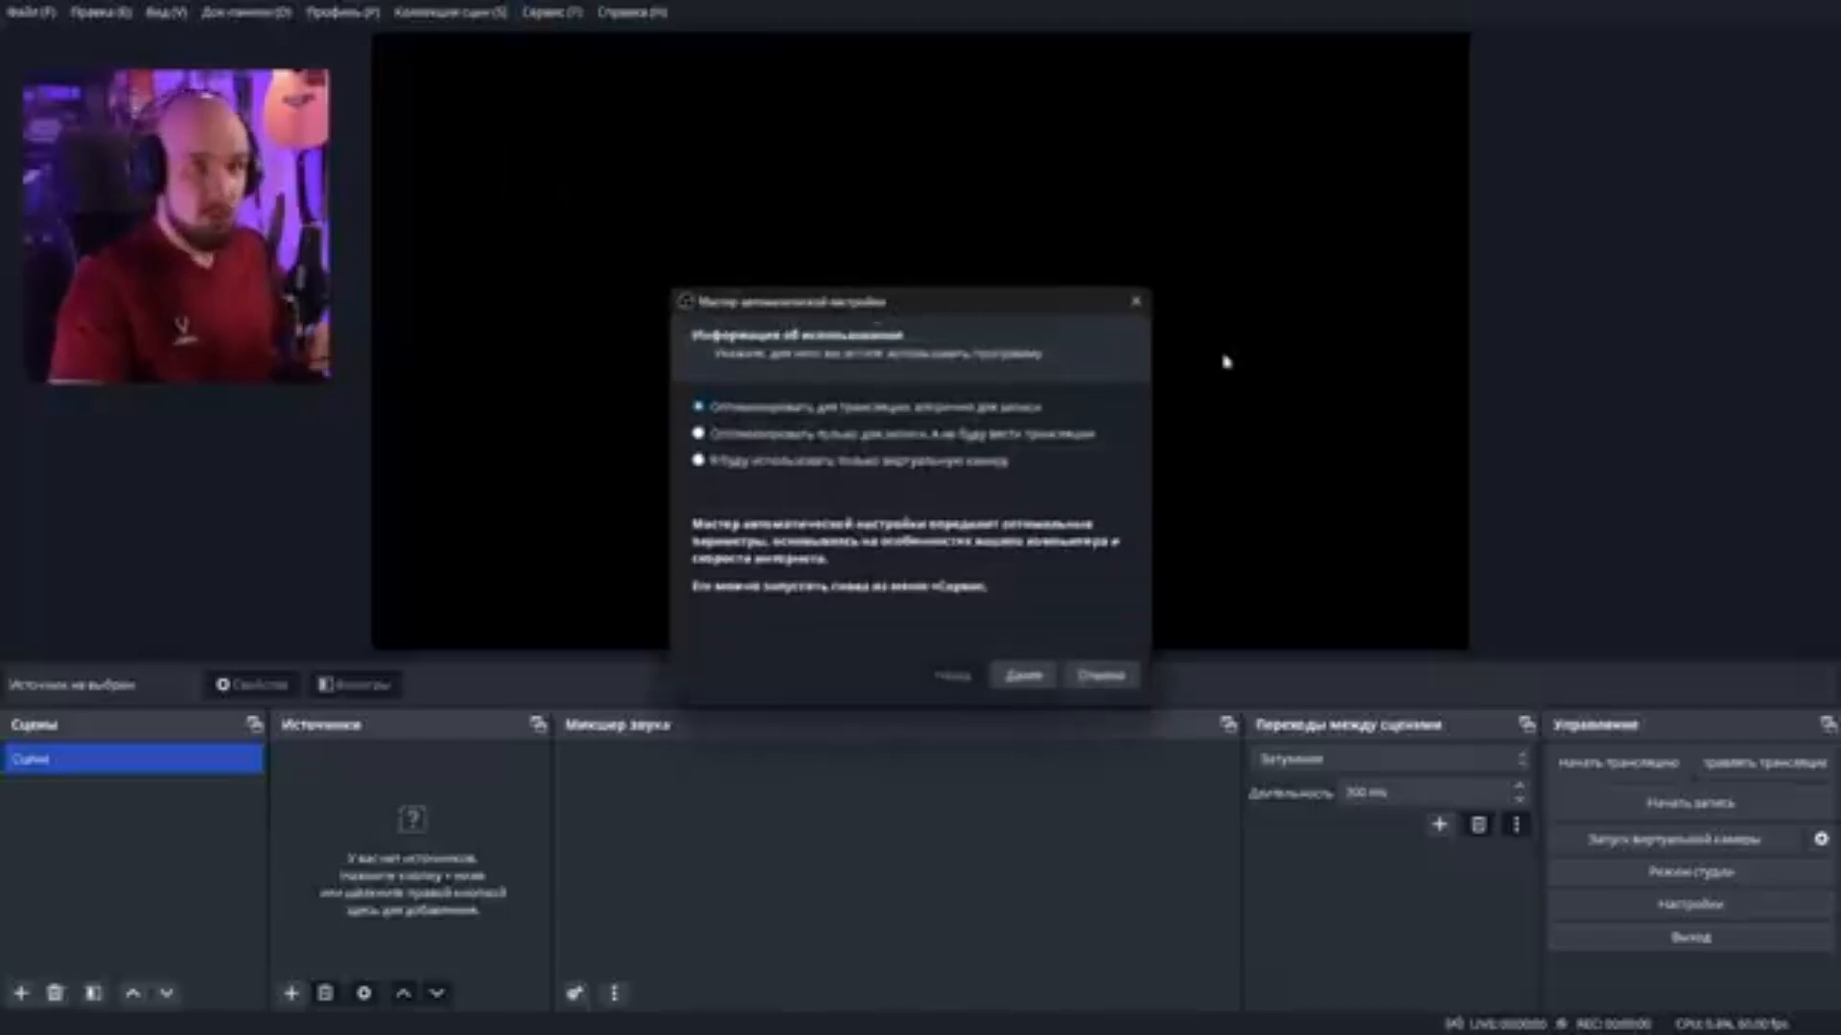
Step: Relaunch the auto-configuration wizard from Tools and choose 'Optimize for streaming, recording is secondary'
{"action": "left_click", "coordinate": [1136, 301]}
{"action": "left_click", "coordinate": [561, 14]}
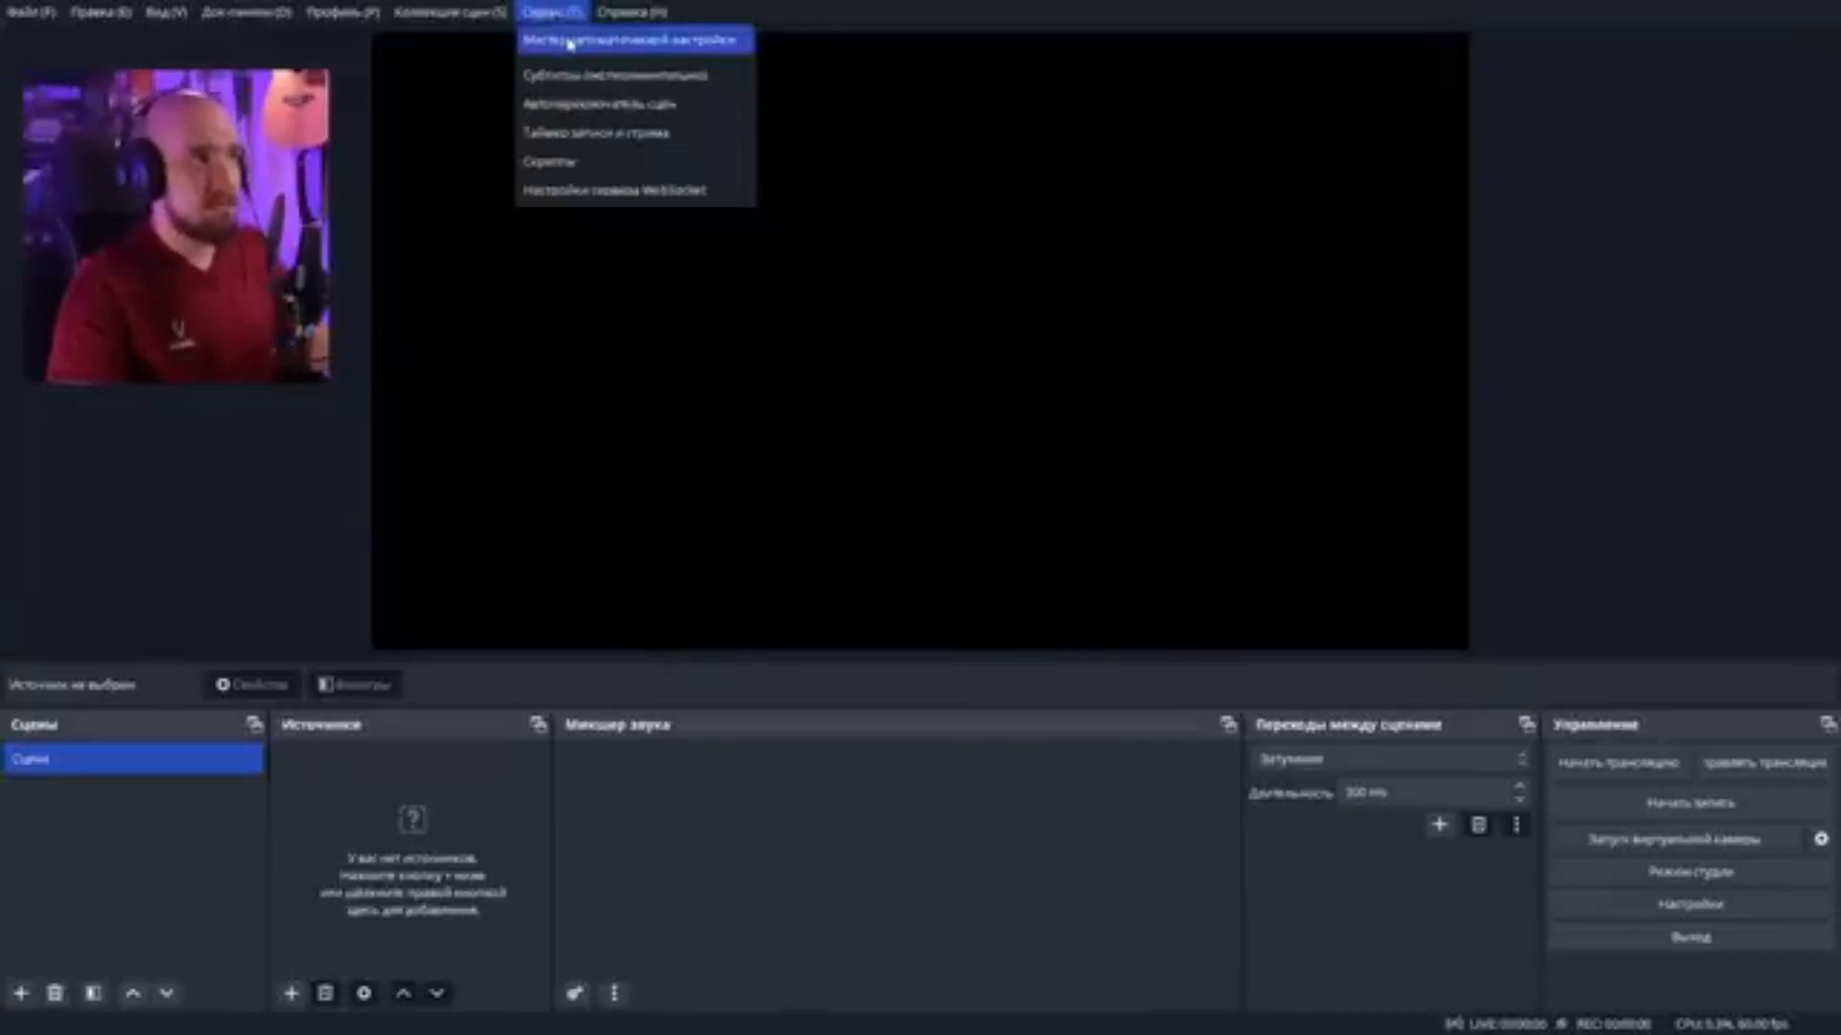
{"action": "left_click", "coordinate": [568, 42]}
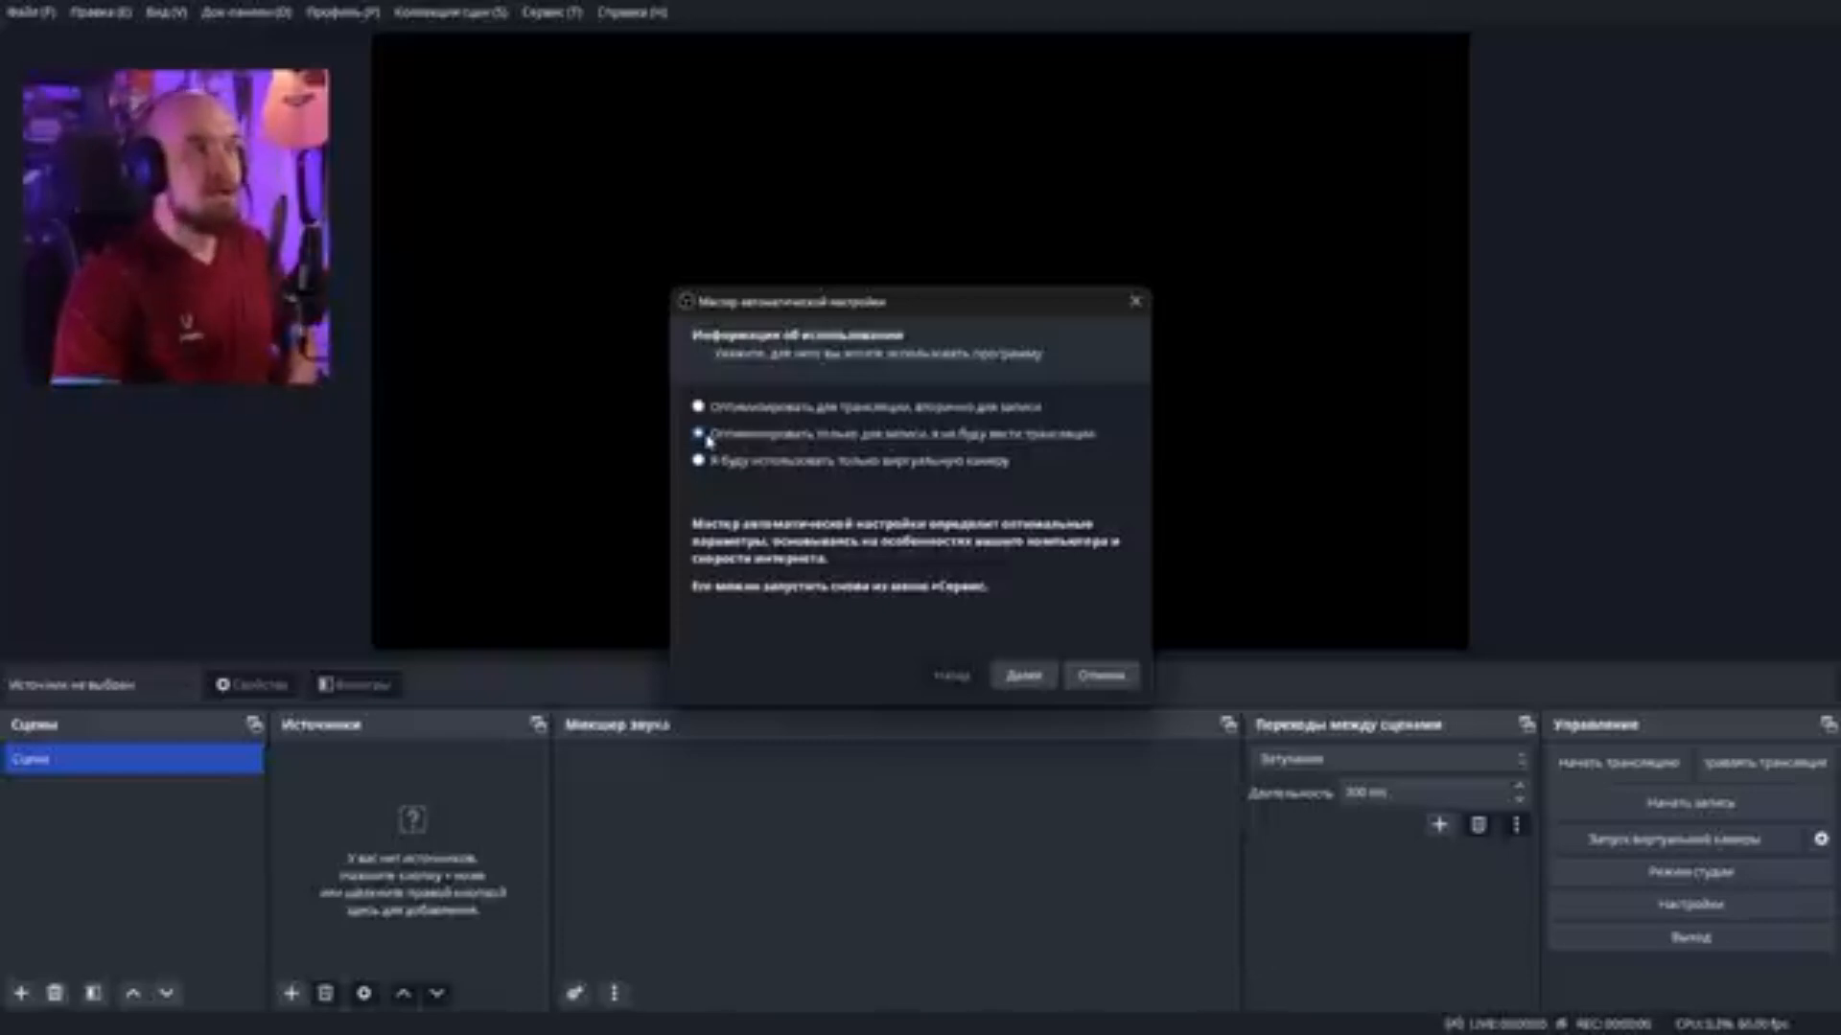
{"action": "left_click", "coordinate": [795, 410]}
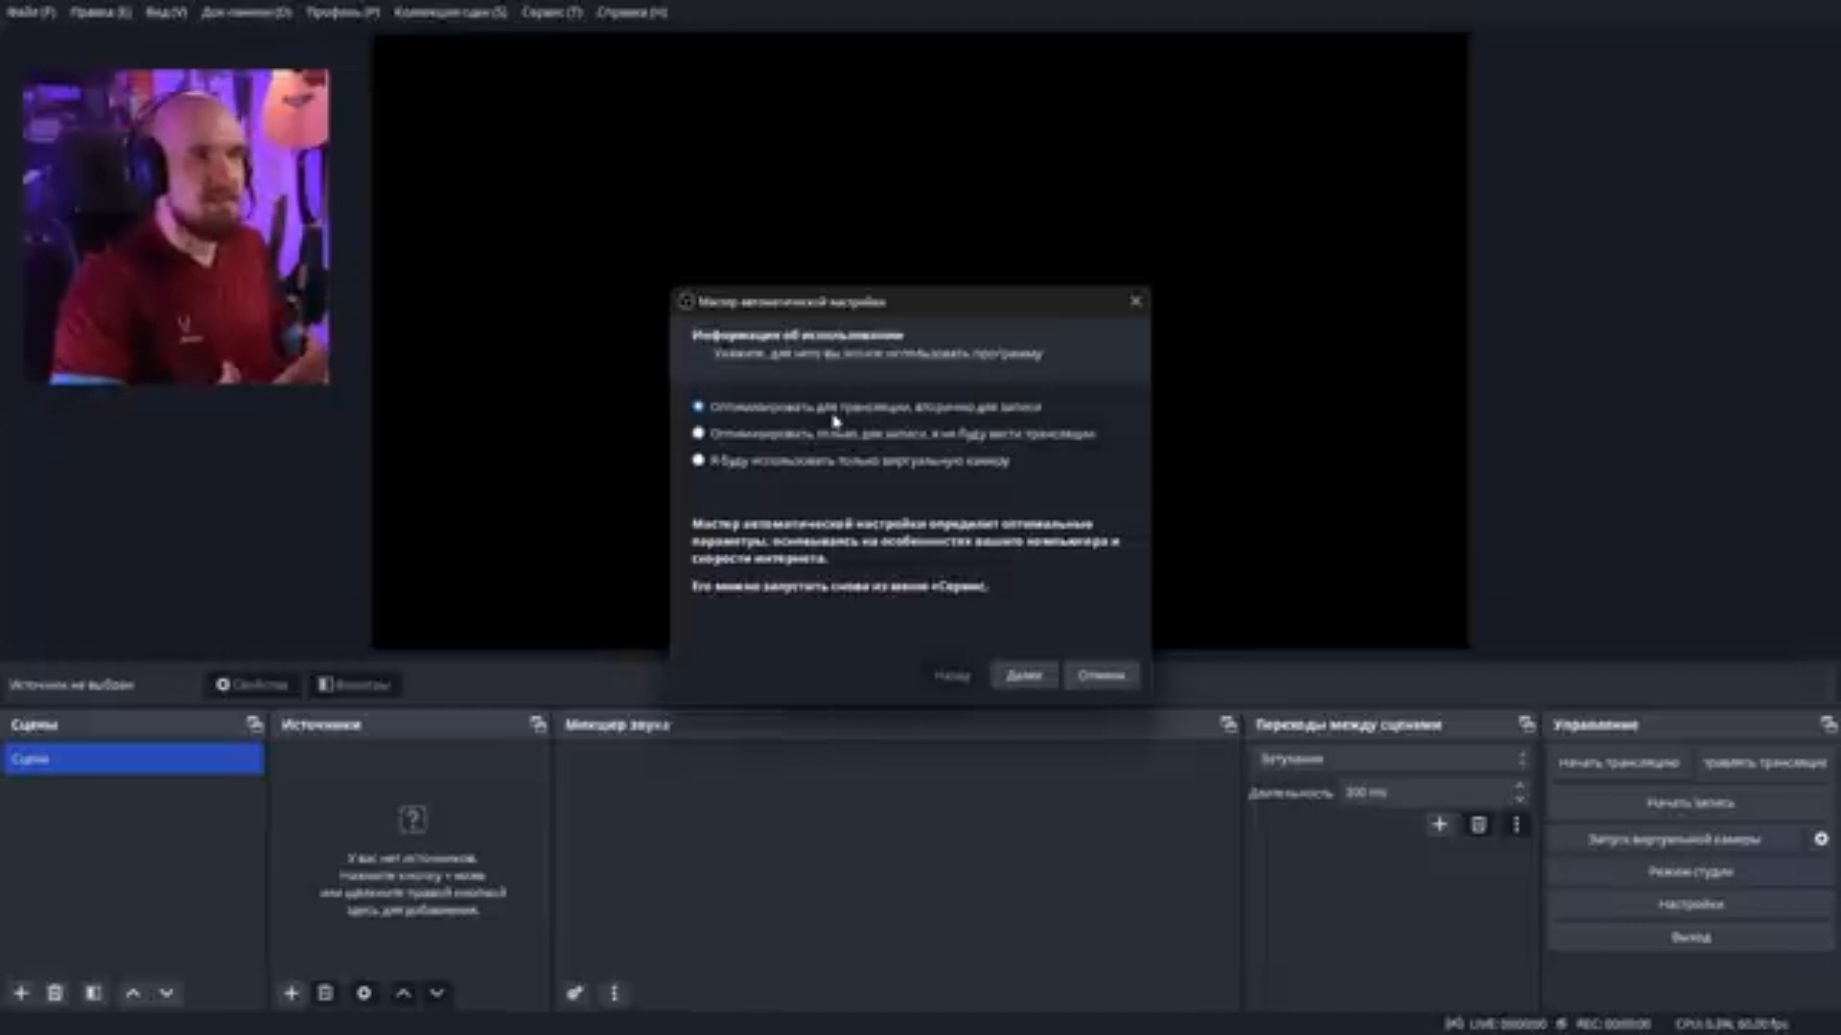
Step: Keep the 1920x1080 base resolution at 30 fps, after briefly trying 60, and advance to Stream Information
{"action": "left_click", "coordinate": [1025, 677]}
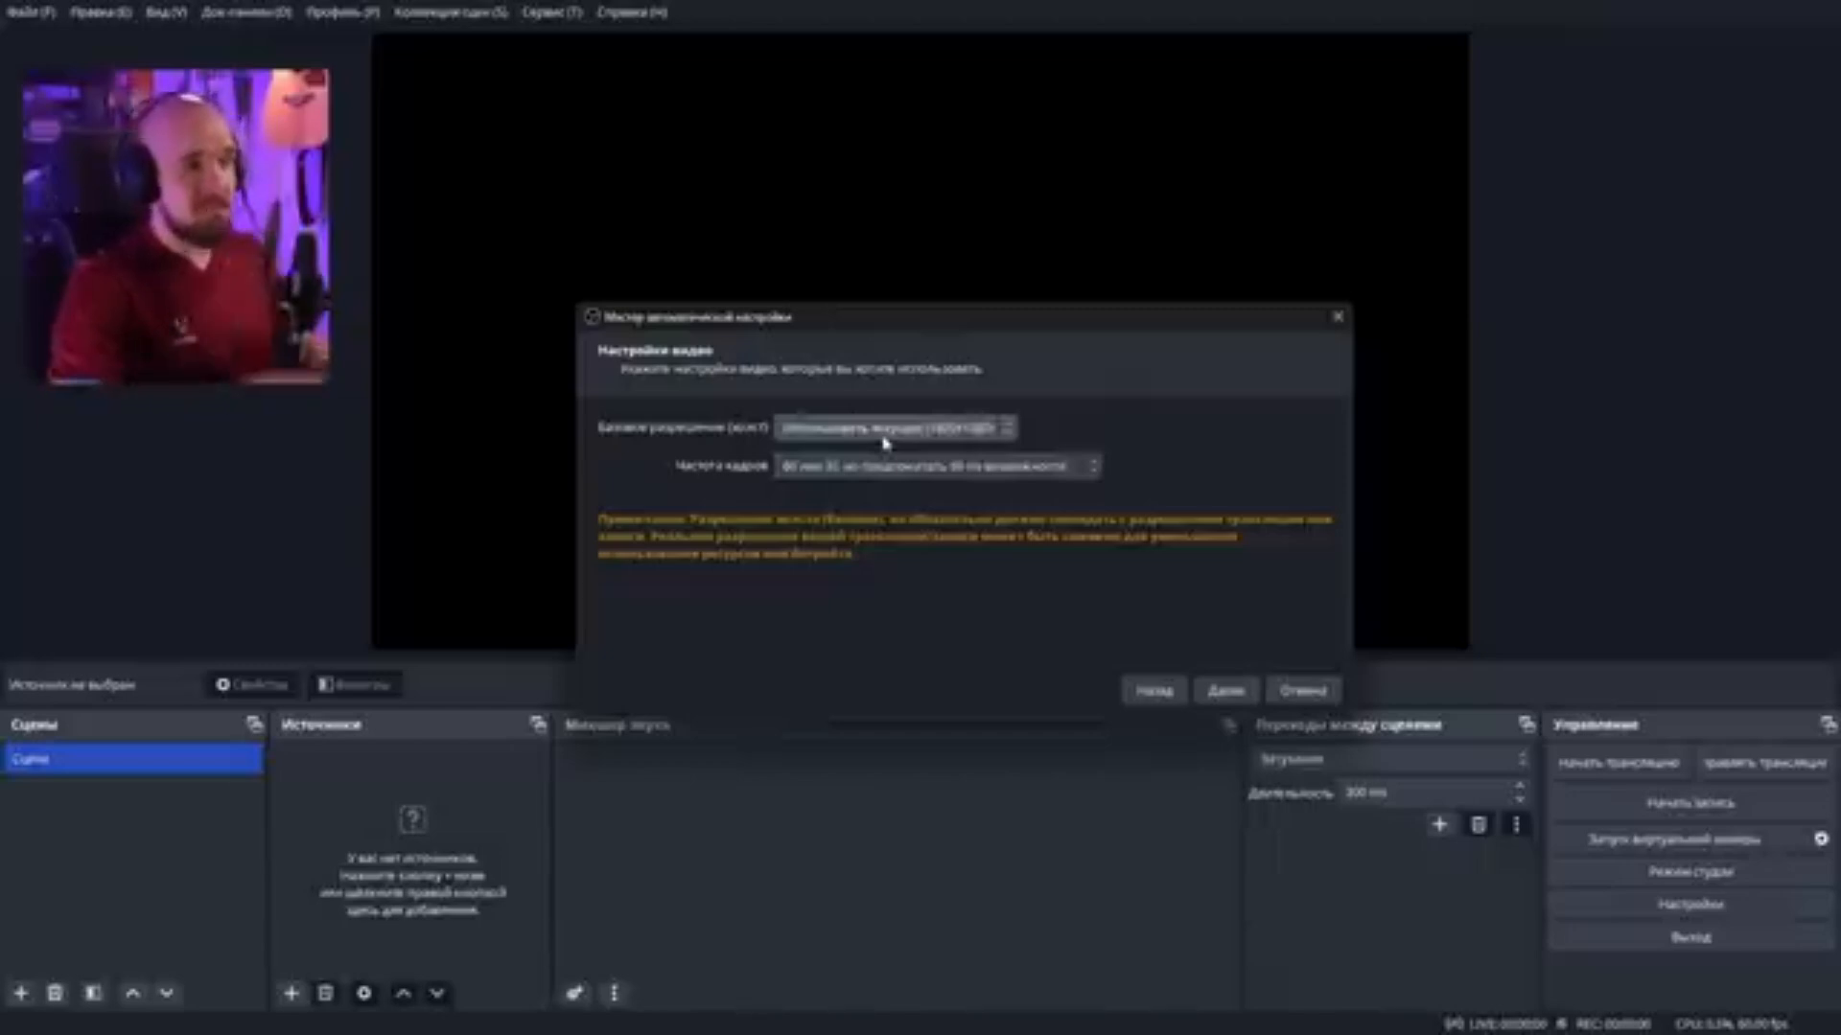
{"action": "left_click", "coordinate": [895, 468]}
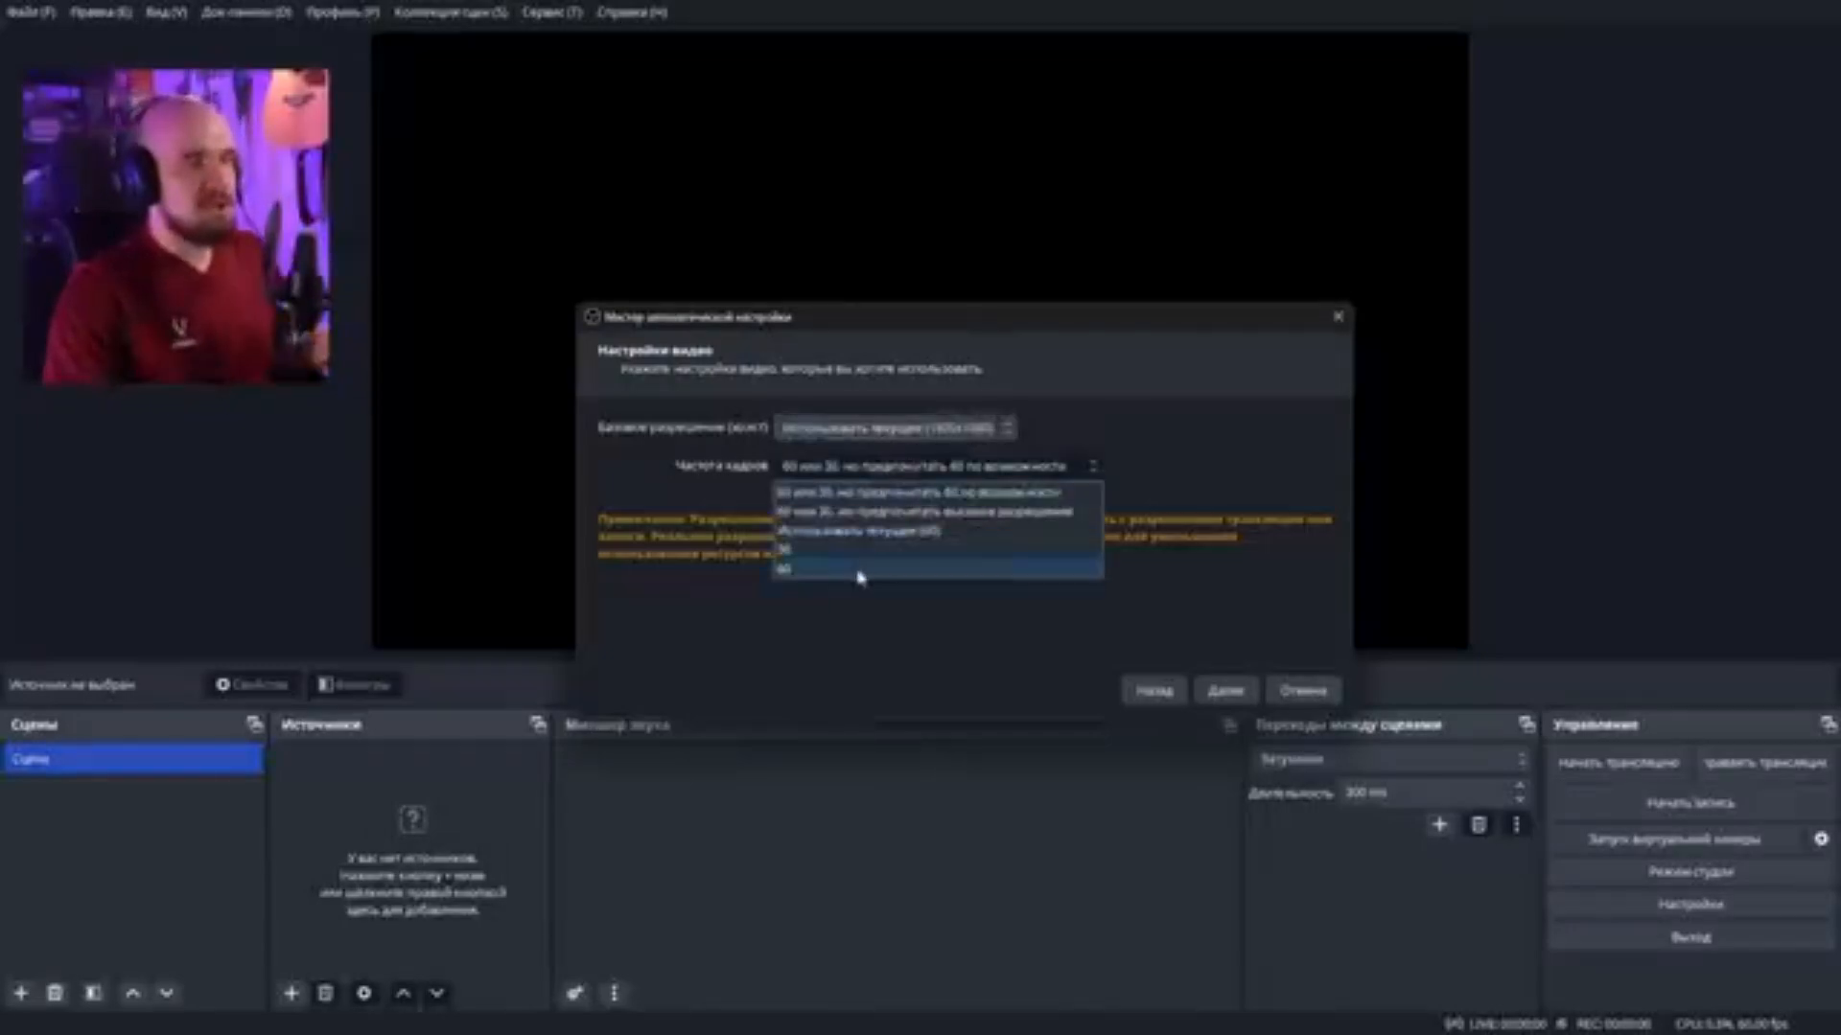
{"action": "left_click", "coordinate": [861, 573]}
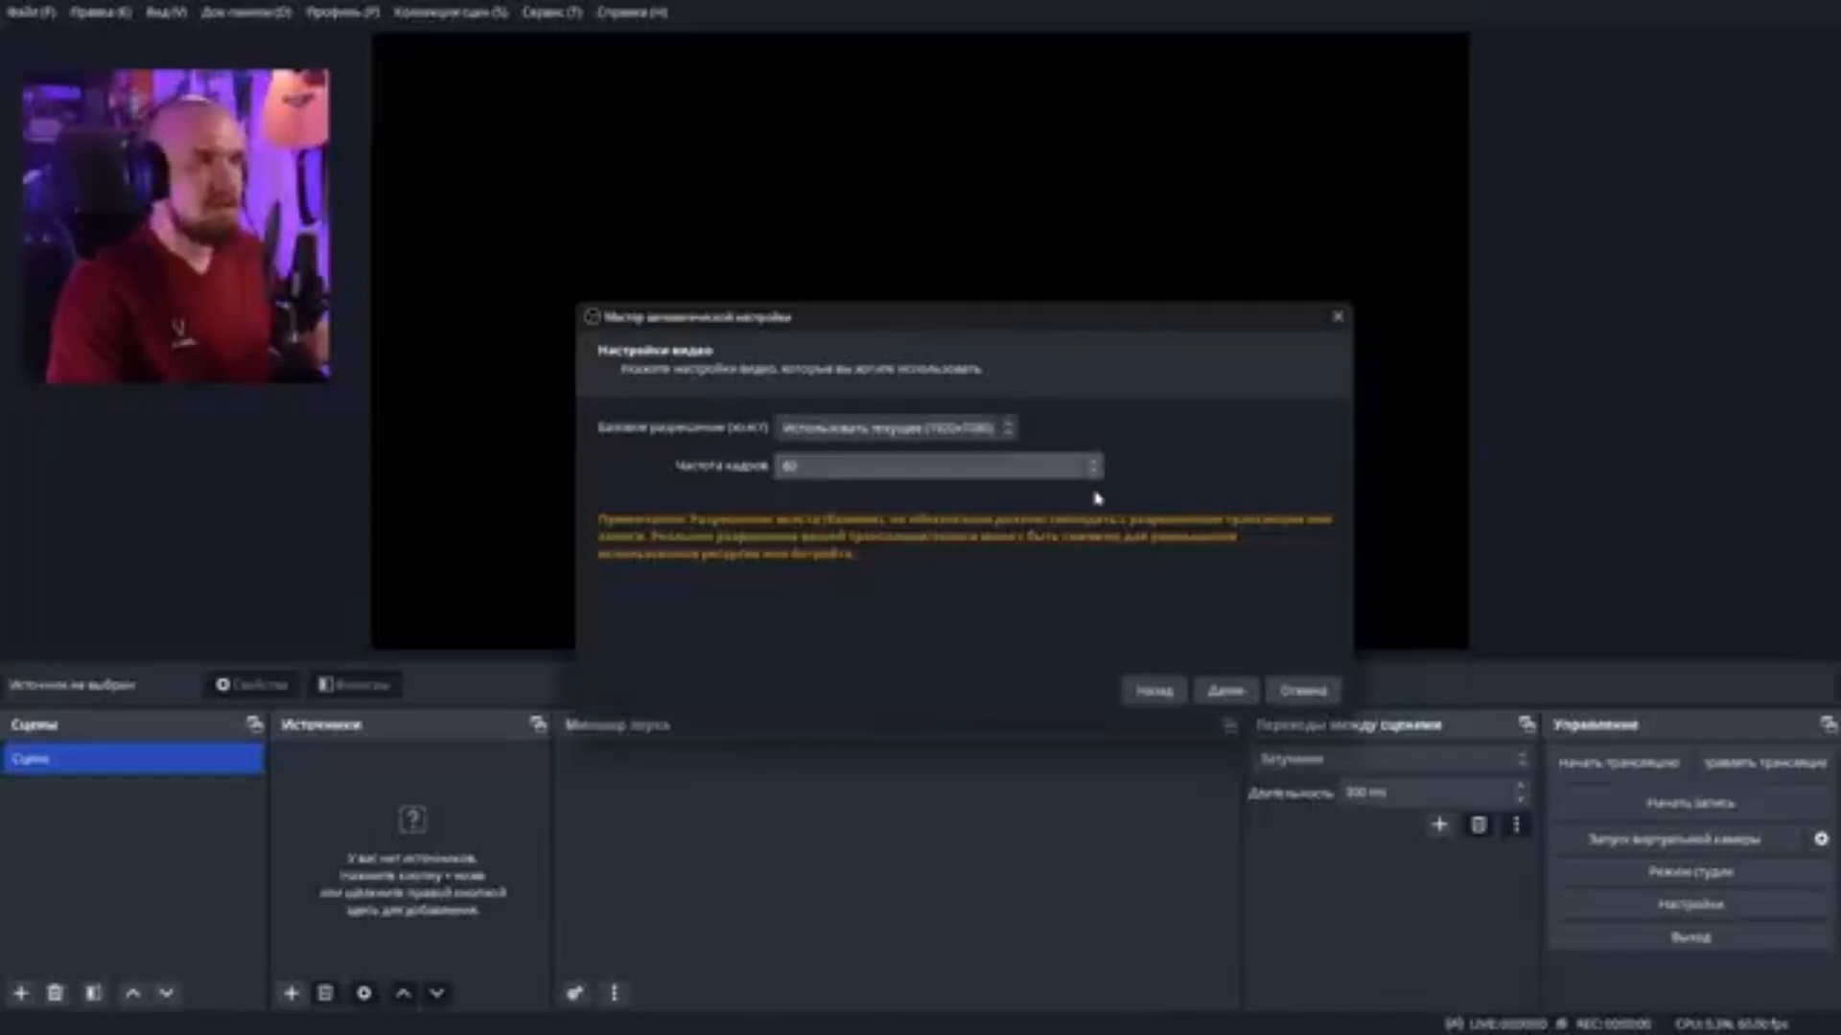
{"action": "left_click", "coordinate": [1003, 480]}
{"action": "left_click", "coordinate": [846, 553]}
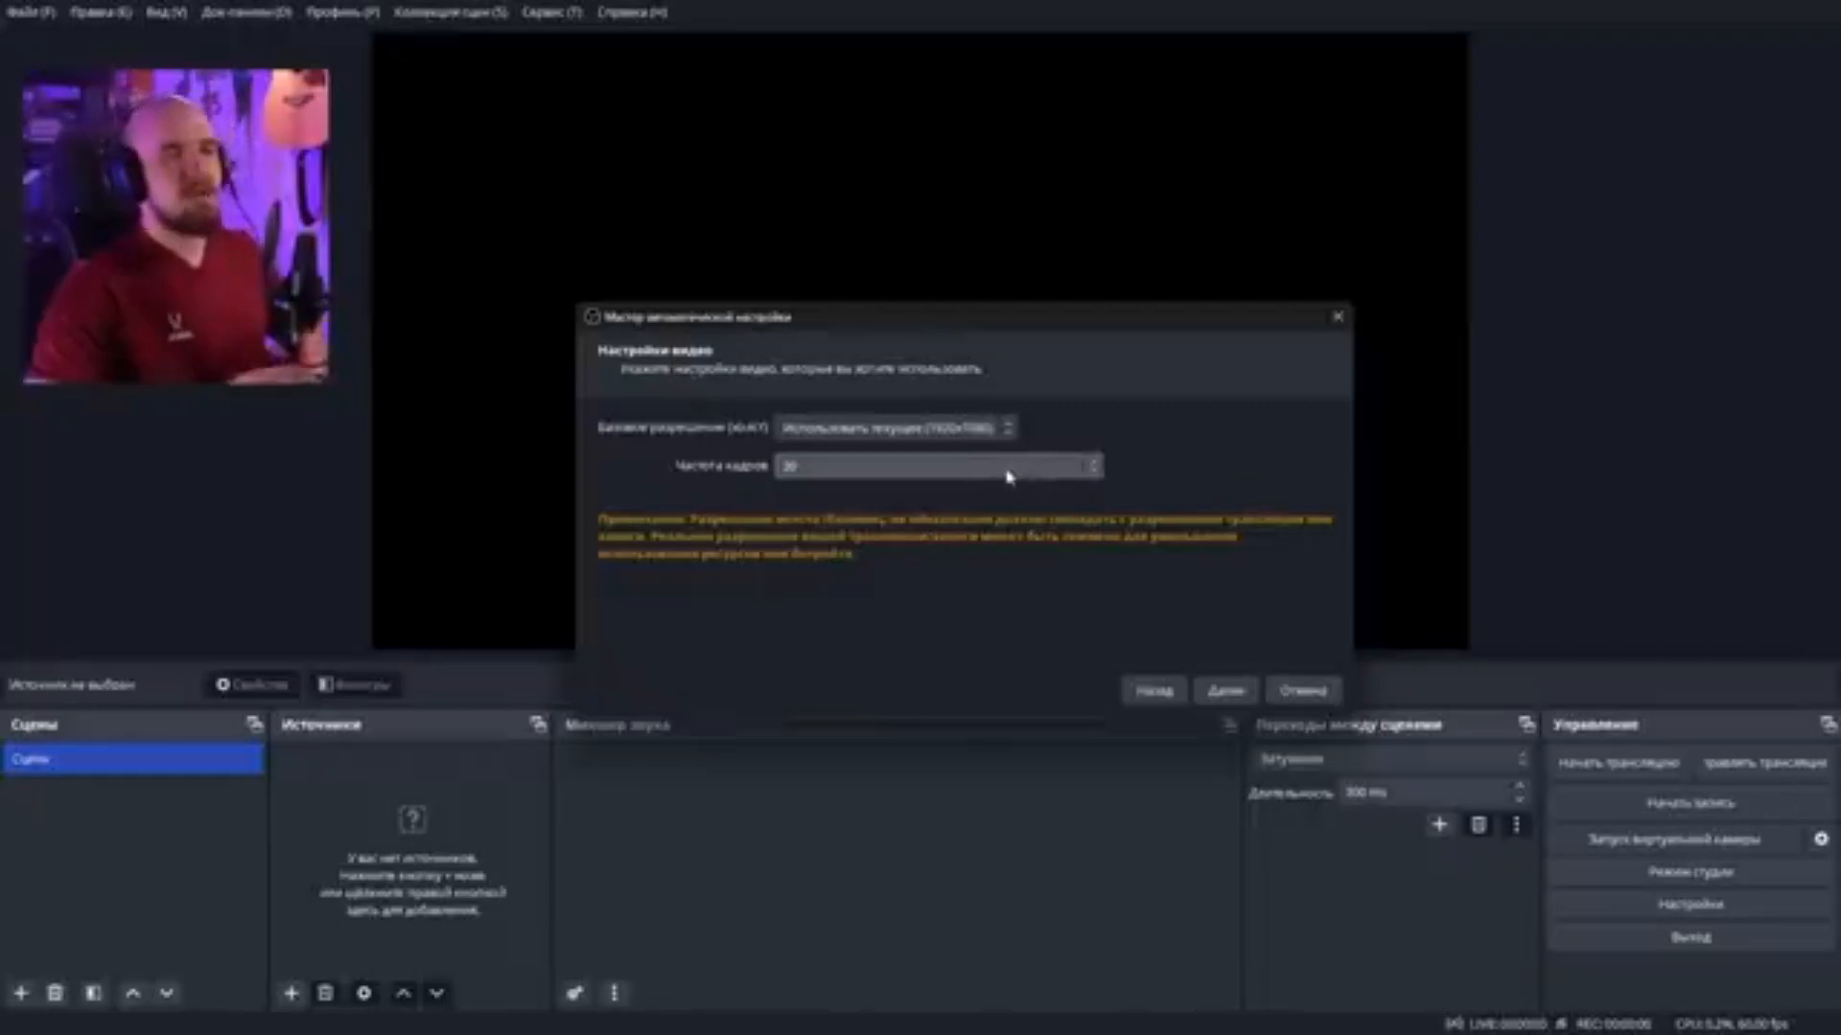
{"action": "left_click", "coordinate": [1225, 690]}
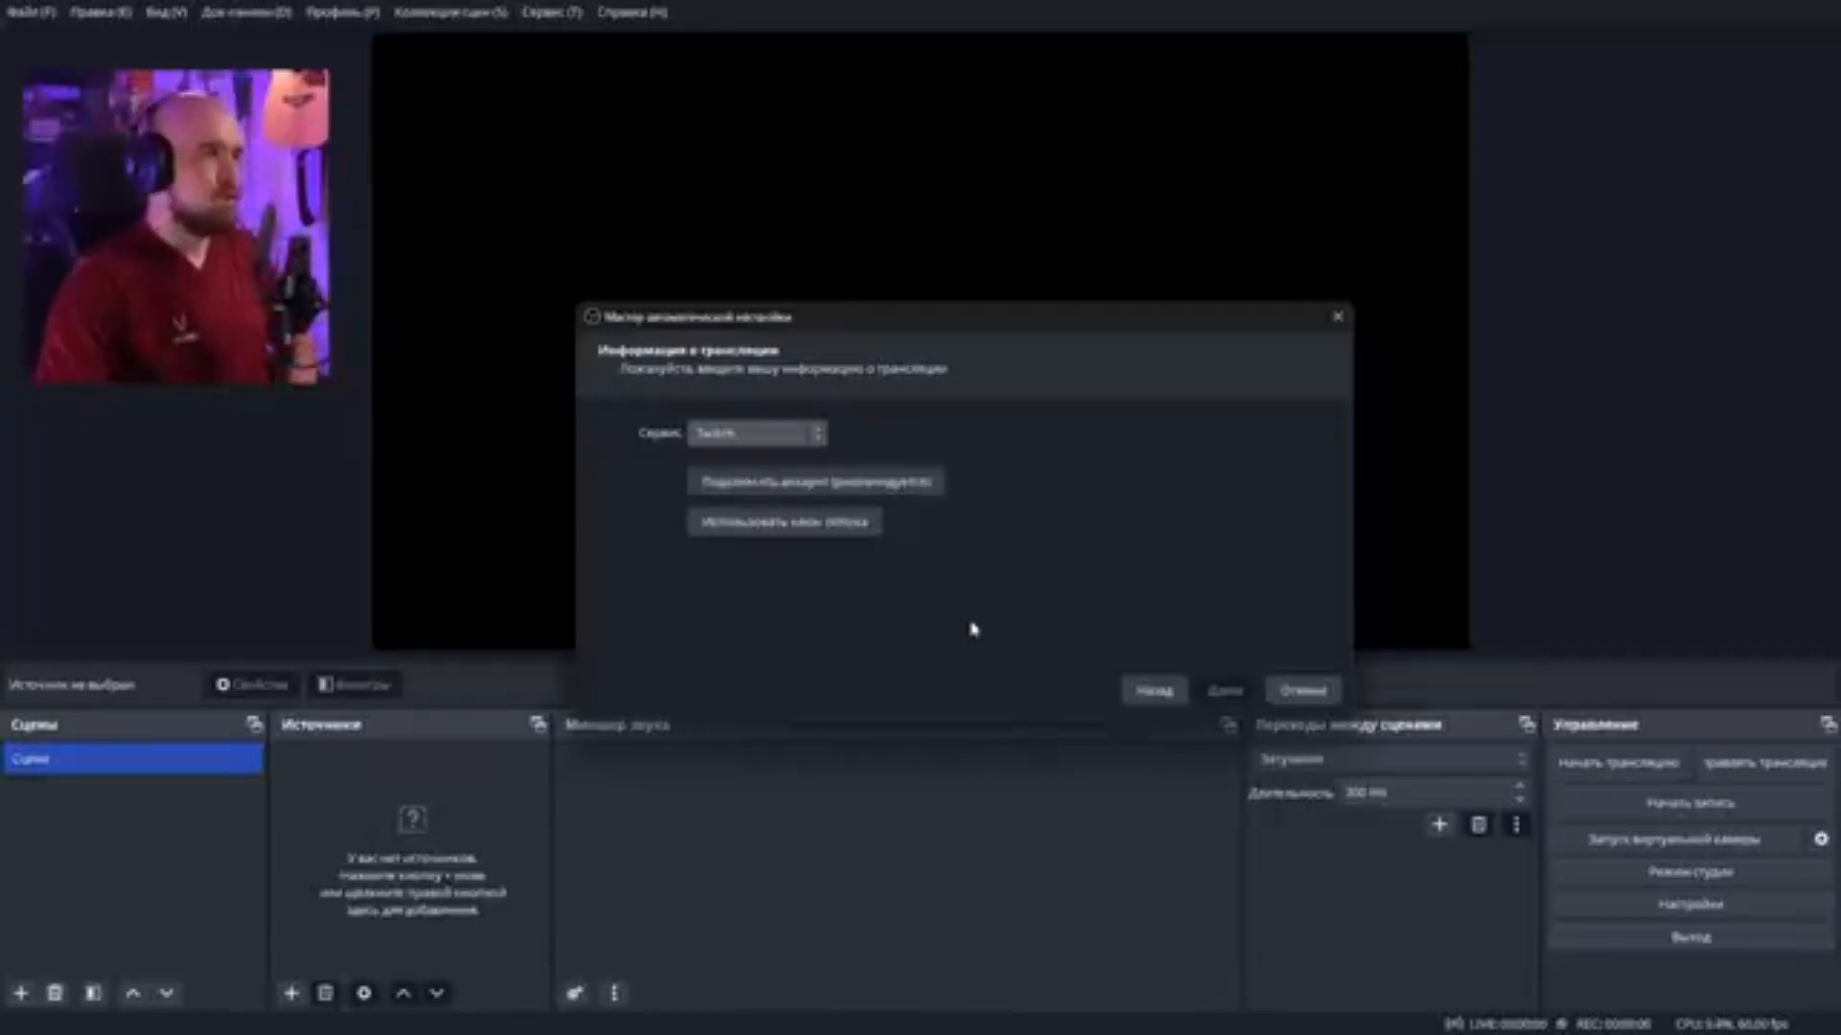
Step: Try YouTube - RTMPS as the service, return to Twitch, and switch to entering a stream key
{"action": "left_click", "coordinate": [805, 434]}
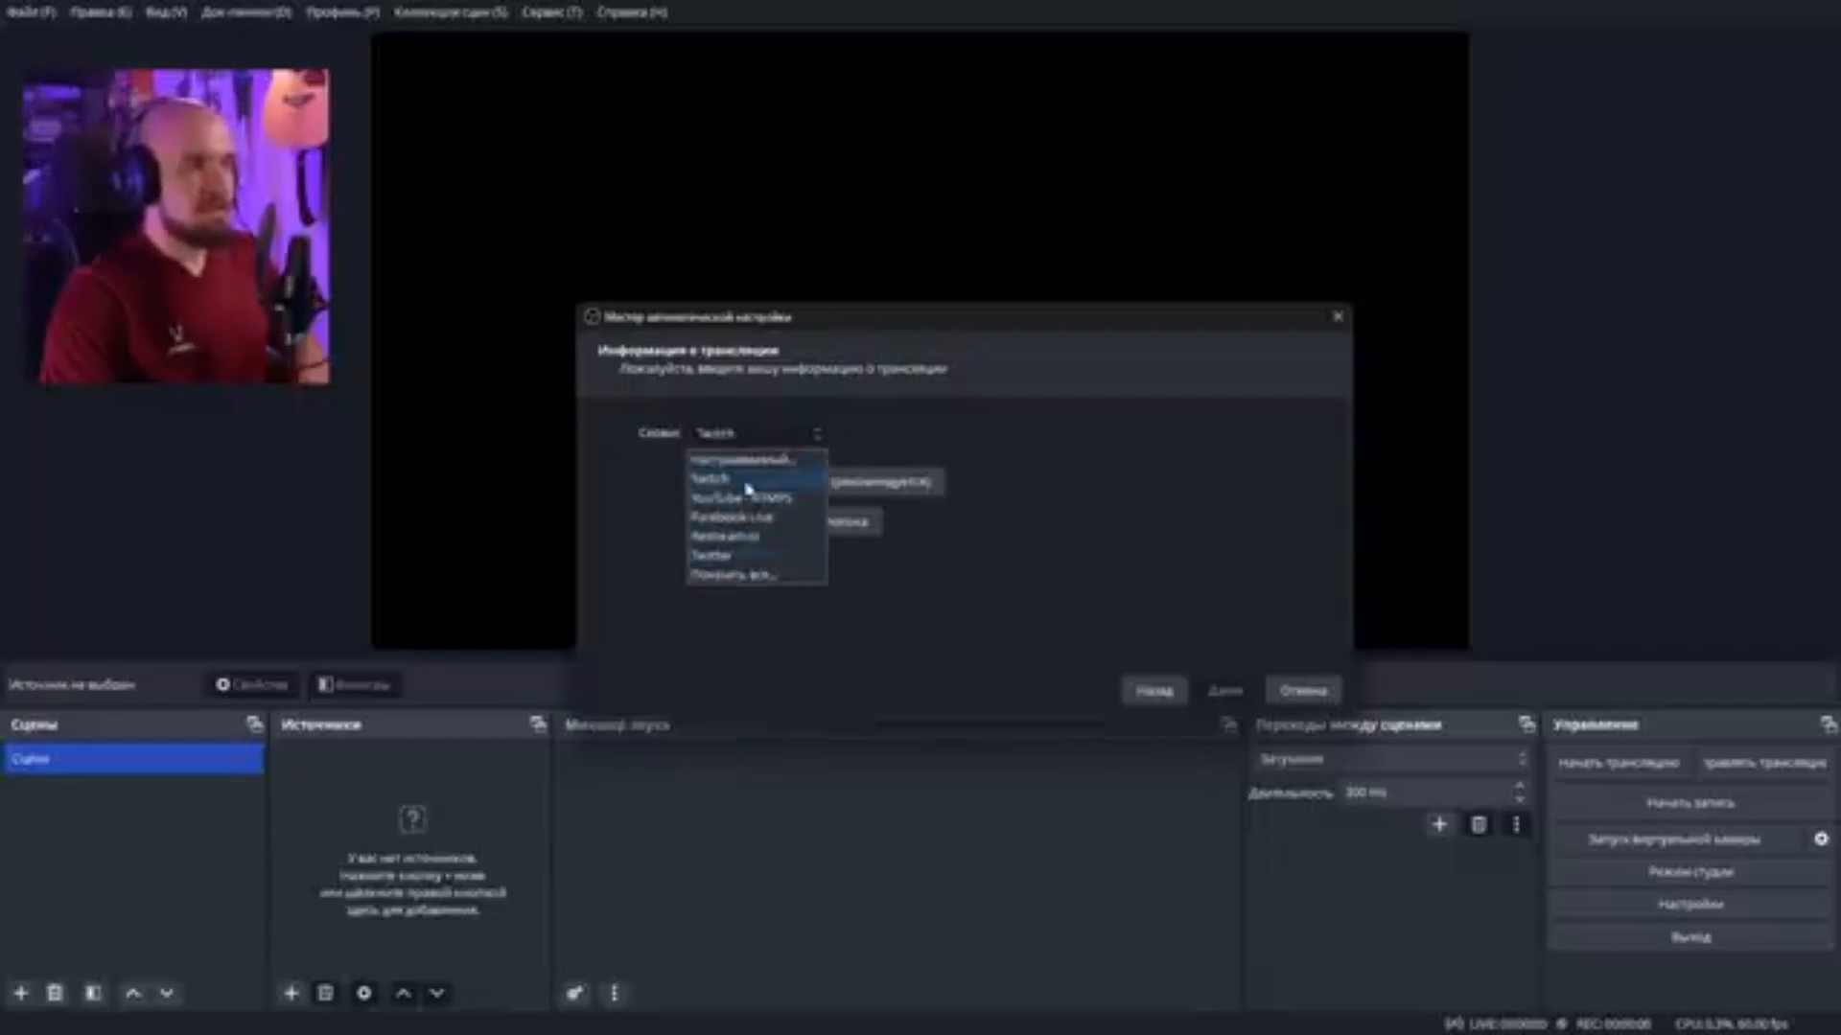
{"action": "left_click", "coordinate": [733, 484]}
{"action": "left_click", "coordinate": [776, 439]}
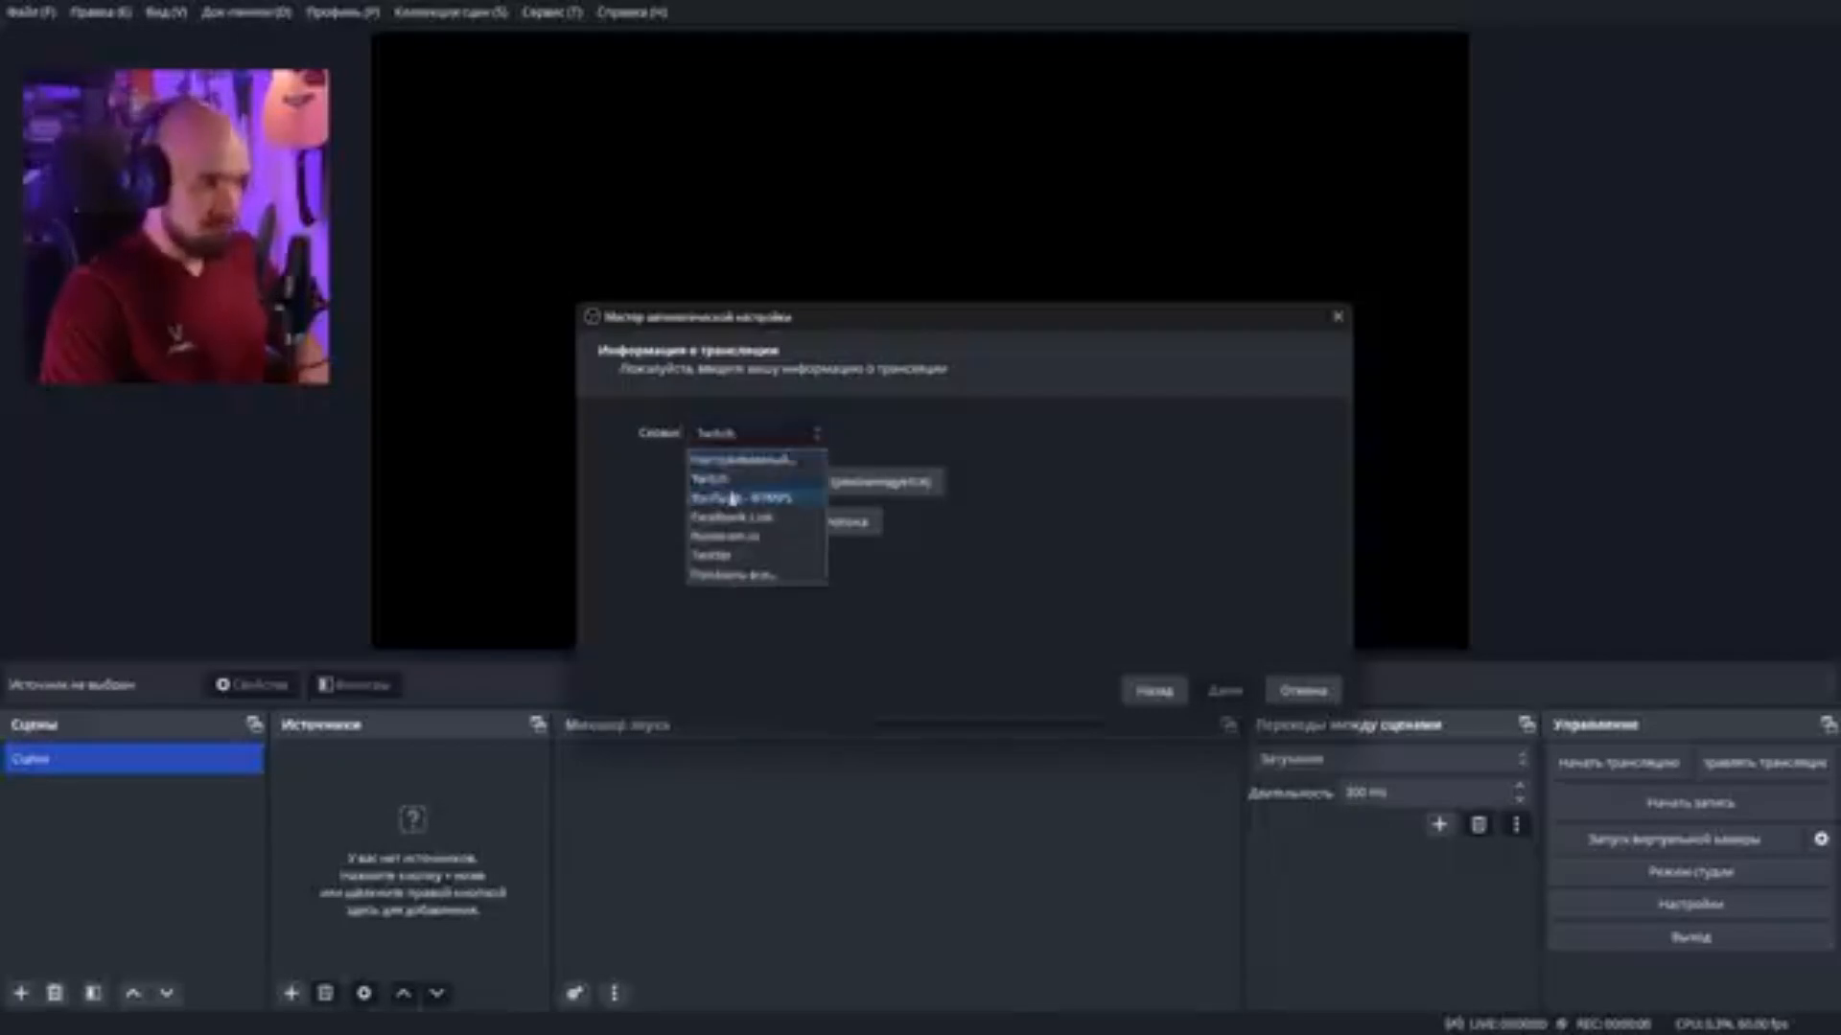
{"action": "left_click", "coordinate": [739, 497]}
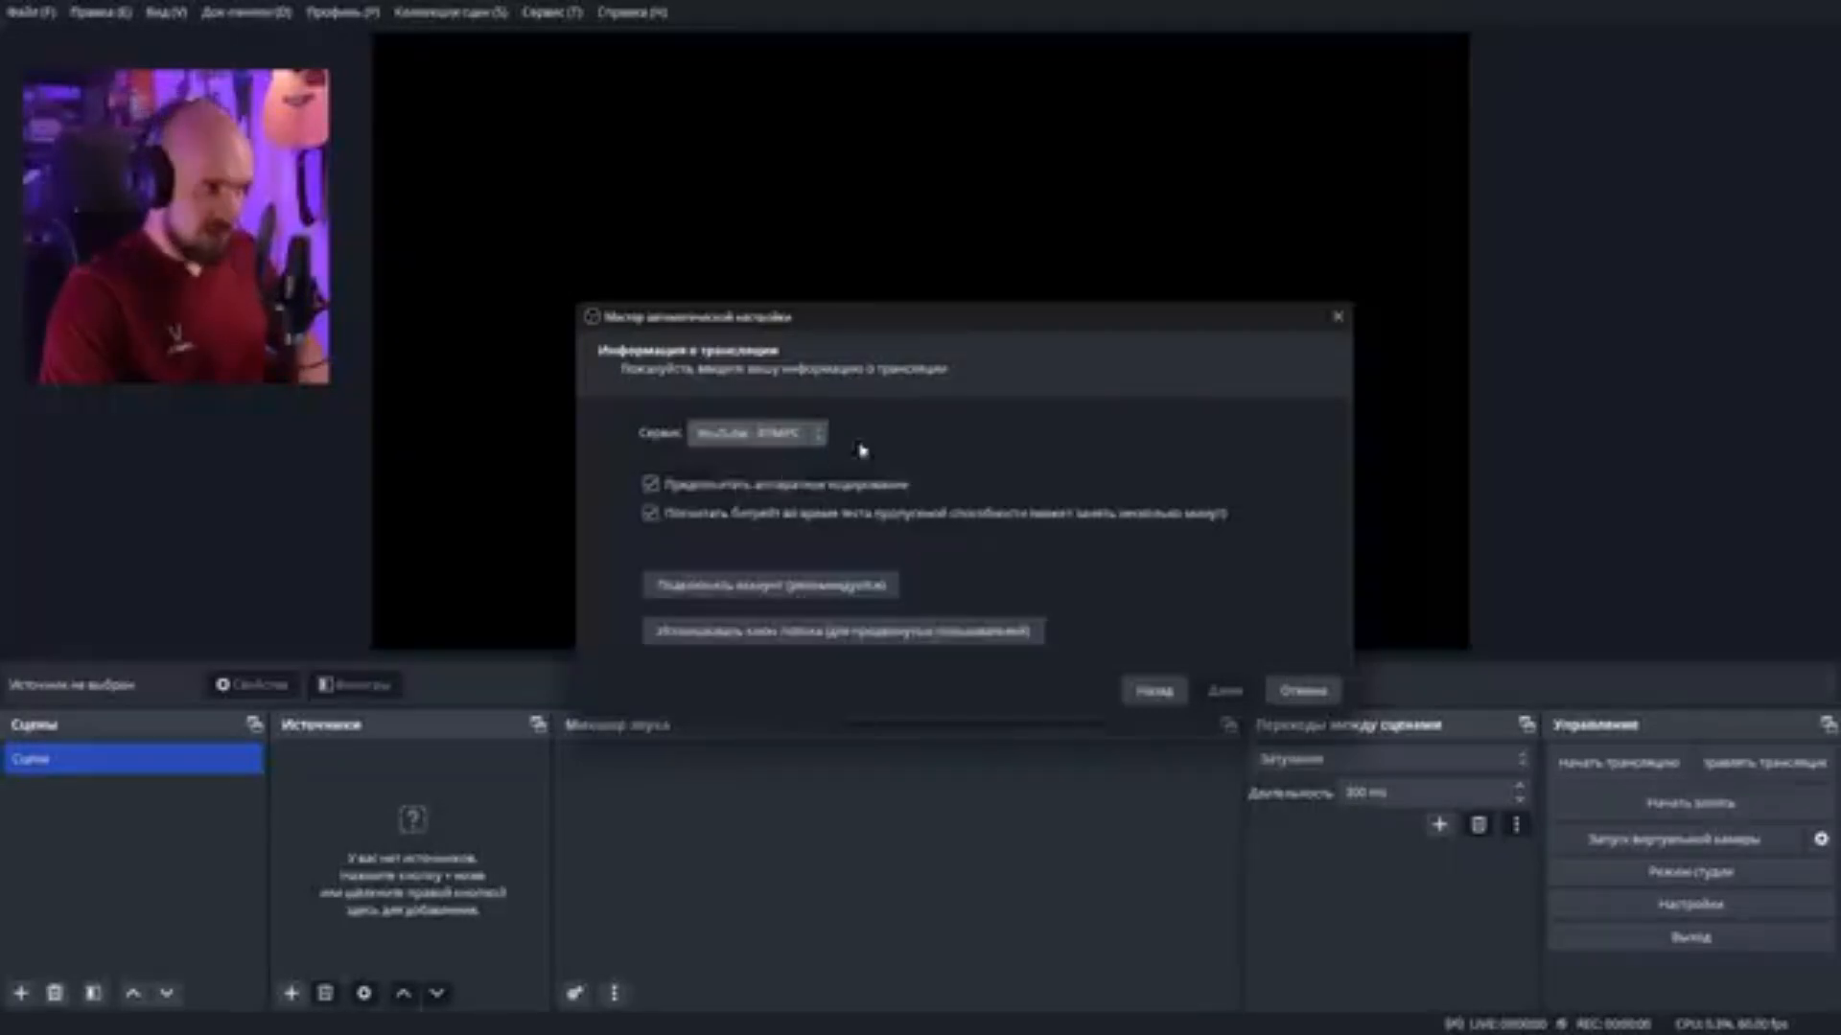
{"action": "left_click", "coordinate": [776, 441]}
{"action": "left_click", "coordinate": [775, 480]}
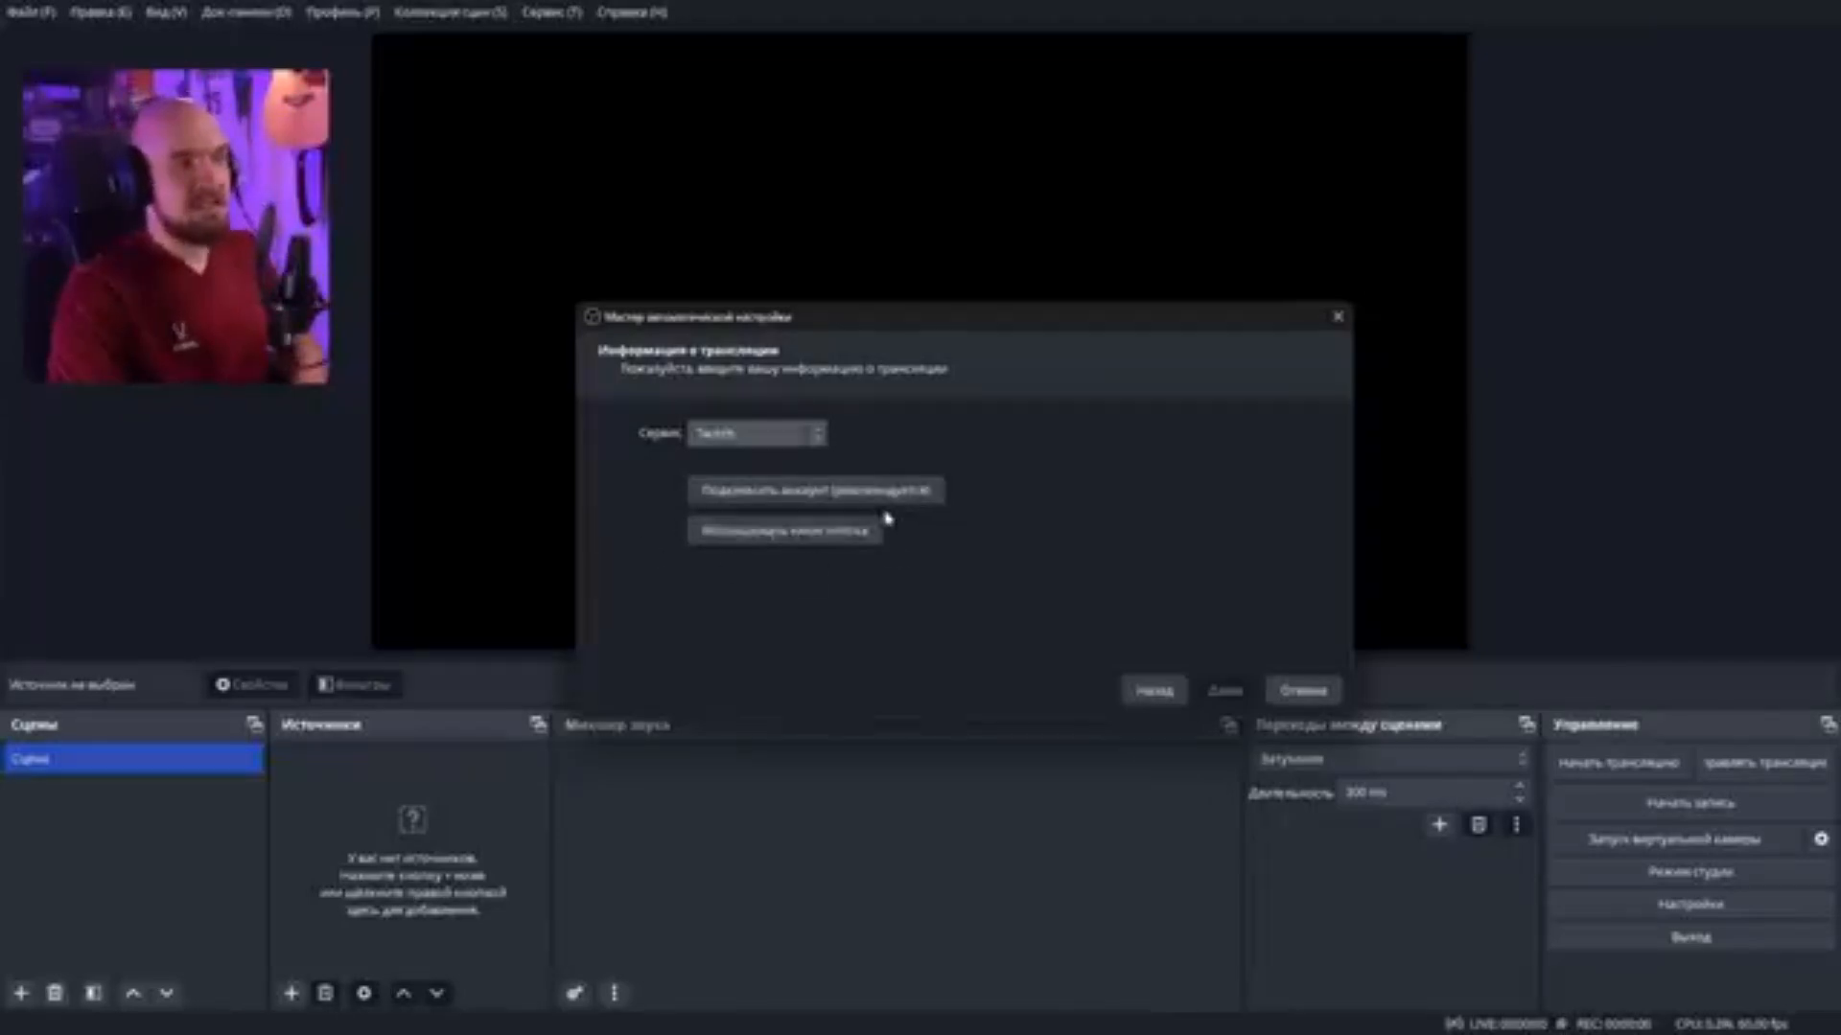
{"action": "left_click", "coordinate": [764, 530]}
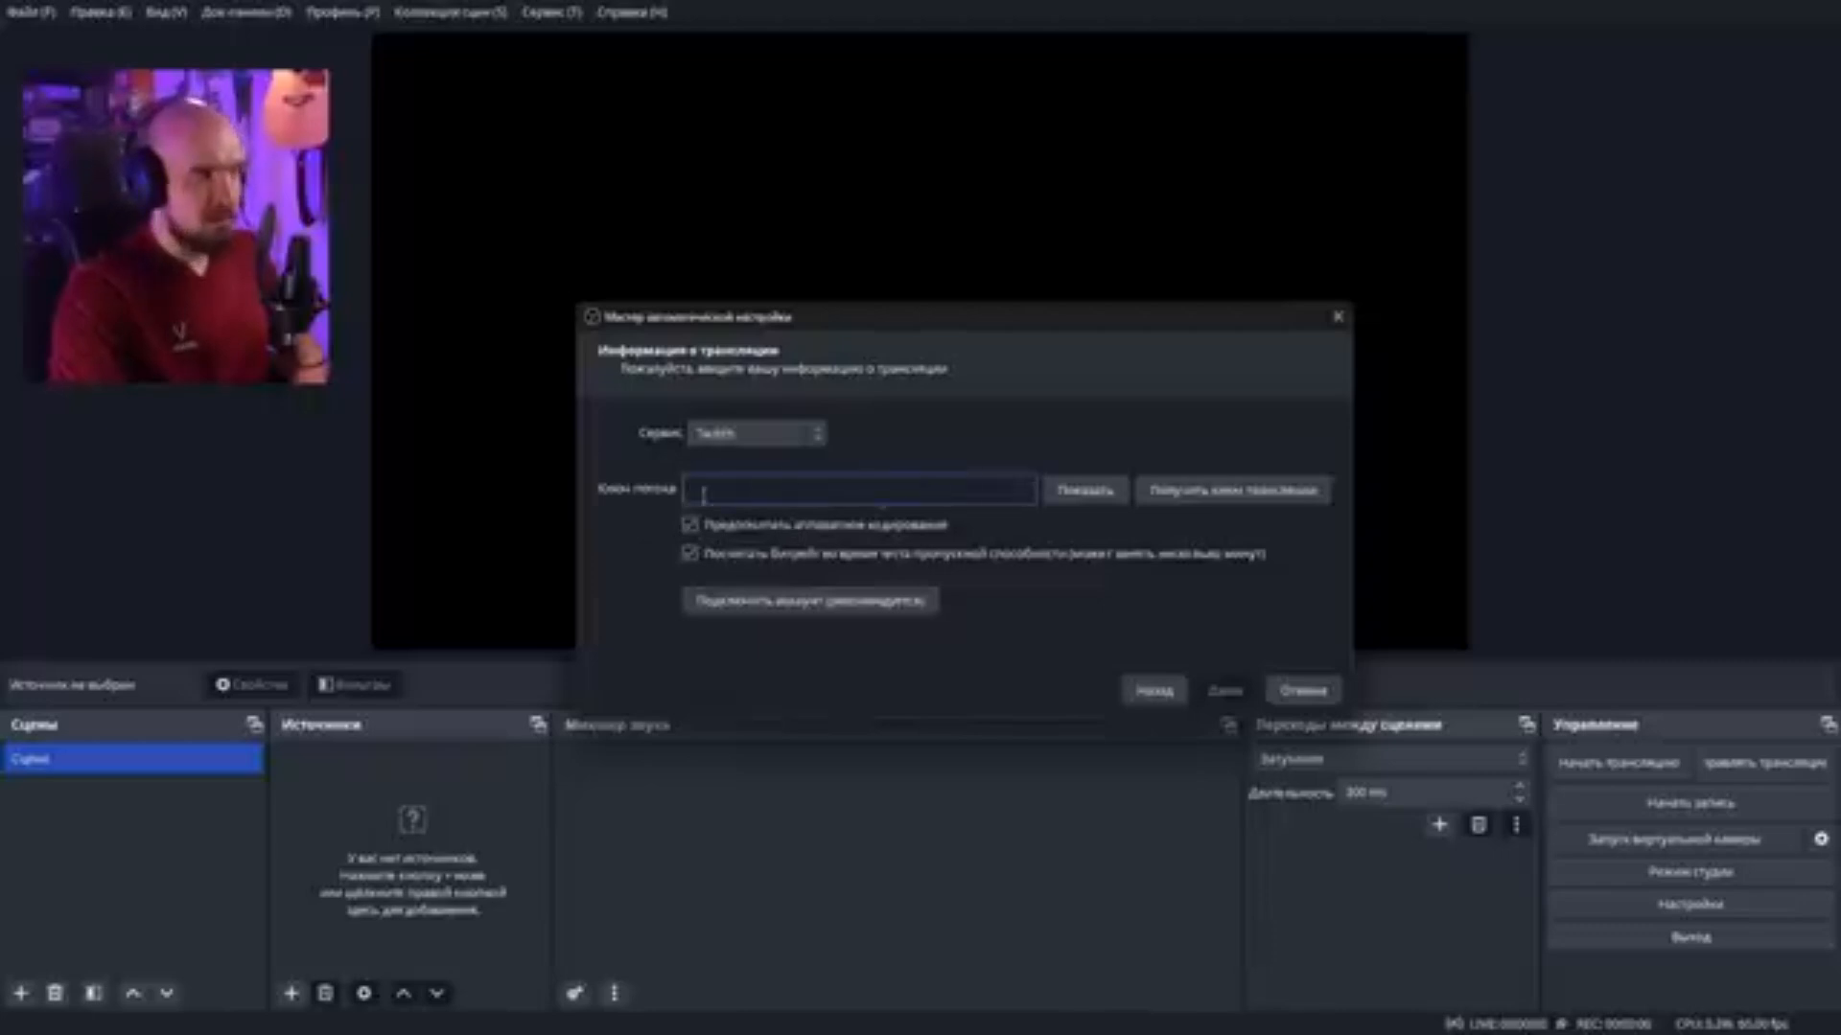
{"action": "left_click", "coordinate": [836, 492]}
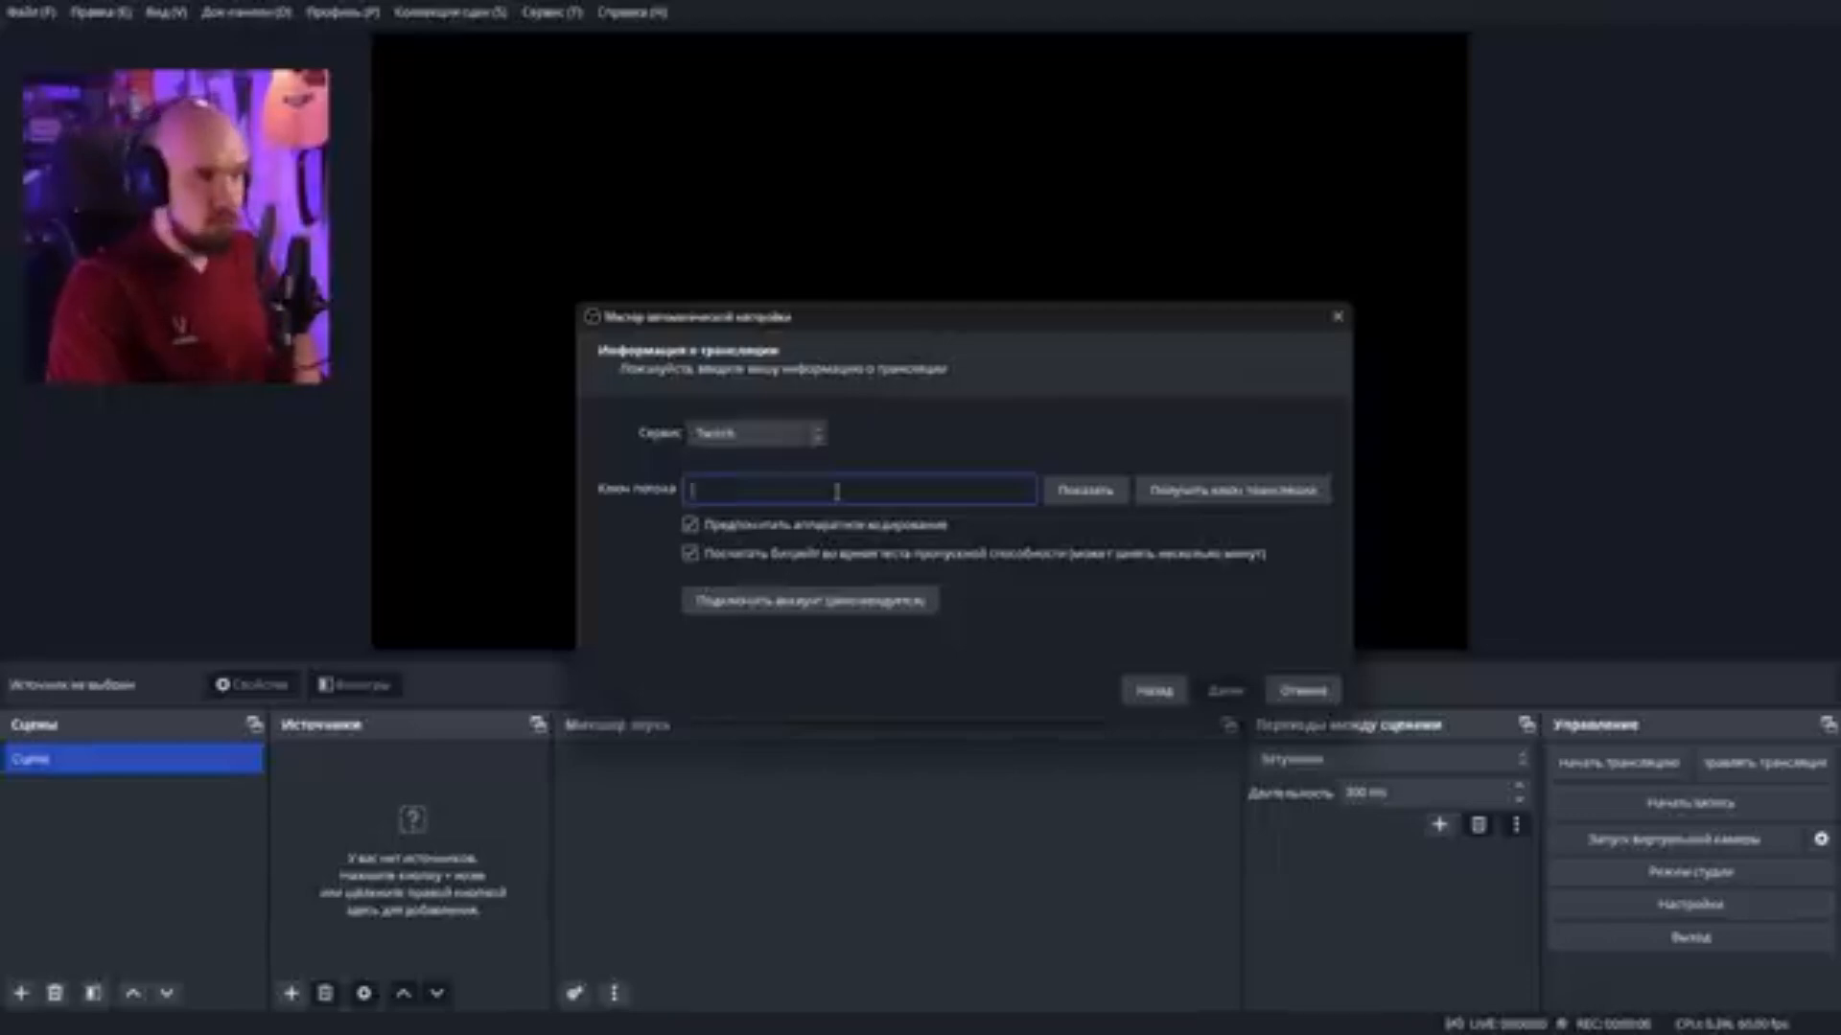
Step: Browse the full list of streaming services and keep Twitch selected
{"action": "left_click", "coordinate": [810, 433]}
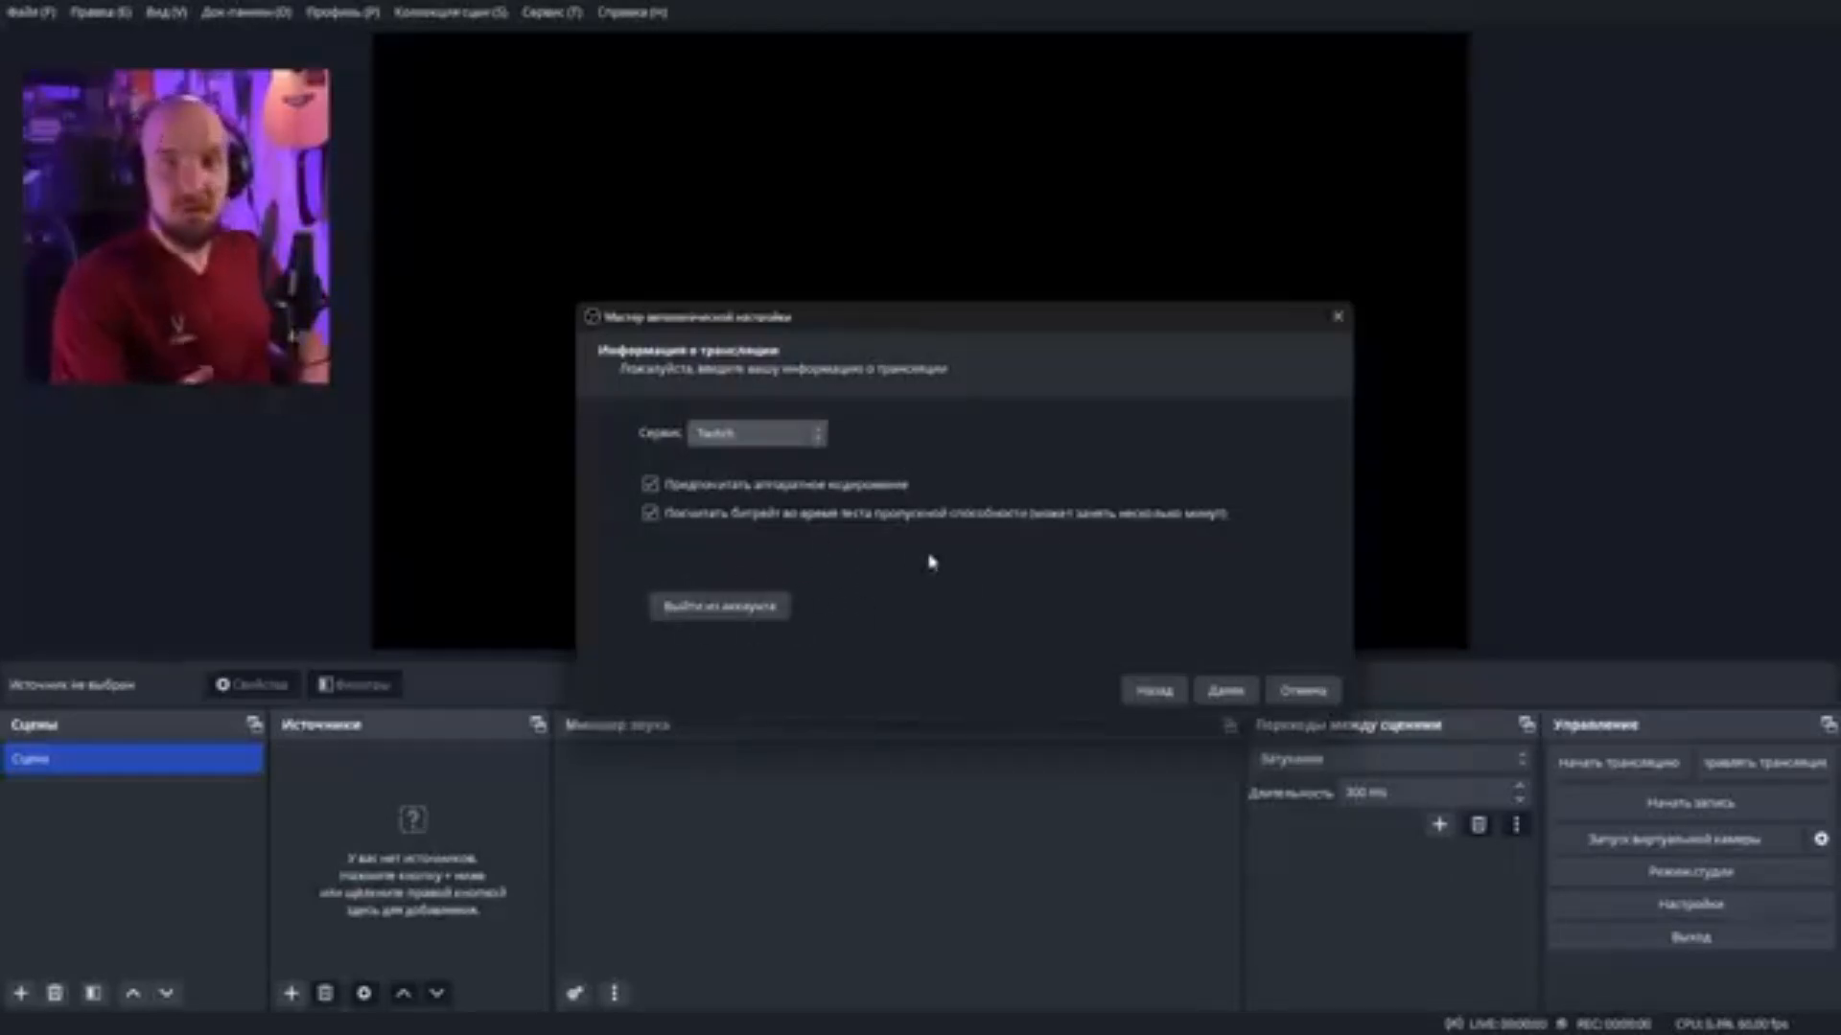
{"action": "left_click", "coordinate": [811, 439]}
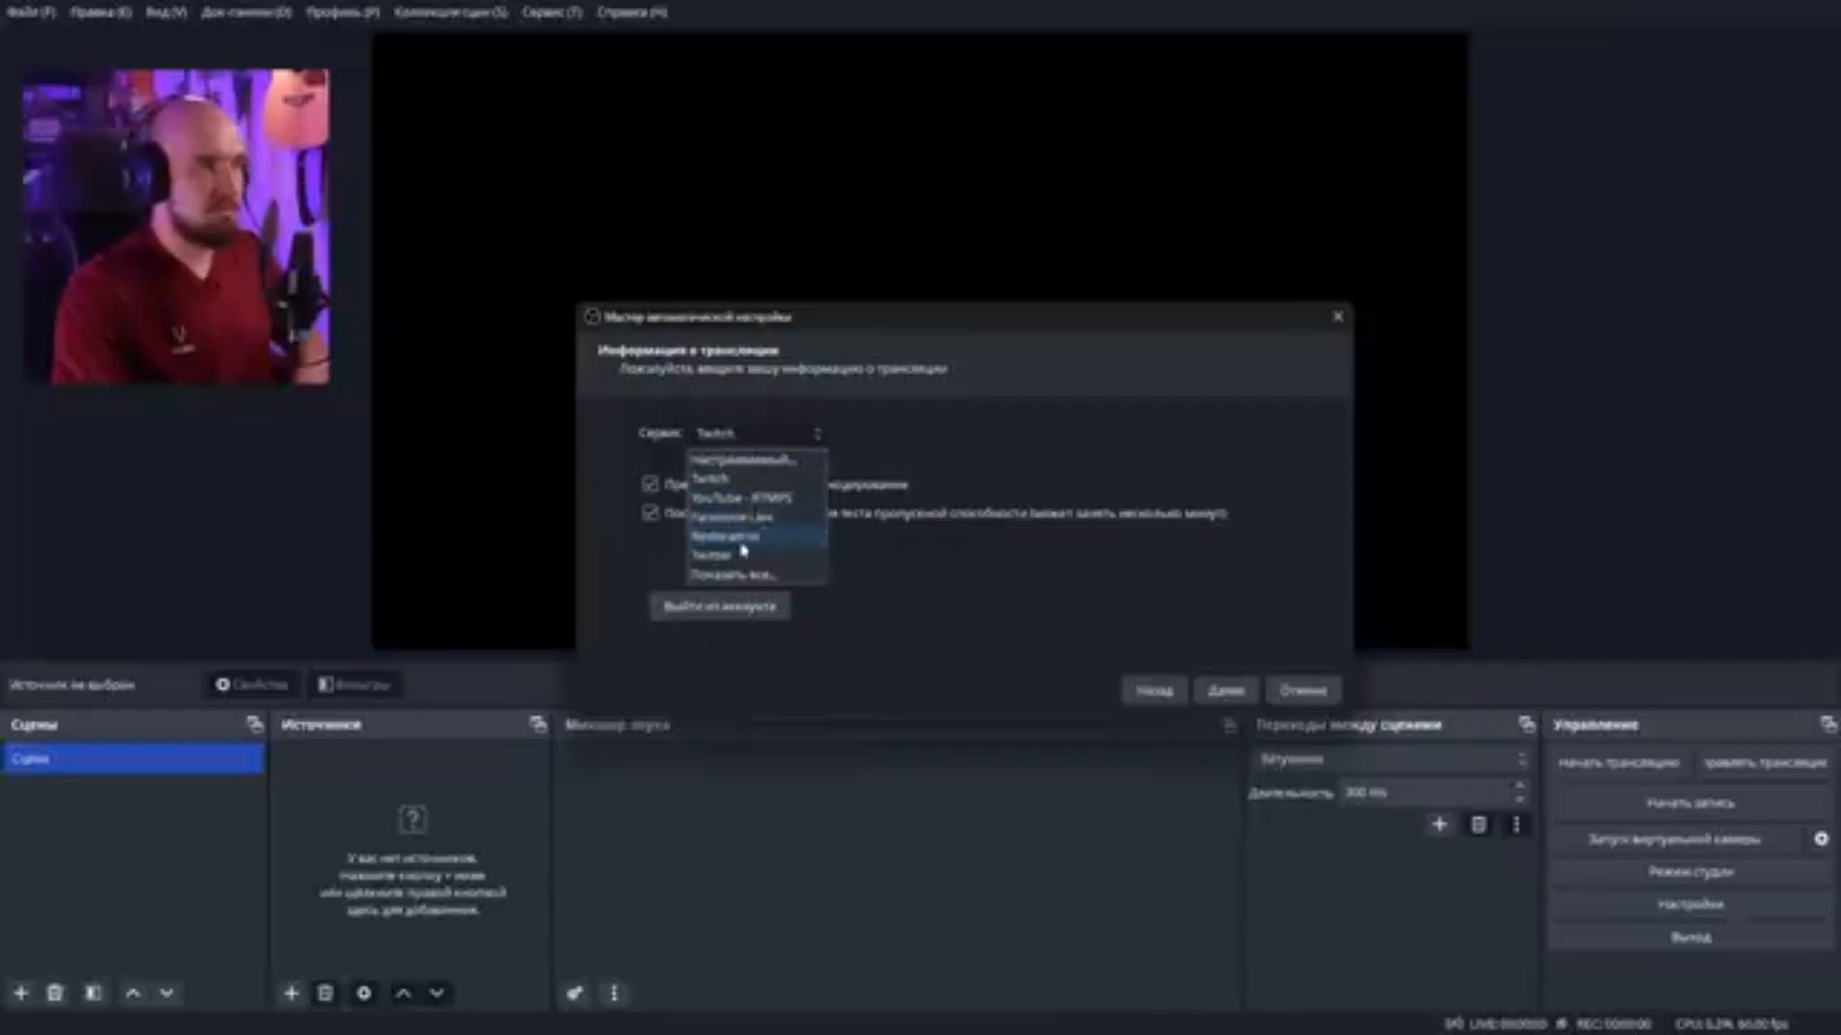
{"action": "left_click", "coordinate": [745, 575]}
{"action": "scroll", "coordinate": [750, 537], "scroll_direction": "down", "scroll_amount": 5}
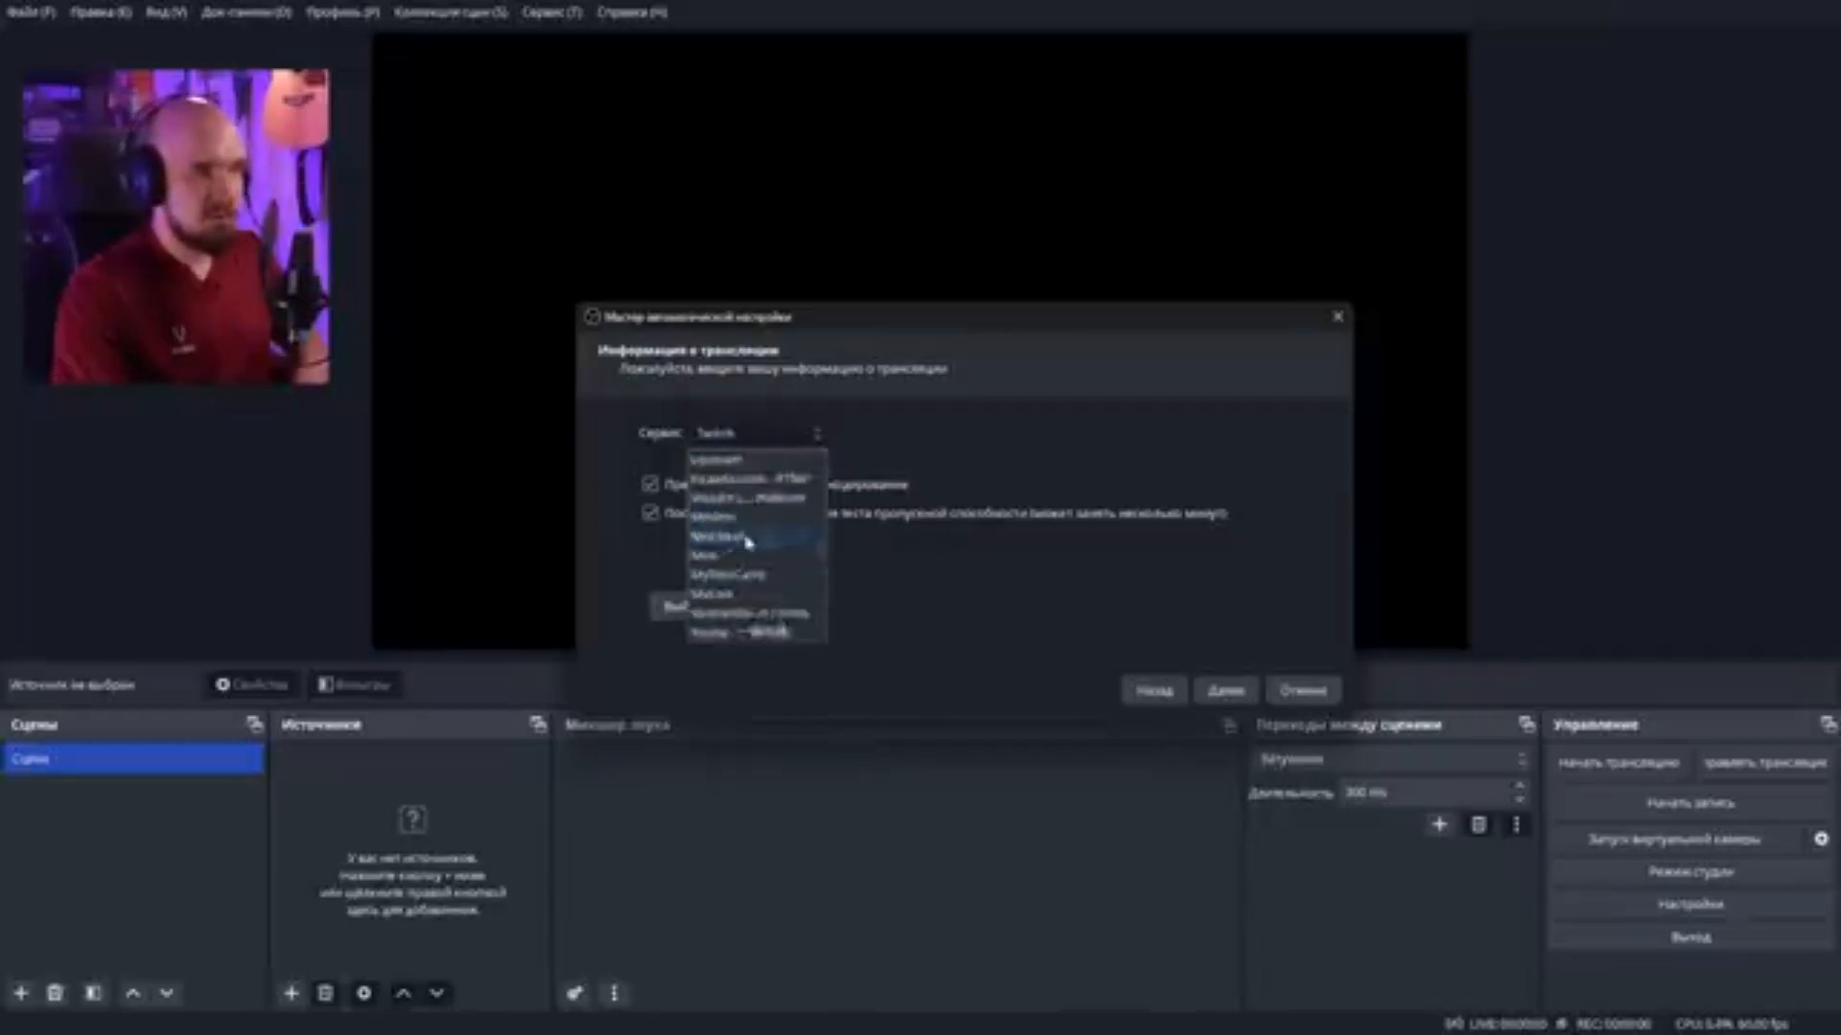
{"action": "left_click", "coordinate": [1028, 609]}
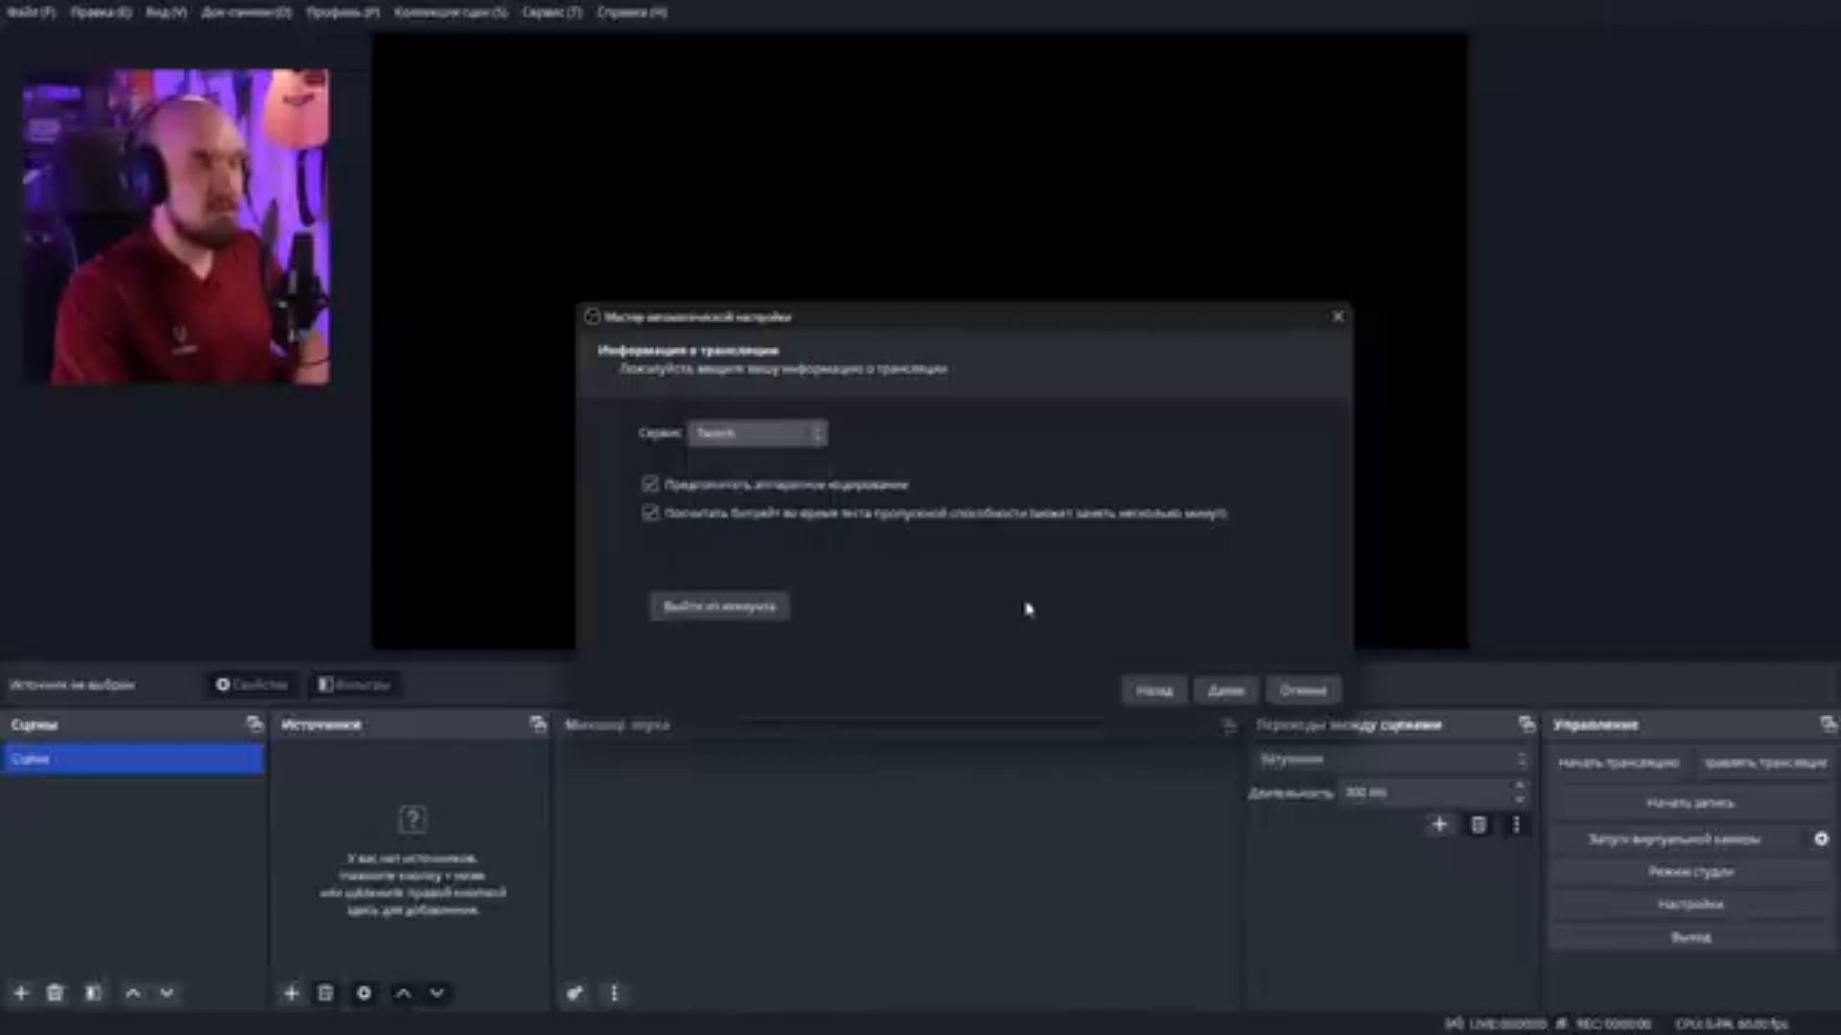
Step: Run the bandwidth test, revisit the earlier wizard pages, and apply the recommended 1920x1080 settings
{"action": "left_click", "coordinate": [1222, 690]}
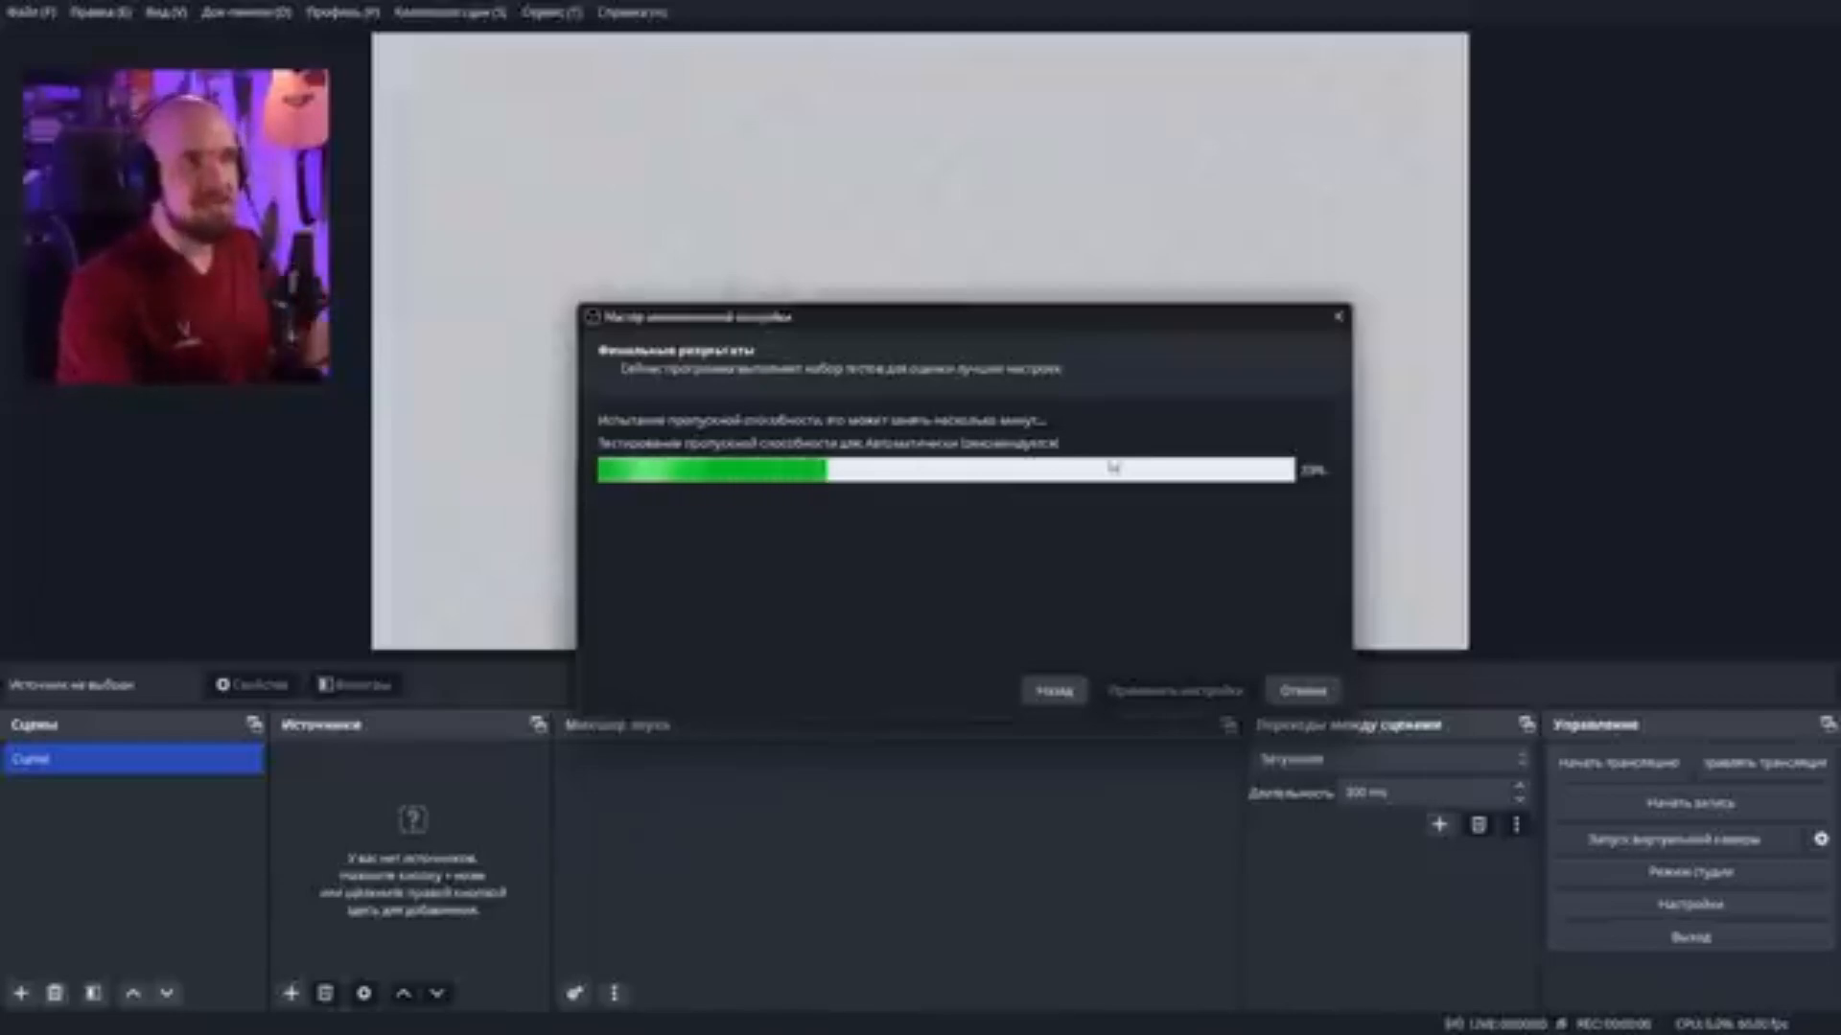
{"action": "left_click", "coordinate": [1050, 696]}
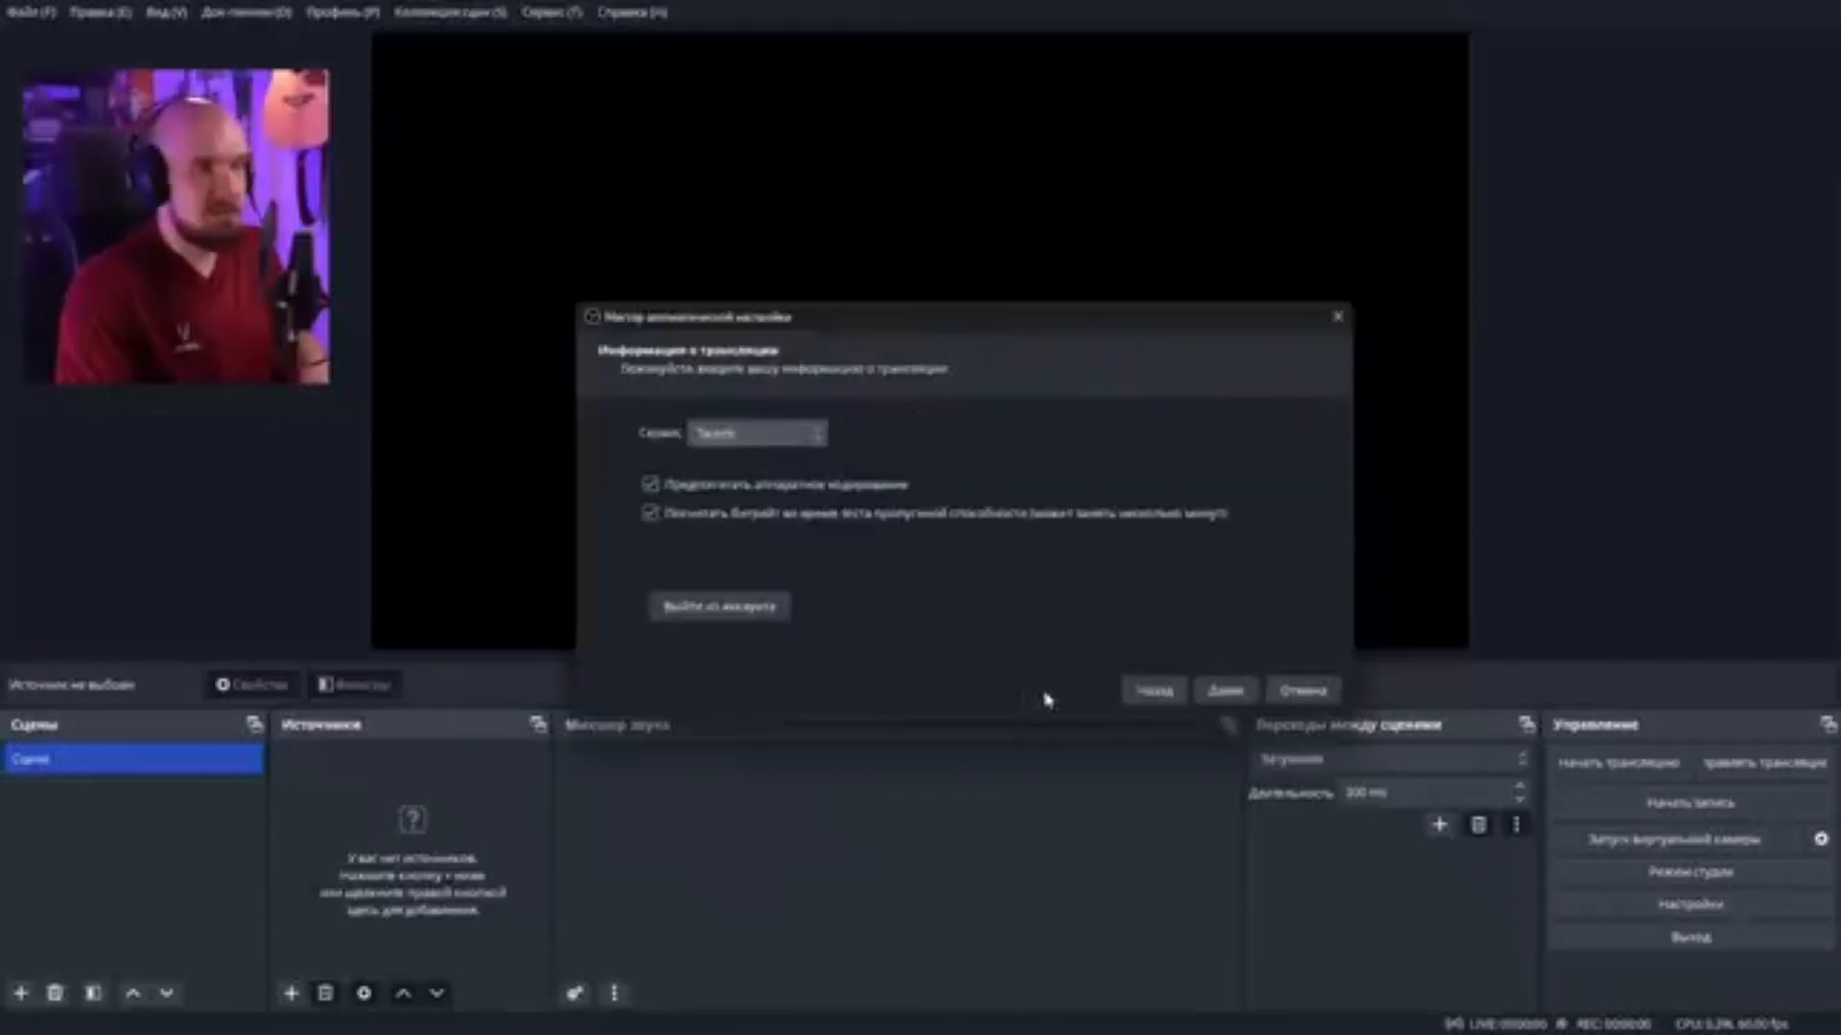
{"action": "left_click", "coordinate": [1143, 698]}
{"action": "left_click", "coordinate": [1144, 699]}
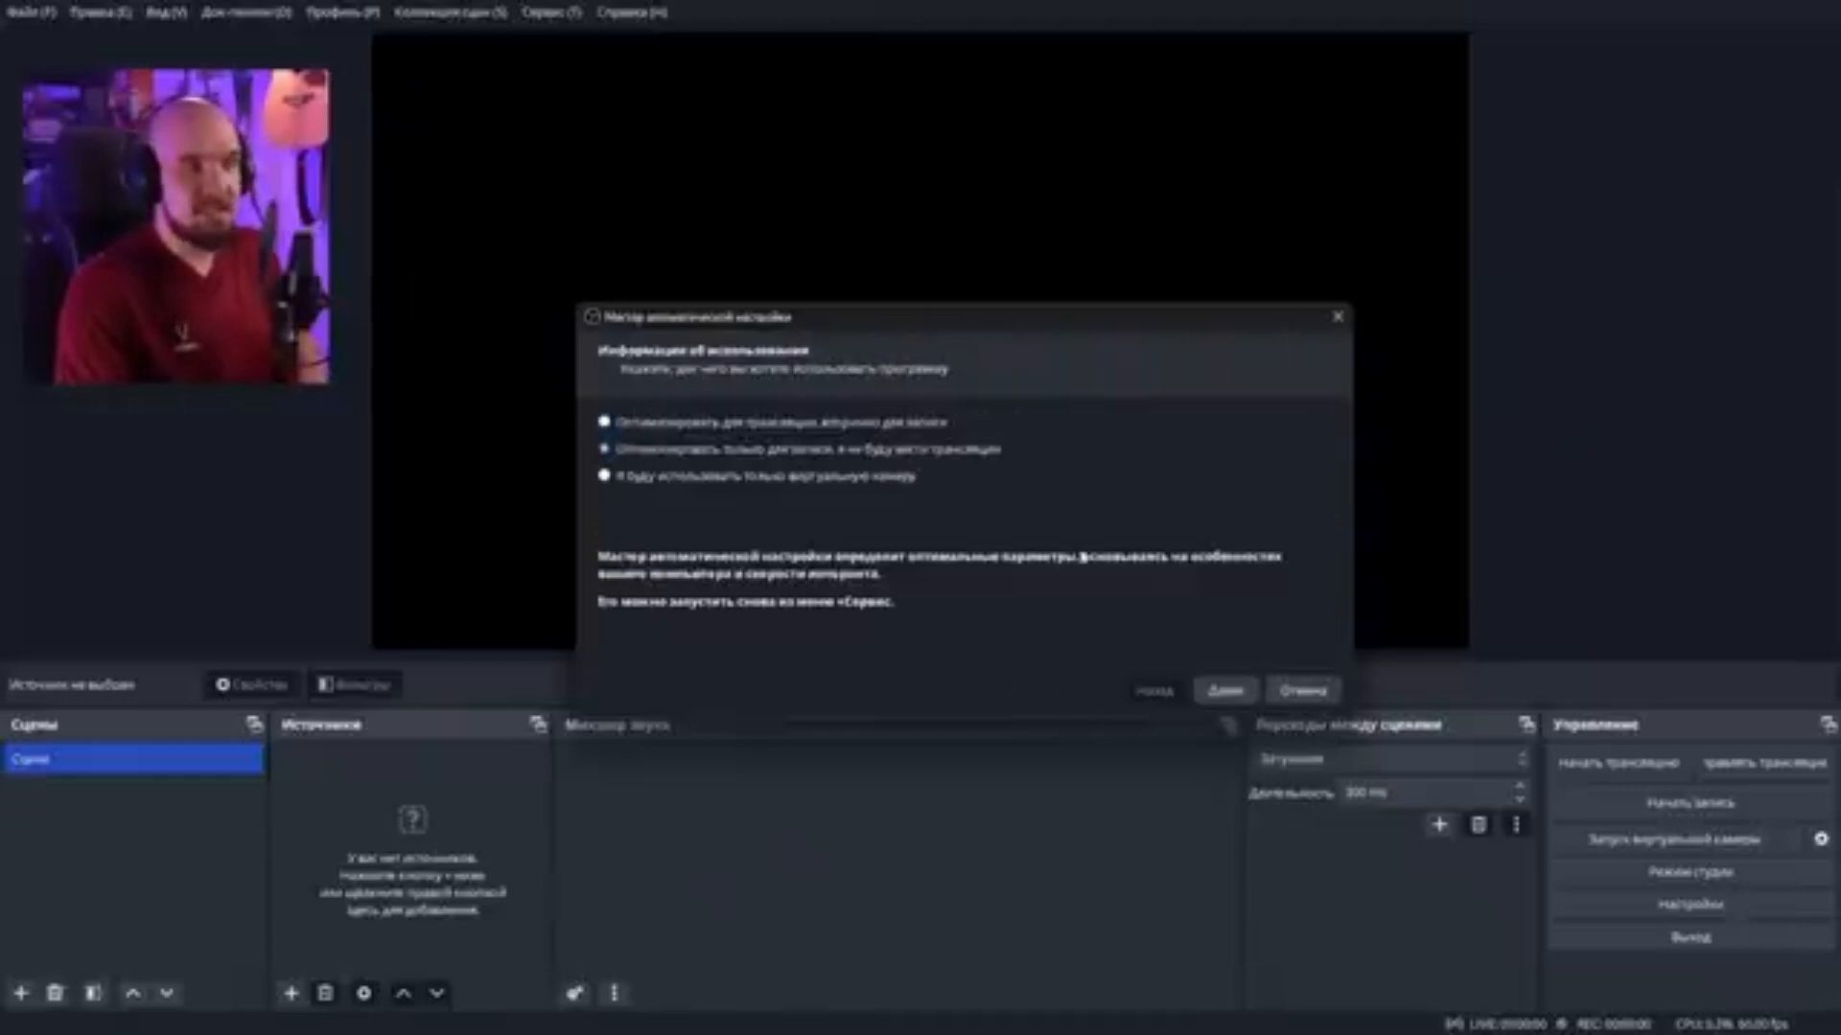
{"action": "left_click", "coordinate": [1226, 690]}
{"action": "left_click", "coordinate": [1223, 689]}
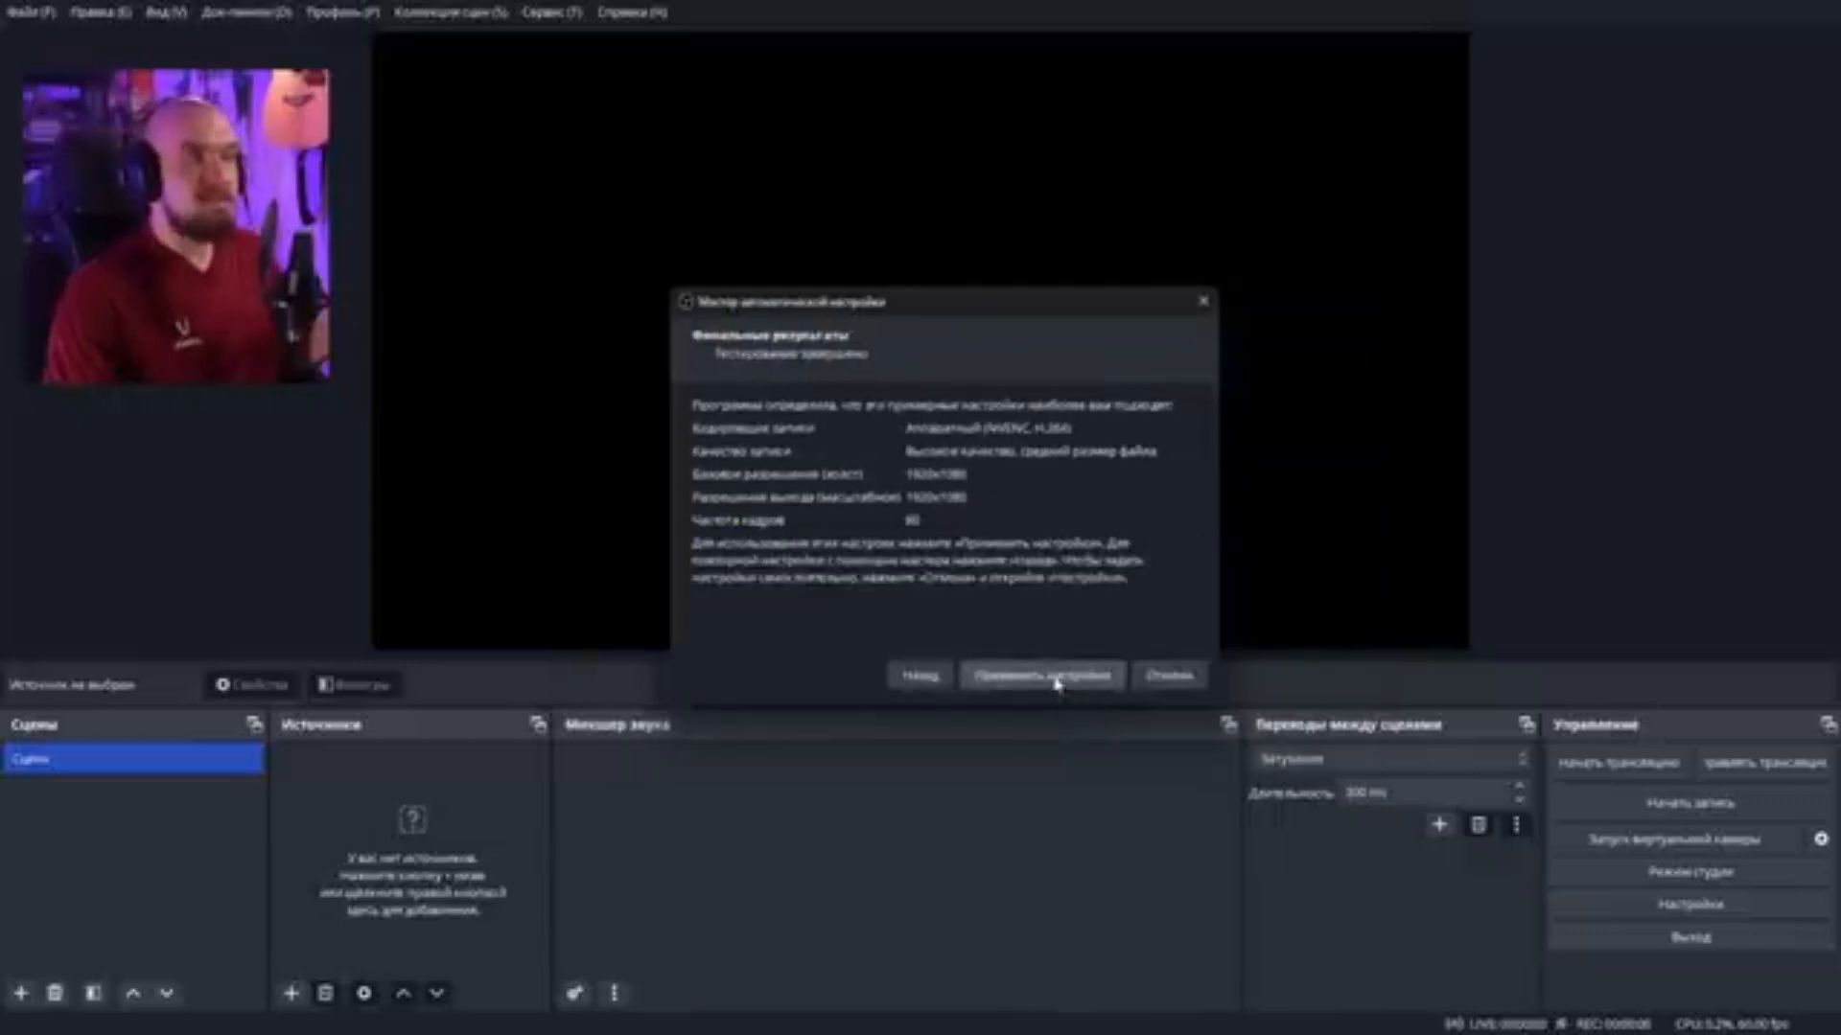
{"action": "left_click", "coordinate": [1055, 677]}
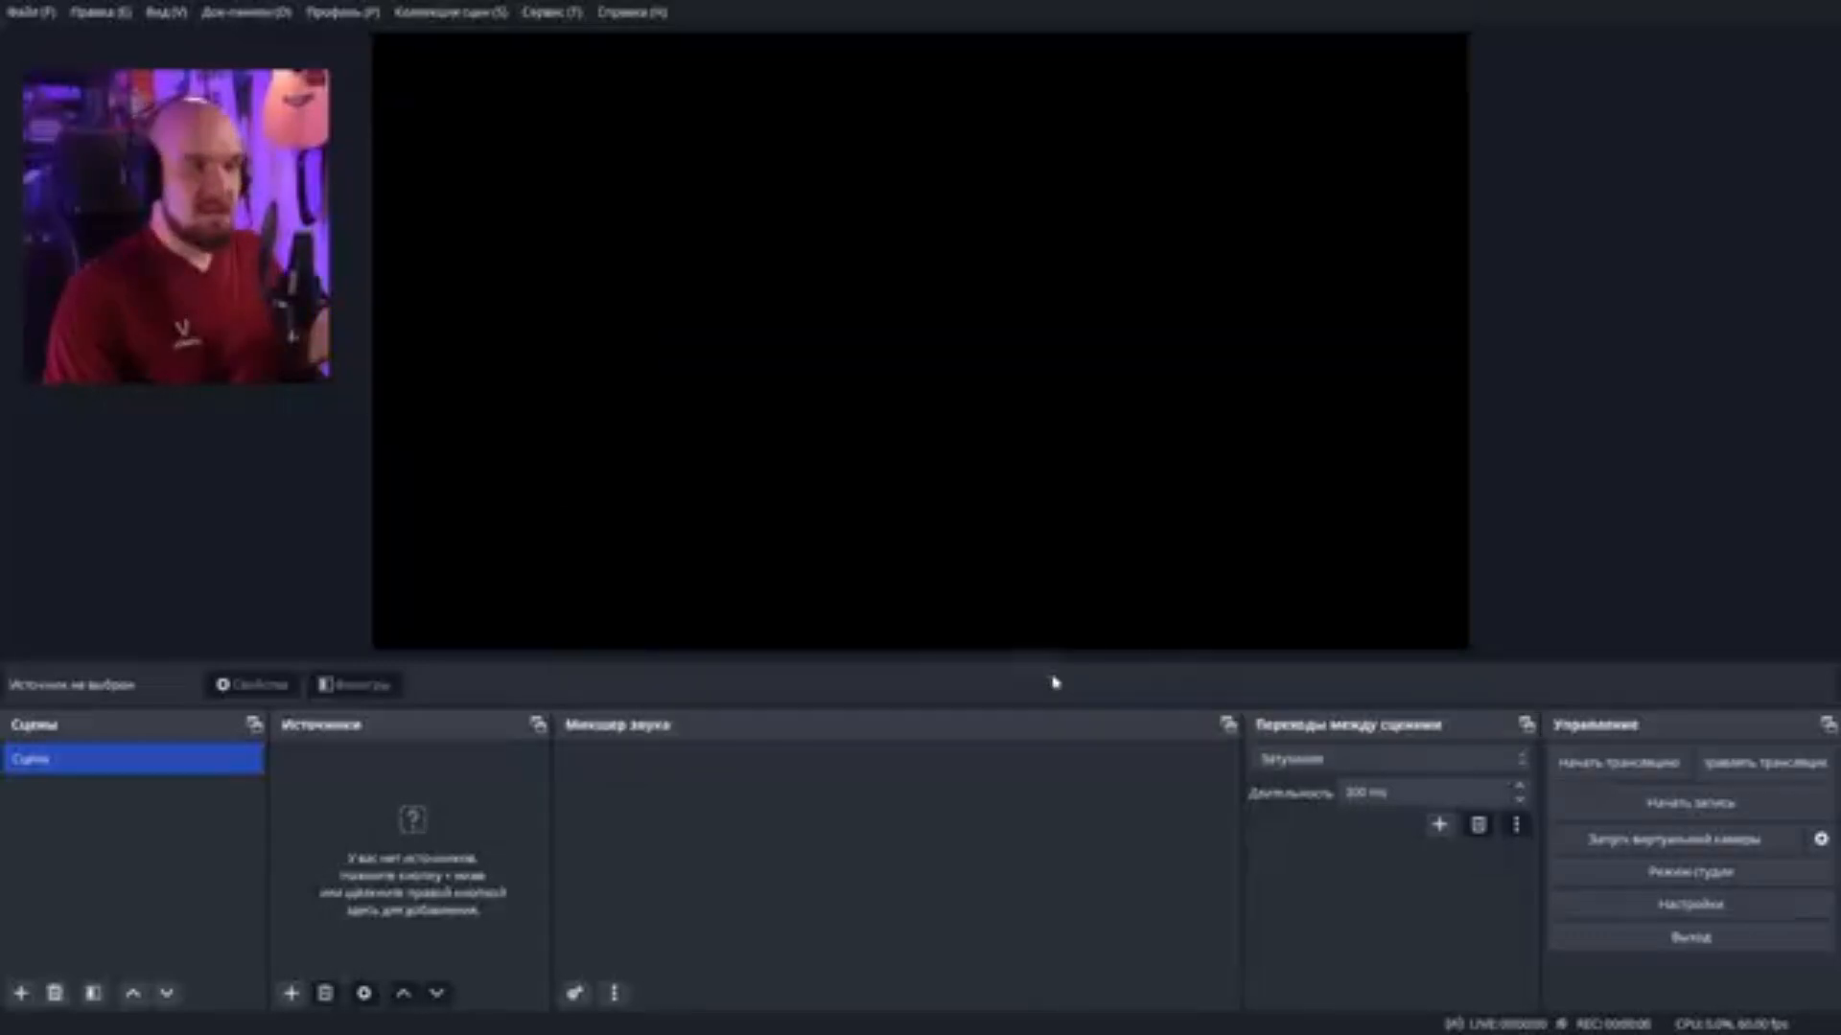
Step: Open Settings and look through the Stream, Output, Video, Accessibility and Advanced pages
{"action": "left_click", "coordinate": [1693, 907]}
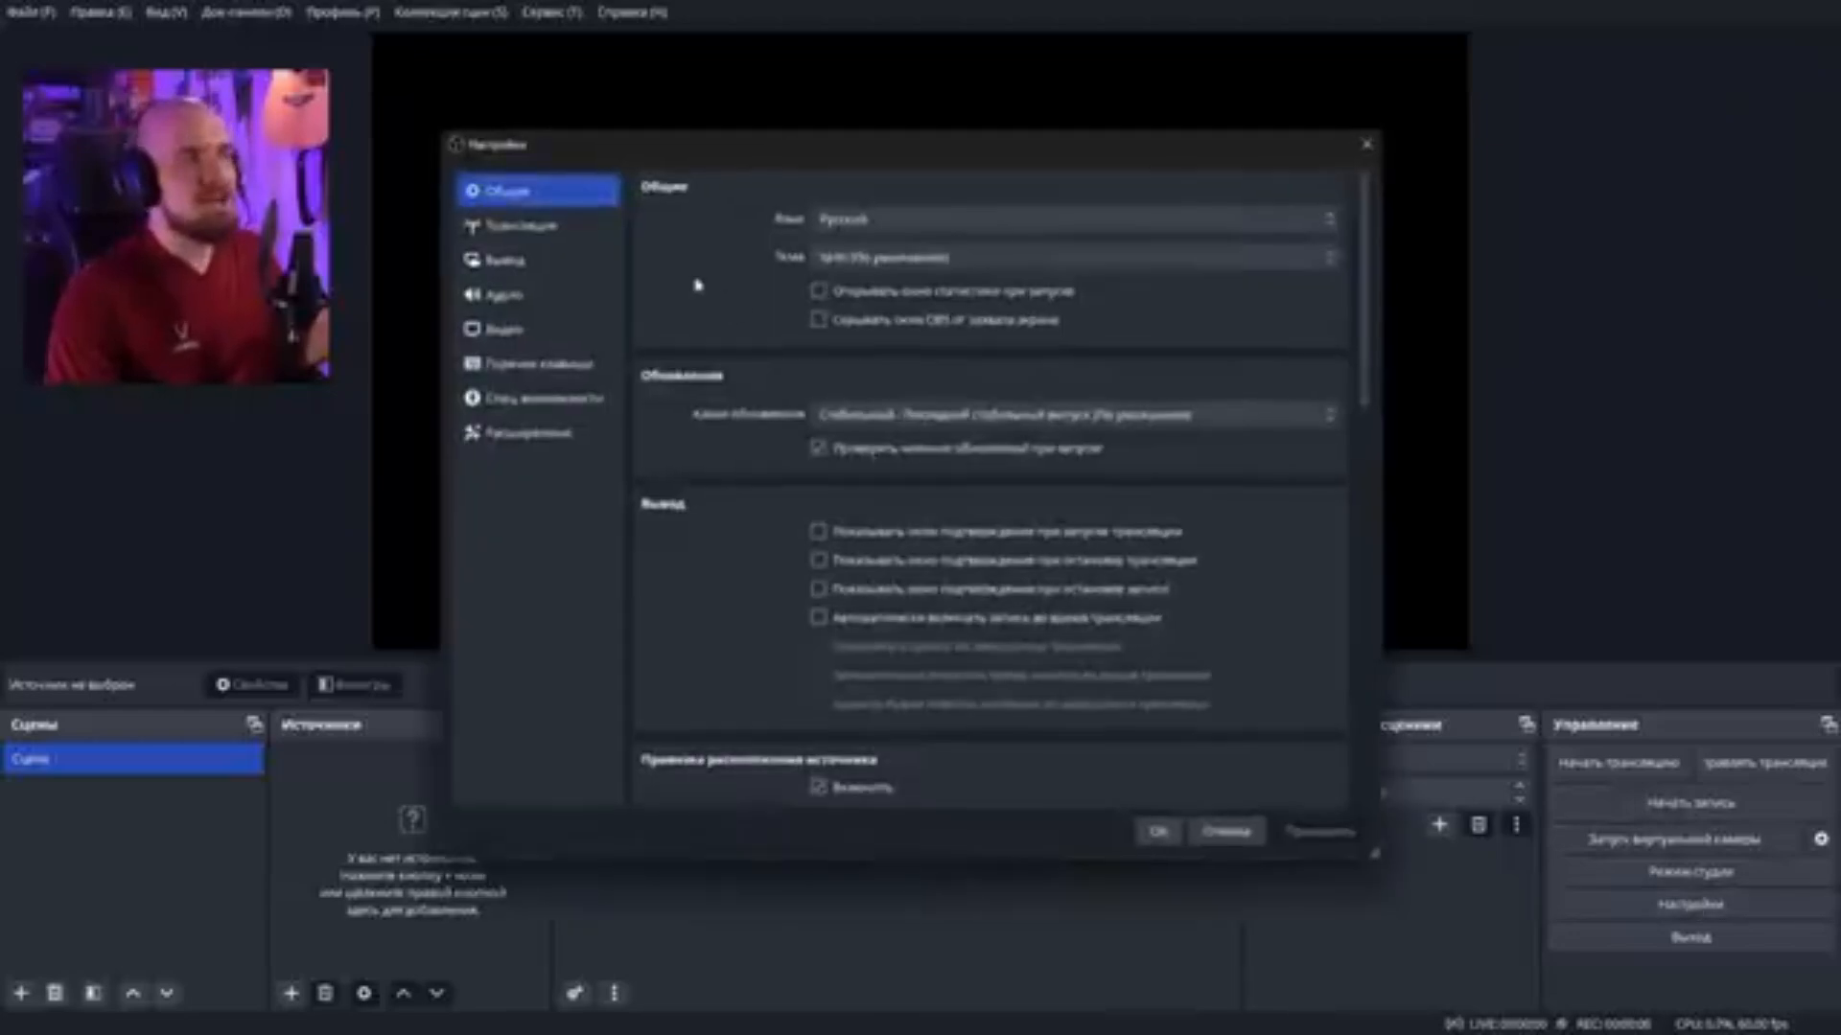
{"action": "left_click", "coordinate": [554, 230]}
{"action": "left_click", "coordinate": [505, 260]}
{"action": "left_click", "coordinate": [508, 328]}
{"action": "left_click", "coordinate": [537, 397]}
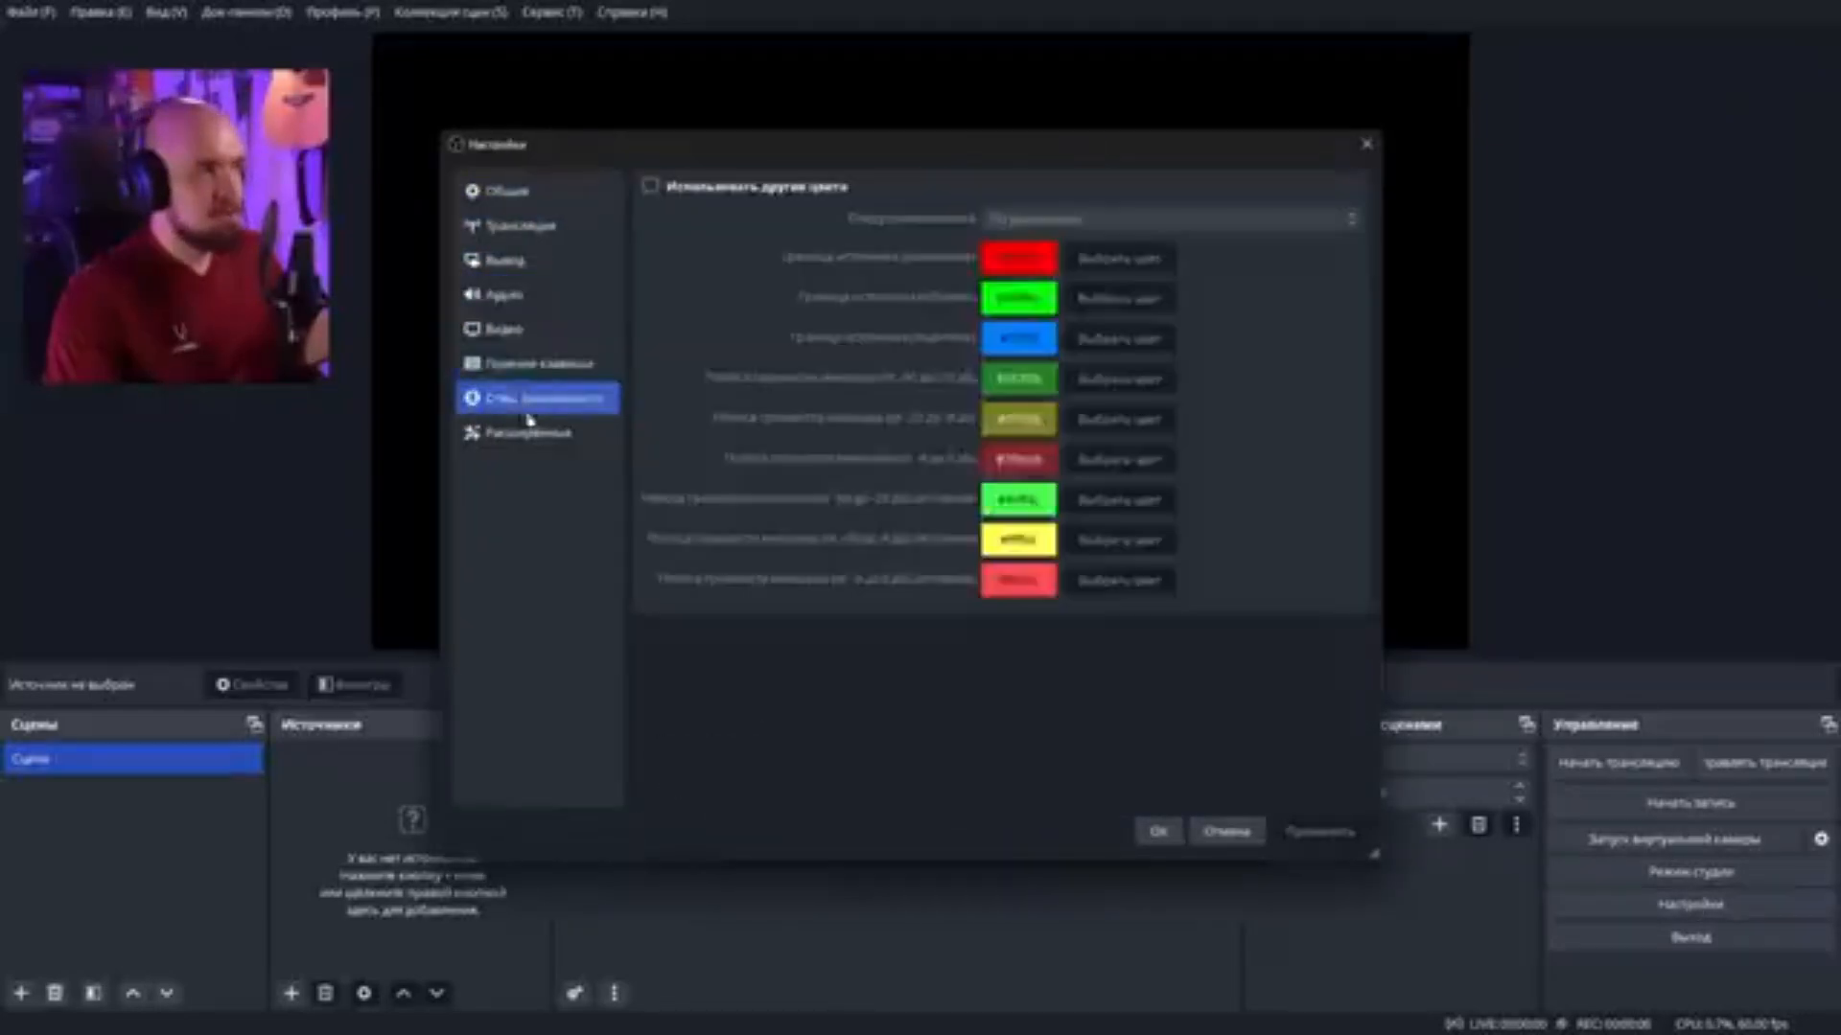
{"action": "left_click", "coordinate": [527, 433]}
{"action": "left_click", "coordinate": [508, 261]}
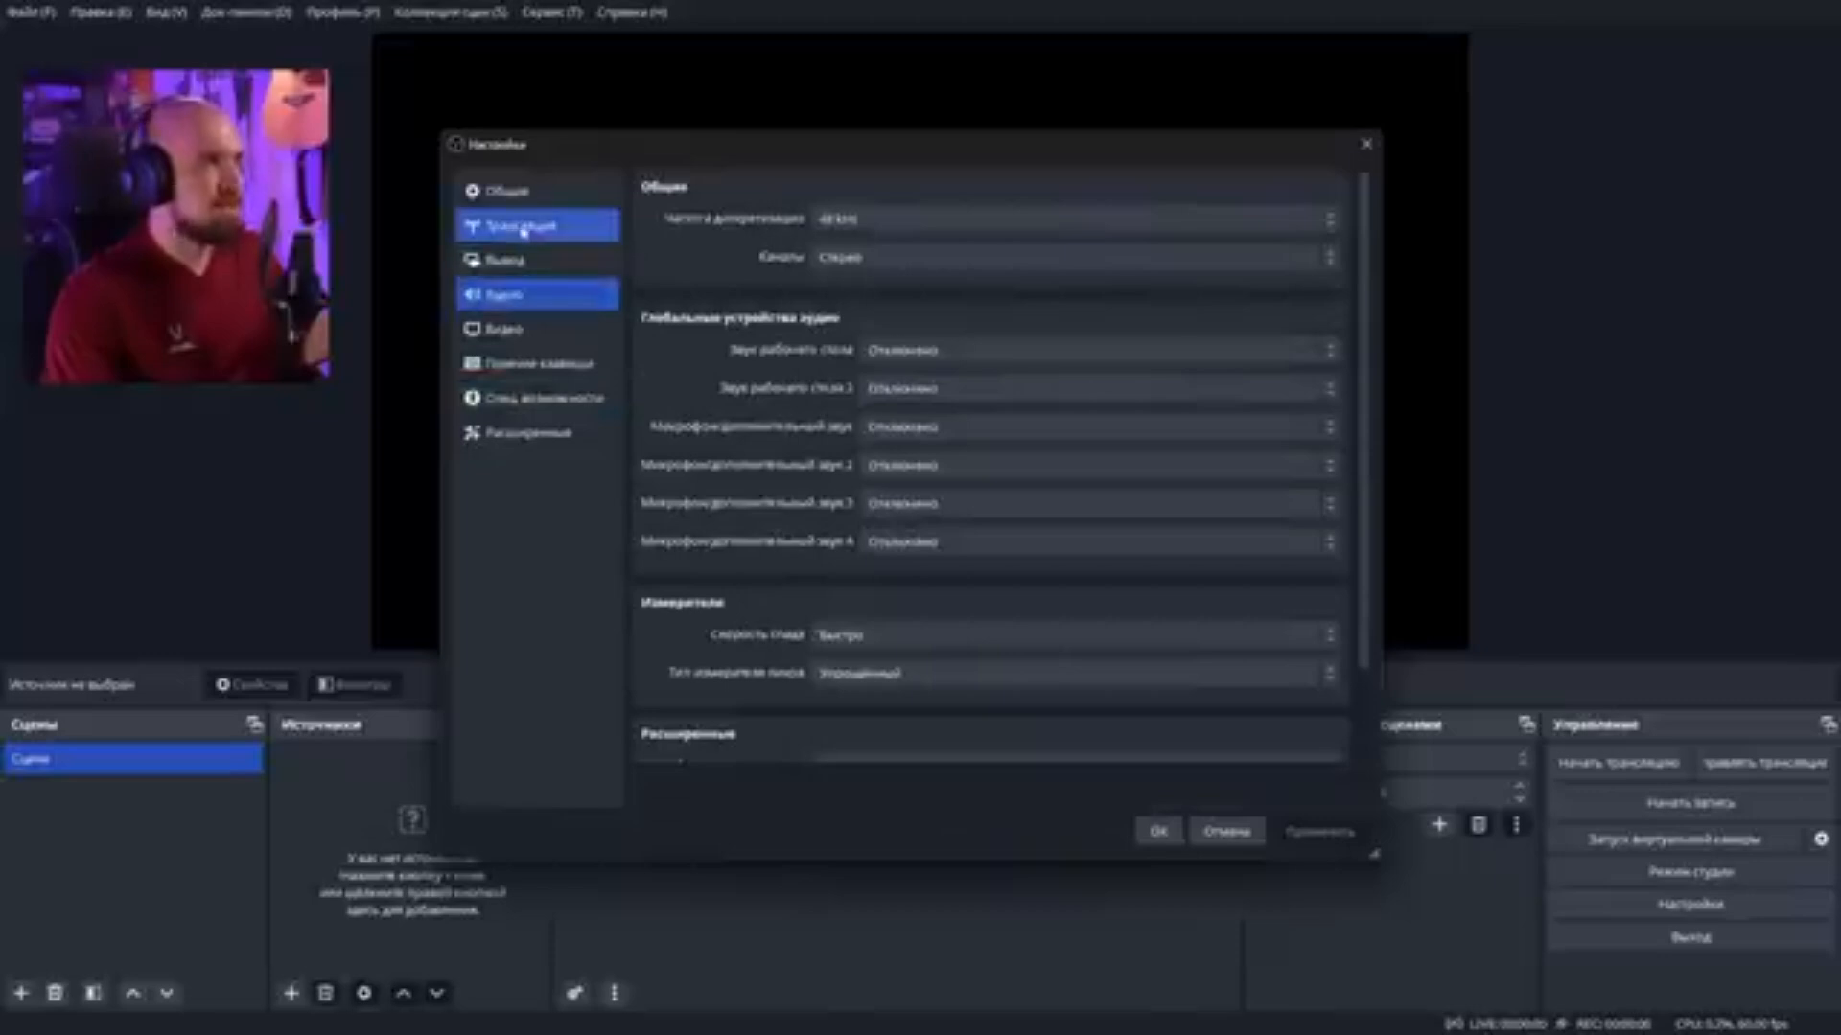
Step: On General, enable confirmations for starting and stopping streams and automatic recording when streaming
{"action": "left_click", "coordinate": [506, 191]}
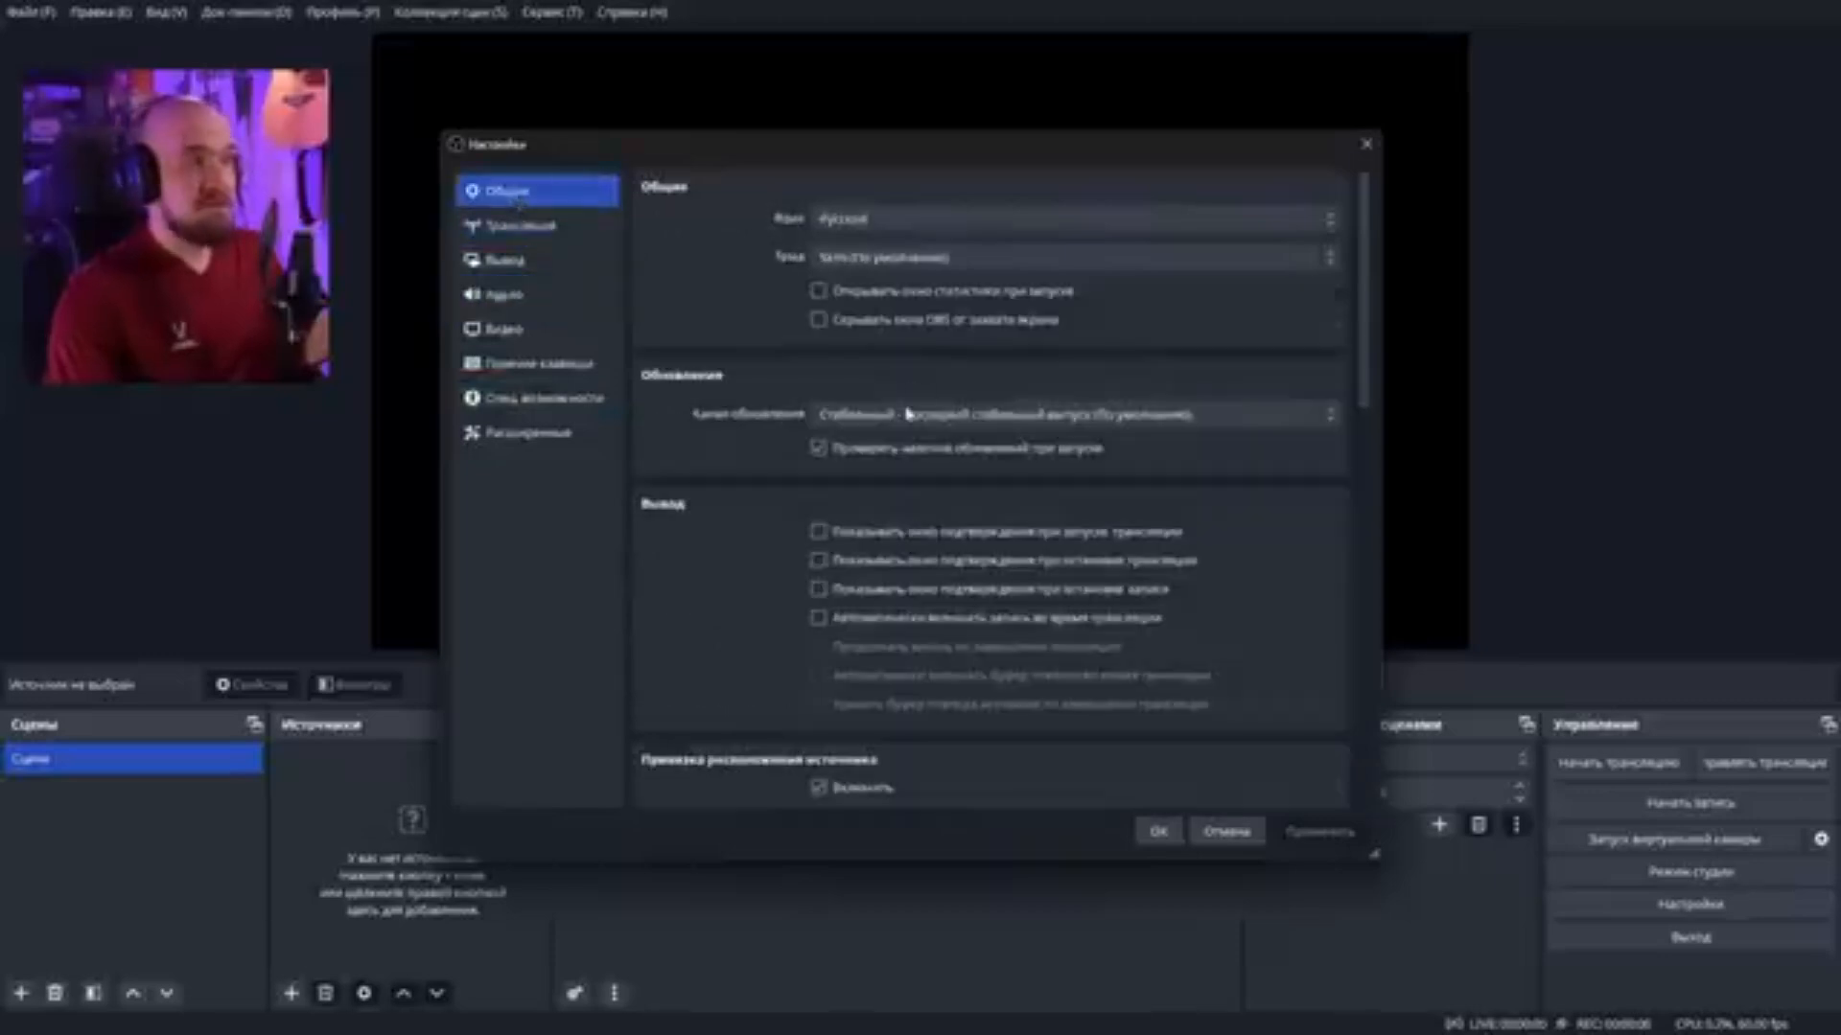
{"action": "scroll", "coordinate": [788, 506], "scroll_direction": "down", "scroll_amount": 1}
{"action": "scroll", "coordinate": [788, 506], "scroll_direction": "down", "scroll_amount": 1}
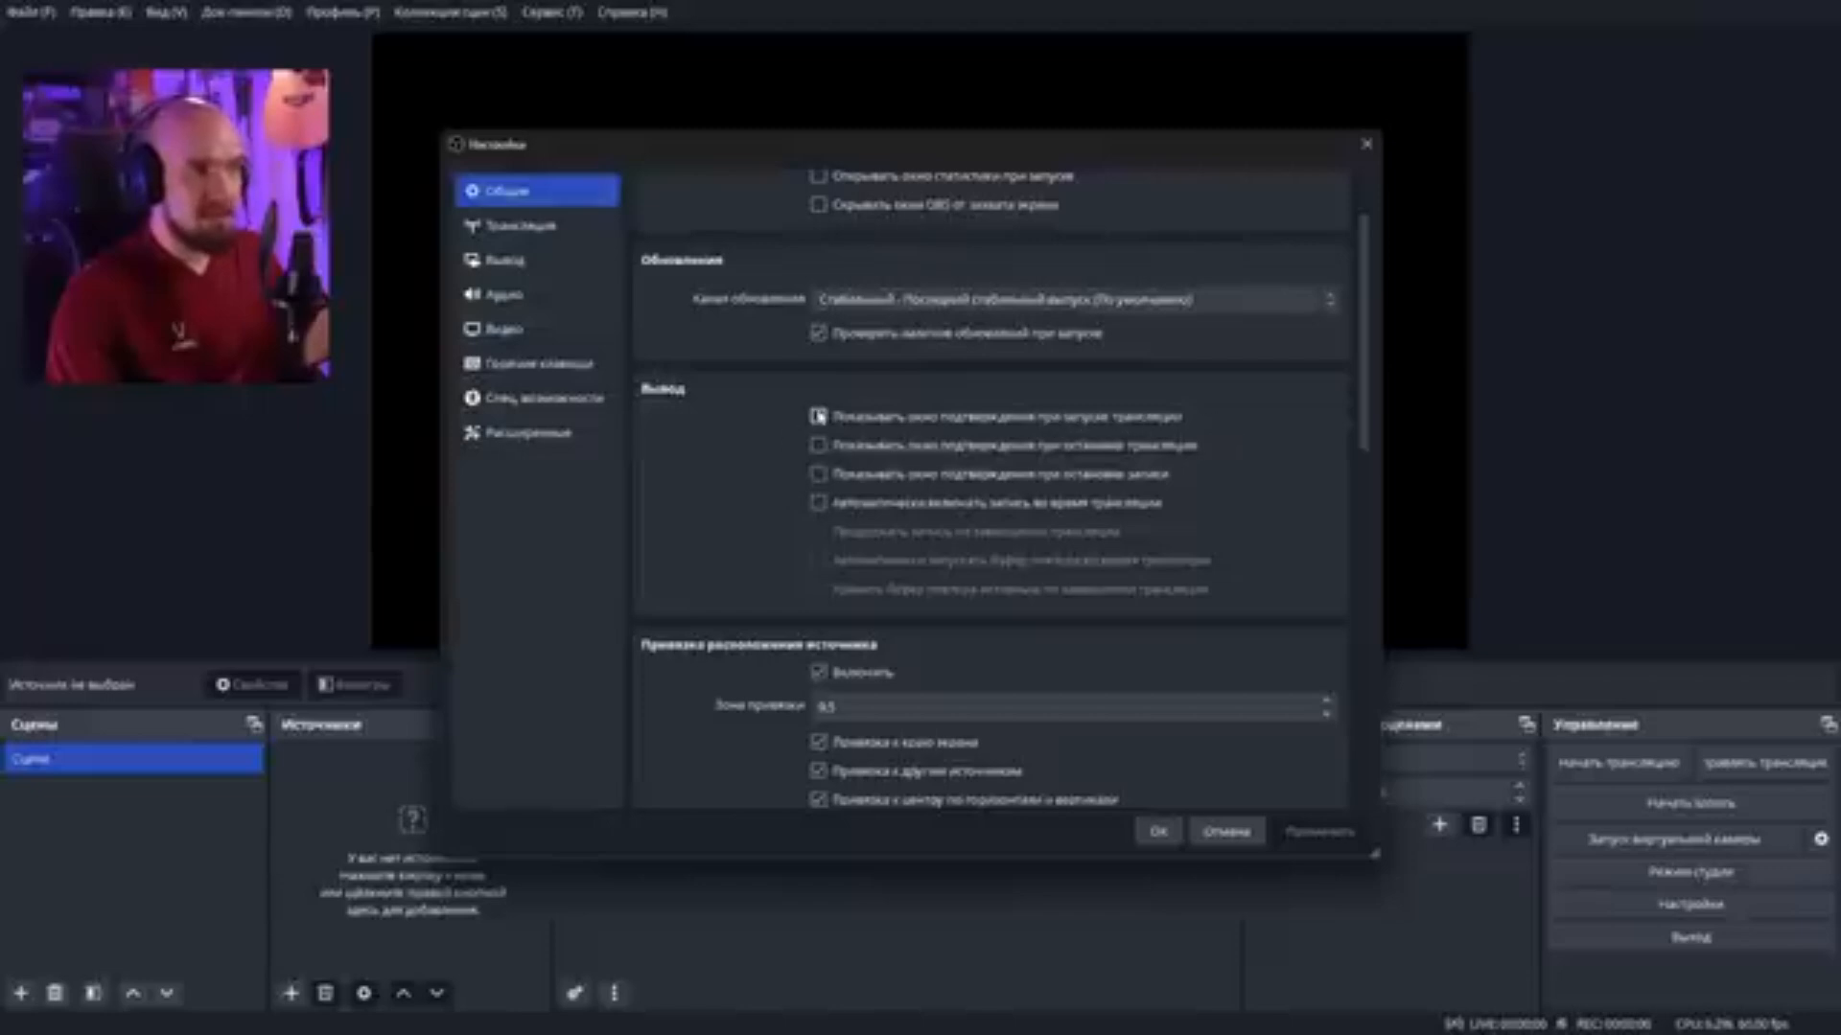
{"action": "left_click", "coordinate": [818, 416]}
{"action": "left_click", "coordinate": [818, 445]}
{"action": "left_click", "coordinate": [818, 502]}
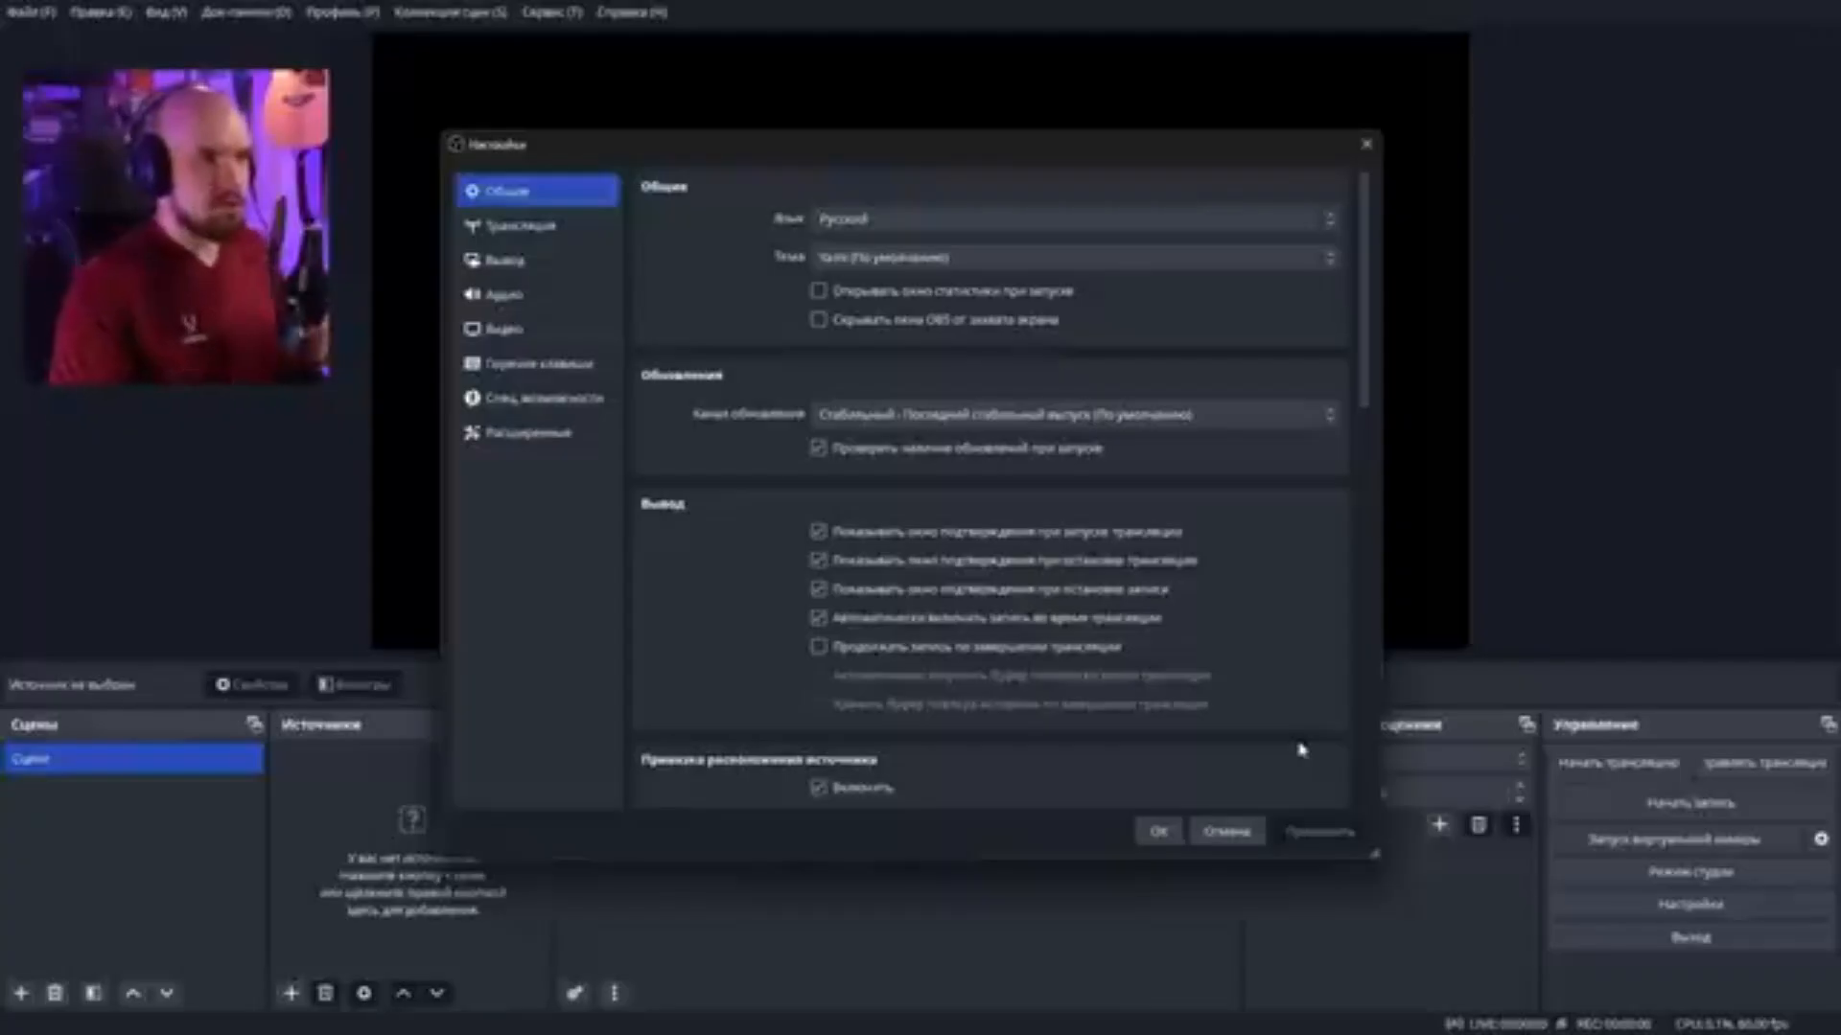
Step: Save and close Settings, then bring up the Добавить submenu of source types in the Sources list
{"action": "left_click", "coordinate": [1157, 834]}
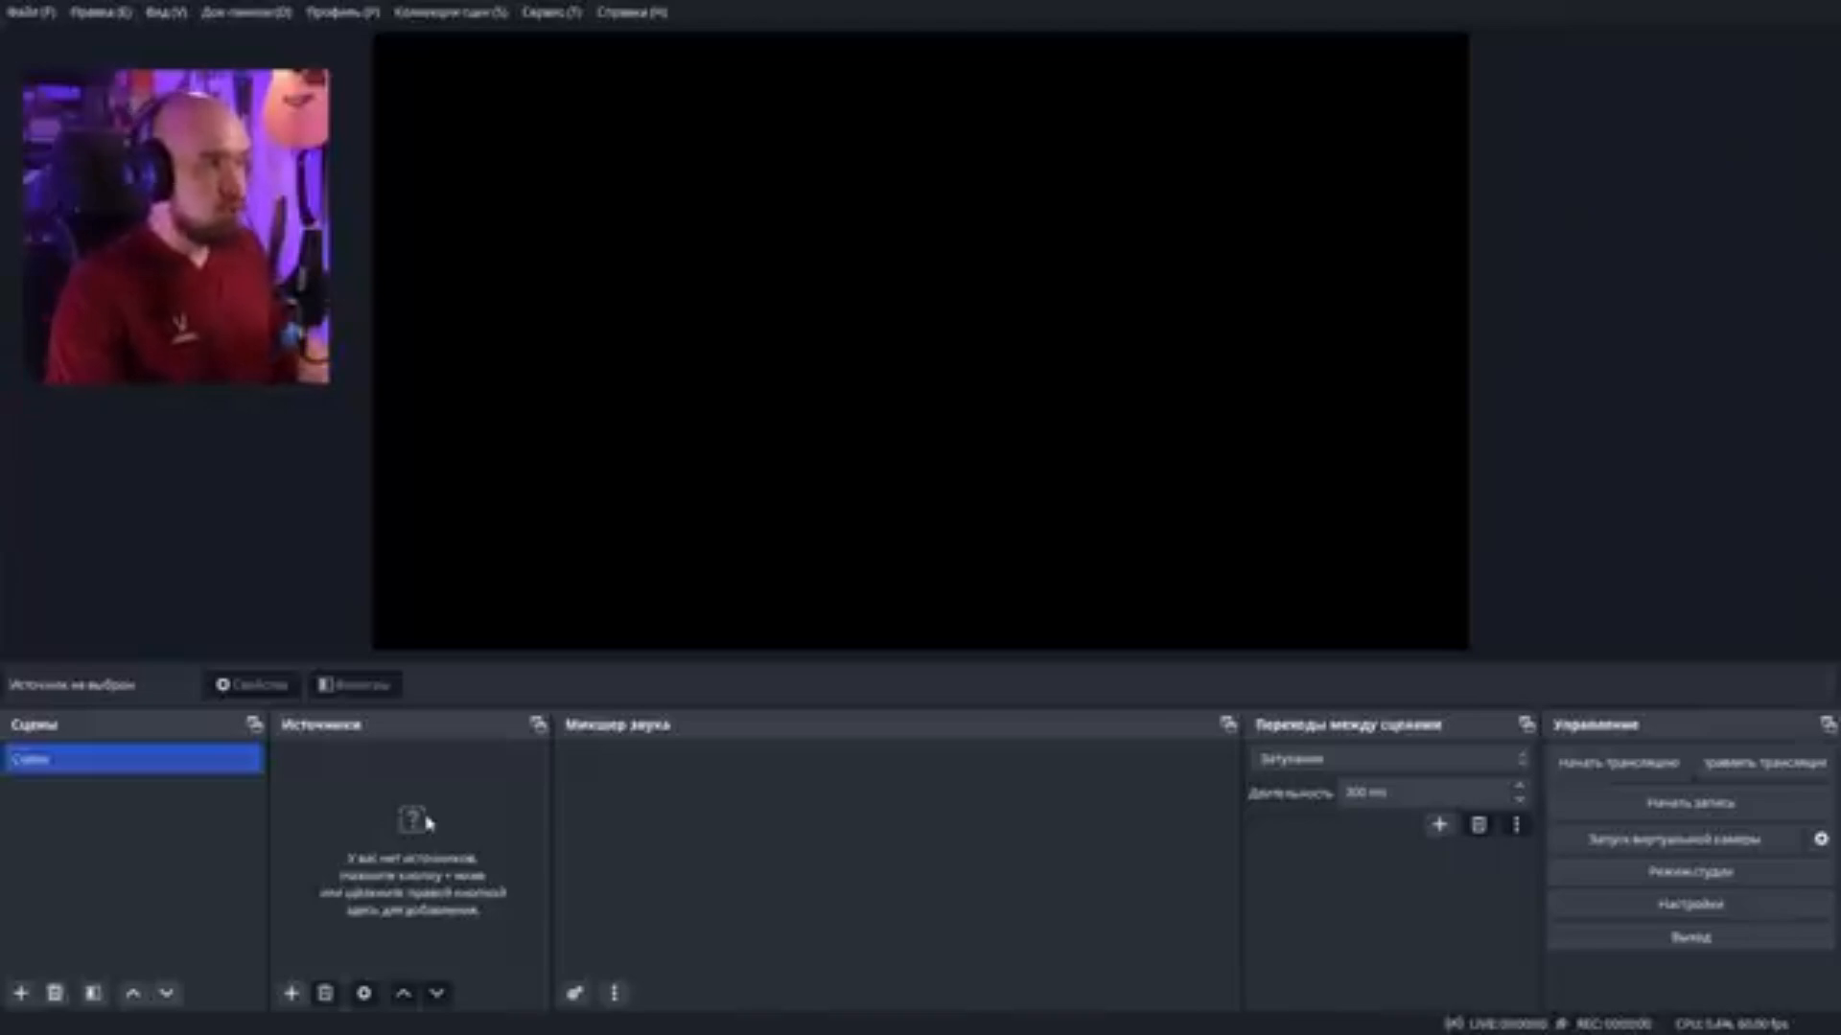
{"action": "left_click", "coordinate": [290, 994]}
{"action": "left_click", "coordinate": [661, 896]}
{"action": "right_click", "coordinate": [383, 808]}
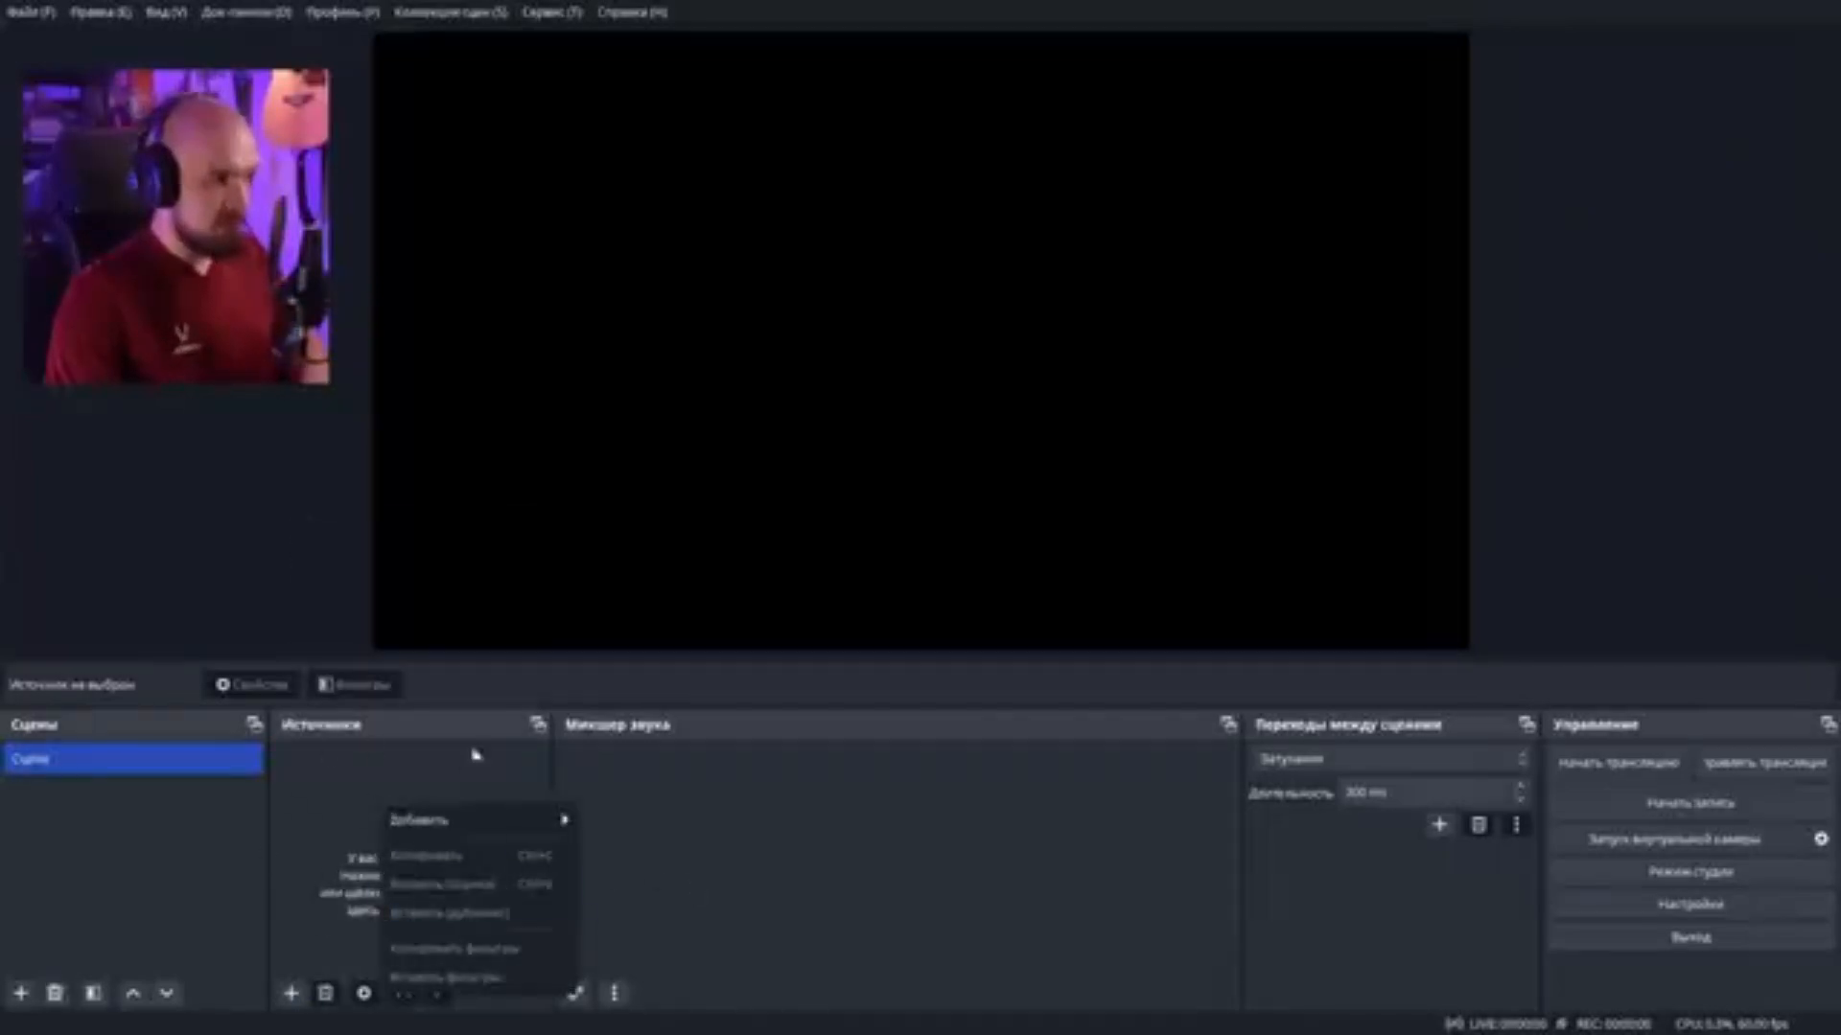
{"action": "mouse_move", "coordinate": [470, 821]}
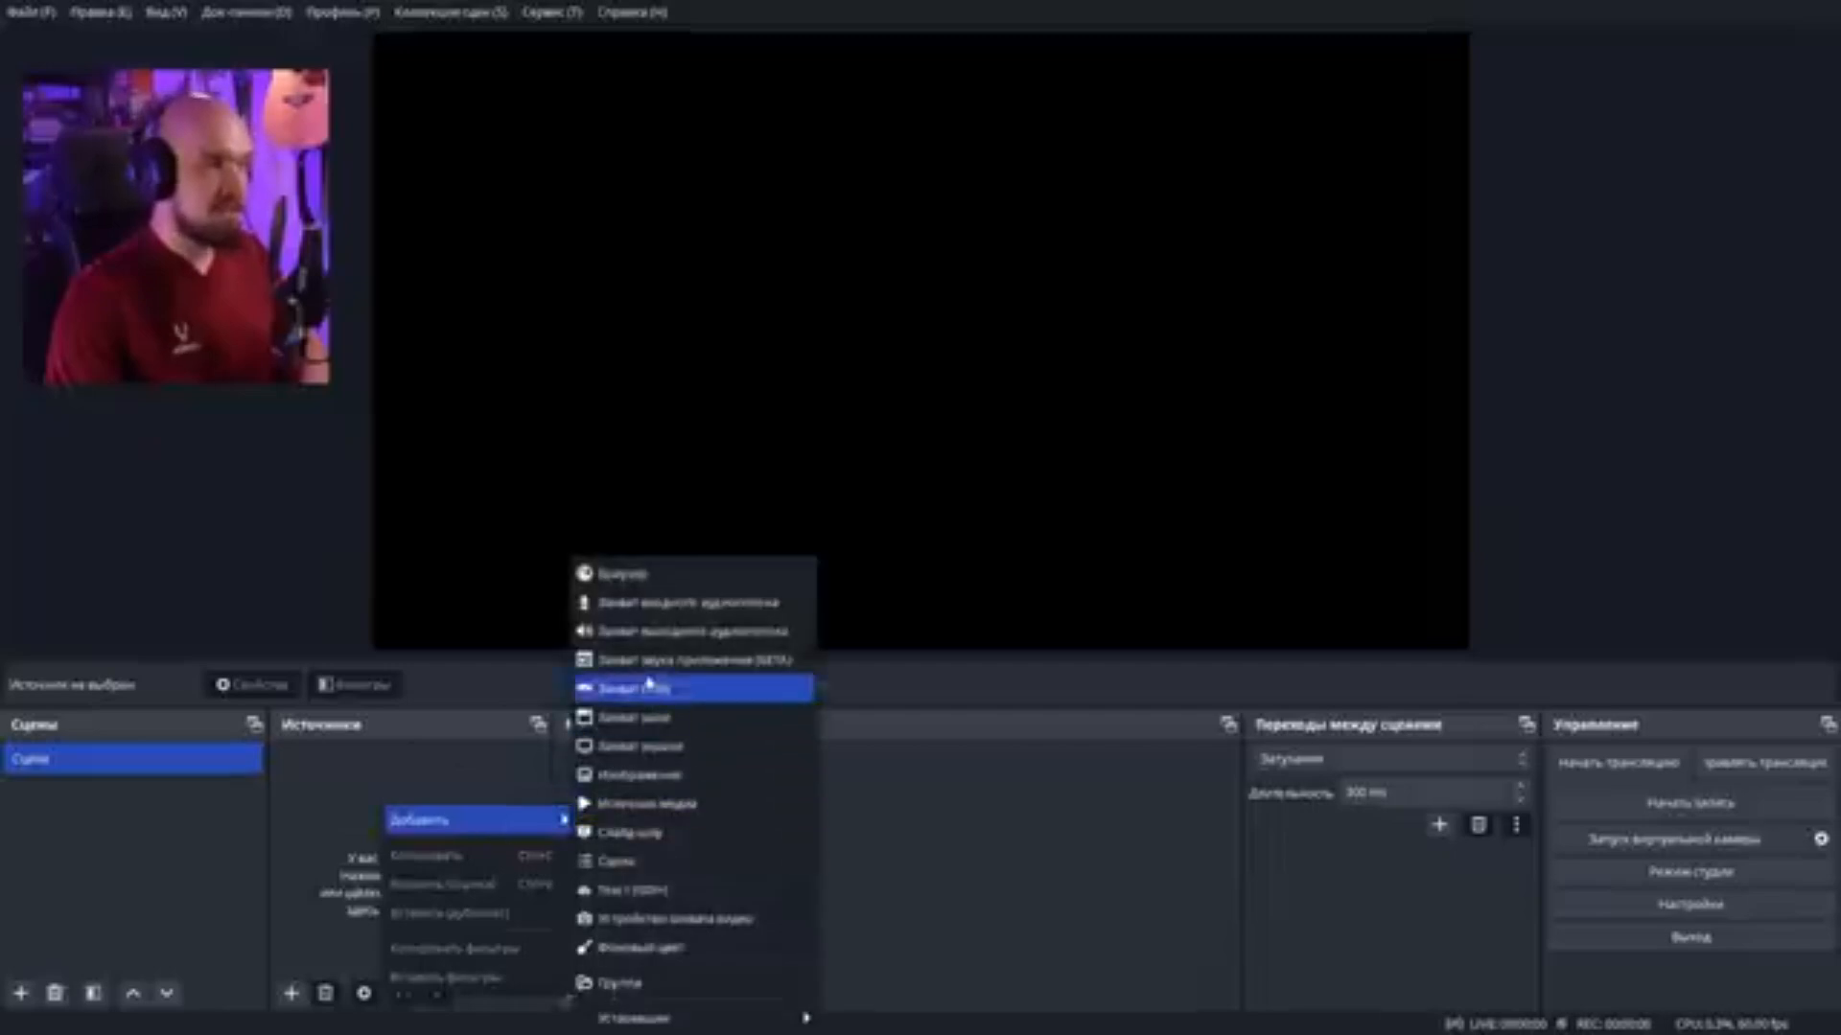
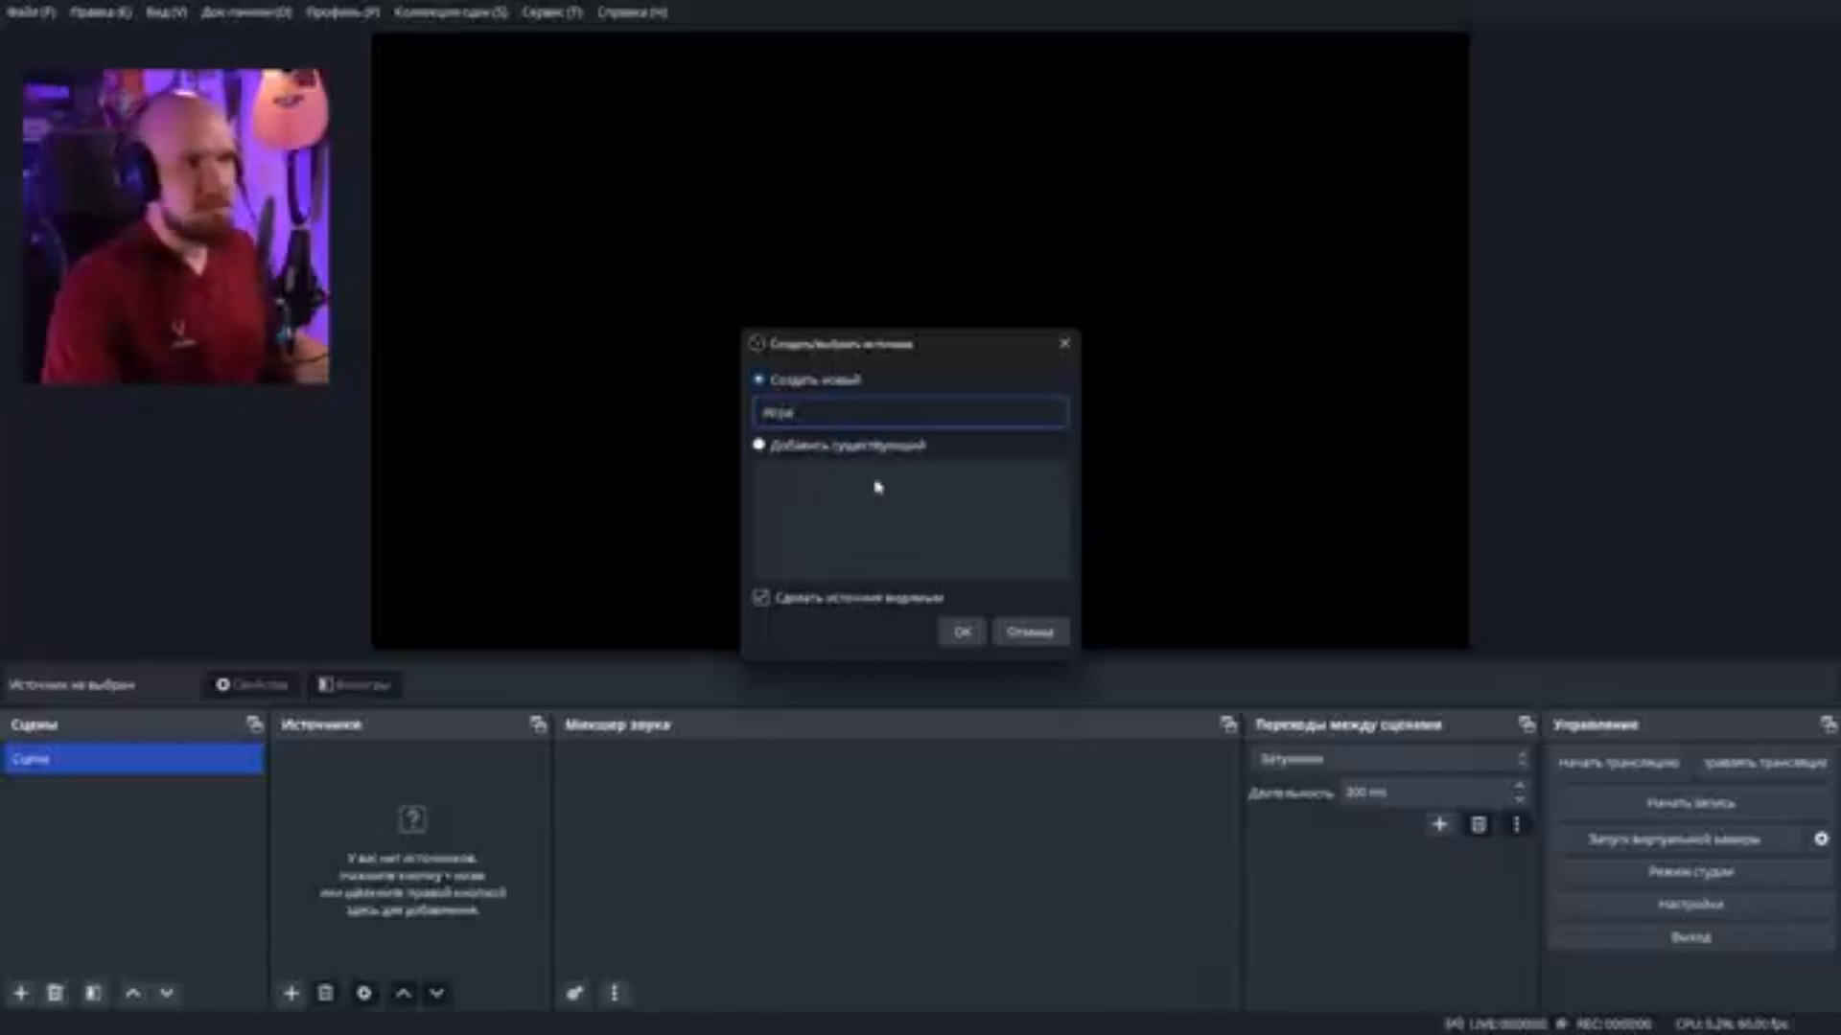
Step: Create the Игра game capture source with capture frame-rate limiting enabled
{"action": "left_click", "coordinate": [960, 632]}
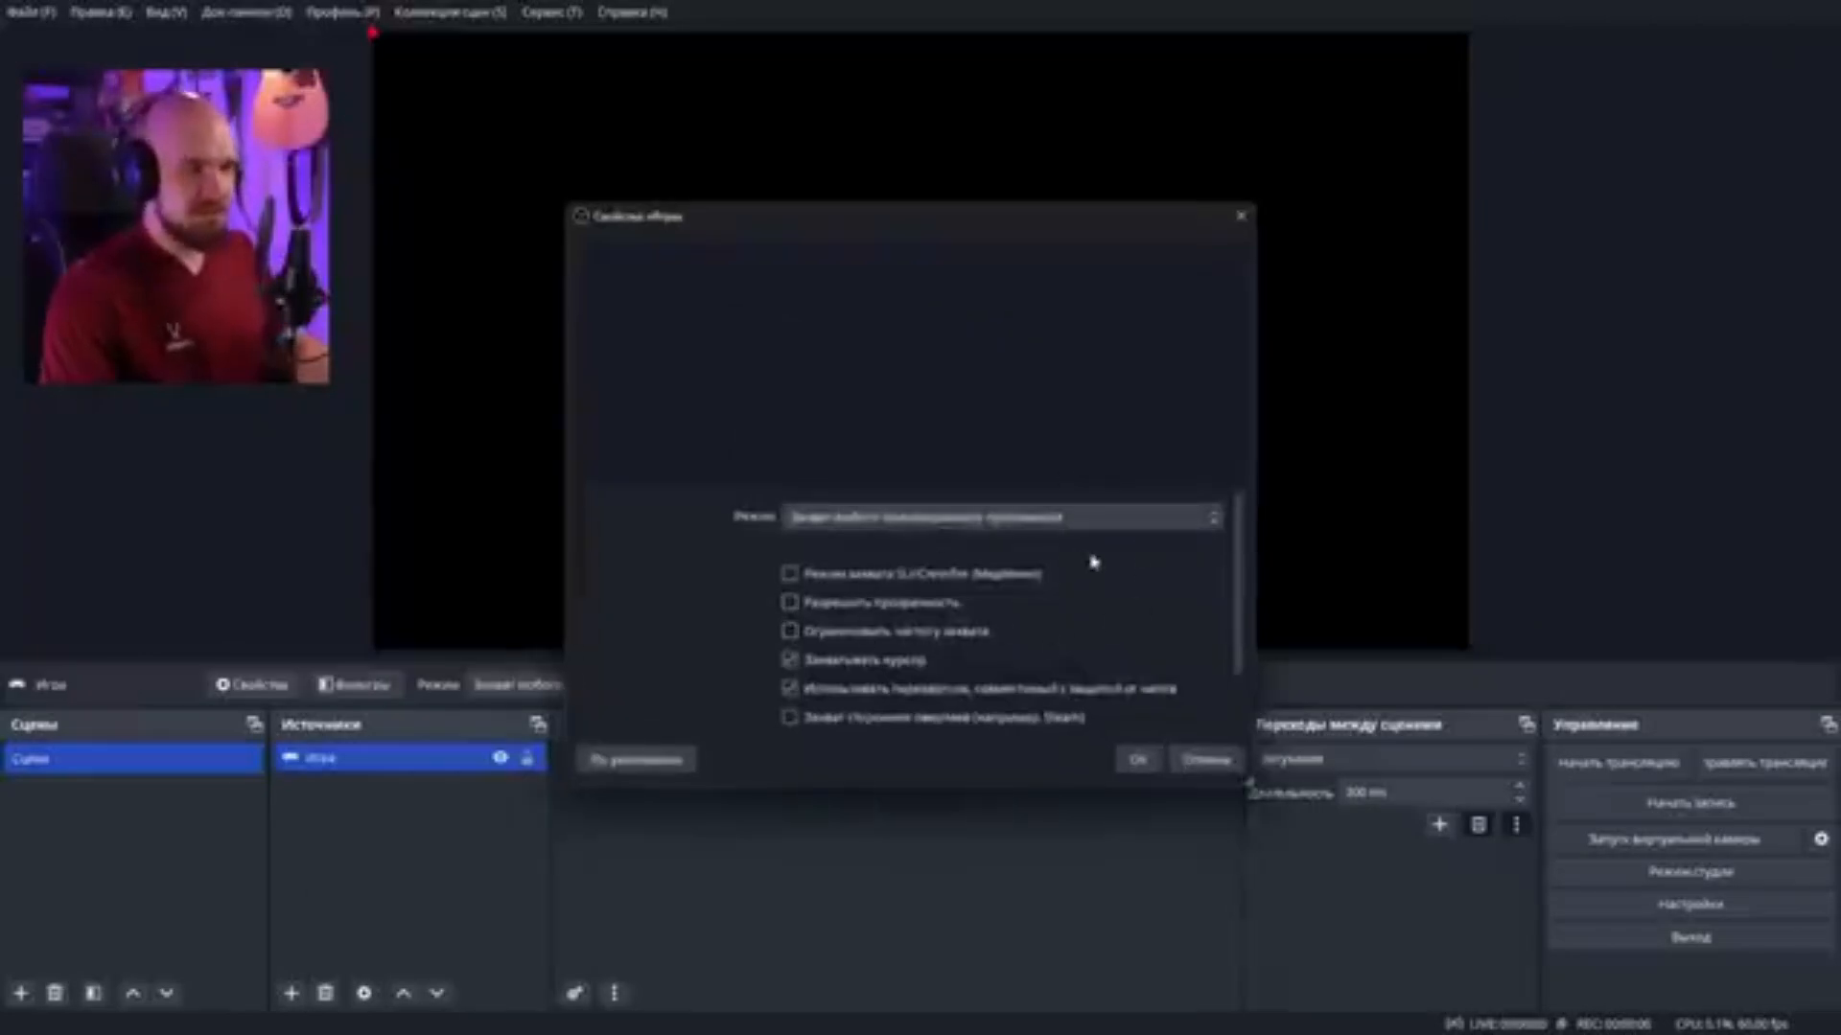
{"action": "left_click", "coordinate": [791, 633]}
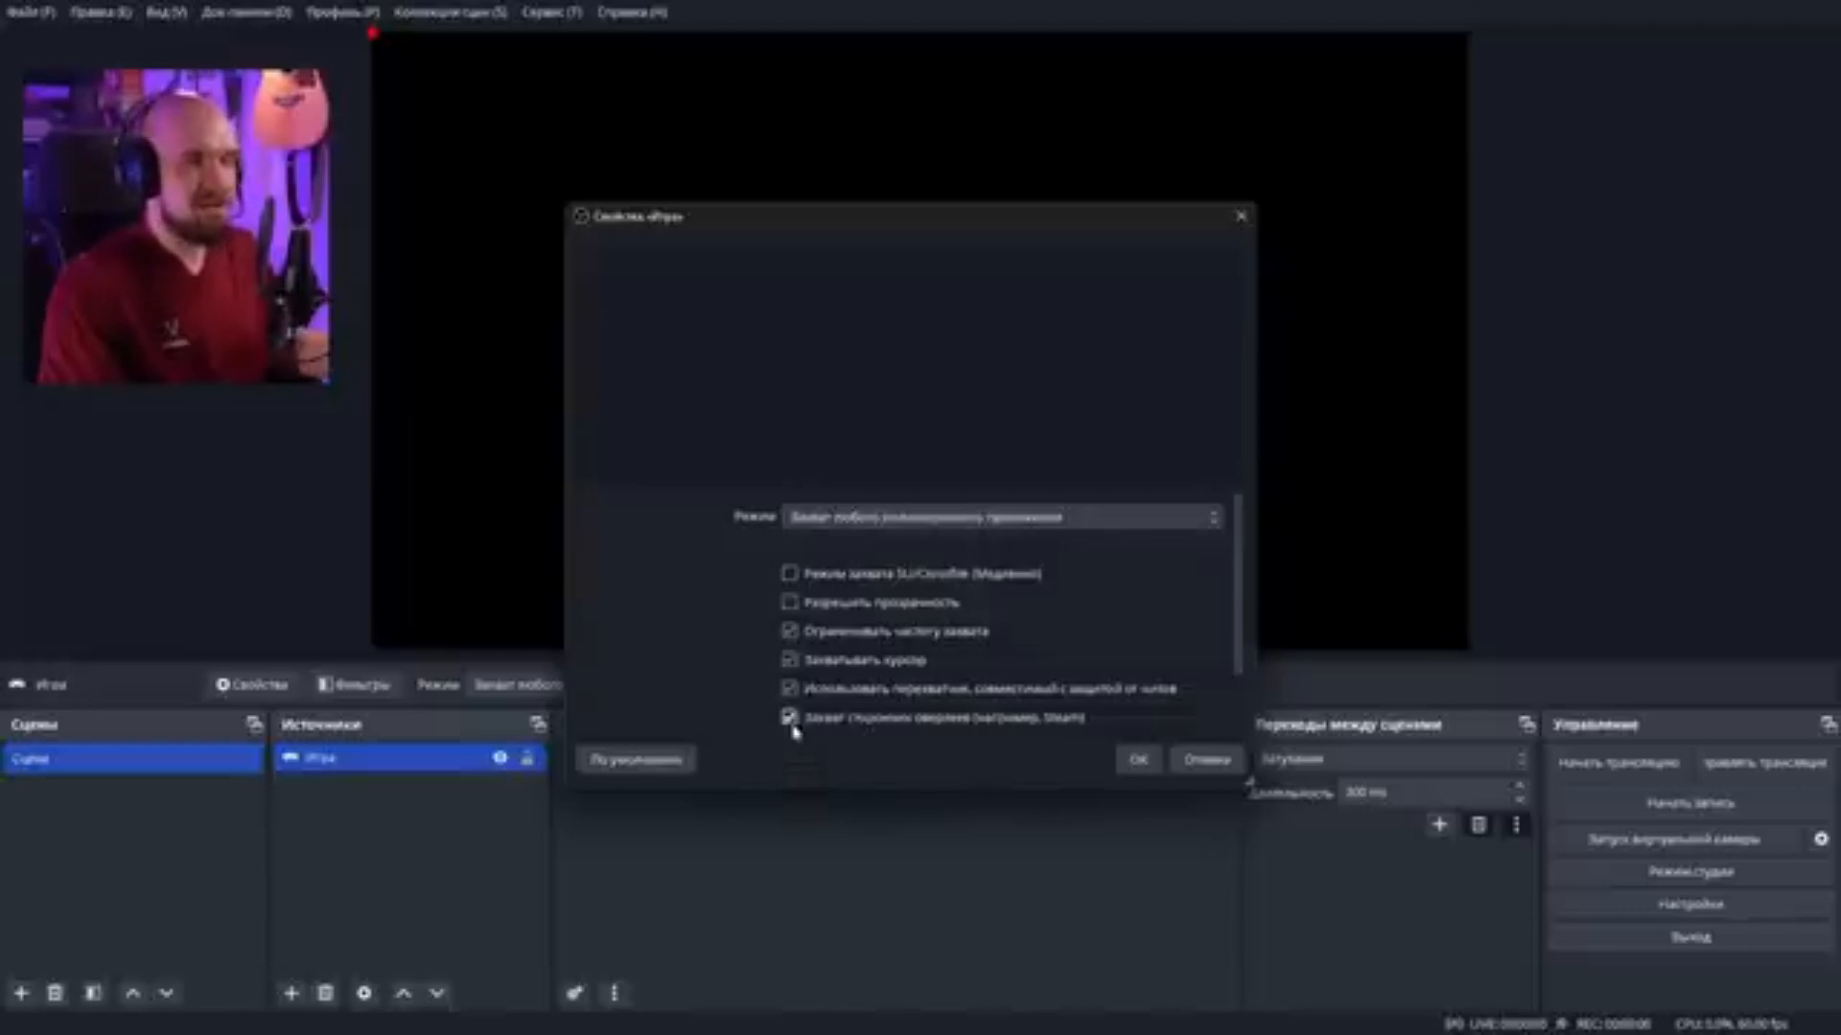
{"action": "left_click", "coordinate": [1138, 760]}
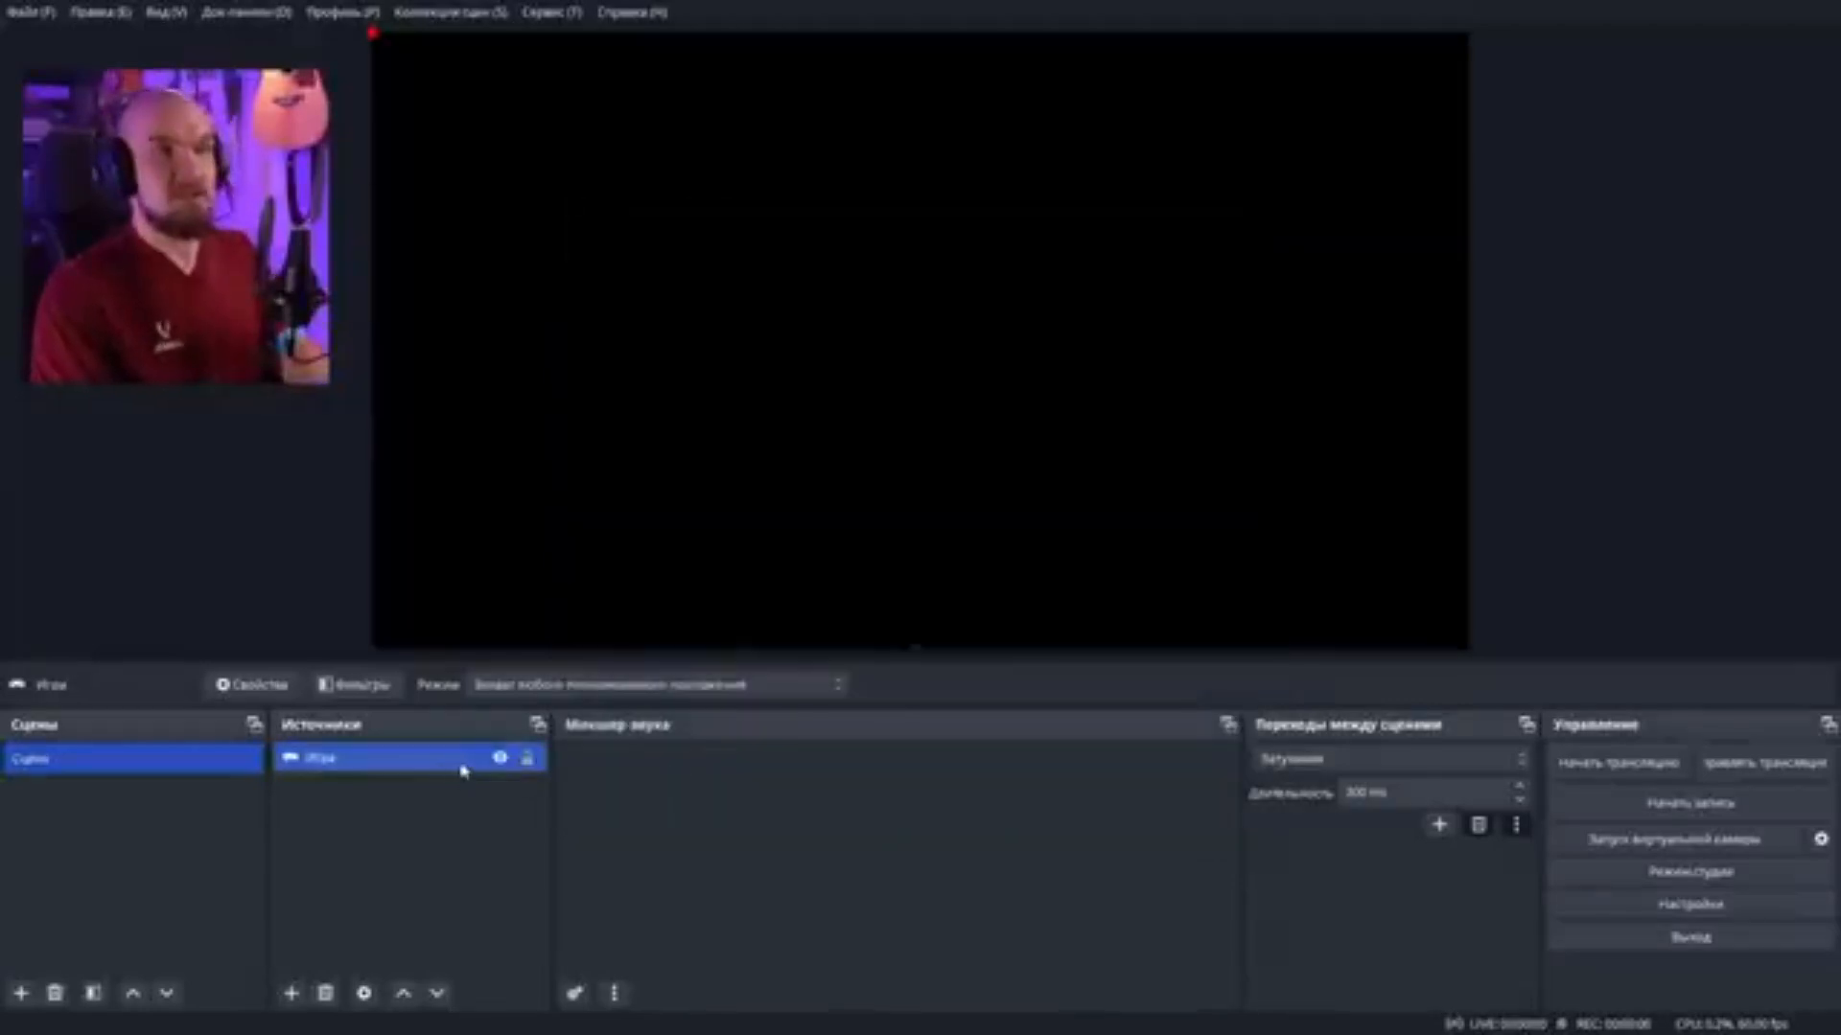
Step: Delete the Игра game capture source so the source list is empty
{"action": "key", "text": "Delete"}
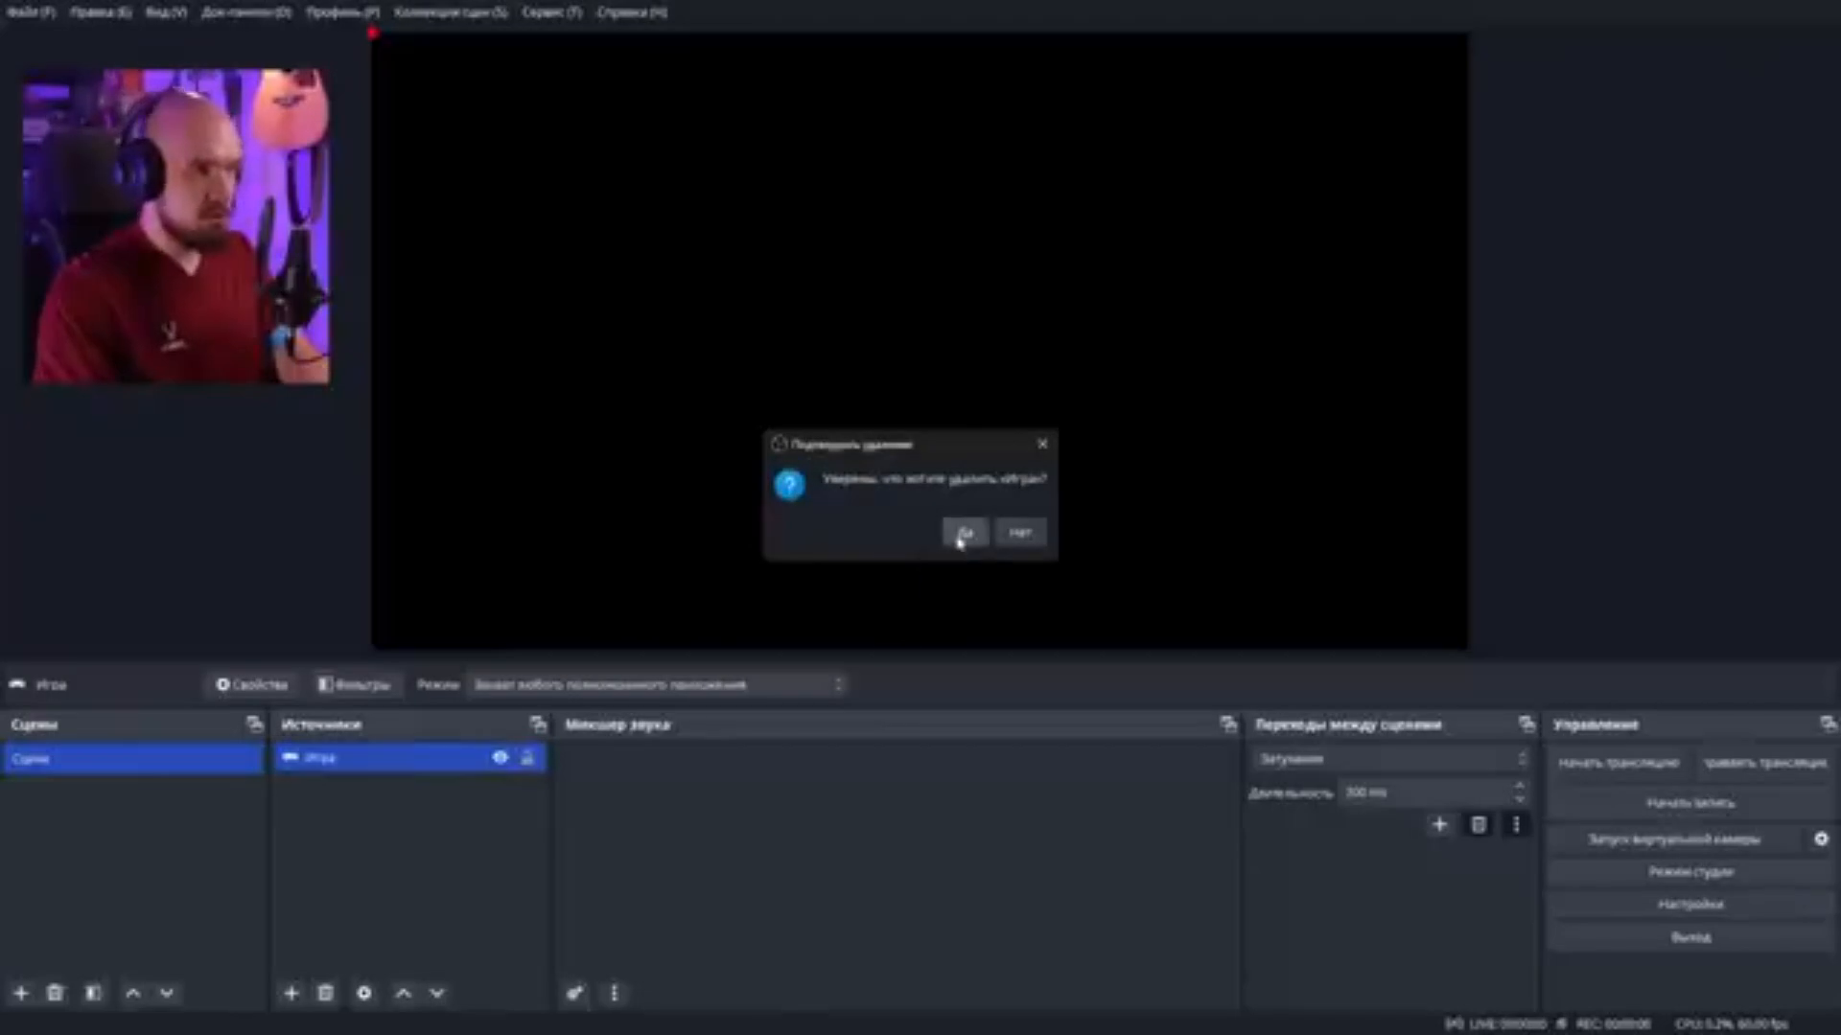
{"action": "left_click", "coordinate": [1020, 533]}
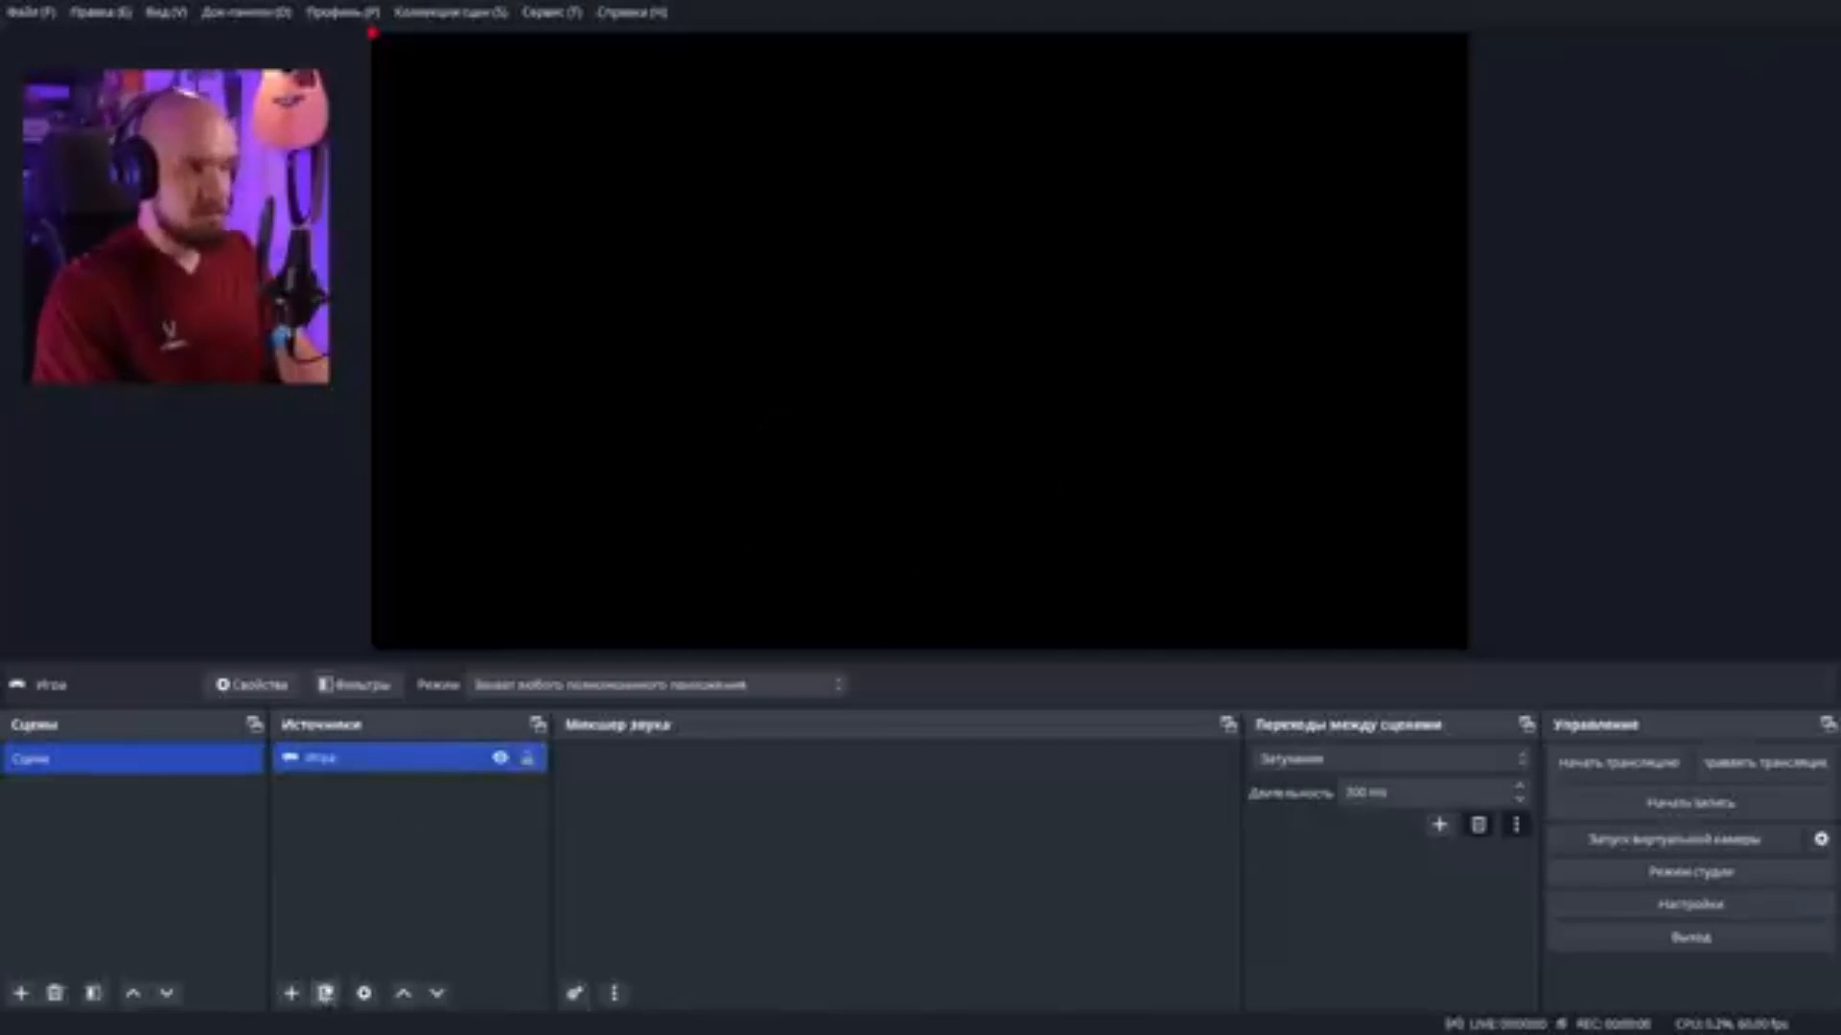
{"action": "left_click", "coordinate": [342, 794]}
{"action": "left_click", "coordinate": [347, 764]}
{"action": "left_click", "coordinate": [328, 994]}
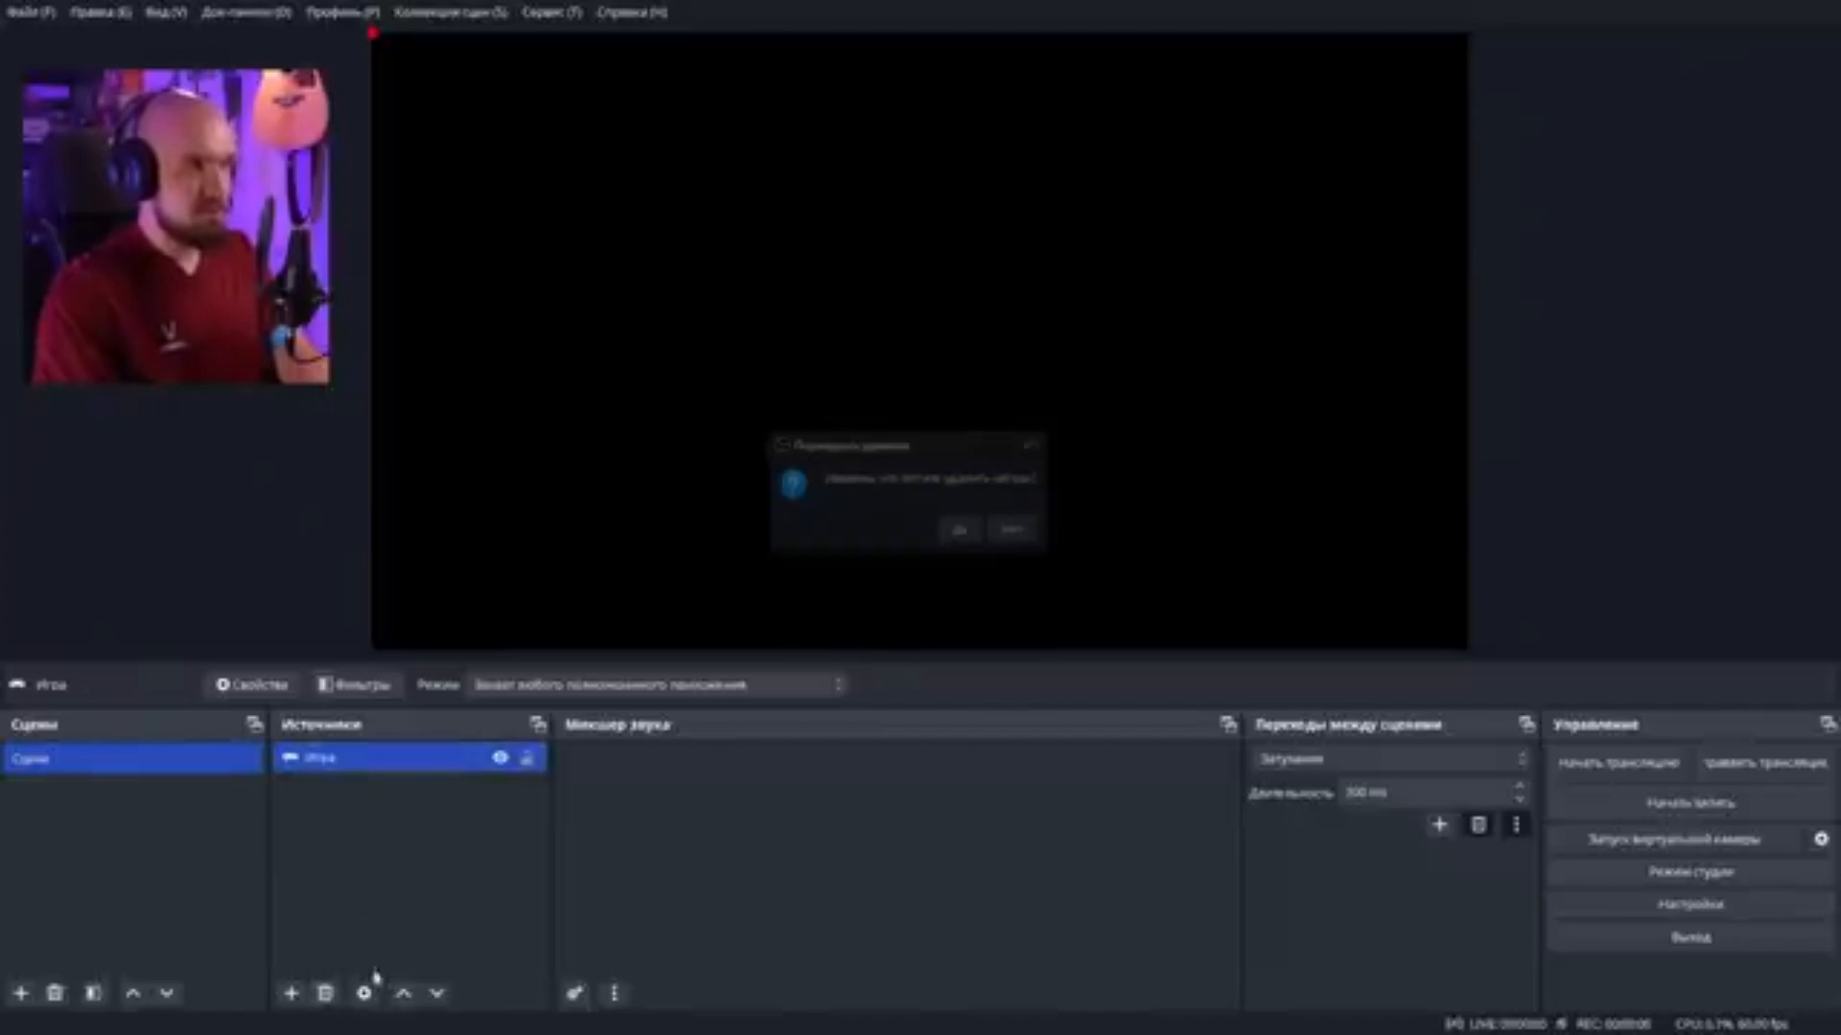
{"action": "left_click", "coordinate": [962, 535]}
{"action": "right_click", "coordinate": [403, 801]}
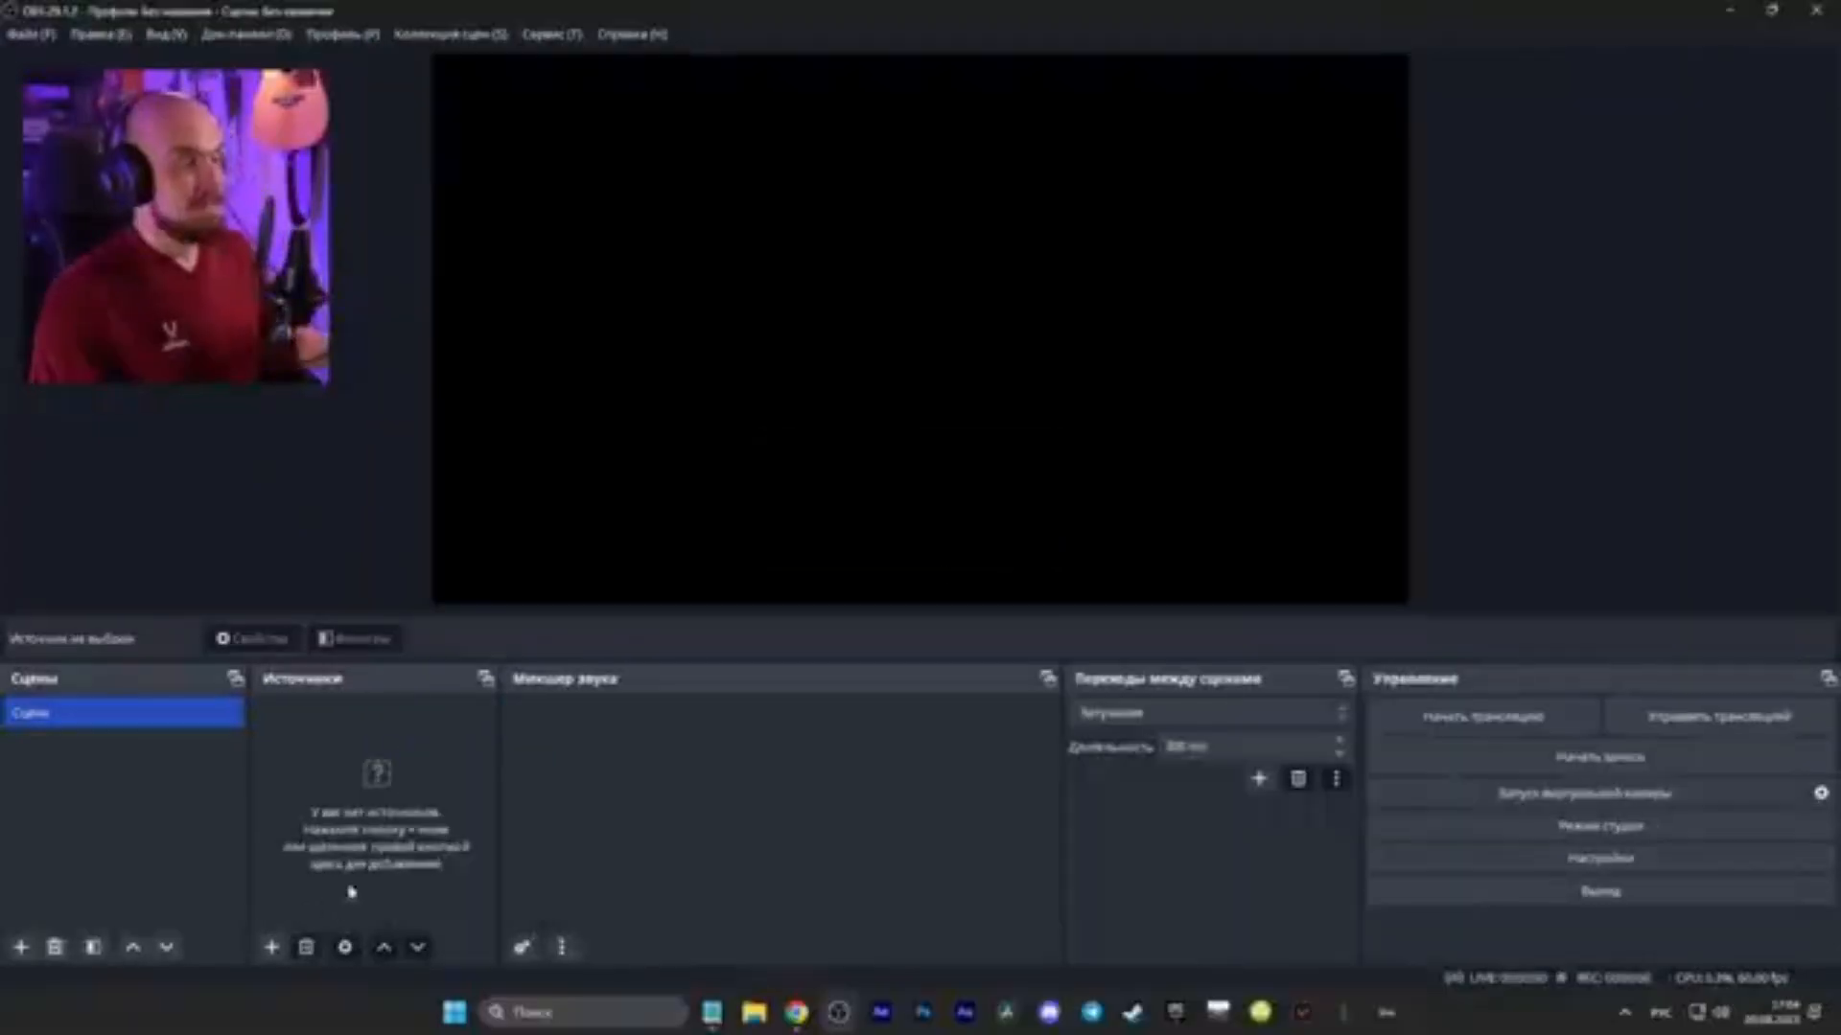
Step: Add a window capture source named 'Окно блокнота'
{"action": "left_click", "coordinate": [271, 948]}
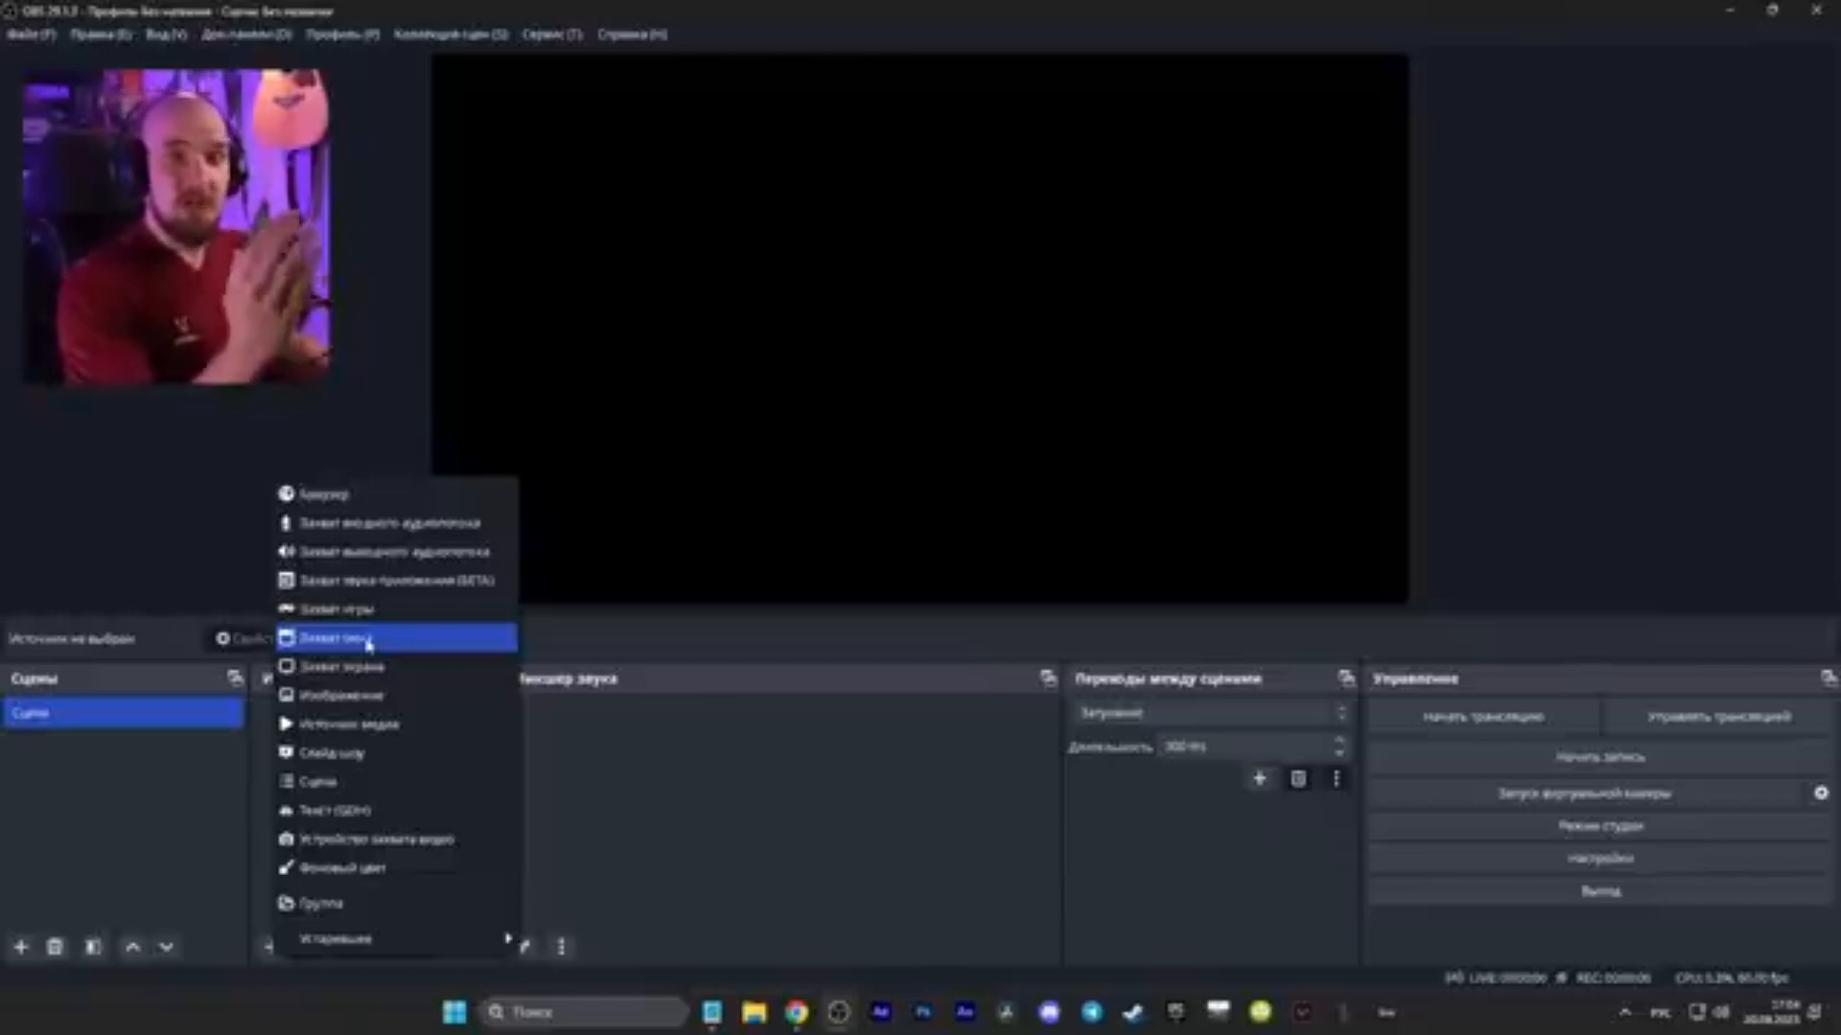
{"action": "left_click", "coordinate": [369, 639]}
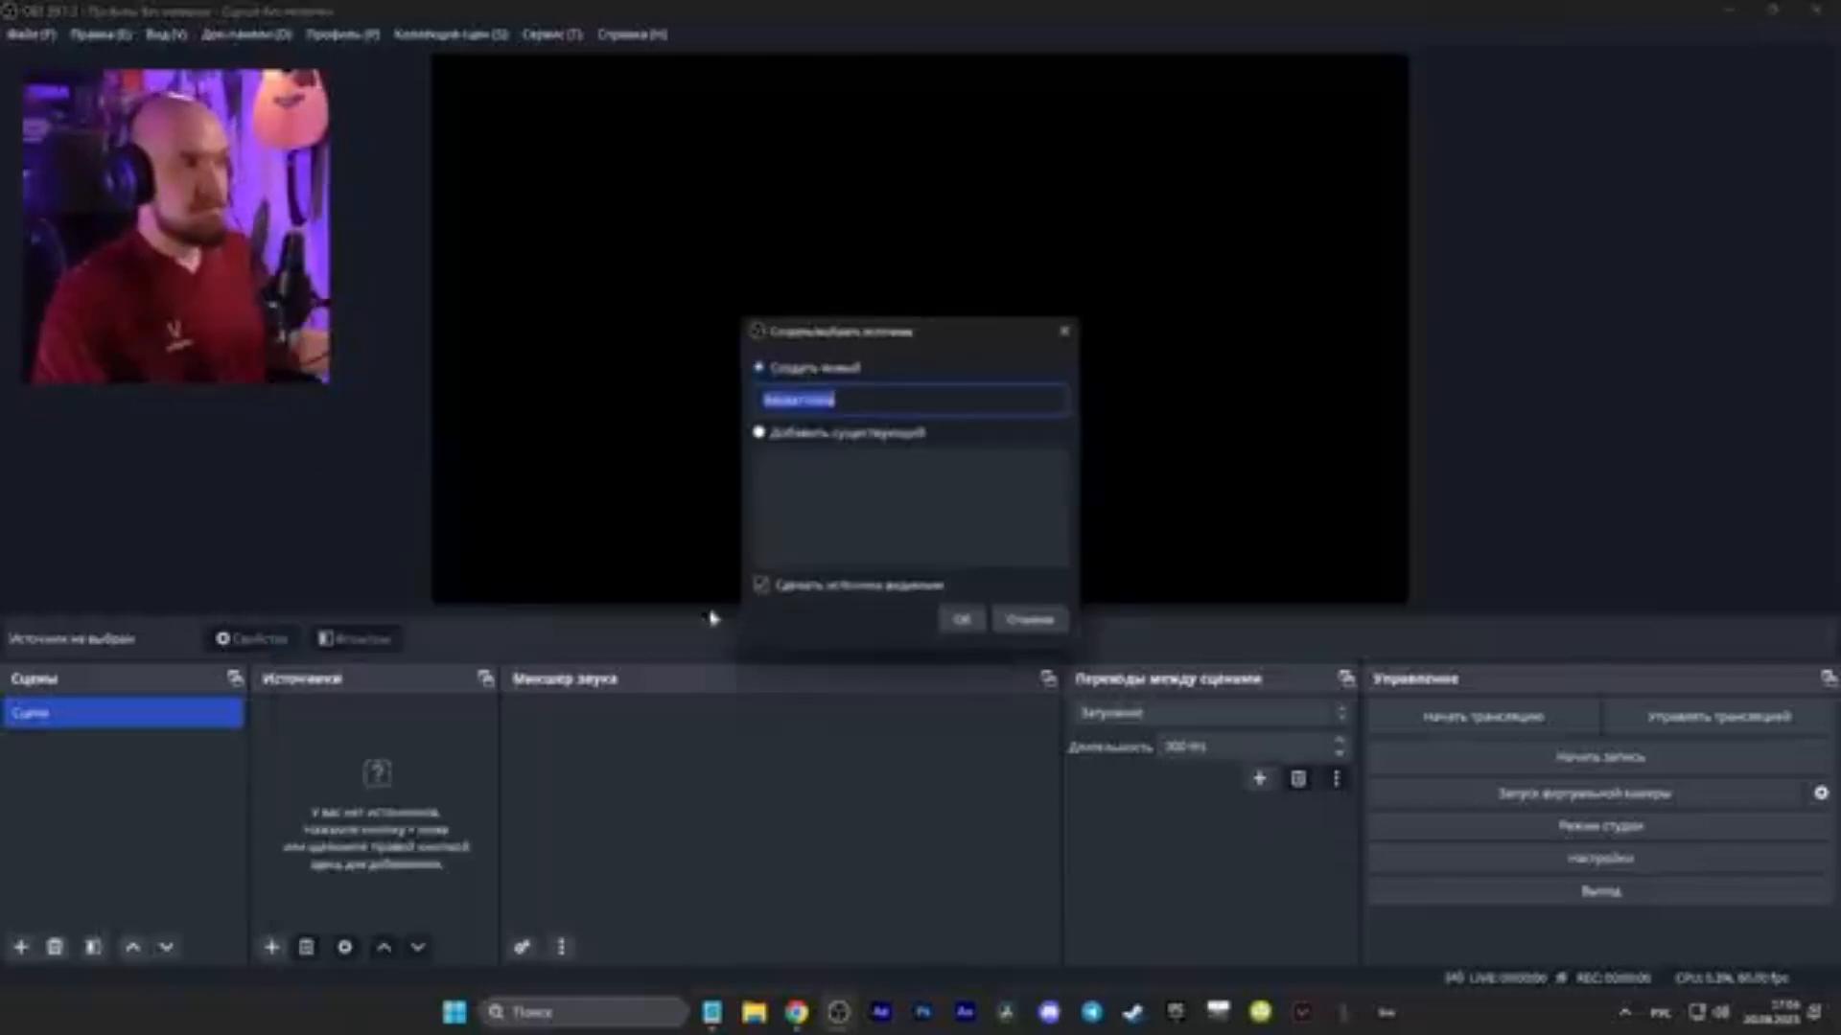
{"action": "type", "text": "Окно"}
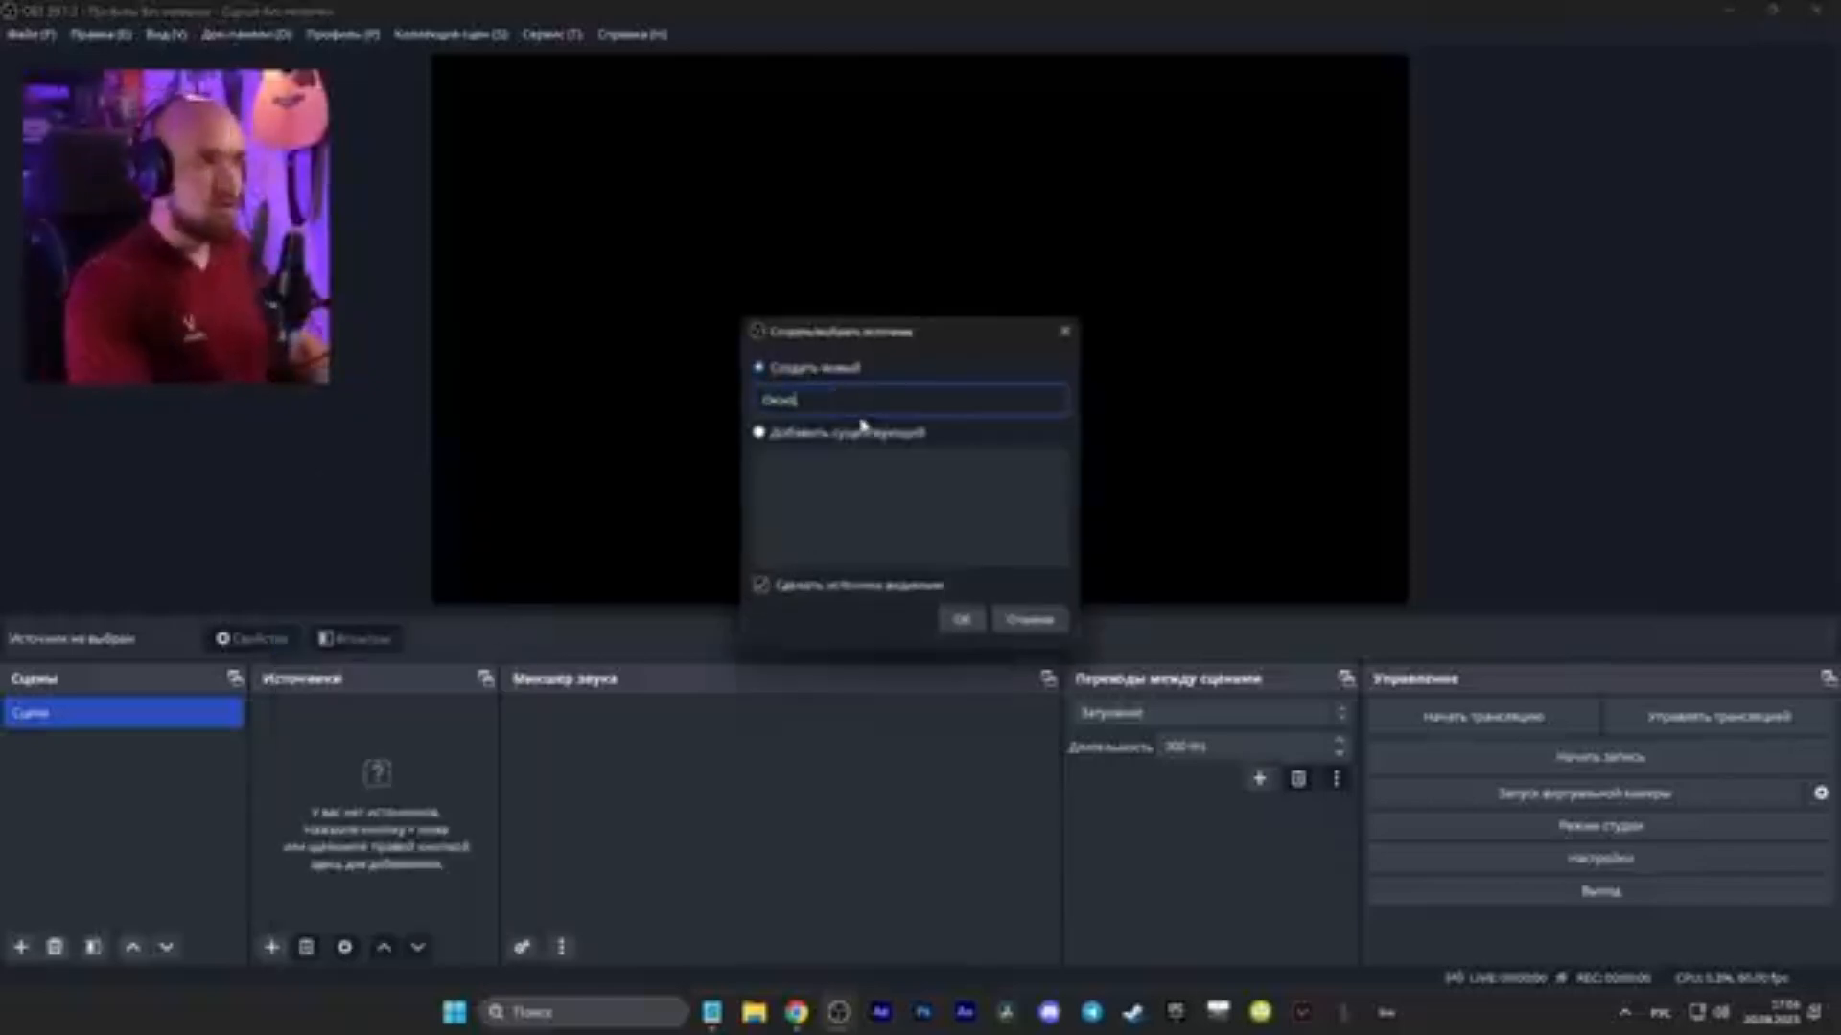
{"action": "type", "text": " блокнота"}
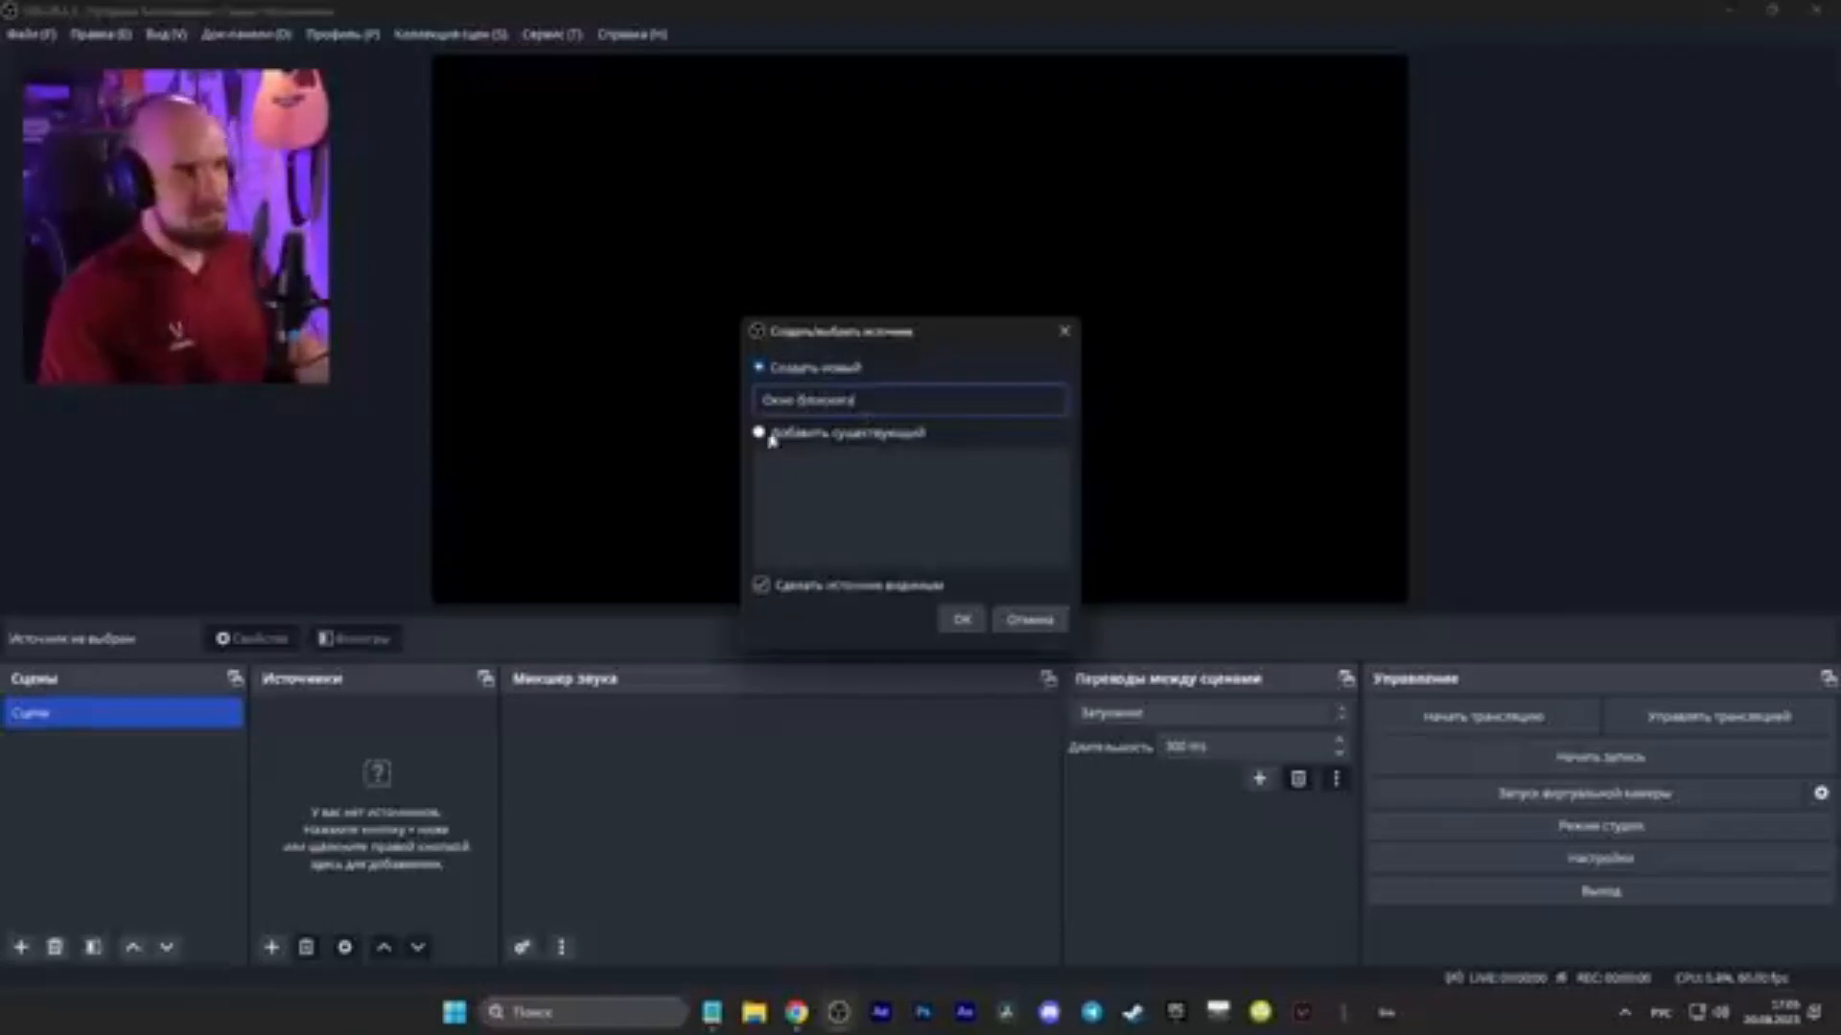
{"action": "left_click", "coordinate": [961, 622]}
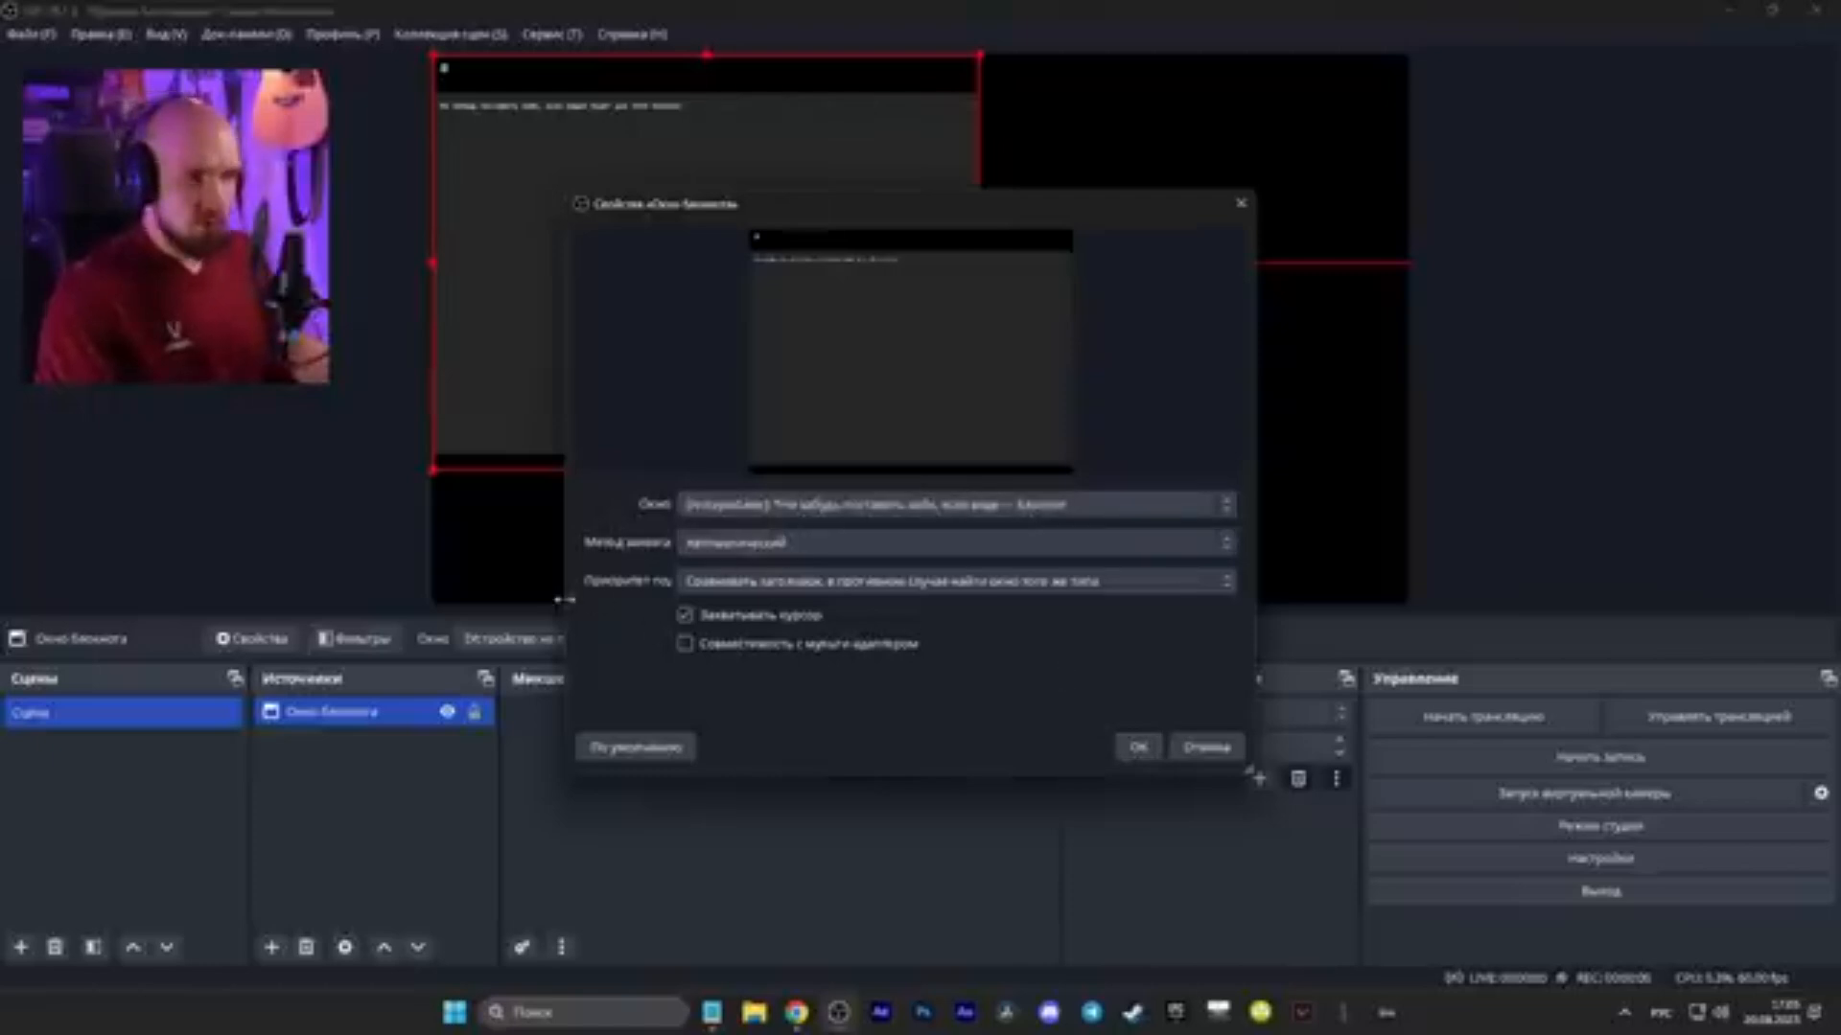
Step: Accept the Notepad window capture, then shrink it into the canvas's top-left corner
{"action": "left_click", "coordinate": [1137, 747]}
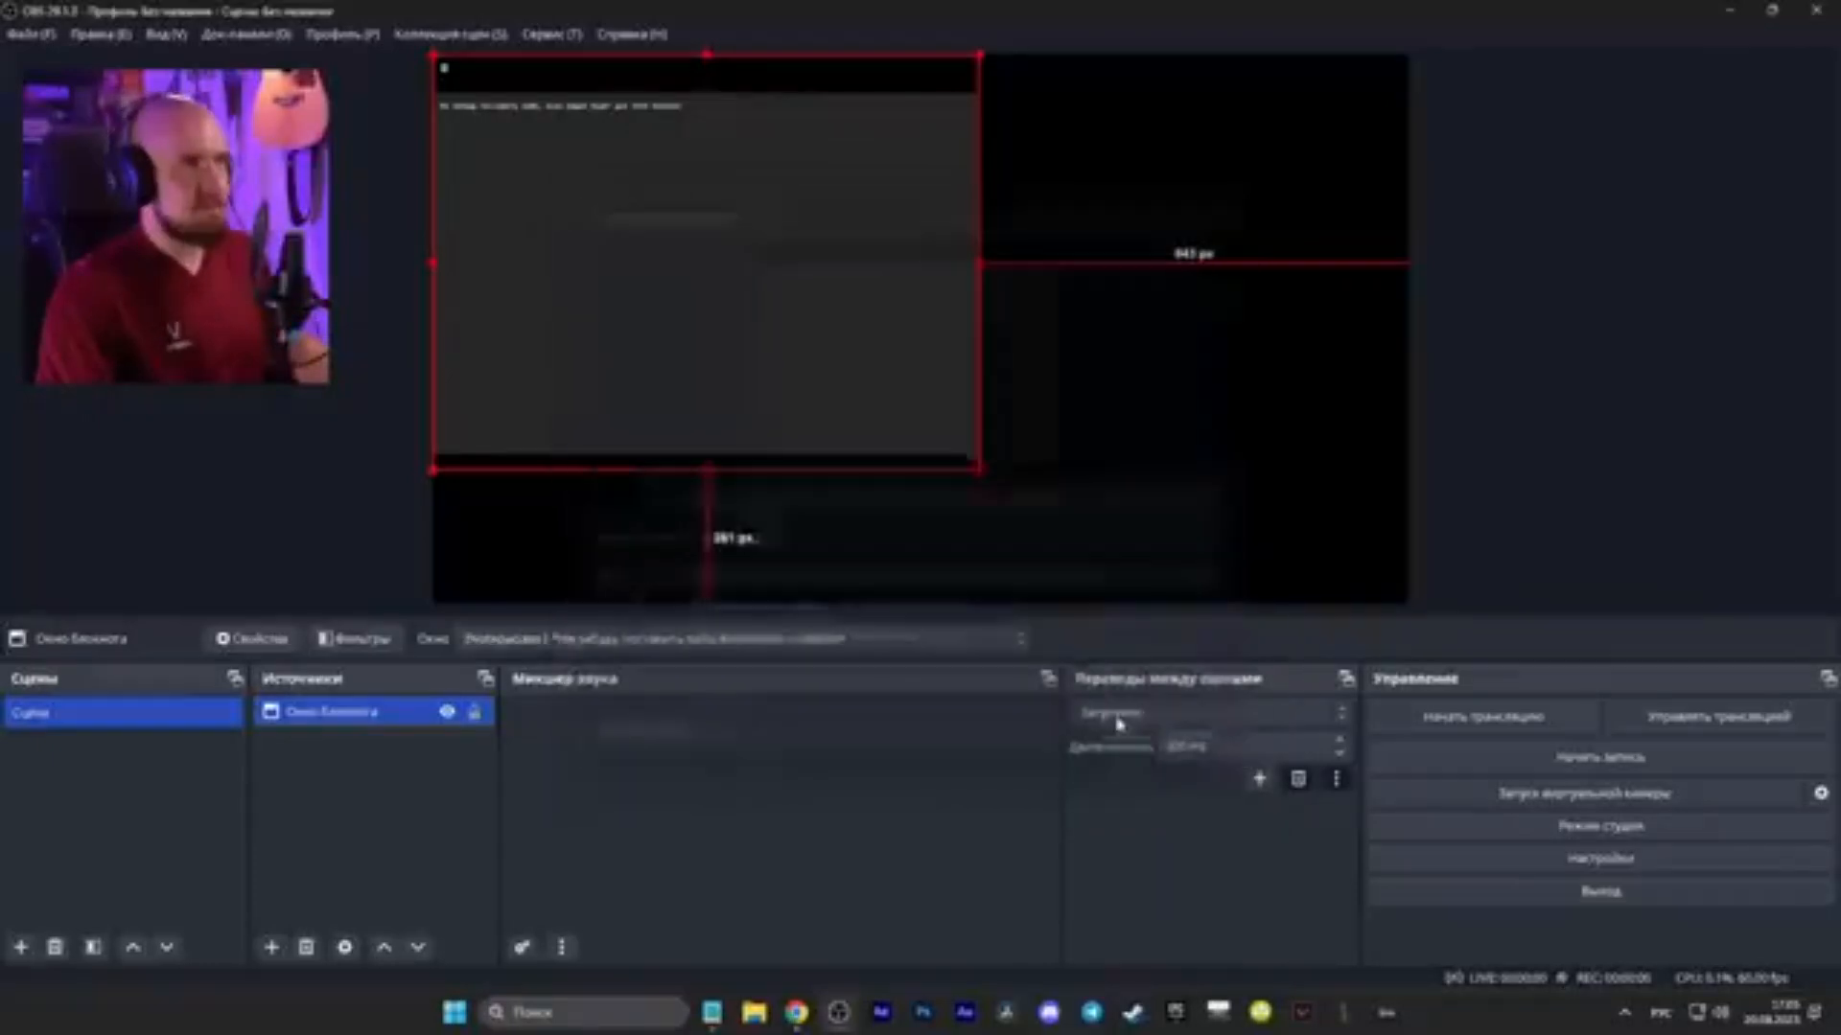
{"action": "left_click_drag", "start_coordinate": [671, 250], "coordinate": [901, 337]}
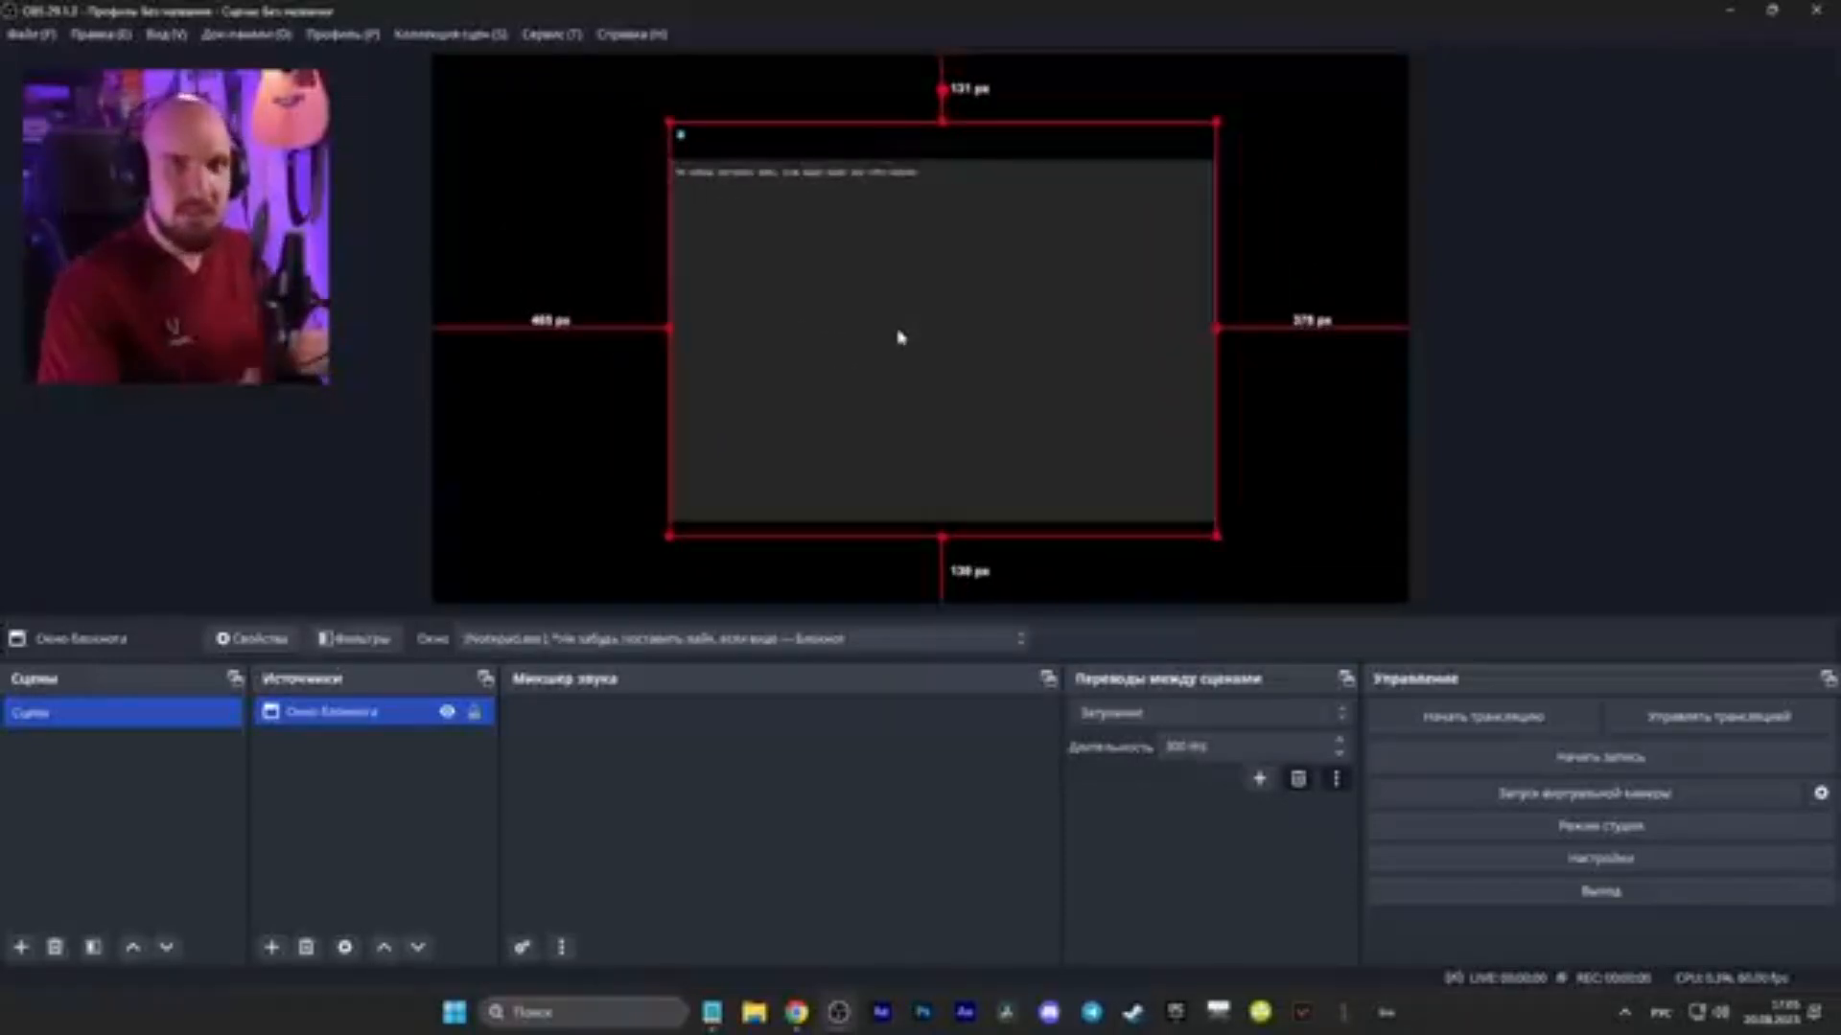
{"action": "left_click_drag", "start_coordinate": [888, 336], "coordinate": [1015, 312]}
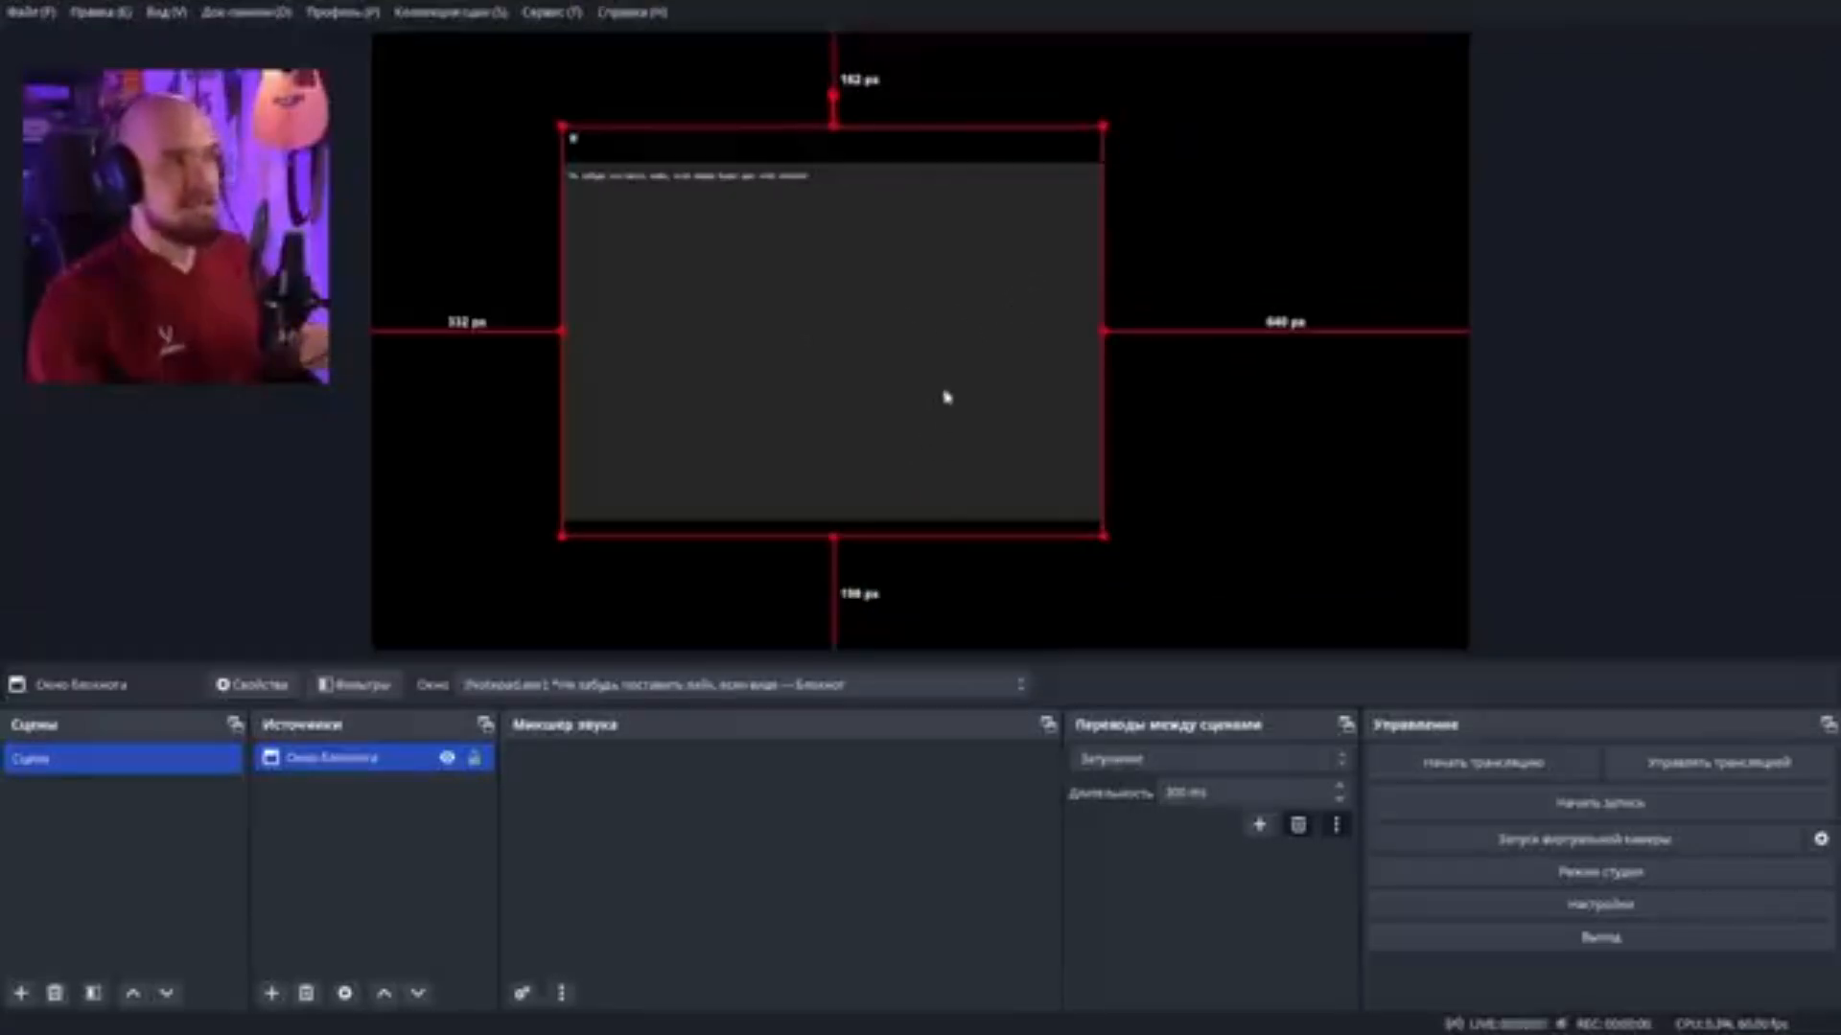
{"action": "left_click_drag", "start_coordinate": [945, 396], "coordinate": [909, 388]}
{"action": "left_click_drag", "start_coordinate": [1071, 532], "coordinate": [948, 423]}
{"action": "left_click_drag", "start_coordinate": [1168, 617], "coordinate": [743, 293]}
{"action": "left_click_drag", "start_coordinate": [682, 219], "coordinate": [655, 219]}
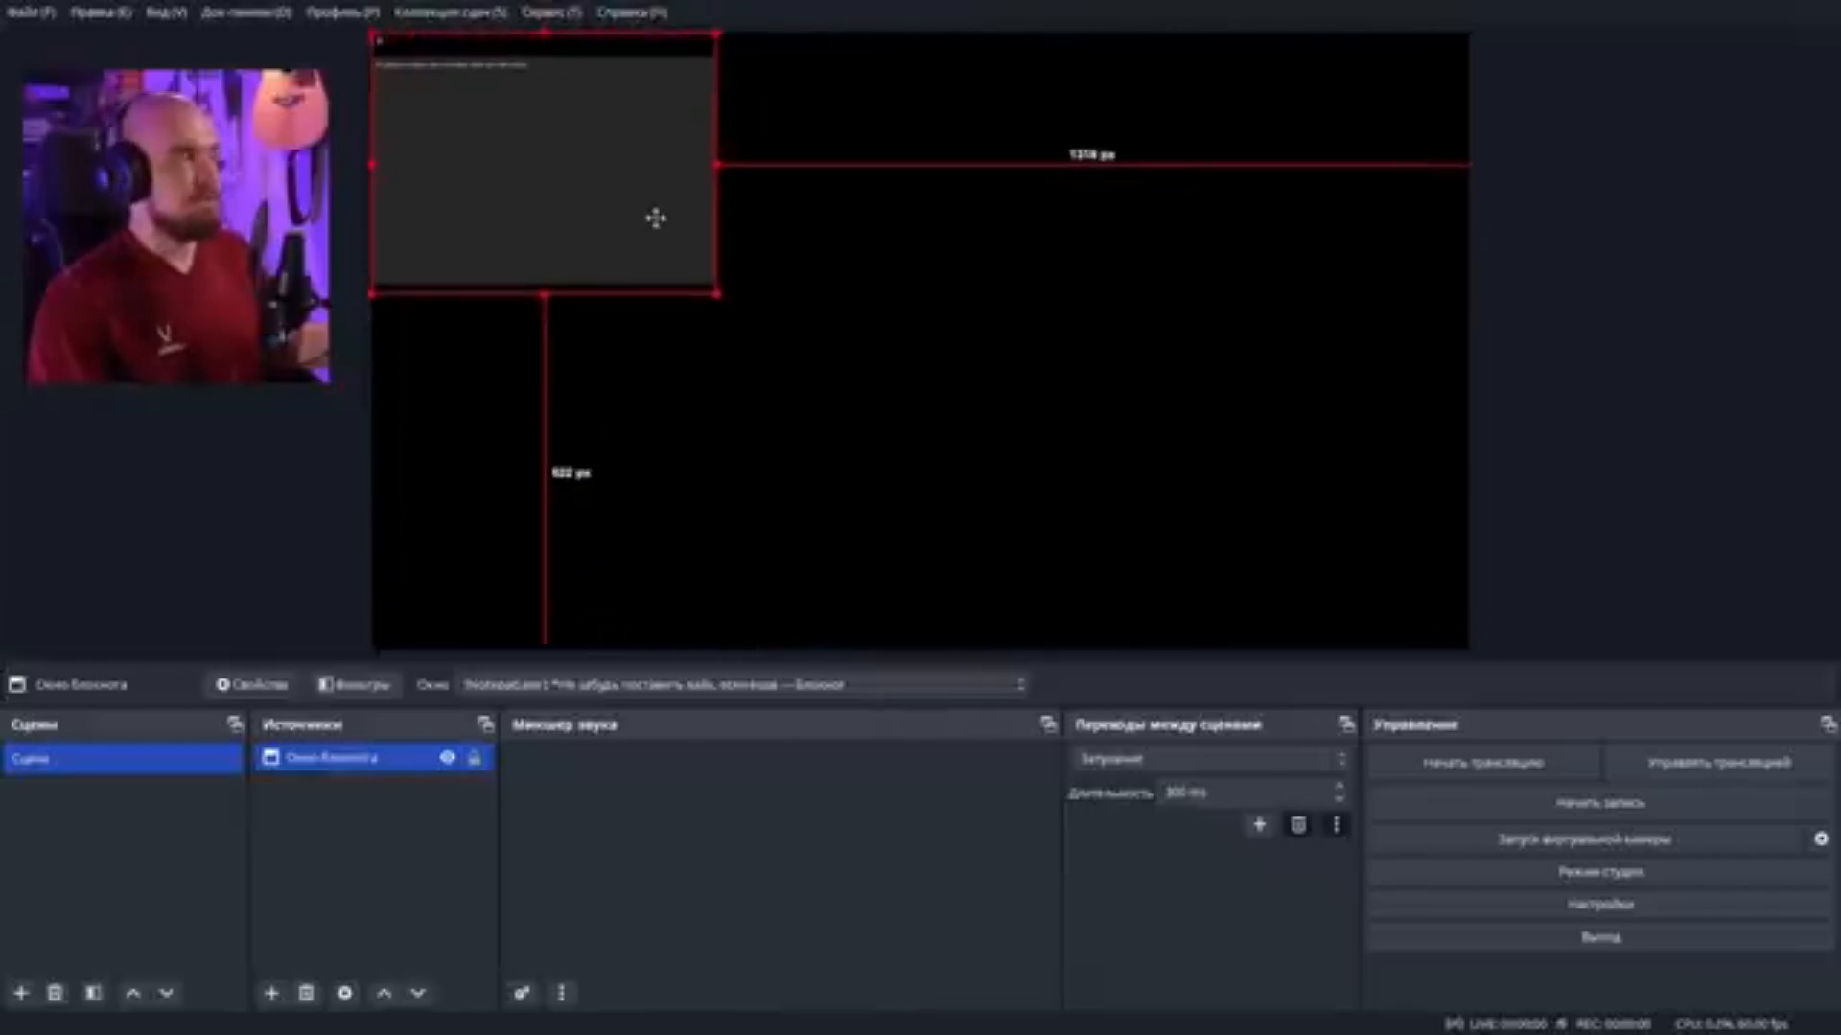
{"action": "left_click", "coordinate": [617, 430]}
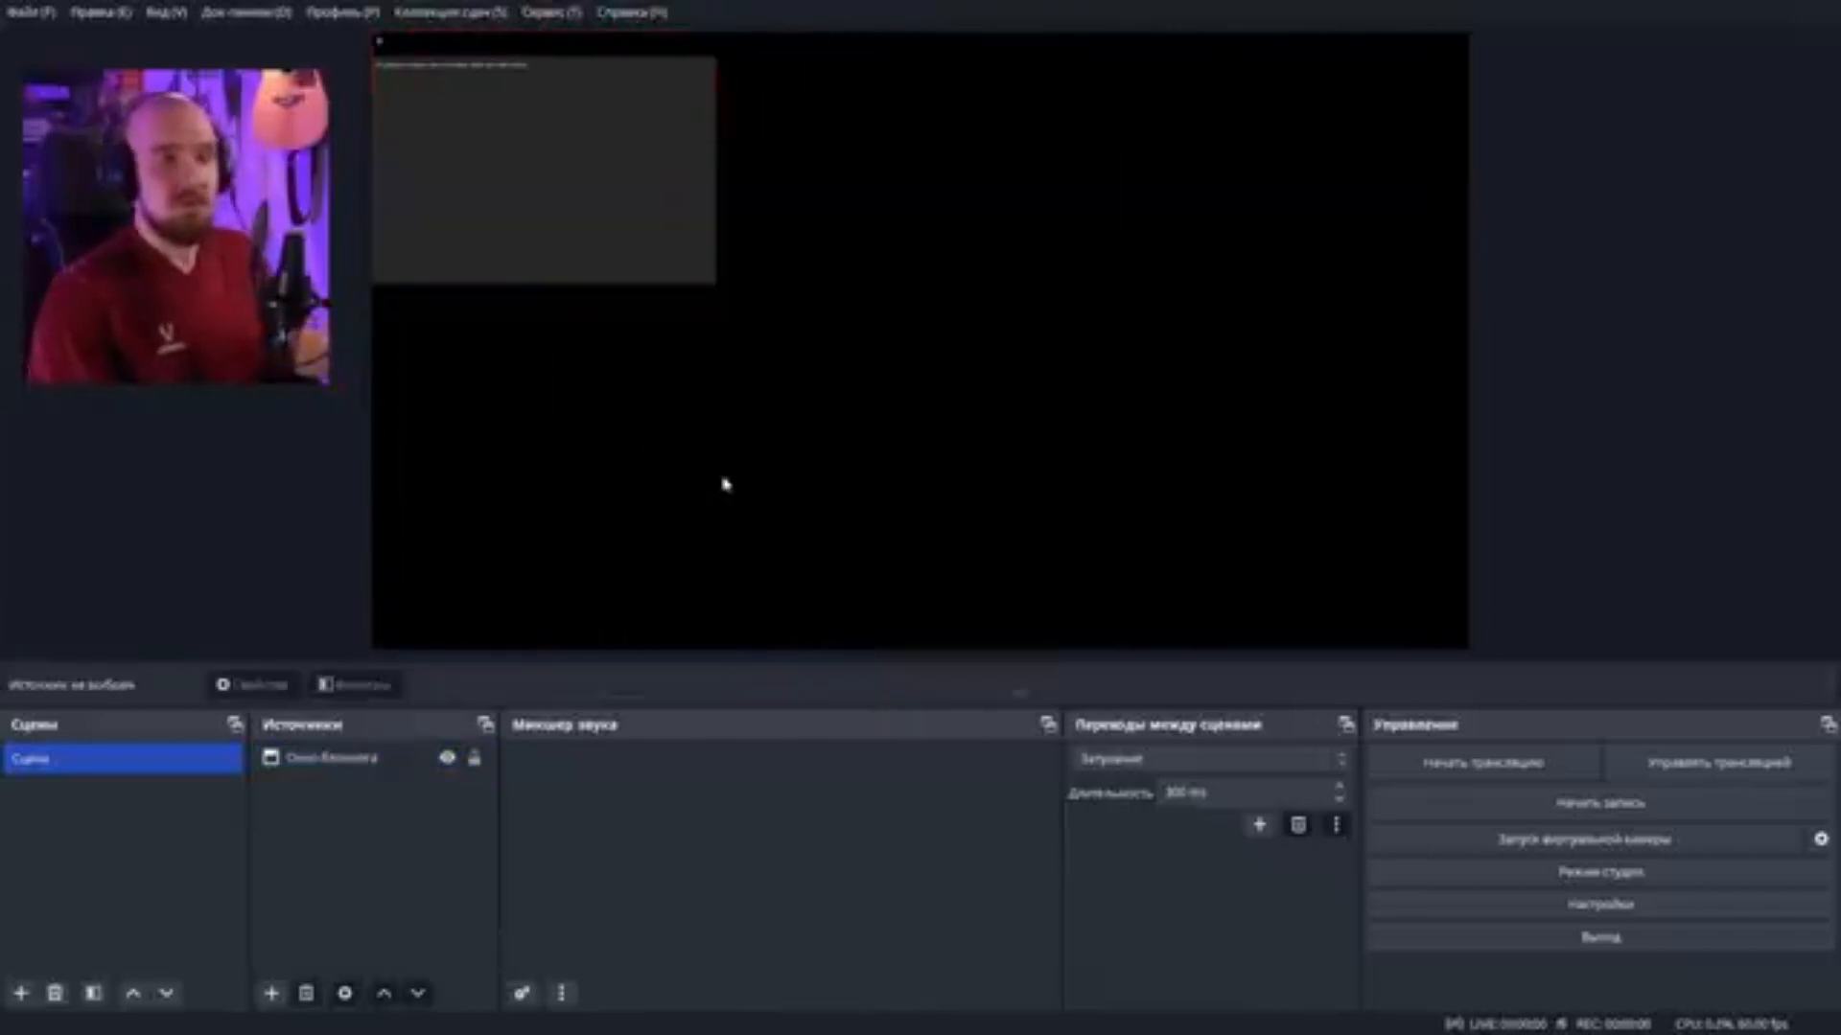
Step: Add the sentence 'Я начинаю свою работу' in Notepad, then return to OBS
{"action": "key", "text": "alt+Tab"}
{"action": "type", "text": "Я начи"}
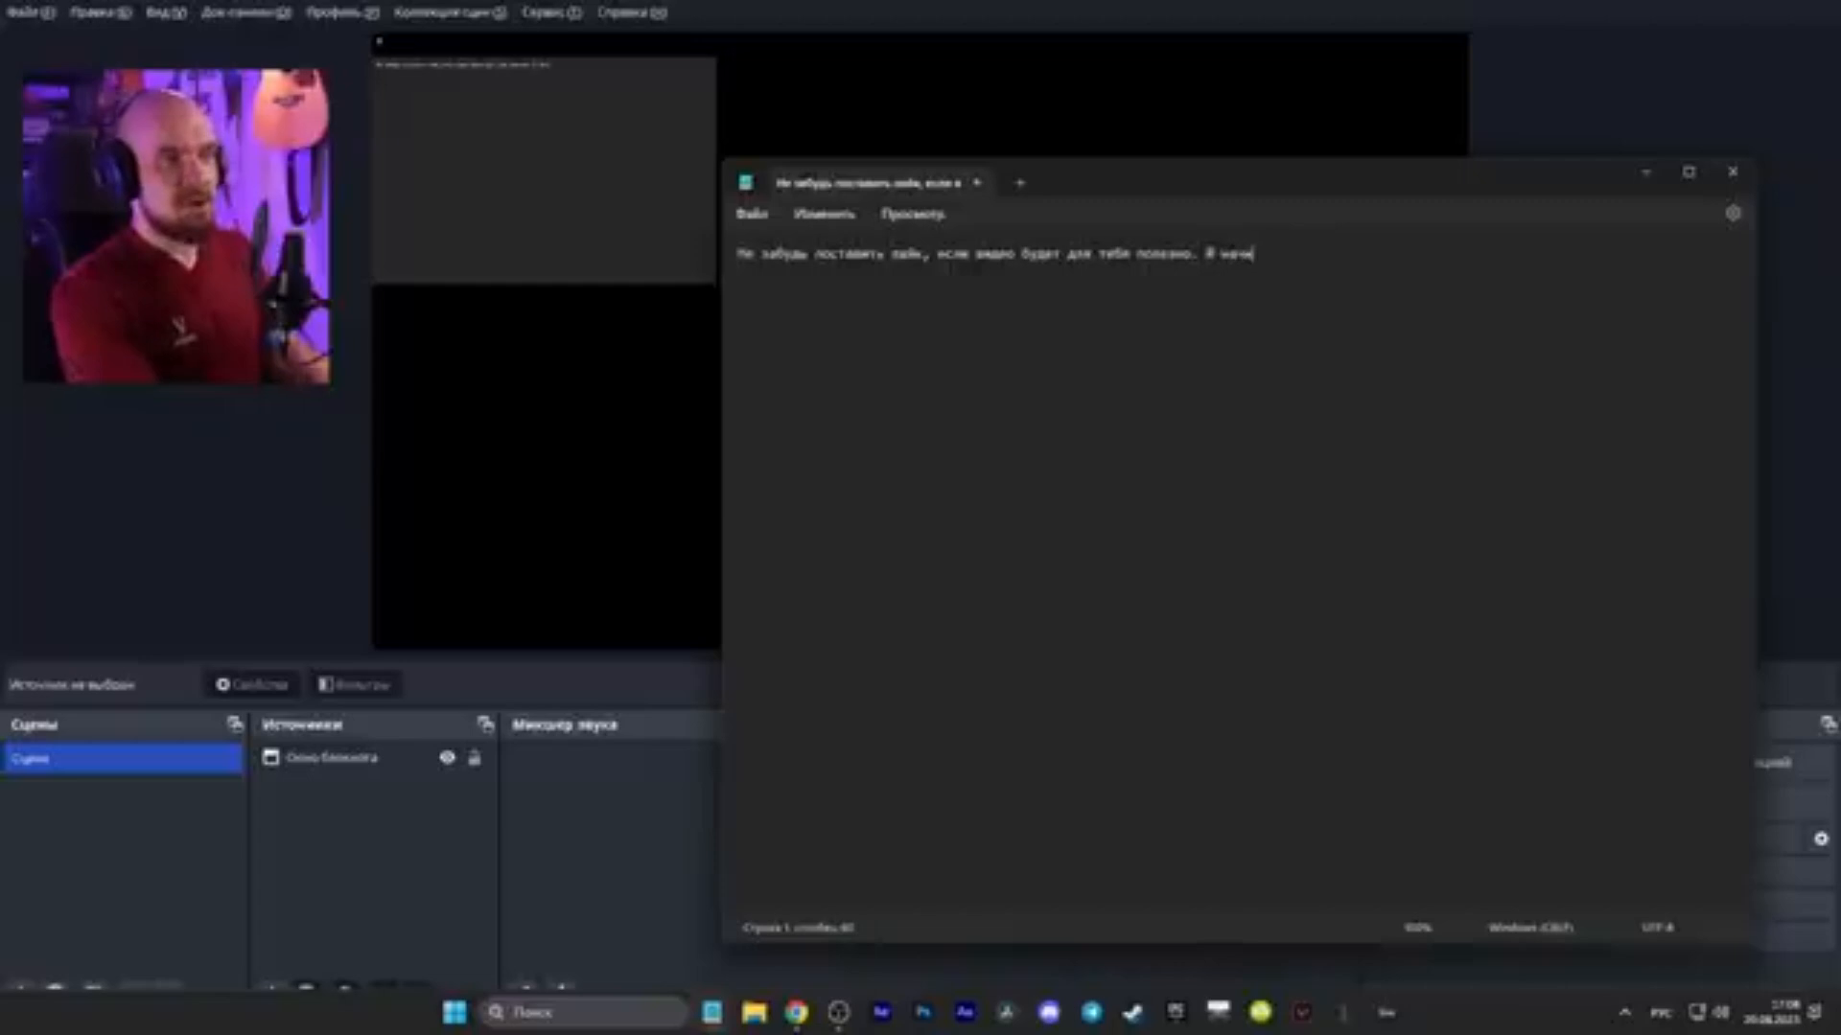
{"action": "type", "text": "наю свою работу"}
{"action": "left_click", "coordinate": [601, 61]}
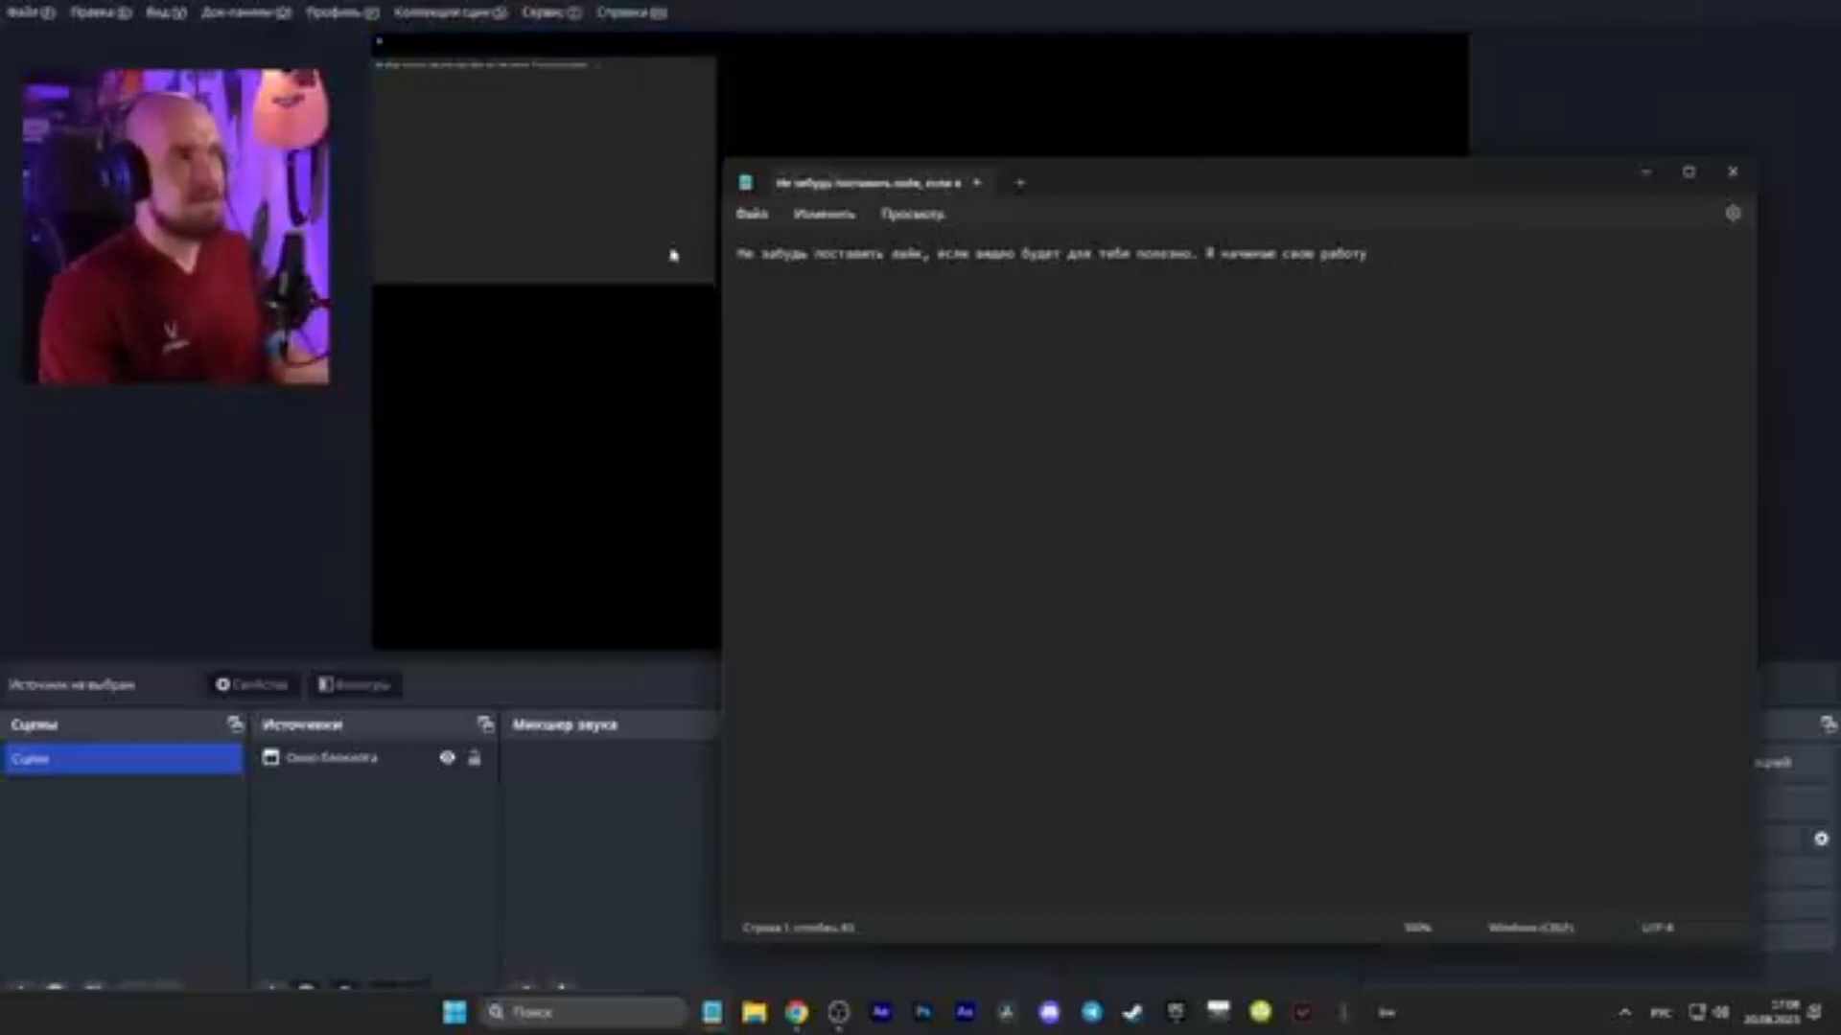
{"action": "left_click", "coordinate": [564, 177]}
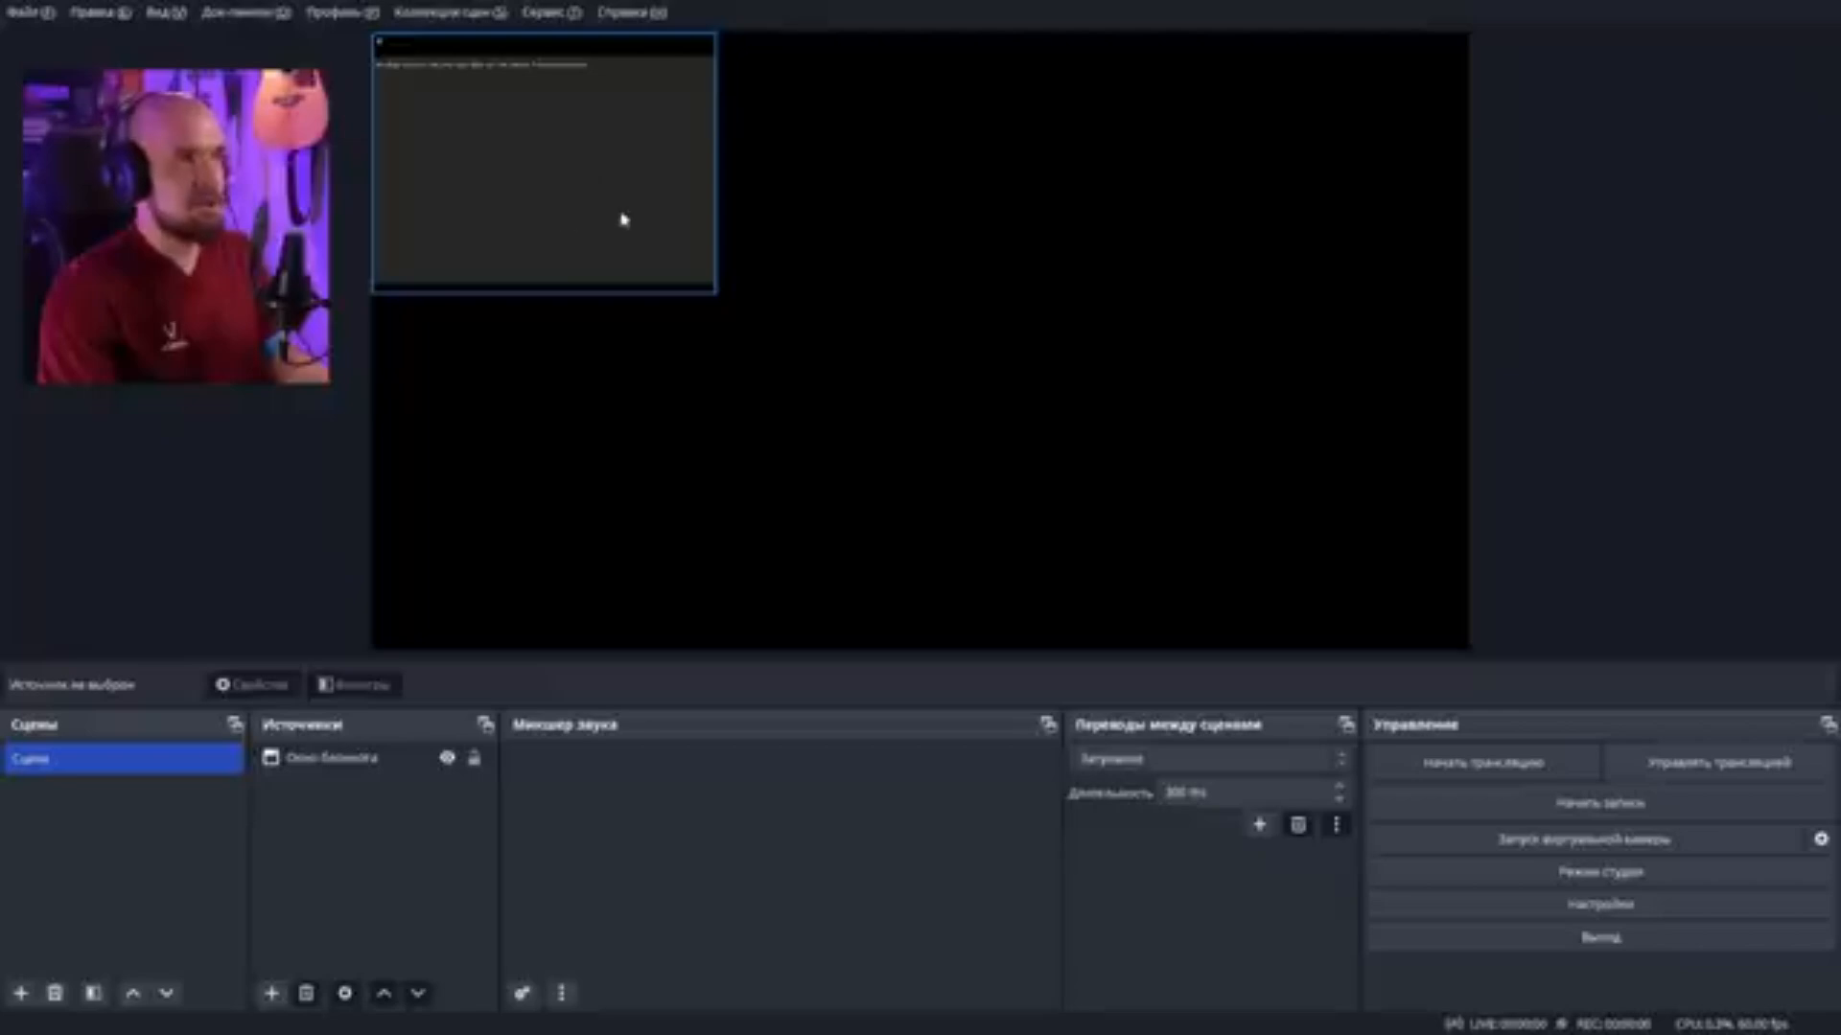
Step: Nudge the Notepad capture, then start adding a screen capture and cancel it
{"action": "left_click", "coordinate": [579, 170]}
{"action": "left_click_drag", "start_coordinate": [563, 173], "coordinate": [614, 227]}
{"action": "right_click", "coordinate": [326, 851]}
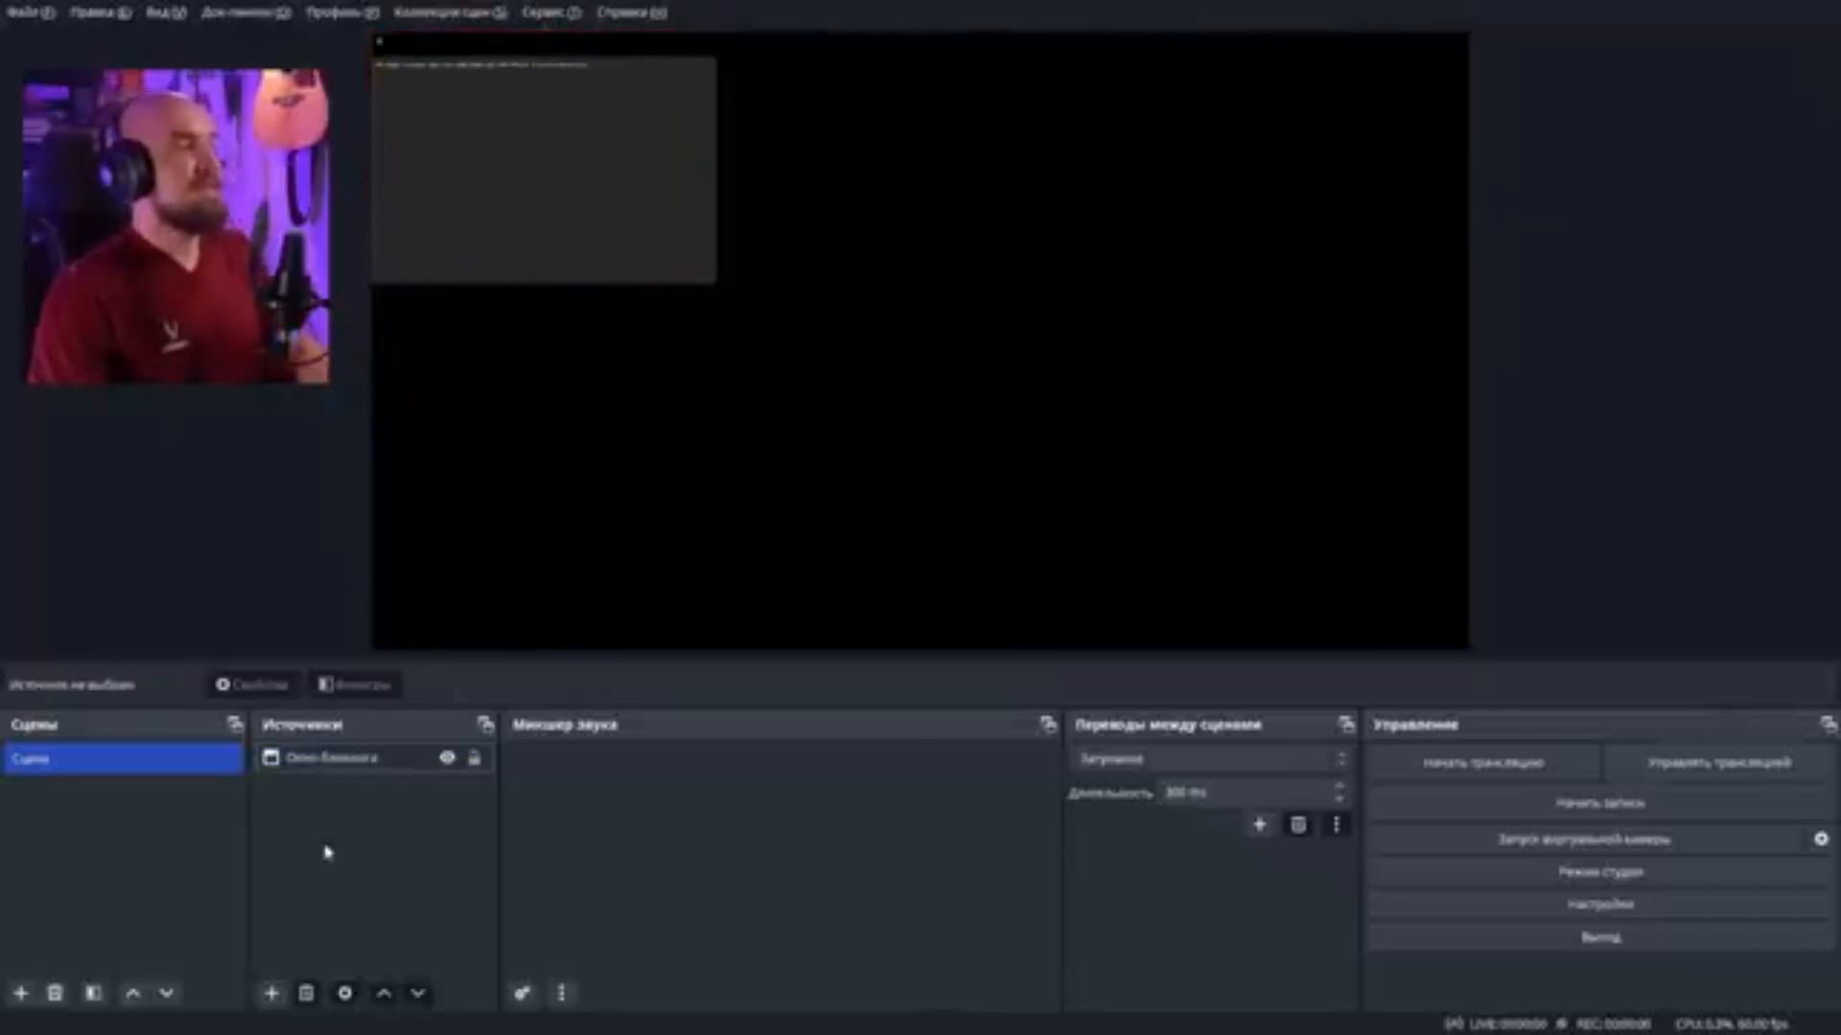
{"action": "mouse_move", "coordinate": [444, 817]}
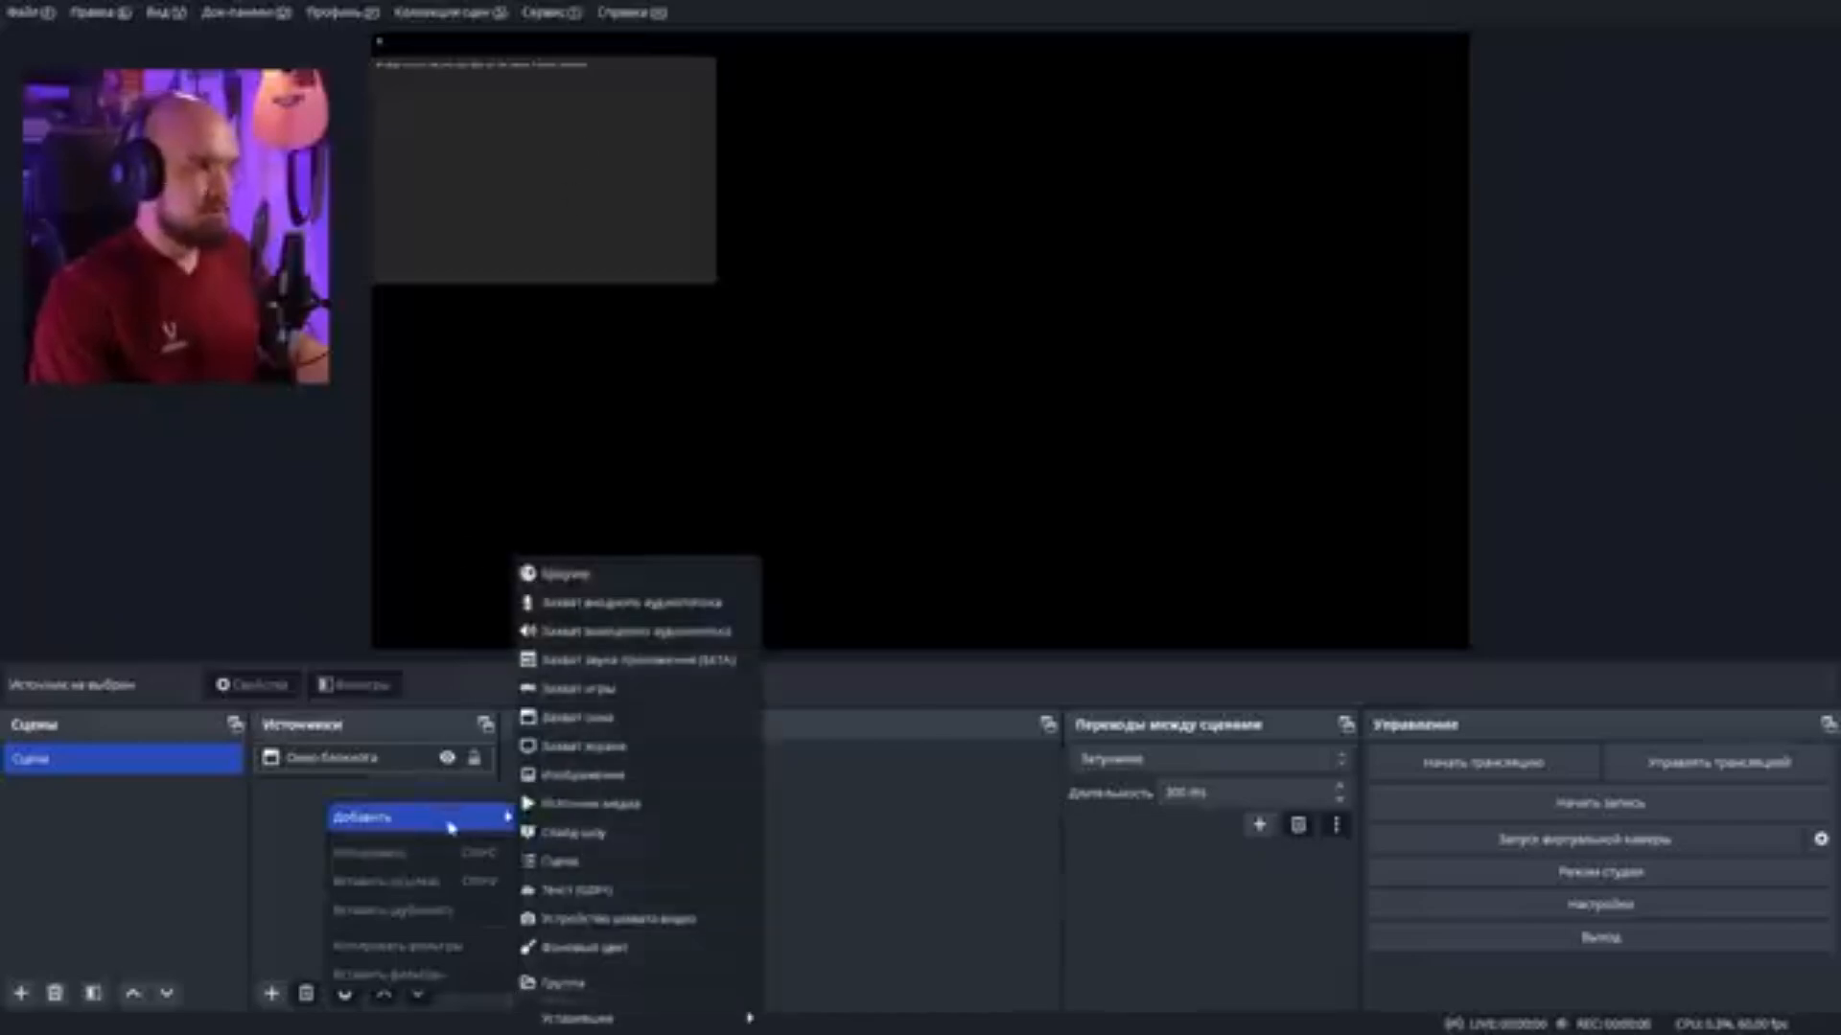
{"action": "left_click", "coordinate": [582, 748]}
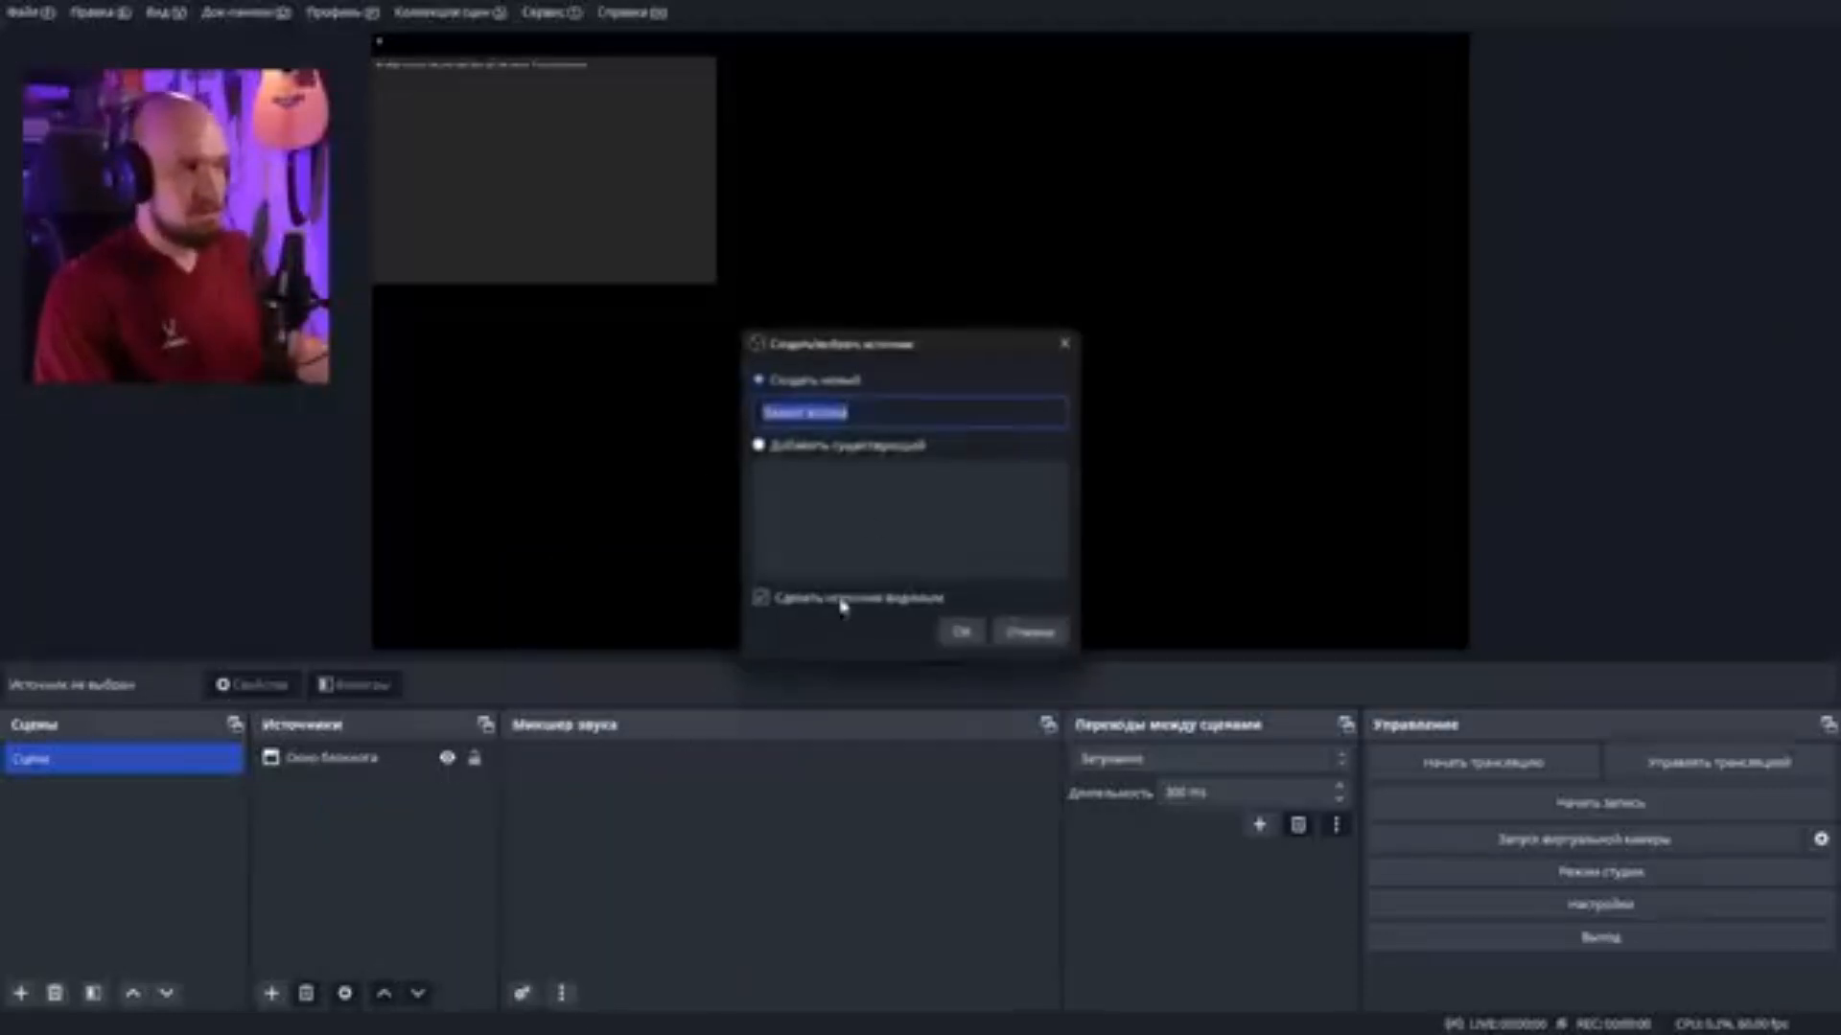
{"action": "left_click", "coordinate": [1025, 630]}
Step: Delete the Окно блокнота source, confirming the removal
{"action": "left_click", "coordinate": [365, 756]}
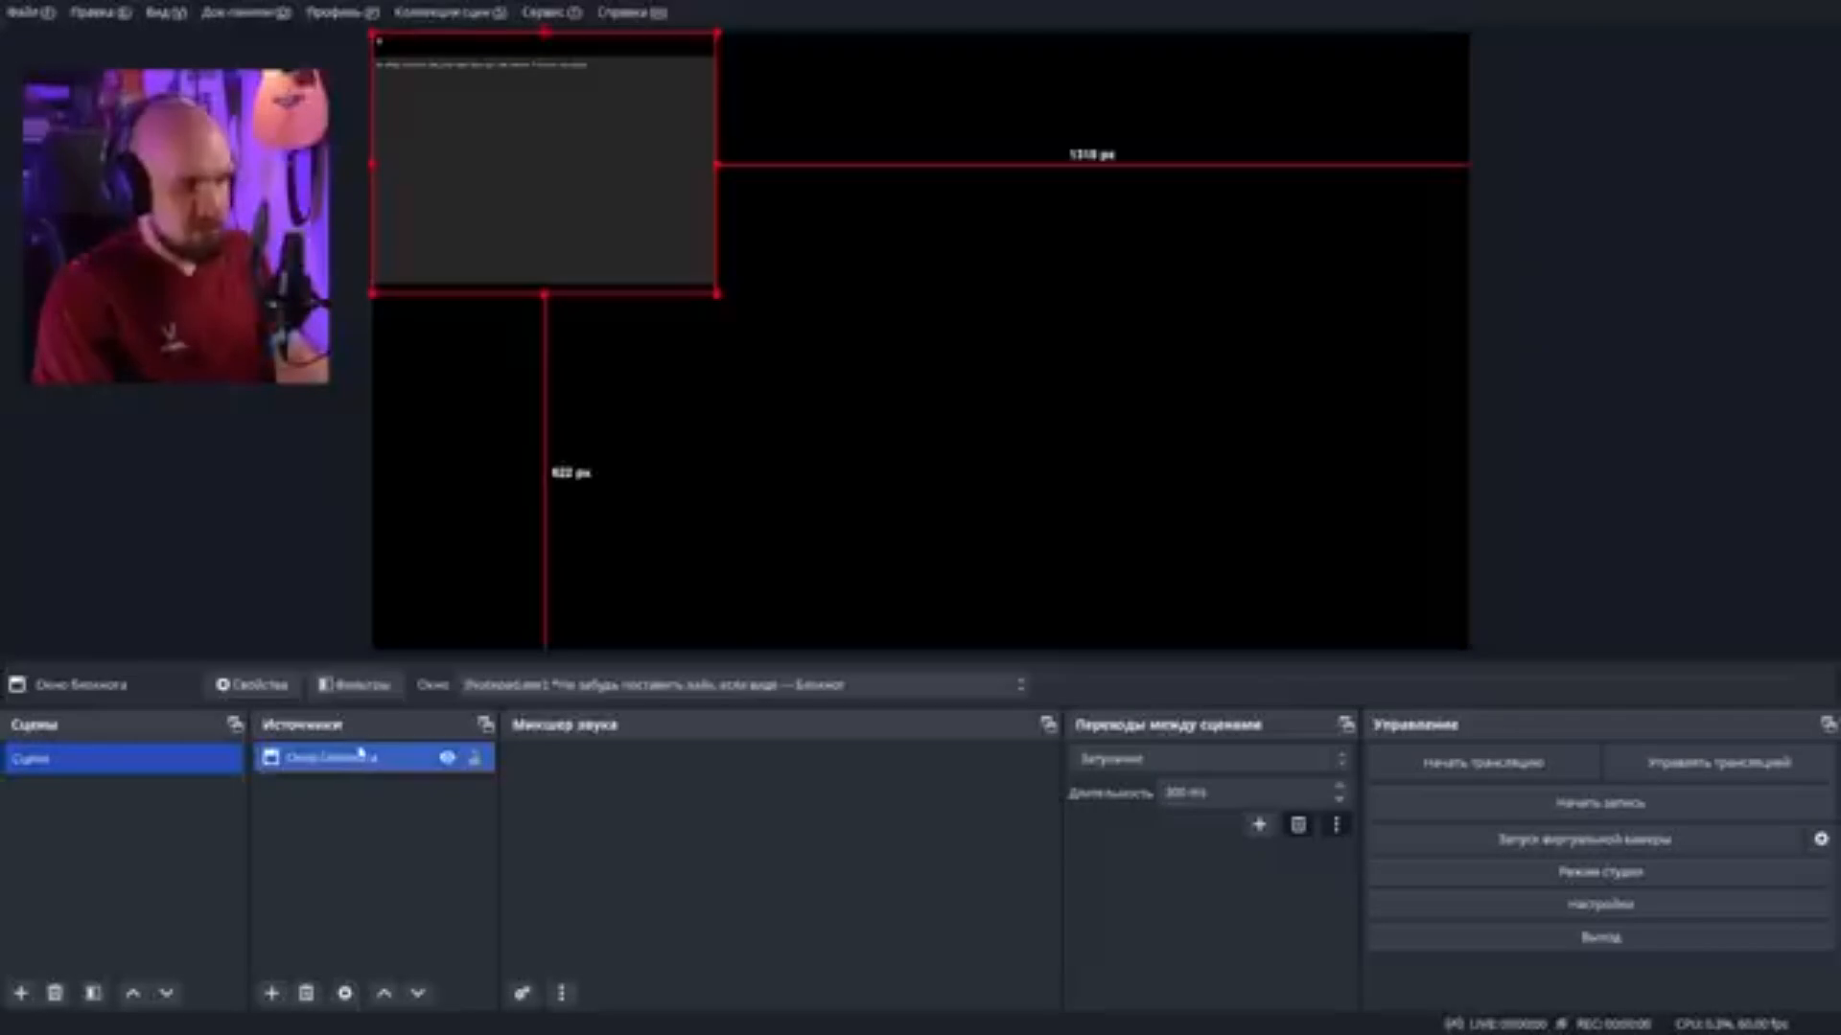
{"action": "key", "text": "Delete"}
{"action": "left_click", "coordinate": [993, 530]}
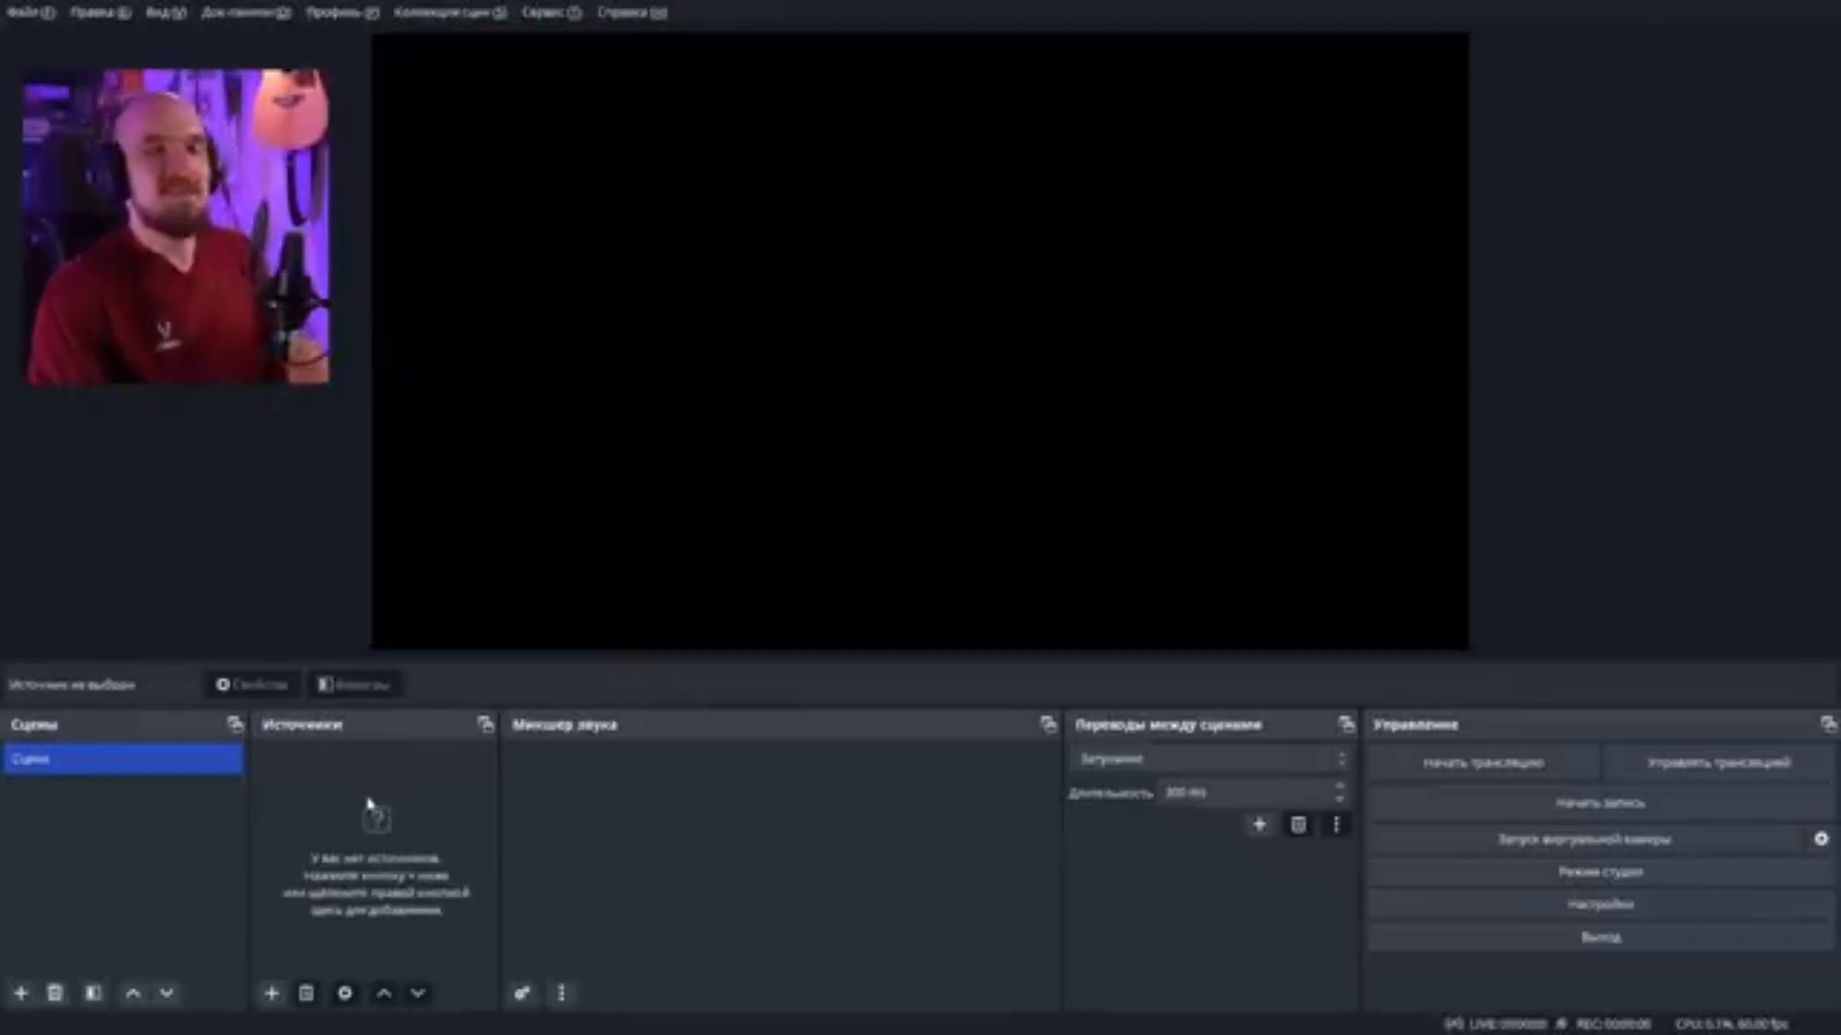
Step: Add a new screen capture source named Захват экрана
{"action": "right_click", "coordinate": [317, 785]}
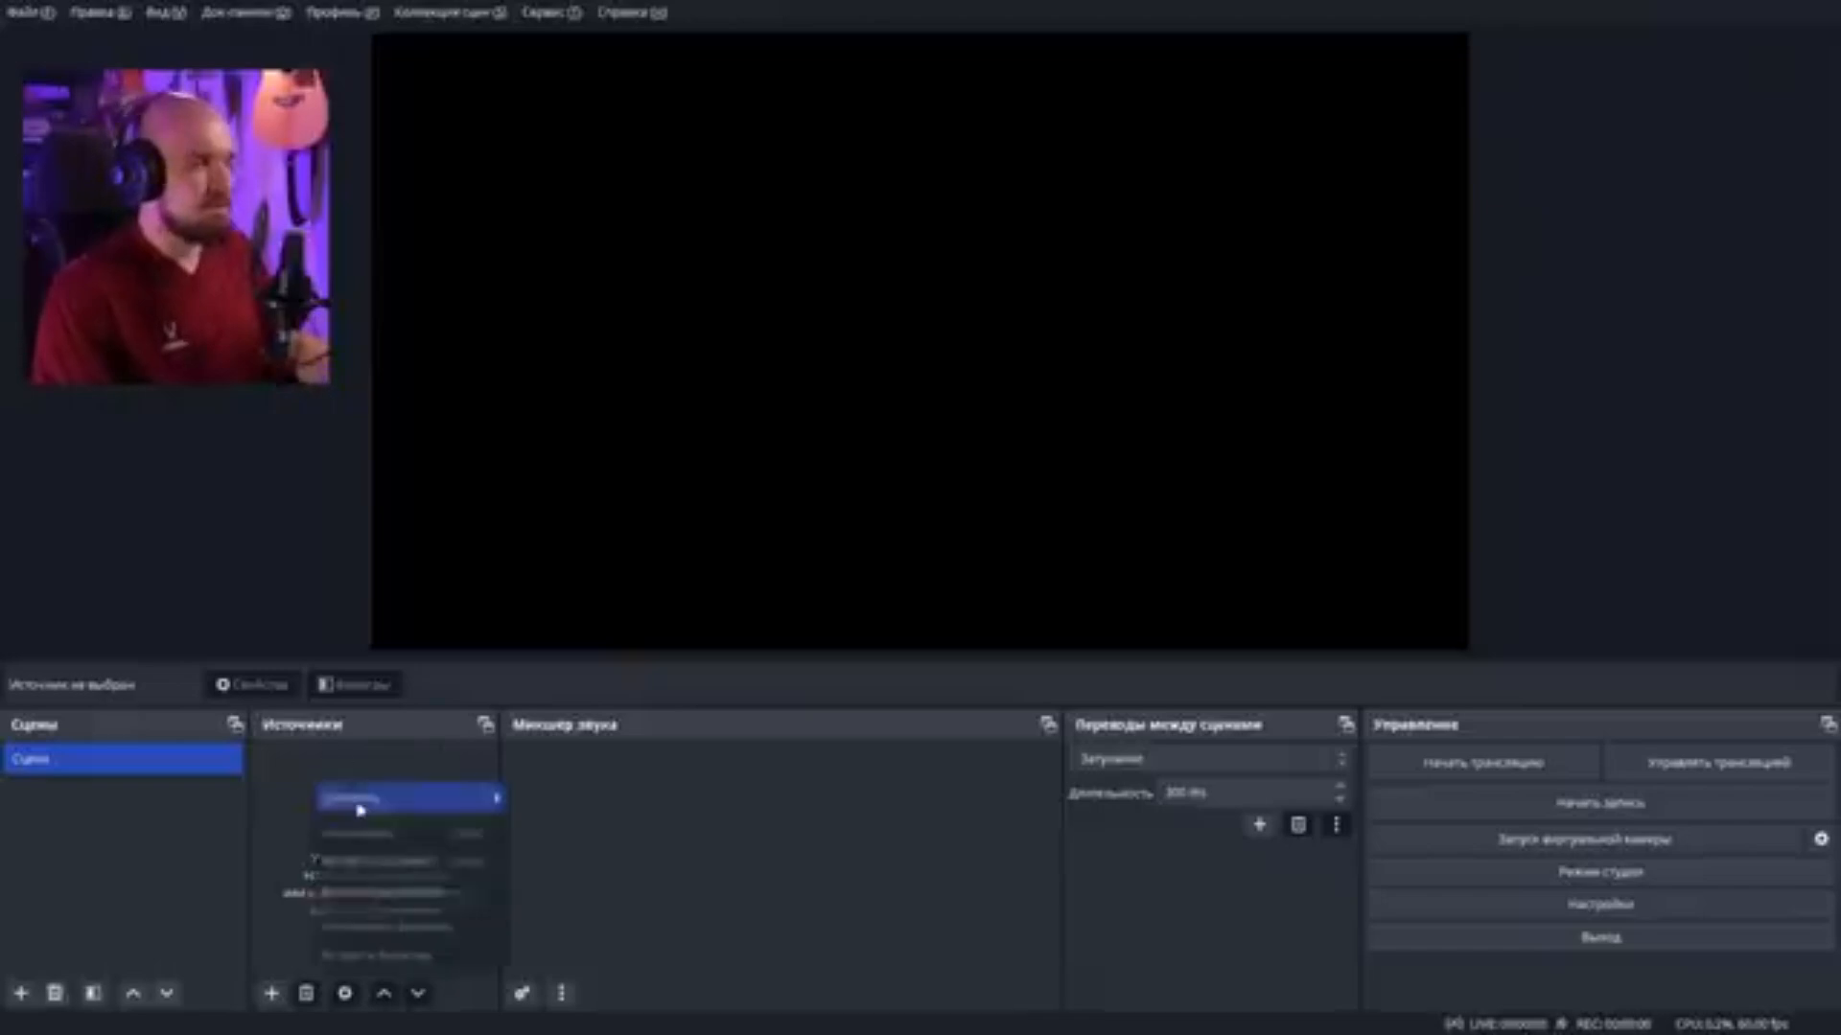
{"action": "mouse_move", "coordinate": [388, 803]}
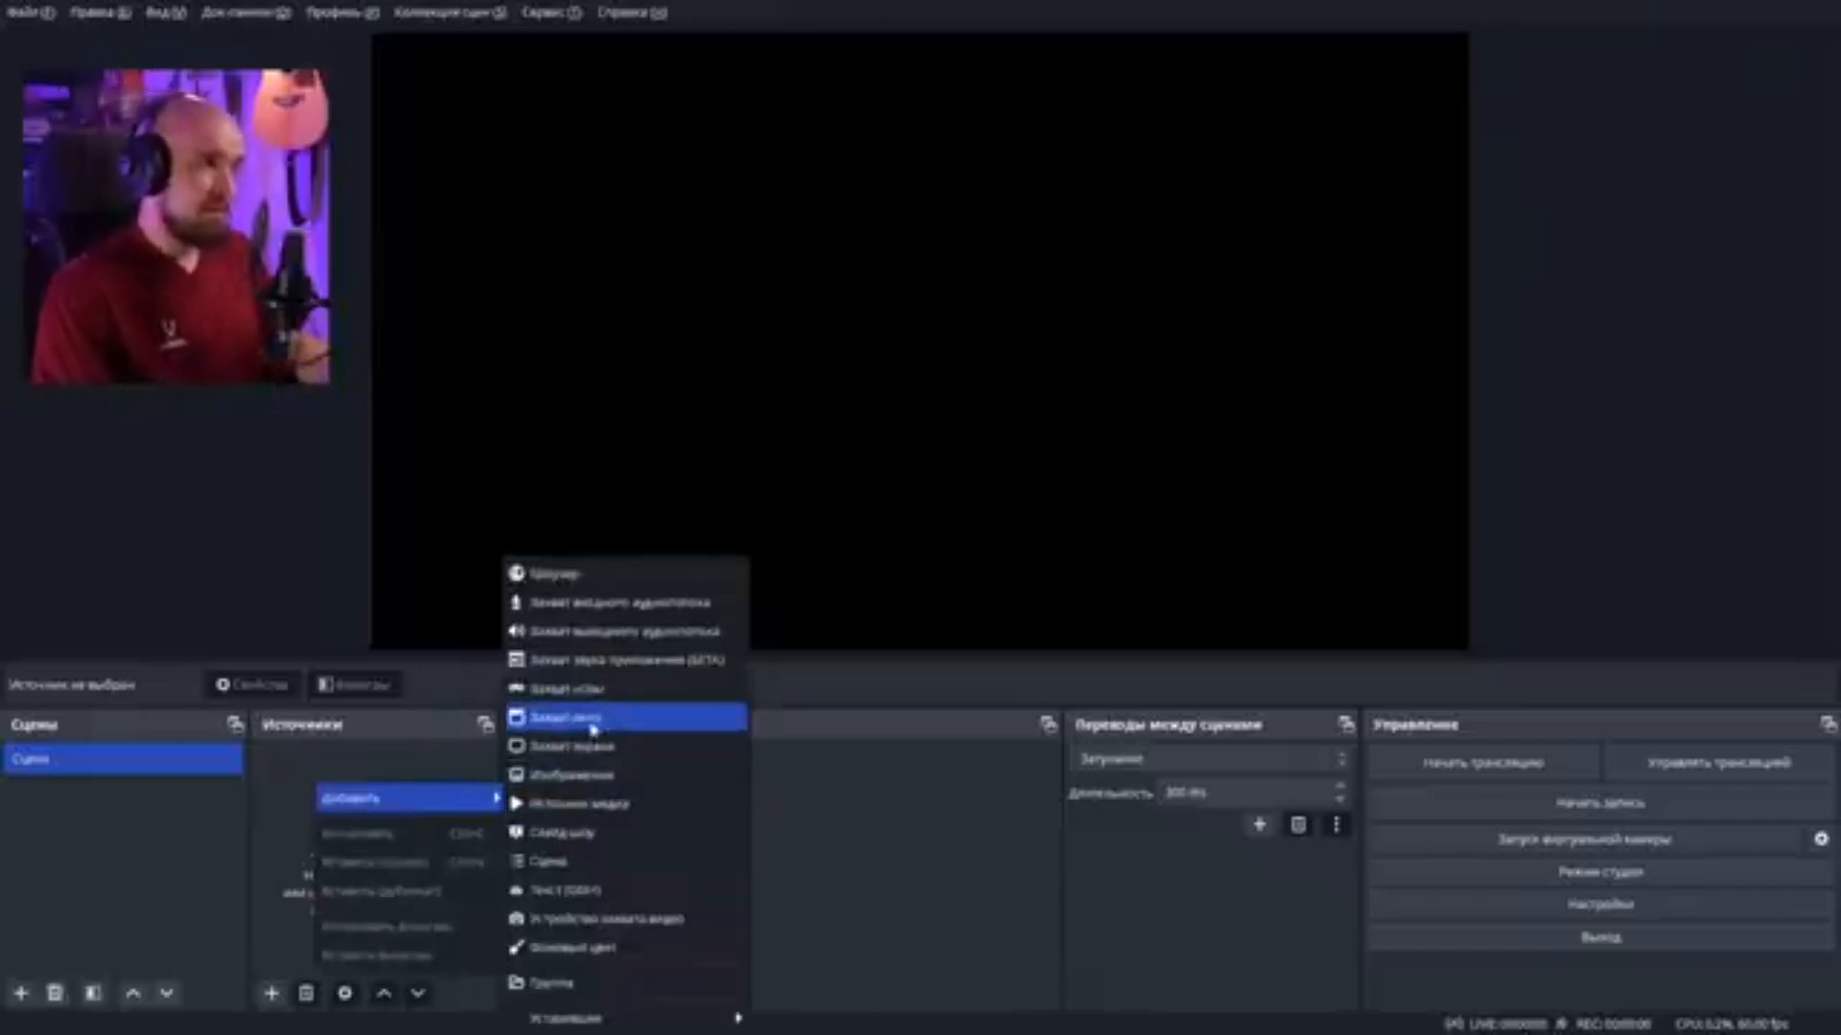
{"action": "left_click", "coordinate": [580, 747]}
{"action": "left_click", "coordinate": [960, 634]}
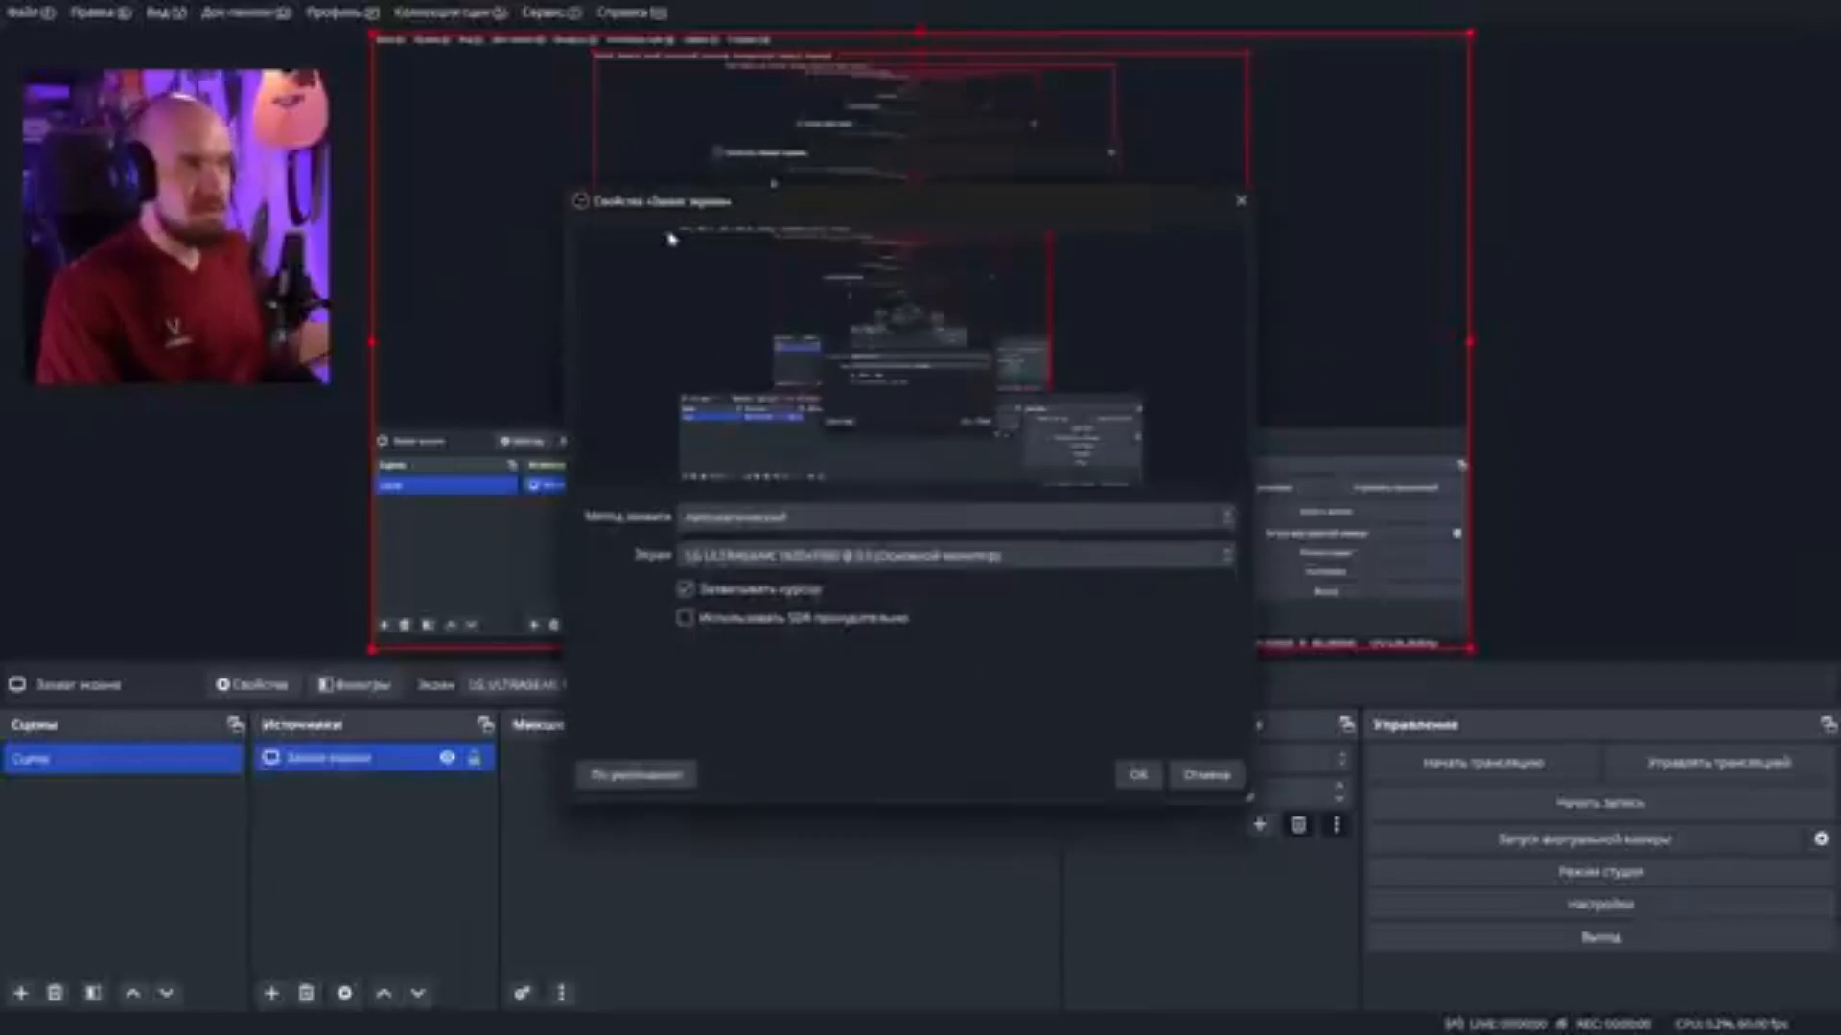
Step: Set the screen capture to the main LG ULTRAGEAR monitor and confirm
{"action": "left_click", "coordinate": [904, 558]}
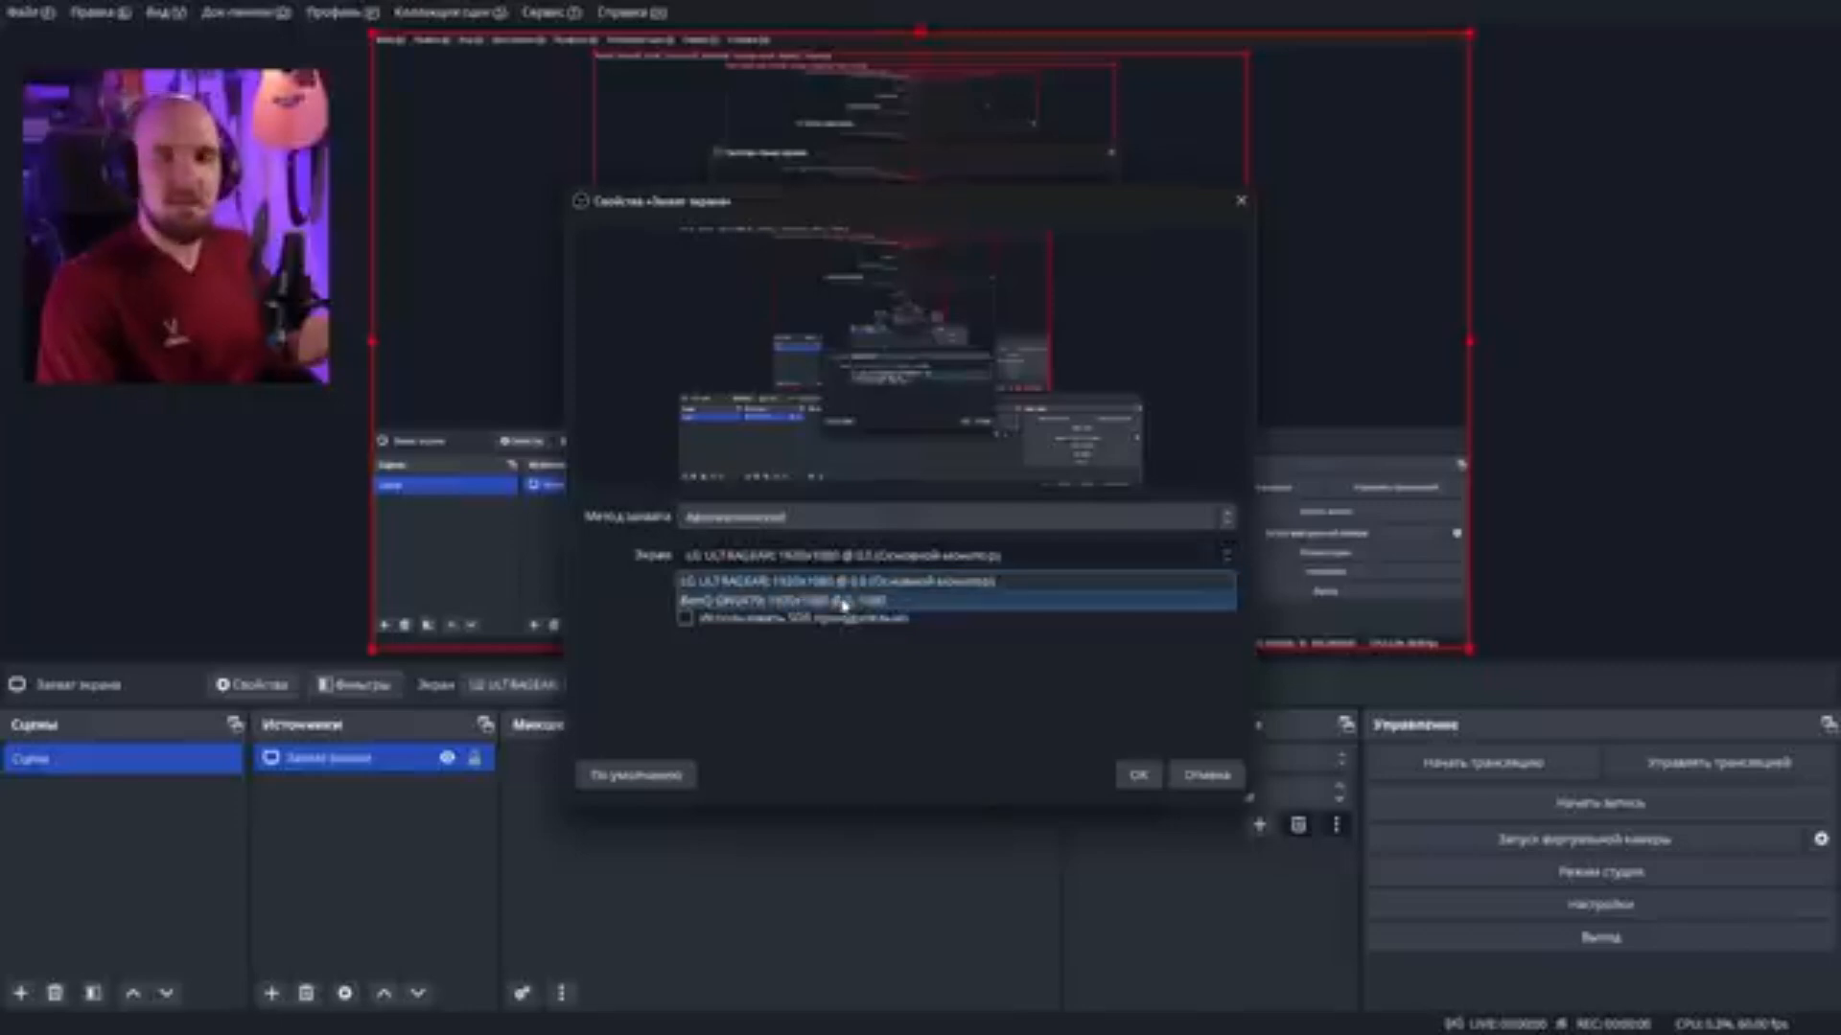
{"action": "left_click", "coordinate": [976, 709]}
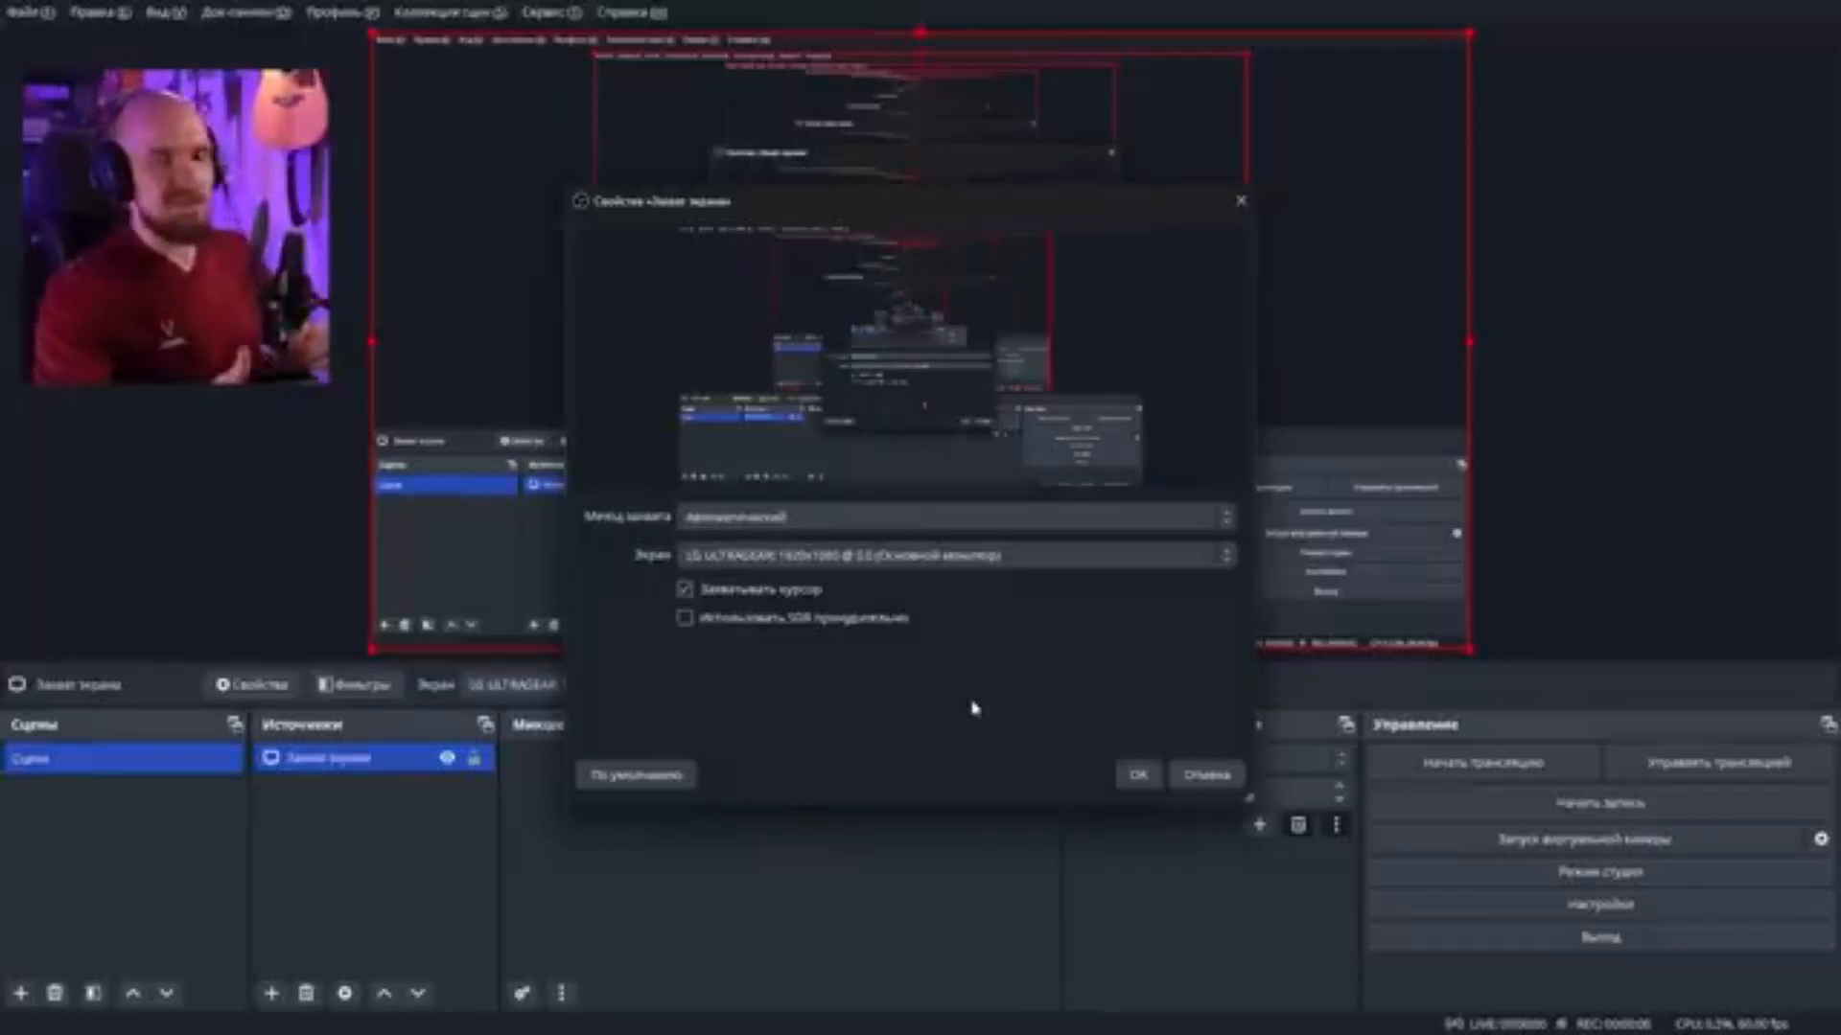
{"action": "left_click", "coordinate": [736, 566]}
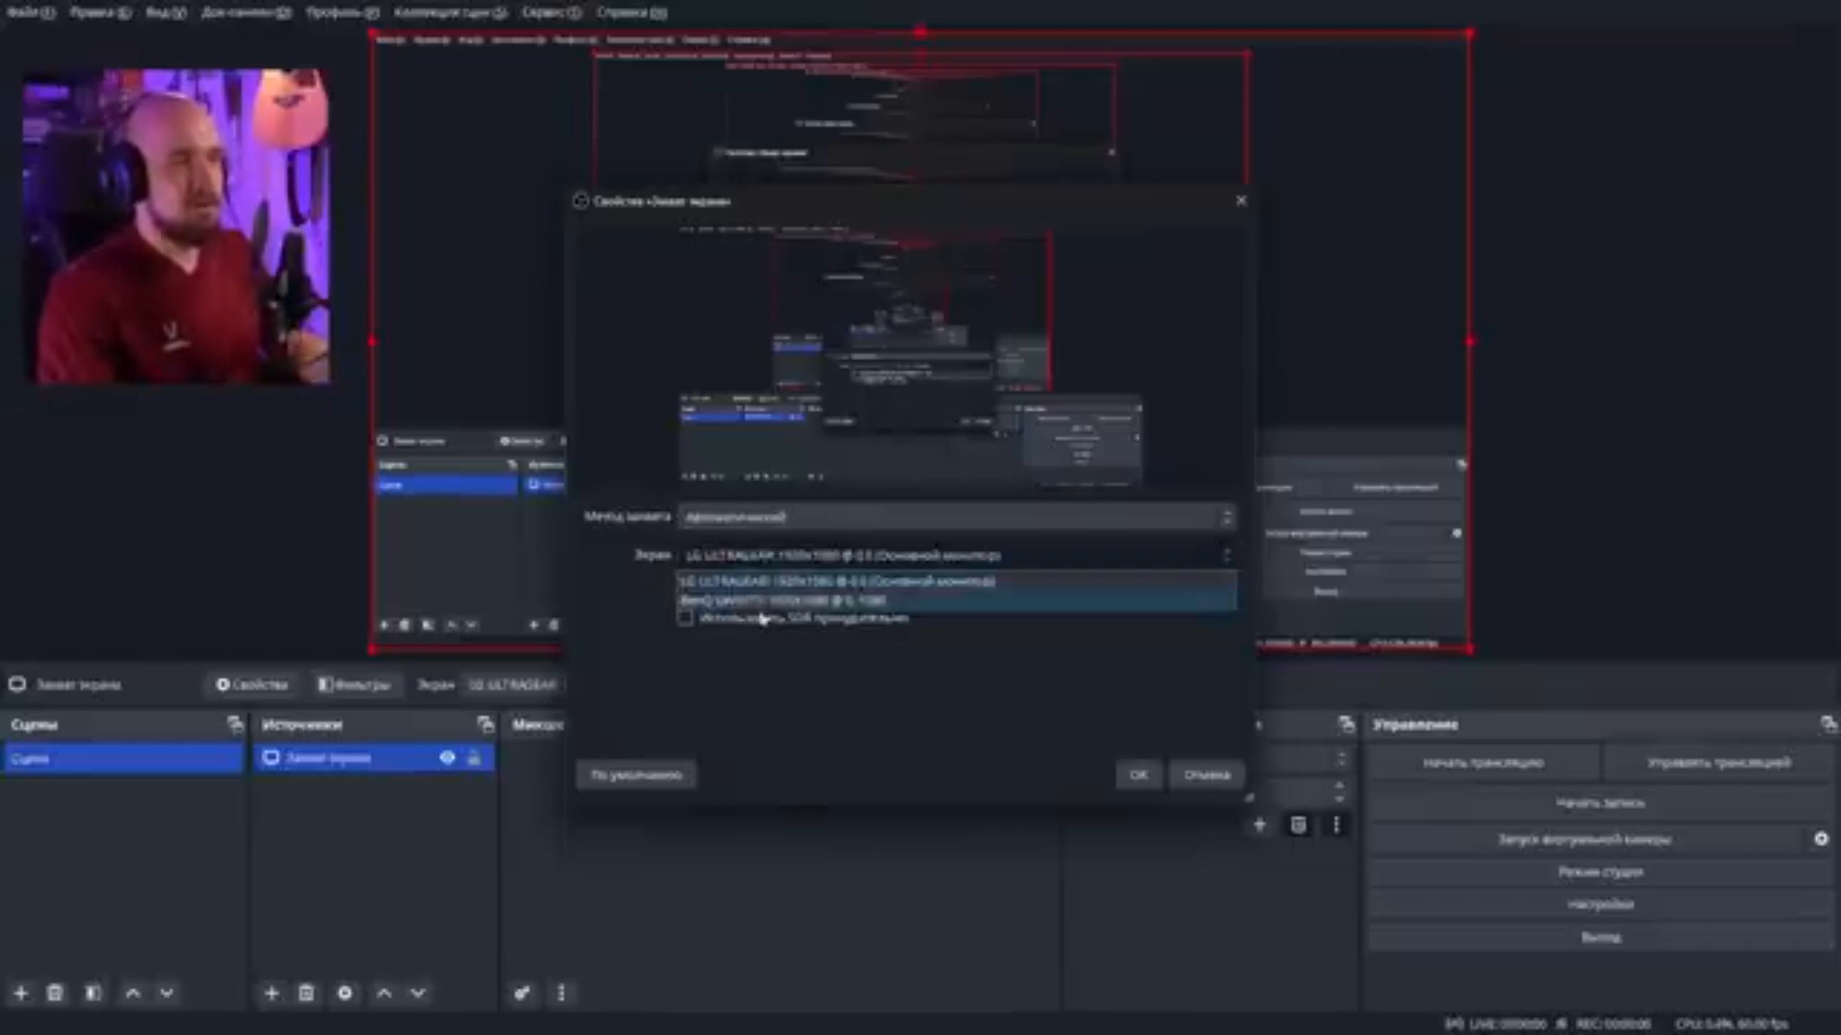
{"action": "left_click", "coordinate": [850, 602]}
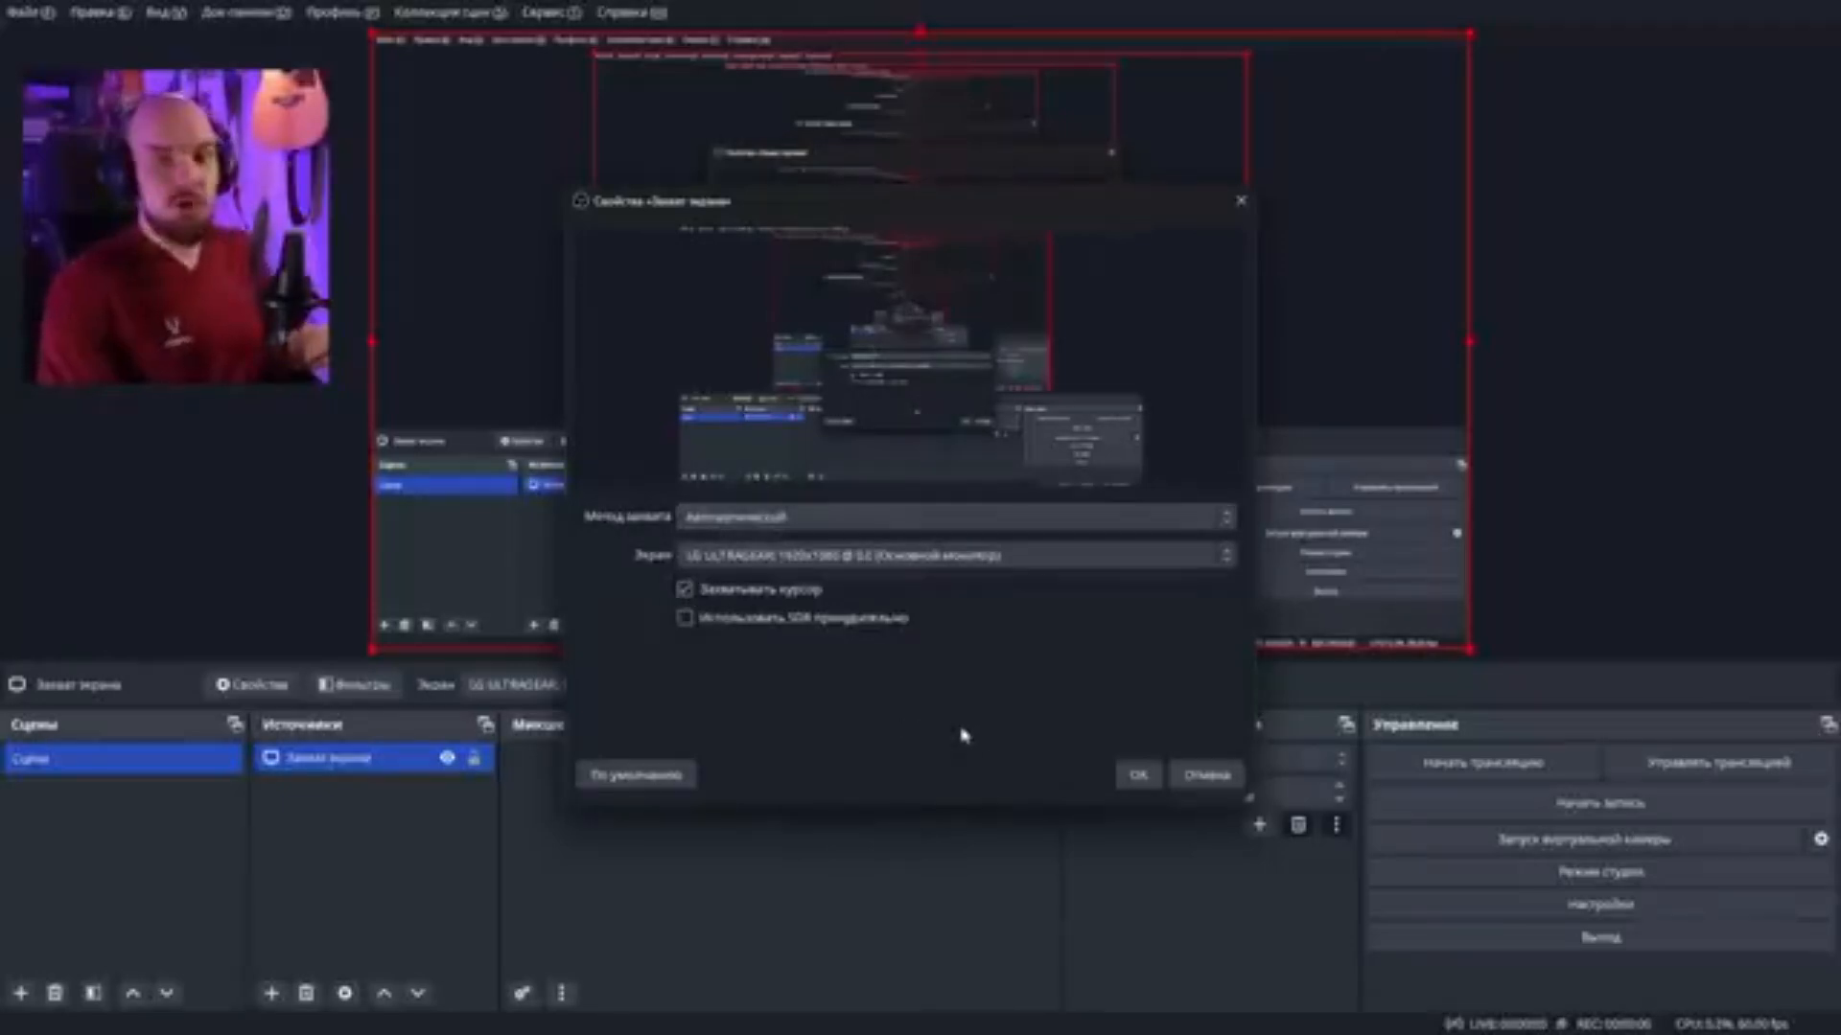
{"action": "left_click", "coordinate": [1139, 774]}
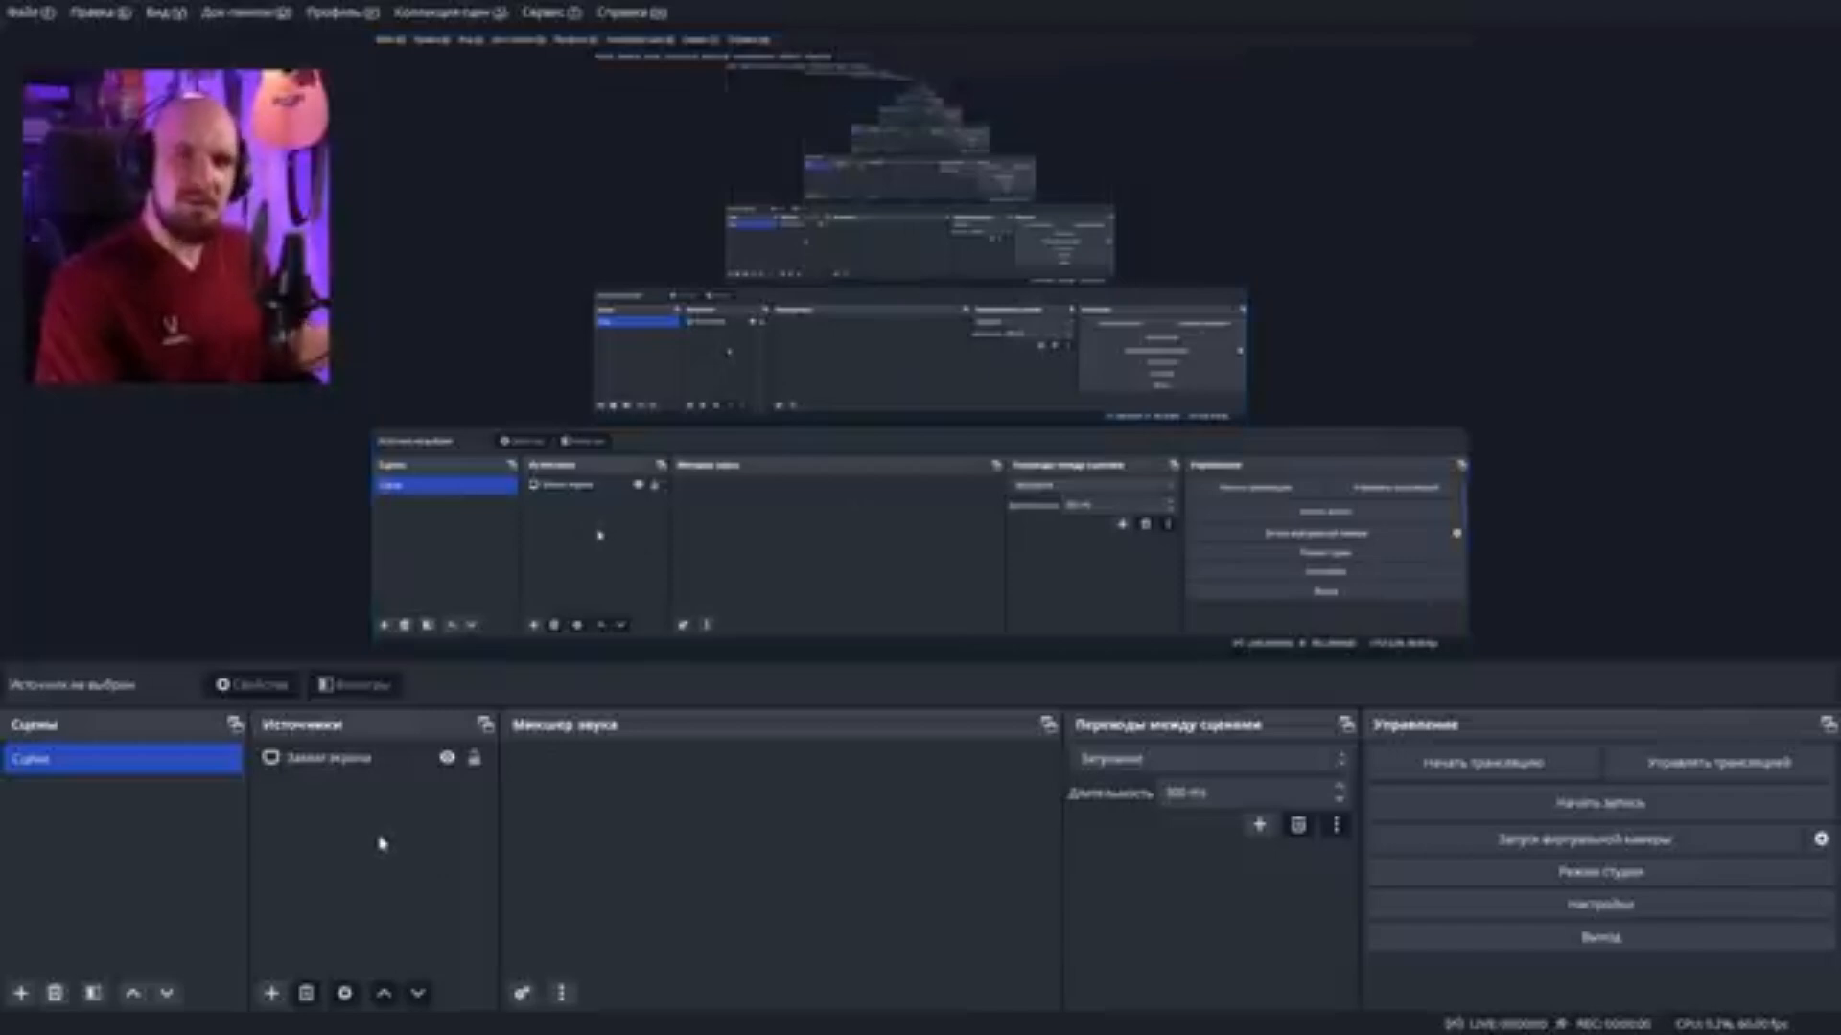
Step: Add a video capture device source named 'Камера'
{"action": "left_click", "coordinate": [272, 995]}
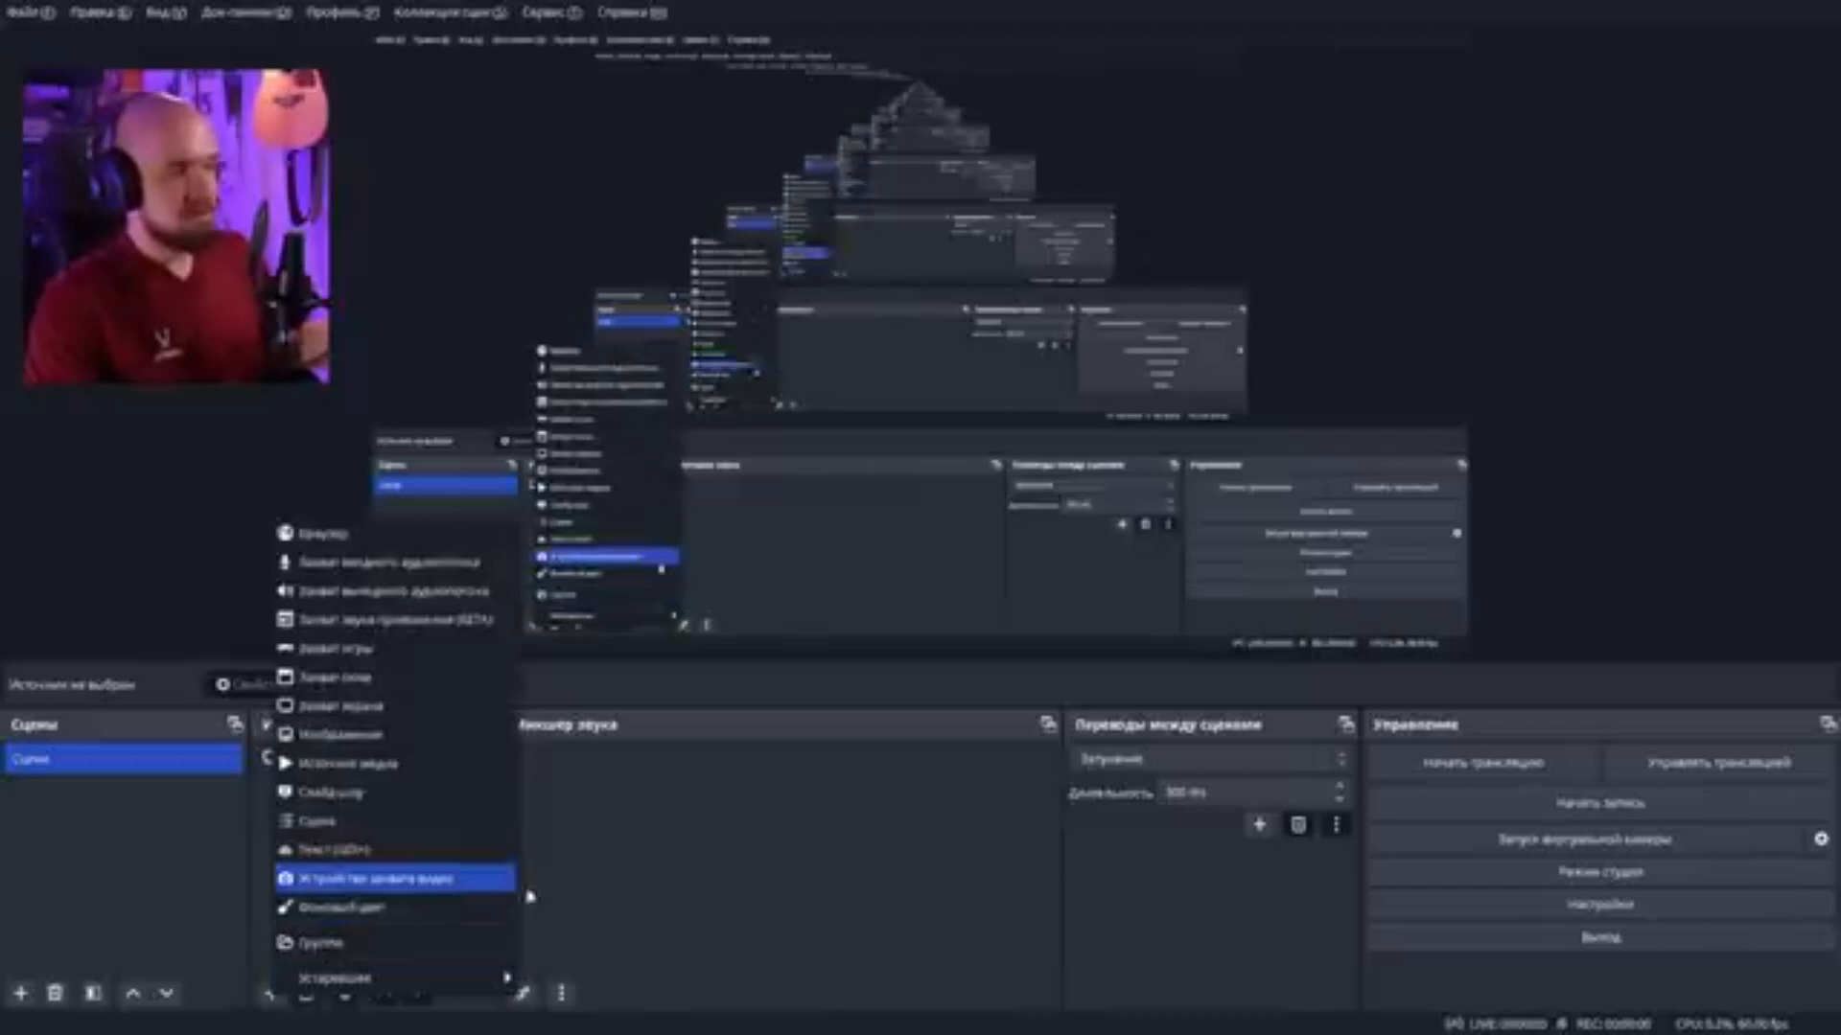
{"action": "left_click", "coordinate": [267, 986]}
{"action": "left_click", "coordinate": [273, 995]}
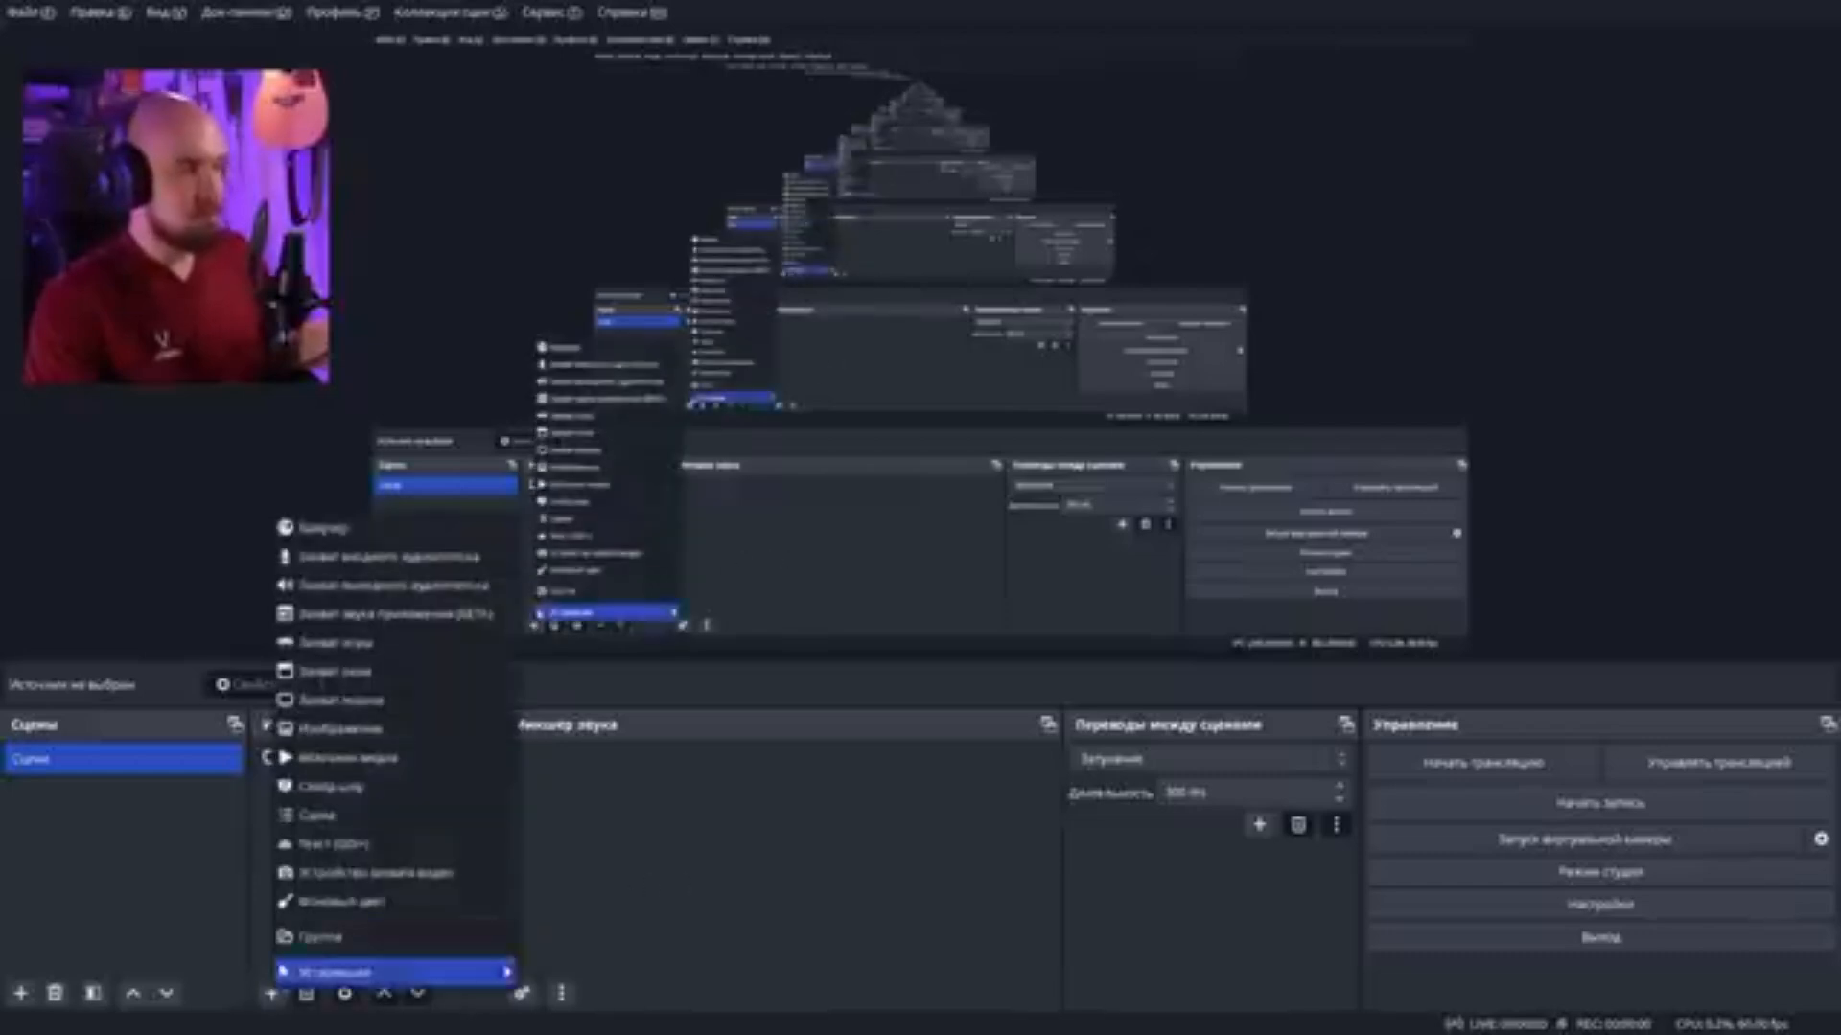
{"action": "left_click", "coordinate": [337, 874]}
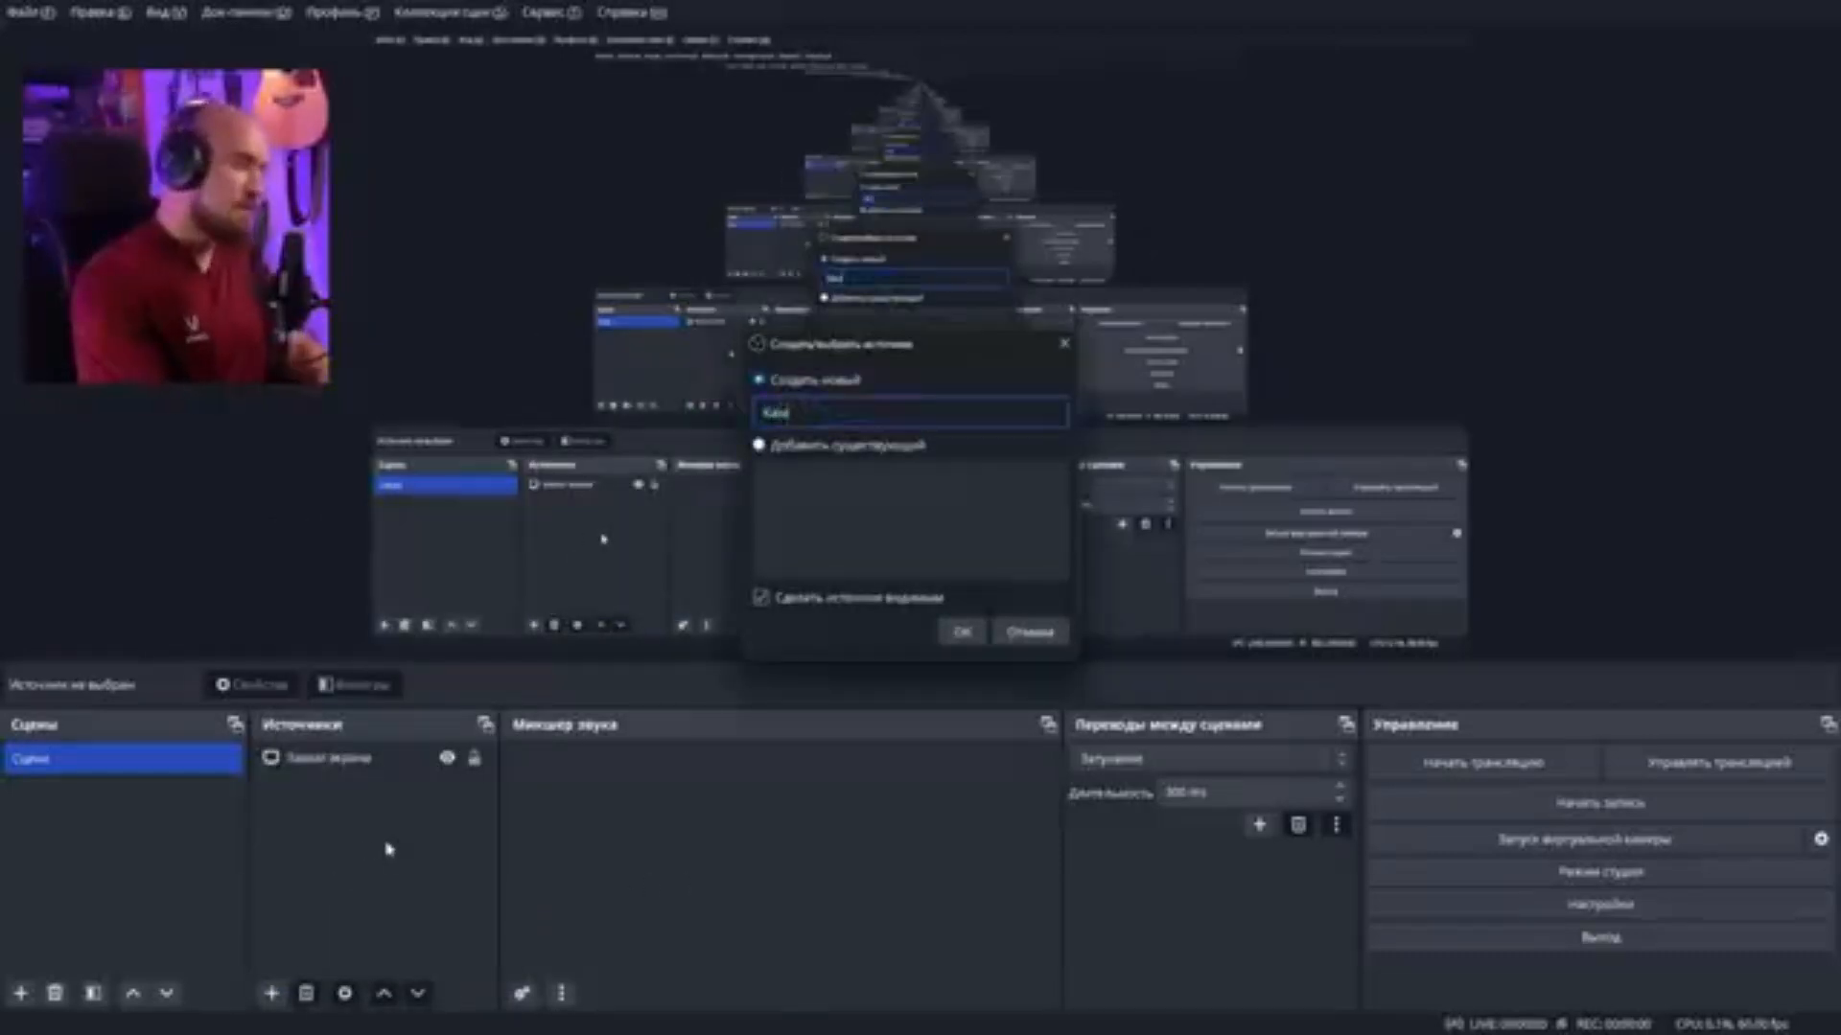
{"action": "type", "text": "Камера"}
{"action": "left_click", "coordinate": [961, 635]}
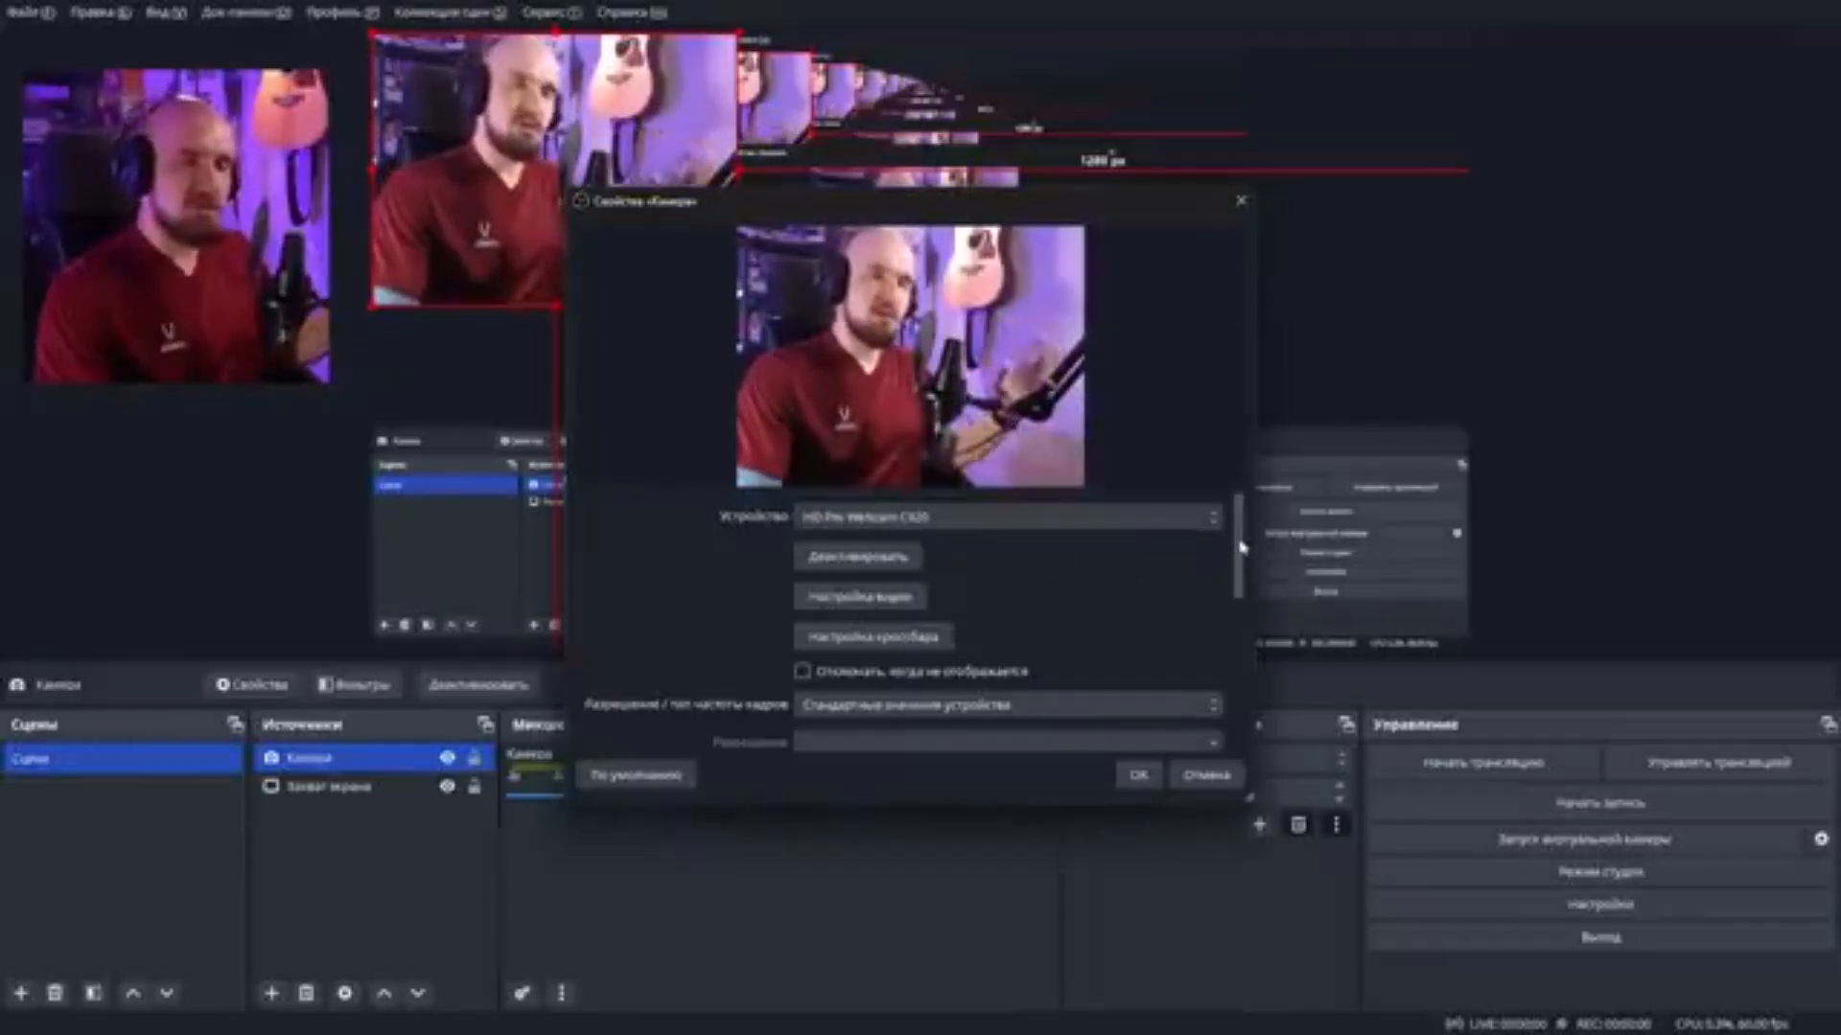
Step: Set the Камера webcam to custom resolution mode at 1920x1080
{"action": "scroll", "coordinate": [1150, 575], "scroll_direction": "down", "scroll_amount": 3}
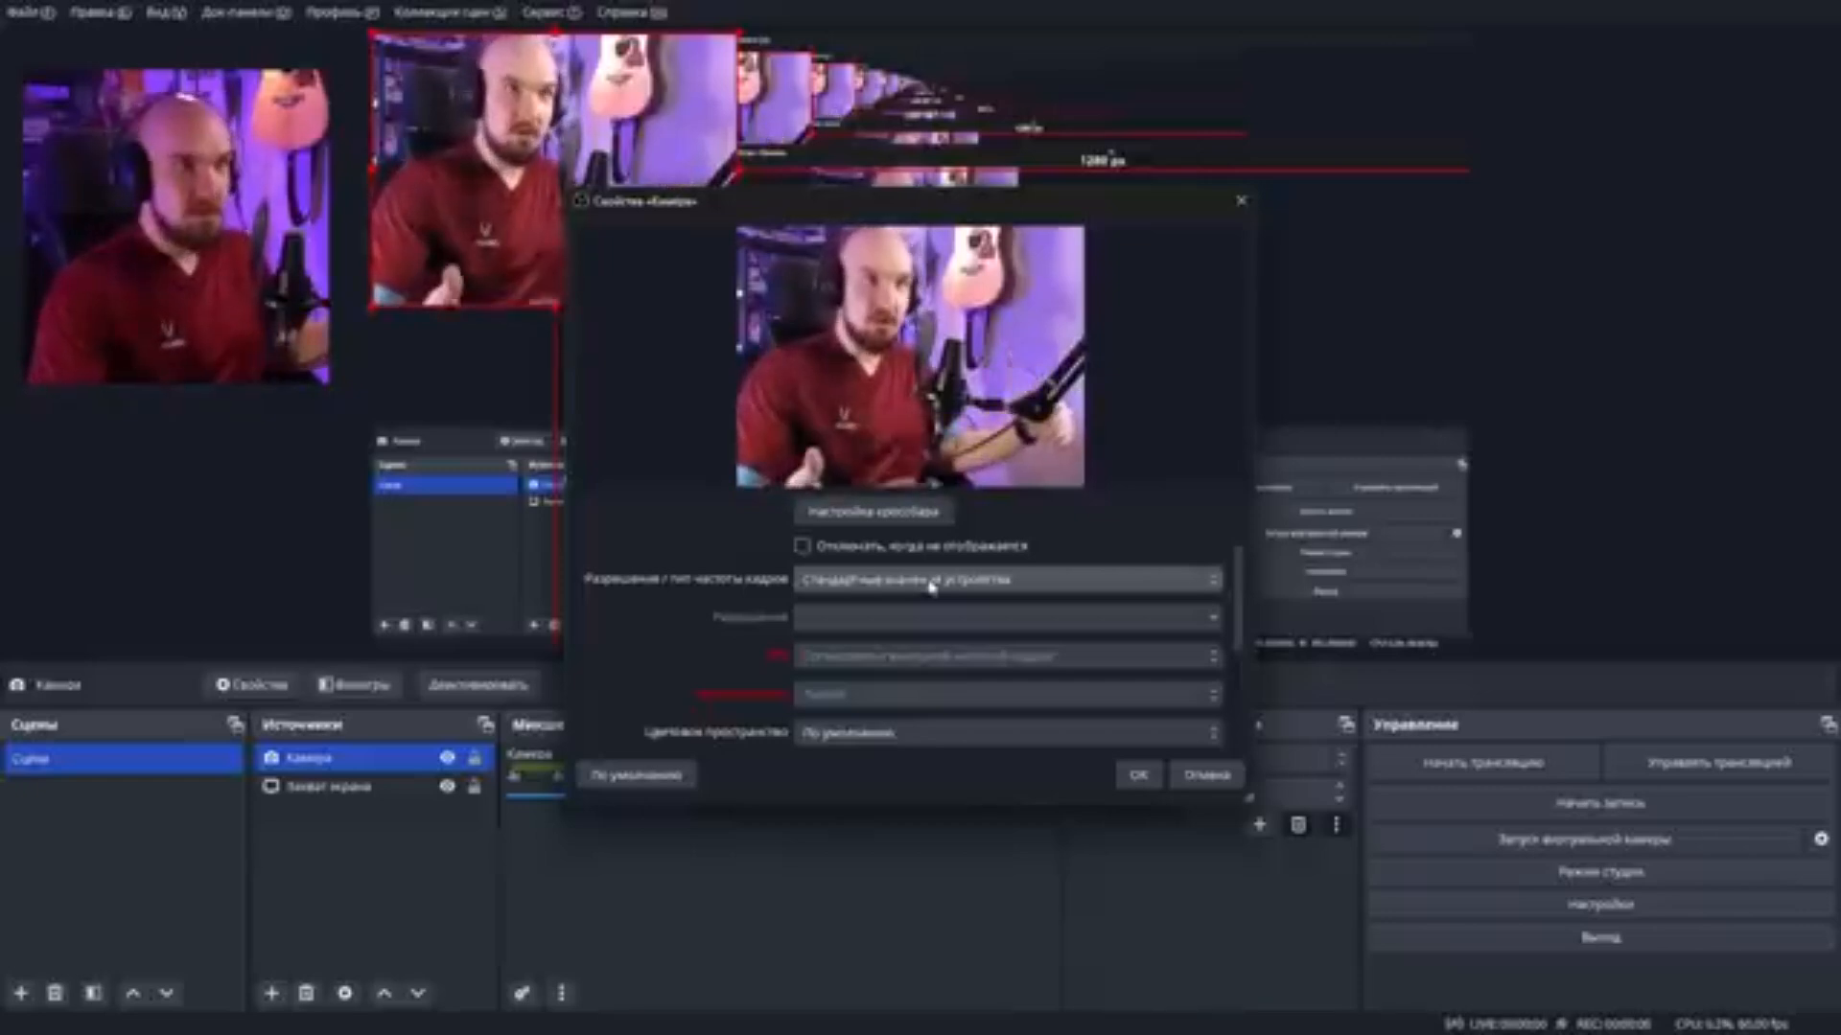
{"action": "left_click_drag", "start_coordinate": [933, 192], "coordinate": [866, 520]}
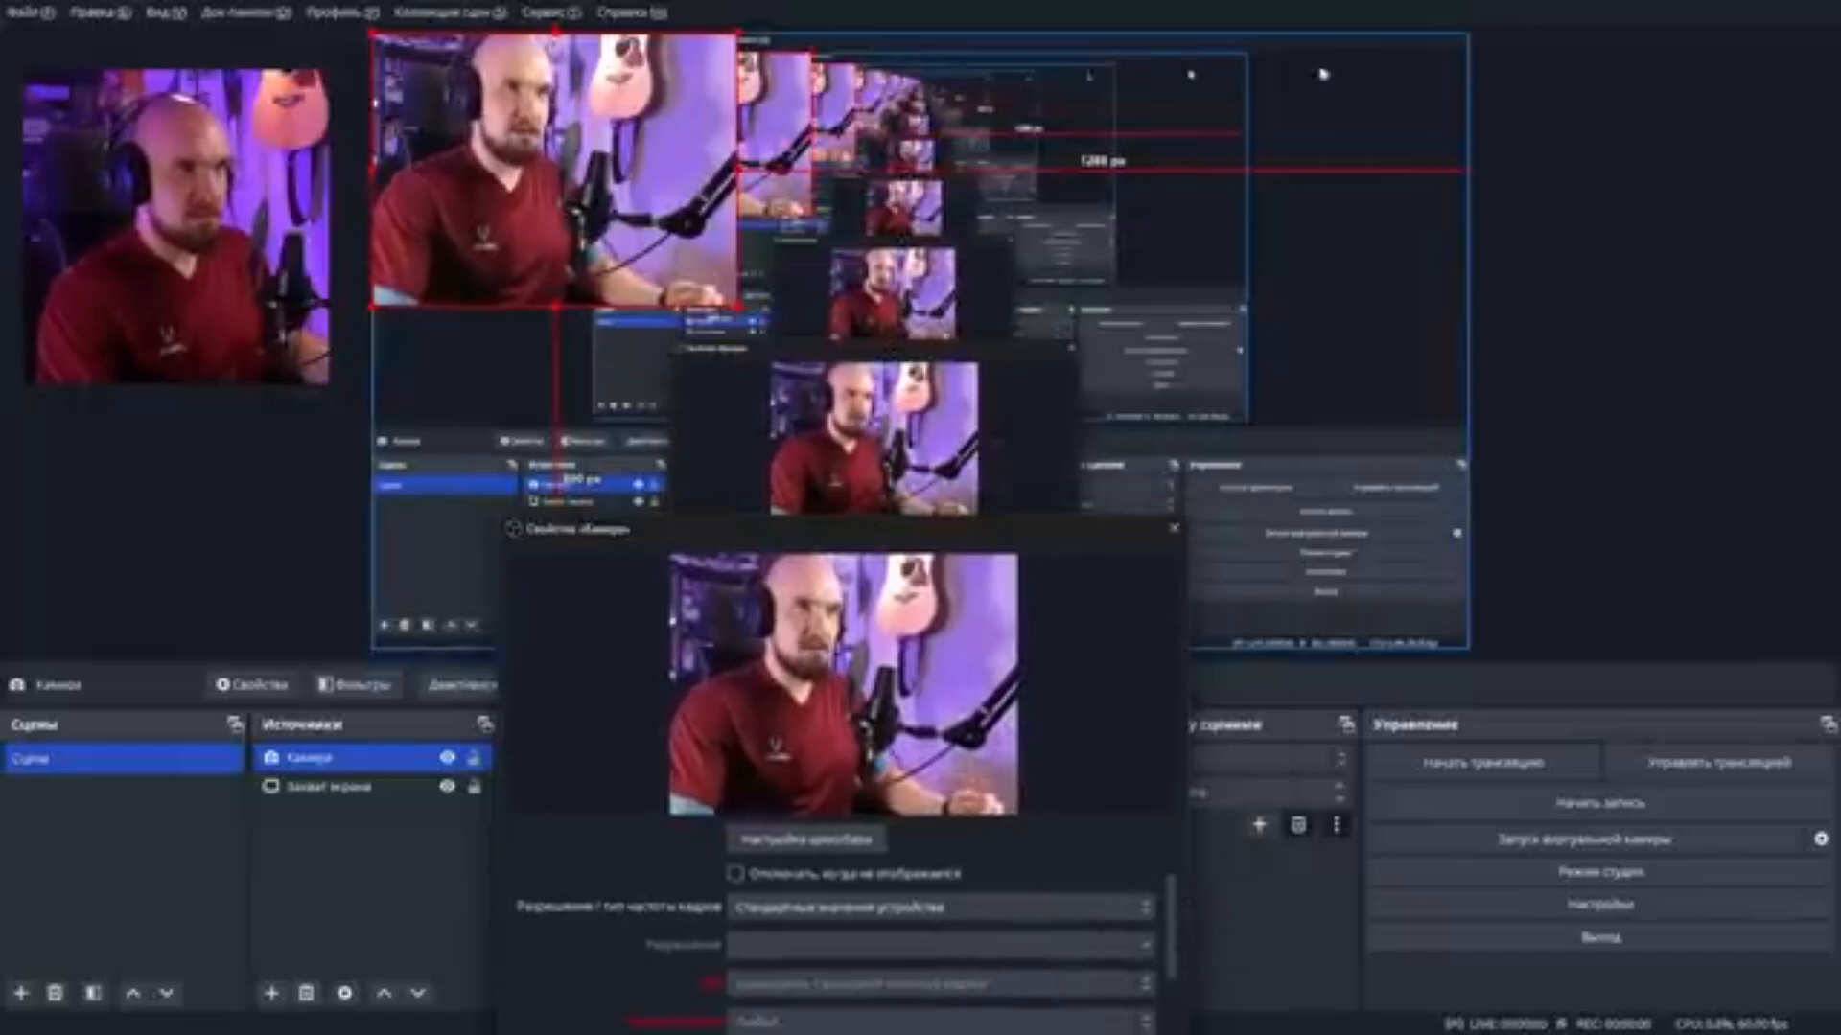
{"action": "left_click_drag", "start_coordinate": [981, 534], "coordinate": [1168, 118]}
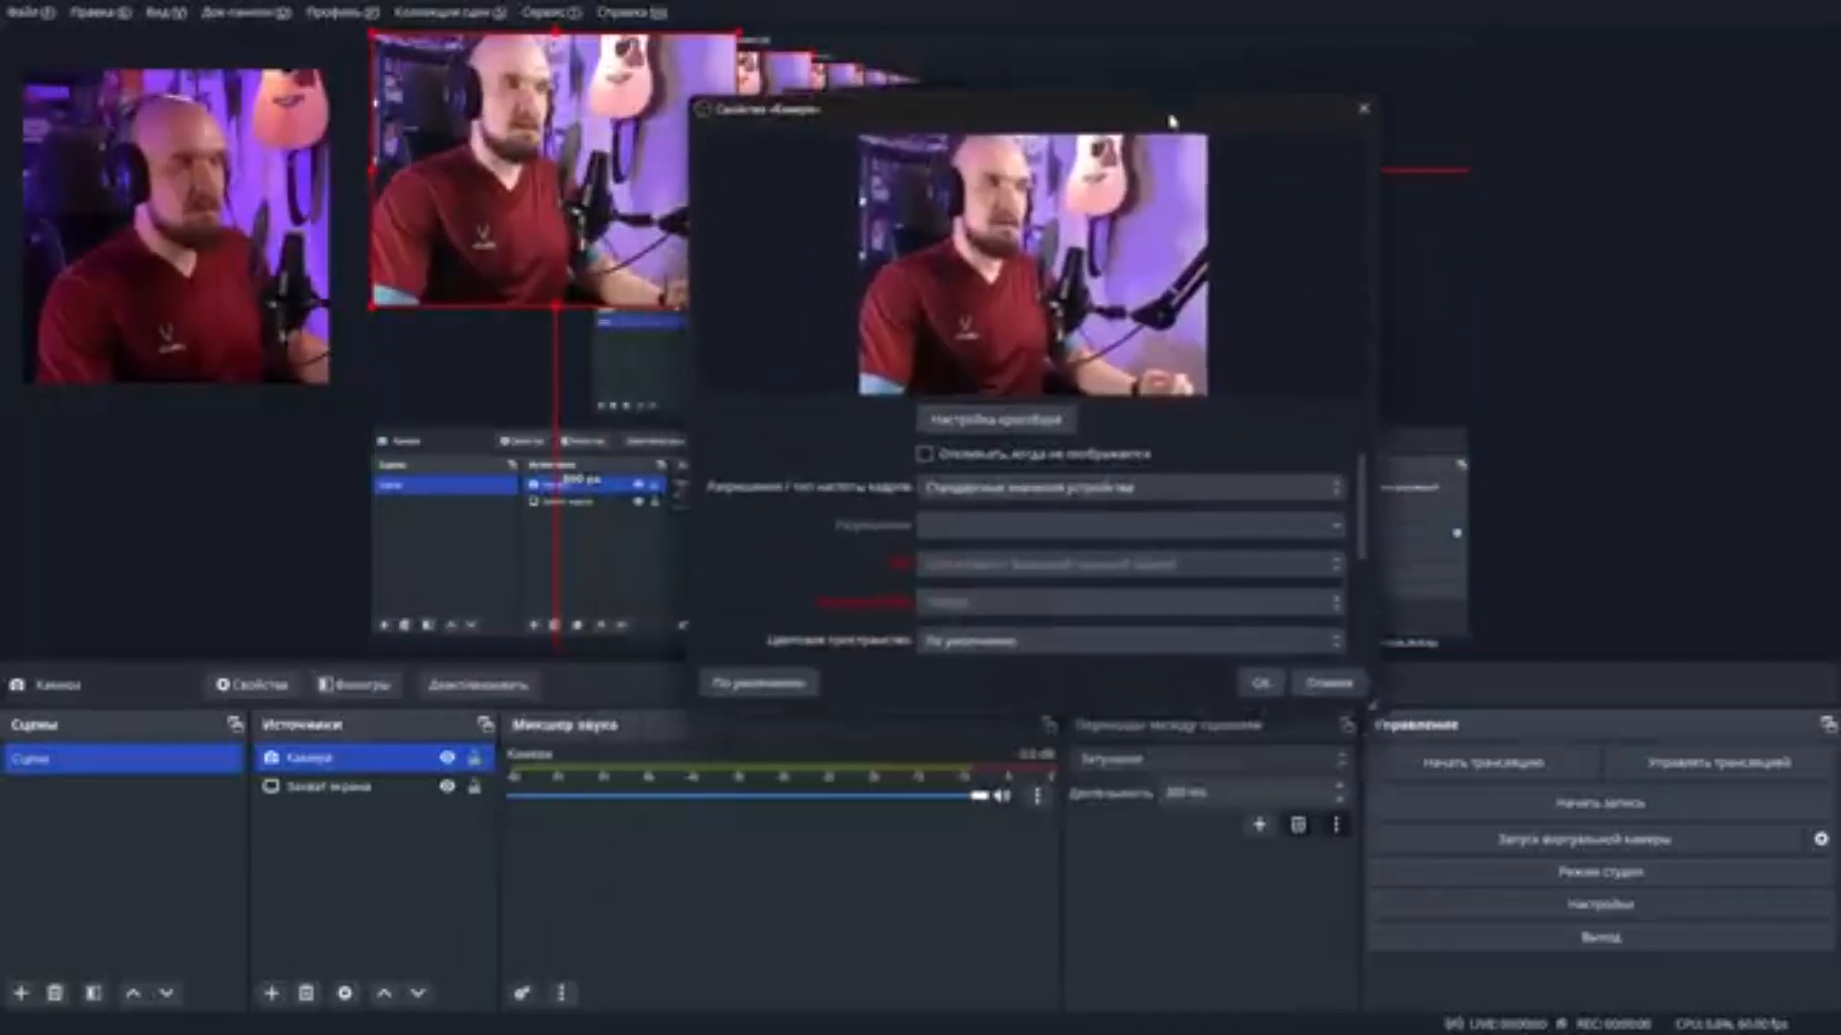
{"action": "left_click", "coordinate": [997, 506]}
{"action": "left_click", "coordinate": [983, 530]}
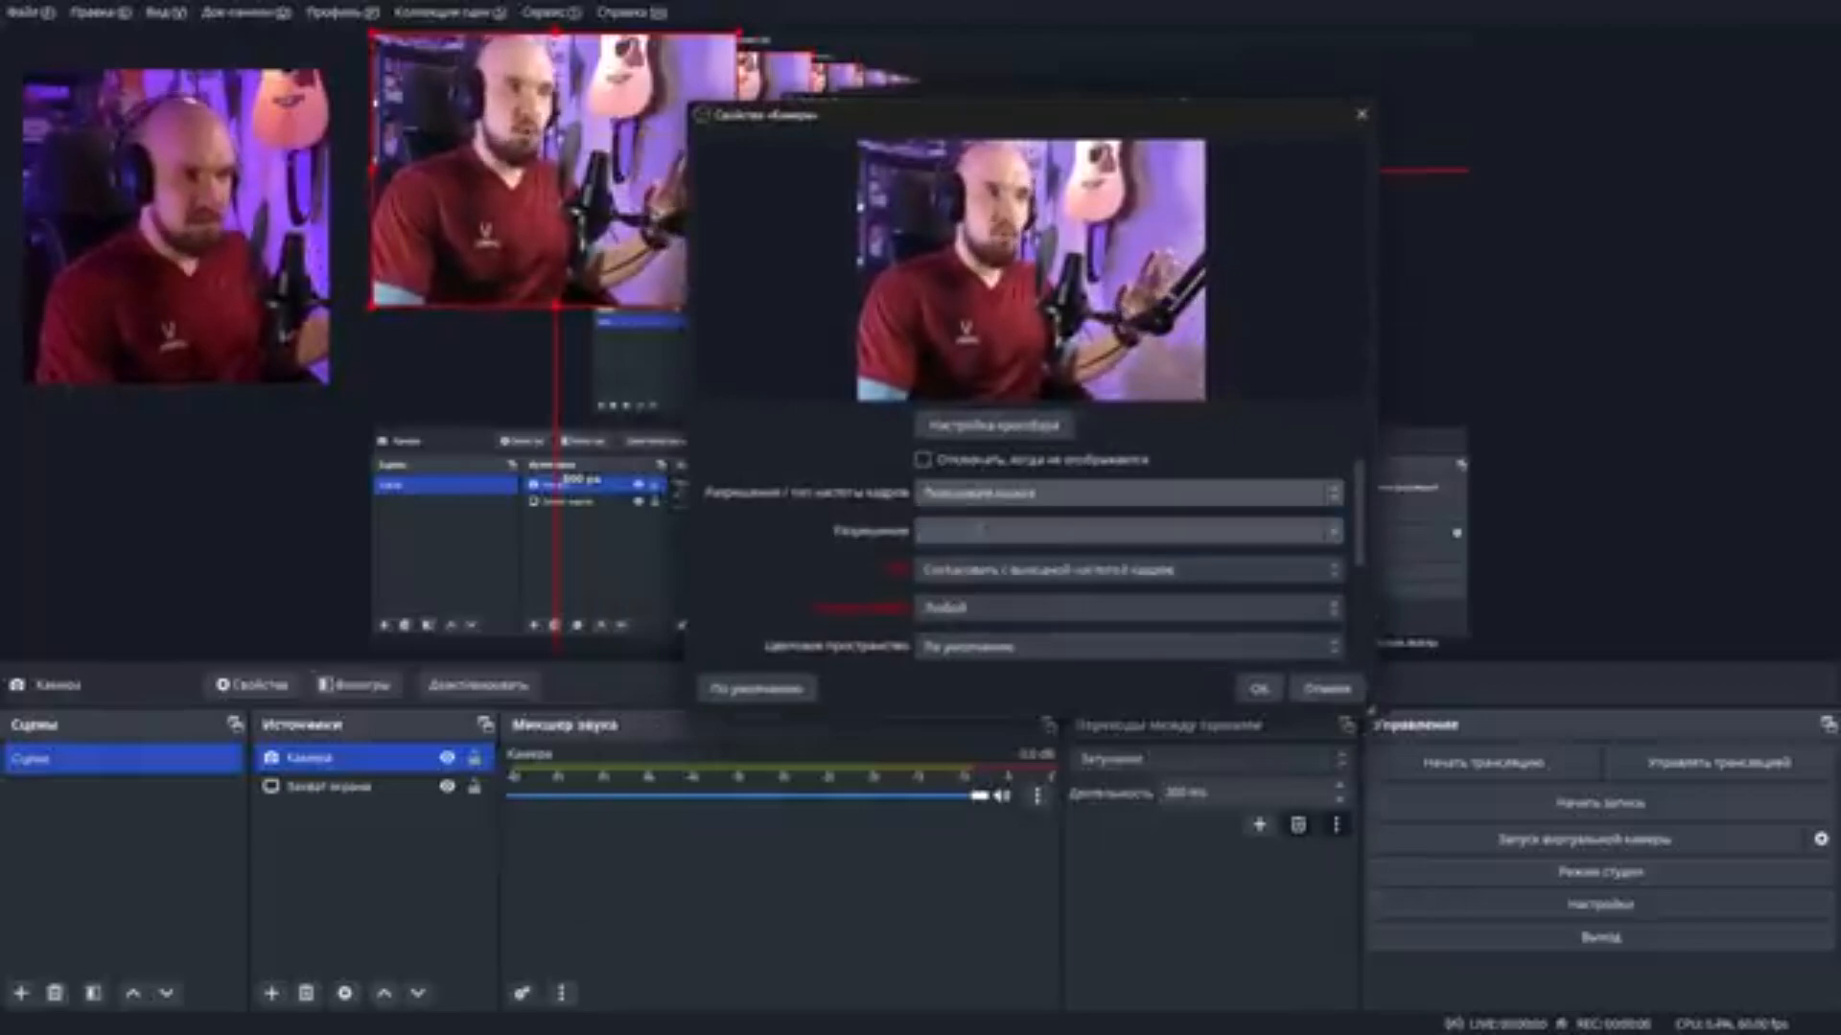
{"action": "left_click", "coordinate": [1330, 529]}
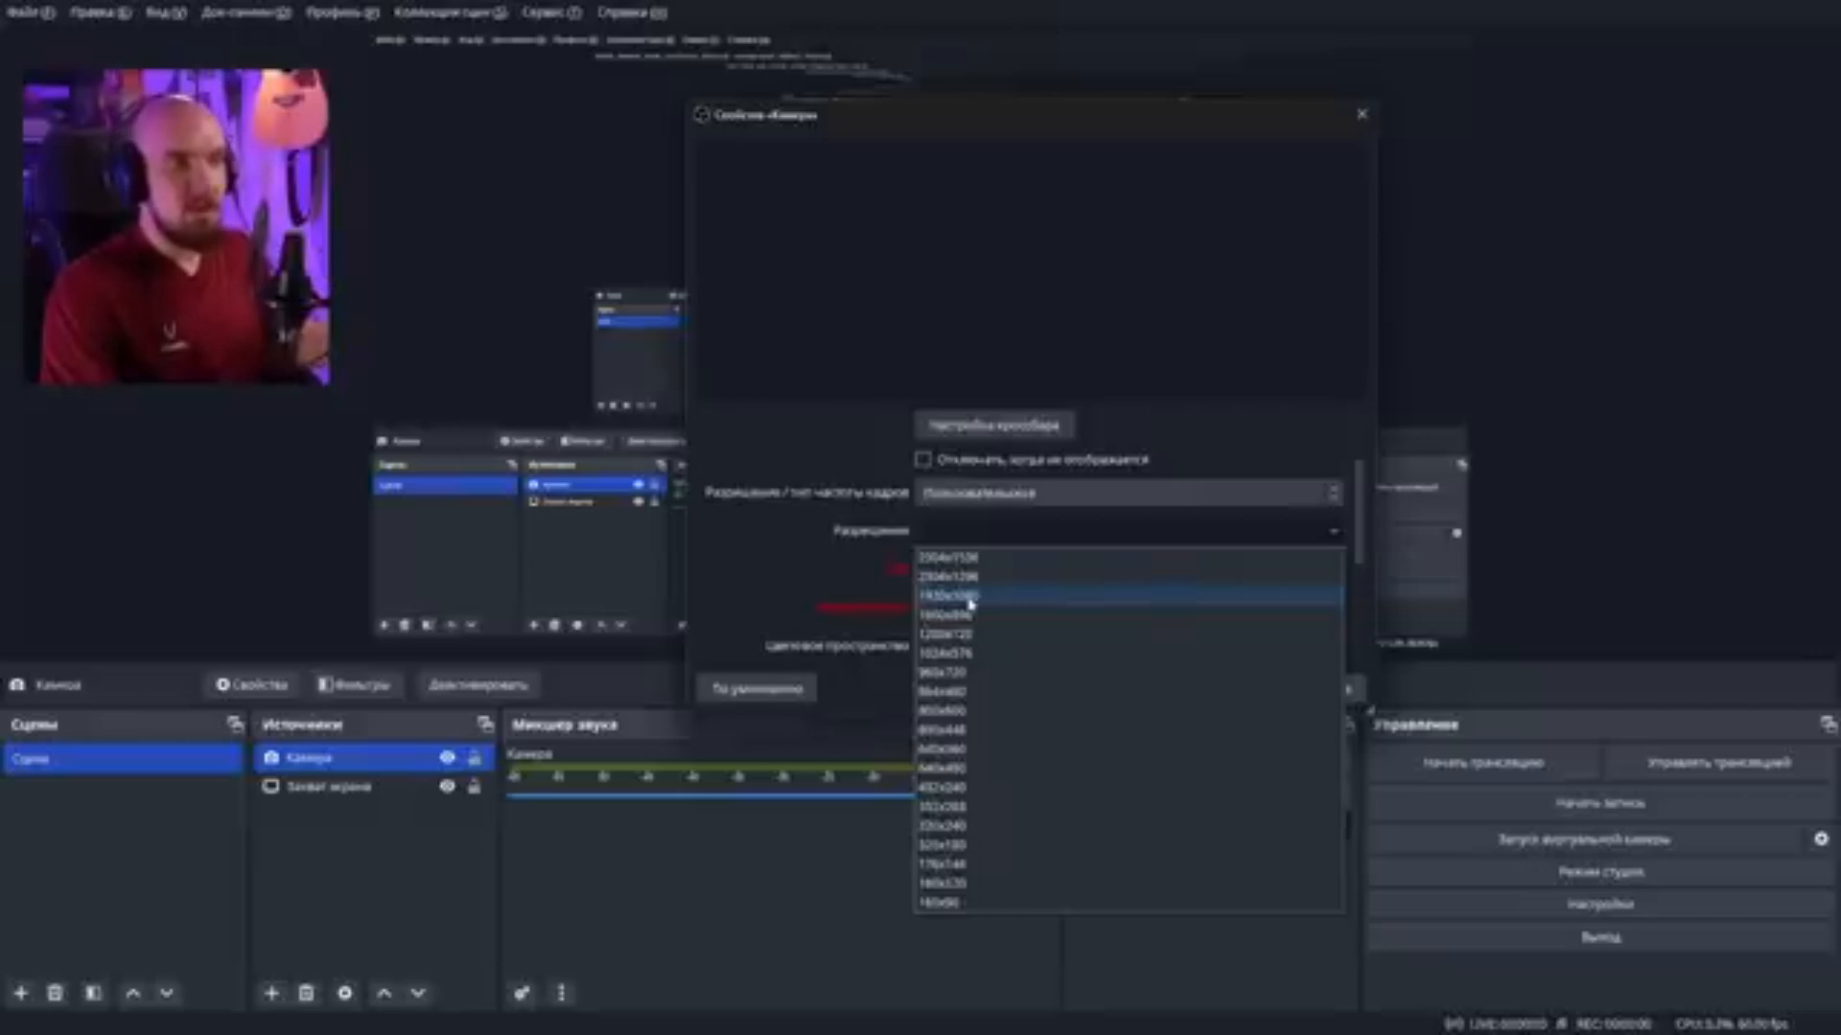
{"action": "left_click", "coordinate": [970, 597]}
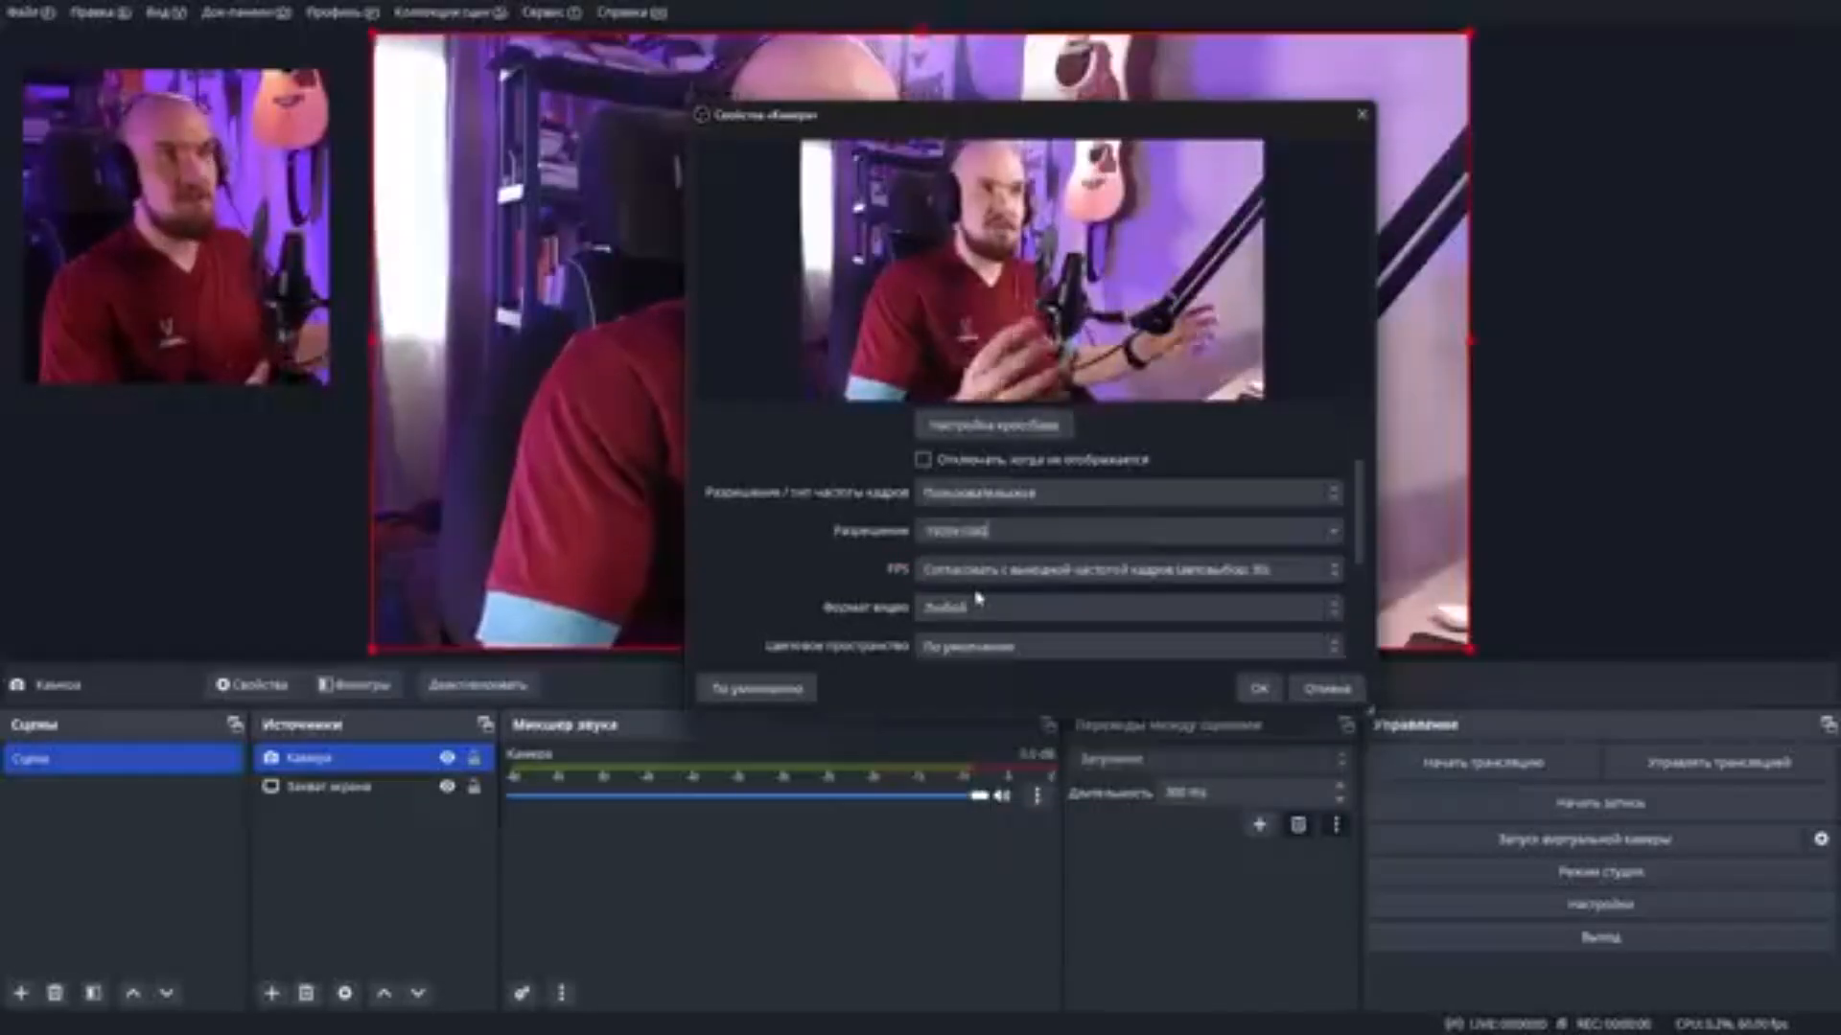
Step: Briefly revert the webcam to device default, restore custom resolution, and reposition its image
{"action": "left_click_drag", "start_coordinate": [1125, 101], "coordinate": [1180, 348]}
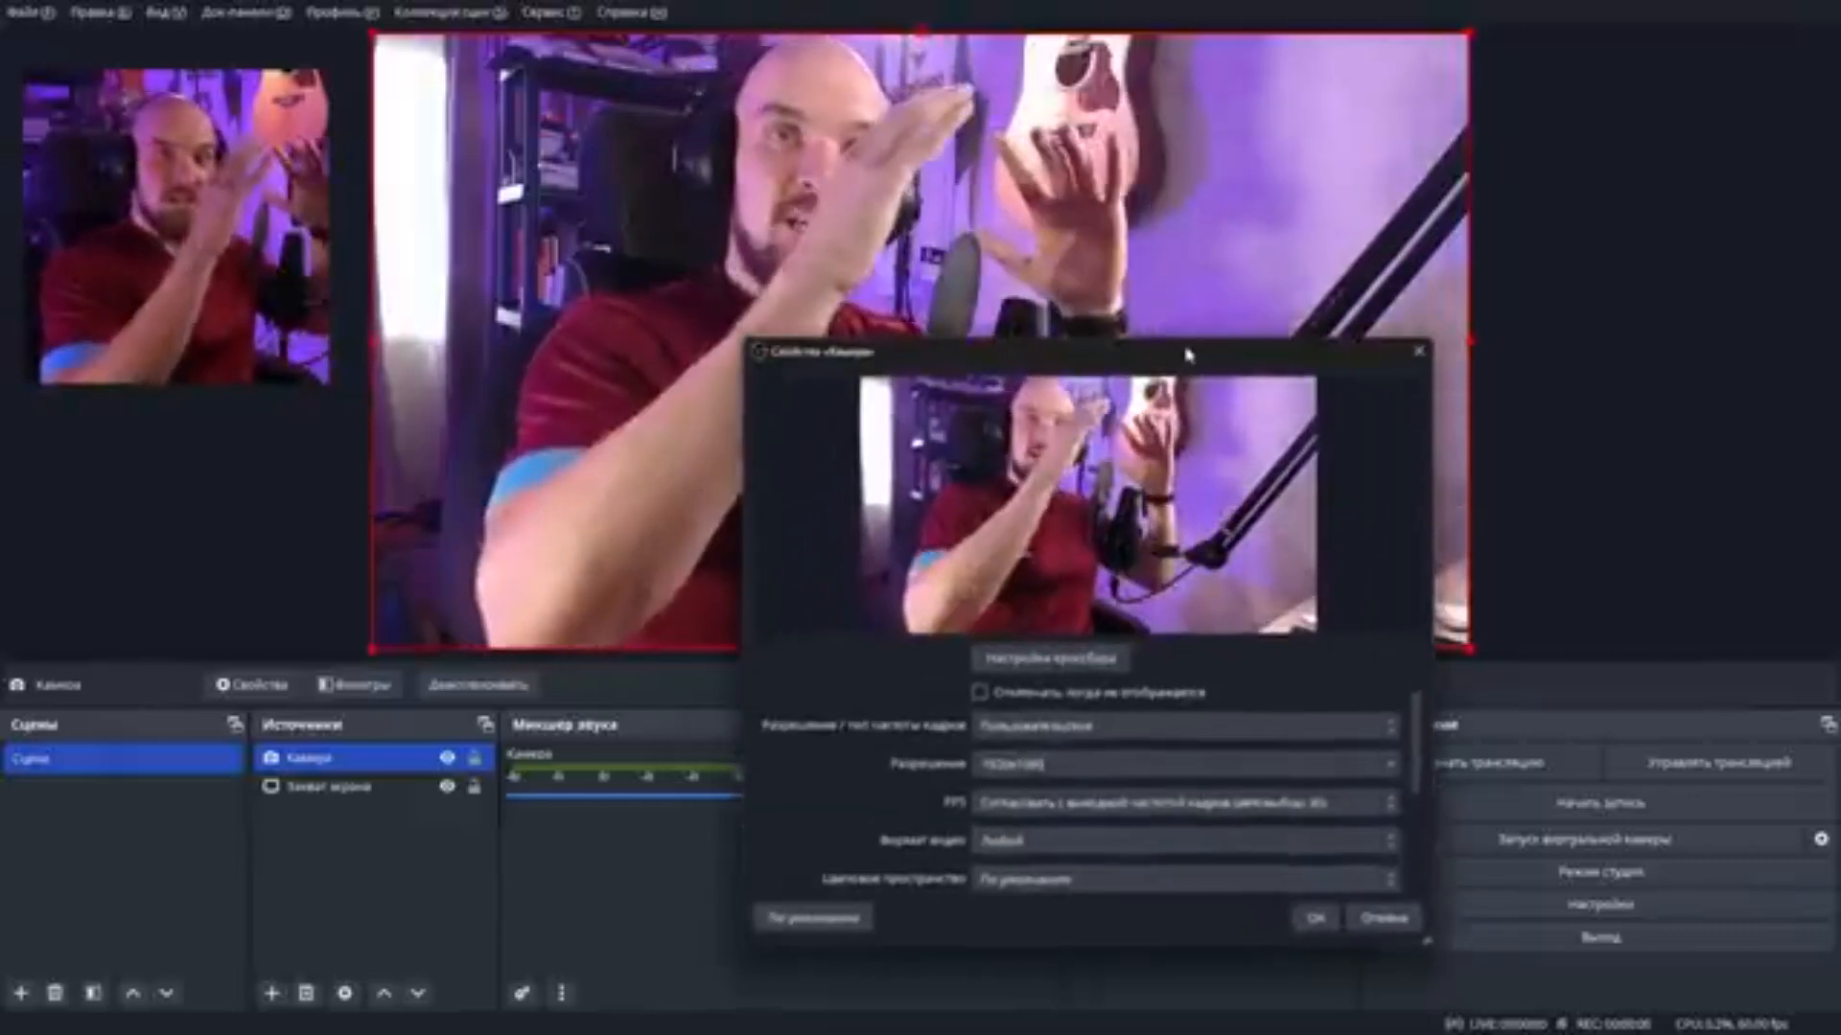
{"action": "left_click_drag", "start_coordinate": [1187, 355], "coordinate": [1331, 293]}
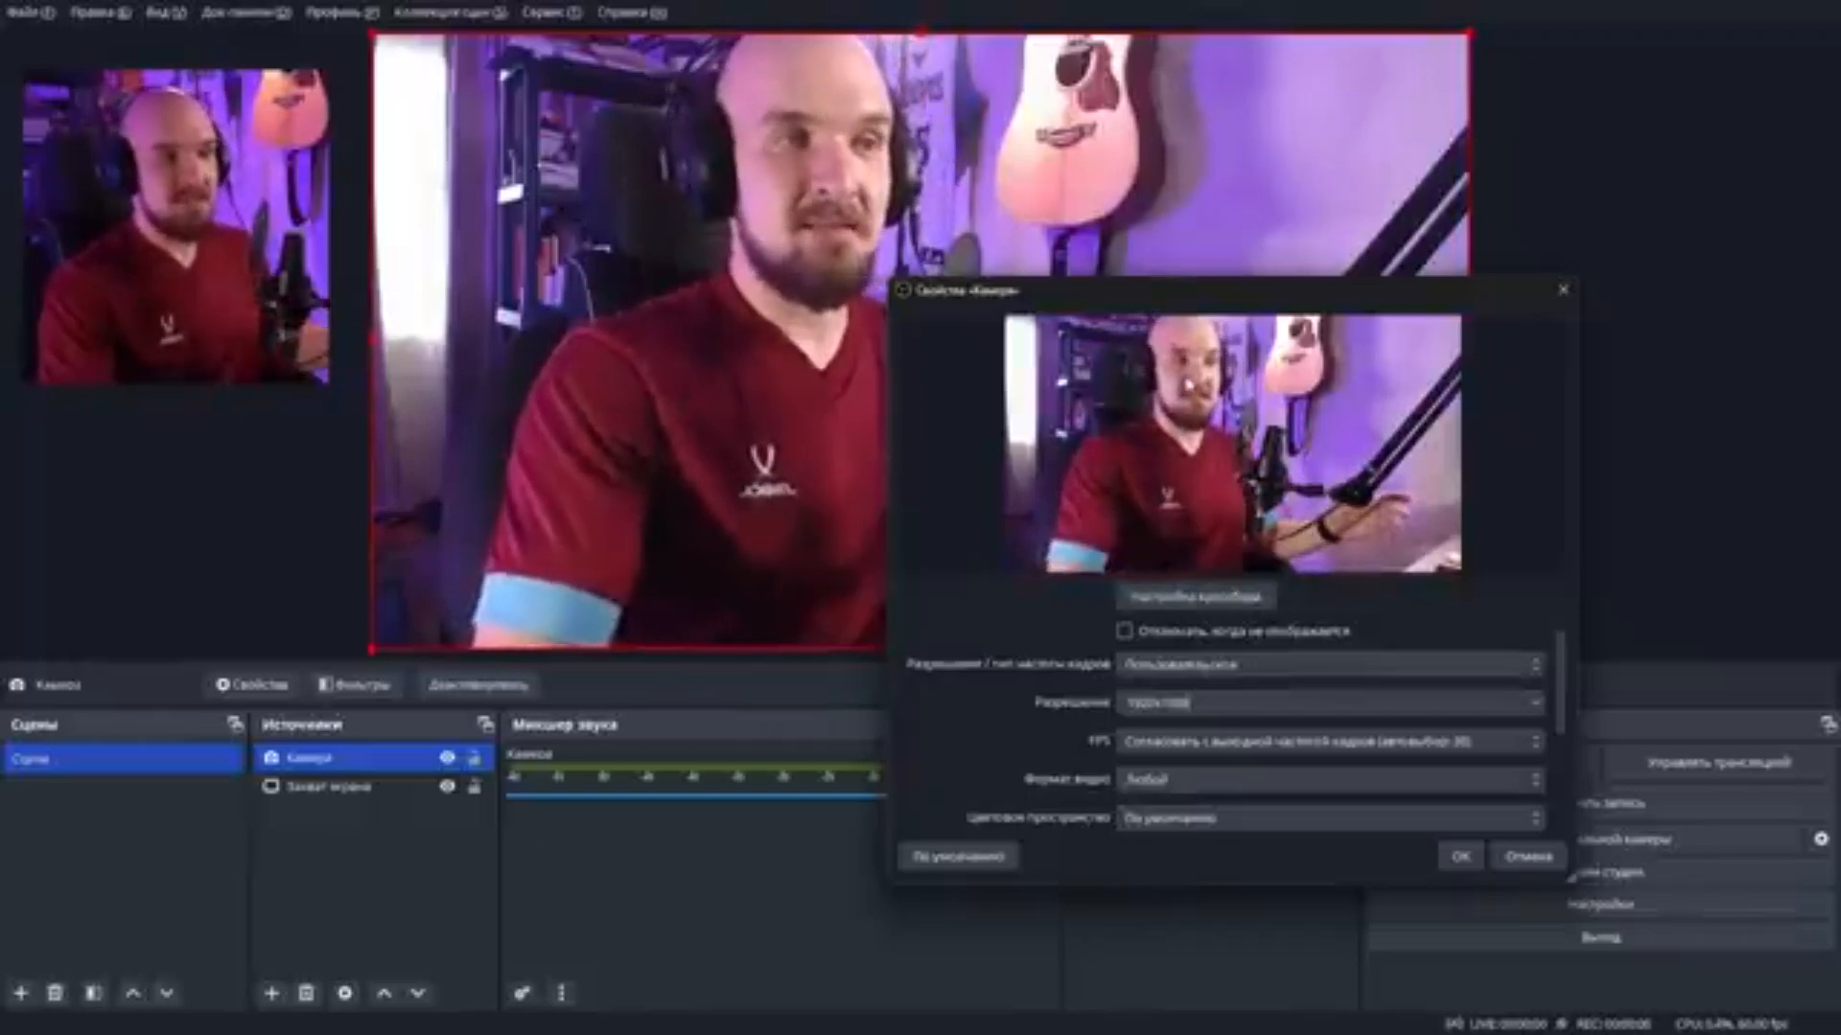
{"action": "left_click_drag", "start_coordinate": [1235, 291], "coordinate": [1105, 213]}
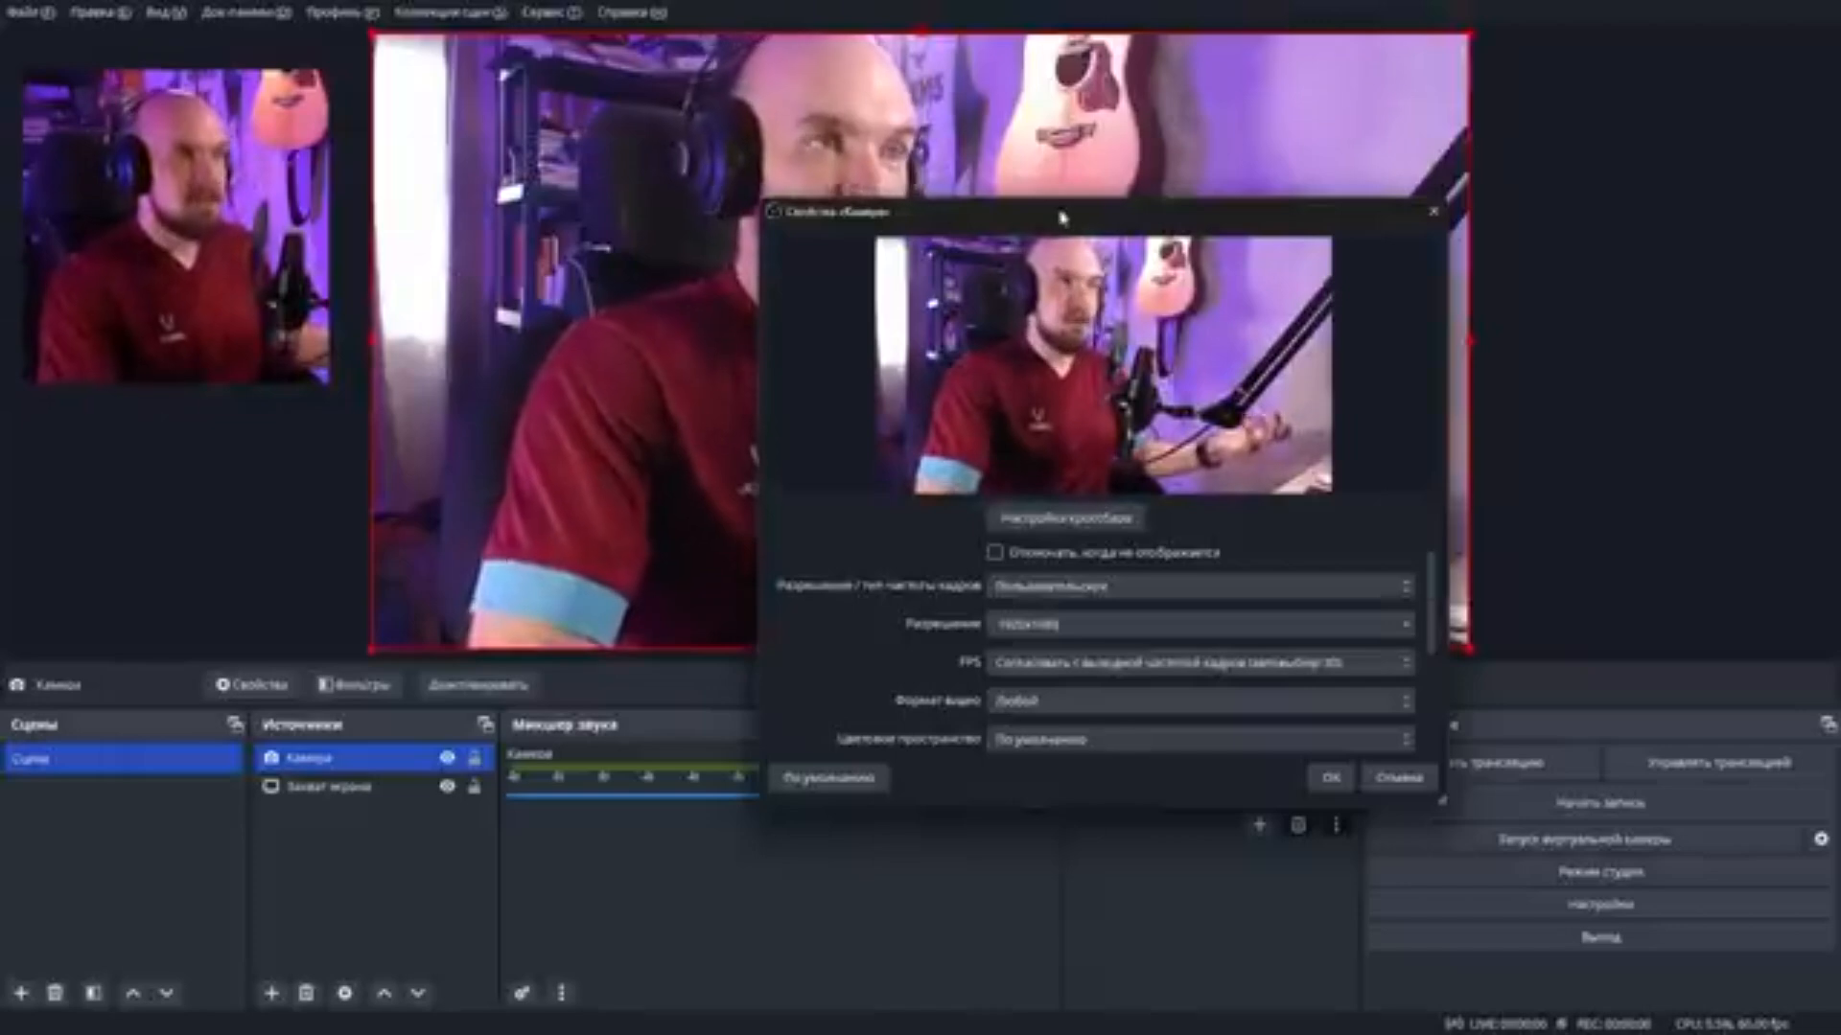
{"action": "left_click_drag", "start_coordinate": [1060, 209], "coordinate": [1311, 304]}
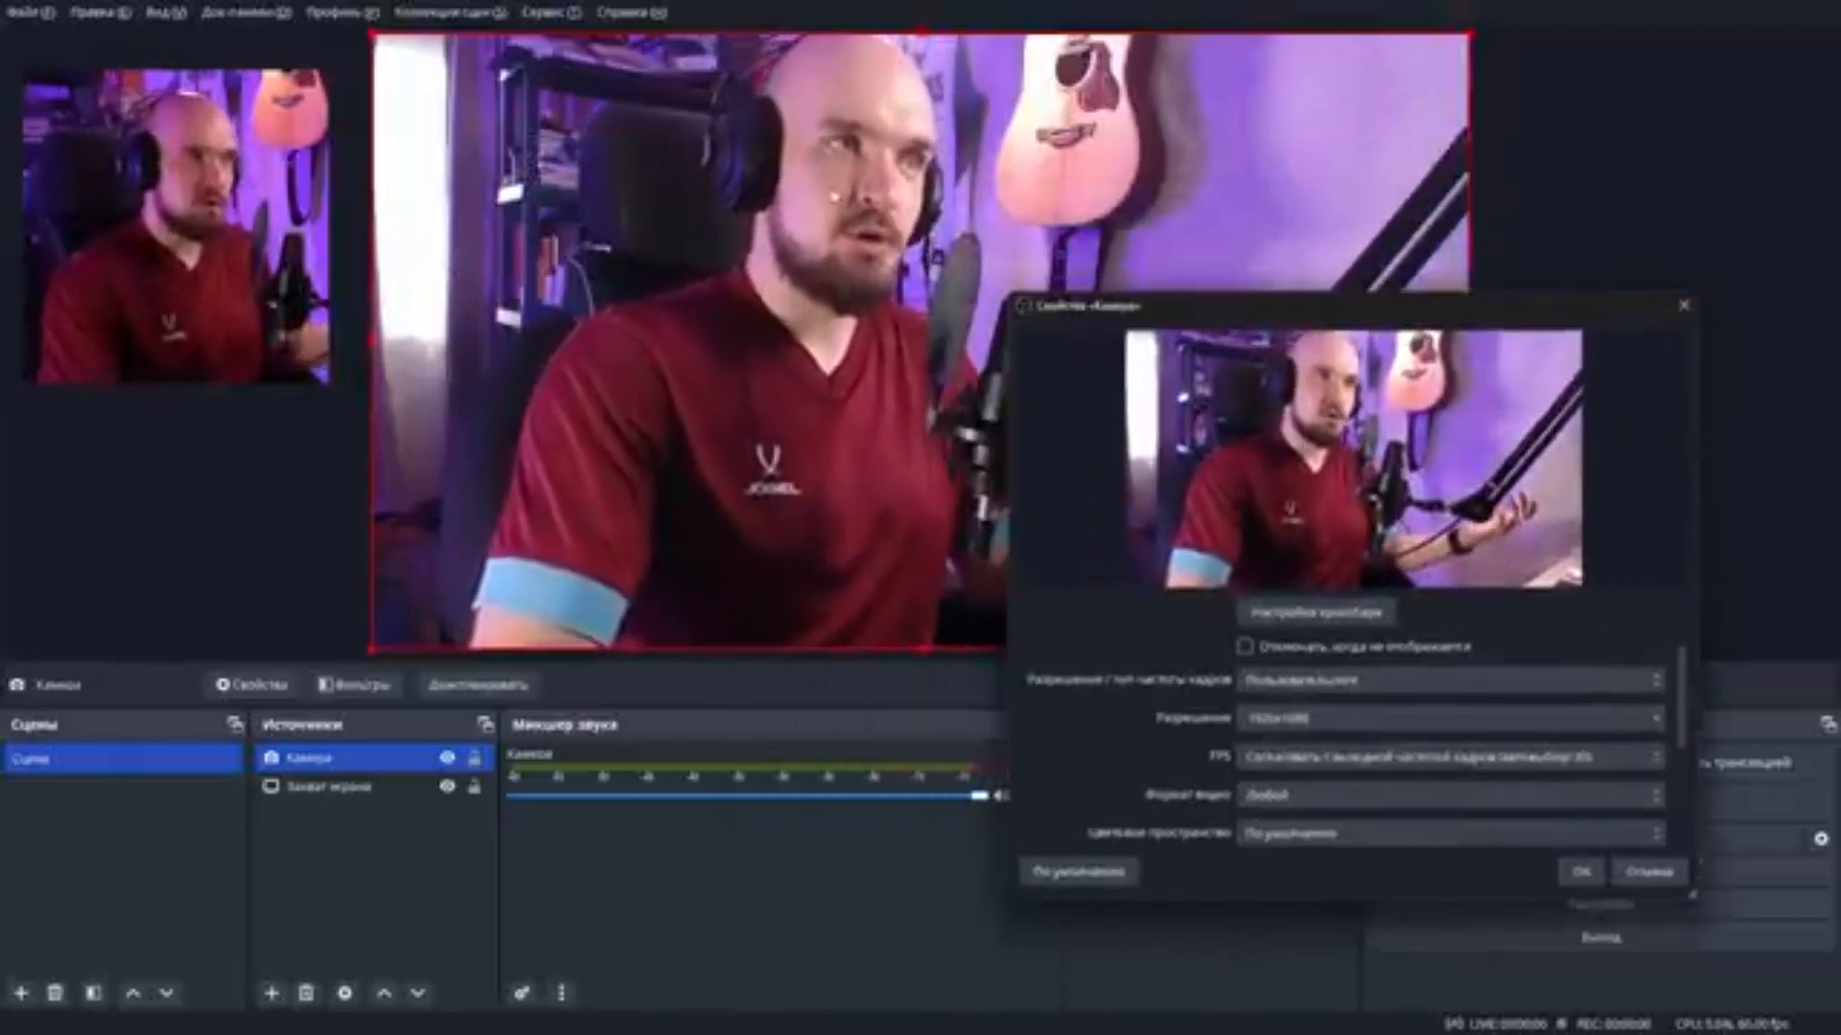
{"action": "left_click_drag", "start_coordinate": [1392, 306], "coordinate": [1325, 217]}
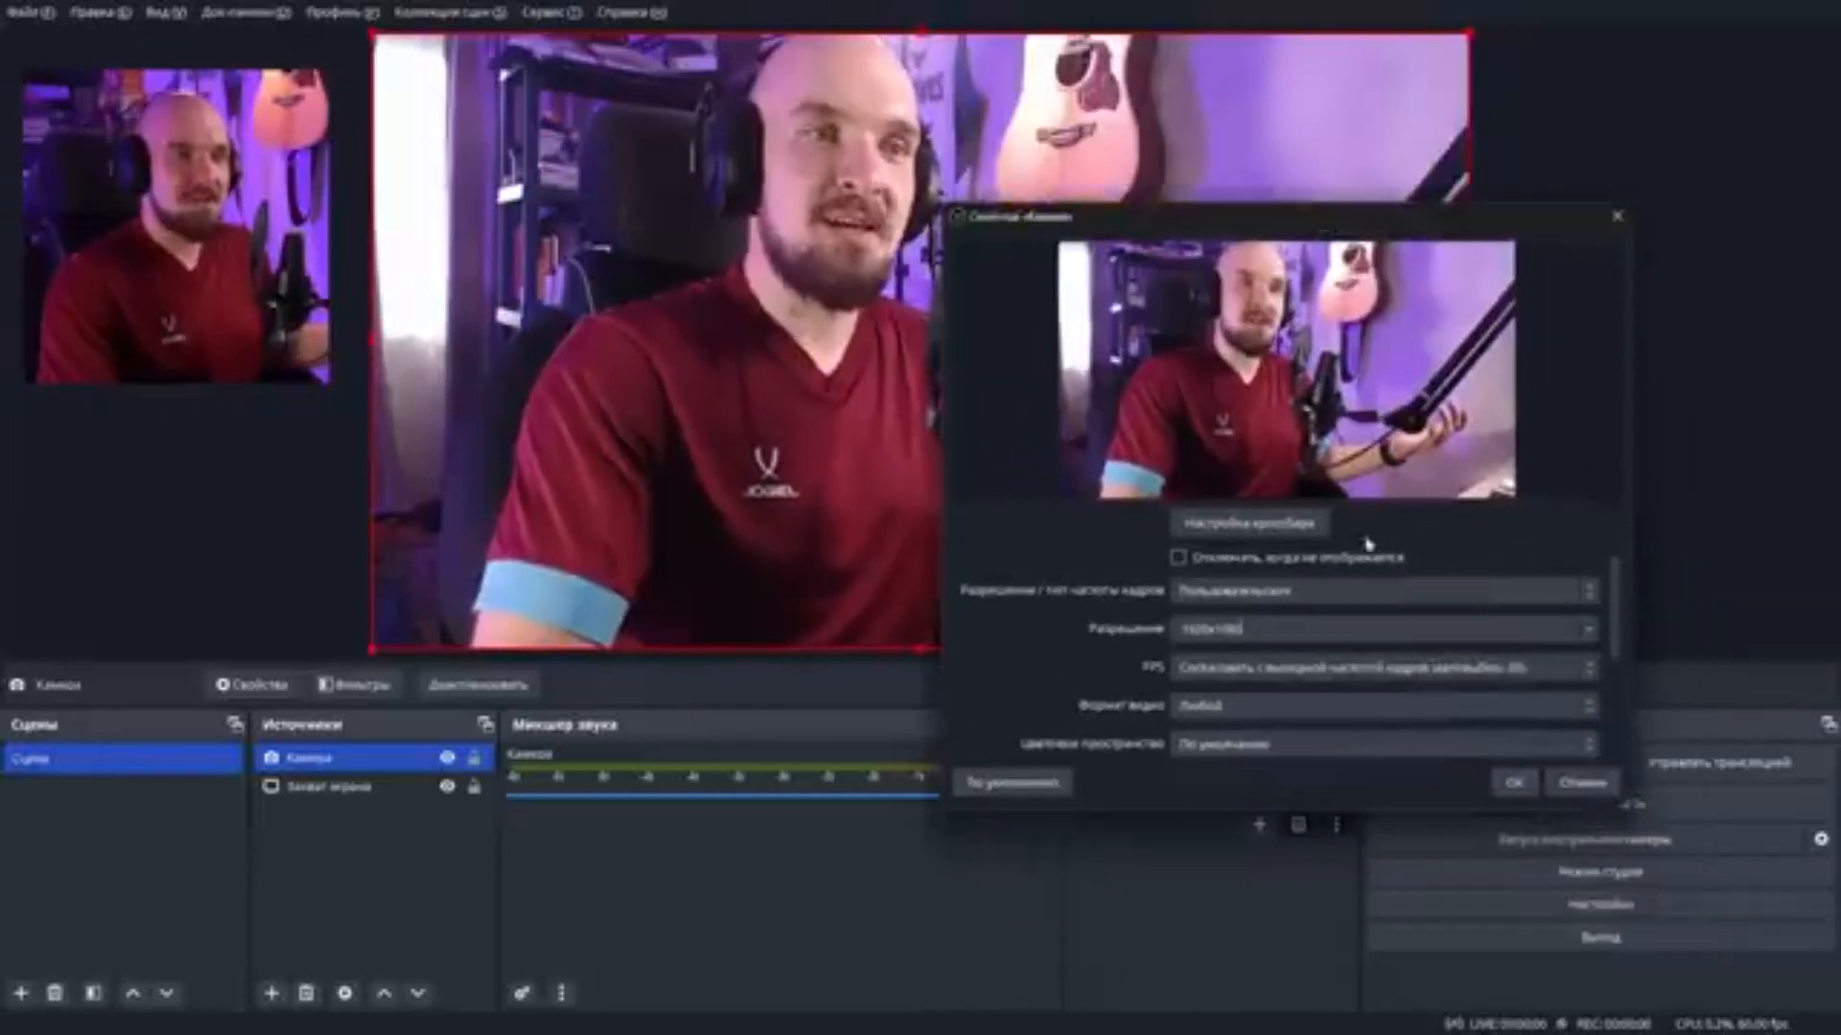
{"action": "left_click", "coordinate": [1265, 592]}
{"action": "left_click", "coordinate": [1263, 622]}
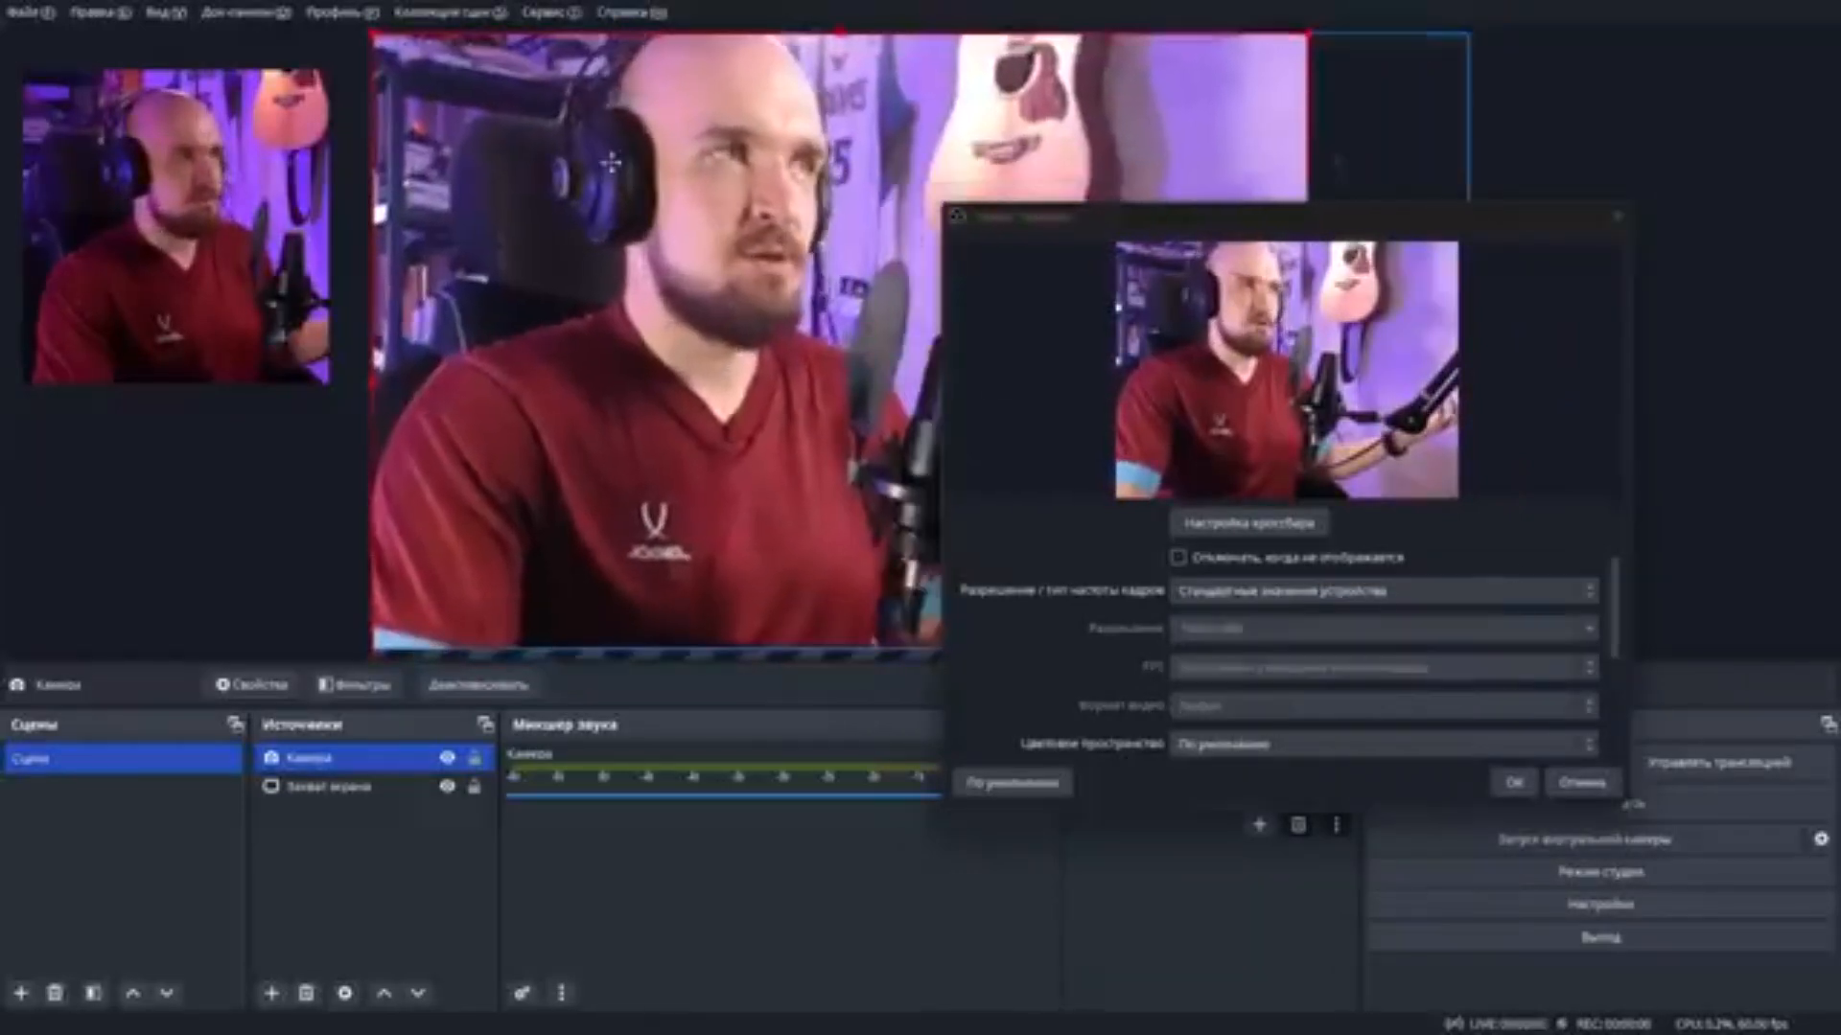
{"action": "left_click_drag", "start_coordinate": [714, 300], "coordinate": [695, 312]}
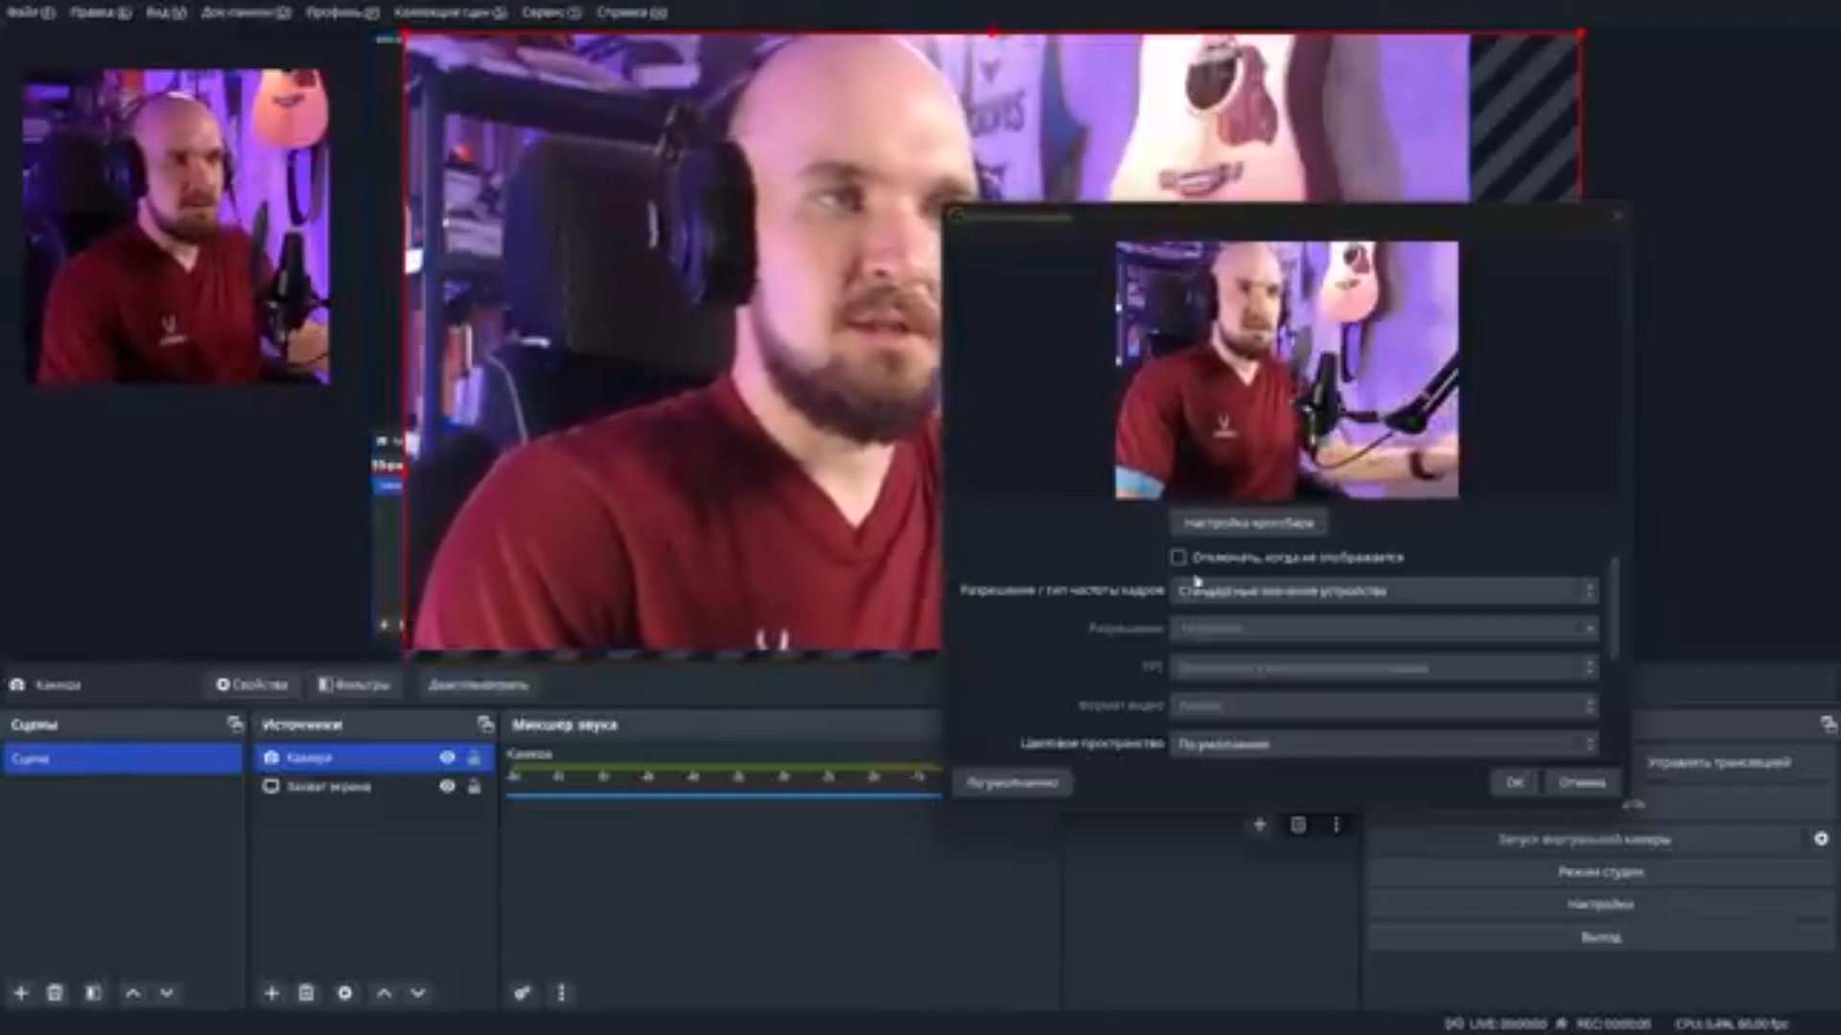
{"action": "left_click", "coordinate": [1242, 592]}
{"action": "left_click", "coordinate": [1247, 636]}
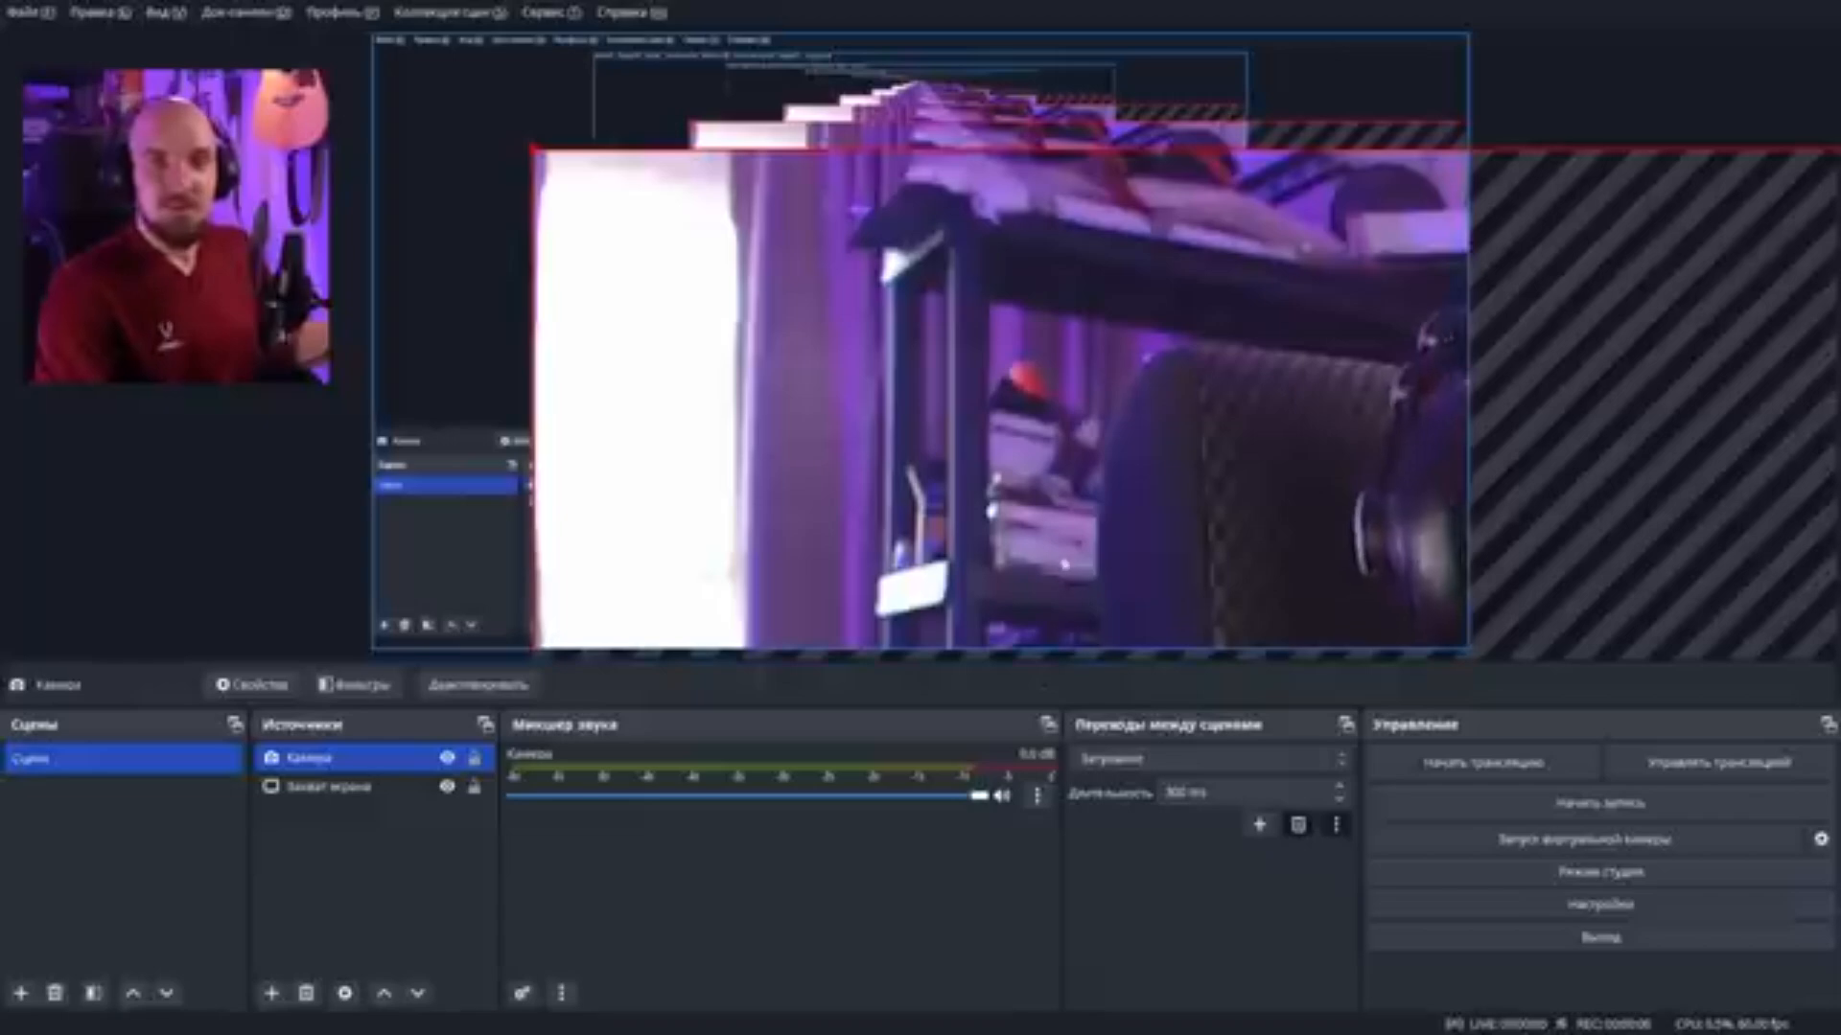
{"action": "mouse_move", "coordinate": [602, 718]}
{"action": "left_mouse_down"}
{"action": "mouse_move", "coordinate": [556, 668]}
{"action": "mouse_move", "coordinate": [585, 691]}
{"action": "left_mouse_up"}
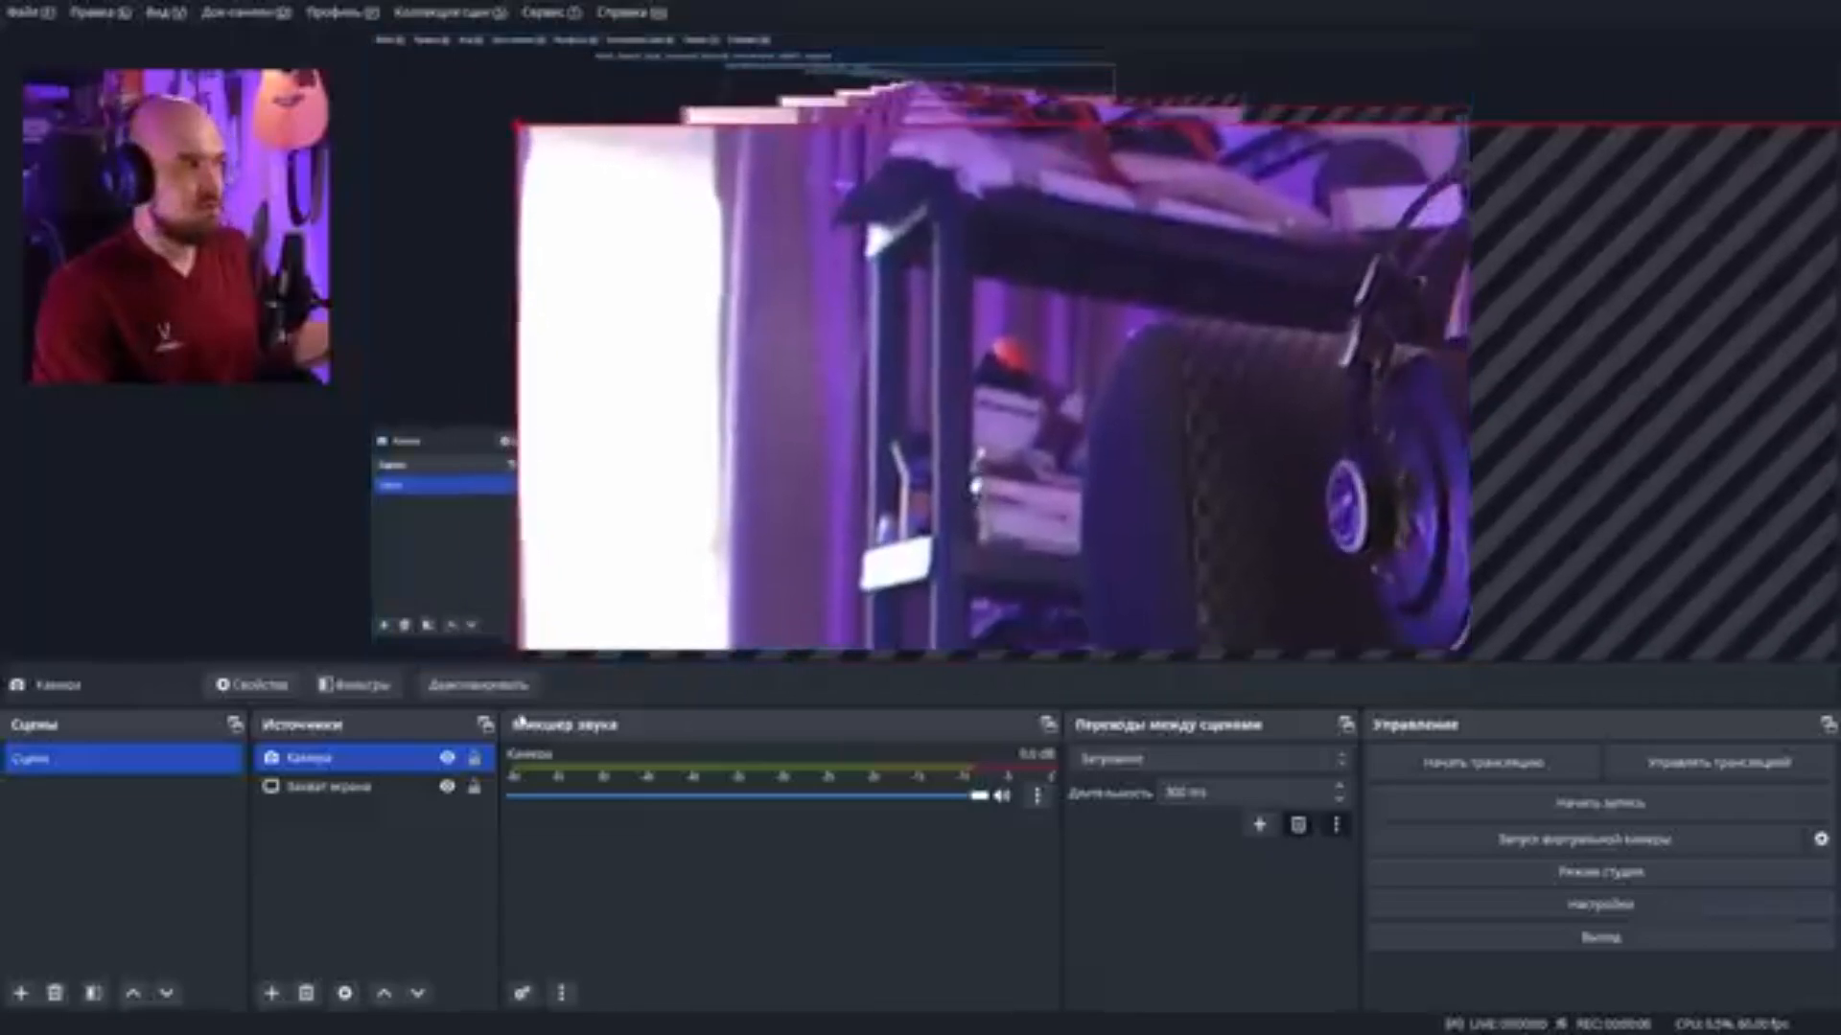
Step: Reset the Камера source's transform so the webcam fits the canvas
{"action": "right_click", "coordinate": [348, 757]}
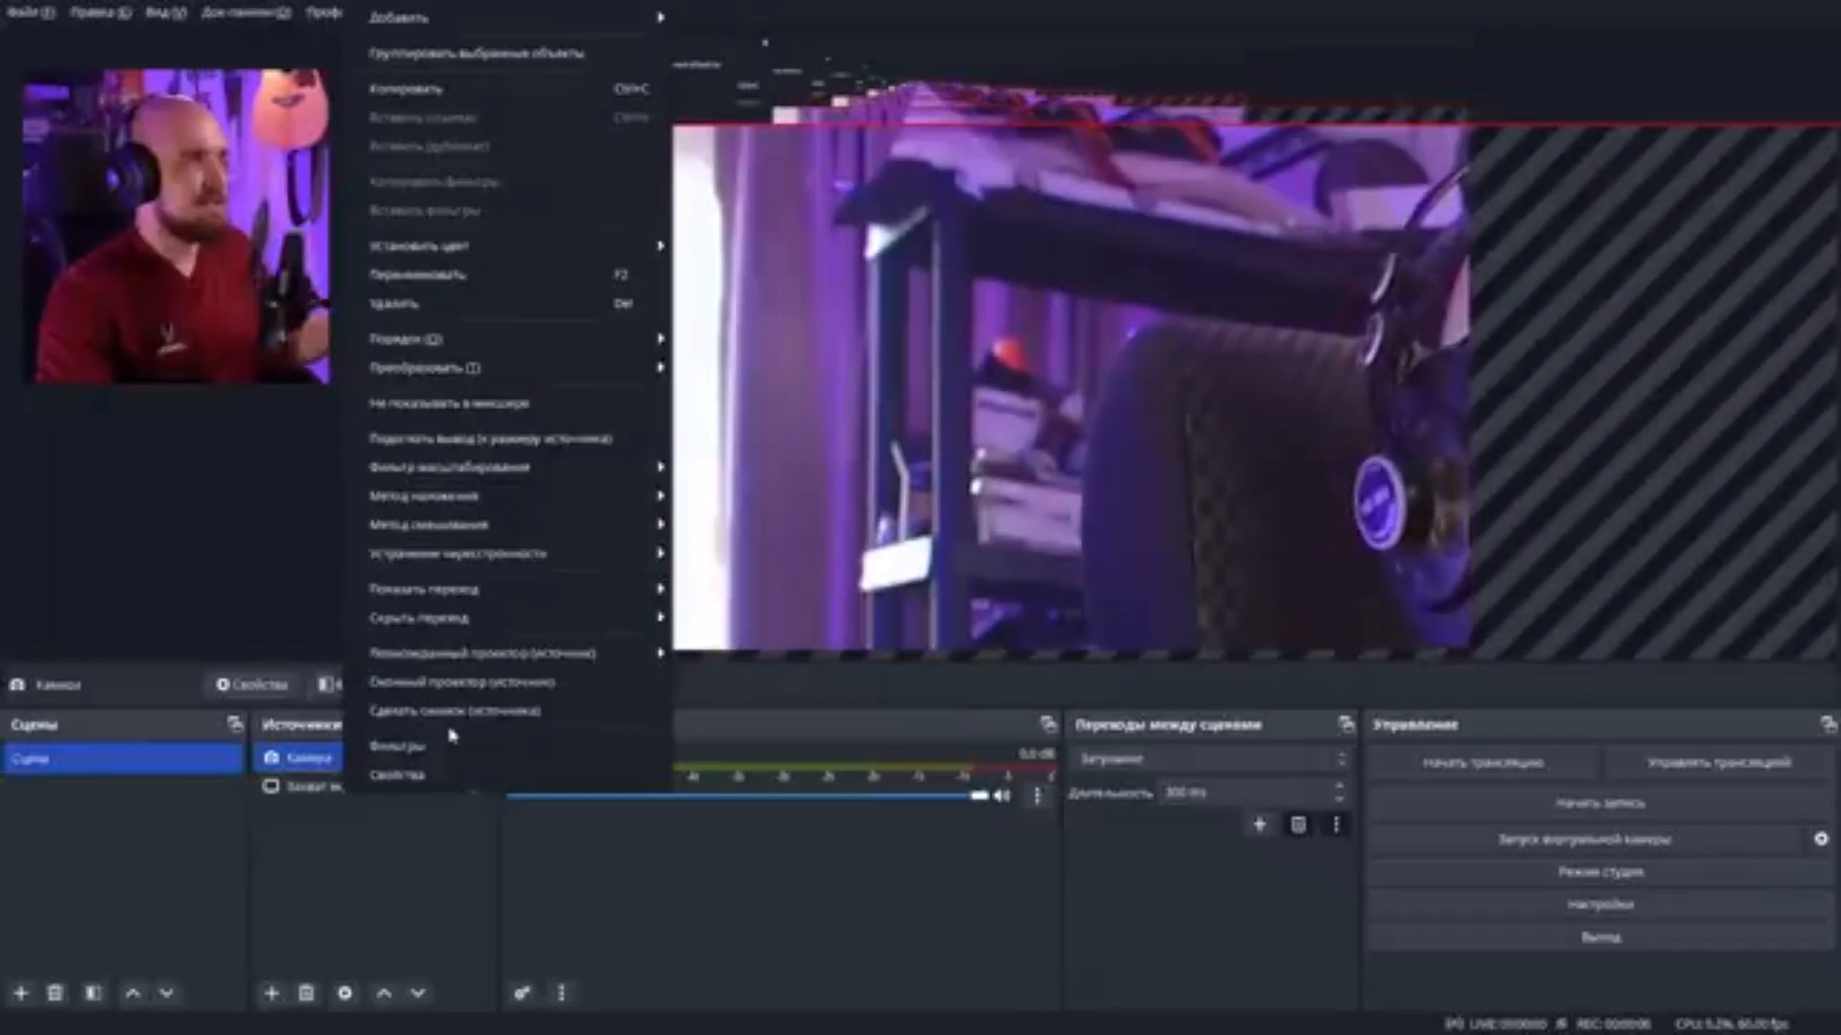
{"action": "right_click", "coordinate": [295, 758]}
{"action": "mouse_move", "coordinate": [575, 377]}
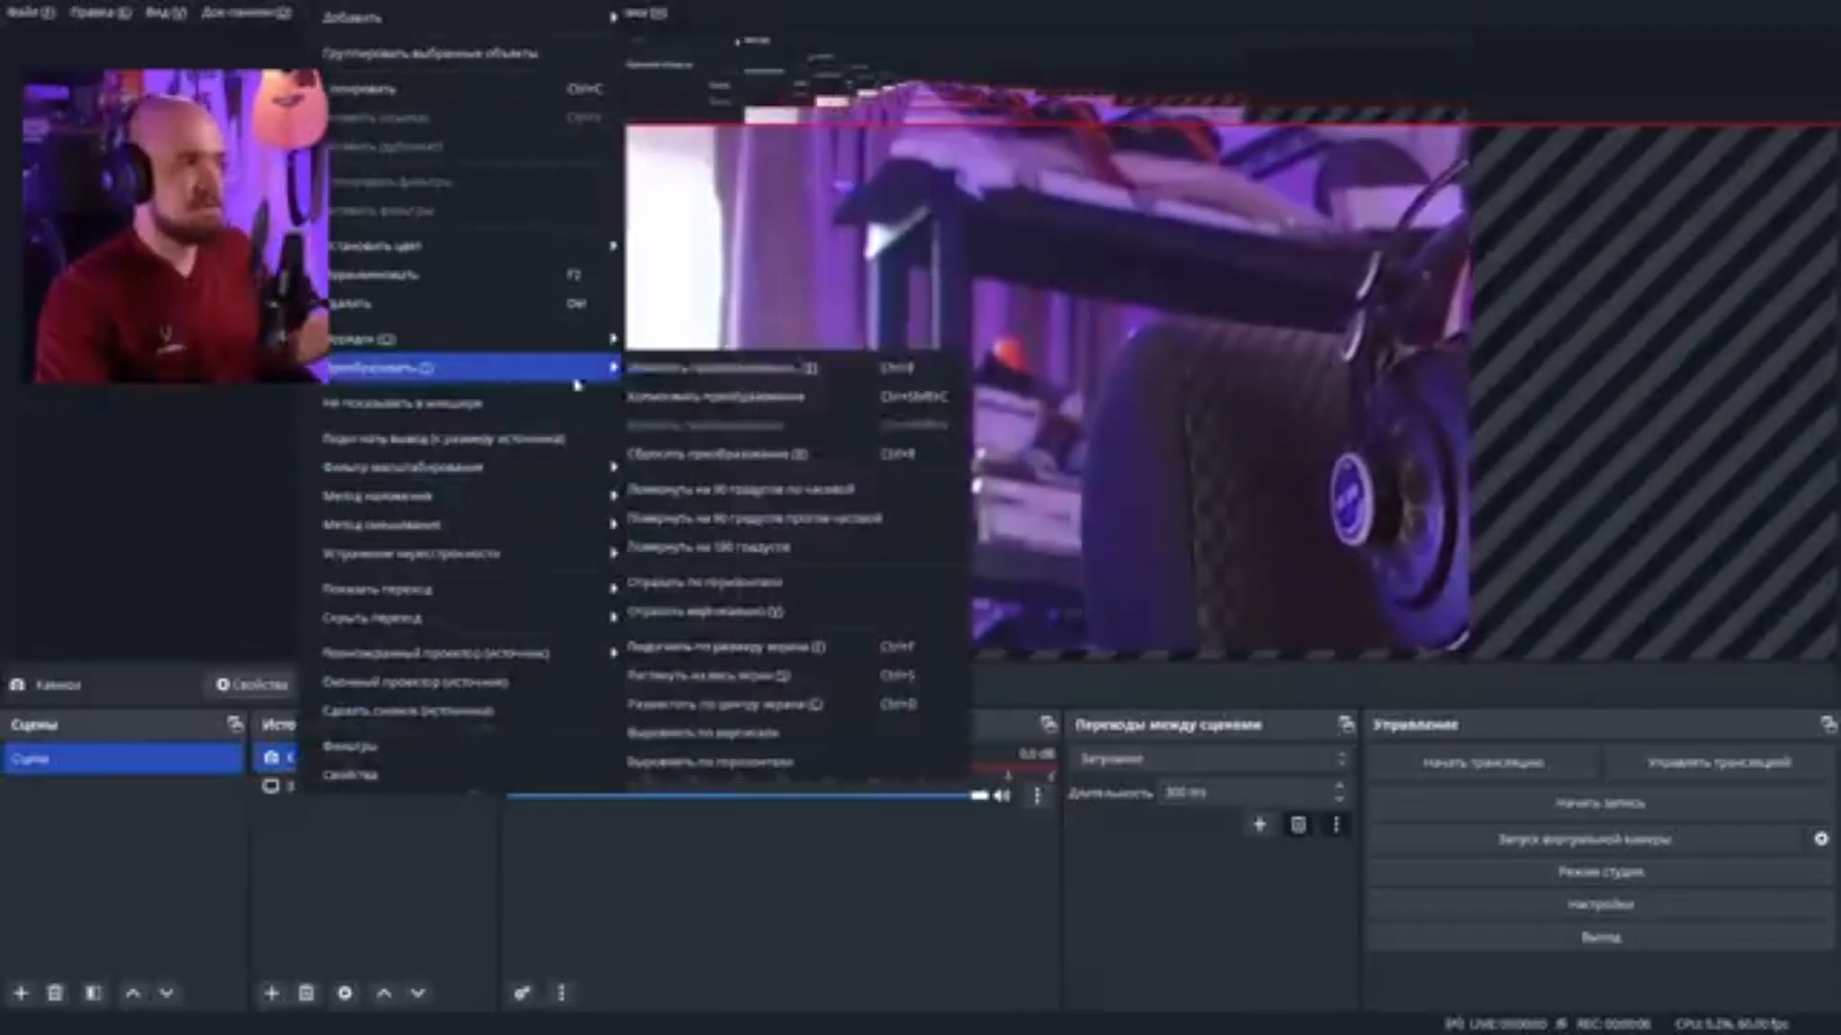
{"action": "left_click", "coordinate": [714, 454]}
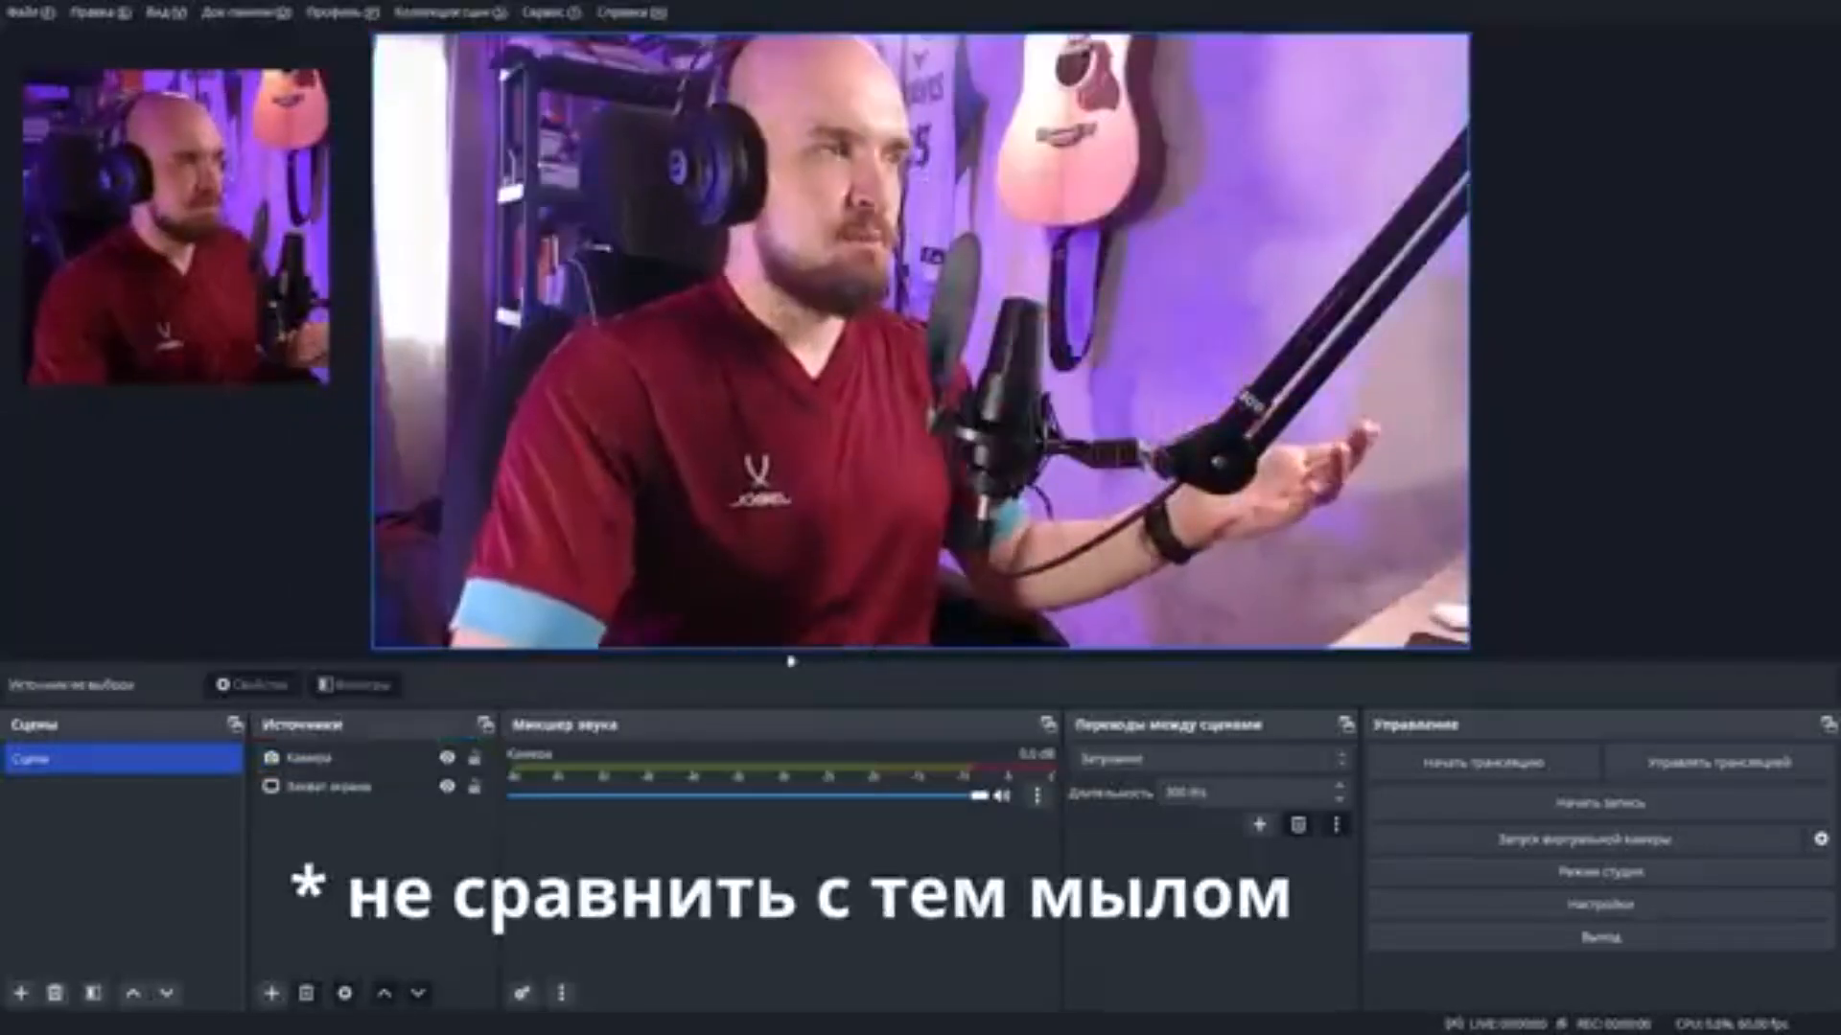
{"action": "double_click", "coordinate": [308, 758]}
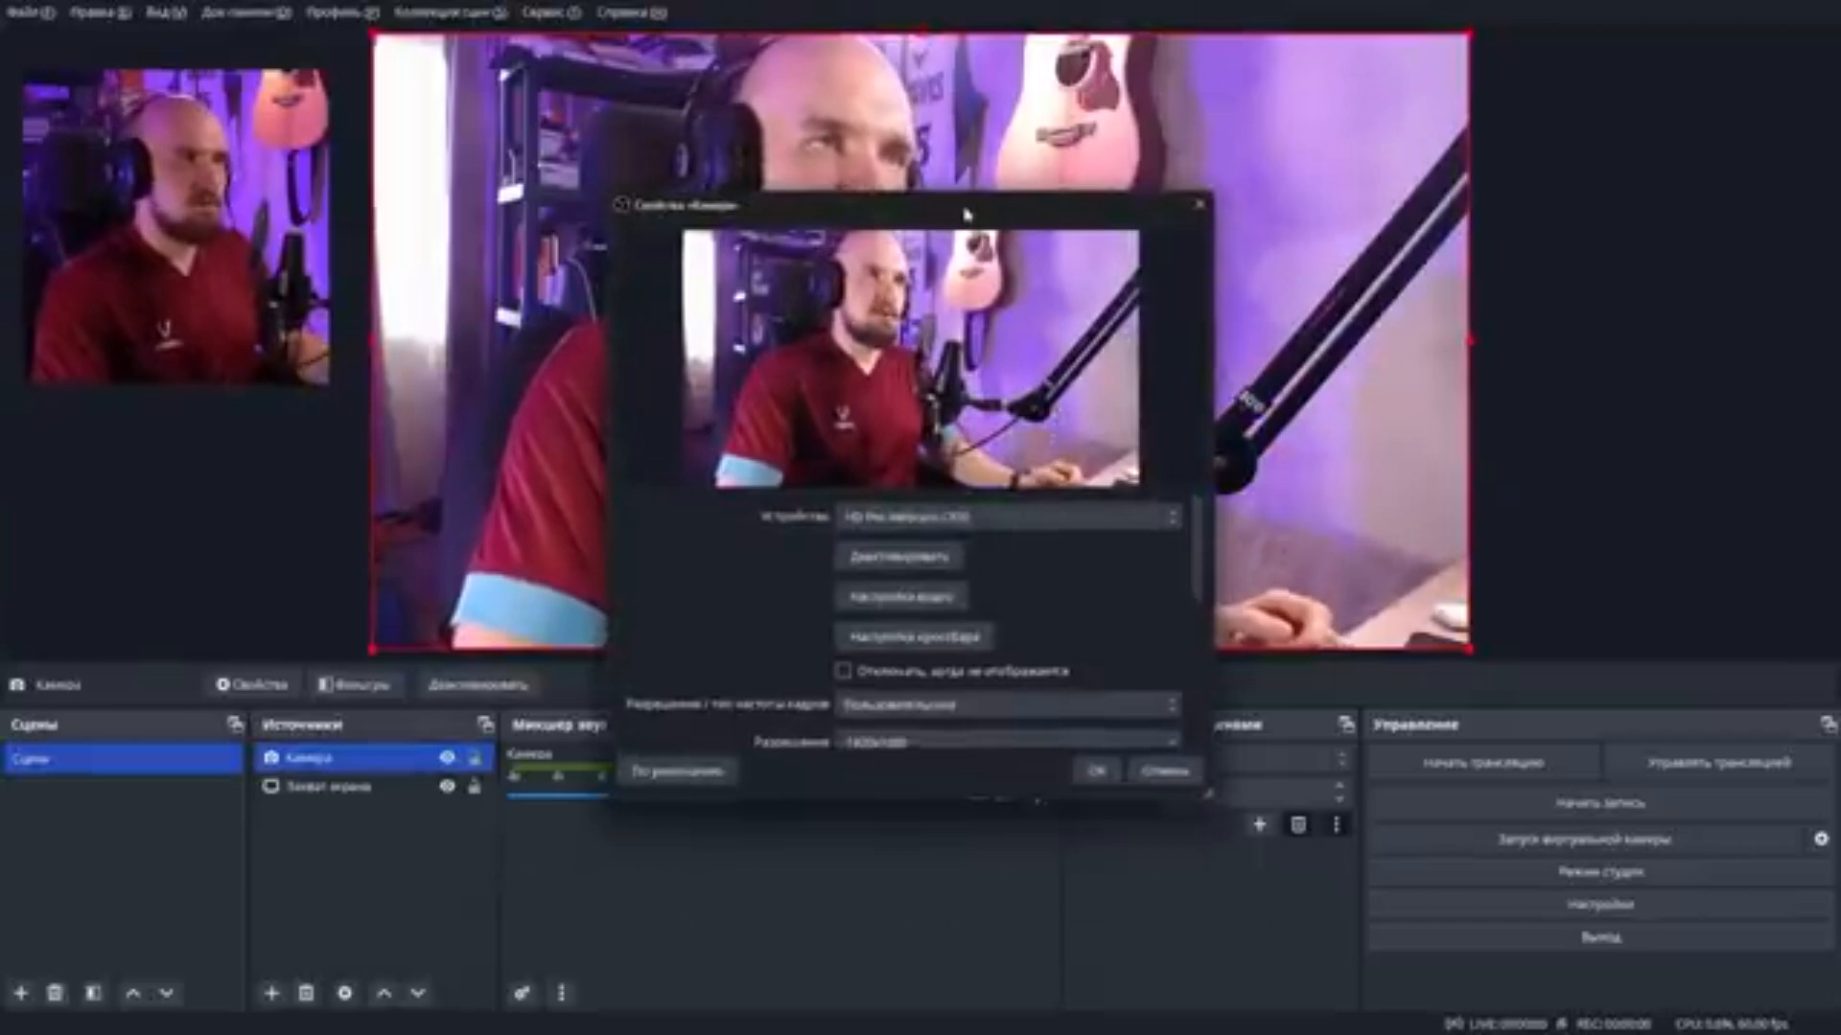
Step: Move aside and close the Камера properties window without changes
{"action": "left_click_drag", "start_coordinate": [964, 213], "coordinate": [1358, 131]}
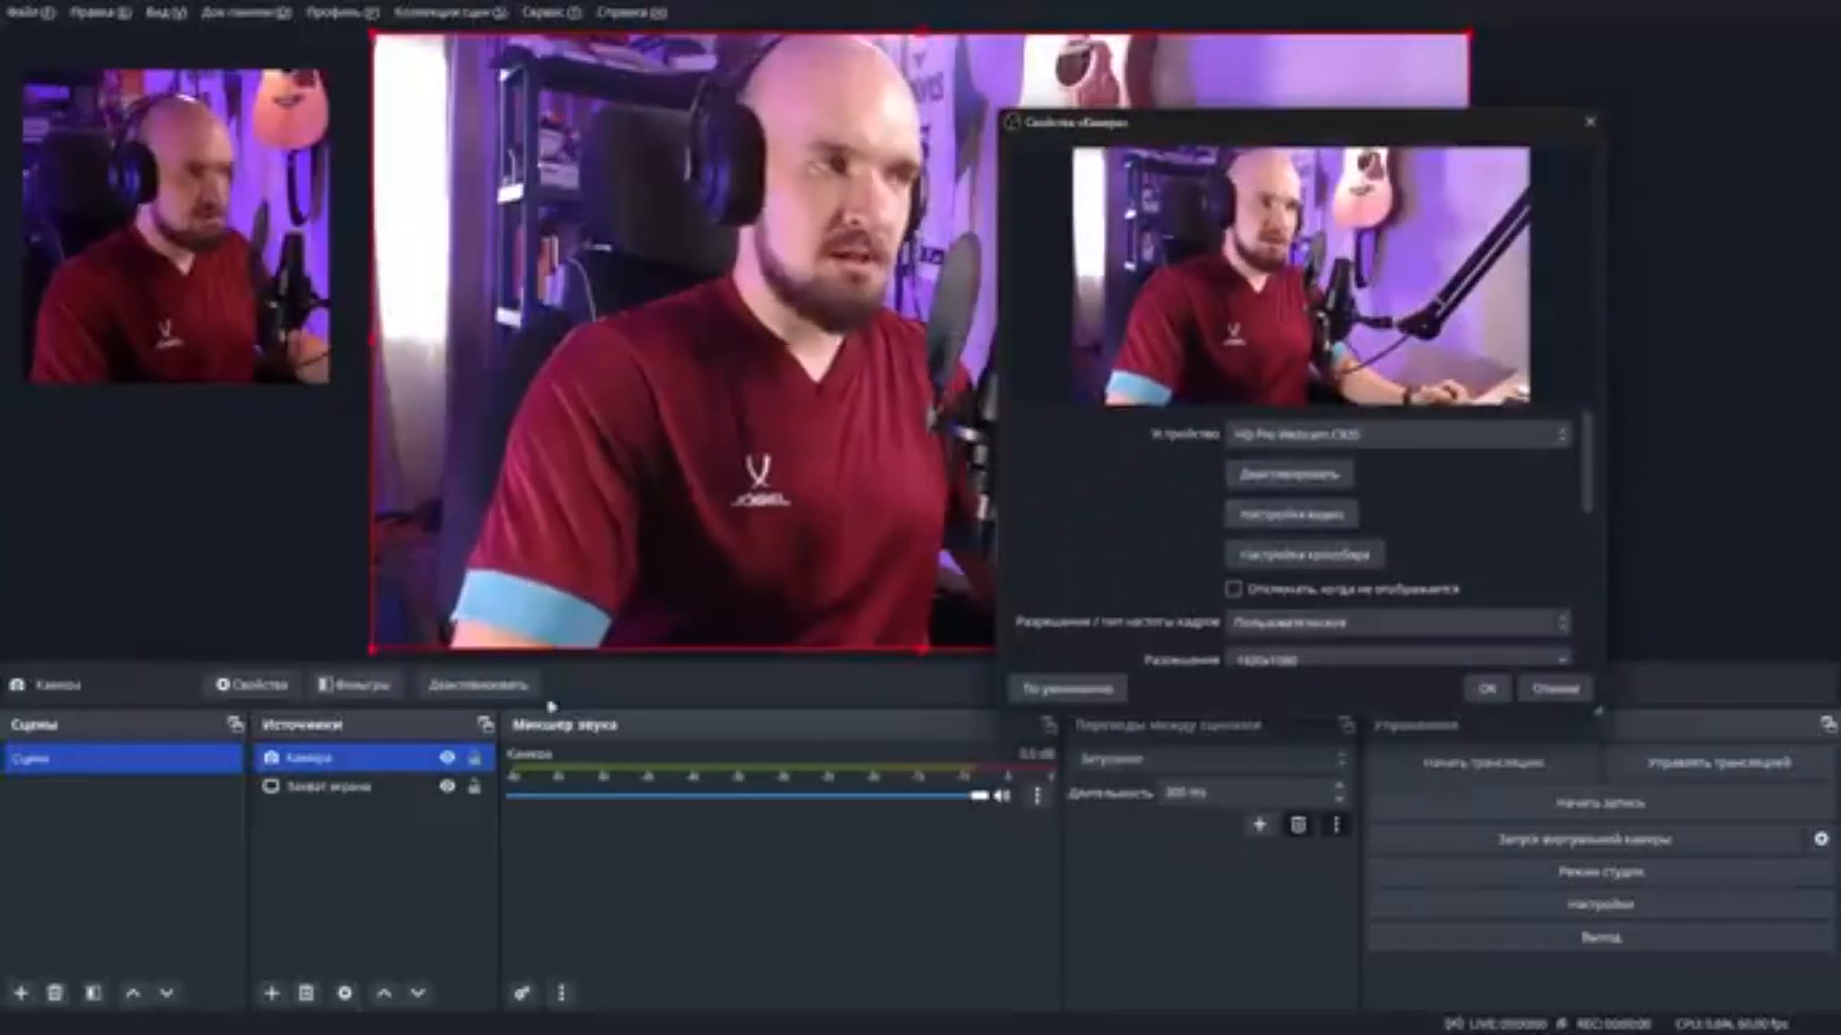
{"action": "left_click", "coordinate": [1583, 690]}
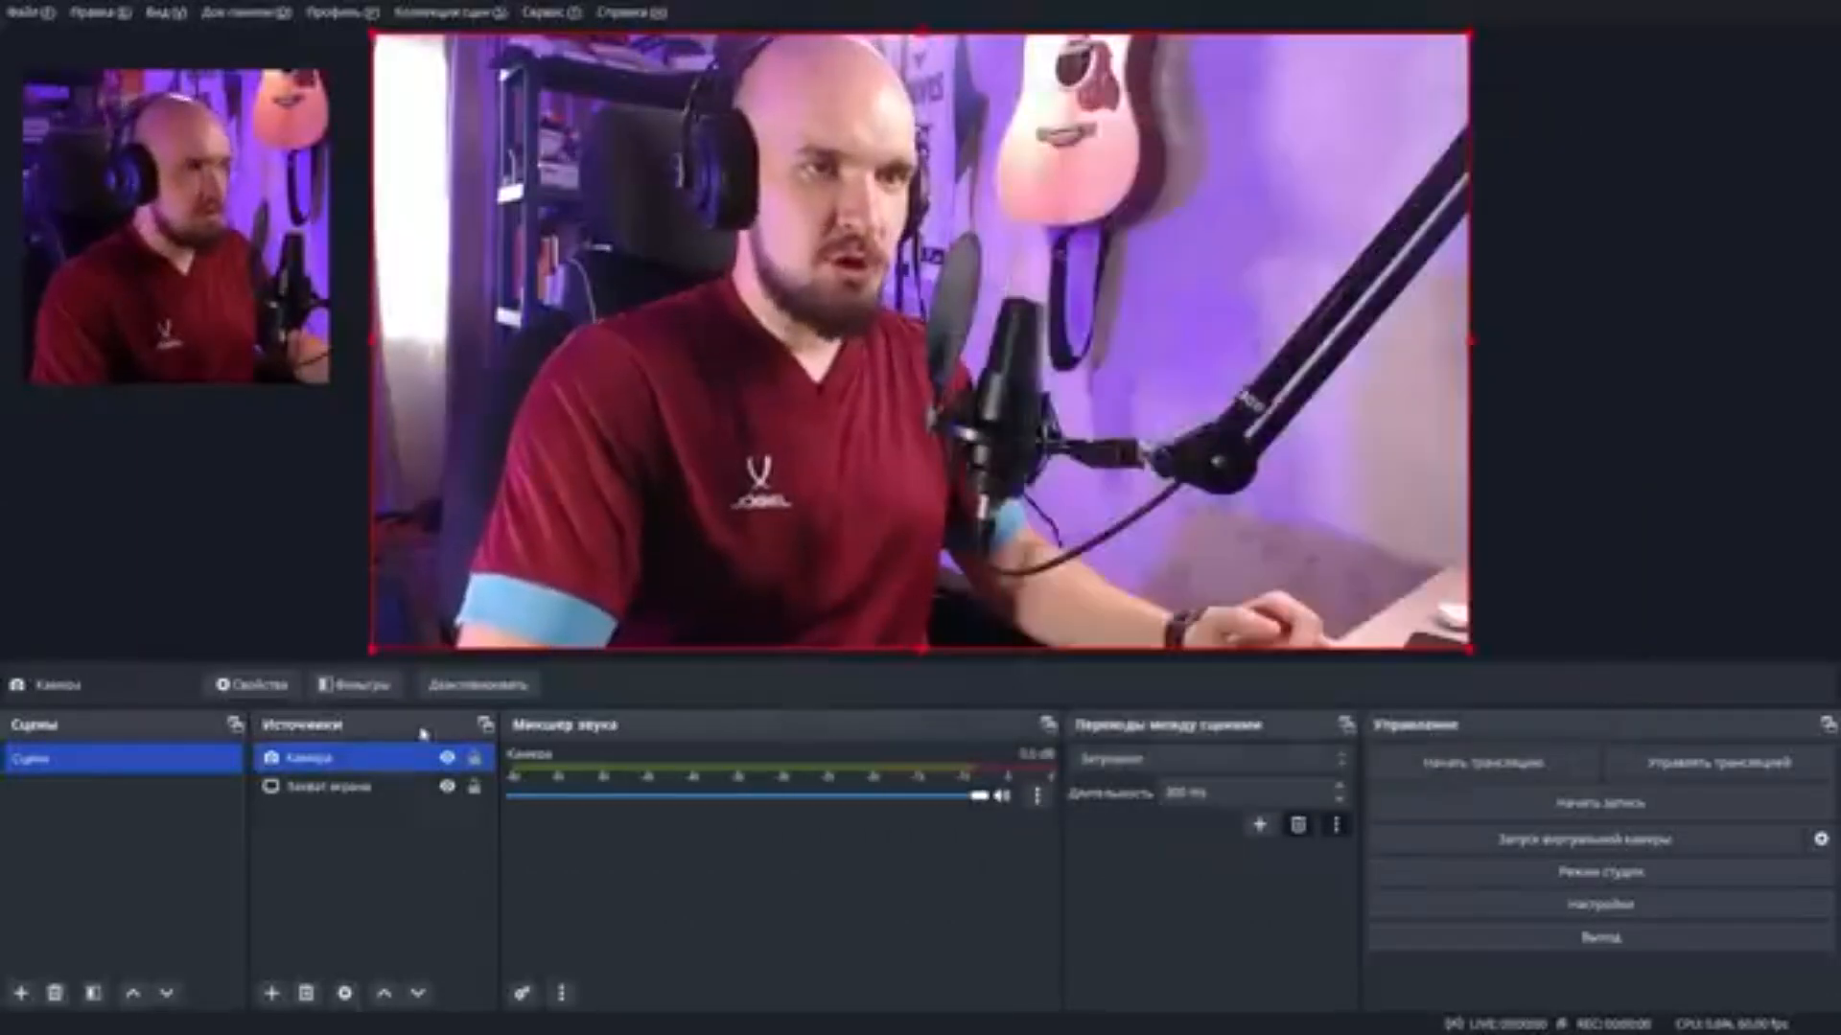
{"action": "double_click", "coordinate": [331, 760]}
{"action": "left_click", "coordinate": [1199, 205]}
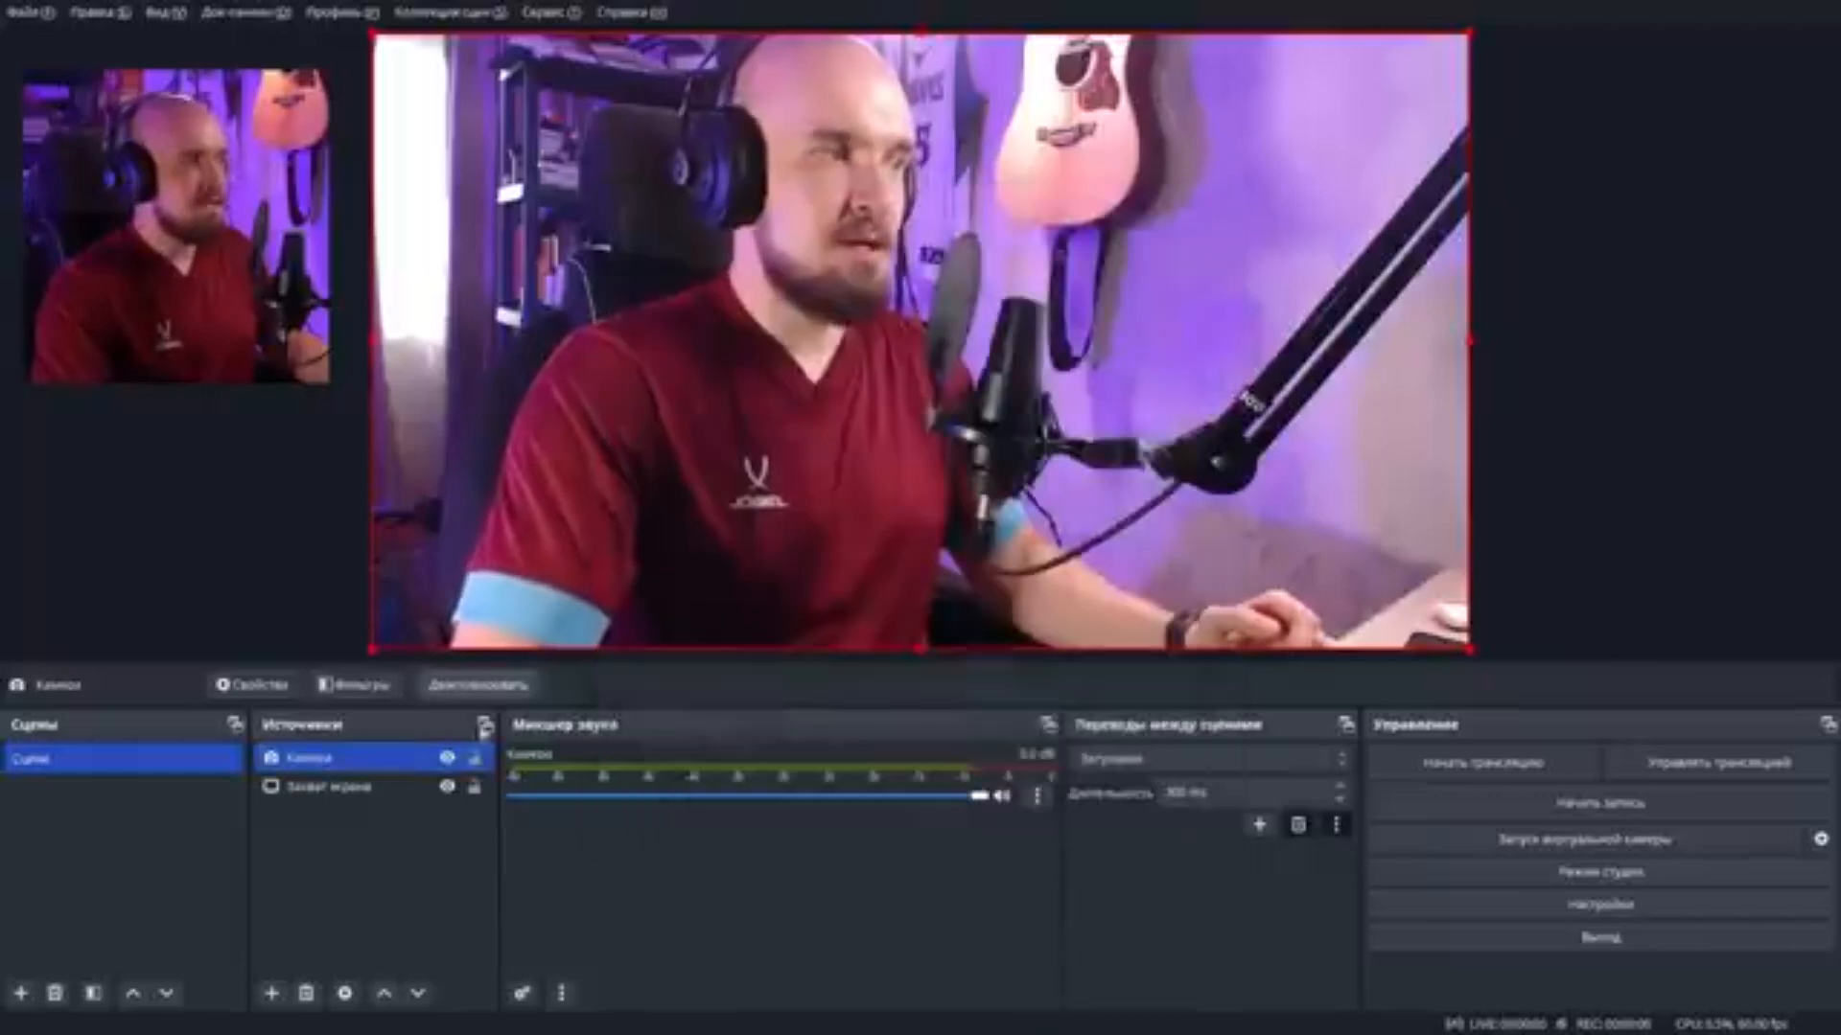
Step: Check the Захват экрана monitor selection, keeping the same monitor
{"action": "double_click", "coordinate": [355, 788]}
{"action": "left_click", "coordinate": [987, 555]}
{"action": "left_click", "coordinate": [891, 580]}
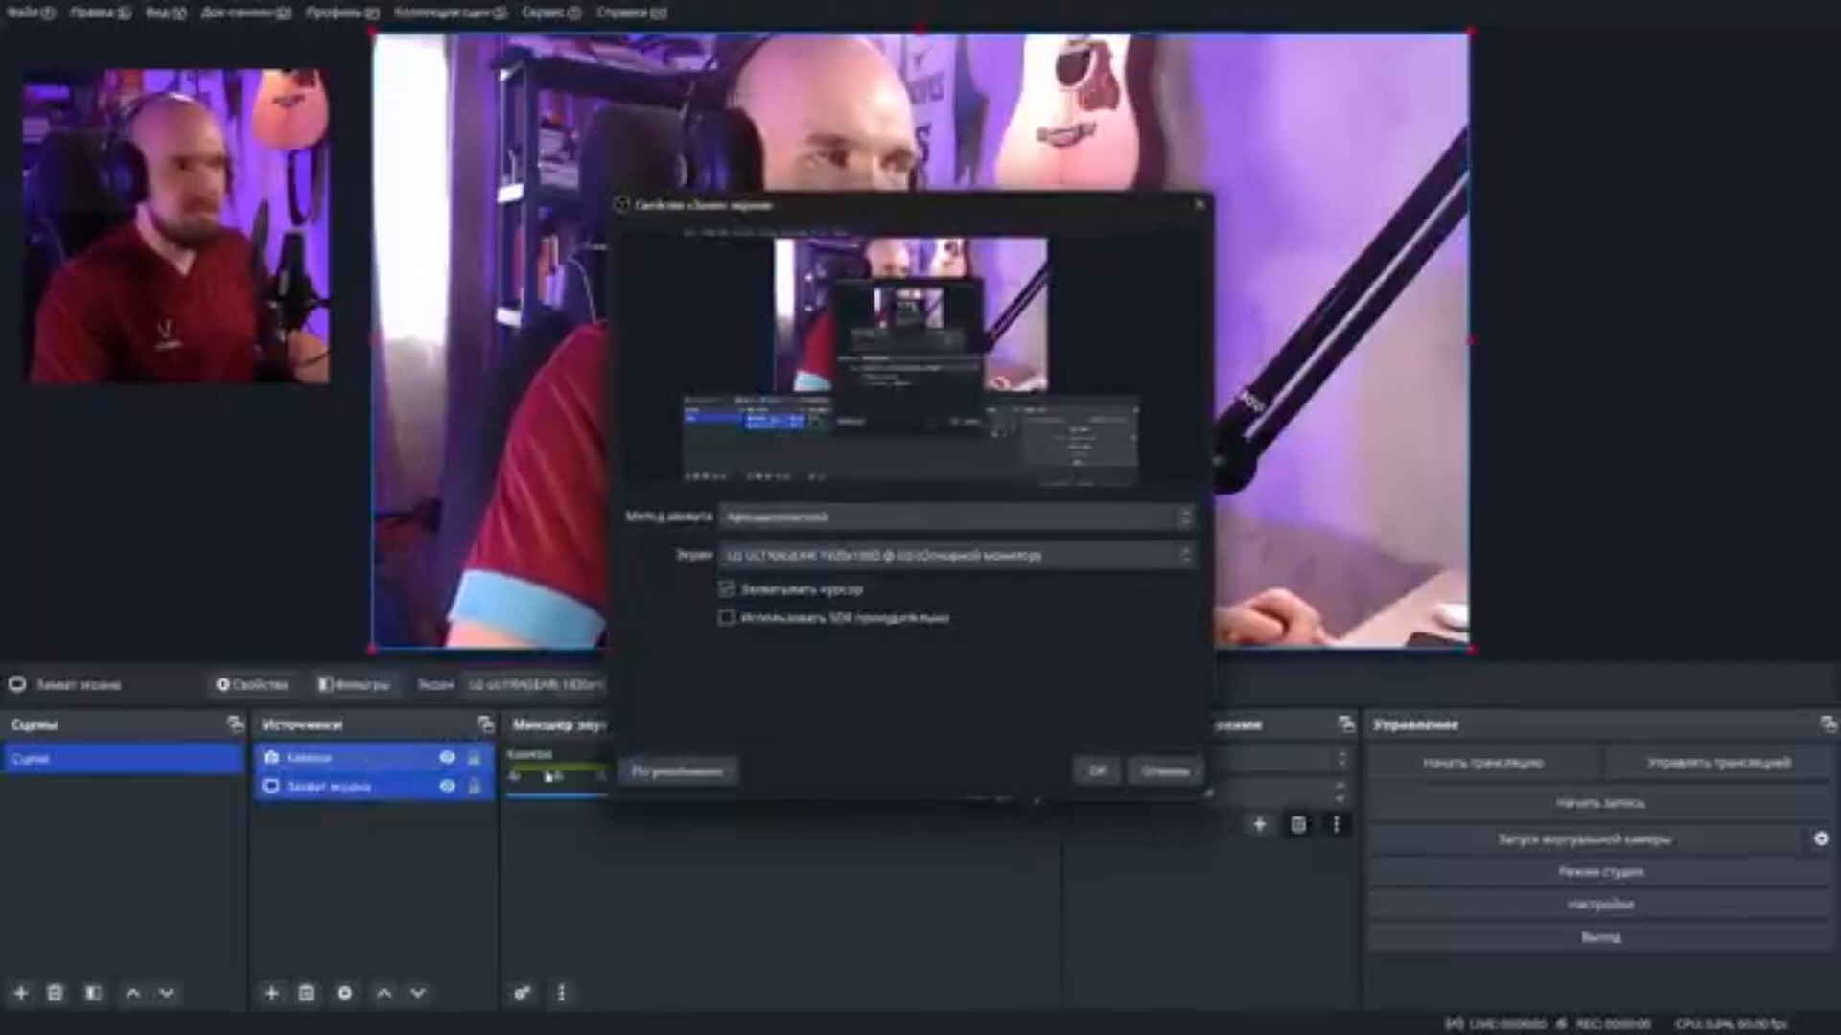
{"action": "left_click", "coordinate": [1165, 771]}
Step: Reopen the Камера properties and move the window beside the preview
{"action": "left_click", "coordinate": [364, 760]}
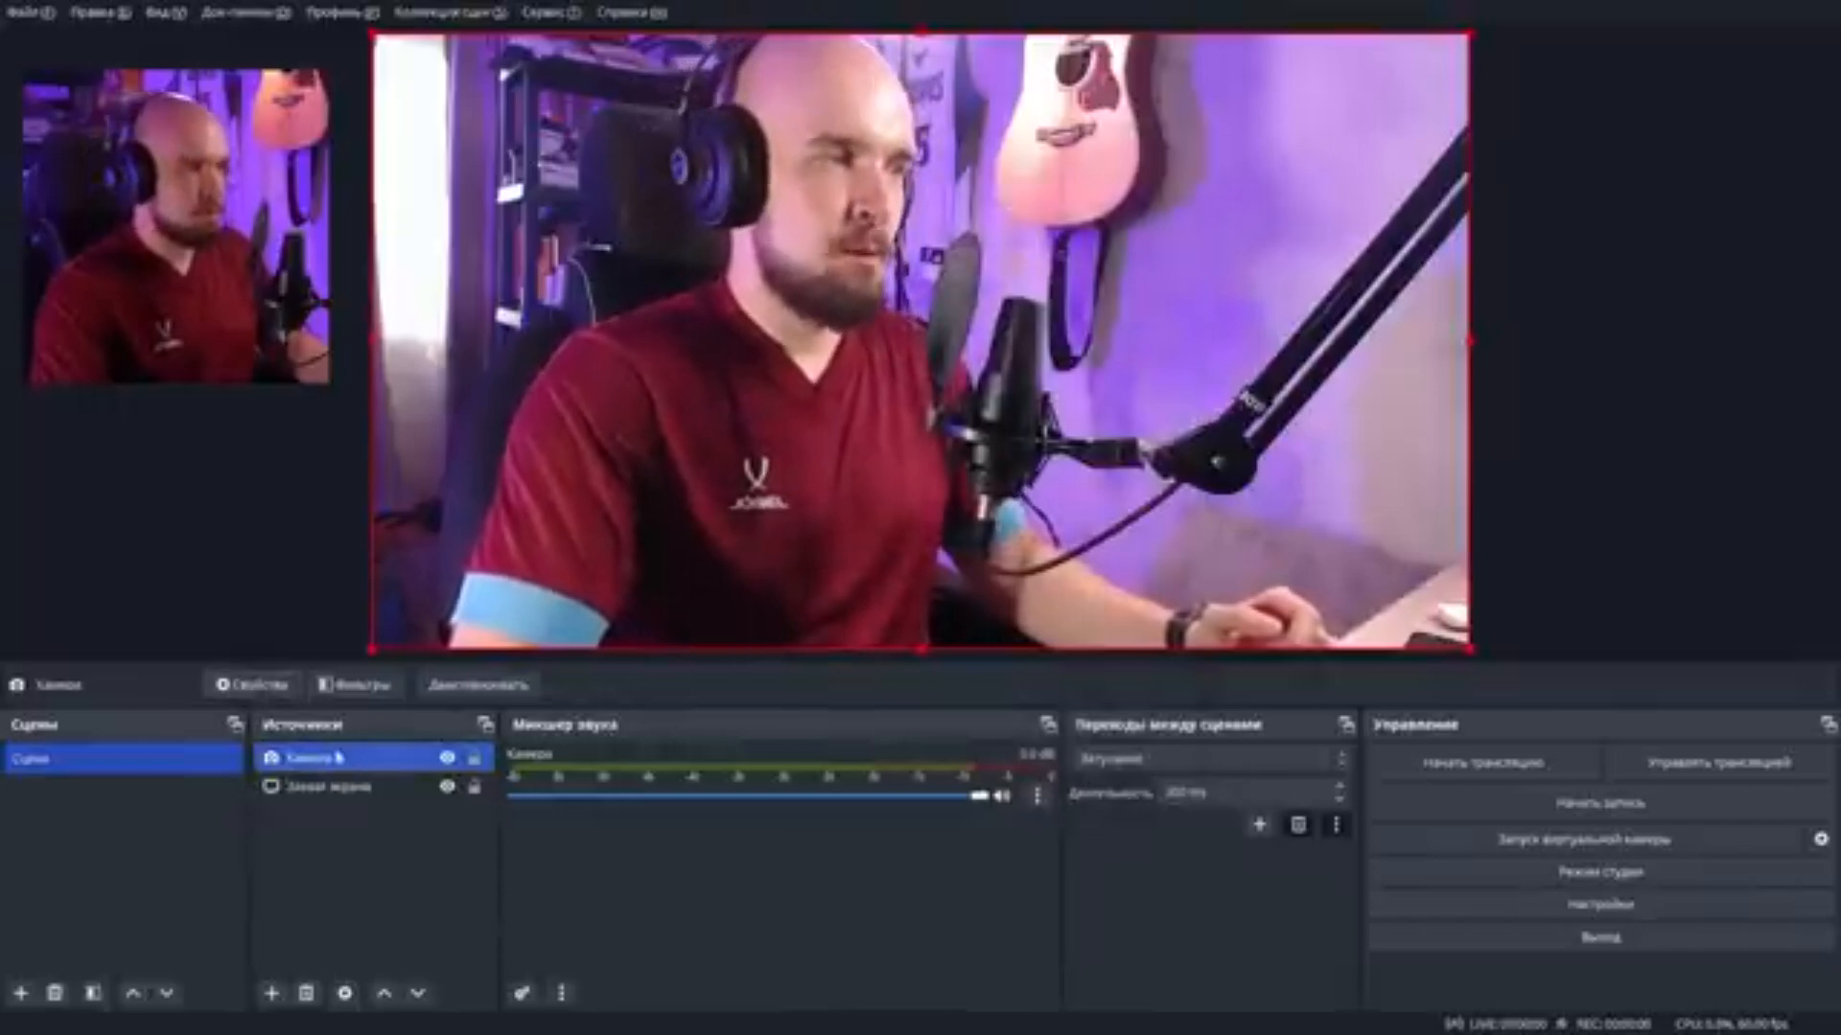
{"action": "left_click", "coordinate": [255, 692]}
{"action": "left_click_drag", "start_coordinate": [959, 205], "coordinate": [1457, 129]}
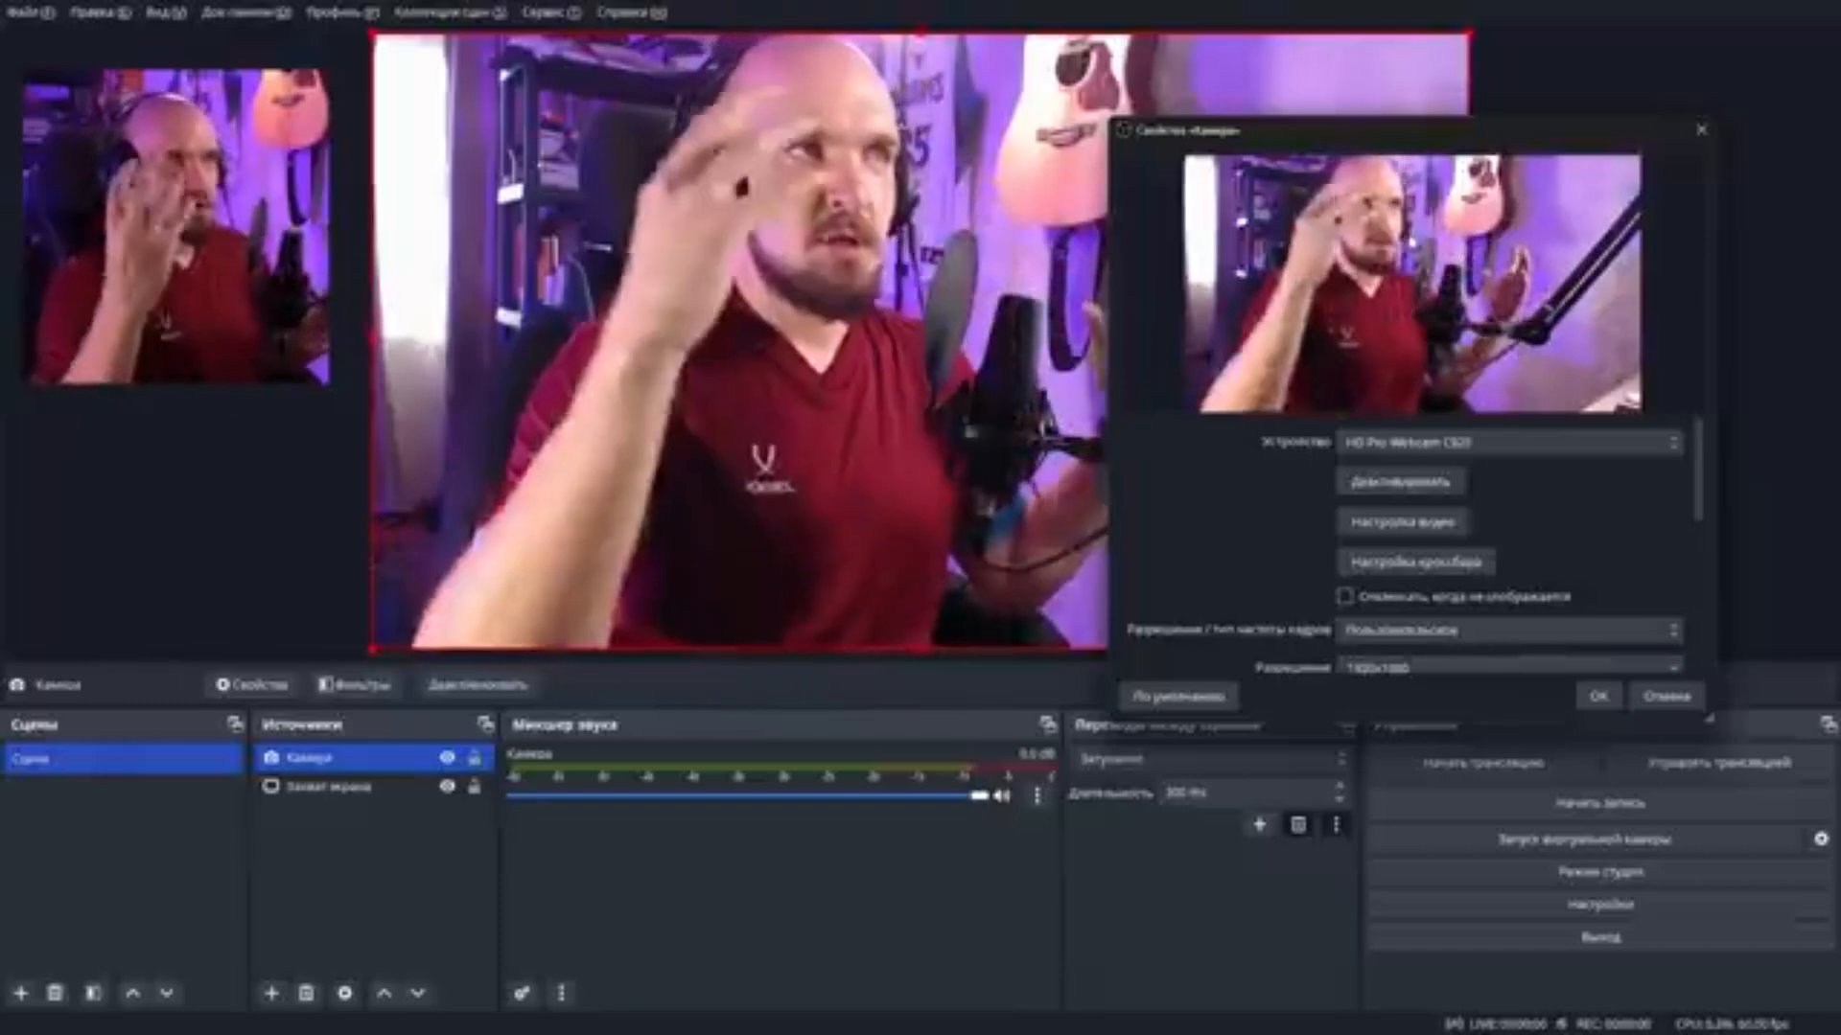
Step: Lower the webcam's white balance, turn off auto exposure and set exposure manually, then confirm
{"action": "left_click", "coordinate": [1390, 531]}
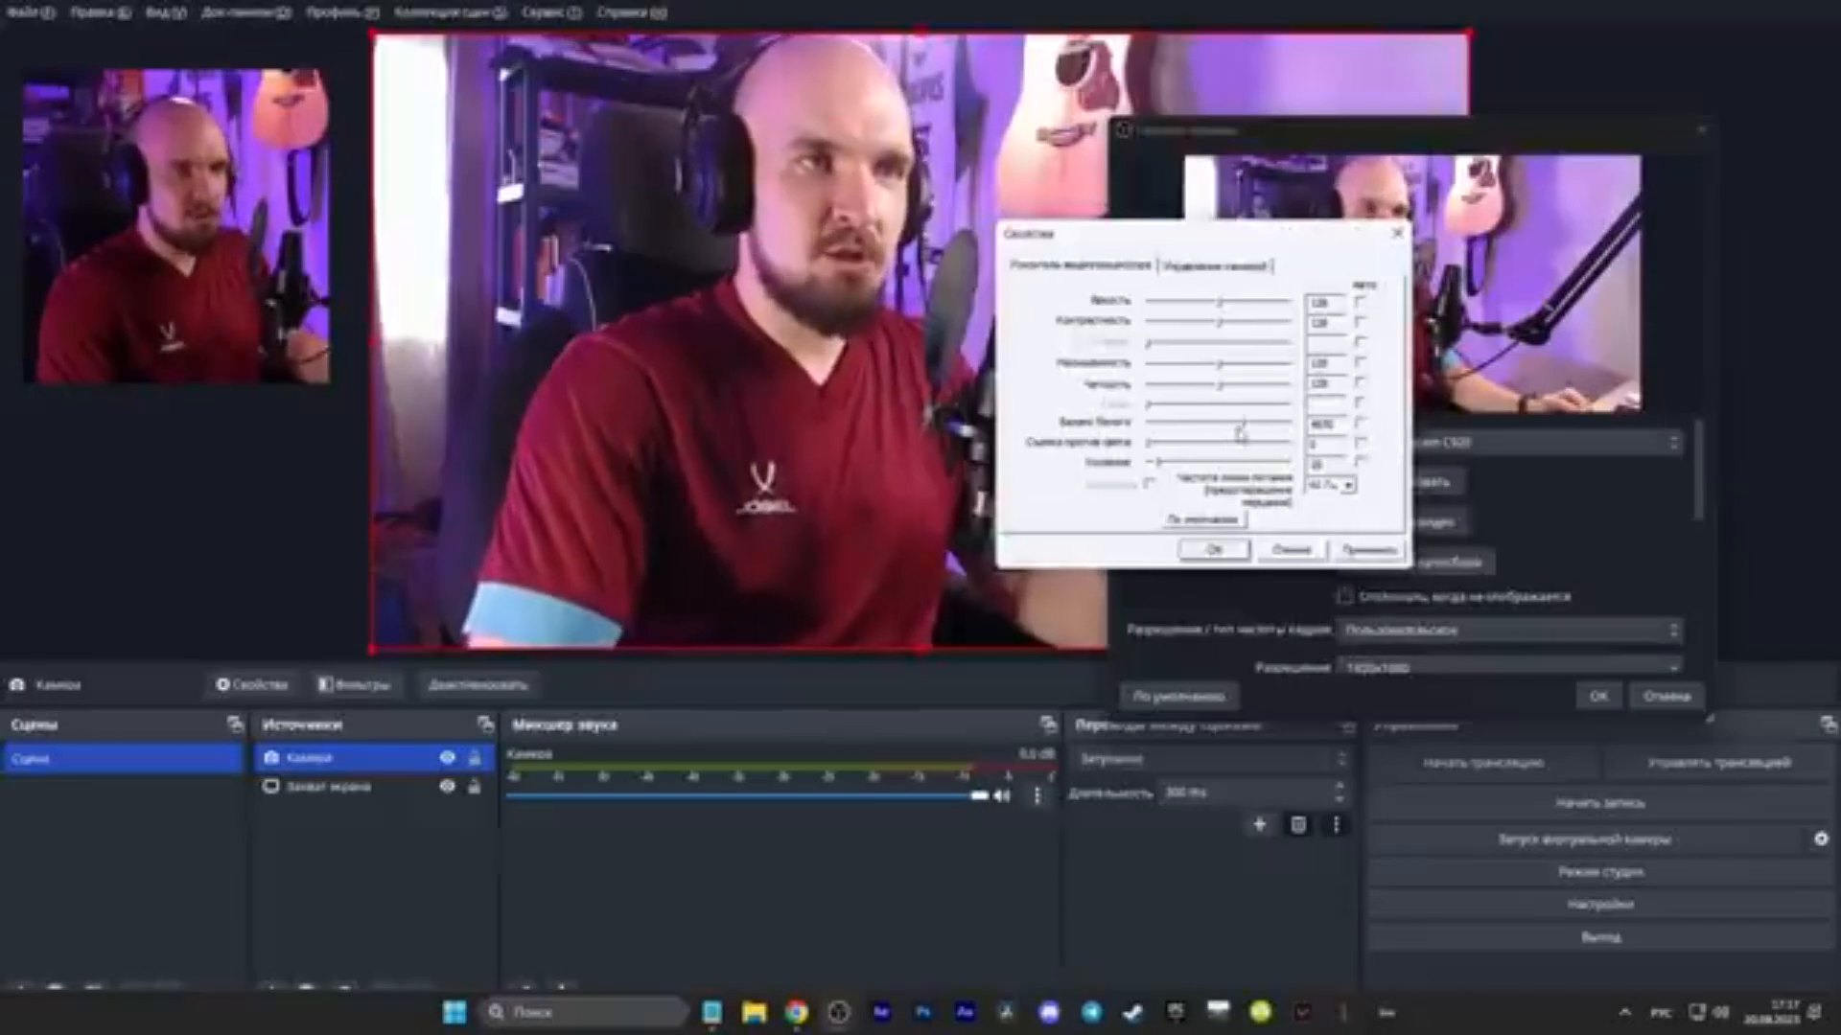
{"action": "left_click_drag", "start_coordinate": [1203, 434], "coordinate": [1246, 437]}
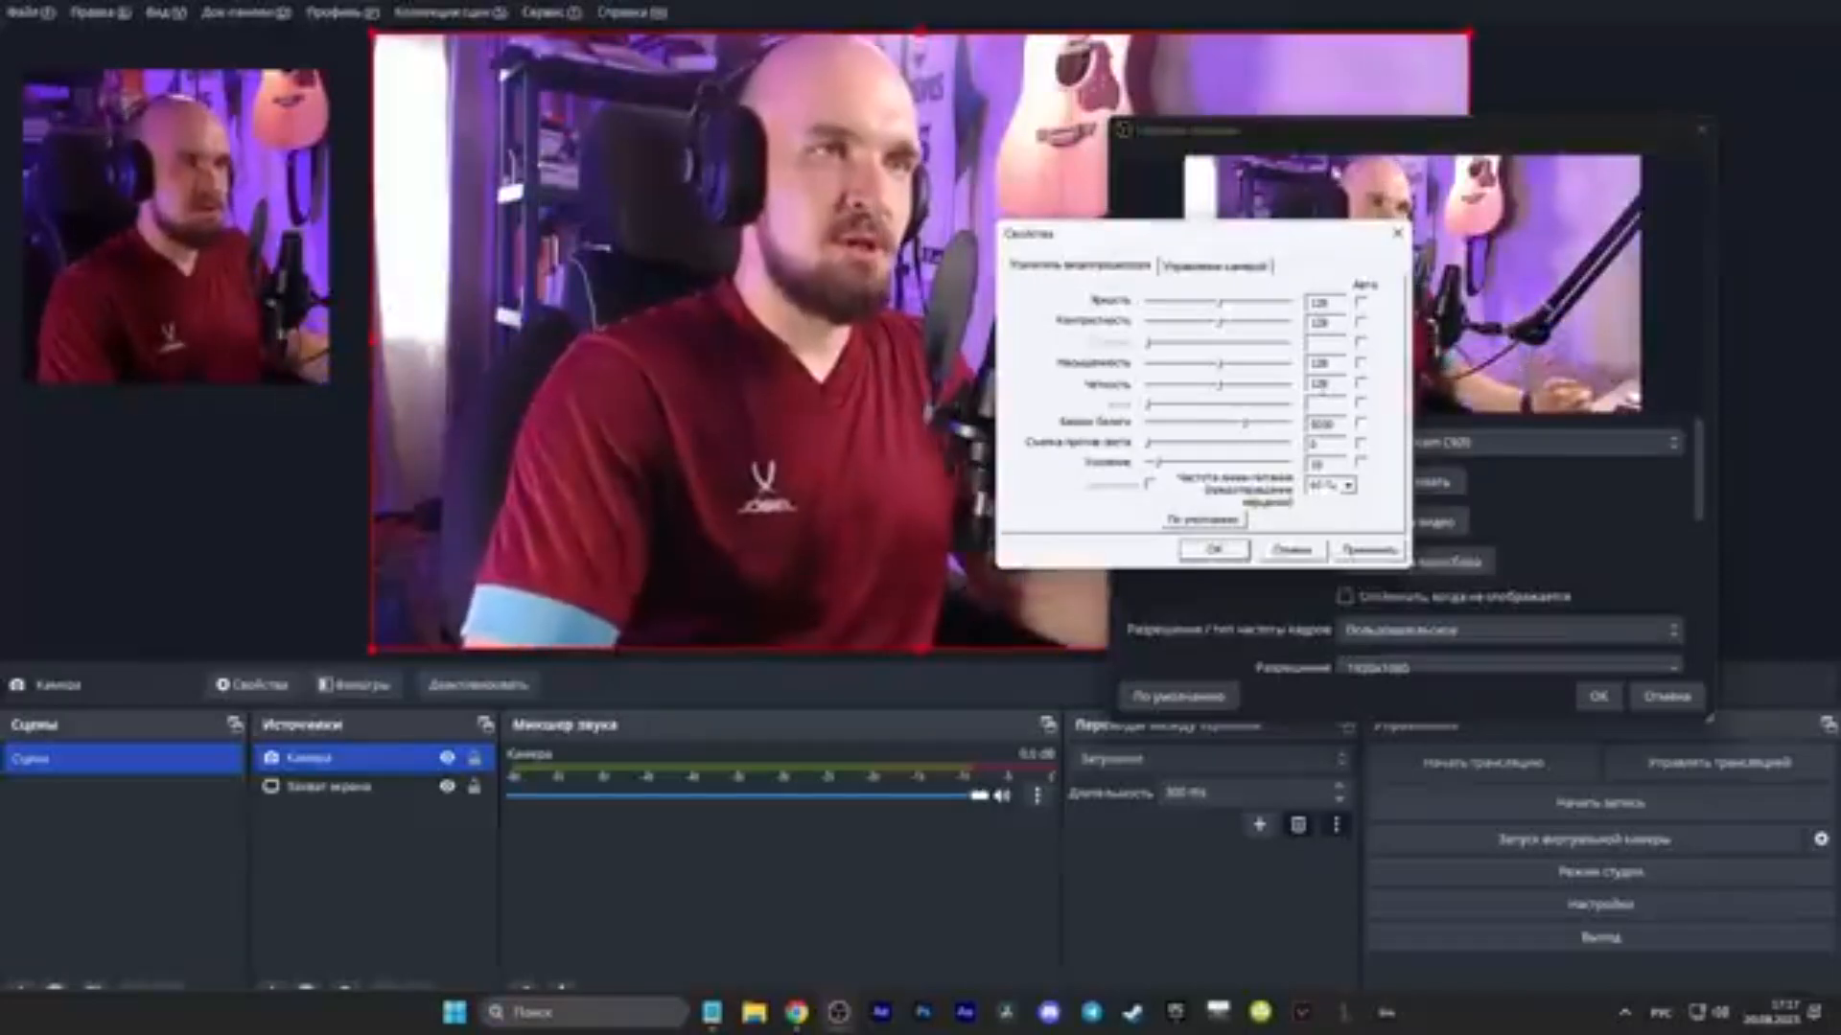
{"action": "left_click", "coordinate": [1245, 268]}
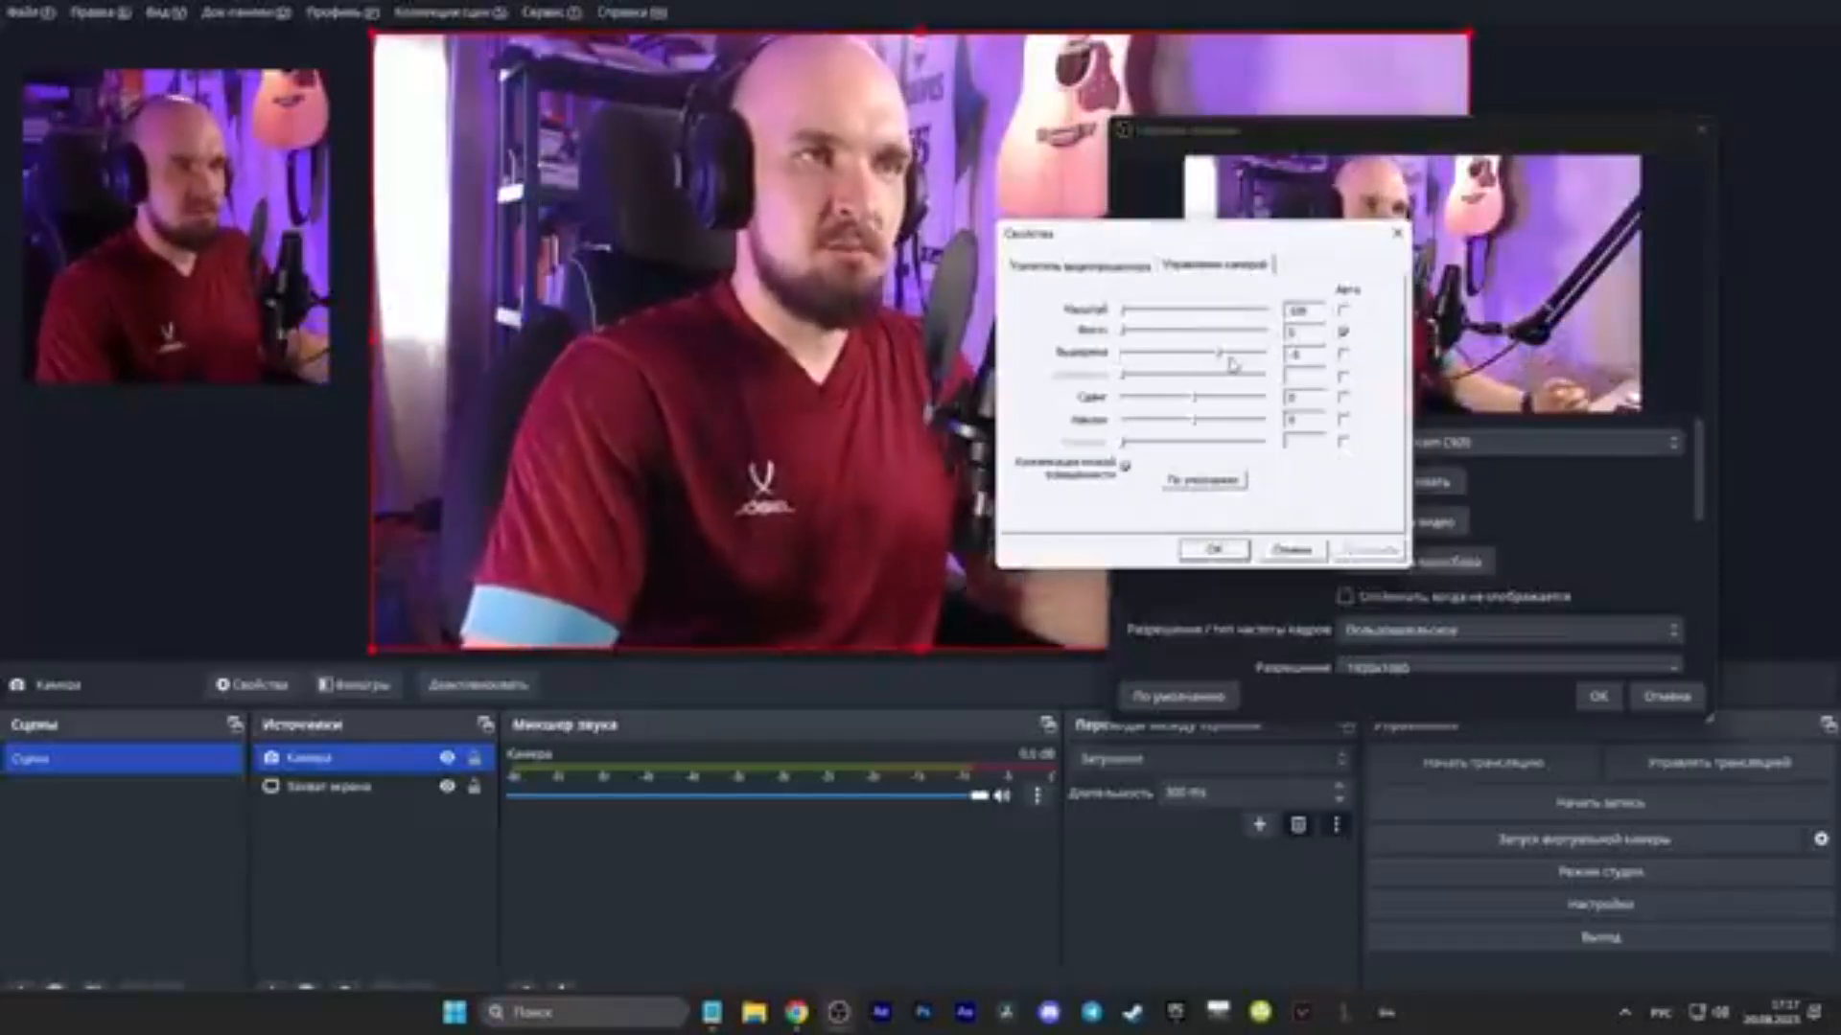
{"action": "left_click", "coordinate": [1343, 355]}
{"action": "mouse_move", "coordinate": [1220, 359]}
{"action": "left_mouse_down"}
{"action": "mouse_move", "coordinate": [1189, 357]}
{"action": "mouse_move", "coordinate": [1222, 359]}
{"action": "left_mouse_up"}
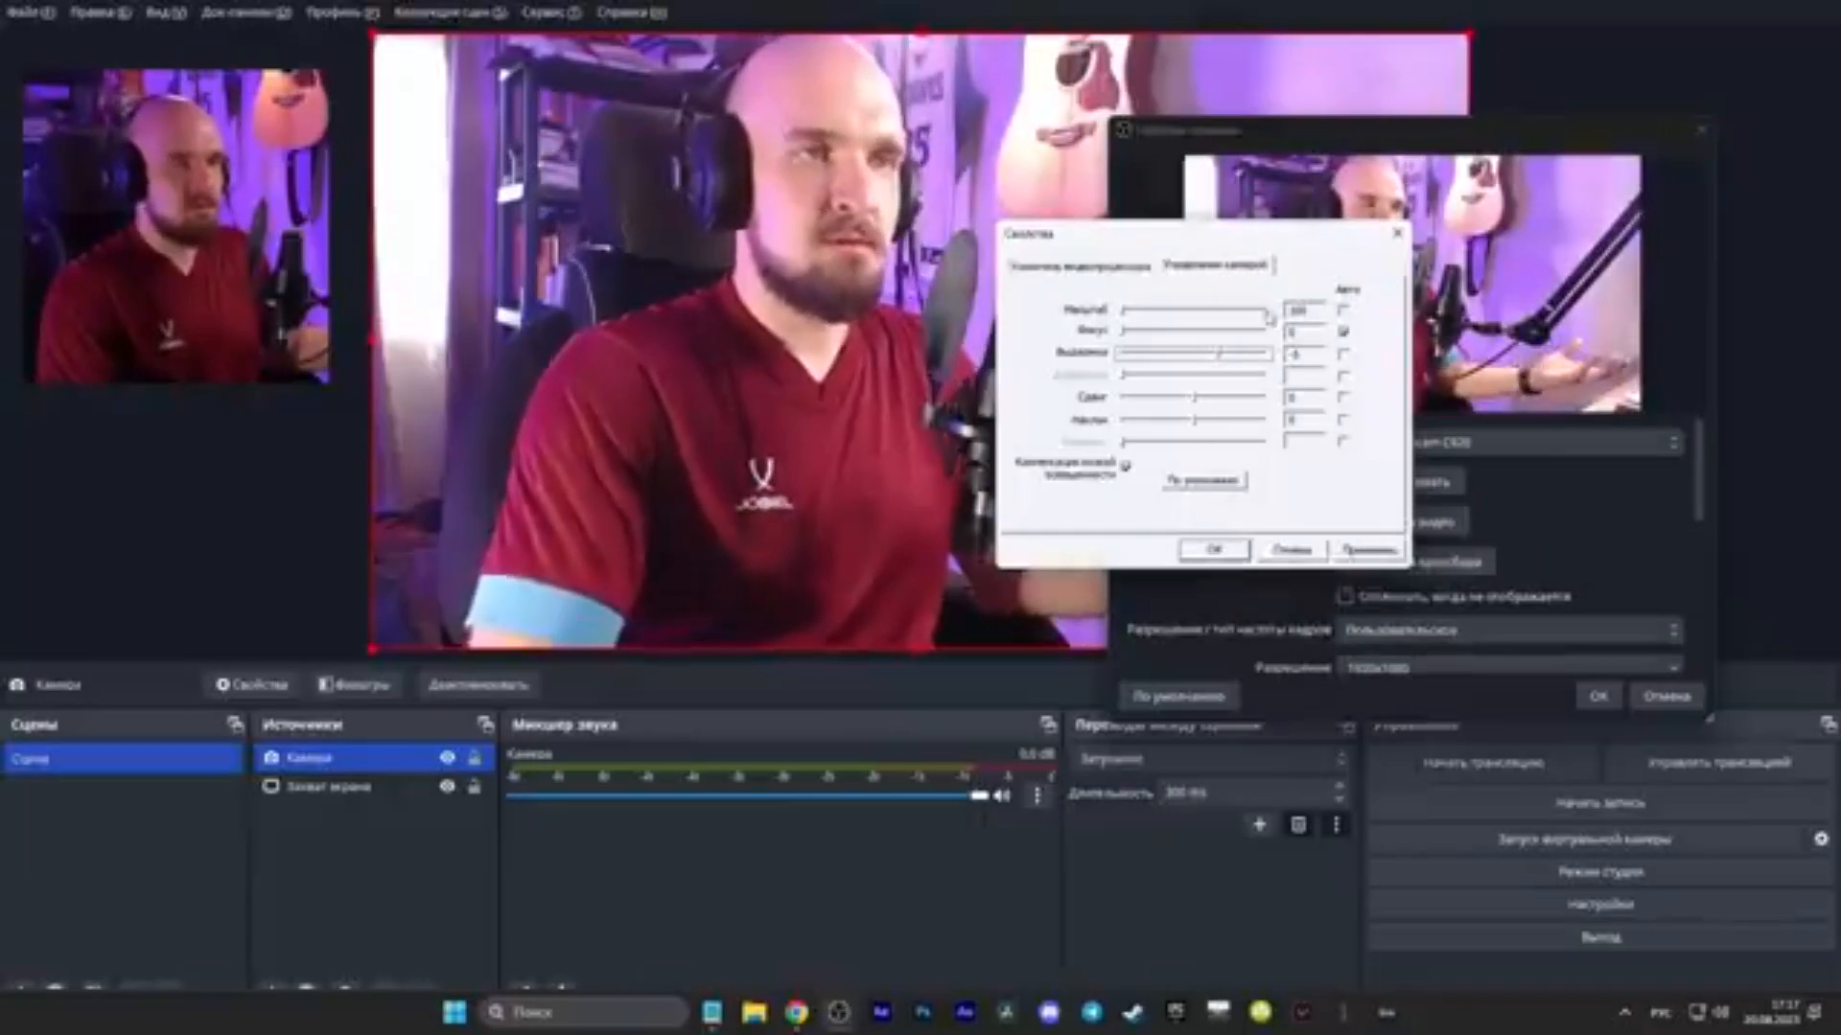
{"action": "left_click", "coordinate": [1123, 263]}
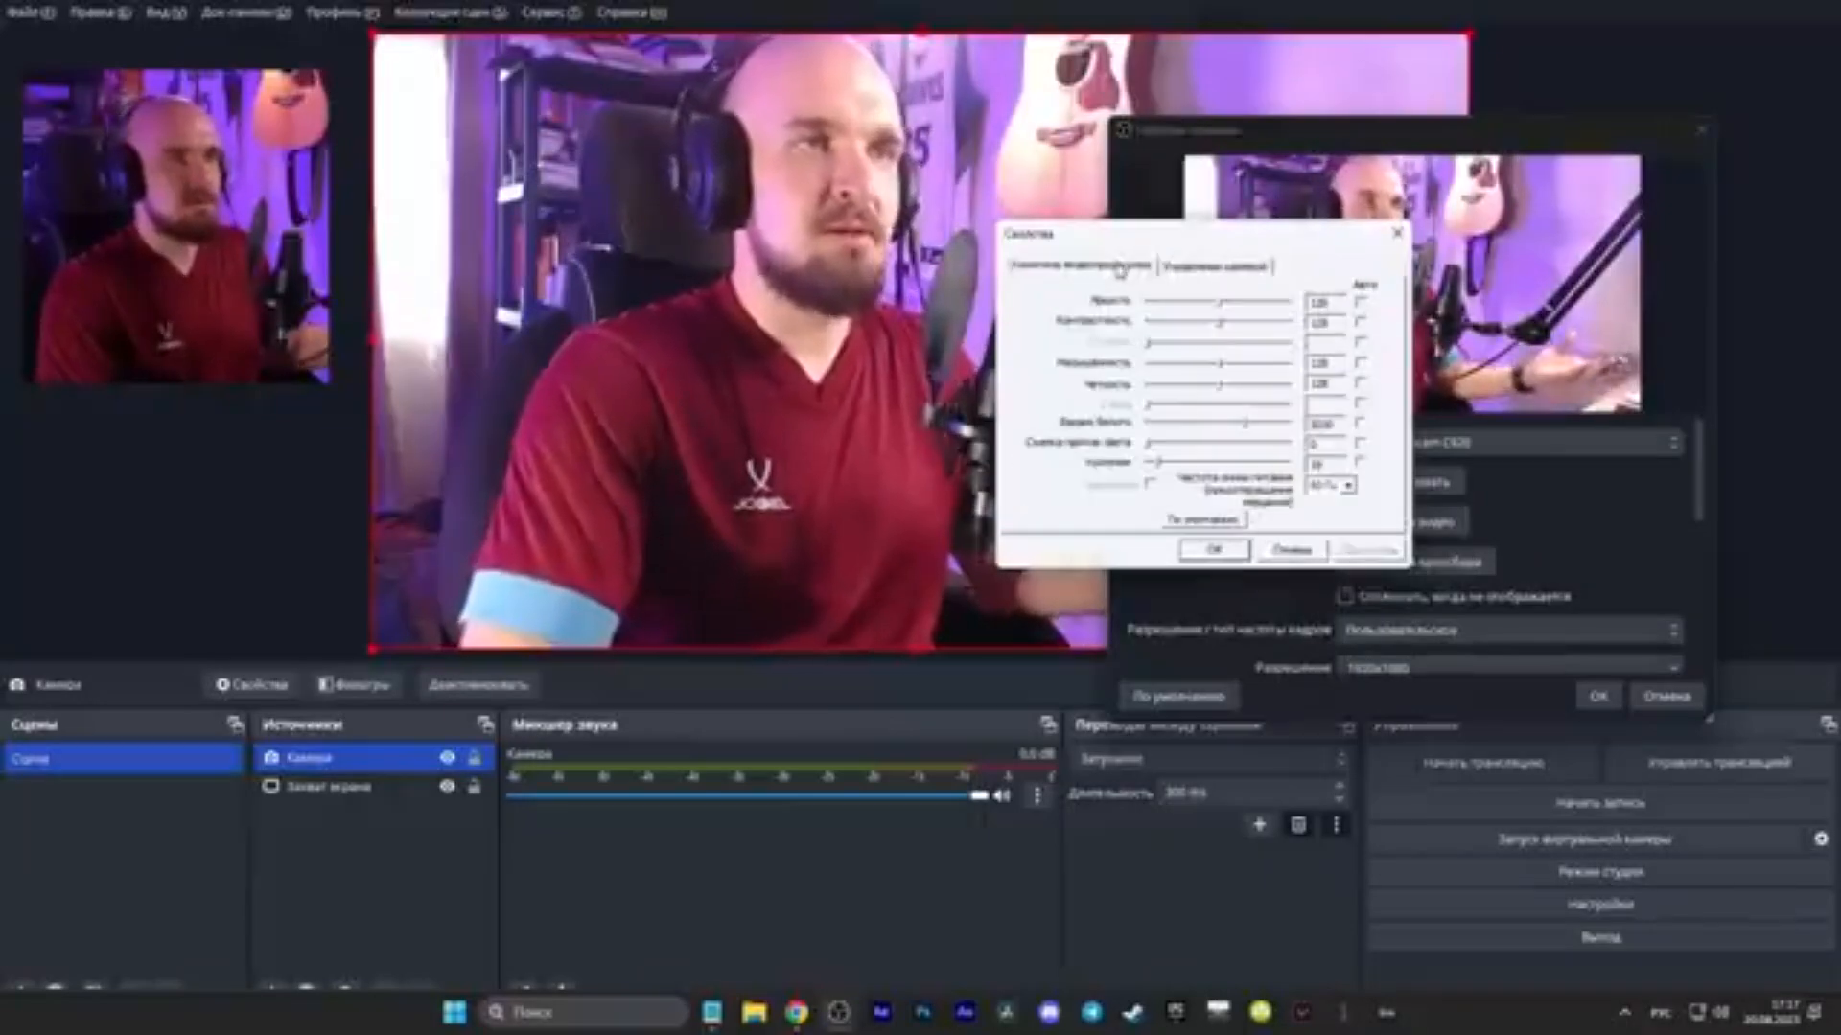
{"action": "left_click", "coordinate": [1214, 551]}
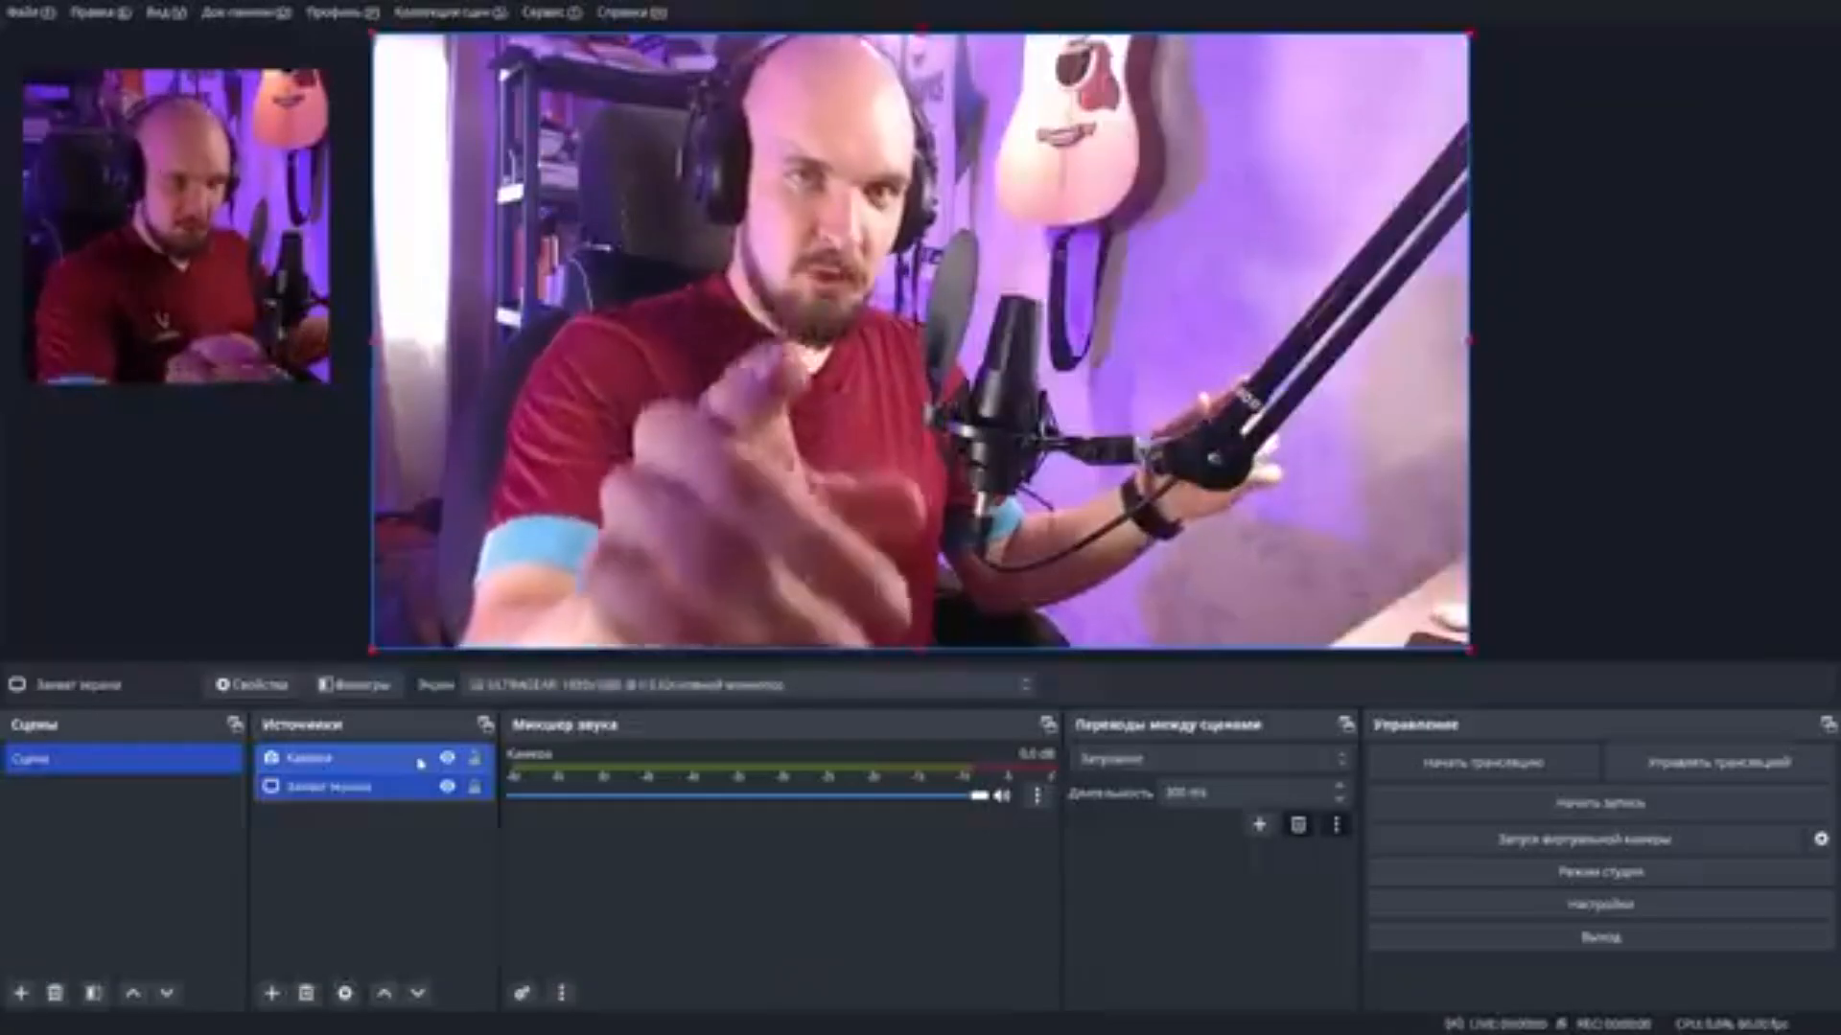
Step: Select only the Камера source and scale it down on the canvas
{"action": "left_click", "coordinate": [350, 756], "text": "ctrl"}
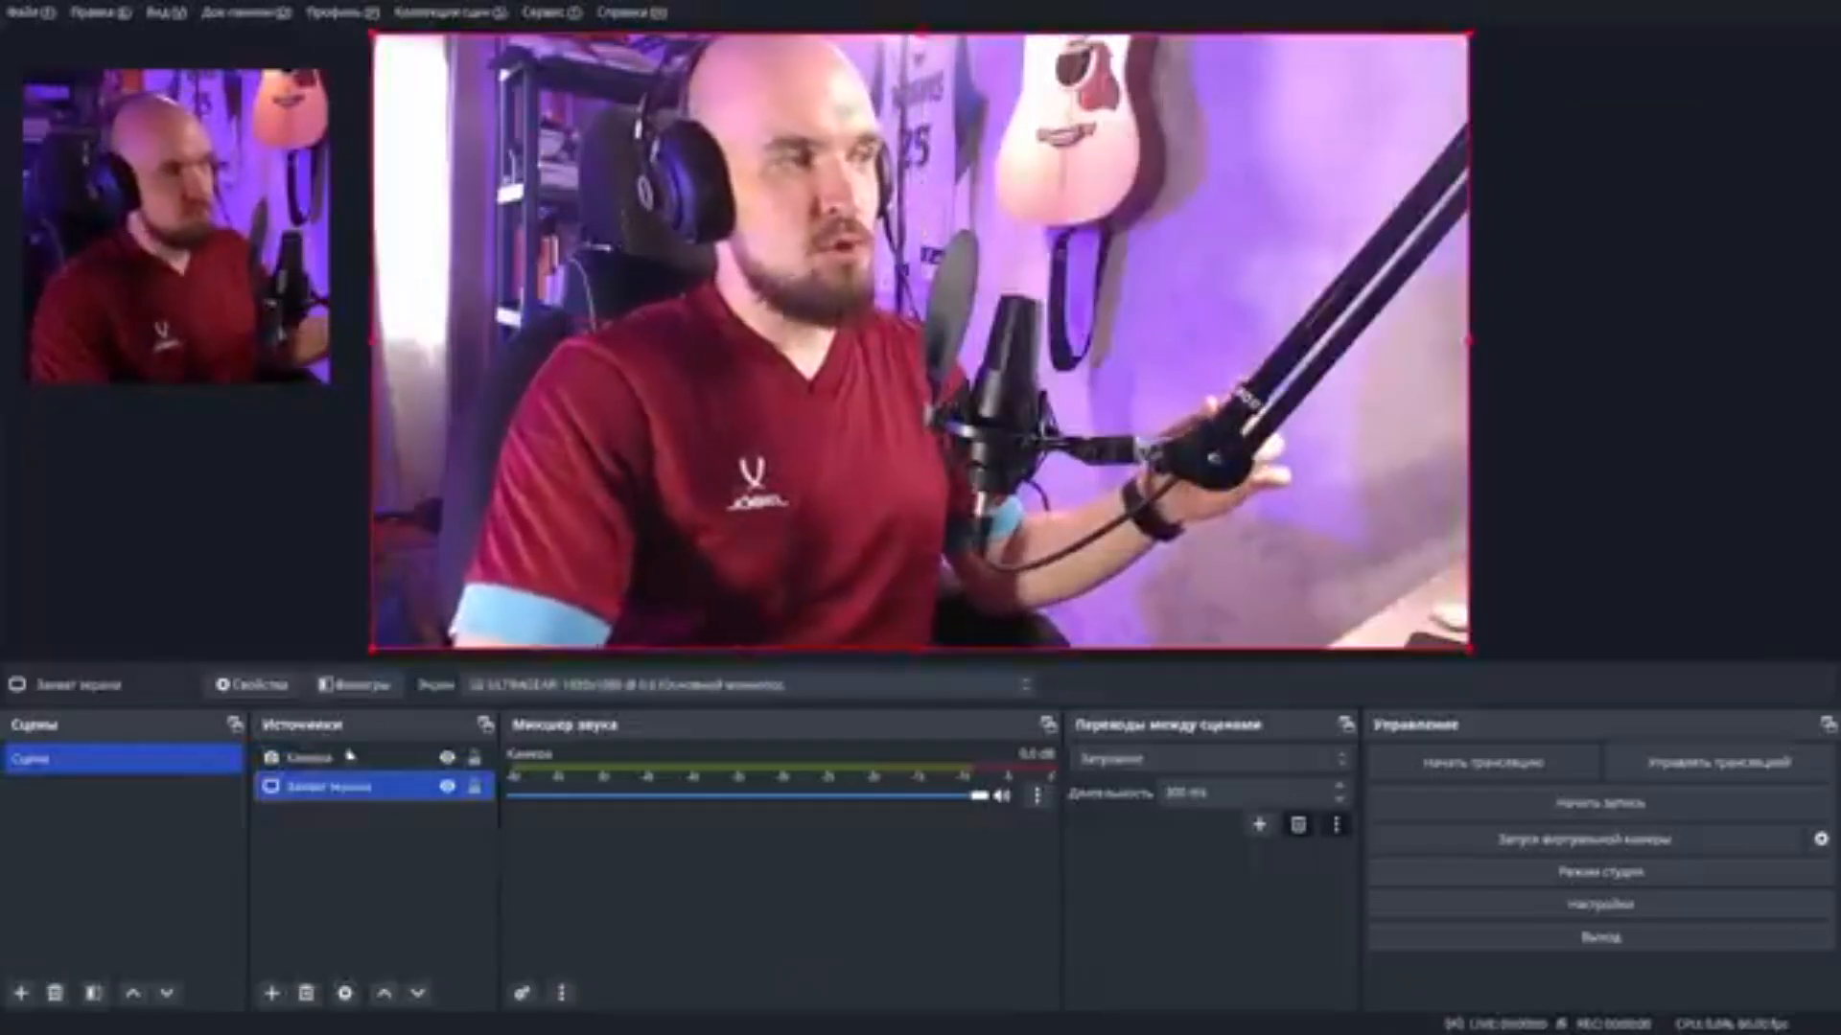
{"action": "left_click", "coordinate": [340, 762]}
{"action": "left_click", "coordinate": [335, 786]}
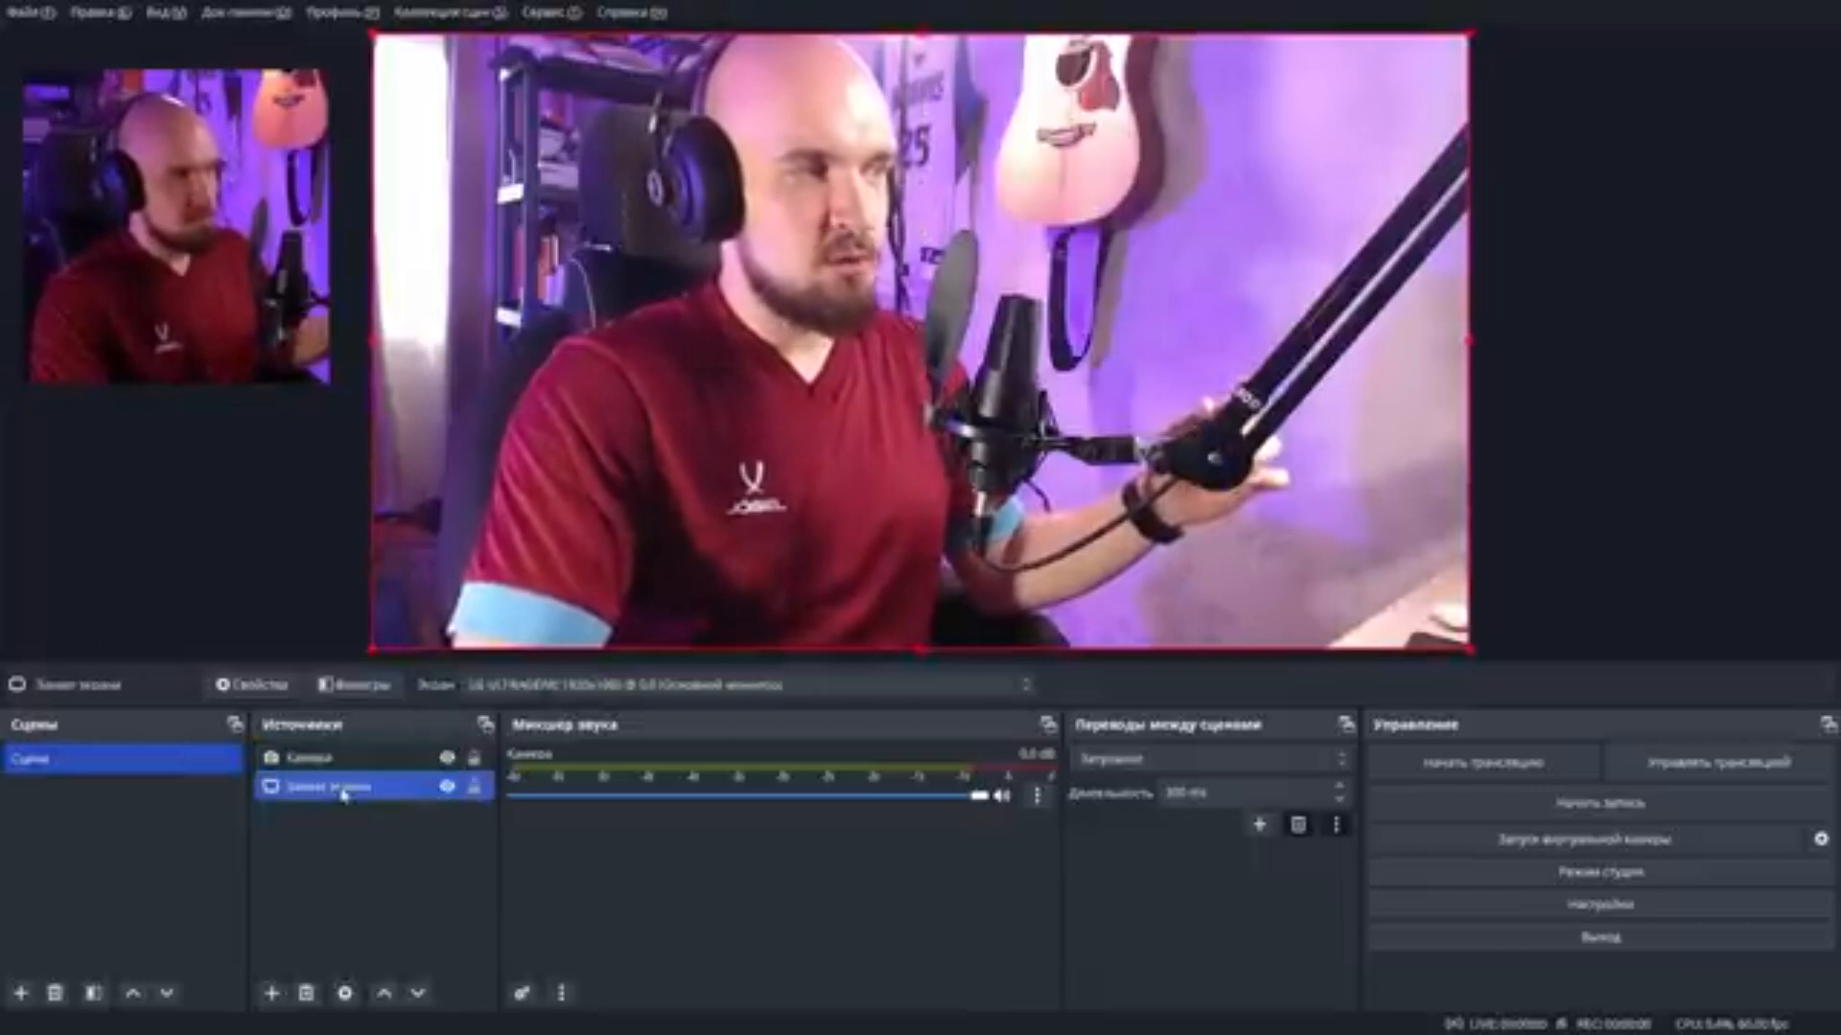
{"action": "left_click", "coordinate": [347, 832]}
{"action": "left_click", "coordinate": [337, 761]}
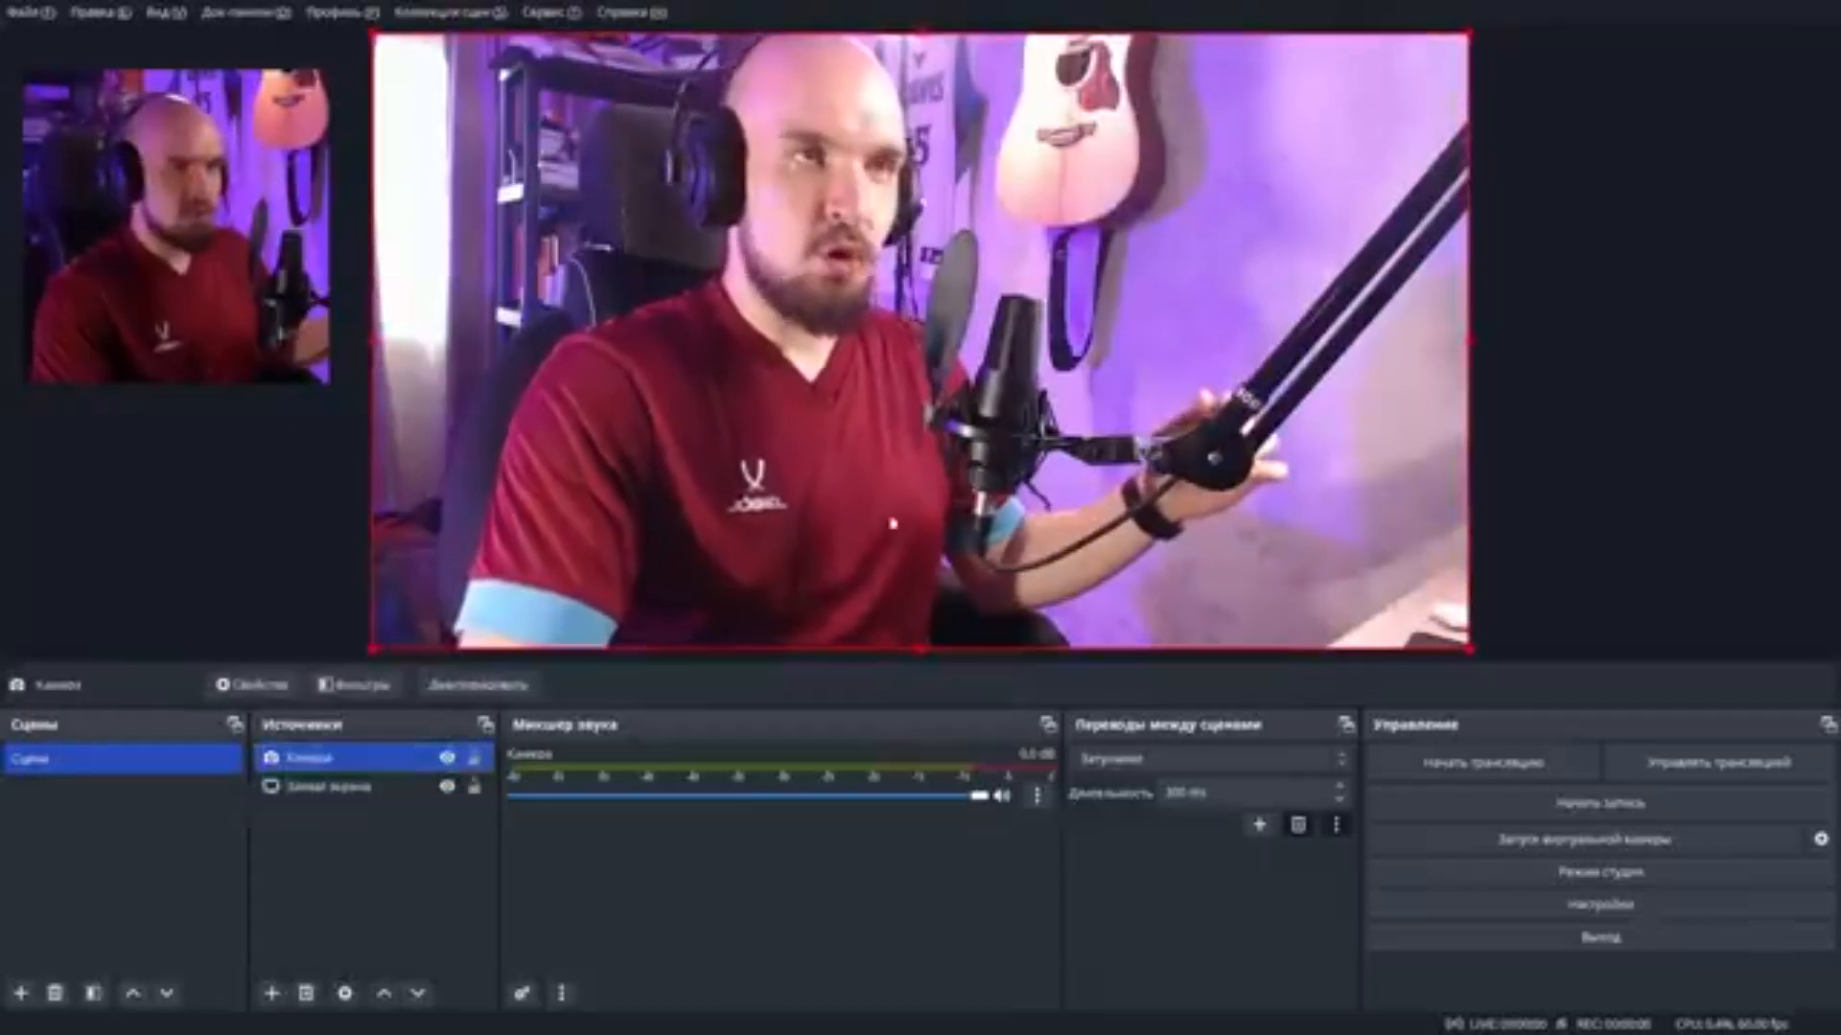
{"action": "left_click_drag", "start_coordinate": [1472, 31], "coordinate": [817, 401]}
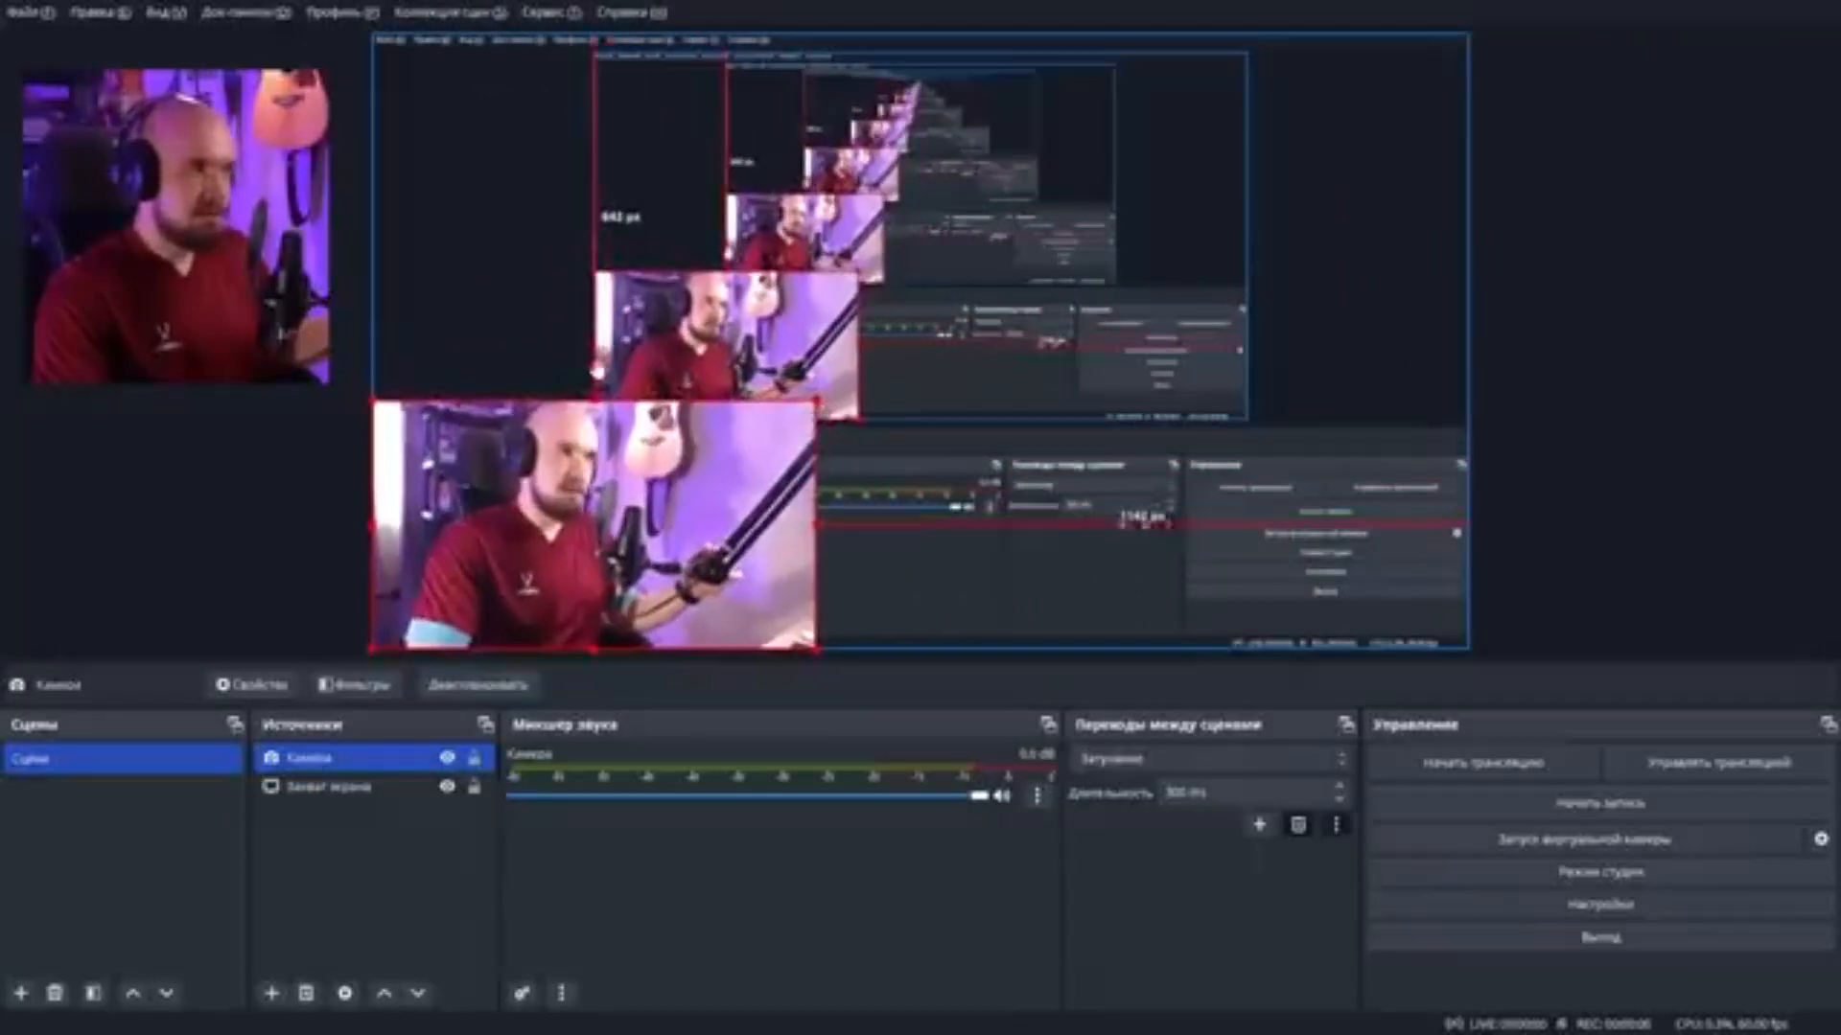
Step: Try rotating the webcam, undo the rotation, then move it to the canvas centre
{"action": "left_click_drag", "start_coordinate": [594, 371], "coordinate": [515, 390]}
{"action": "left_click_drag", "start_coordinate": [576, 479], "coordinate": [1356, 516]}
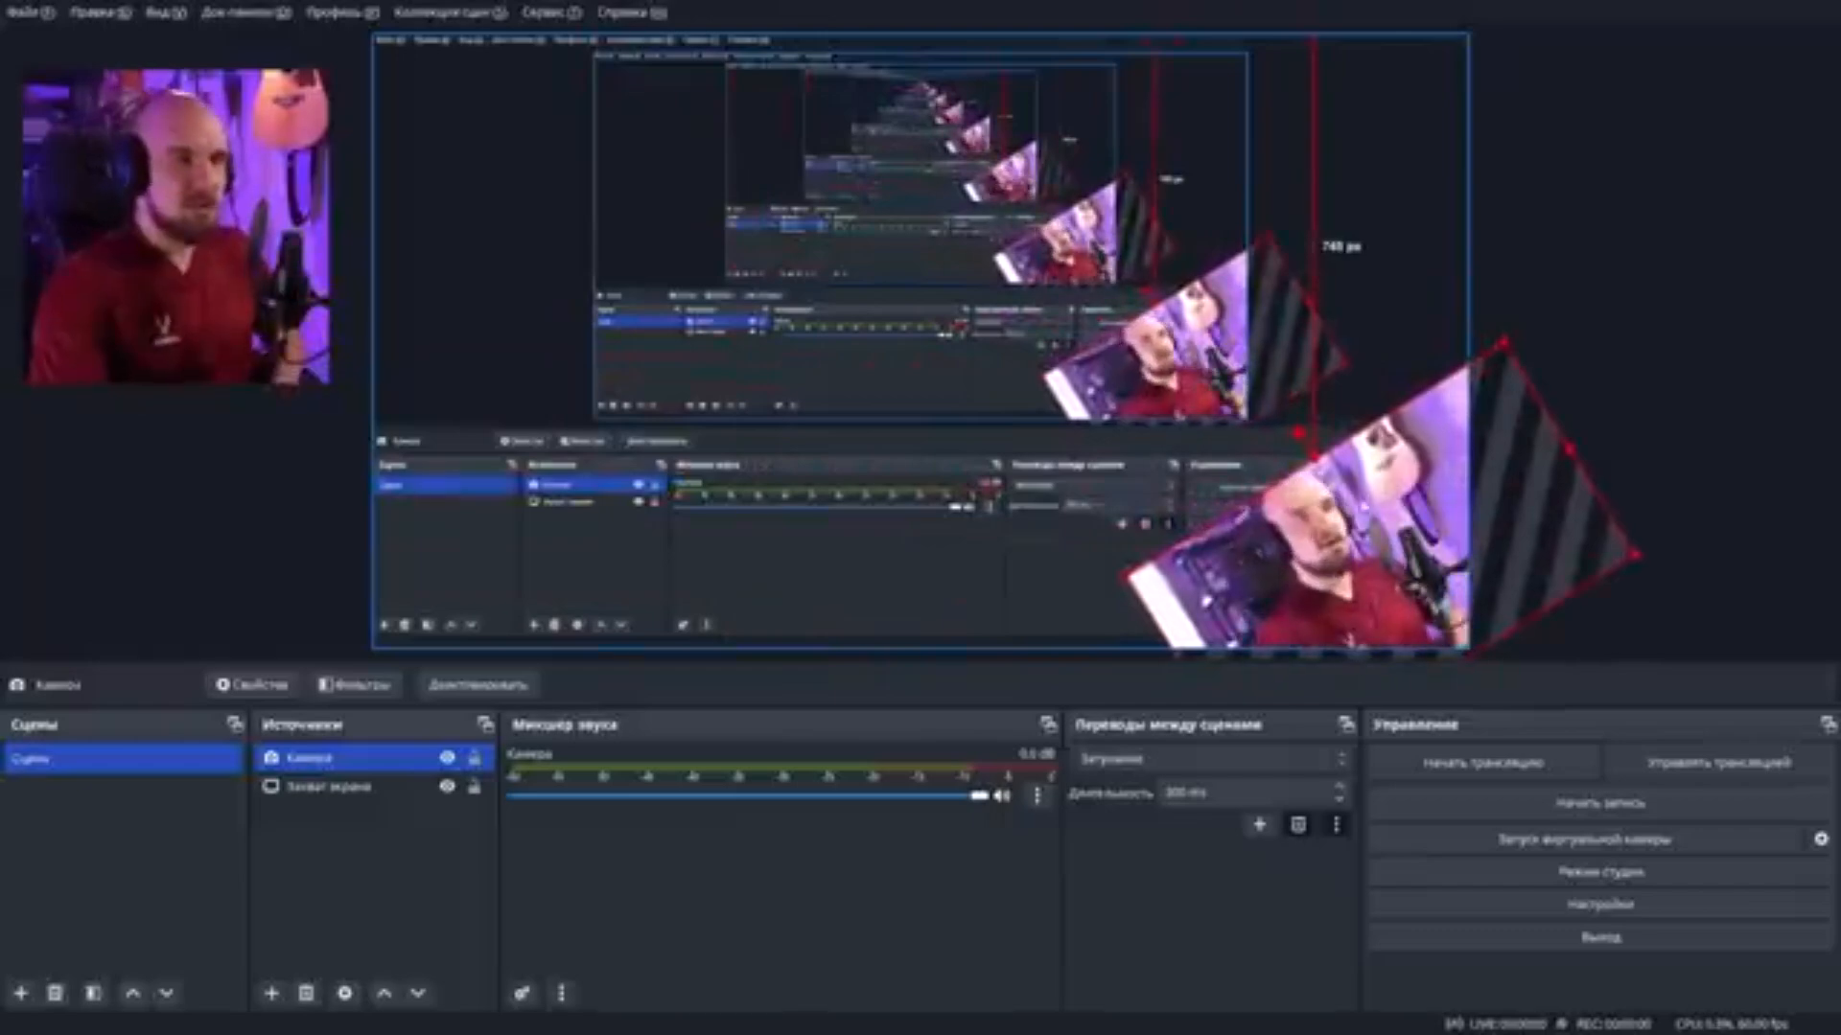
{"action": "left_click_drag", "start_coordinate": [1399, 487], "coordinate": [1391, 542]}
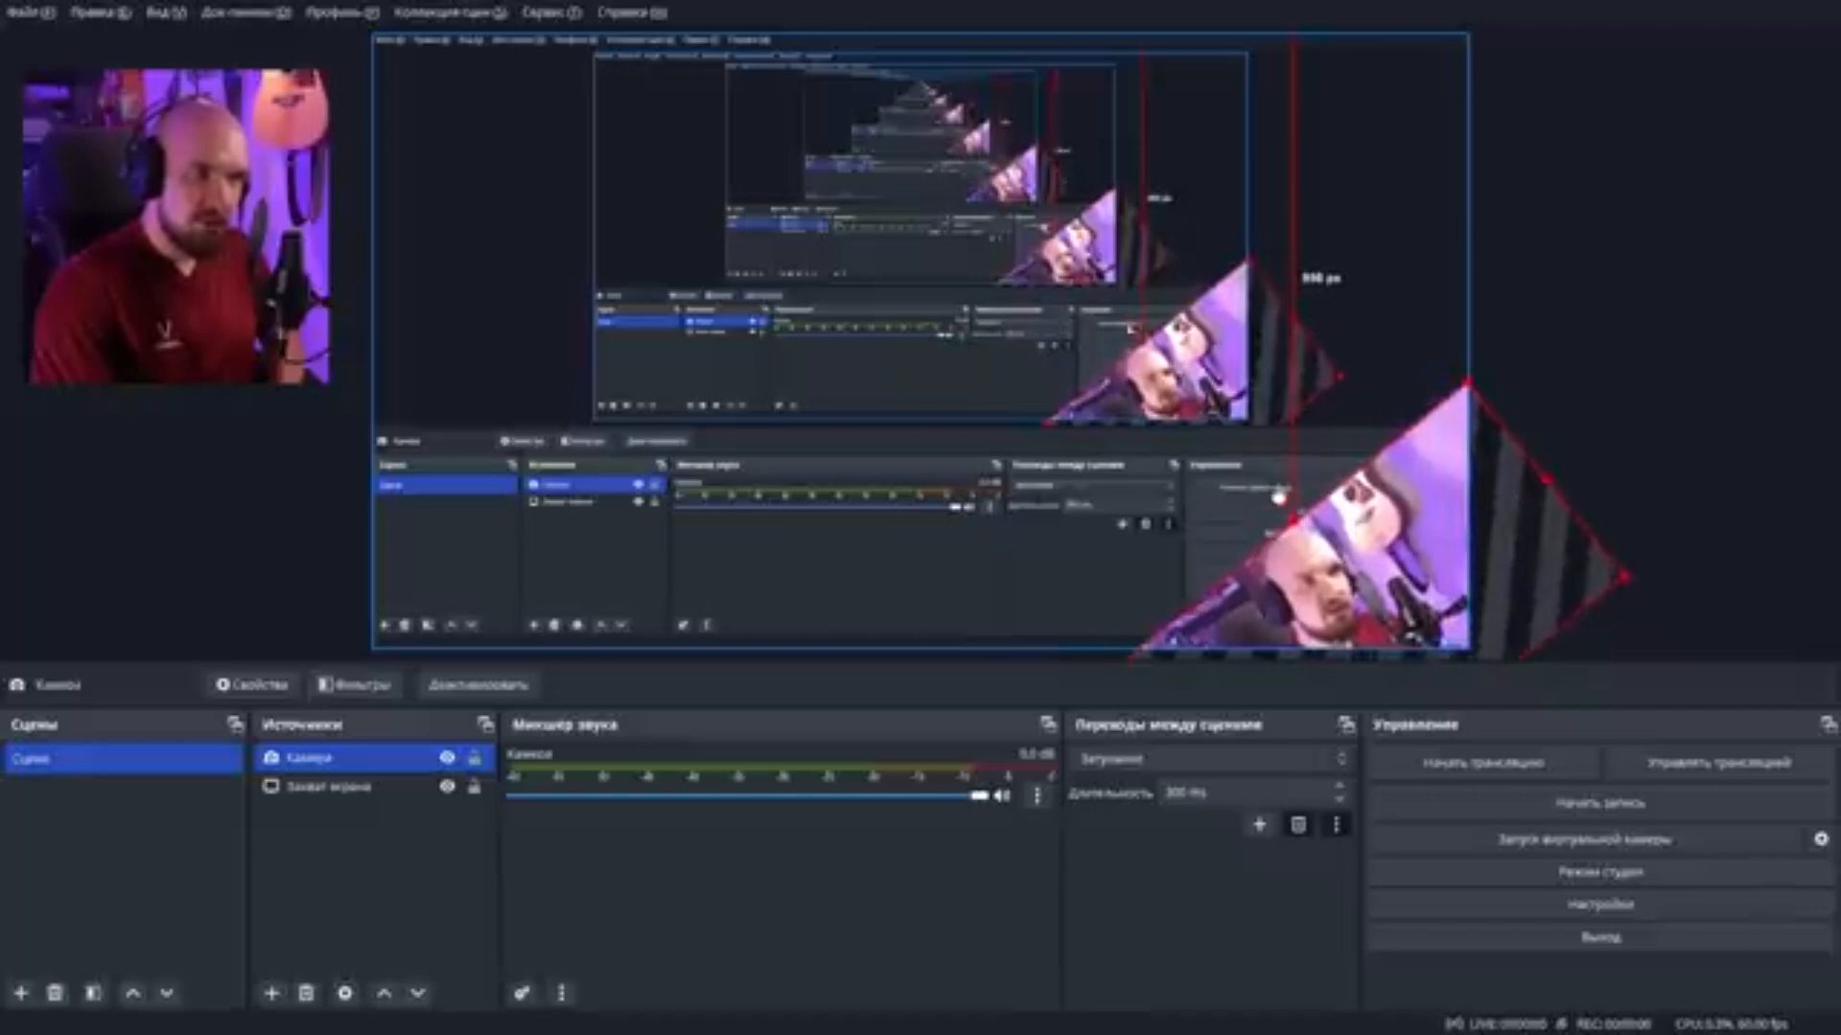
{"action": "left_click", "coordinate": [1585, 365]}
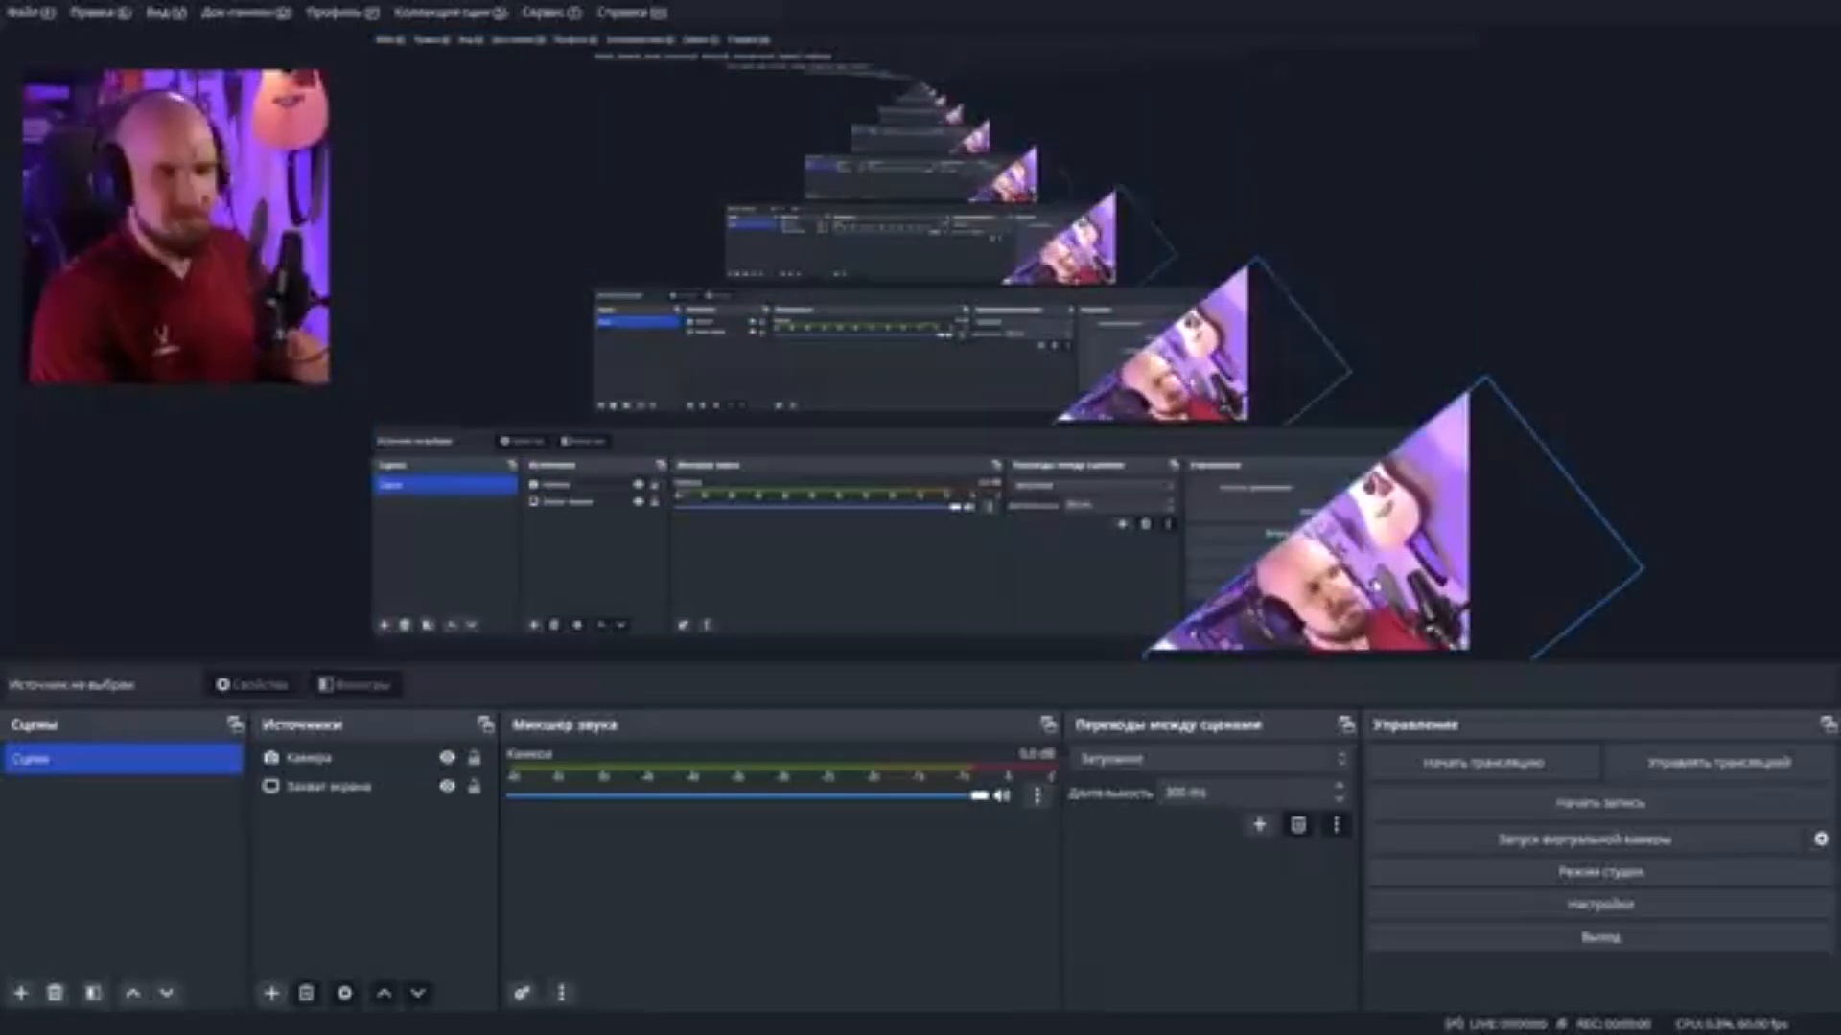
{"action": "key", "text": "ctrl+z"}
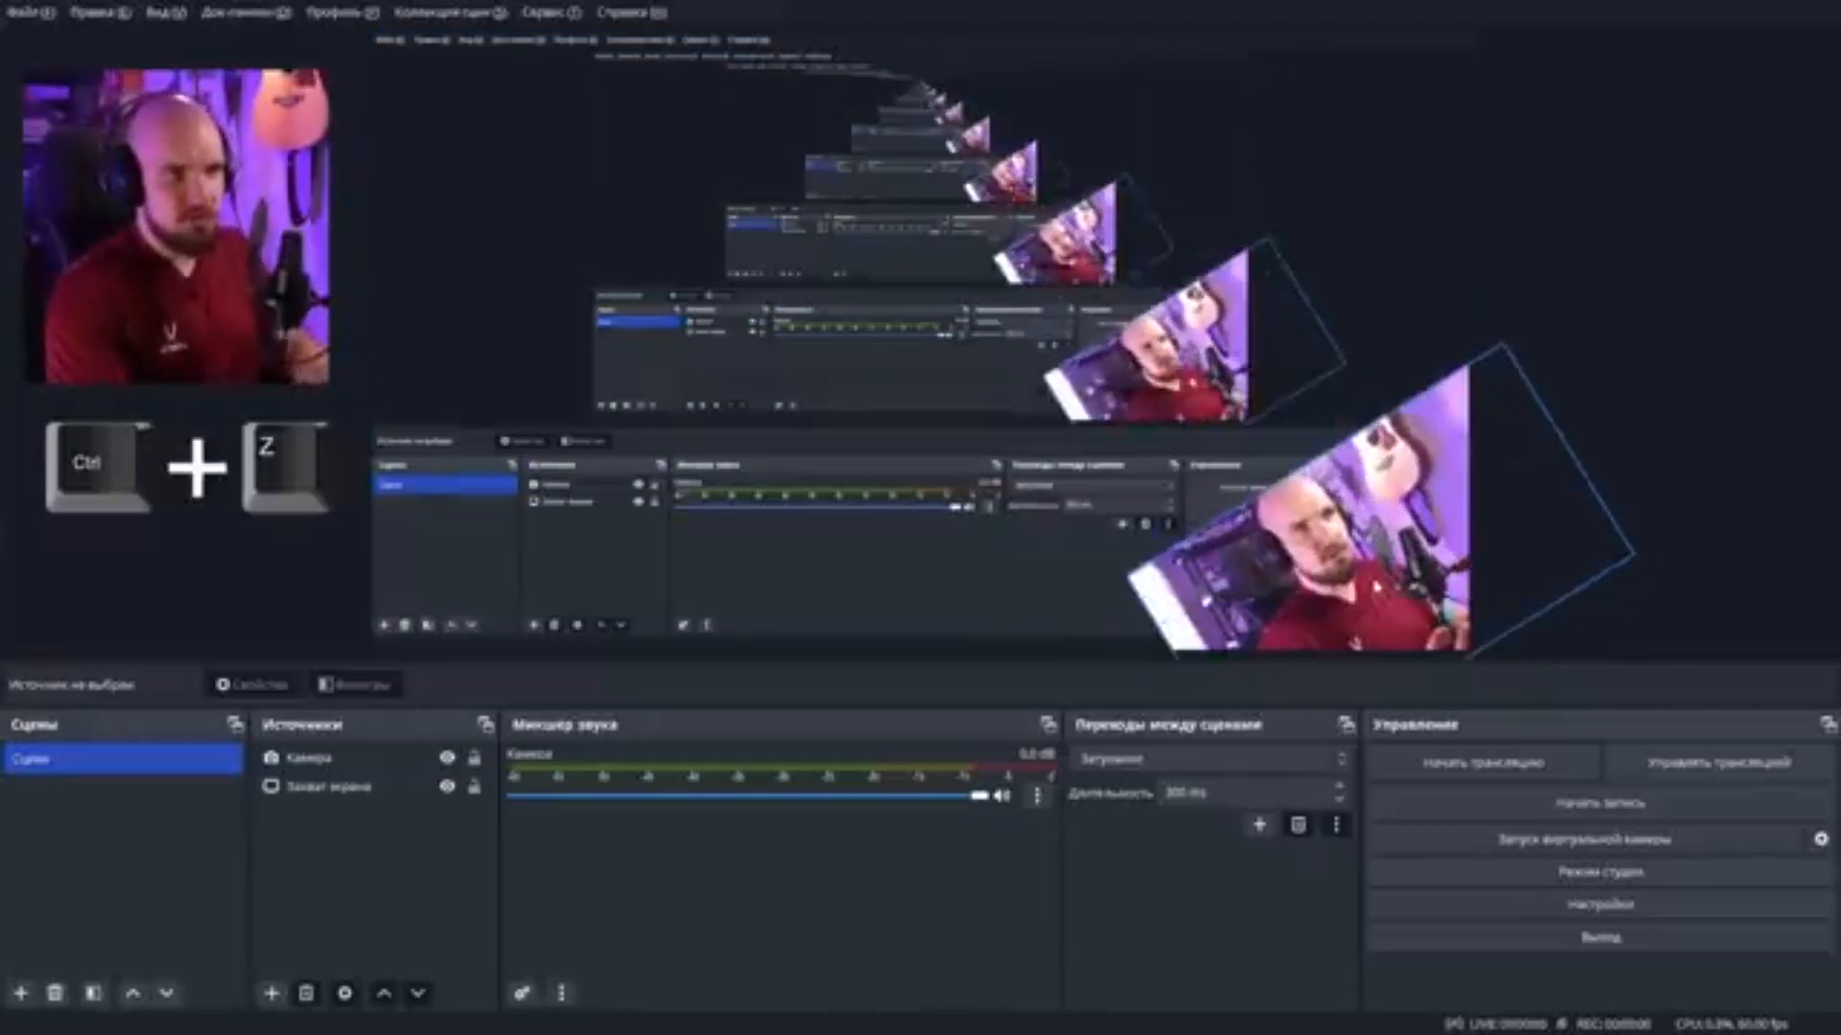
{"action": "left_click_drag", "start_coordinate": [623, 563], "coordinate": [899, 391]}
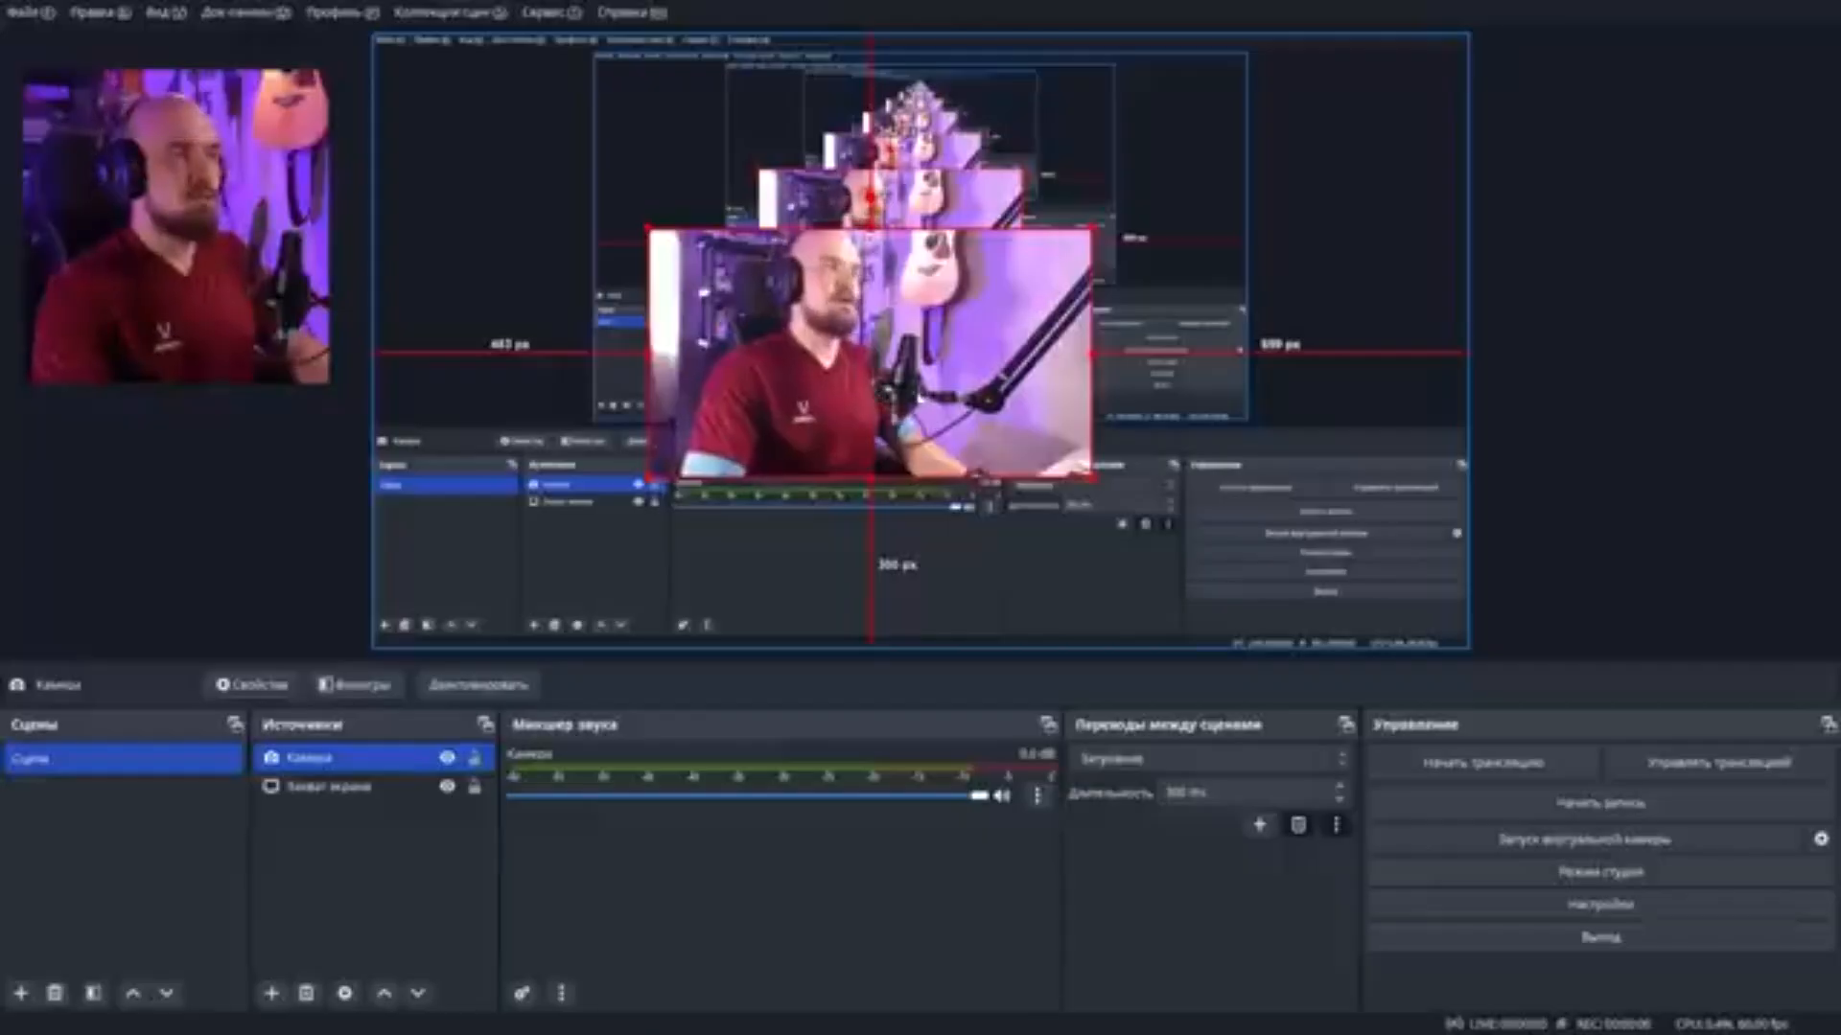
{"action": "left_click_drag", "start_coordinate": [1103, 362], "coordinate": [1211, 353]}
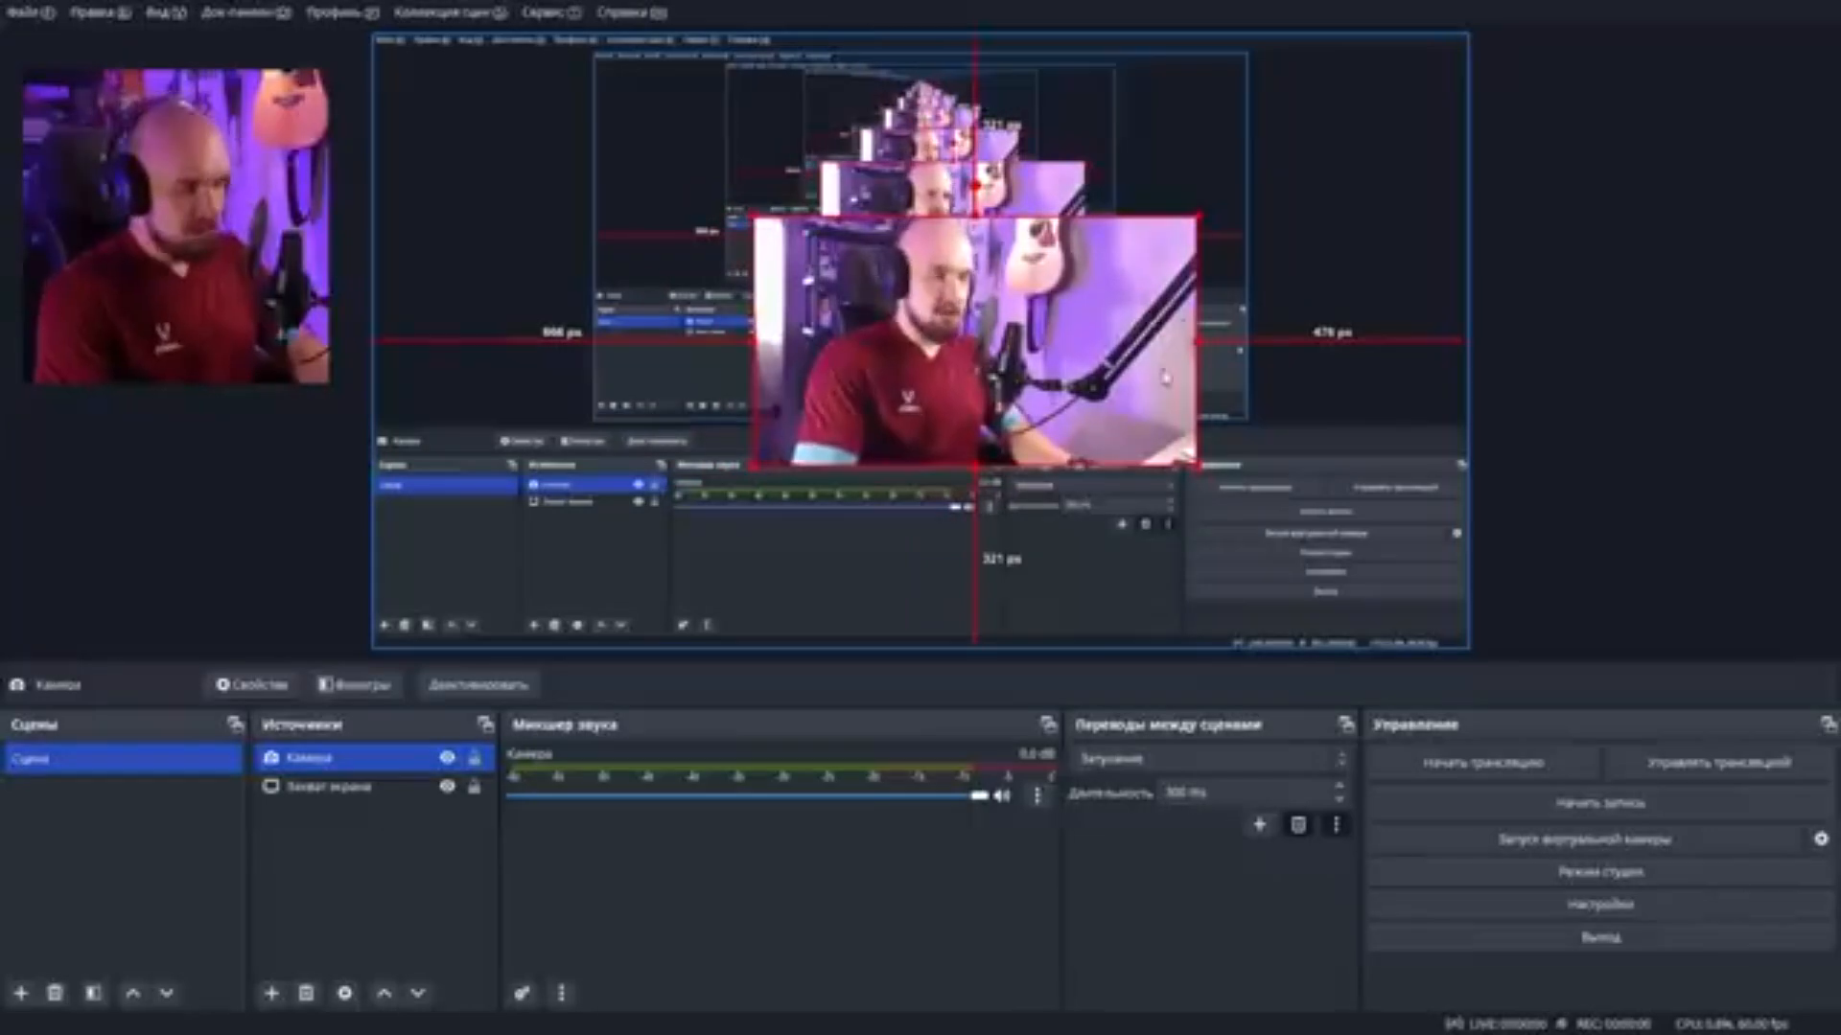
Step: Alt-crop the webcam's right and left sides
{"action": "key", "text": "alt"}
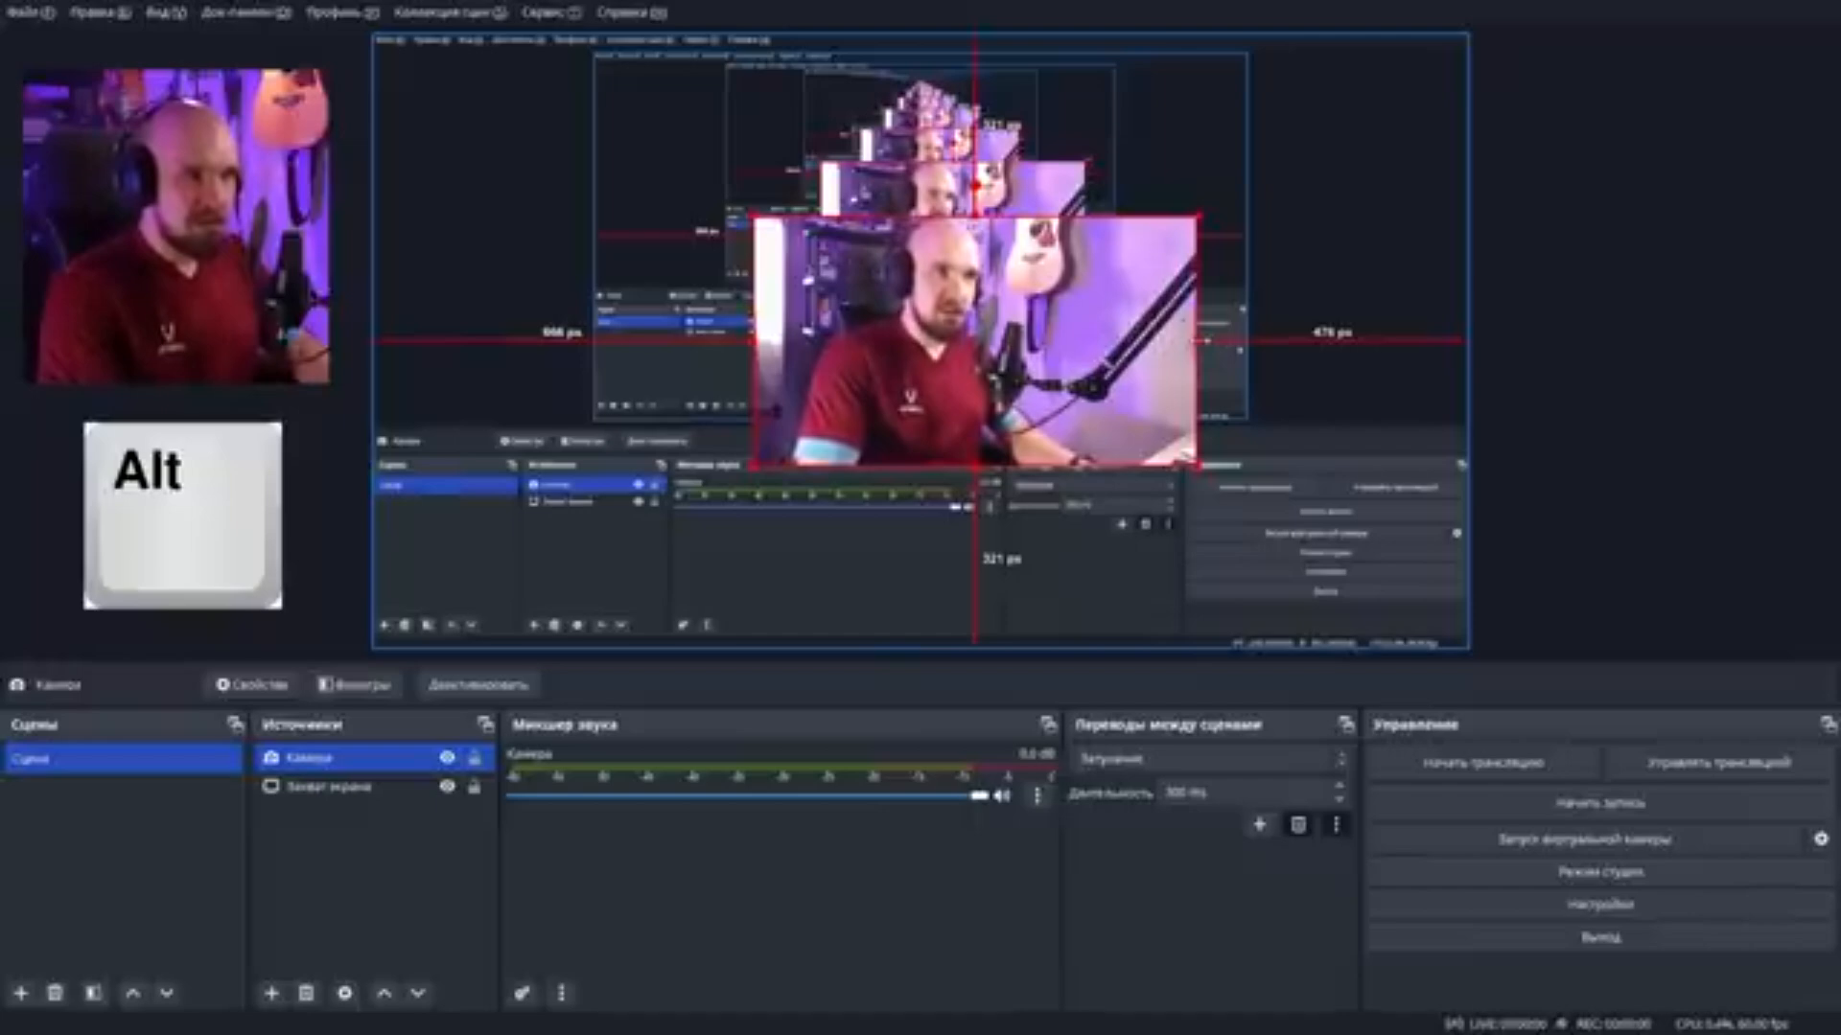
{"action": "left_click_drag", "start_coordinate": [1197, 340], "coordinate": [1038, 341]}
{"action": "left_click_drag", "start_coordinate": [754, 340], "coordinate": [869, 343]}
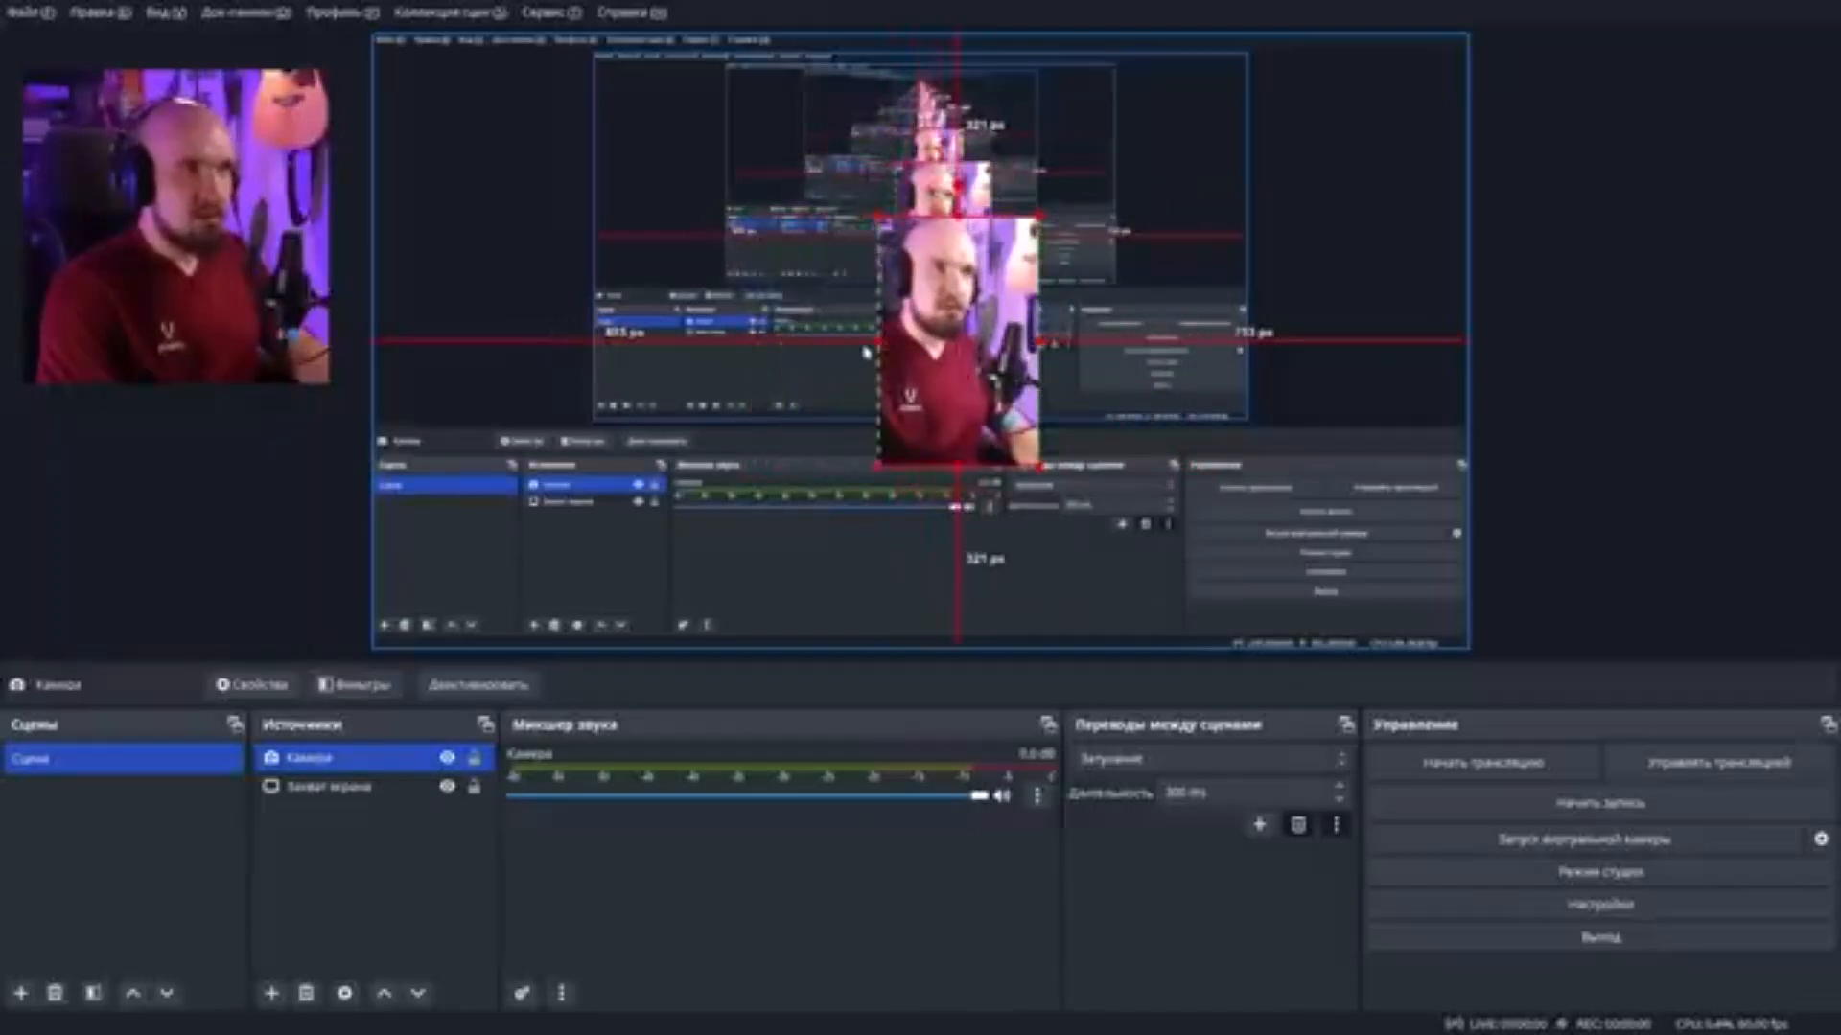
Step: Crop and shift the Захват экрана screen capture, then snap it back to the left edge
{"action": "left_click", "coordinate": [304, 416]}
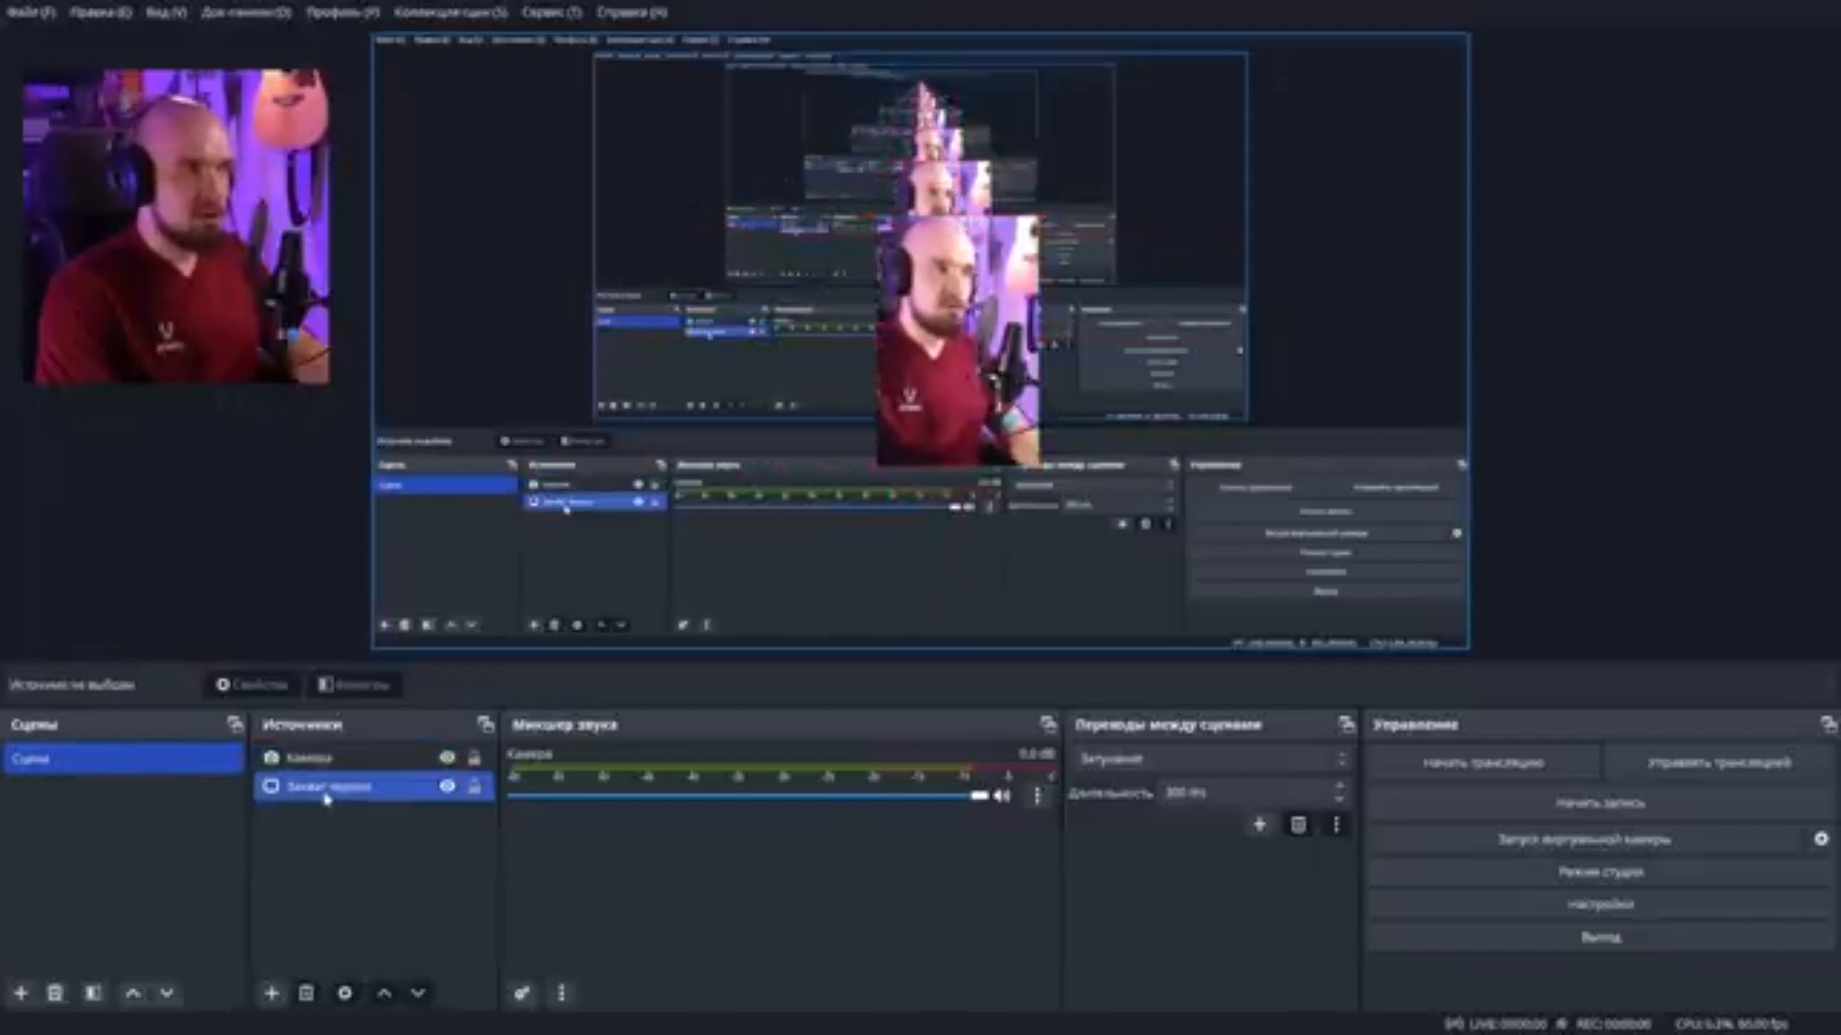
{"action": "left_click", "coordinate": [325, 795]}
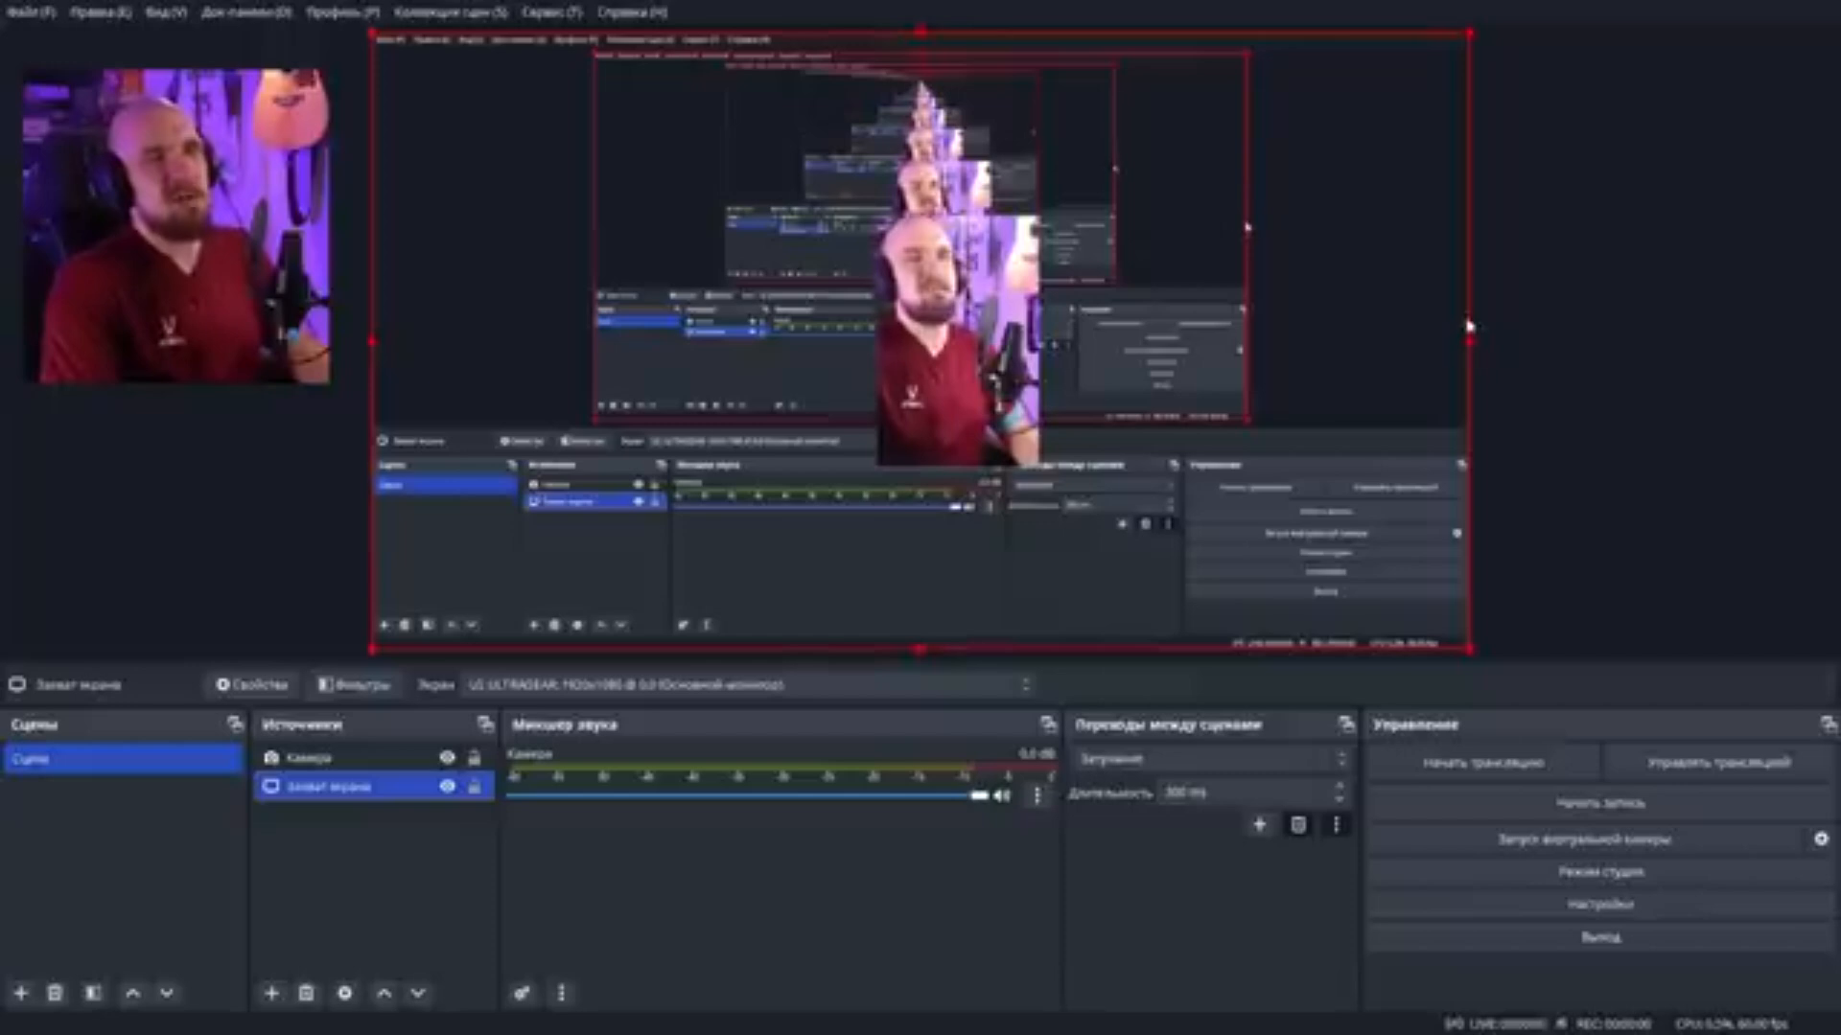
{"action": "left_click_drag", "start_coordinate": [1467, 339], "coordinate": [1182, 362]}
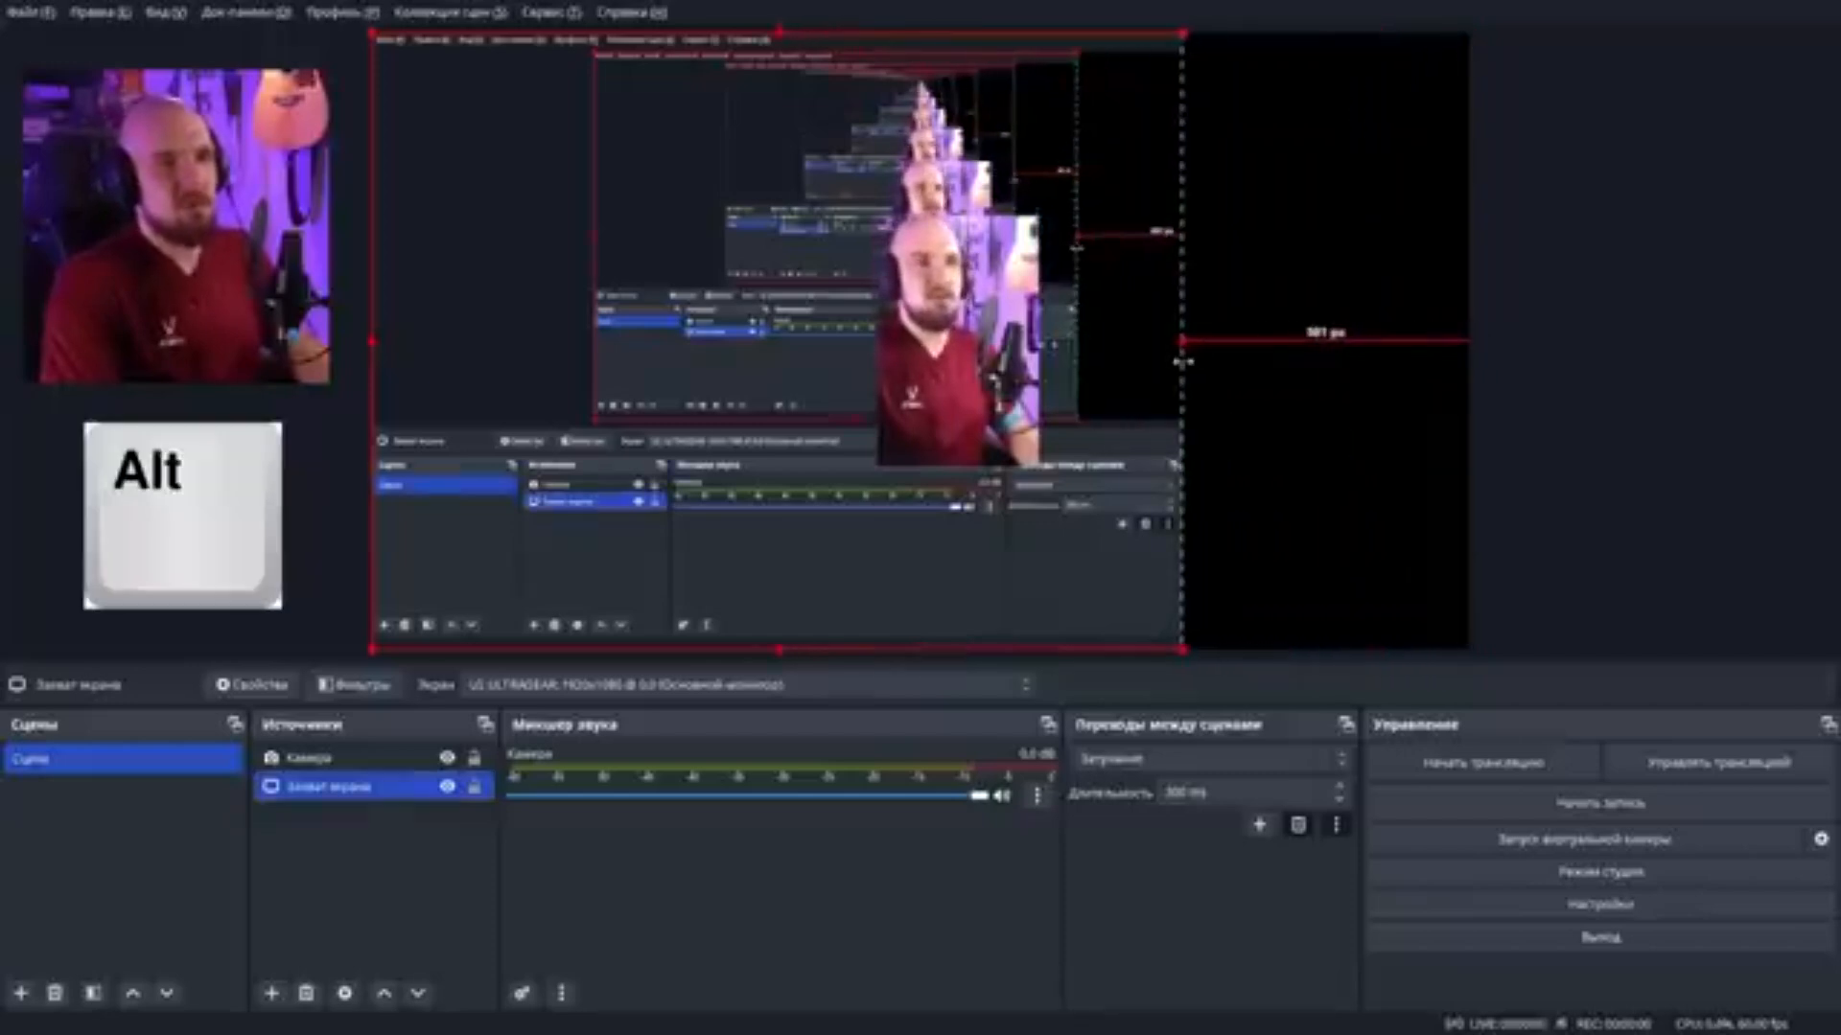
{"action": "left_click", "coordinate": [1449, 423]}
{"action": "left_click_drag", "start_coordinate": [815, 559], "coordinate": [927, 559]}
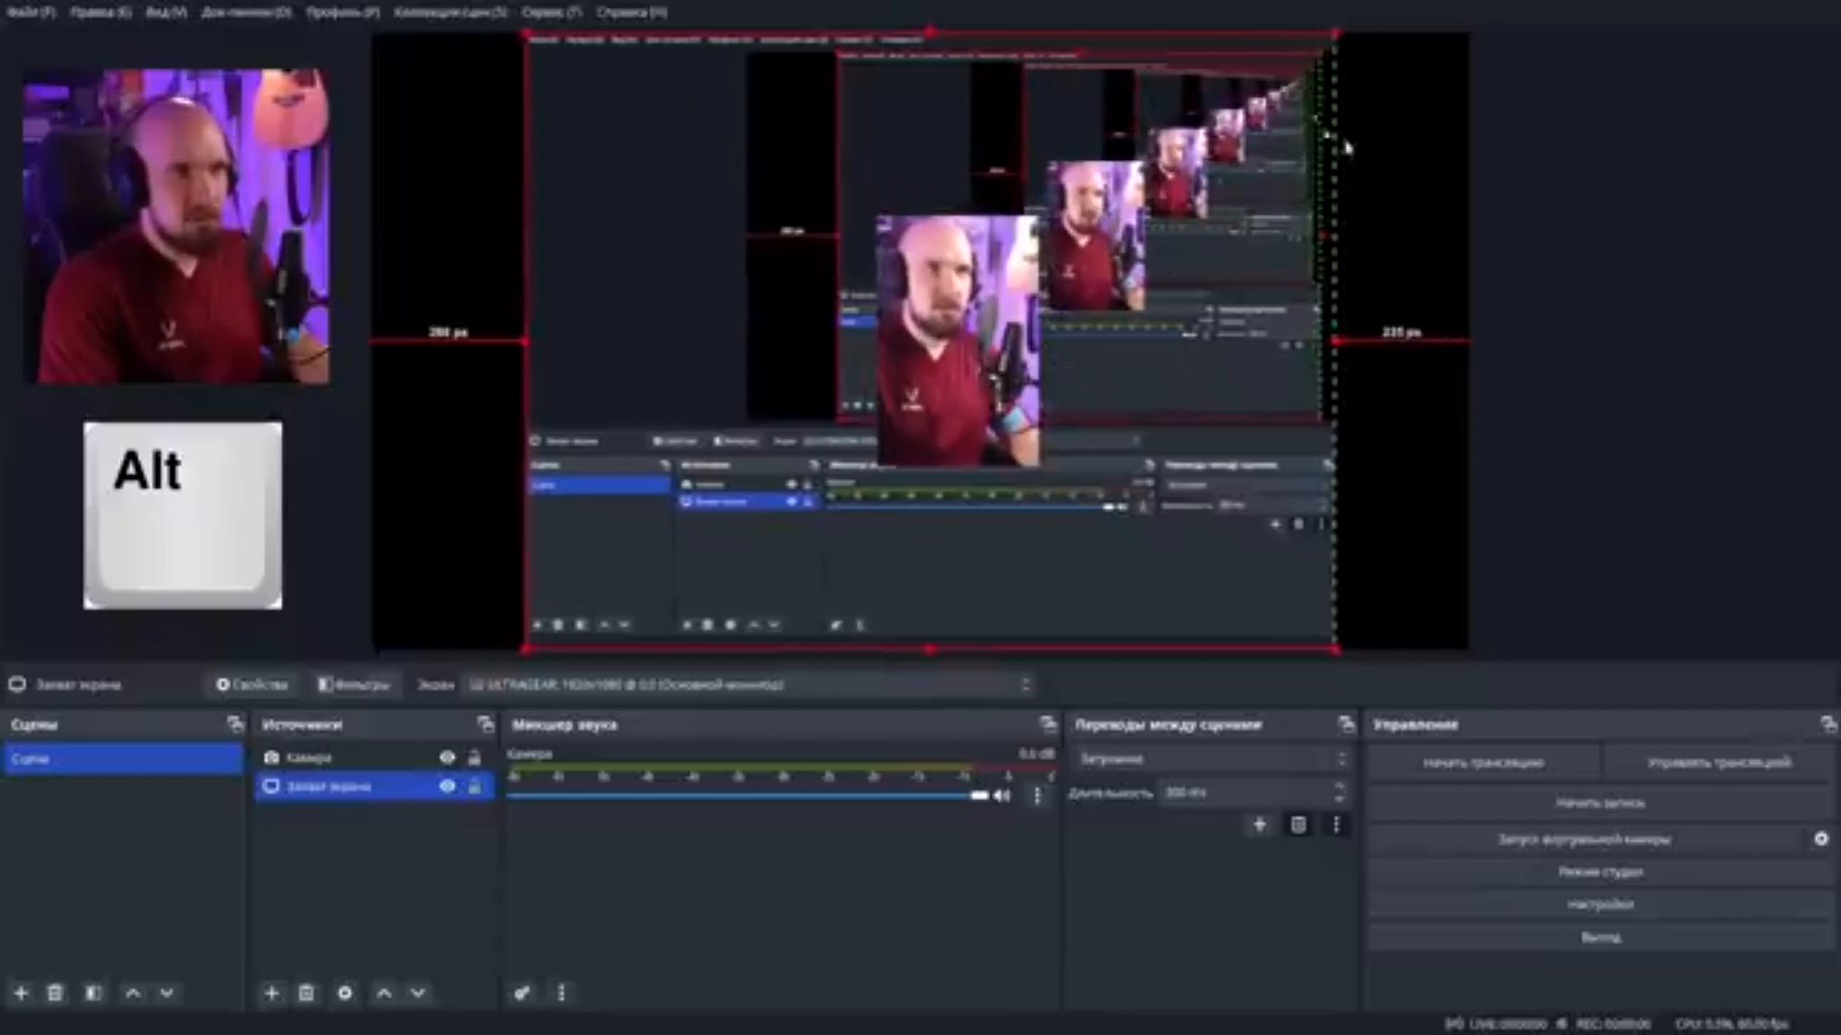
{"action": "left_click_drag", "start_coordinate": [1171, 559], "coordinate": [1033, 564]}
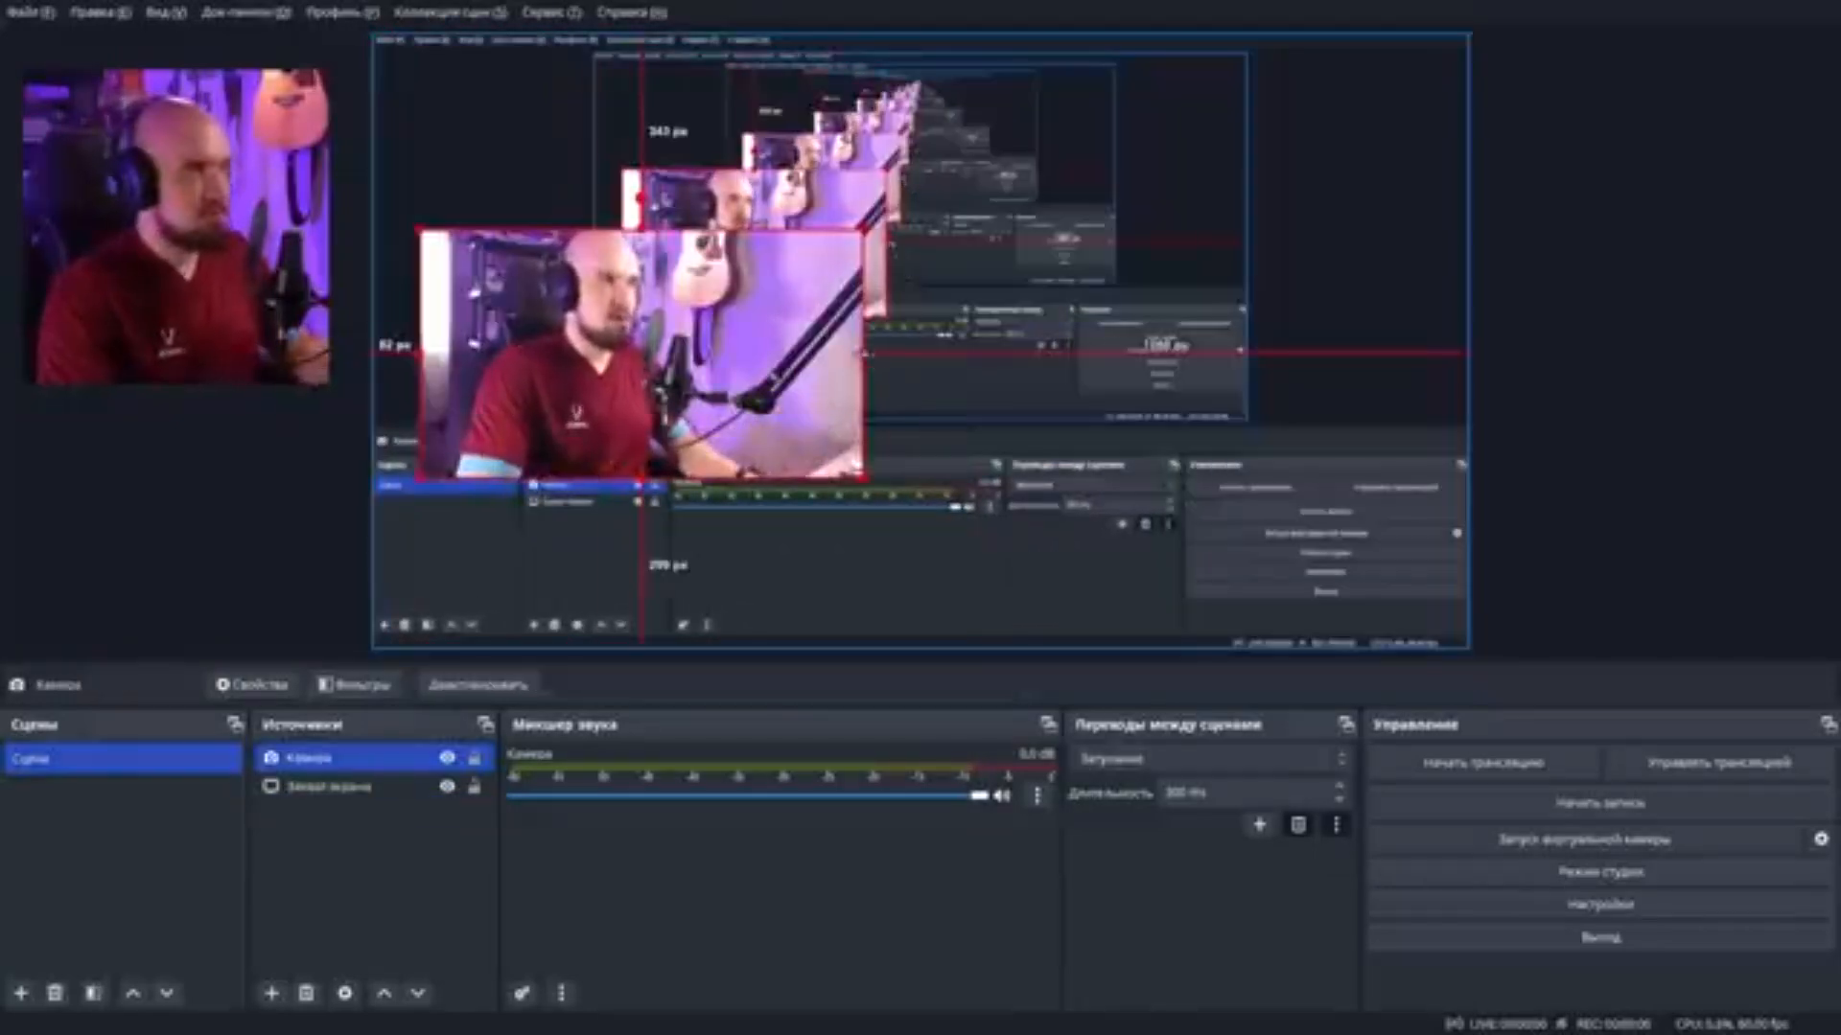
Step: Crop the webcam to a narrow portrait frame and place it in the top-left corner
{"action": "left_click_drag", "start_coordinate": [863, 355], "coordinate": [678, 355]}
{"action": "left_click_drag", "start_coordinate": [419, 354], "coordinate": [506, 355]}
{"action": "left_click_drag", "start_coordinate": [626, 380], "coordinate": [503, 228]}
{"action": "left_click_drag", "start_coordinate": [554, 325], "coordinate": [510, 271]}
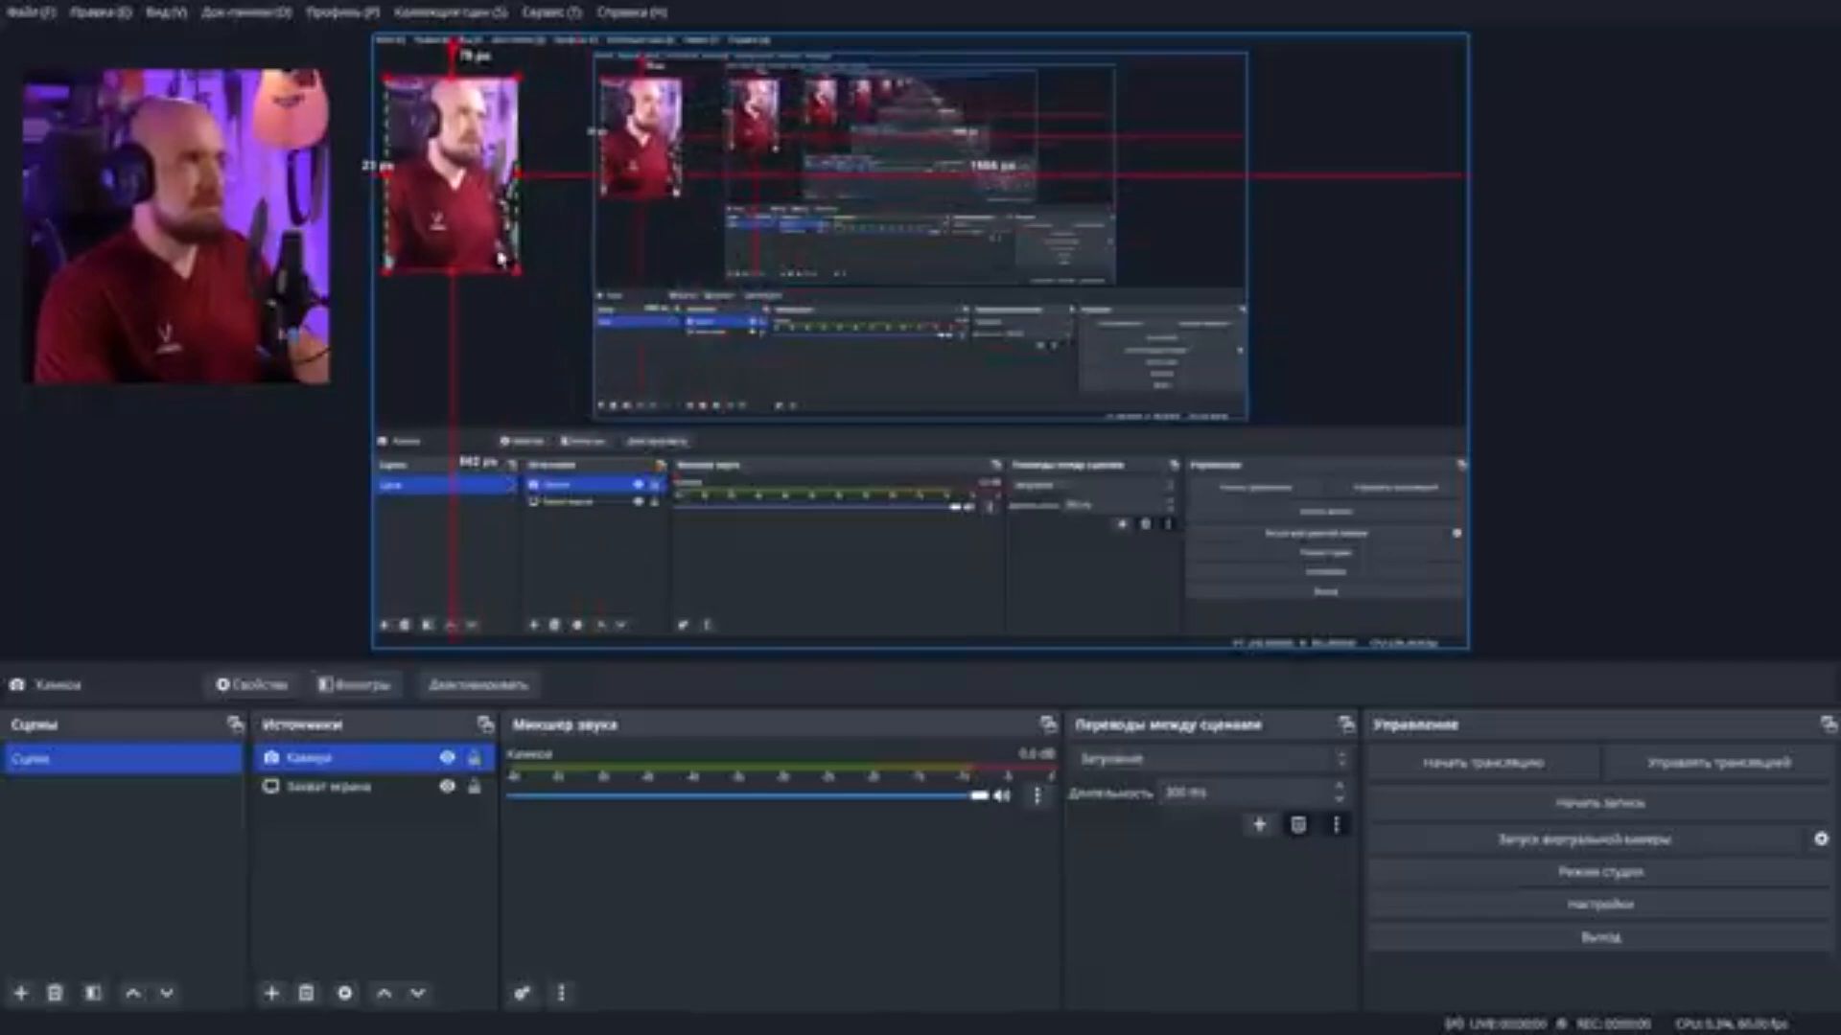
{"action": "left_click_drag", "start_coordinate": [459, 195], "coordinate": [458, 180]}
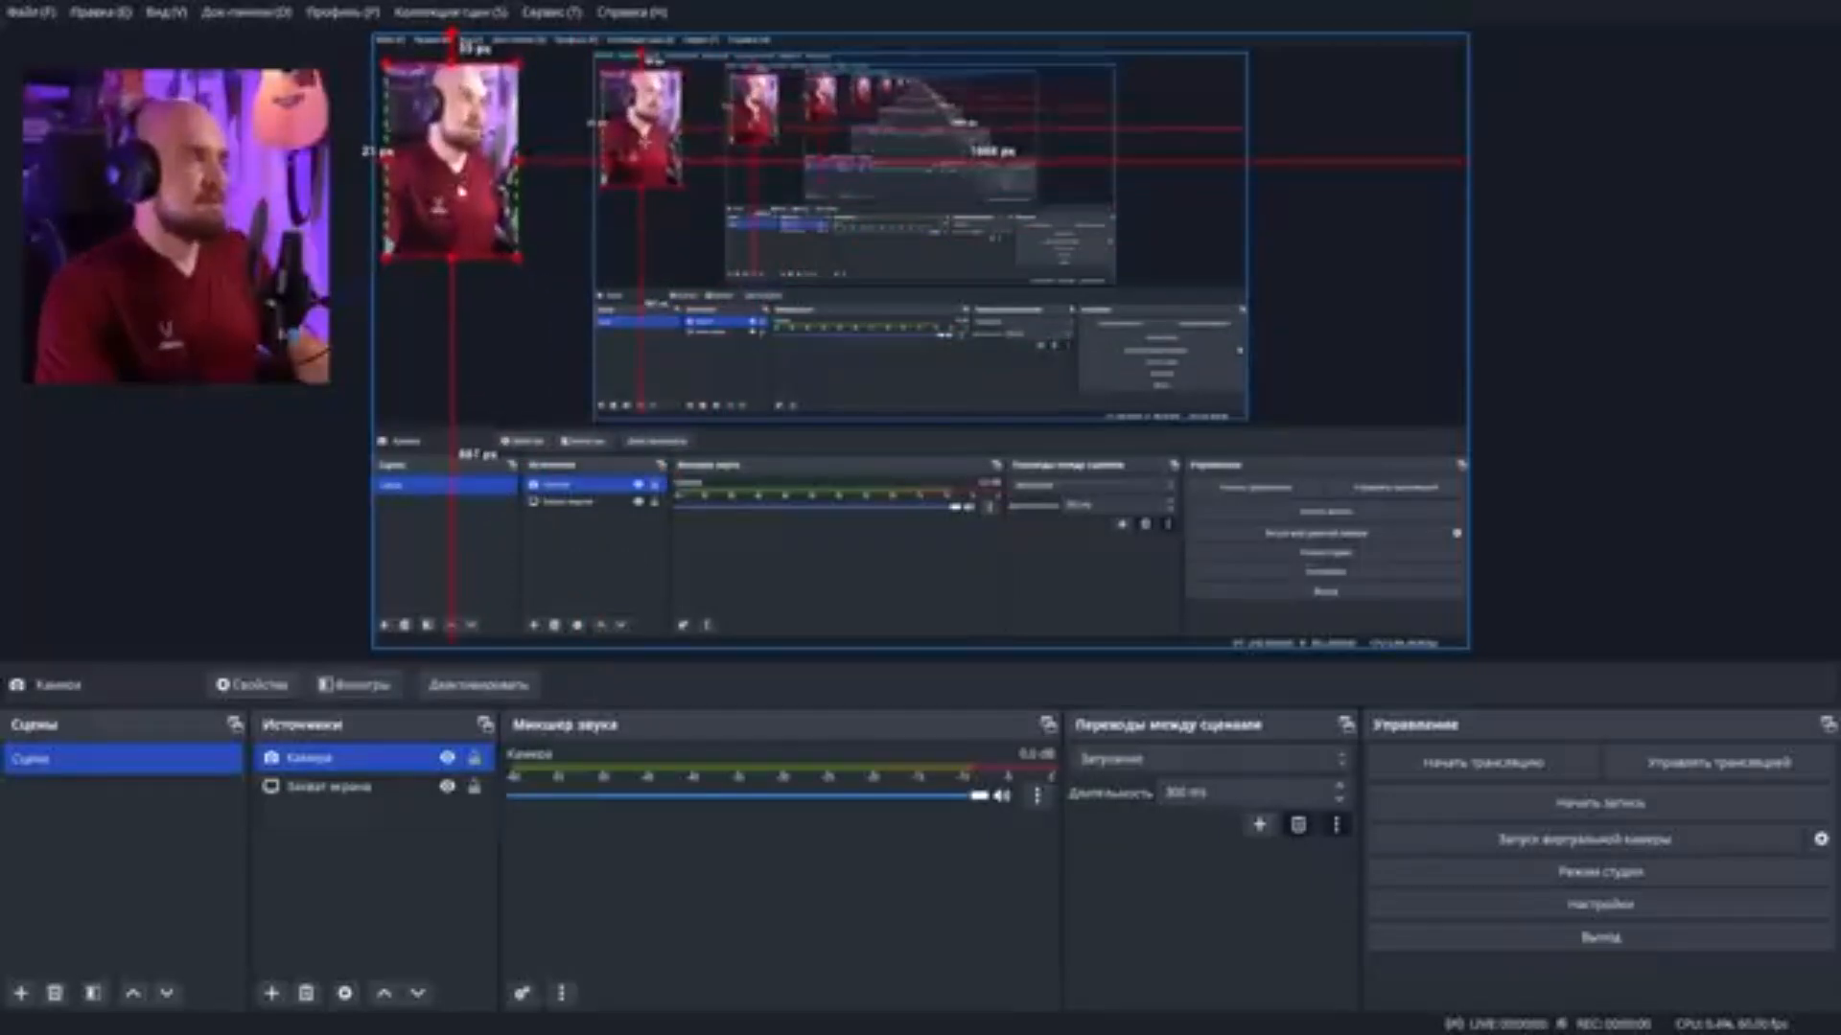
{"action": "left_click", "coordinate": [549, 174]}
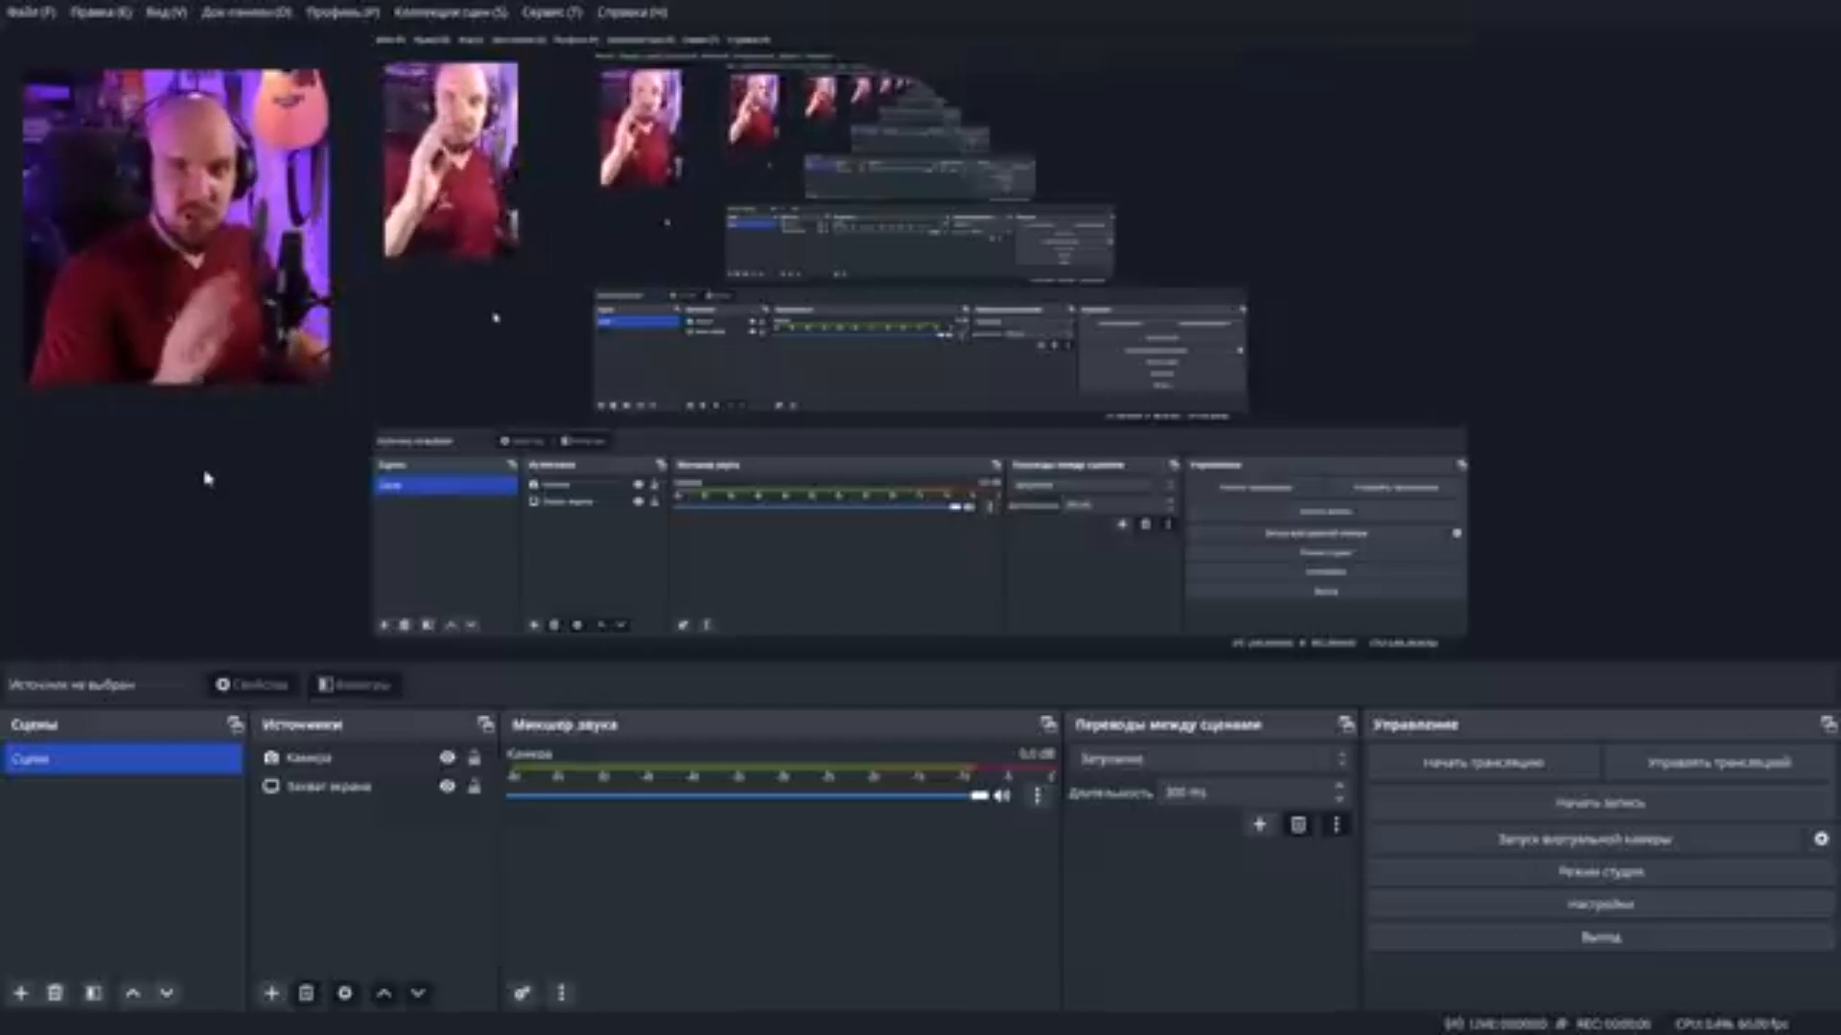
Step: Add a new Текст (GDI+) source from the Sources context menu
{"action": "right_click", "coordinate": [307, 847]}
{"action": "mouse_move", "coordinate": [383, 853]}
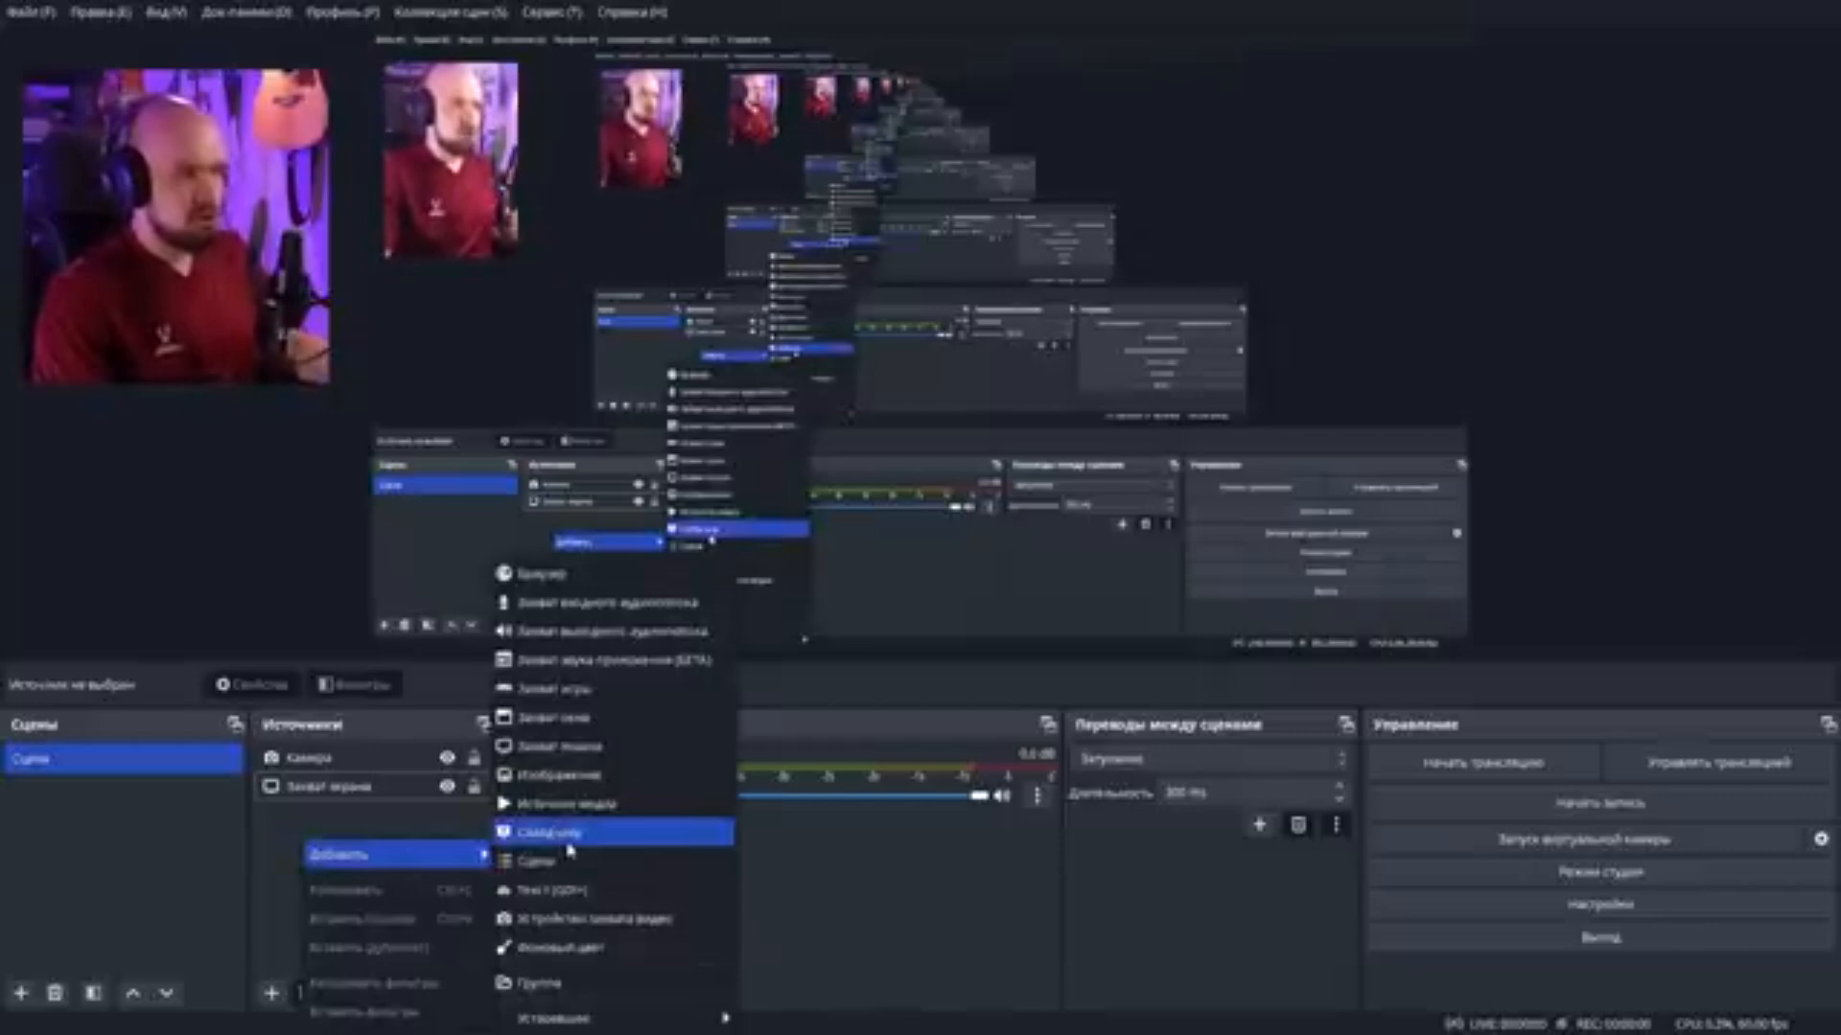
{"action": "left_click", "coordinate": [558, 891]}
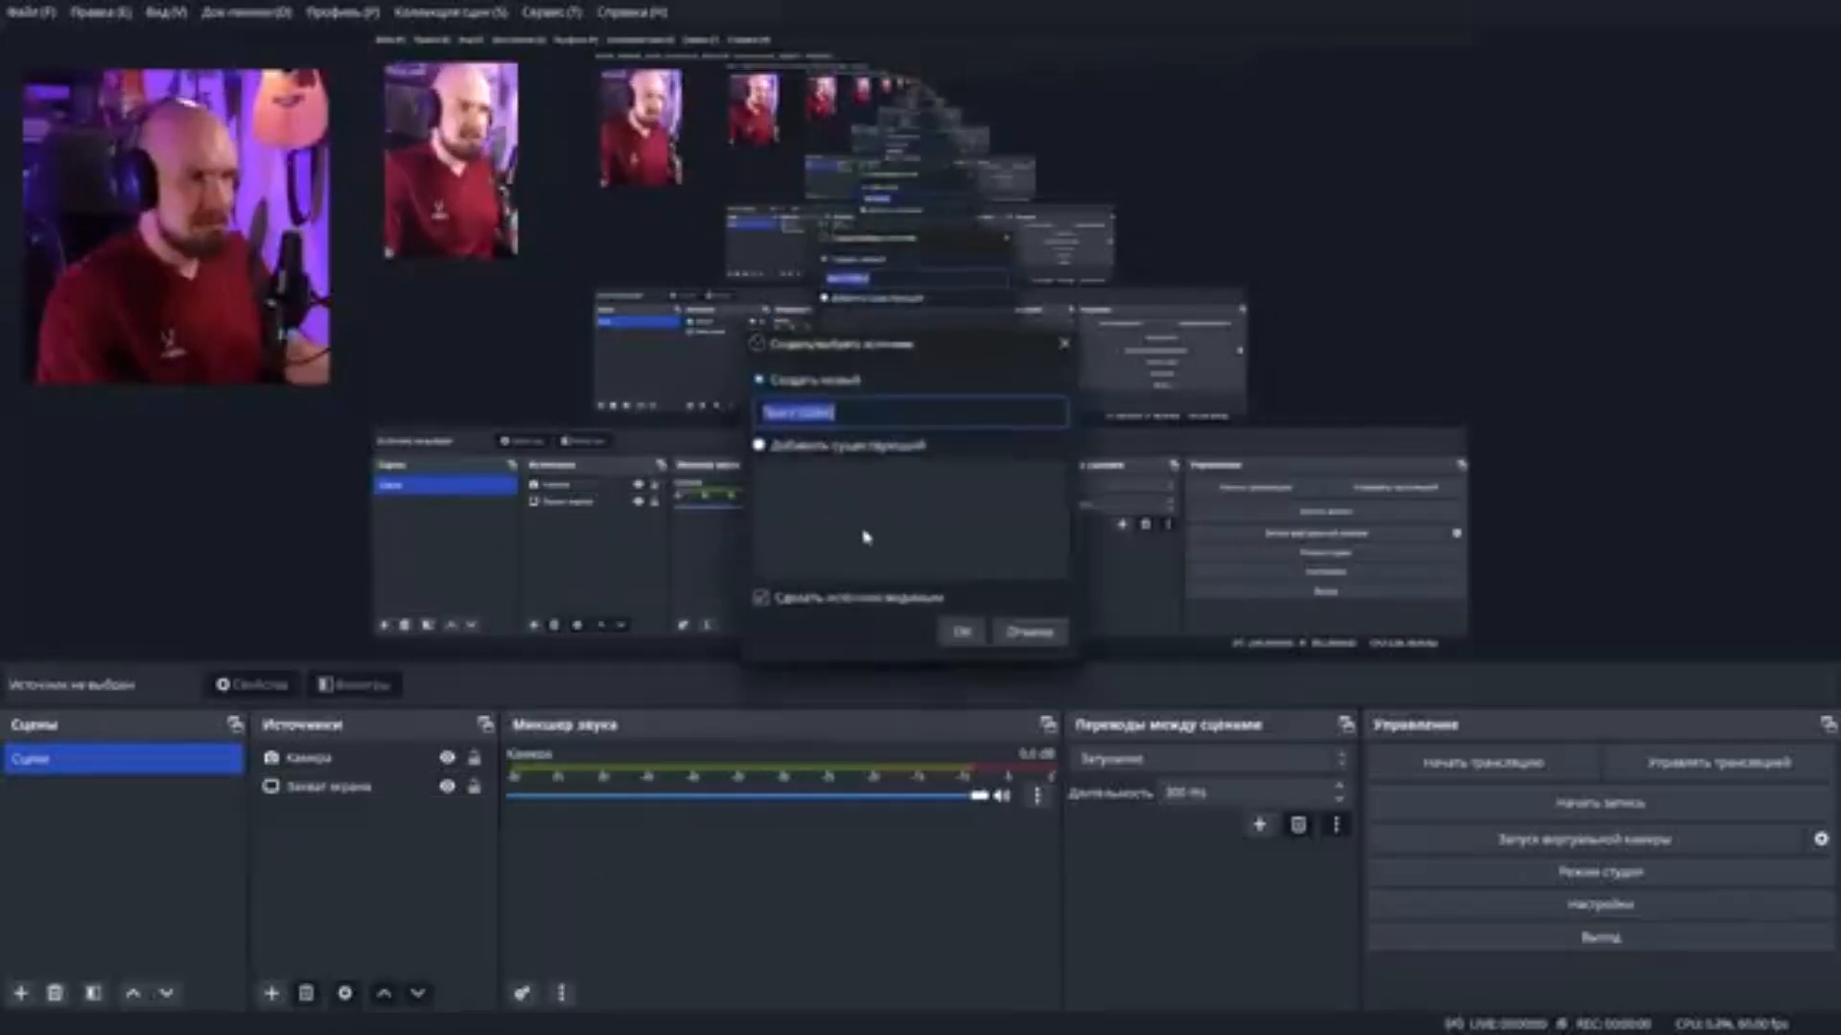
{"action": "left_click", "coordinate": [963, 632]}
Step: Enter text 'вфывфывыфвфывыфвфыв' in Arial size 48 and move it to the lower canvas
{"action": "left_click", "coordinate": [904, 604]}
{"action": "type", "text": "вфывфывыфвфывыфвфыв"}
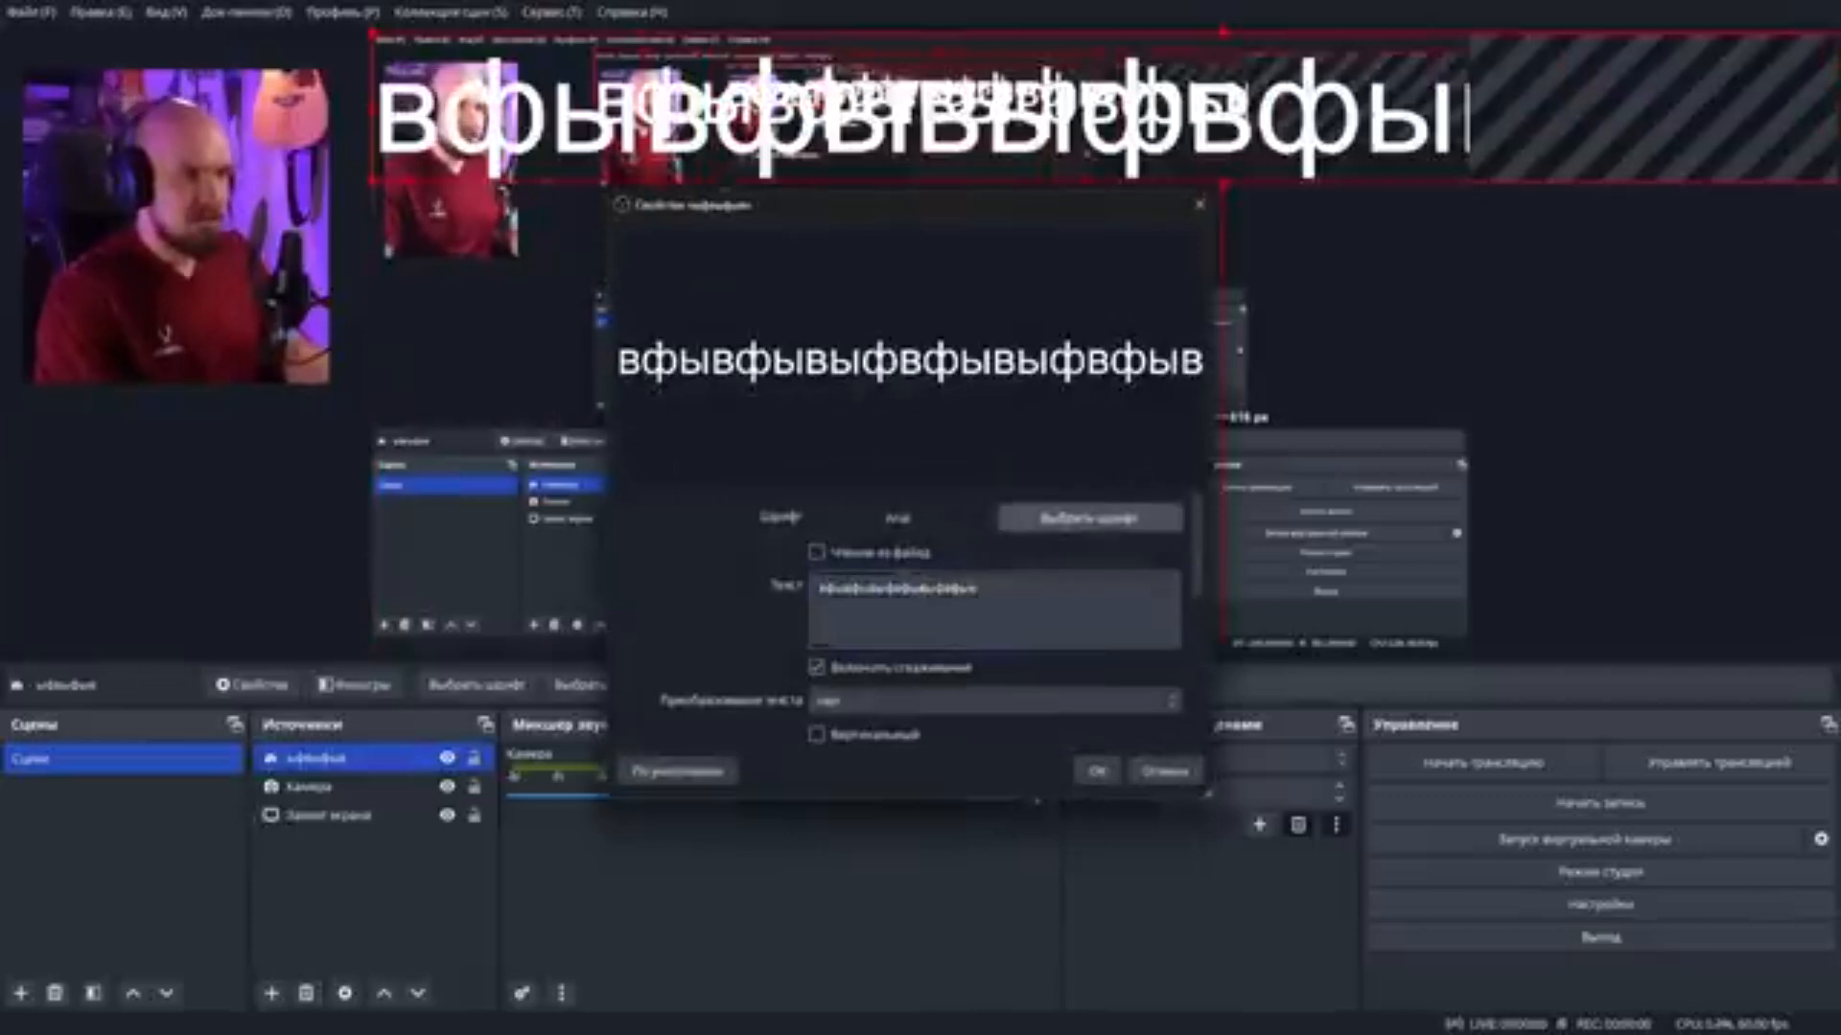
{"action": "left_click", "coordinate": [1055, 522]}
{"action": "left_click", "coordinate": [1023, 652]}
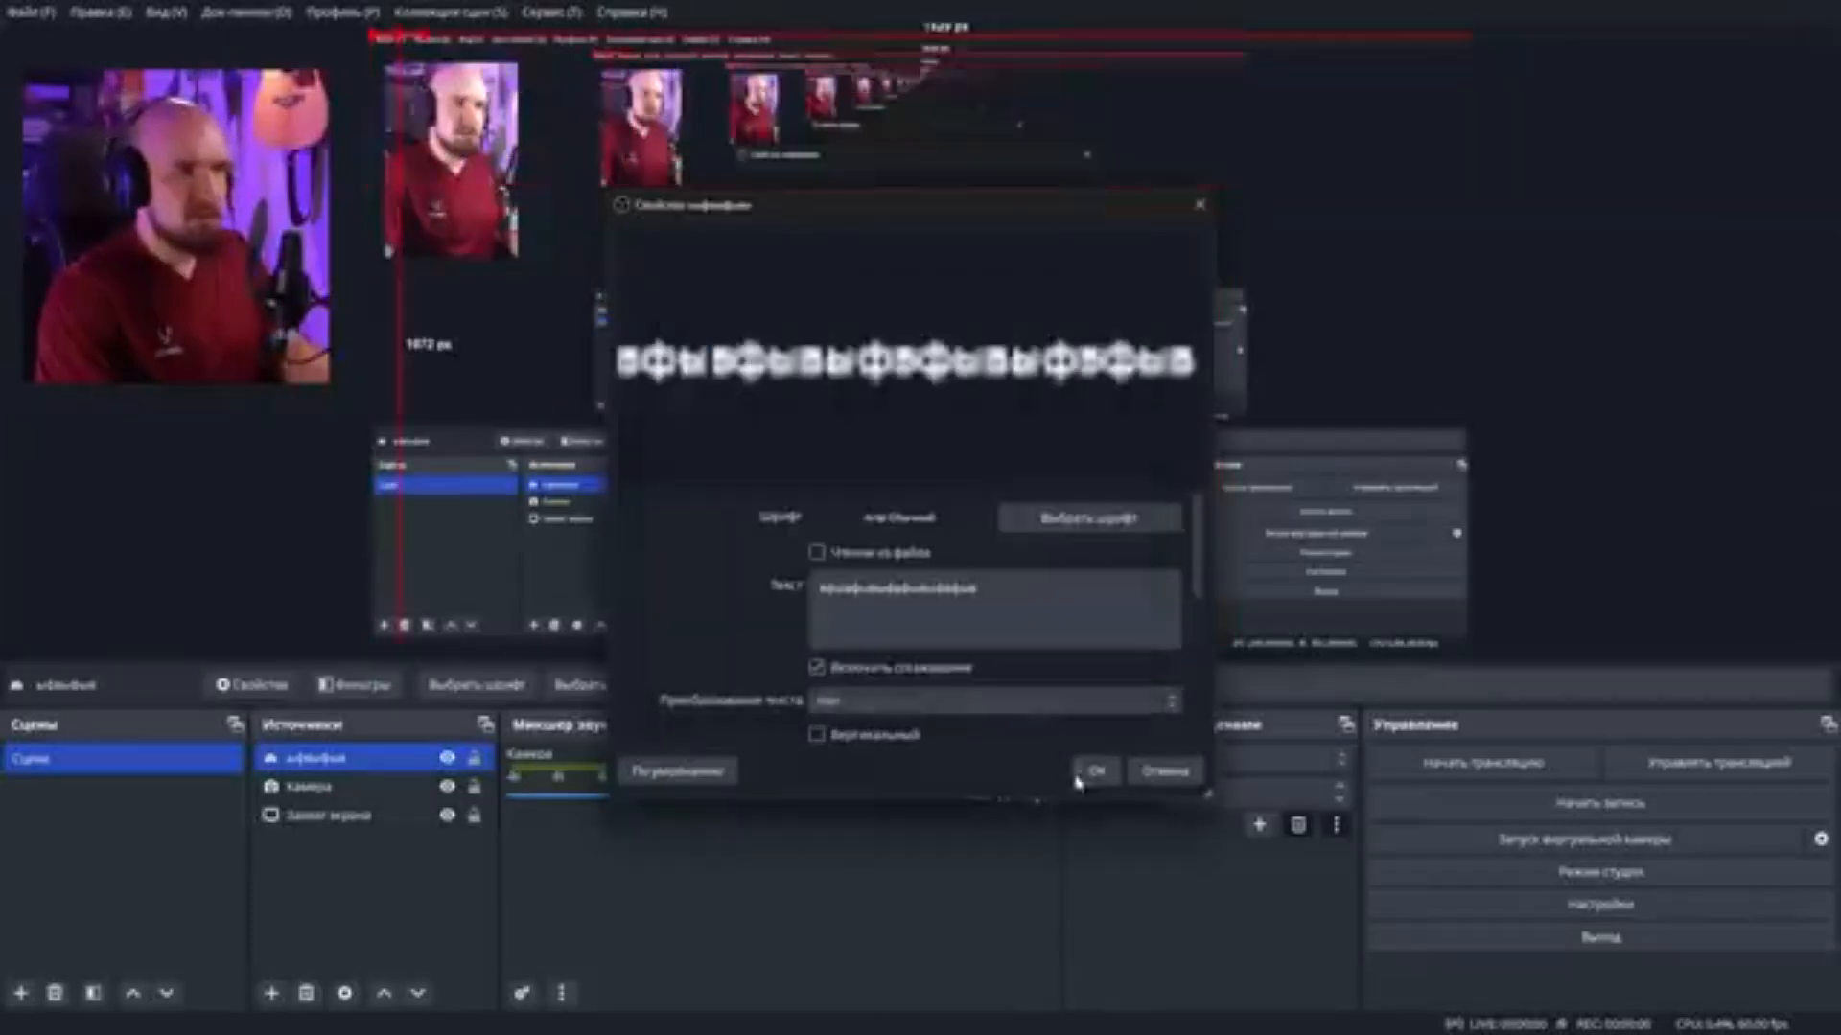
{"action": "left_click", "coordinate": [1074, 519]}
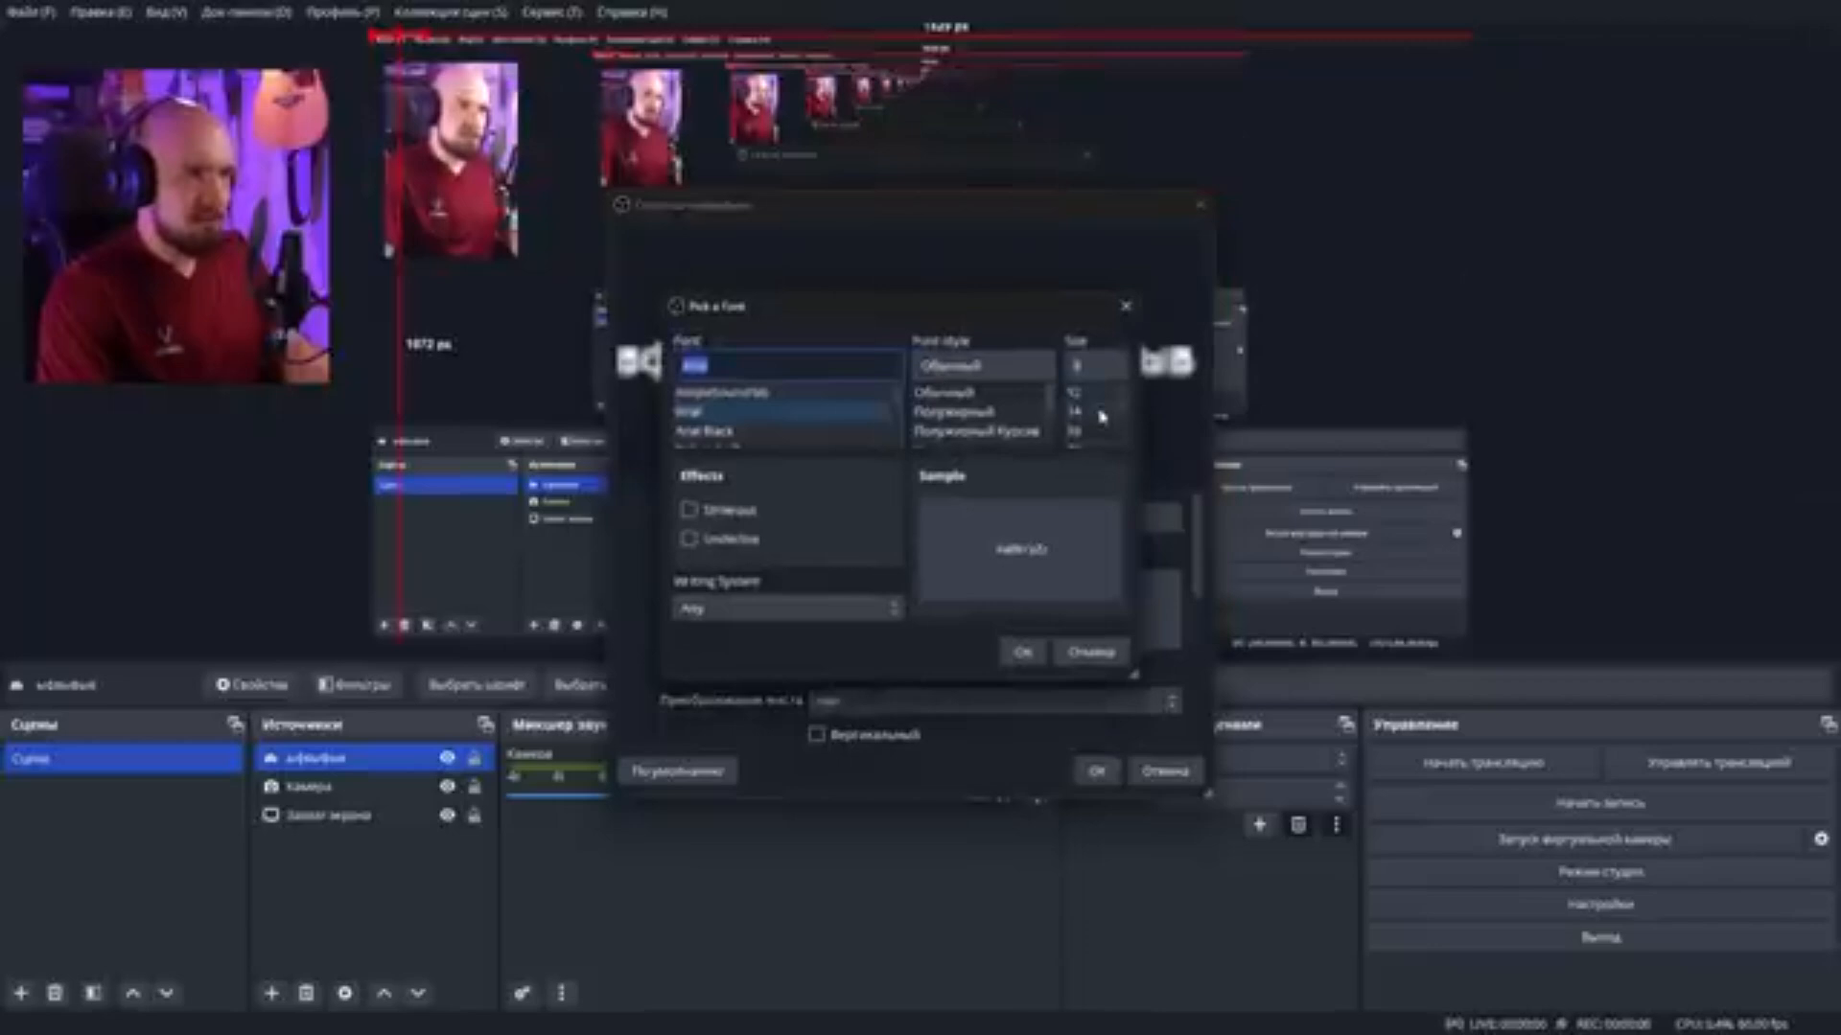
{"action": "left_click", "coordinate": [1078, 413]}
{"action": "left_click", "coordinate": [1023, 652]}
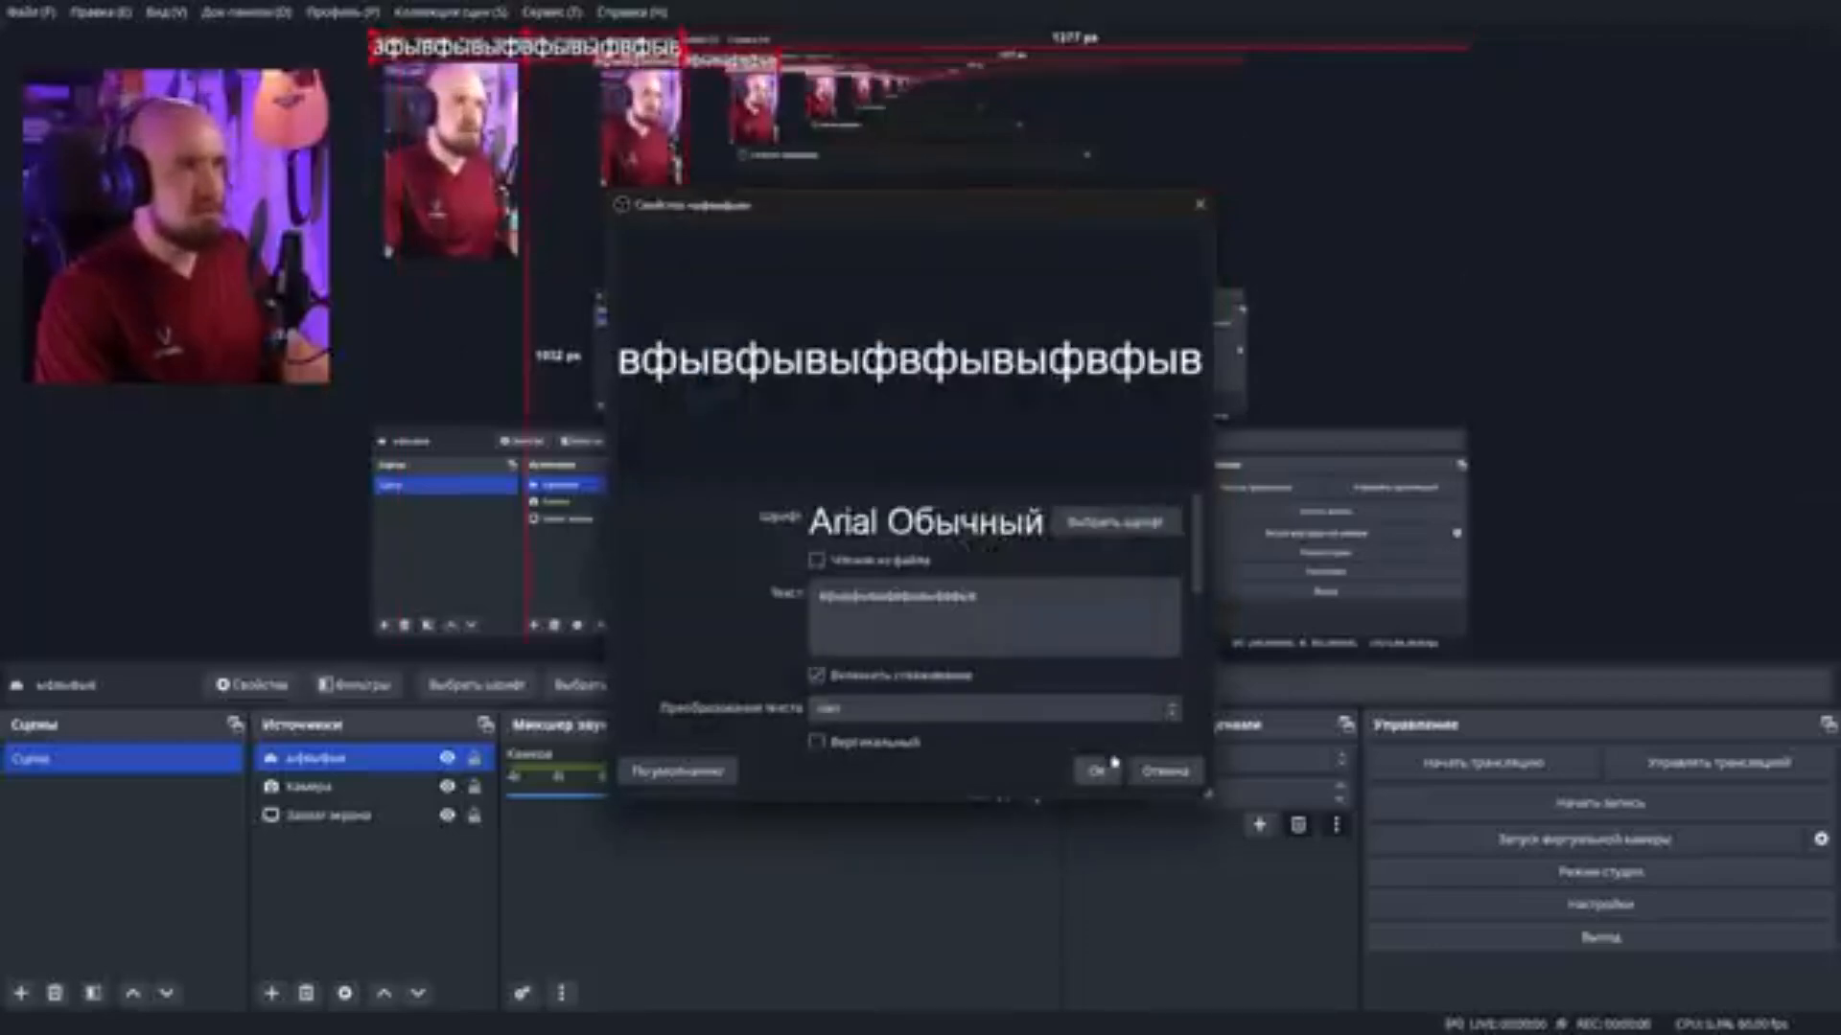
{"action": "left_click", "coordinate": [1097, 771]}
{"action": "left_click_drag", "start_coordinate": [788, 305], "coordinate": [831, 622]}
Step: Add an Изображение image source showing the night-lake picture
{"action": "right_click", "coordinate": [326, 856]}
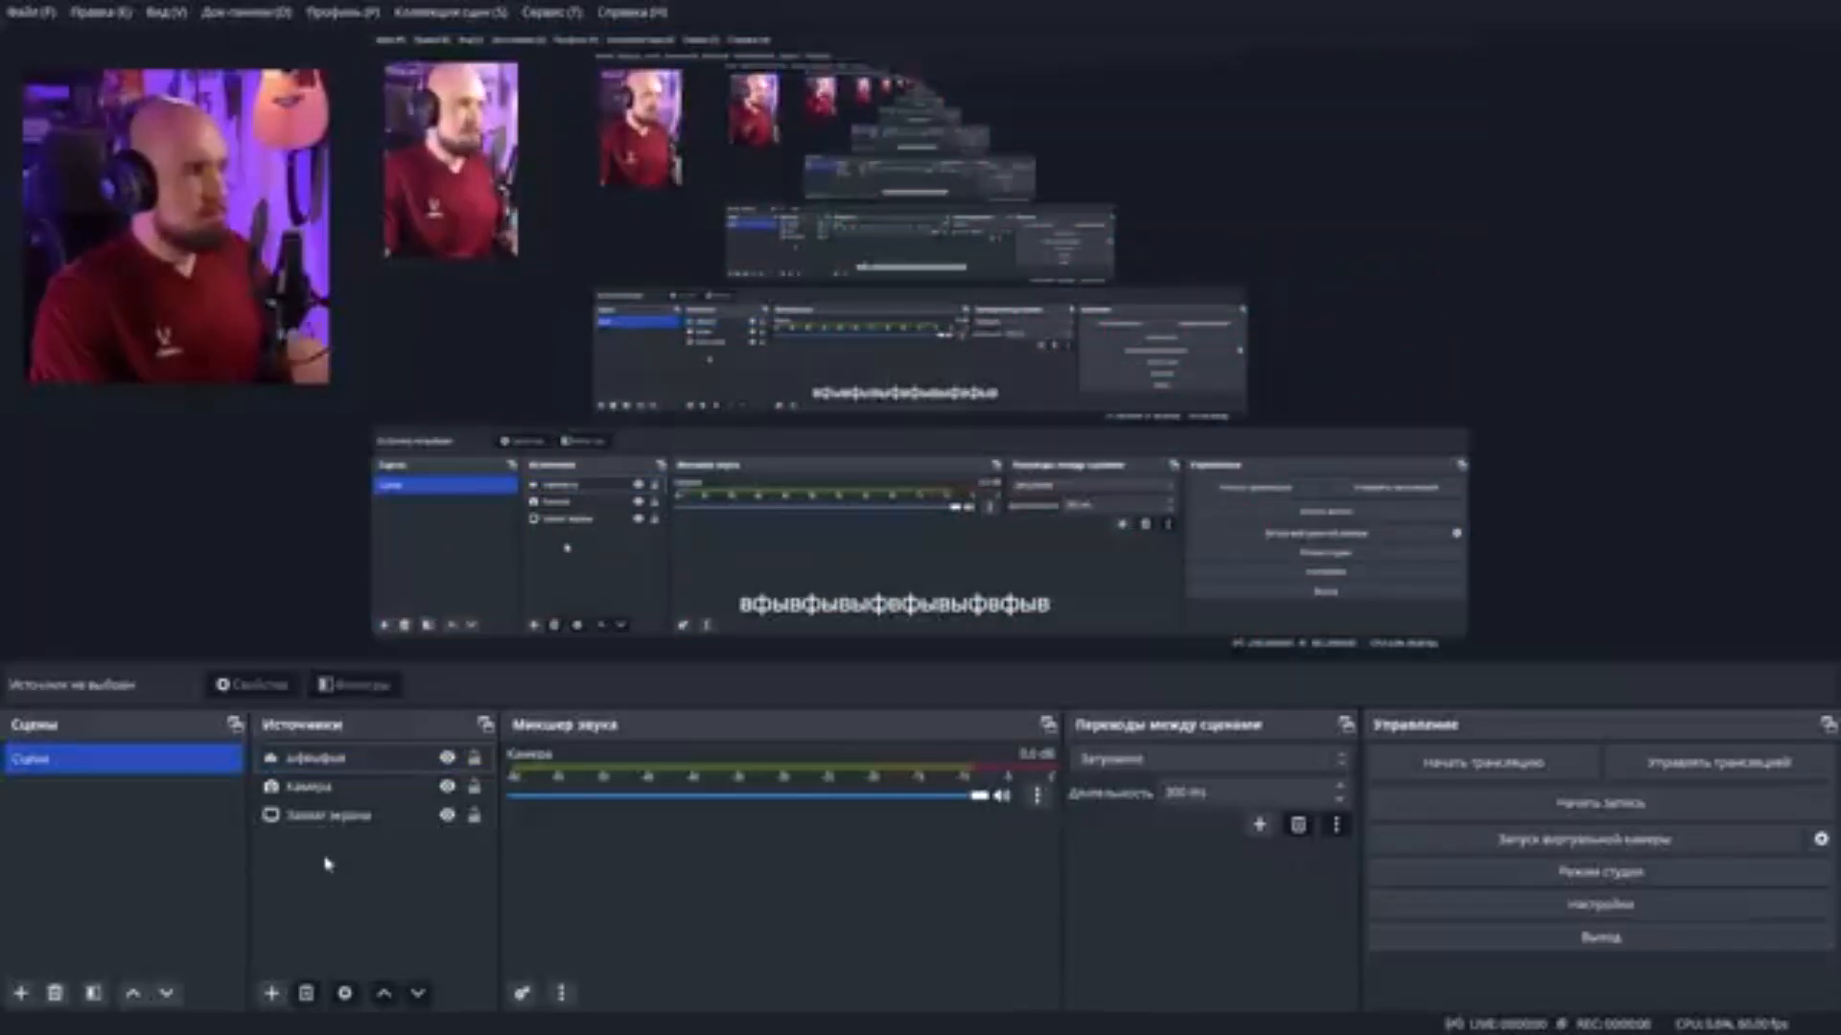
{"action": "mouse_move", "coordinate": [464, 689]}
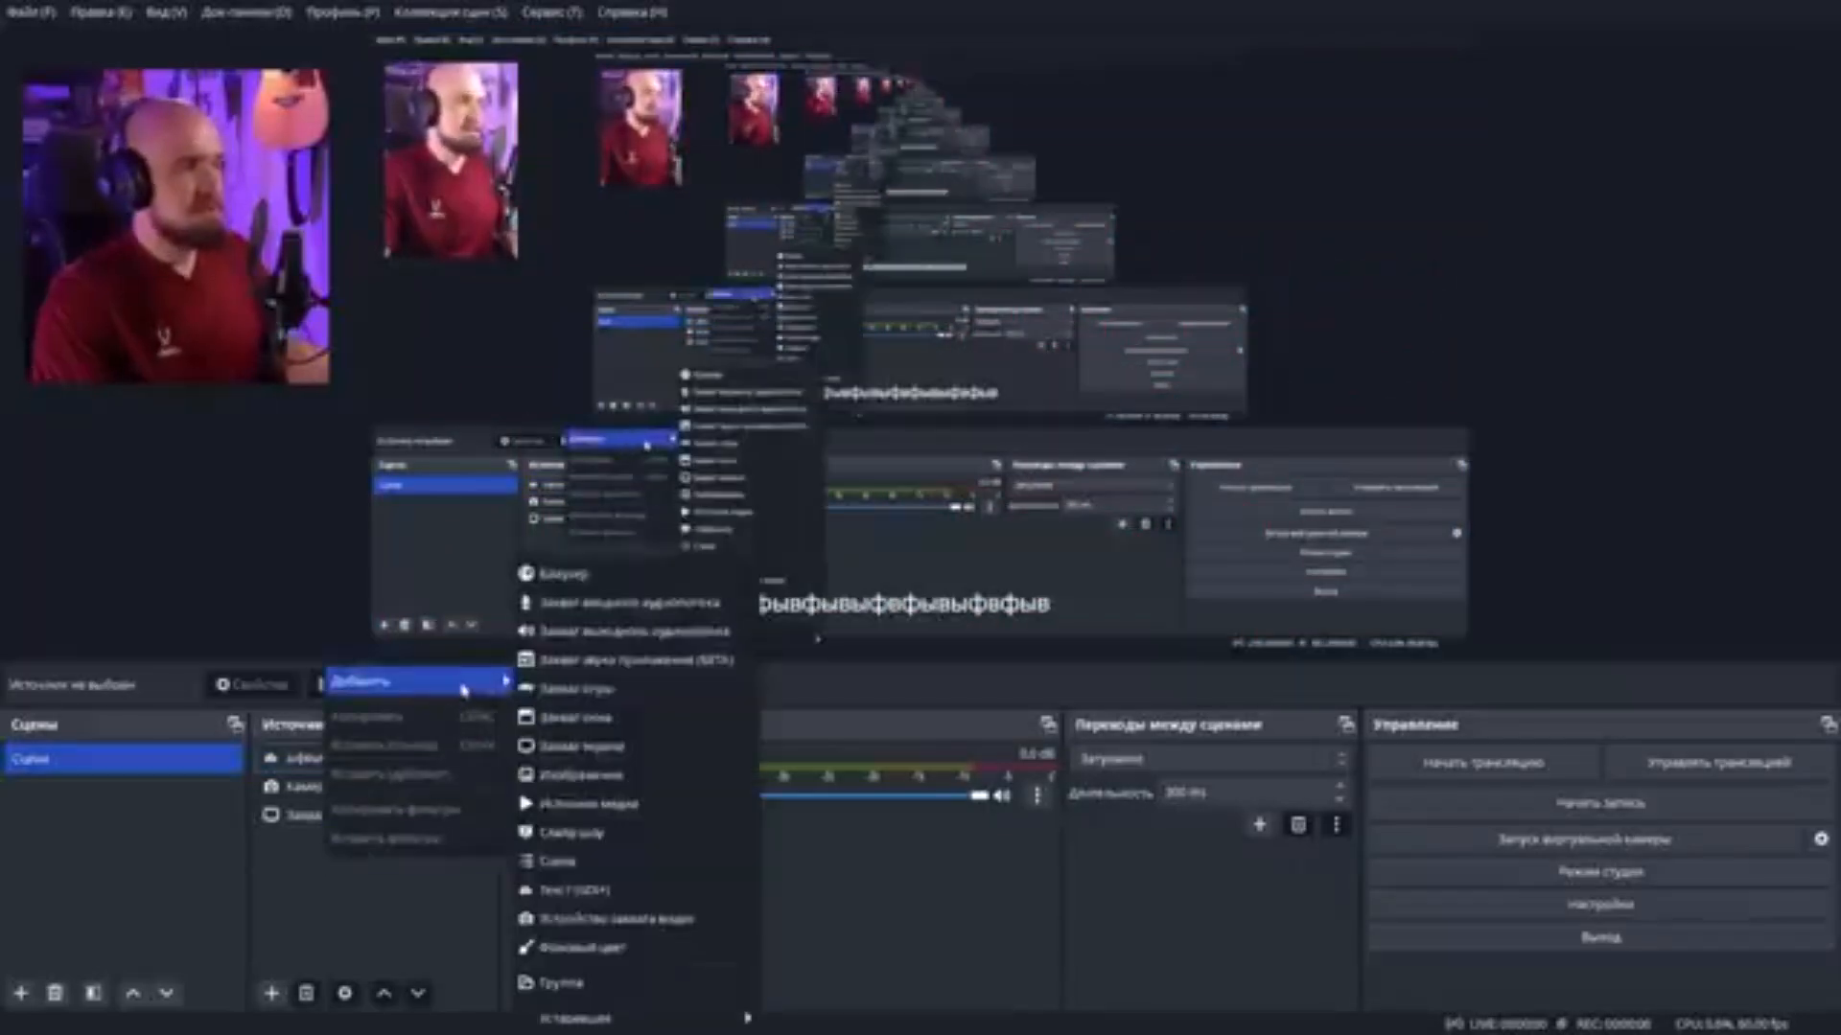
{"action": "left_click", "coordinate": [601, 779]}
{"action": "left_click", "coordinate": [967, 634]}
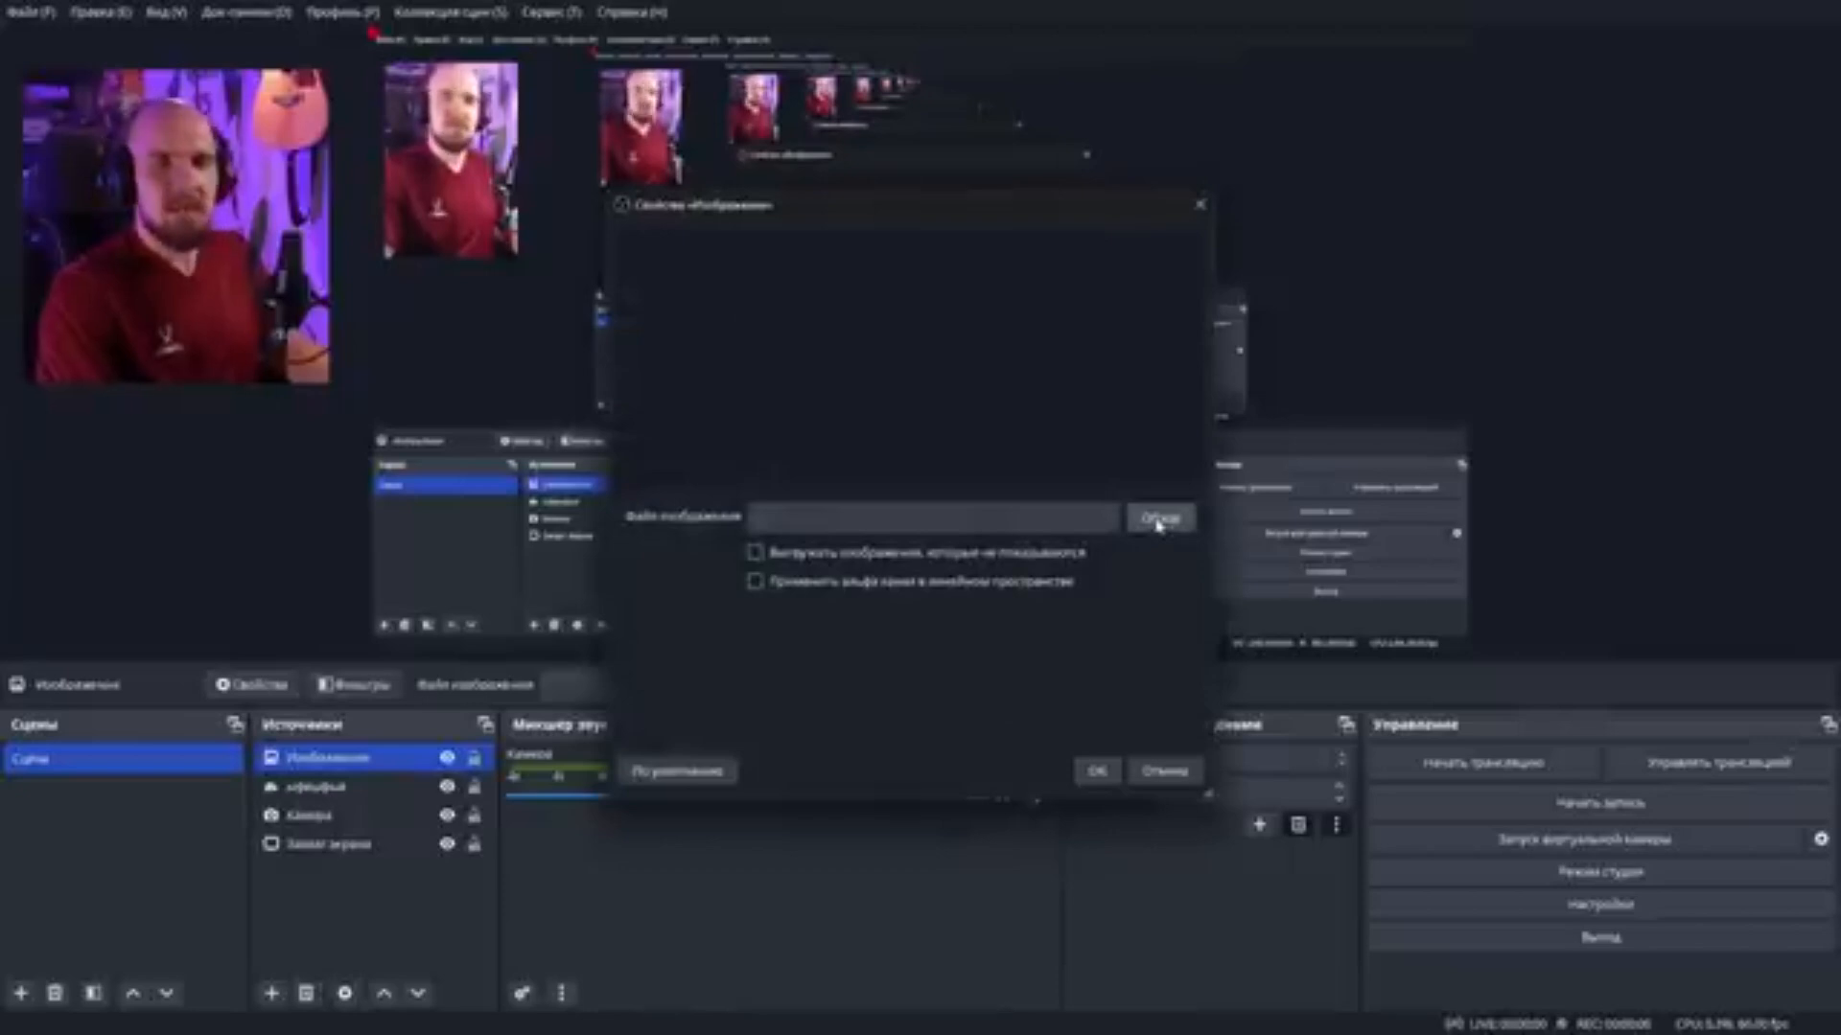
{"action": "left_click", "coordinate": [1159, 518]}
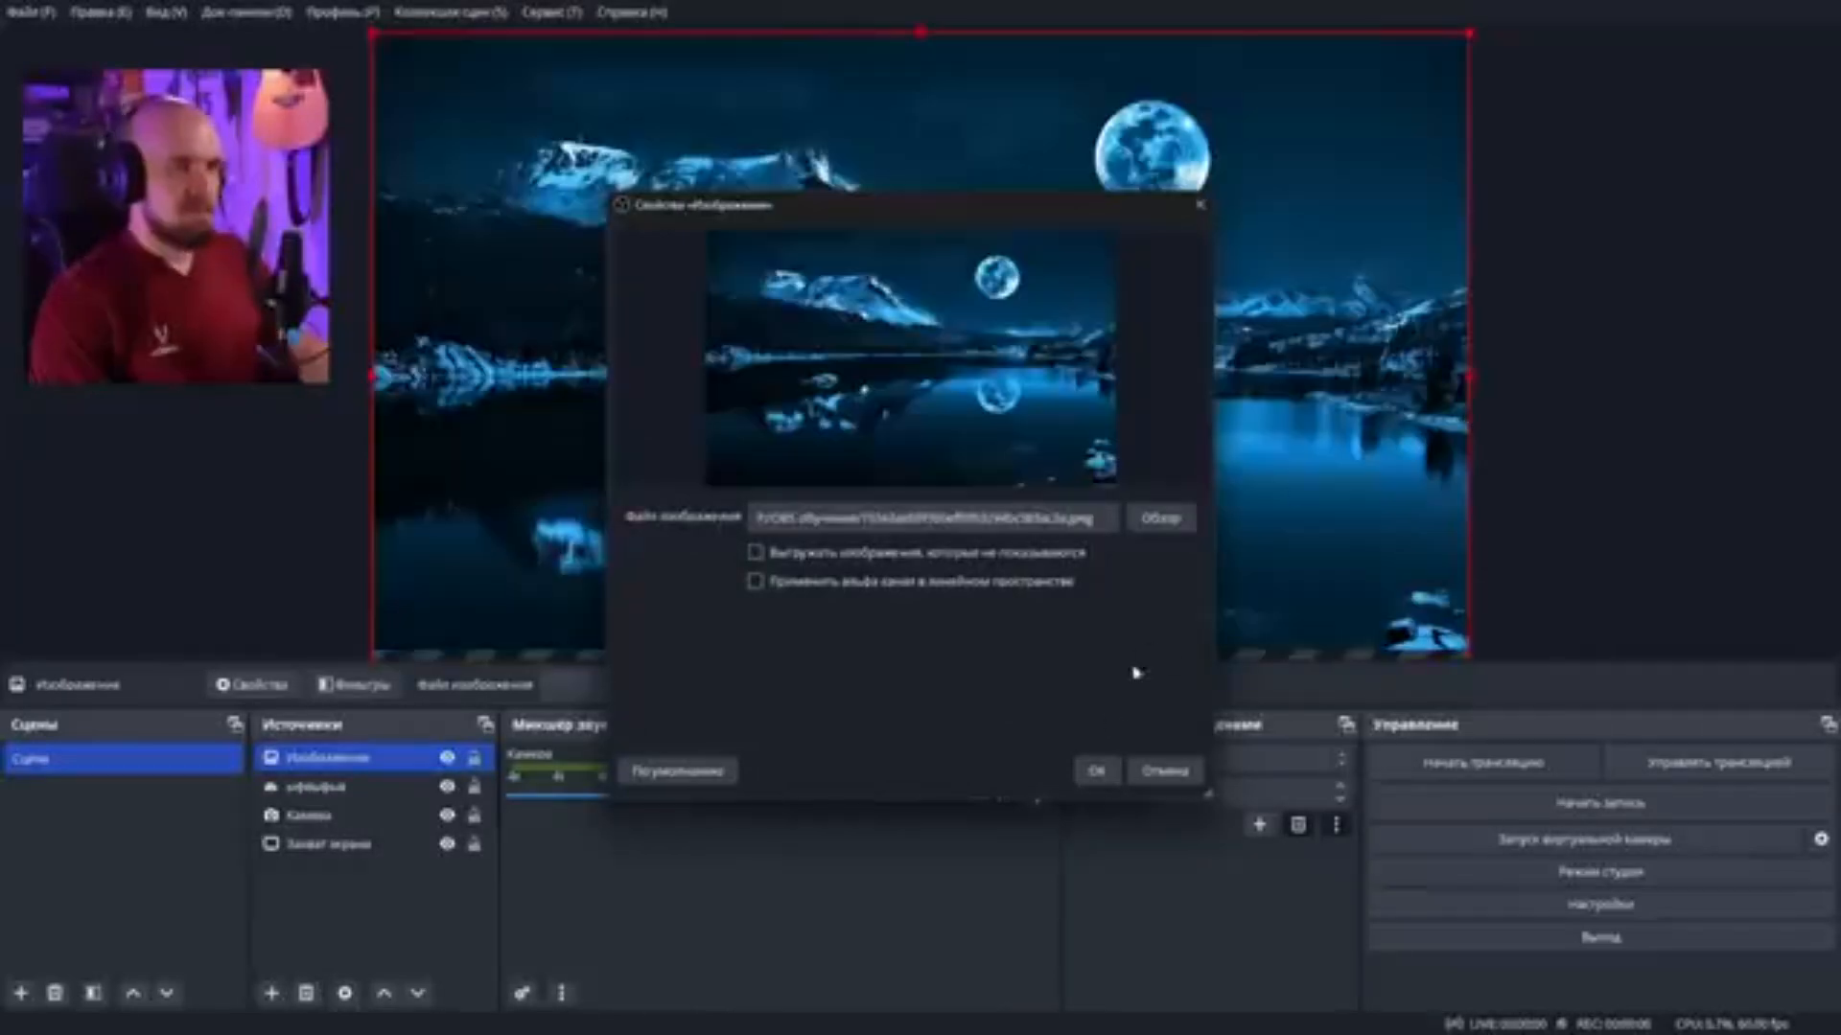
{"action": "left_click", "coordinate": [1099, 771]}
Step: Resize the night-lake image by its corner handles to fill the whole canvas
{"action": "left_click_drag", "start_coordinate": [1162, 461], "coordinate": [1162, 515]}
{"action": "left_click_drag", "start_coordinate": [374, 34], "coordinate": [432, 66]}
{"action": "left_click_drag", "start_coordinate": [836, 312], "coordinate": [787, 278]}
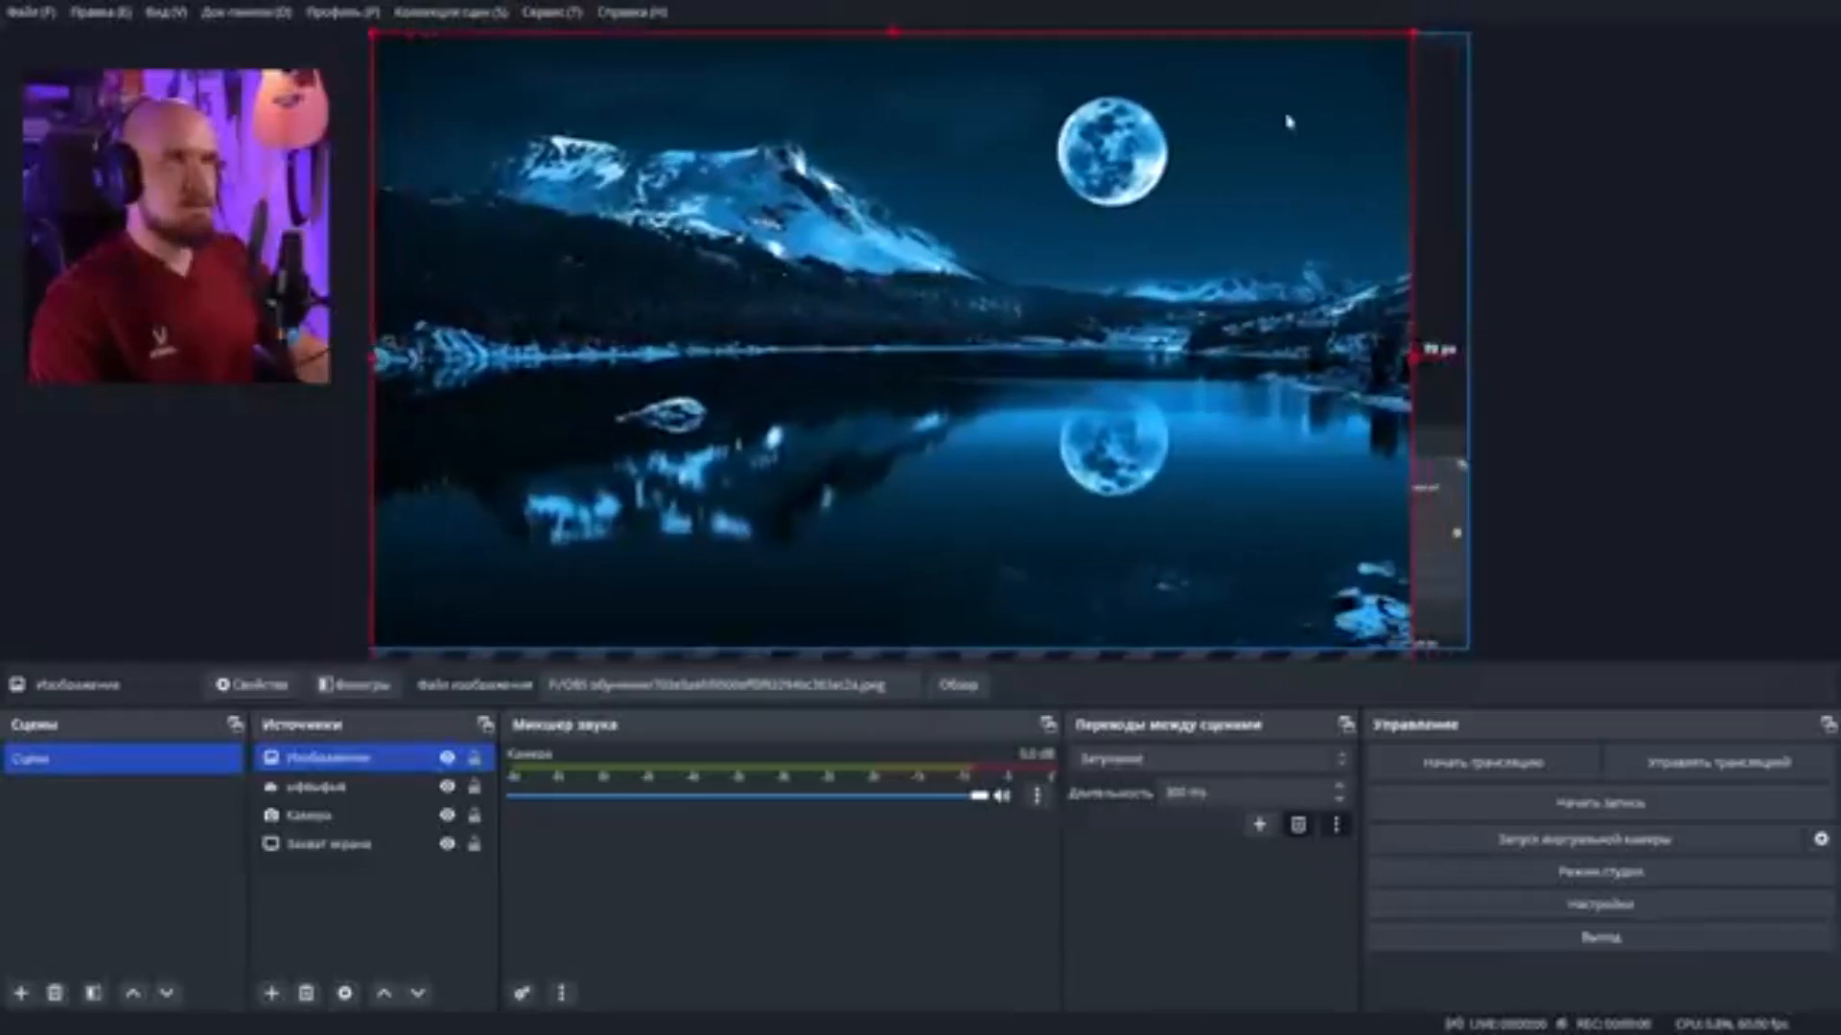
{"action": "left_click_drag", "start_coordinate": [1412, 44], "coordinate": [1467, 8]}
{"action": "left_click_drag", "start_coordinate": [1266, 228], "coordinate": [1271, 246]}
{"action": "left_click", "coordinate": [353, 922]}
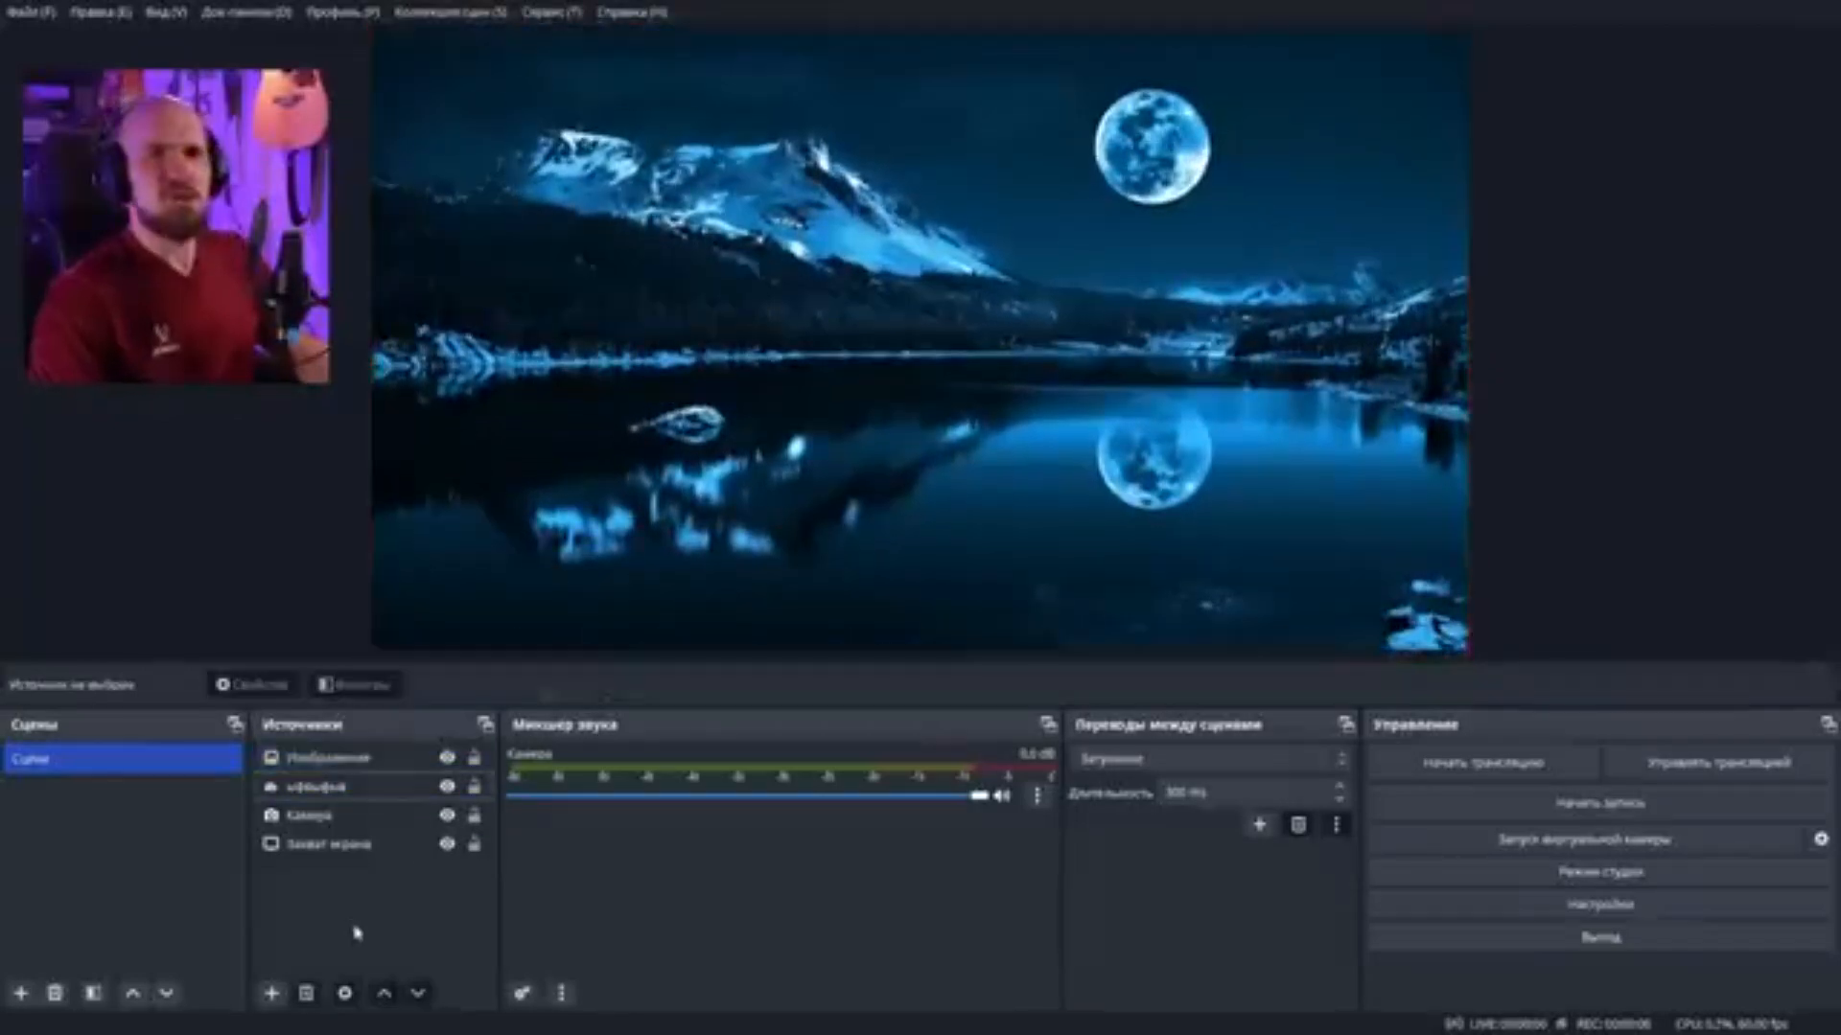
{"action": "right_click", "coordinate": [326, 914]}
Step: Add a second image source, Изображение 2, with the cartoon avatar PNG
{"action": "mouse_move", "coordinate": [445, 733]}
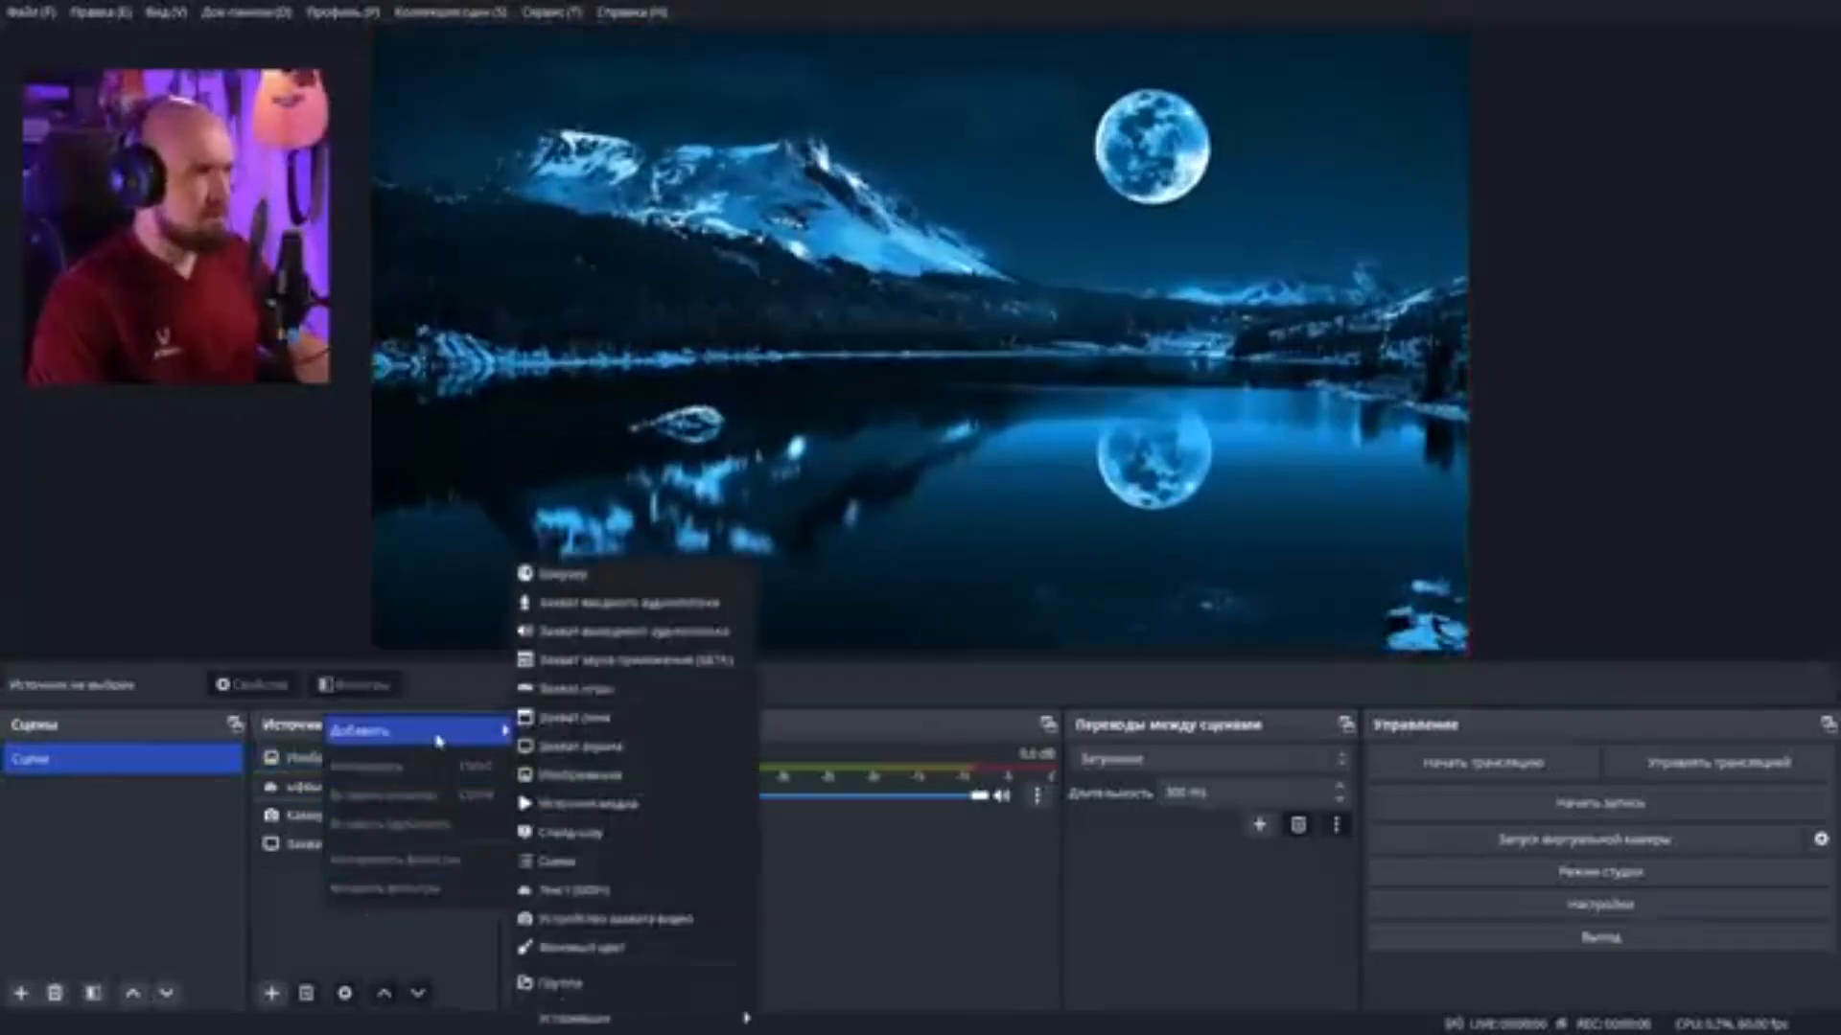
{"action": "left_click", "coordinate": [597, 782]}
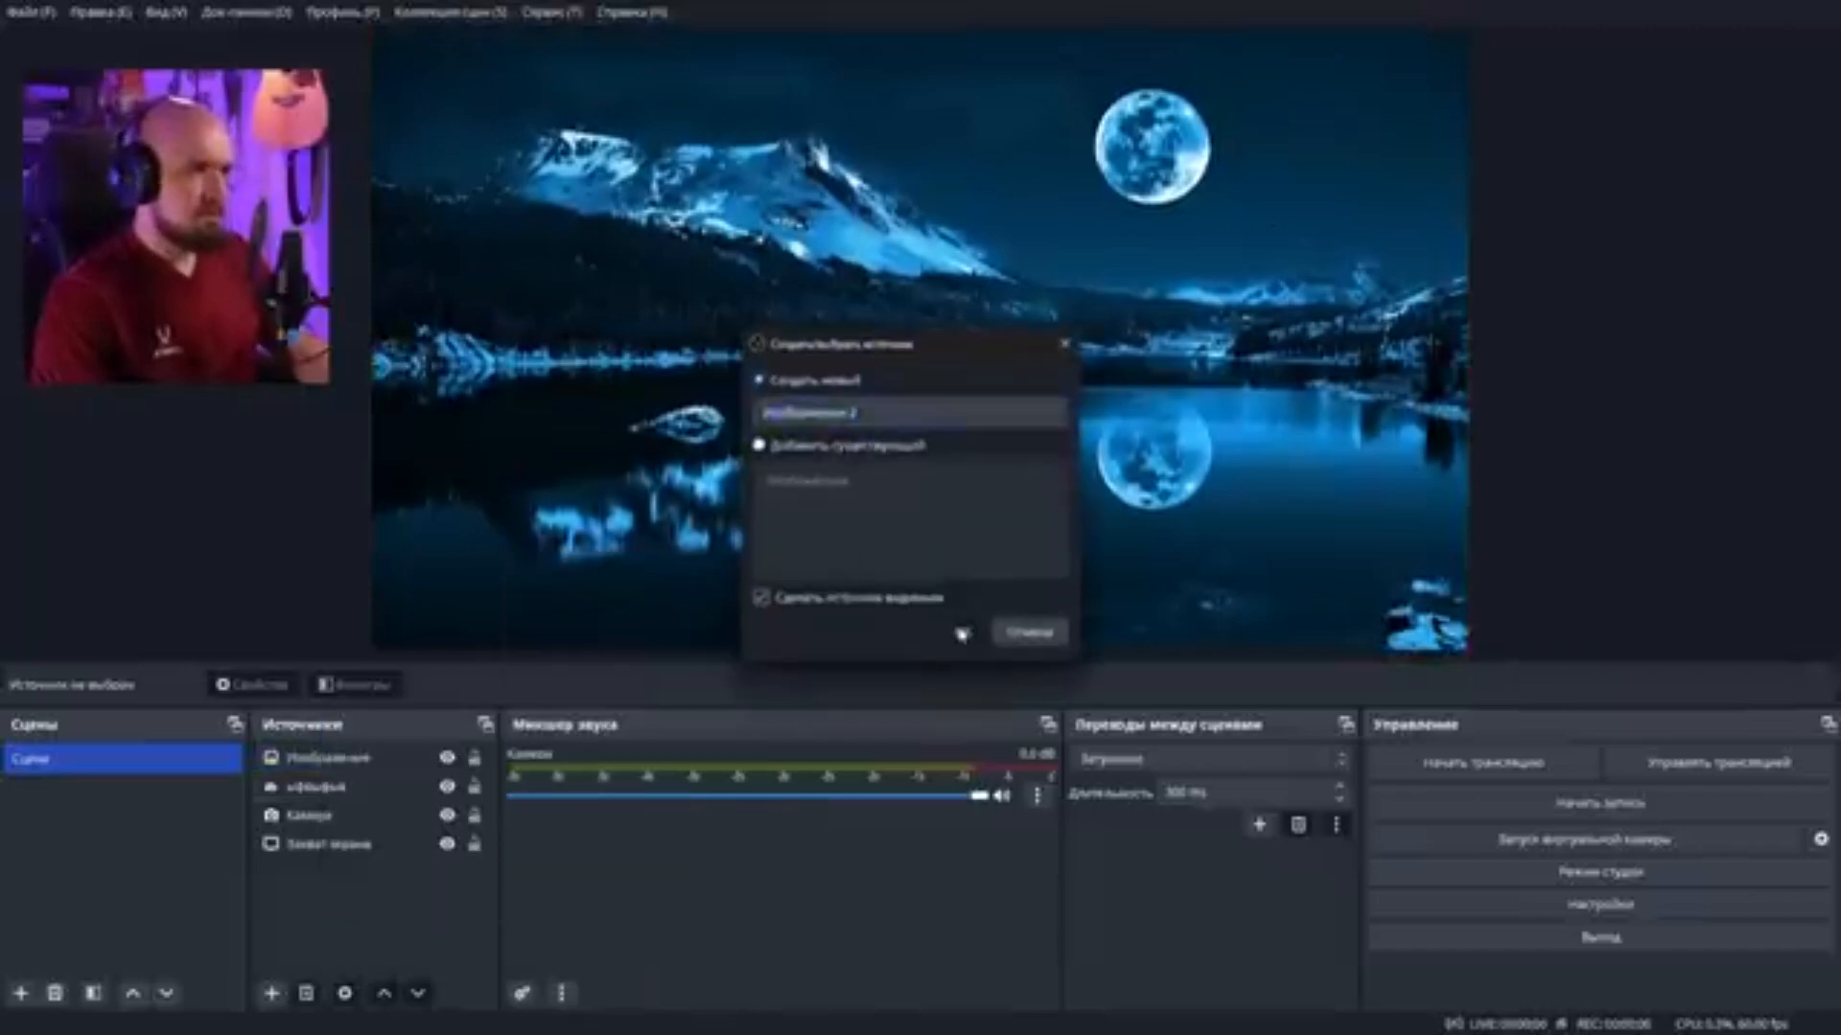
{"action": "left_click", "coordinate": [981, 628]}
{"action": "left_click", "coordinate": [1157, 519]}
{"action": "double_click", "coordinate": [930, 408]}
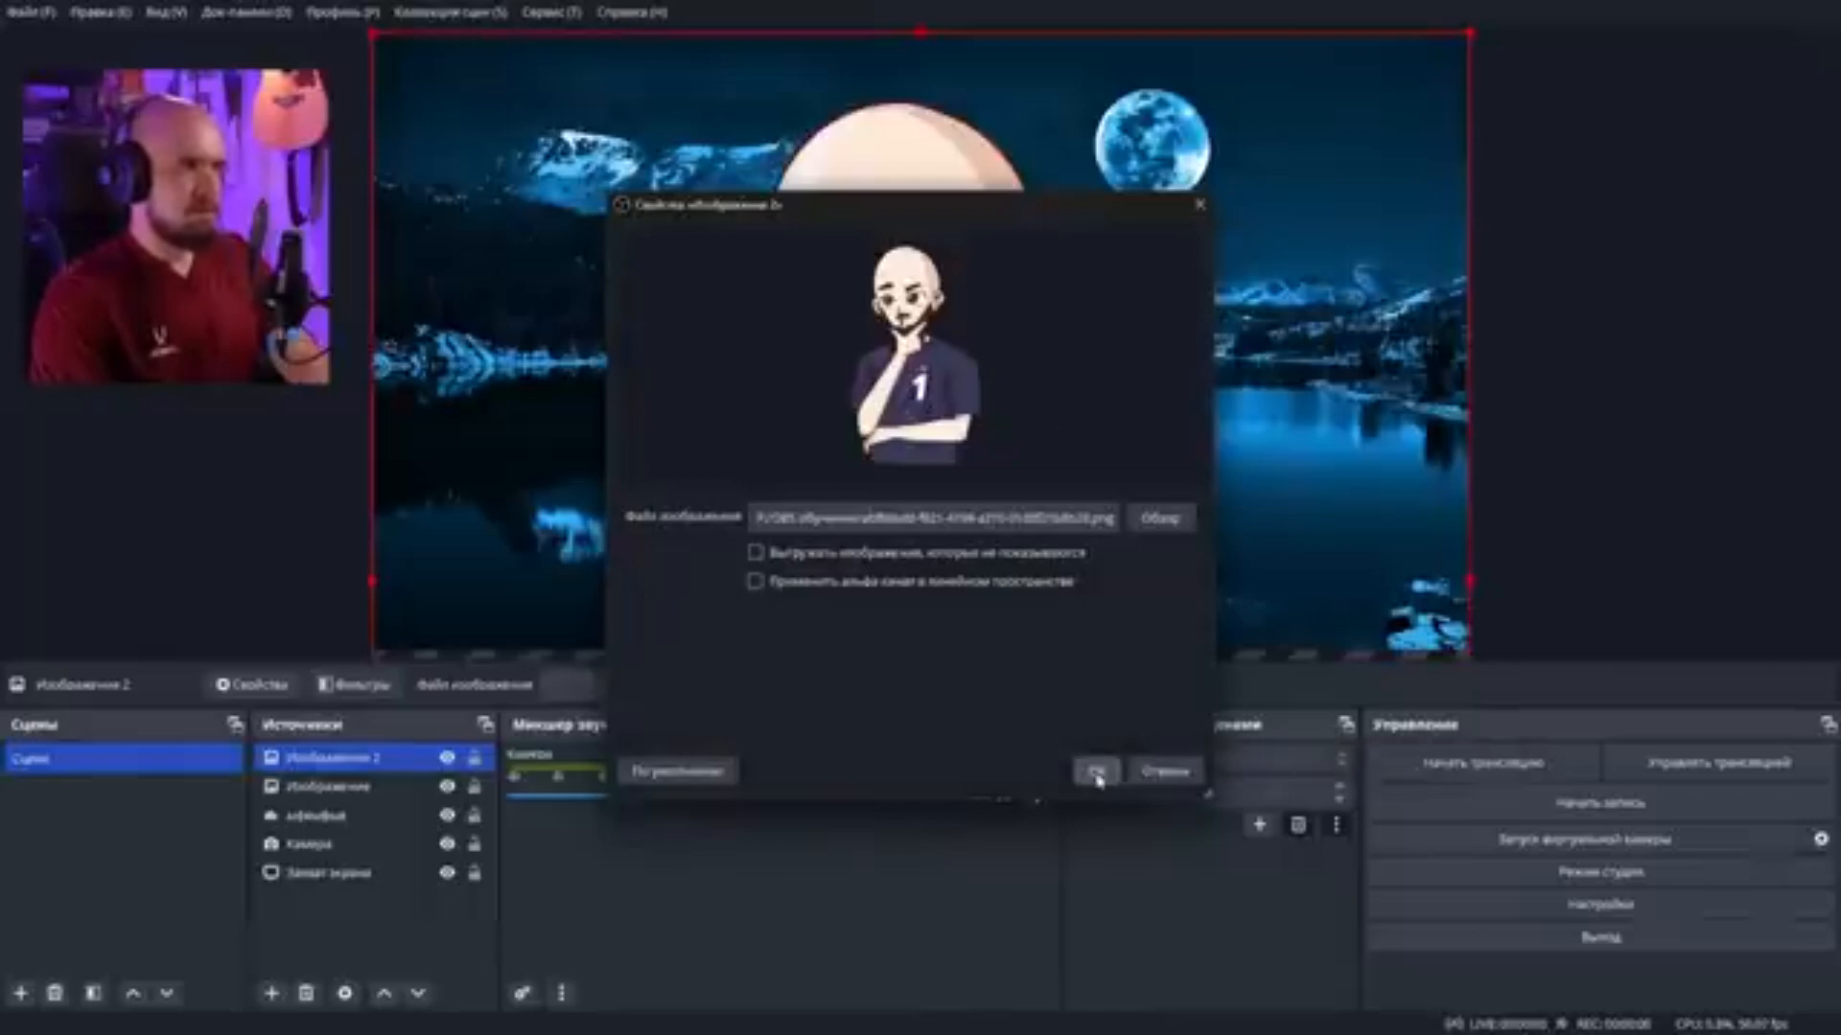
{"action": "left_click", "coordinate": [1096, 773]}
Step: Crop the avatar's bottom, shrink it and place it in the bottom-right corner
{"action": "left_click_drag", "start_coordinate": [387, 55], "coordinate": [937, 286]}
{"action": "left_click_drag", "start_coordinate": [1156, 503], "coordinate": [942, 279]}
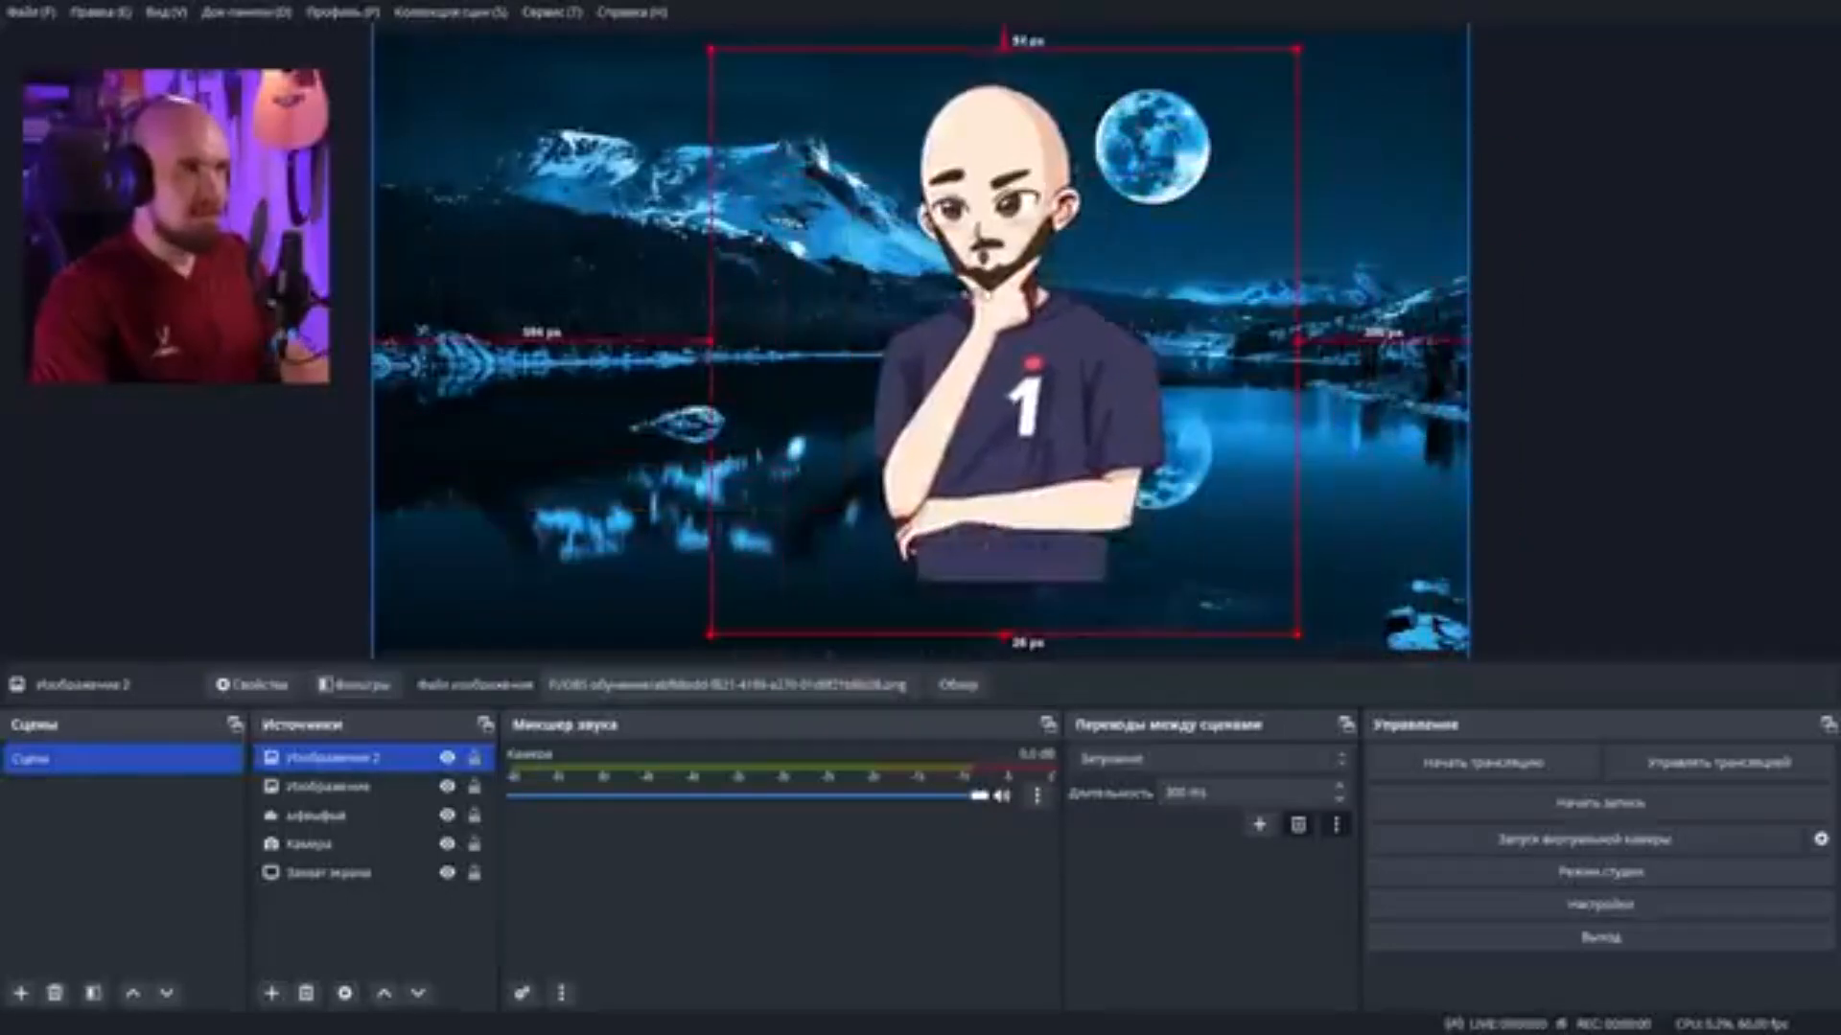
{"action": "left_click_drag", "start_coordinate": [1001, 635], "coordinate": [1001, 436]}
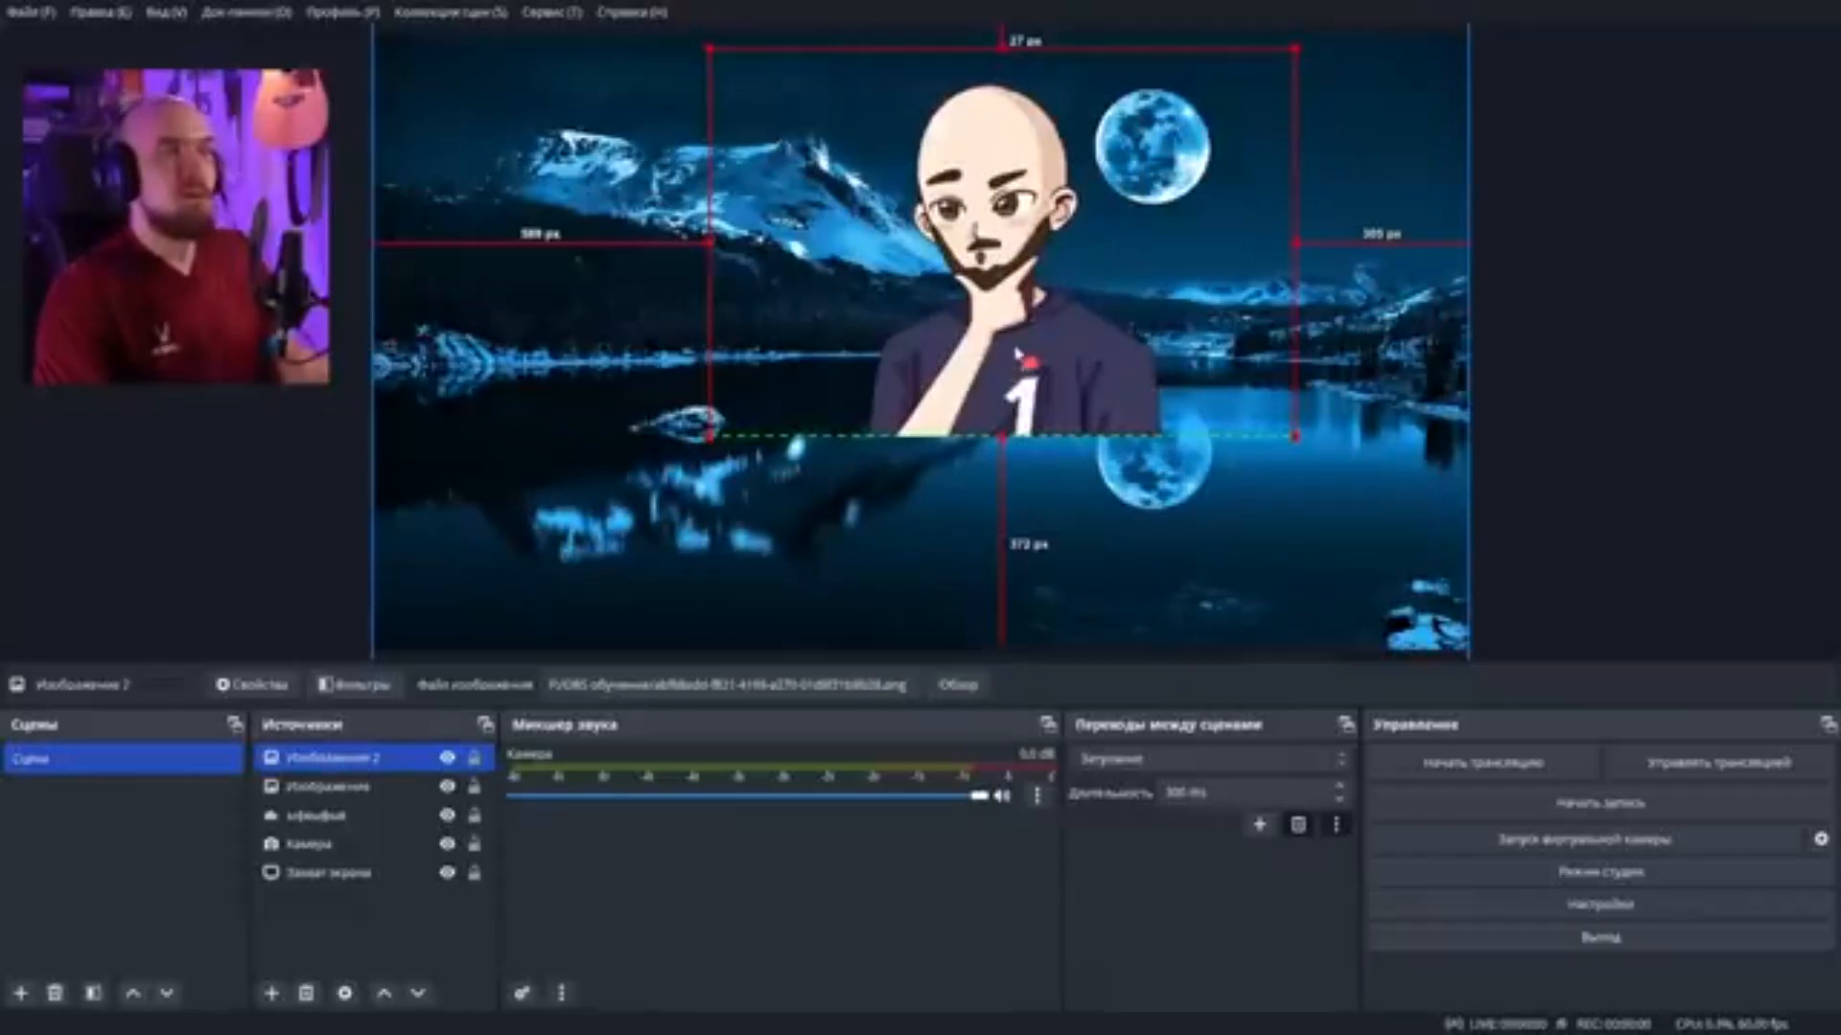
{"action": "left_click_drag", "start_coordinate": [707, 50], "coordinate": [947, 208]}
{"action": "left_click_drag", "start_coordinate": [1135, 393], "coordinate": [1309, 609]}
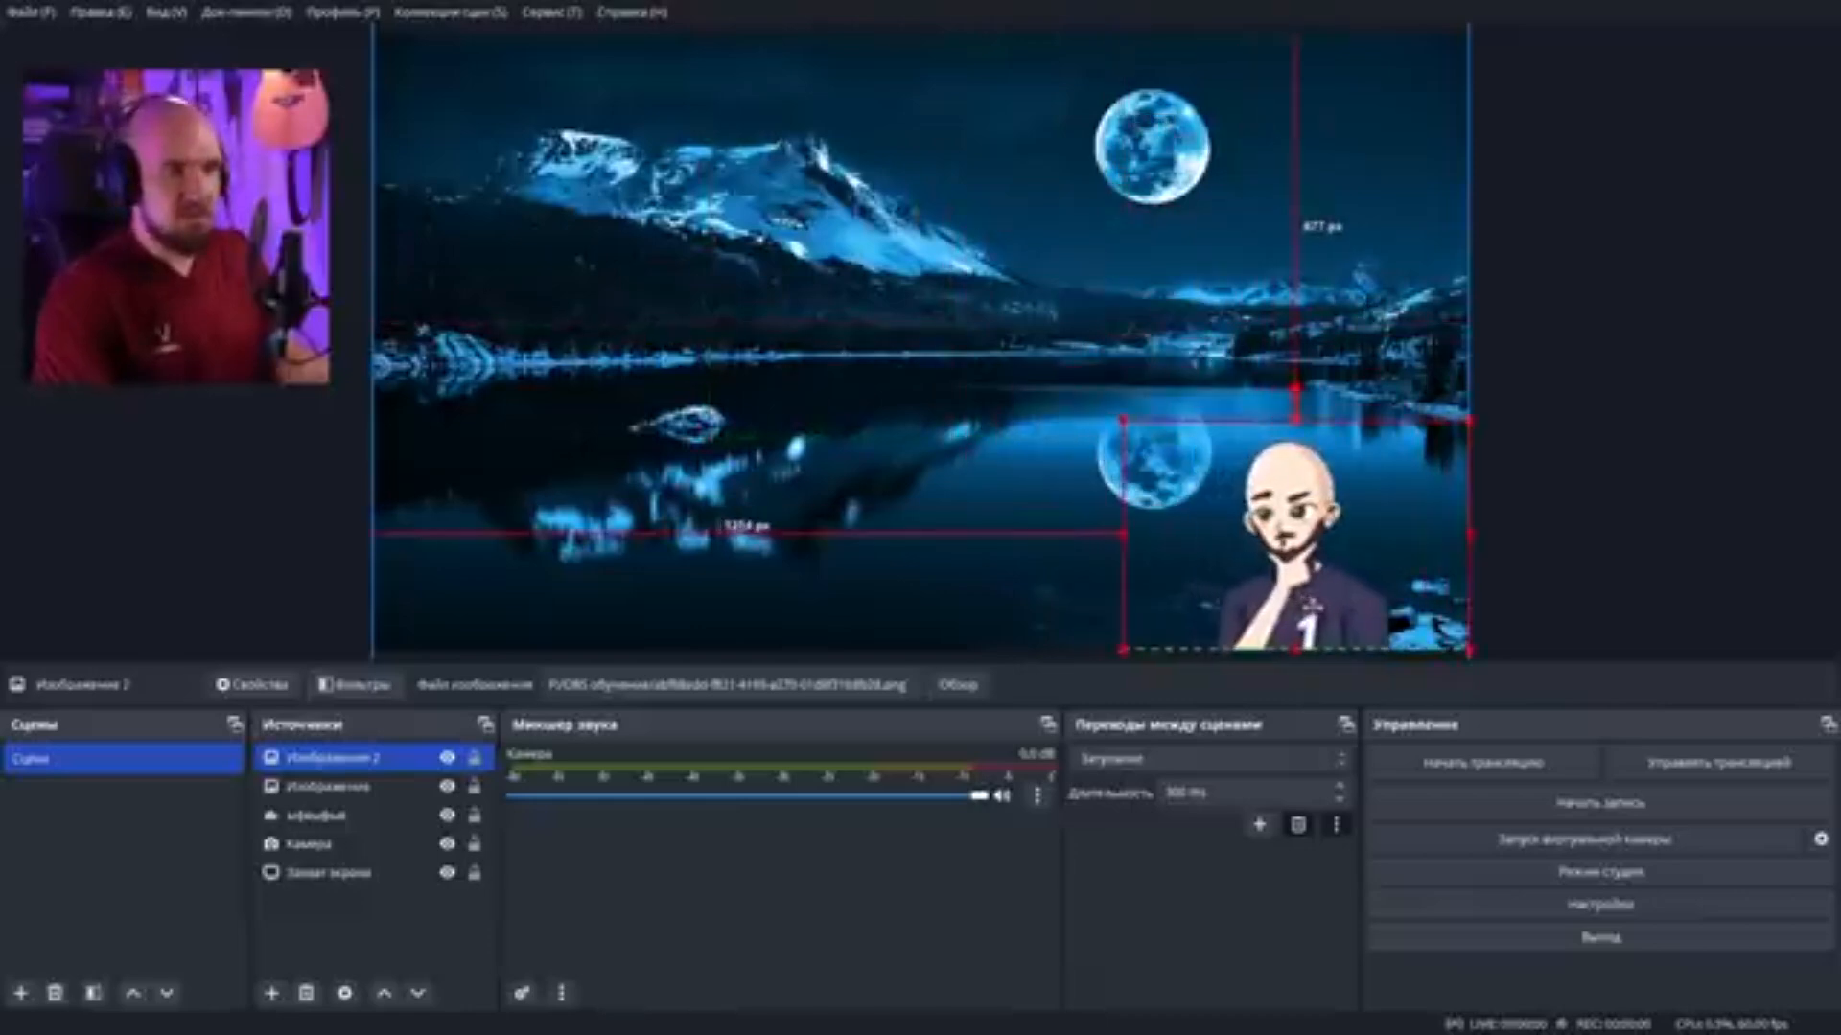
{"action": "left_click", "coordinate": [1528, 534]}
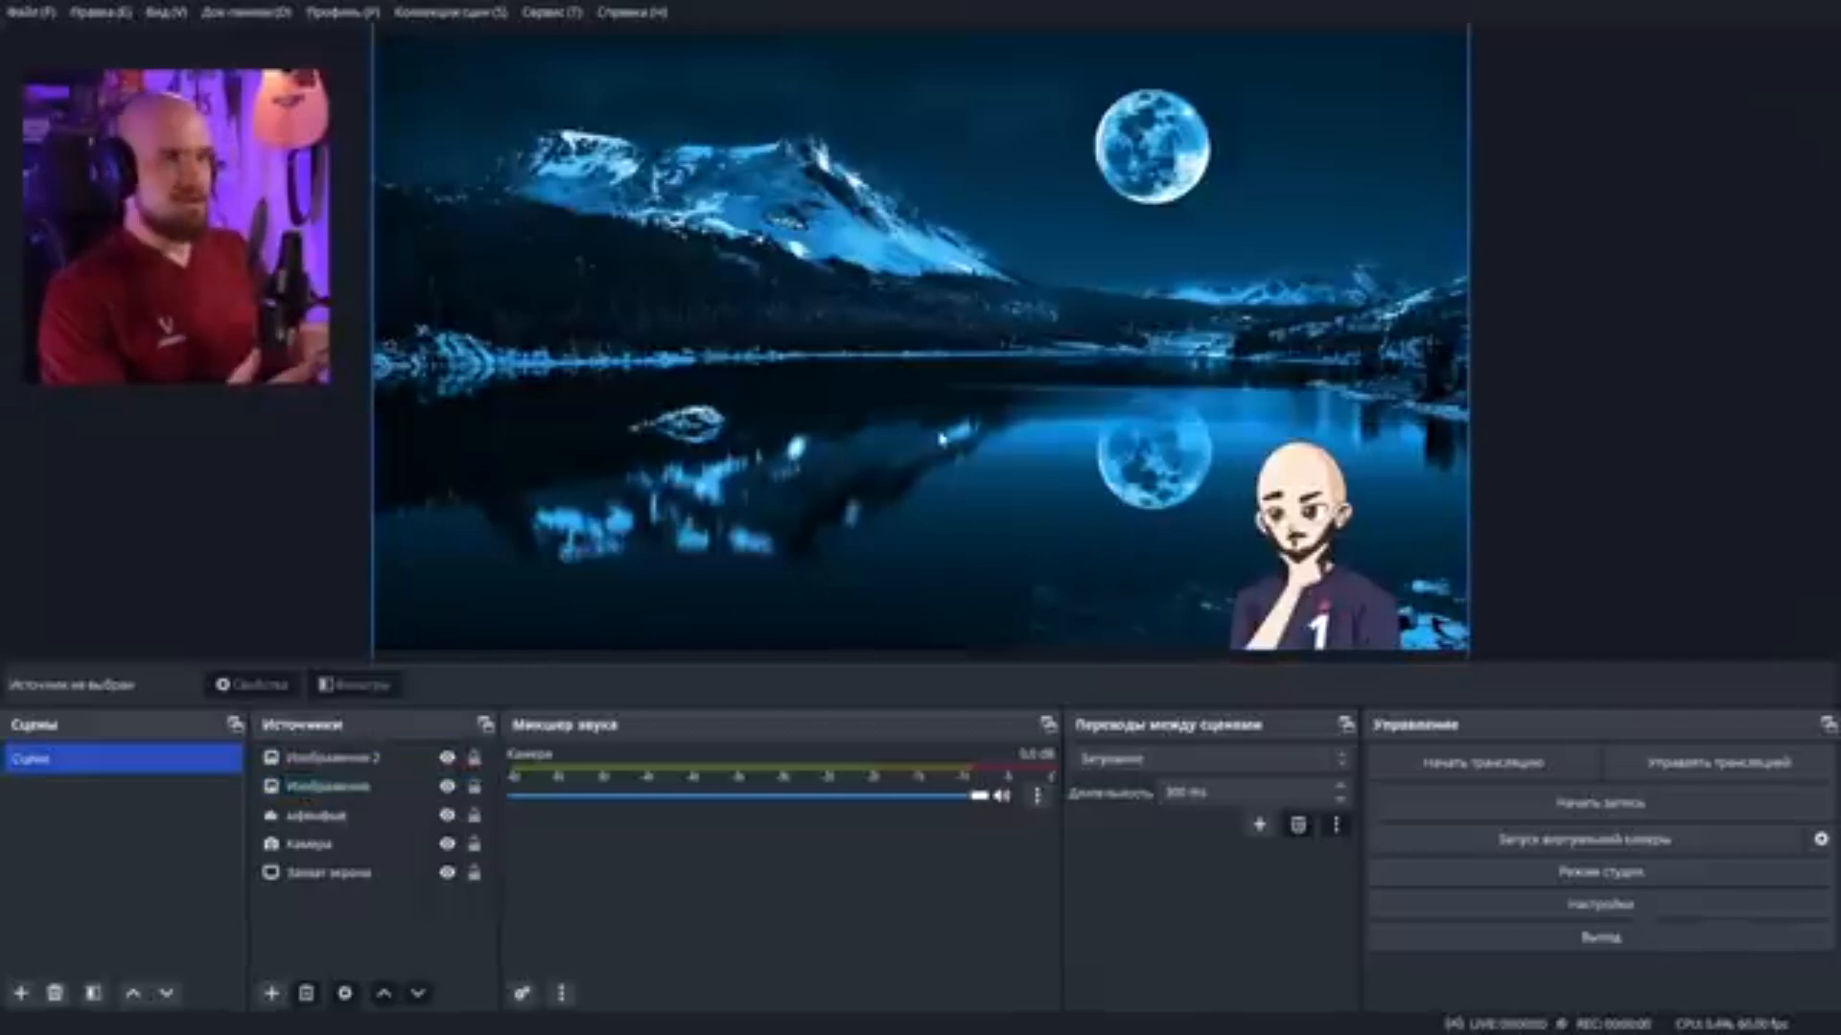
Step: Align the lake background and drag the Изображение row below Камера in the sources list
{"action": "mouse_move", "coordinate": [1079, 323]}
{"action": "left_mouse_down"}
{"action": "mouse_move", "coordinate": [1147, 305]}
{"action": "mouse_move", "coordinate": [1079, 324]}
{"action": "left_mouse_up"}
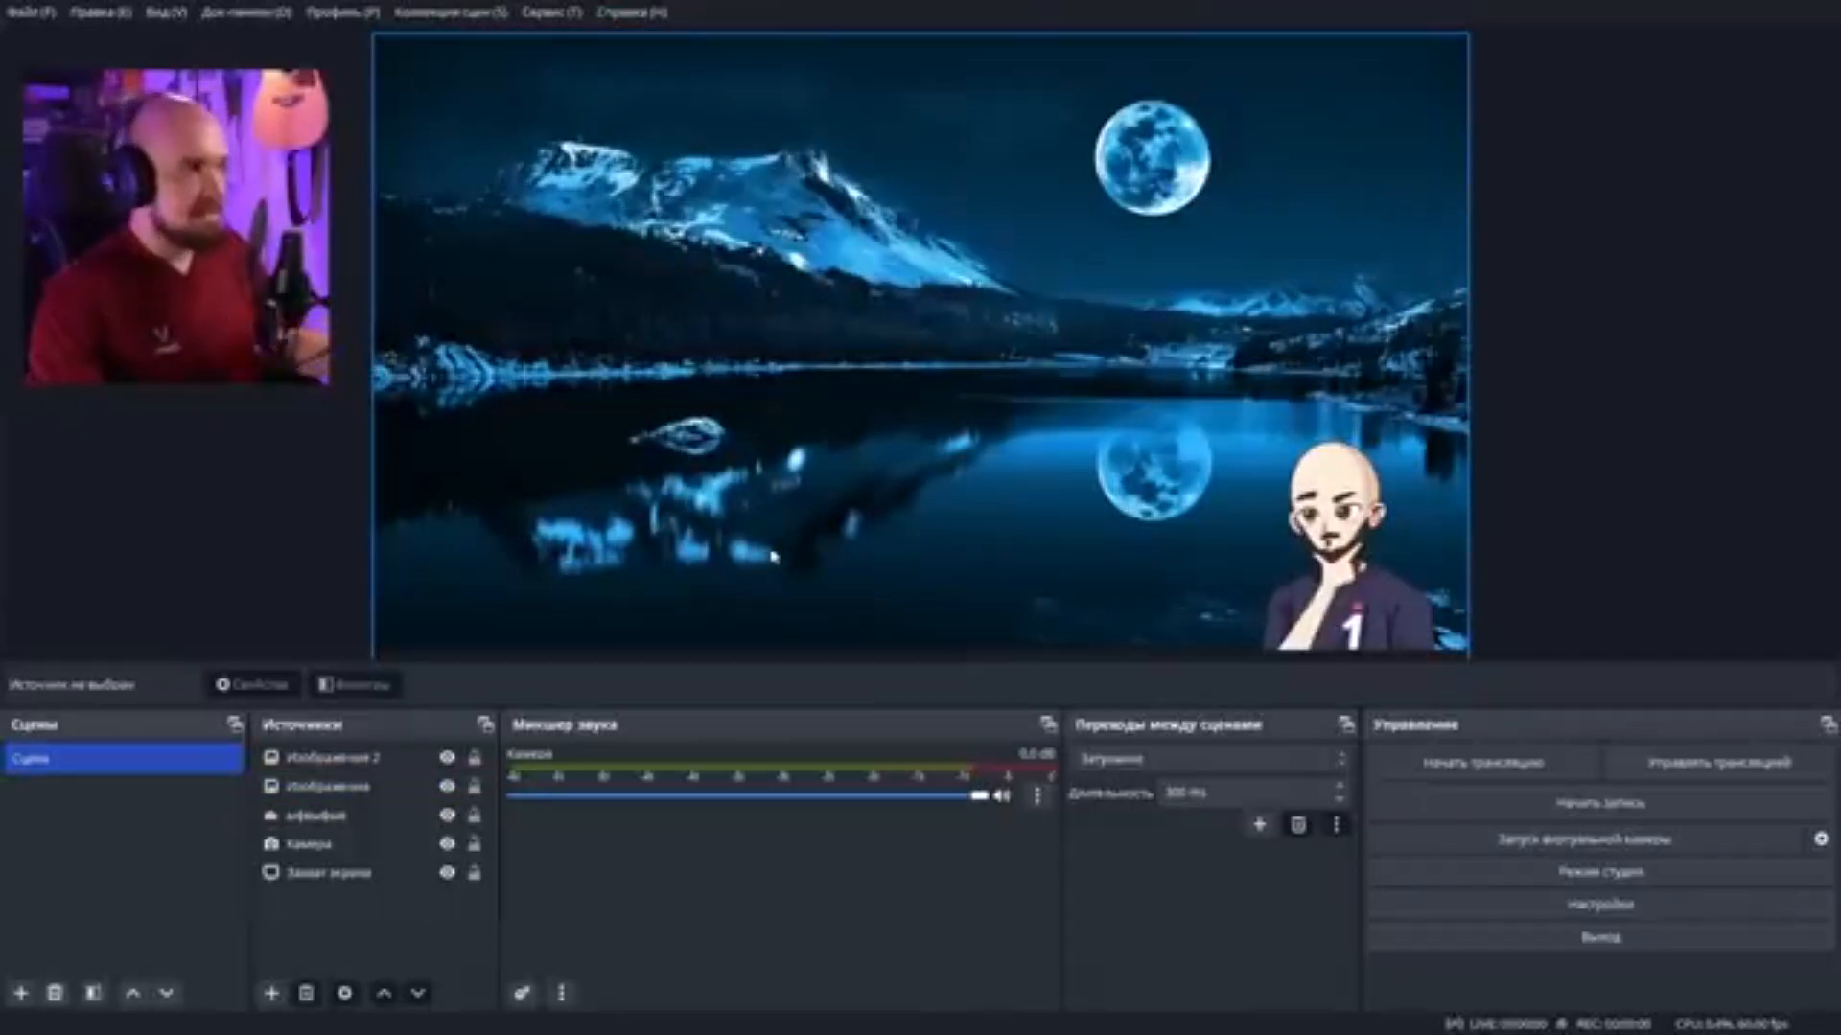
{"action": "left_click", "coordinate": [375, 845]}
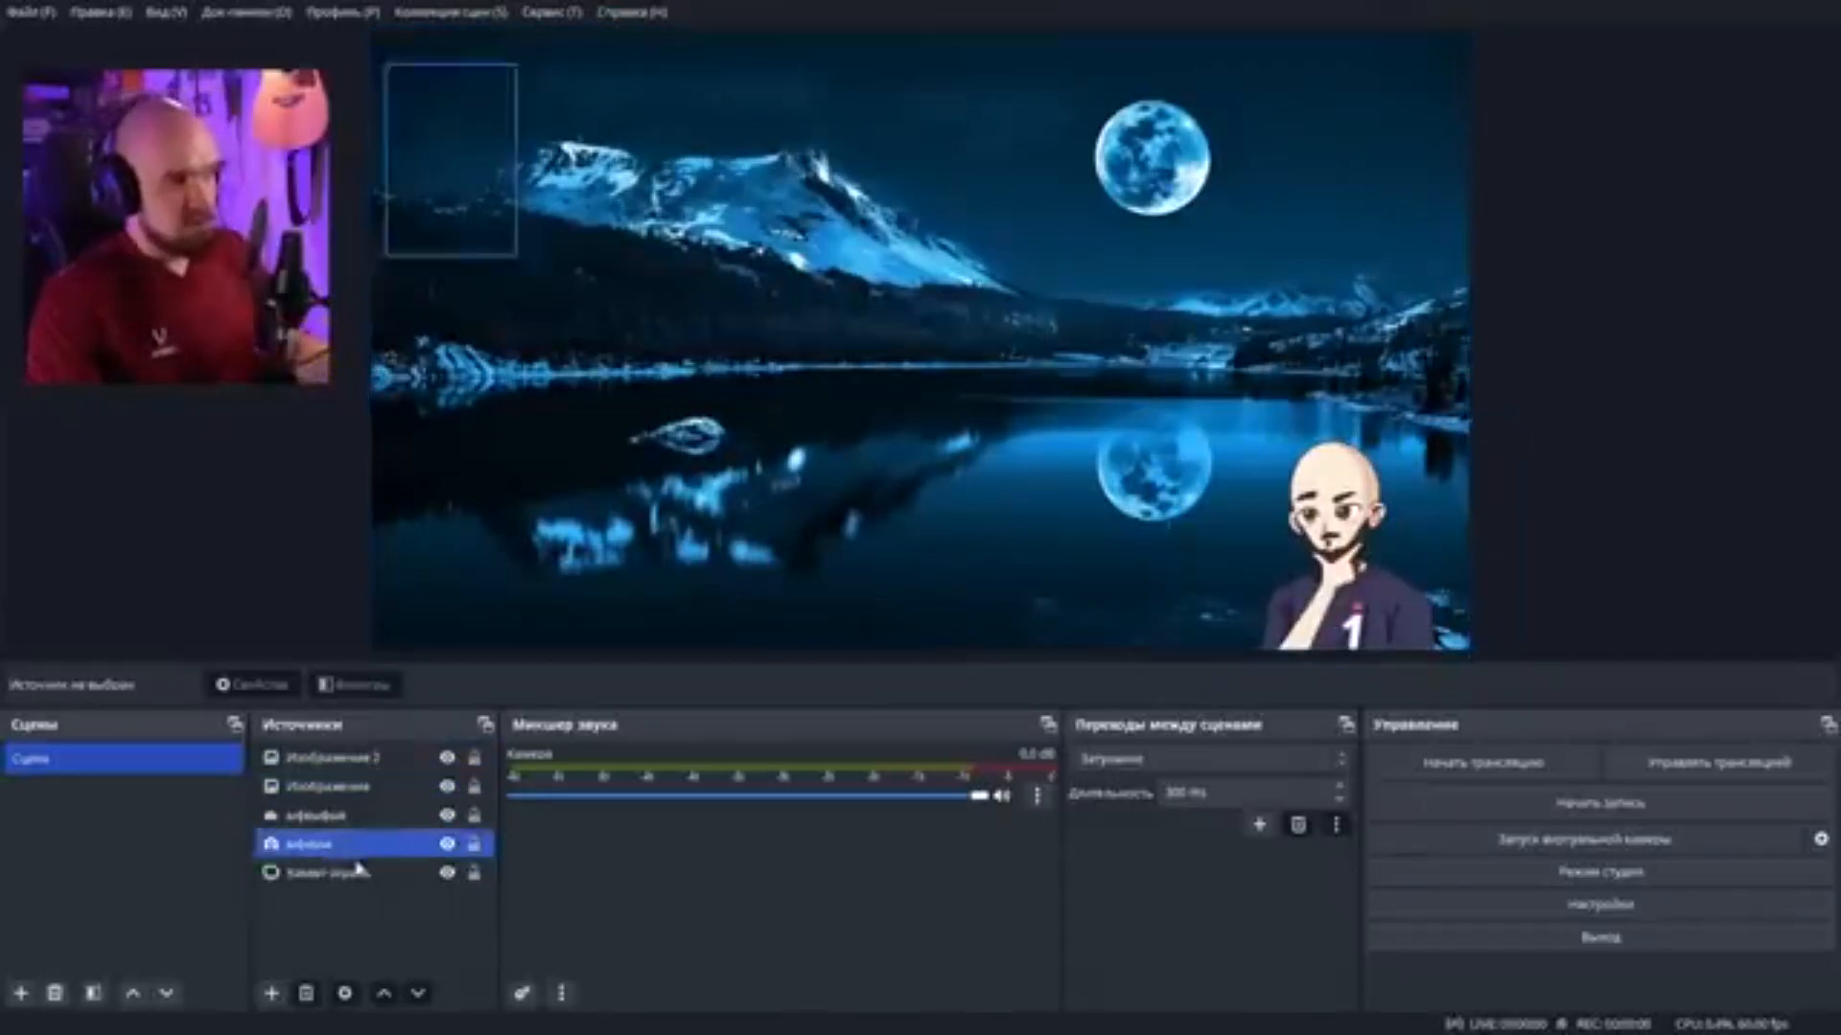
{"action": "left_click", "coordinate": [364, 758]}
{"action": "left_click", "coordinate": [360, 875]}
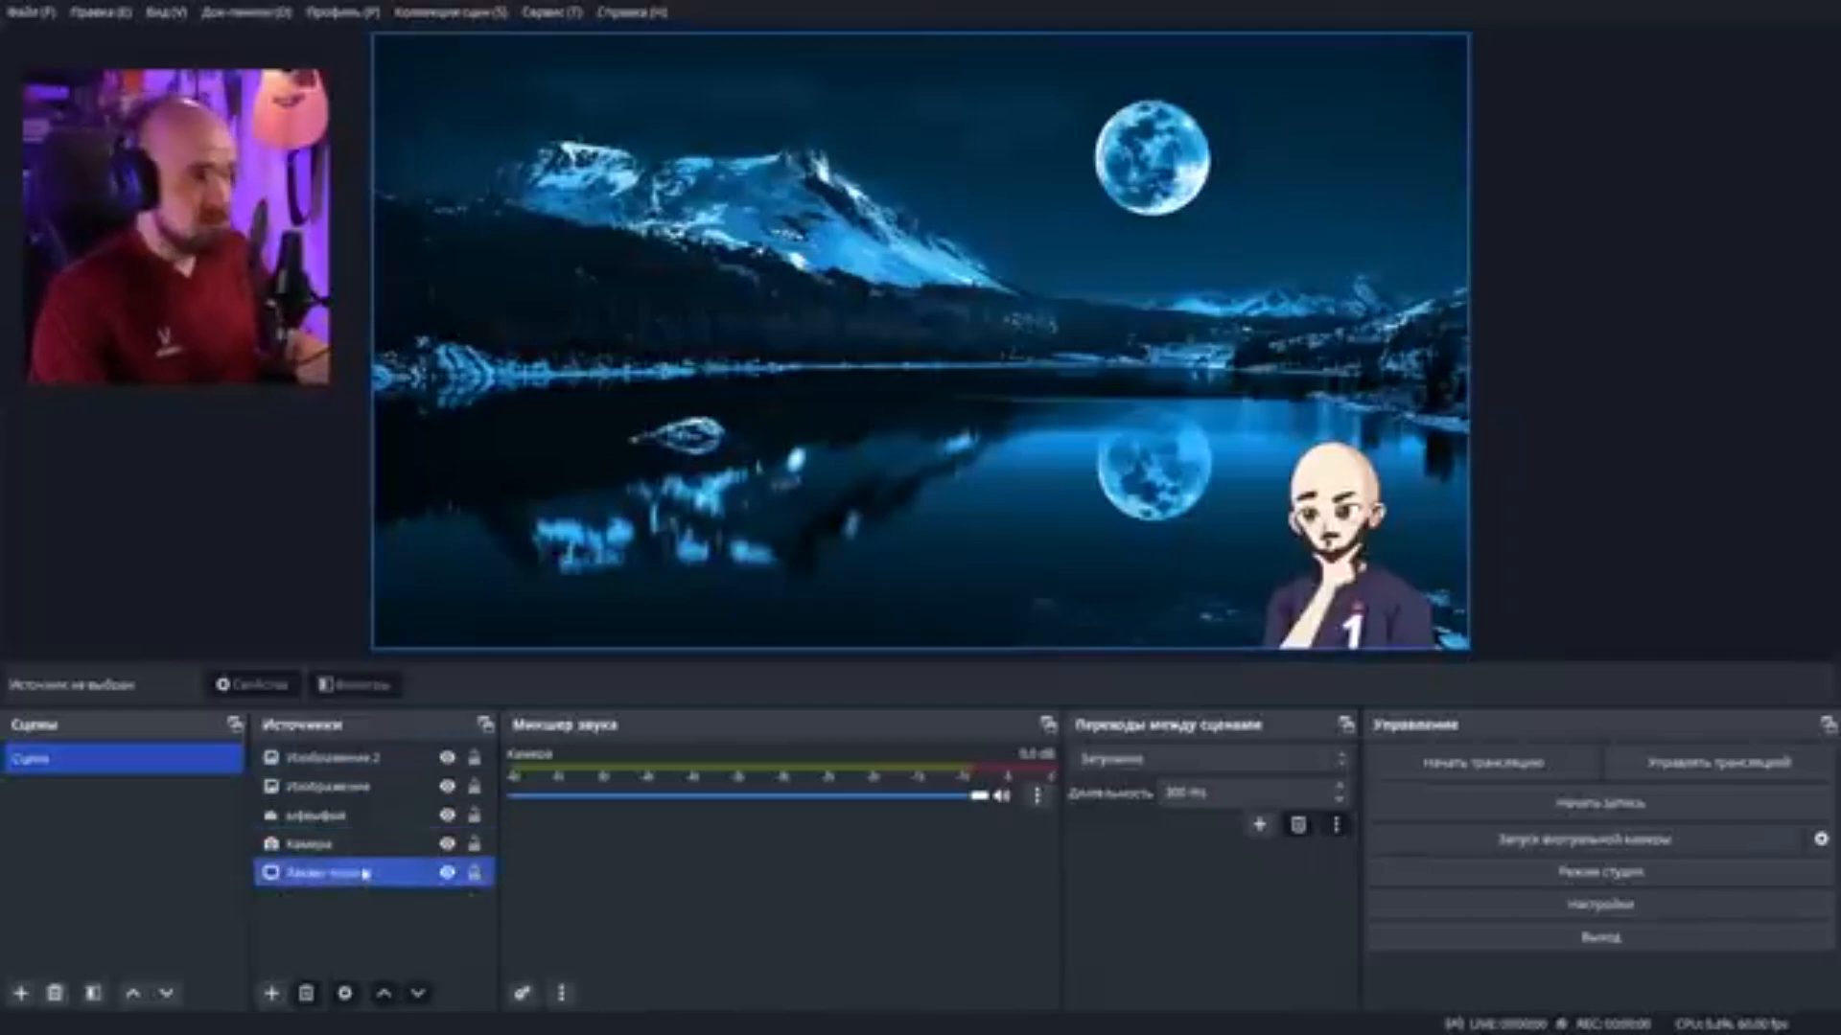
{"action": "left_click", "coordinate": [354, 762]}
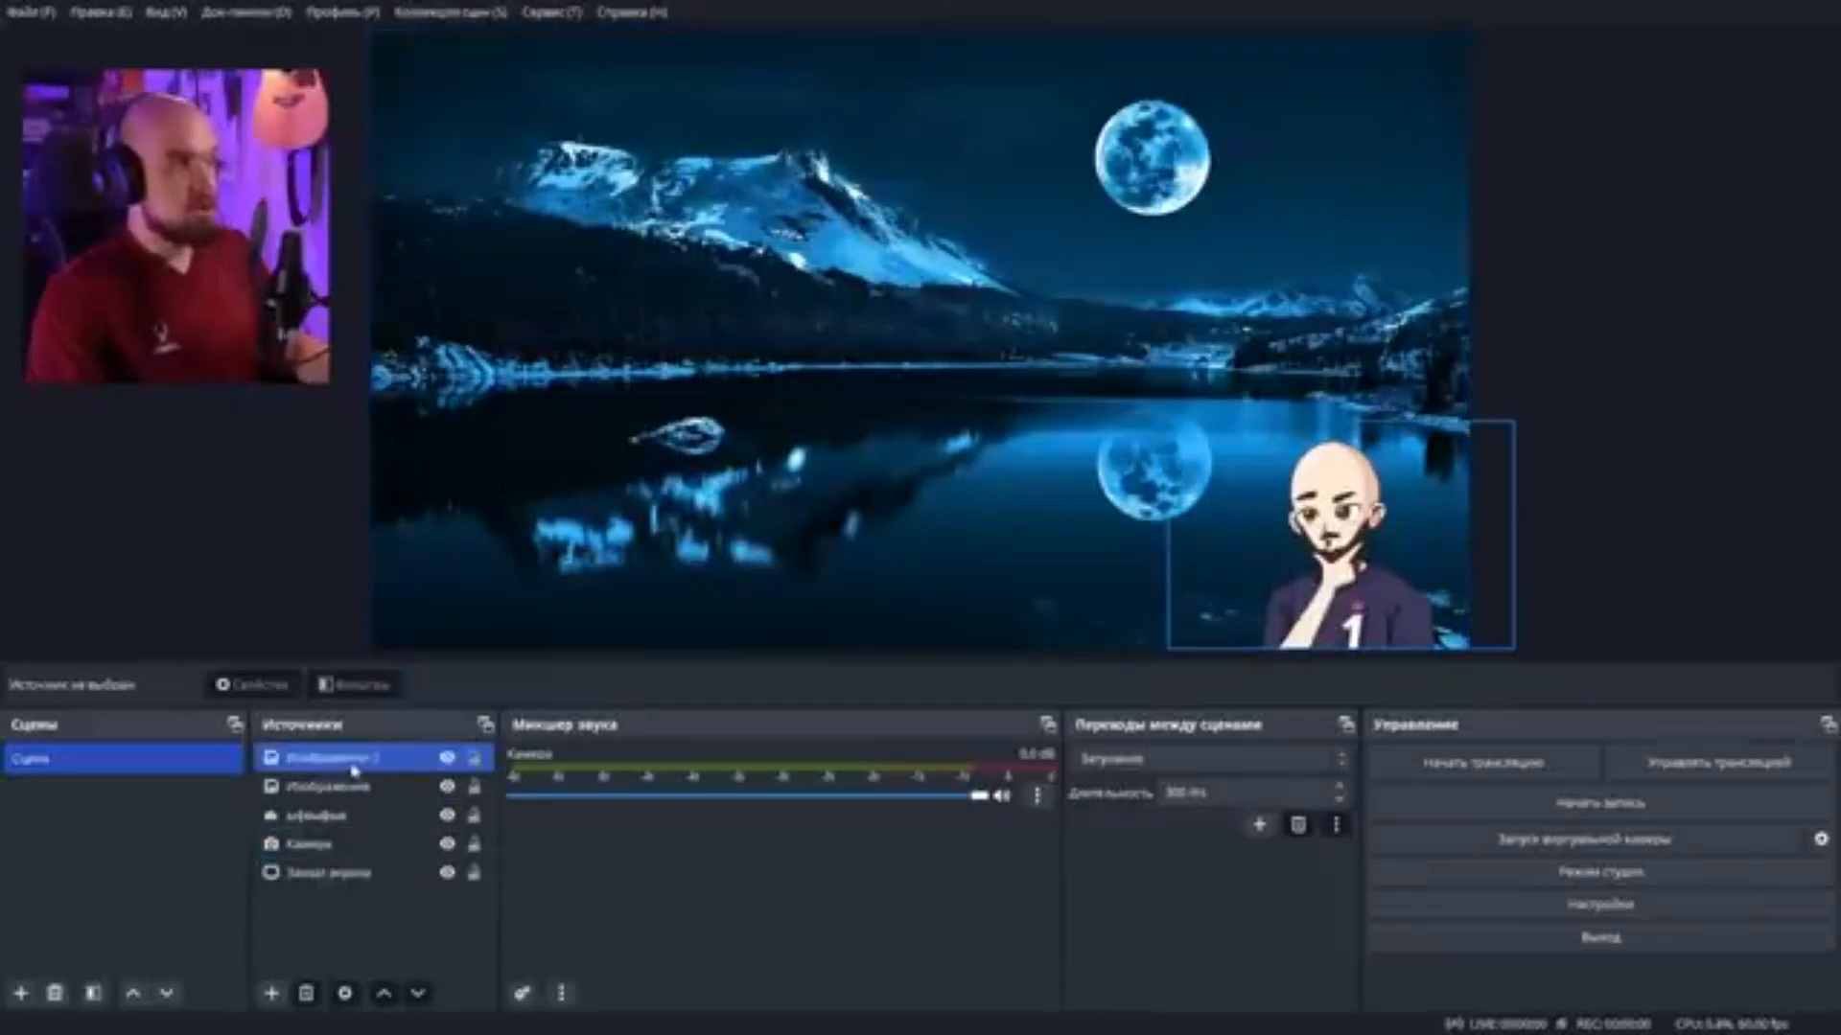
{"action": "left_click", "coordinate": [646, 330]}
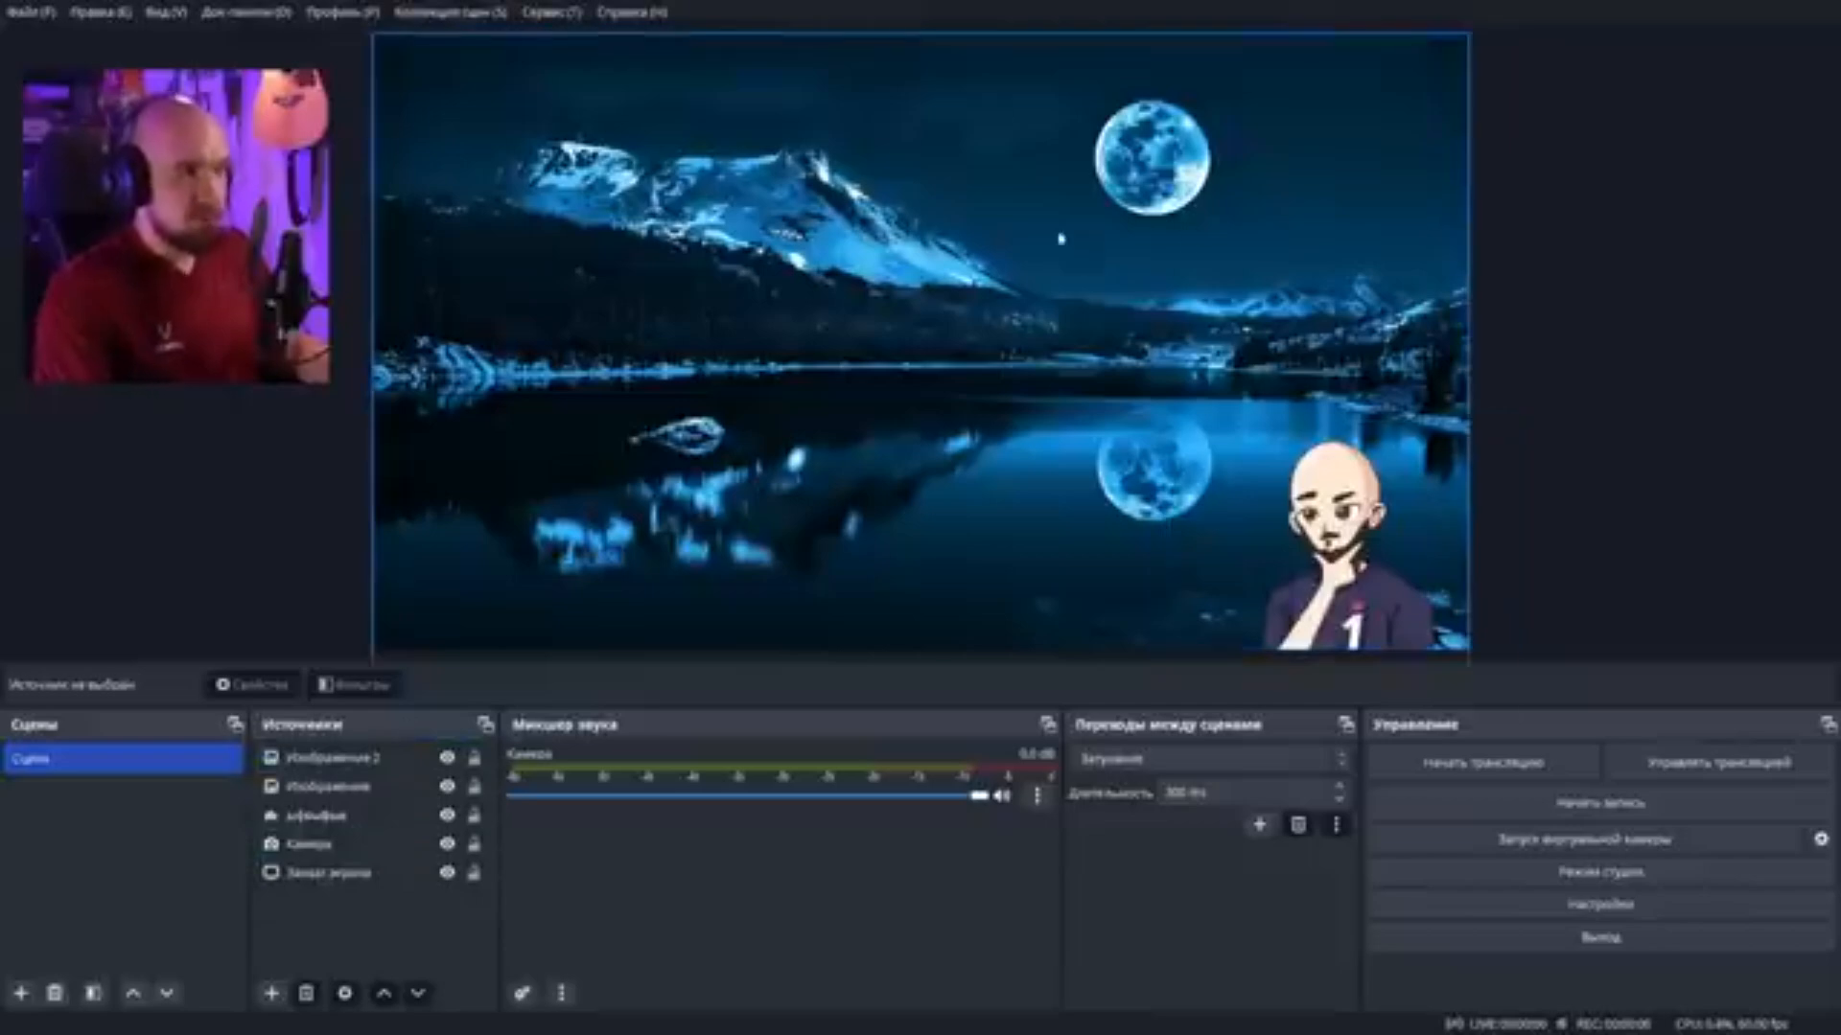
{"action": "mouse_move", "coordinate": [885, 371]}
{"action": "left_mouse_down"}
{"action": "mouse_move", "coordinate": [844, 340]}
{"action": "mouse_move", "coordinate": [863, 384]}
{"action": "mouse_move", "coordinate": [859, 360]}
{"action": "mouse_move", "coordinate": [832, 383]}
{"action": "mouse_move", "coordinate": [904, 365]}
{"action": "mouse_move", "coordinate": [892, 386]}
{"action": "left_mouse_up"}
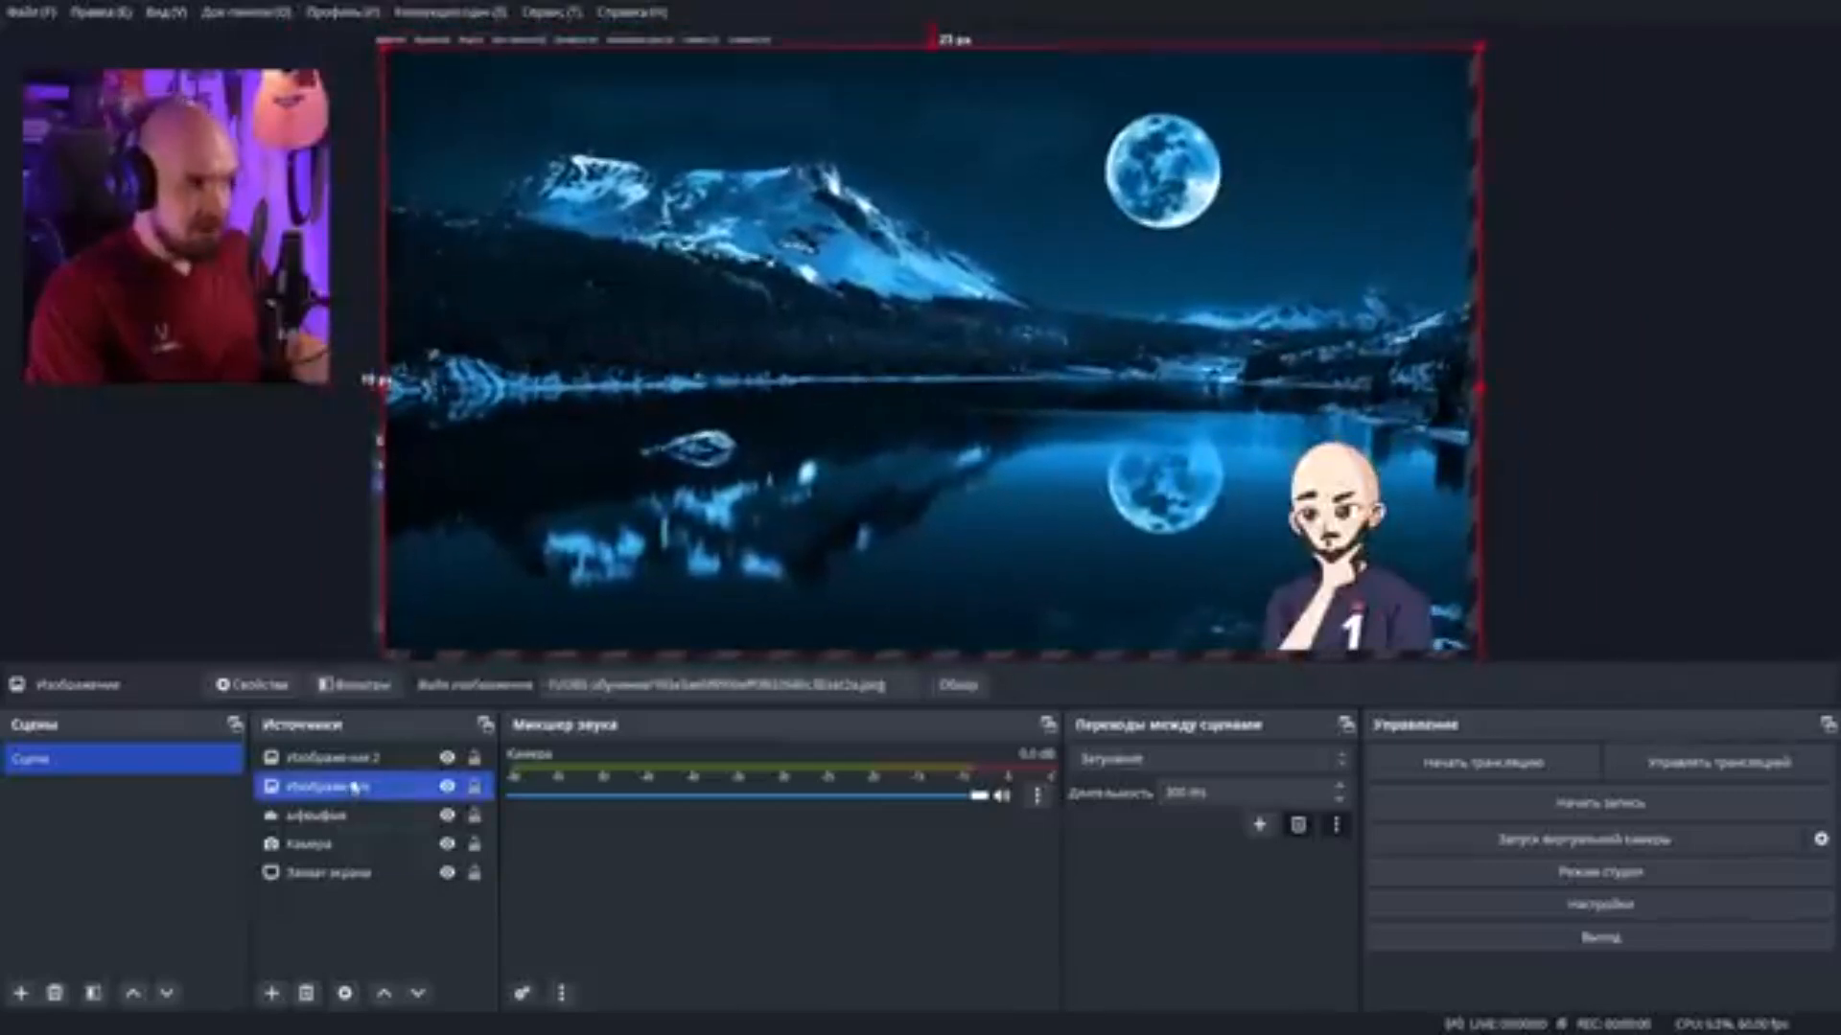
{"action": "left_click", "coordinate": [327, 876], "text": "ctrl"}
{"action": "left_click_drag", "start_coordinate": [841, 497], "coordinate": [829, 484]}
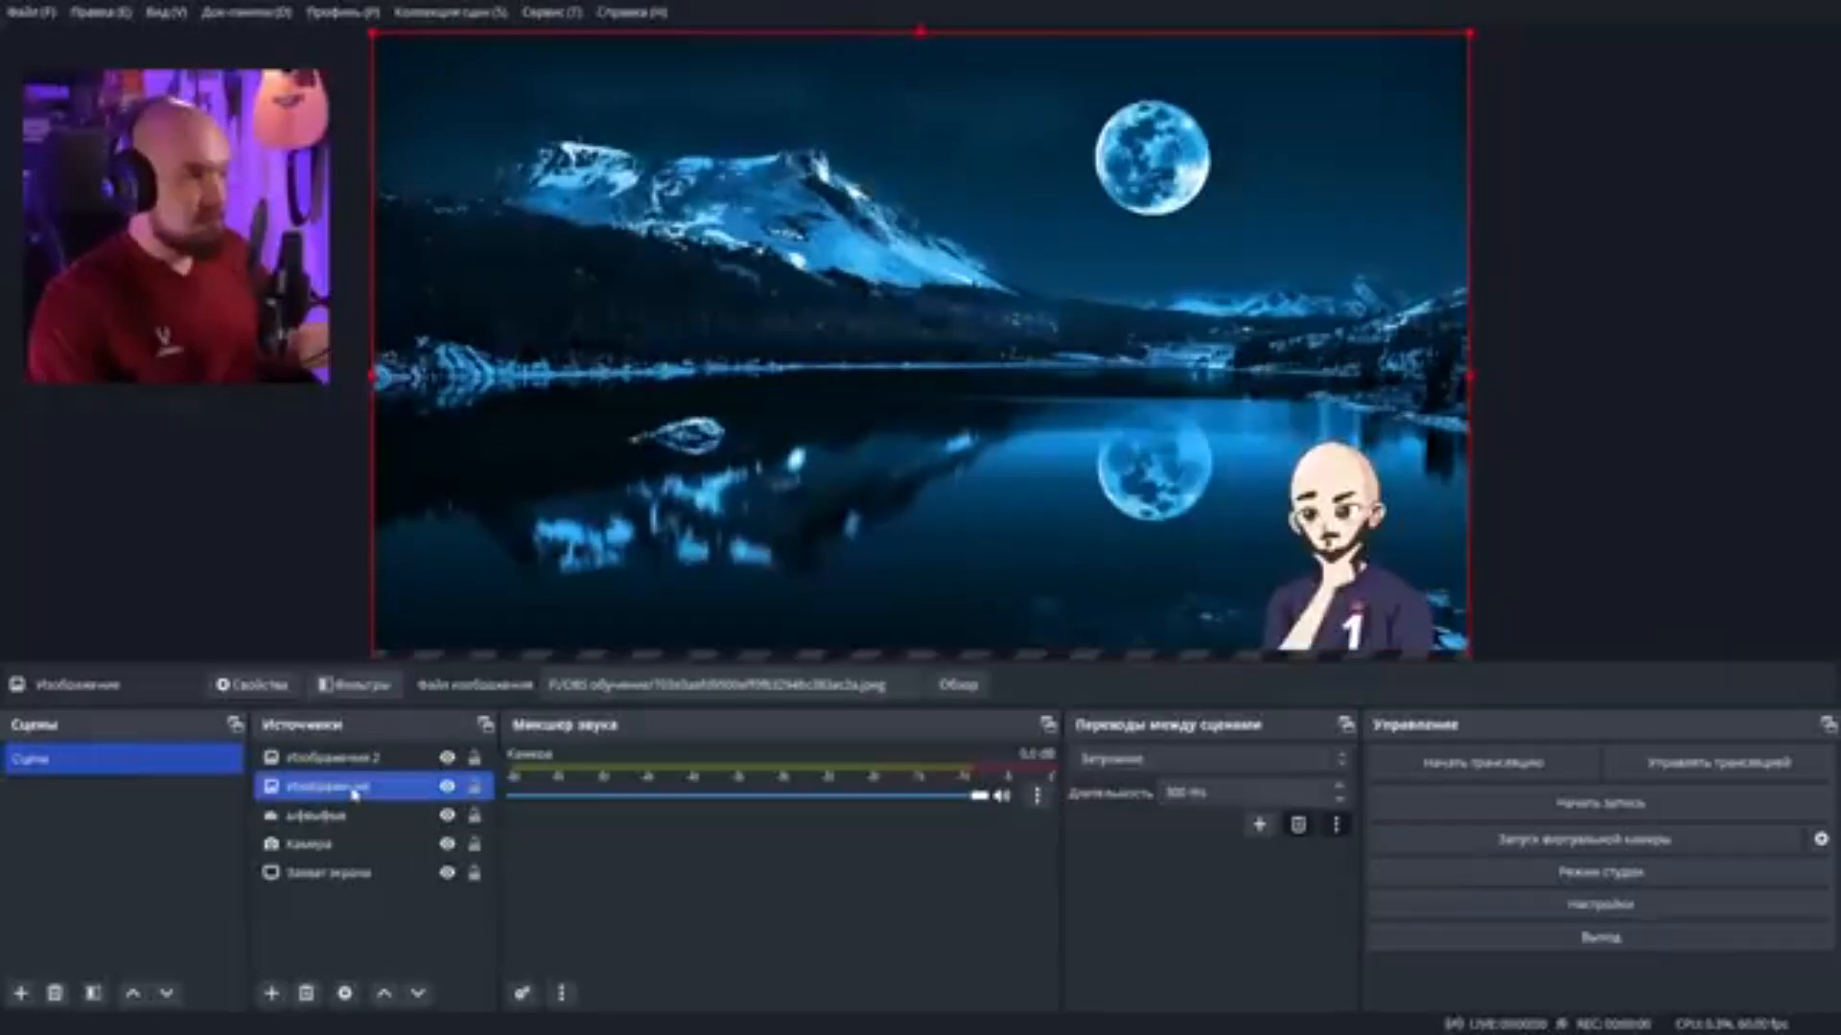
{"action": "left_click_drag", "start_coordinate": [353, 796], "coordinate": [356, 818]}
{"action": "mouse_move", "coordinate": [351, 843]}
{"action": "left_mouse_down"}
{"action": "mouse_move", "coordinate": [331, 870]}
{"action": "mouse_move", "coordinate": [322, 822]}
{"action": "mouse_move", "coordinate": [323, 870]}
{"action": "mouse_move", "coordinate": [329, 845]}
{"action": "left_mouse_up"}
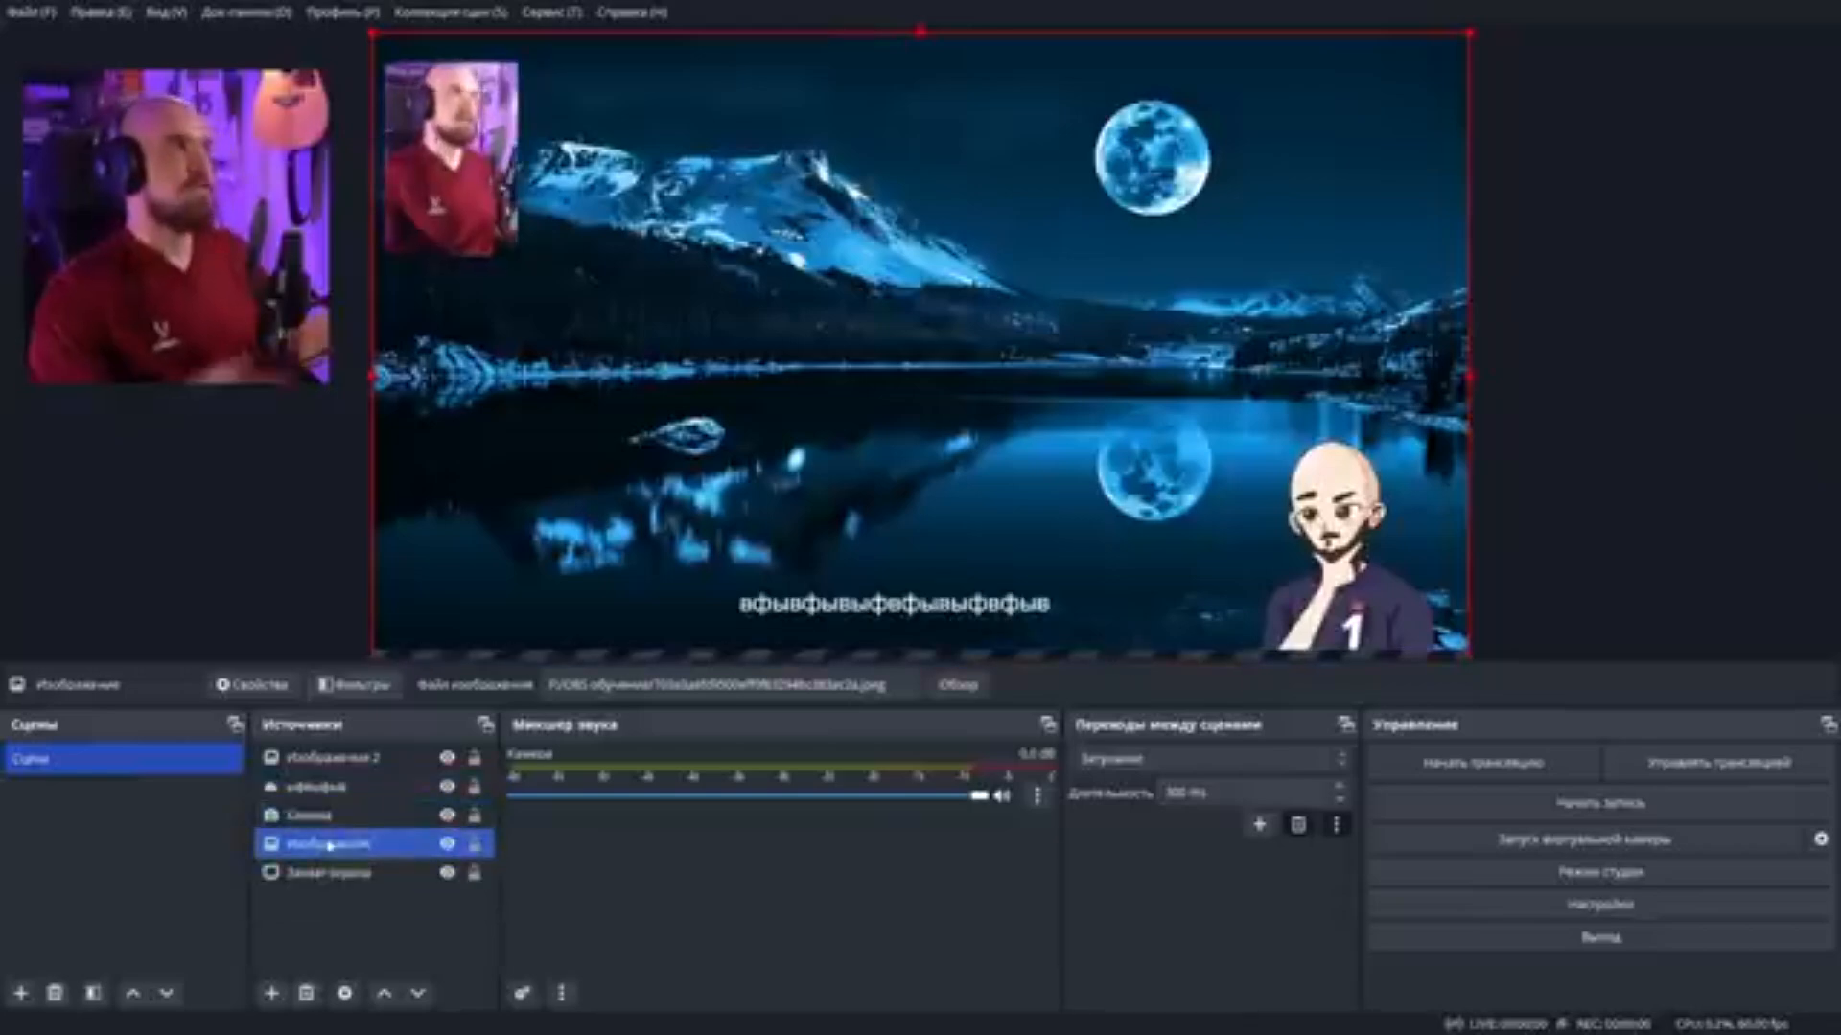
Step: Centre the avatar image at the bottom of the canvas
{"action": "left_click", "coordinate": [353, 758], "text": "ctrl"}
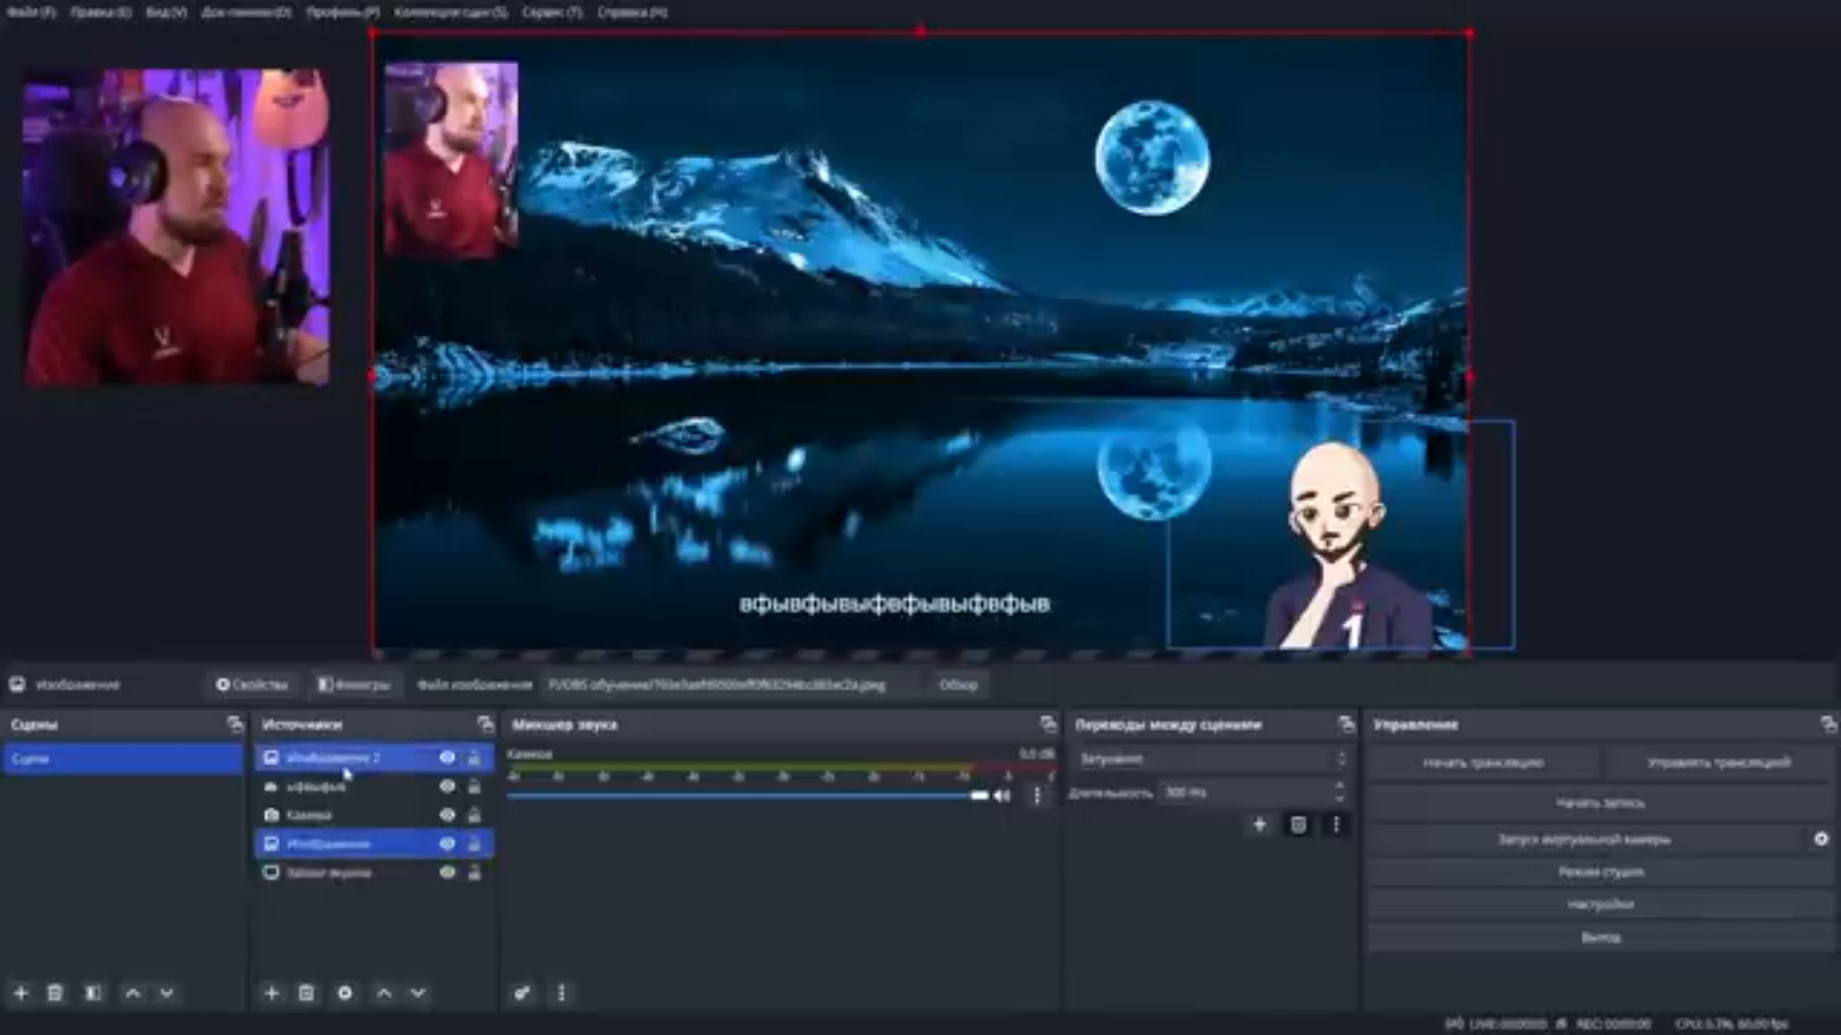
{"action": "left_click", "coordinate": [353, 759]}
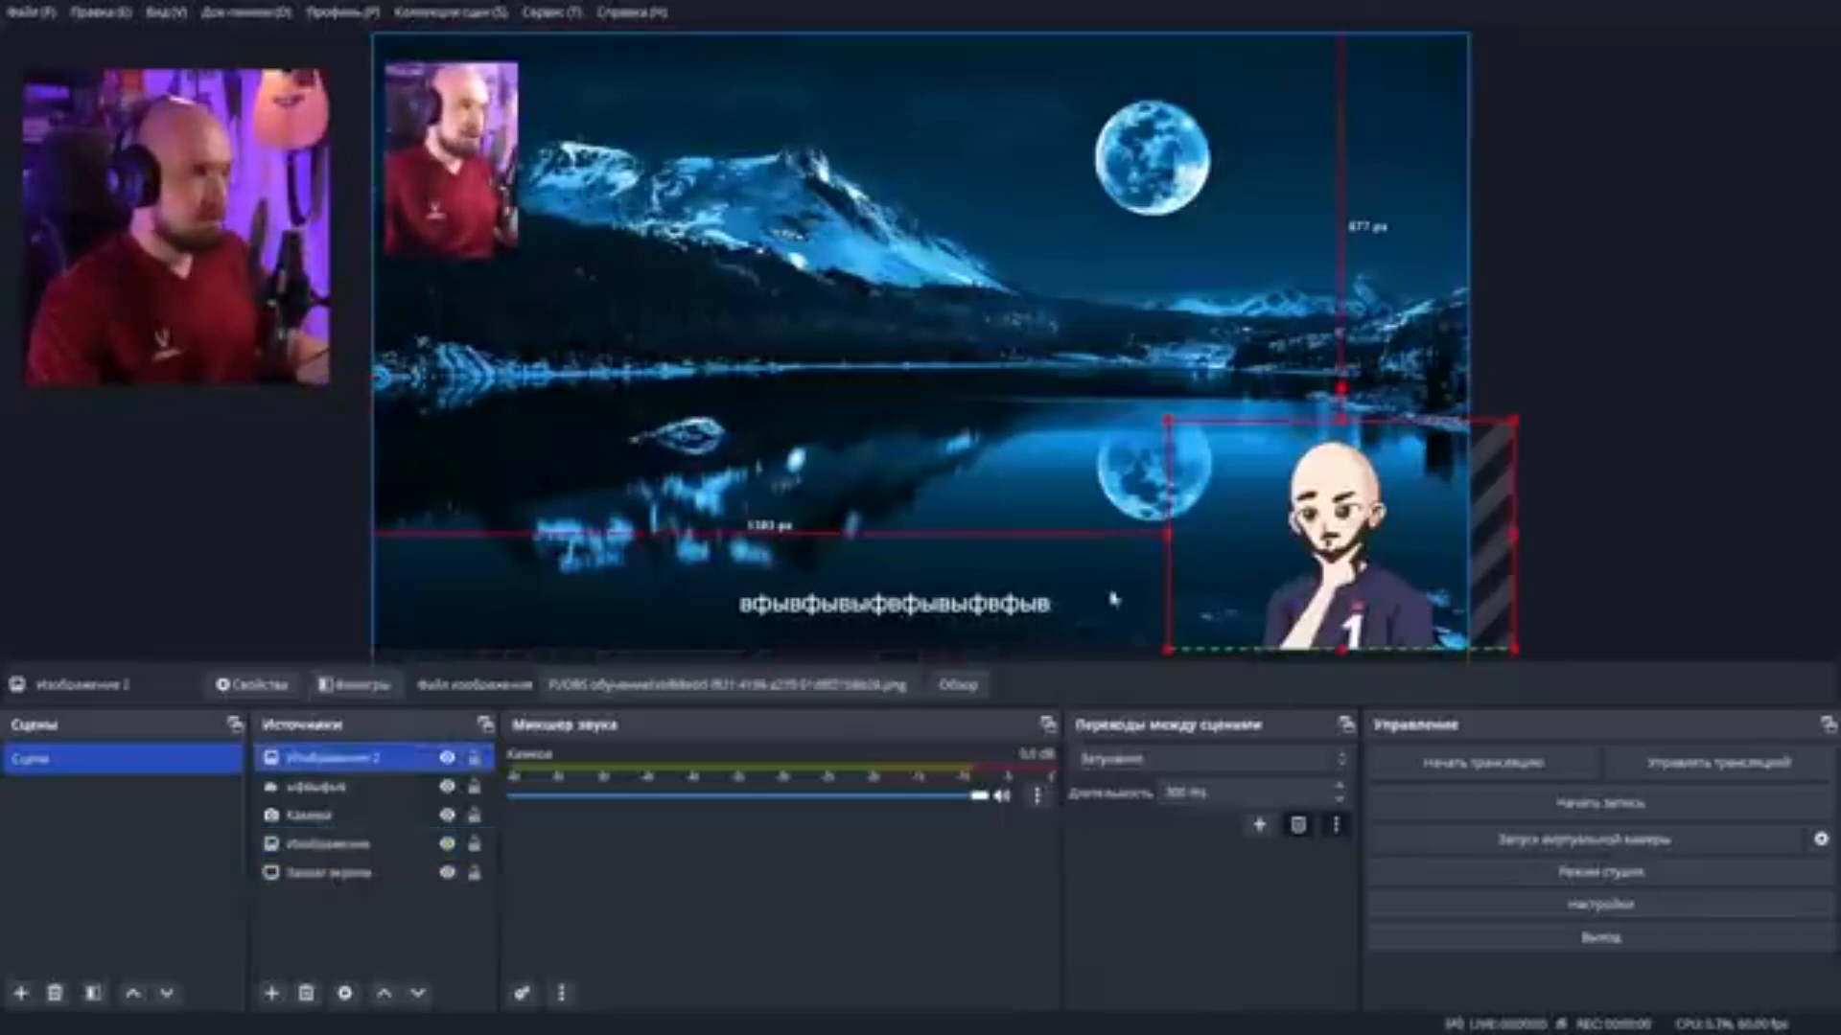
{"action": "left_click_drag", "start_coordinate": [1345, 596], "coordinate": [922, 599]}
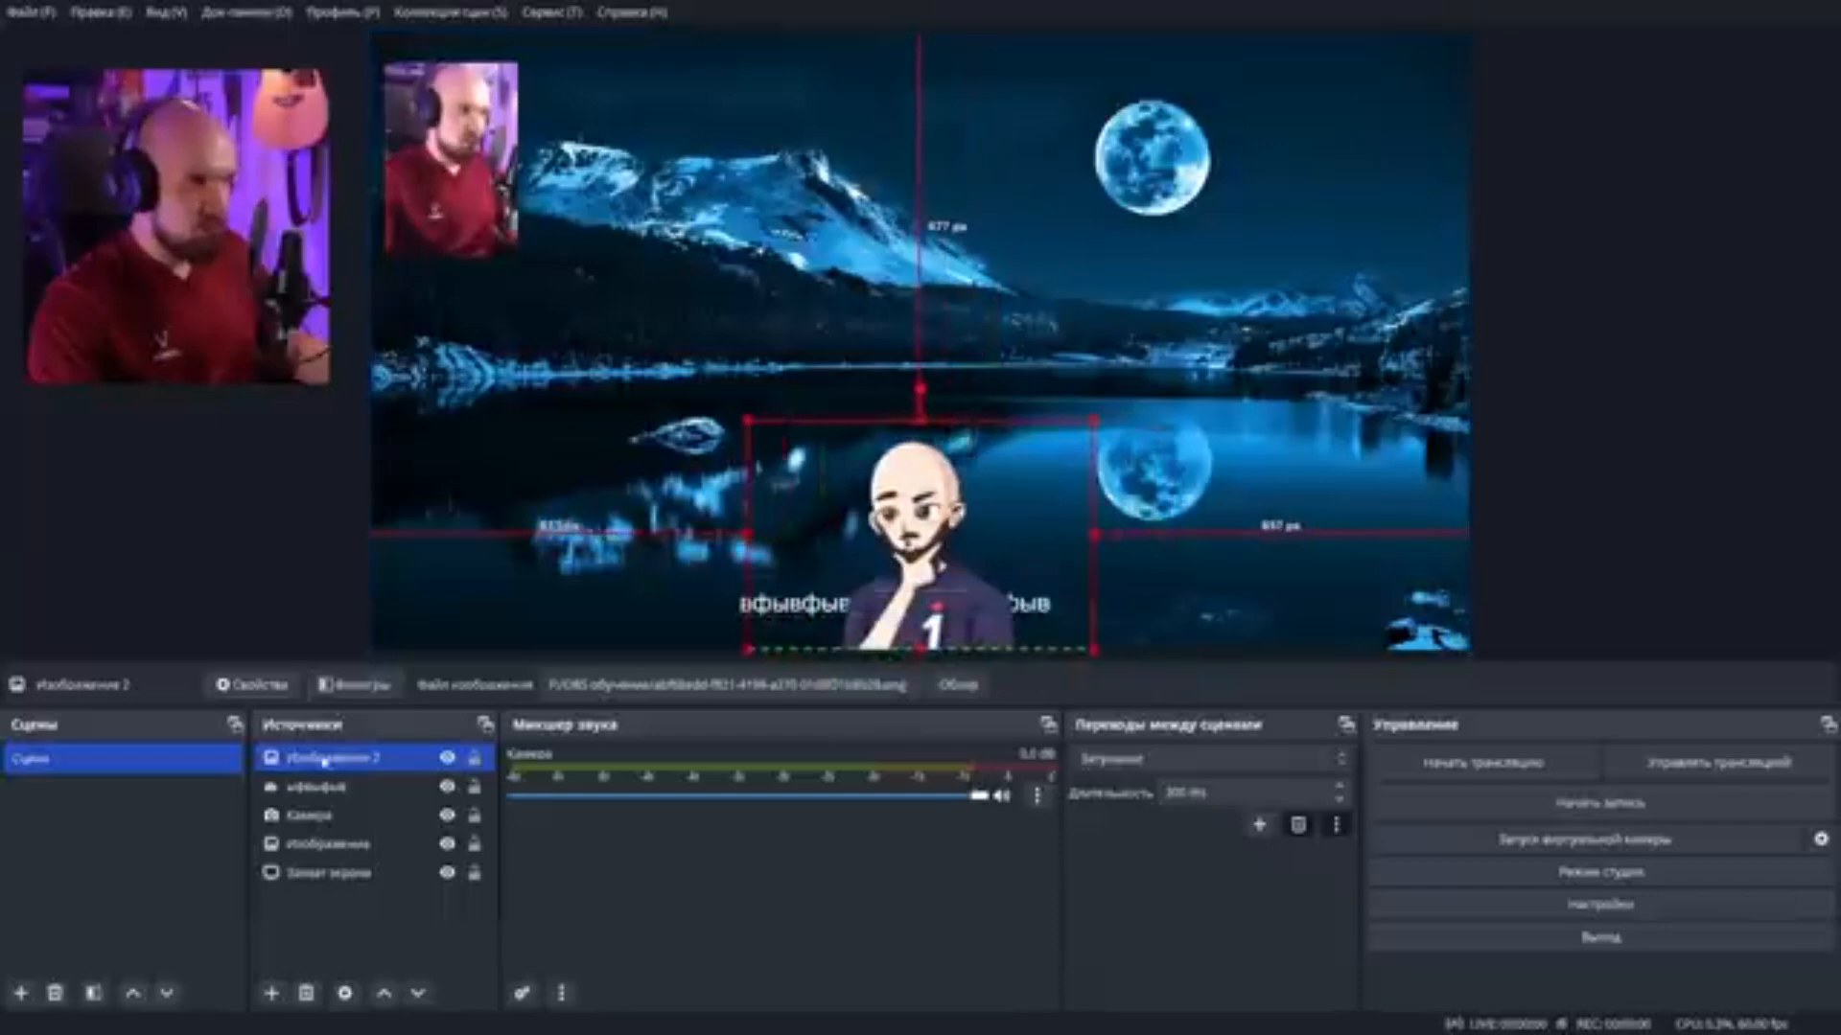
Step: Reorder layers with drags and arrow buttons until Изображение 2 sits above the text
{"action": "left_click", "coordinate": [292, 793], "text": "ctrl"}
{"action": "left_click", "coordinate": [388, 762]}
{"action": "left_click_drag", "start_coordinate": [386, 764], "coordinate": [393, 805]}
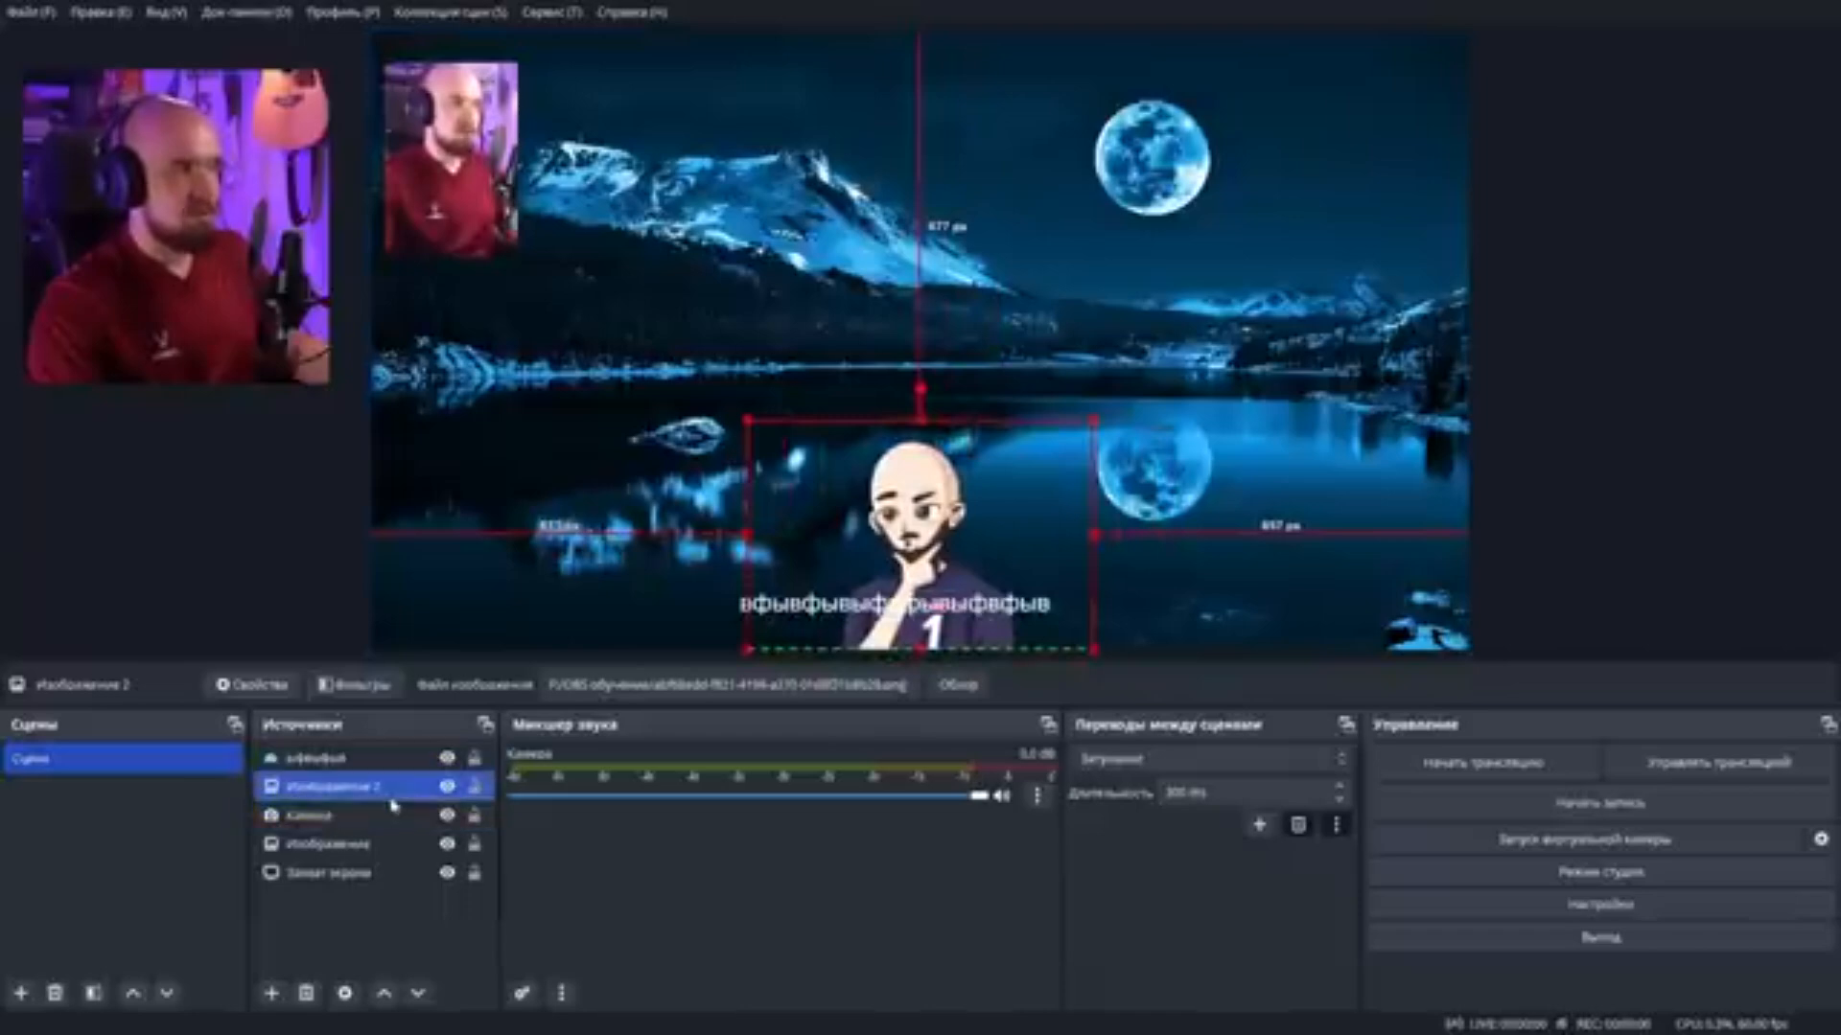
{"action": "mouse_move", "coordinate": [352, 800]}
{"action": "left_mouse_down"}
{"action": "mouse_move", "coordinate": [374, 833]}
{"action": "mouse_move", "coordinate": [382, 797]}
{"action": "left_mouse_up"}
{"action": "left_click", "coordinate": [386, 995]}
{"action": "left_click", "coordinate": [419, 996]}
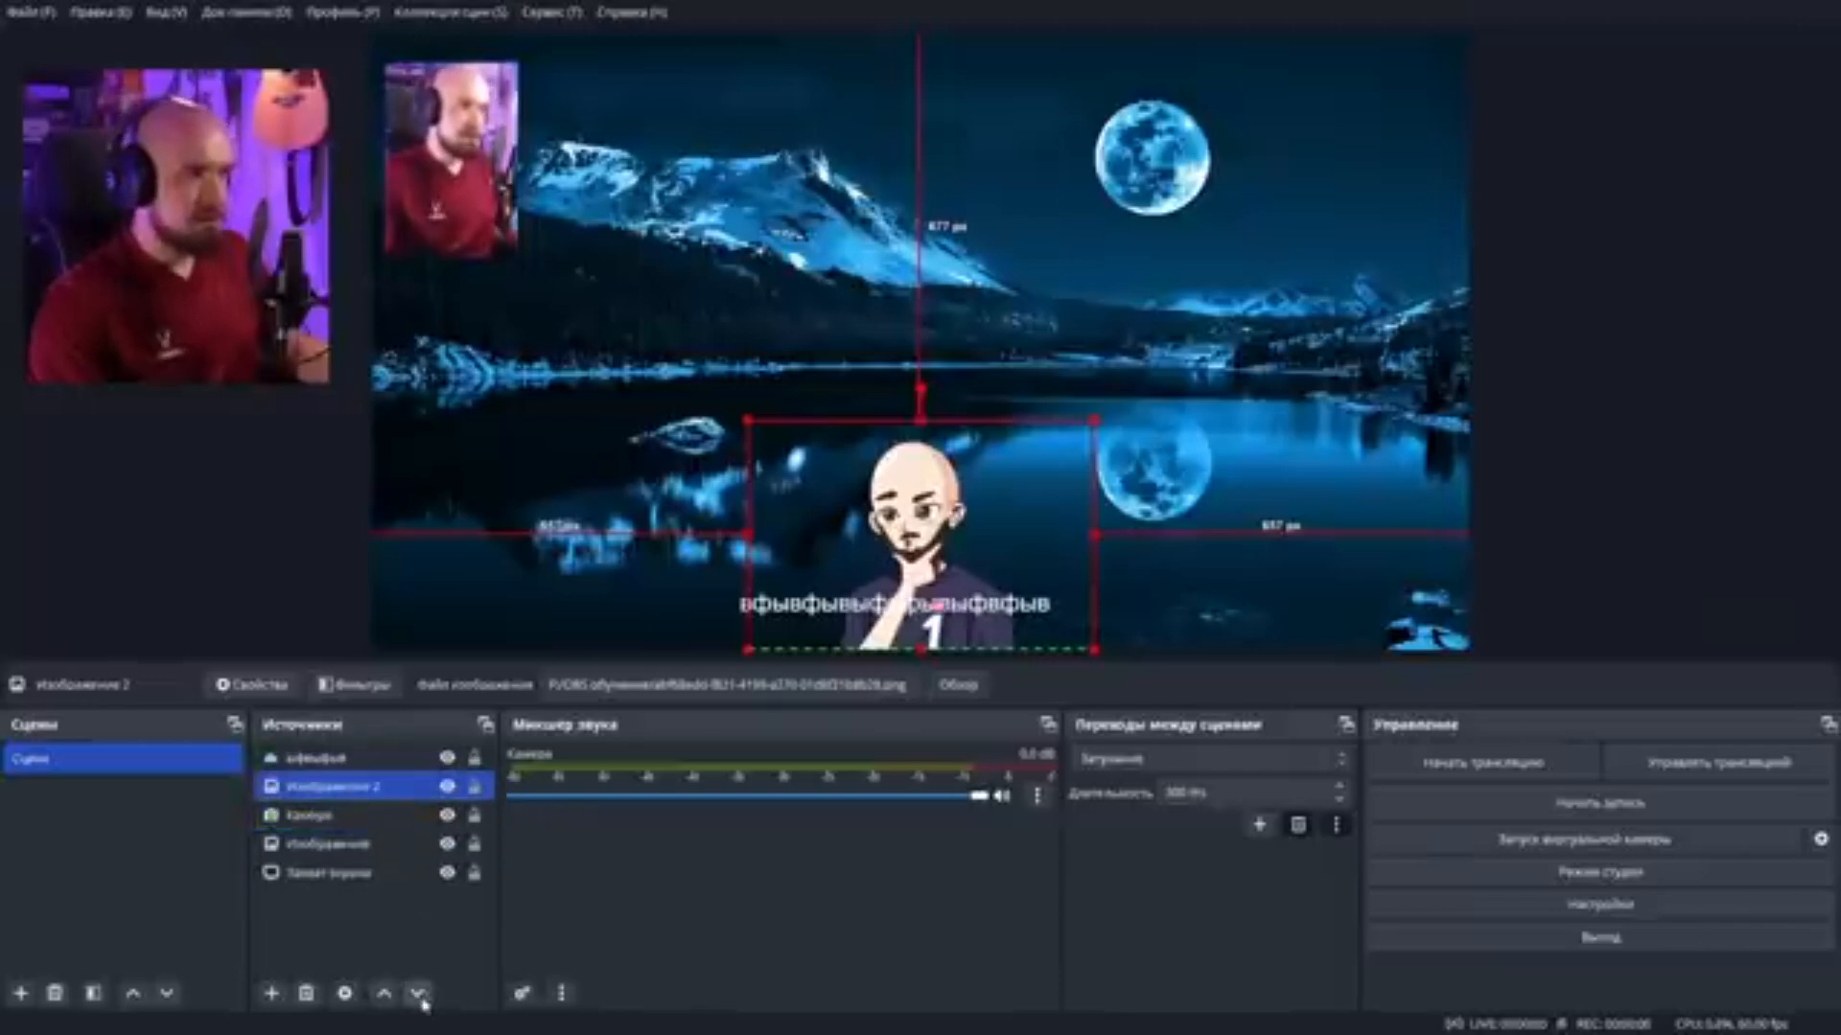
{"action": "left_click", "coordinate": [420, 998]}
{"action": "left_click", "coordinate": [420, 1000]}
{"action": "left_click", "coordinate": [420, 997]}
{"action": "left_click", "coordinate": [384, 995]}
{"action": "left_click", "coordinate": [384, 995]}
{"action": "left_click", "coordinate": [385, 995]}
{"action": "left_click", "coordinate": [384, 995]}
{"action": "left_click", "coordinate": [420, 997]}
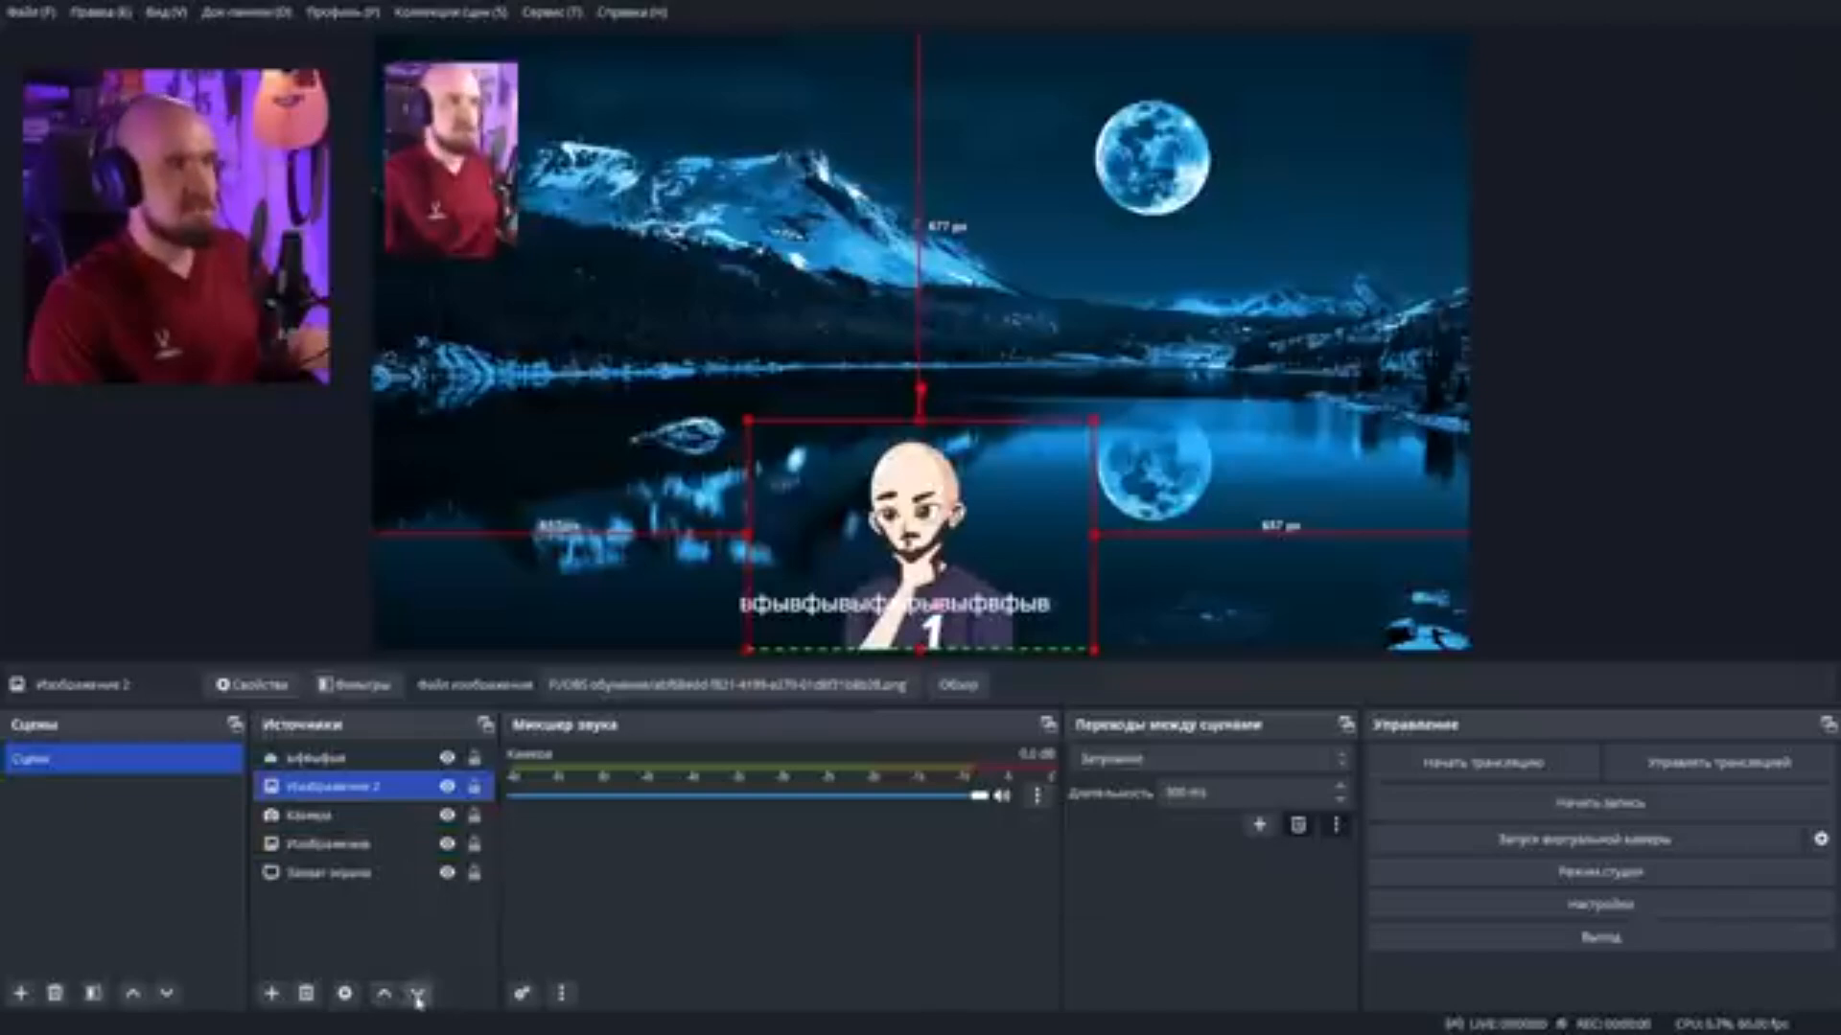
{"action": "left_click", "coordinate": [384, 995]}
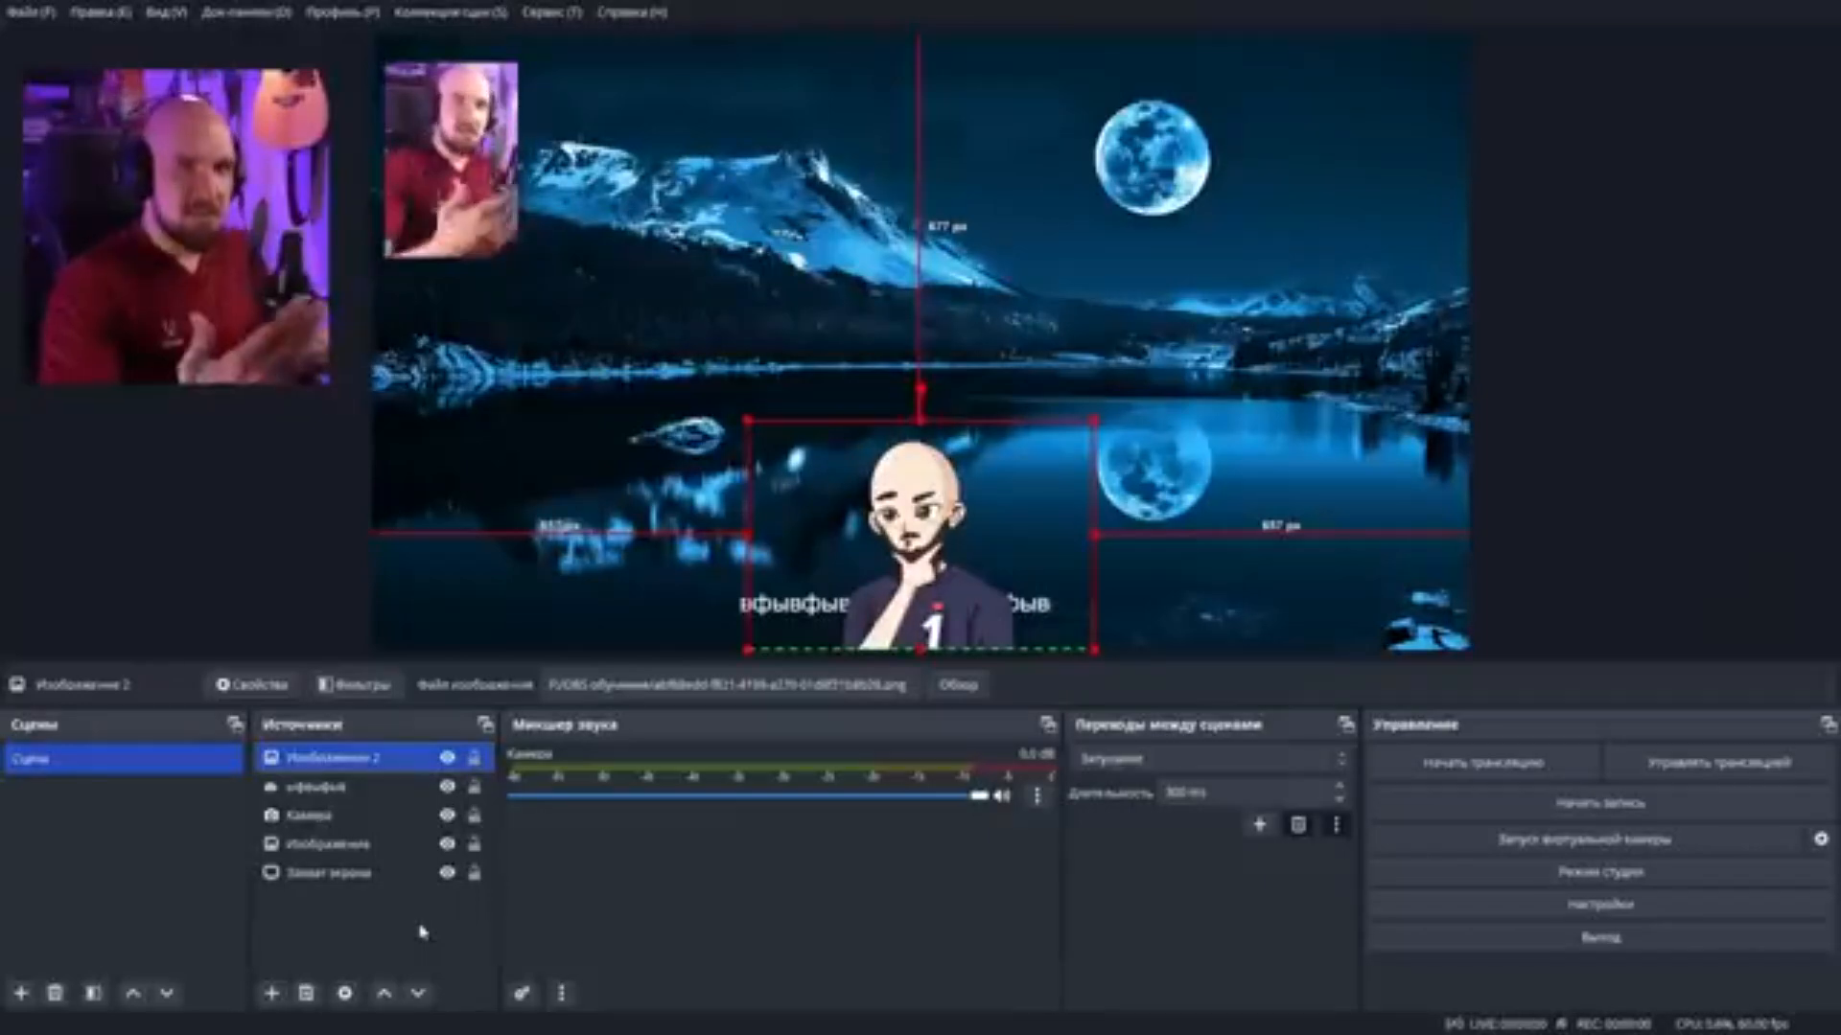
{"action": "left_click", "coordinate": [482, 784], "text": "ctrl"}
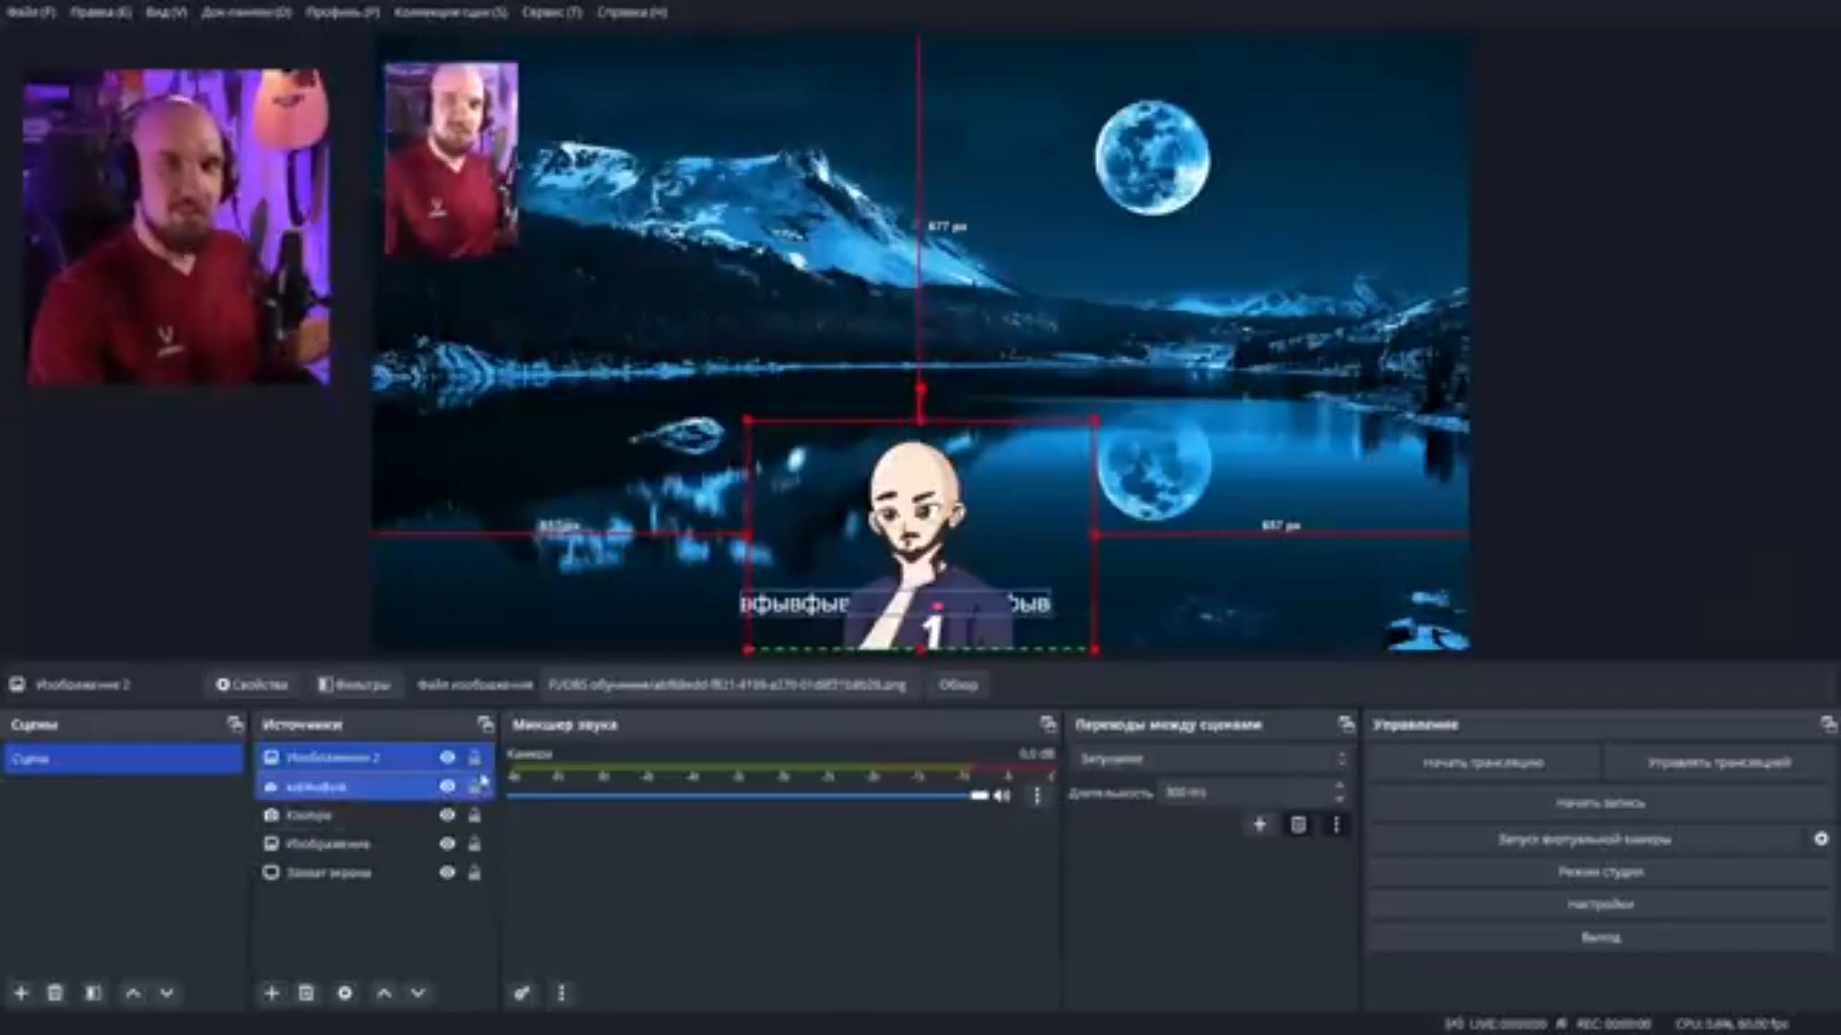
{"action": "left_click", "coordinate": [482, 784], "text": "ctrl"}
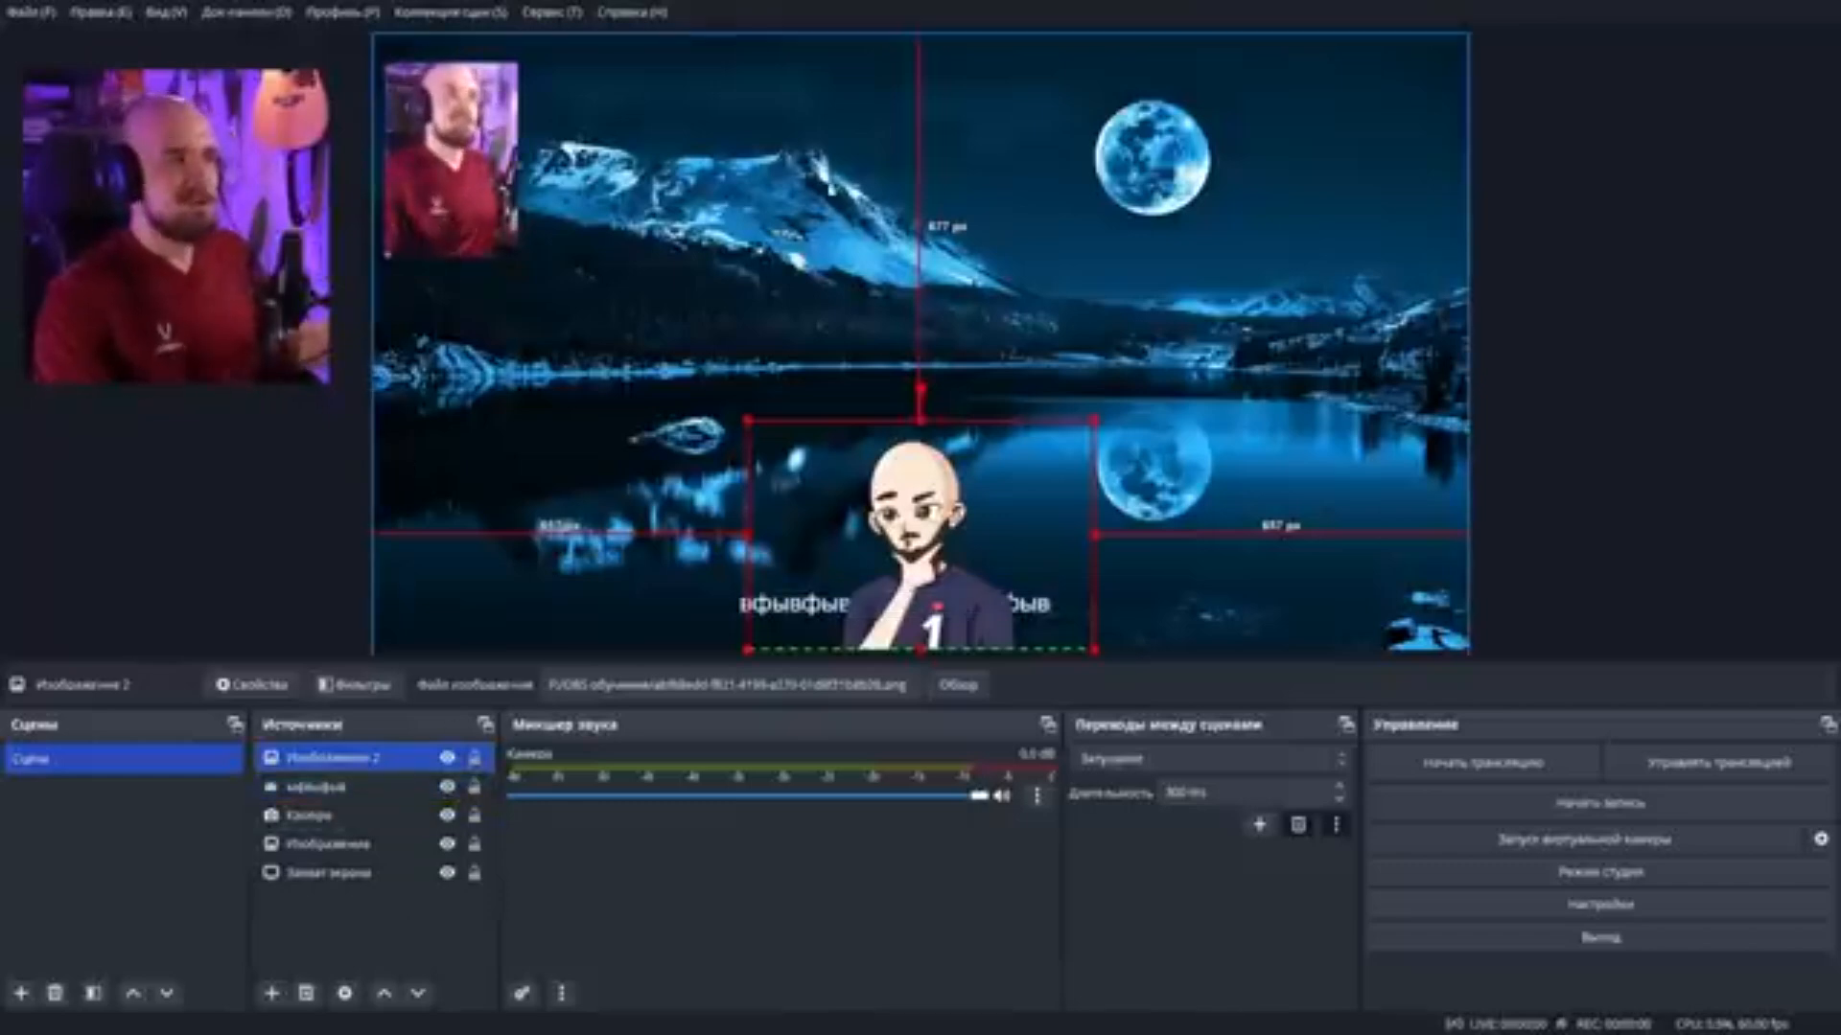
{"action": "left_click", "coordinate": [199, 381]}
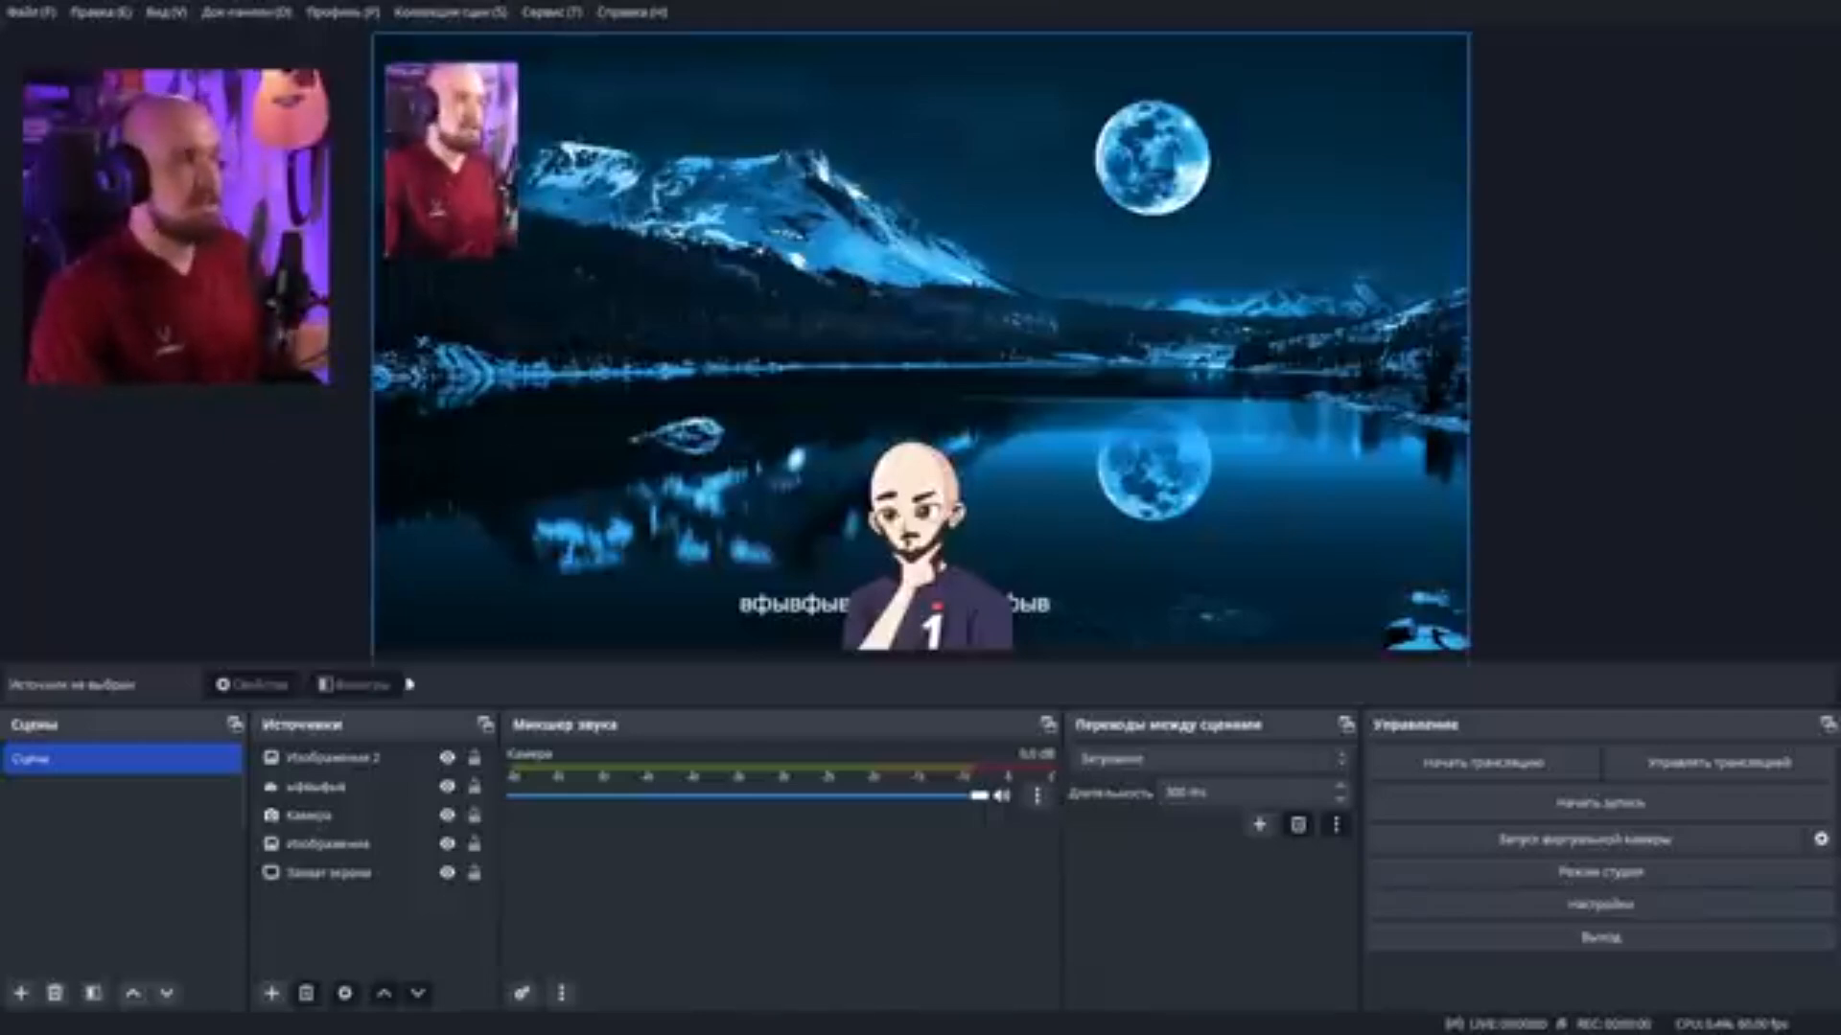
{"action": "left_click", "coordinate": [345, 759]}
{"action": "left_click", "coordinate": [331, 787]}
{"action": "left_click", "coordinate": [326, 816]}
{"action": "left_click", "coordinate": [330, 847], "text": "shift"}
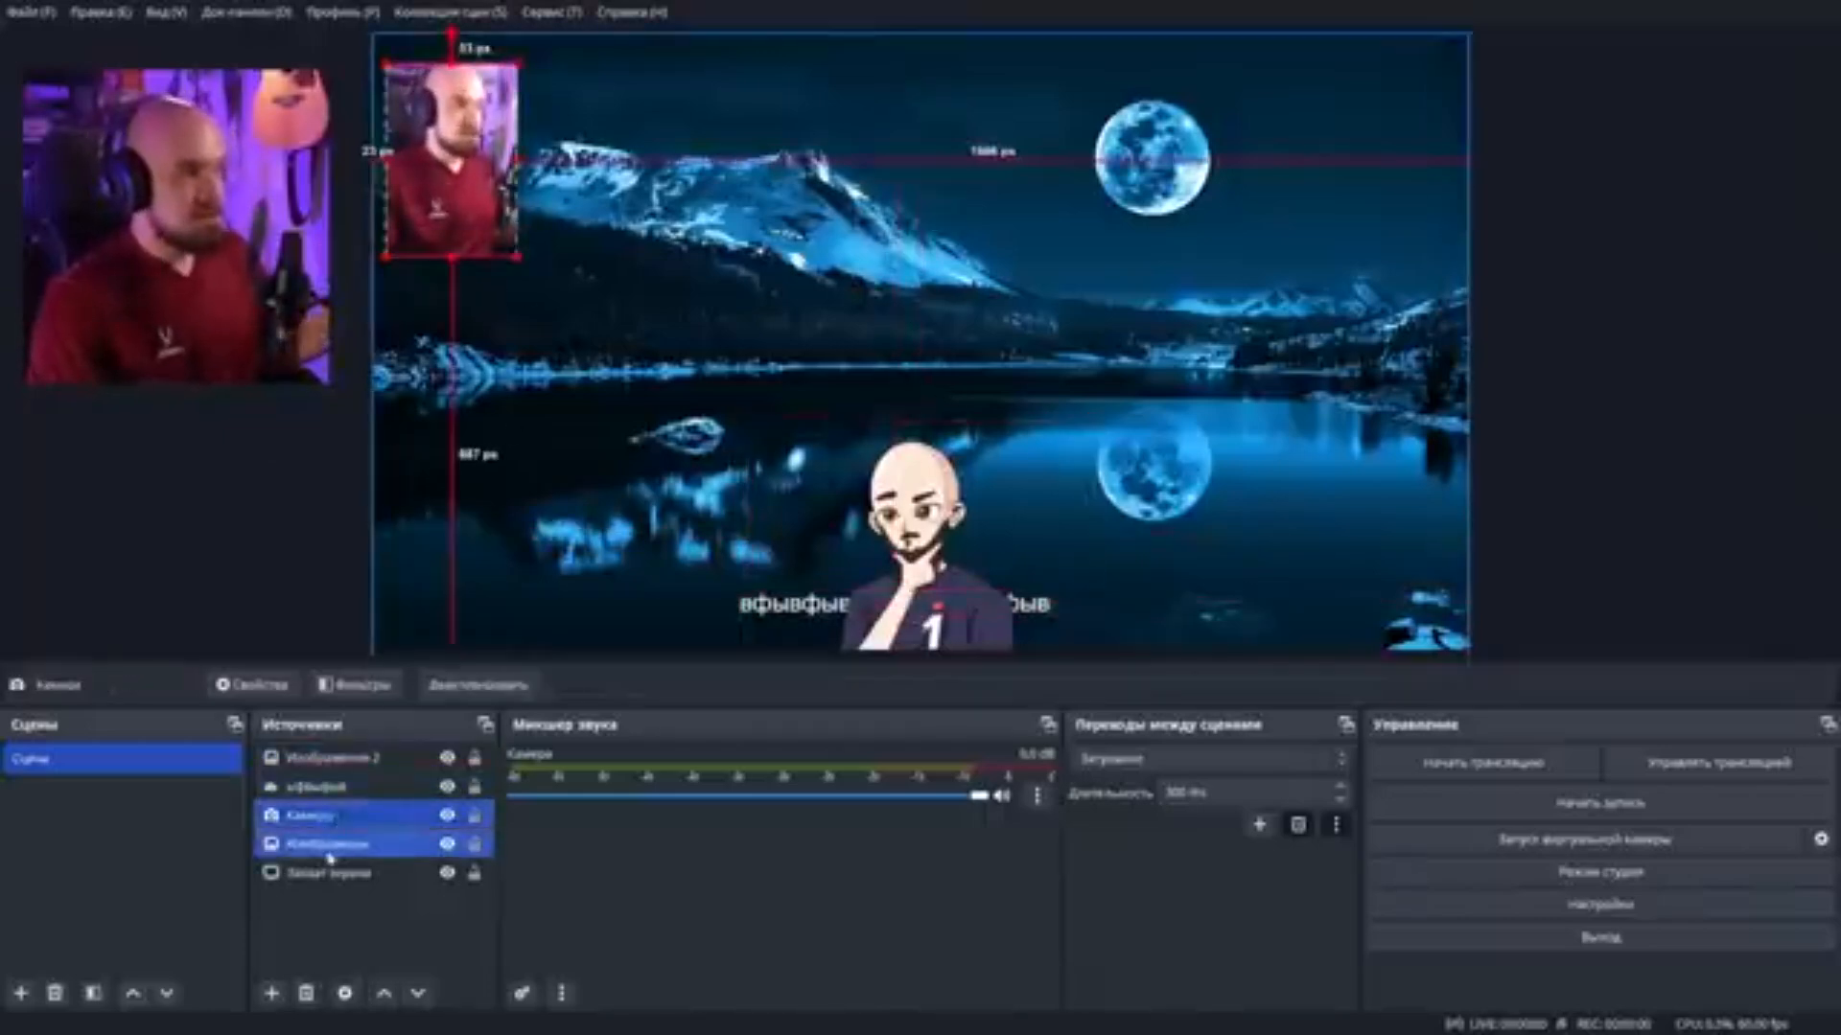
{"action": "left_click", "coordinate": [332, 874]}
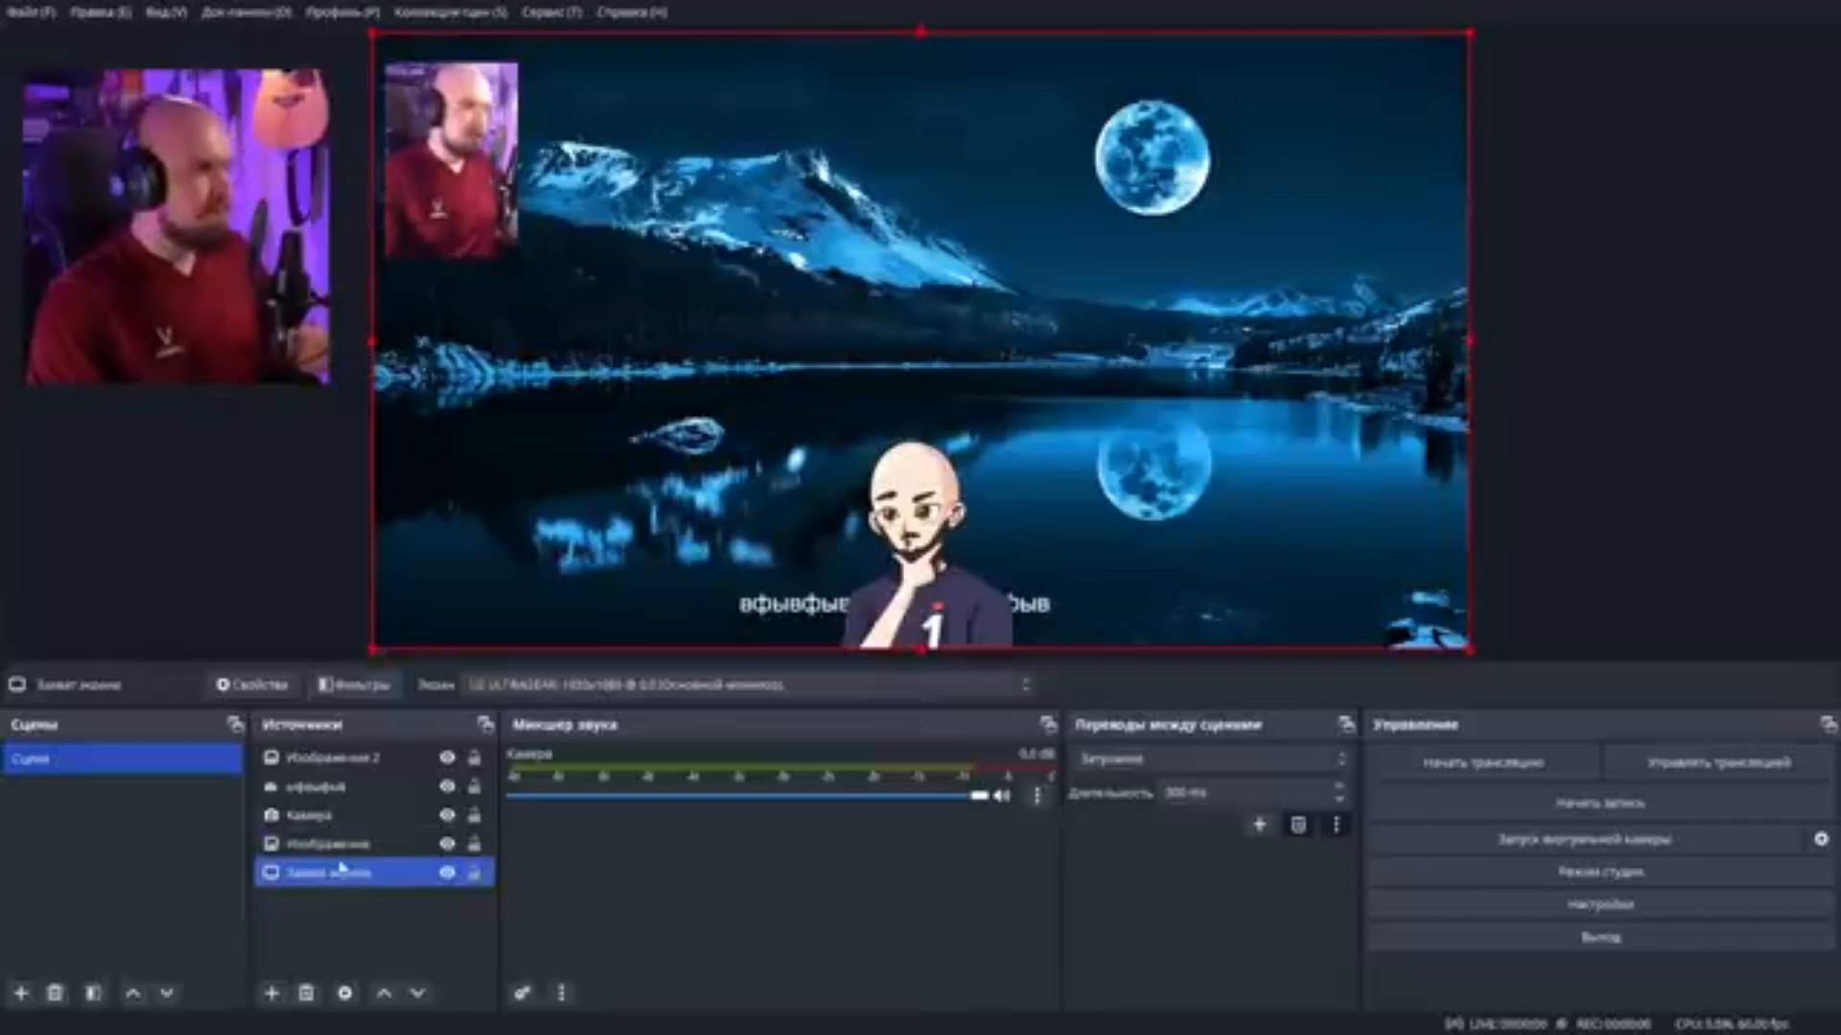
{"action": "left_click", "coordinate": [343, 850]}
{"action": "left_click", "coordinate": [339, 817]}
{"action": "left_click", "coordinate": [337, 790]}
{"action": "left_click", "coordinate": [344, 763]}
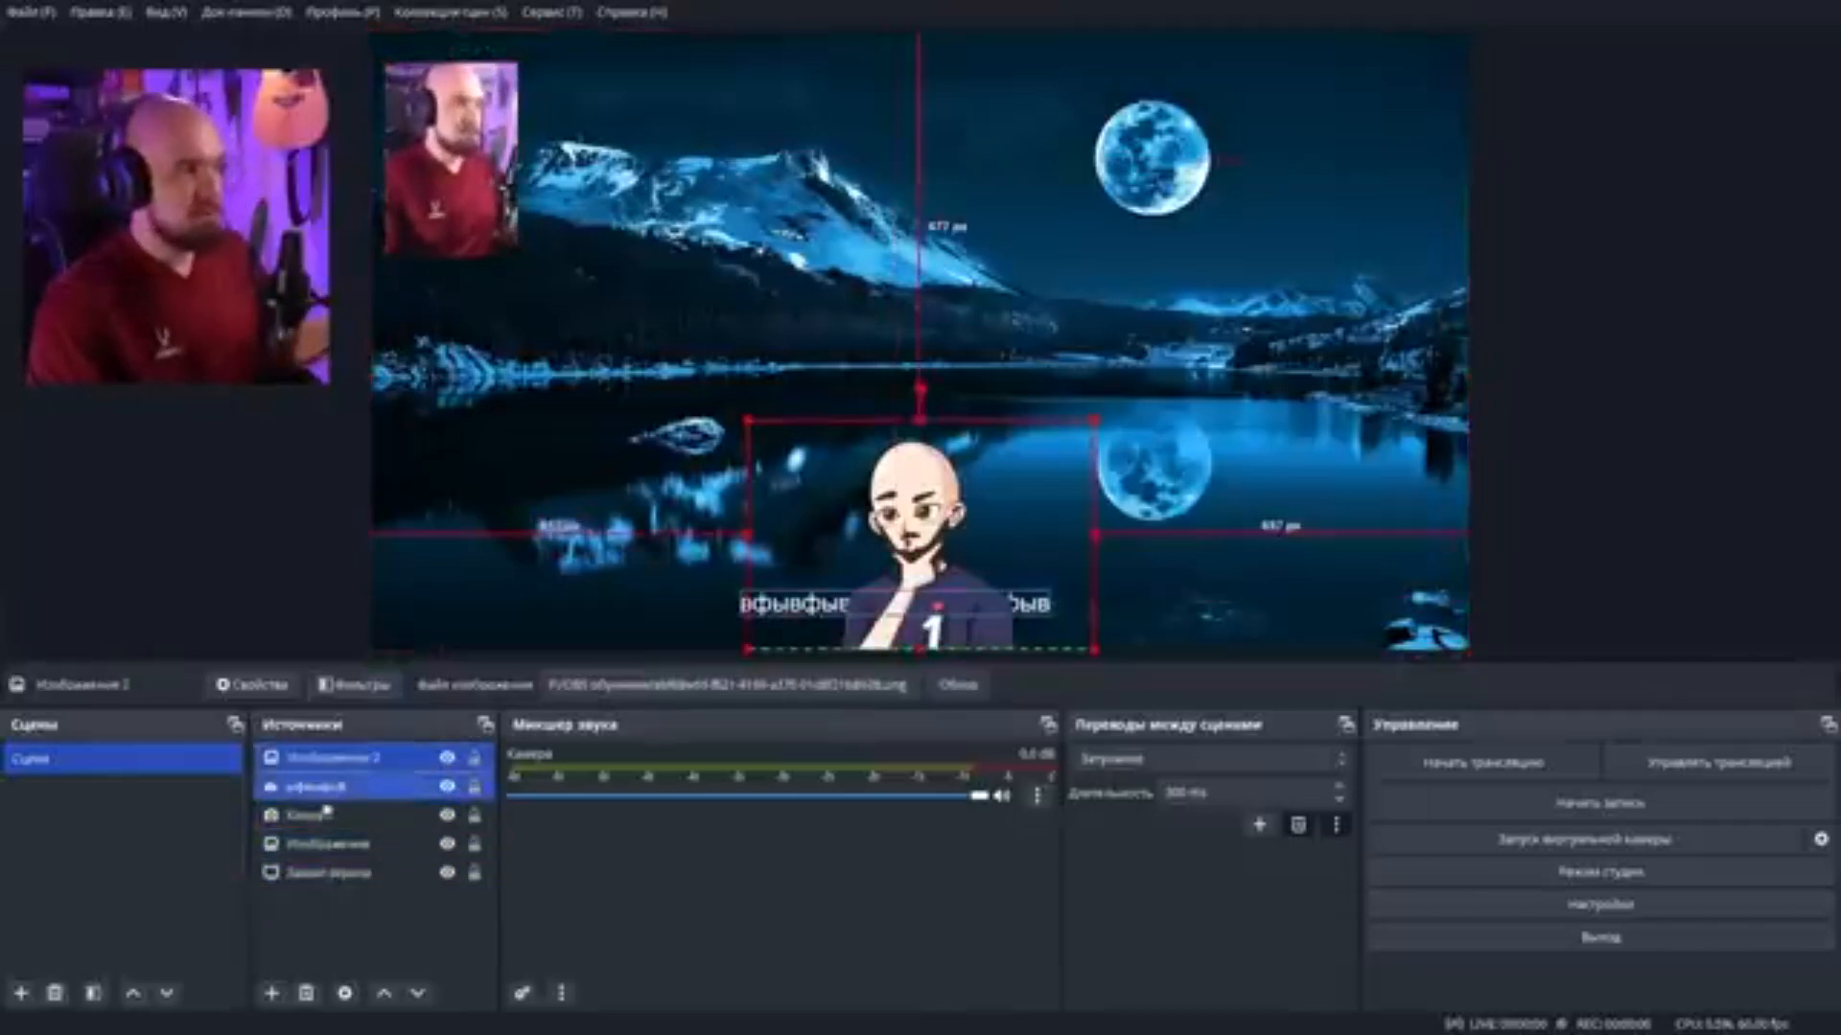
{"action": "left_click", "coordinate": [329, 875]}
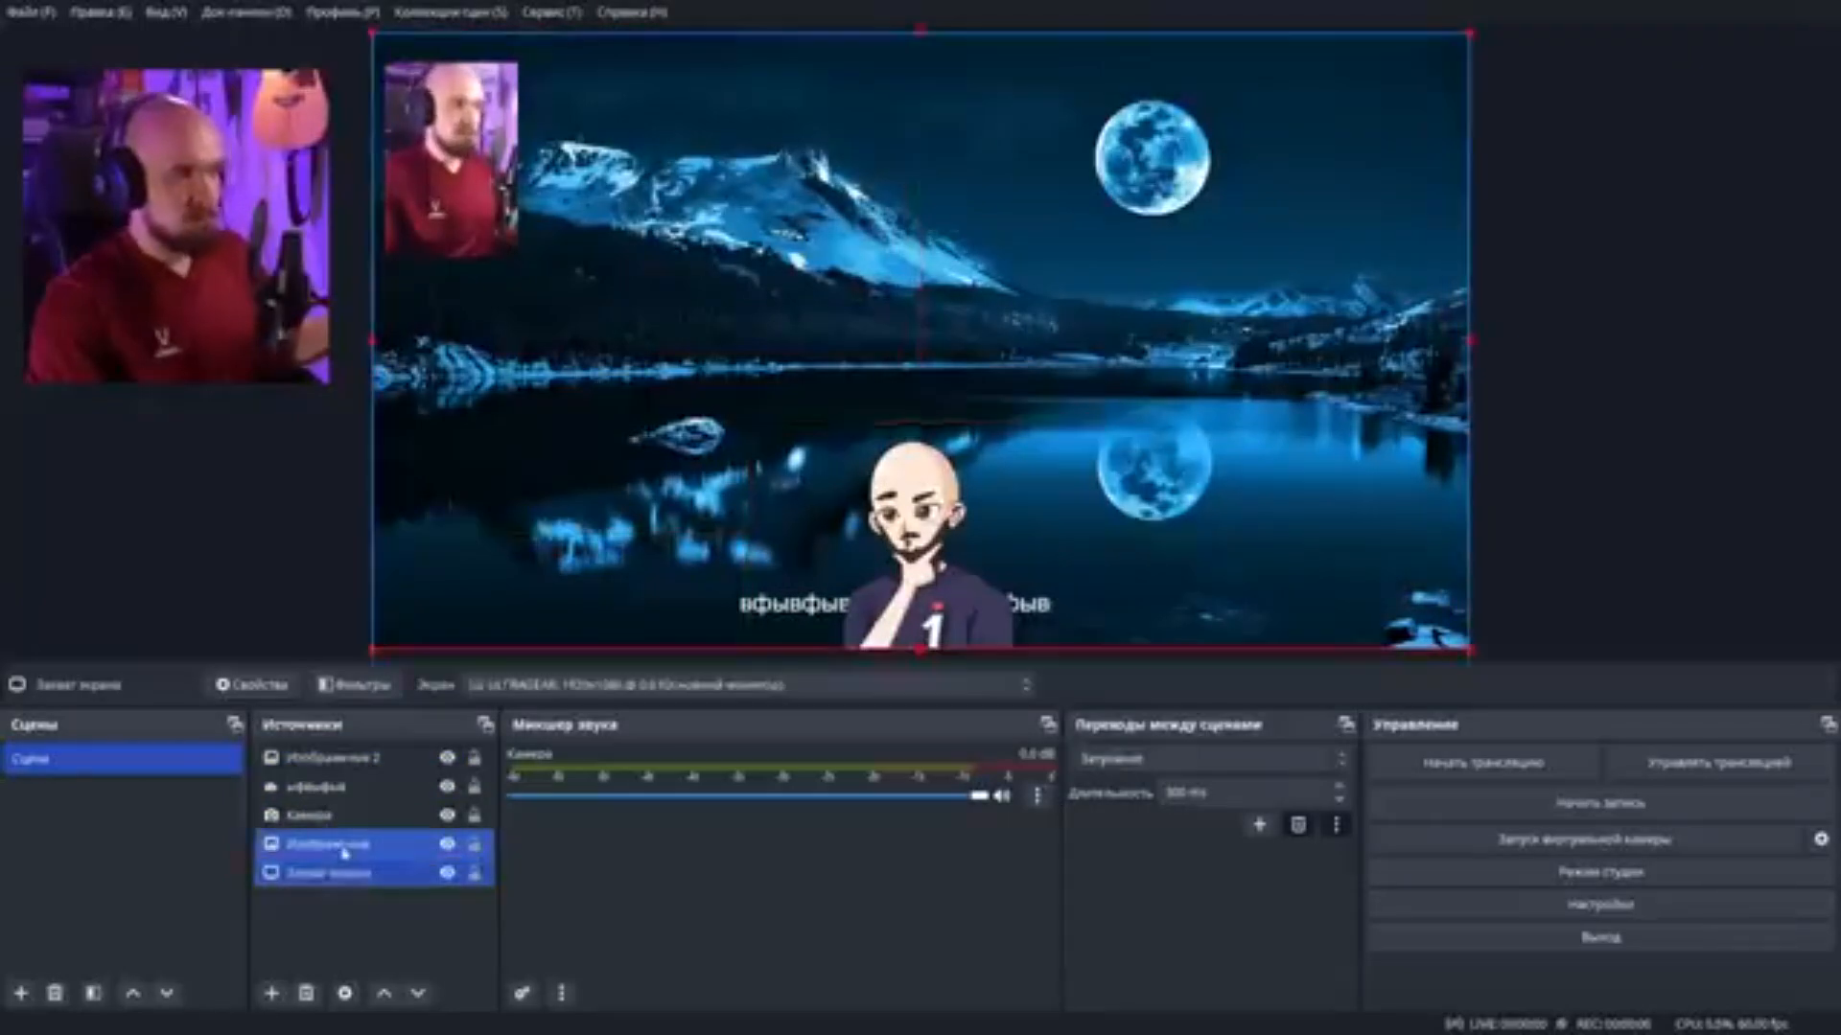
{"action": "left_click", "coordinate": [339, 816]}
{"action": "left_click", "coordinate": [343, 850]}
{"action": "left_click", "coordinate": [353, 874], "text": "shift"}
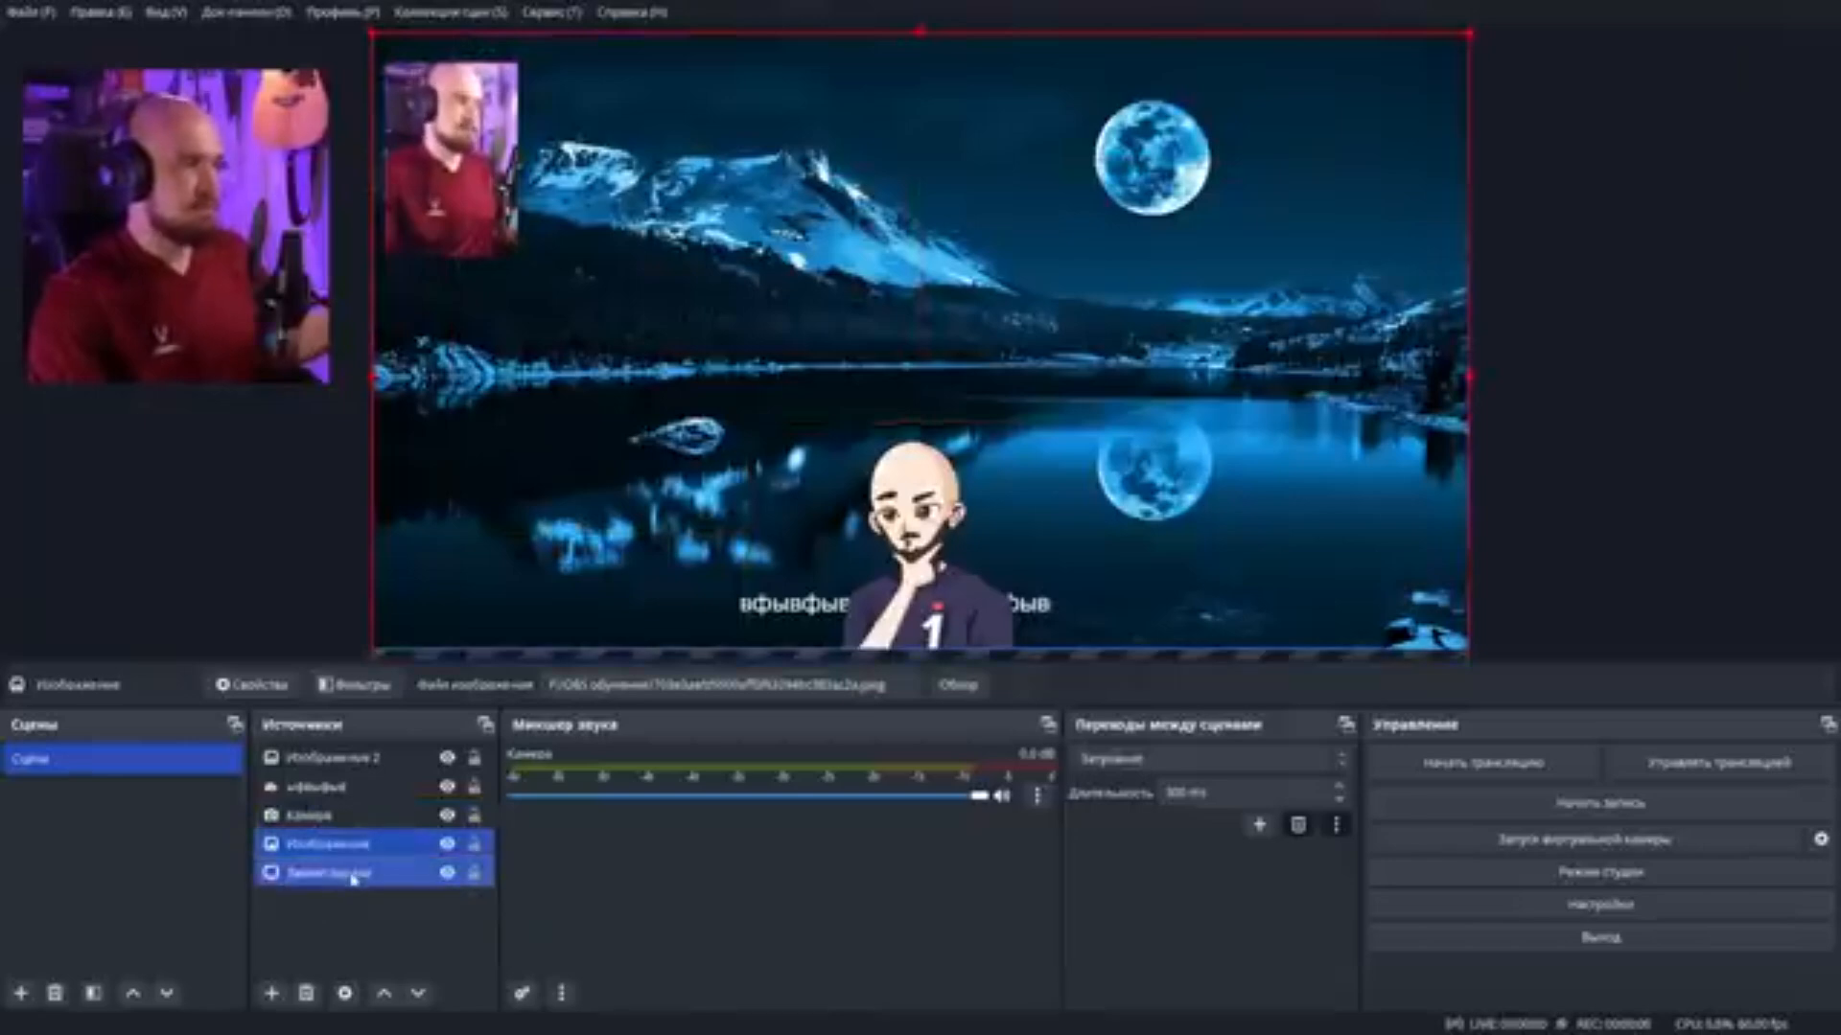
{"action": "left_click", "coordinate": [350, 876]}
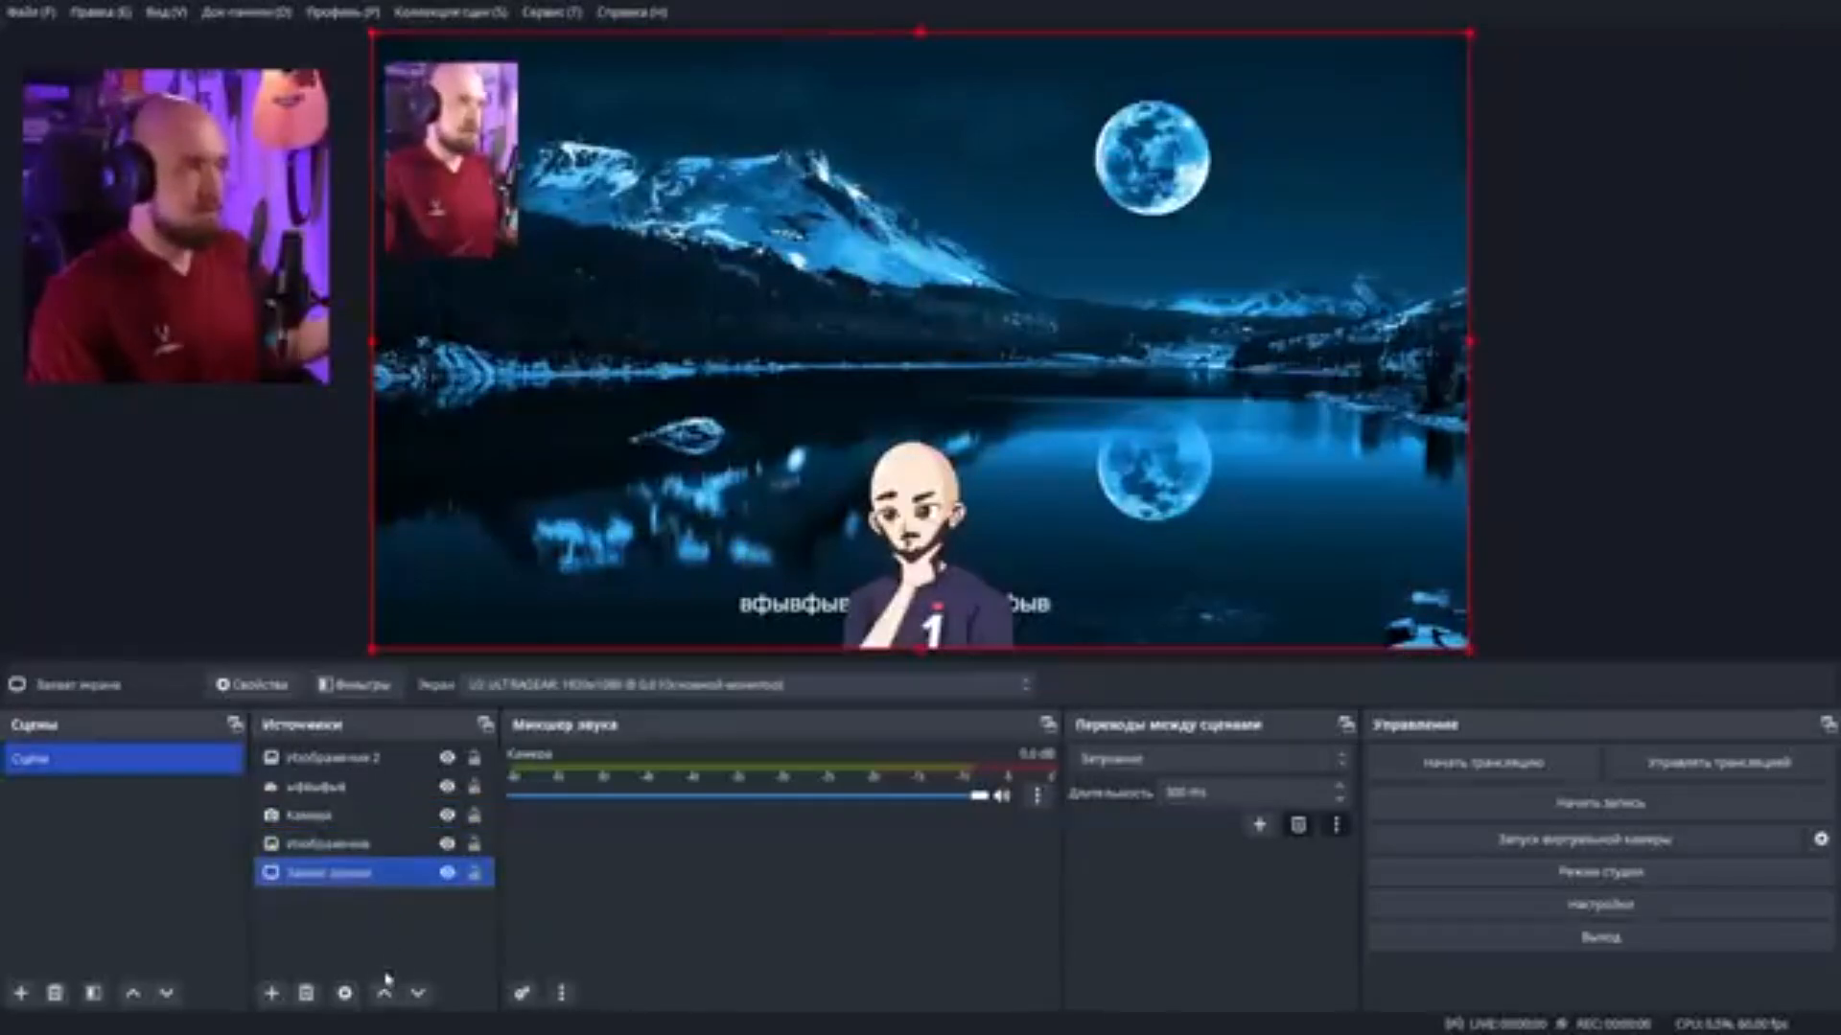
{"action": "left_click", "coordinate": [364, 845]}
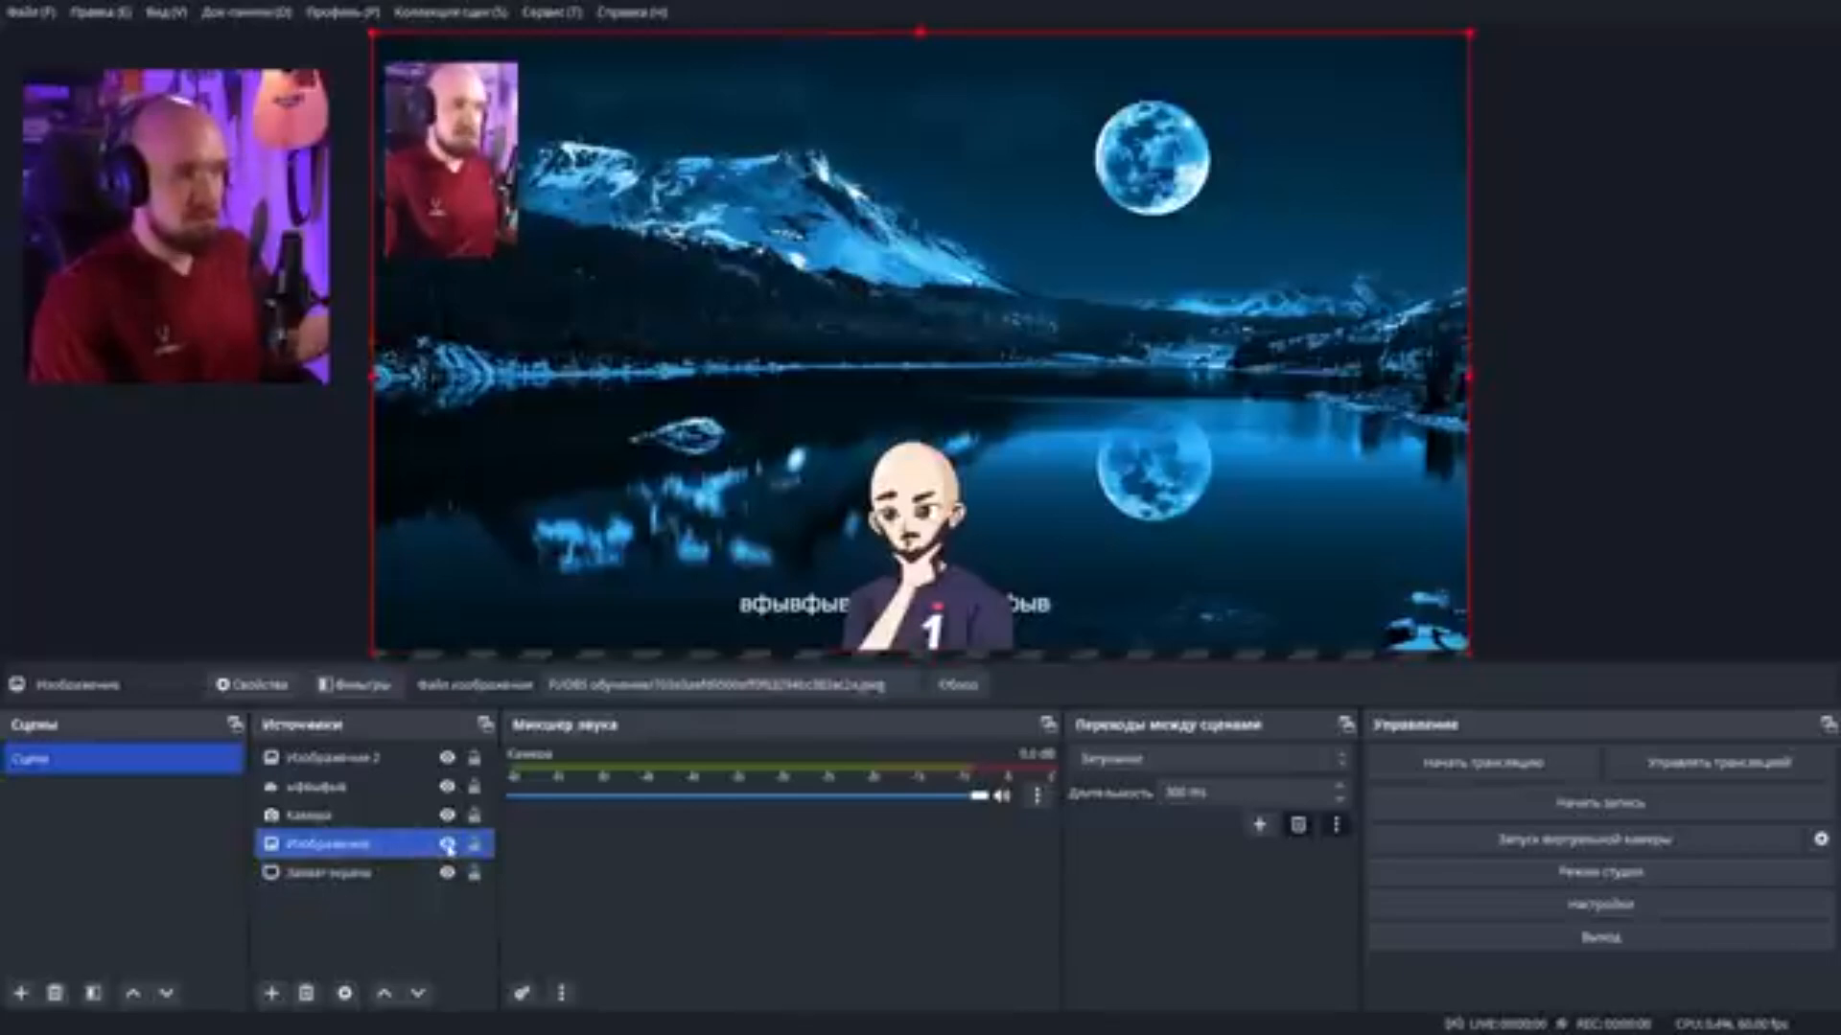
{"action": "left_click", "coordinate": [448, 845]}
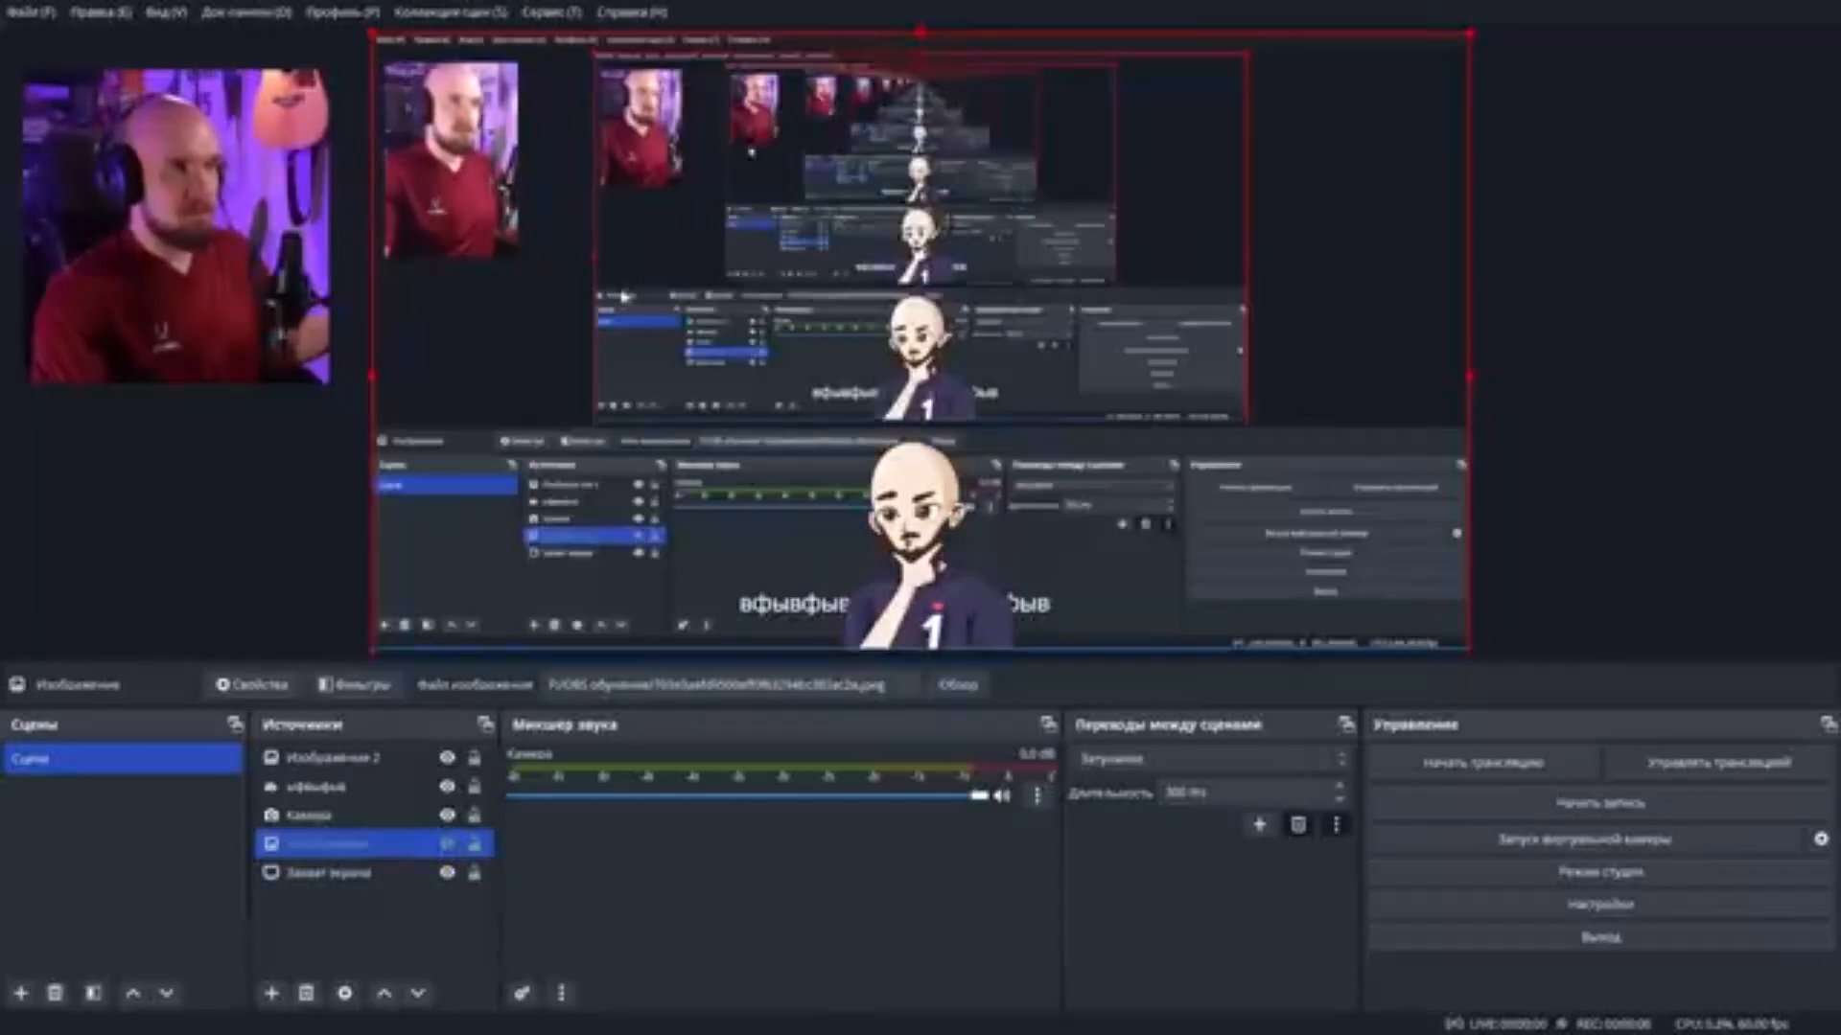
{"action": "left_click", "coordinate": [448, 845]}
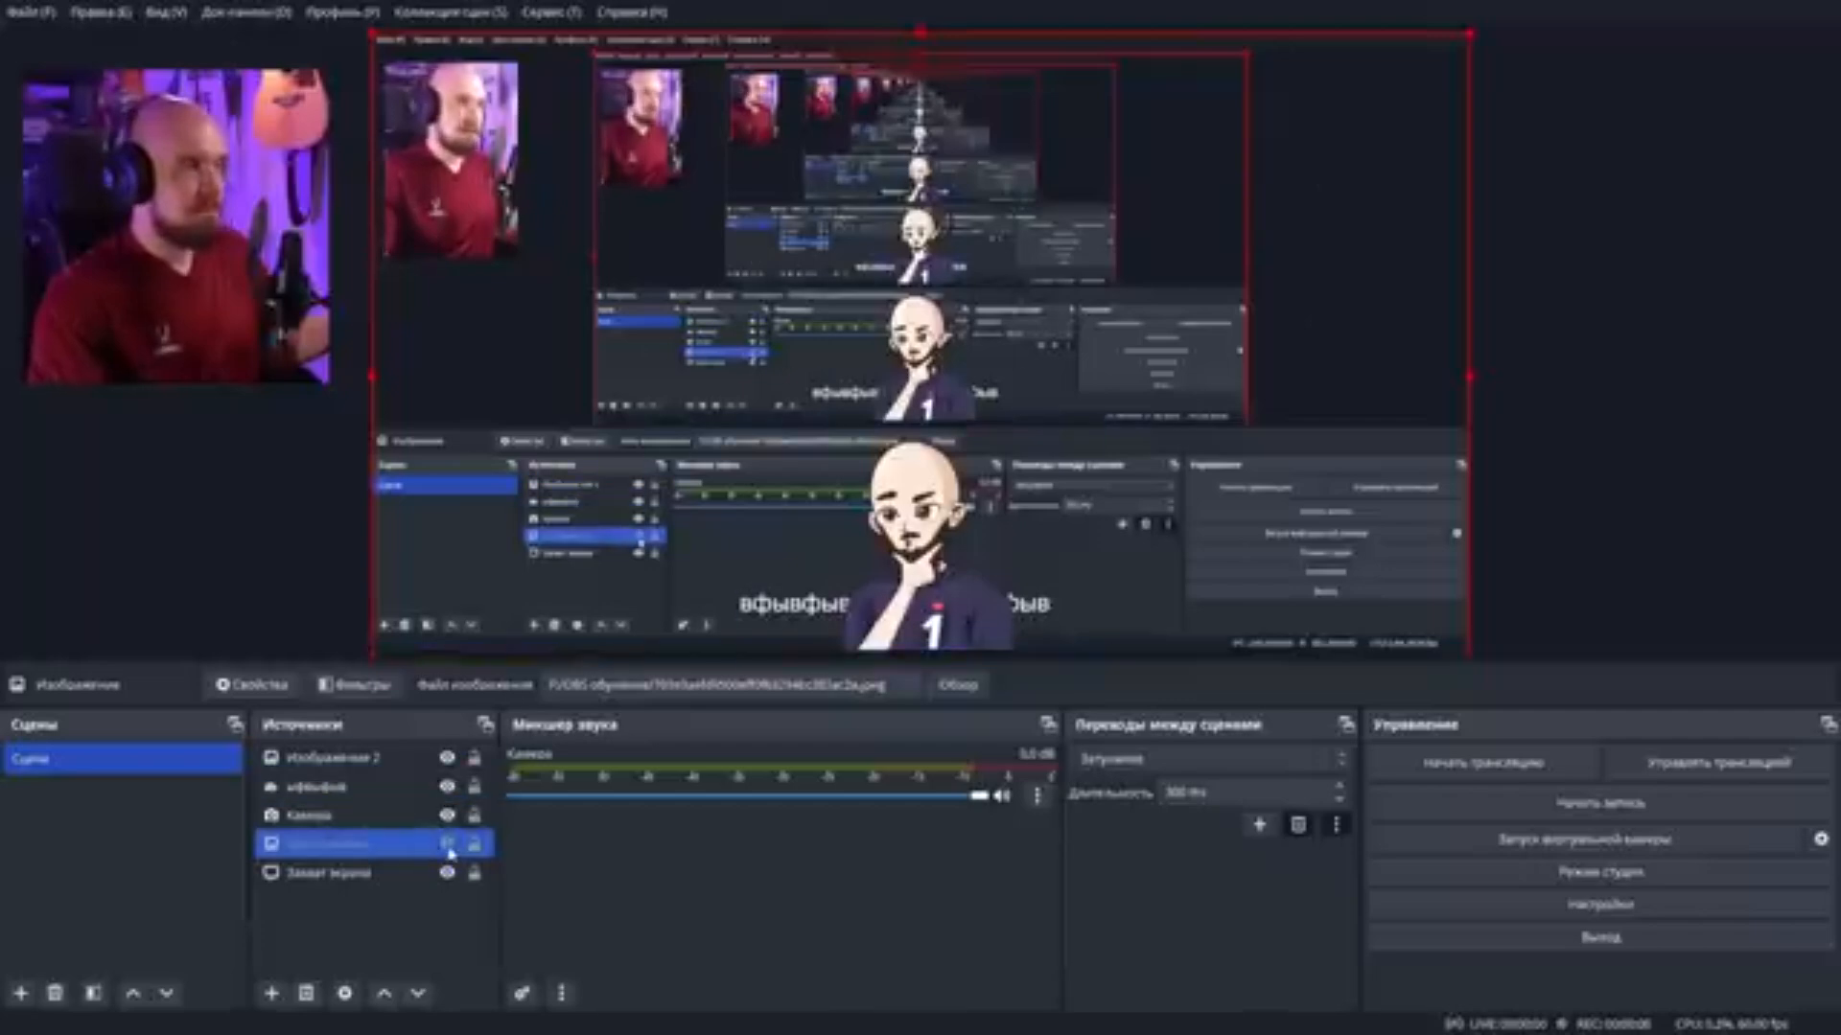
{"action": "left_click", "coordinate": [365, 872], "text": "ctrl"}
{"action": "left_click_drag", "start_coordinate": [399, 896], "coordinate": [396, 851]}
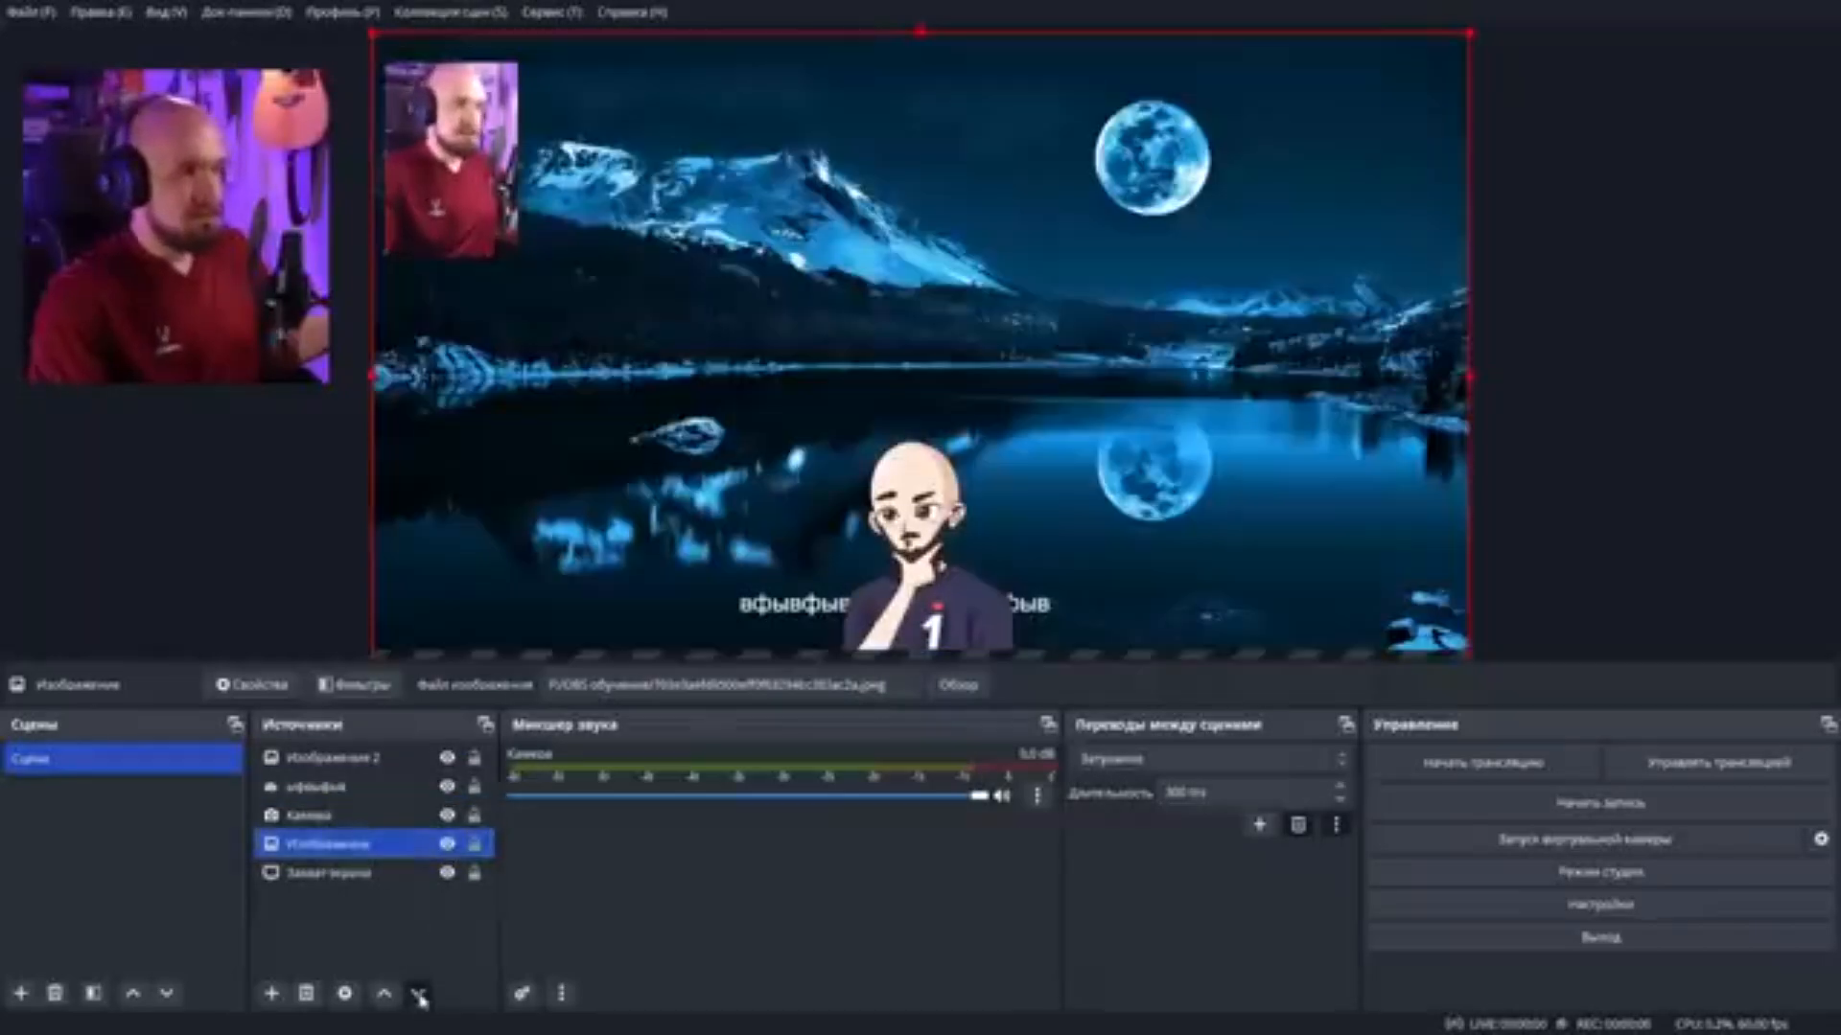
{"action": "left_click", "coordinate": [420, 999]}
{"action": "left_click", "coordinate": [201, 509]}
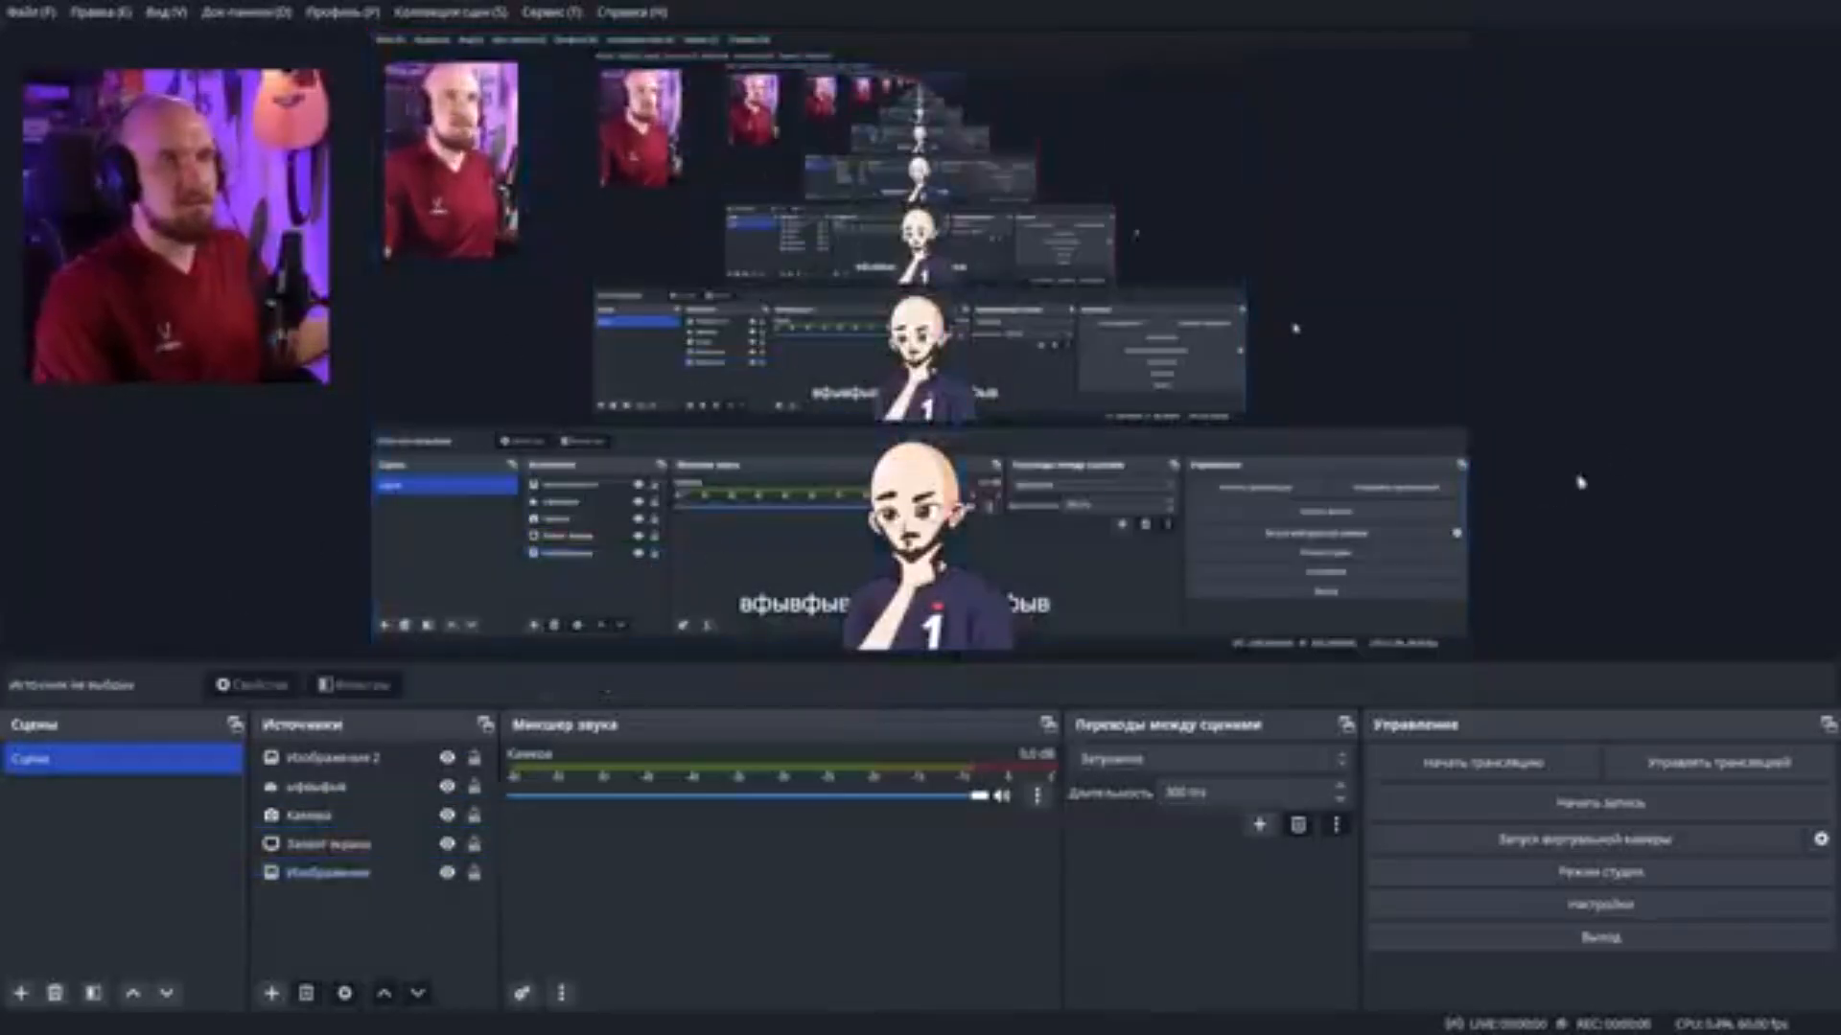
{"action": "left_click", "coordinate": [377, 874]}
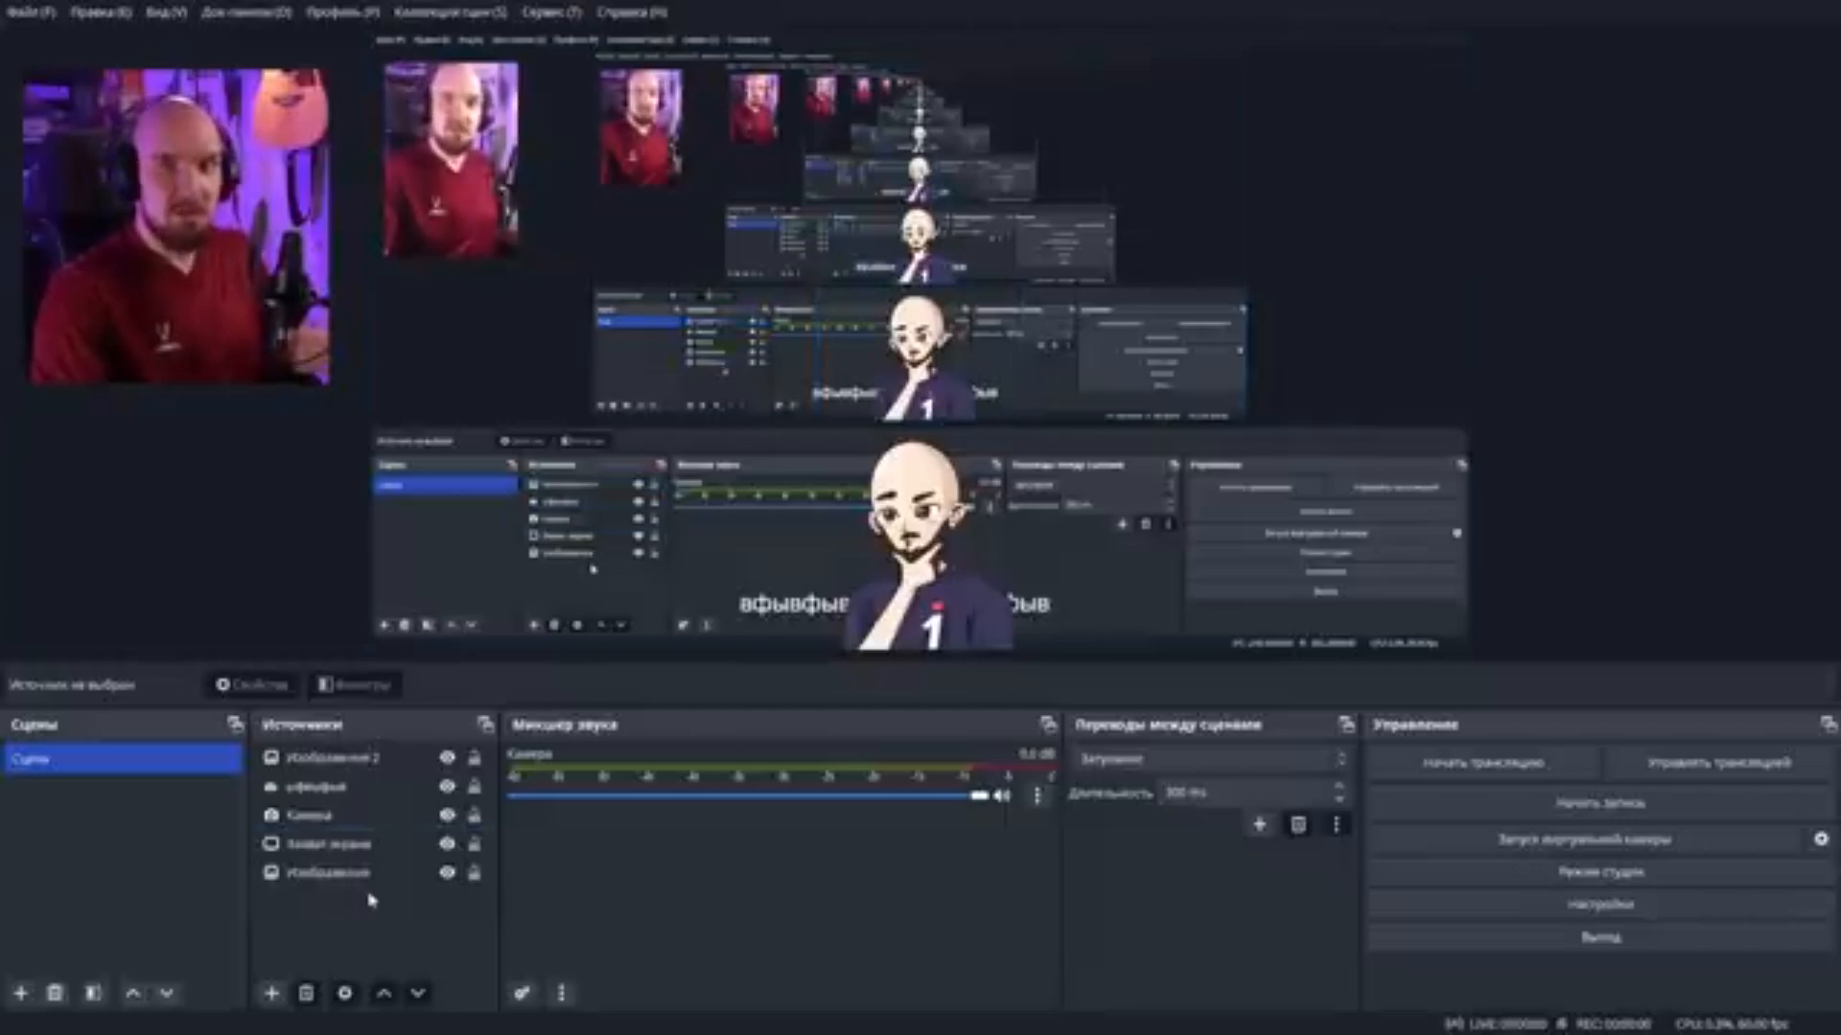
{"action": "right_click", "coordinate": [305, 922]}
{"action": "mouse_move", "coordinate": [417, 752]}
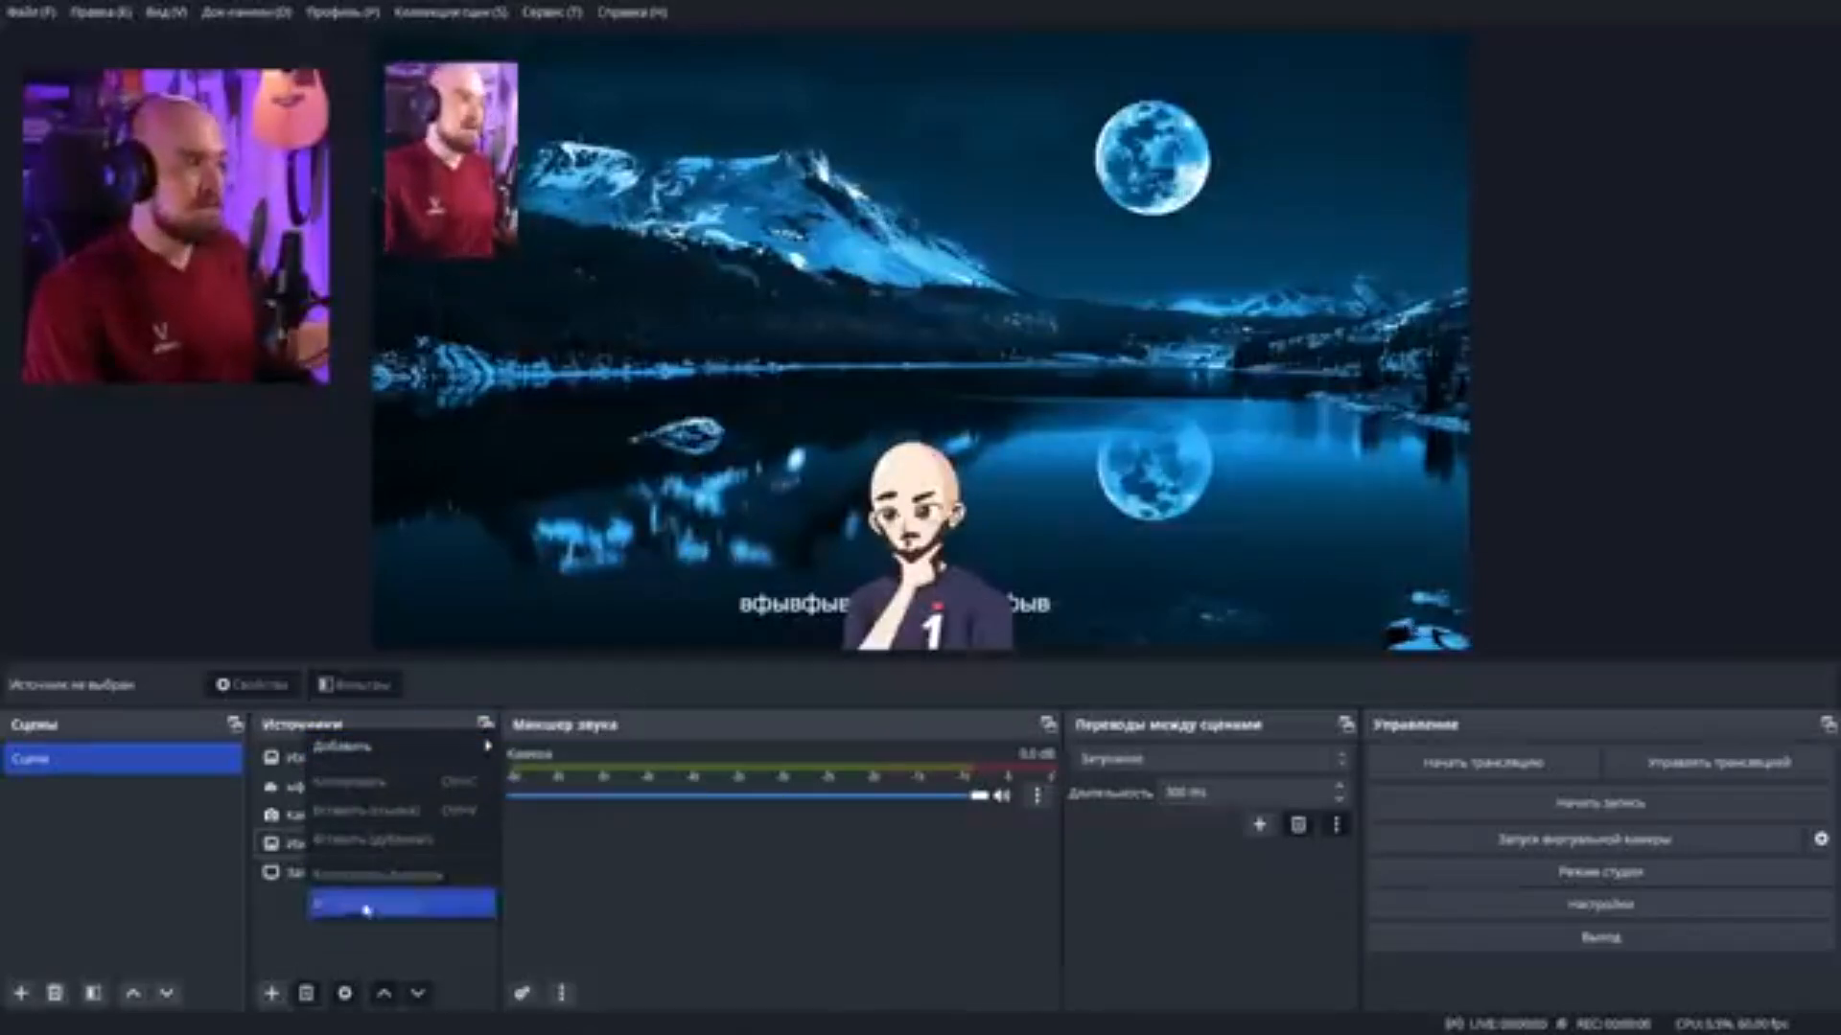
Step: Add a Слайд-шоу slideshow source and cancel its settings without adding any images
{"action": "left_click", "coordinate": [581, 846]}
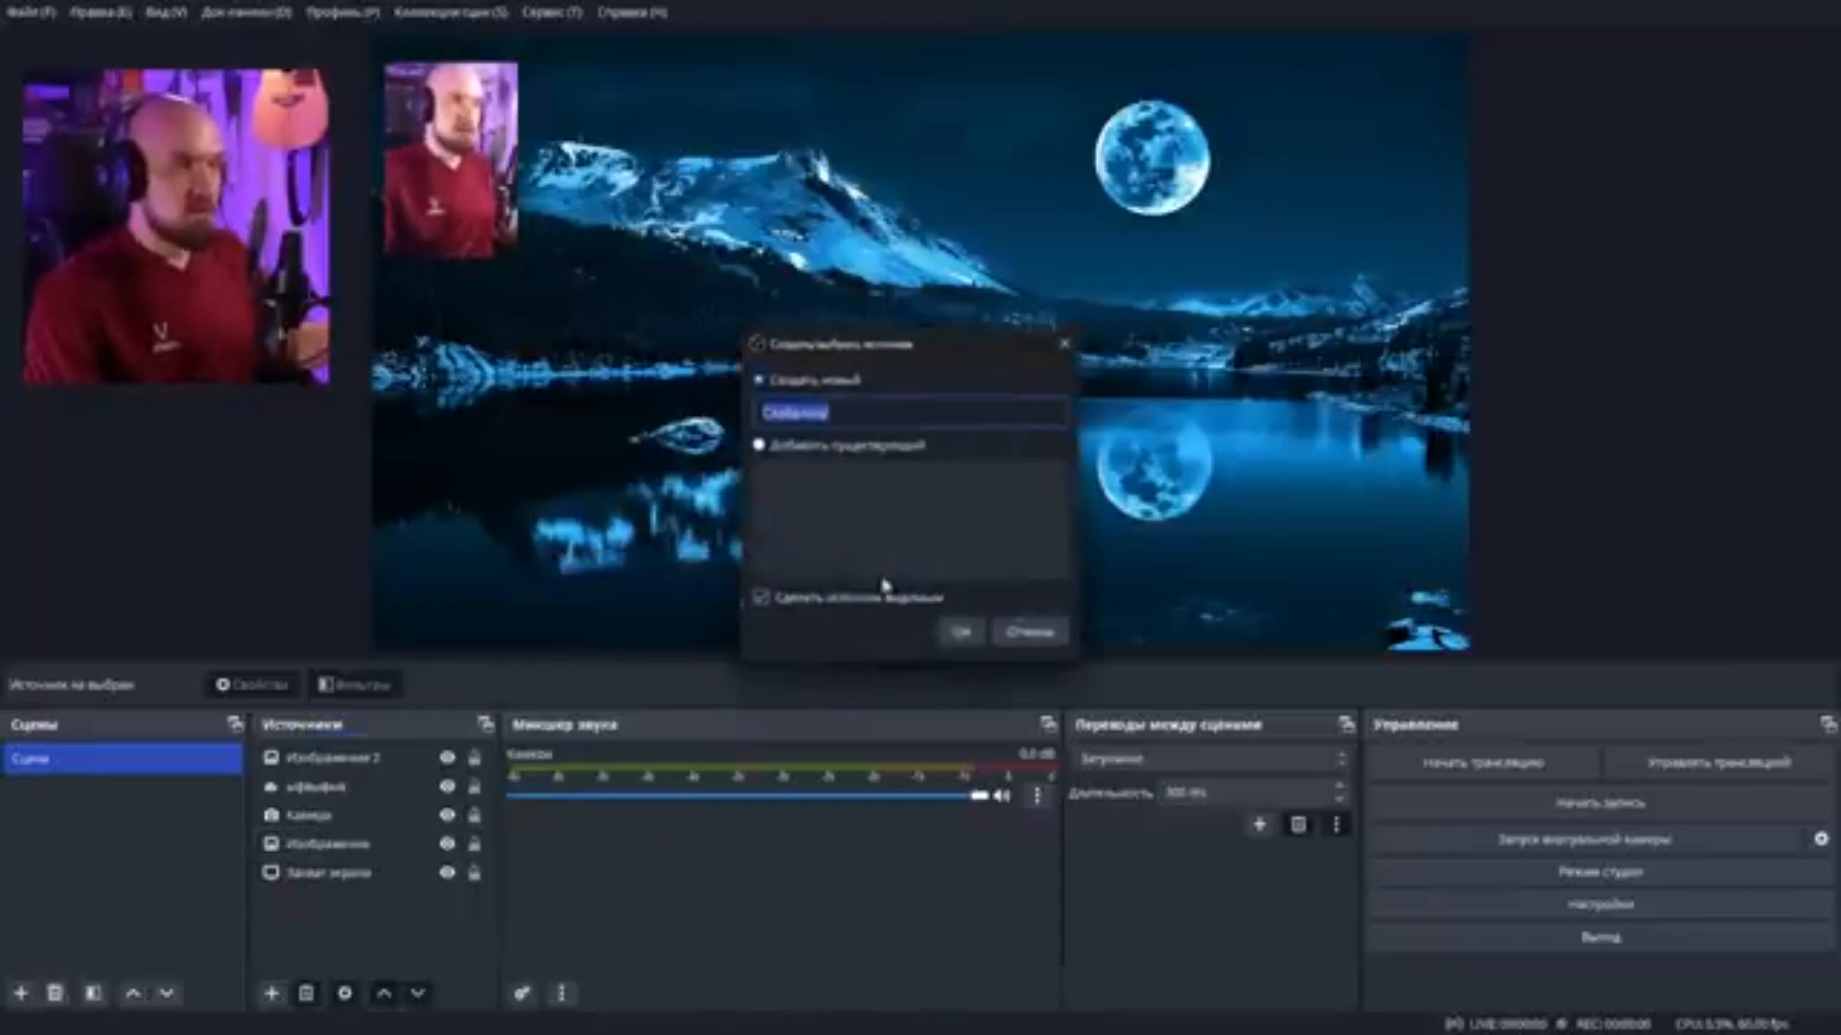
{"action": "left_click", "coordinate": [958, 630]}
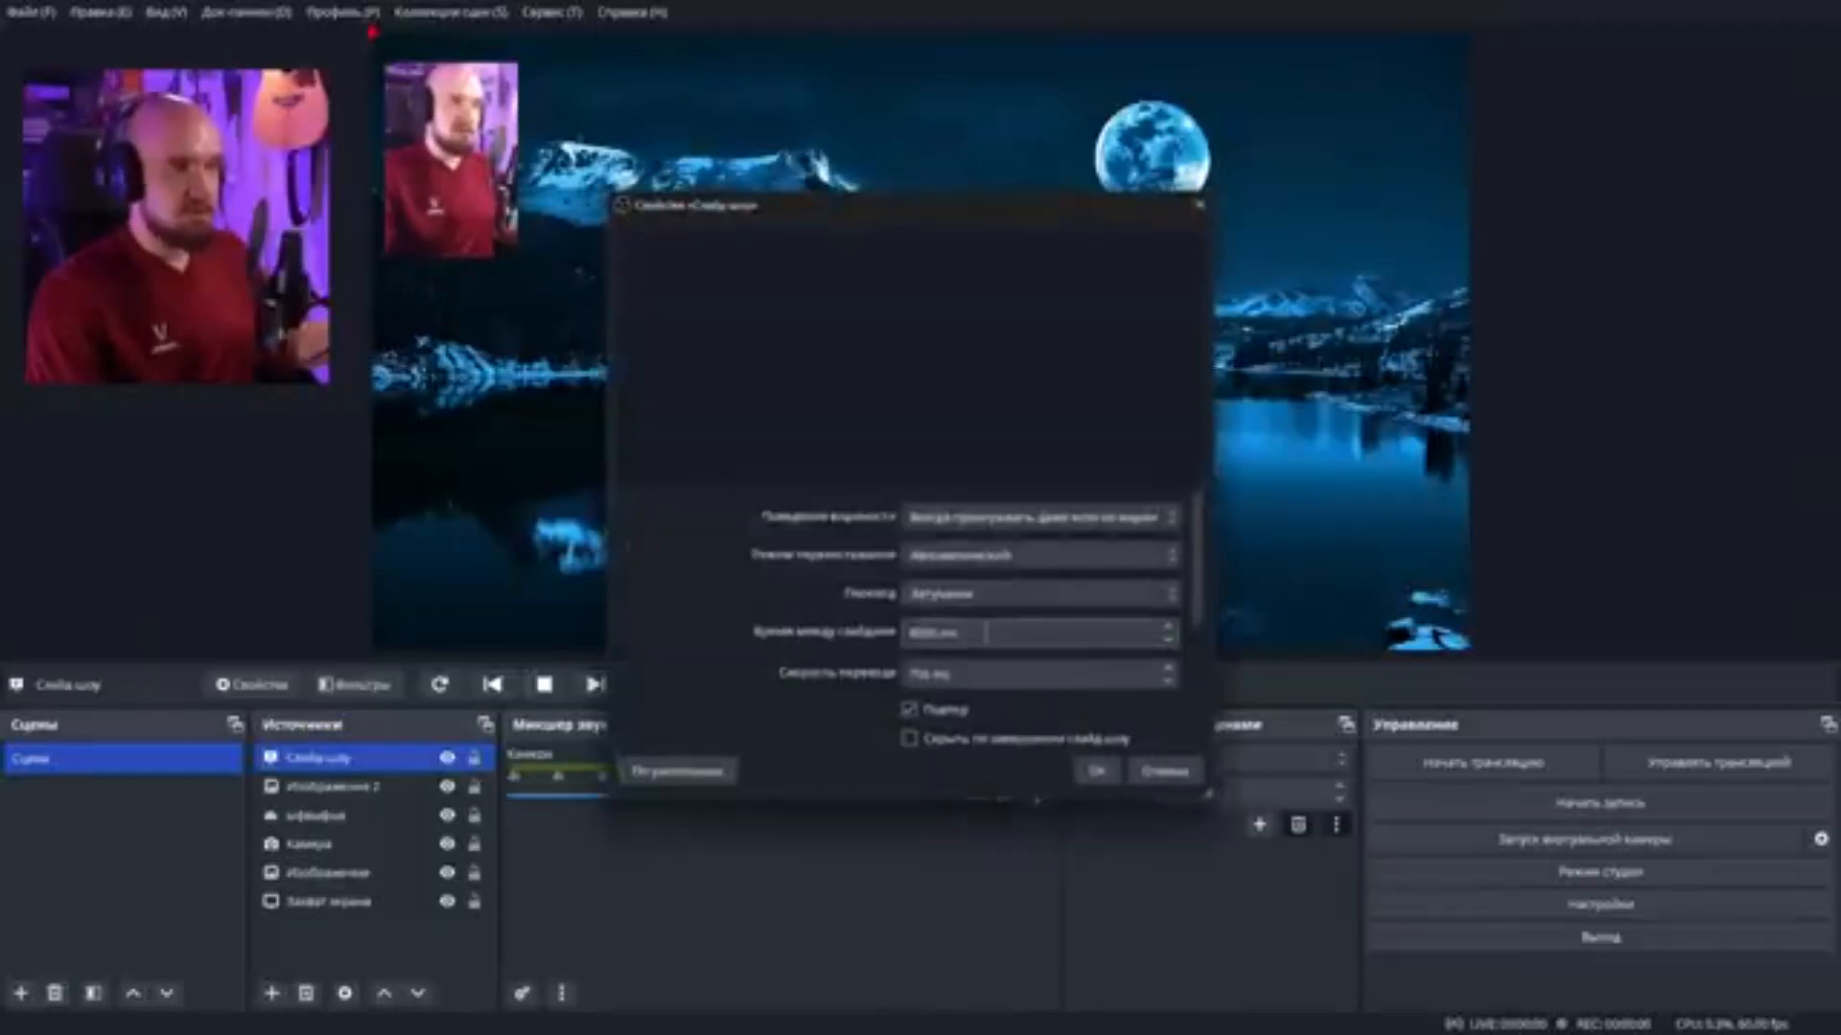
{"action": "scroll", "coordinate": [747, 659], "scroll_direction": "down", "scroll_amount": 5}
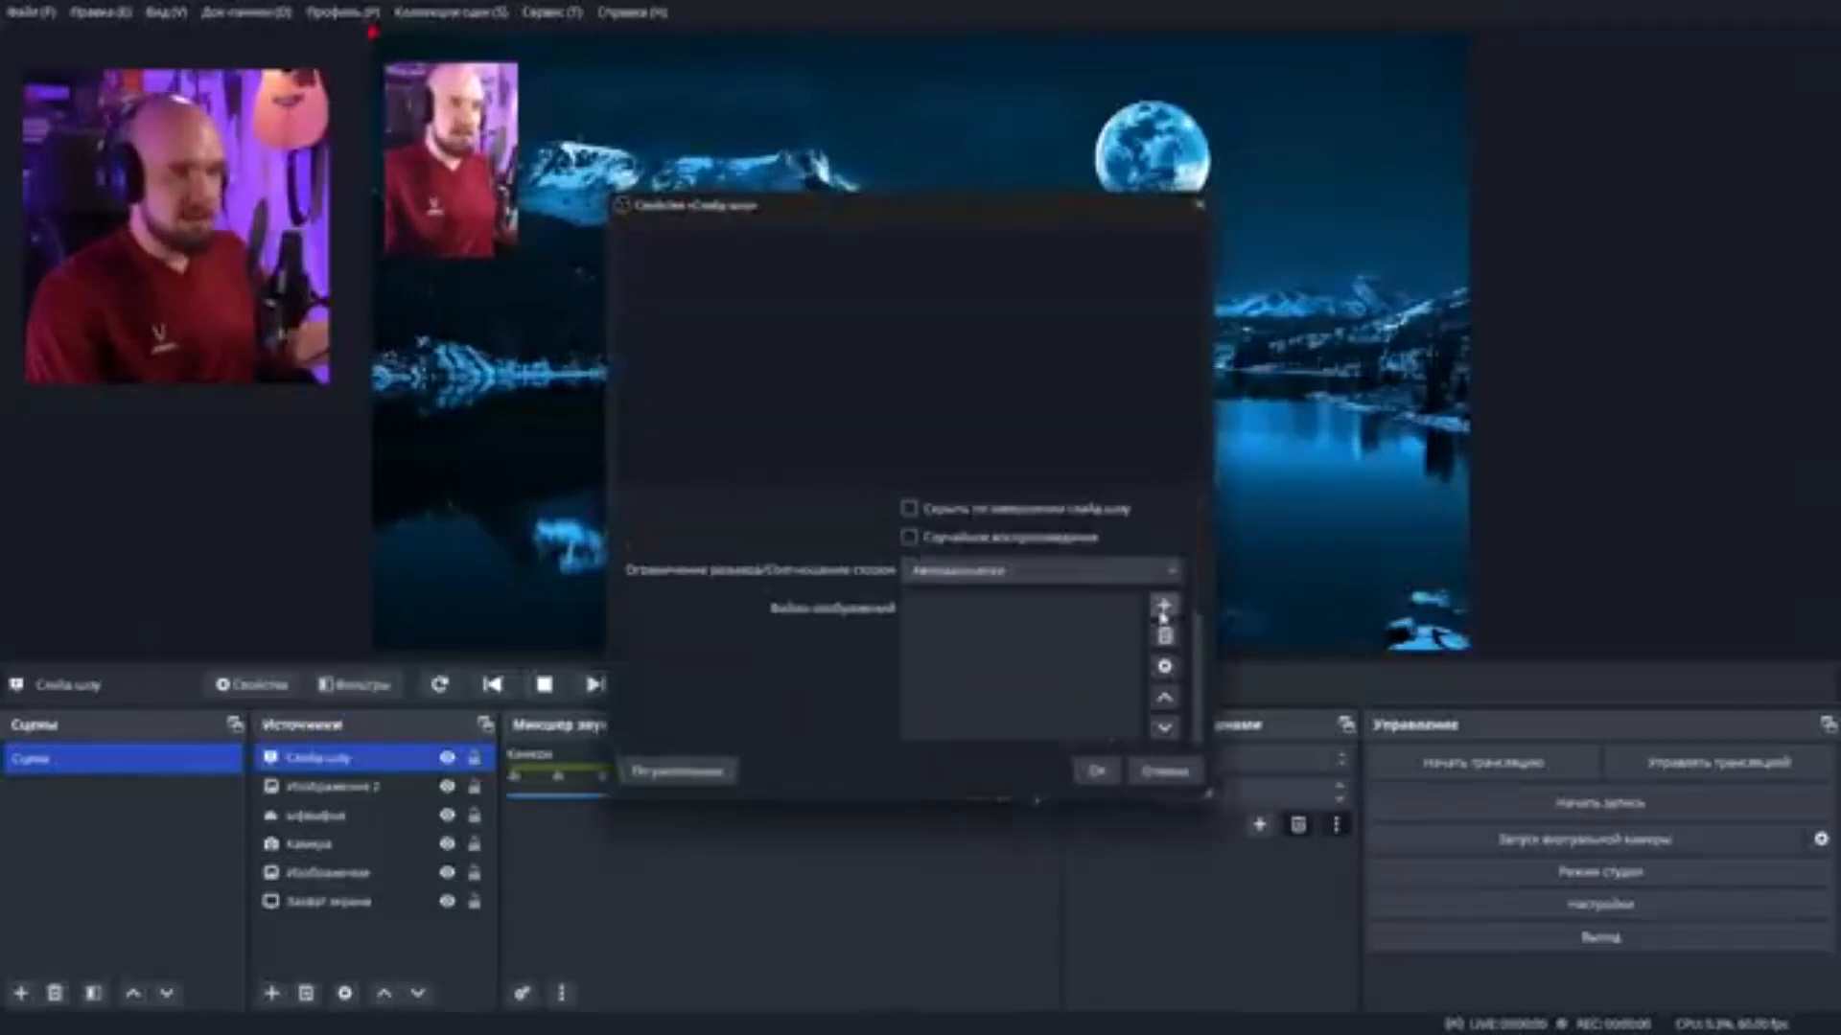
{"action": "left_click", "coordinate": [1164, 608]}
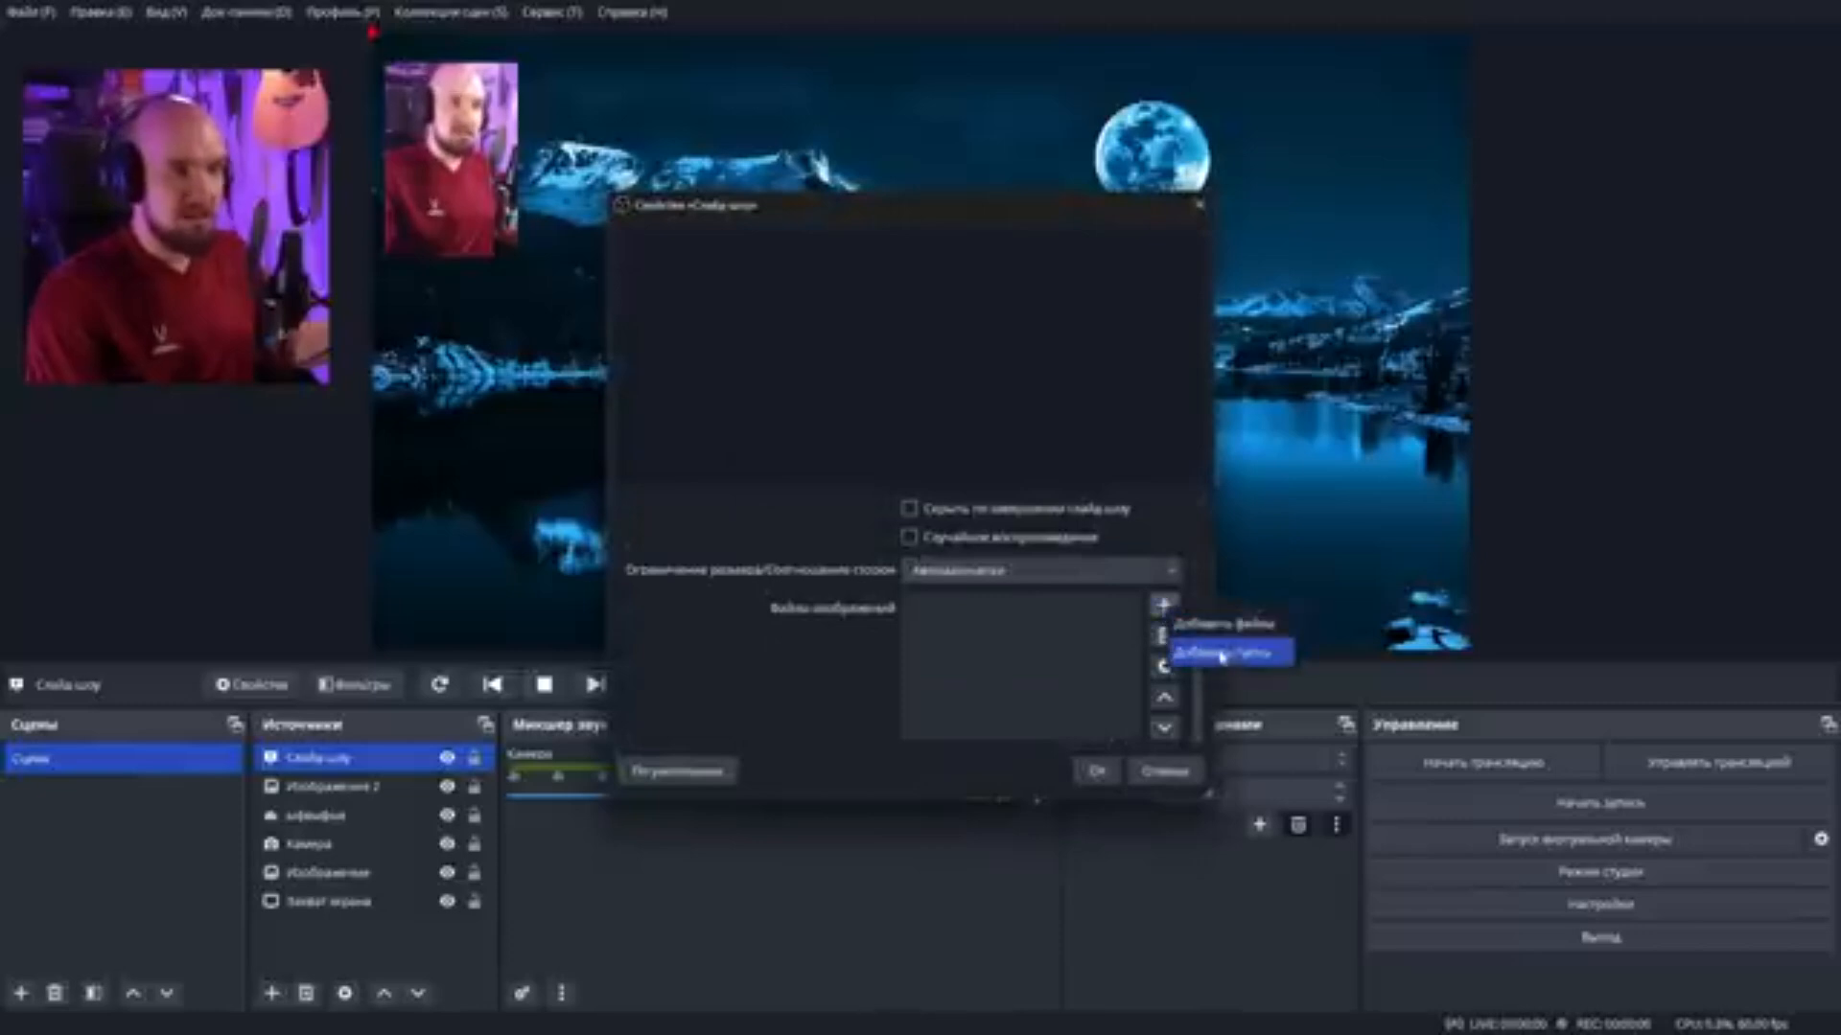
{"action": "left_click", "coordinate": [1192, 772]}
{"action": "left_click", "coordinate": [1189, 772]}
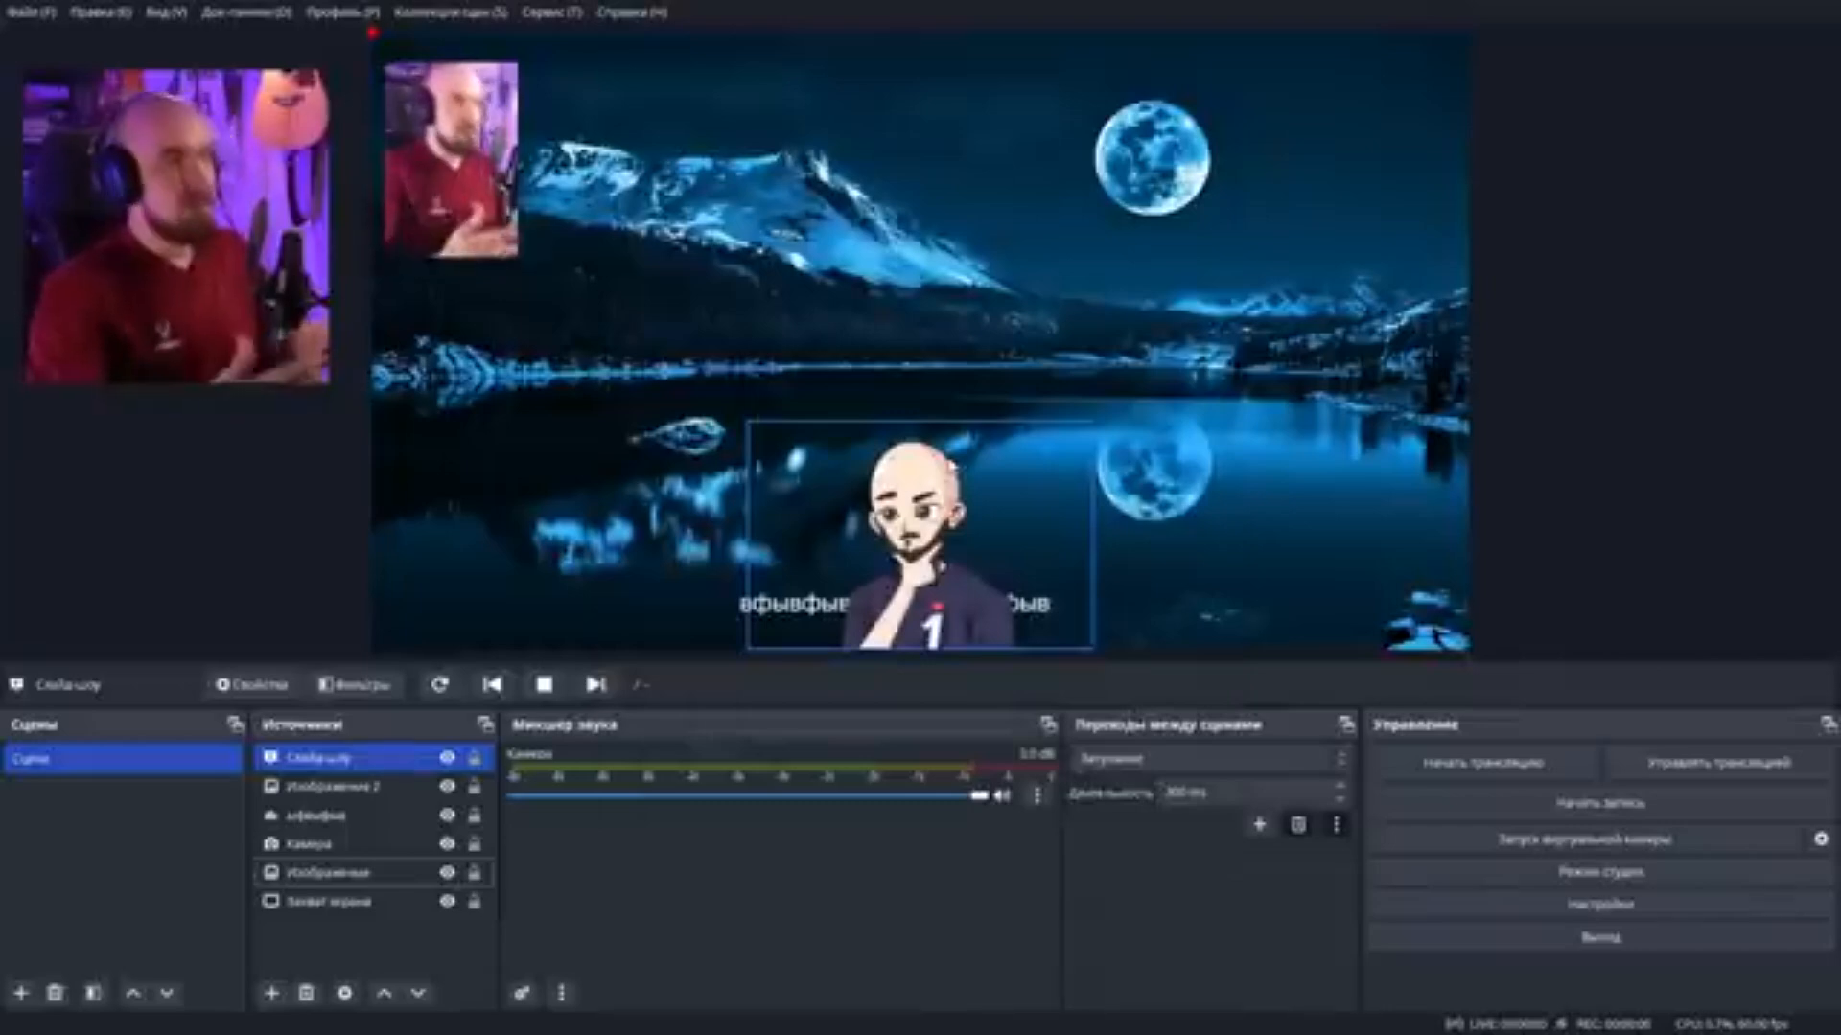
{"action": "right_click", "coordinate": [387, 949]}
Step: Add a media source 'Источник медиа' that plays a local MP4 game clip
{"action": "mouse_move", "coordinate": [480, 775]}
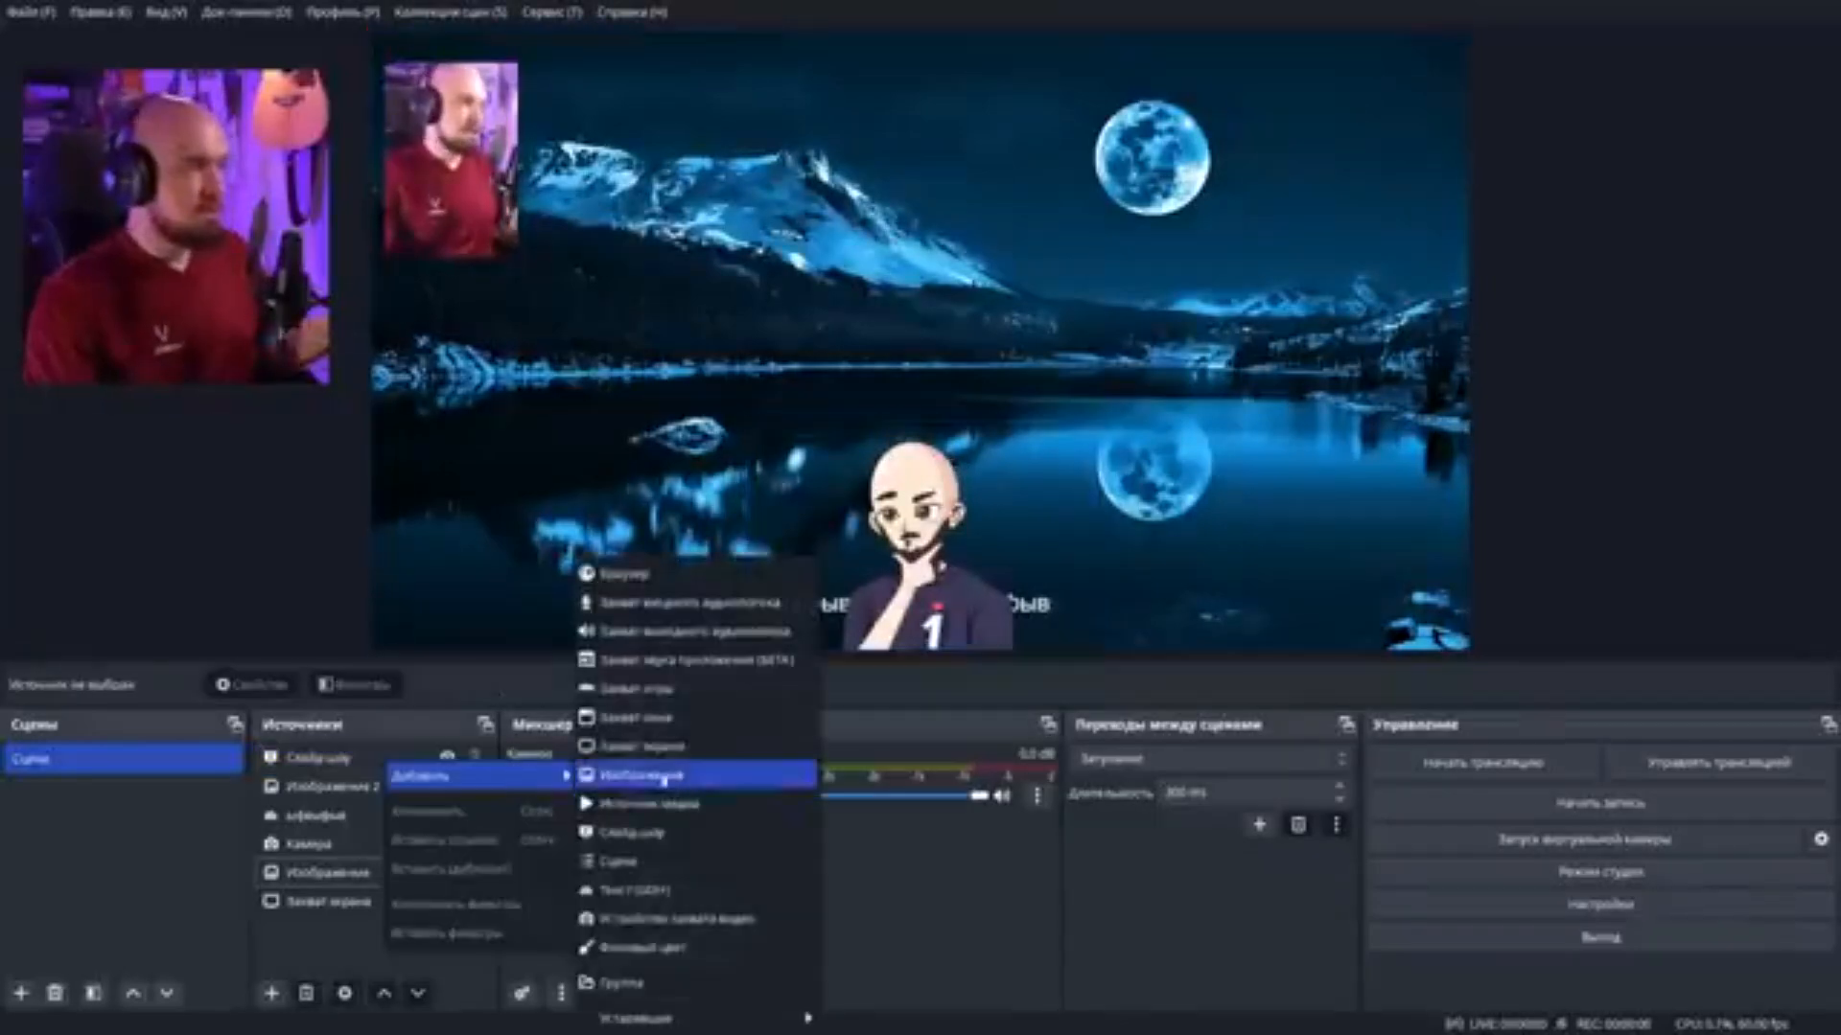
{"action": "left_click", "coordinate": [668, 809]}
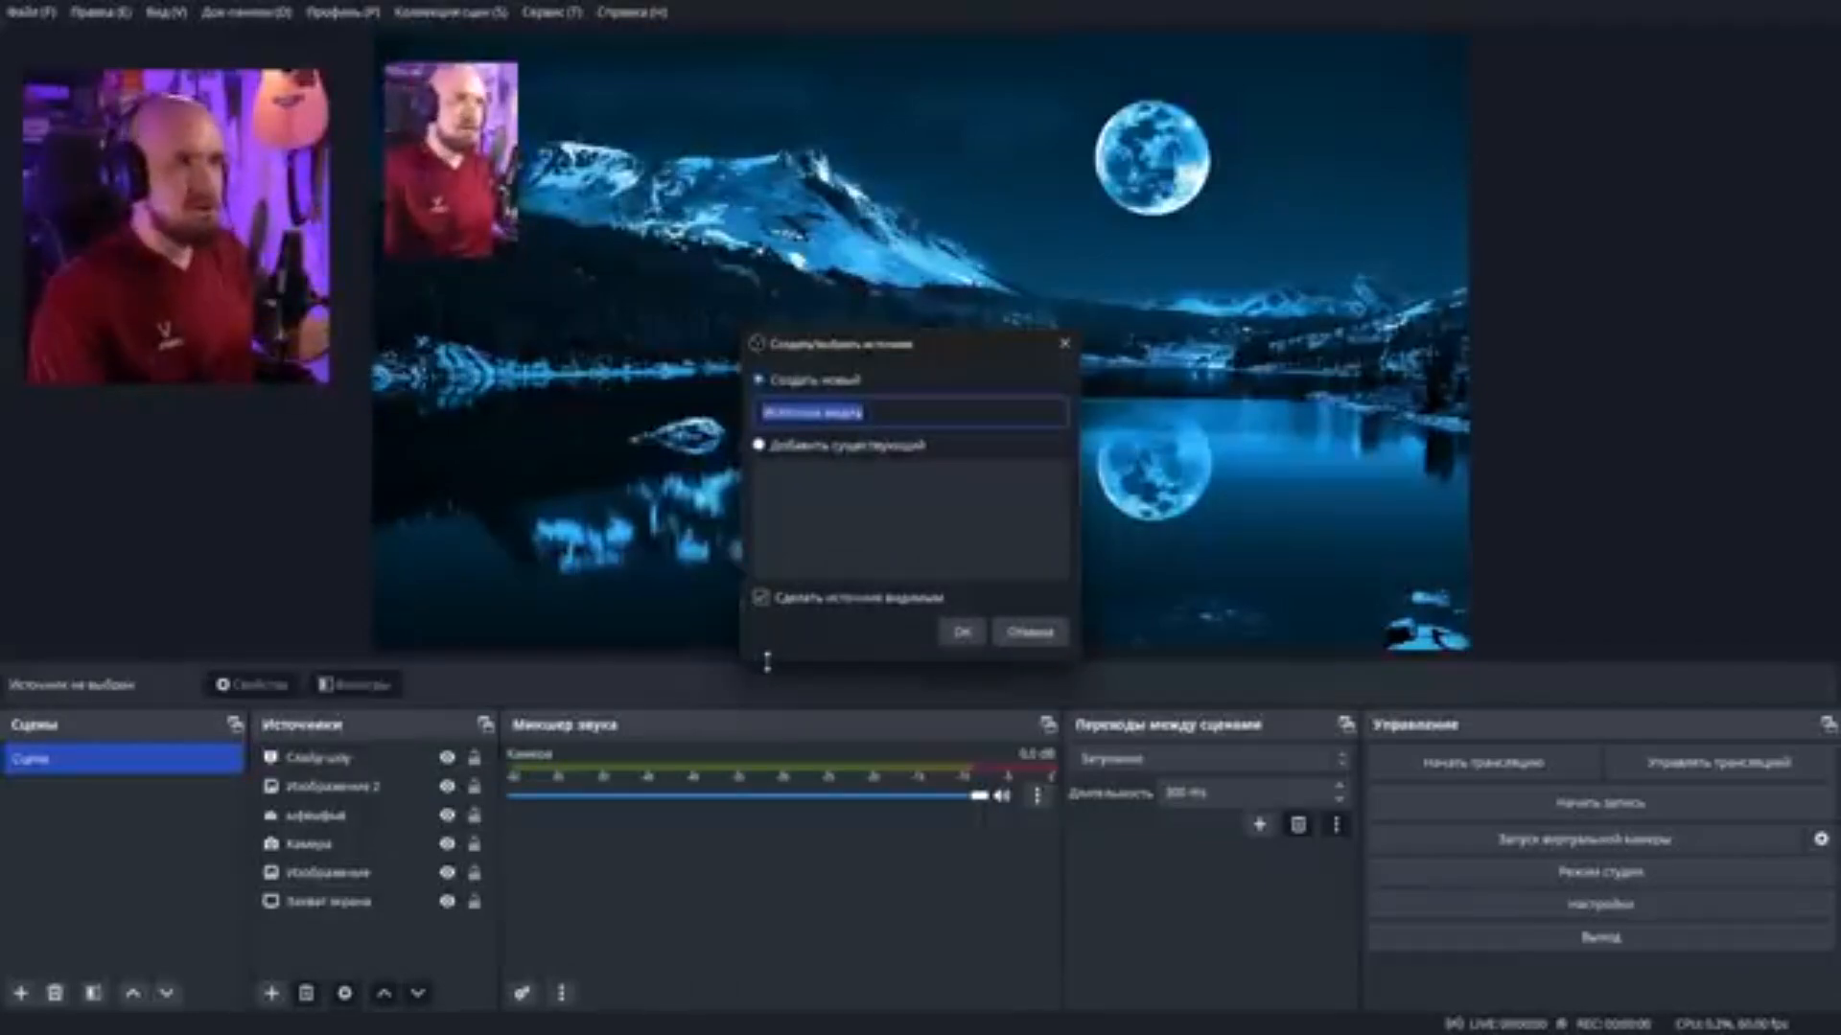
{"action": "left_click", "coordinate": [961, 635]}
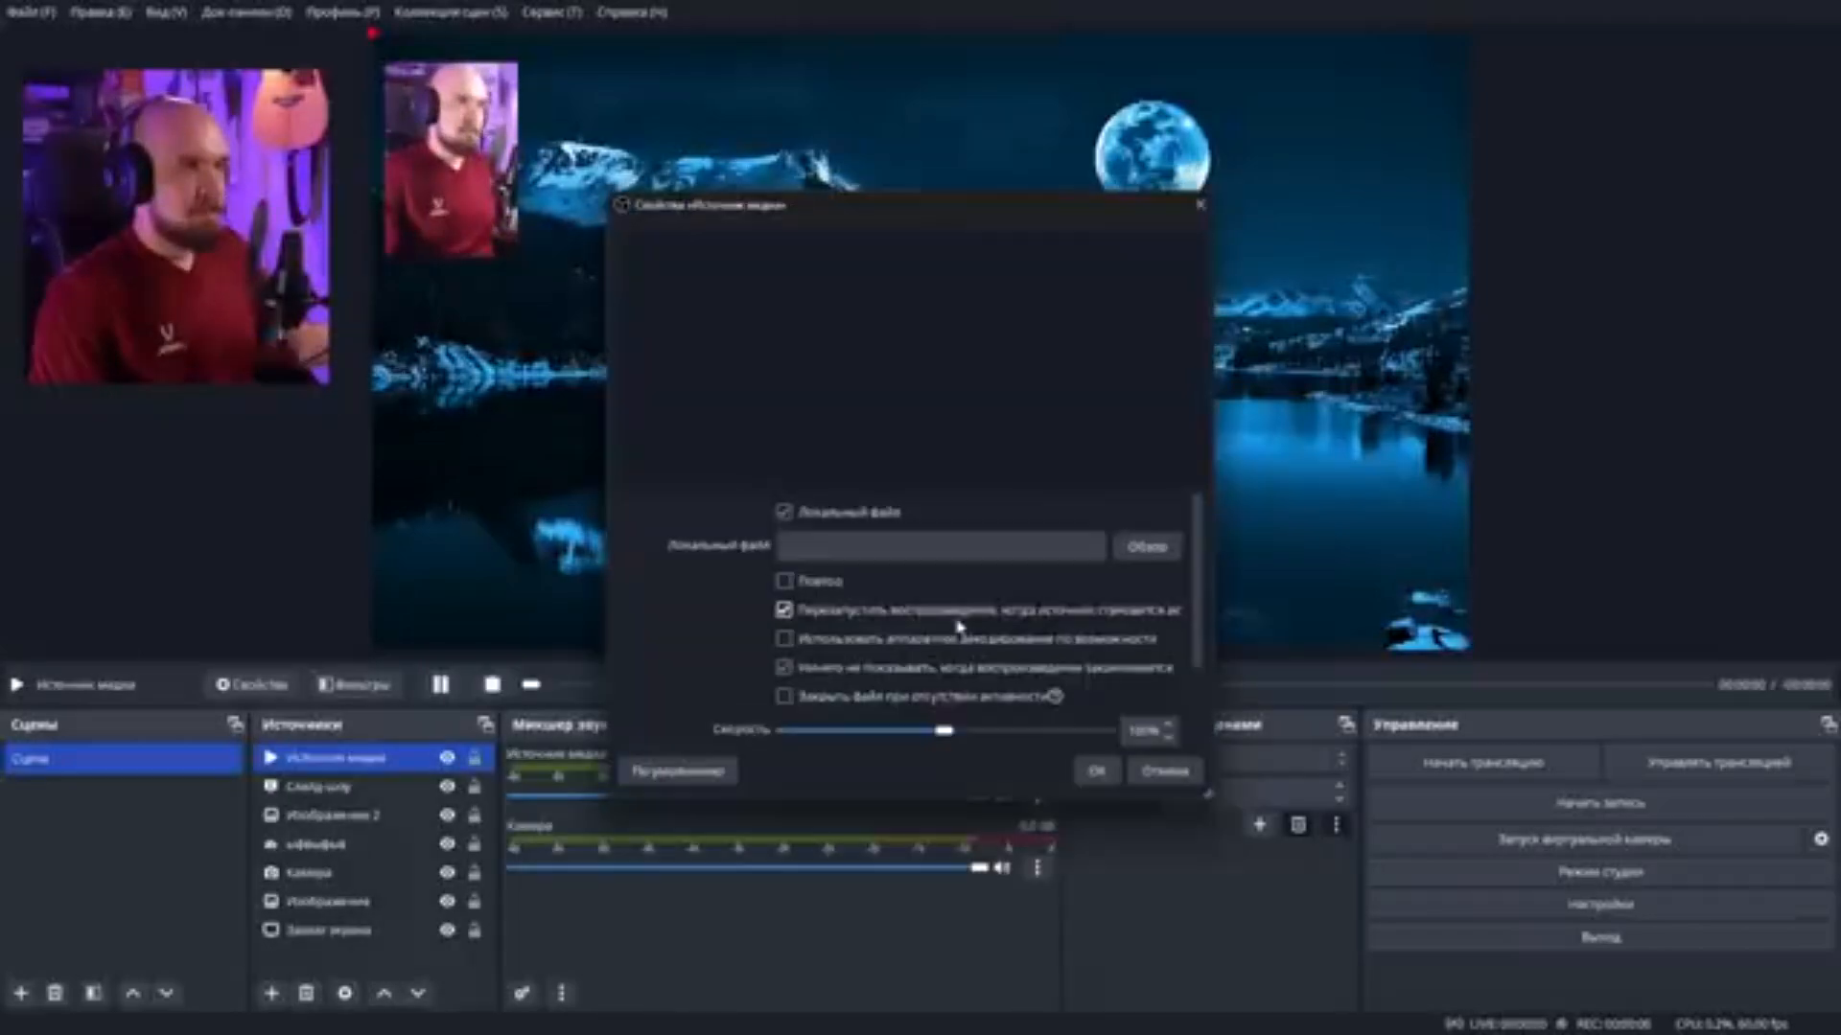
{"action": "left_click", "coordinate": [1144, 554]}
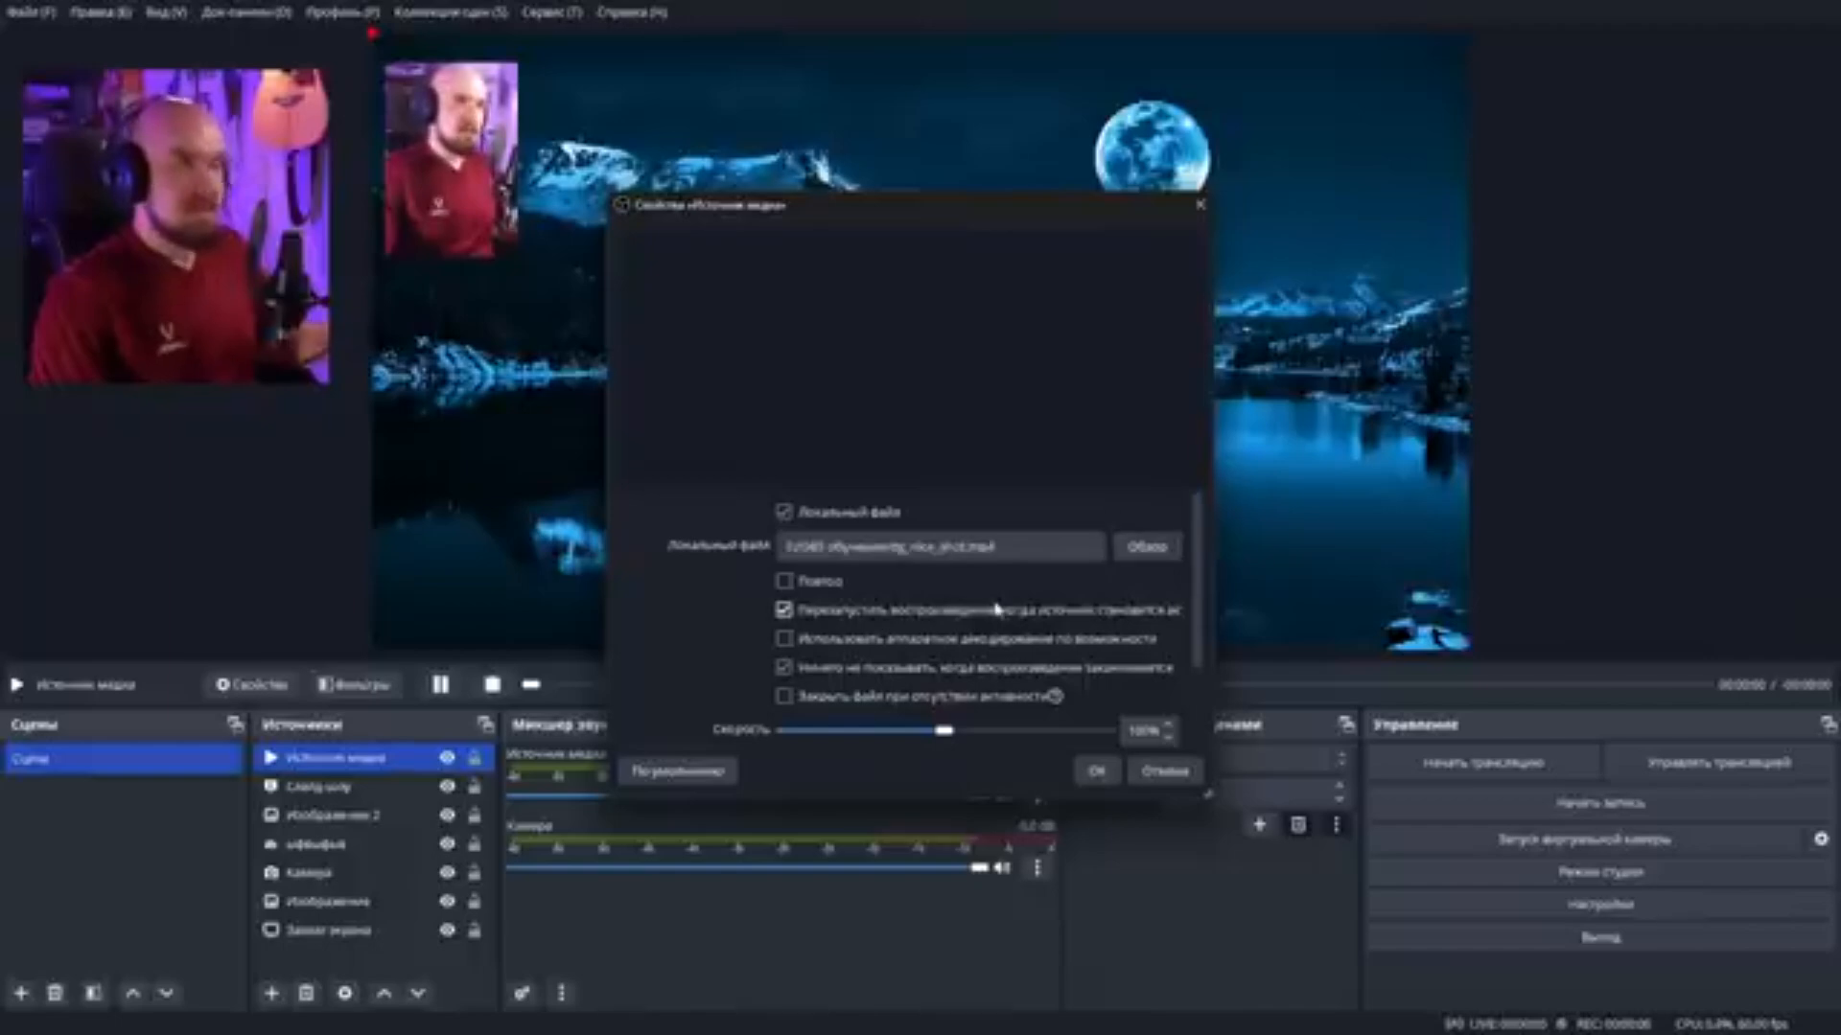
{"action": "left_click", "coordinate": [1095, 773]}
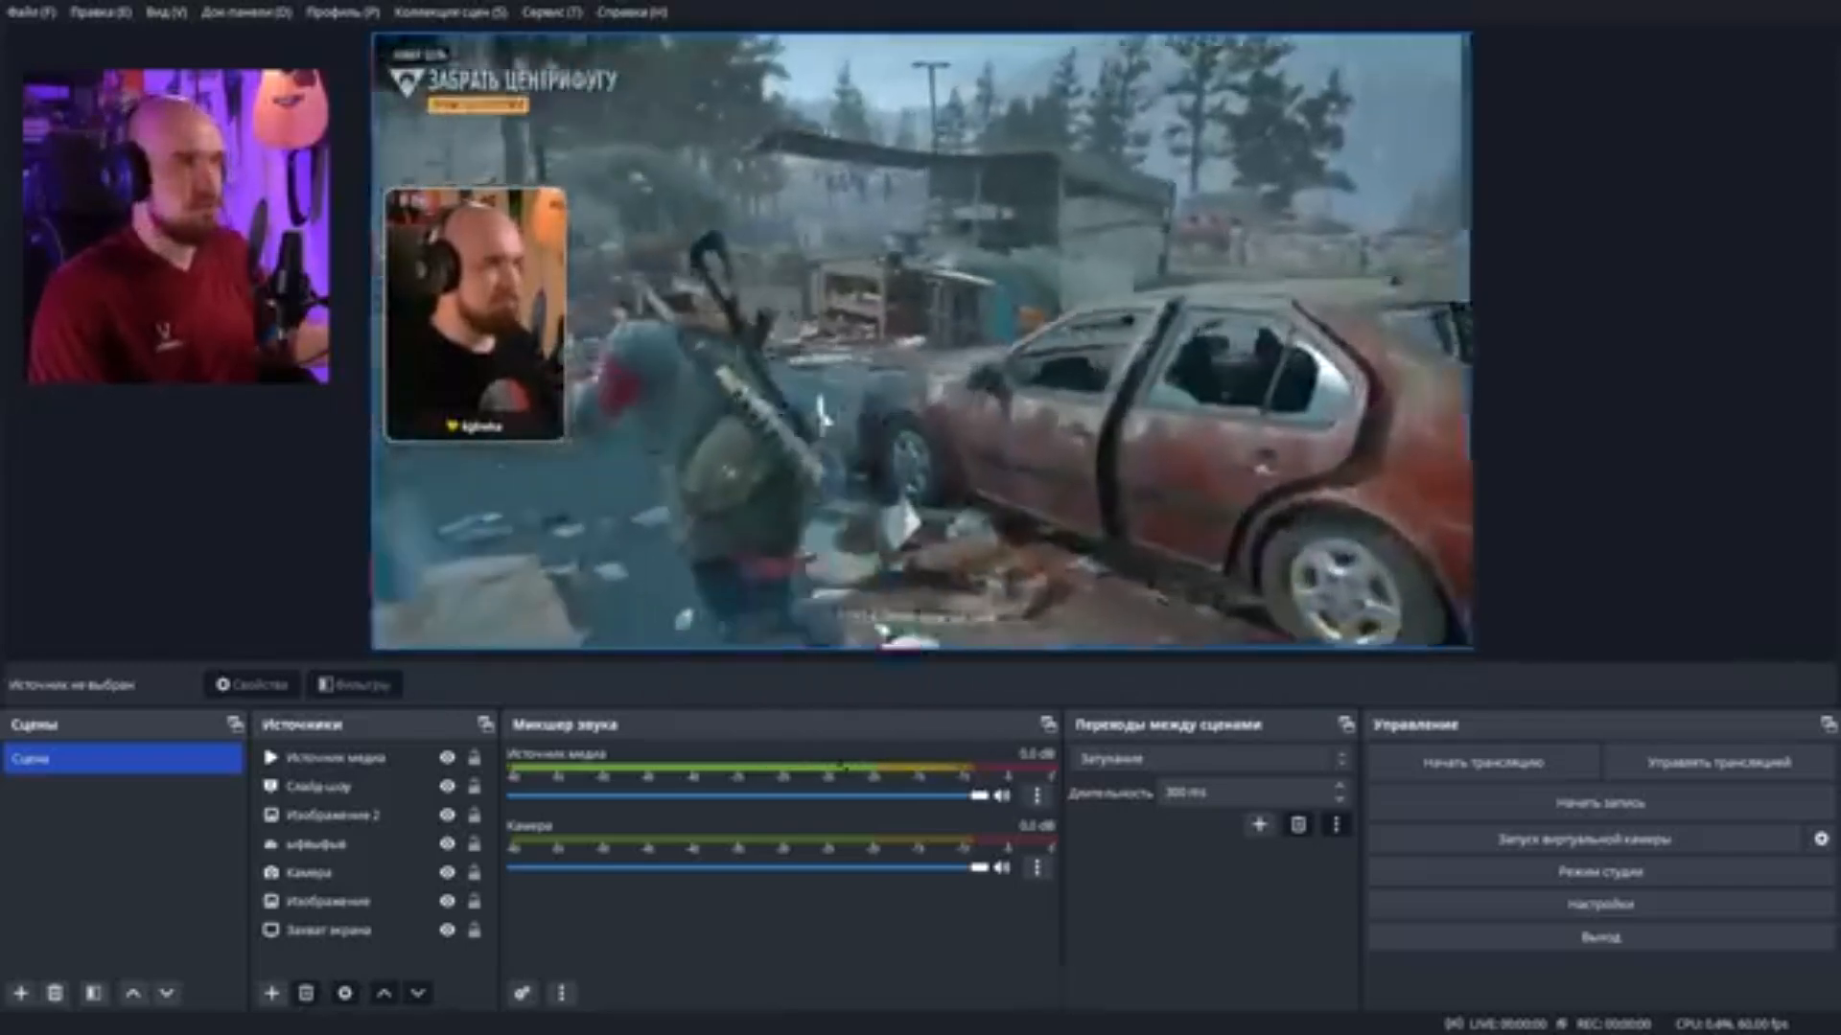
Step: Shrink the game clip in the preview and move it up and left
{"action": "left_click", "coordinate": [821, 407]}
{"action": "left_click_drag", "start_coordinate": [373, 35], "coordinate": [974, 371]}
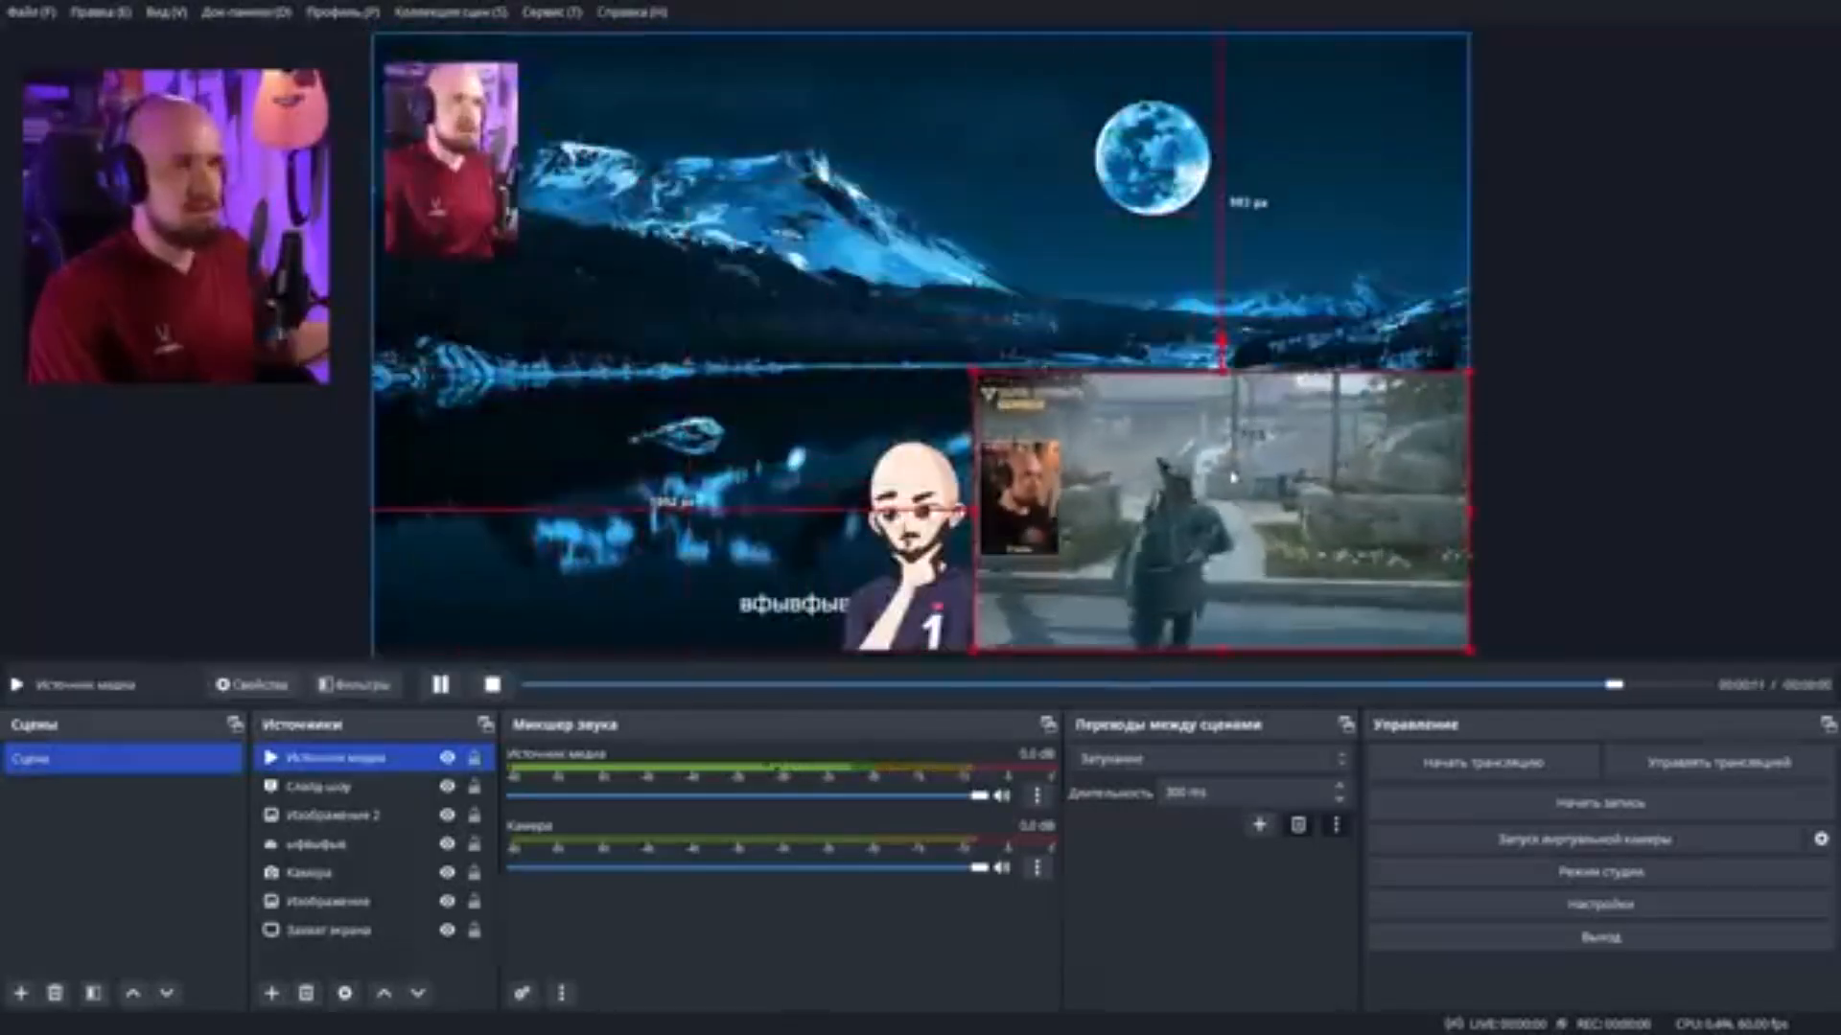
{"action": "left_click_drag", "start_coordinate": [1232, 476], "coordinate": [1169, 340]}
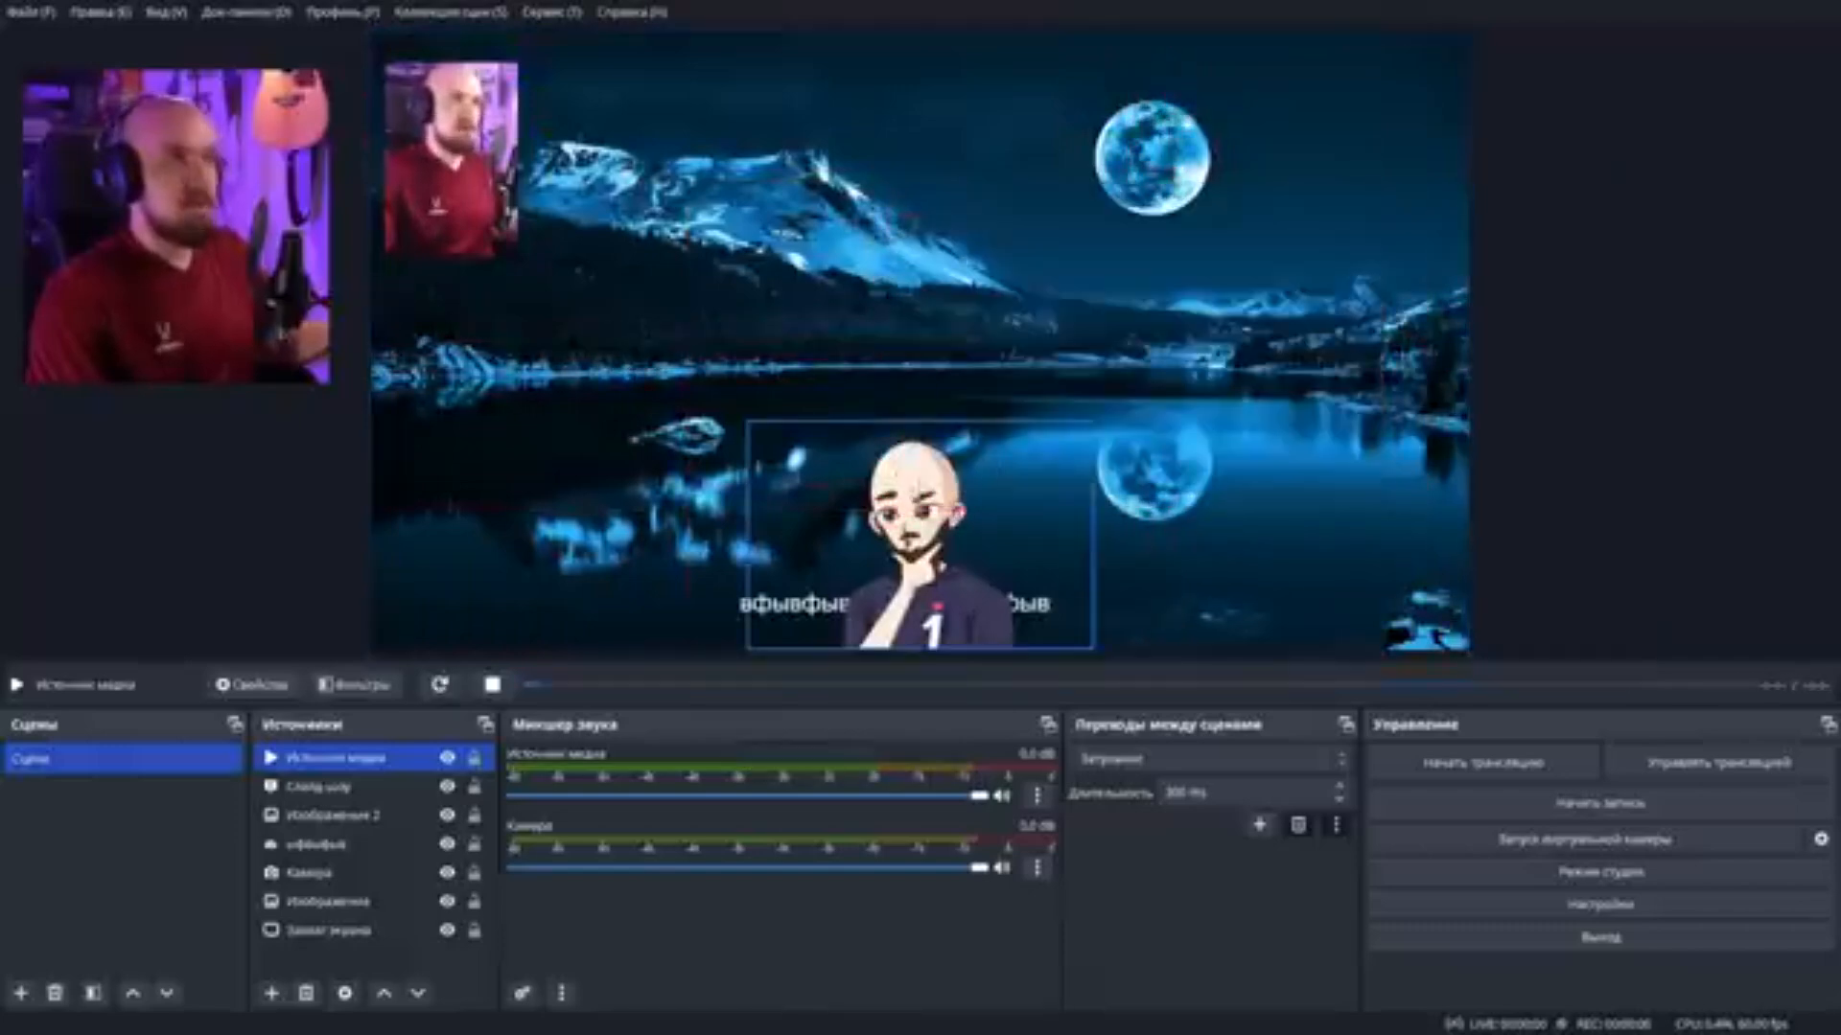
Step: Review the media source's properties, then hide the source and show it again
{"action": "double_click", "coordinate": [336, 757]}
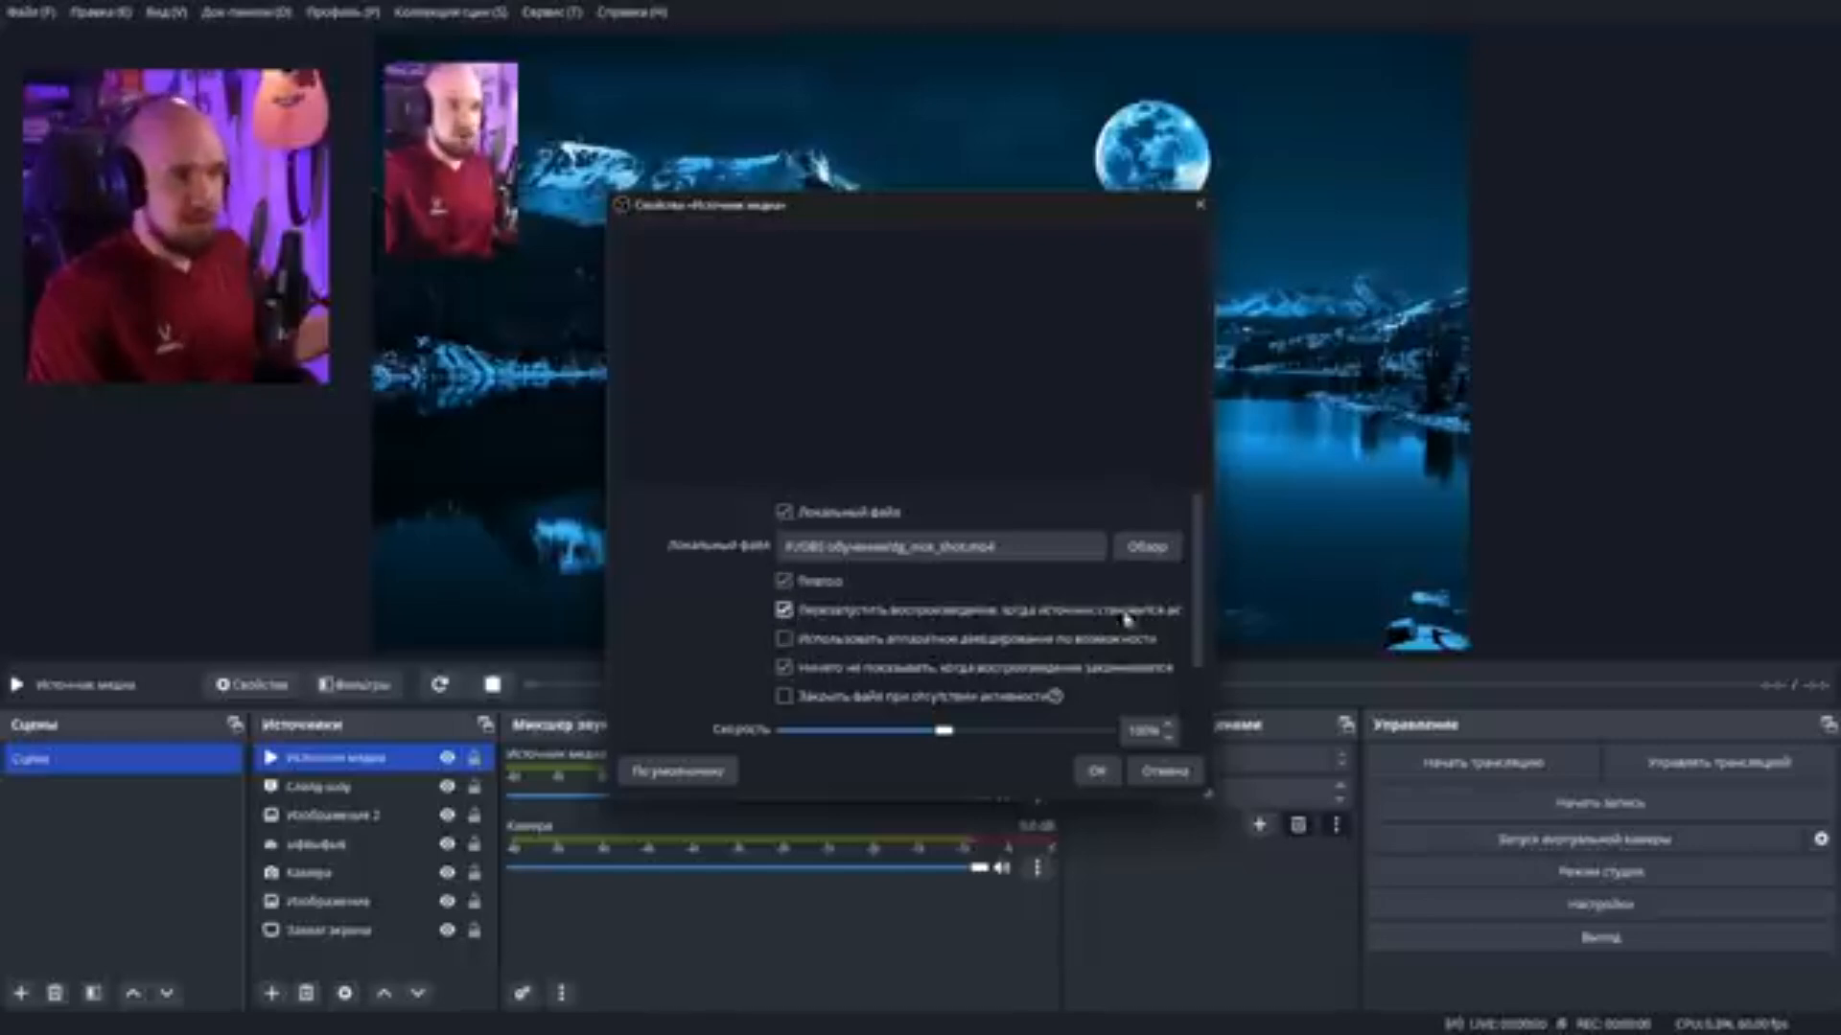
{"action": "left_click_drag", "start_coordinate": [1215, 630], "coordinate": [1327, 628]}
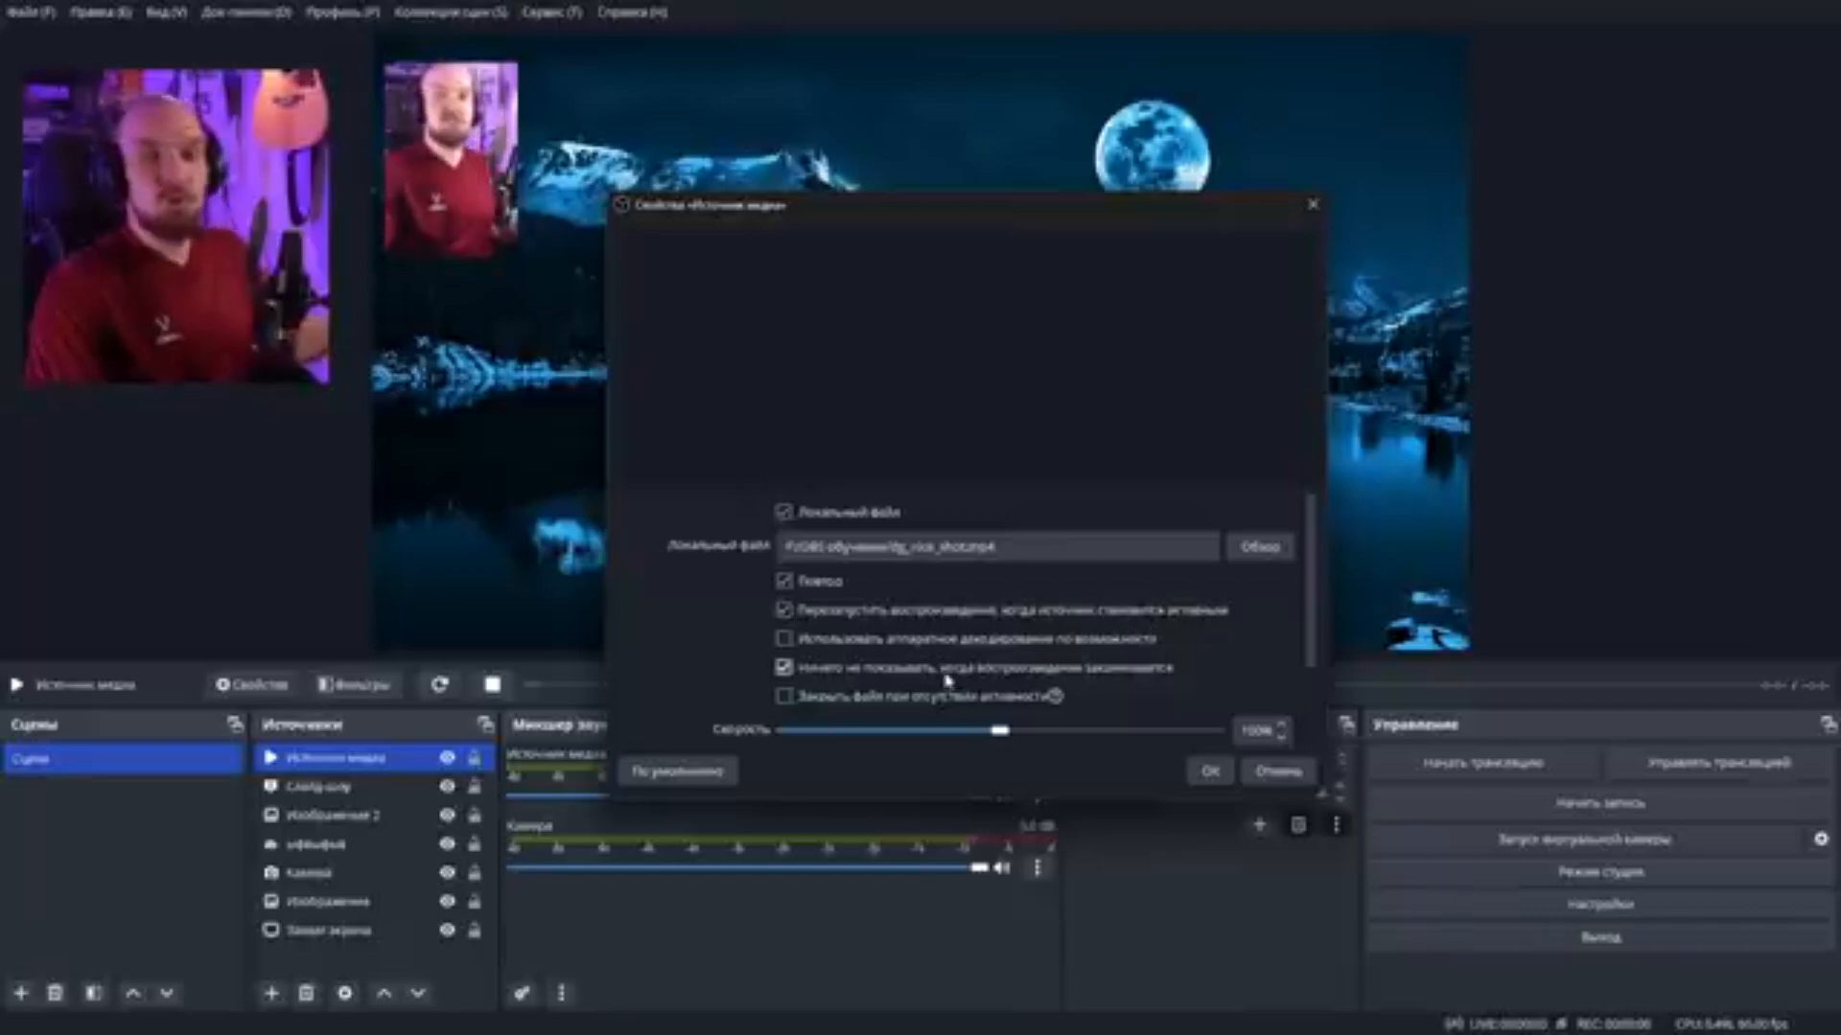
{"action": "left_click", "coordinate": [1210, 770]}
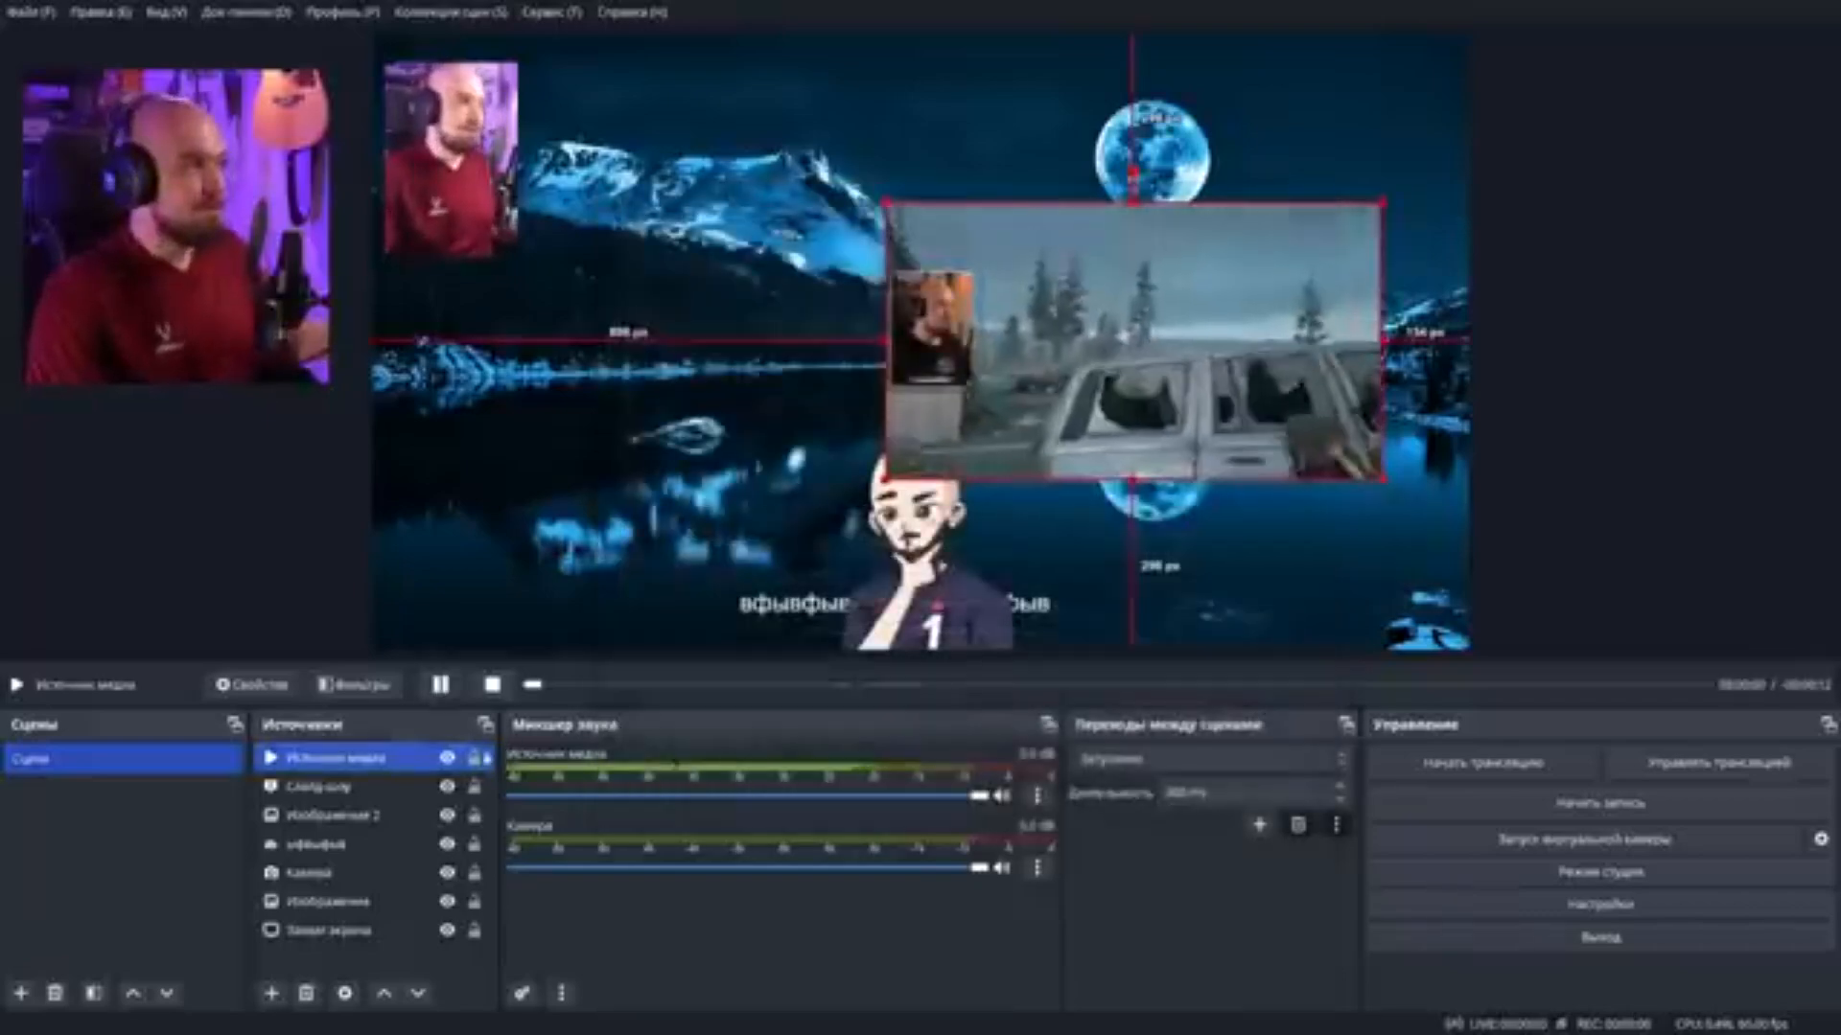
{"action": "left_click", "coordinate": [446, 758]}
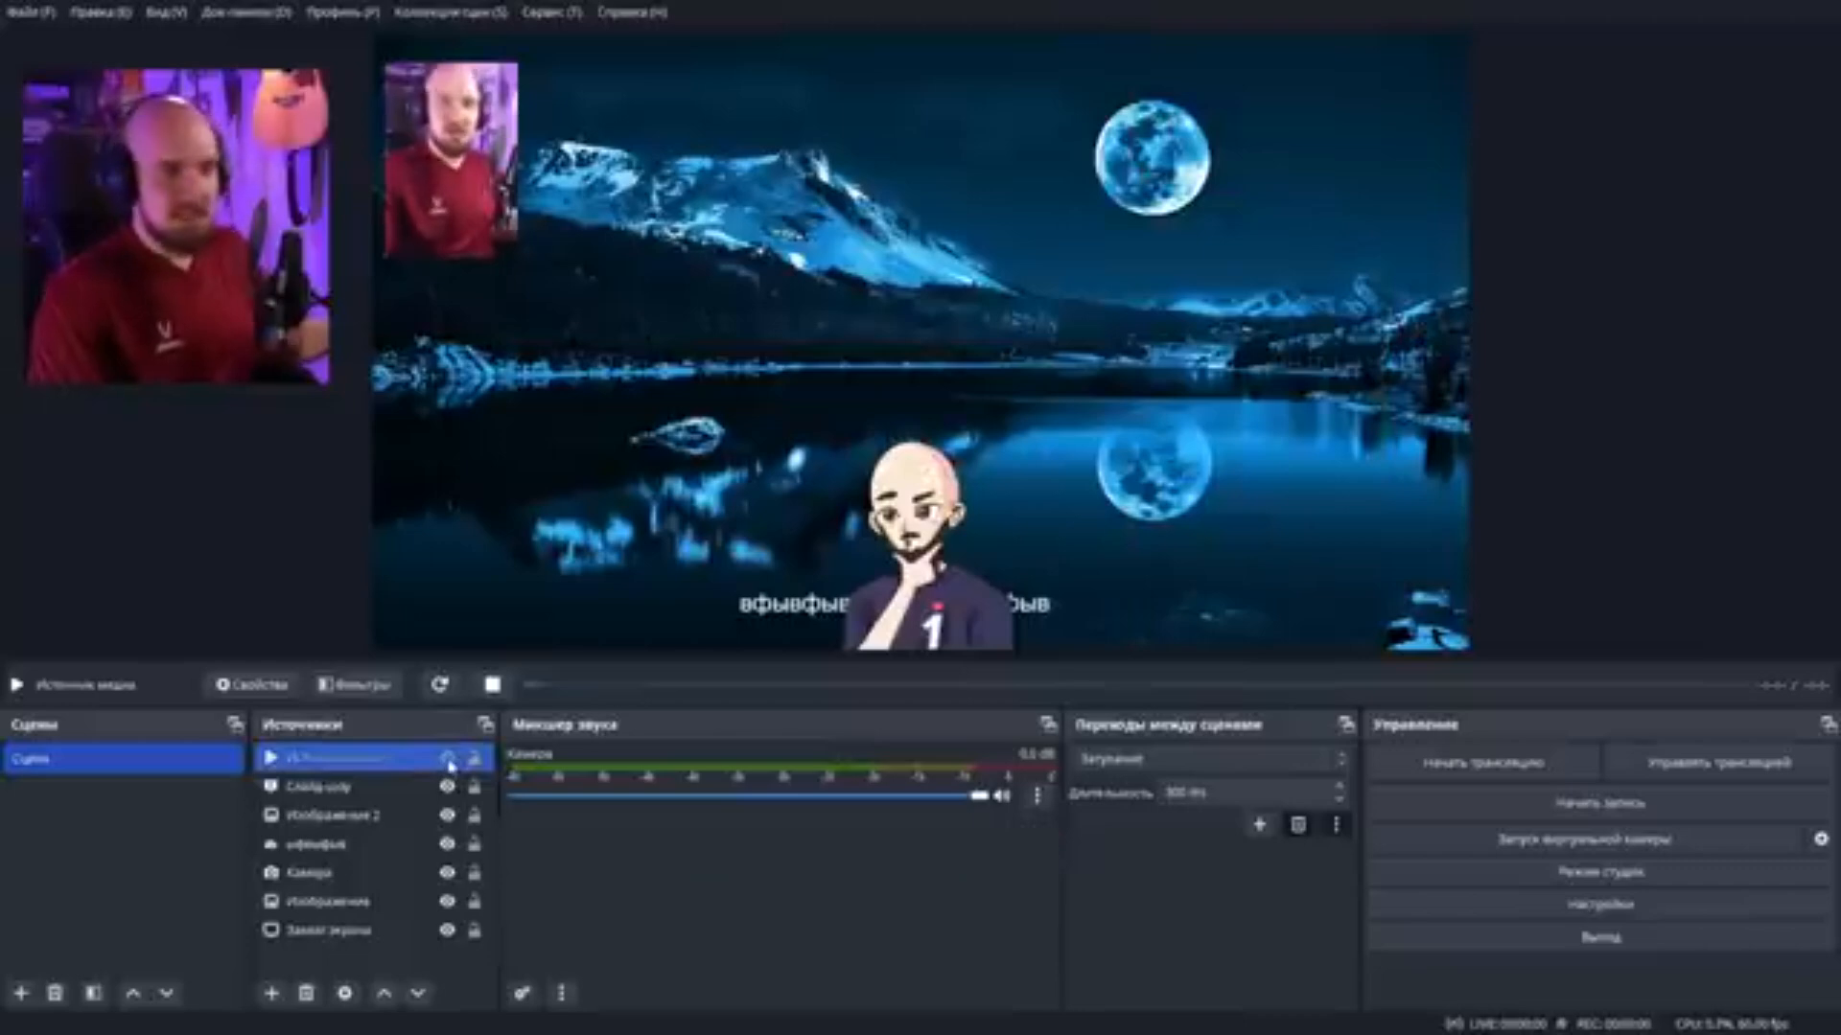
{"action": "double_click", "coordinate": [370, 760]}
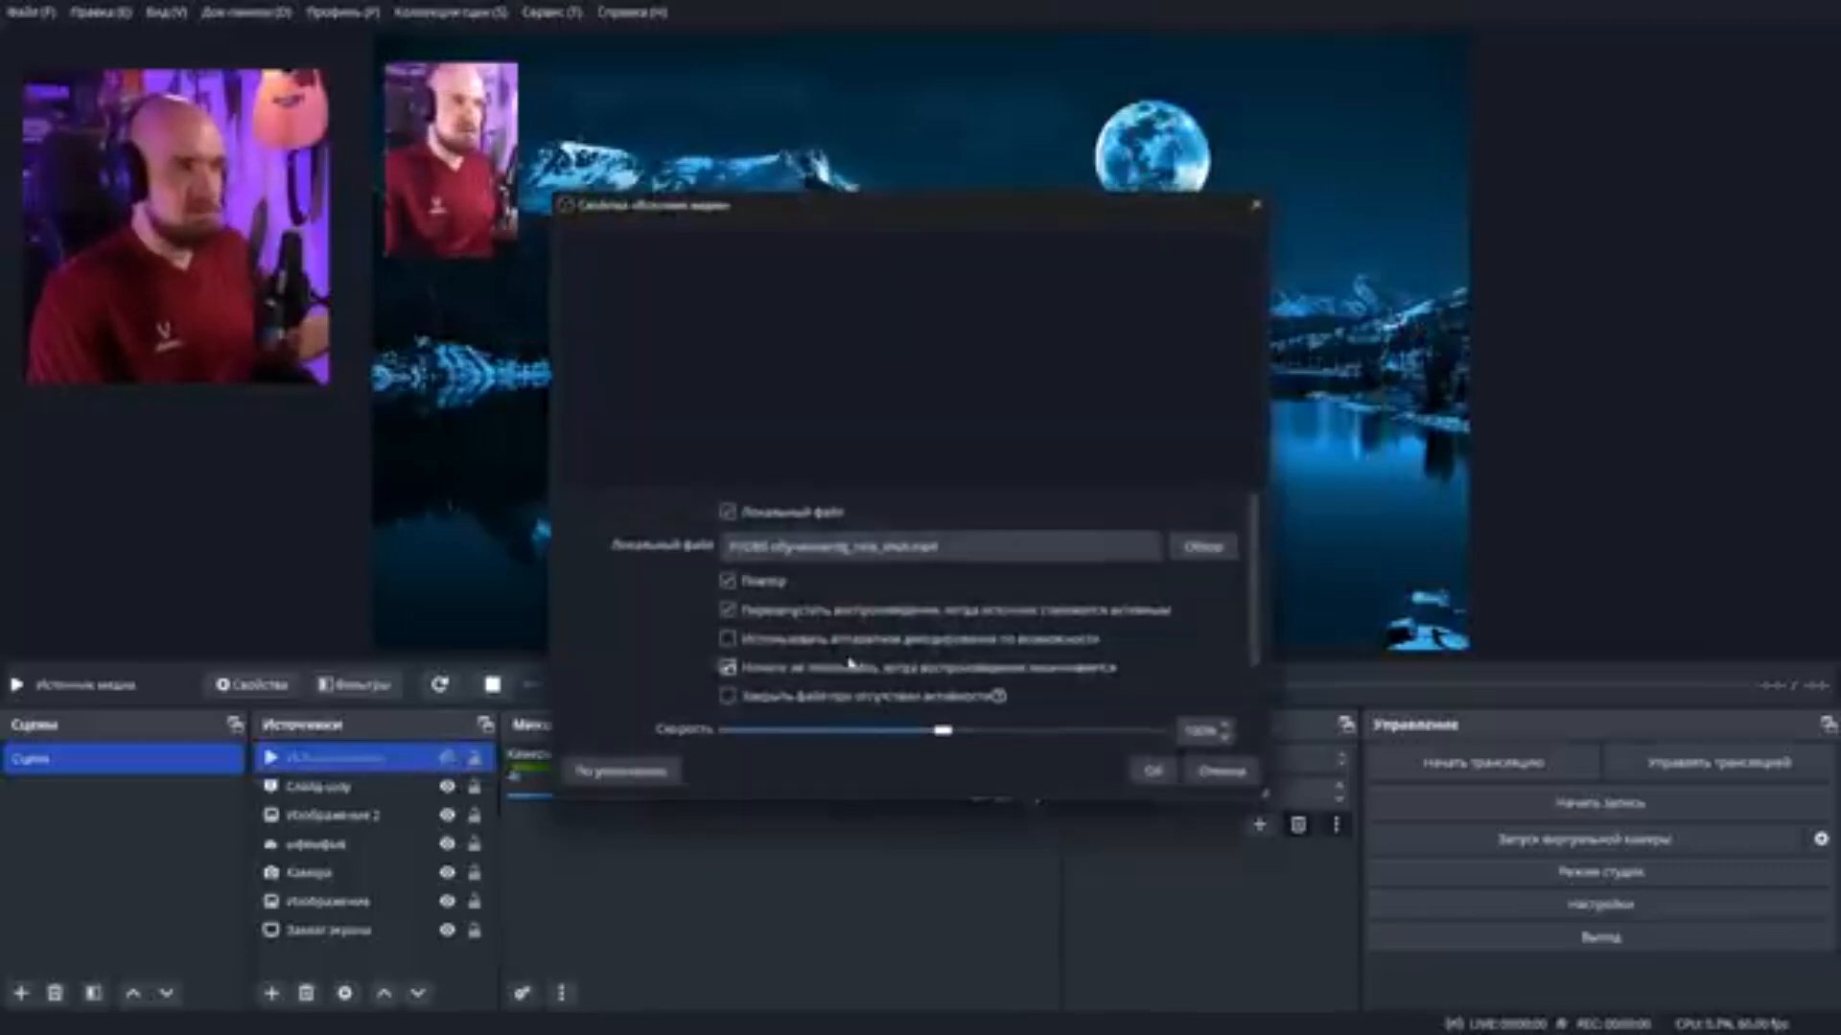
{"action": "left_click", "coordinate": [1154, 768]}
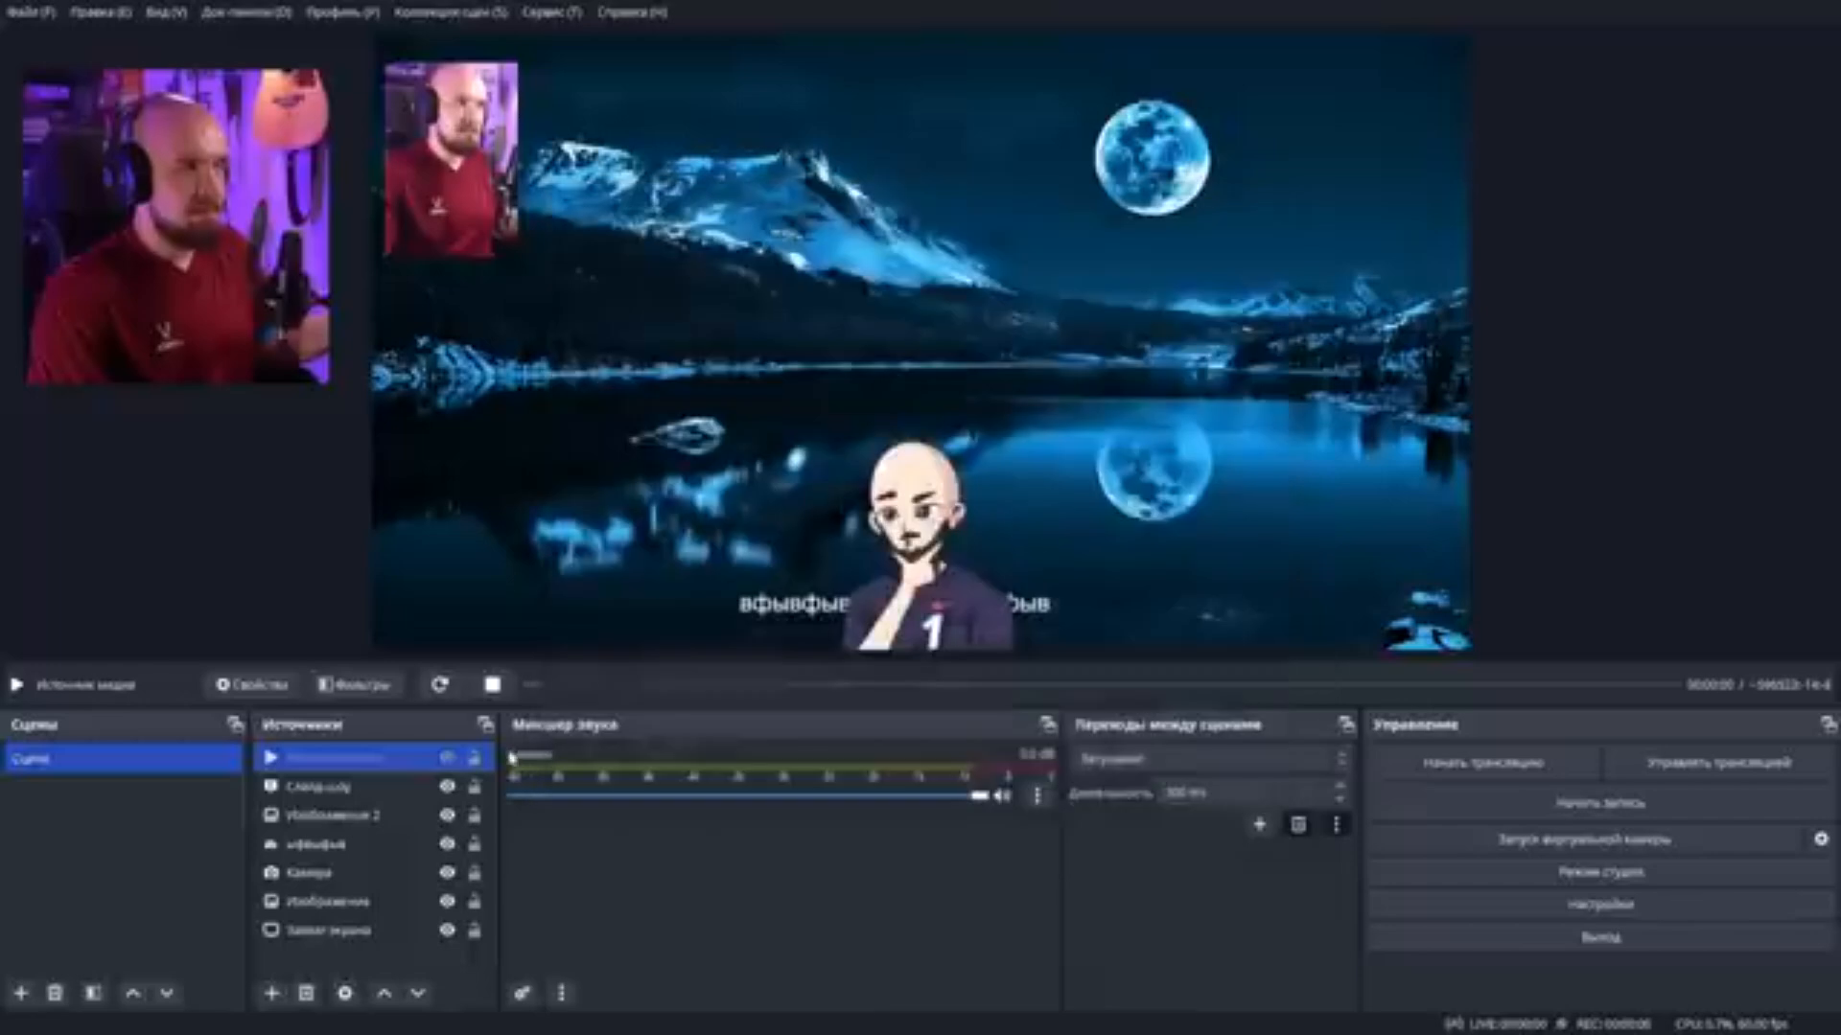
{"action": "left_click", "coordinate": [448, 759]}
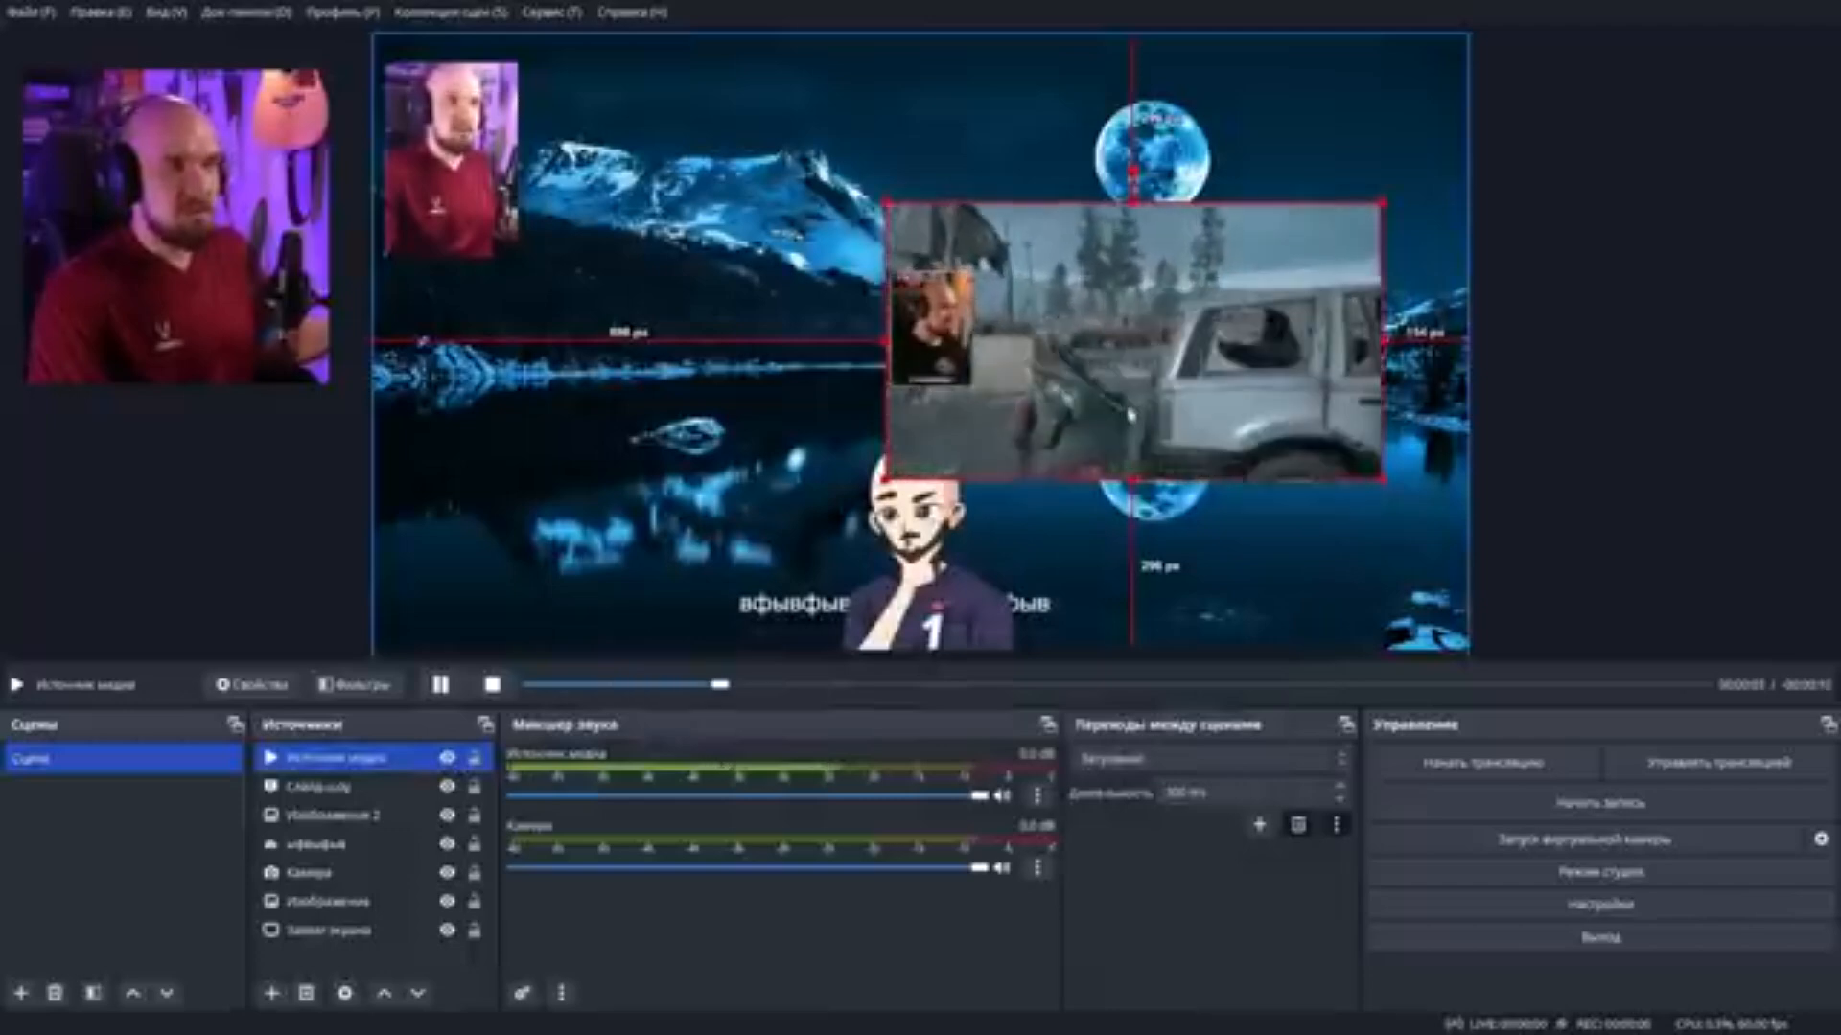
Step: Trim the clip's right edge, then lock the Изображение and Захват экрана sources
{"action": "left_click_drag", "start_coordinate": [1382, 341], "coordinate": [1213, 341]}
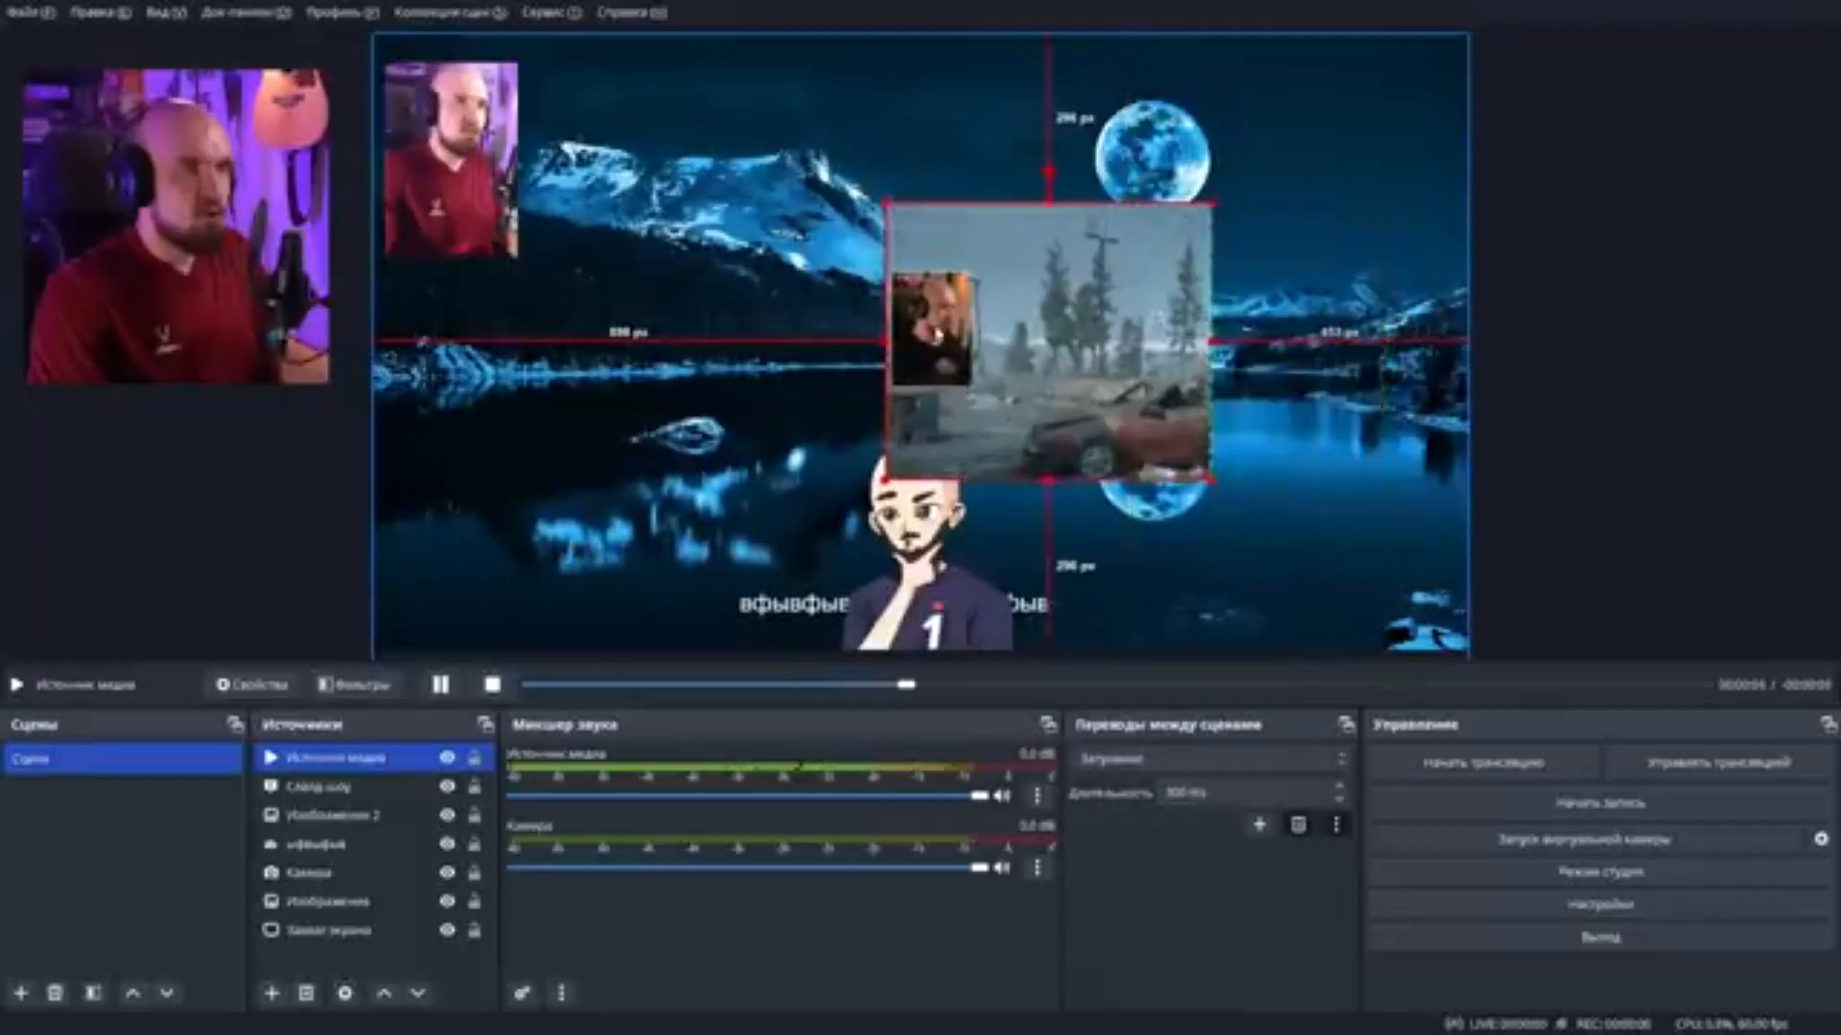
{"action": "left_click", "coordinate": [645, 358]}
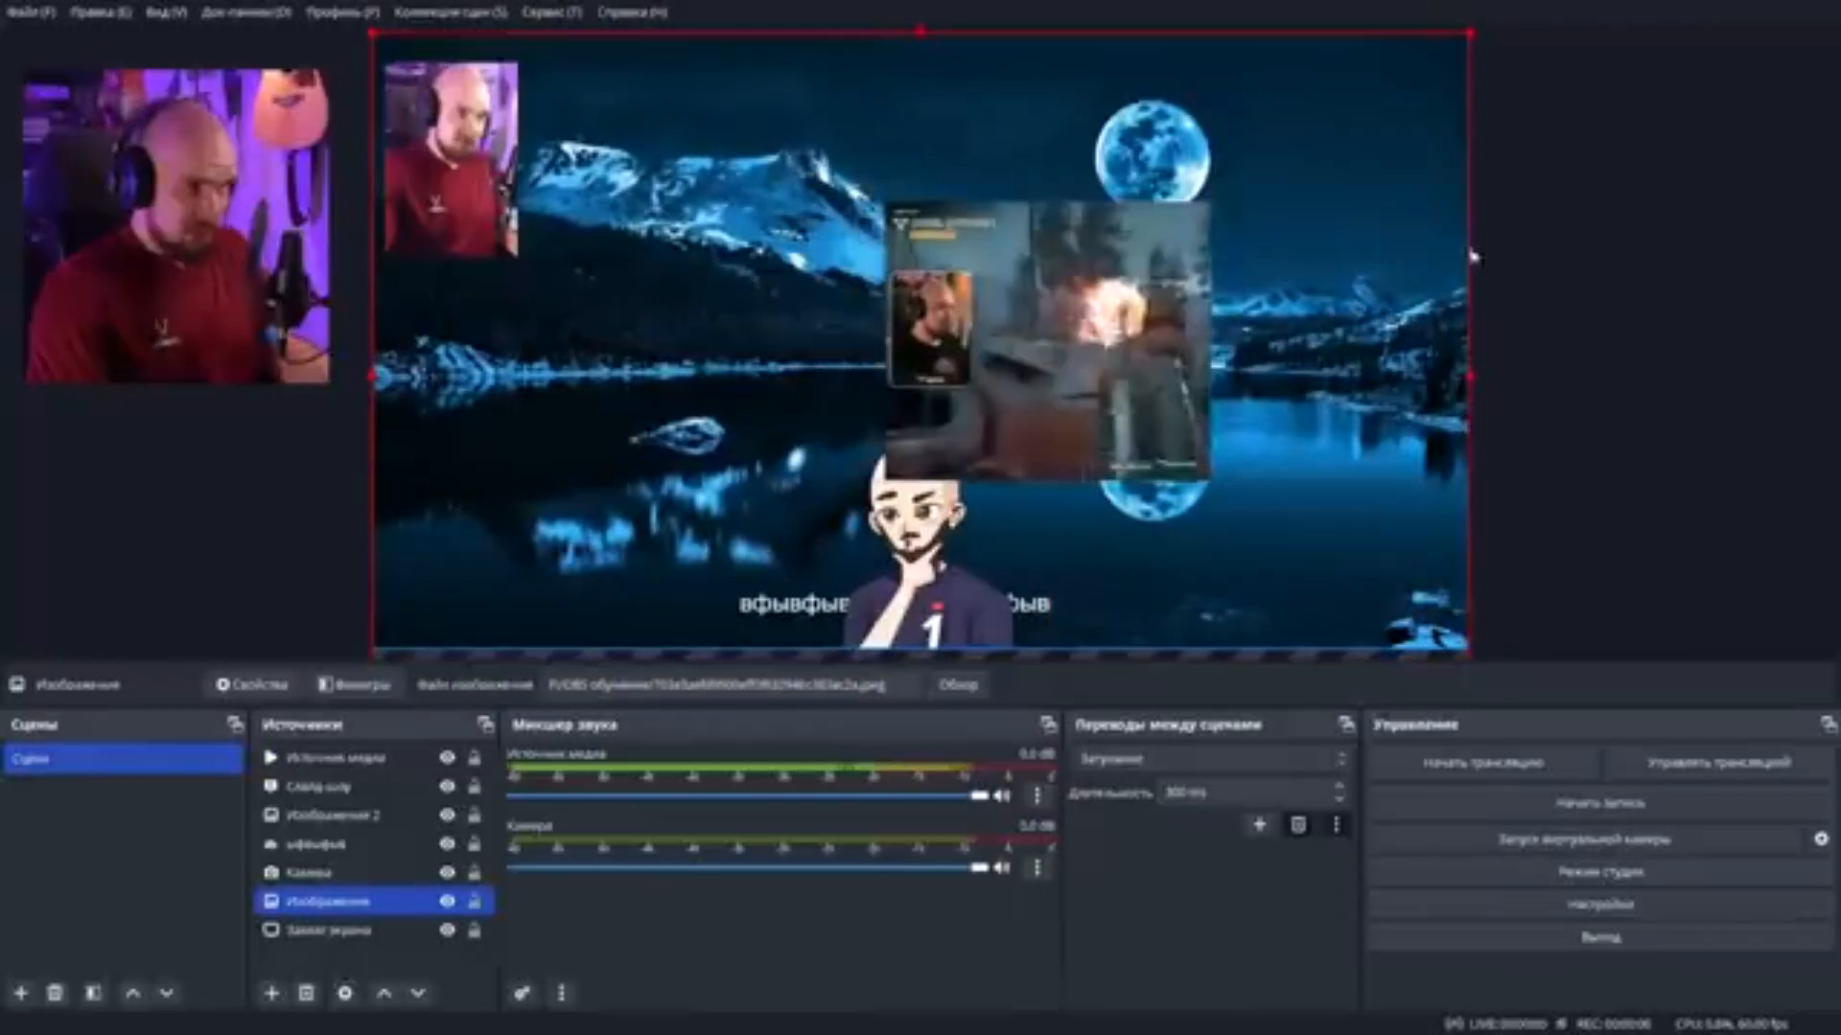
{"action": "left_click", "coordinate": [470, 928], "text": "ctrl"}
{"action": "left_click", "coordinate": [475, 903]}
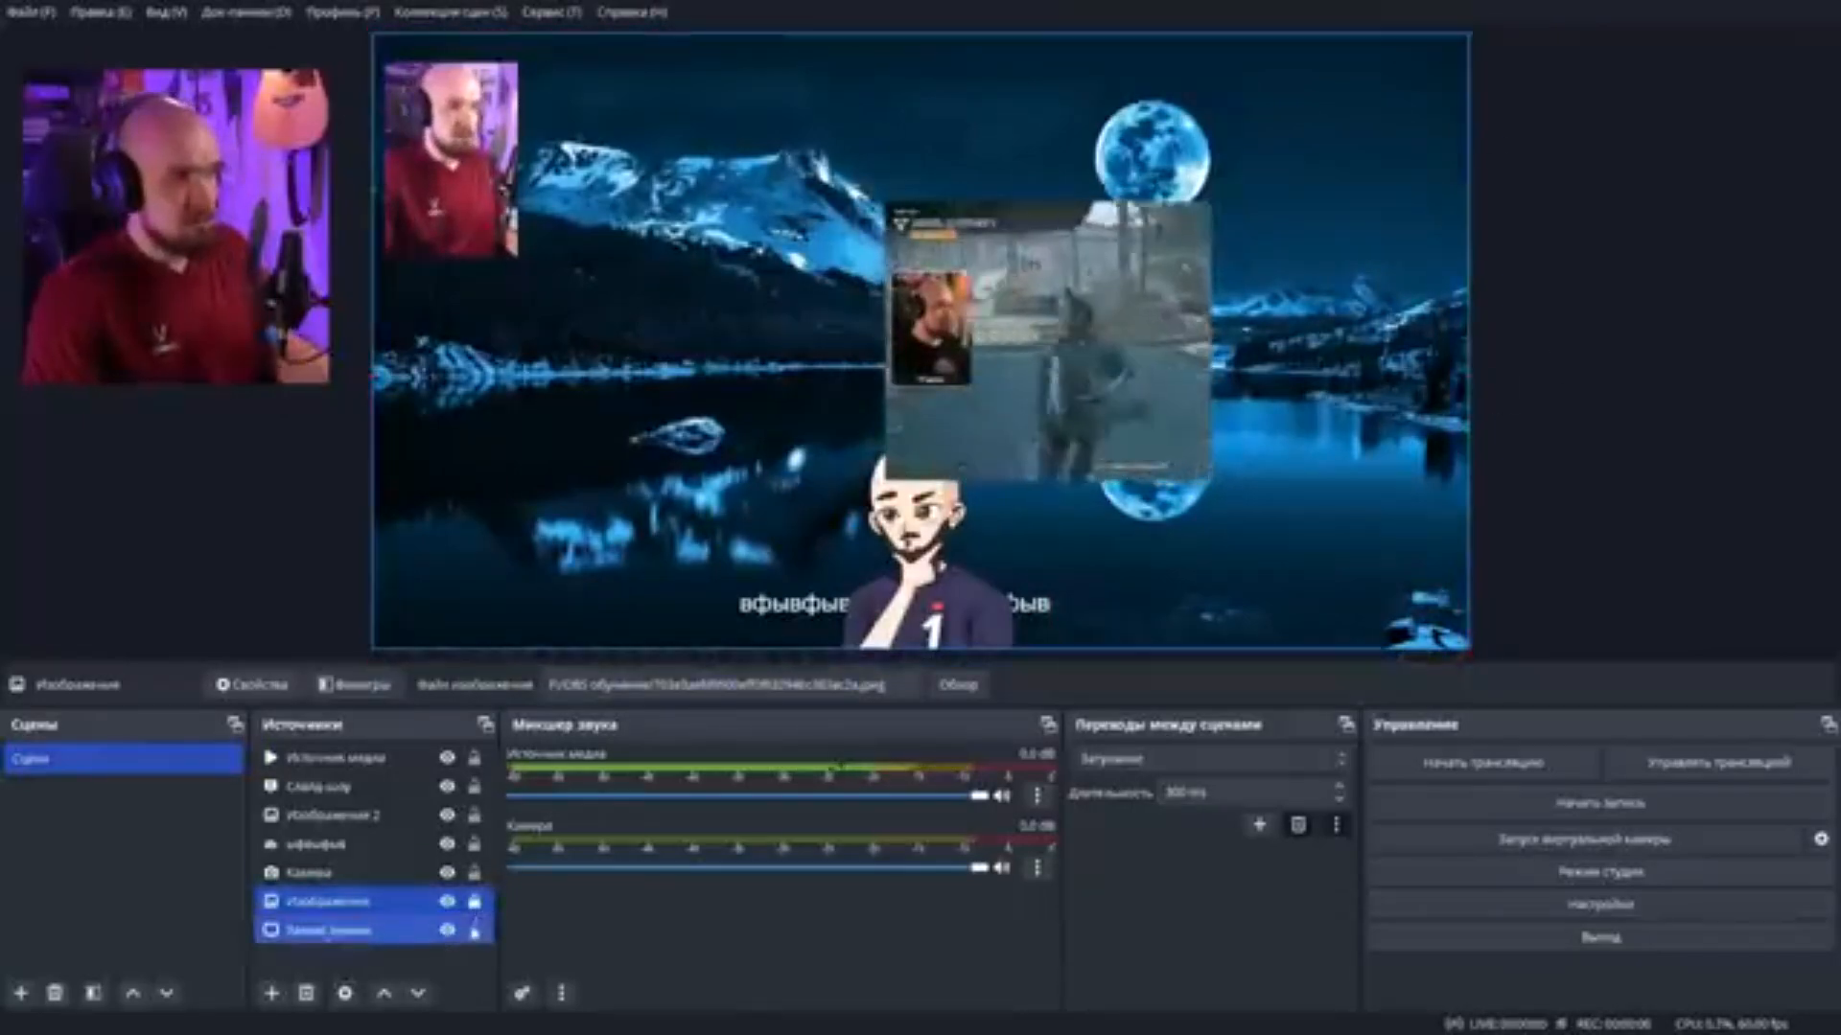
{"action": "left_click", "coordinate": [475, 931]}
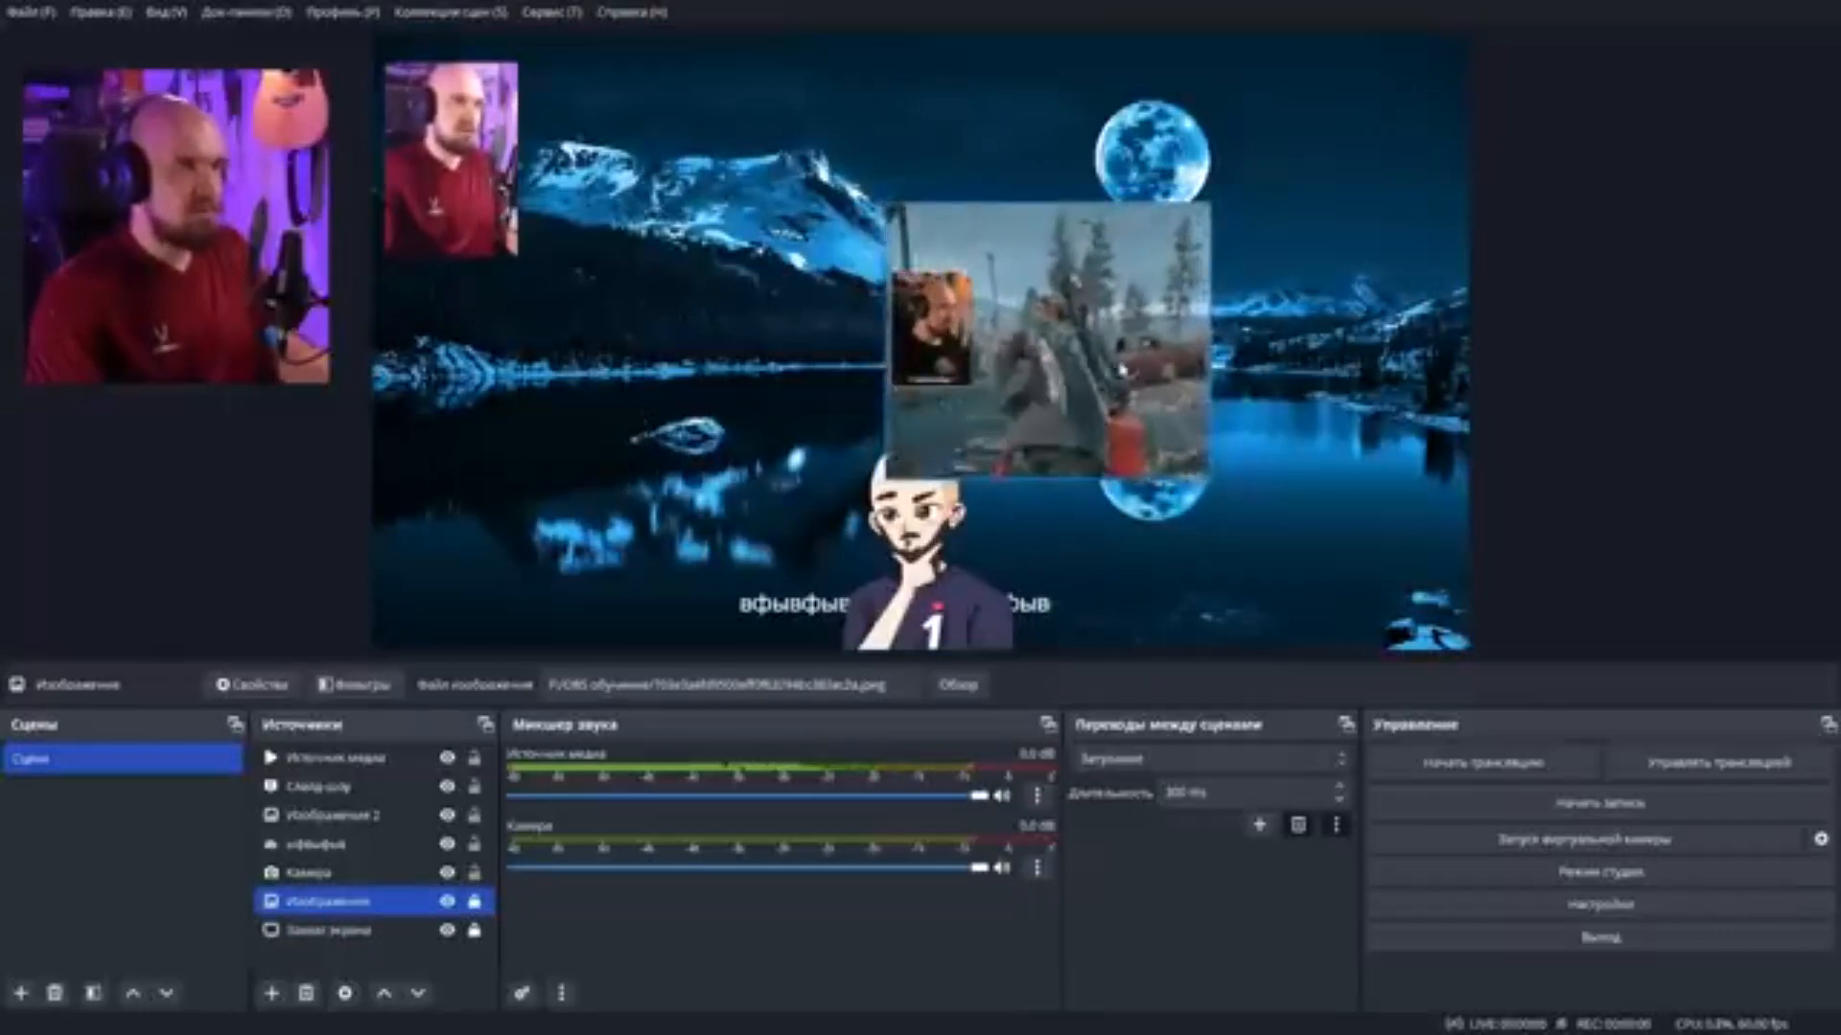
Step: Resize and crop the game clip, snapping it into the canvas's bottom-right corner
{"action": "left_click_drag", "start_coordinate": [1010, 329], "coordinate": [507, 189]}
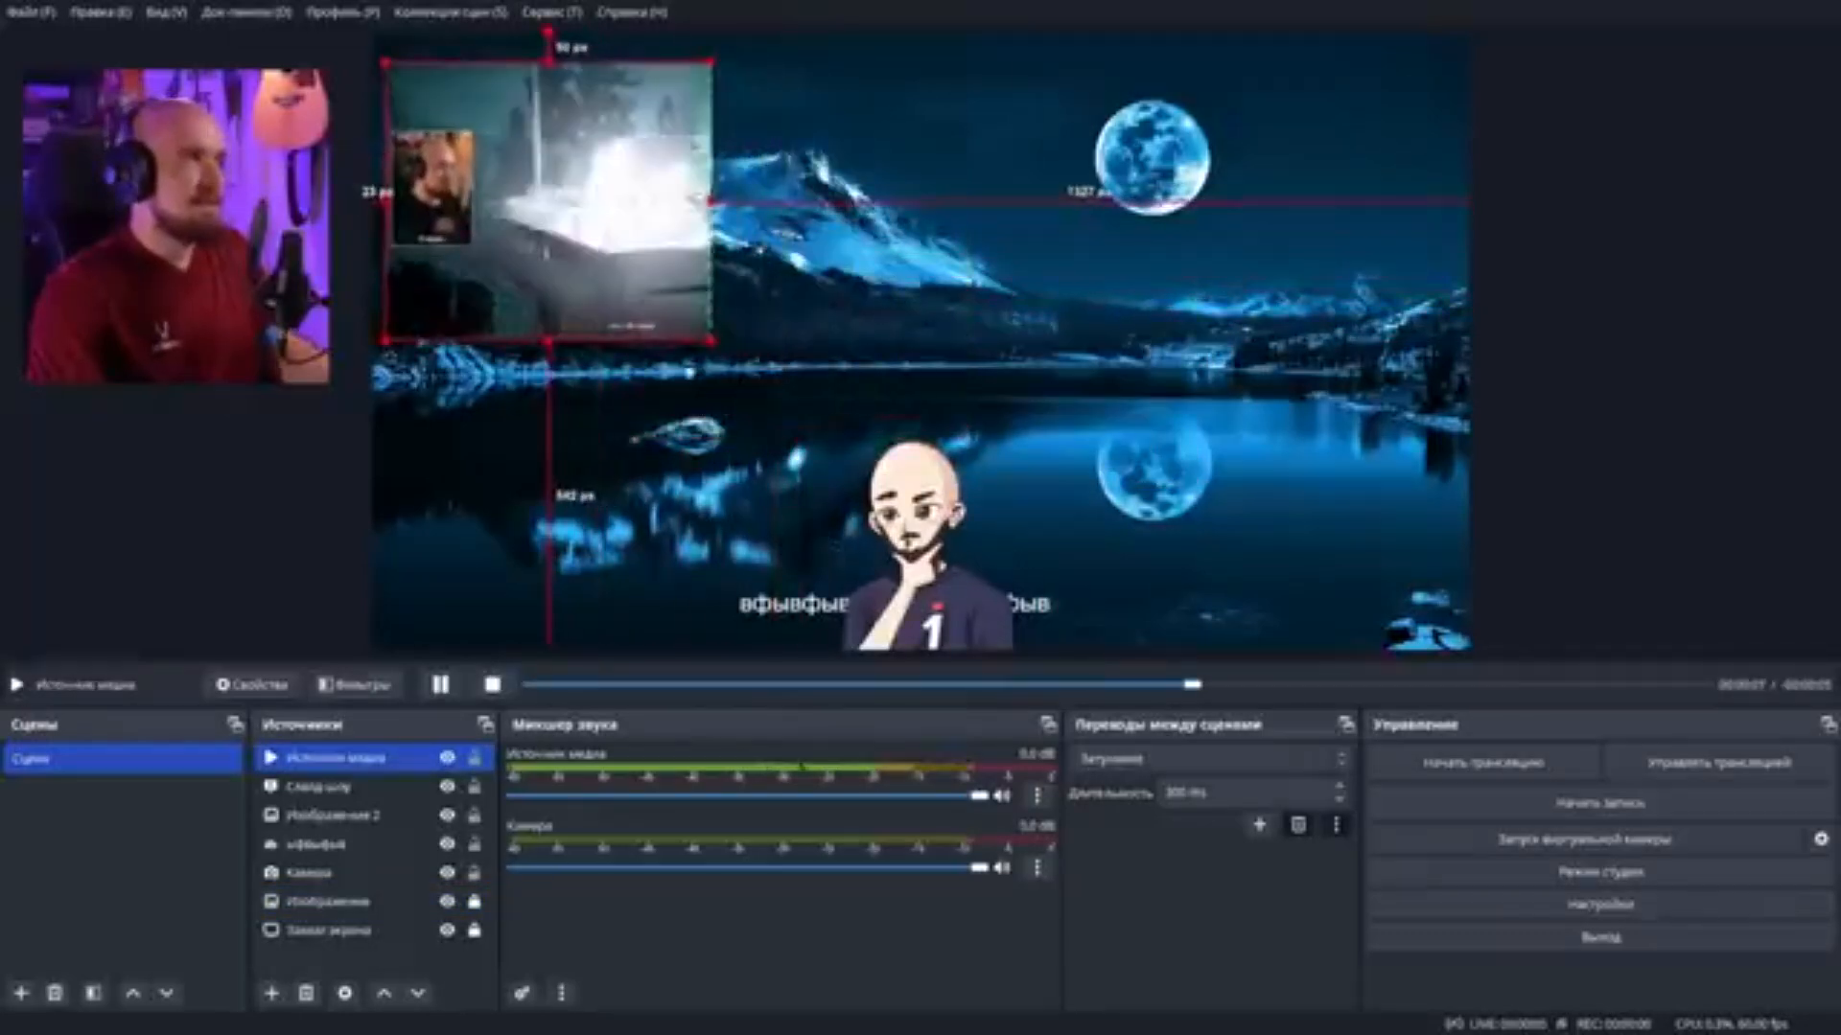
{"action": "left_click_drag", "start_coordinate": [711, 340], "coordinate": [618, 256]}
{"action": "left_click_drag", "start_coordinate": [619, 161], "coordinate": [518, 161]}
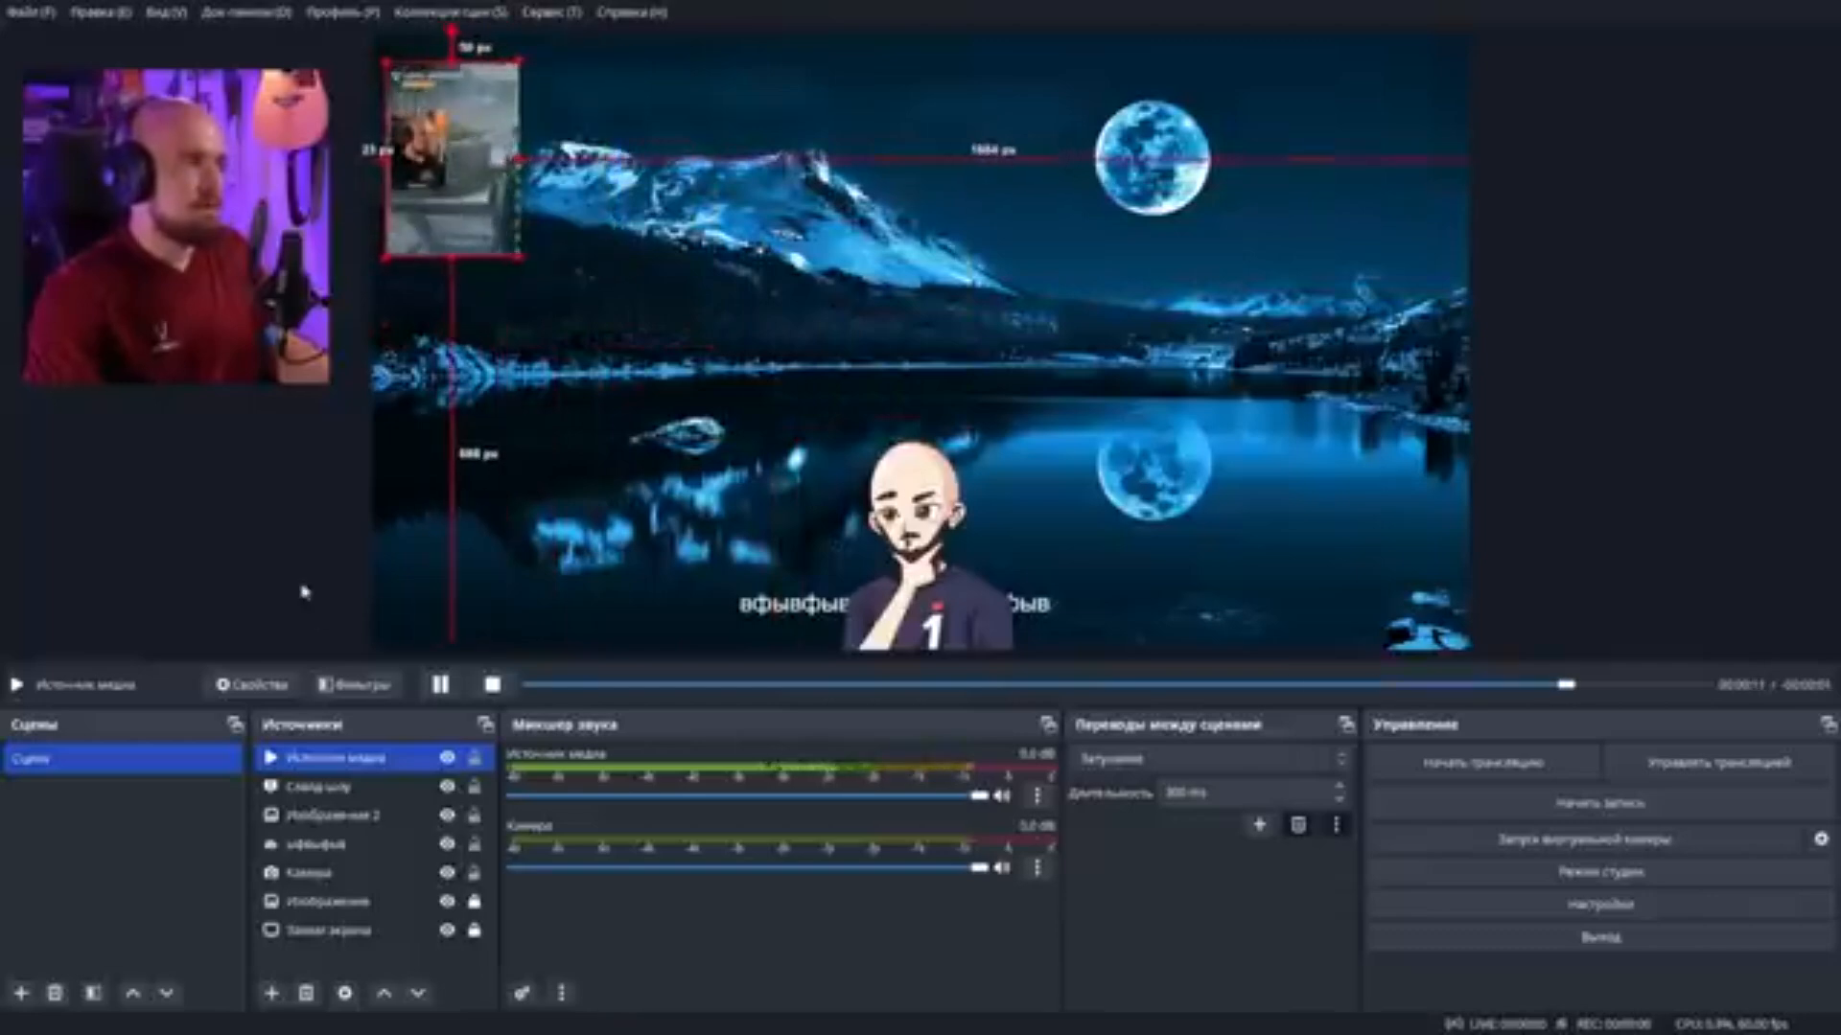
{"action": "left_click", "coordinate": [447, 758]}
{"action": "left_click", "coordinate": [449, 759]}
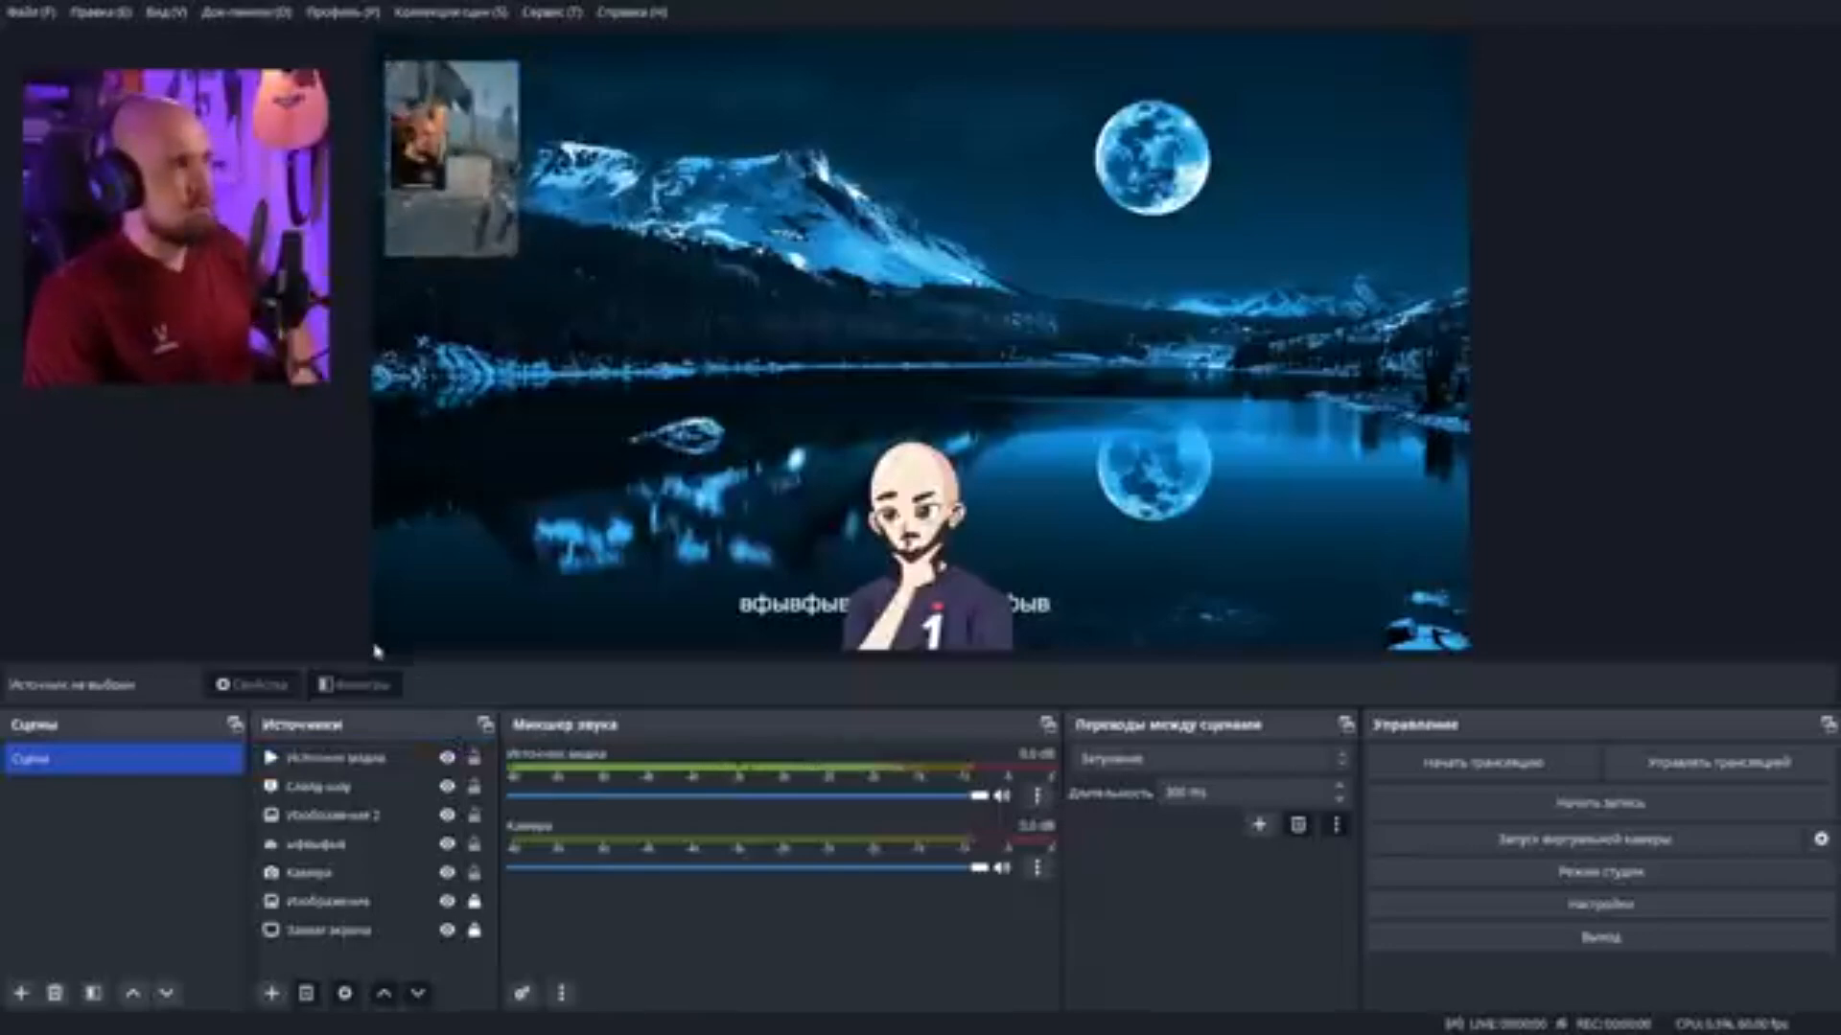
{"action": "left_click_drag", "start_coordinate": [477, 189], "coordinate": [1303, 471]}
{"action": "left_click_drag", "start_coordinate": [1168, 227], "coordinate": [1328, 412]}
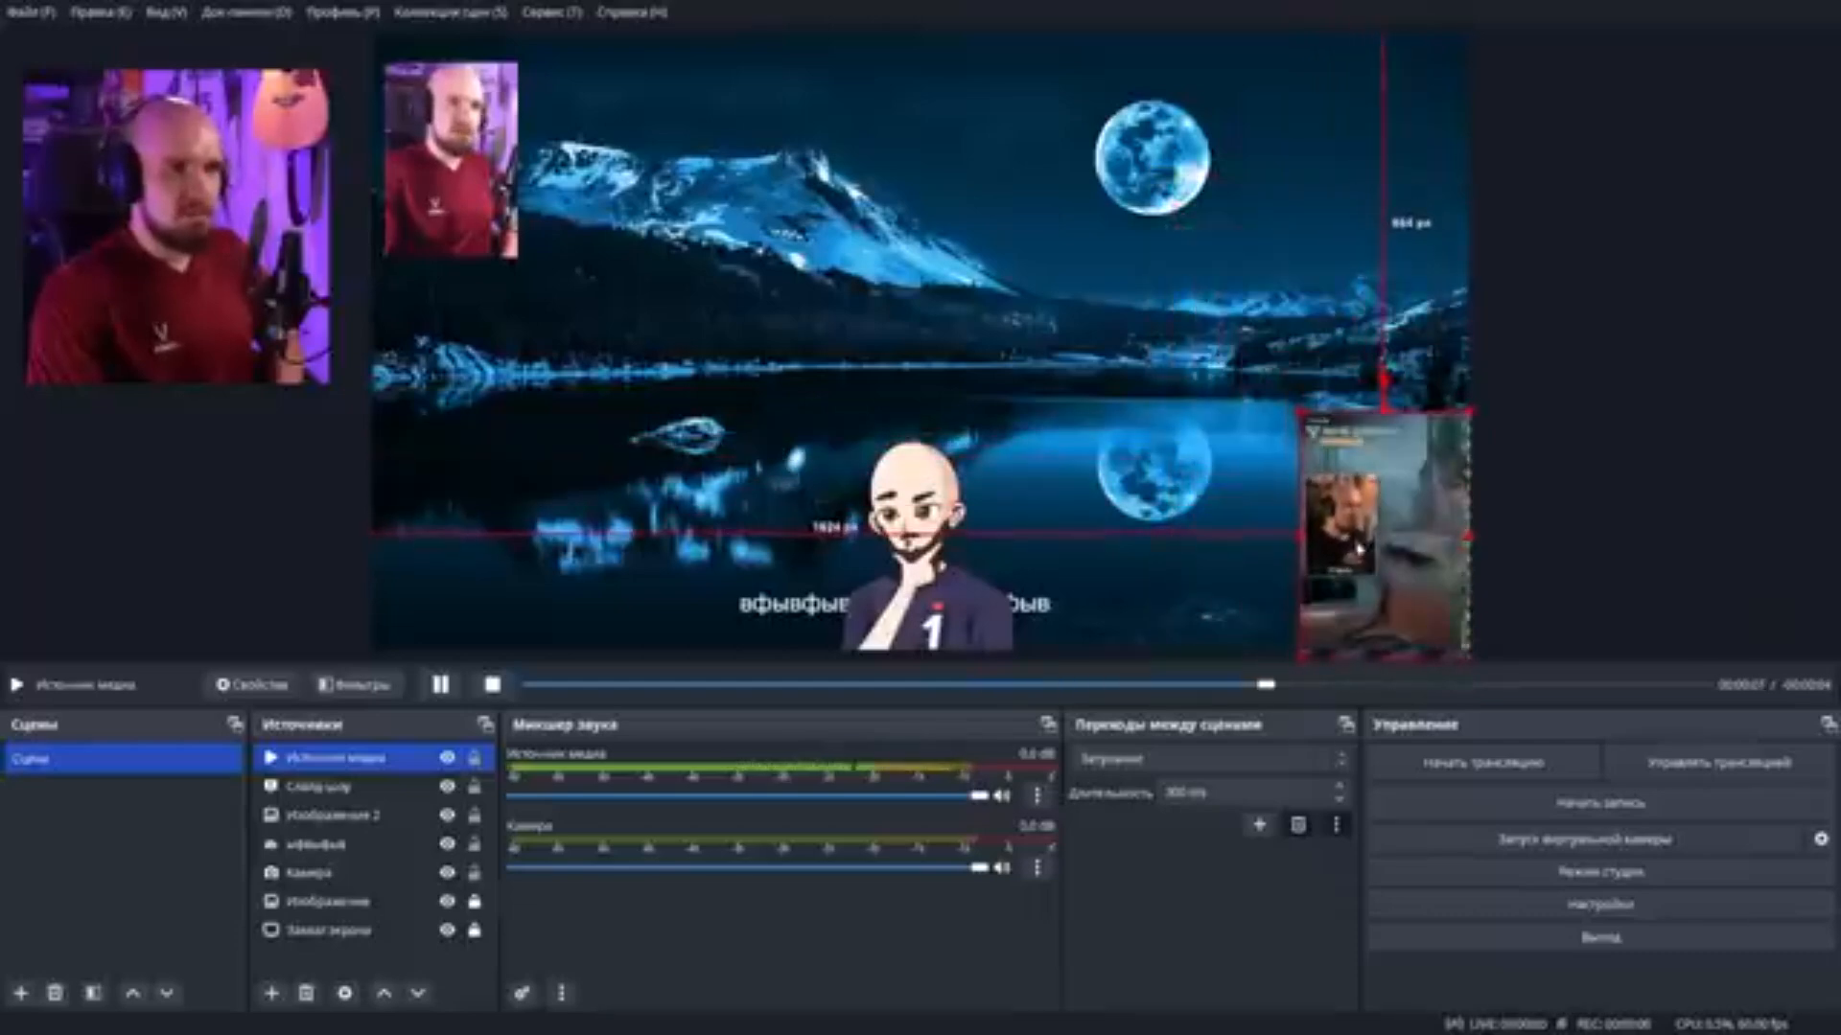
{"action": "left_click_drag", "start_coordinate": [1354, 540], "coordinate": [1189, 542]}
{"action": "left_click_drag", "start_coordinate": [1307, 539], "coordinate": [1411, 539]}
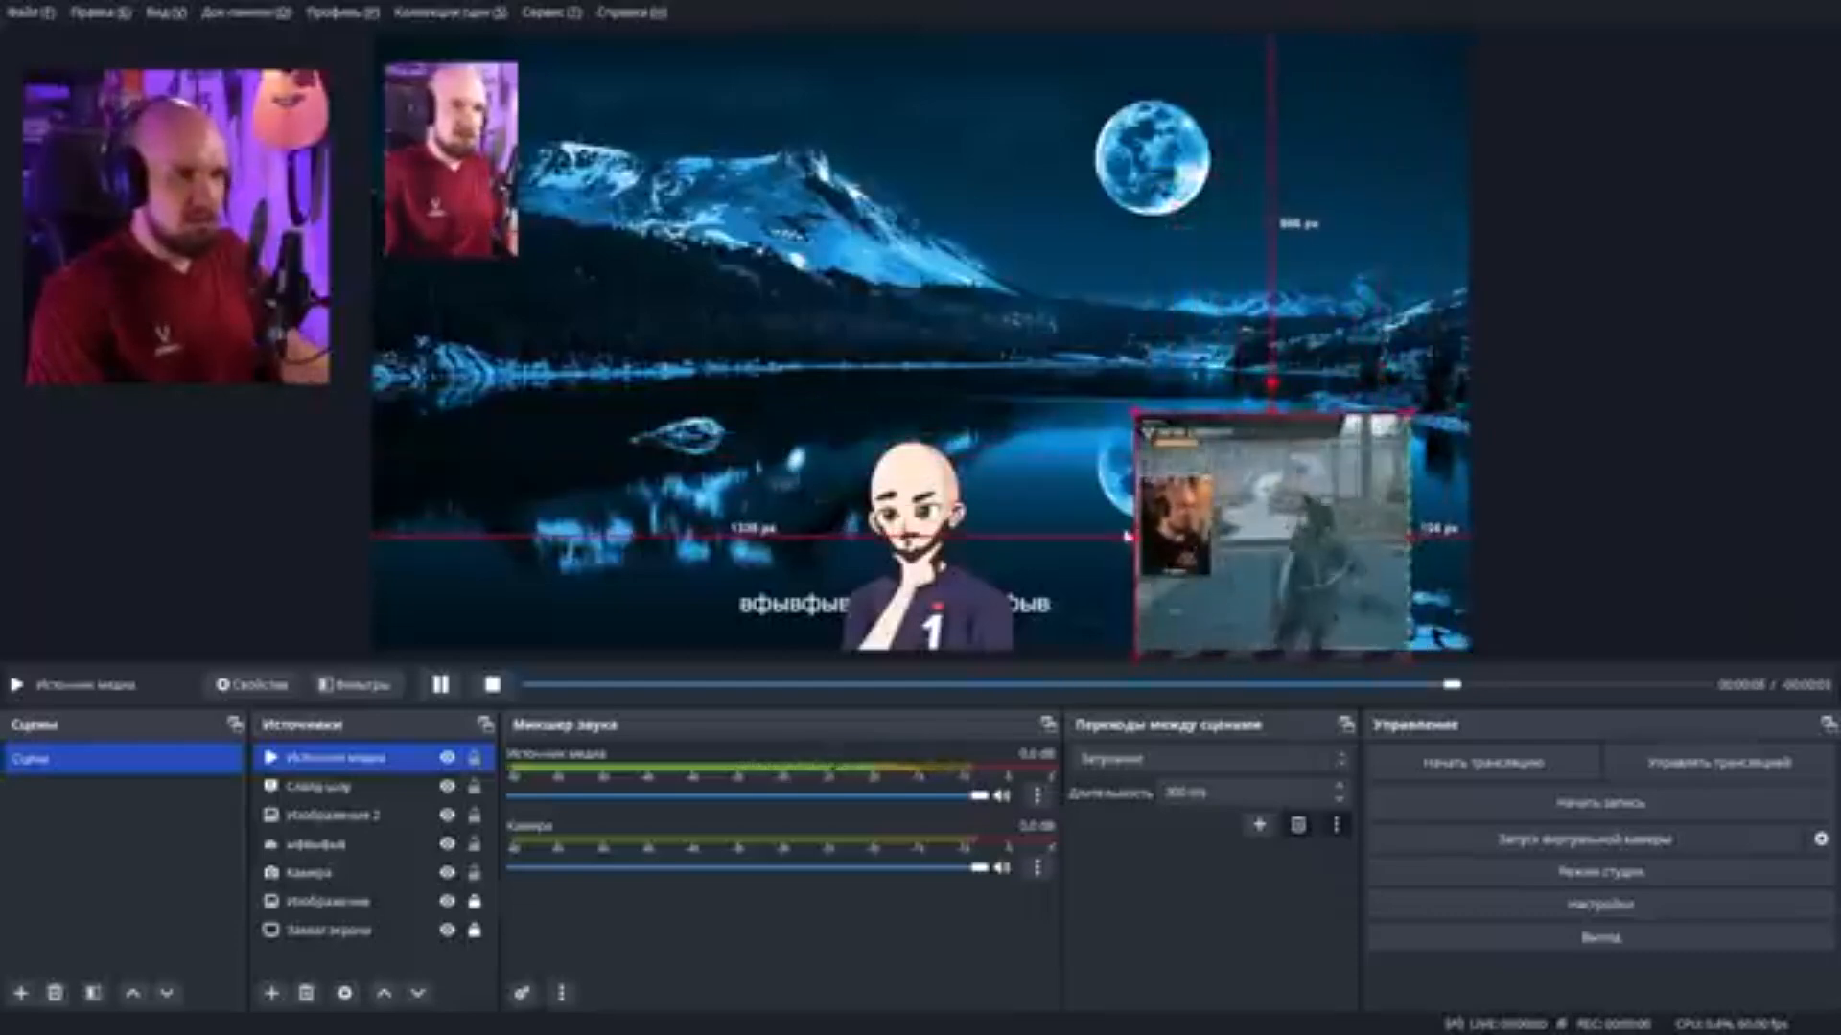
{"action": "left_click_drag", "start_coordinate": [1137, 539], "coordinate": [1227, 539]}
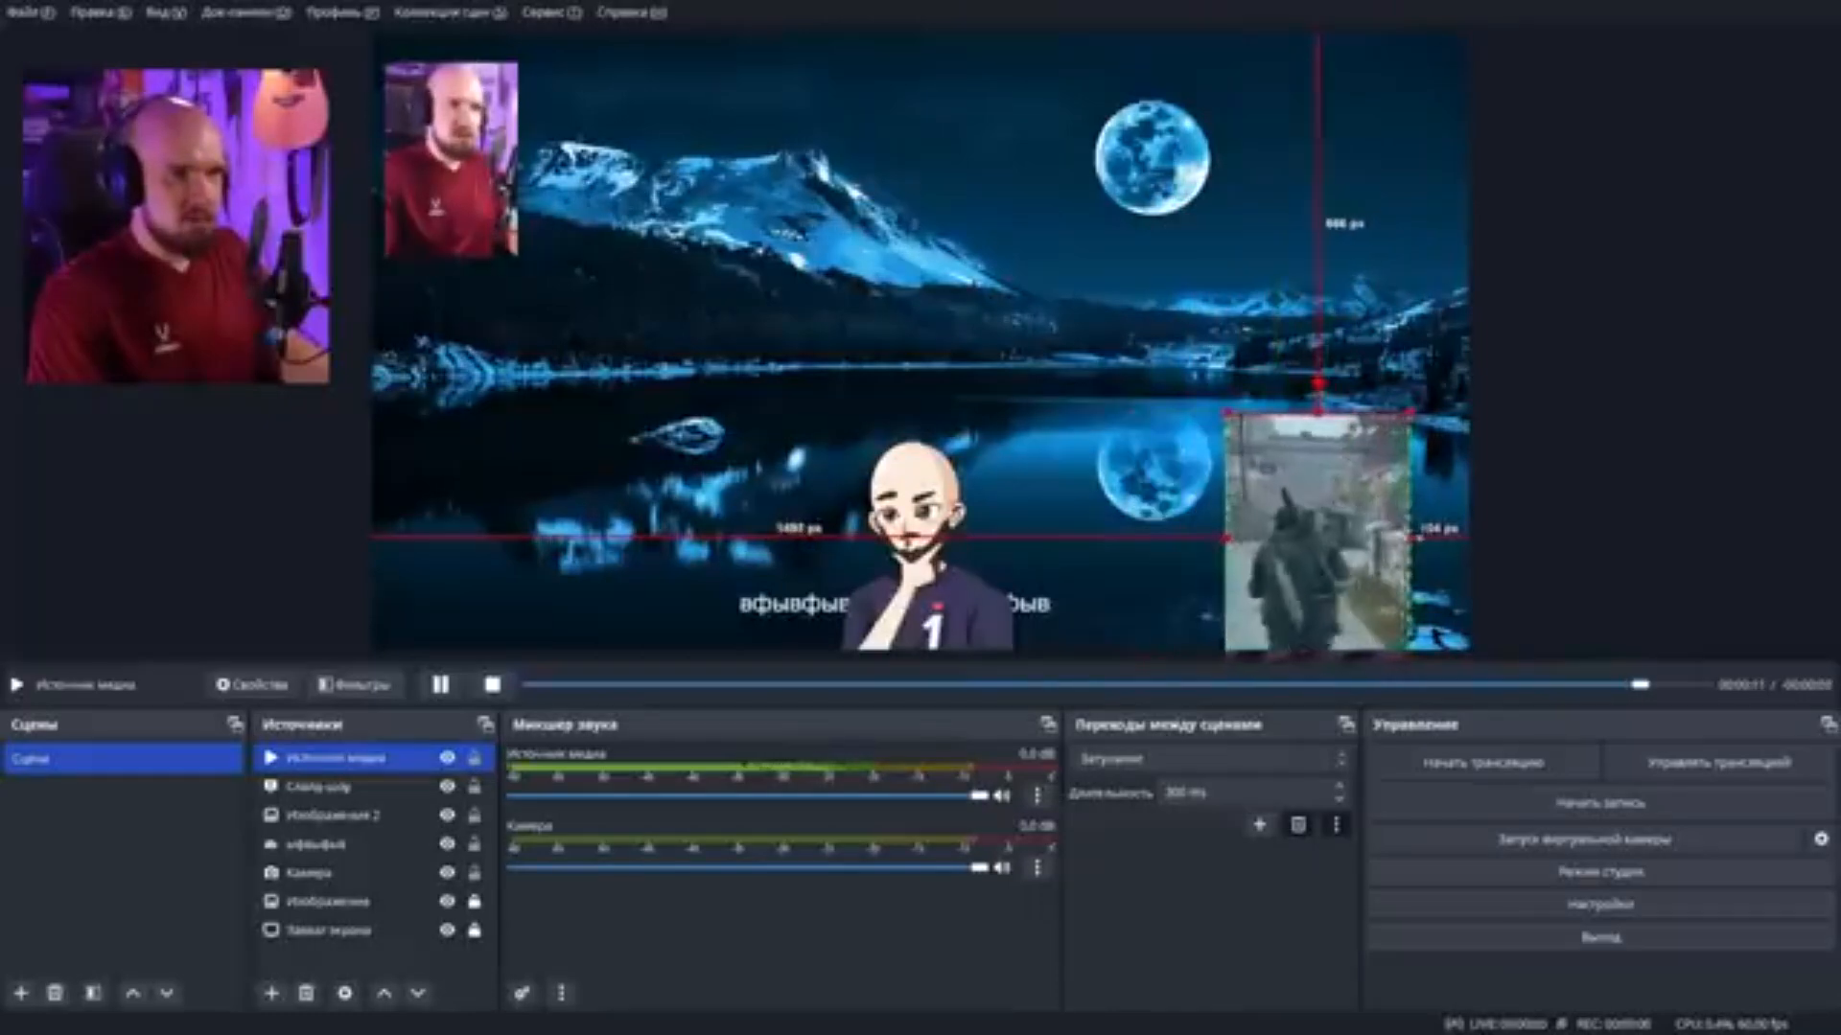
{"action": "left_click_drag", "start_coordinate": [1354, 545], "coordinate": [1424, 533]}
{"action": "left_click", "coordinate": [1500, 537]}
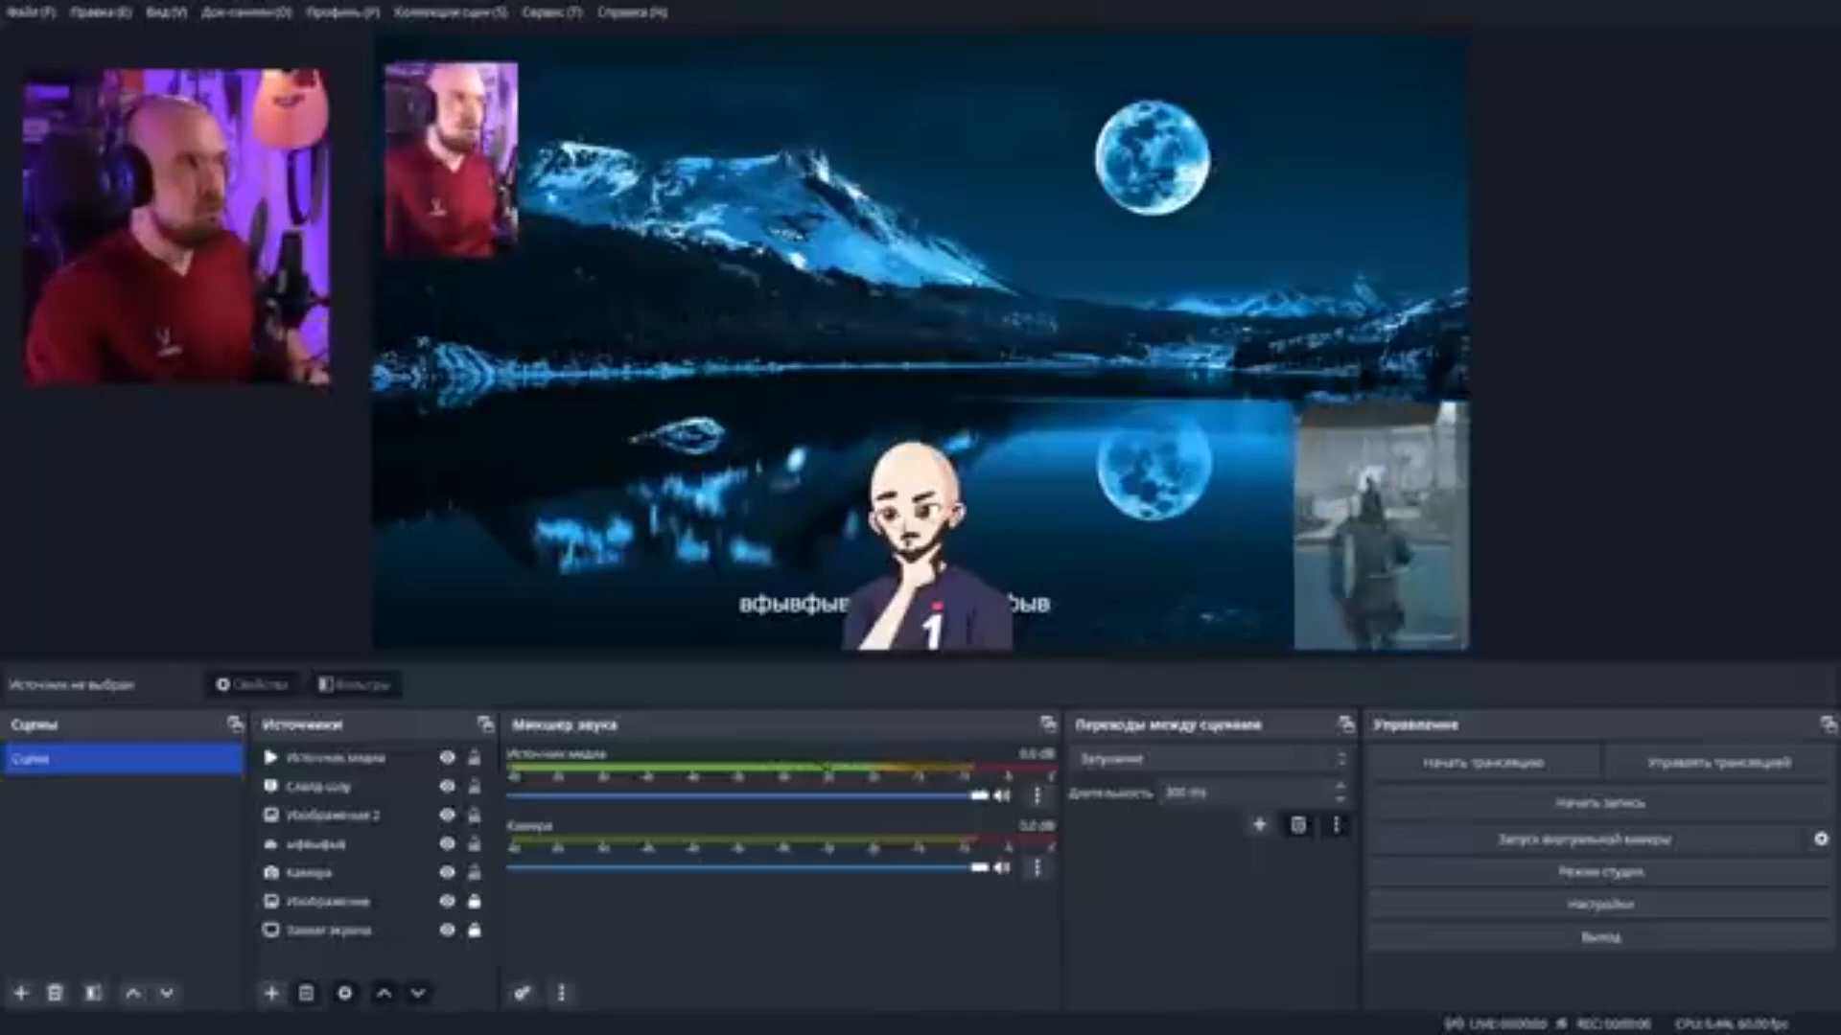
Step: Uncrop and resize the Камера feed, then place it back in the top-left corner
{"action": "left_click", "coordinate": [486, 174]}
{"action": "left_click_drag", "start_coordinate": [519, 159], "coordinate": [666, 161]}
{"action": "left_click_drag", "start_coordinate": [587, 165], "coordinate": [882, 179]}
{"action": "left_click_drag", "start_coordinate": [682, 174], "coordinate": [615, 175]}
{"action": "left_click_drag", "start_coordinate": [613, 77], "coordinate": [545, 38]}
{"action": "left_click_drag", "start_coordinate": [670, 150], "coordinate": [498, 143]}
{"action": "left_click_drag", "start_coordinate": [782, 262], "coordinate": [1105, 450]}
{"action": "left_click_drag", "start_coordinate": [940, 410], "coordinate": [965, 471]}
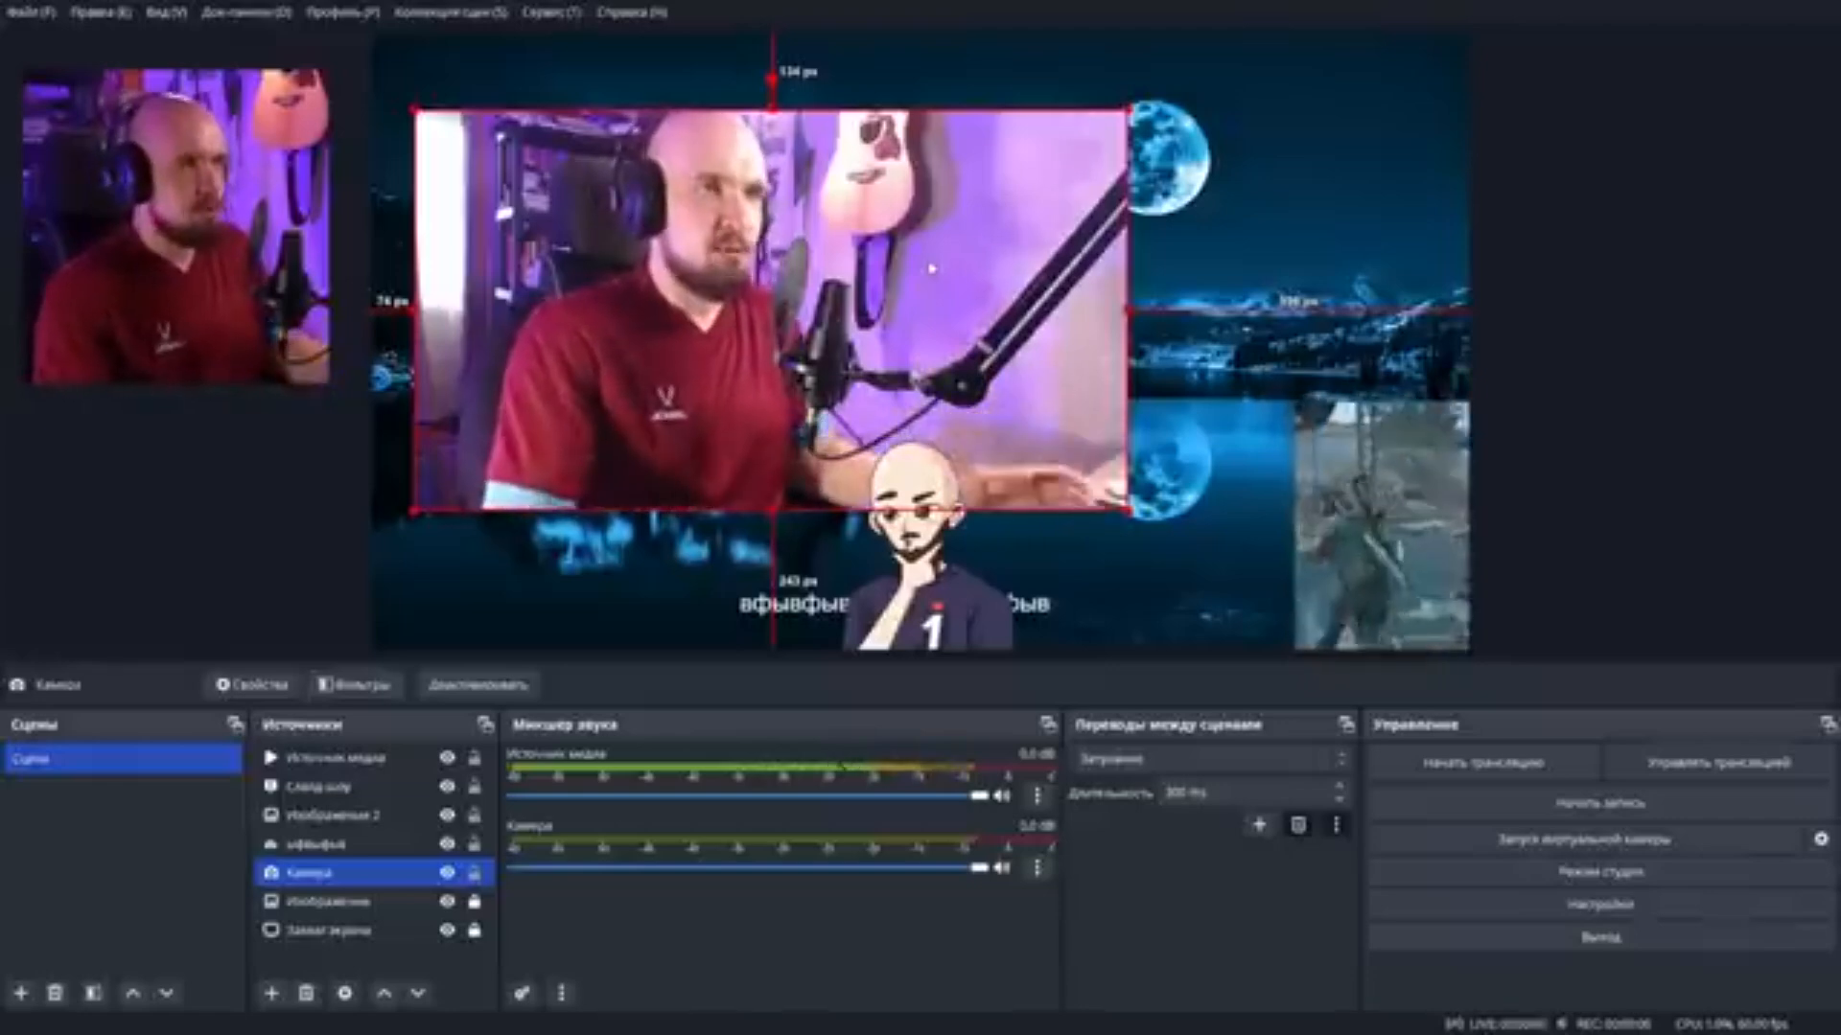
{"action": "left_click_drag", "start_coordinate": [1128, 508], "coordinate": [537, 261]}
{"action": "left_click", "coordinate": [652, 330]}
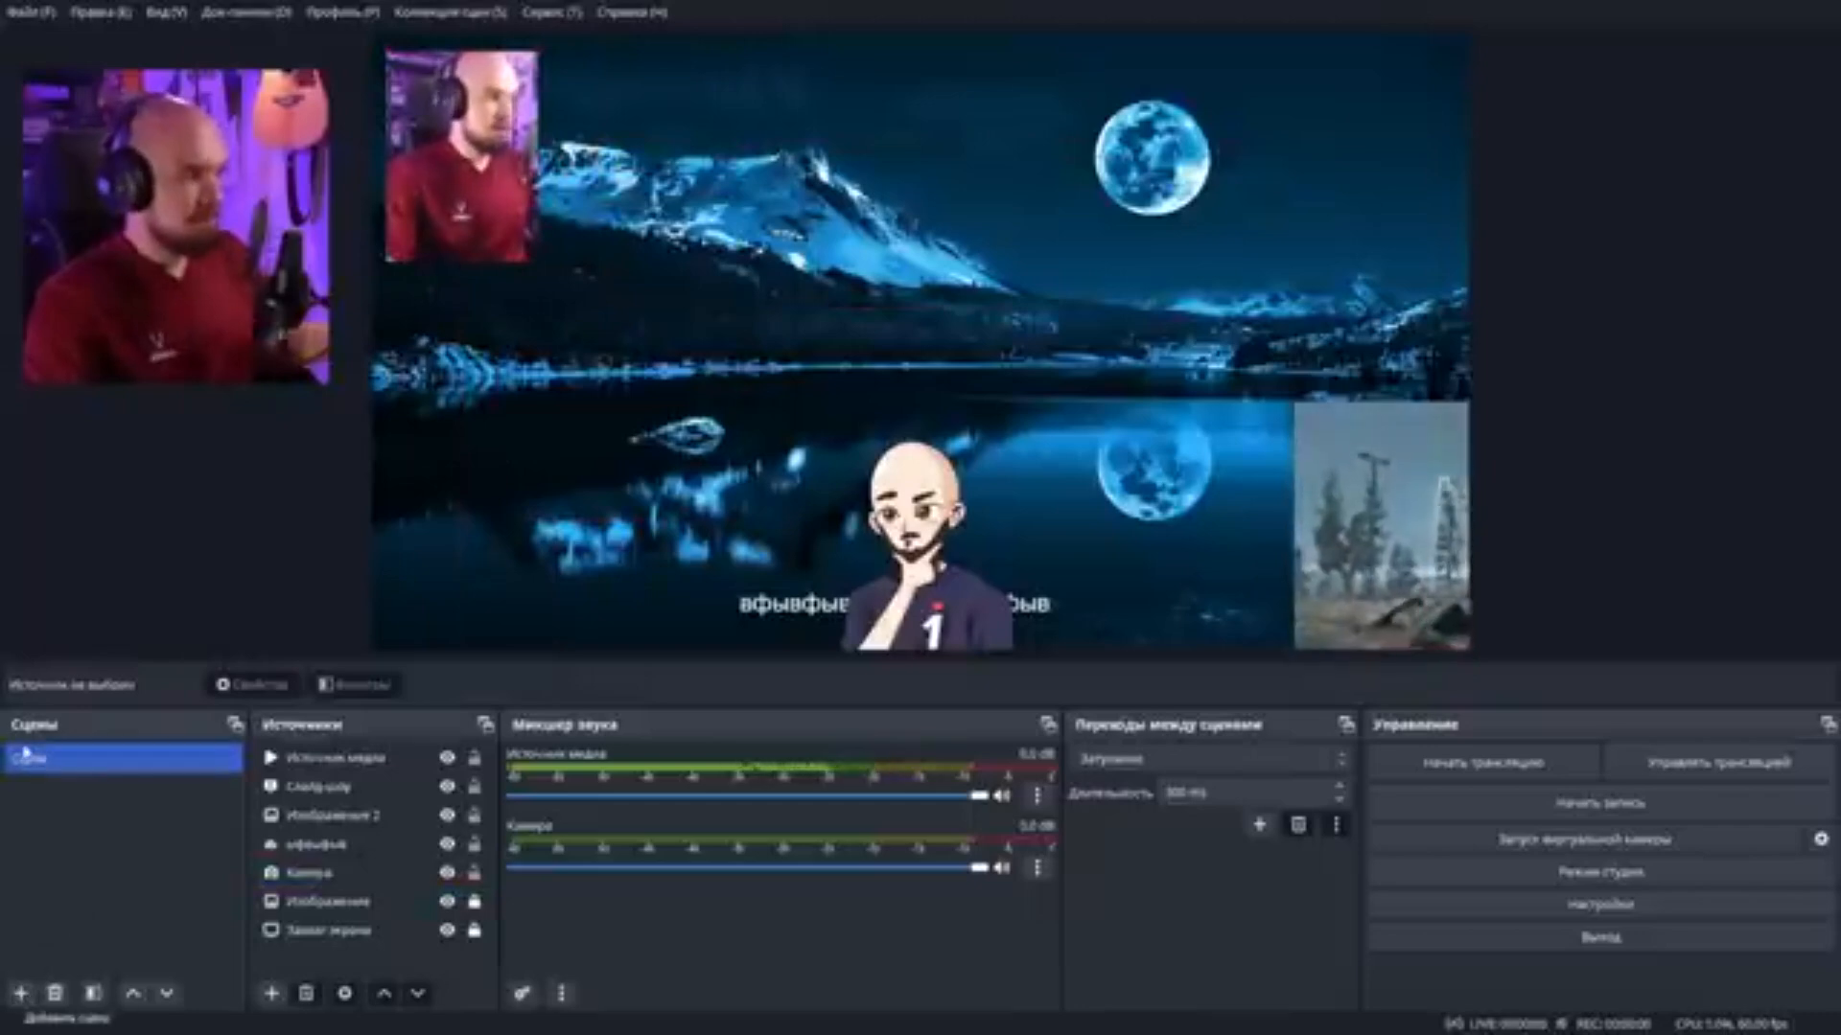
Step: Create a new scene named roughly 'Сцена два. разговор с чатом. полный экран вебкамера'
{"action": "left_click", "coordinate": [20, 994]}
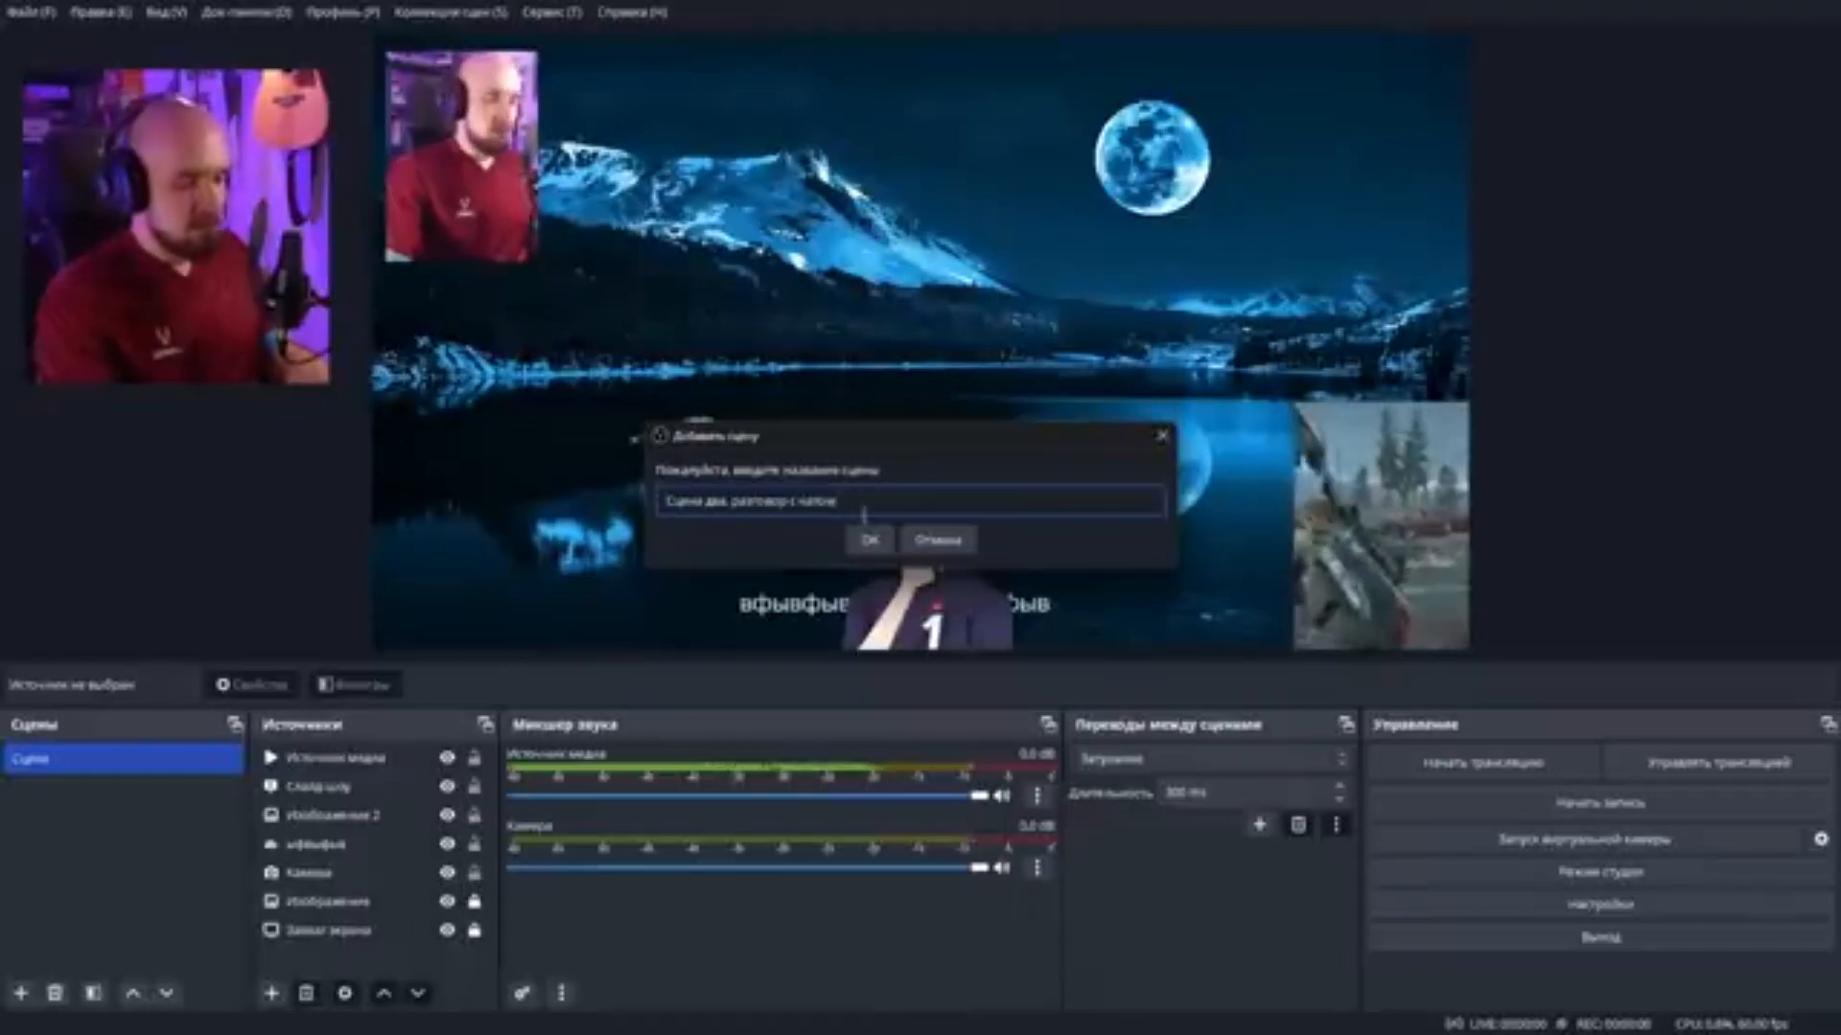
{"action": "type", "text": "иыфб"}
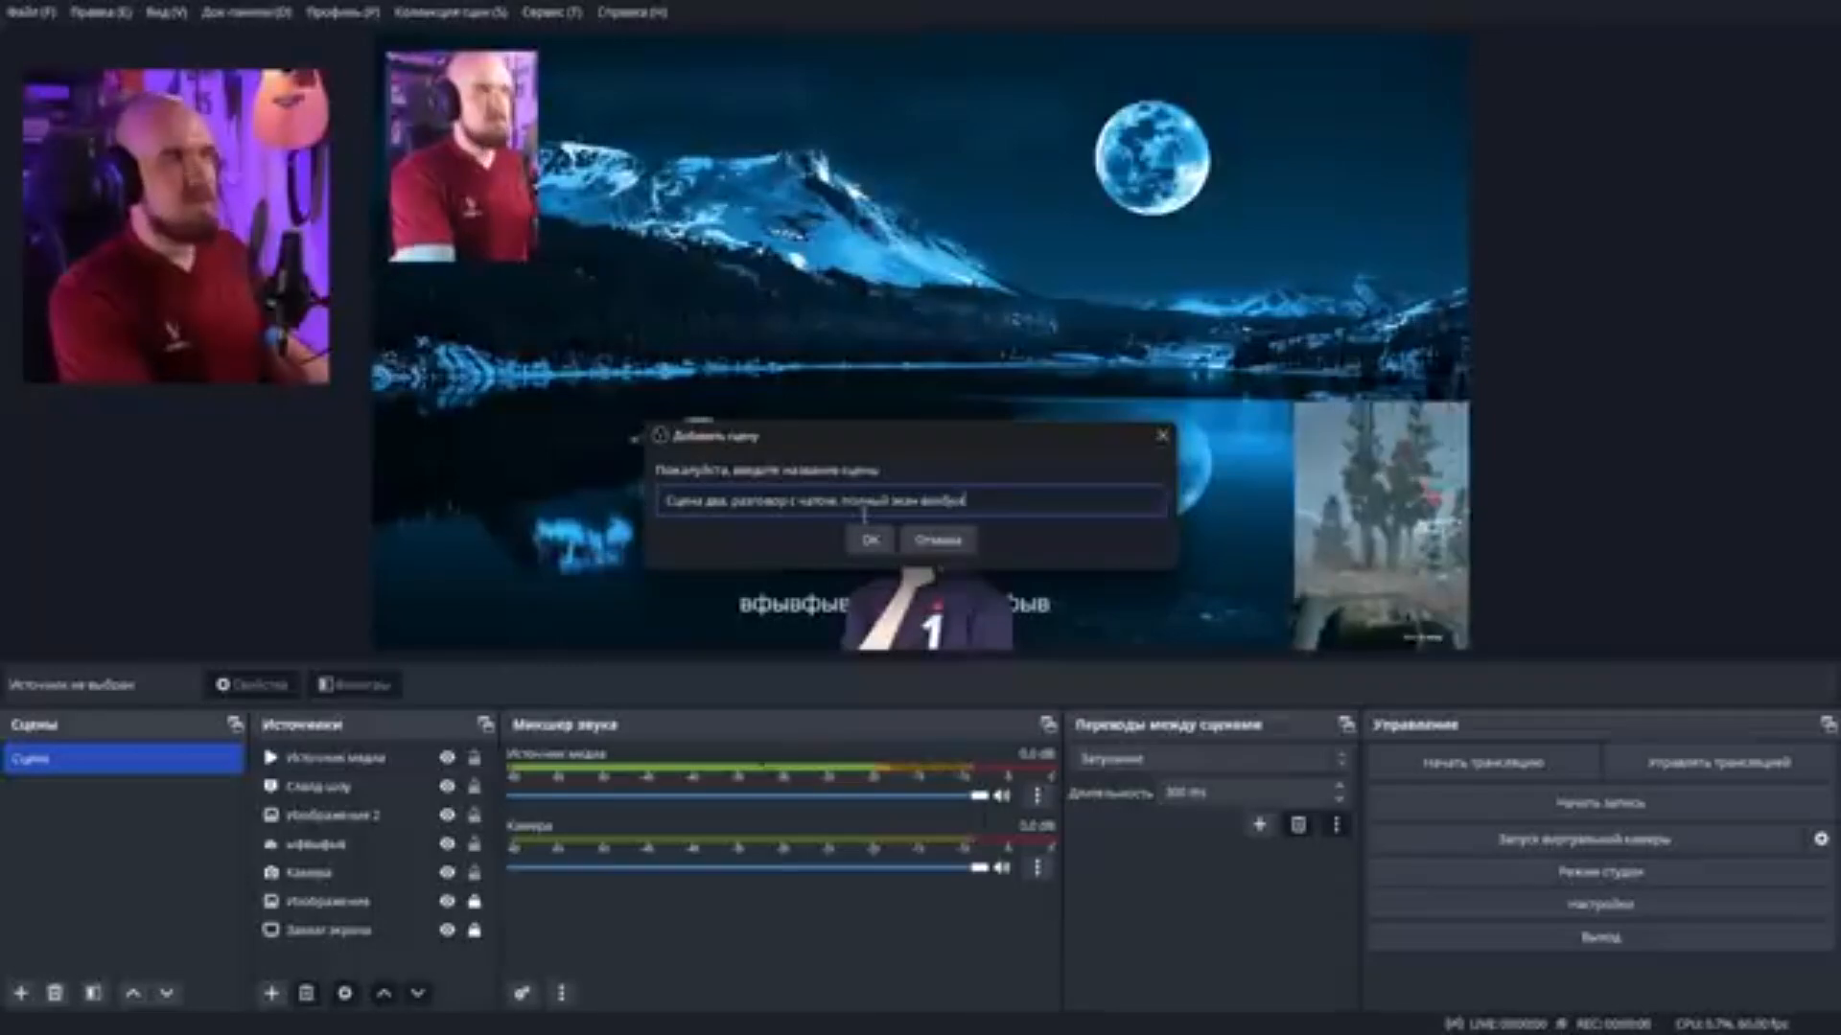
{"action": "type", "text": "уыхпэтва"}
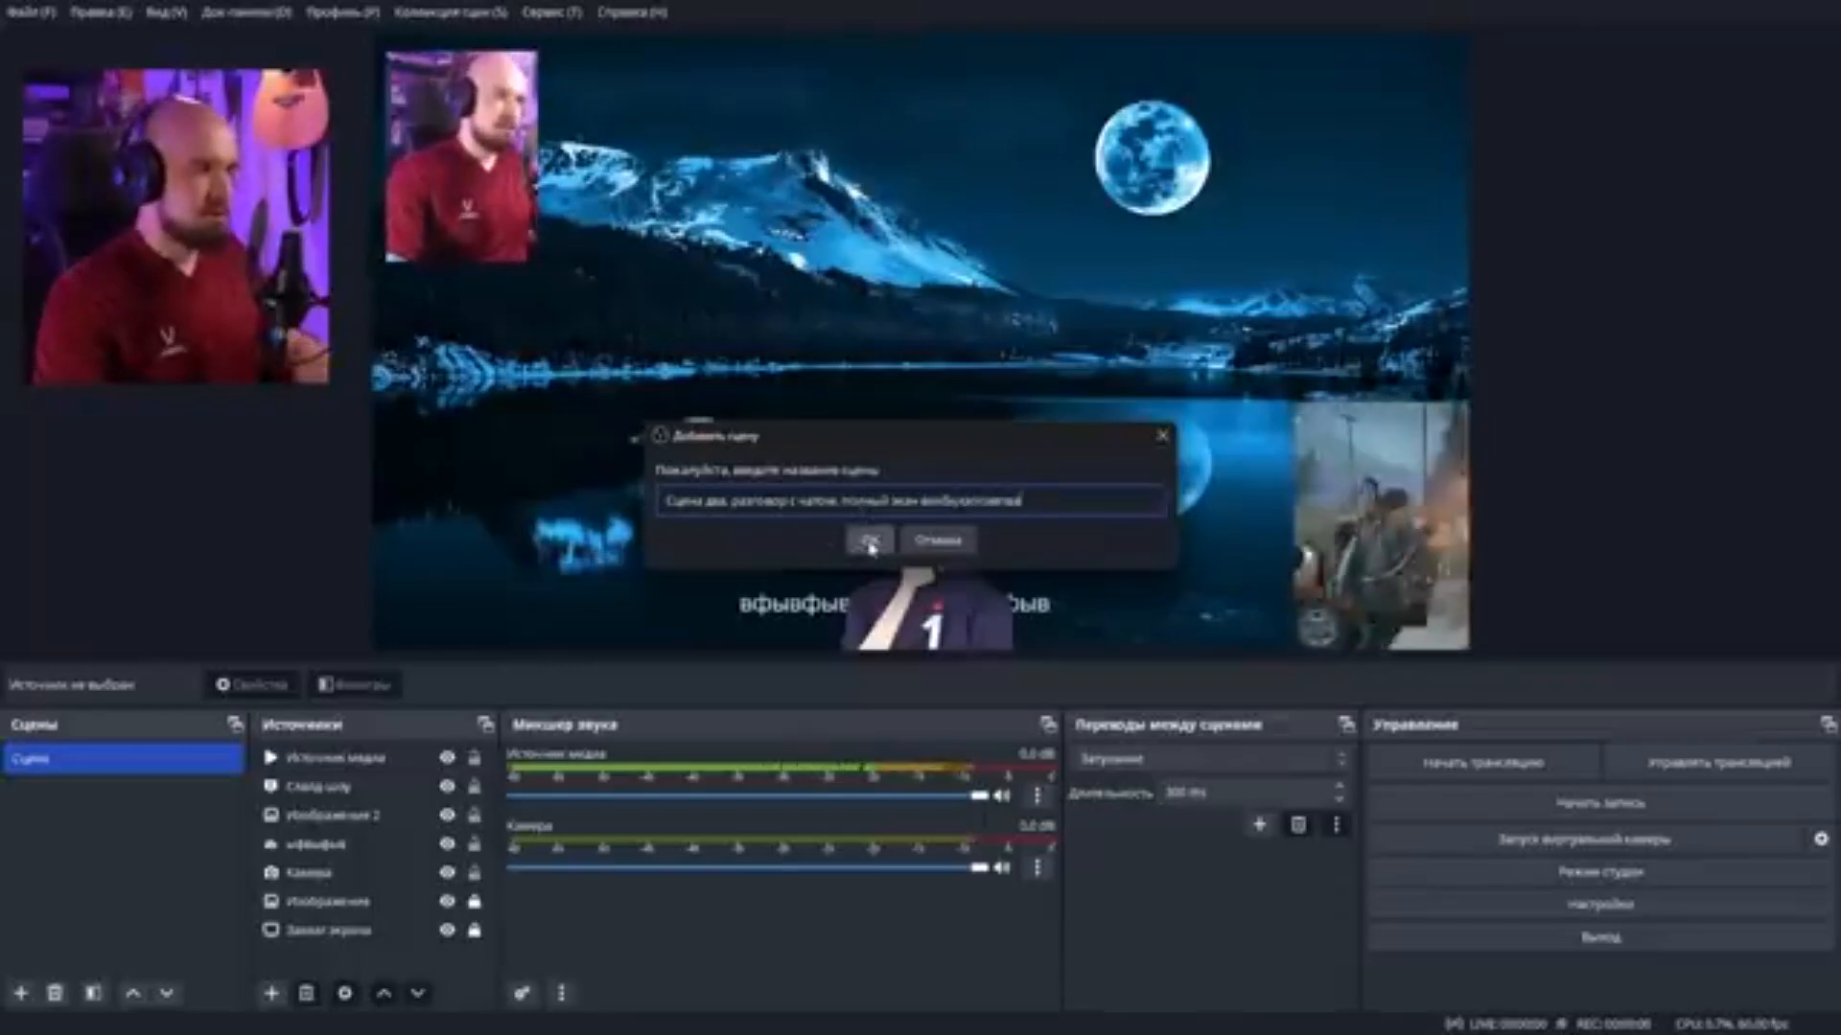
{"action": "left_click", "coordinate": [870, 543]}
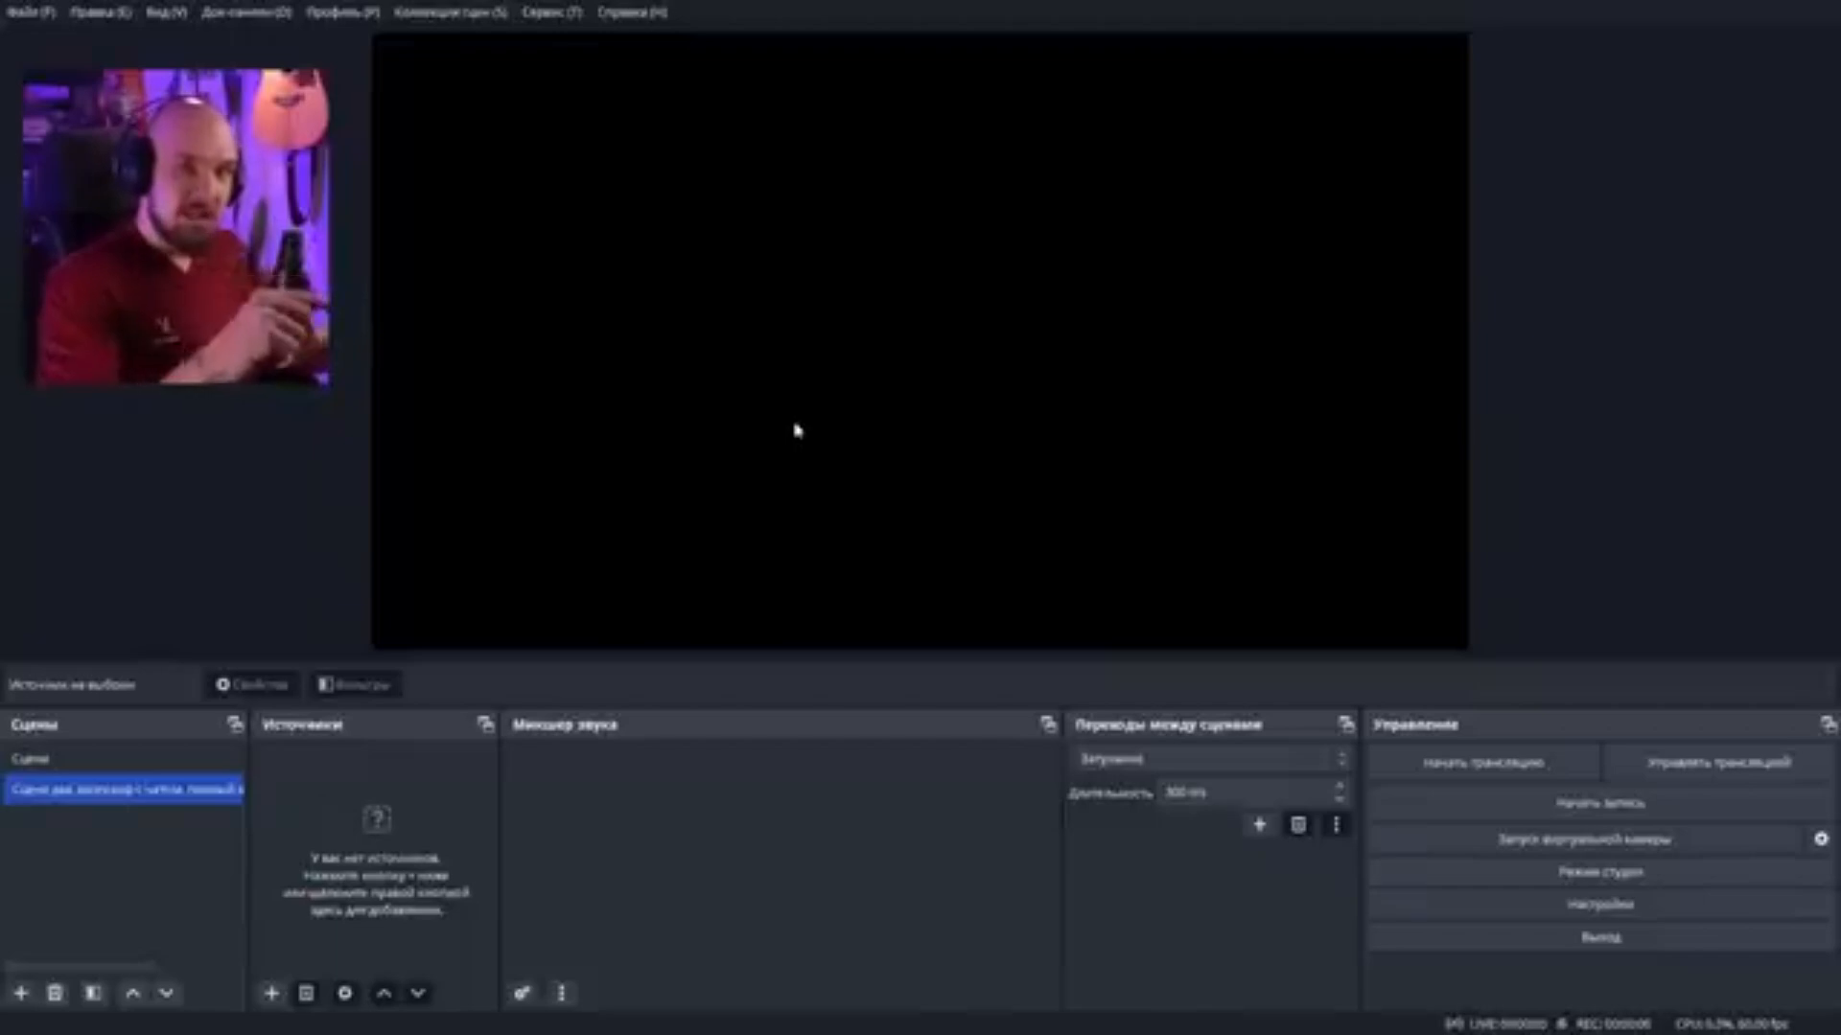
Step: In the second scene, add the existing Камера source as a video capture device
{"action": "left_click", "coordinate": [108, 758]}
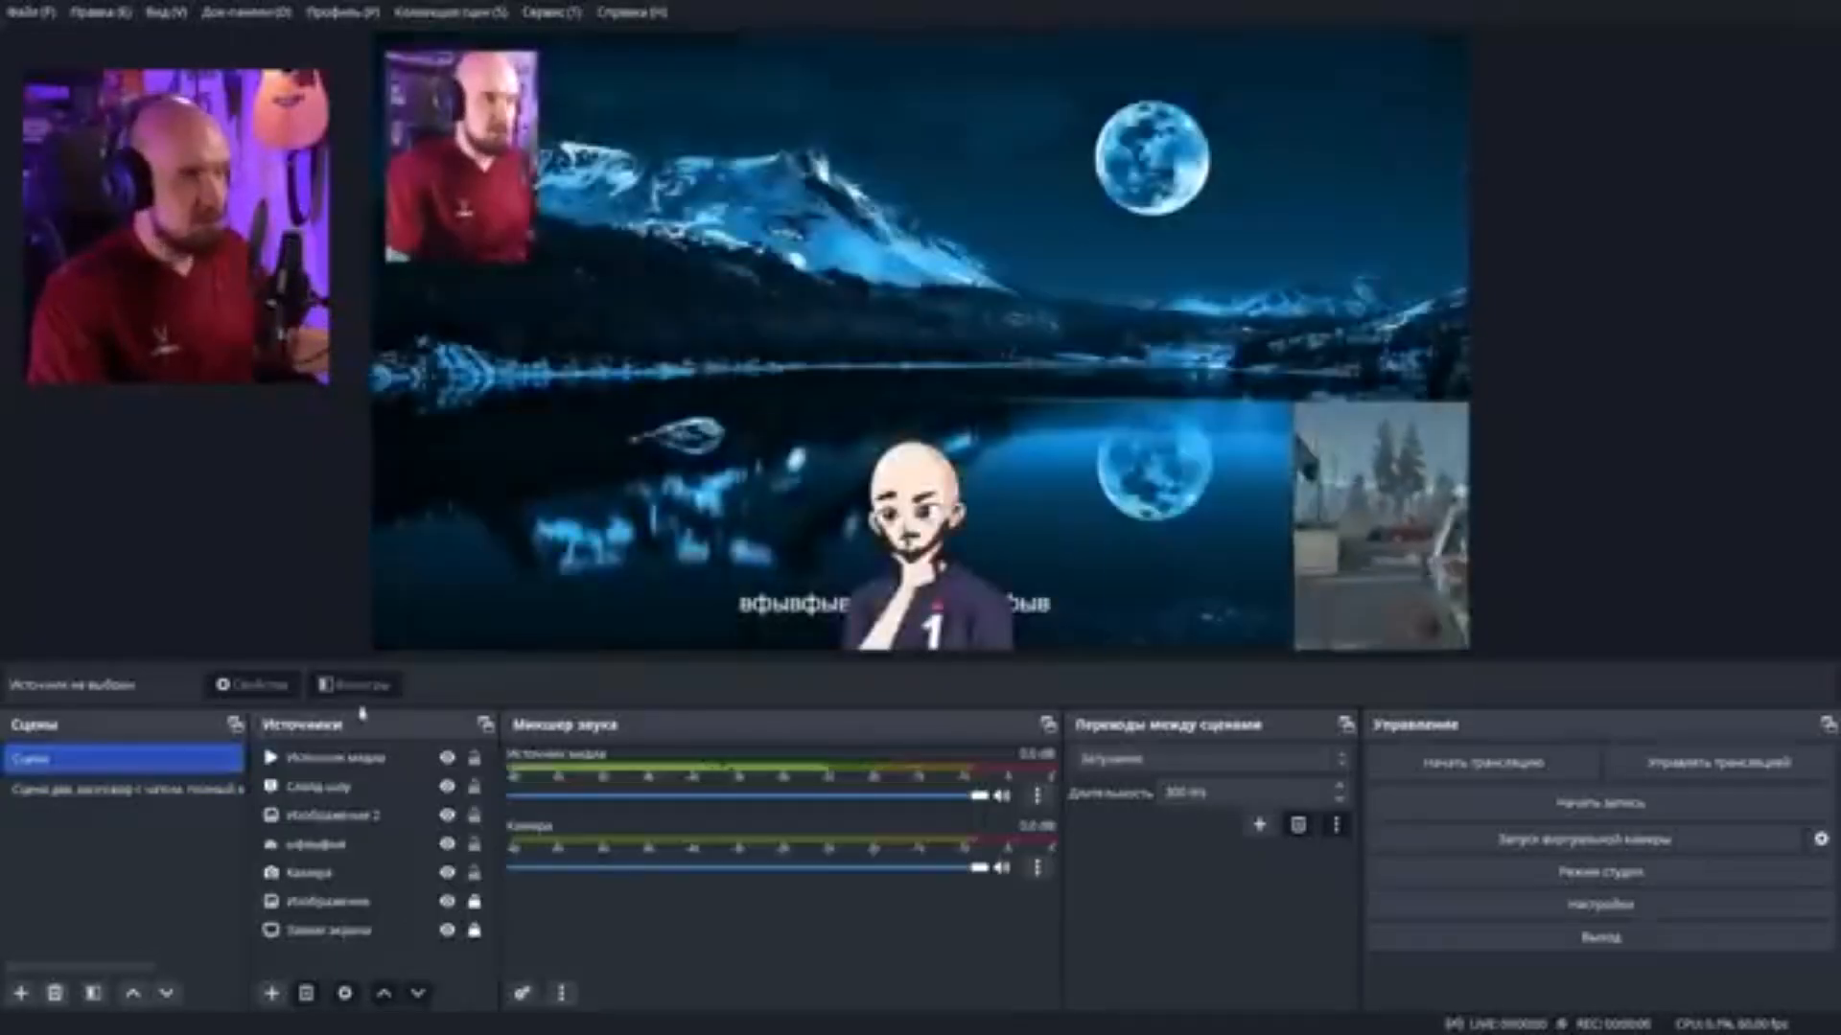
{"action": "left_click", "coordinate": [132, 789]}
{"action": "right_click", "coordinate": [321, 783]}
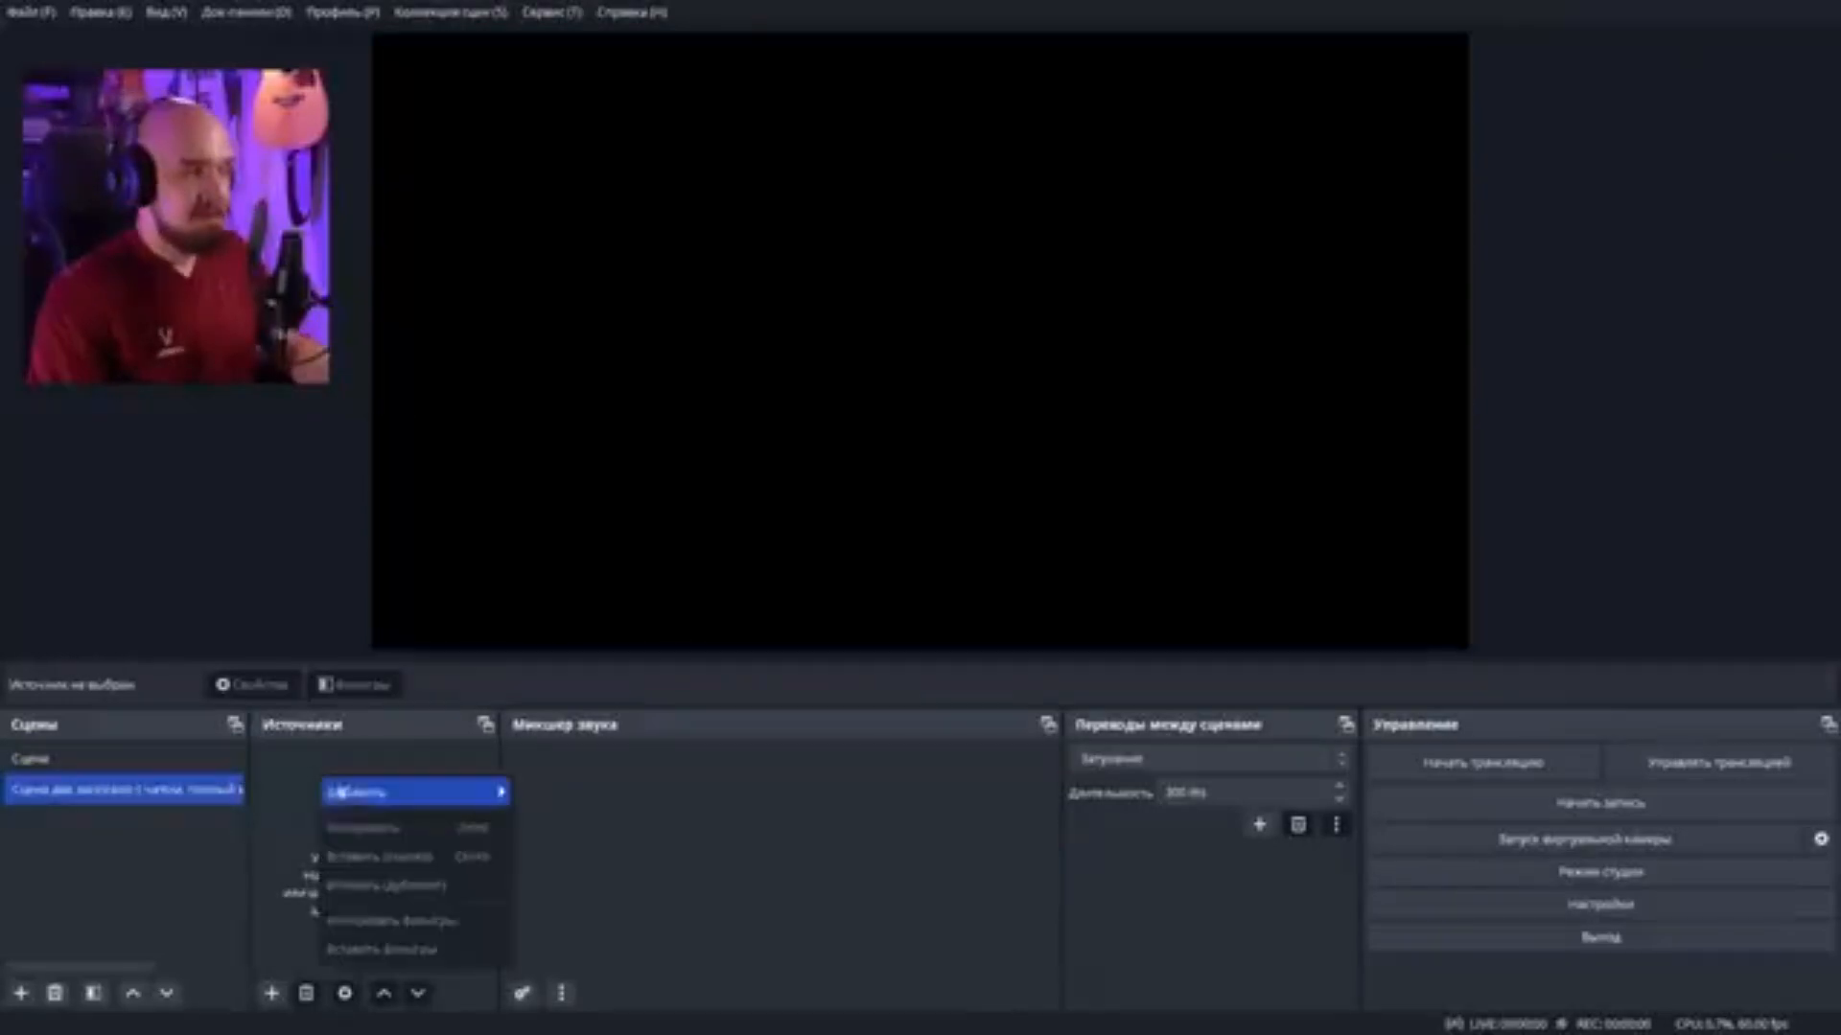
{"action": "mouse_move", "coordinate": [364, 795]}
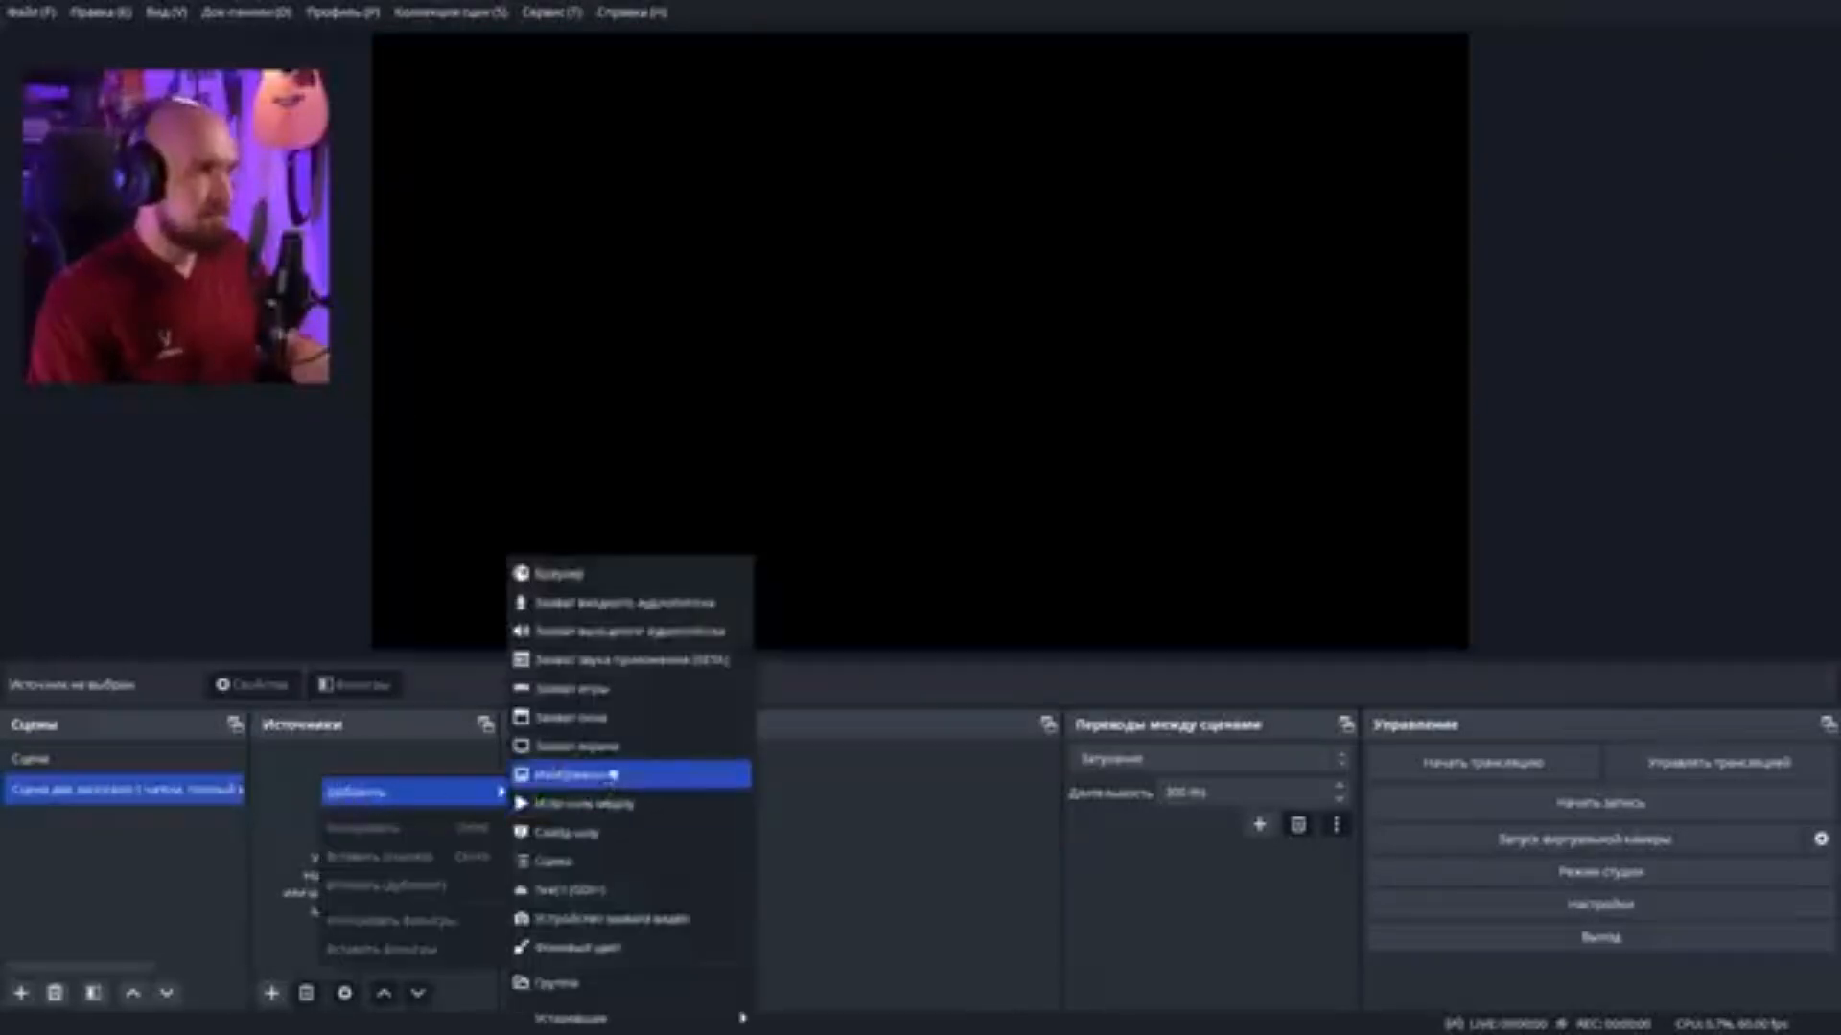
{"action": "left_click", "coordinate": [619, 920]}
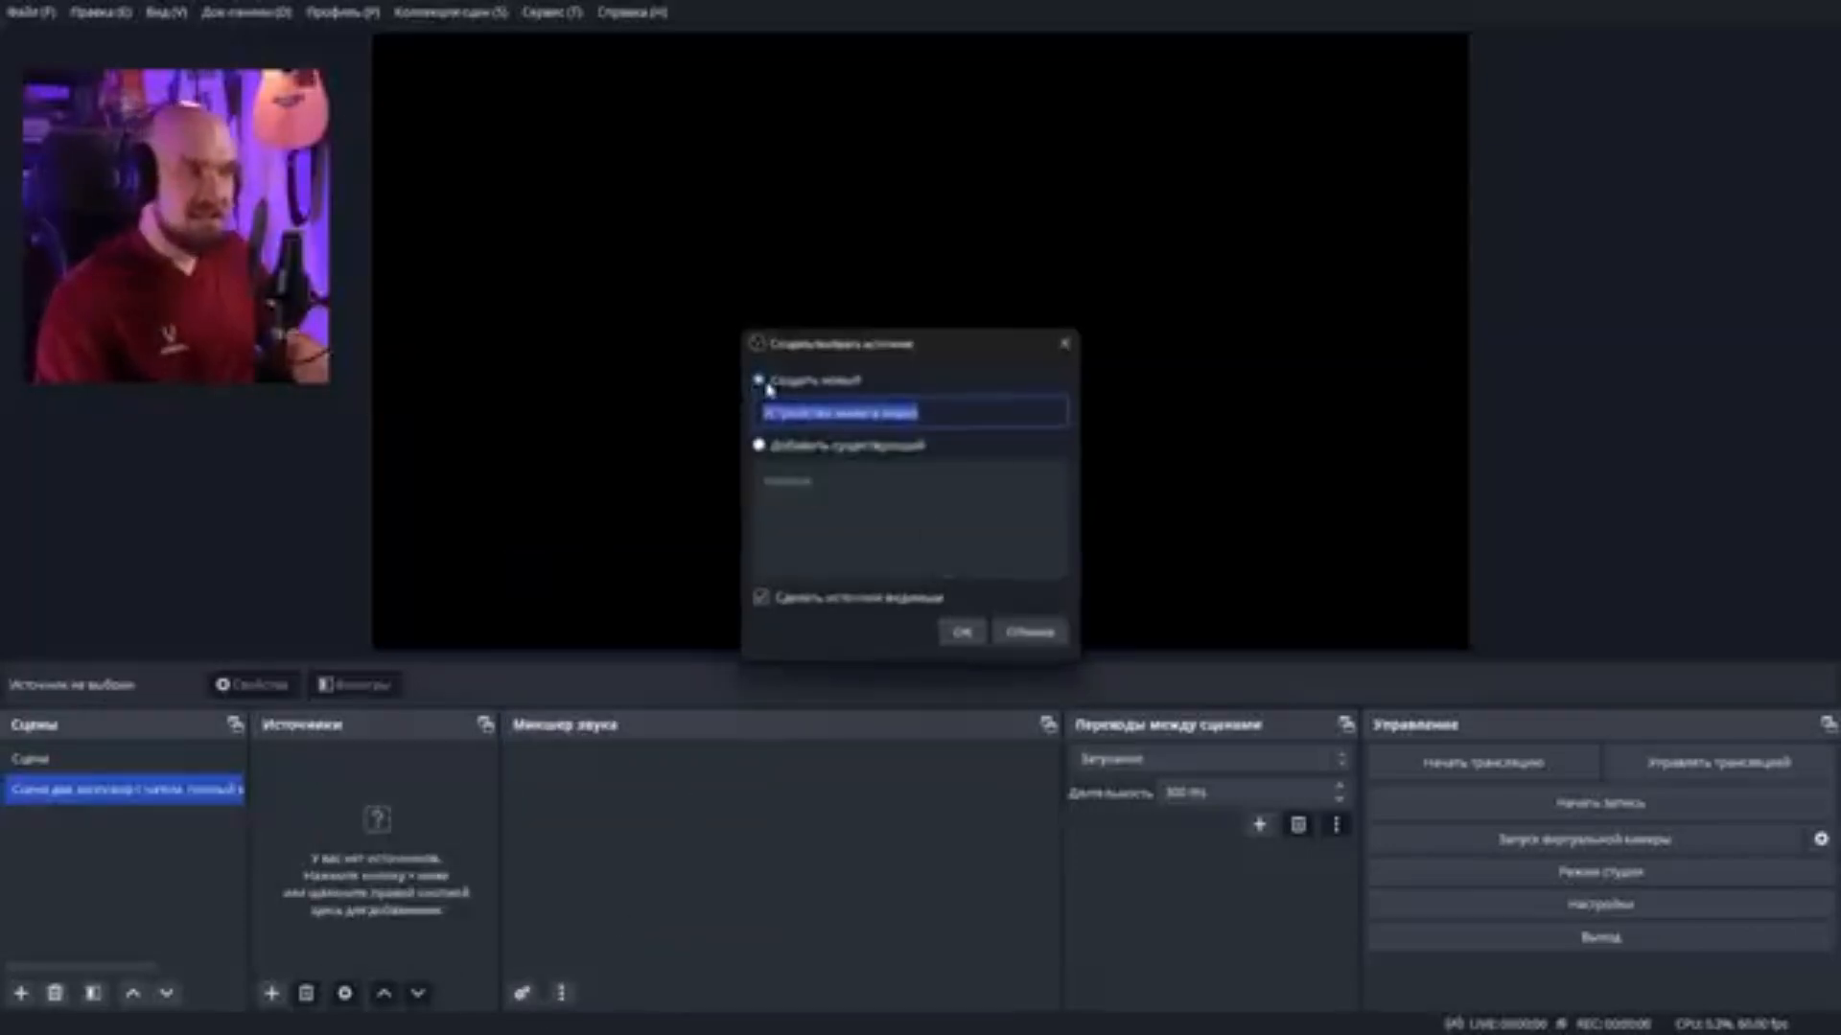
{"action": "left_click", "coordinate": [759, 446]}
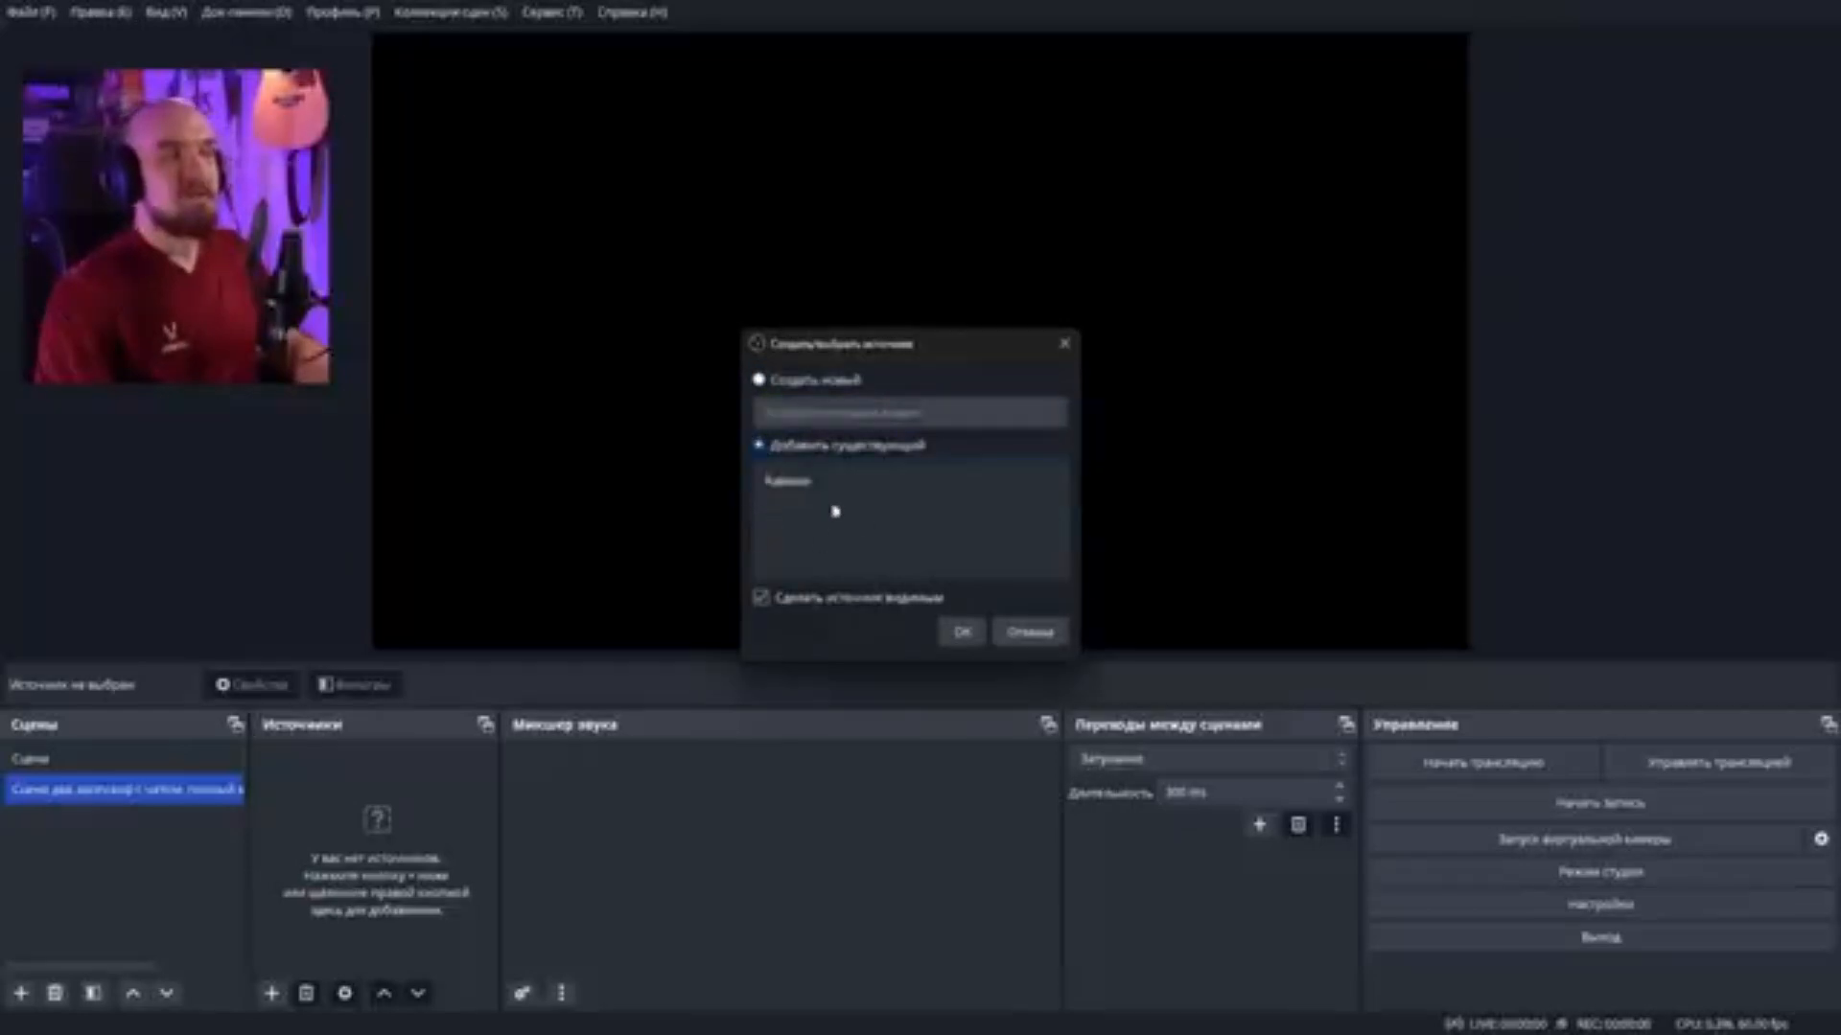
{"action": "left_click", "coordinate": [815, 484]}
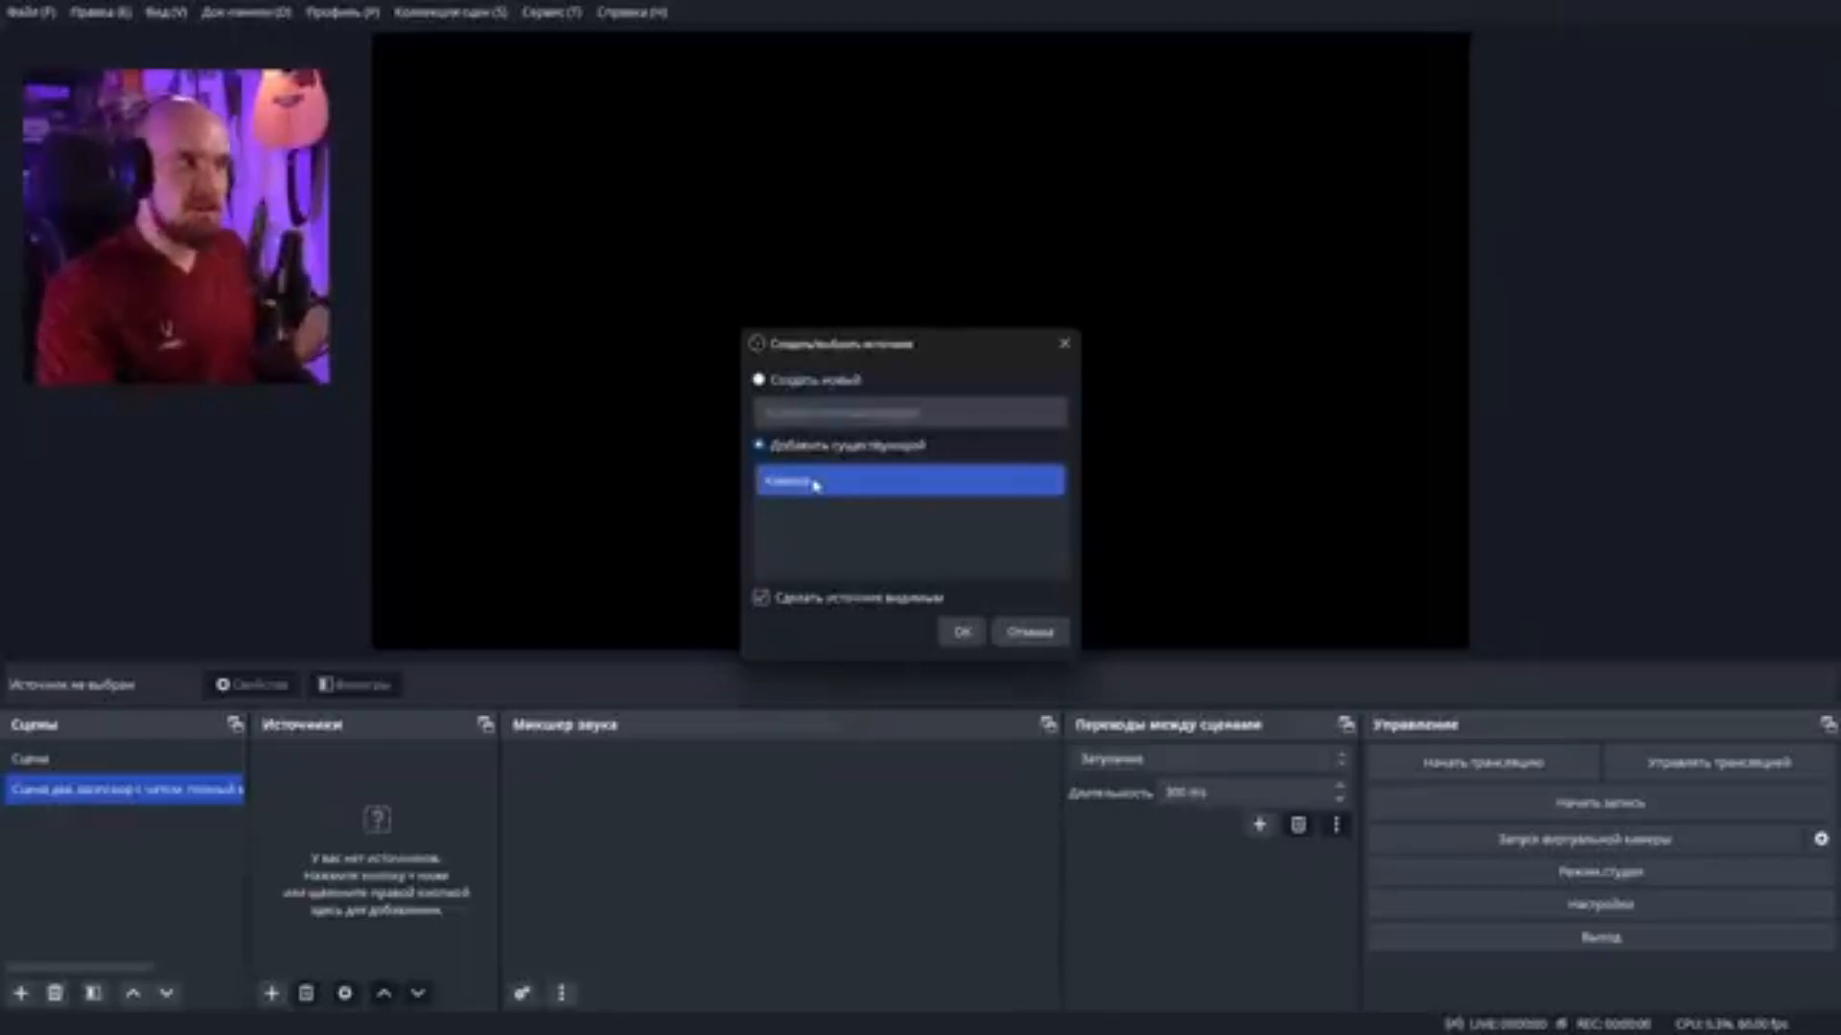
{"action": "left_click", "coordinate": [961, 632]}
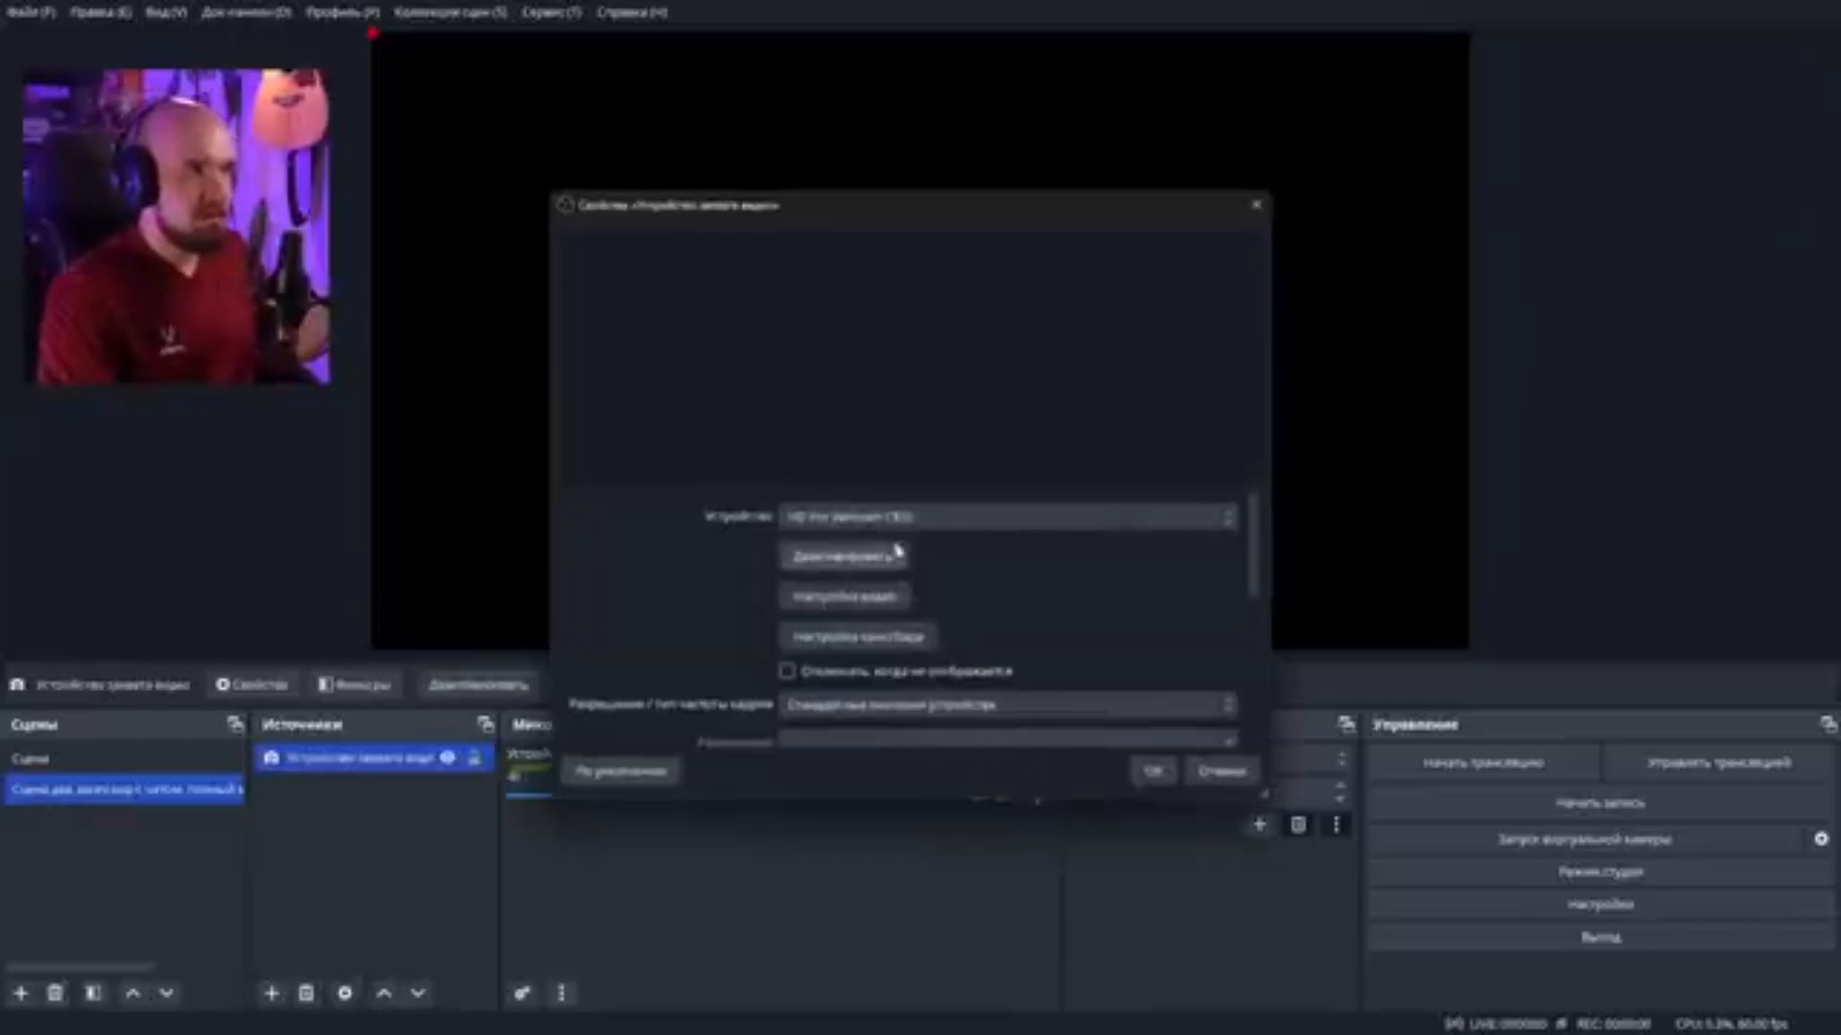
Step: Set the capture device to a custom 1920x1080 resolution and save
{"action": "scroll", "coordinate": [959, 636], "scroll_direction": "down", "scroll_amount": 2}
{"action": "left_click", "coordinate": [1007, 590]}
{"action": "left_click", "coordinate": [968, 630]}
{"action": "left_click", "coordinate": [901, 630]}
{"action": "left_click", "coordinate": [920, 671]}
{"action": "left_click", "coordinate": [1199, 625]}
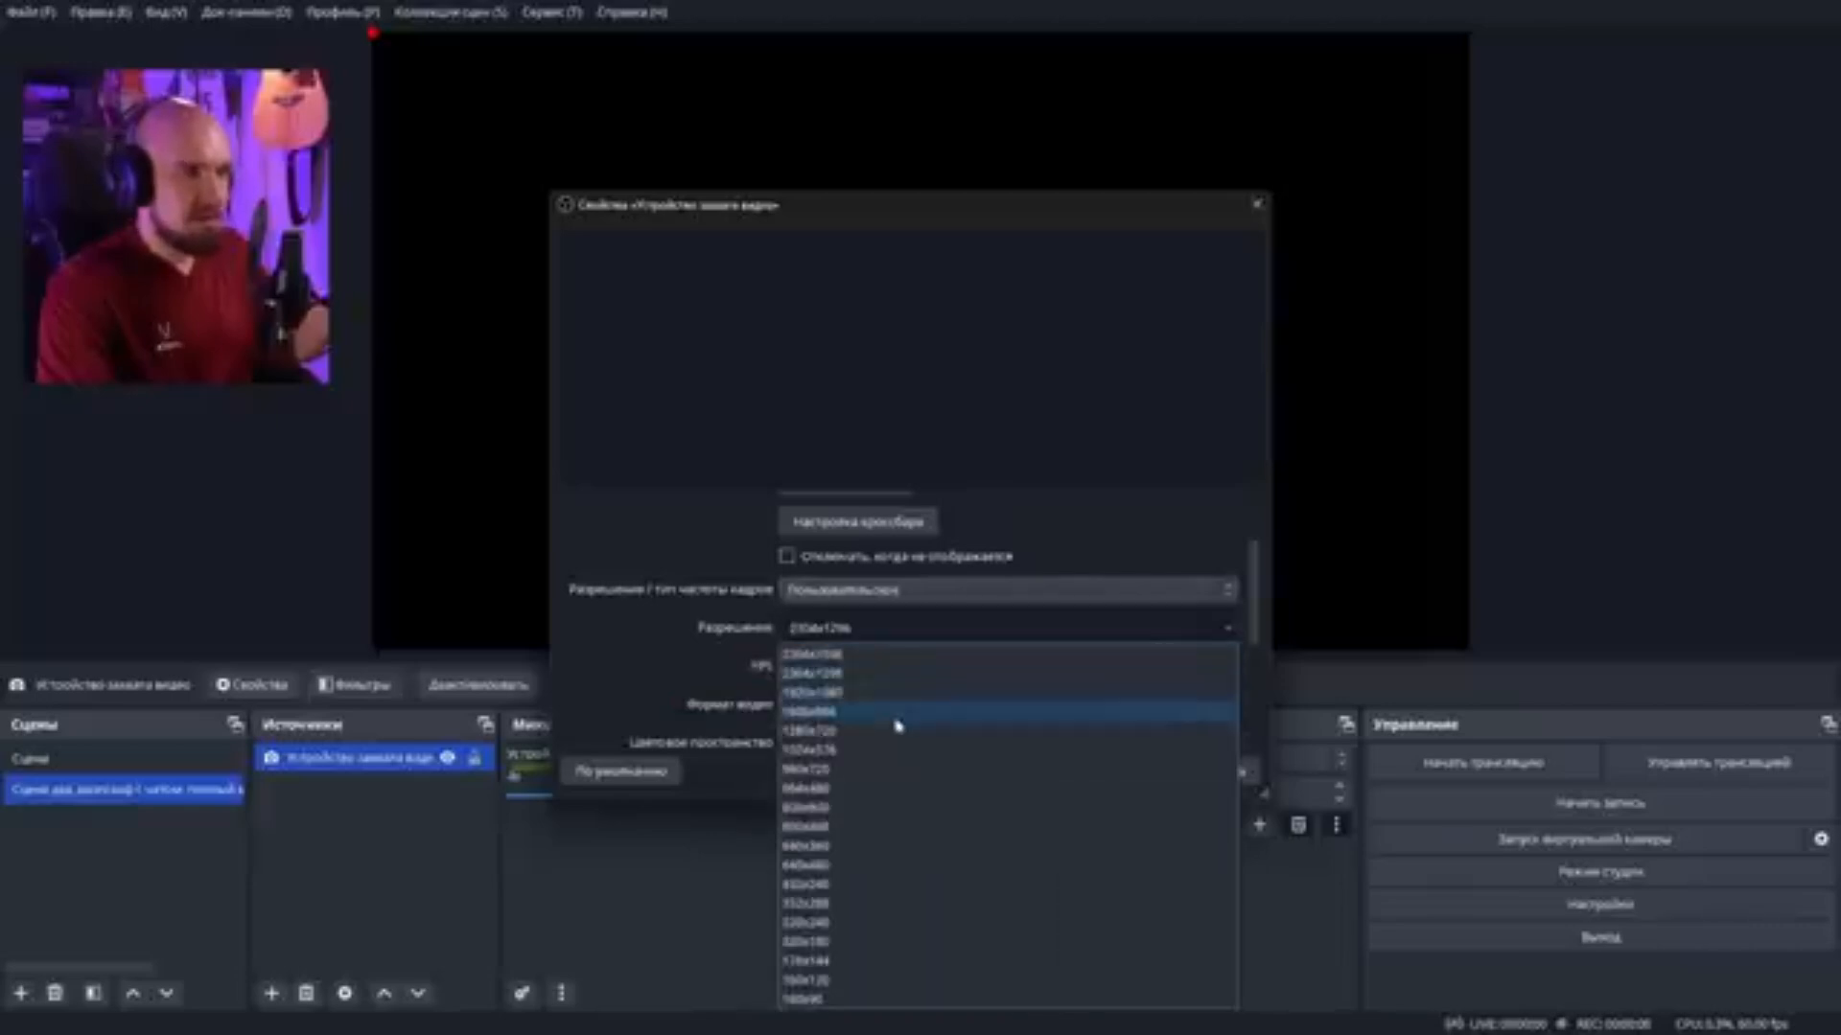
{"action": "left_click", "coordinate": [888, 694]}
{"action": "left_click", "coordinate": [1153, 771]}
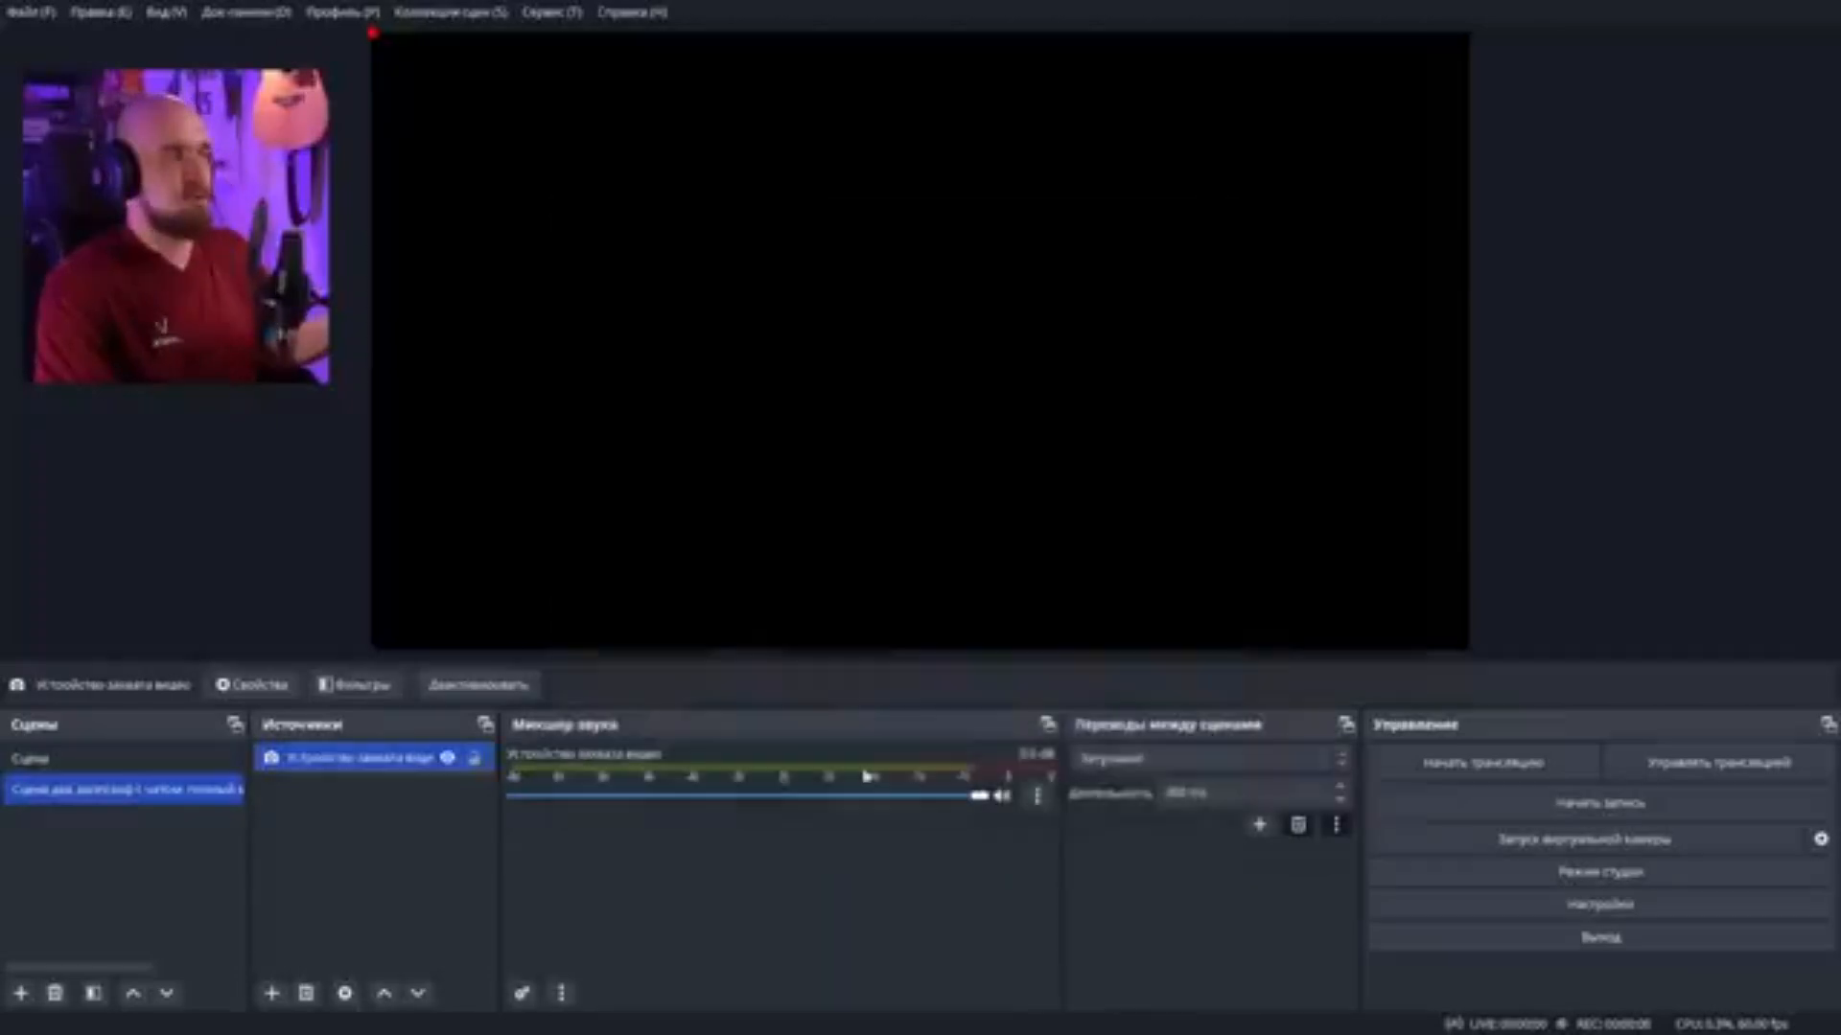
Step: Delete the old video capture device source from the second scene
{"action": "left_click", "coordinate": [58, 758]}
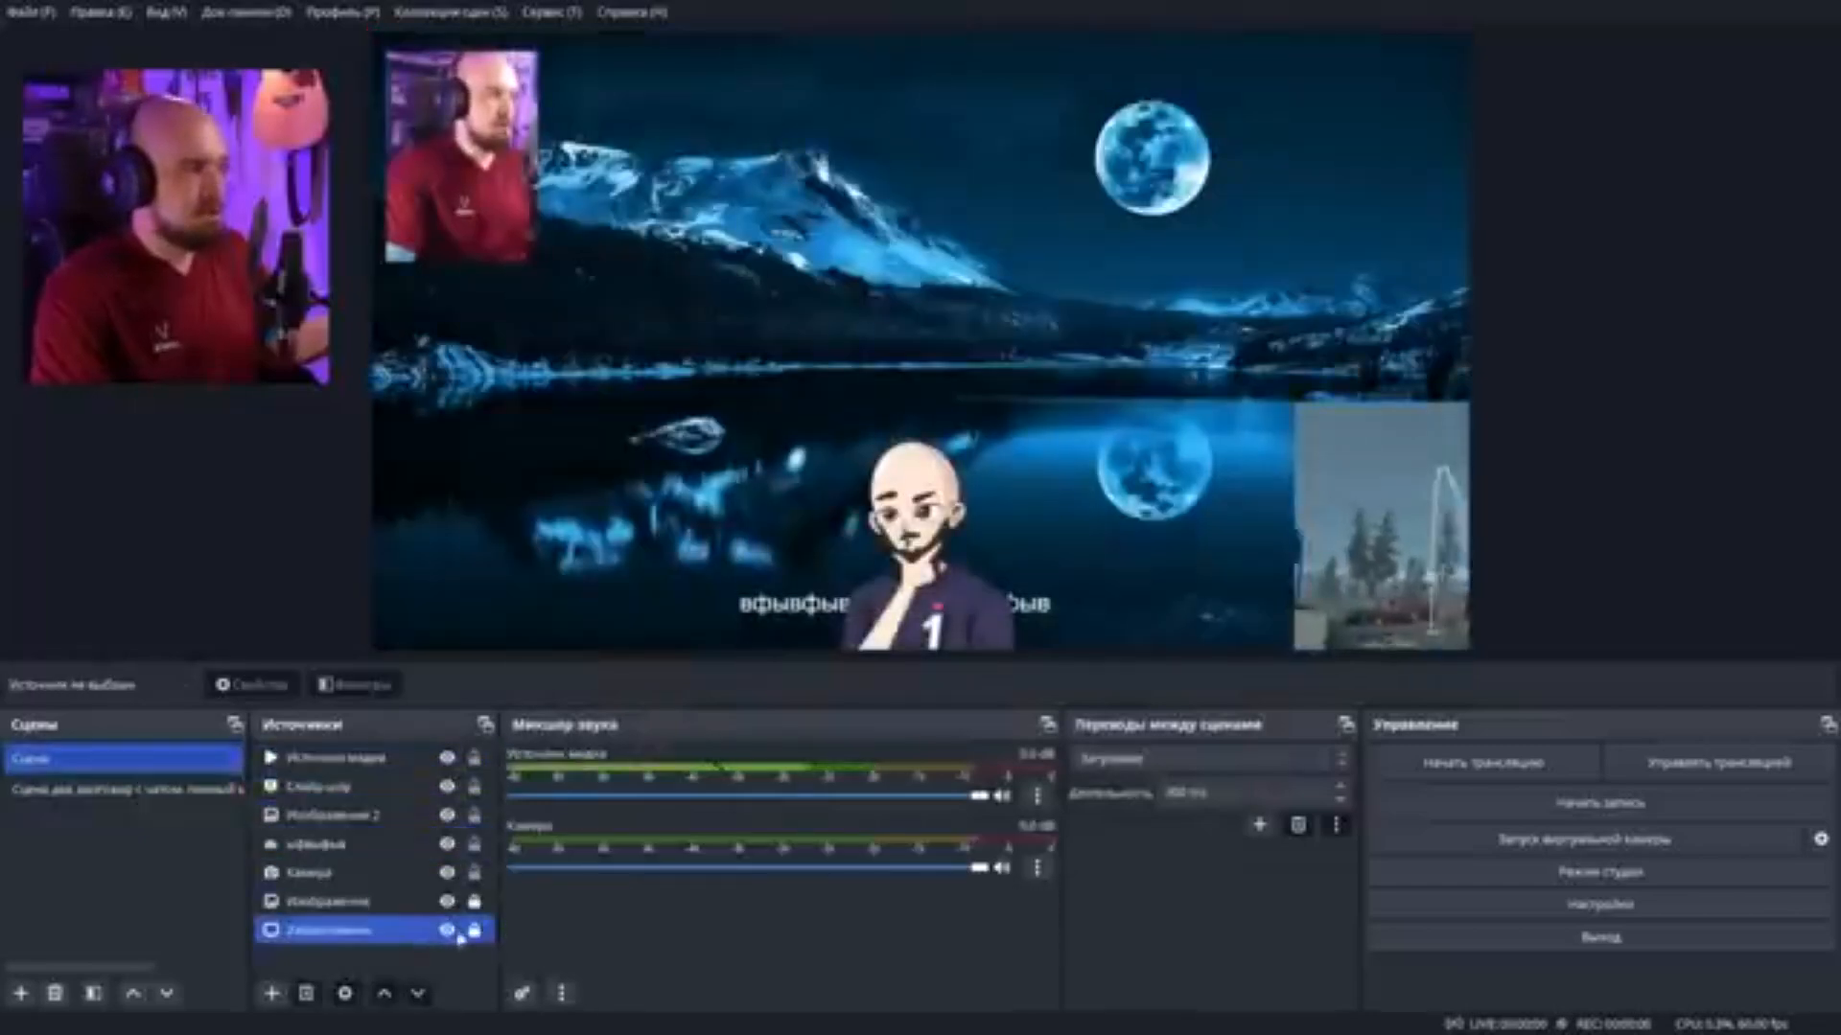
{"action": "left_click", "coordinate": [115, 789]}
{"action": "left_click", "coordinate": [355, 760]}
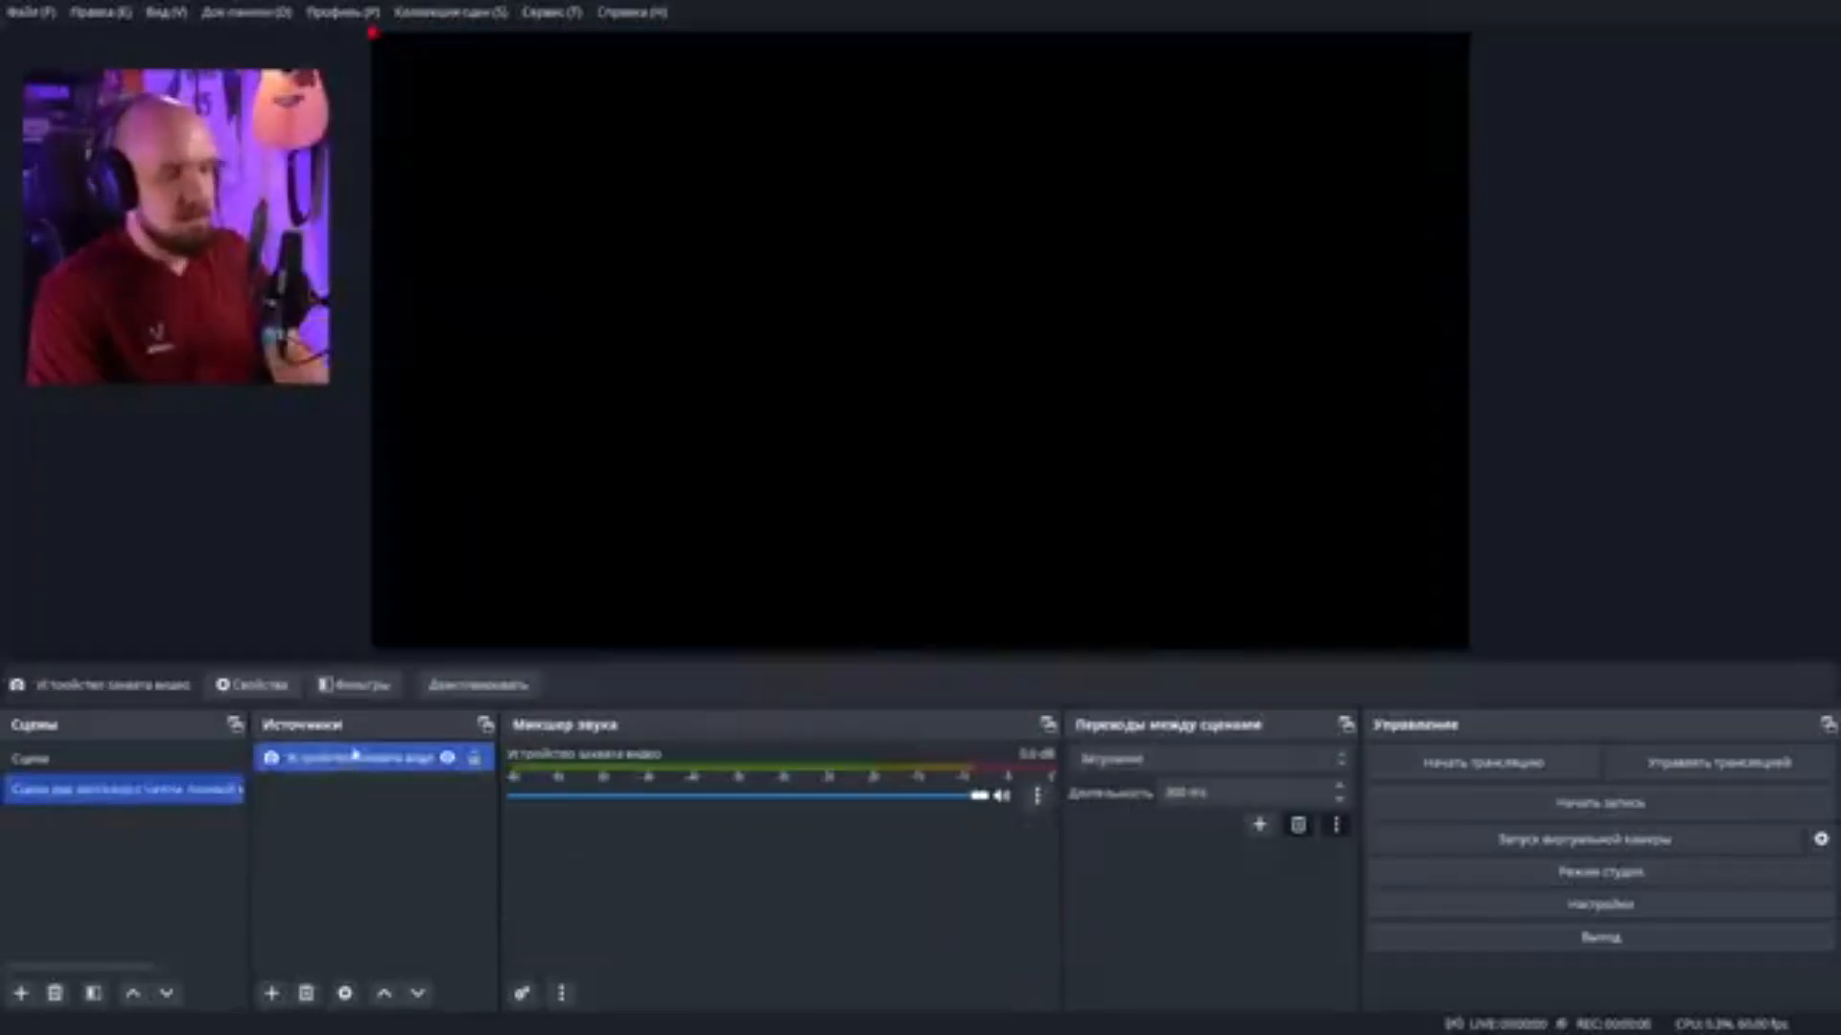
{"action": "key", "text": "Delete"}
{"action": "left_click", "coordinate": [1037, 533]}
Step: Re-add the existing Камера source and scale it down, centred on the canvas
{"action": "right_click", "coordinate": [333, 767]}
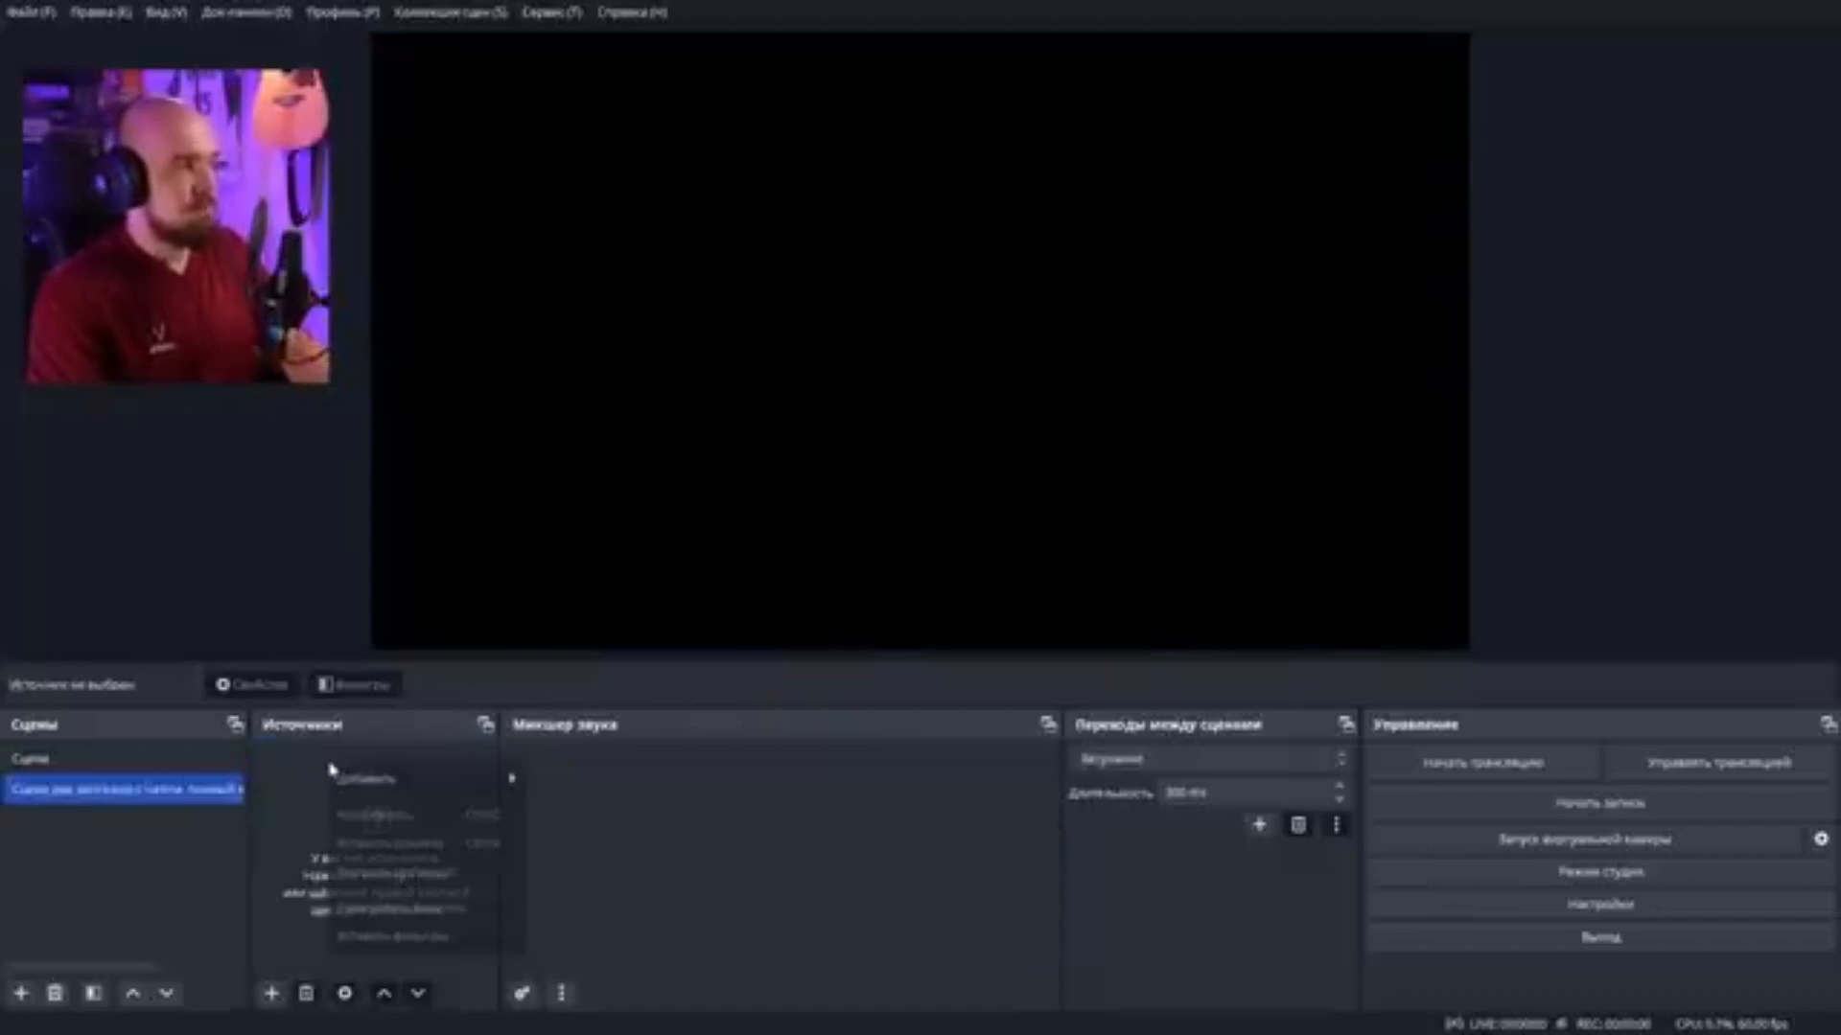
{"action": "mouse_move", "coordinate": [384, 788]}
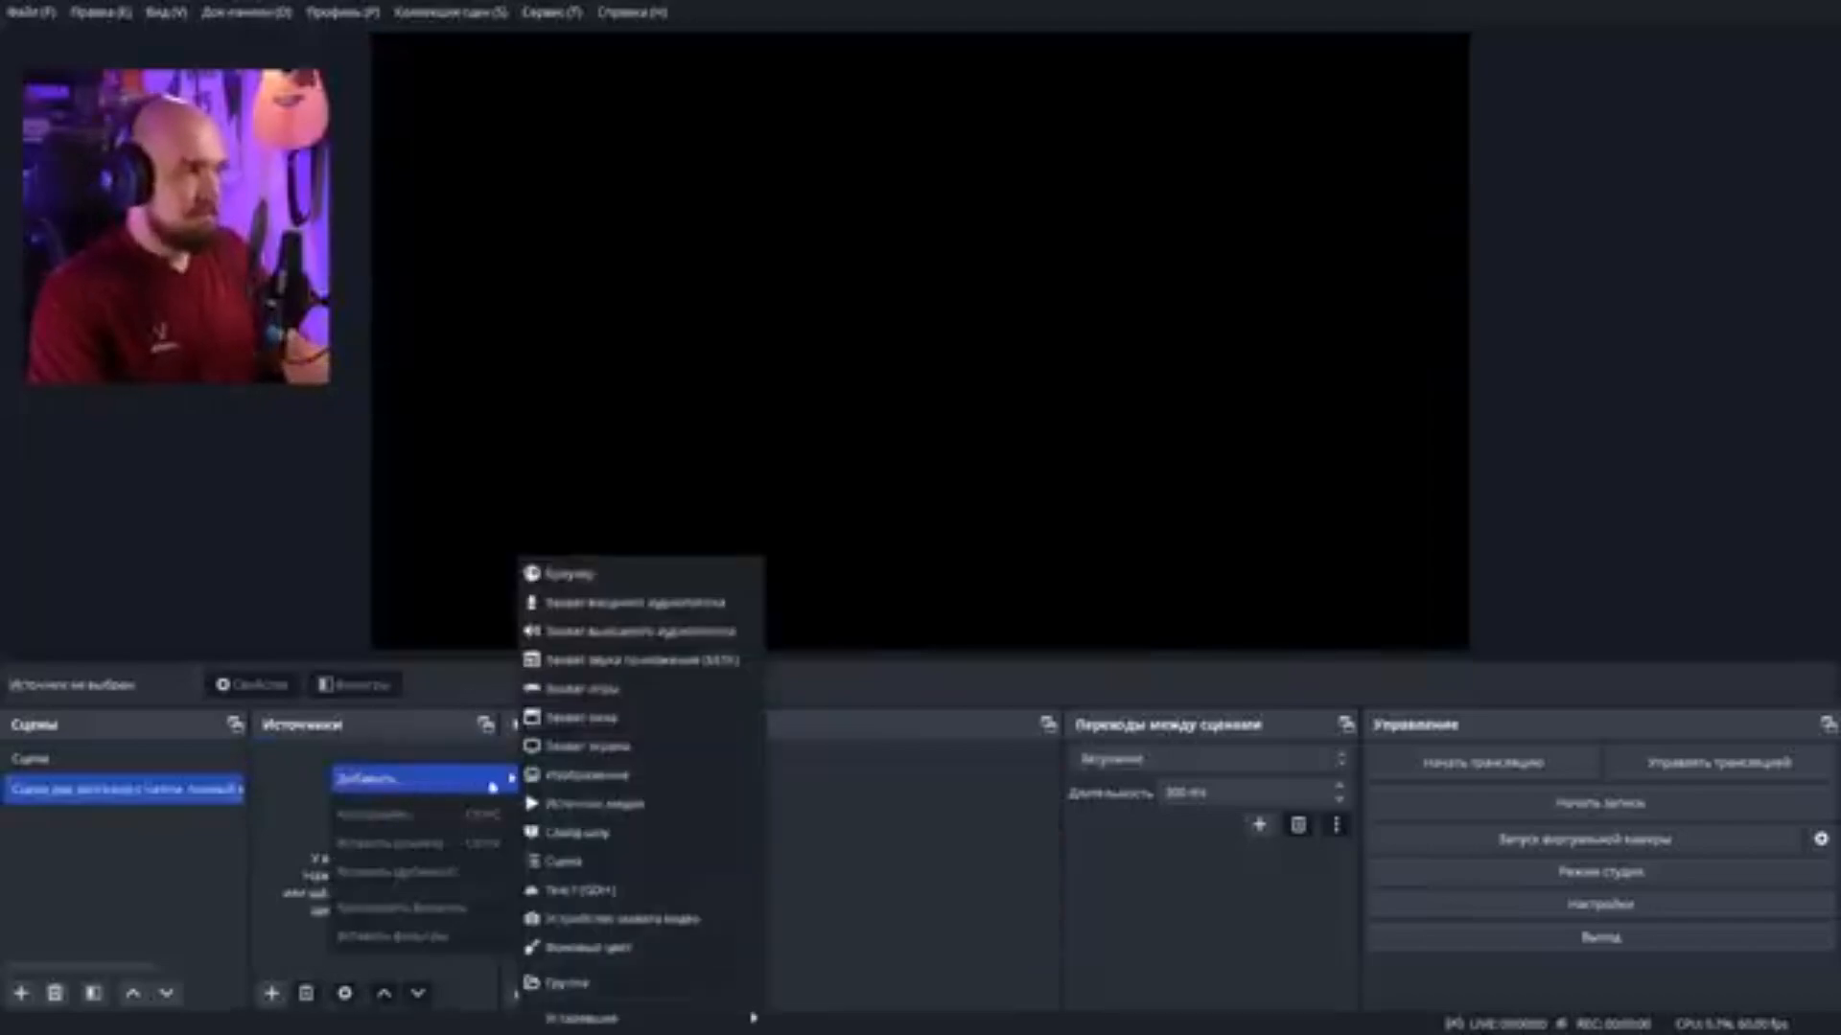
{"action": "left_click", "coordinate": [608, 922]}
{"action": "left_click", "coordinate": [759, 447]}
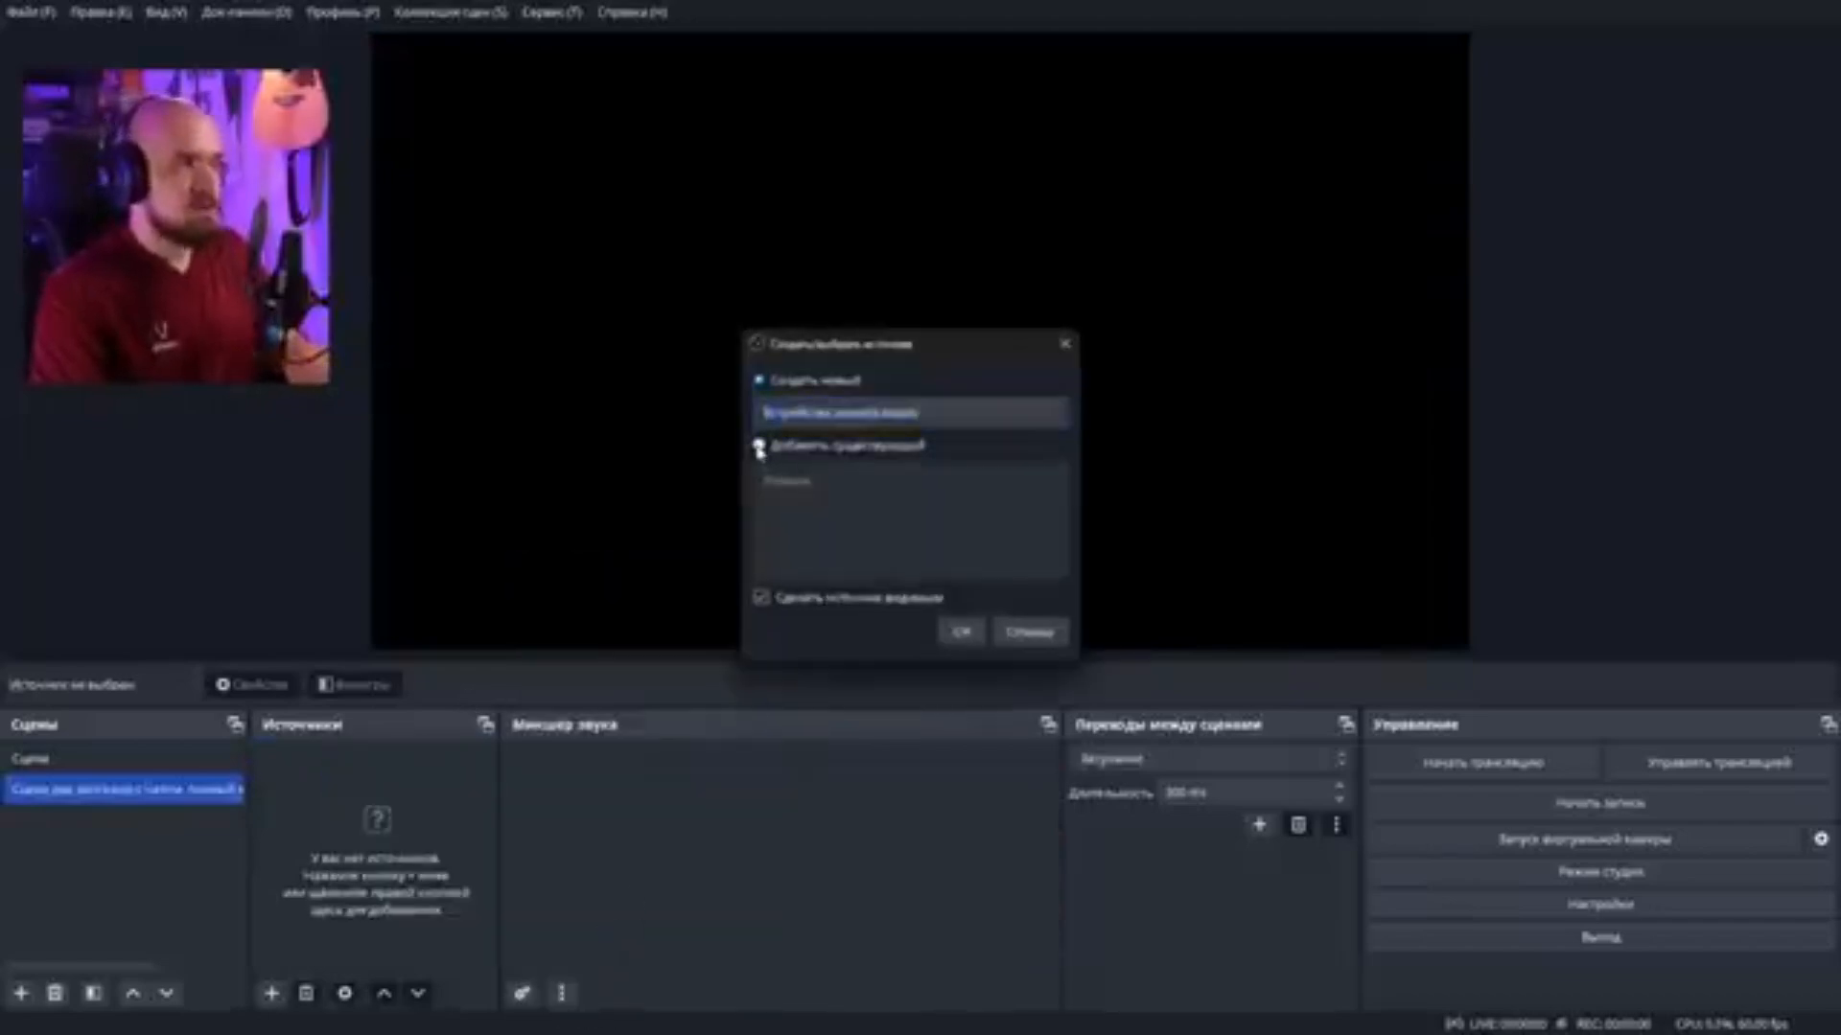
{"action": "left_click", "coordinate": [784, 481]}
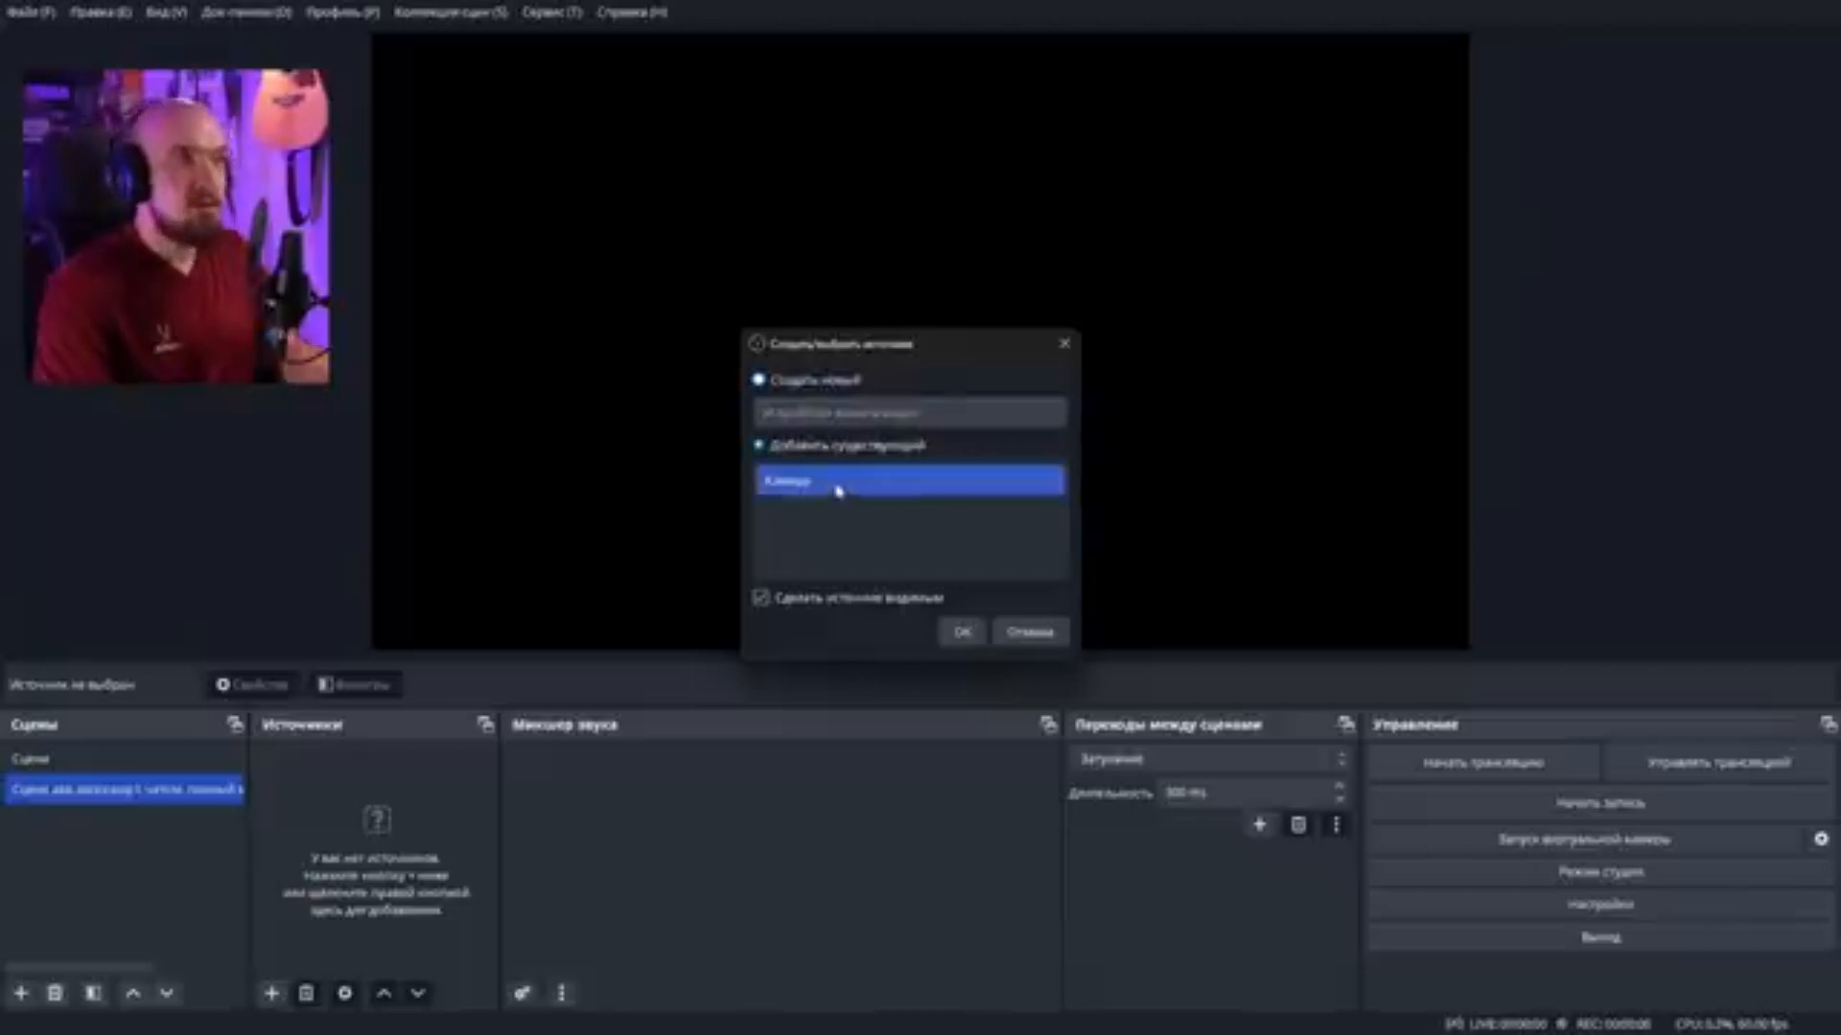
{"action": "left_click", "coordinate": [809, 483]}
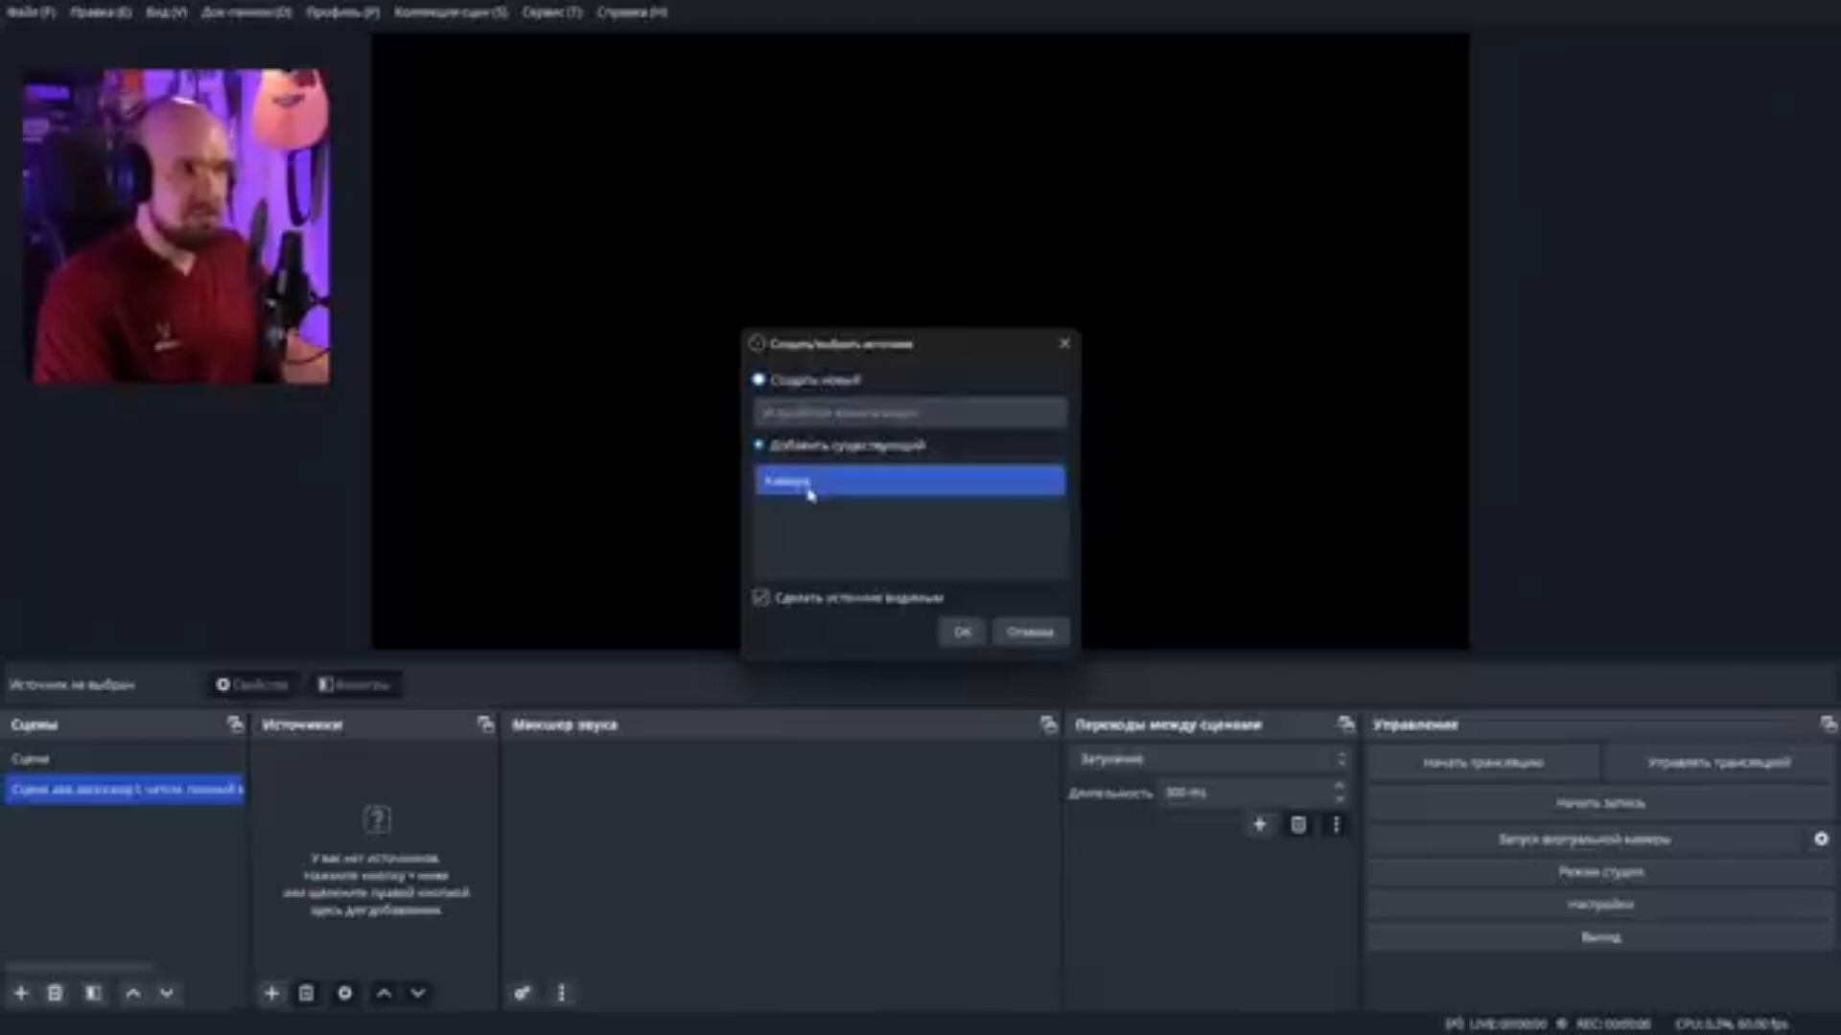
{"action": "left_click", "coordinate": [963, 631]}
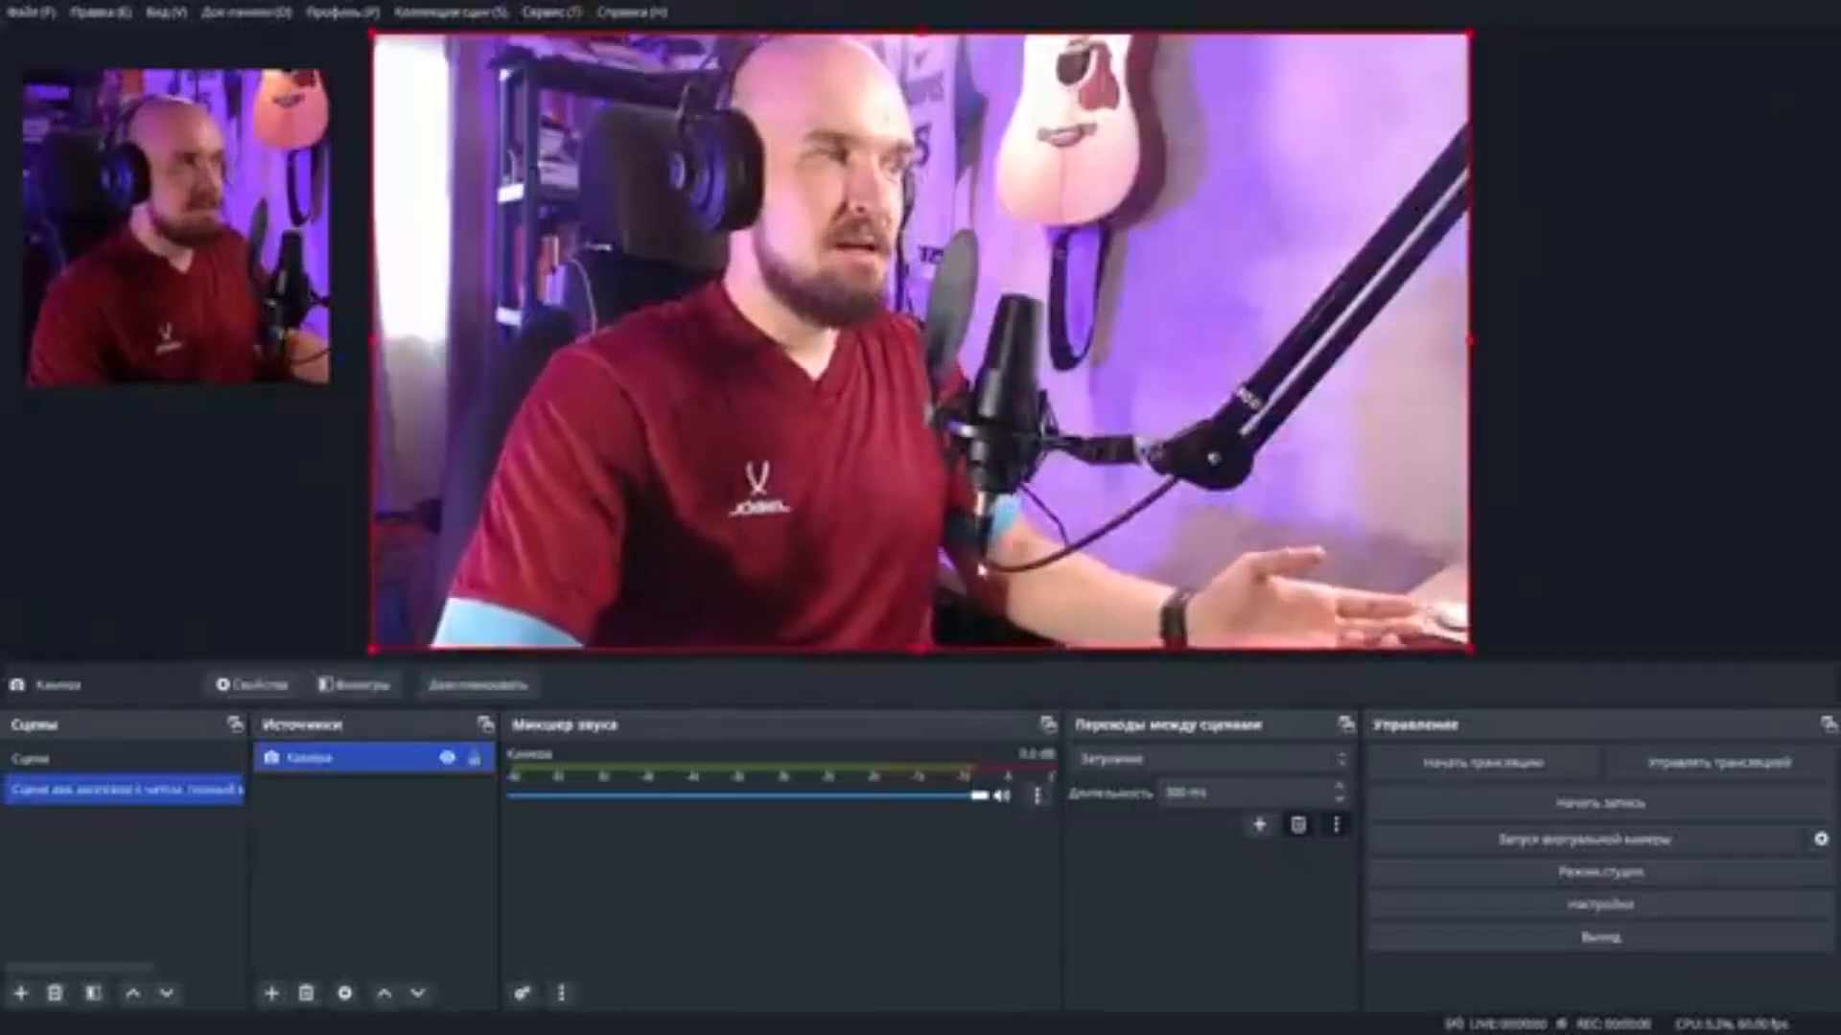
{"action": "left_click_drag", "start_coordinate": [1470, 342], "coordinate": [1096, 326]}
{"action": "left_click_drag", "start_coordinate": [949, 375], "coordinate": [1121, 458]}
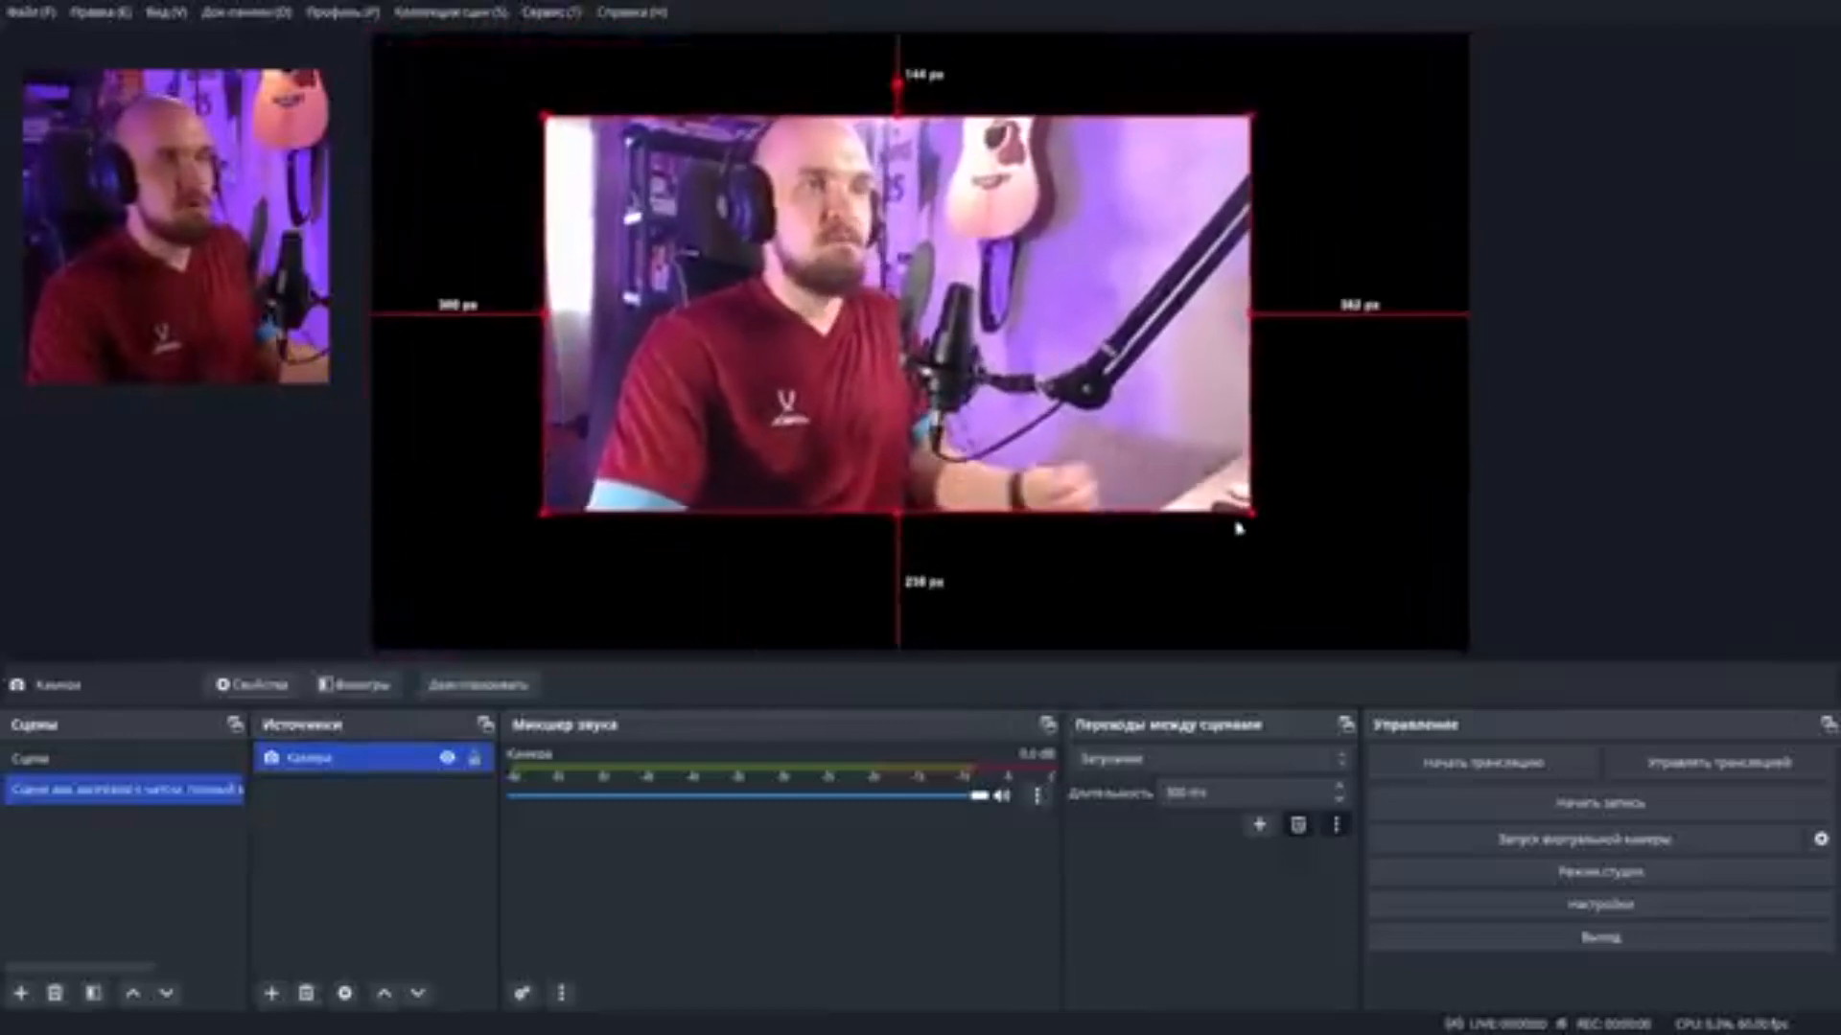
{"action": "left_click_drag", "start_coordinate": [1132, 395], "coordinate": [1156, 424]}
Step: Add the existing Изображение 2 image to the second scene
{"action": "left_click", "coordinate": [359, 810]}
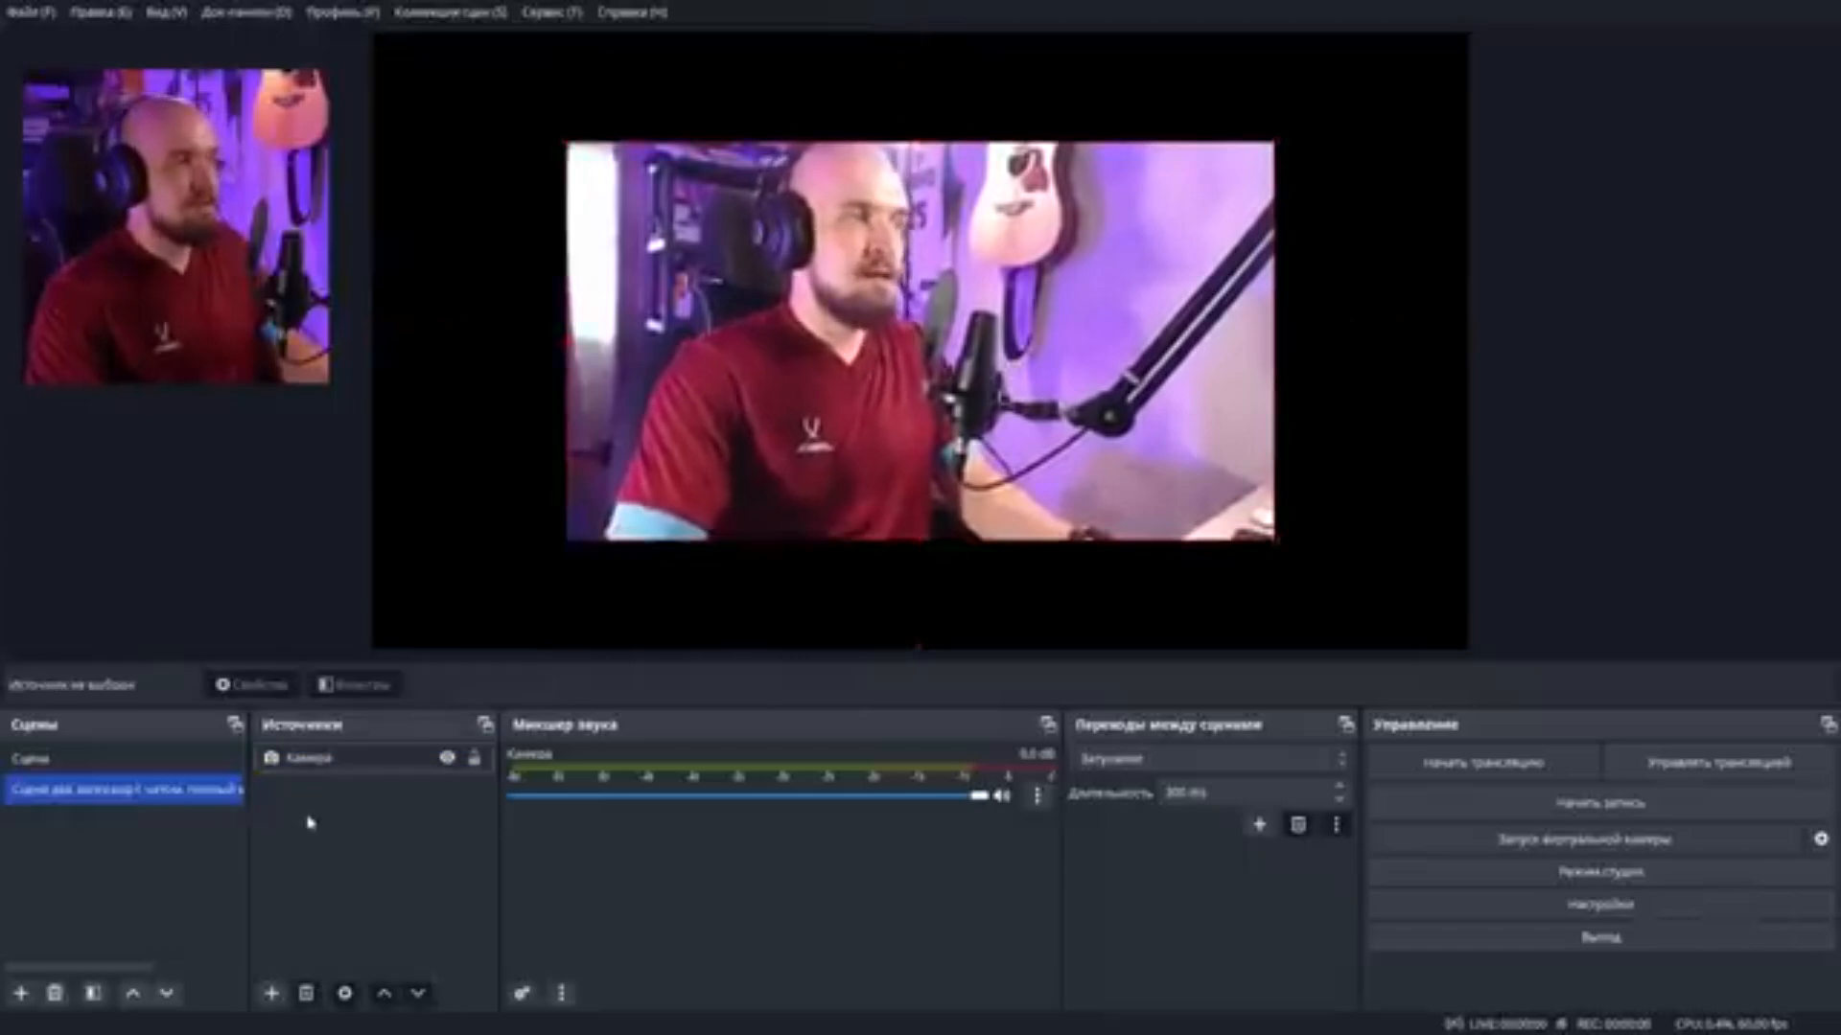
{"action": "right_click", "coordinate": [308, 820]}
{"action": "mouse_move", "coordinate": [378, 836]}
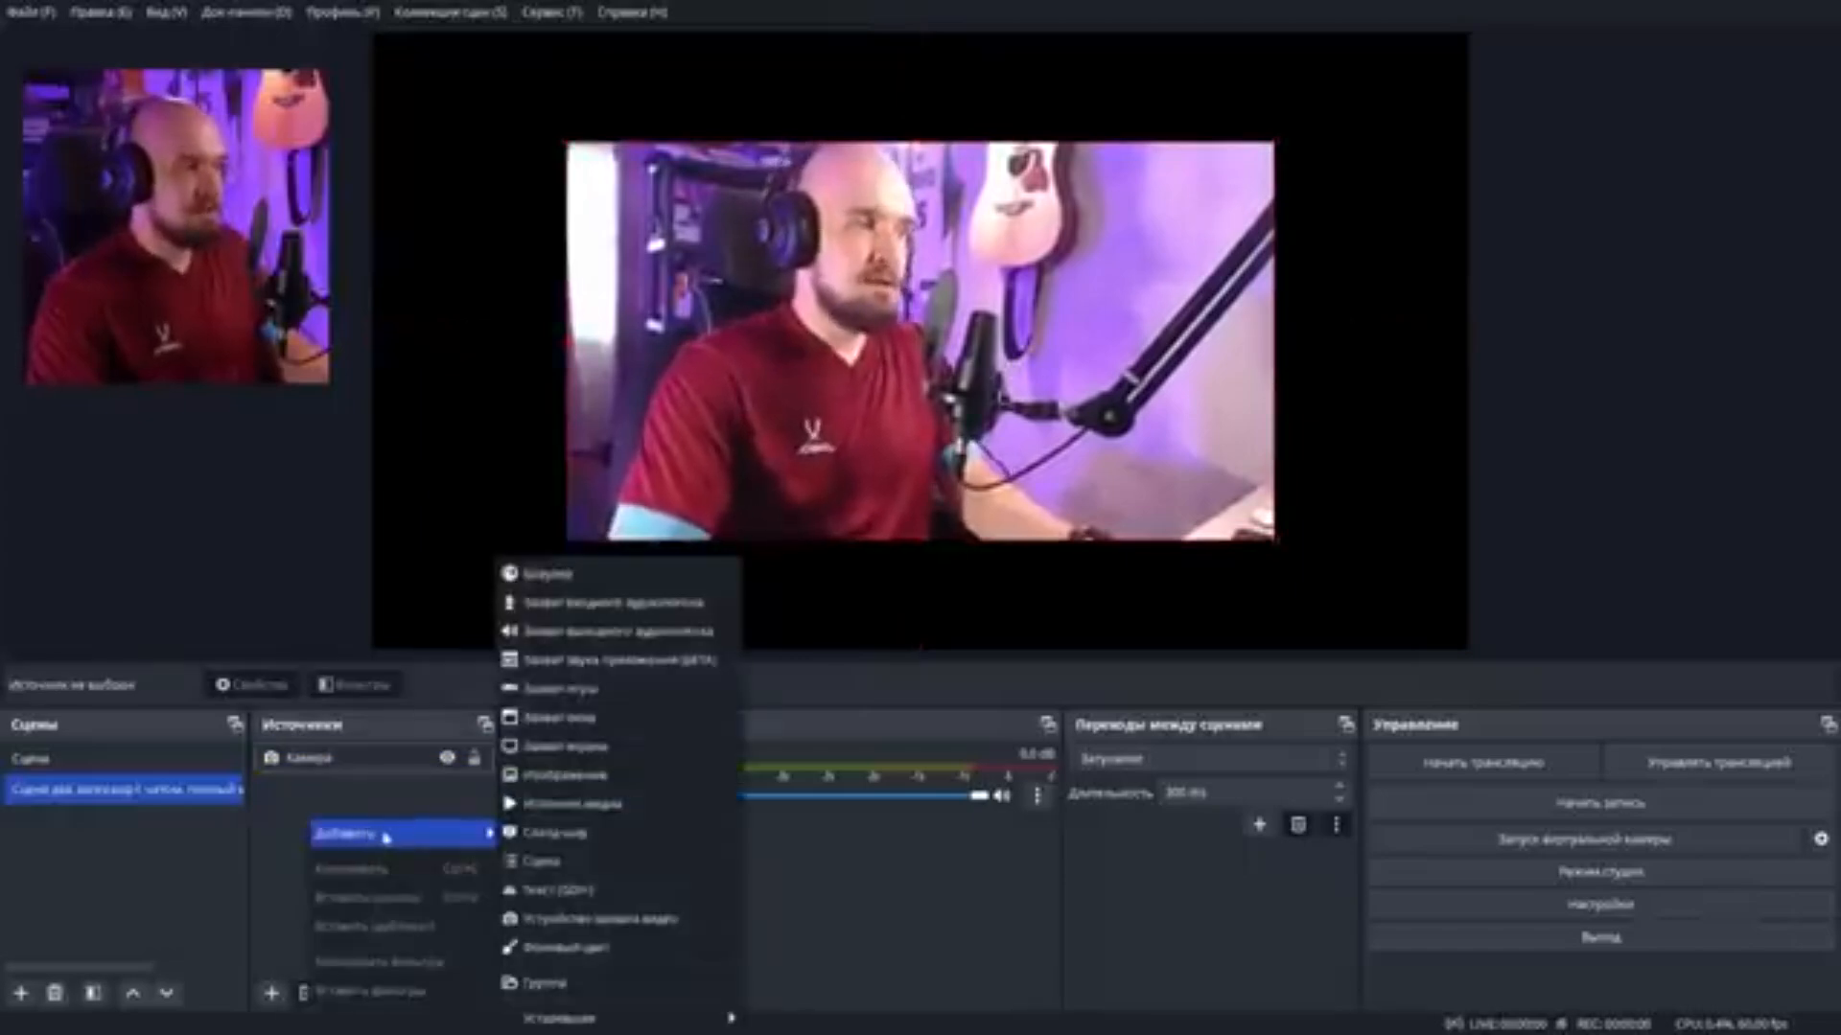
{"action": "left_click", "coordinate": [575, 776]}
{"action": "left_click", "coordinate": [759, 447]}
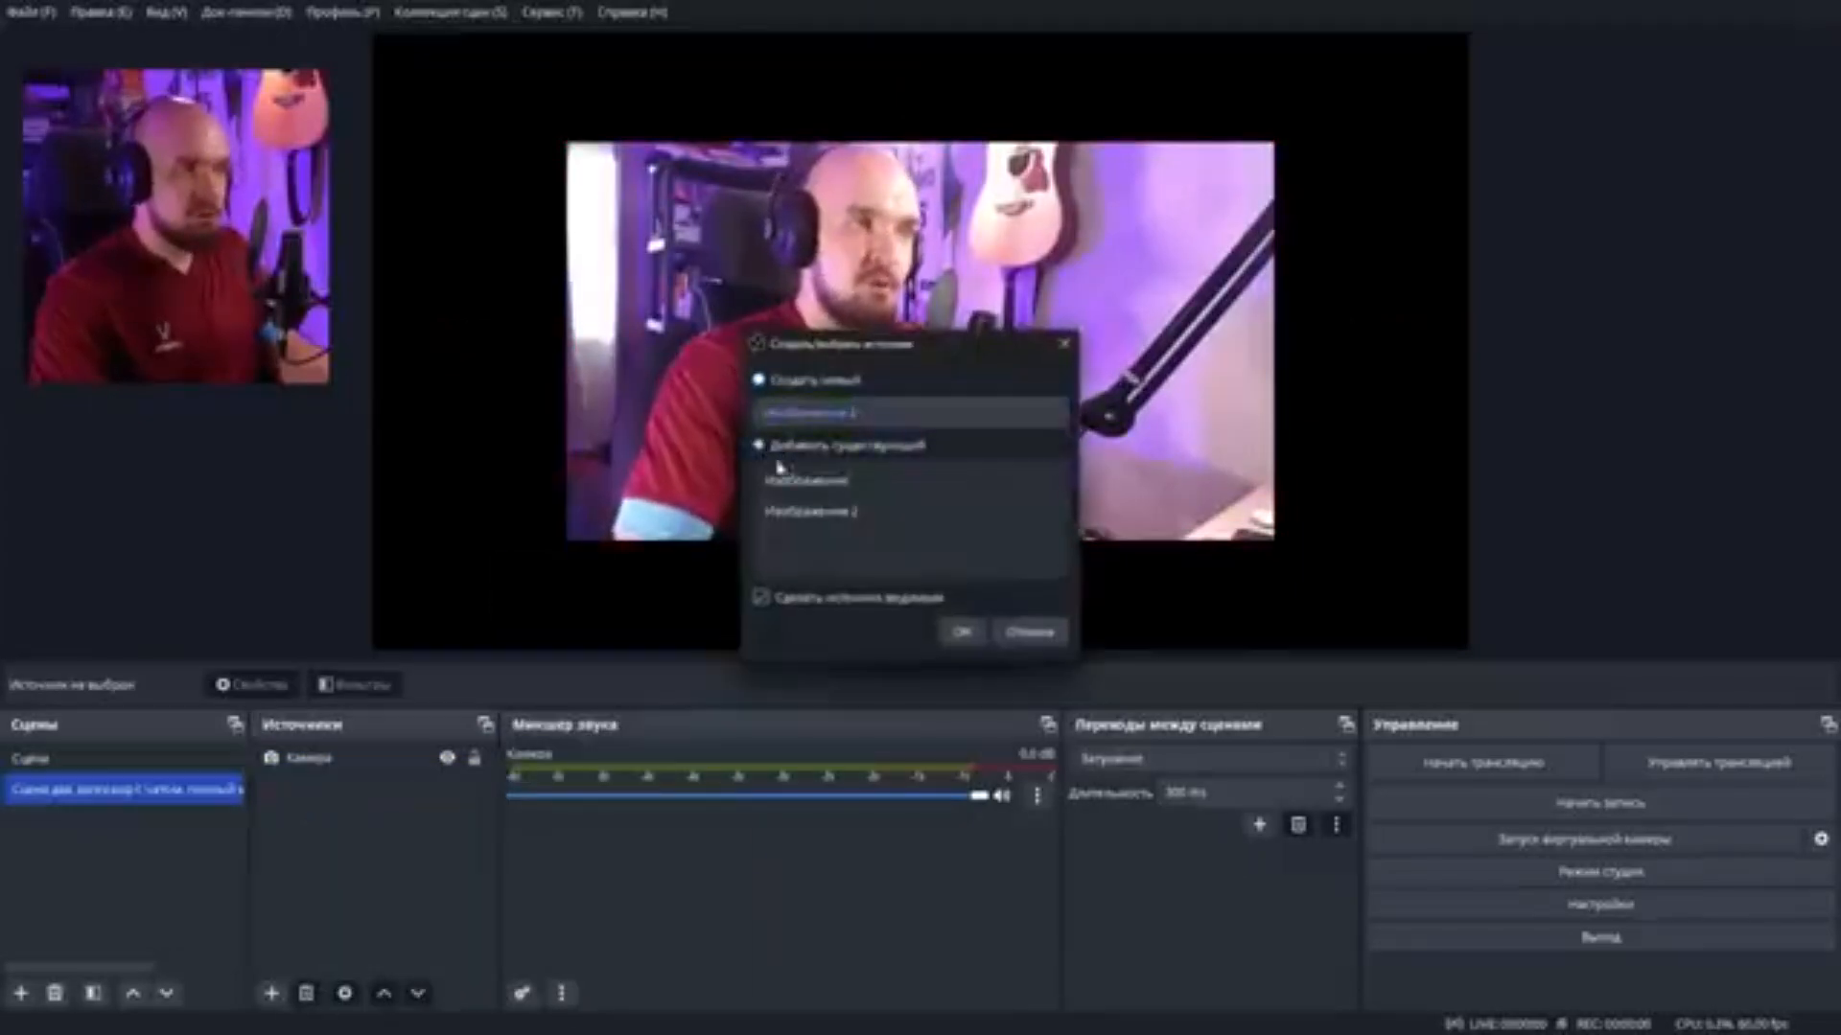
{"action": "left_click", "coordinate": [823, 513]}
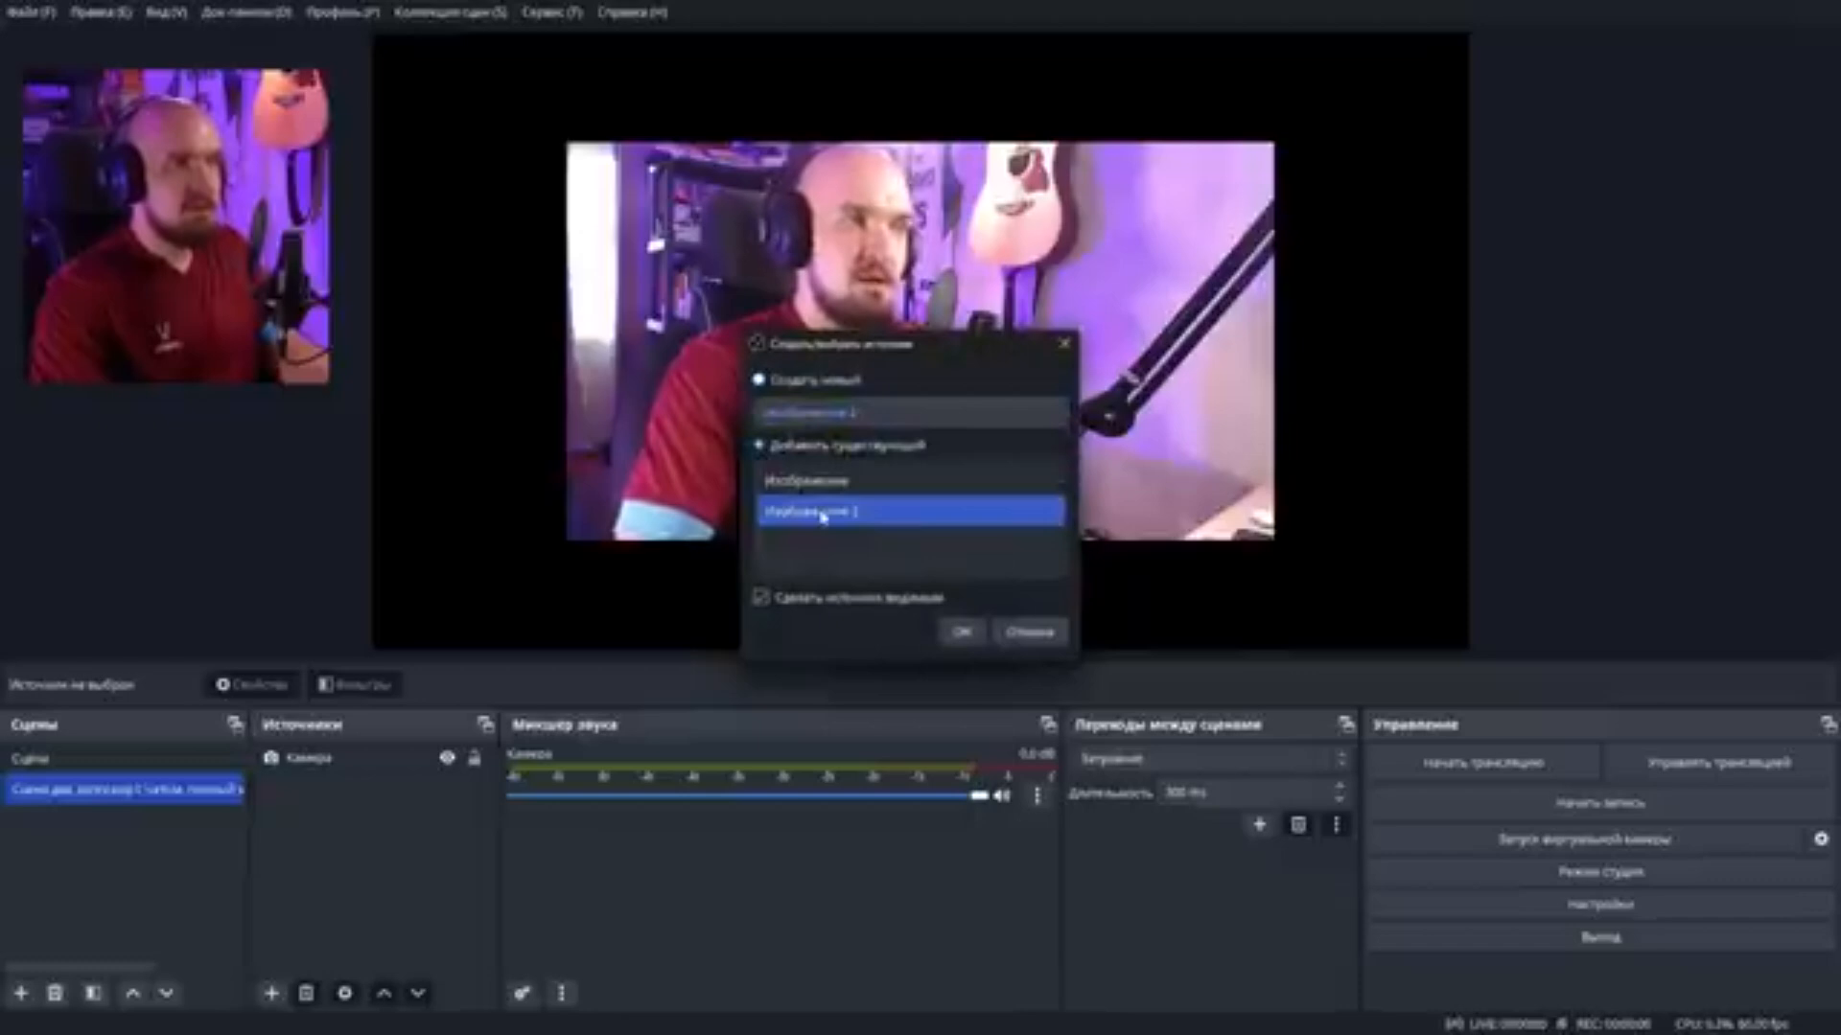
{"action": "left_click", "coordinate": [964, 633]}
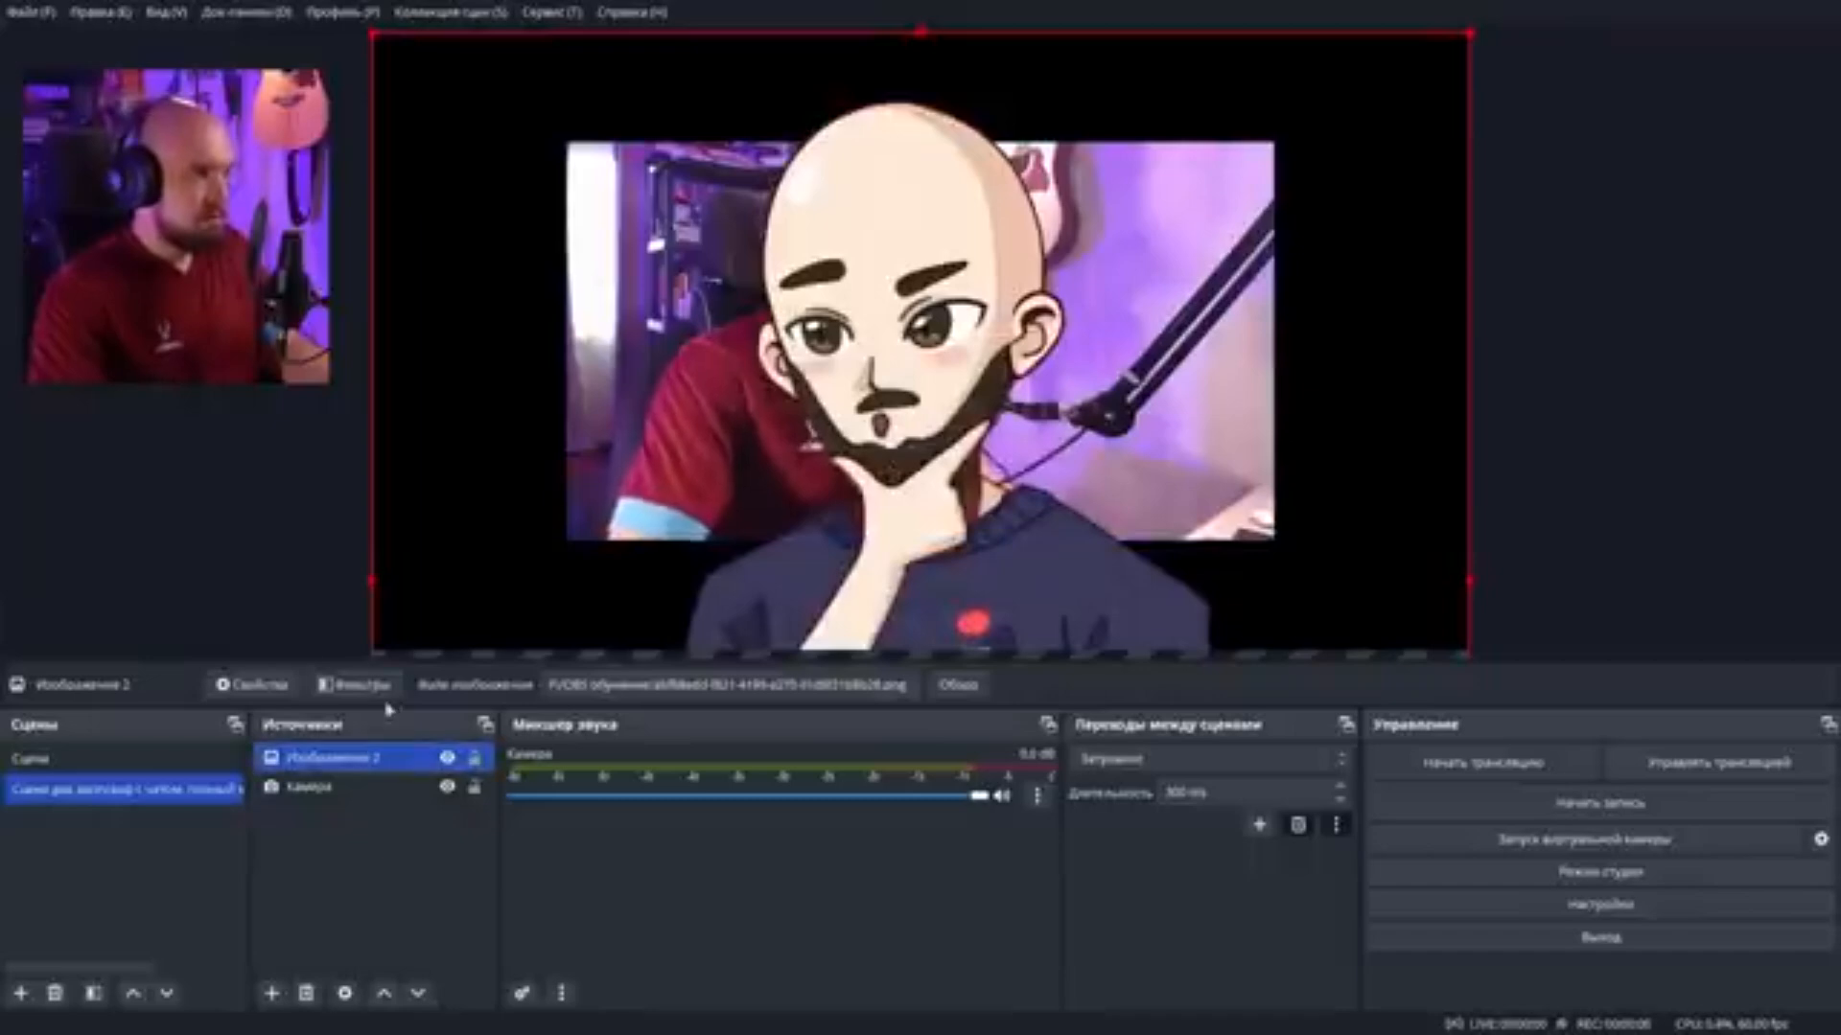
Step: Shrink the avatar onto the right side and enlarge the camera picture, moving it left
{"action": "left_click_drag", "start_coordinate": [372, 38], "coordinate": [739, 397]}
{"action": "left_click_drag", "start_coordinate": [1087, 548], "coordinate": [1252, 184]}
{"action": "left_click", "coordinate": [389, 787]}
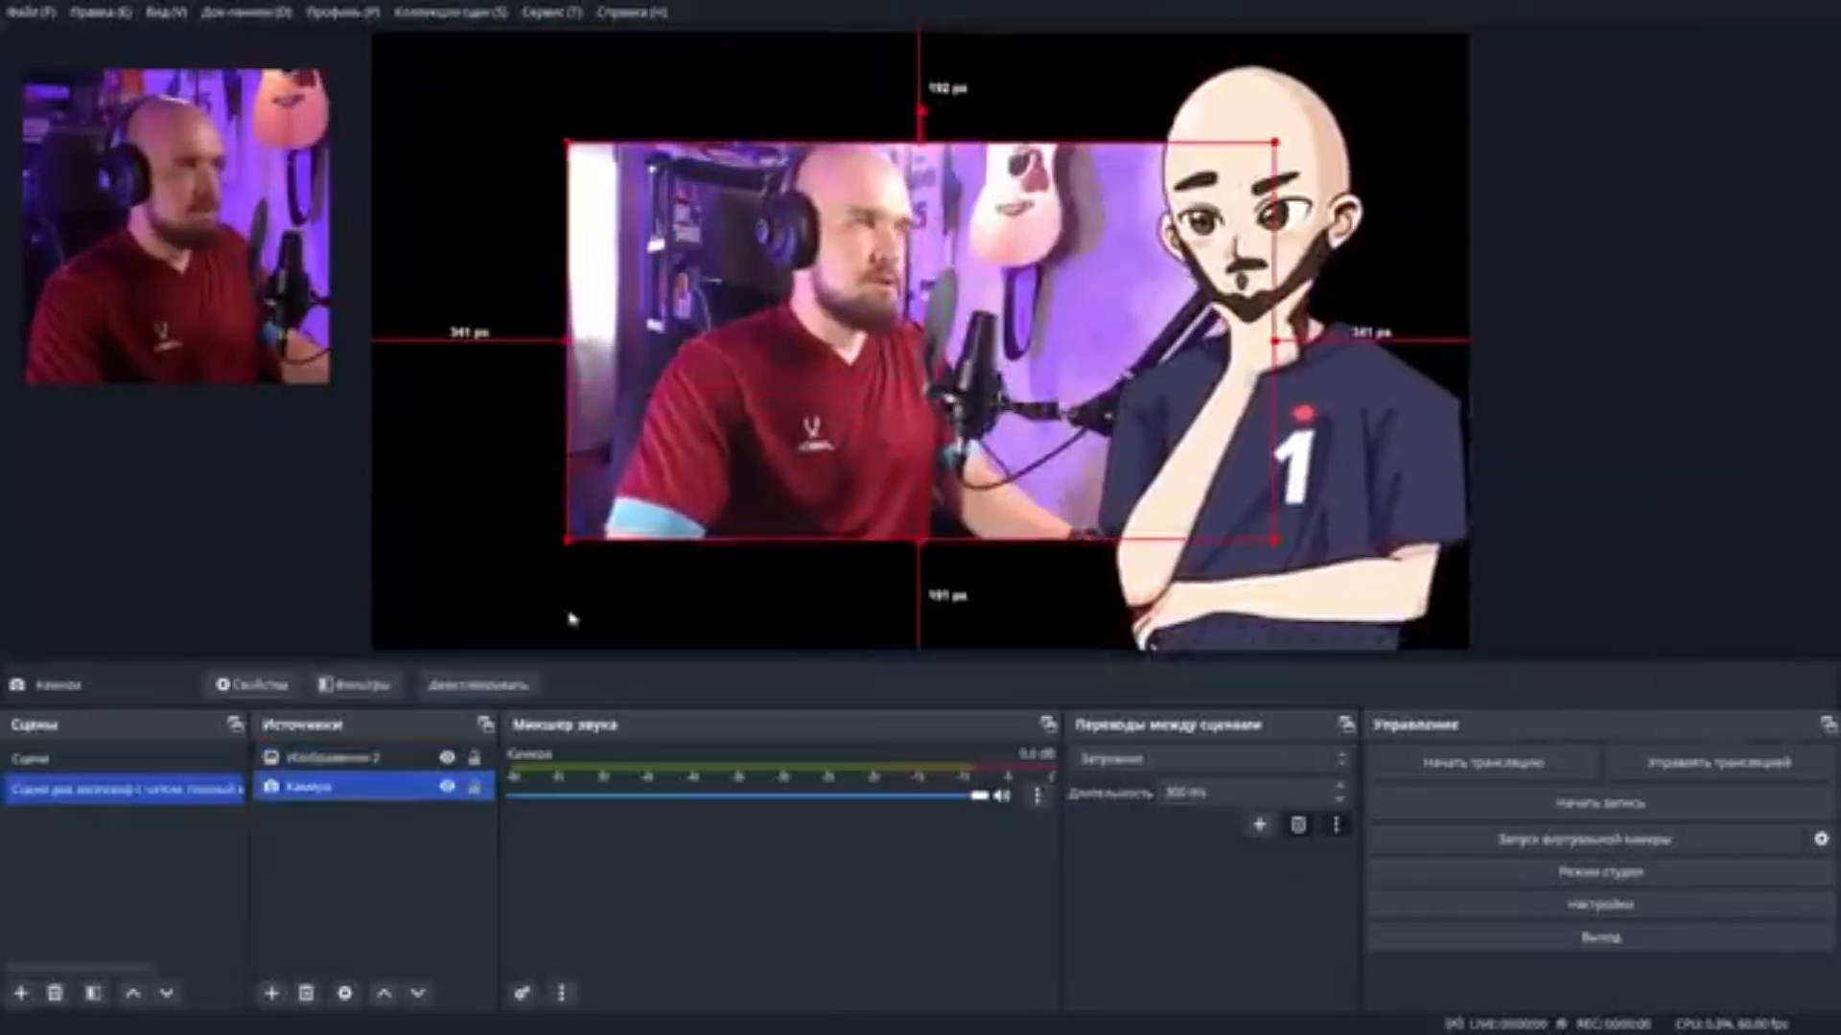
{"action": "left_click_drag", "start_coordinate": [566, 142], "coordinate": [468, 87]}
{"action": "left_click_drag", "start_coordinate": [728, 288], "coordinate": [673, 316]}
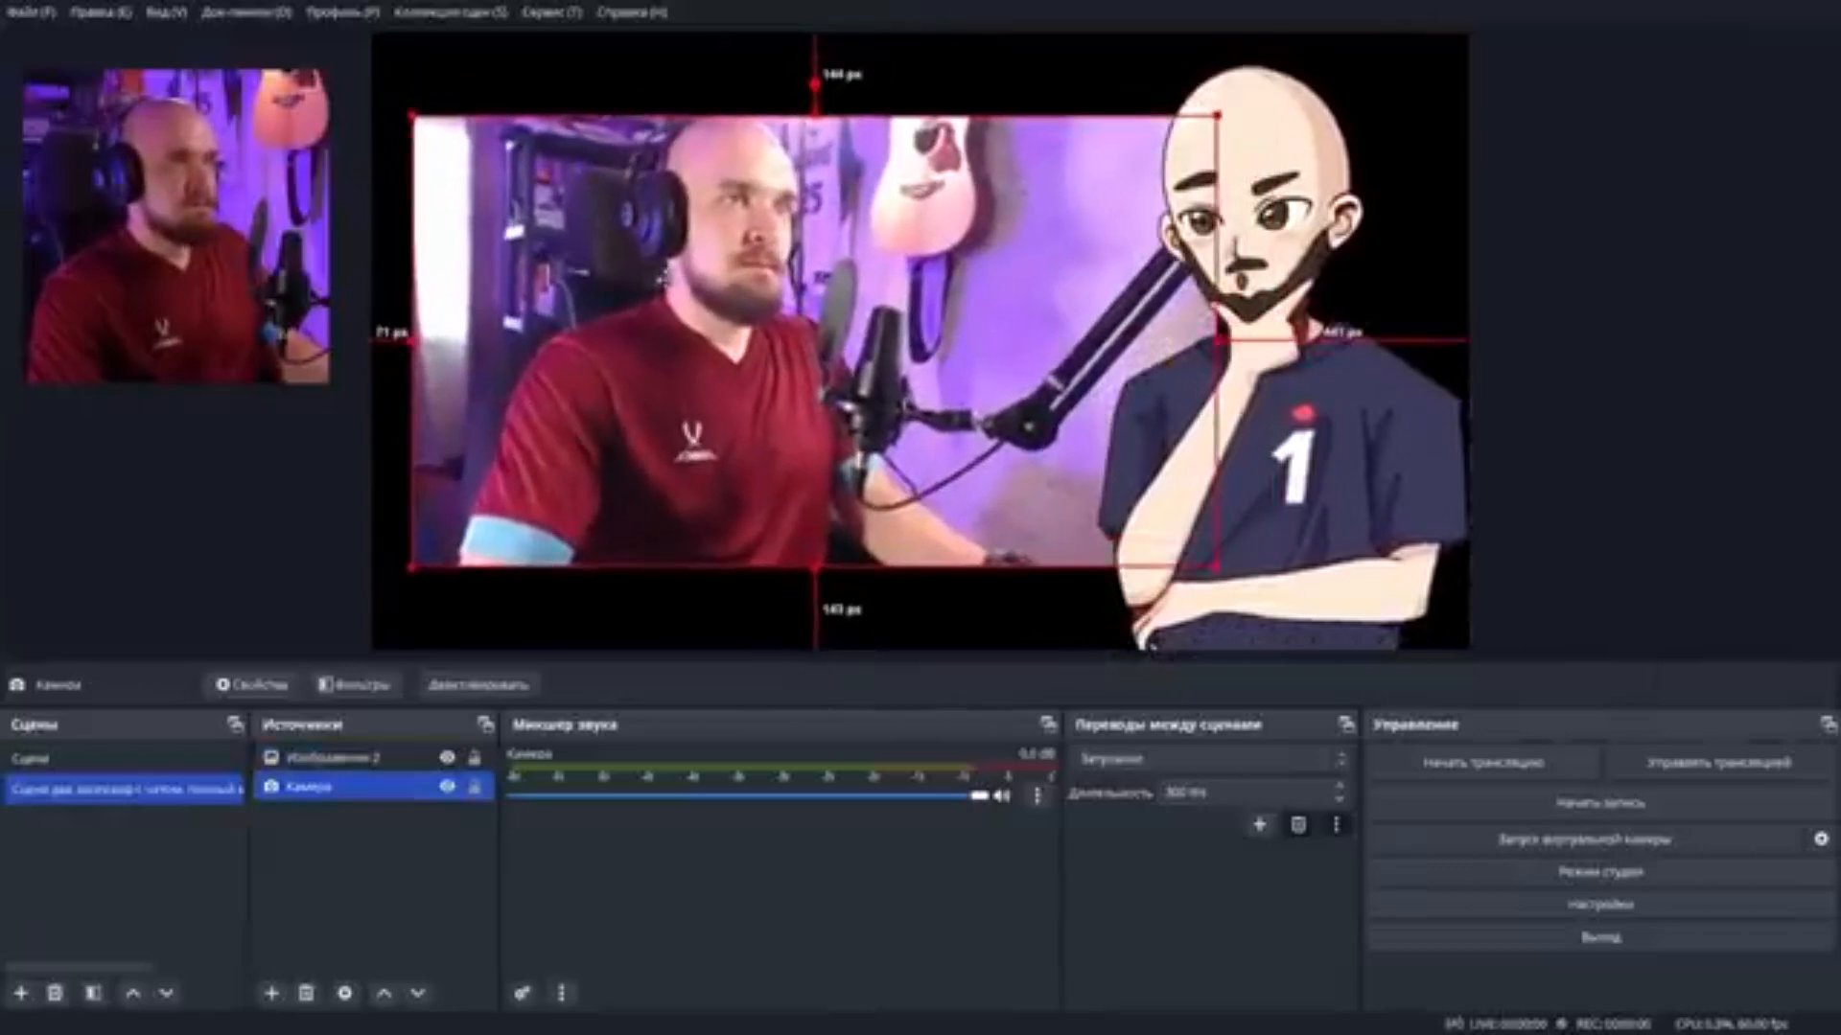
{"action": "left_click", "coordinate": [1616, 292]}
{"action": "left_click", "coordinate": [1697, 295]}
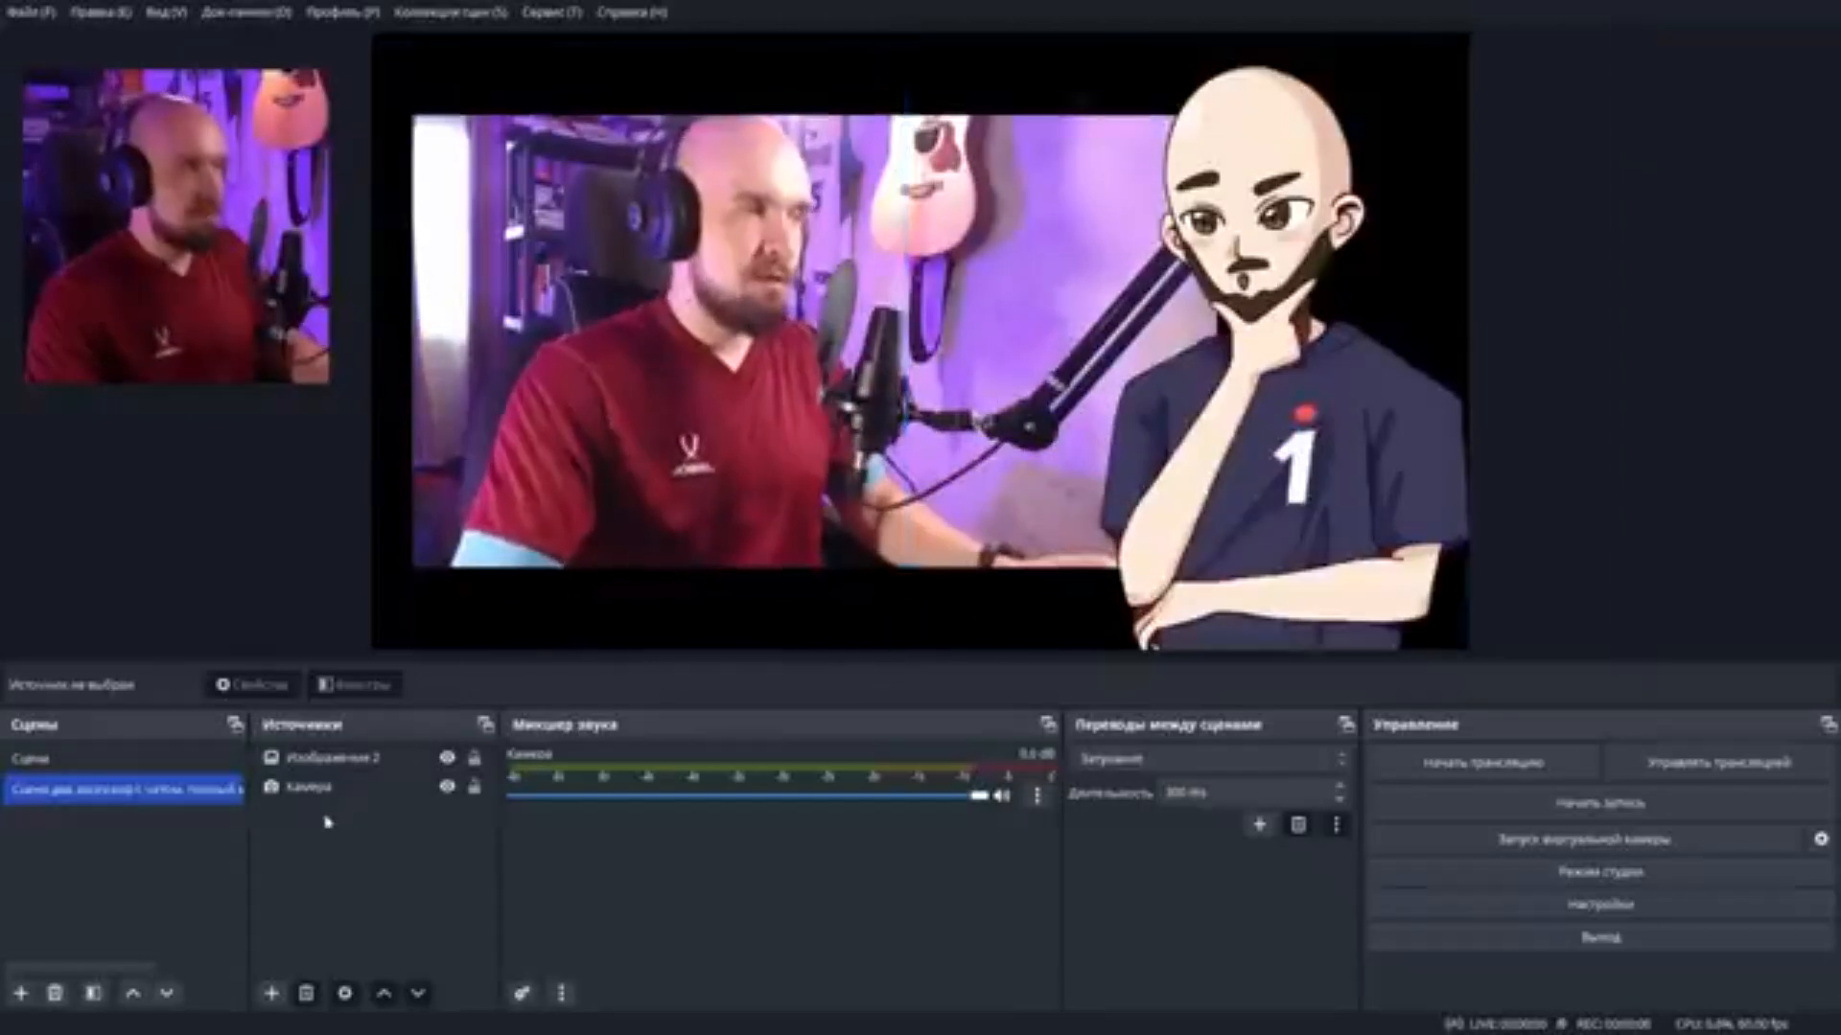
{"action": "right_click", "coordinate": [338, 843]}
Step: Add the existing moon landscape image and shrink it into the lower-left corner
{"action": "mouse_move", "coordinate": [401, 866]}
{"action": "left_click", "coordinate": [614, 772]}
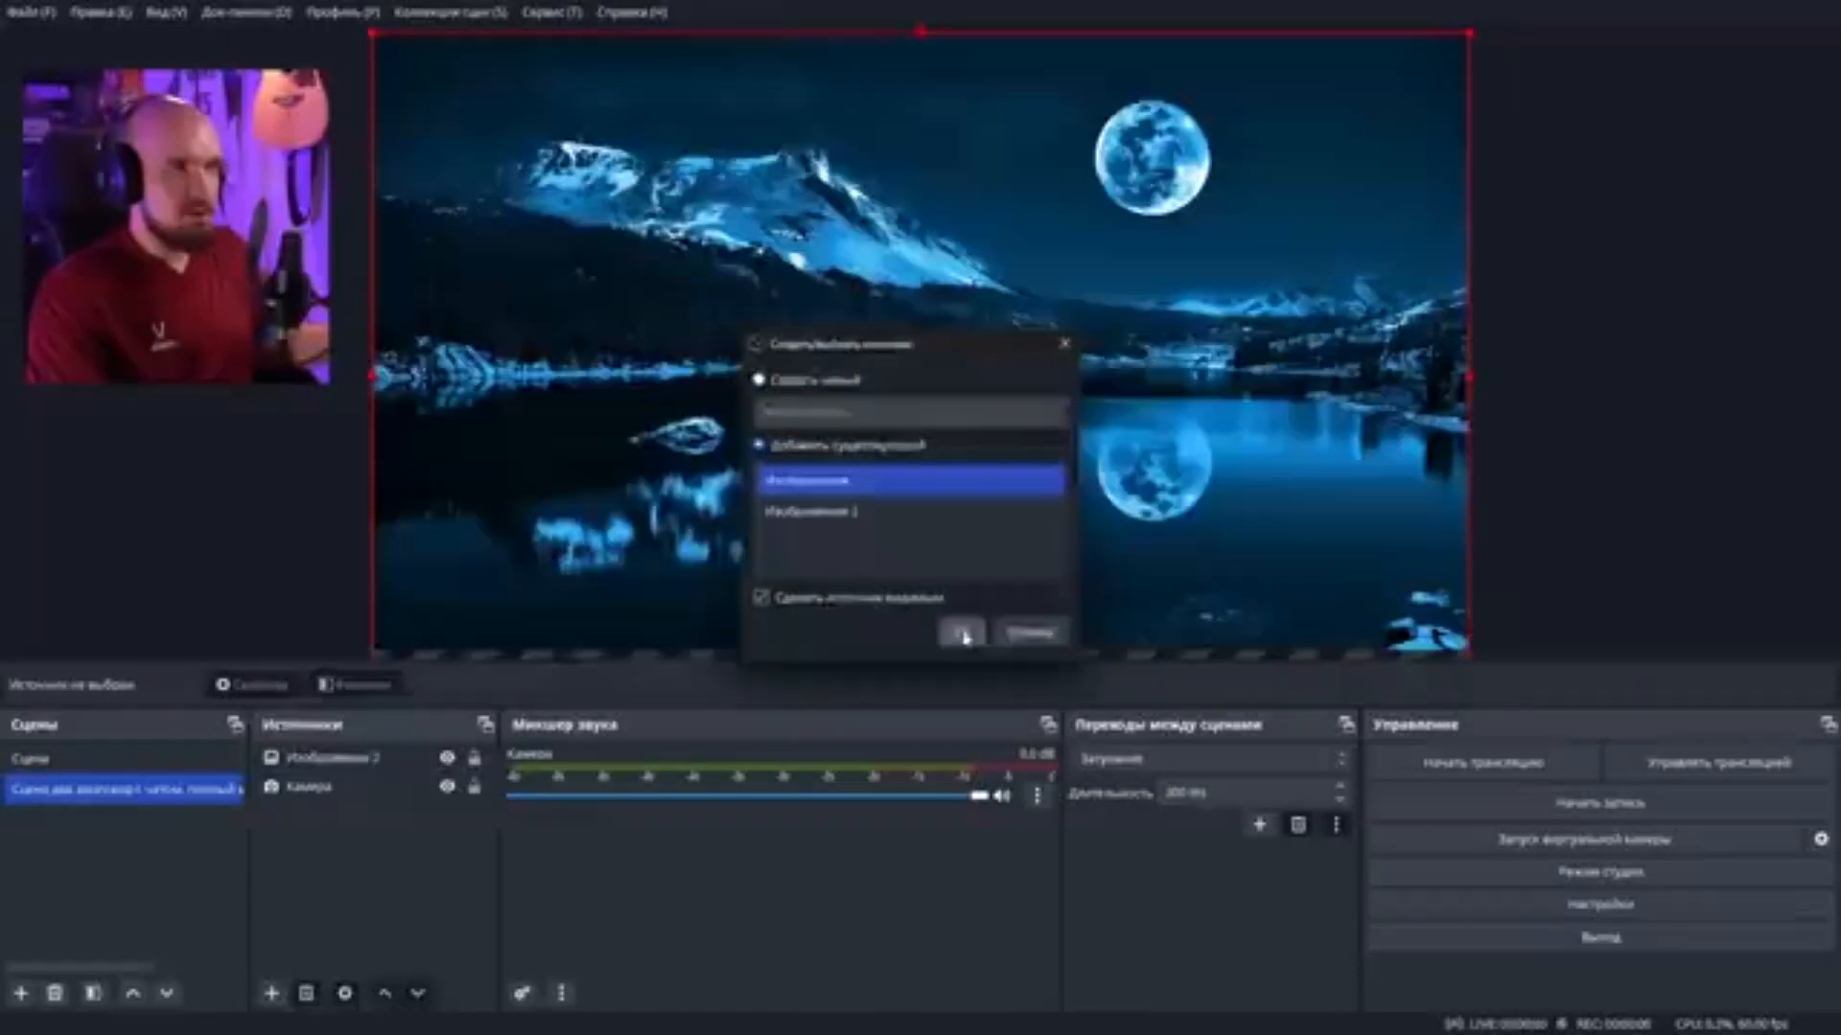
{"action": "left_click", "coordinate": [960, 632]}
{"action": "left_click_drag", "start_coordinate": [1469, 34], "coordinate": [631, 509]}
{"action": "left_click", "coordinate": [301, 399]}
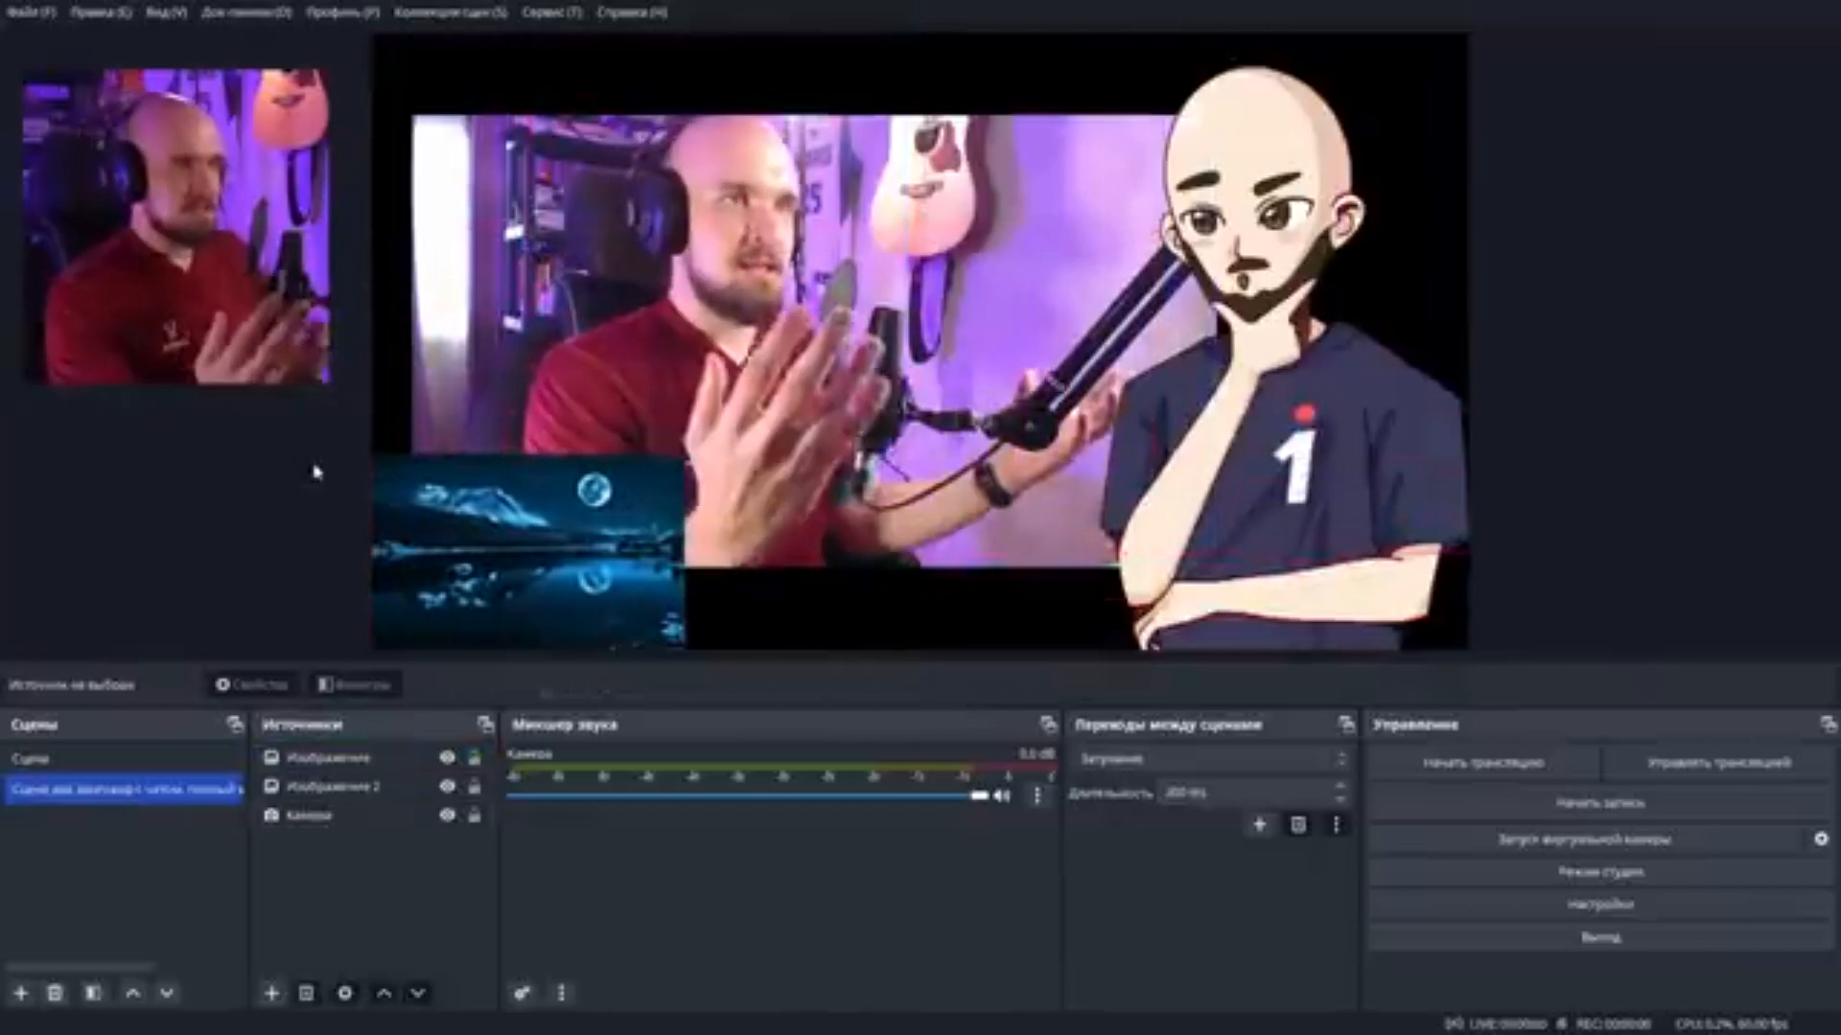
Step: Add the existing gameplay media source and stretch it to cover the whole canvas
{"action": "right_click", "coordinate": [334, 856]}
{"action": "mouse_move", "coordinate": [407, 671]}
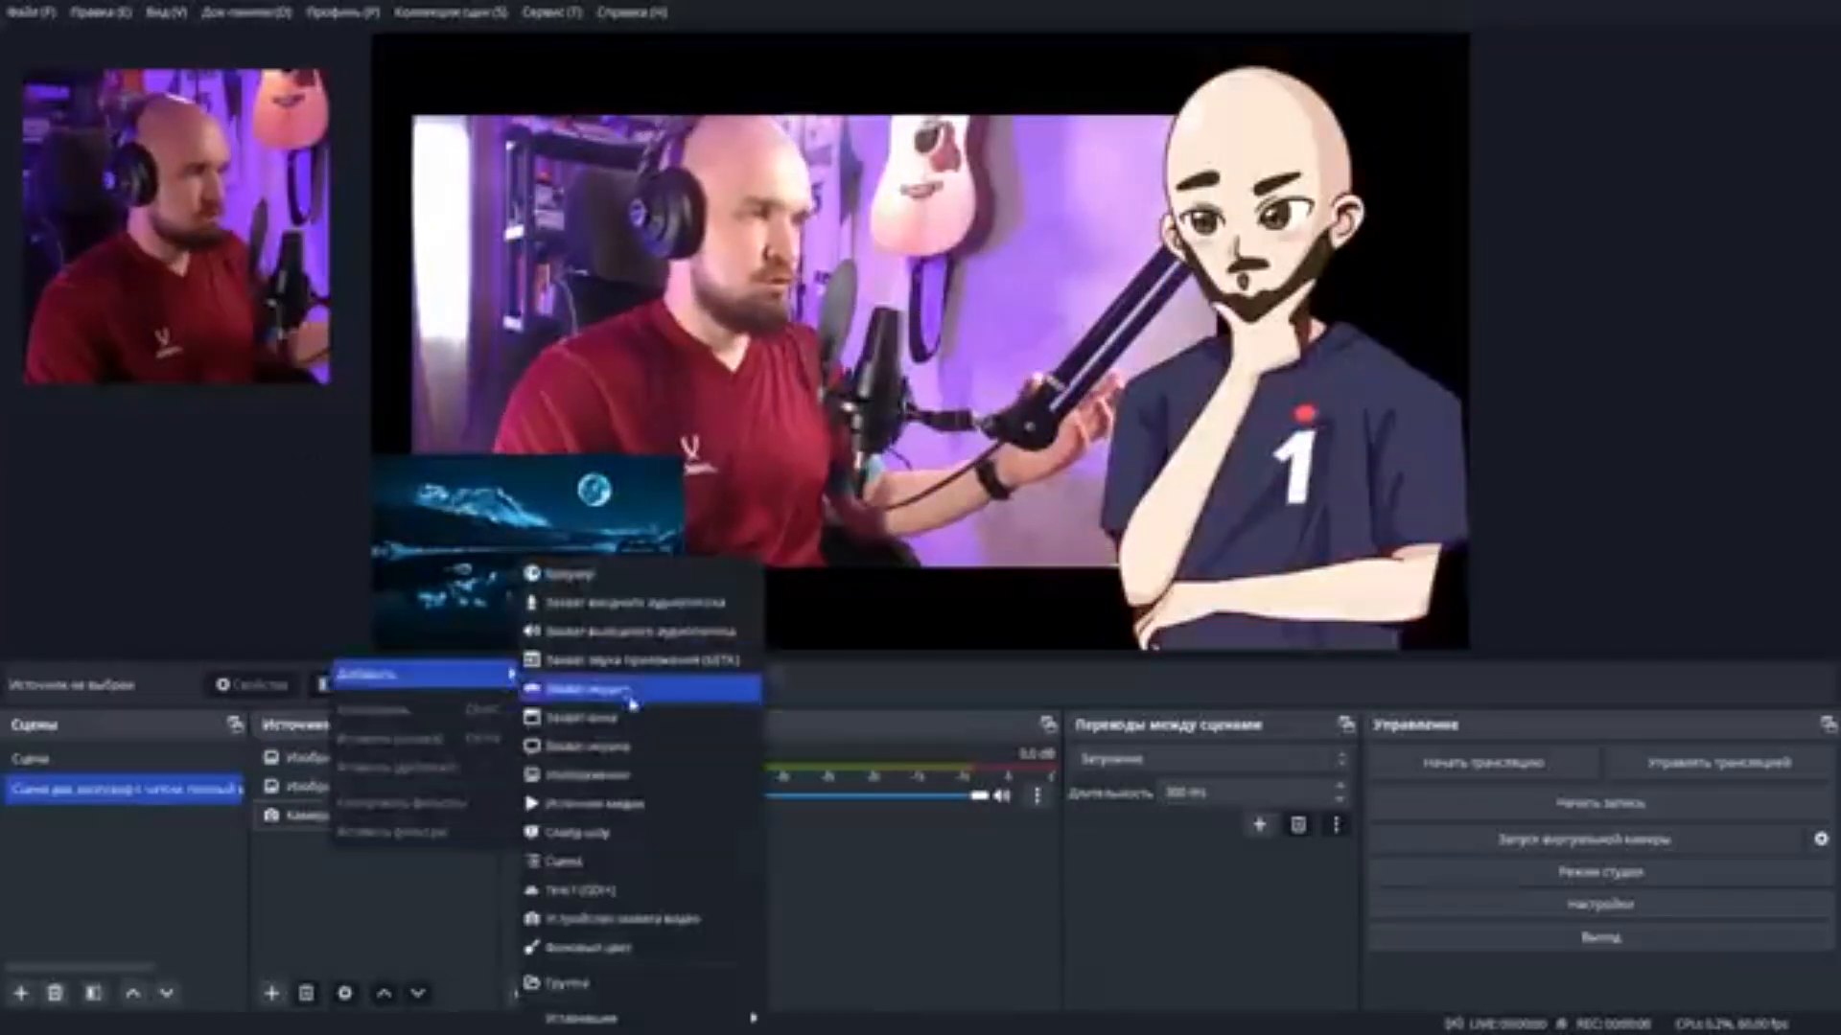
{"action": "left_click", "coordinate": [613, 803]}
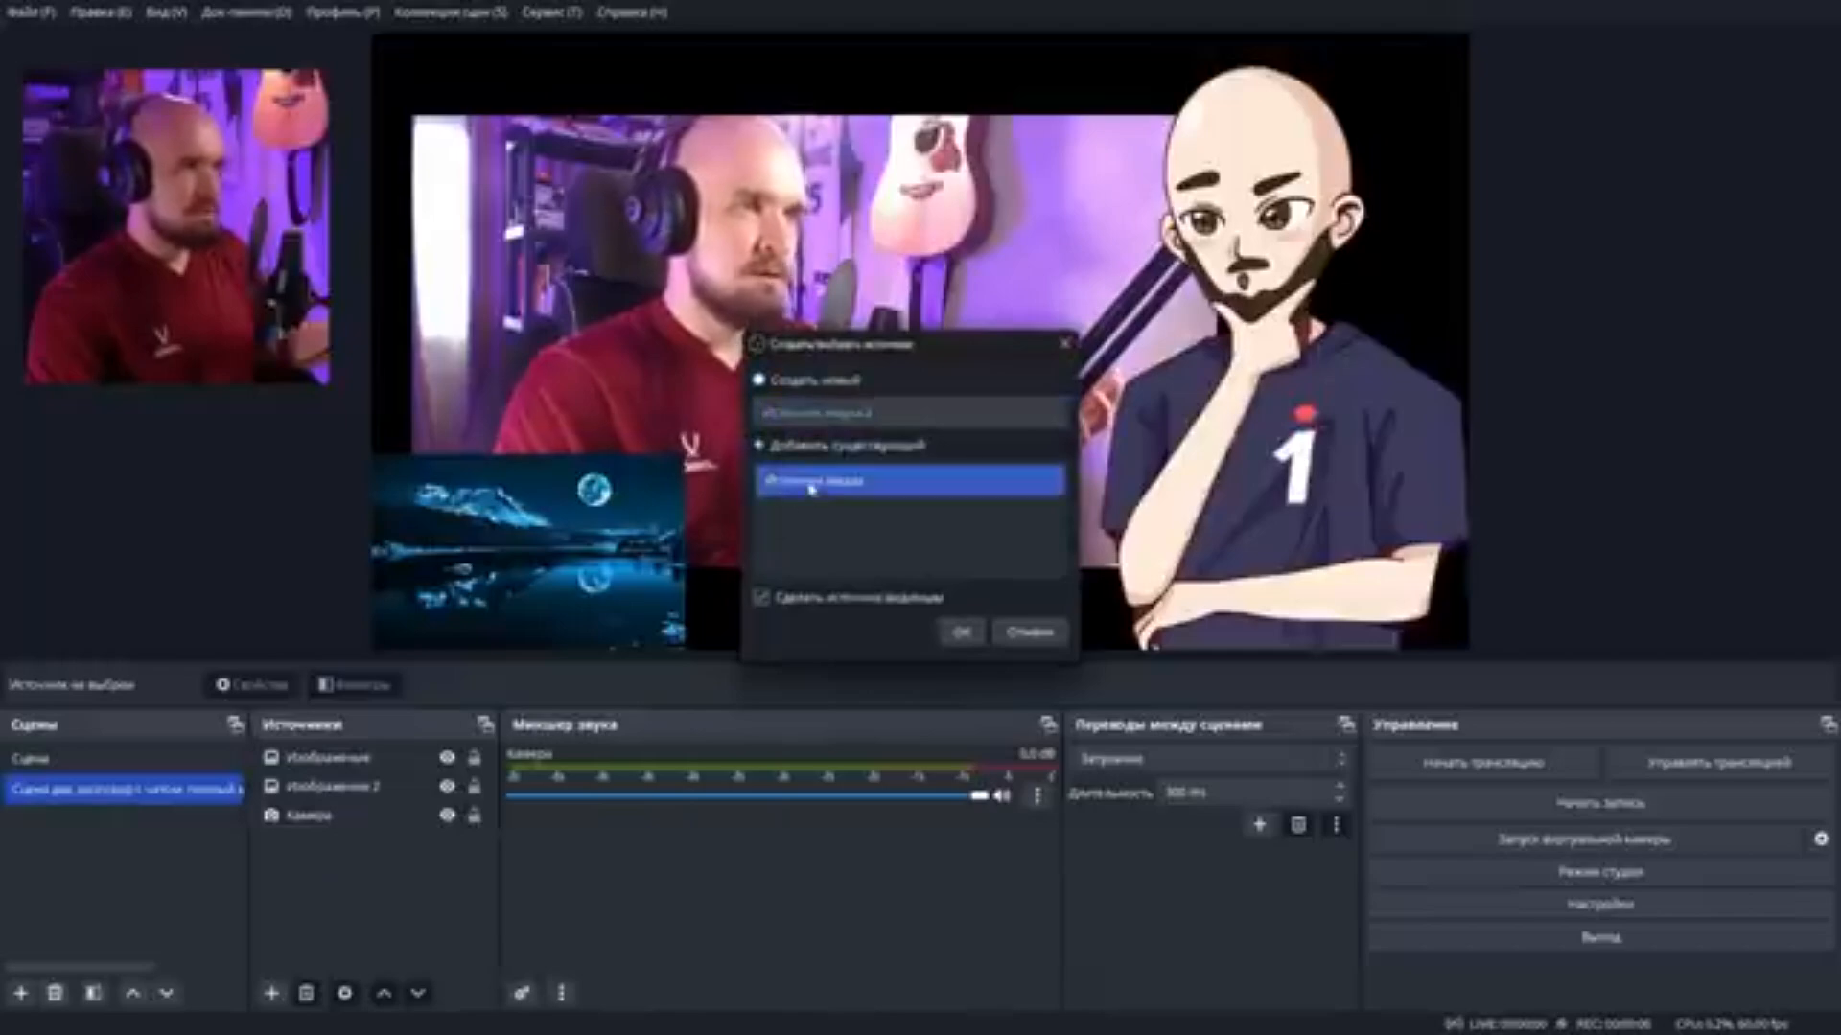
{"action": "left_click", "coordinate": [951, 634]}
{"action": "left_click_drag", "start_coordinate": [373, 36], "coordinate": [766, 298]}
{"action": "left_click_drag", "start_coordinate": [576, 249], "coordinate": [774, 488]}
{"action": "left_click_drag", "start_coordinate": [356, 187], "coordinate": [13, 66]}
{"action": "left_click_drag", "start_coordinate": [882, 430], "coordinate": [856, 260]}
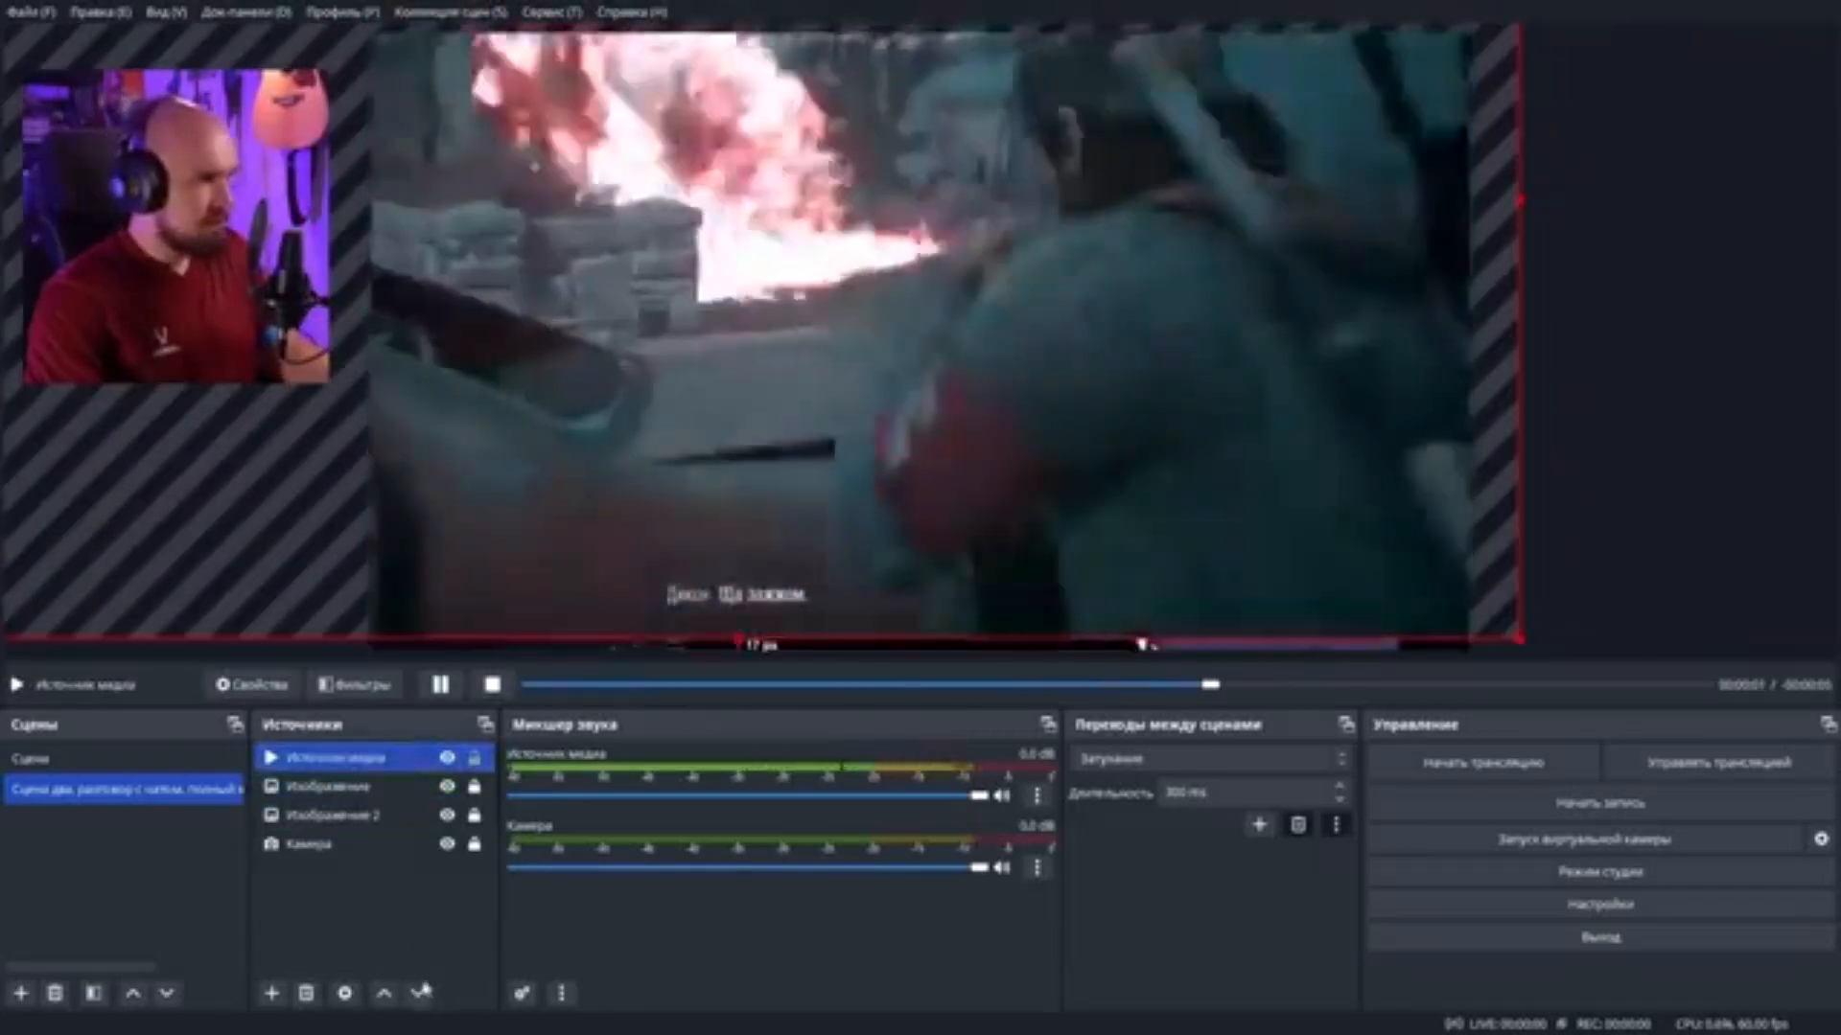
Step: Move the gameplay media source to the bottom layer as the background
{"action": "left_click", "coordinate": [418, 994]}
{"action": "left_click", "coordinate": [418, 993]}
{"action": "left_click", "coordinate": [418, 993]}
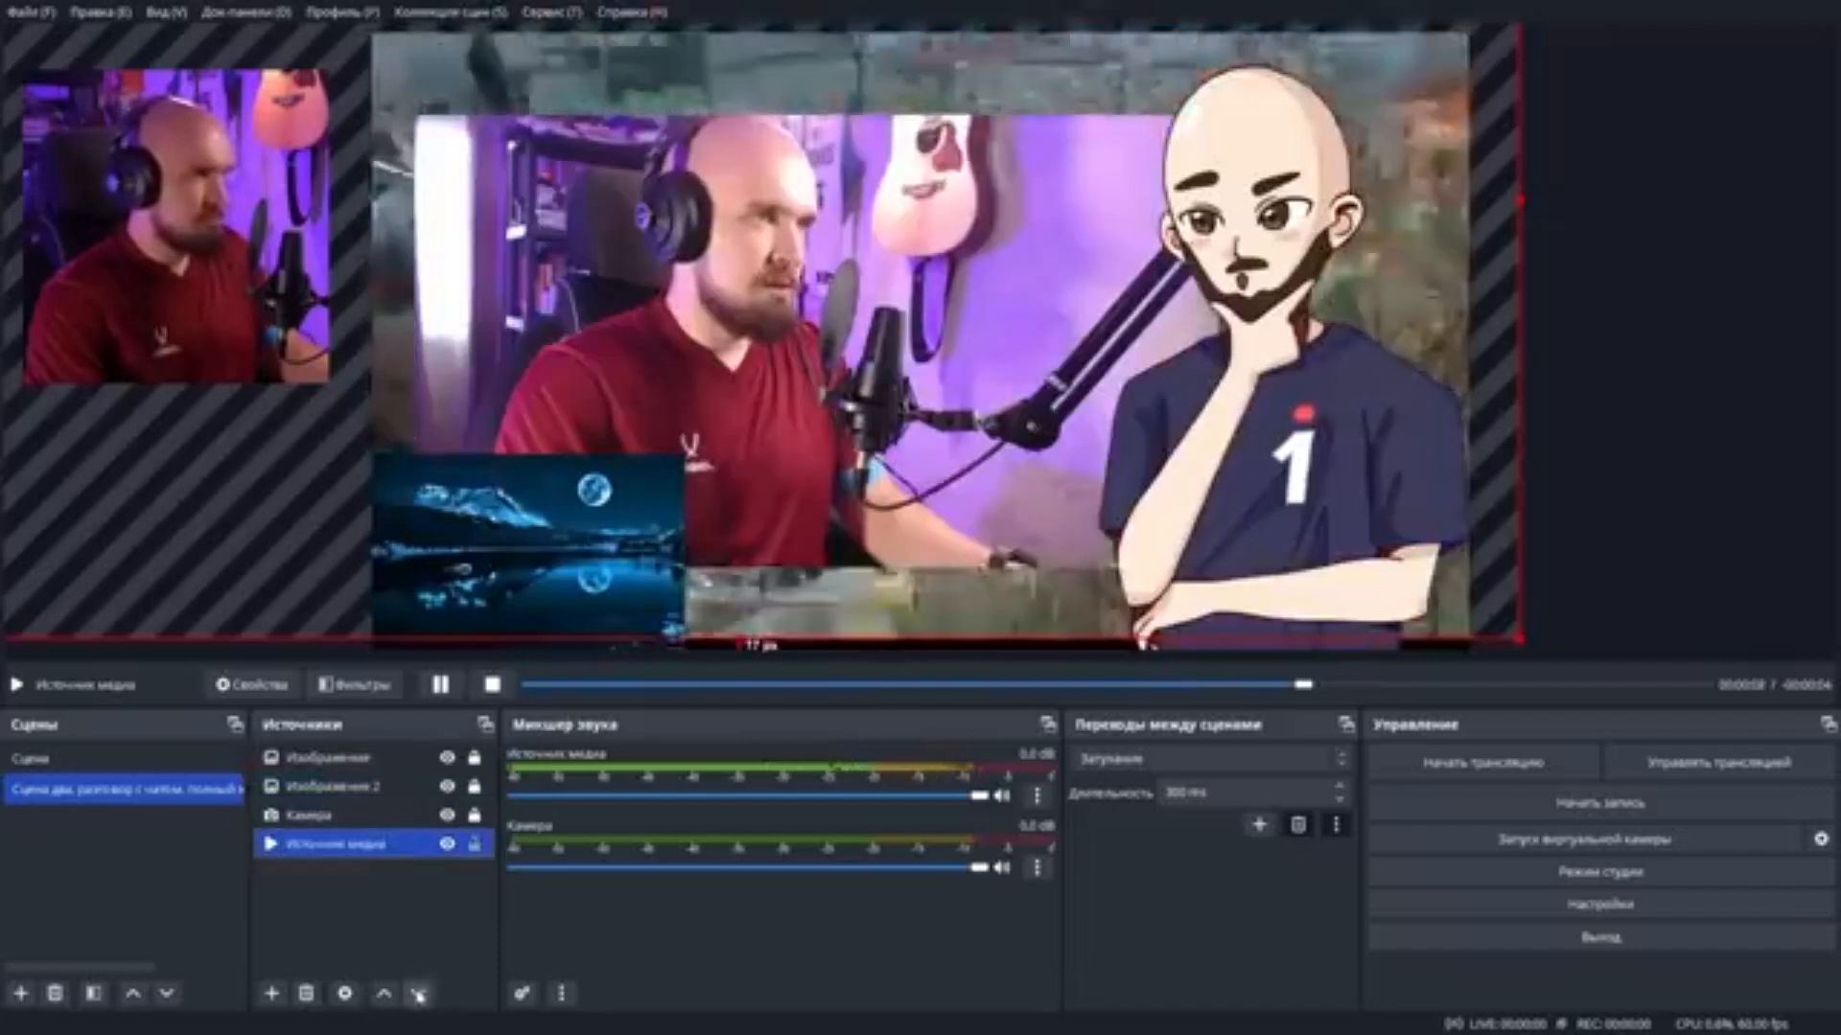
{"action": "left_click", "coordinate": [1630, 484]}
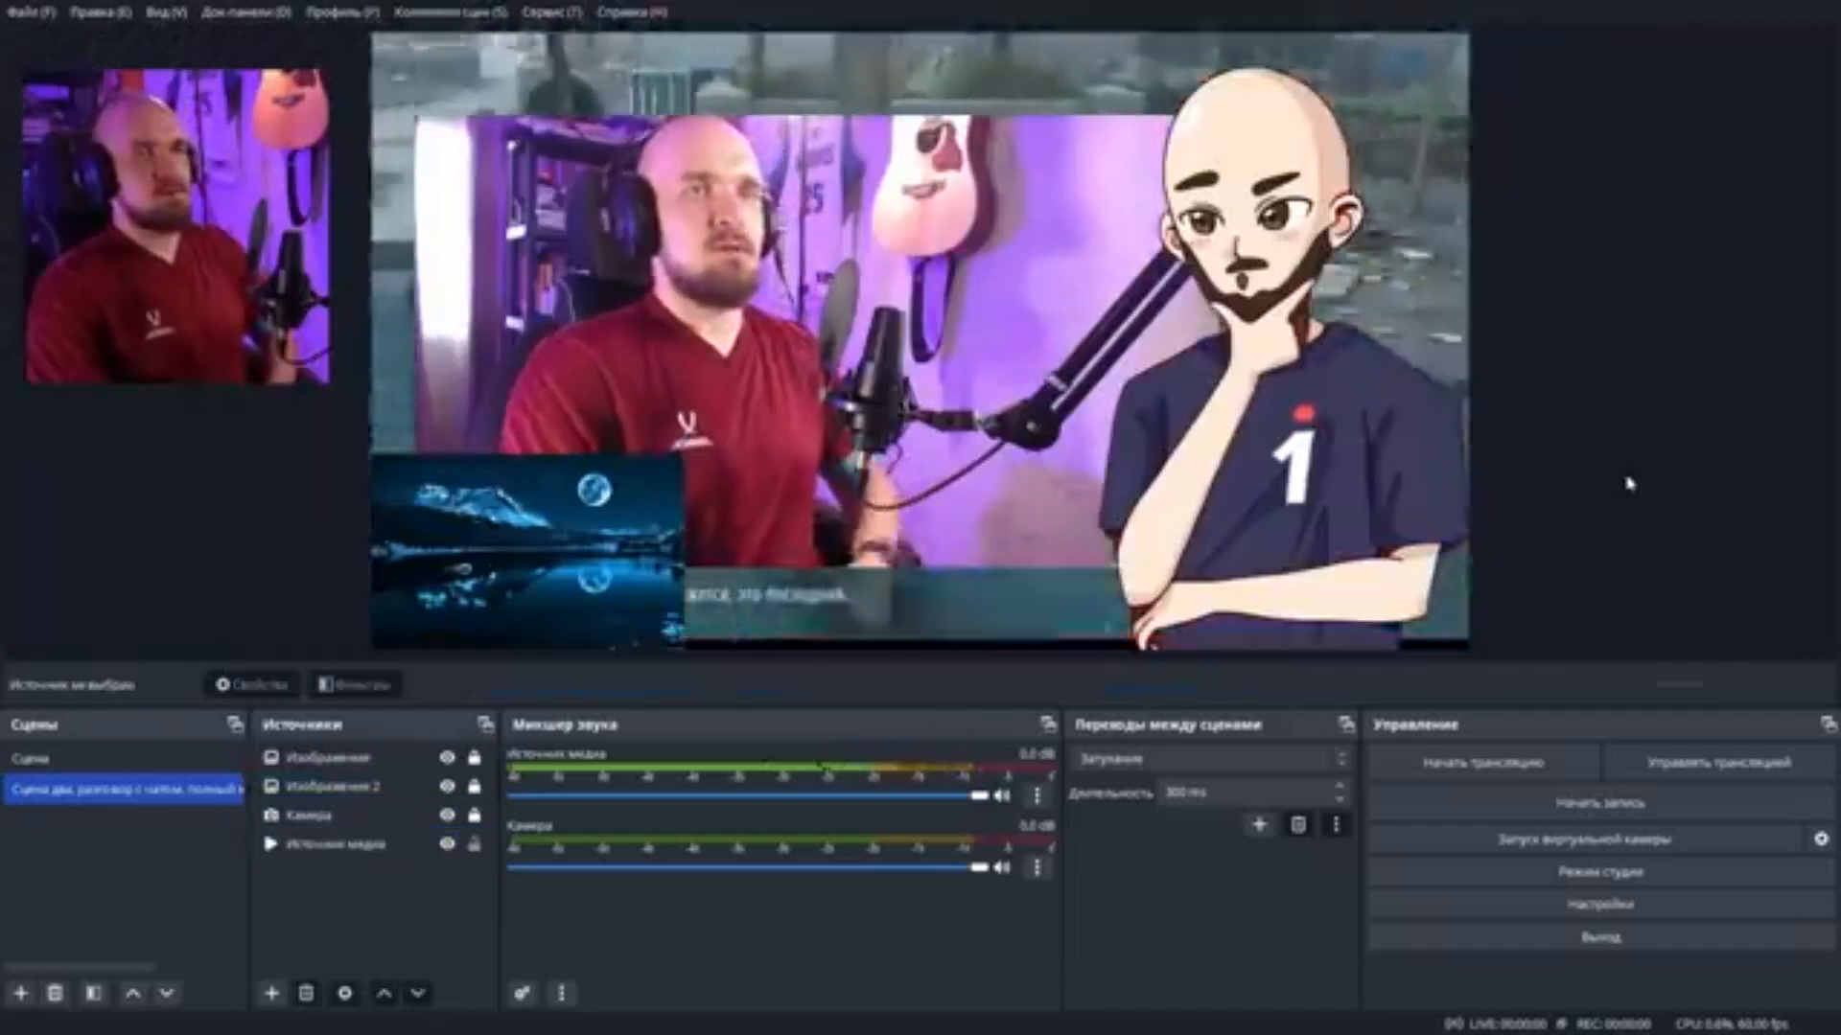
{"action": "left_click", "coordinate": [1503, 575]}
{"action": "left_click", "coordinate": [1686, 523]}
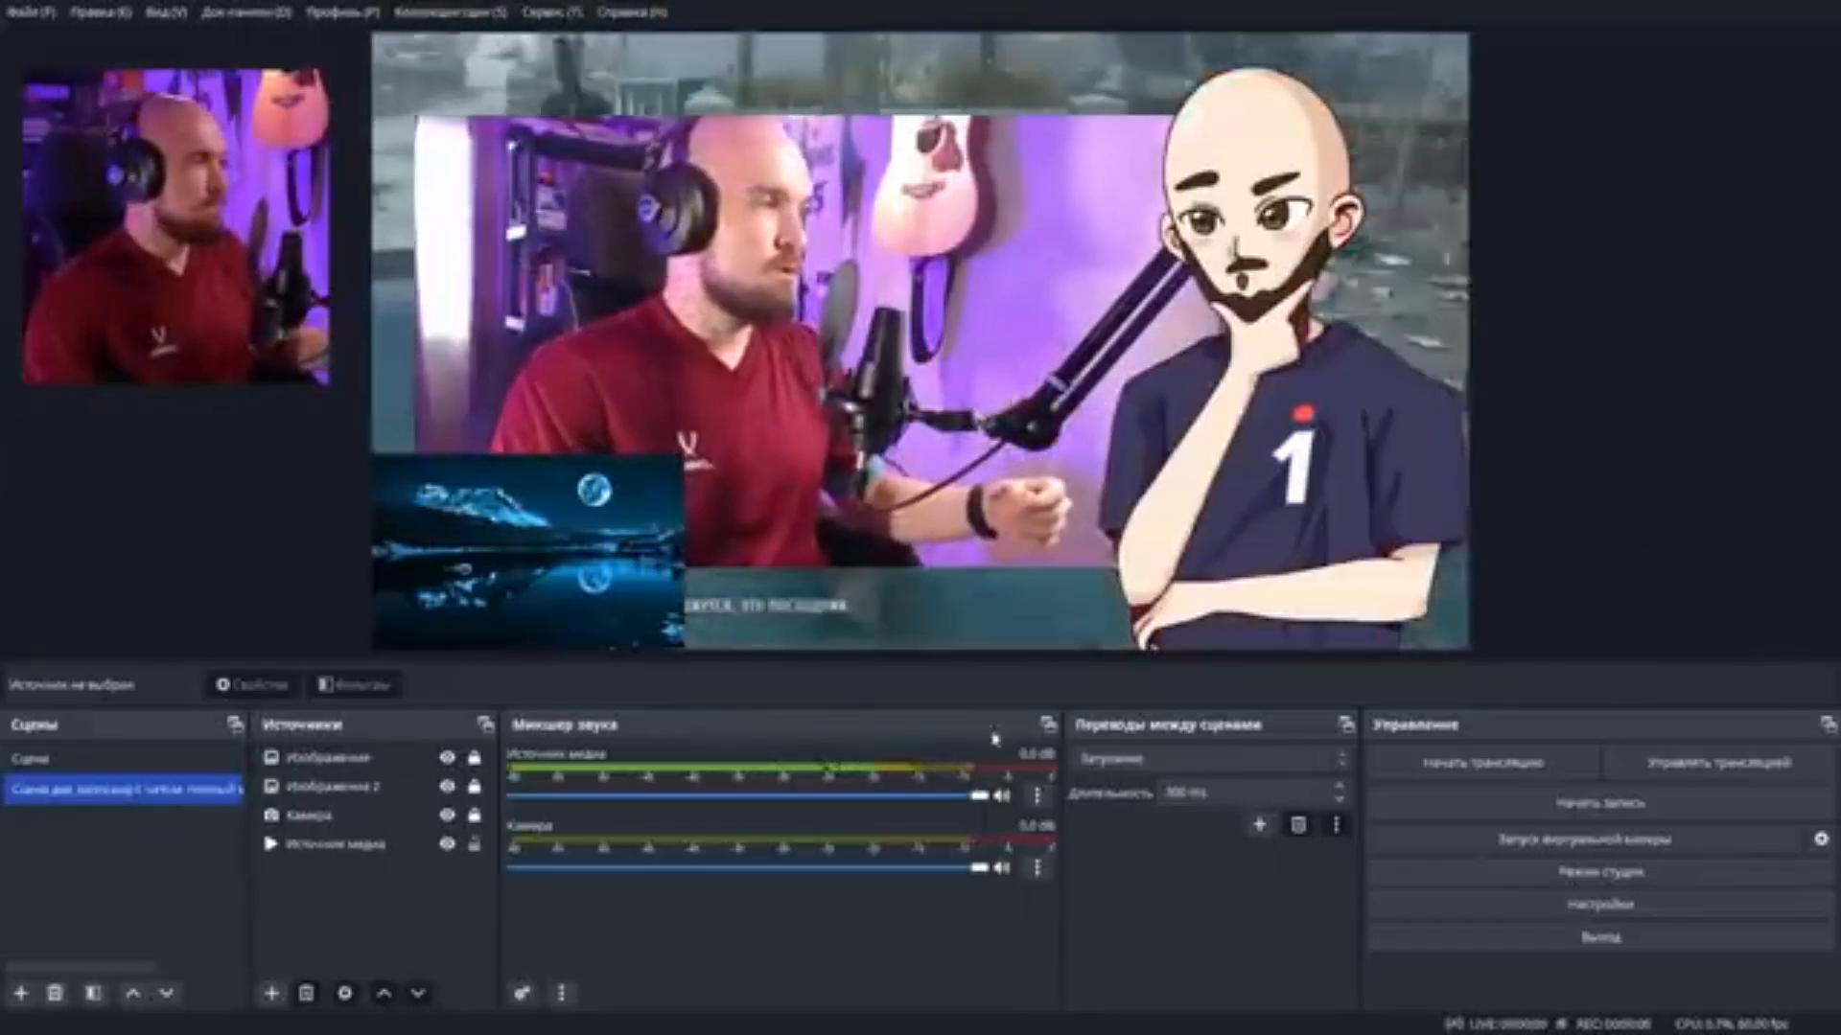
Step: Switch between the two scenes, ending on Сцена
{"action": "left_click", "coordinate": [106, 762]}
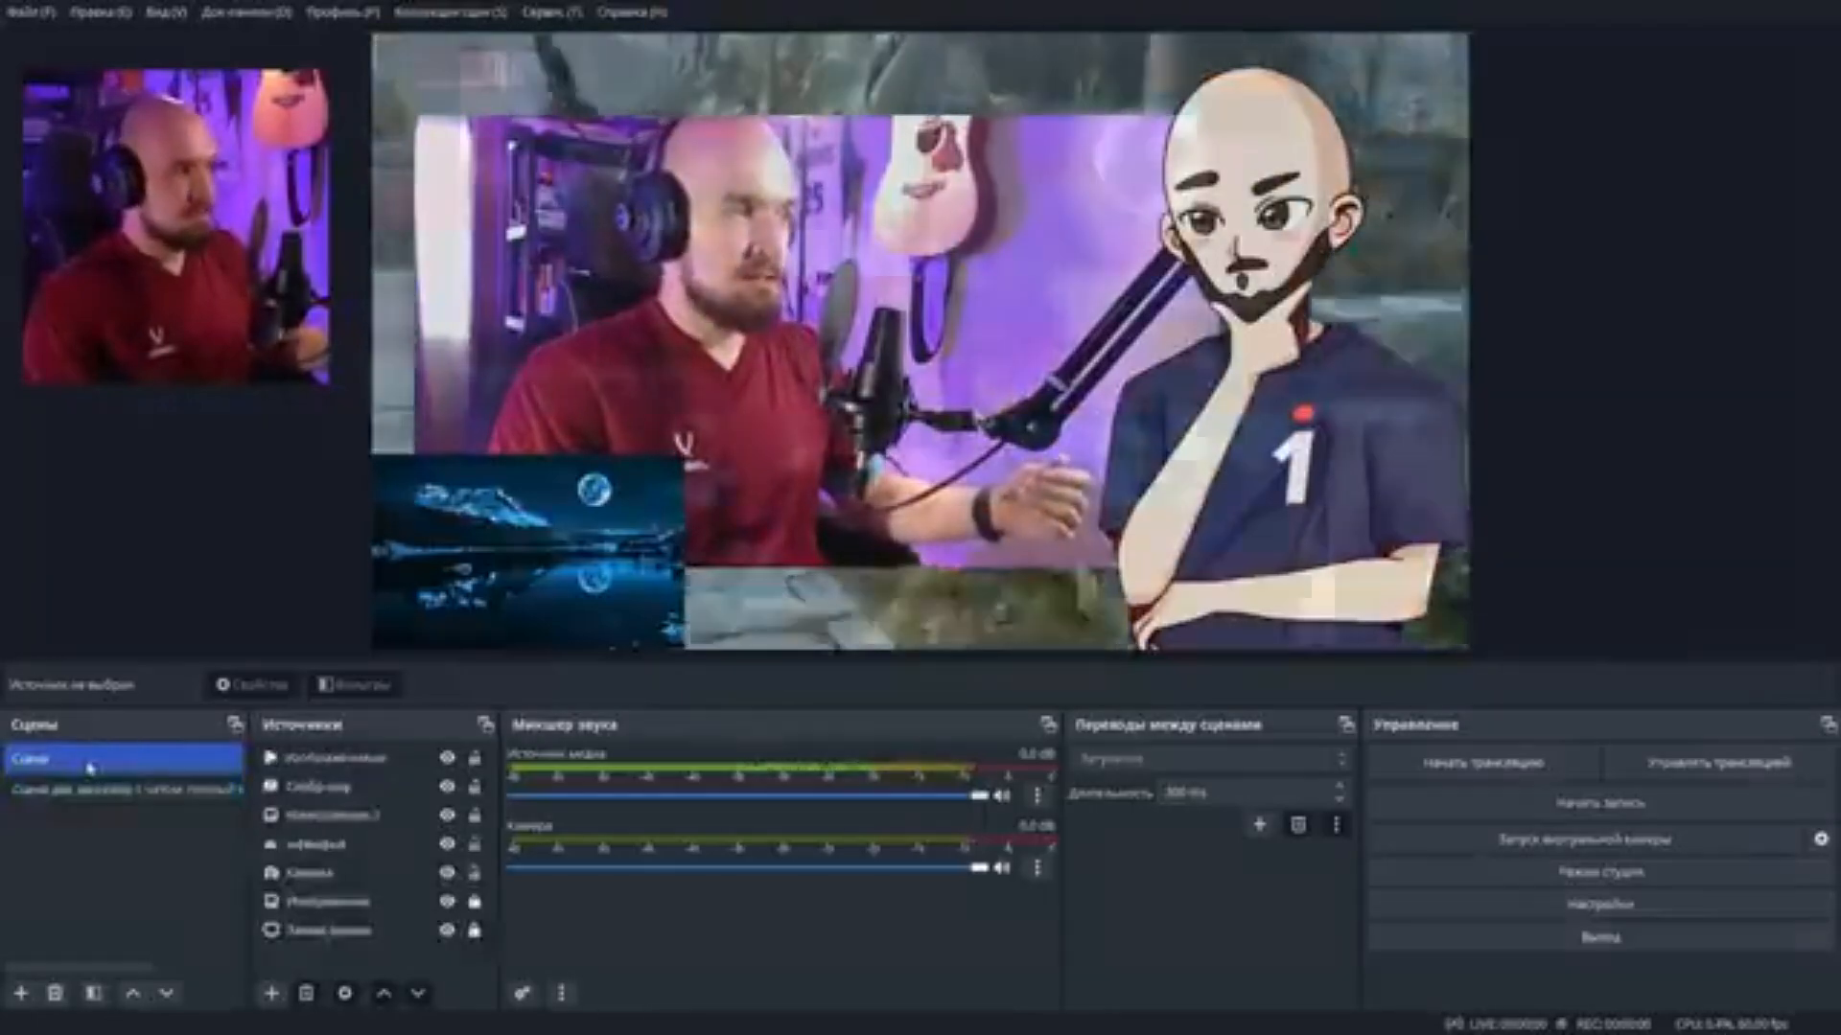
{"action": "left_click", "coordinate": [148, 785]}
{"action": "left_click", "coordinate": [149, 767]}
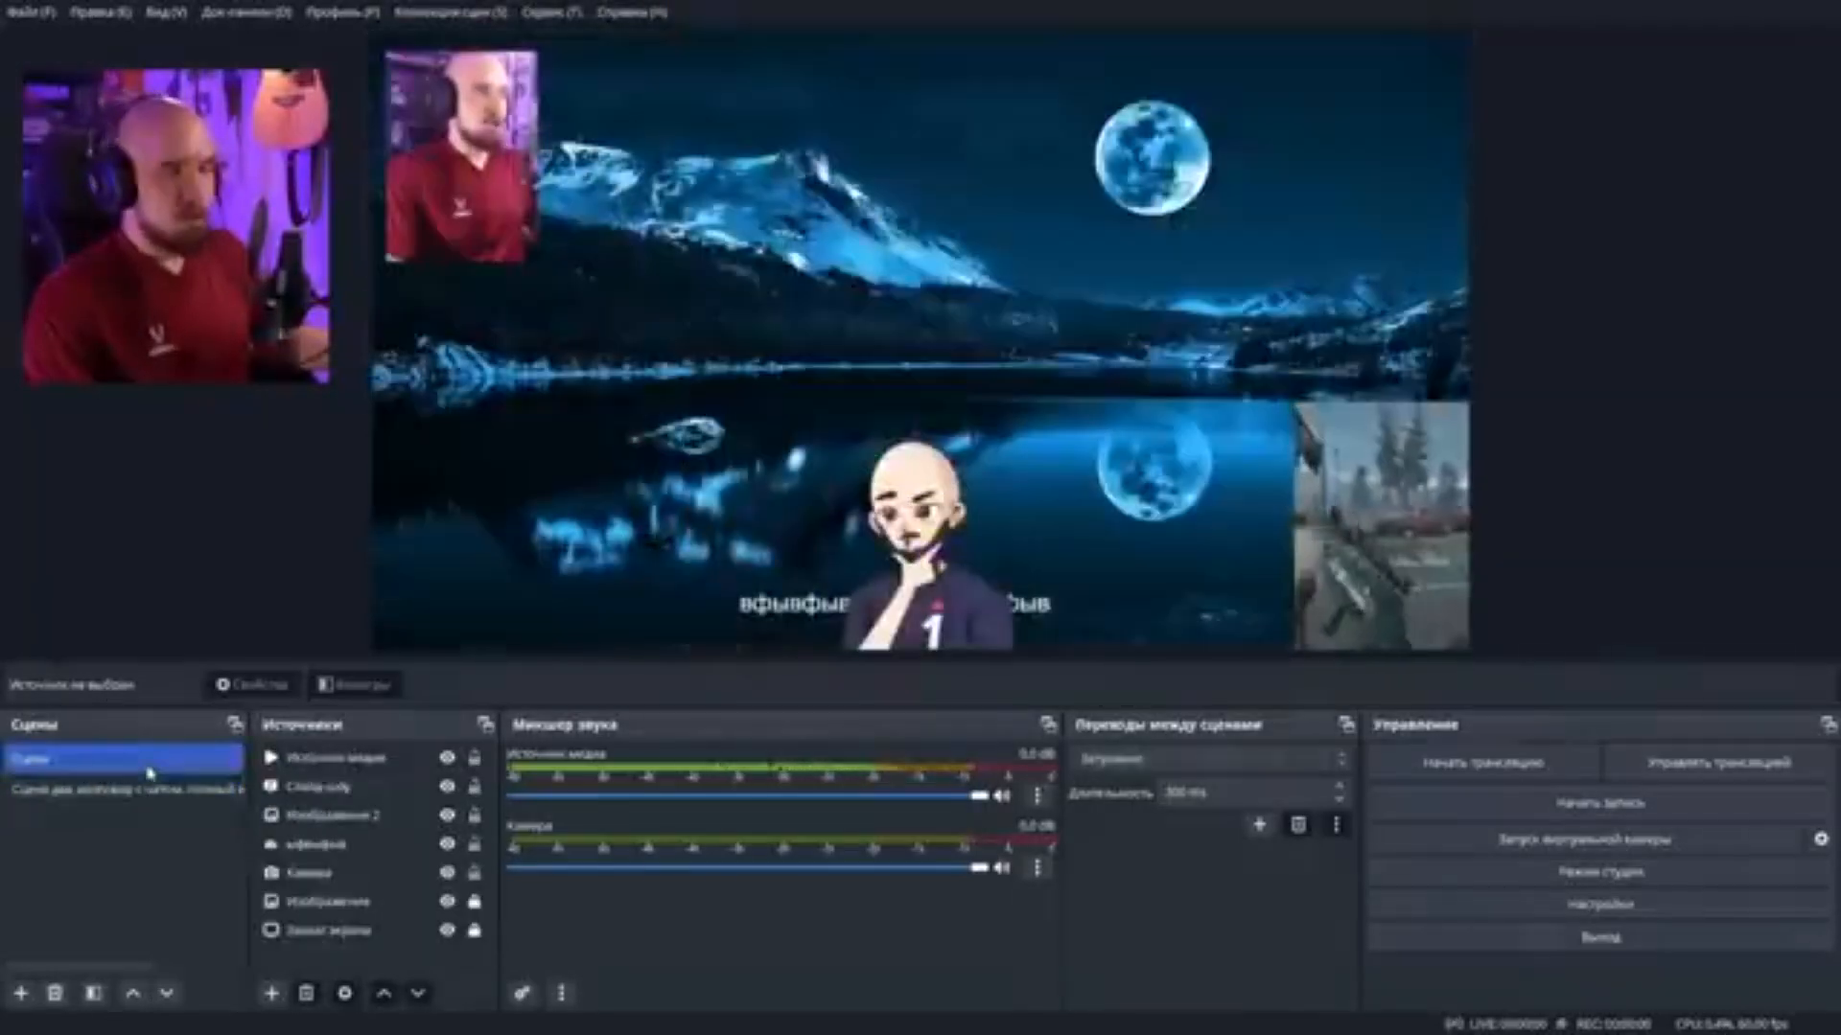
Step: Assign Num 1 and Num 2 switch-to-scene hotkeys to the two scenes, apply and close Settings
{"action": "left_click", "coordinate": [1596, 904]}
{"action": "left_click", "coordinate": [537, 364]}
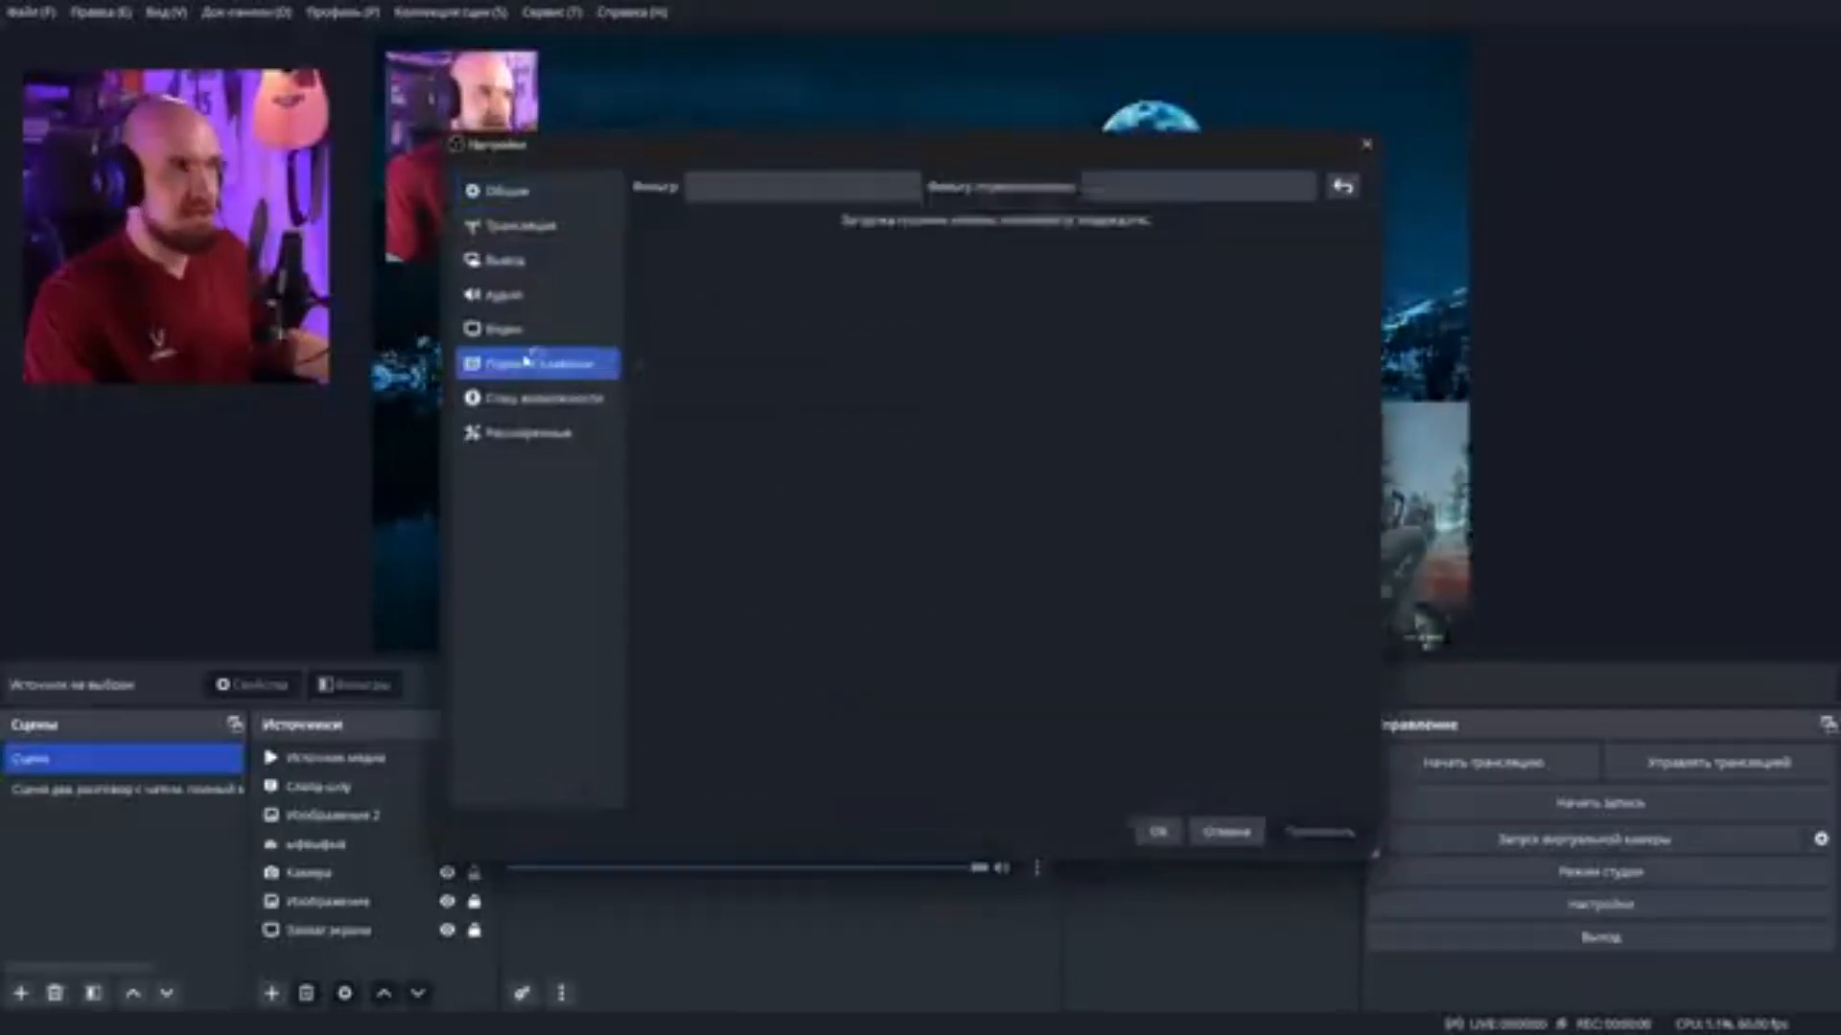
{"action": "scroll", "coordinate": [752, 441], "scroll_direction": "down", "scroll_amount": 1}
{"action": "scroll", "coordinate": [753, 441], "scroll_direction": "down", "scroll_amount": 5}
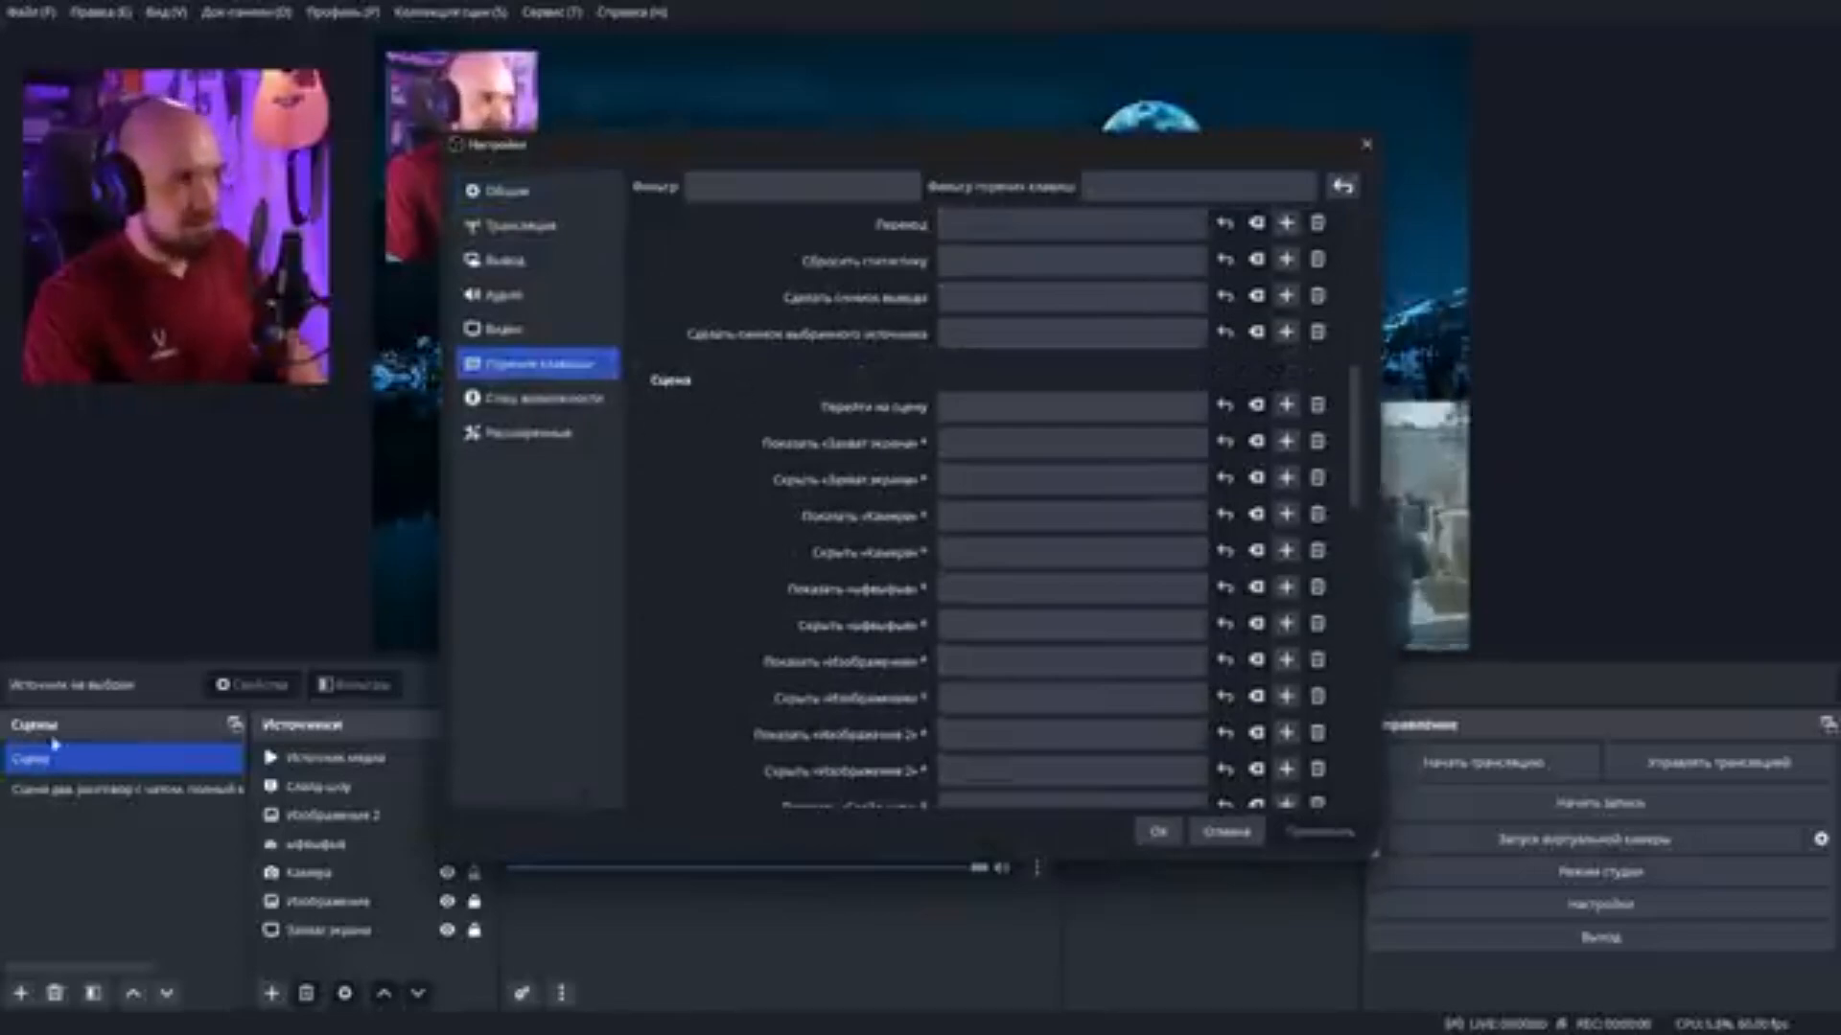
{"action": "left_click", "coordinate": [1037, 407]}
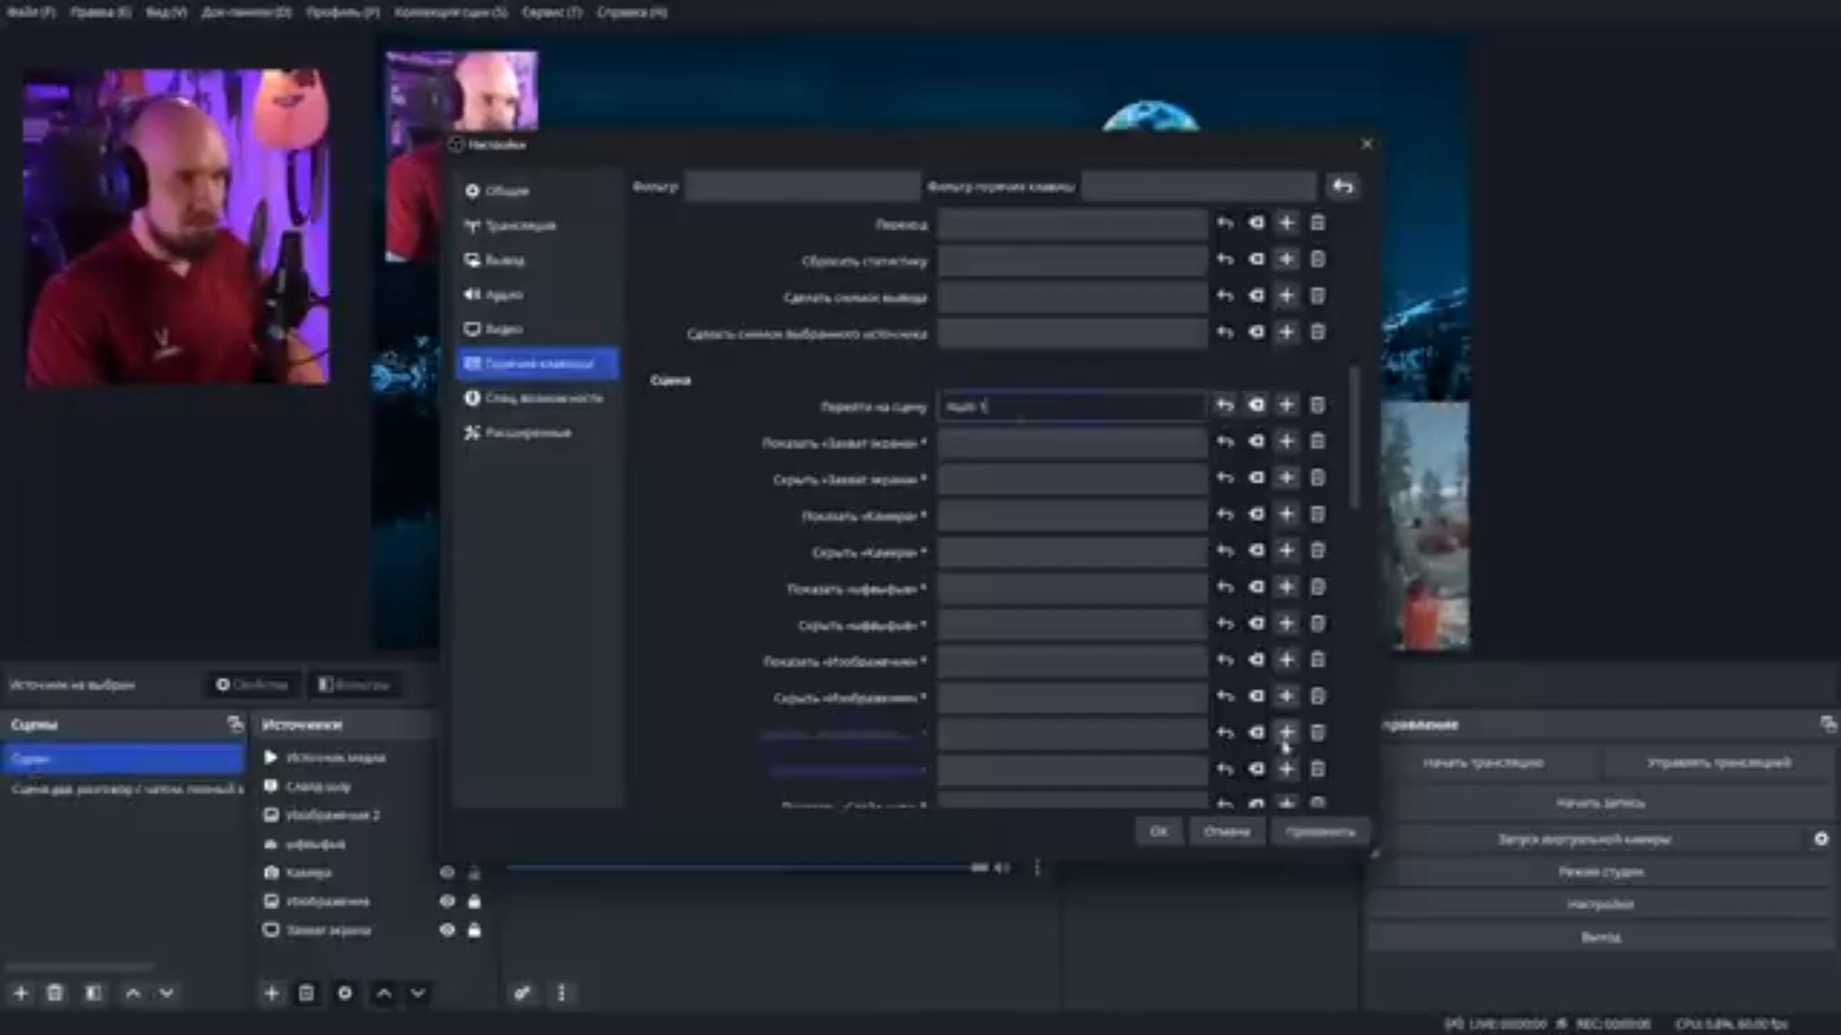
{"action": "scroll", "coordinate": [748, 501], "scroll_direction": "down", "scroll_amount": 3}
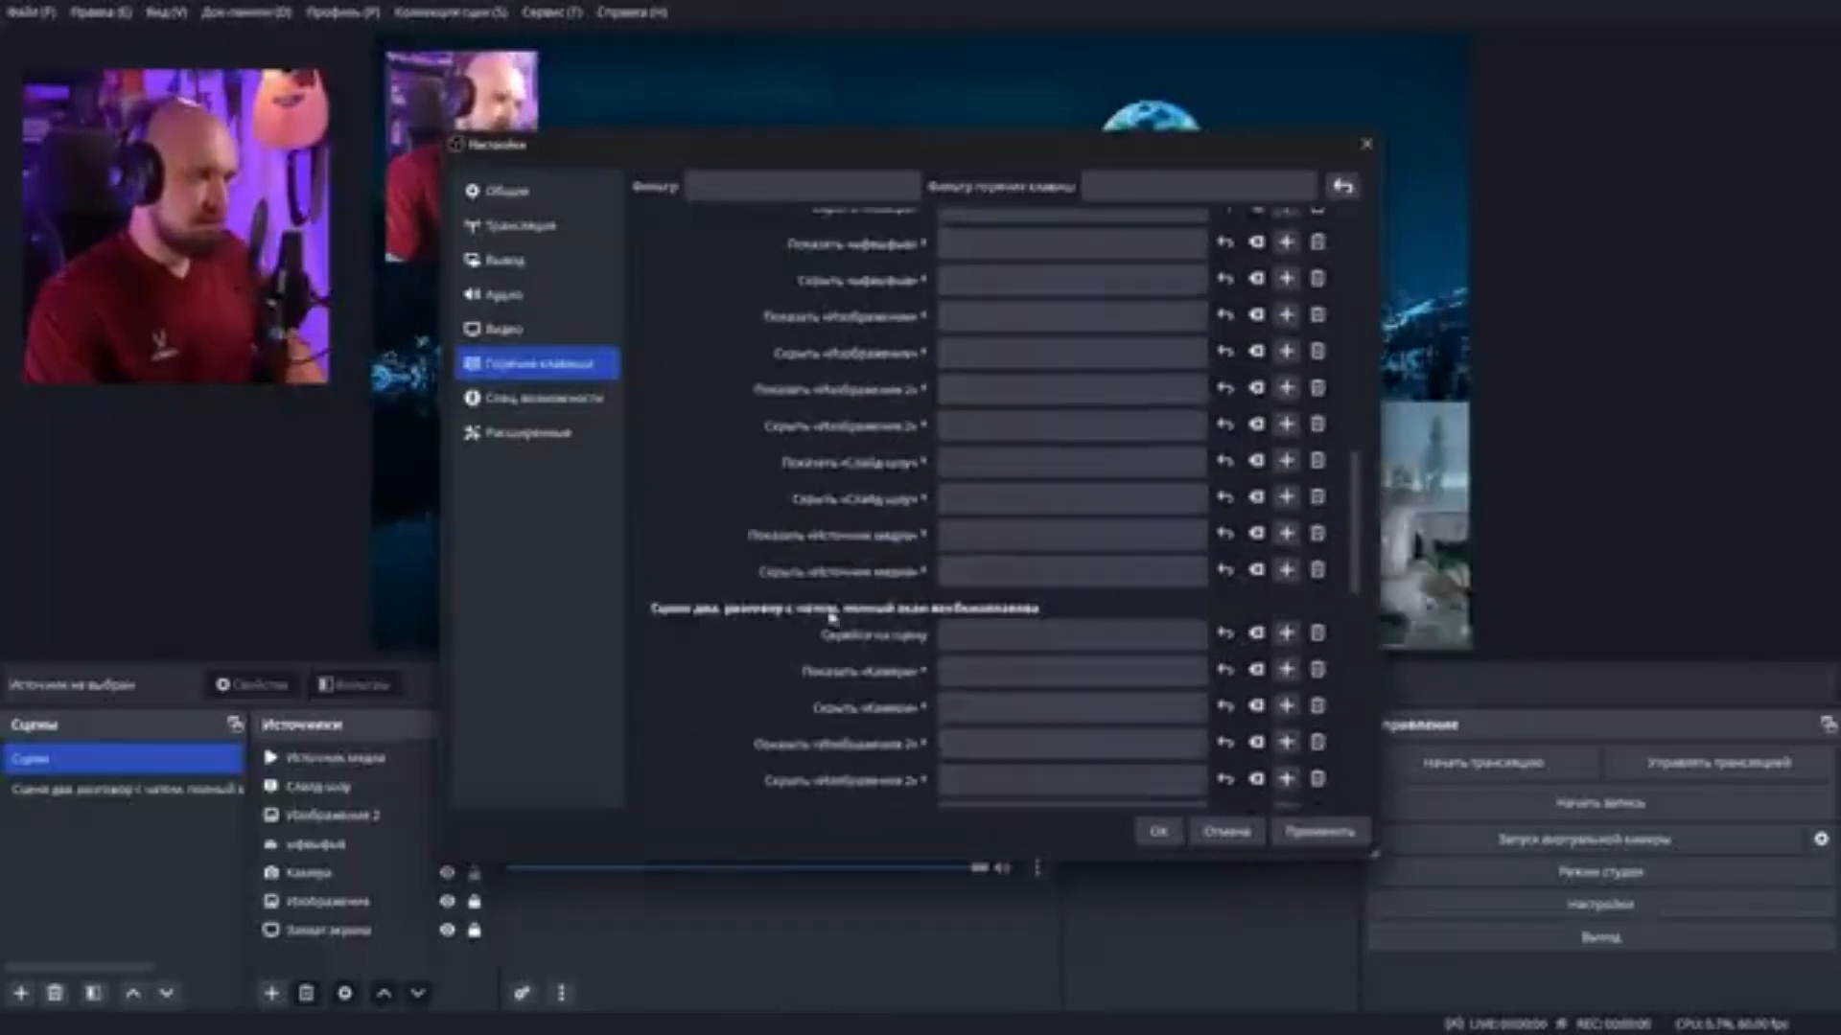
{"action": "left_click", "coordinate": [985, 635]}
{"action": "left_click", "coordinate": [1320, 831]}
{"action": "left_click", "coordinate": [1158, 832]}
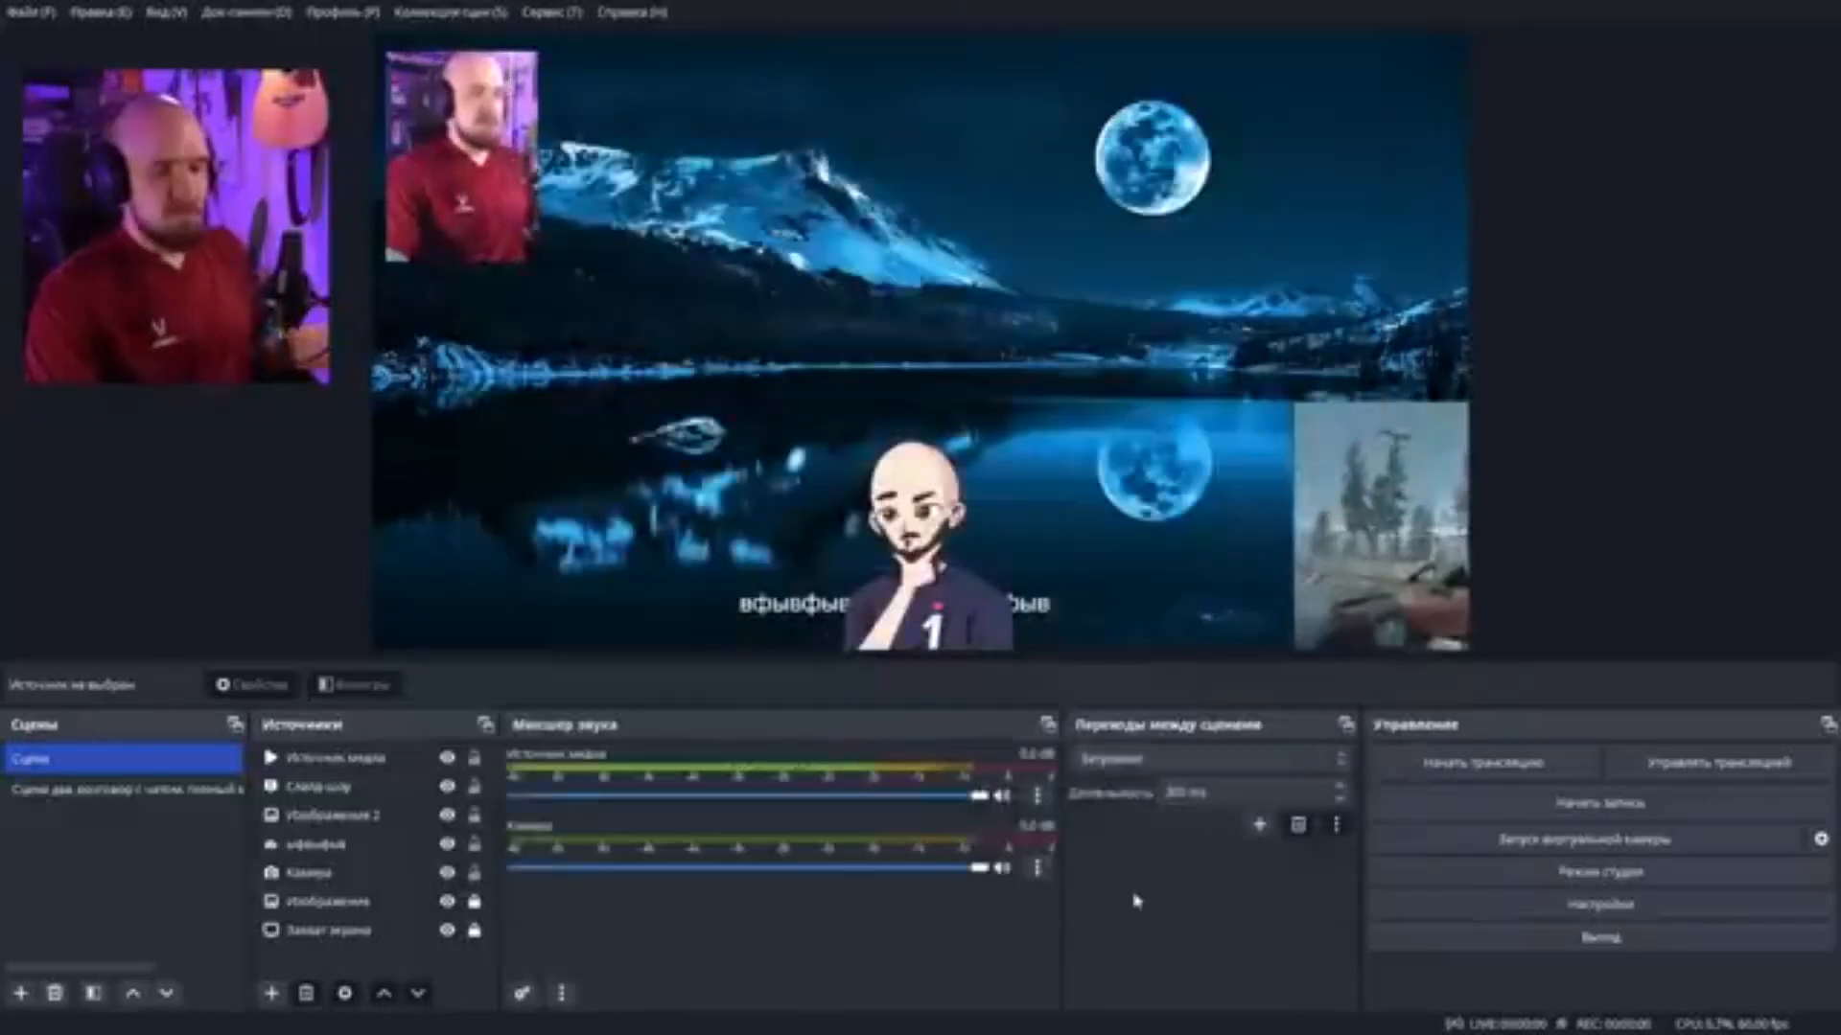
{"action": "key", "text": "KP_2"}
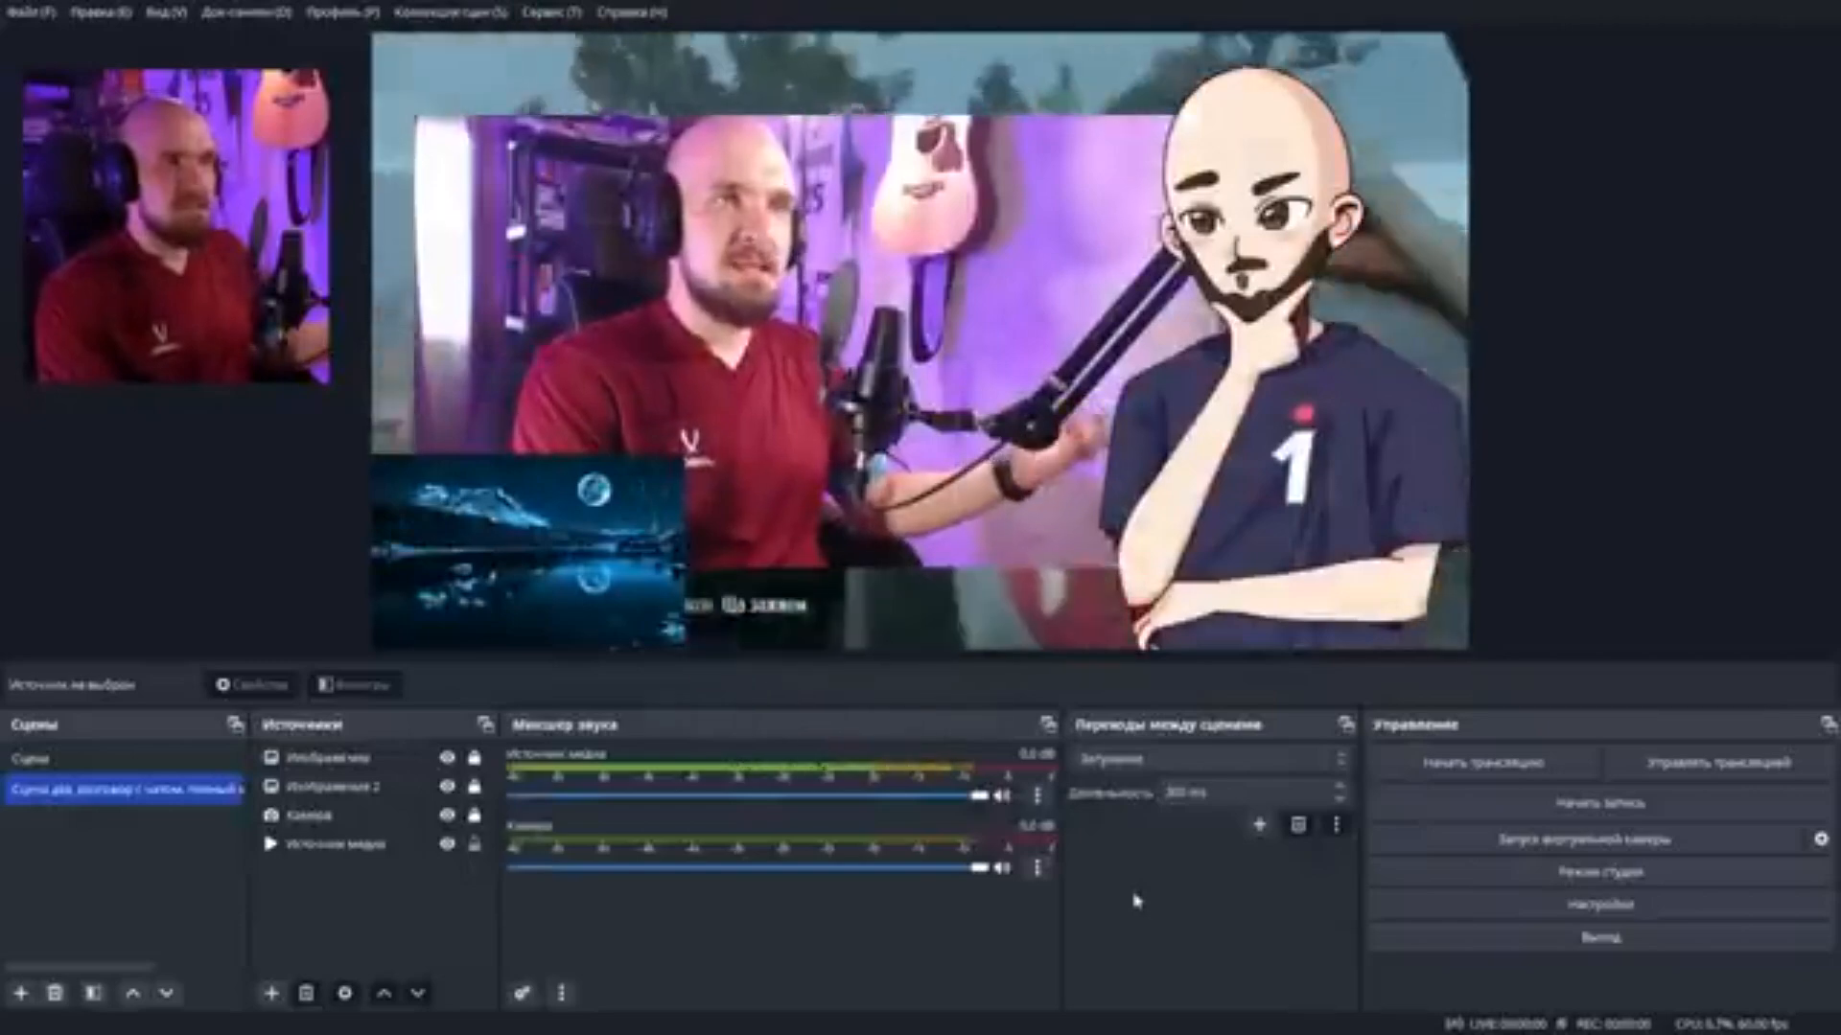
{"action": "key", "text": "KP_1"}
{"action": "key", "text": "KP_2"}
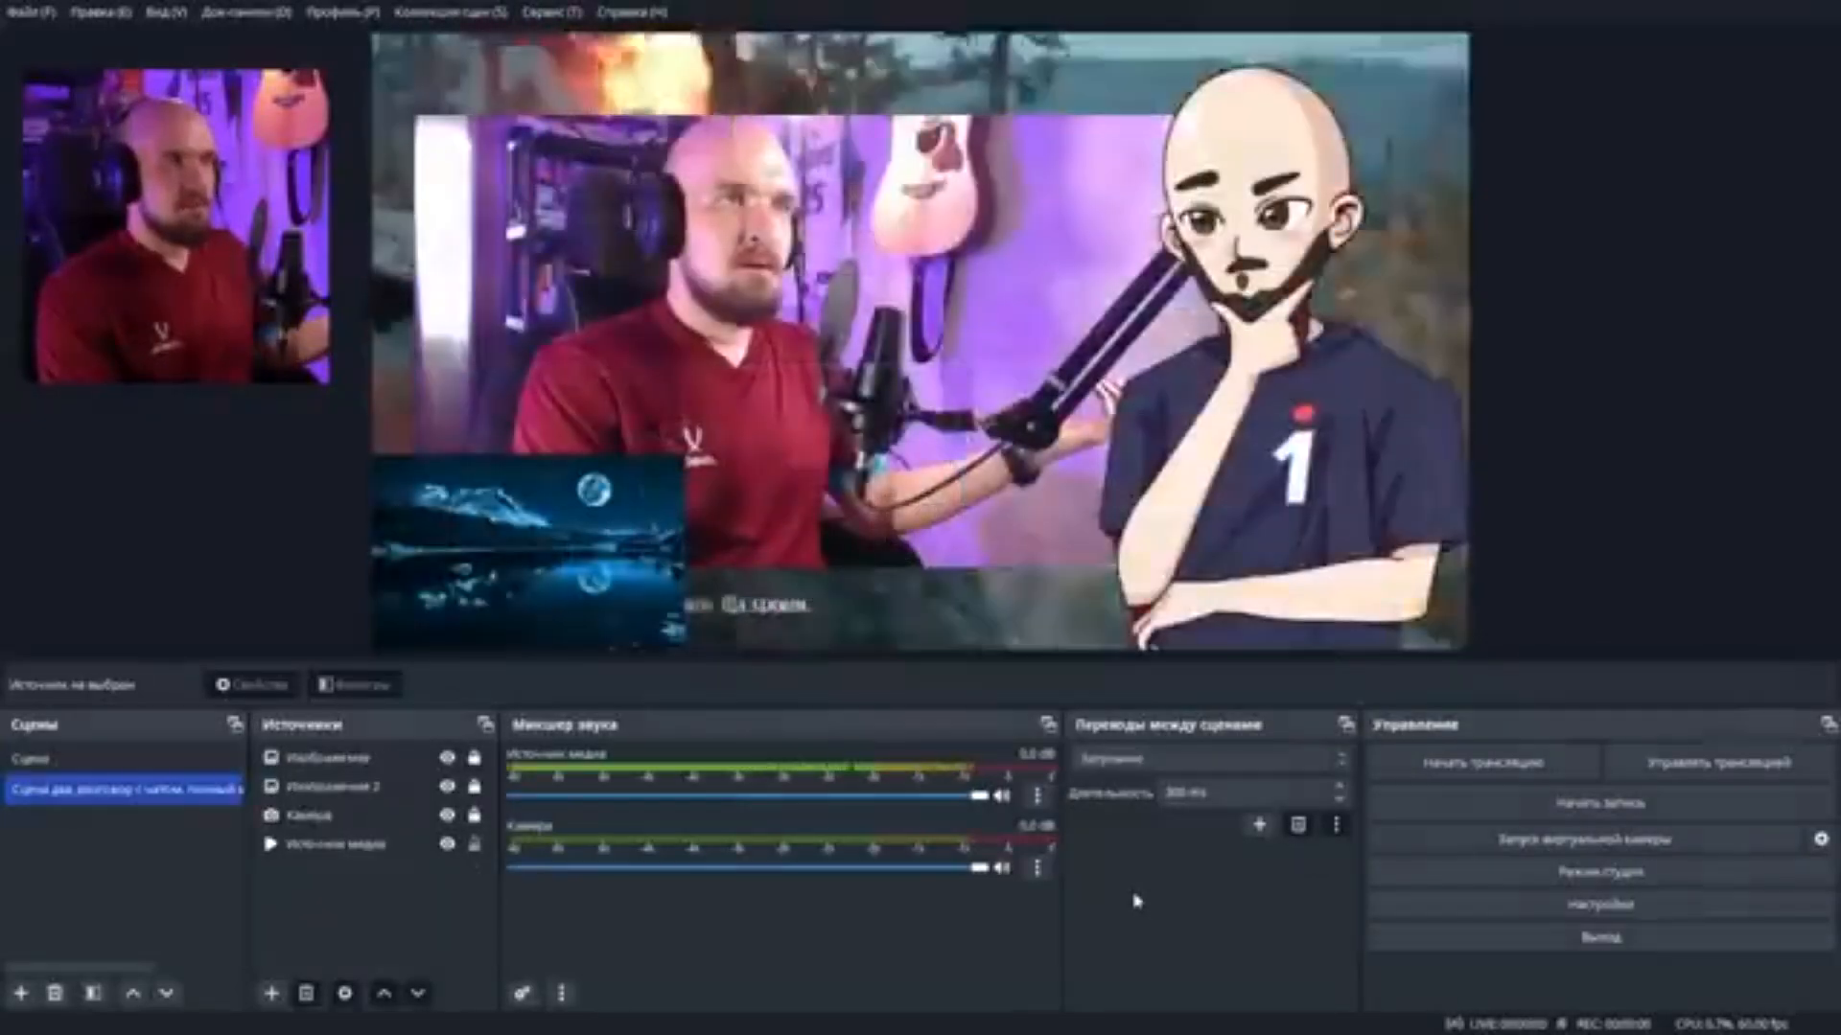
{"action": "key", "text": "KP_1"}
{"action": "key", "text": "KP_2"}
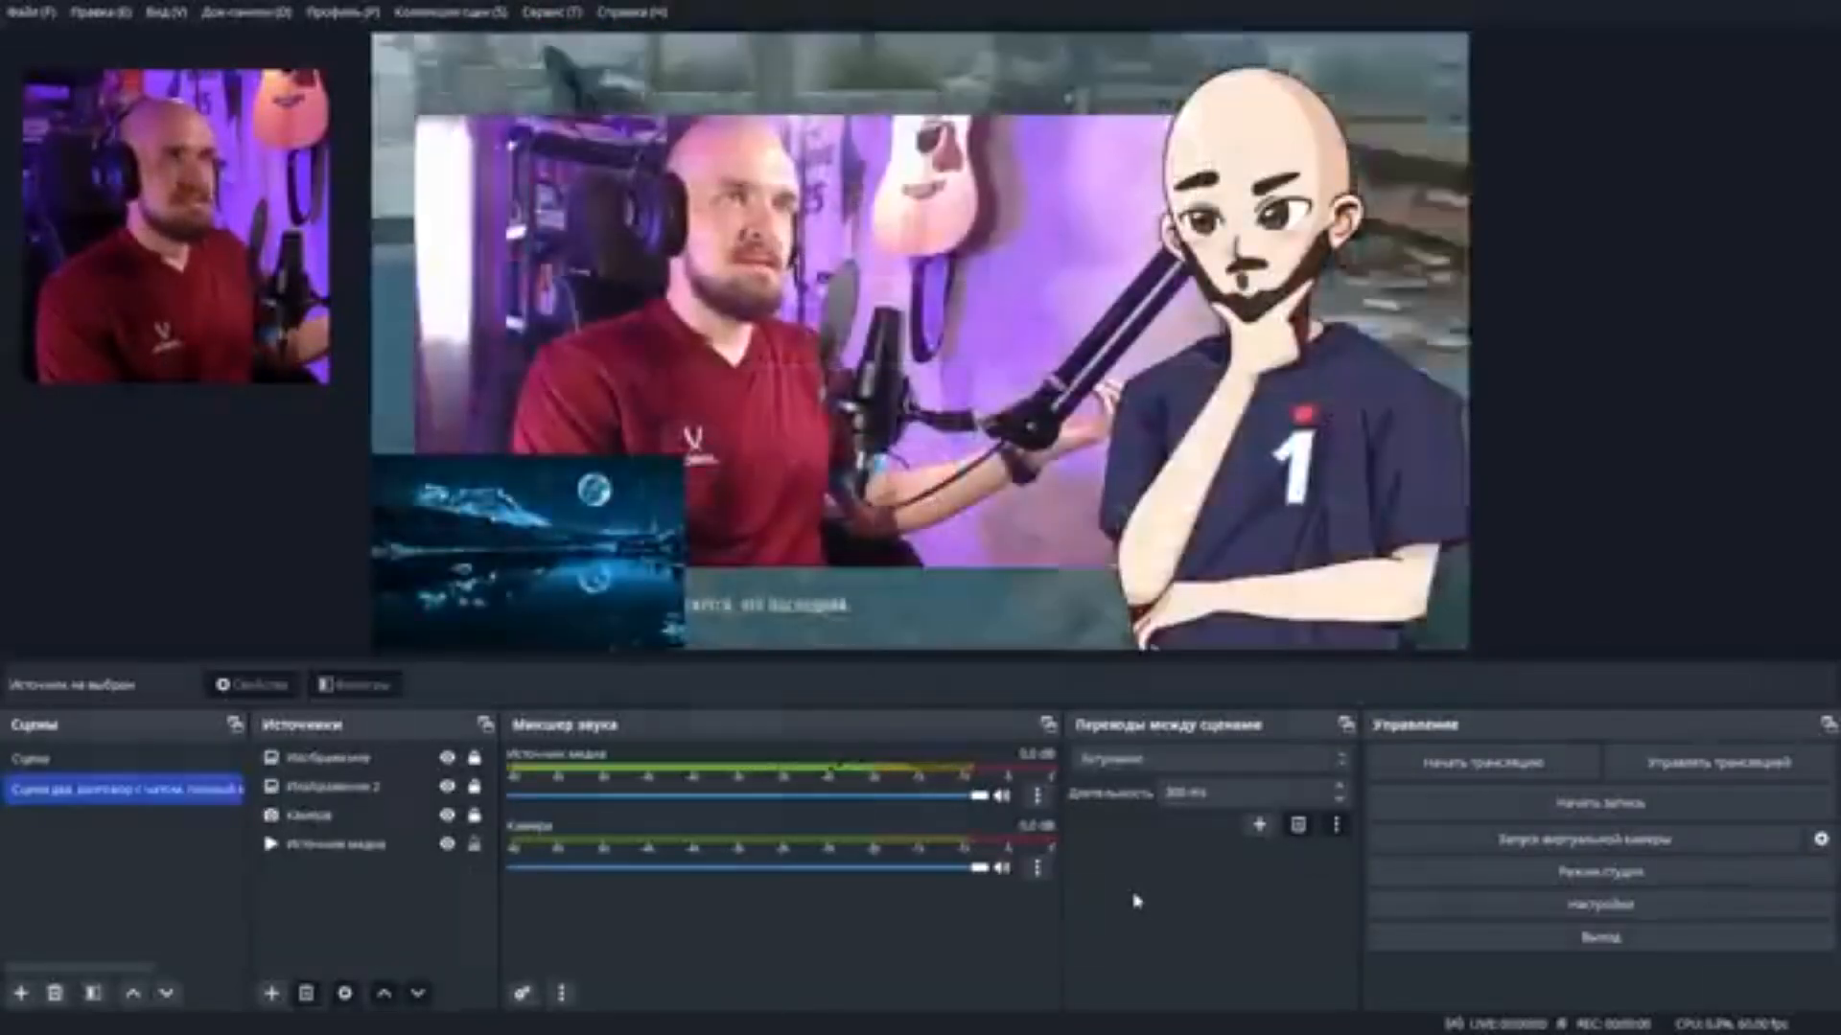
{"action": "key", "text": "KP_1"}
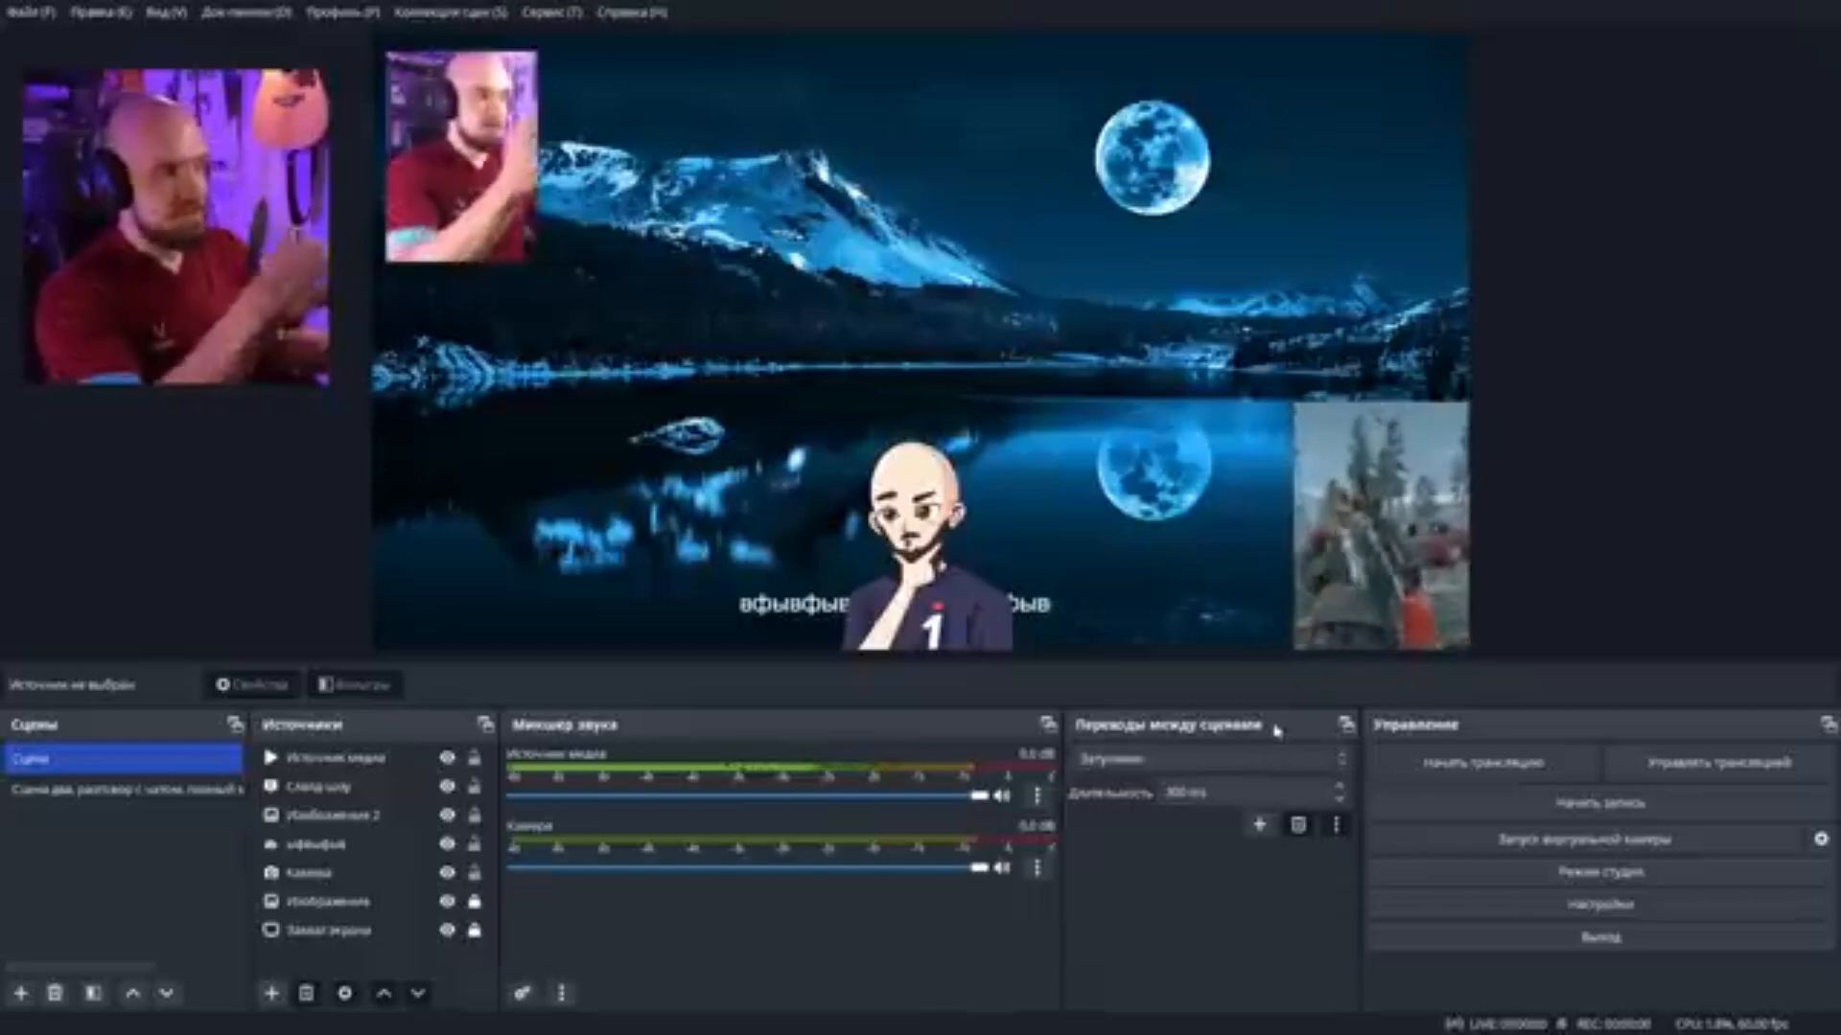
Step: Keep the scene transition set to the Затухание fade at 300 ms
{"action": "left_click", "coordinate": [1340, 760]}
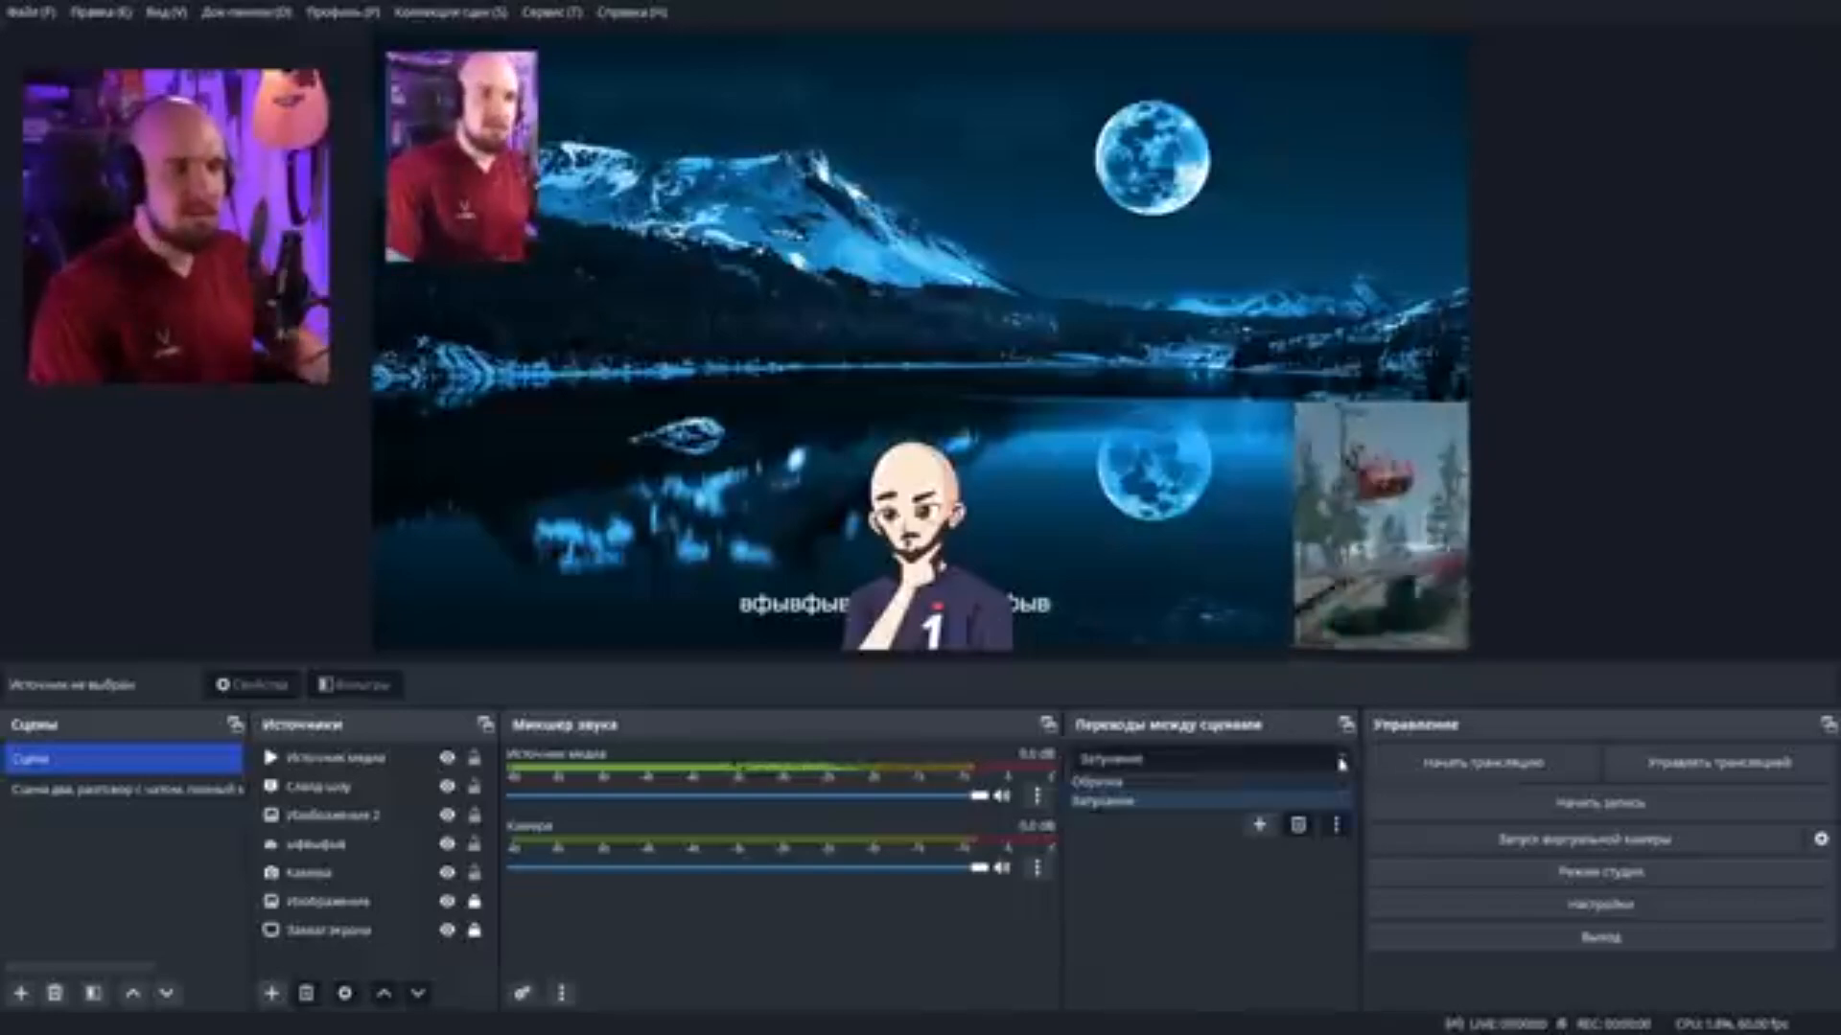
{"action": "left_click", "coordinate": [1146, 840]}
{"action": "left_click", "coordinate": [1342, 759]}
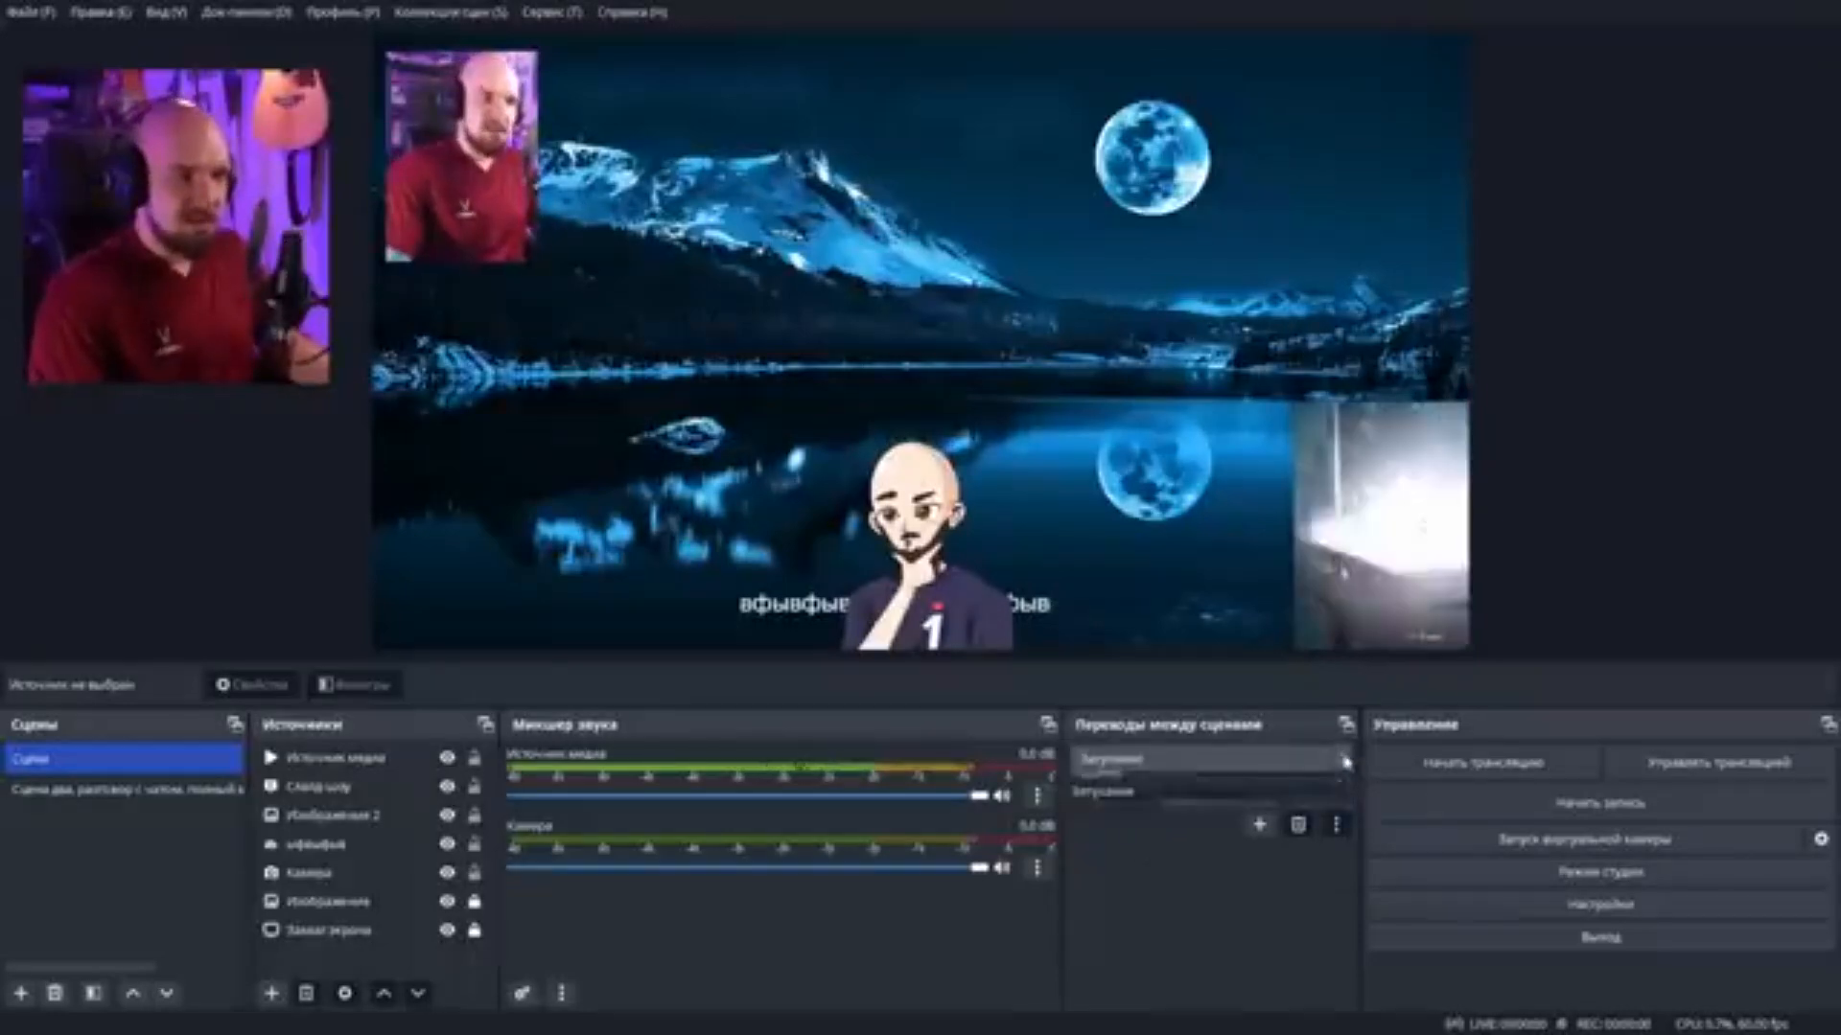
{"action": "left_click", "coordinate": [1133, 803]}
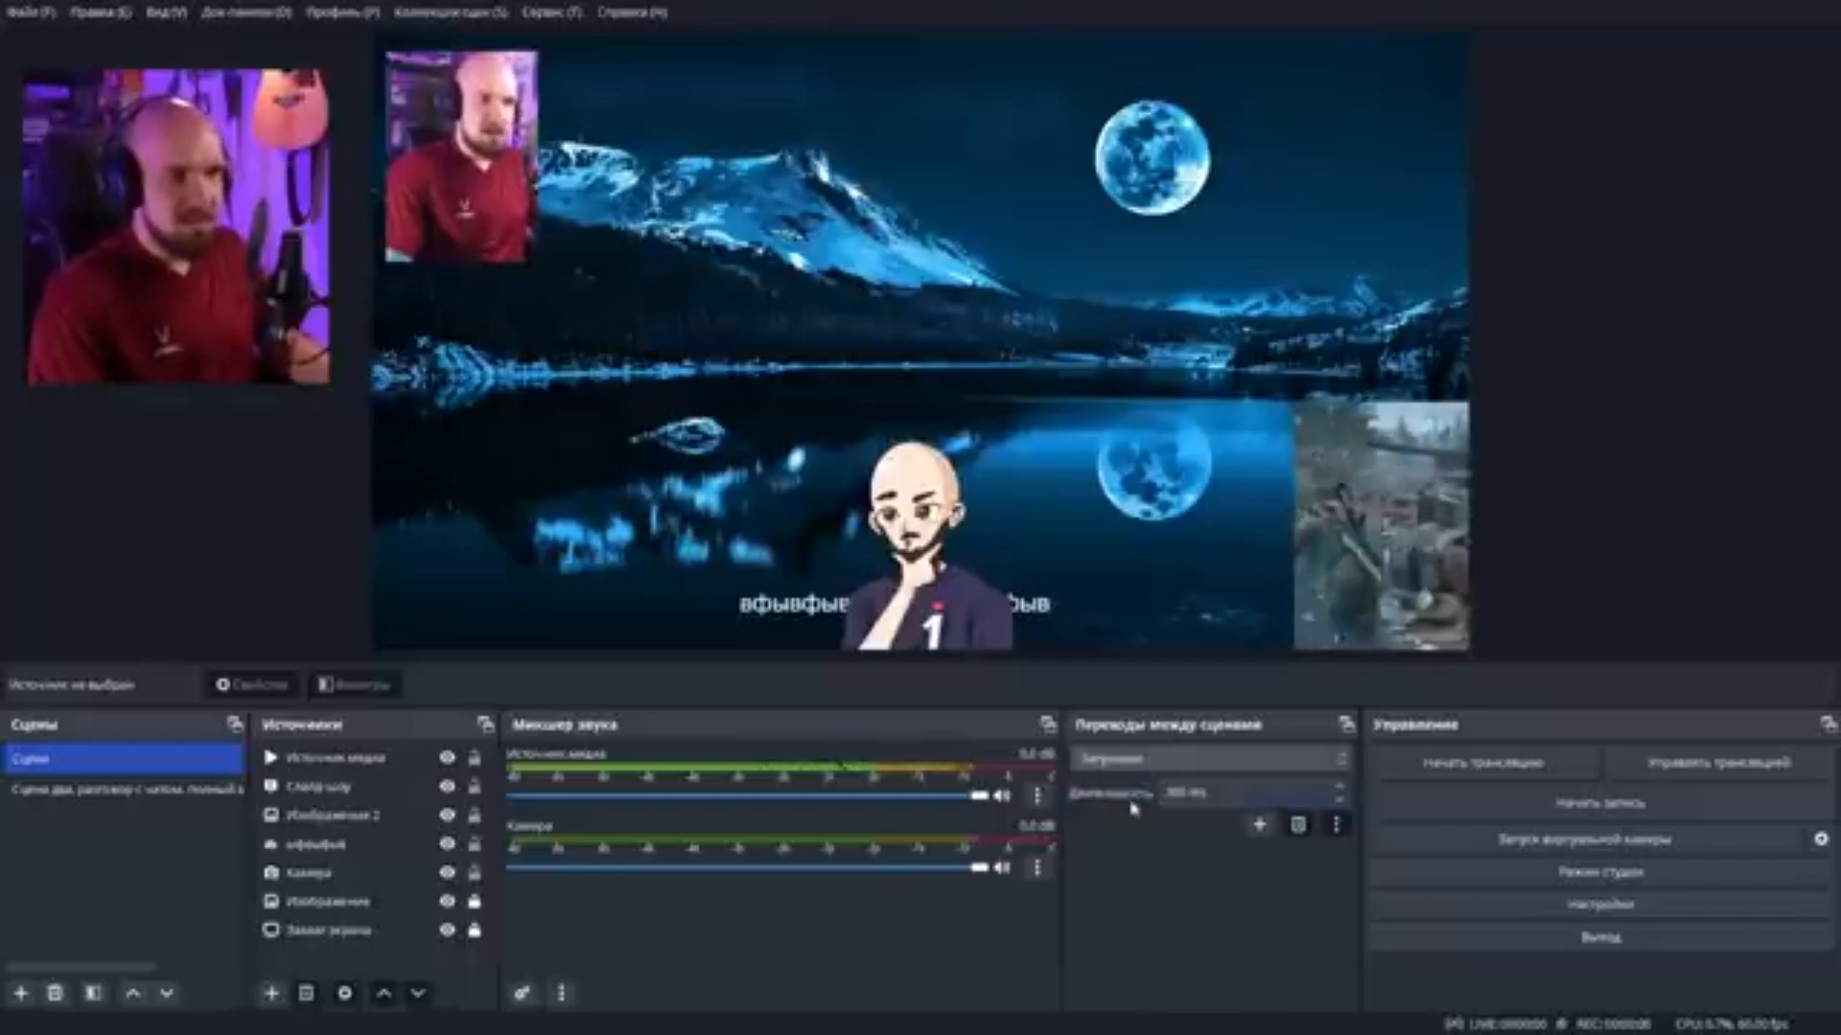
{"action": "type", "text": "2121"}
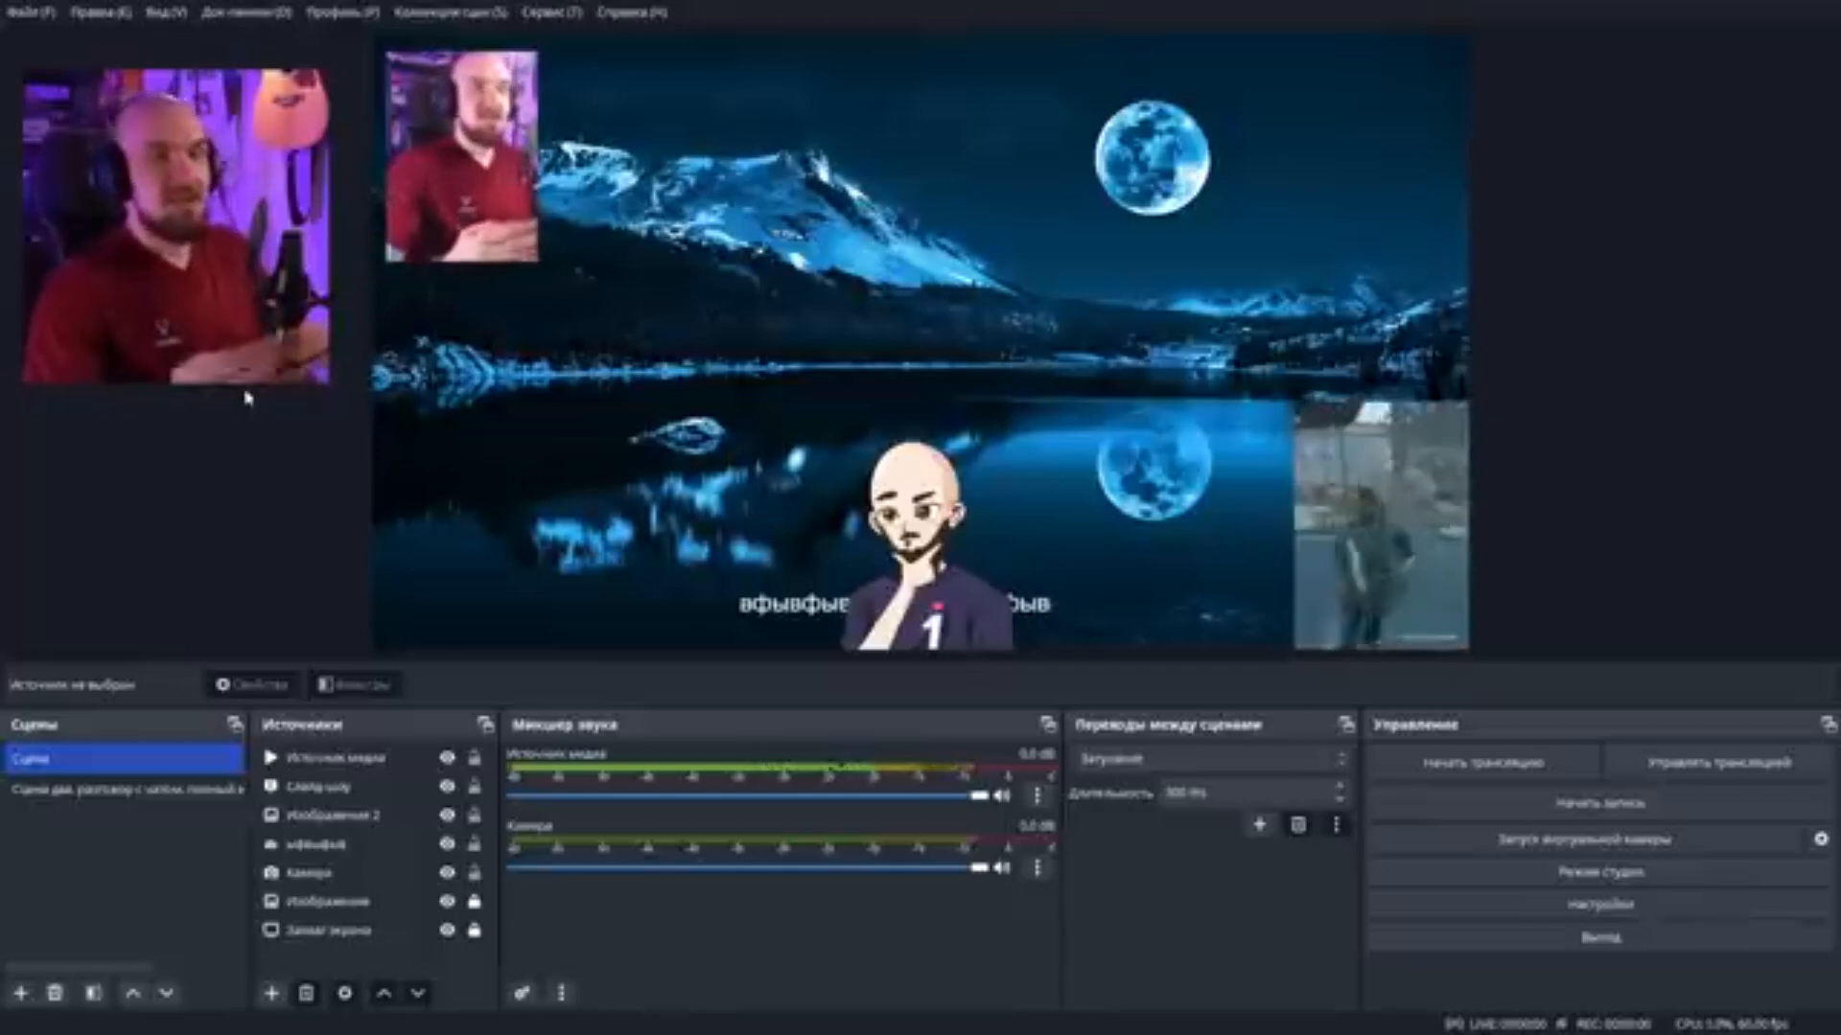
Step: Move, crop and enlarge the Камера feed within the night-lake preview
{"action": "left_click_drag", "start_coordinate": [462, 158], "coordinate": [993, 228]}
{"action": "left_click_drag", "start_coordinate": [613, 230], "coordinate": [556, 232]}
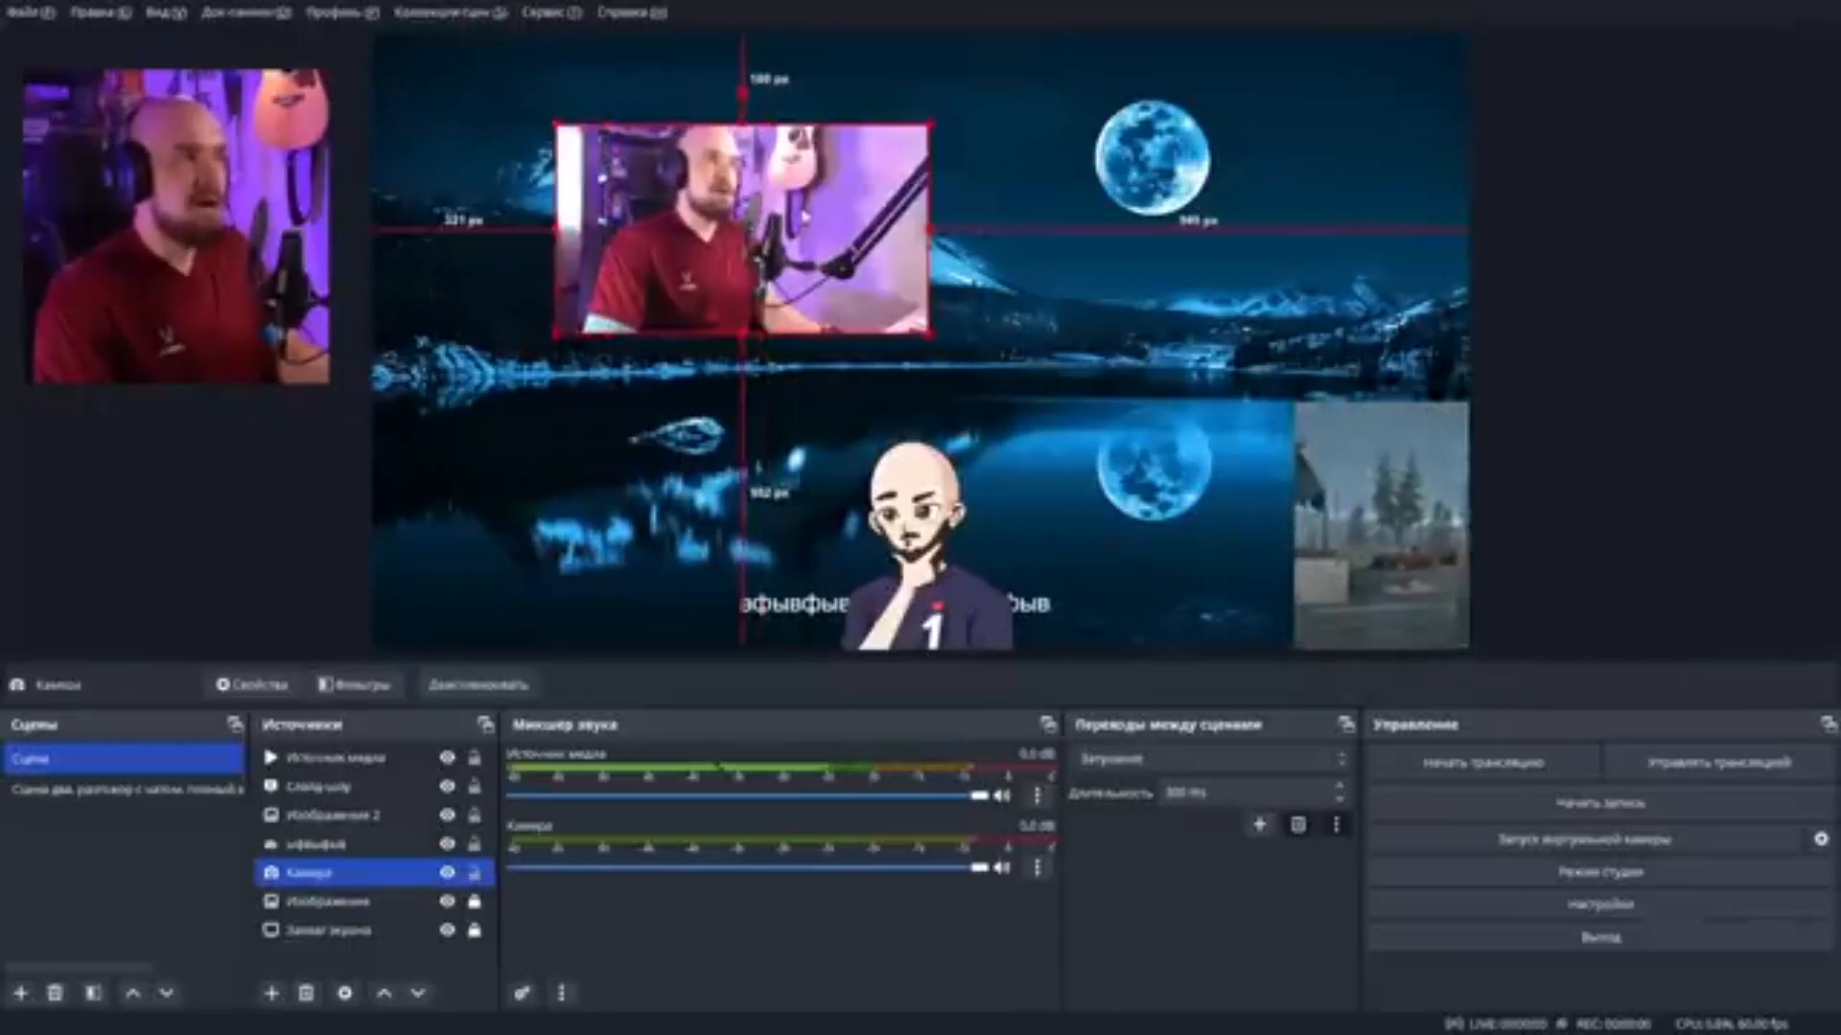
{"action": "left_click_drag", "start_coordinate": [930, 226], "coordinate": [775, 230]}
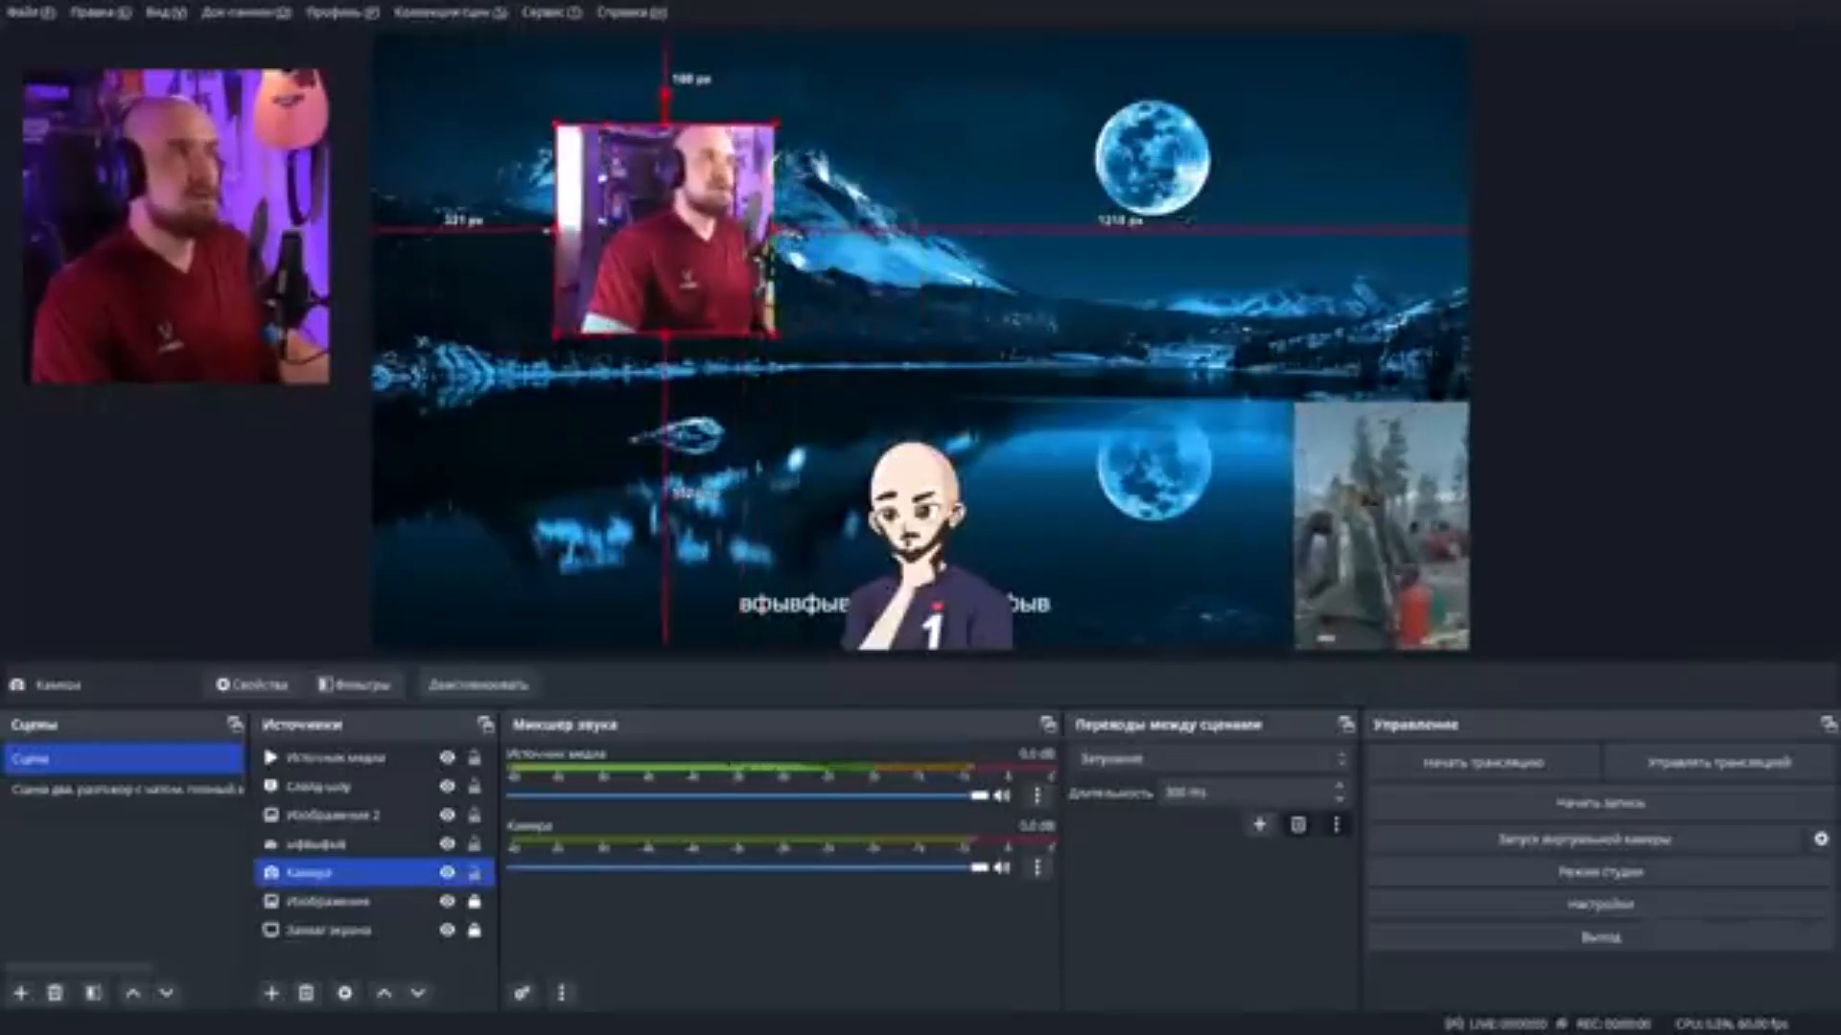
{"action": "left_click_drag", "start_coordinate": [555, 230], "coordinate": [626, 230]}
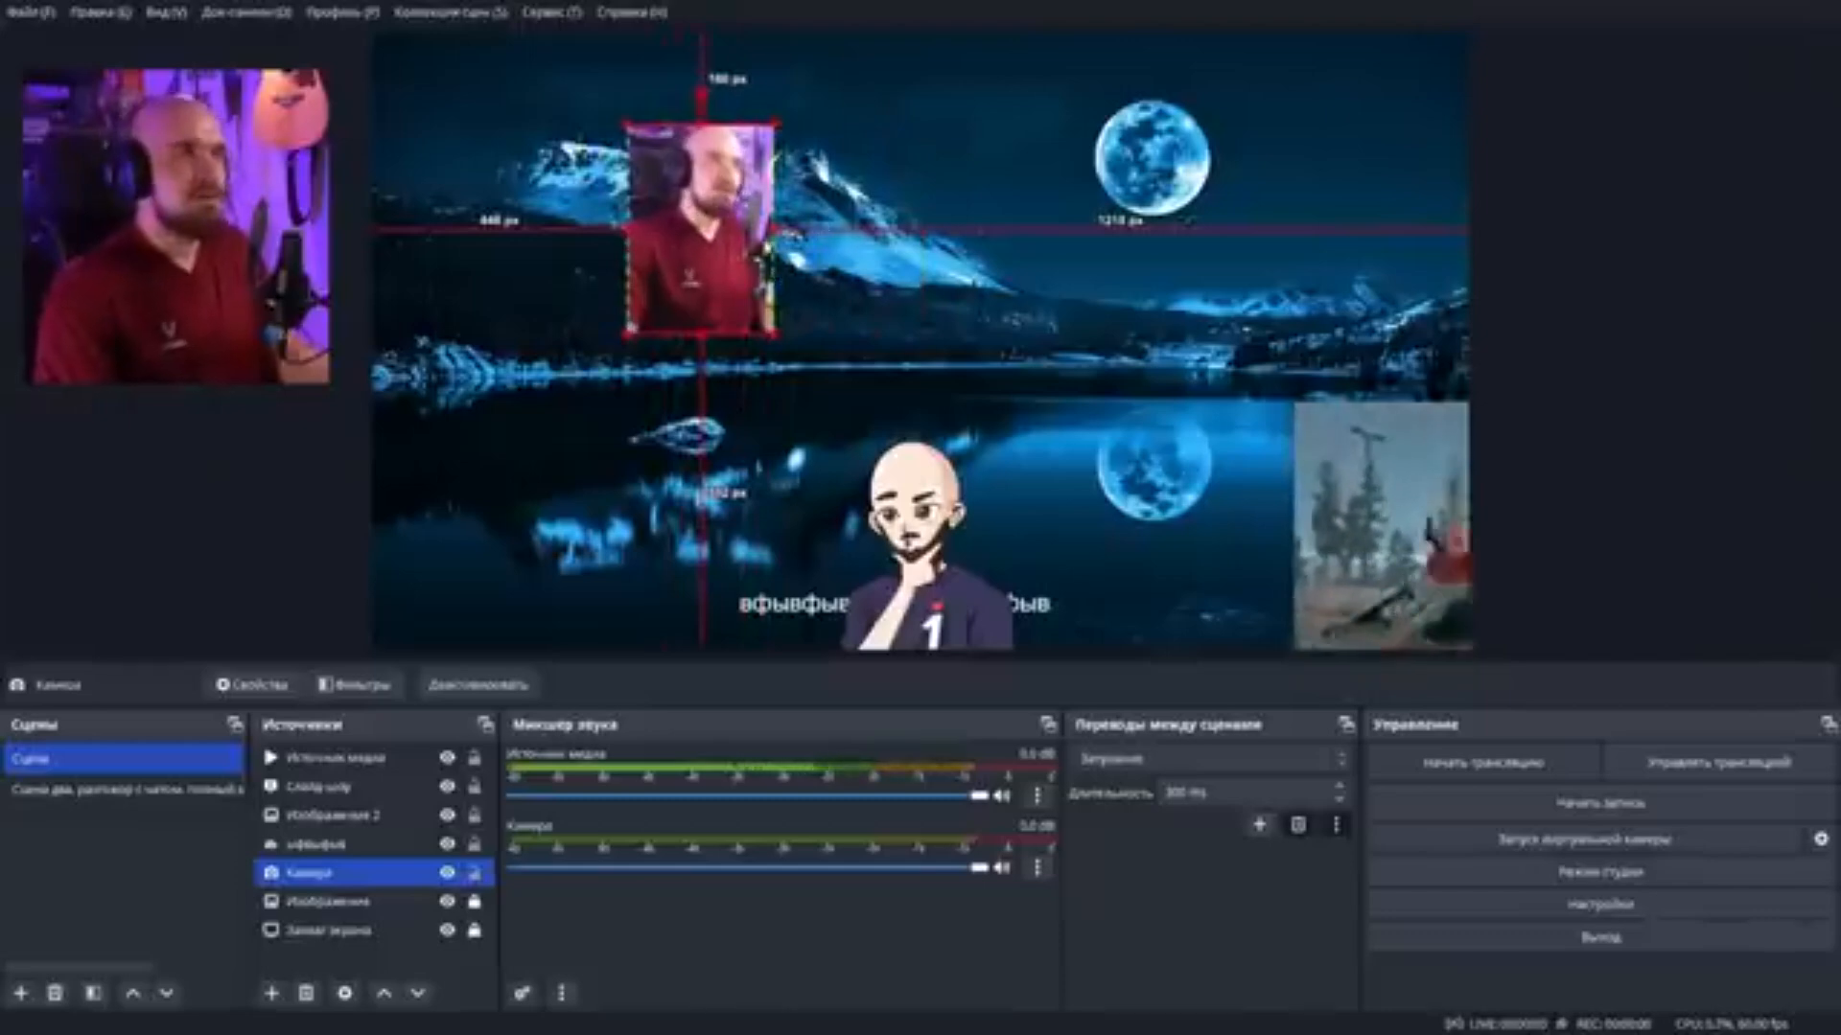
{"action": "left_click_drag", "start_coordinate": [775, 336], "coordinate": [805, 380]}
{"action": "left_click_drag", "start_coordinate": [805, 252], "coordinate": [997, 253]}
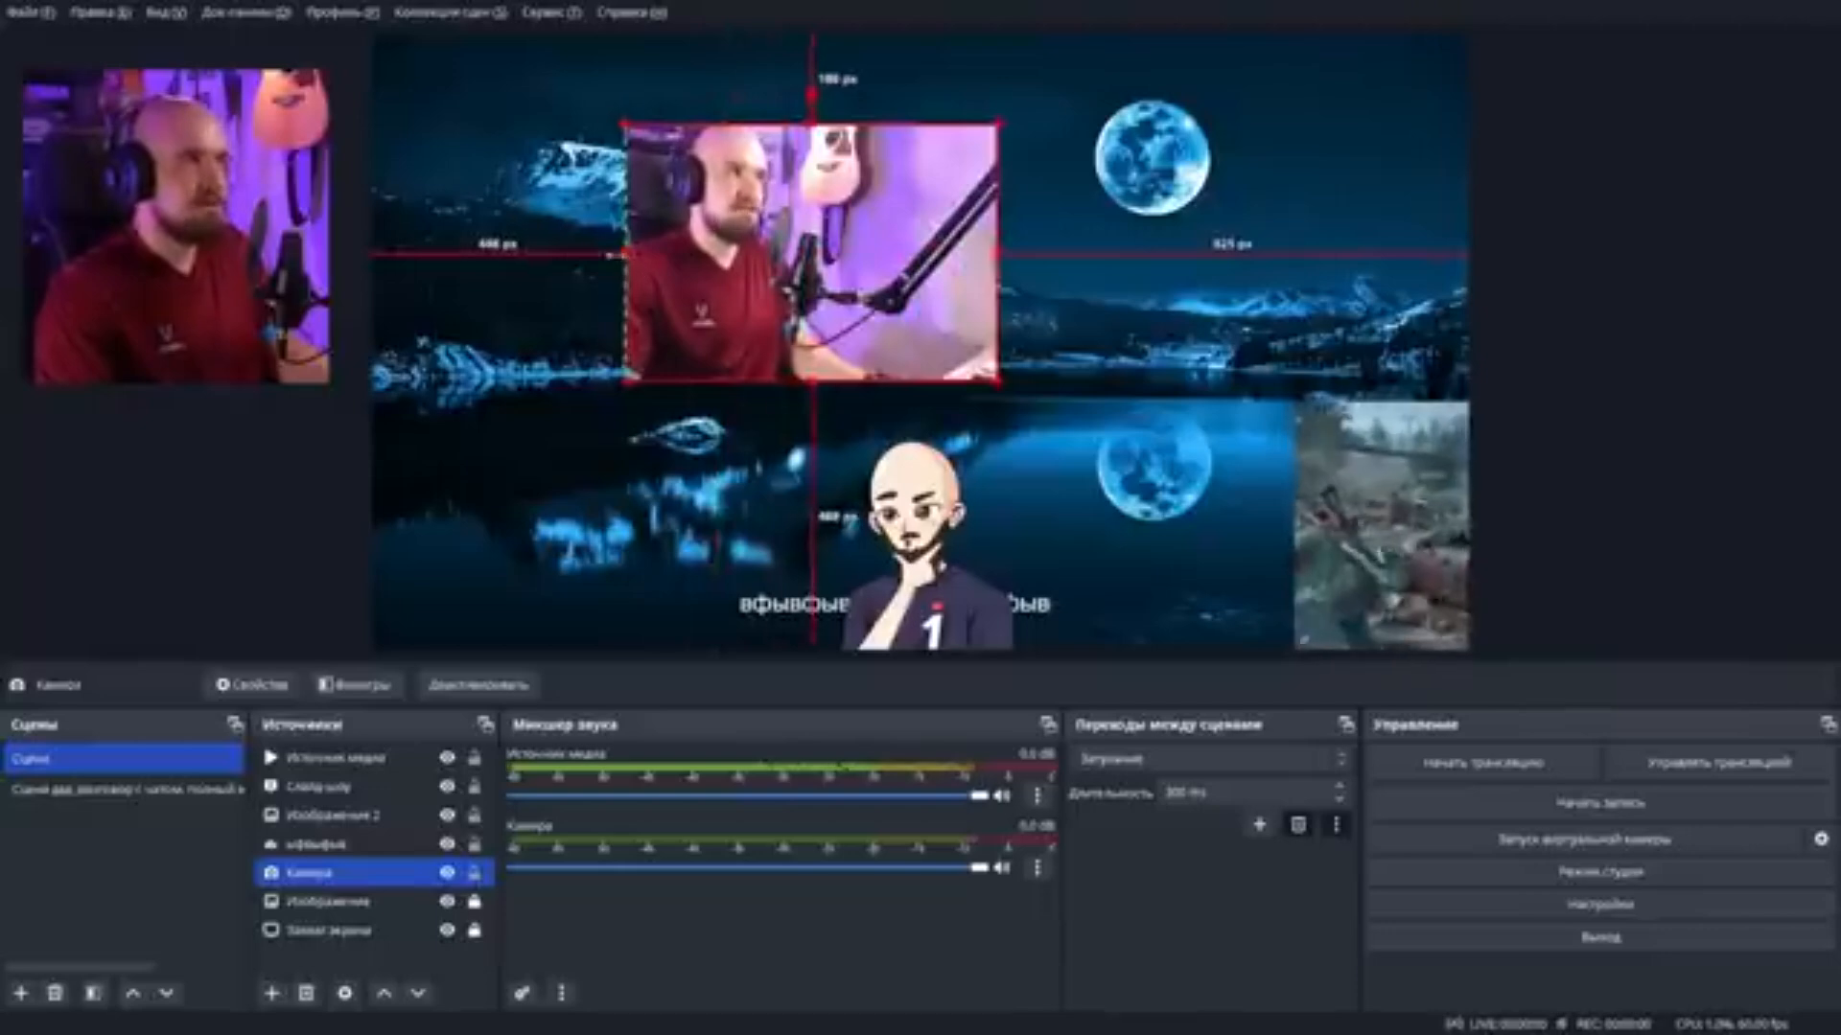
{"action": "left_click_drag", "start_coordinate": [624, 252], "coordinate": [538, 253]}
{"action": "left_click_drag", "start_coordinate": [768, 253], "coordinate": [649, 222]}
{"action": "left_click_drag", "start_coordinate": [875, 347], "coordinate": [797, 397]}
Step: Shrink the Камера feed and fit it into the preview's lower-left corner
{"action": "left_click_drag", "start_coordinate": [403, 228], "coordinate": [534, 228]}
{"action": "left_click_drag", "start_coordinate": [654, 205], "coordinate": [492, 459]}
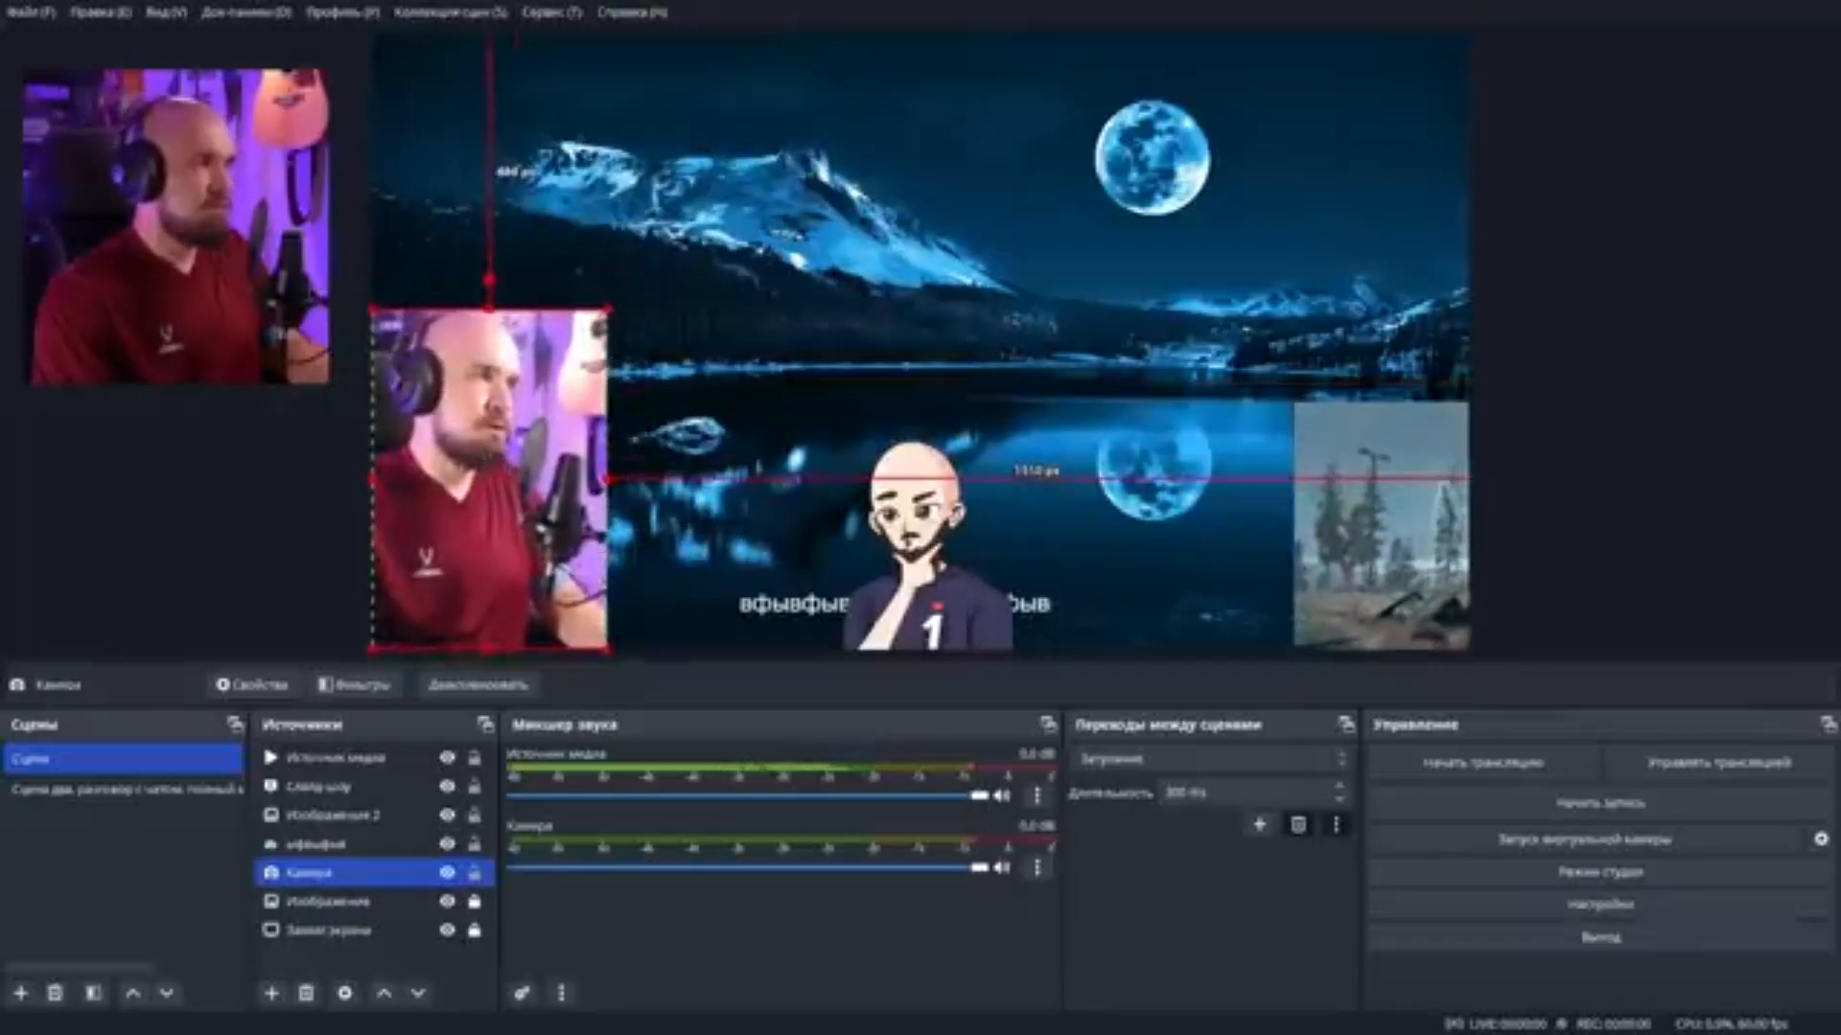
{"action": "left_click_drag", "start_coordinate": [609, 308], "coordinate": [488, 484]}
{"action": "left_click_drag", "start_coordinate": [490, 566], "coordinate": [594, 566]}
{"action": "left_click_drag", "start_coordinate": [498, 566], "coordinate": [719, 566]}
{"action": "left_click_drag", "start_coordinate": [591, 566], "coordinate": [514, 567]}
{"action": "left_click_drag", "start_coordinate": [663, 567], "coordinate": [520, 566]}
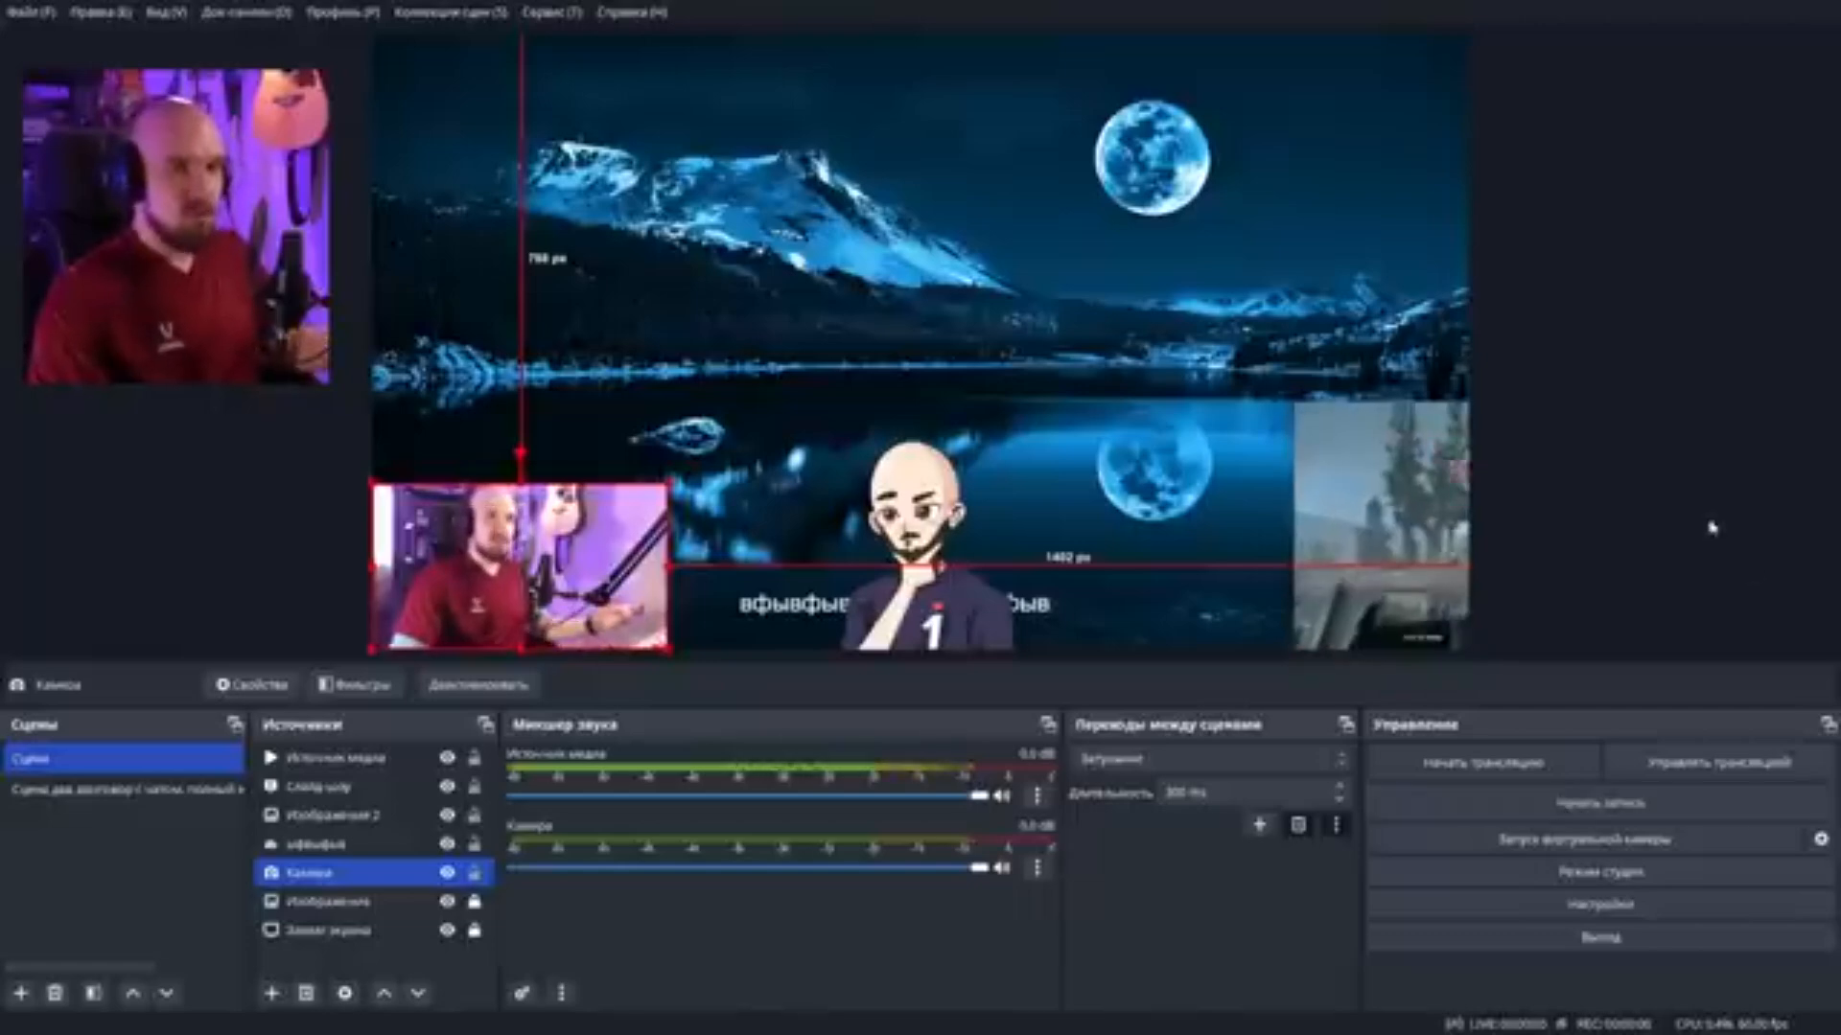
{"action": "left_click", "coordinate": [1712, 529]}
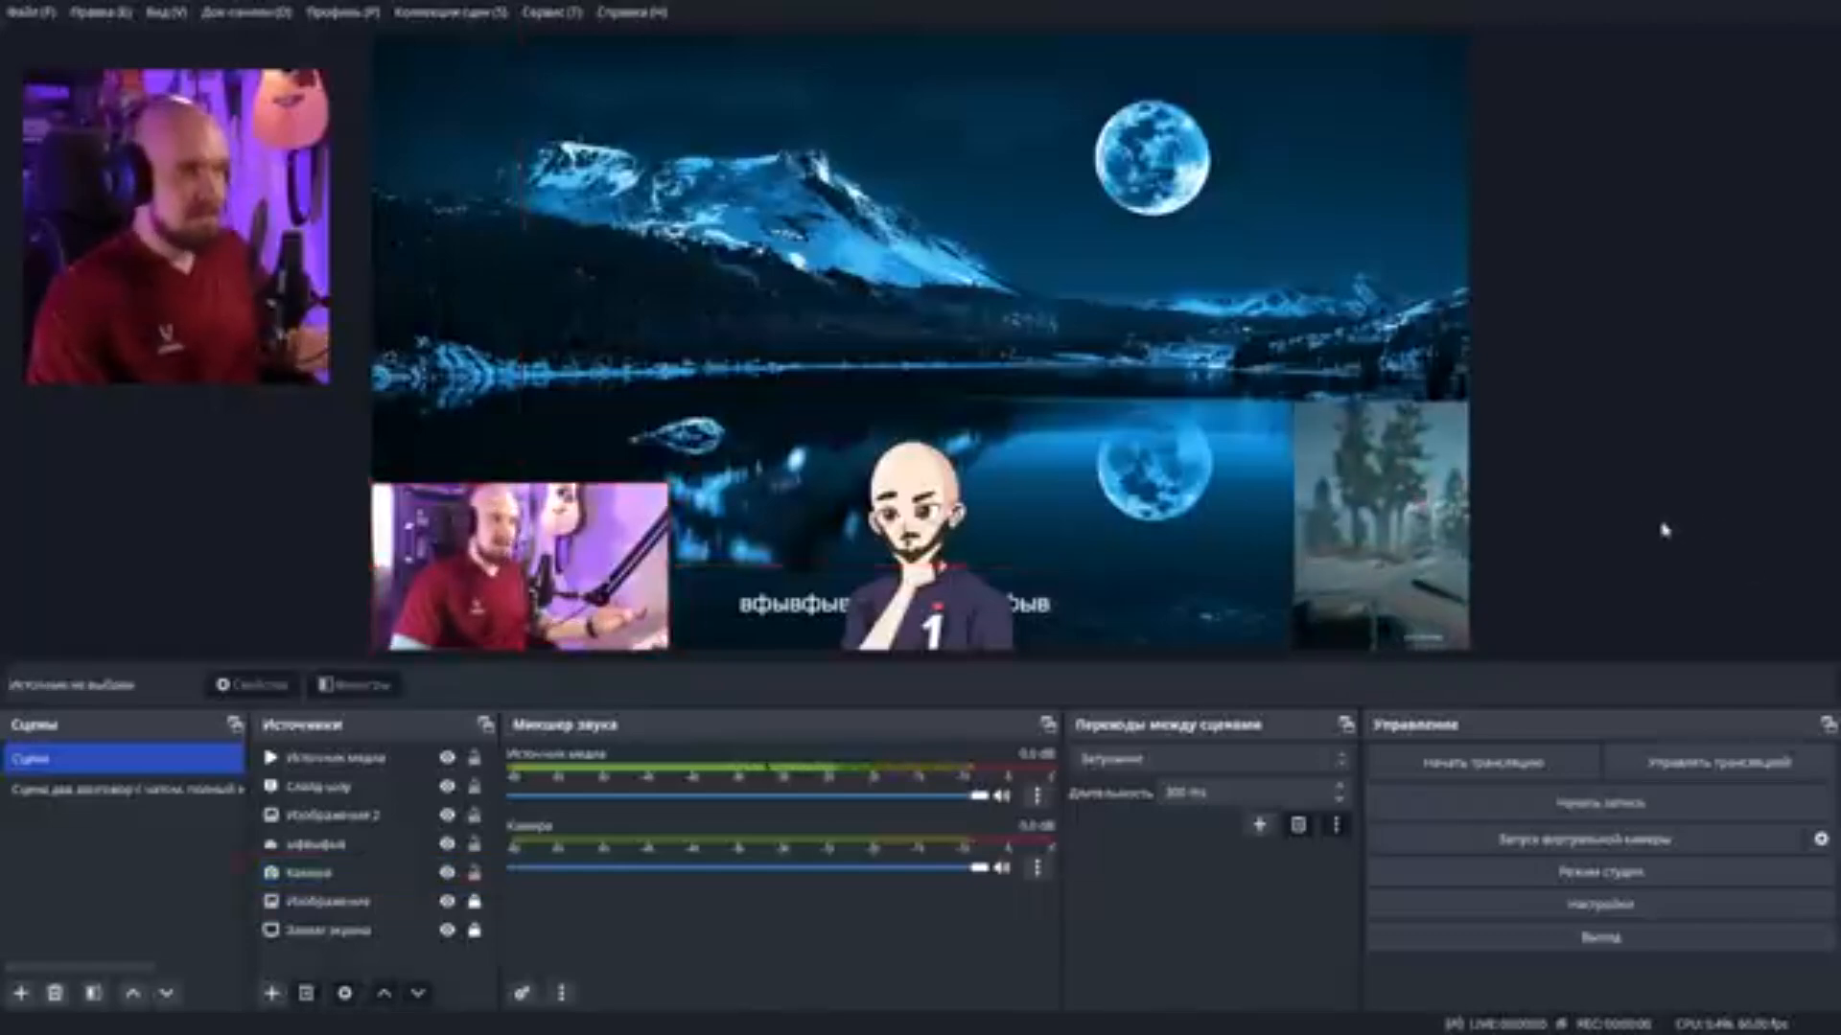
Step: Add a new scene named Сцена 2
{"action": "left_click", "coordinate": [142, 789]}
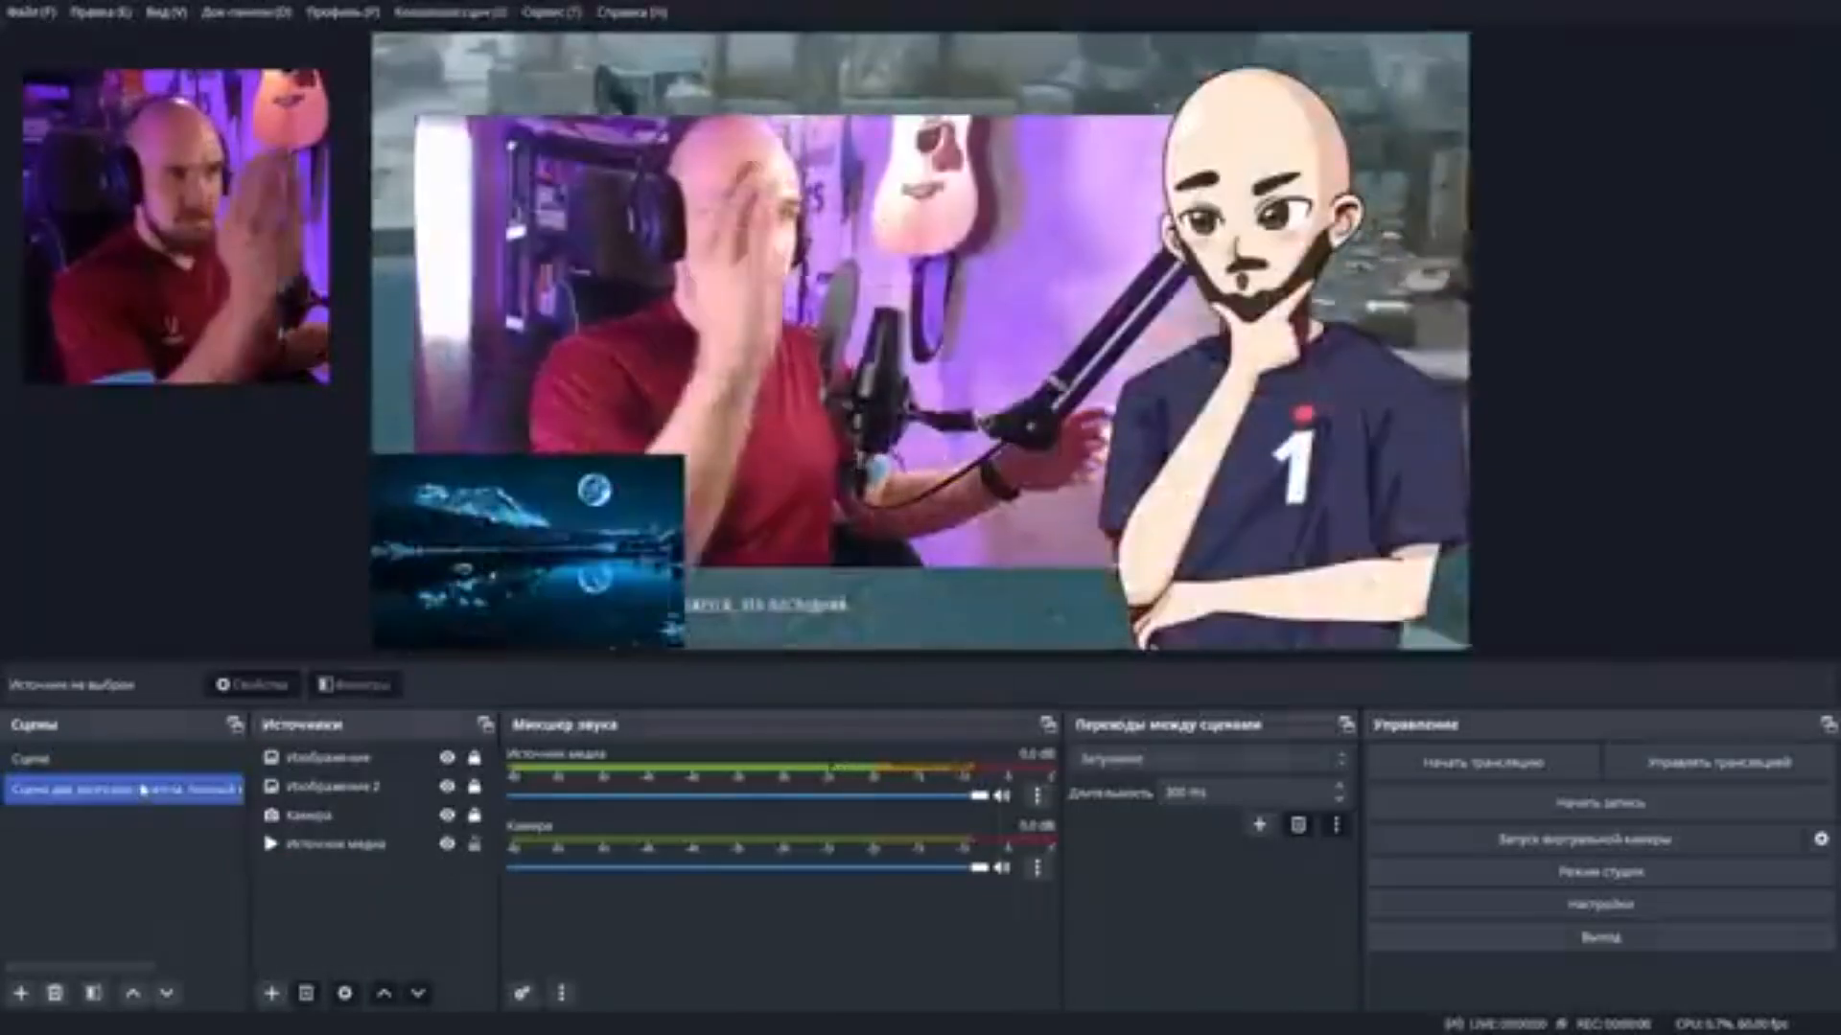
{"action": "left_click", "coordinate": [94, 767]}
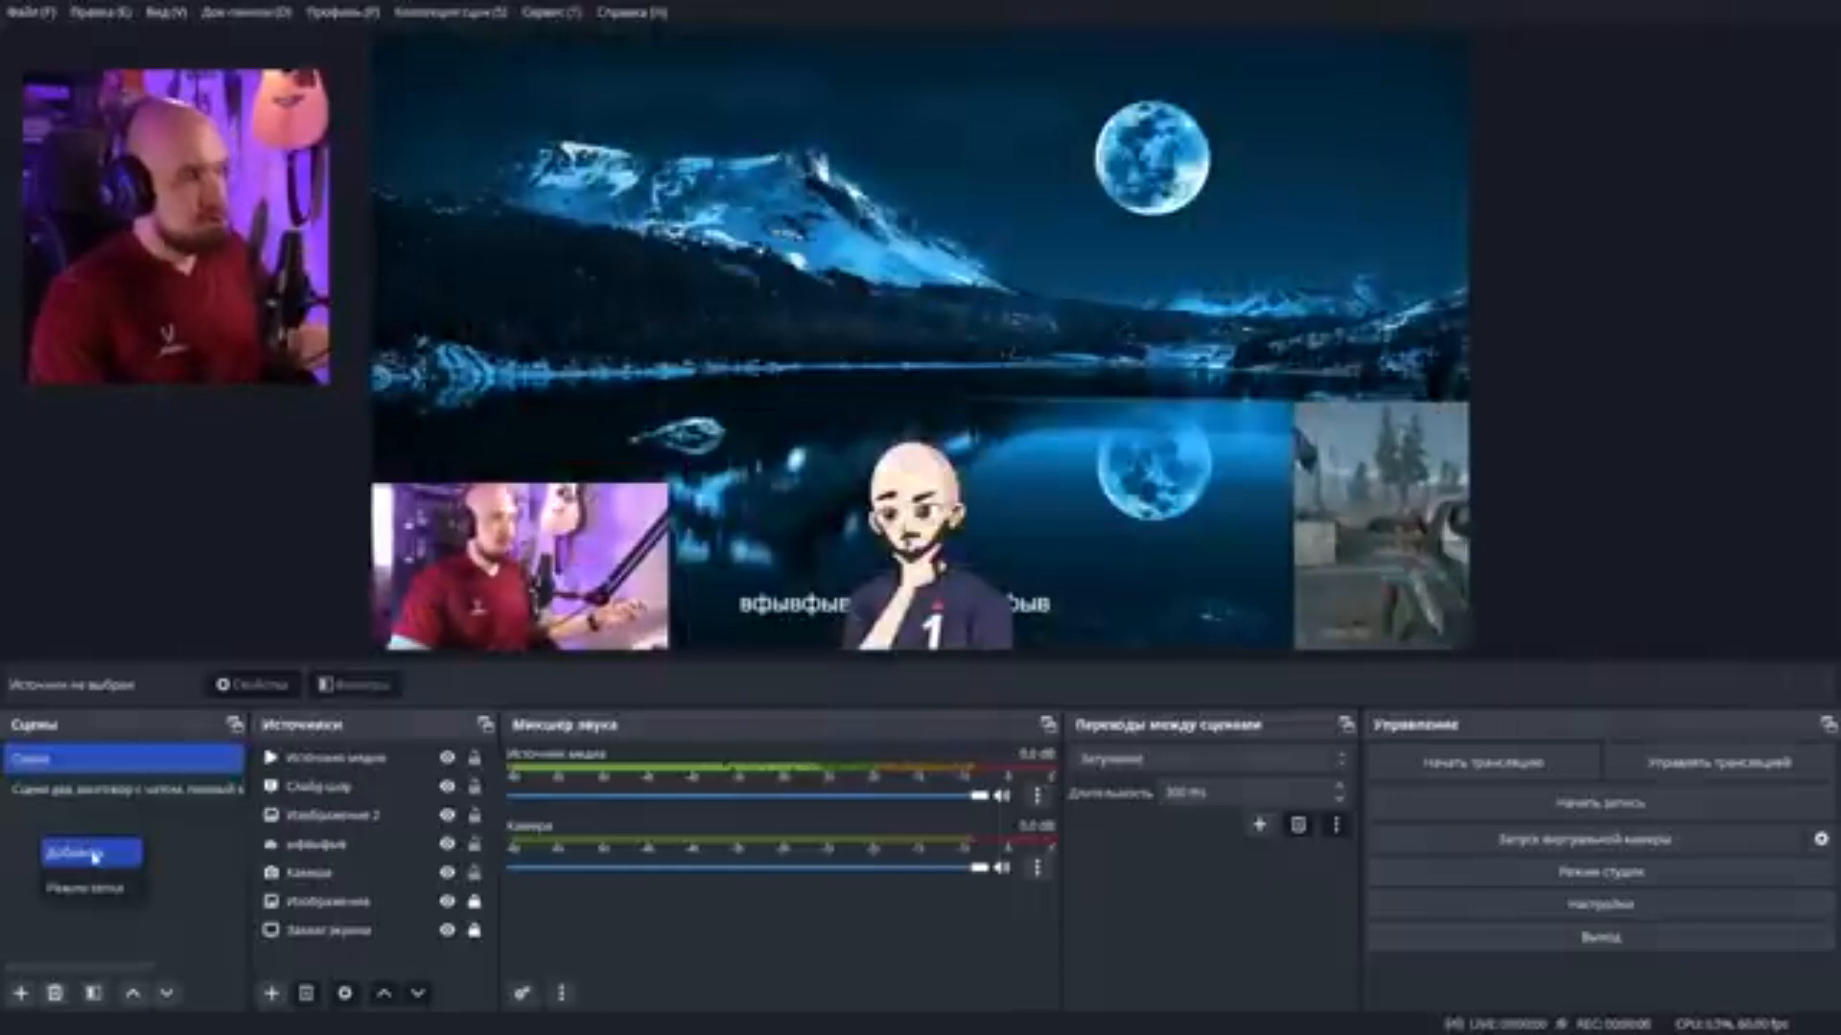
{"action": "left_click", "coordinate": [94, 853]}
{"action": "key", "text": "Return"}
Step: Give Сцена 2 a full-screen Захват экрана display capture, then view the avatar talk scene
{"action": "right_click", "coordinate": [390, 780]}
{"action": "mouse_move", "coordinate": [452, 798]}
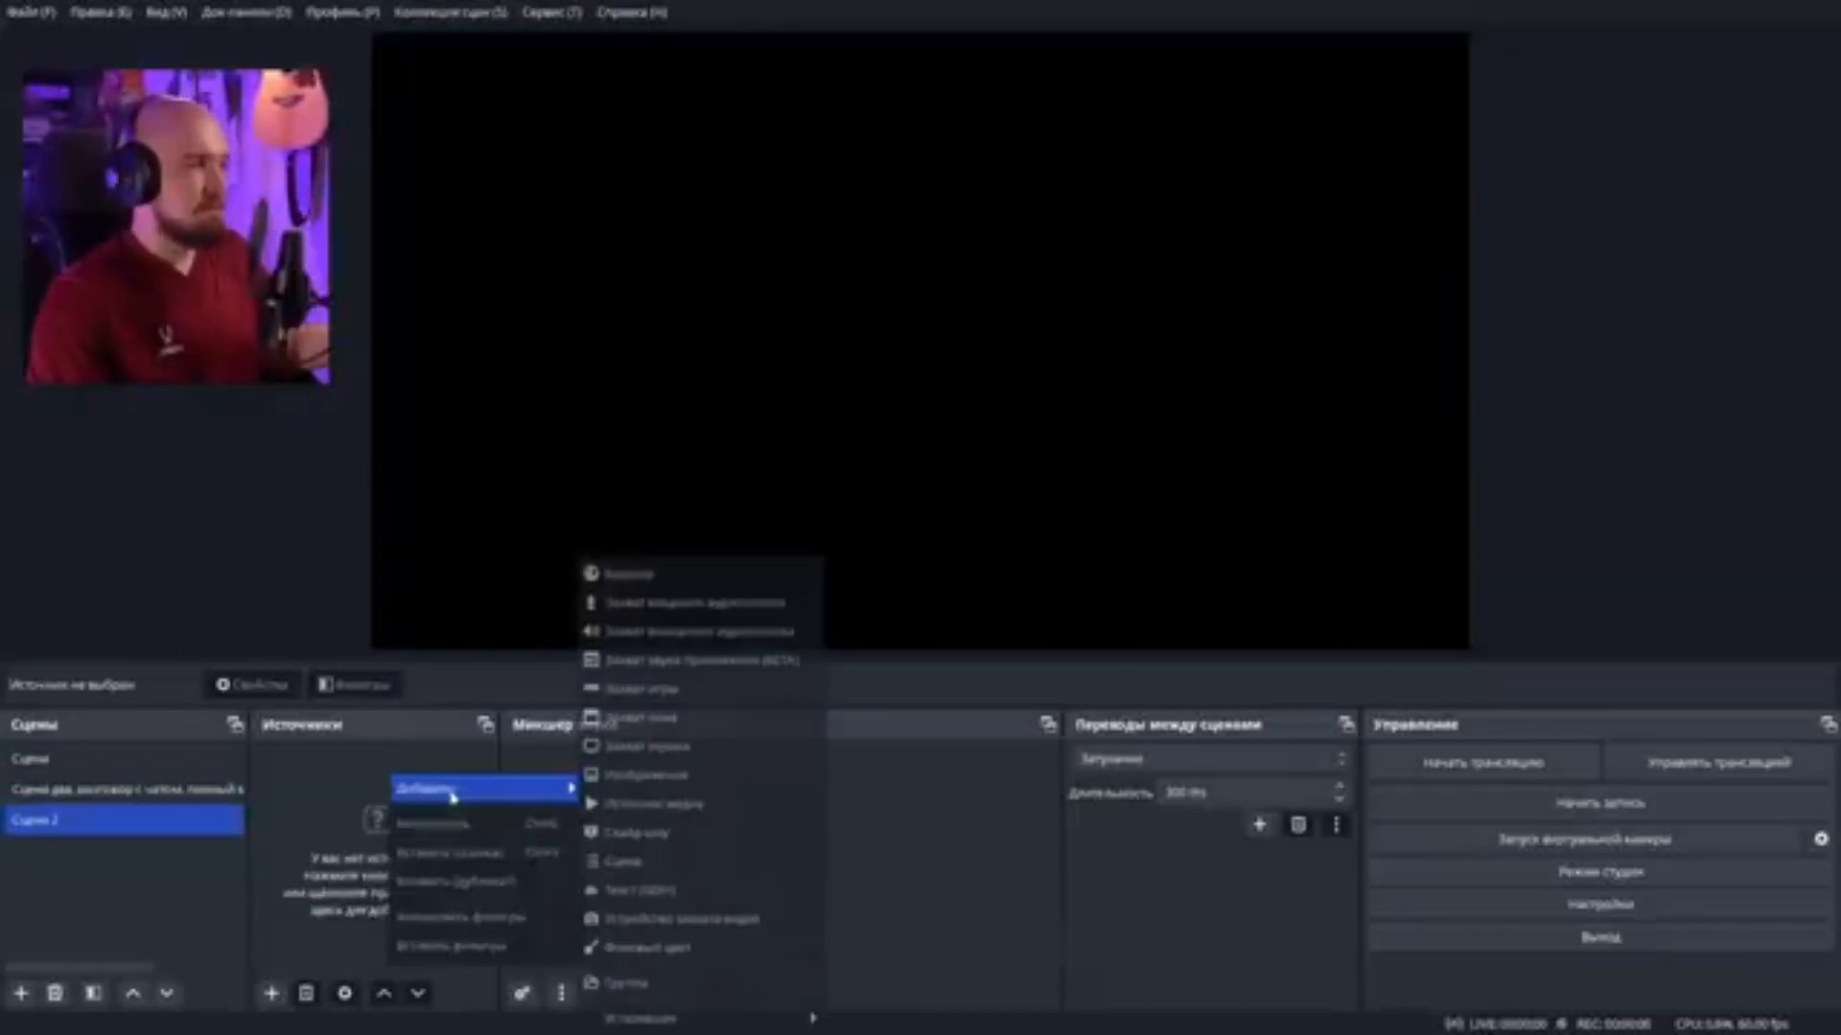
{"action": "left_click", "coordinate": [707, 753]}
{"action": "left_click", "coordinate": [958, 629]}
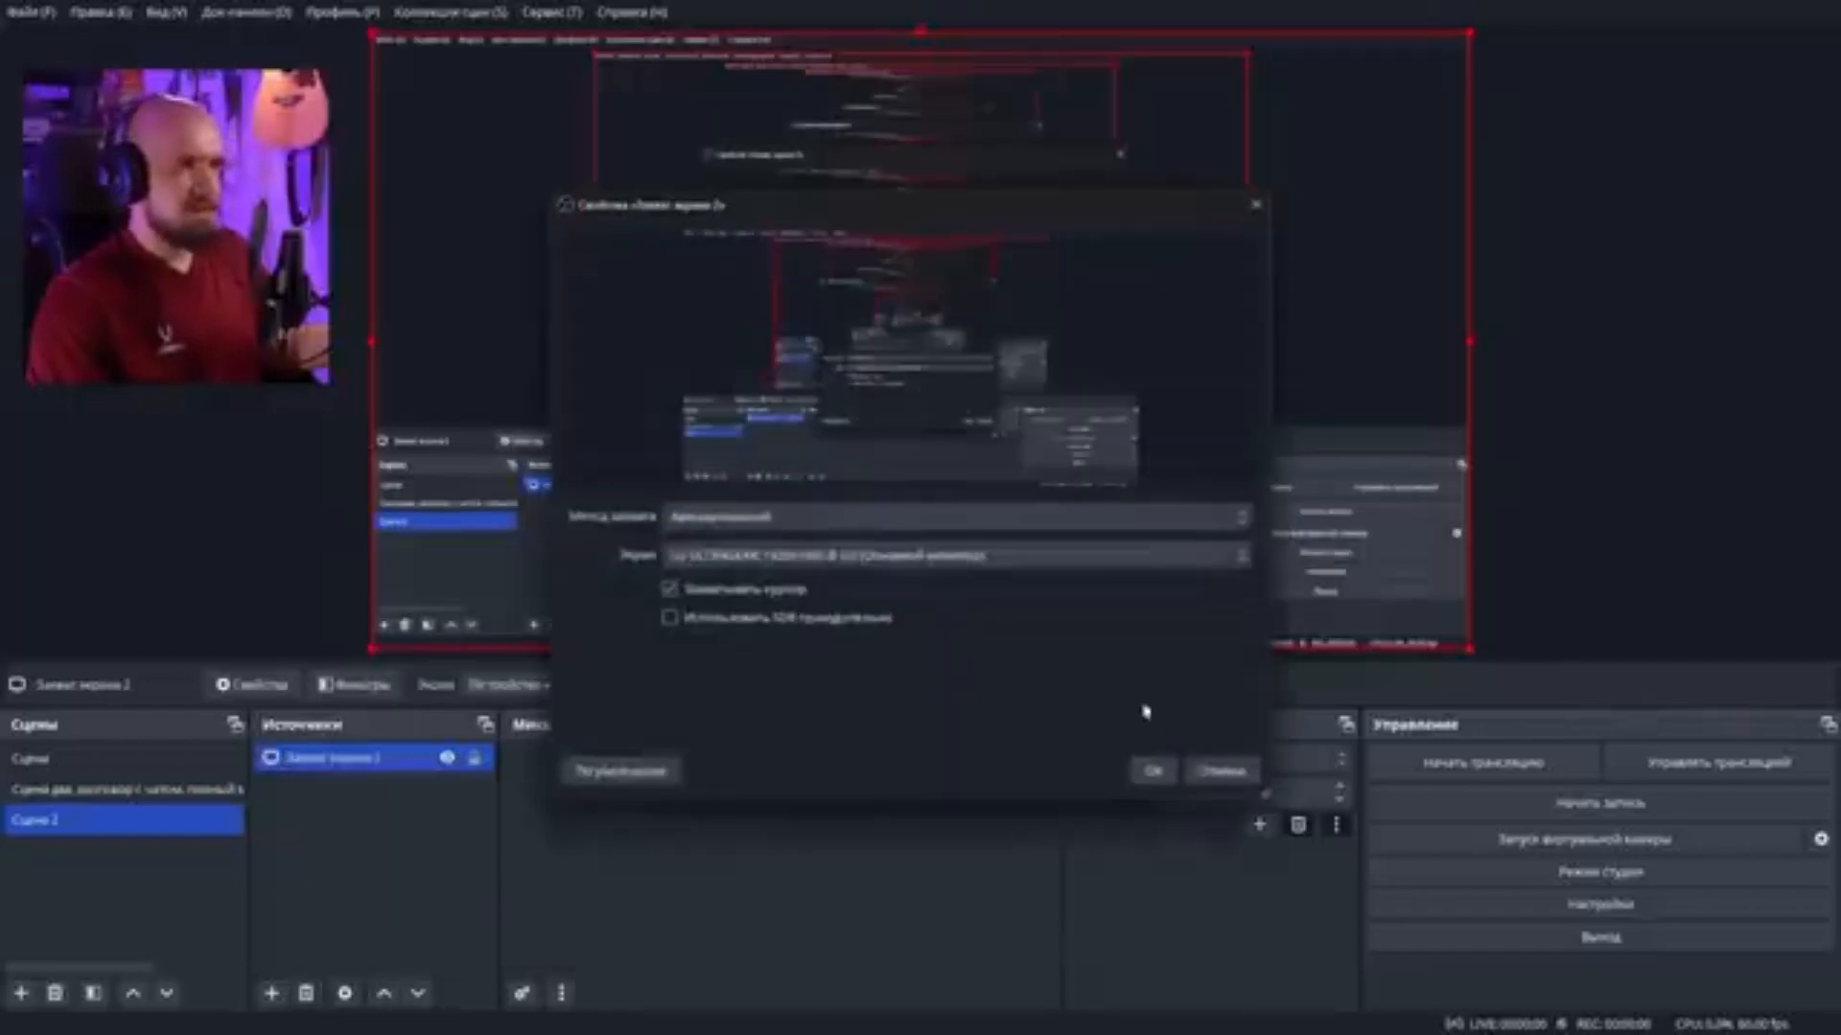
{"action": "left_click", "coordinate": [1117, 655]}
{"action": "left_click", "coordinate": [39, 758]}
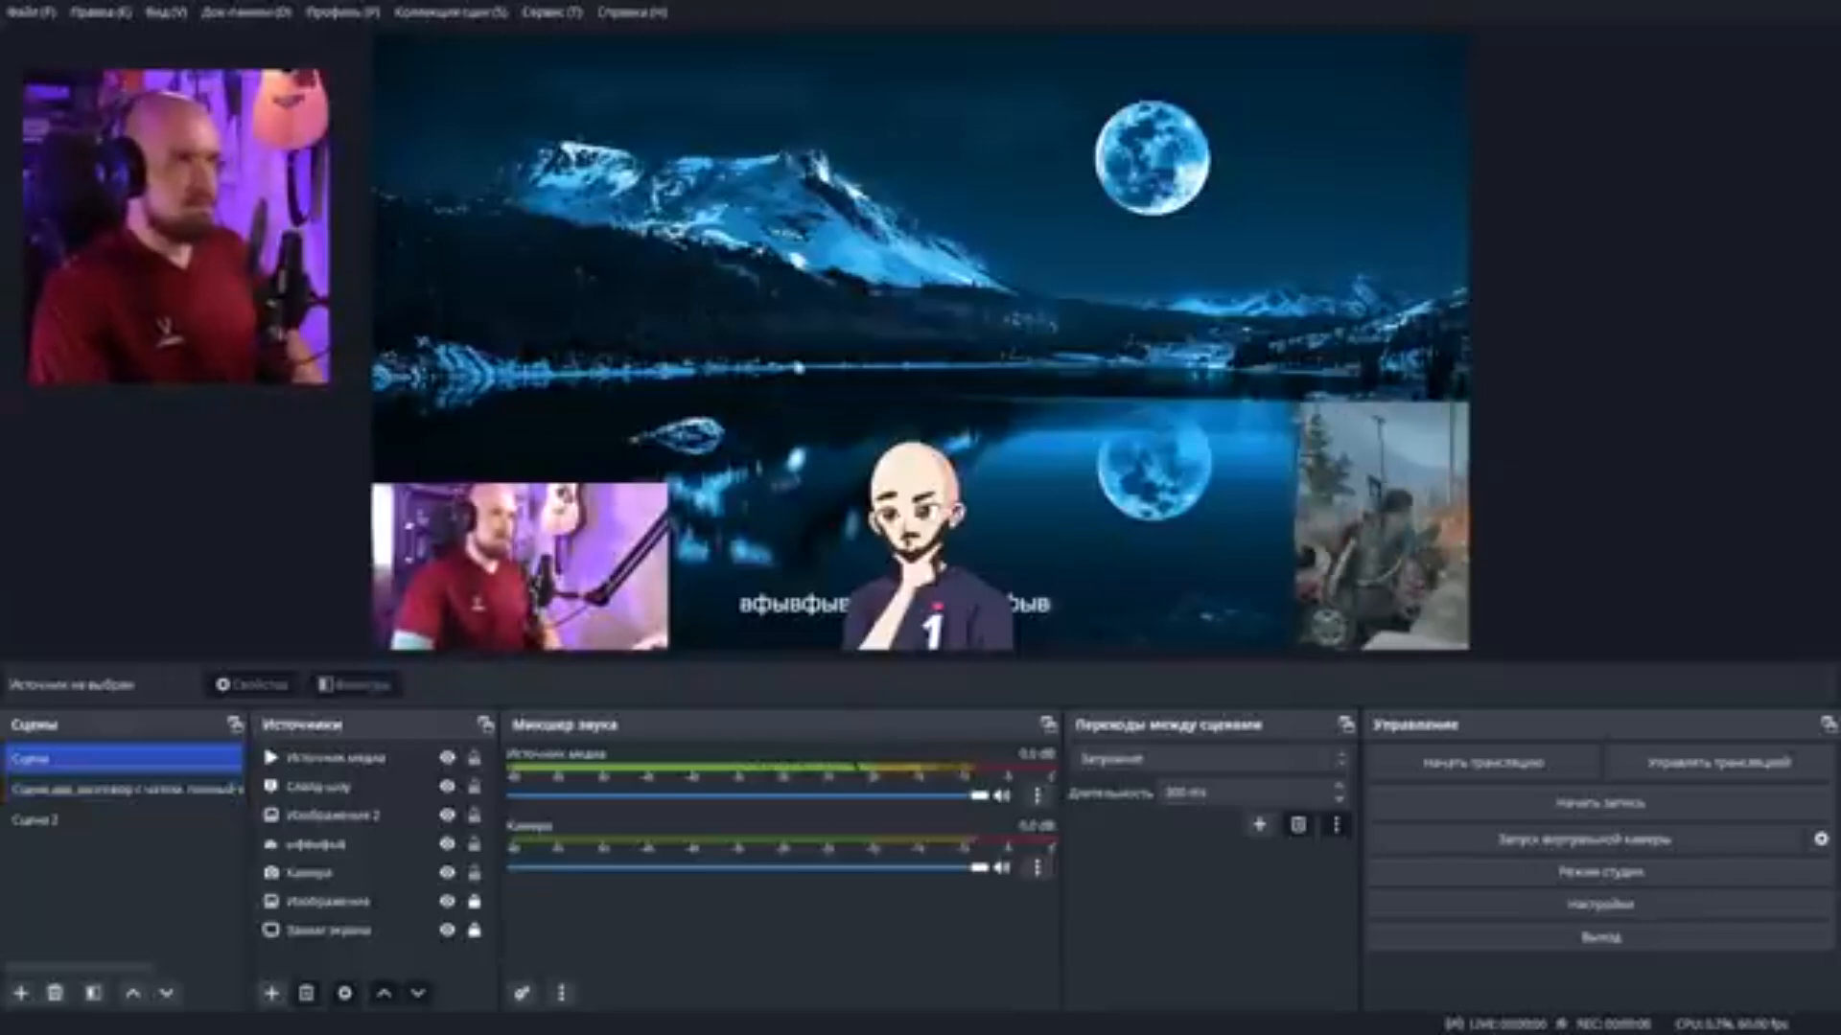
{"action": "left_click", "coordinate": [166, 802]}
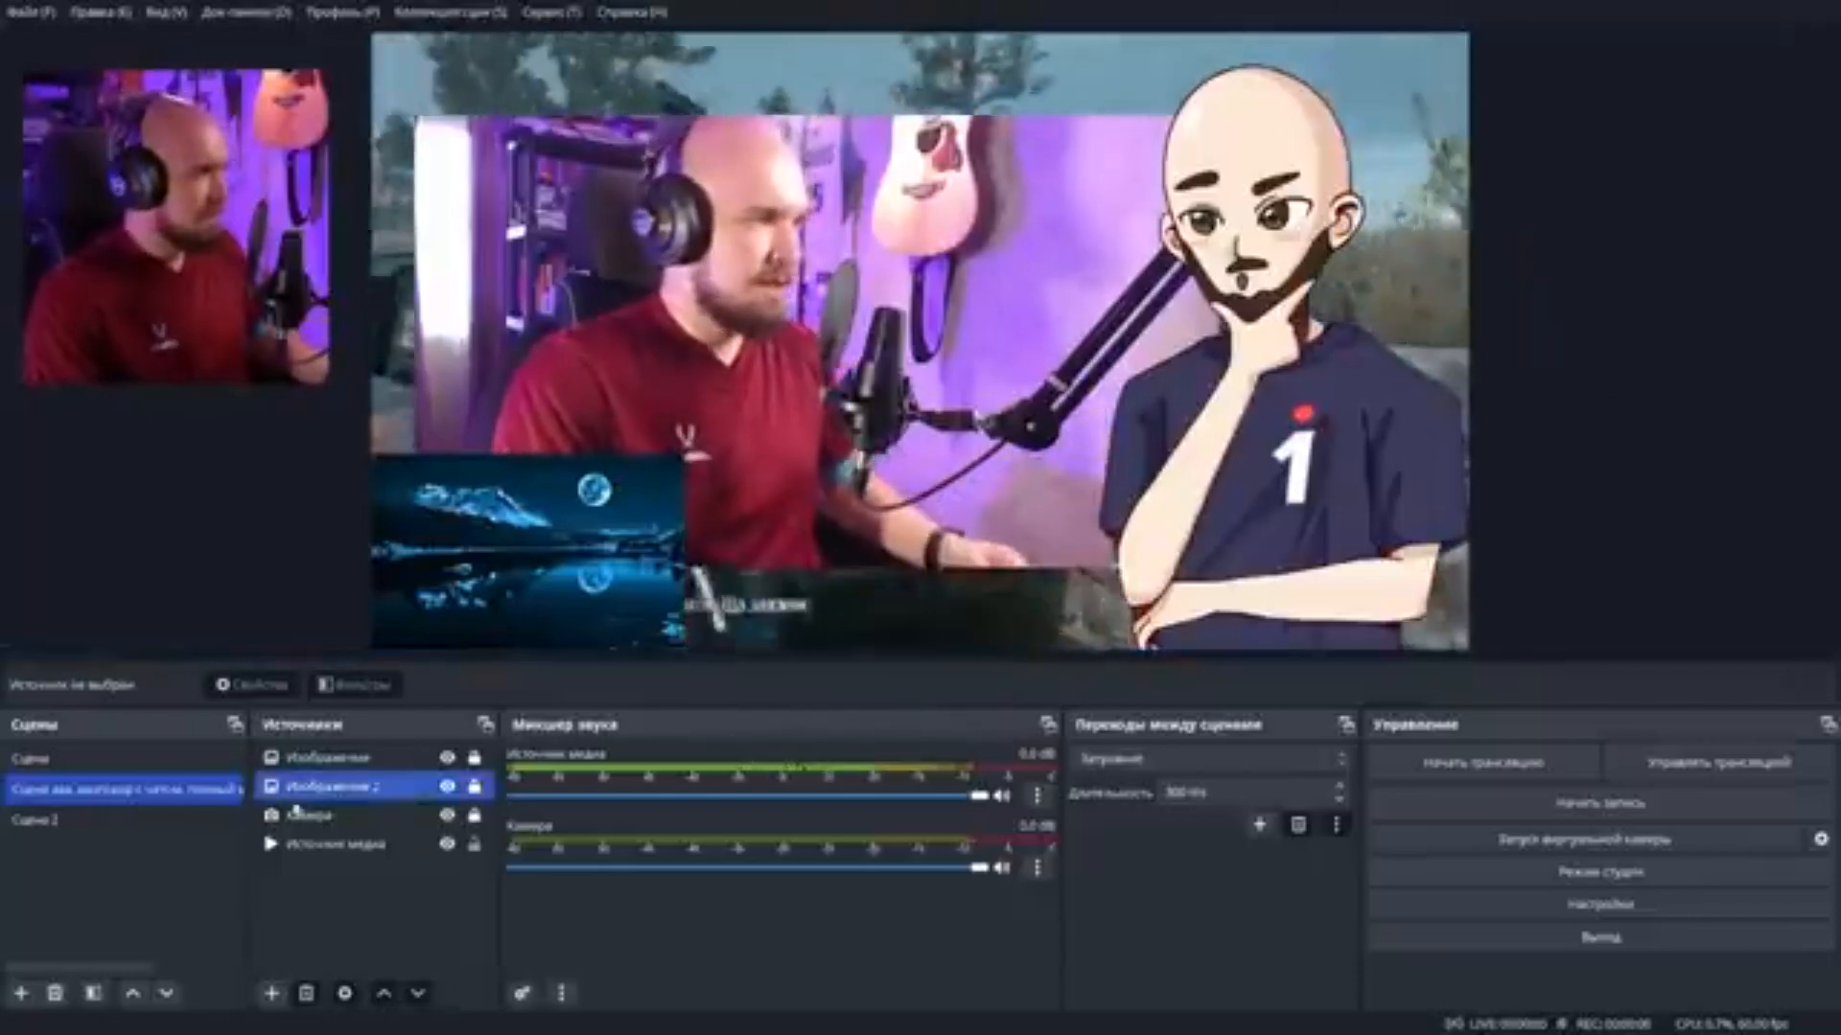
Step: Add the existing Камера video capture source to Сцена 2
{"action": "left_click", "coordinate": [132, 822]}
{"action": "left_click", "coordinate": [1616, 305]}
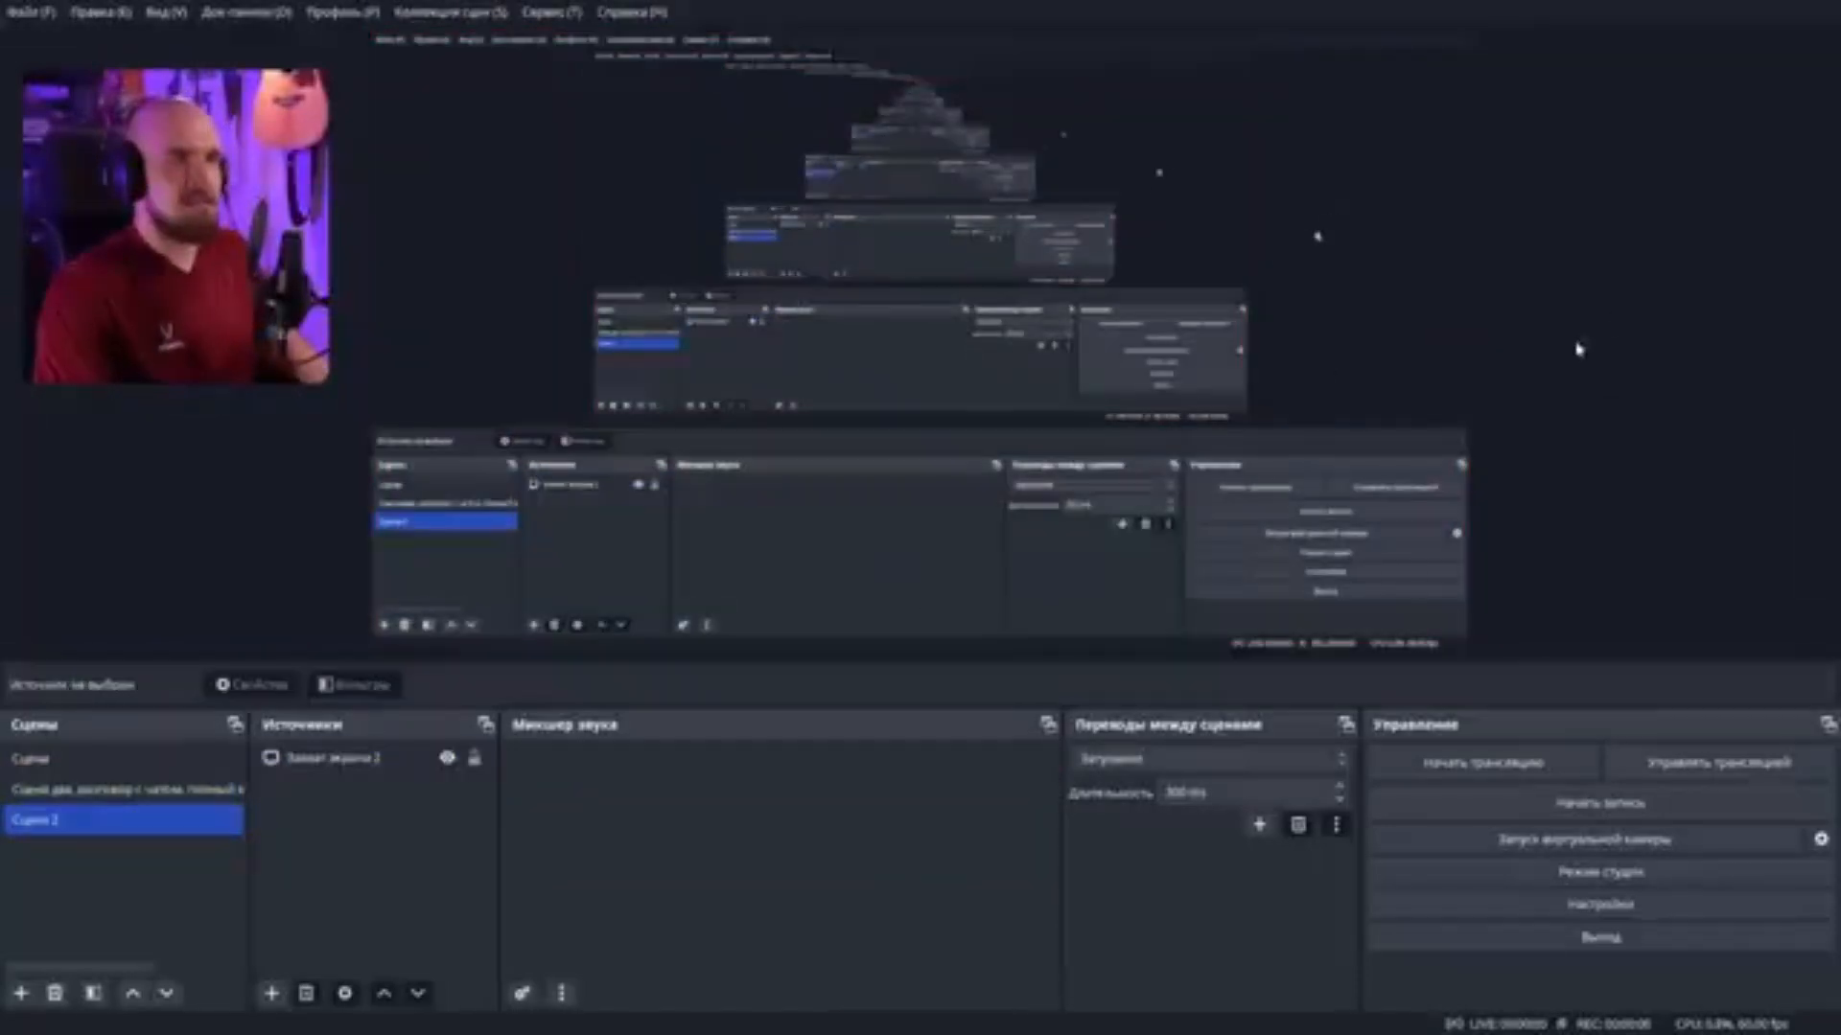
{"action": "right_click", "coordinate": [308, 803]}
{"action": "mouse_move", "coordinate": [433, 820]}
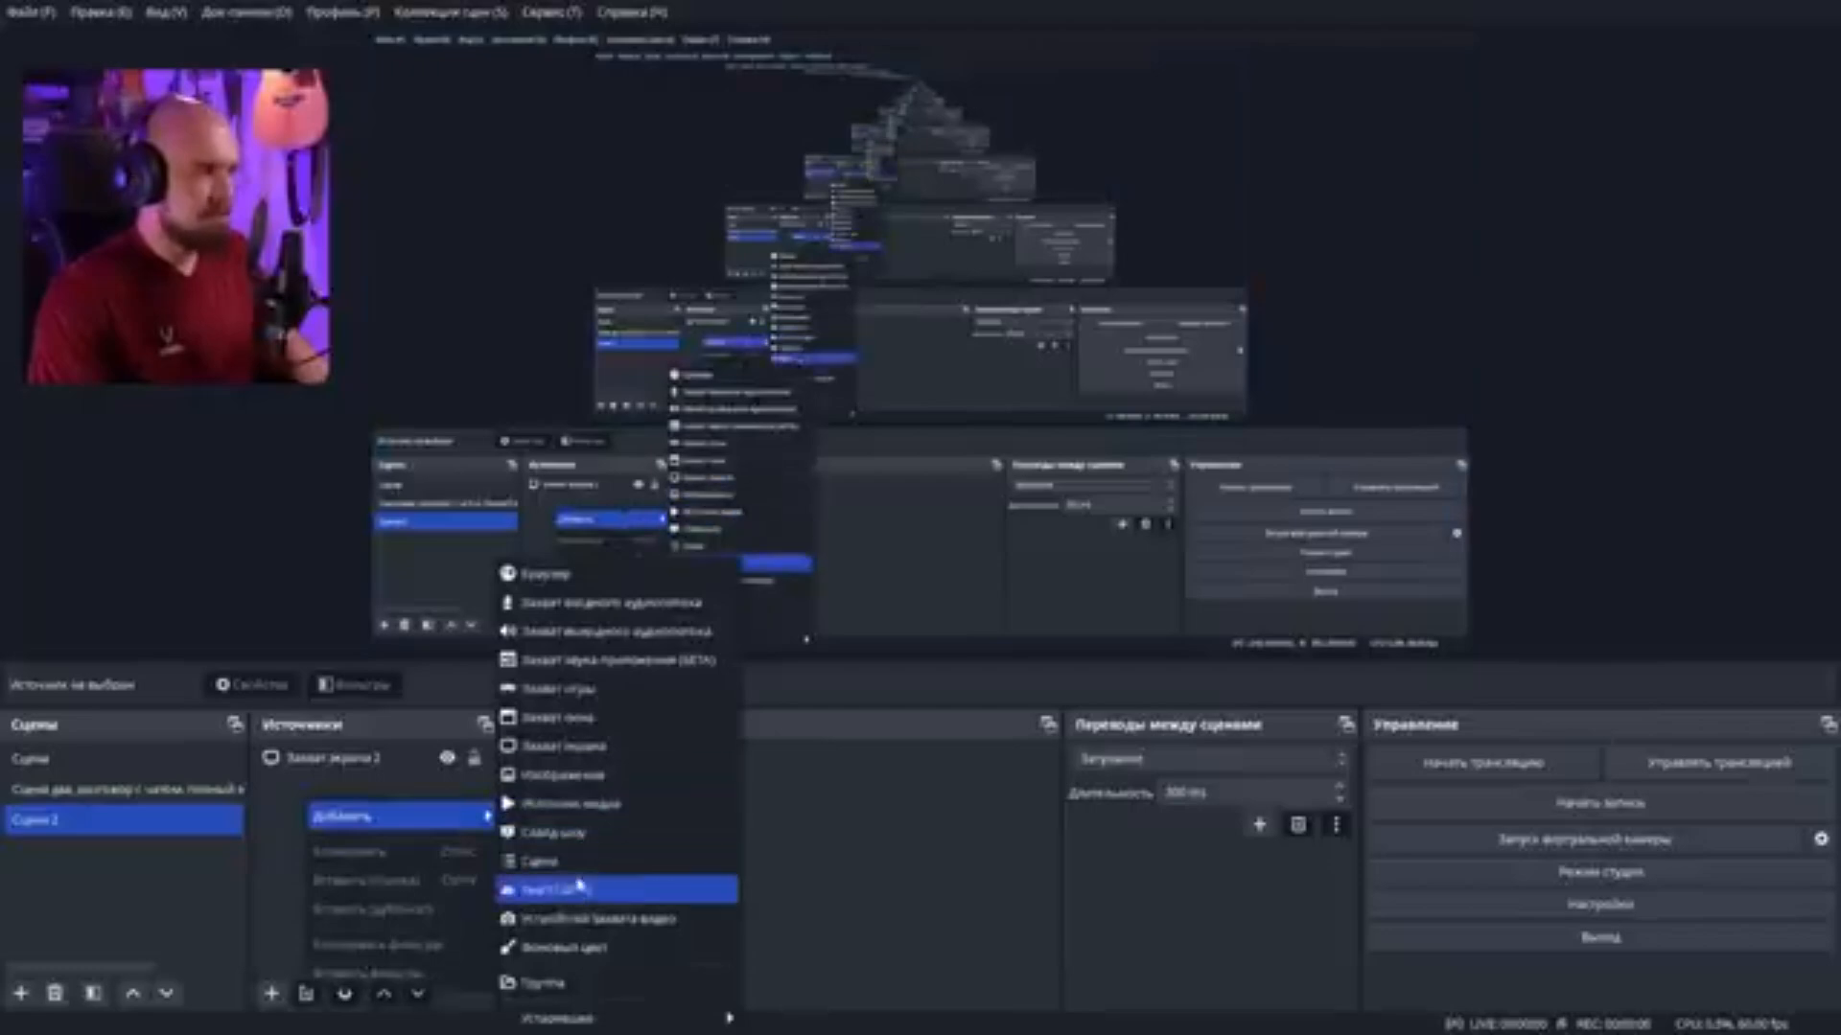
{"action": "left_click", "coordinate": [575, 919]}
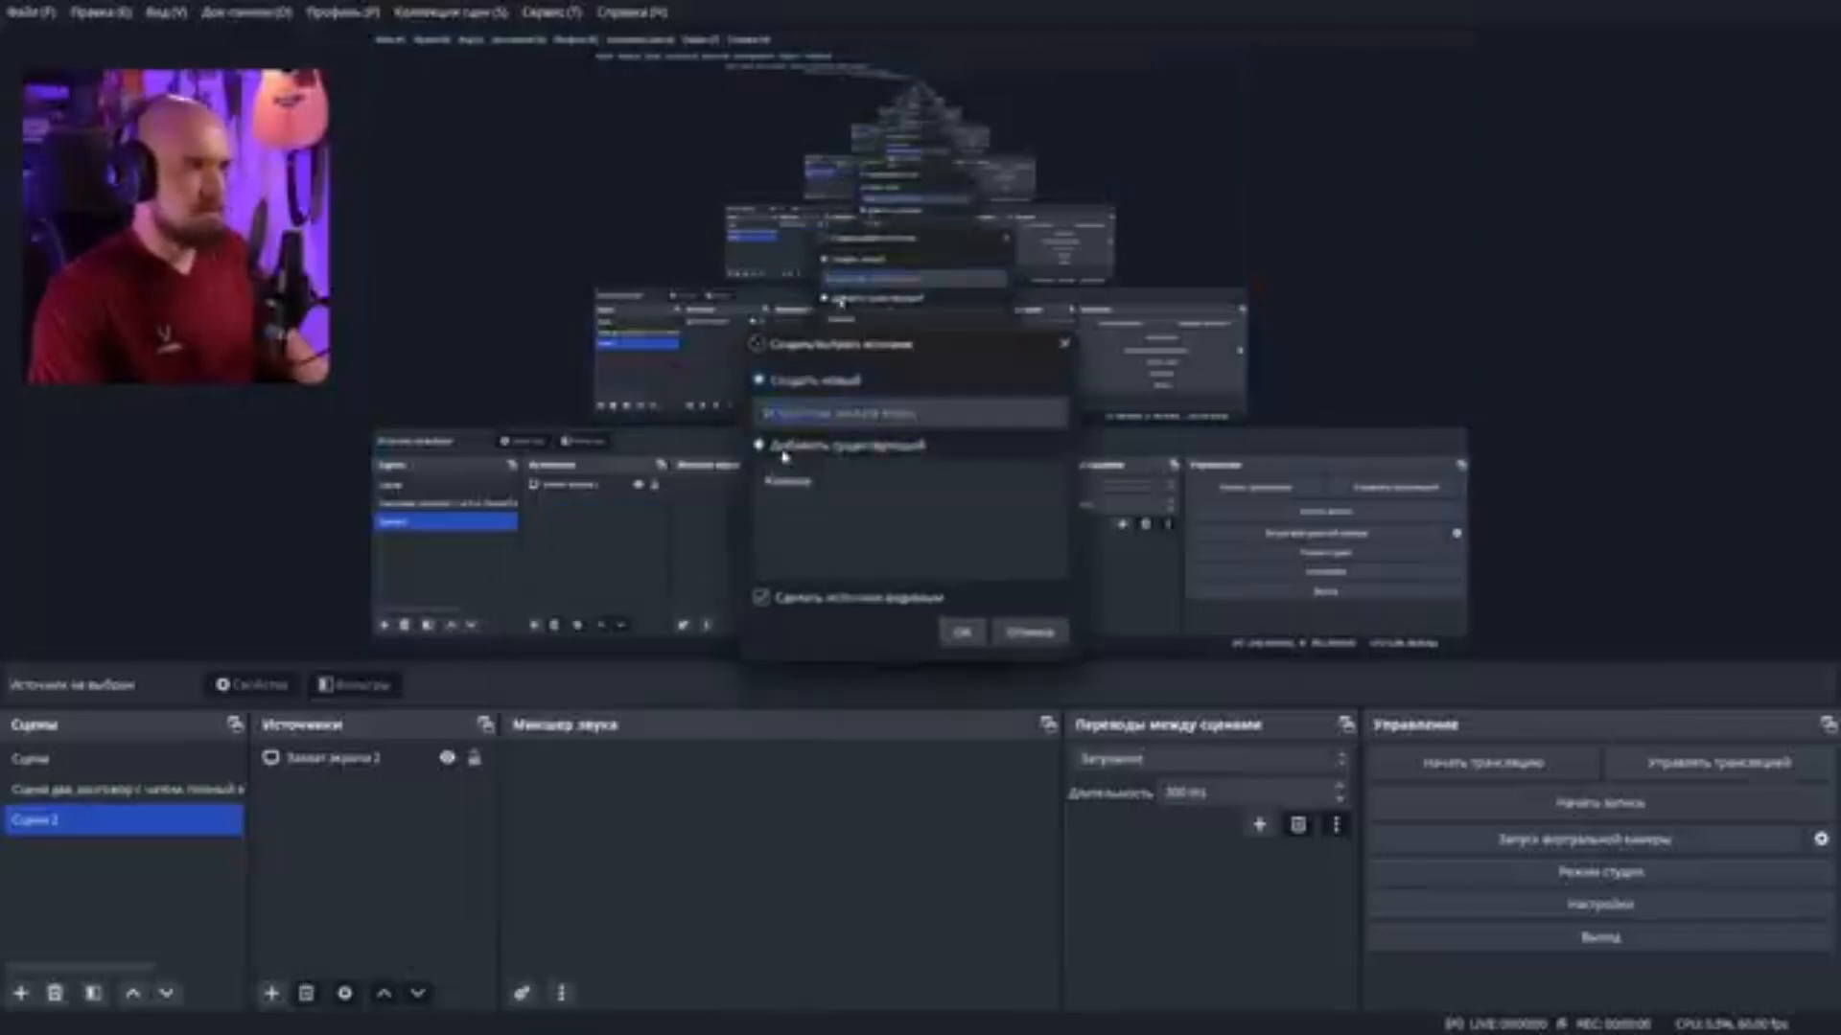
{"action": "left_click", "coordinate": [788, 480]}
{"action": "left_click", "coordinate": [961, 631]}
Step: Shrink the camera into the top-right corner, cropping its right edge flush with the preview
{"action": "left_click_drag", "start_coordinate": [1470, 36], "coordinate": [771, 427]}
{"action": "left_click_drag", "start_coordinate": [641, 562], "coordinate": [1340, 169]}
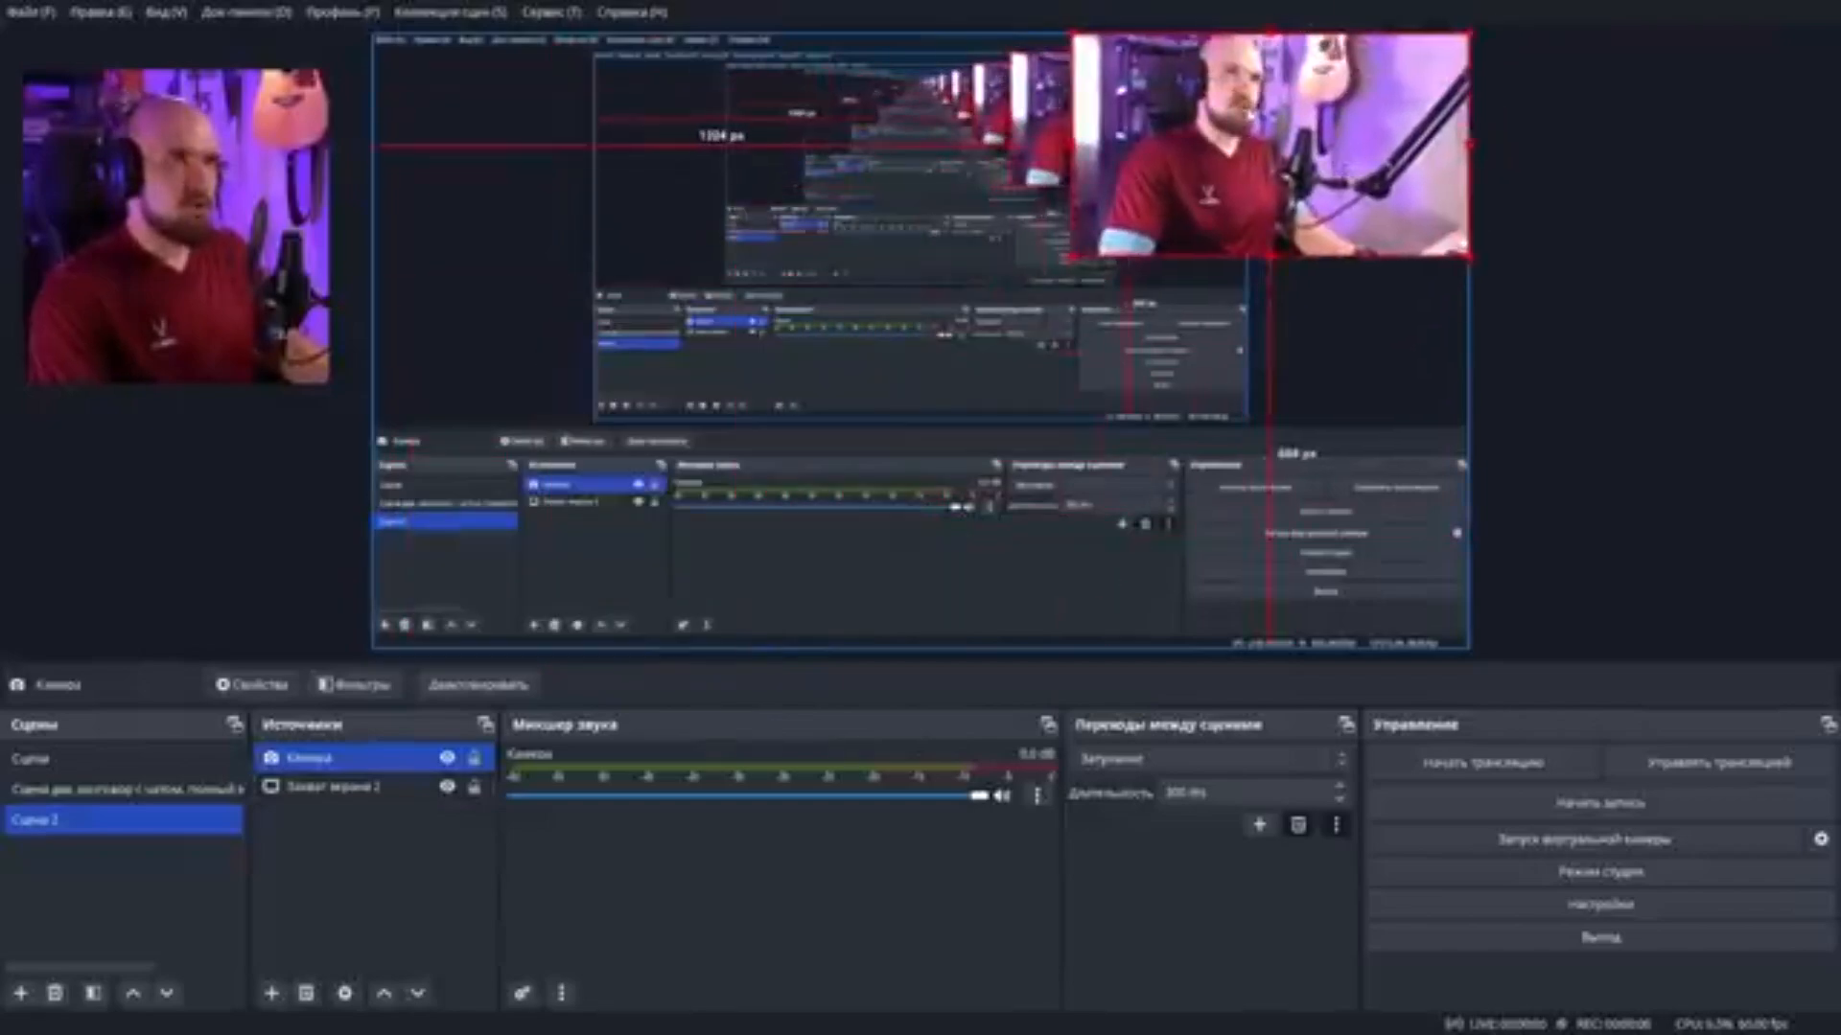
{"action": "left_click_drag", "start_coordinate": [1074, 147], "coordinate": [1129, 154]}
{"action": "left_click_drag", "start_coordinate": [1476, 149], "coordinate": [1345, 148]}
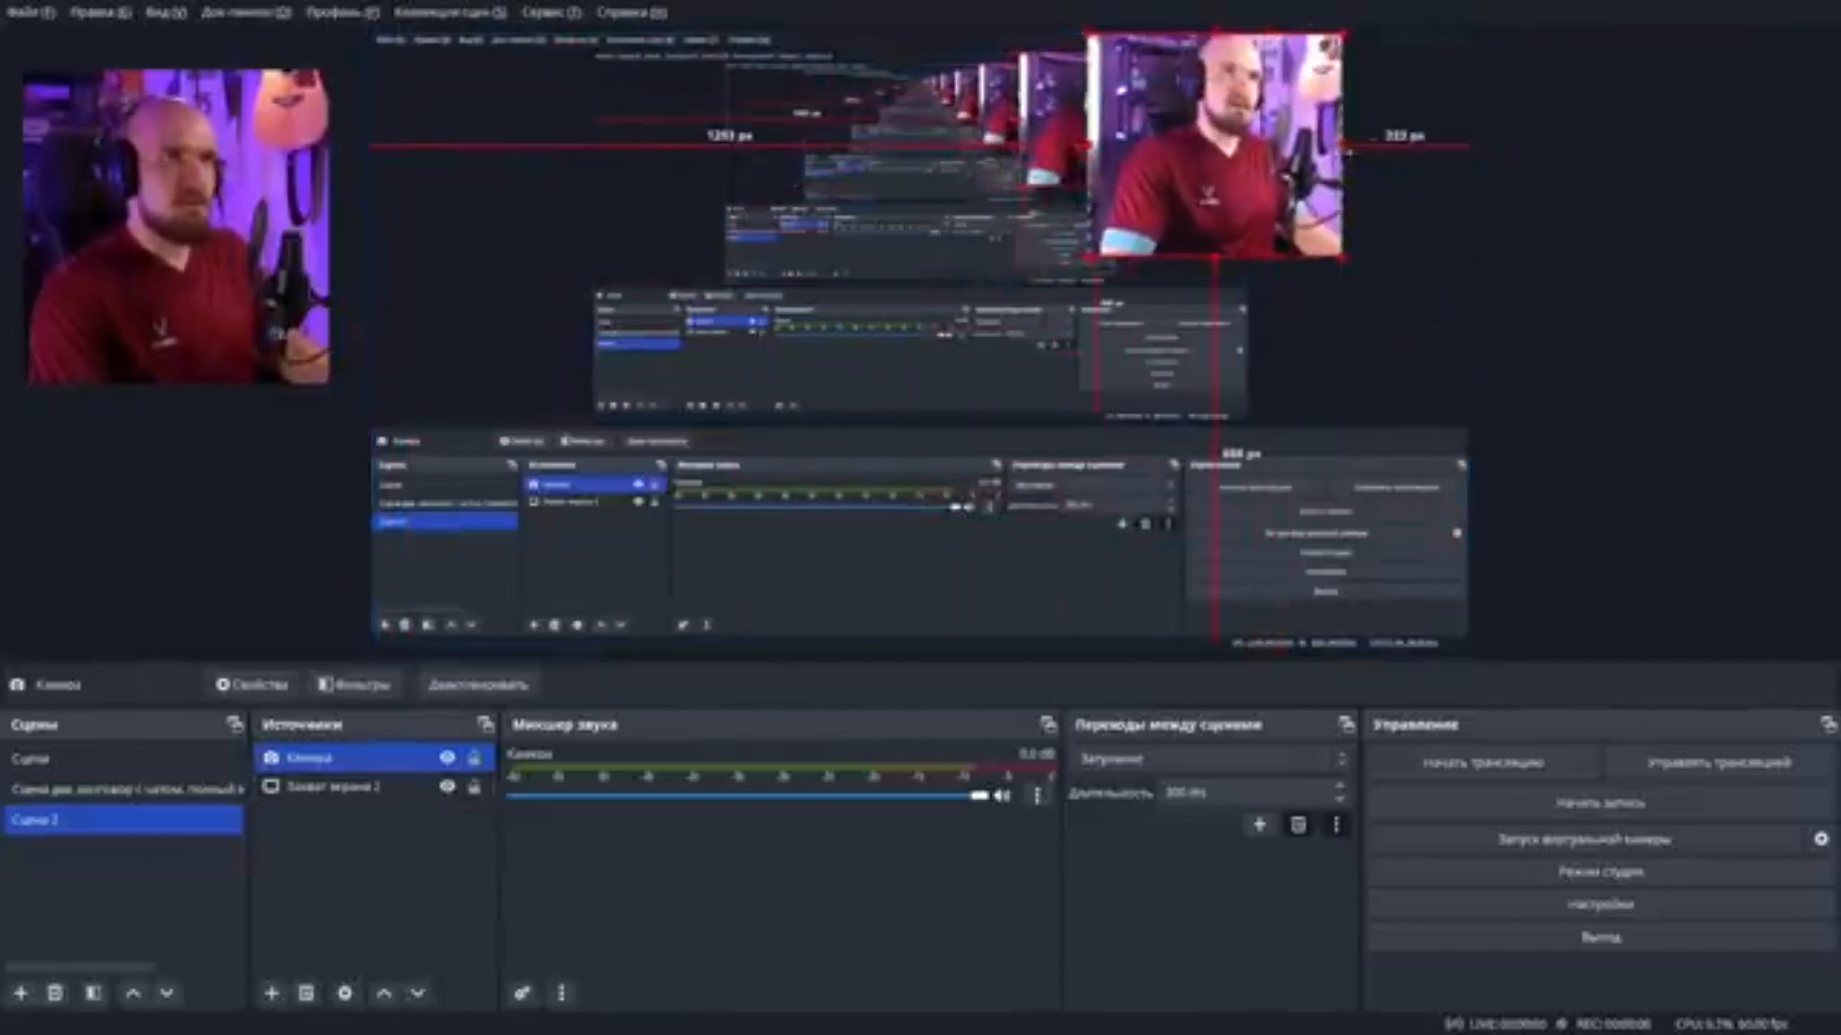
{"action": "left_click_drag", "start_coordinate": [1214, 173], "coordinate": [1341, 173]}
{"action": "left_click", "coordinate": [1643, 350]}
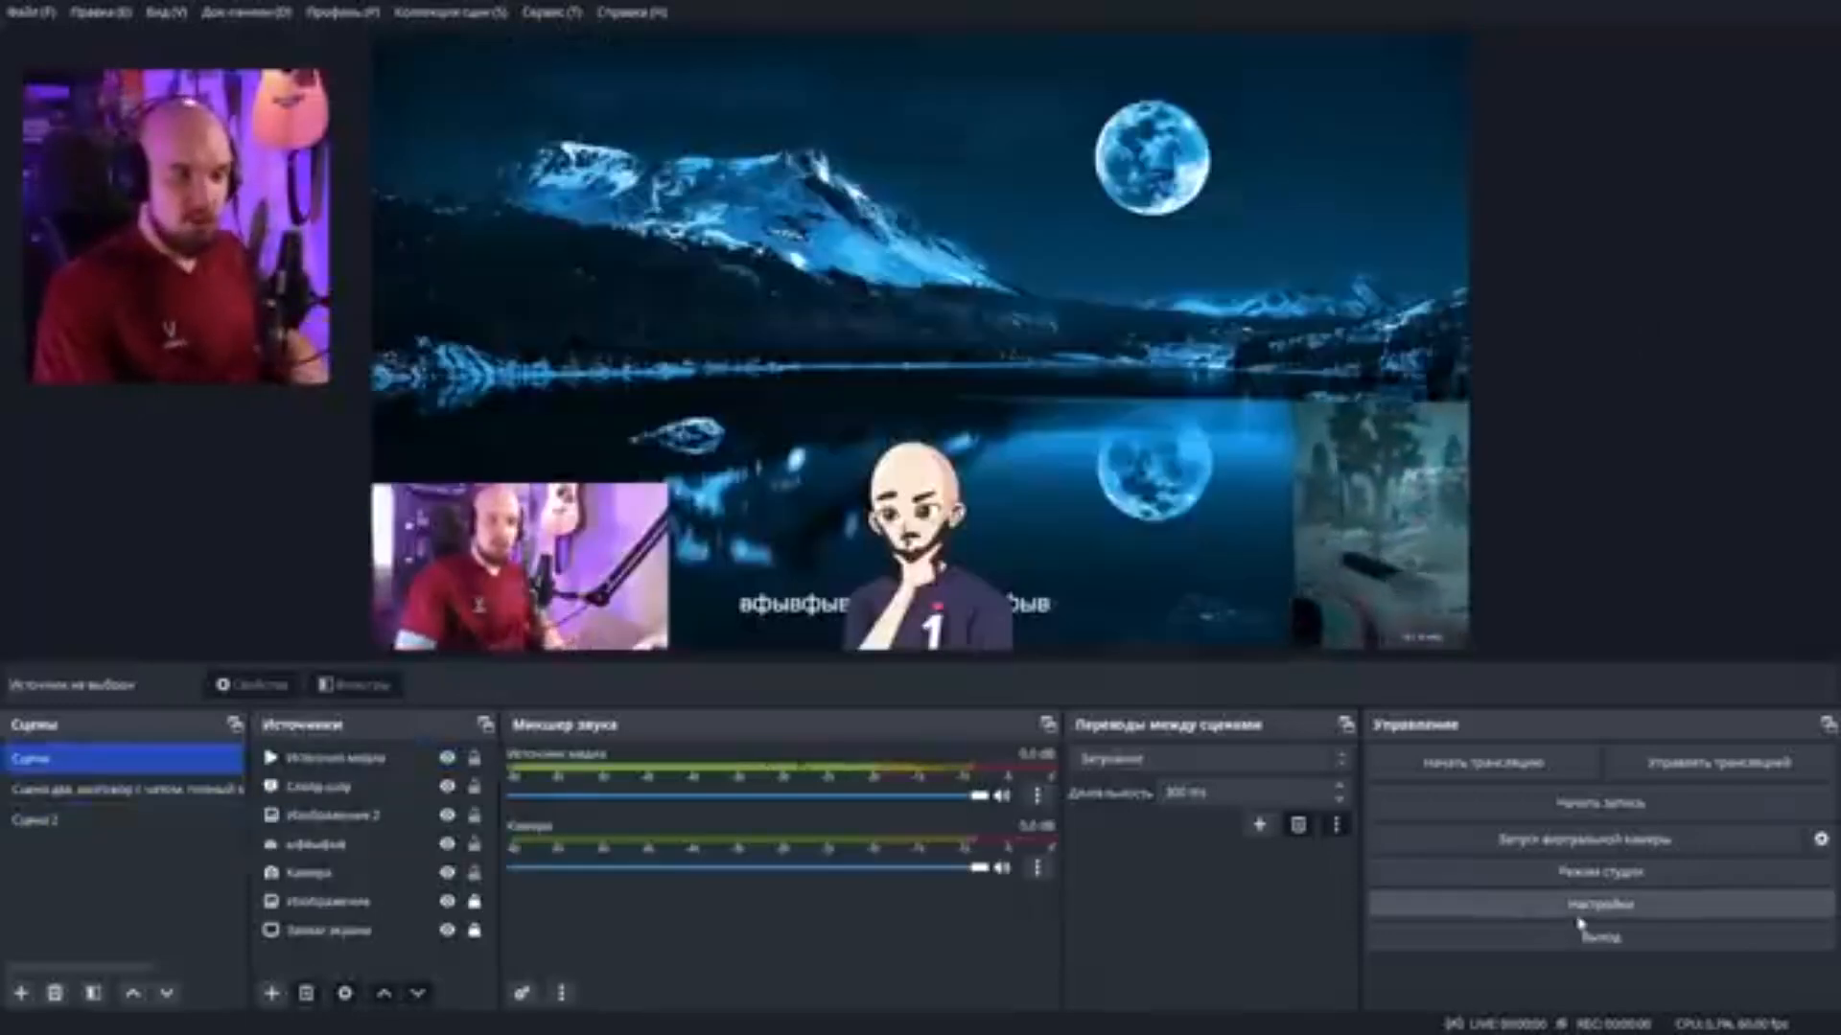
Step: Choose Twitch as the streaming service in the Stream settings
{"action": "left_click", "coordinate": [1579, 911]}
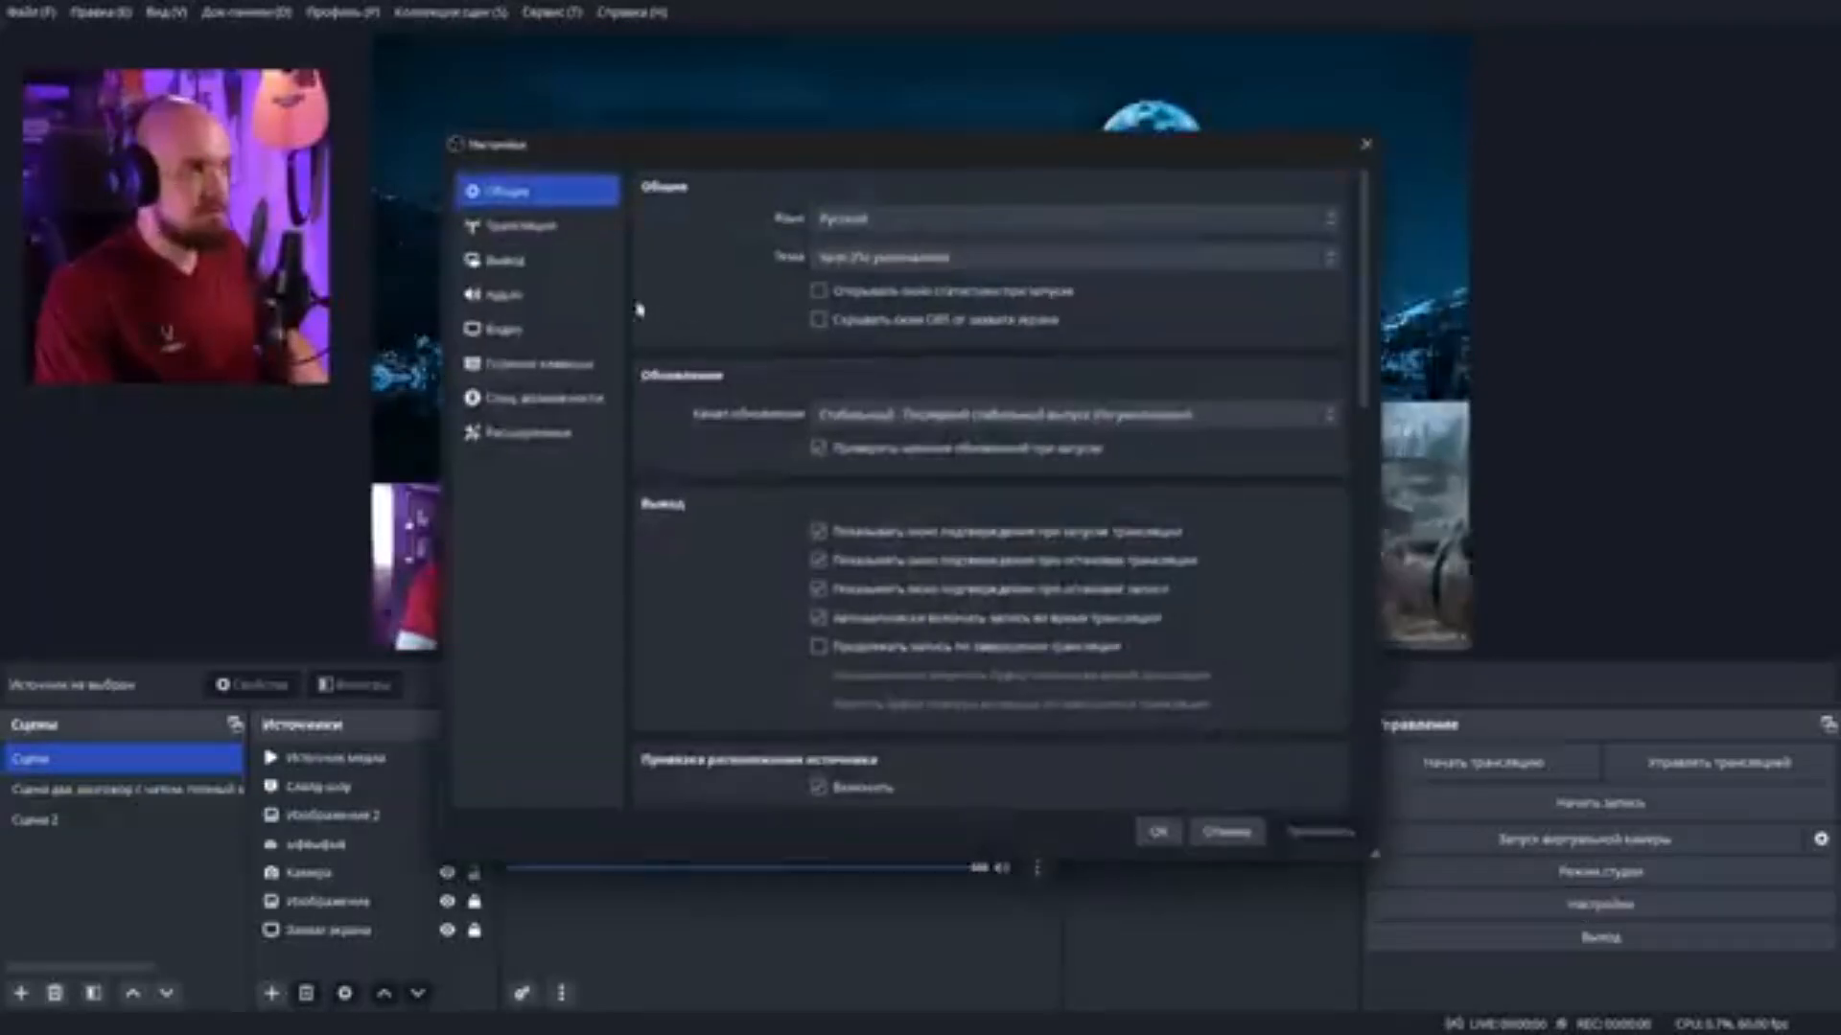
{"action": "left_click", "coordinate": [506, 260]}
{"action": "scroll", "coordinate": [745, 497], "scroll_direction": "down", "scroll_amount": 1}
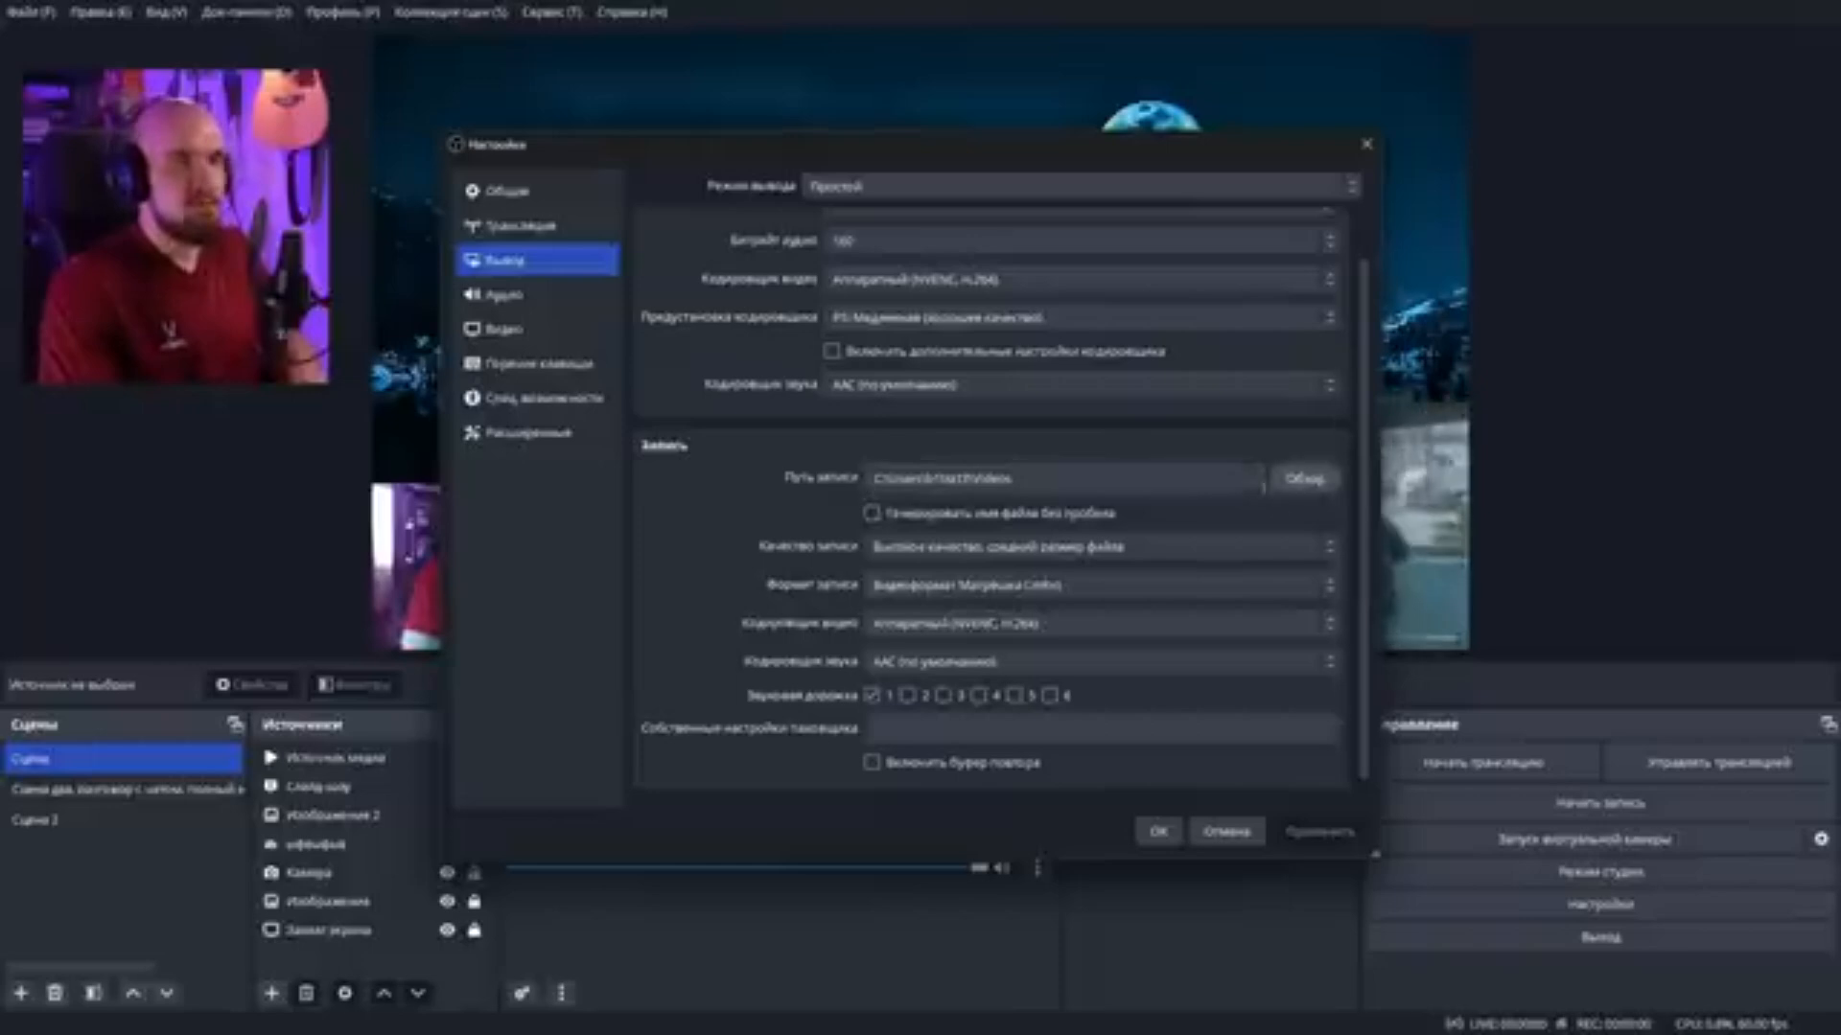
{"action": "scroll", "coordinate": [1178, 513], "scroll_direction": "up", "scroll_amount": 2}
{"action": "left_click", "coordinate": [520, 225]}
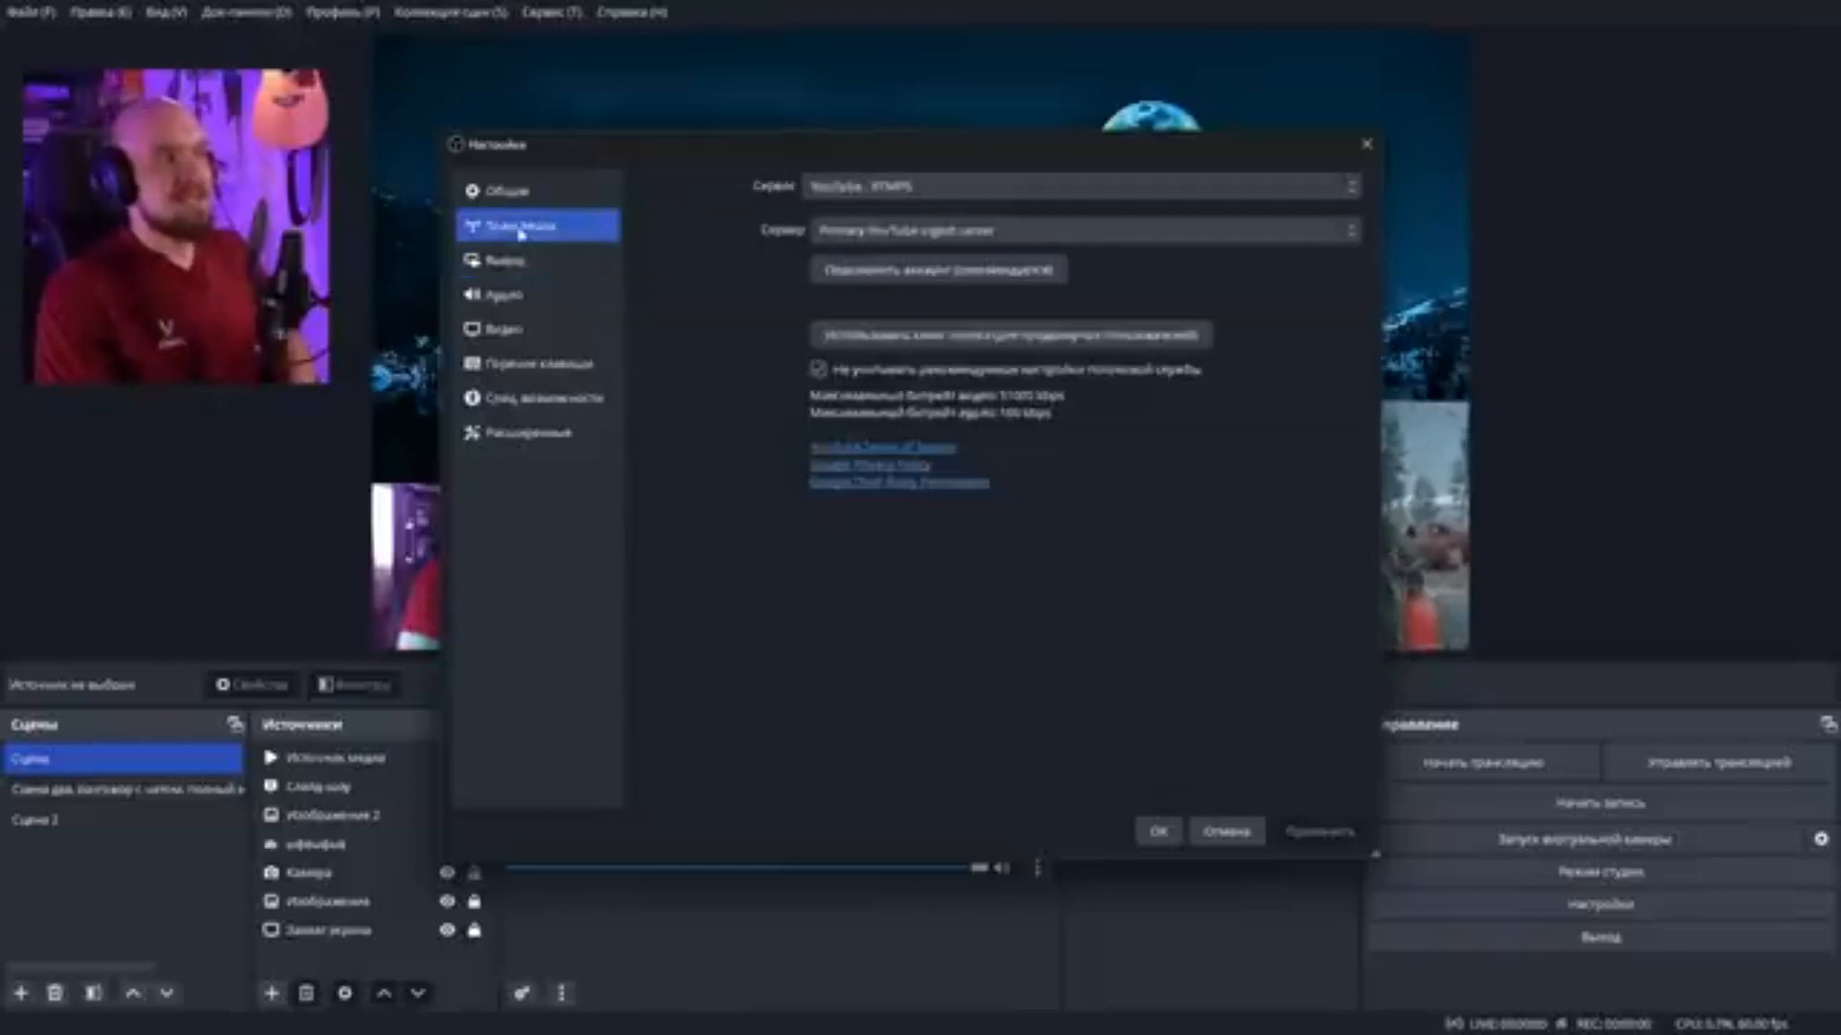
{"action": "left_click", "coordinate": [844, 188]}
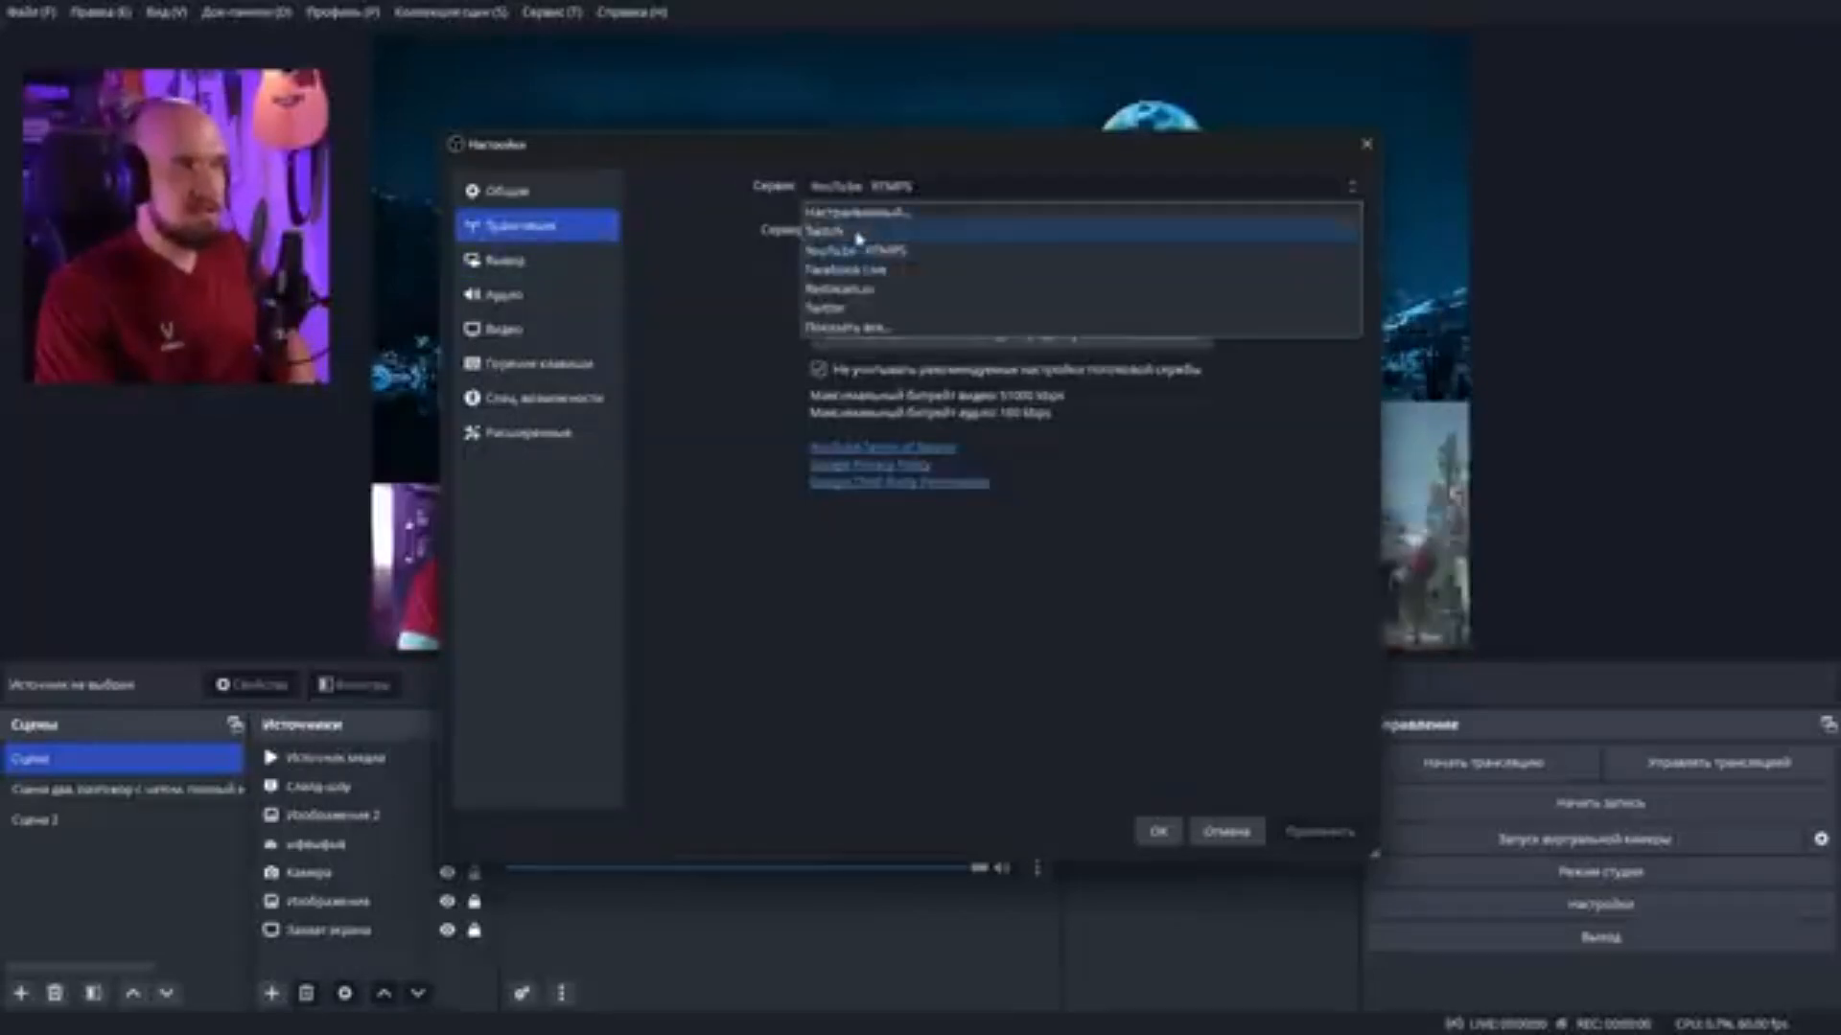
{"action": "left_click", "coordinate": [810, 238]}
{"action": "left_click", "coordinate": [880, 183]}
{"action": "left_click", "coordinate": [887, 213]}
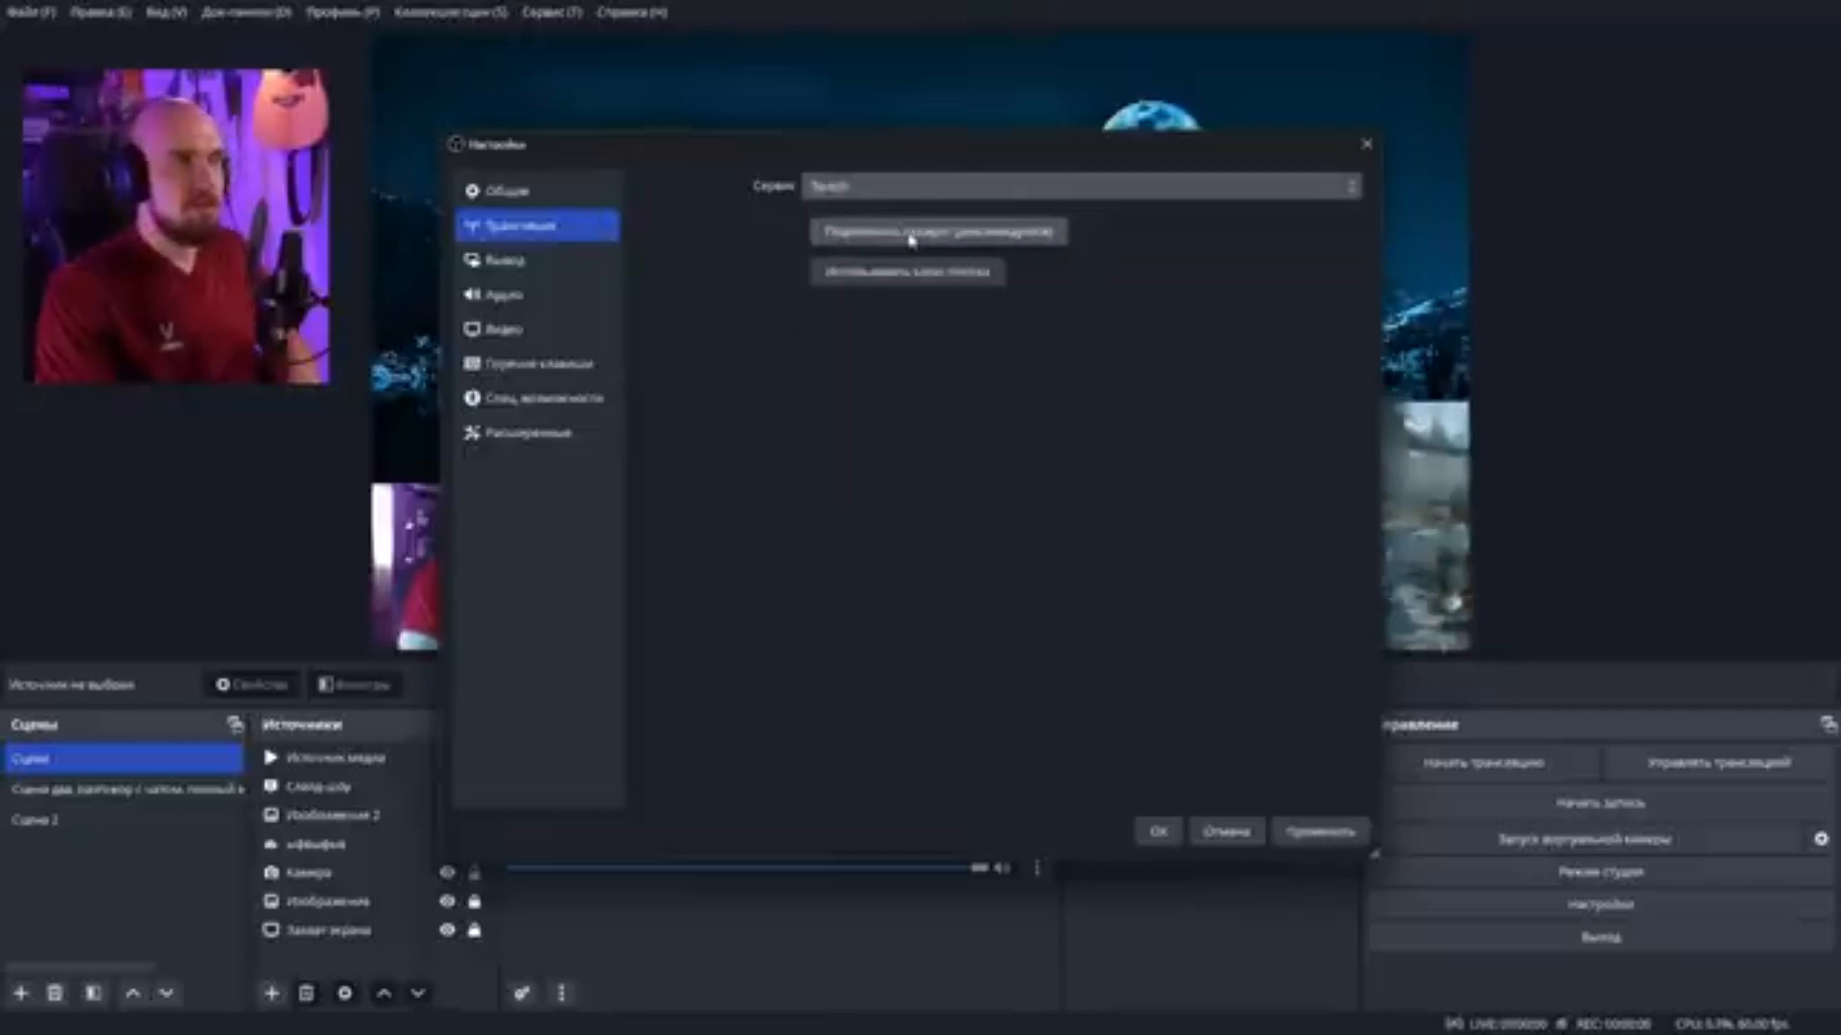
Step: Connect the Twitch account by logging in and submitting the authentication code
{"action": "left_click", "coordinate": [911, 233]}
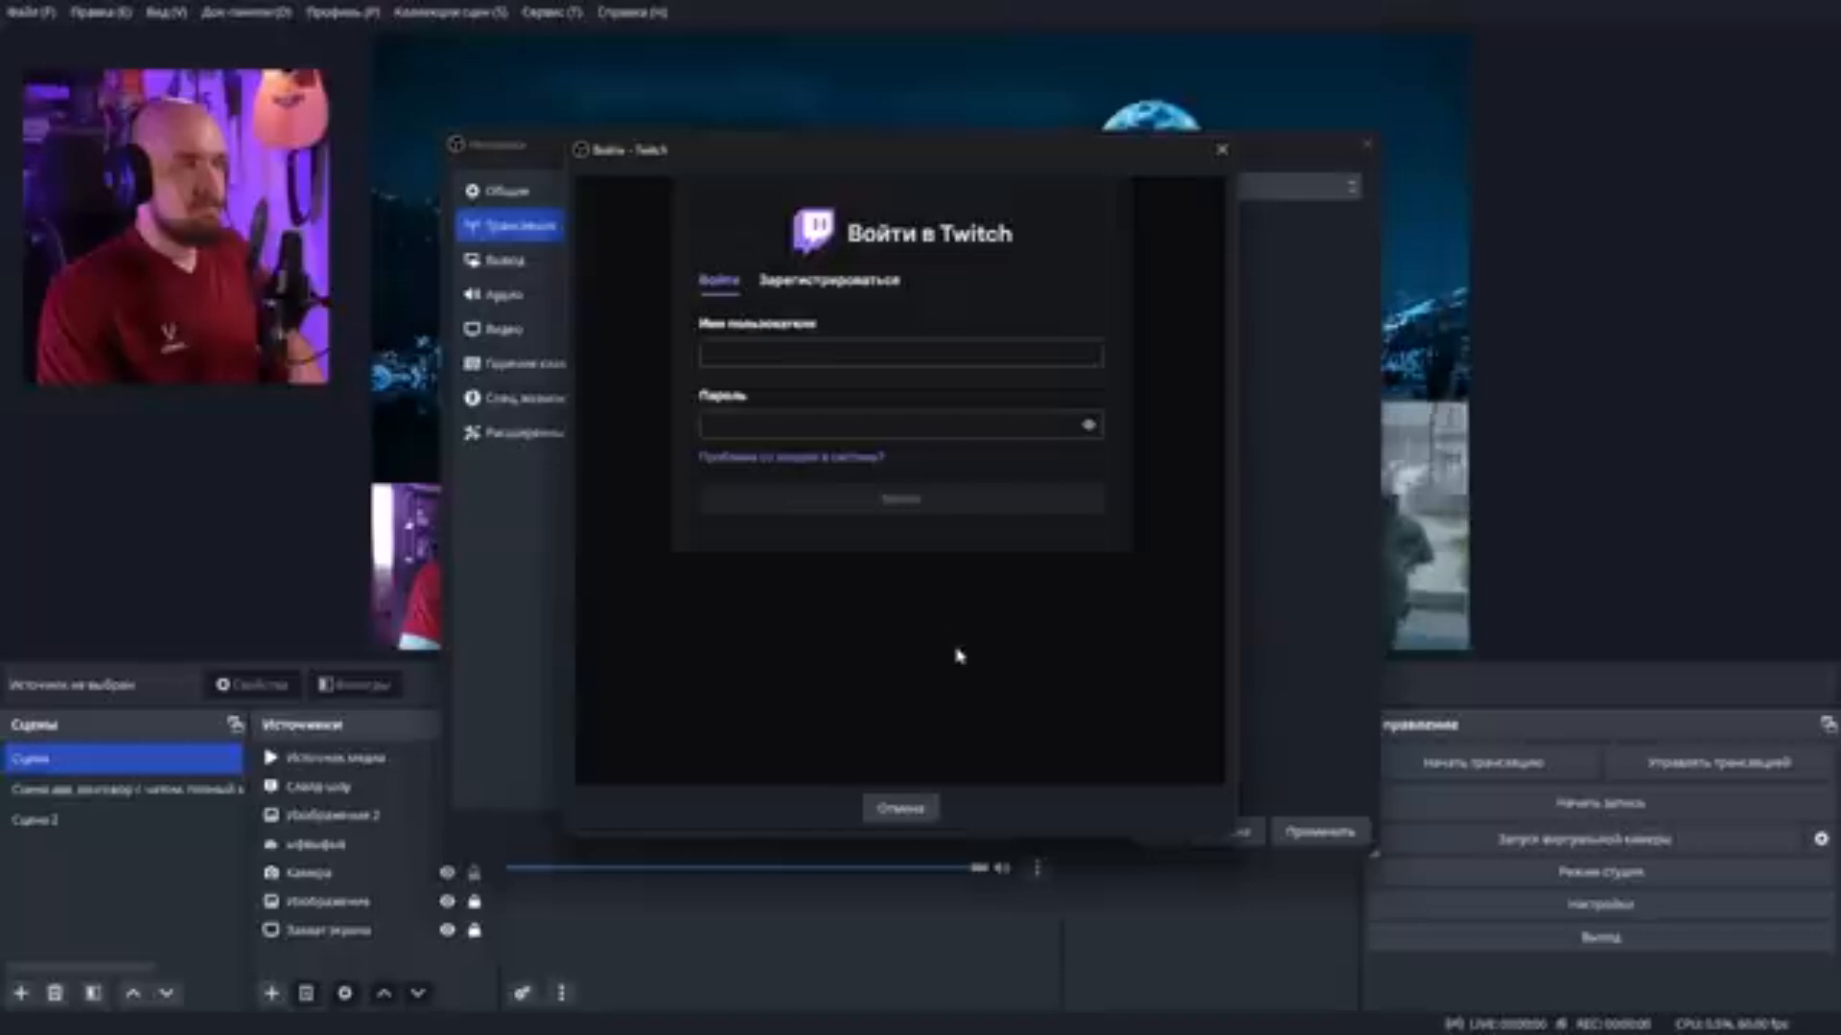
{"action": "left_click", "coordinate": [767, 350]}
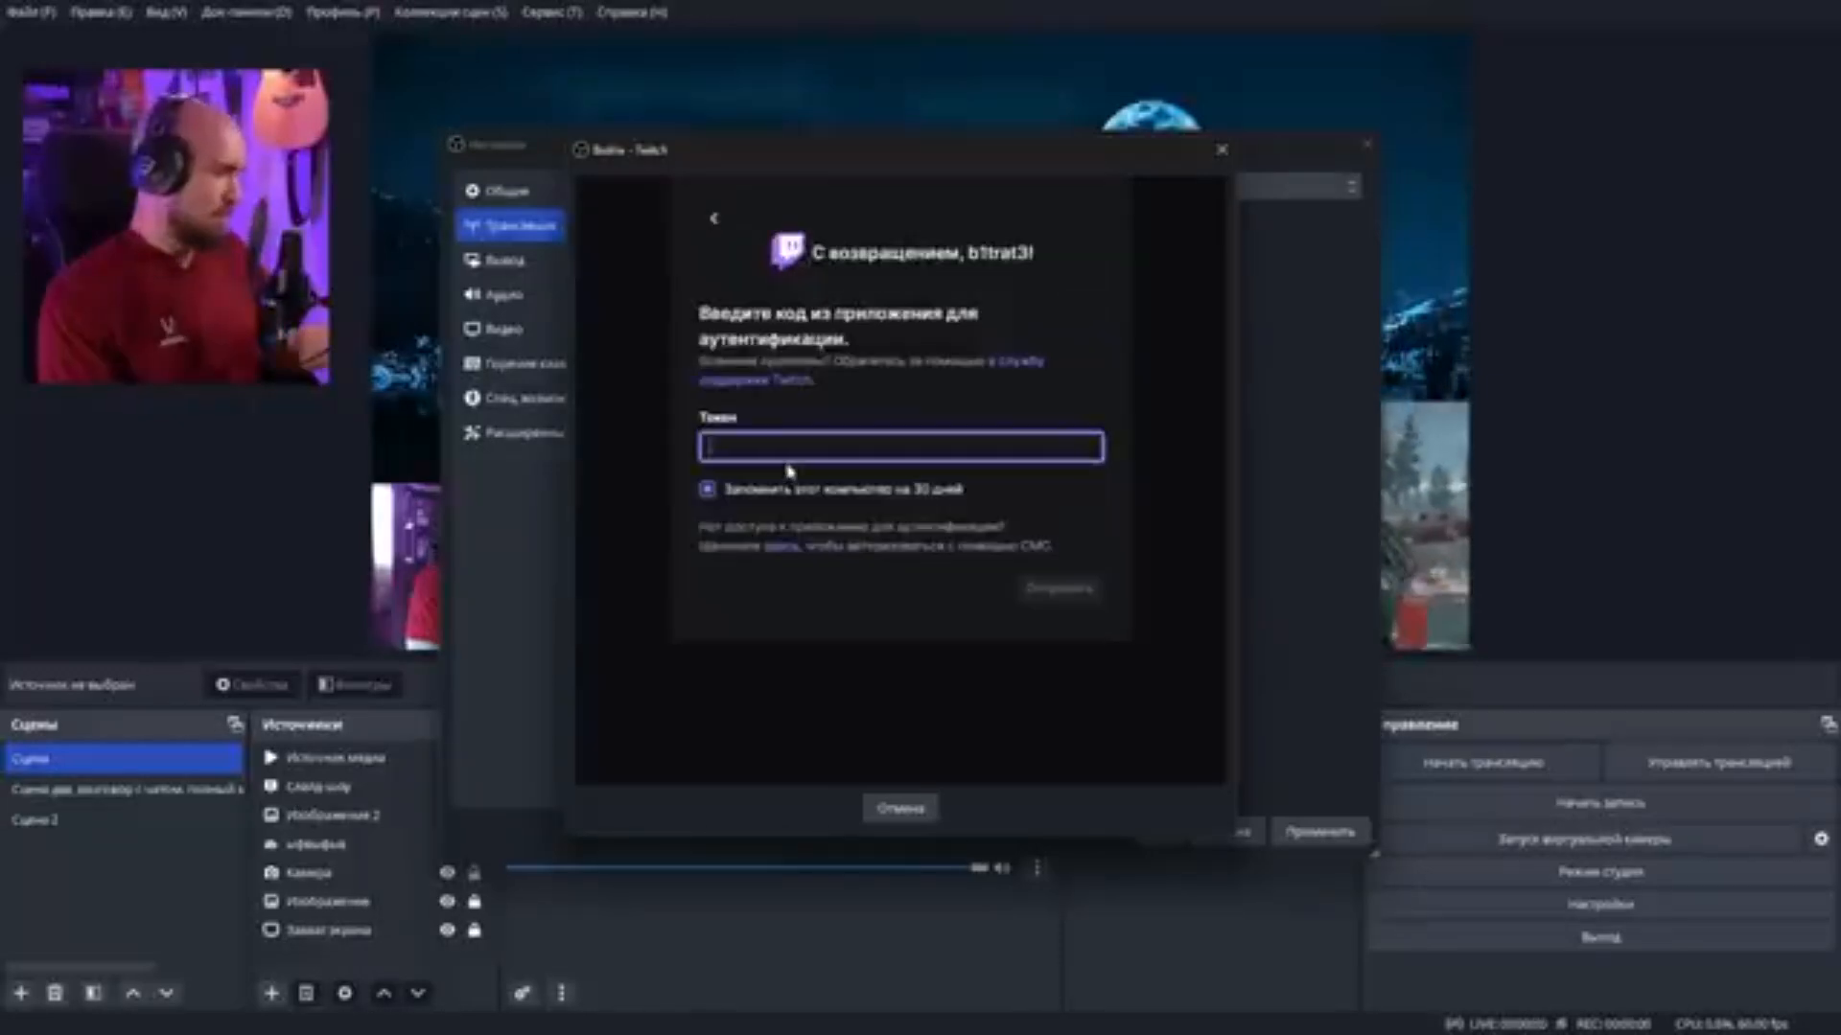
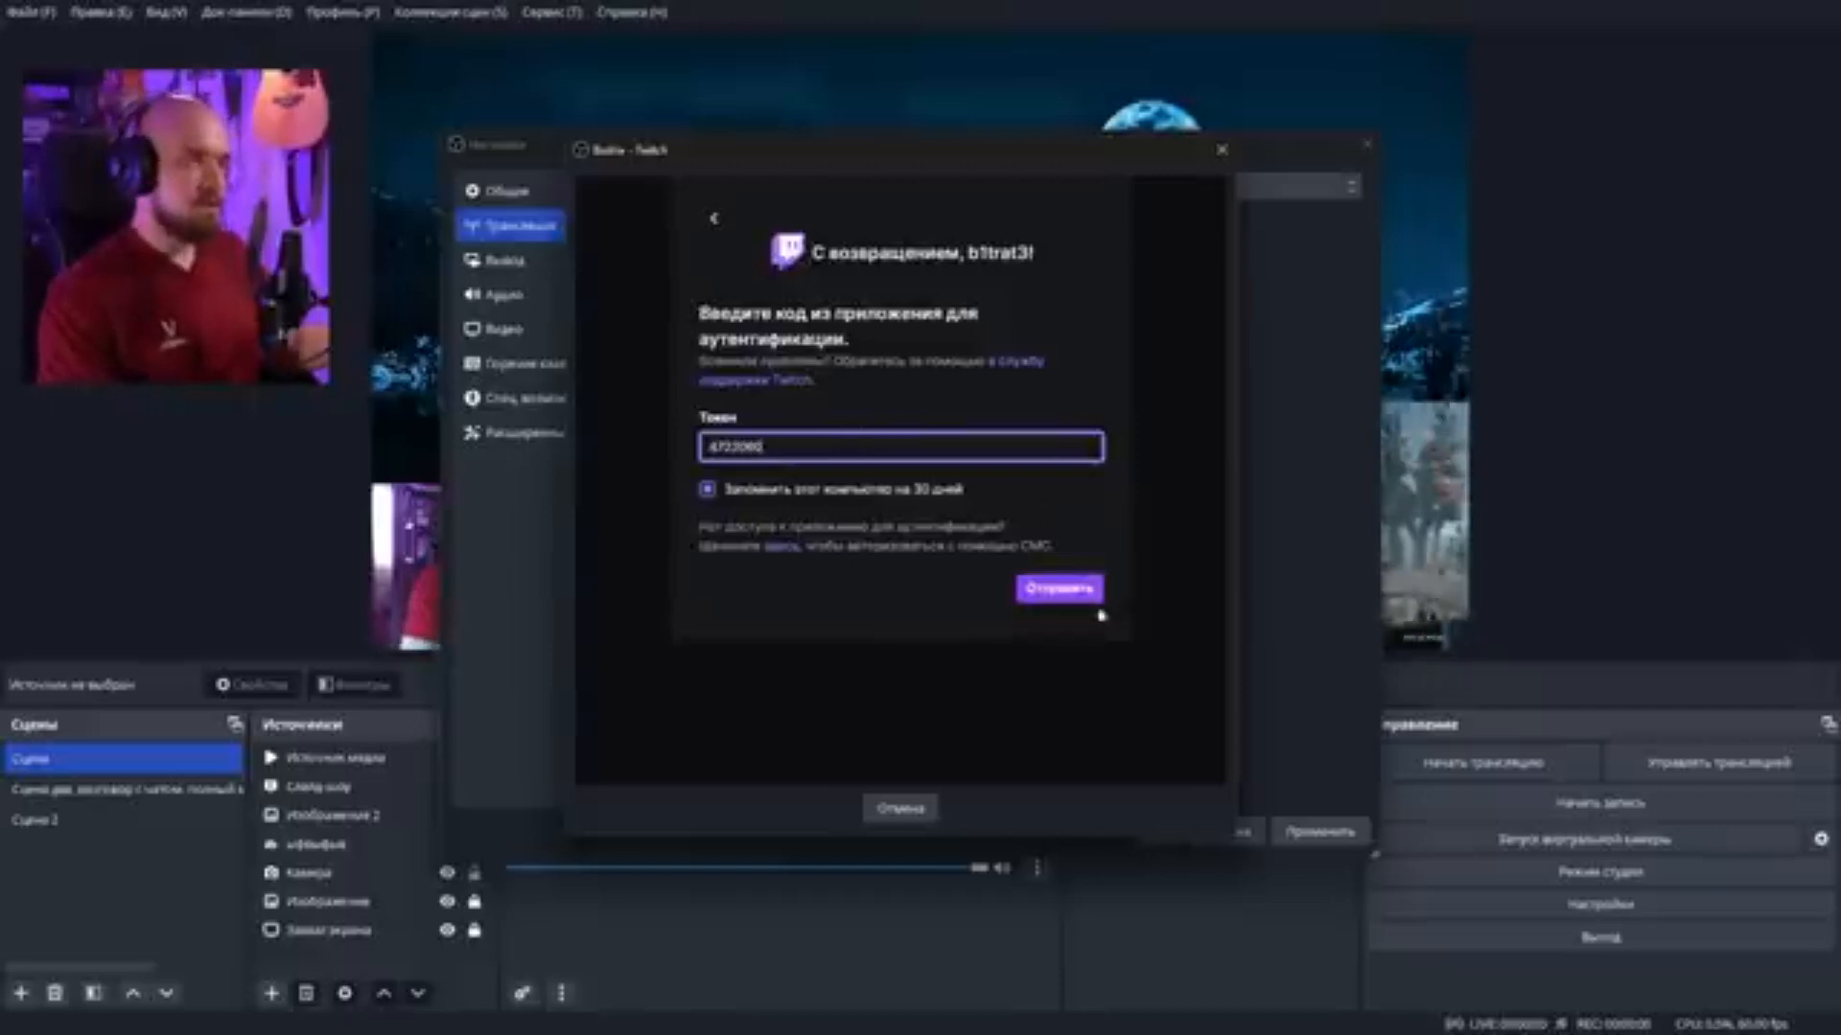
{"action": "left_click", "coordinate": [1097, 598]}
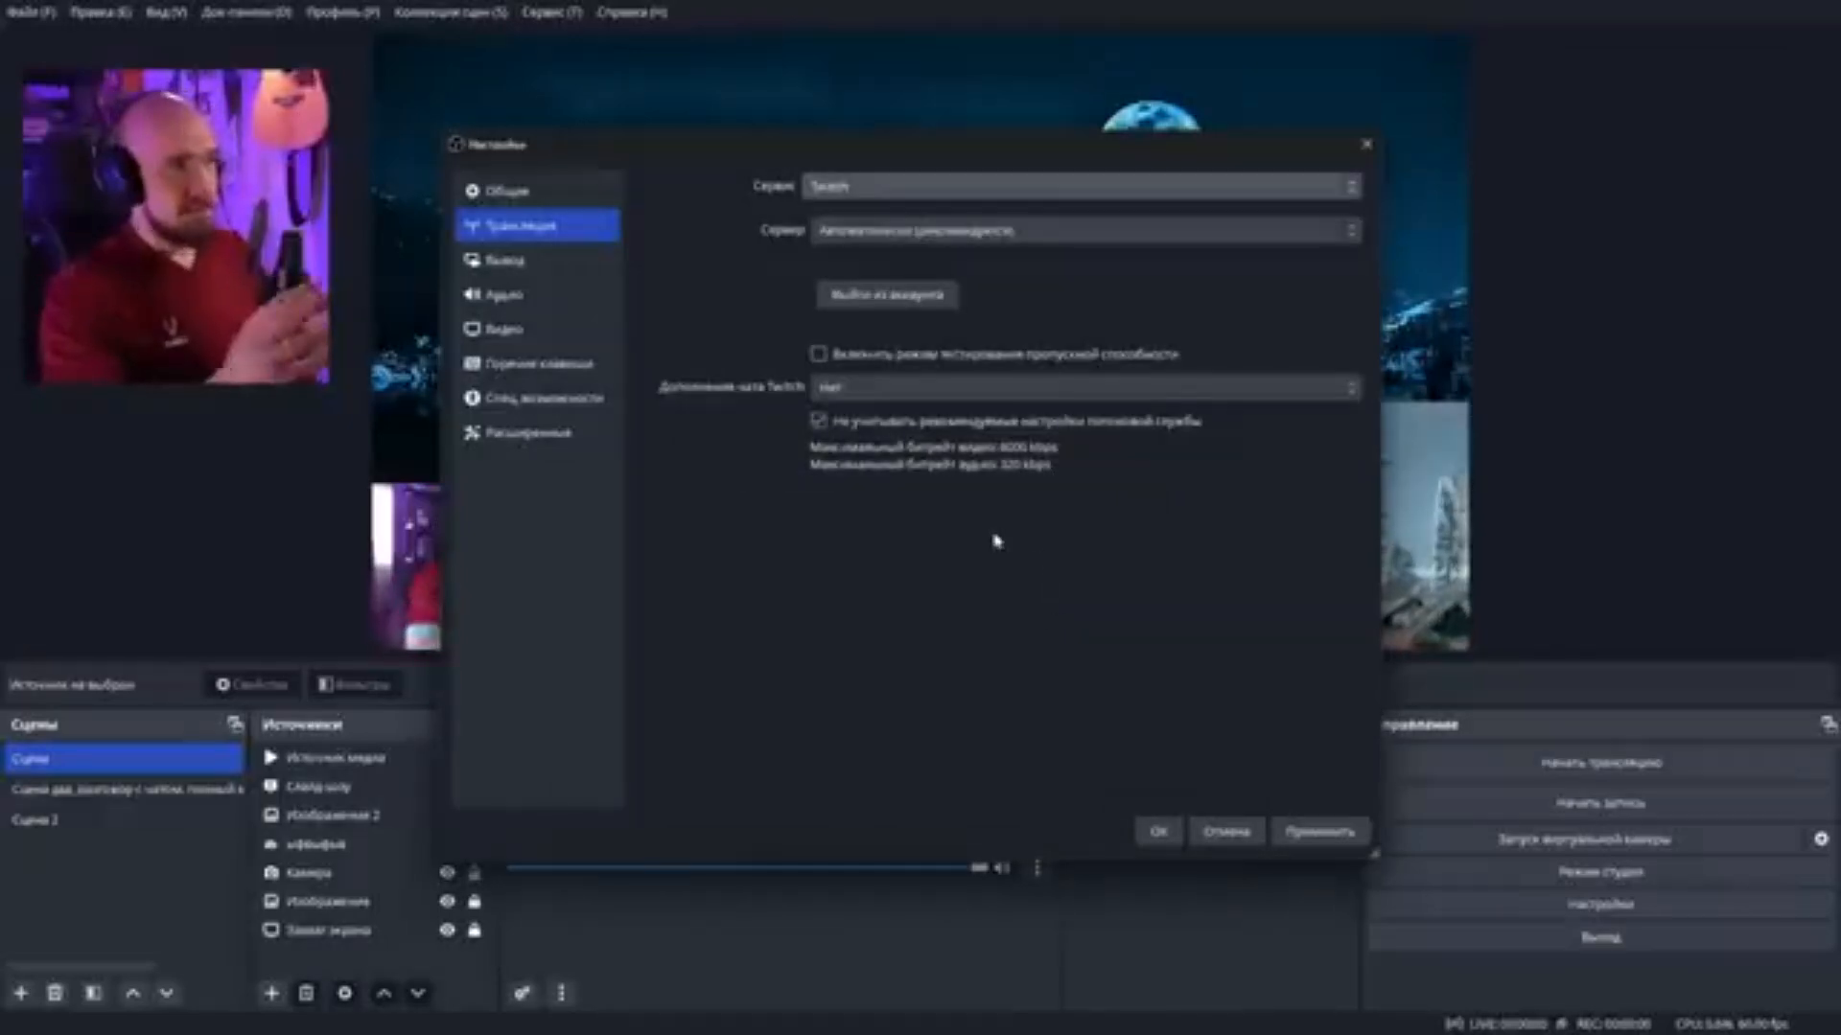
Step: Briefly switch to a custom server, return the service to Twitch, and save the settings
{"action": "left_click", "coordinate": [928, 191]}
{"action": "scroll", "coordinate": [851, 446], "scroll_direction": "up", "scroll_amount": 20}
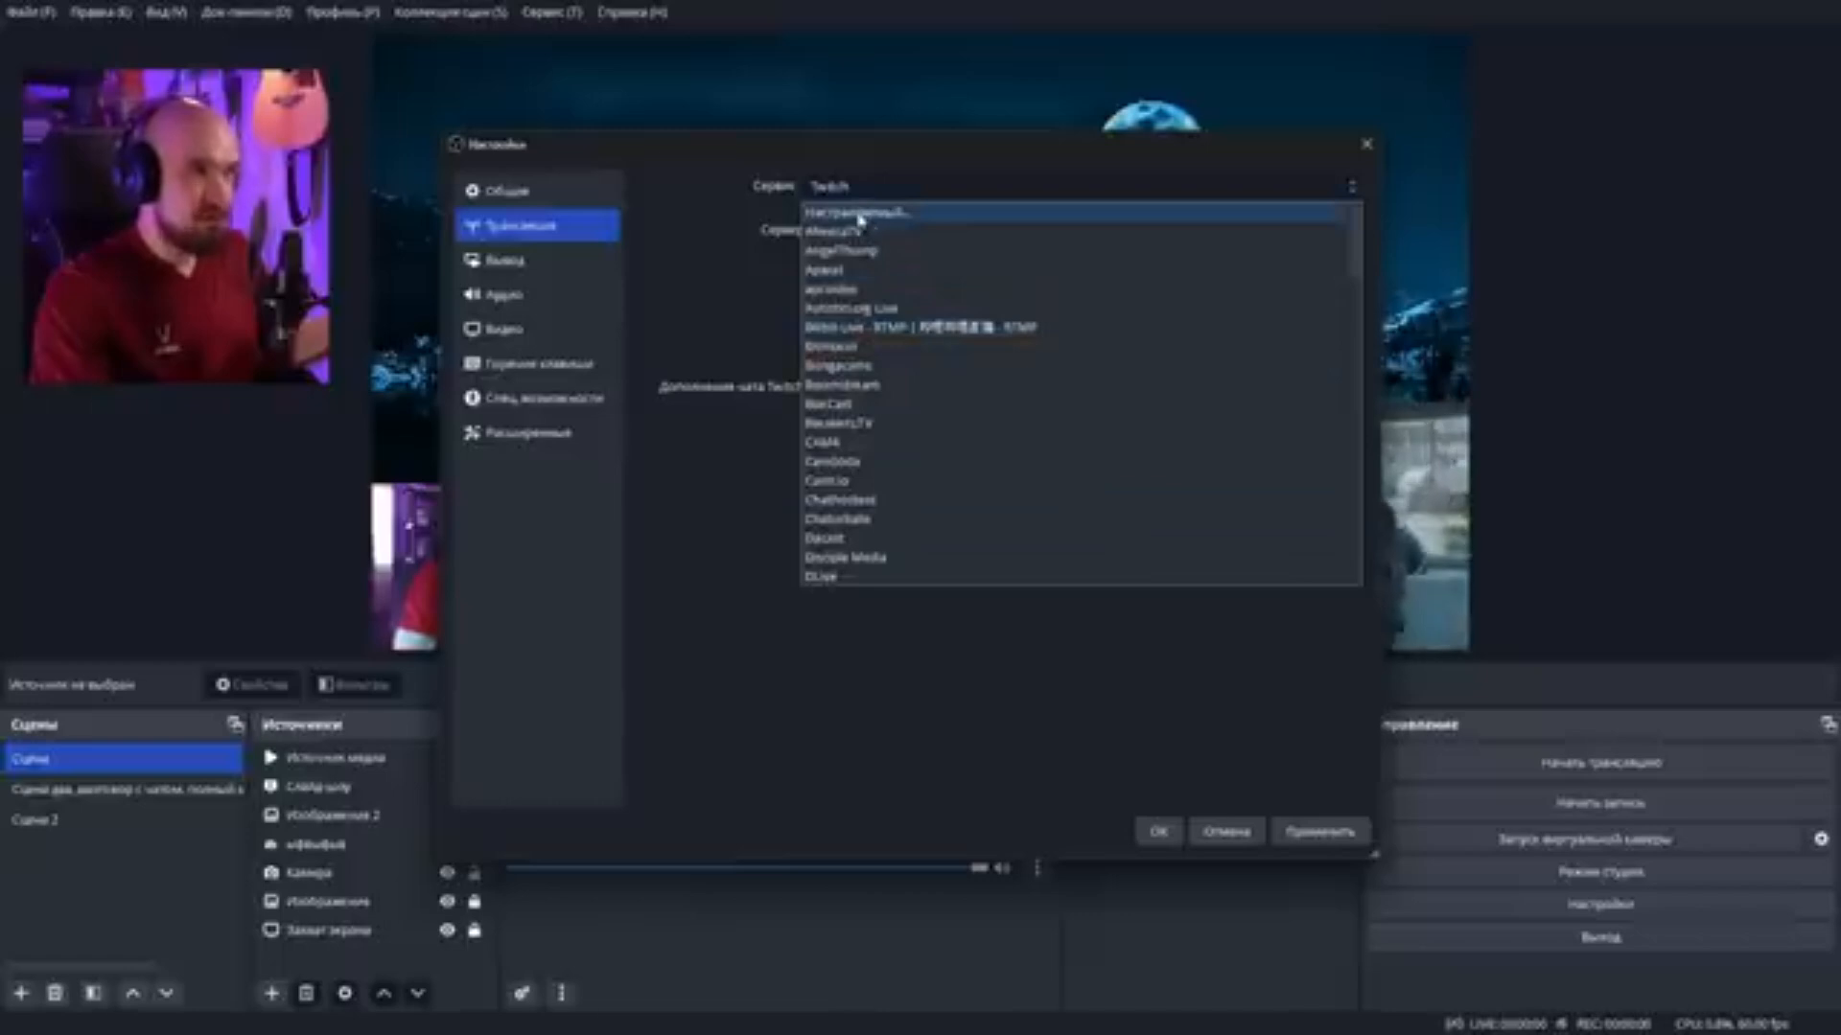
{"action": "left_click", "coordinate": [841, 217]}
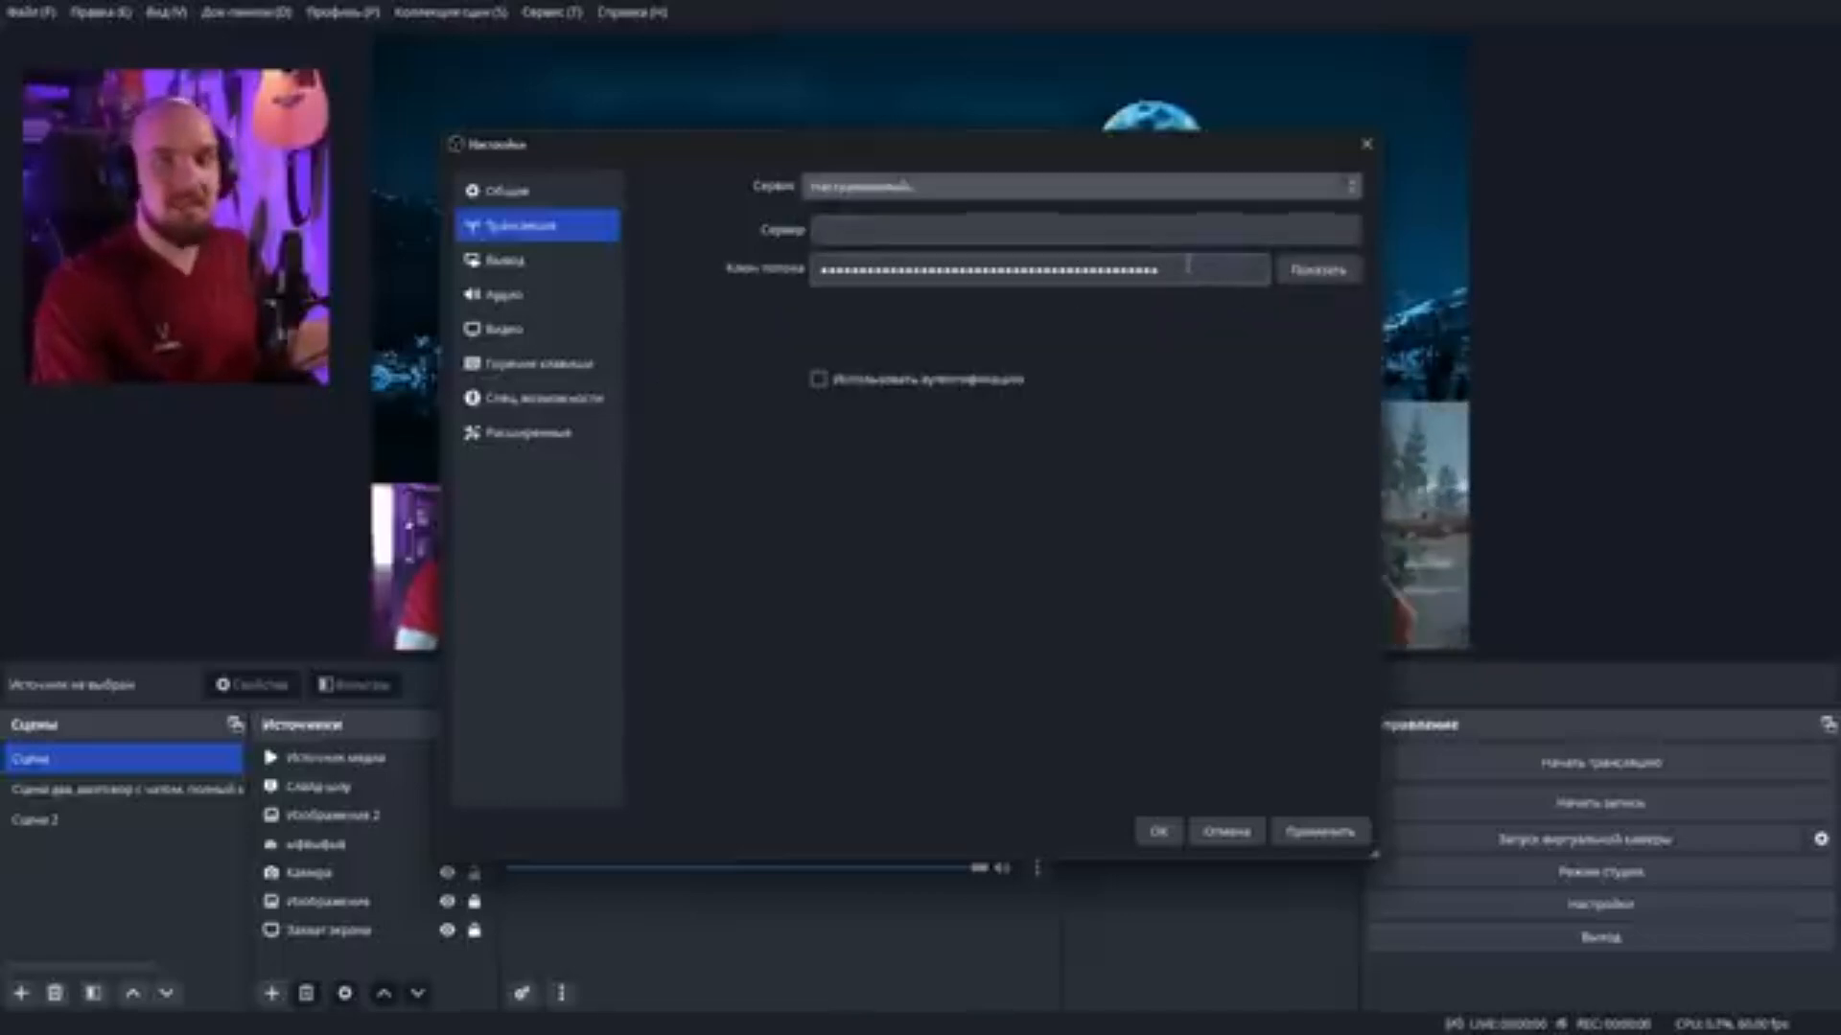
{"action": "left_click", "coordinate": [912, 188]}
{"action": "scroll", "coordinate": [882, 432], "scroll_direction": "down", "scroll_amount": 15}
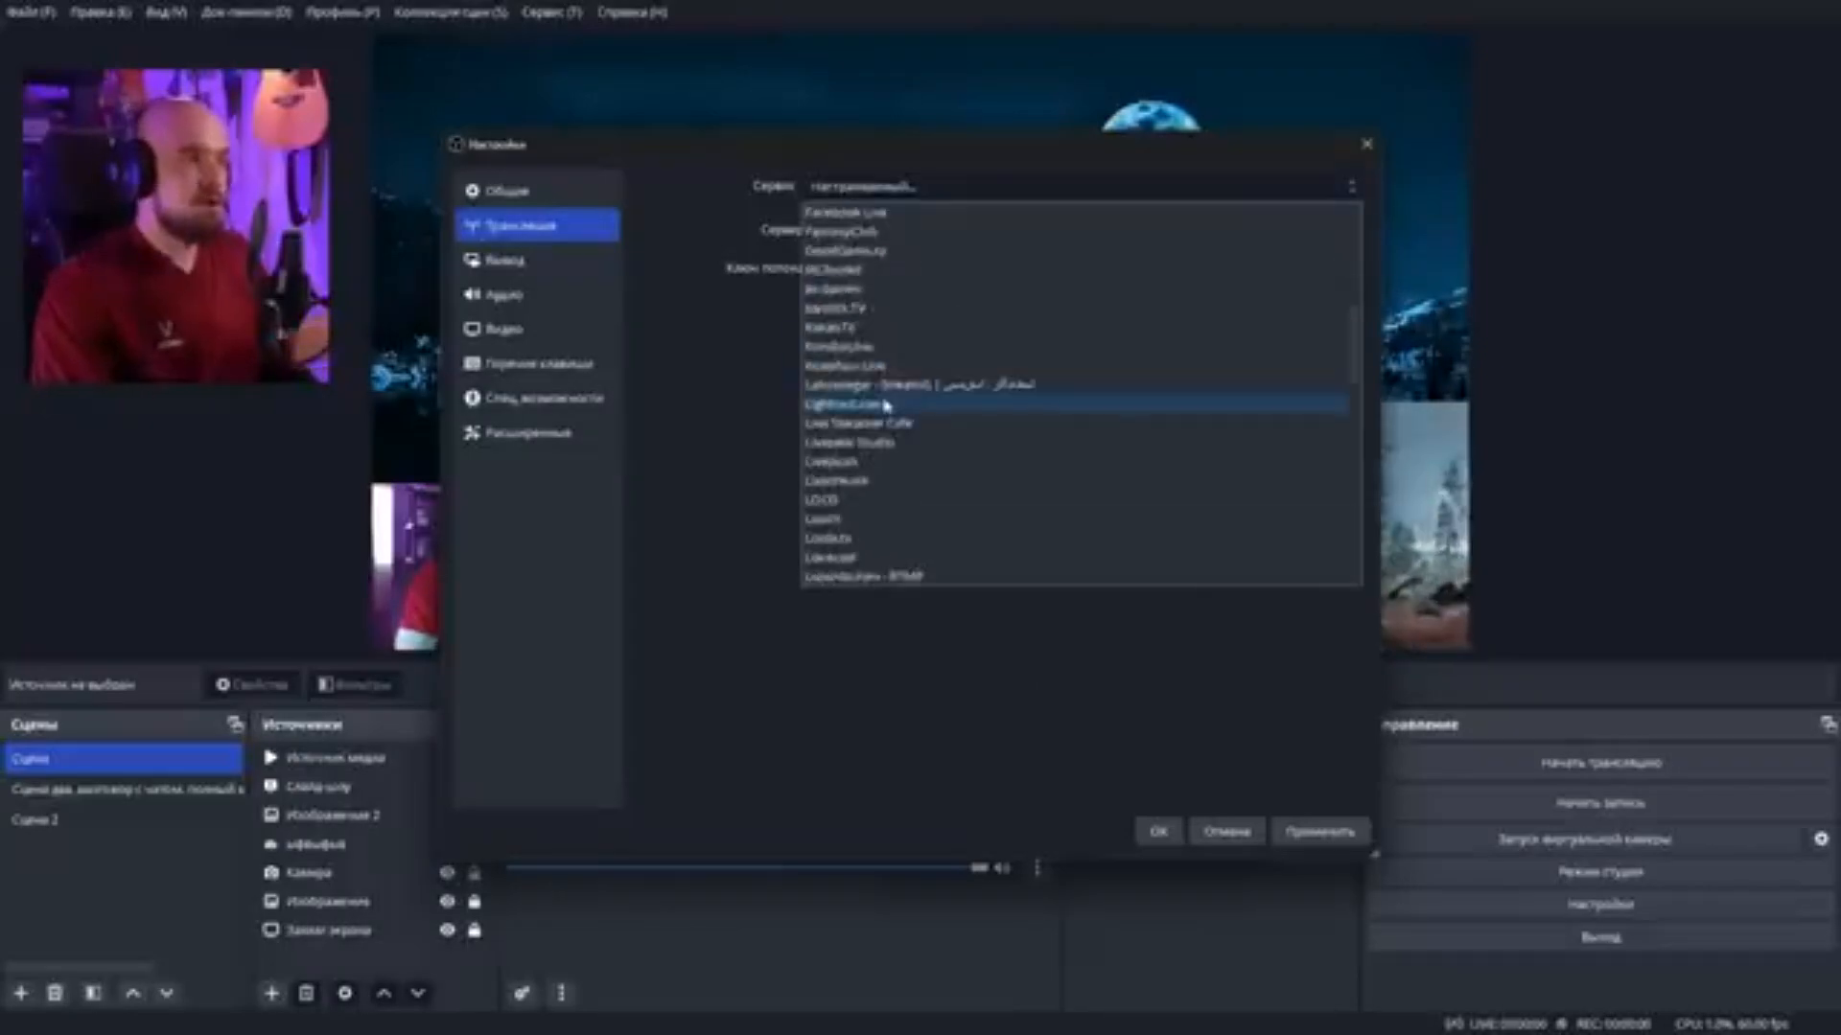
{"action": "scroll", "coordinate": [863, 508], "scroll_direction": "down", "scroll_amount": 1}
{"action": "left_click", "coordinate": [850, 537]}
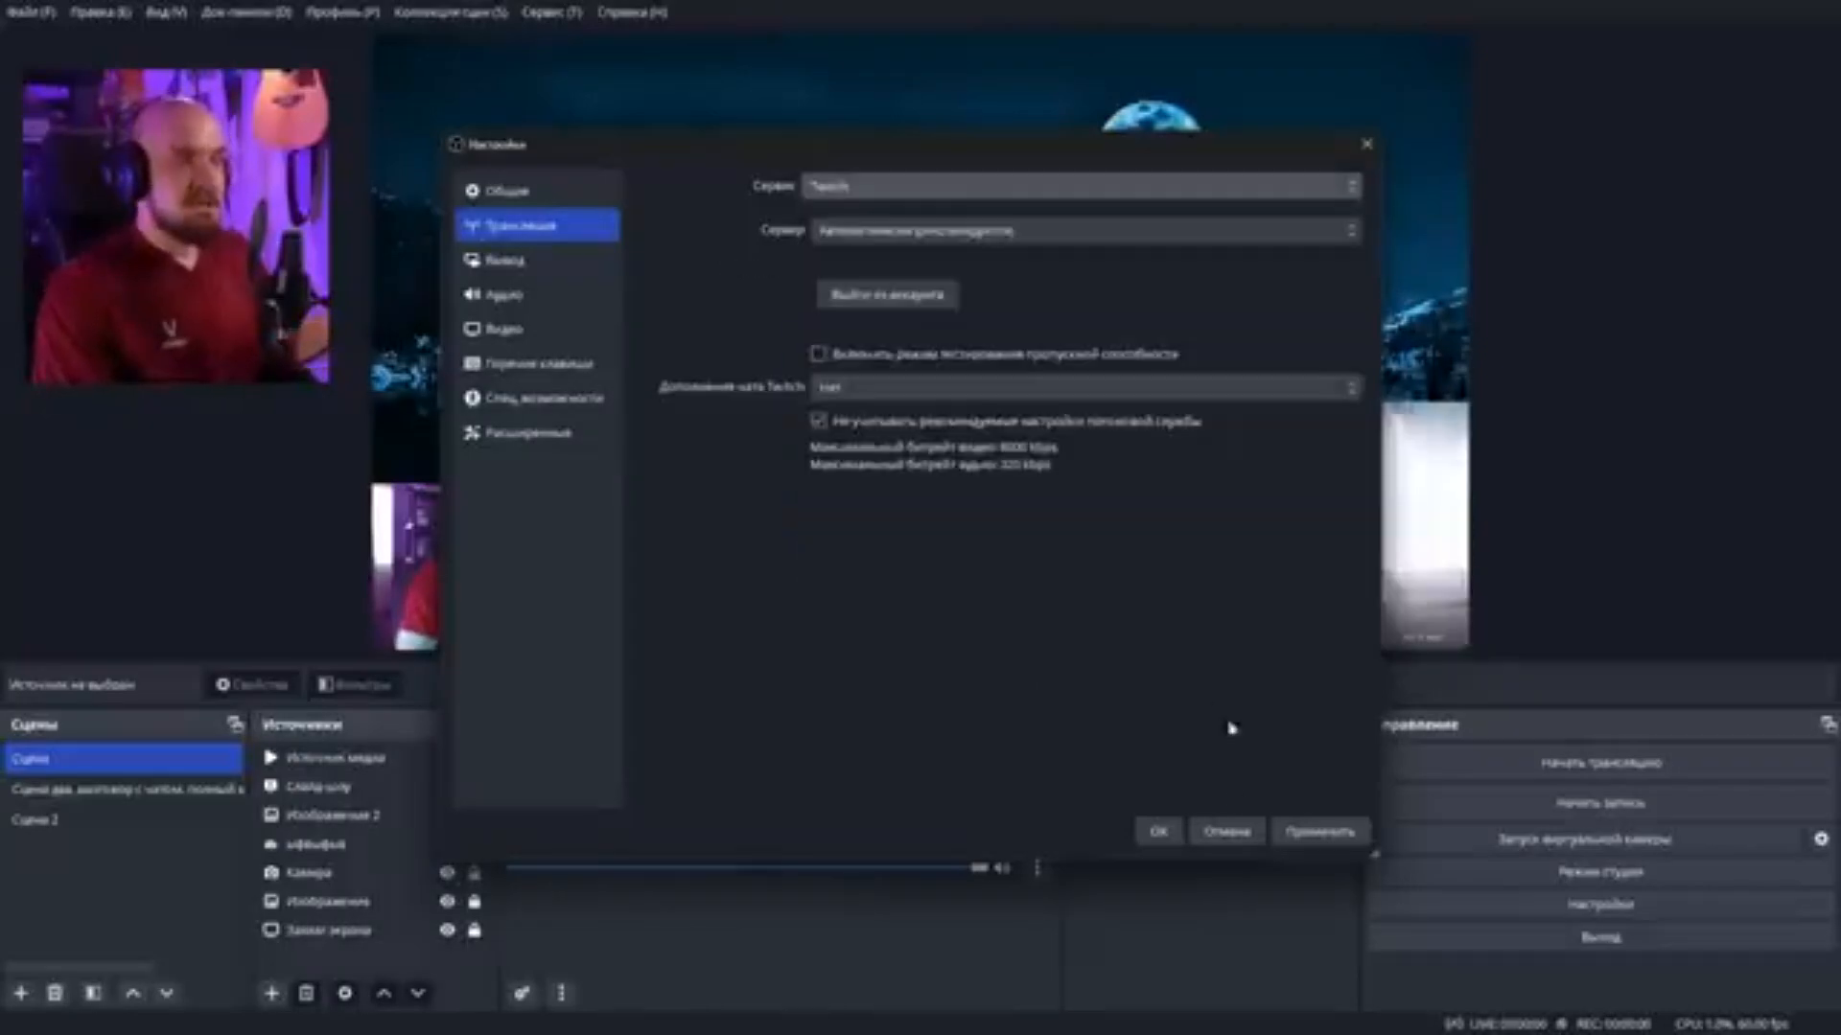
{"action": "left_click", "coordinate": [1161, 835]}
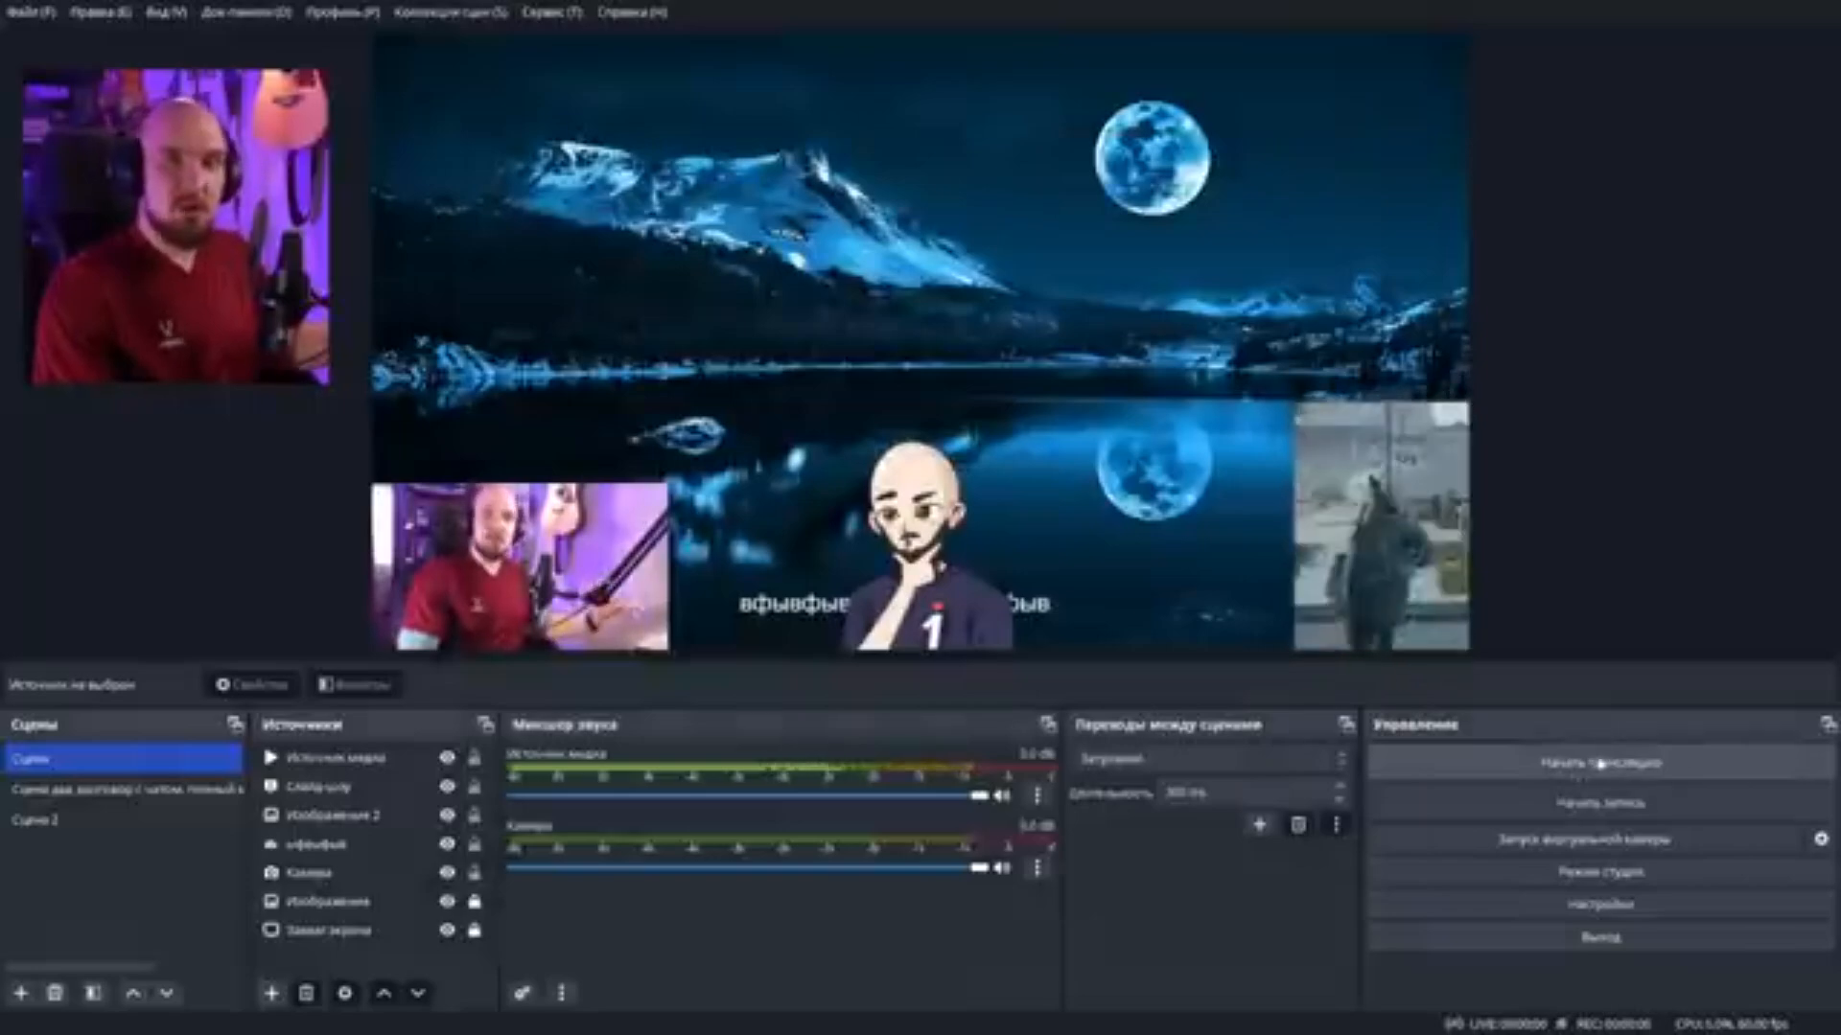
Step: Enter ВСЕМ ПРИВЕТ as the stream notification and adjust the stream title
{"action": "left_click", "coordinate": [910, 243]}
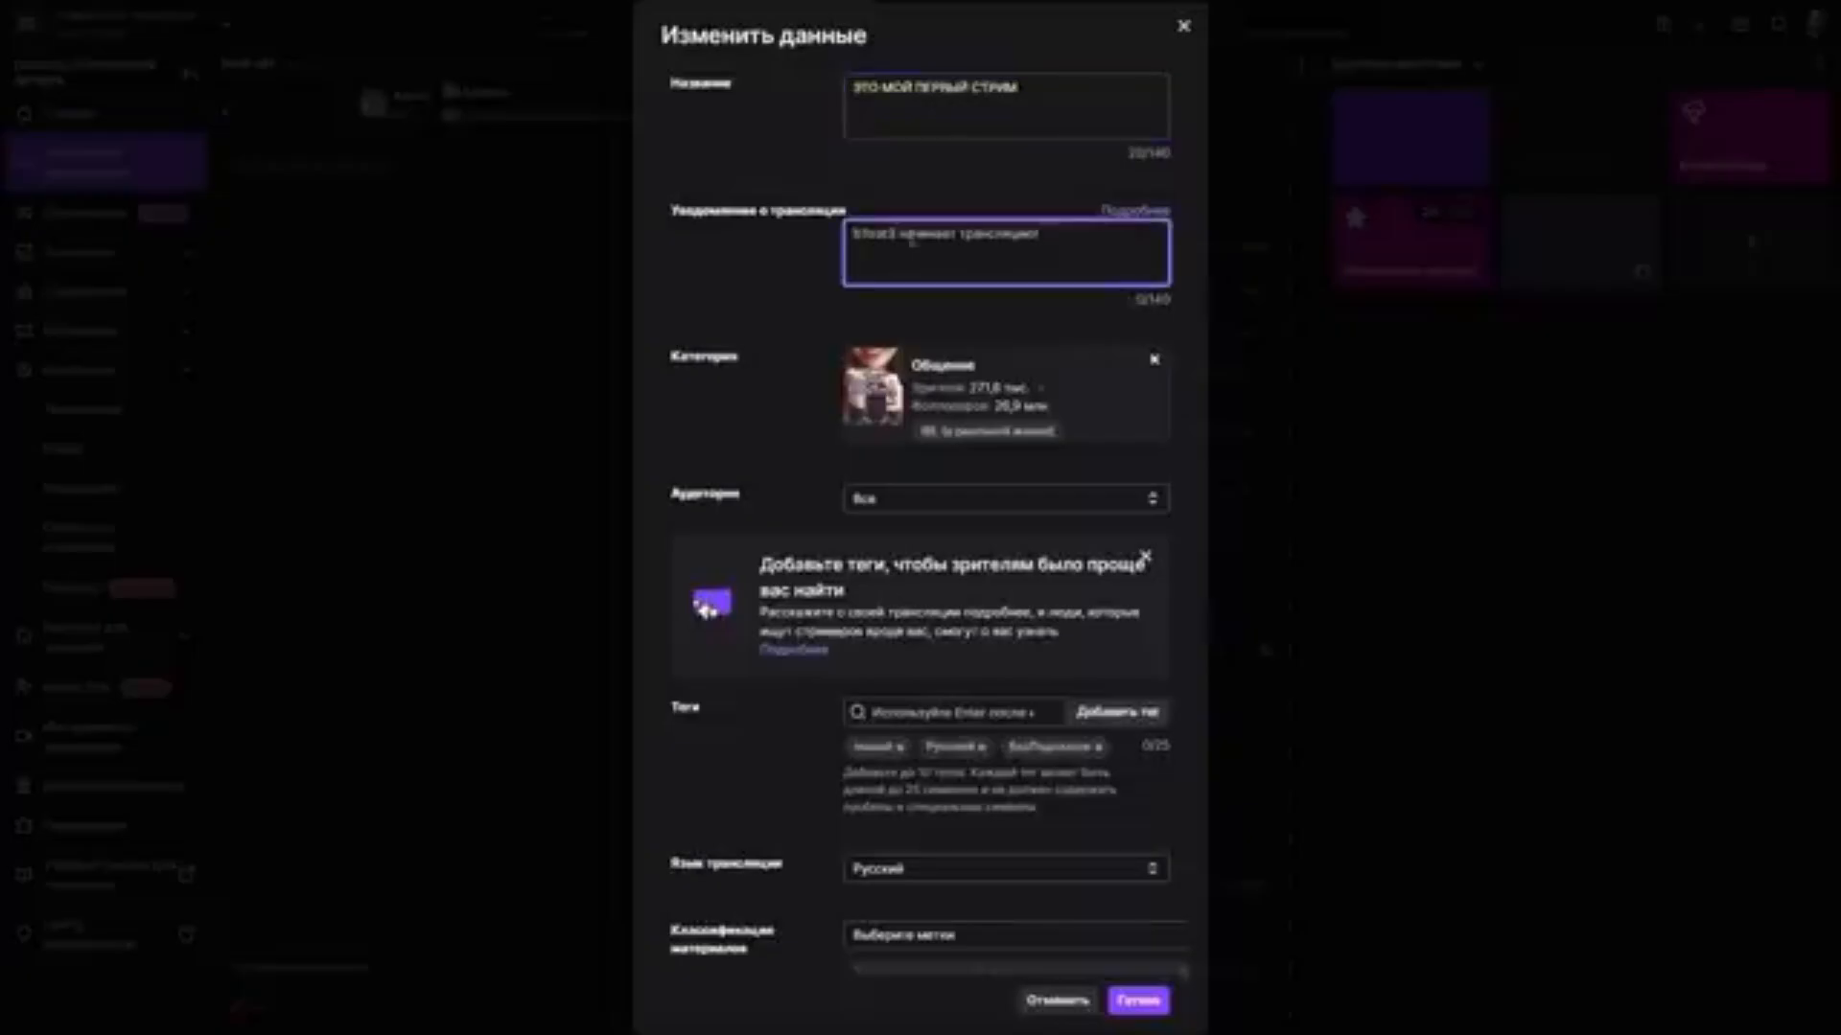
{"action": "type", "text": "ВСЕМ ПРИВЕТ"}
{"action": "left_click", "coordinate": [1035, 89]}
{"action": "type", "text": "="}
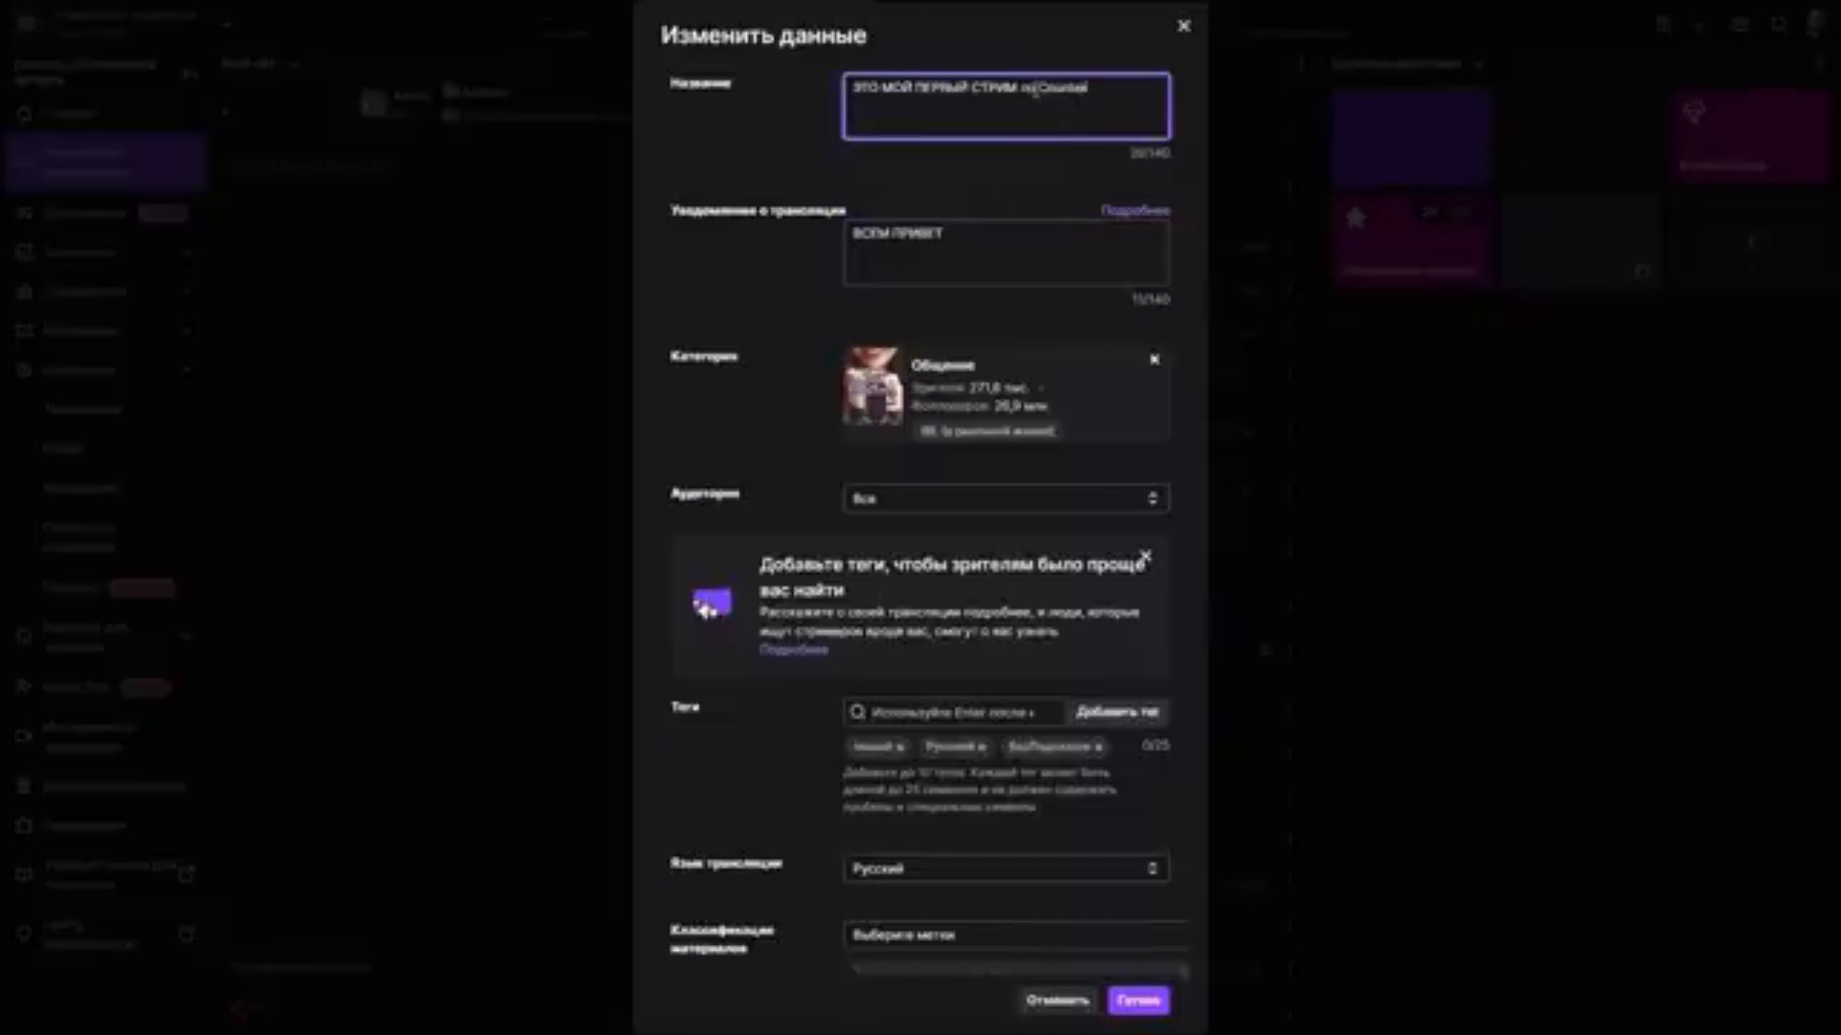
Step: Replace the Общение category with Counter-Strike 2
{"action": "left_click", "coordinate": [1154, 360]}
{"action": "left_click", "coordinate": [1007, 360]}
{"action": "type", "text": "Counter"}
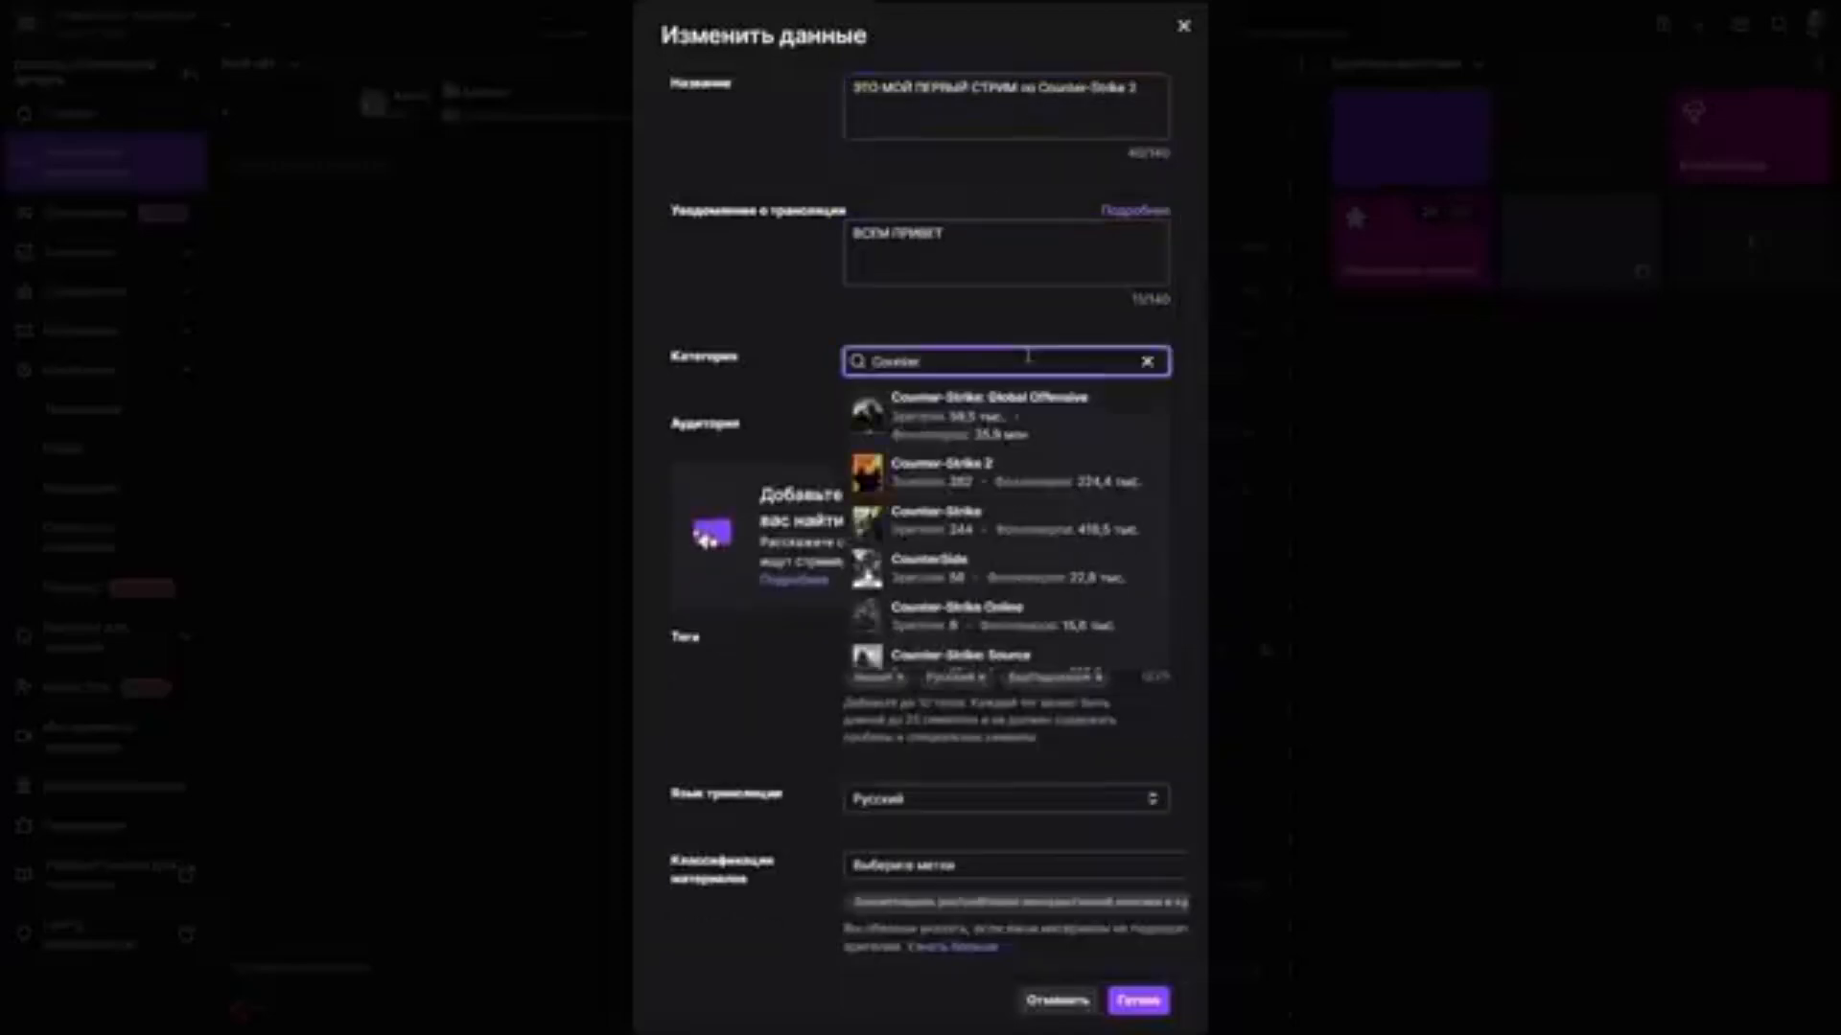
{"action": "left_click", "coordinate": [939, 459]}
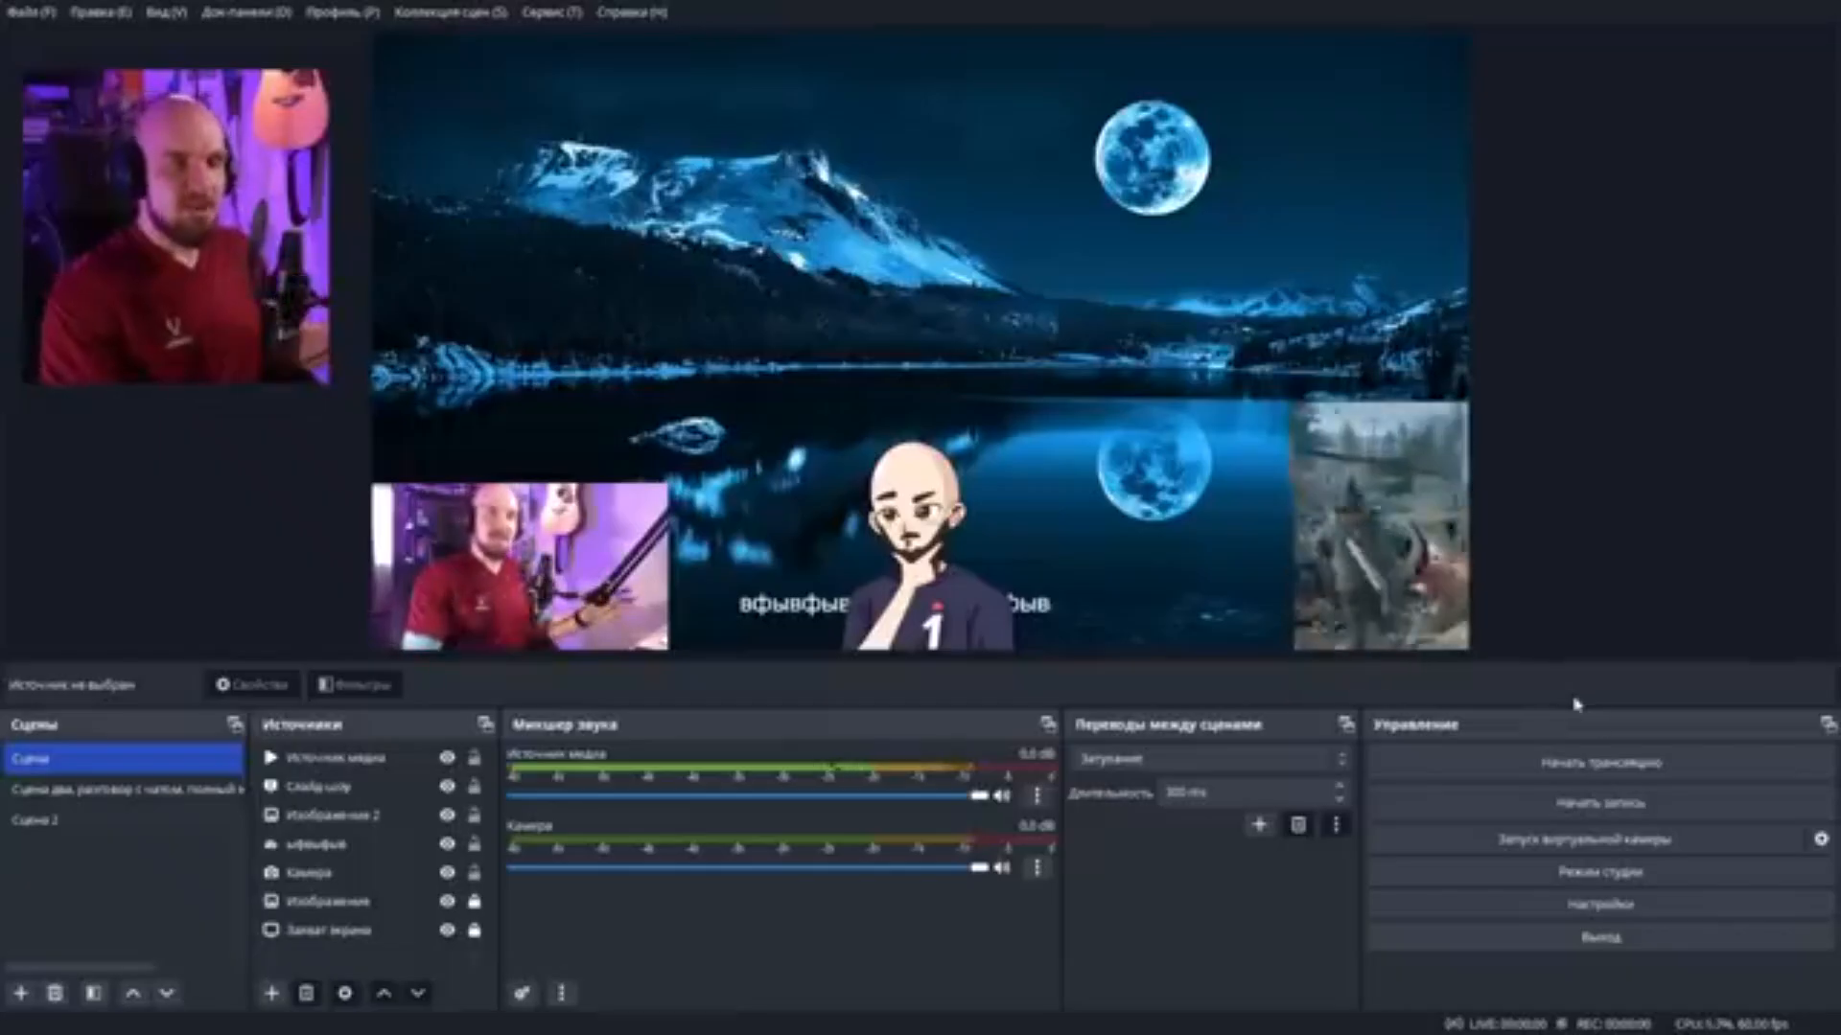
Step: Set output mode to Расширенный, review the Streaming, Recording and Audio tabs, and save
{"action": "left_click", "coordinate": [1600, 904]}
{"action": "left_click", "coordinate": [540, 269]}
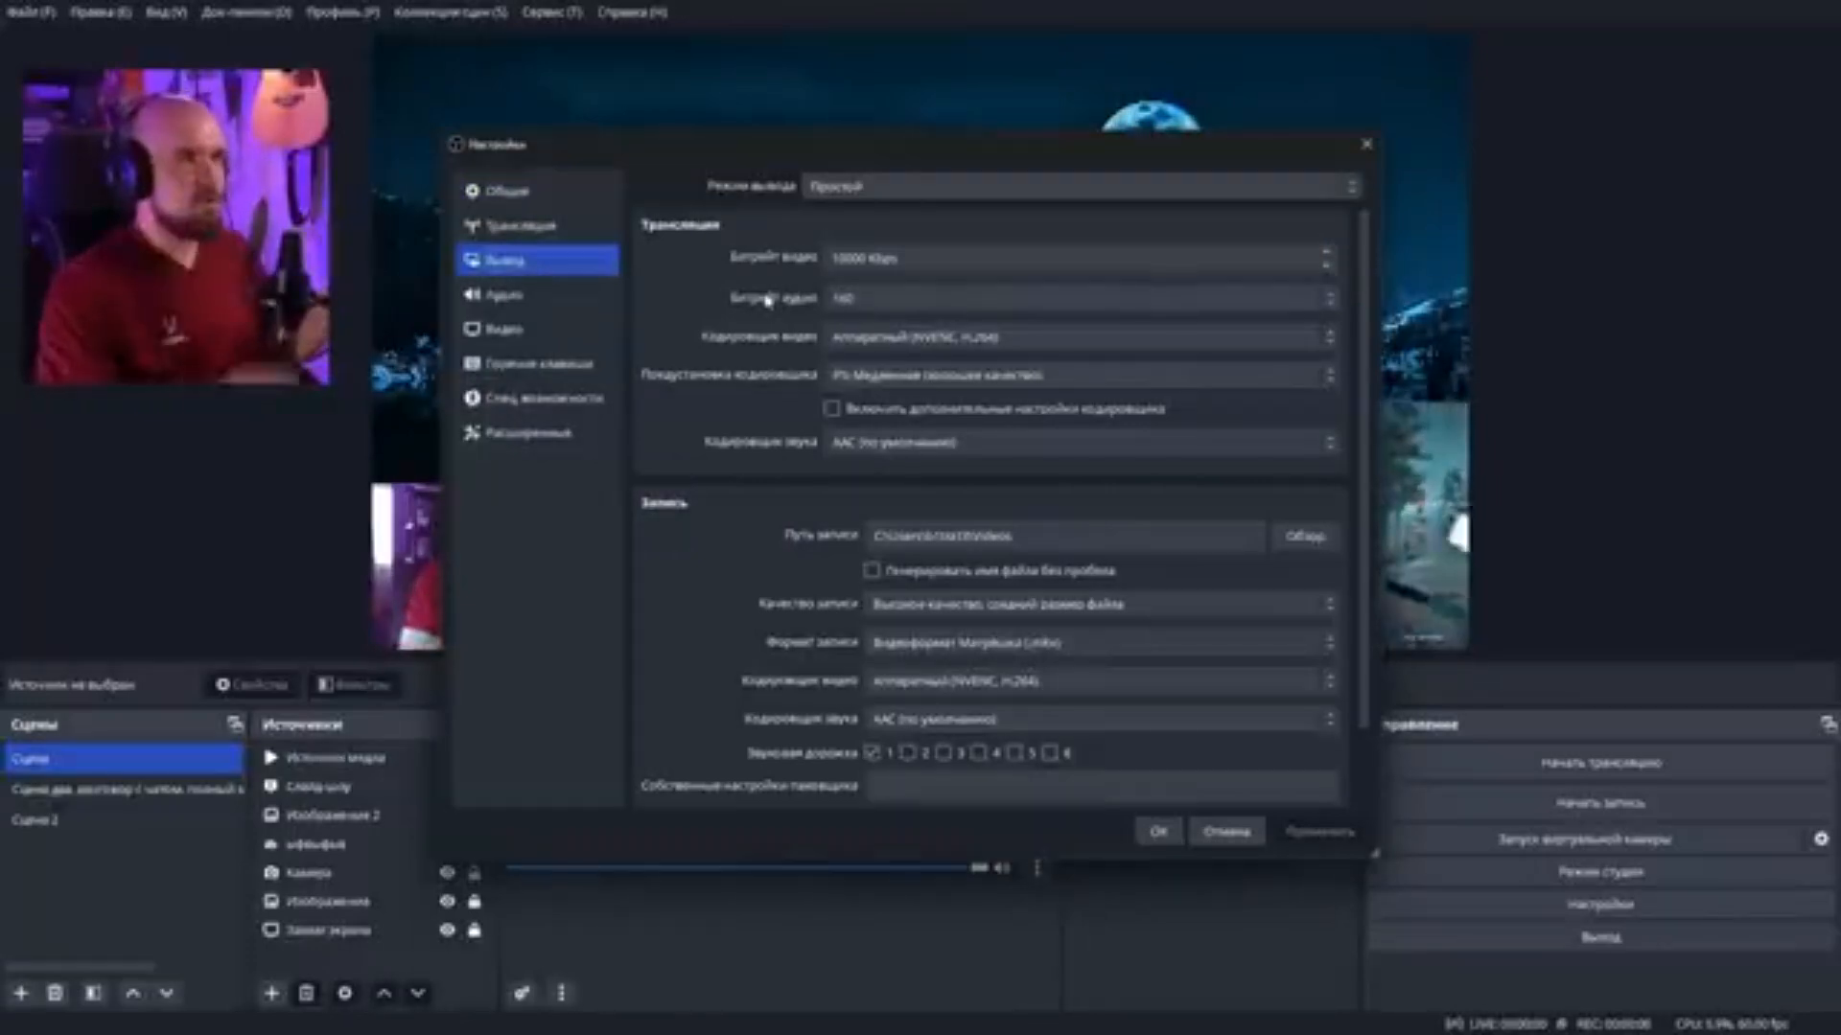
{"action": "left_click", "coordinate": [860, 187]}
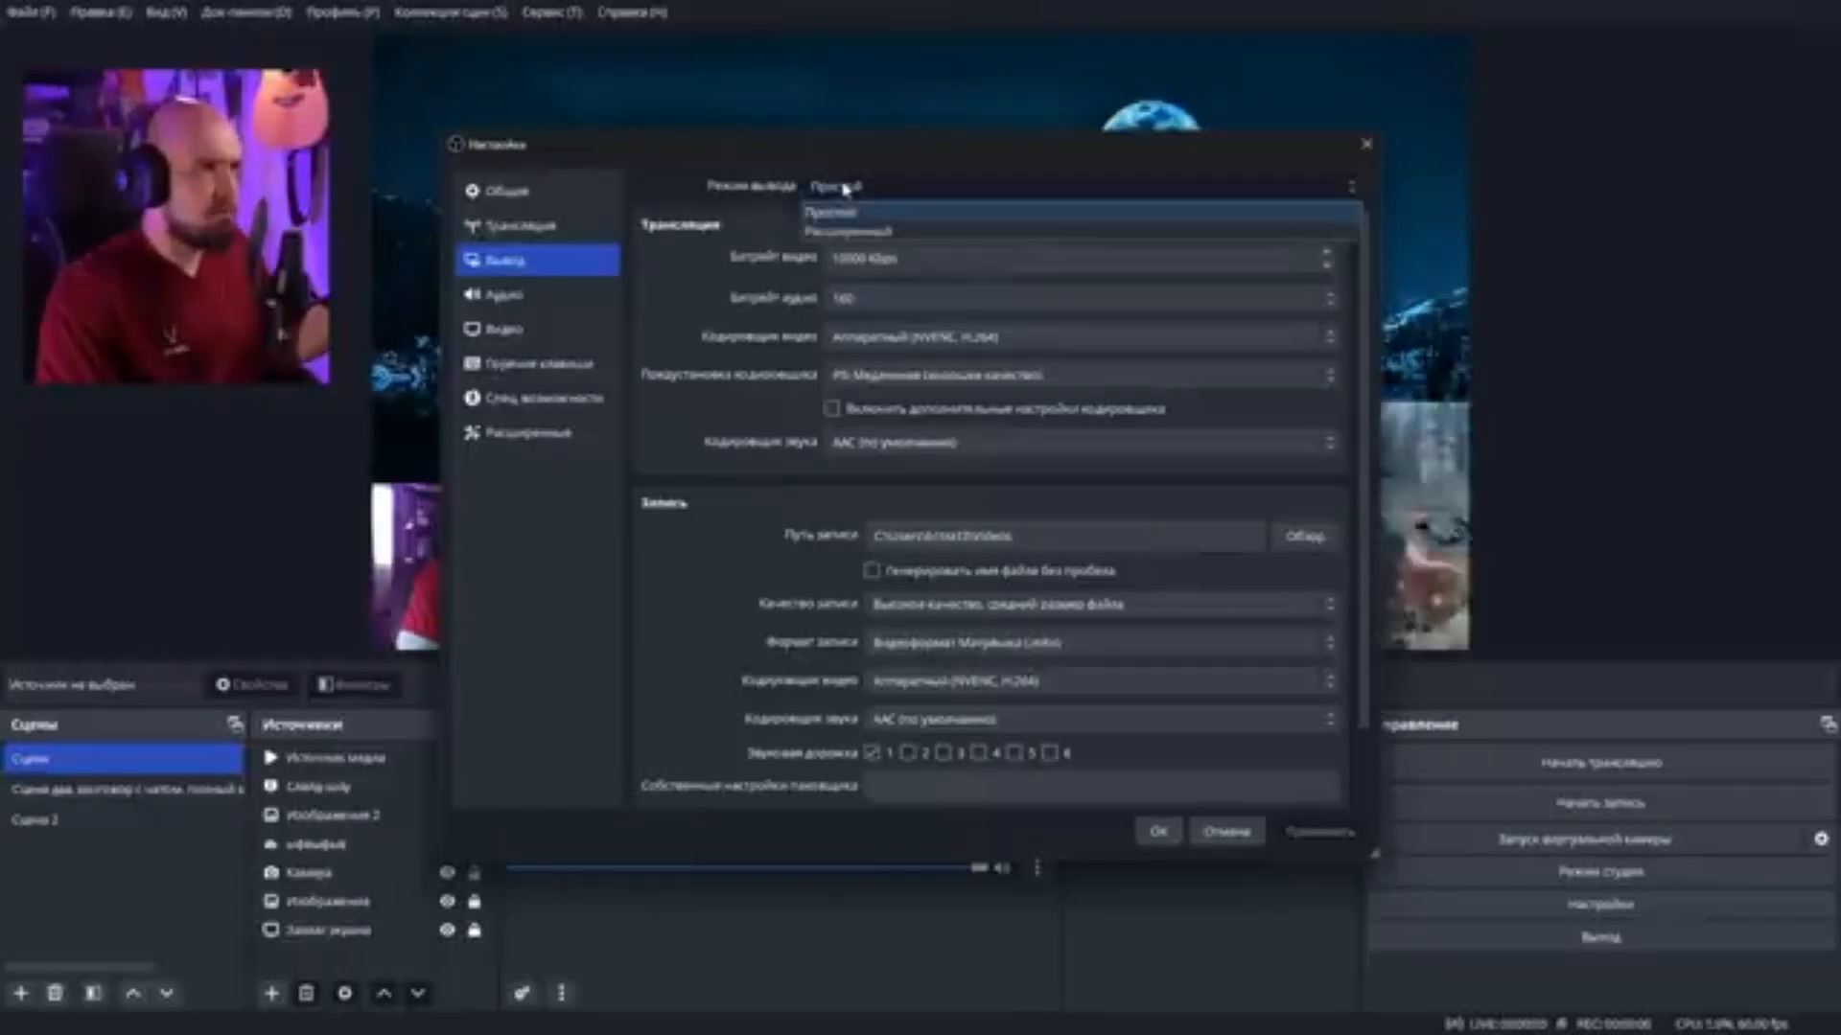
{"action": "left_click", "coordinate": [845, 231]}
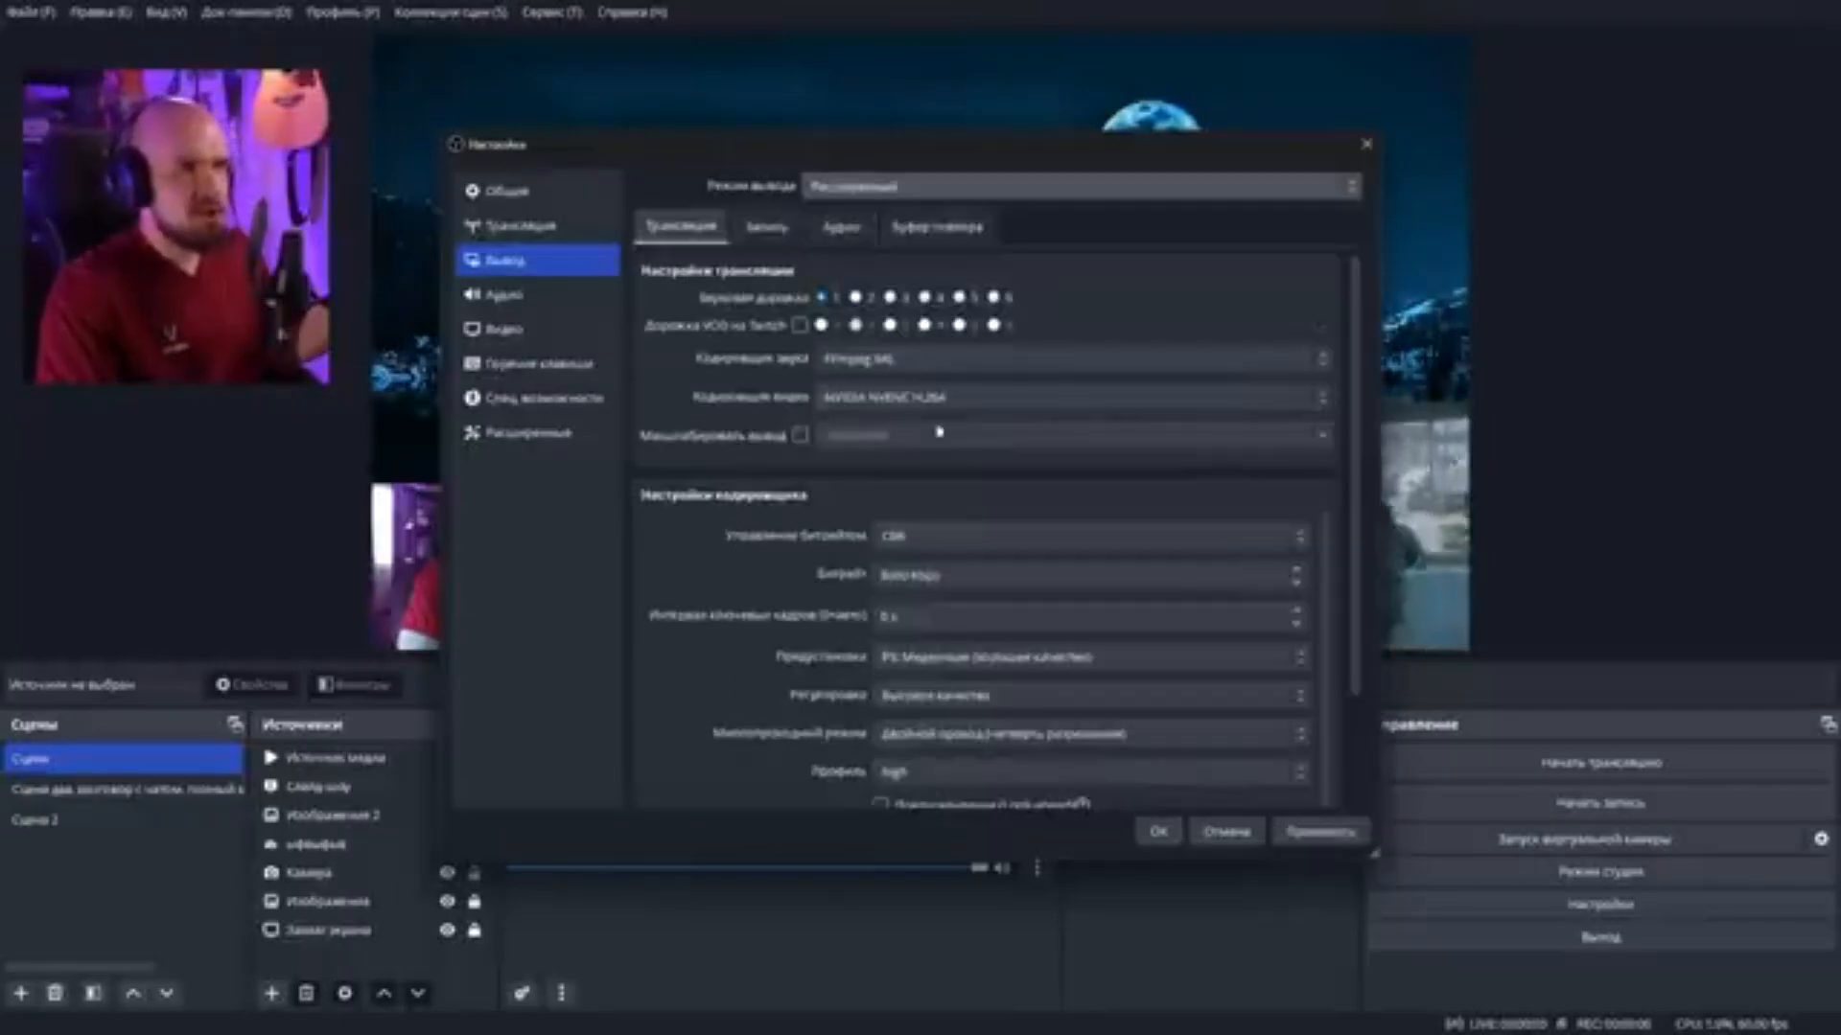
{"action": "left_click", "coordinate": [766, 227]}
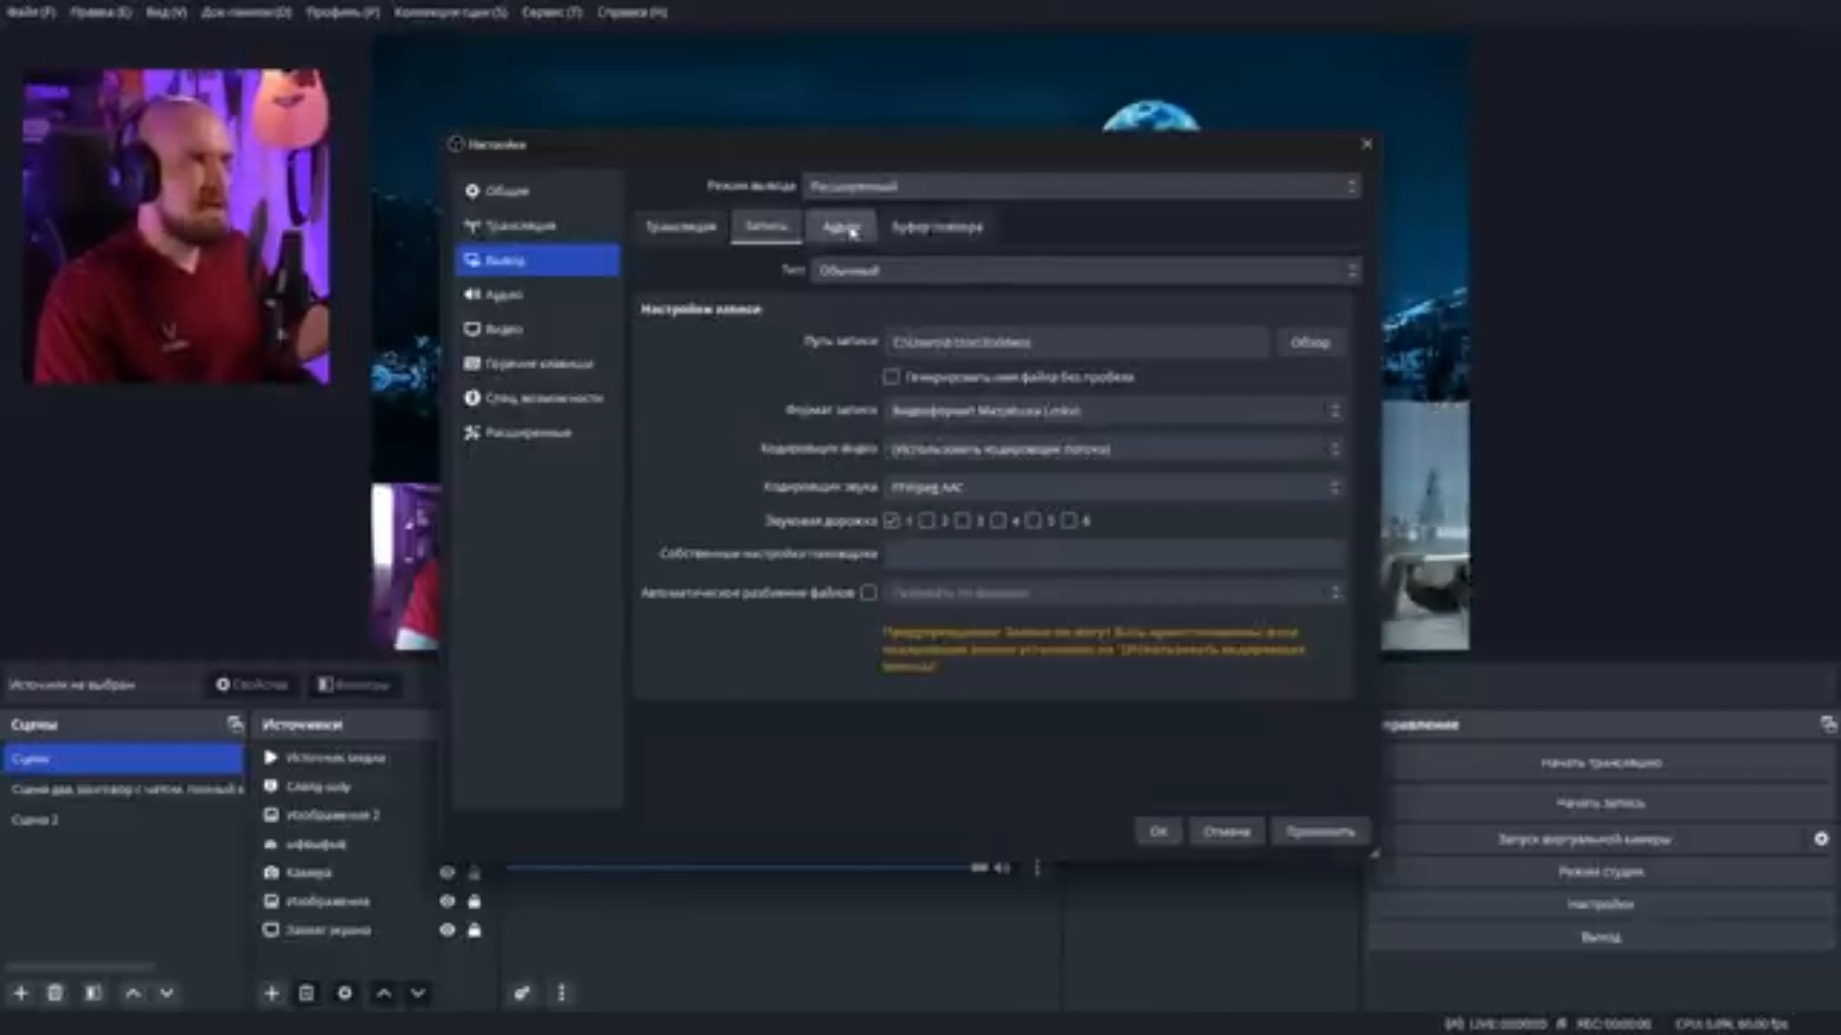
{"action": "left_click", "coordinate": [841, 226]}
{"action": "left_click", "coordinate": [766, 227]}
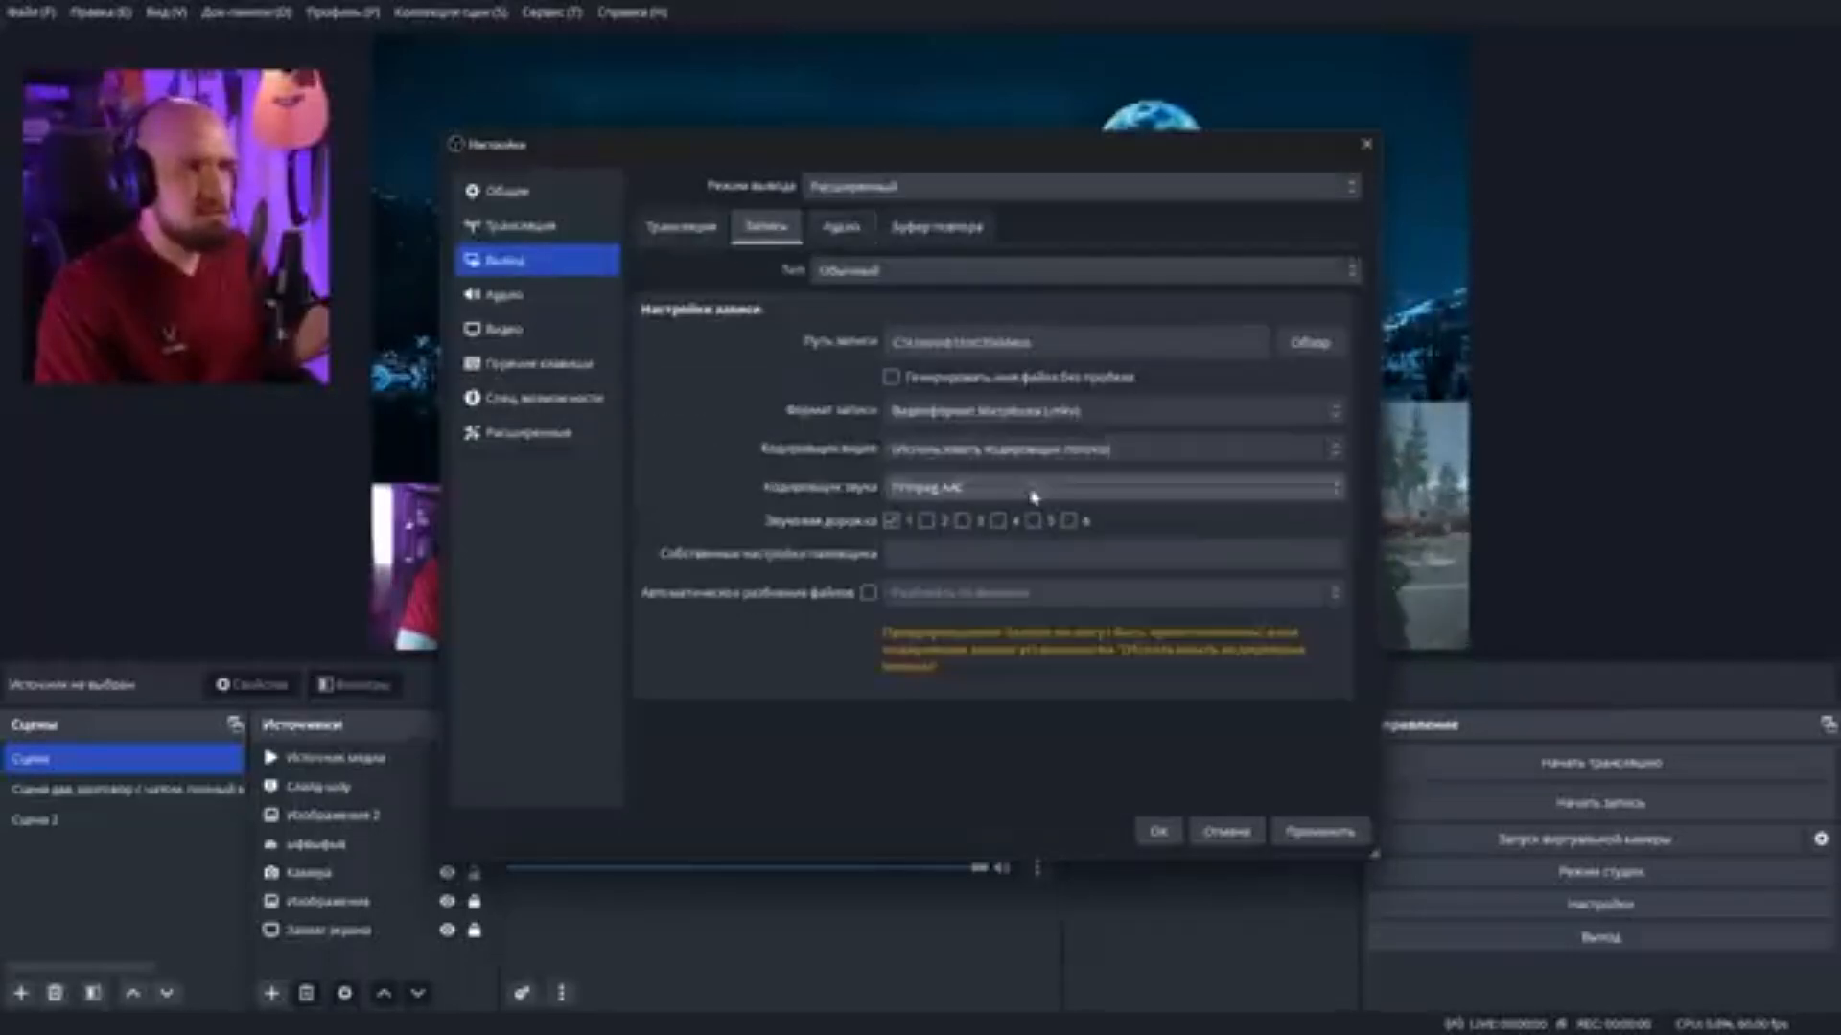
{"action": "left_click", "coordinate": [677, 228]}
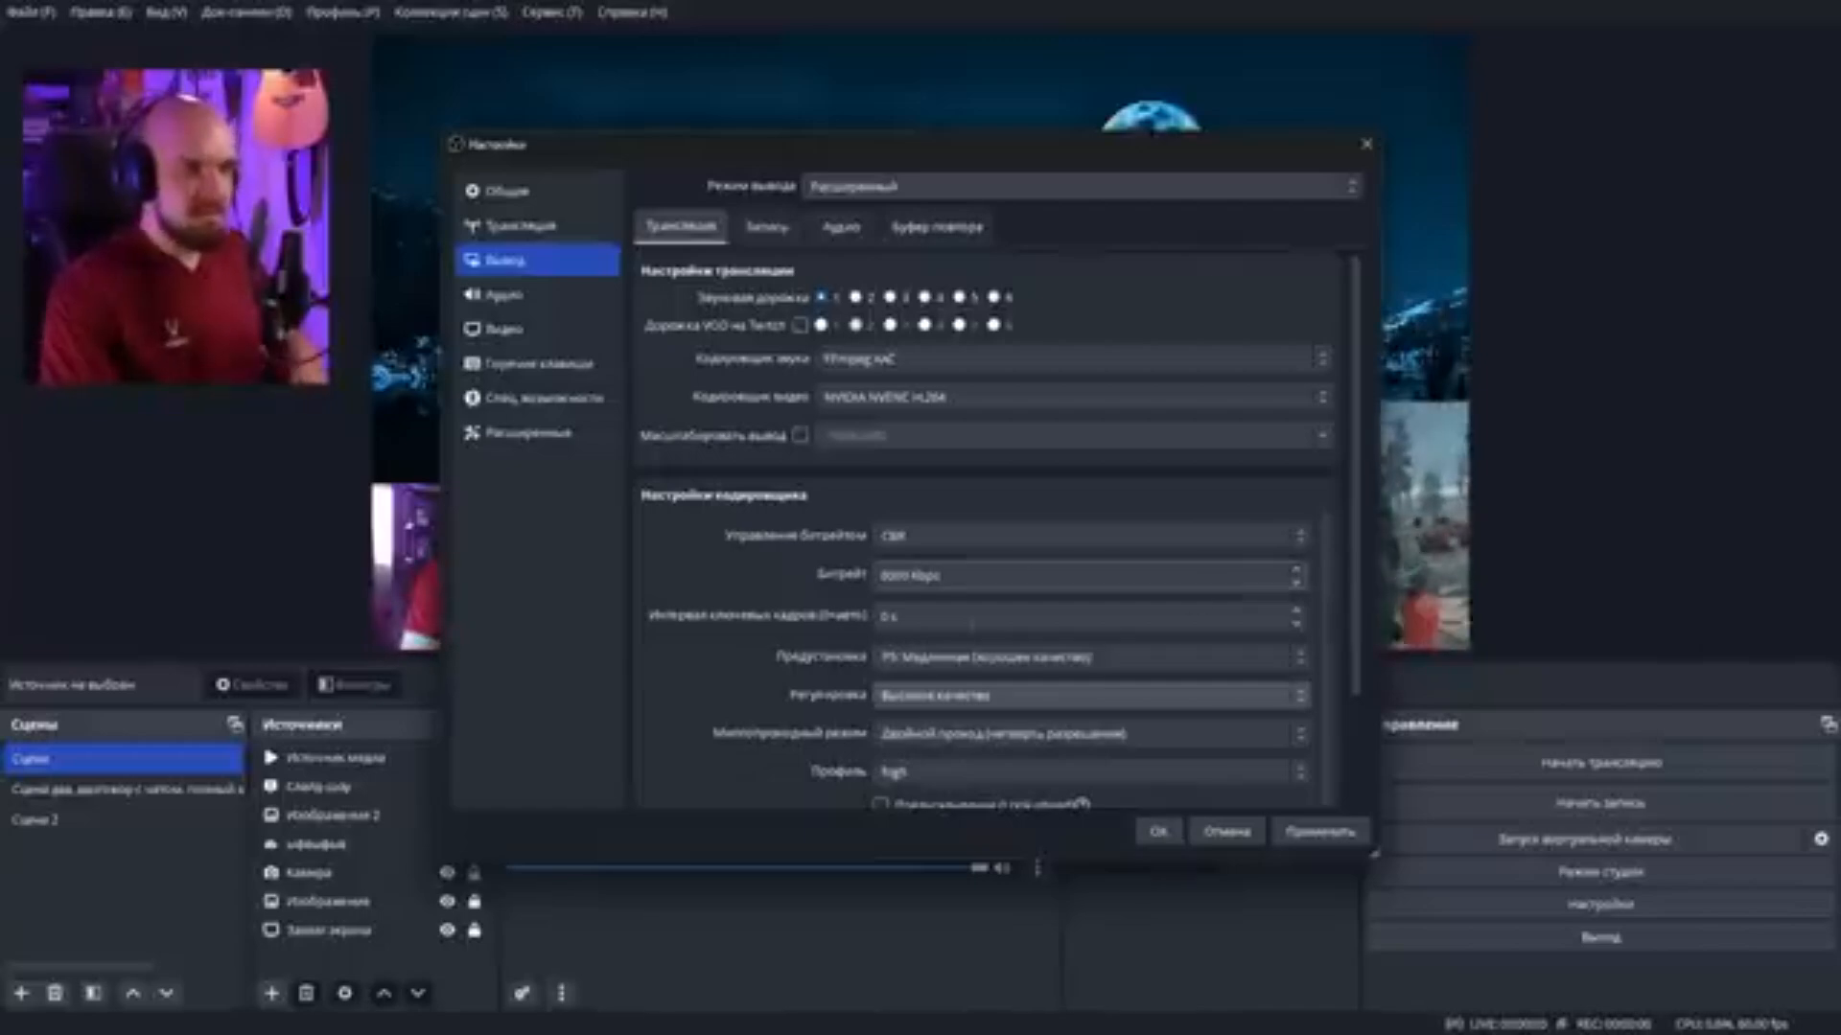
{"action": "left_click", "coordinate": [1154, 835]}
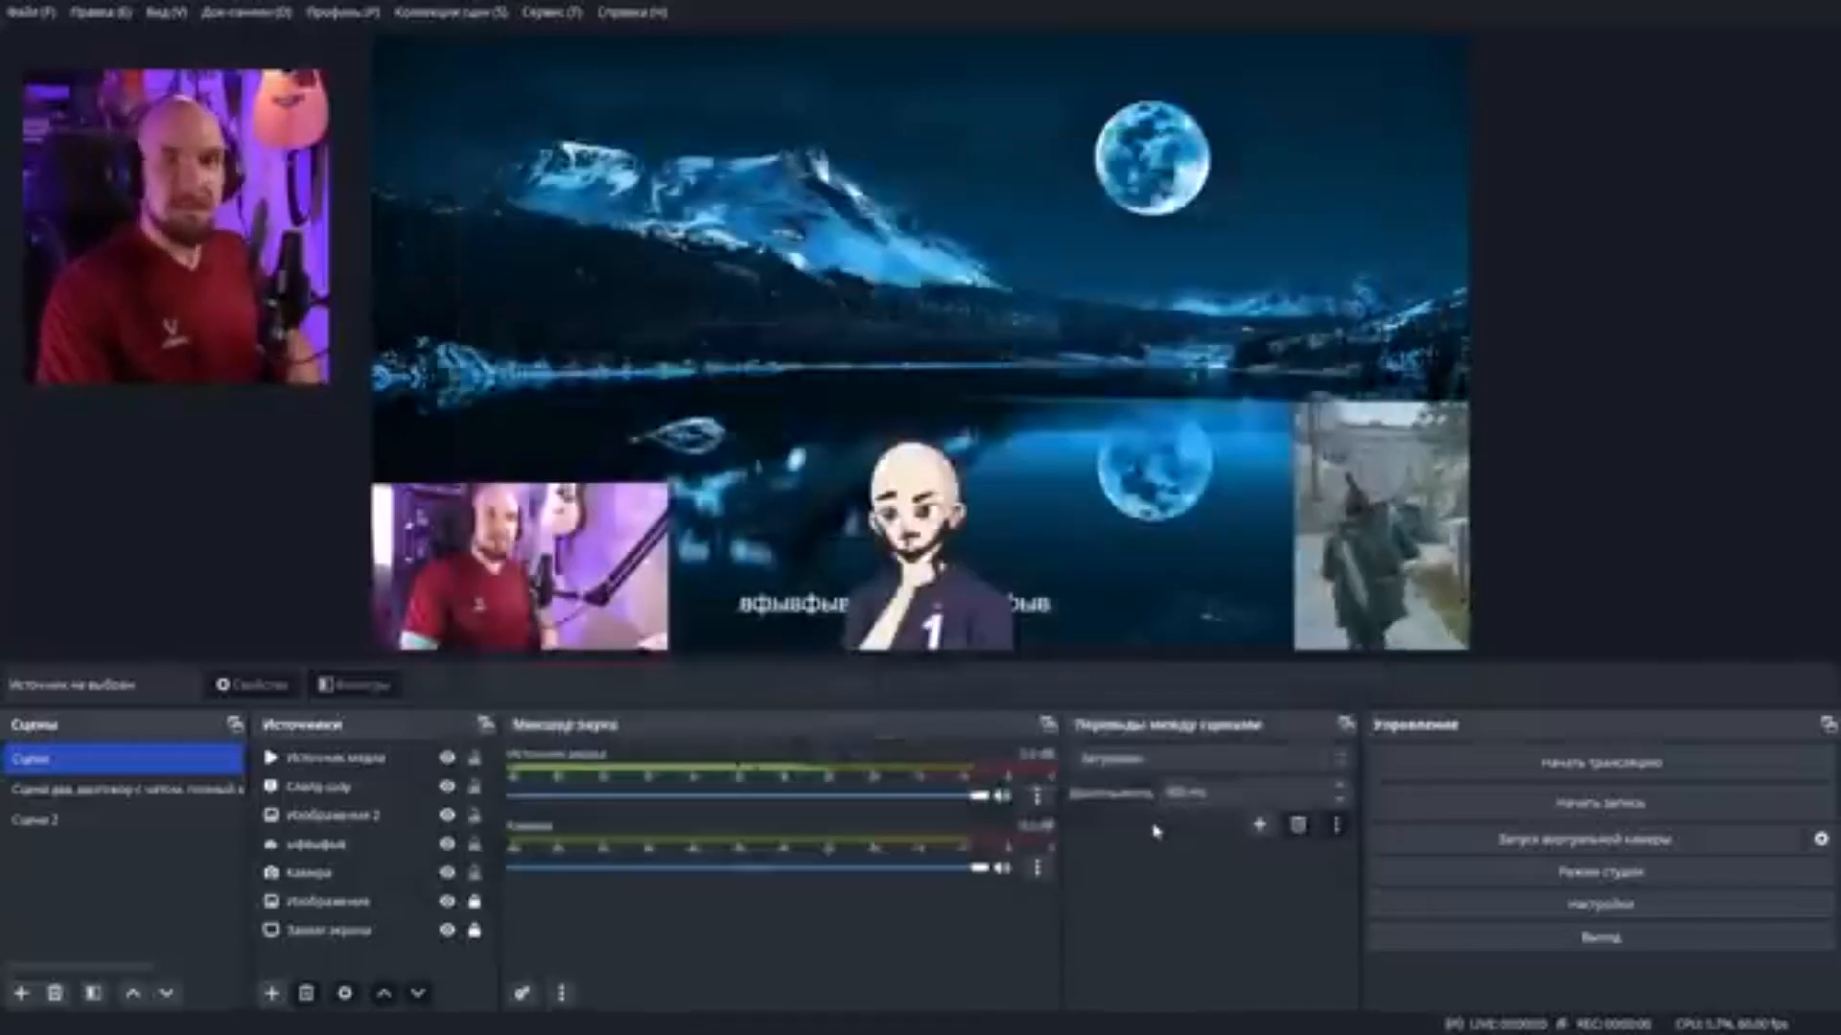
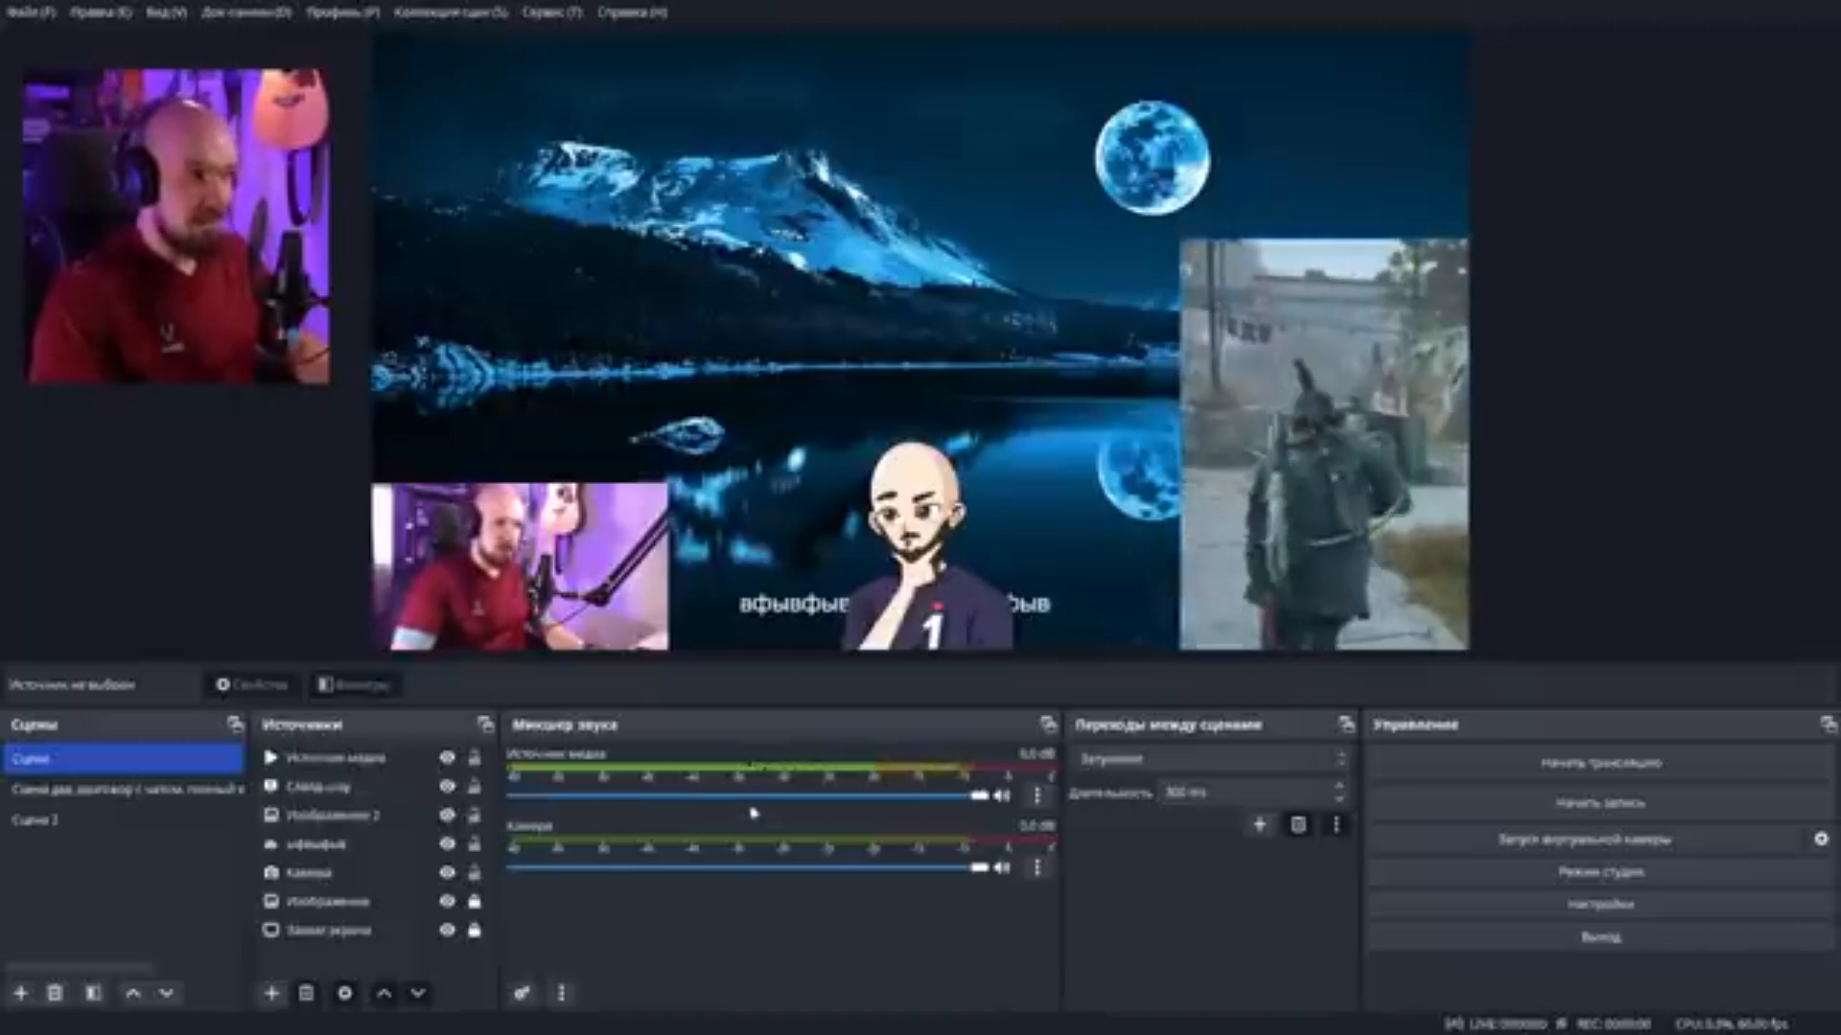
Step: Delete the gameplay Media Source from the scene
{"action": "left_click", "coordinate": [368, 765]}
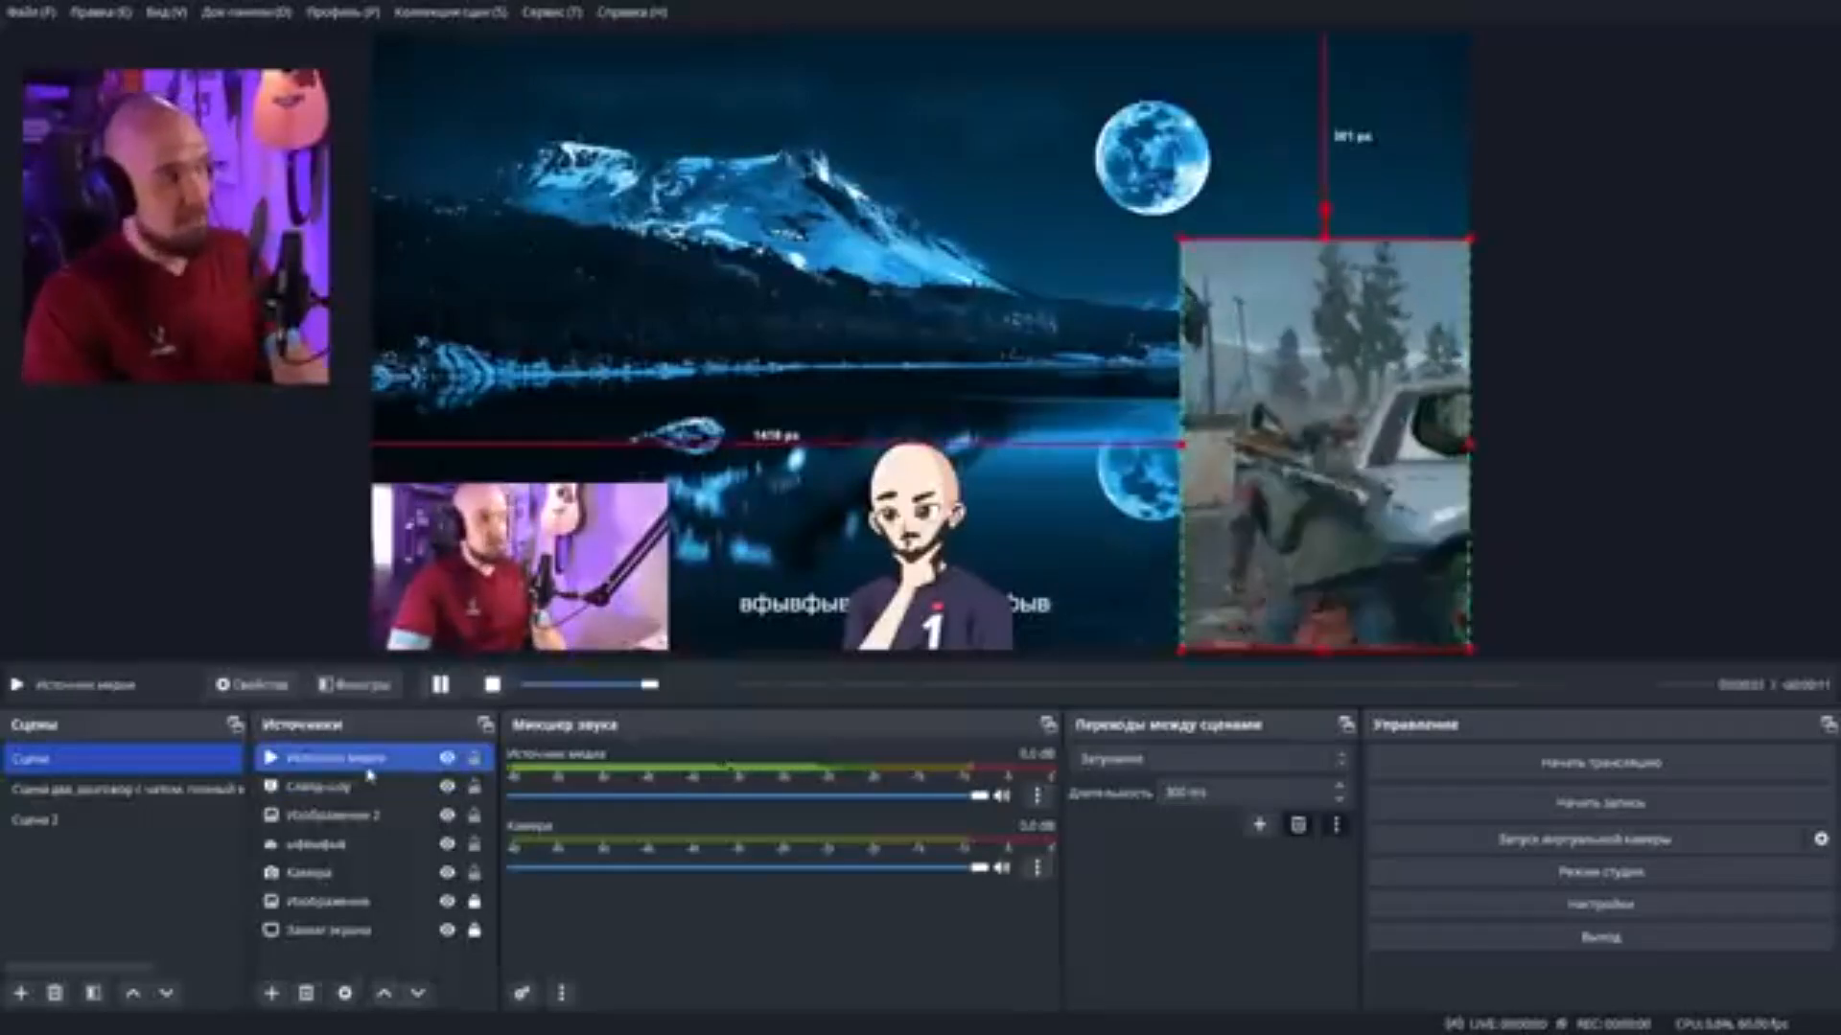
{"action": "key", "text": "Delete"}
{"action": "left_click", "coordinate": [1001, 534]}
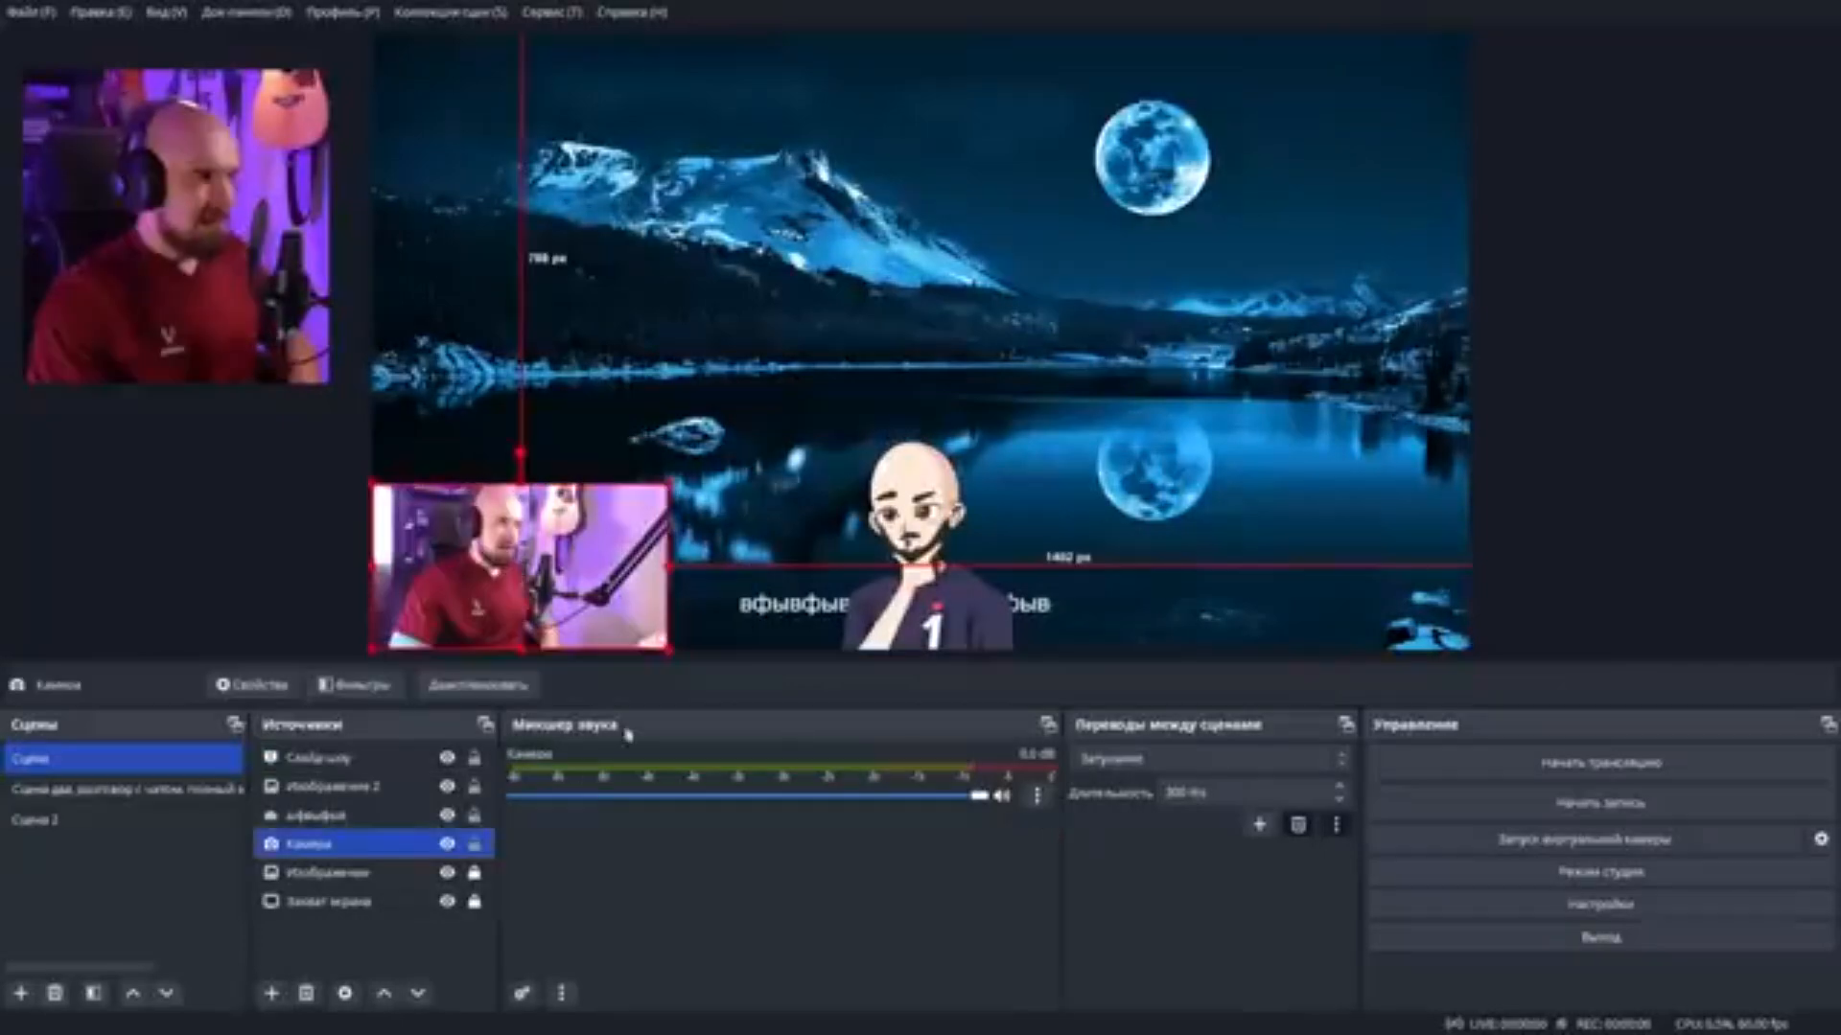
Step: Check the Camera properties without changes, then hide the Camera's audio from the mixer
{"action": "double_click", "coordinate": [326, 848]}
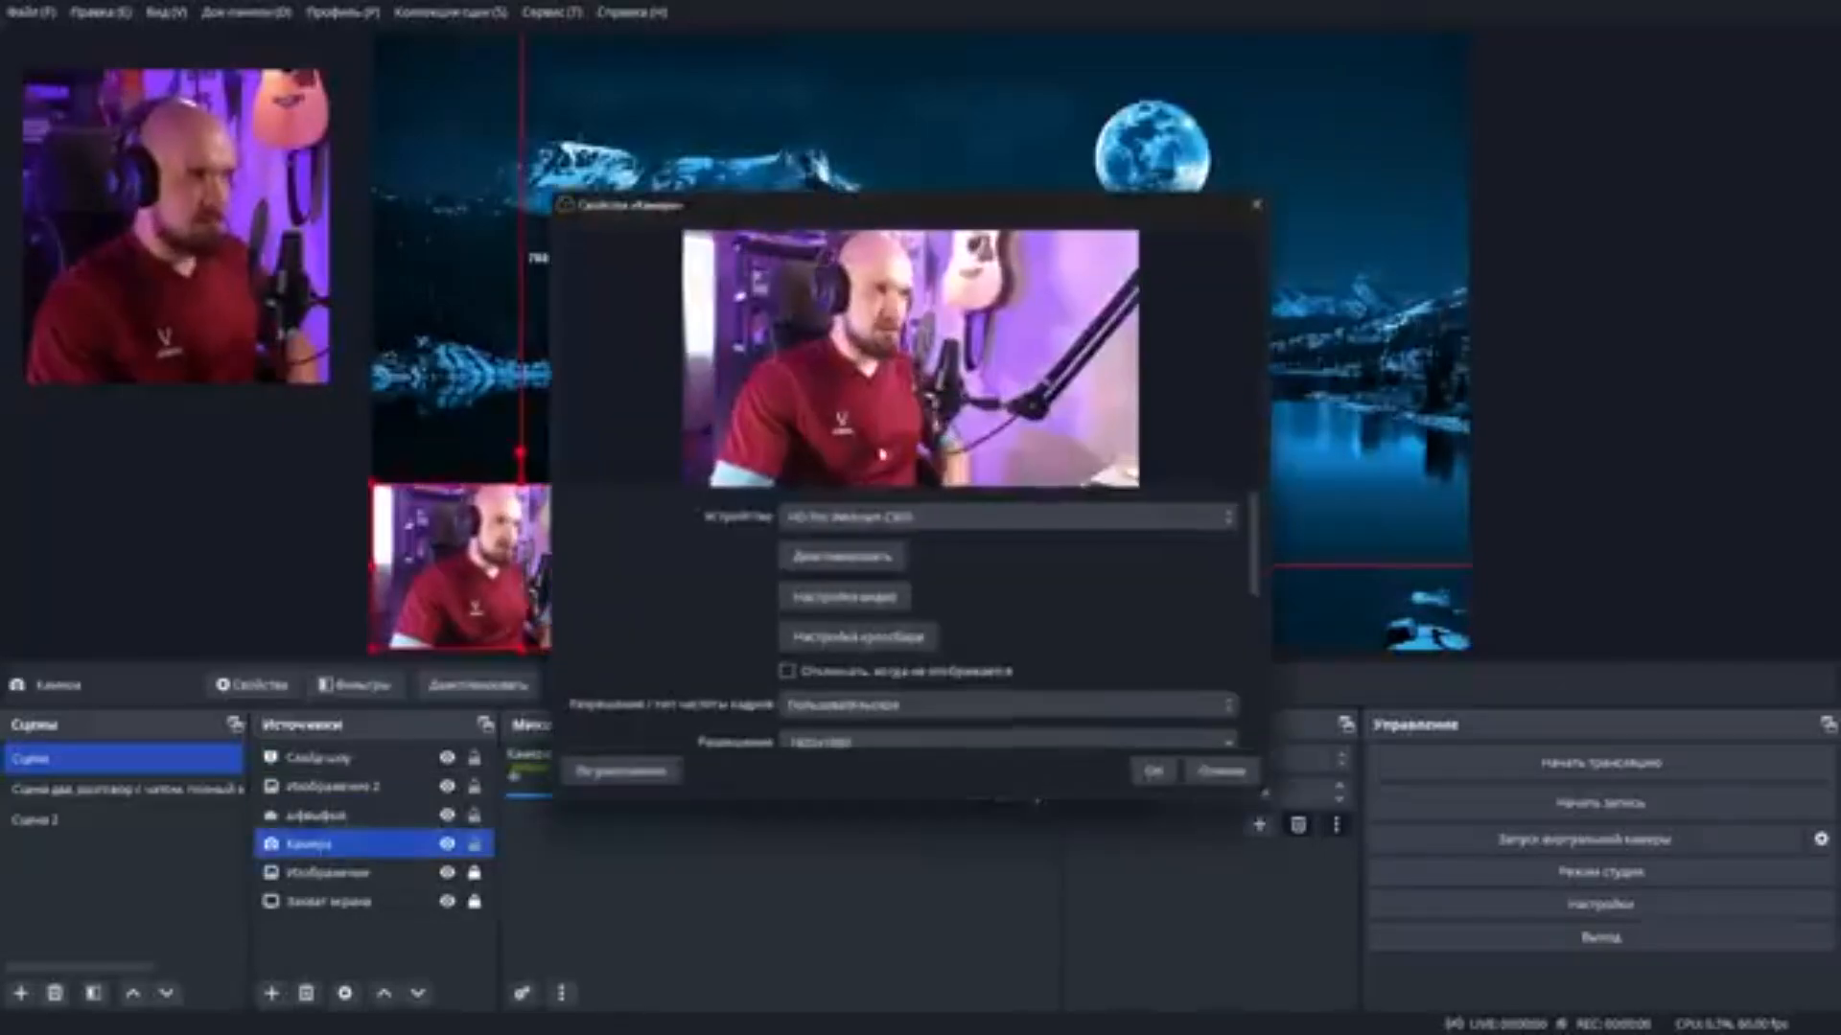
{"action": "left_click", "coordinate": [1218, 771]}
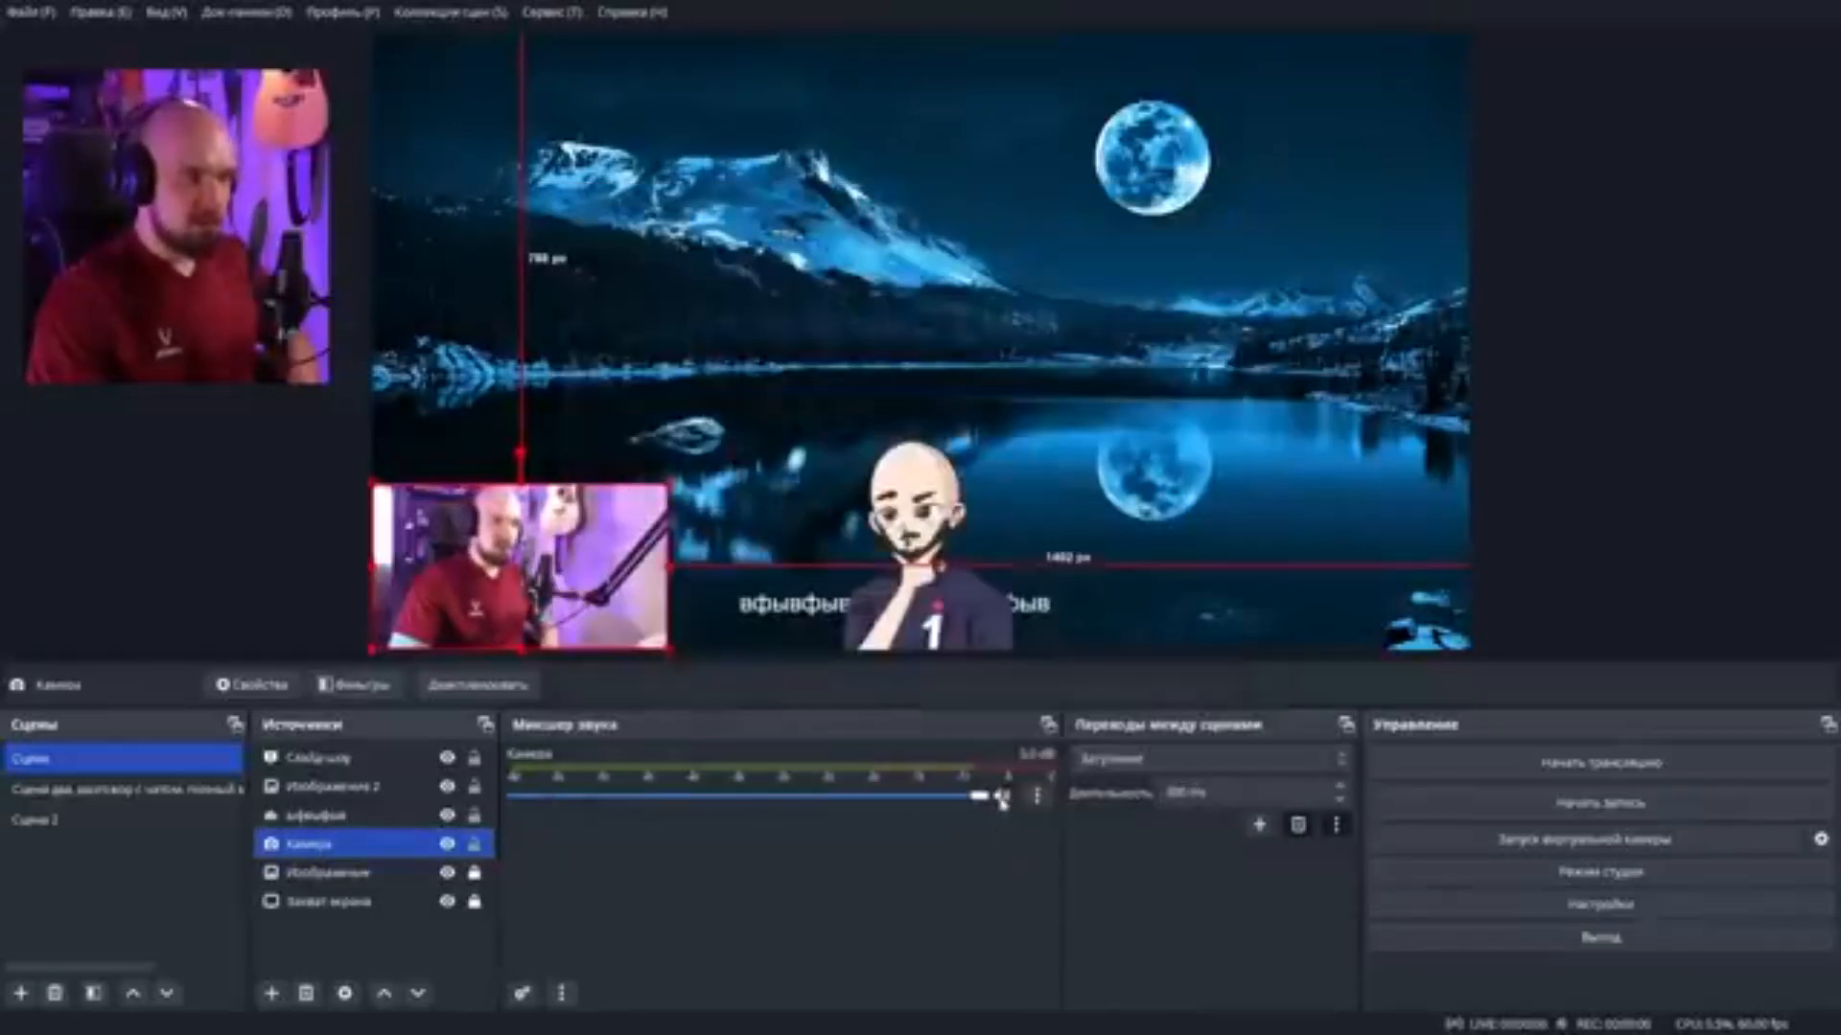
{"action": "left_click", "coordinate": [1036, 796]}
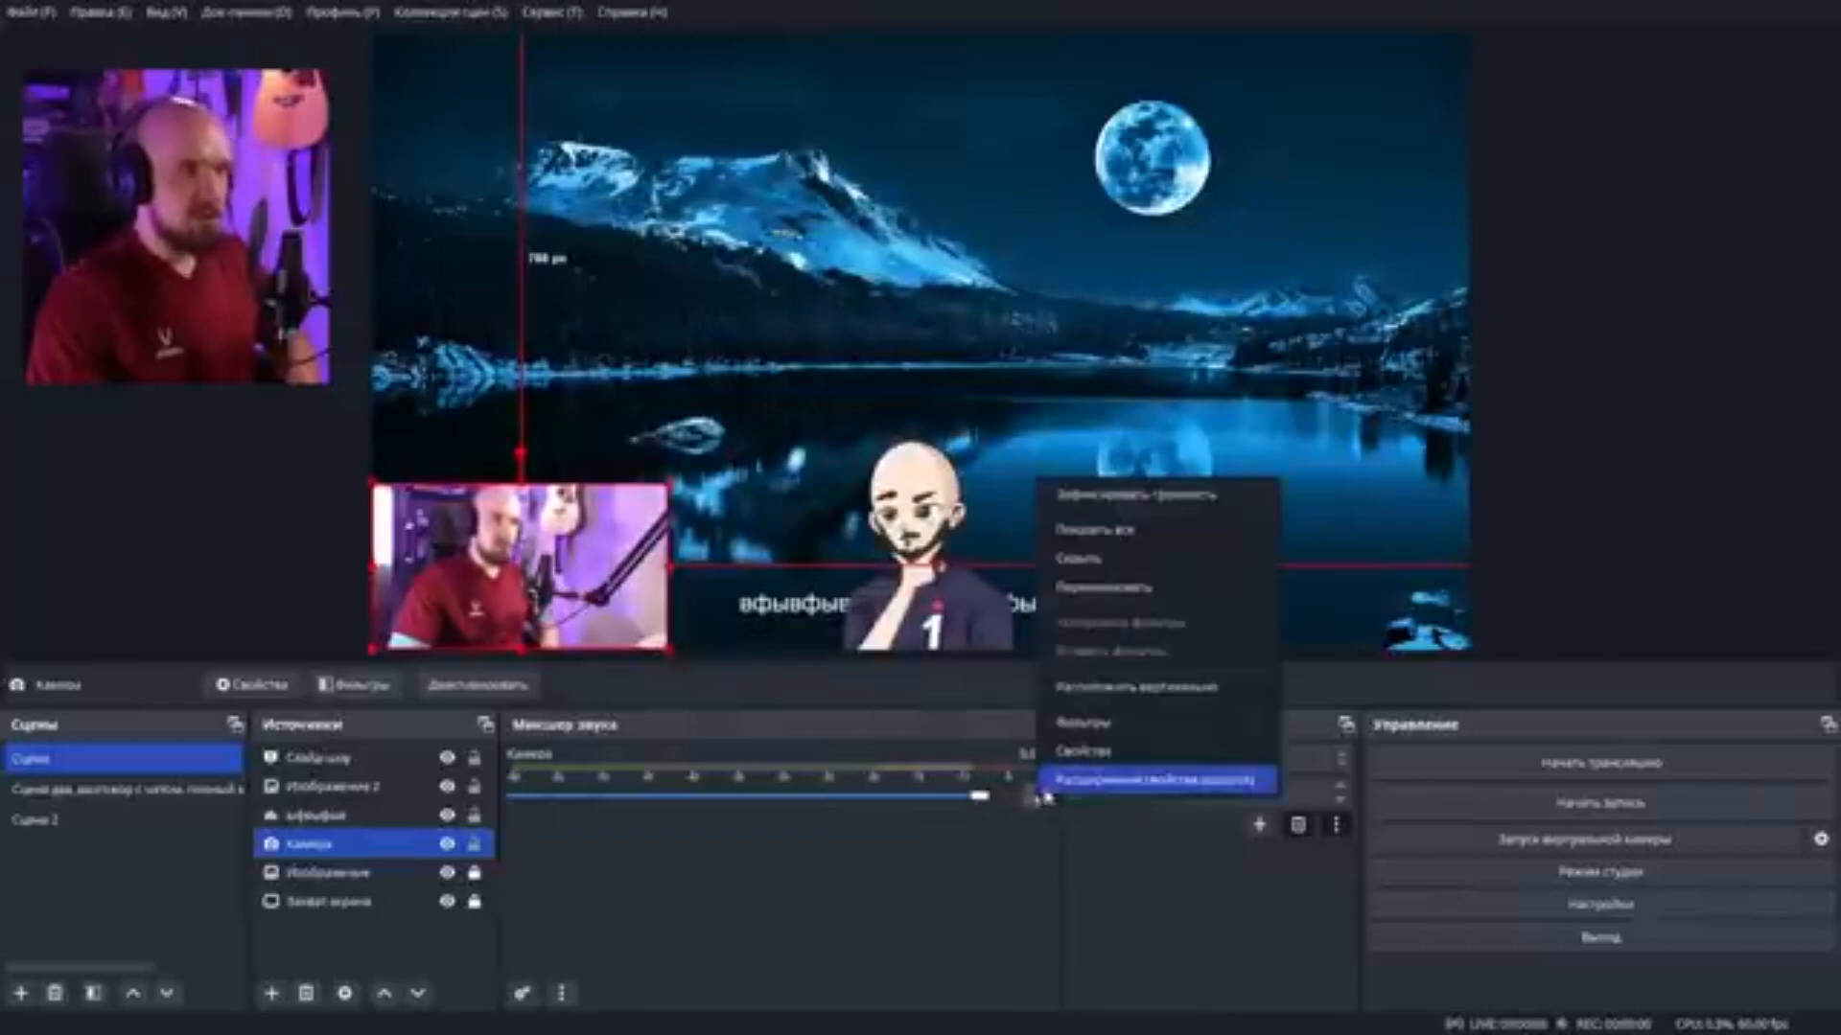
{"action": "left_click", "coordinate": [1078, 560]}
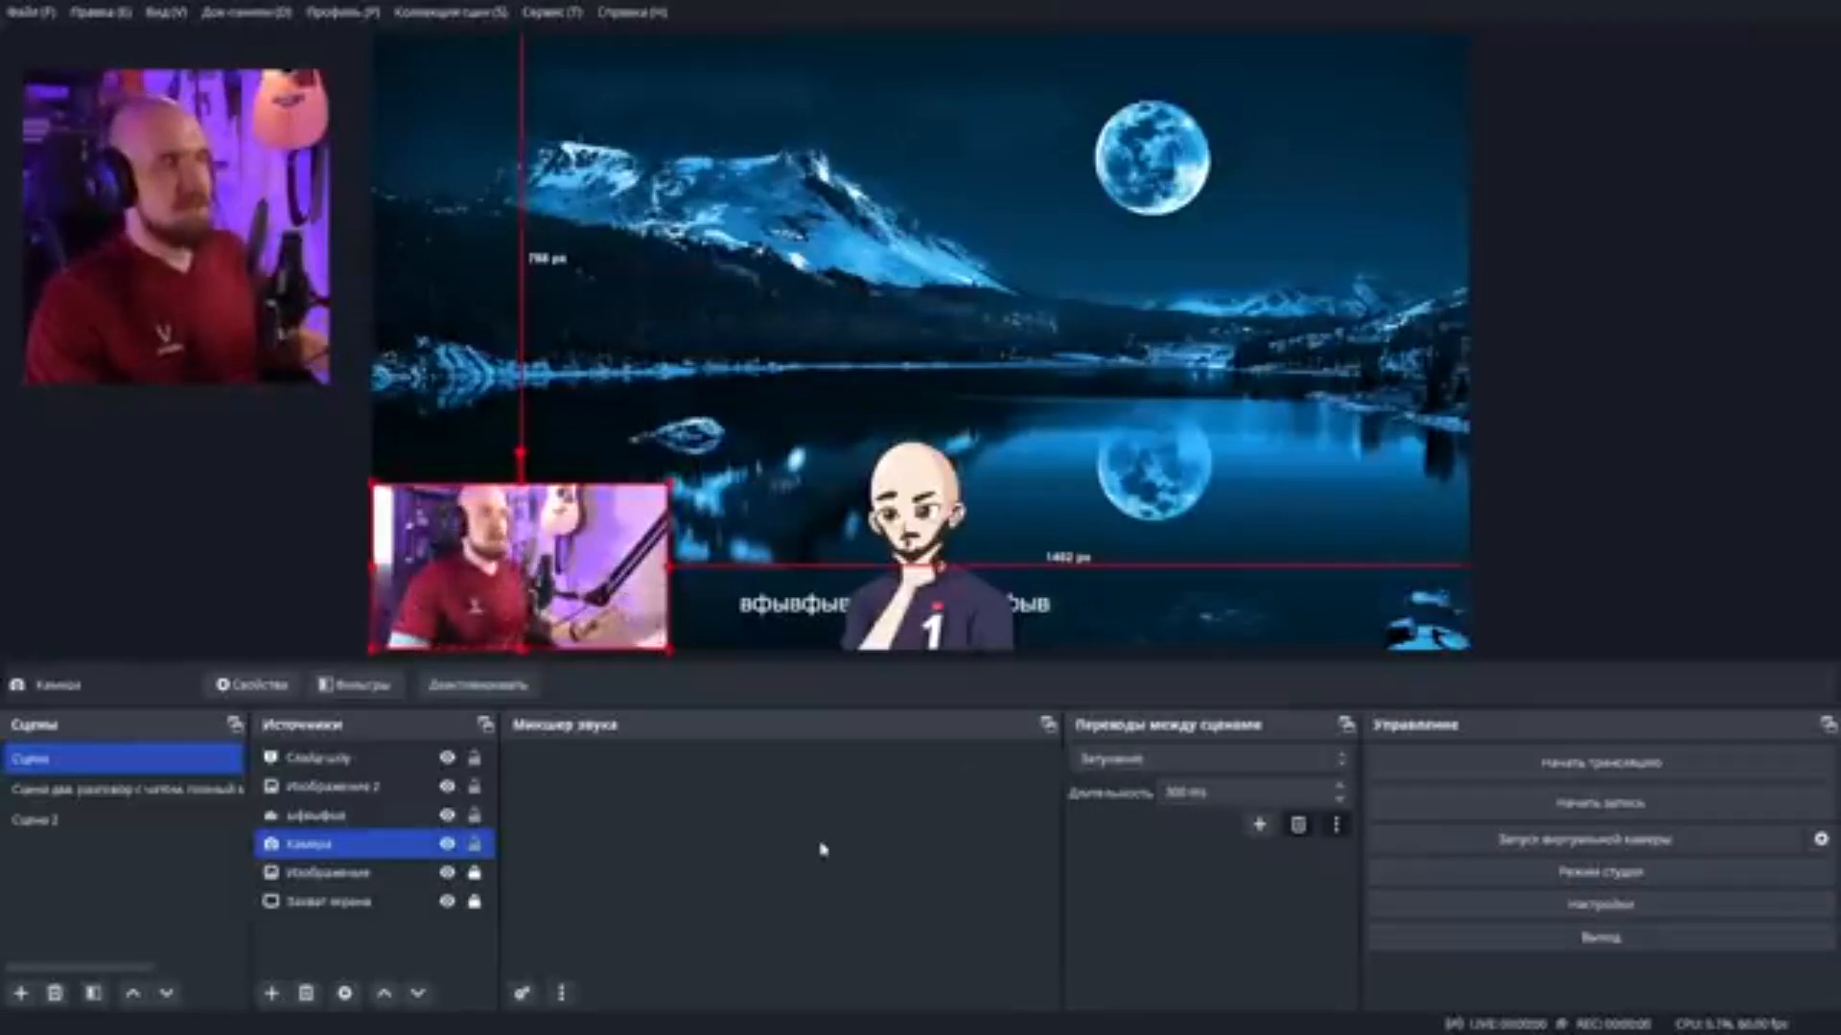
Step: Dismiss the Sources context menu without adding anything and open File > Settings
{"action": "right_click", "coordinate": [301, 936]}
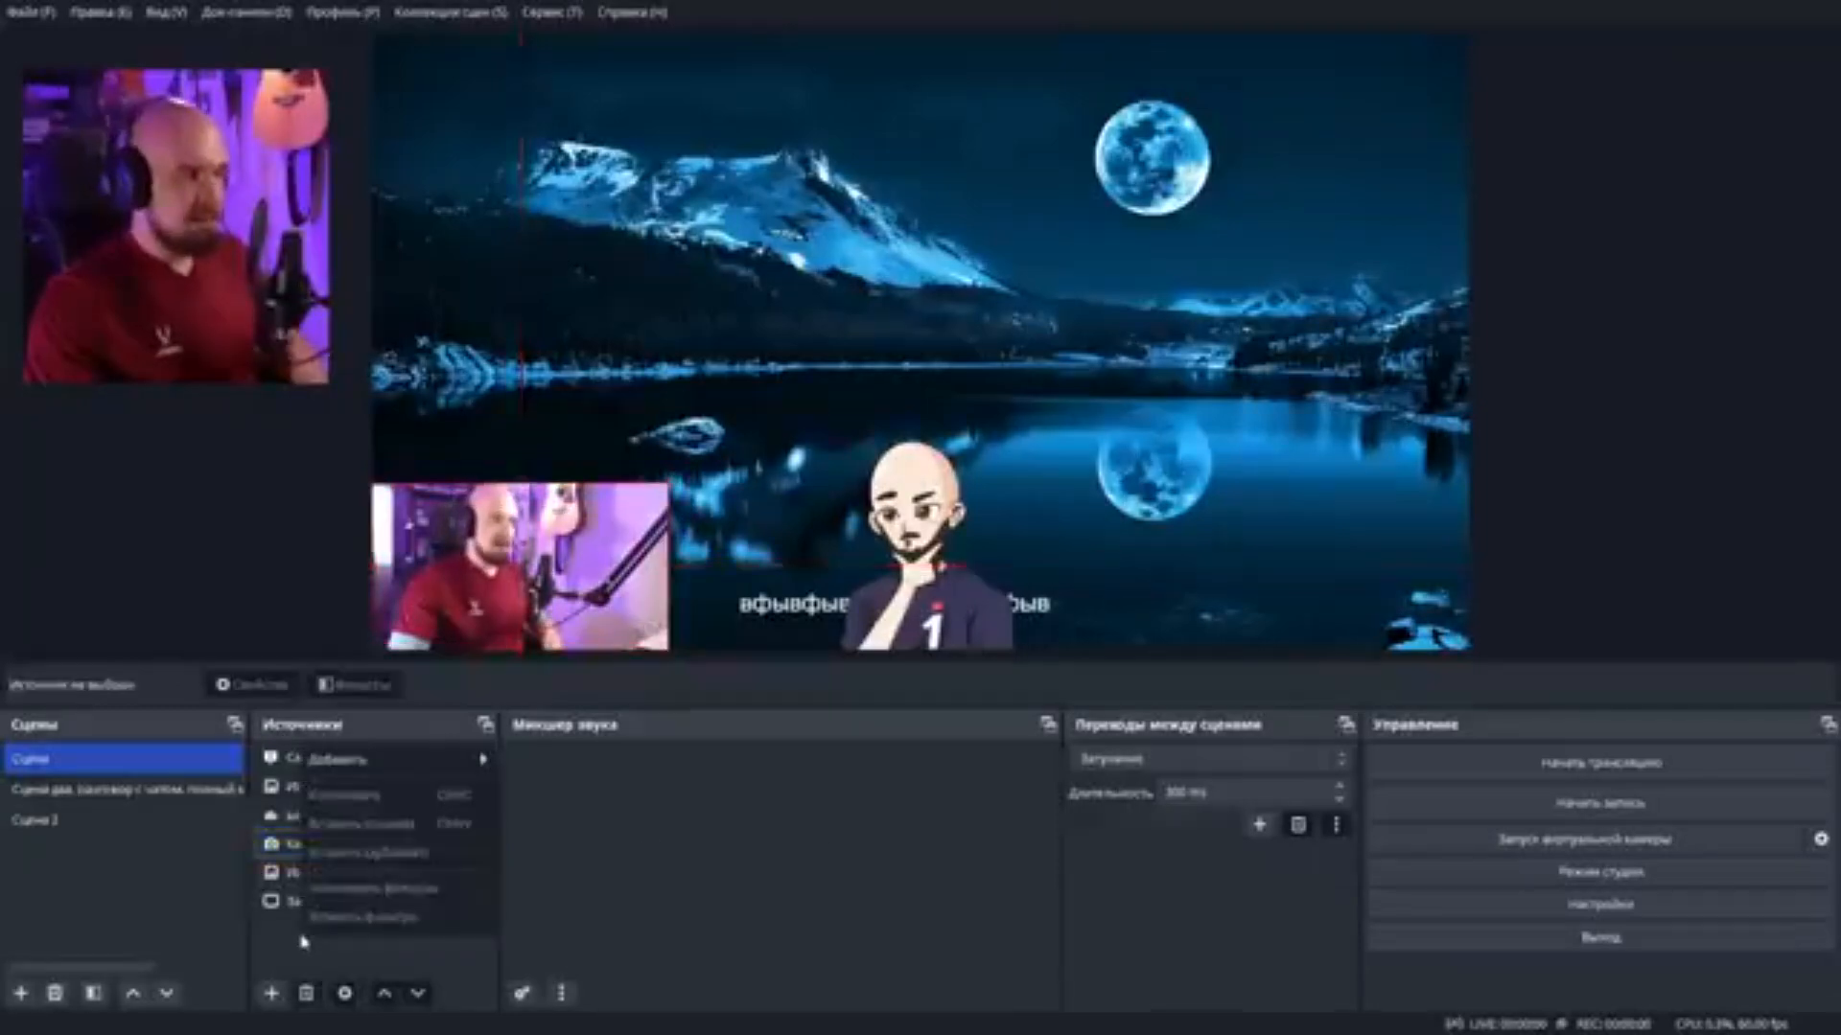
{"action": "mouse_move", "coordinate": [419, 758]}
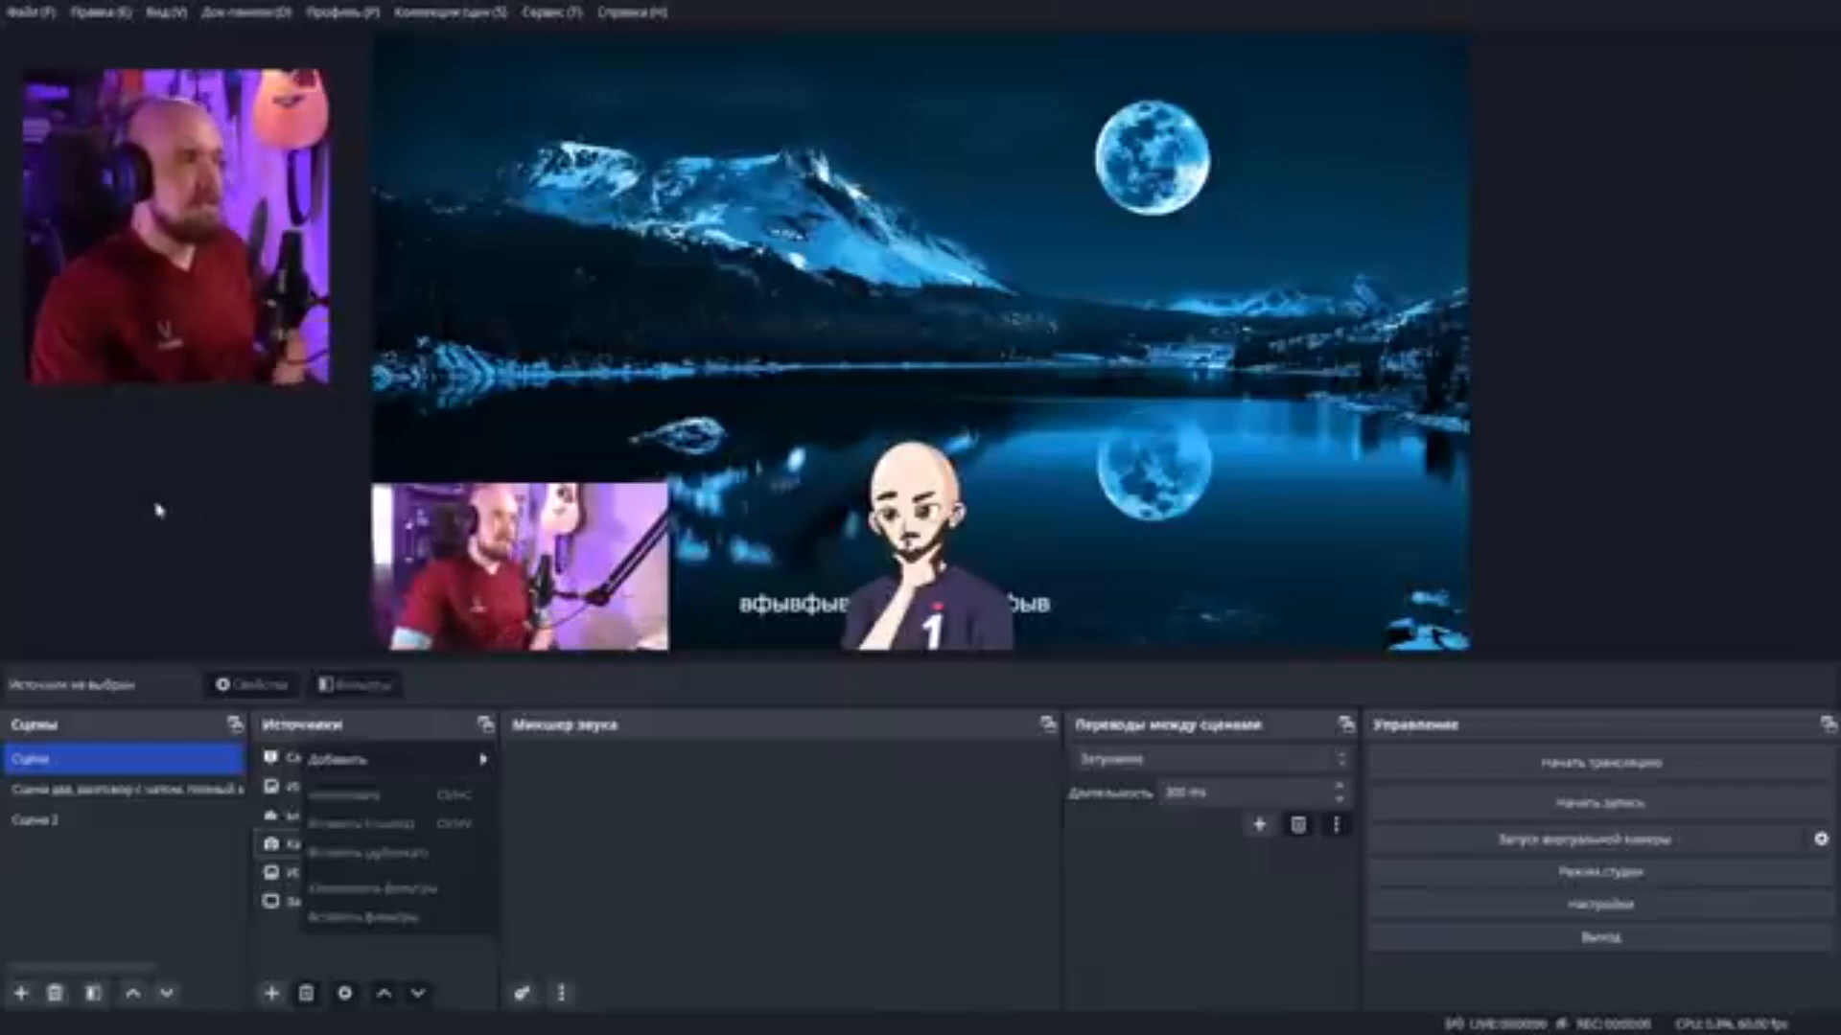
{"action": "left_click", "coordinate": [307, 959]}
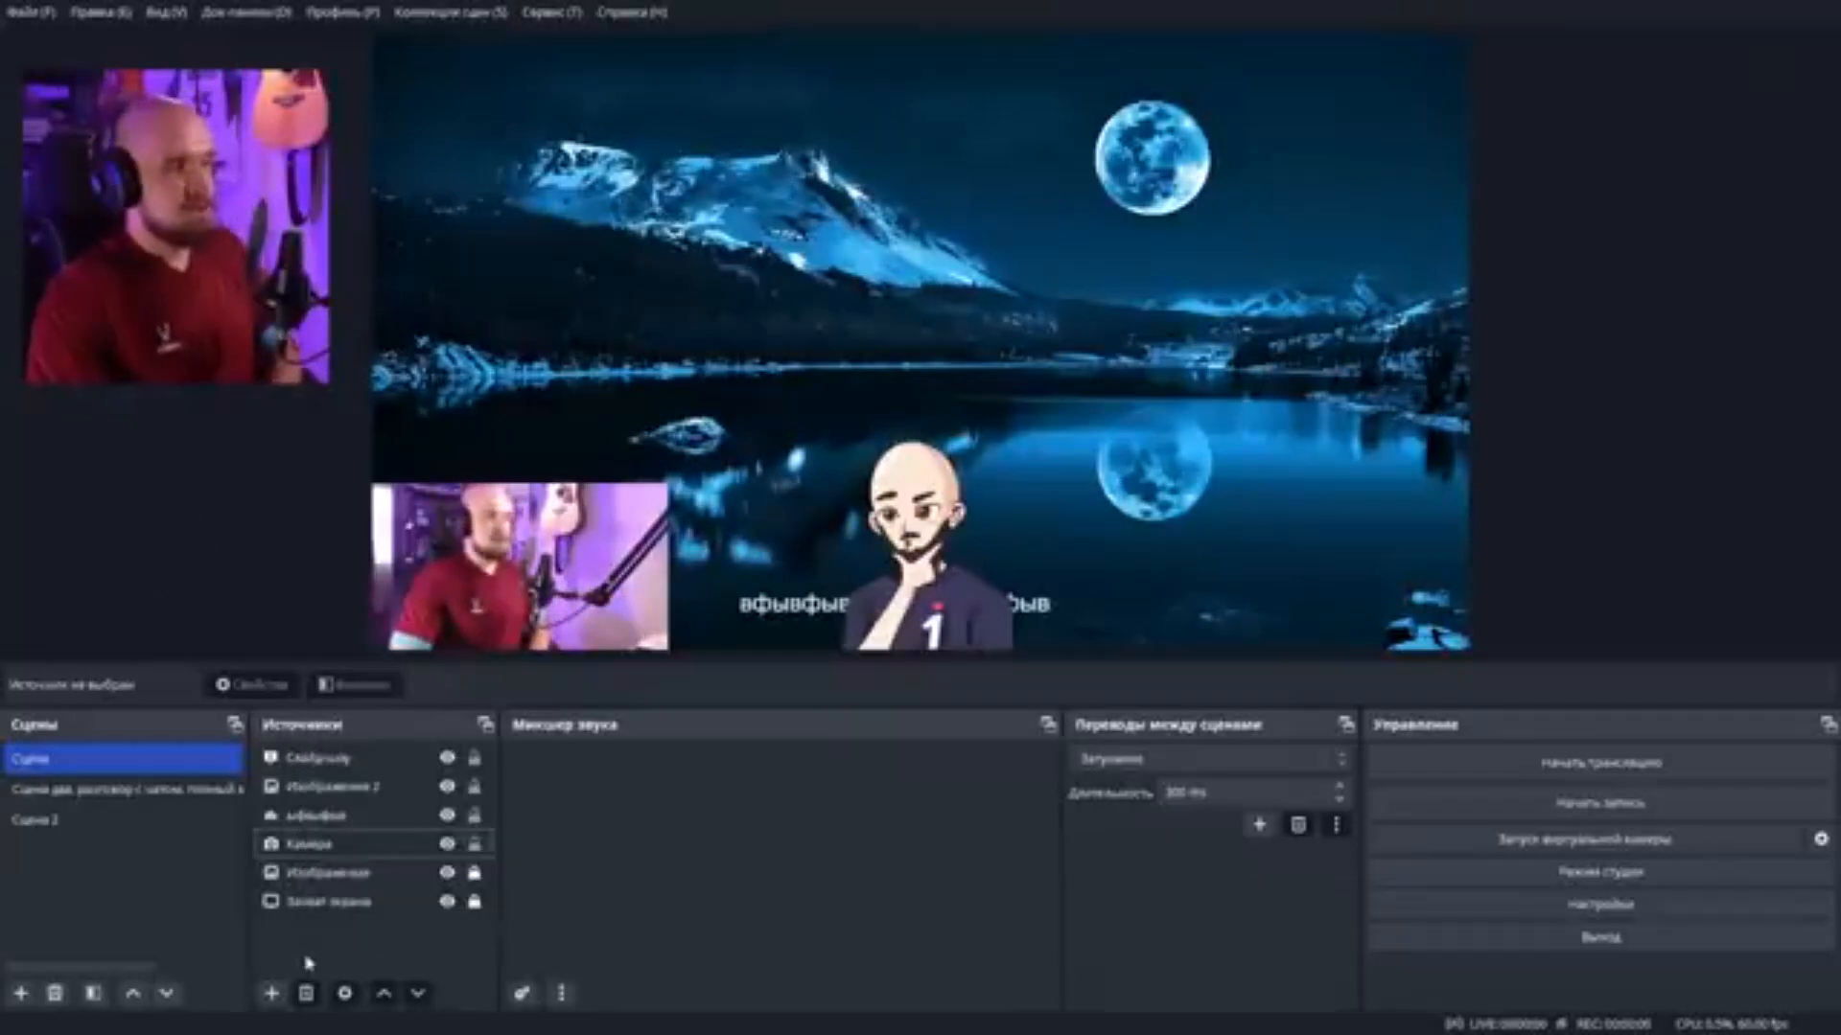
{"action": "left_click", "coordinate": [36, 13]}
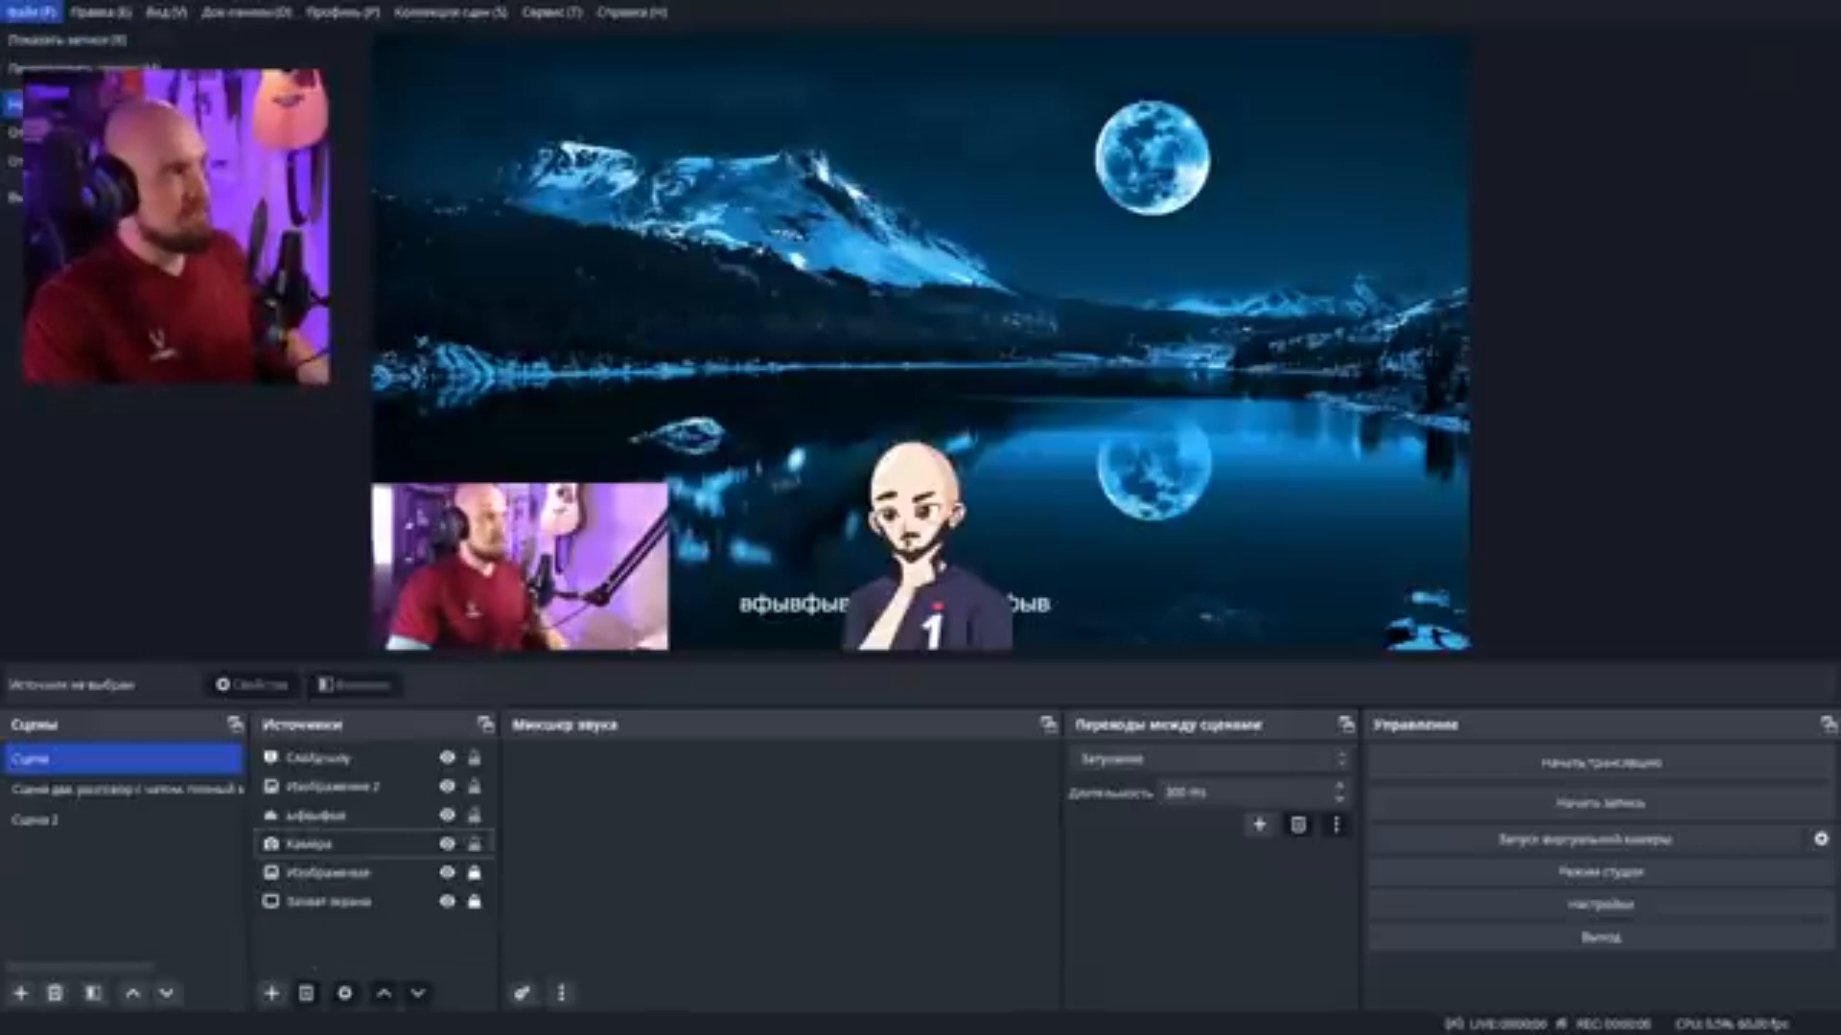
{"action": "left_click", "coordinate": [58, 104]}
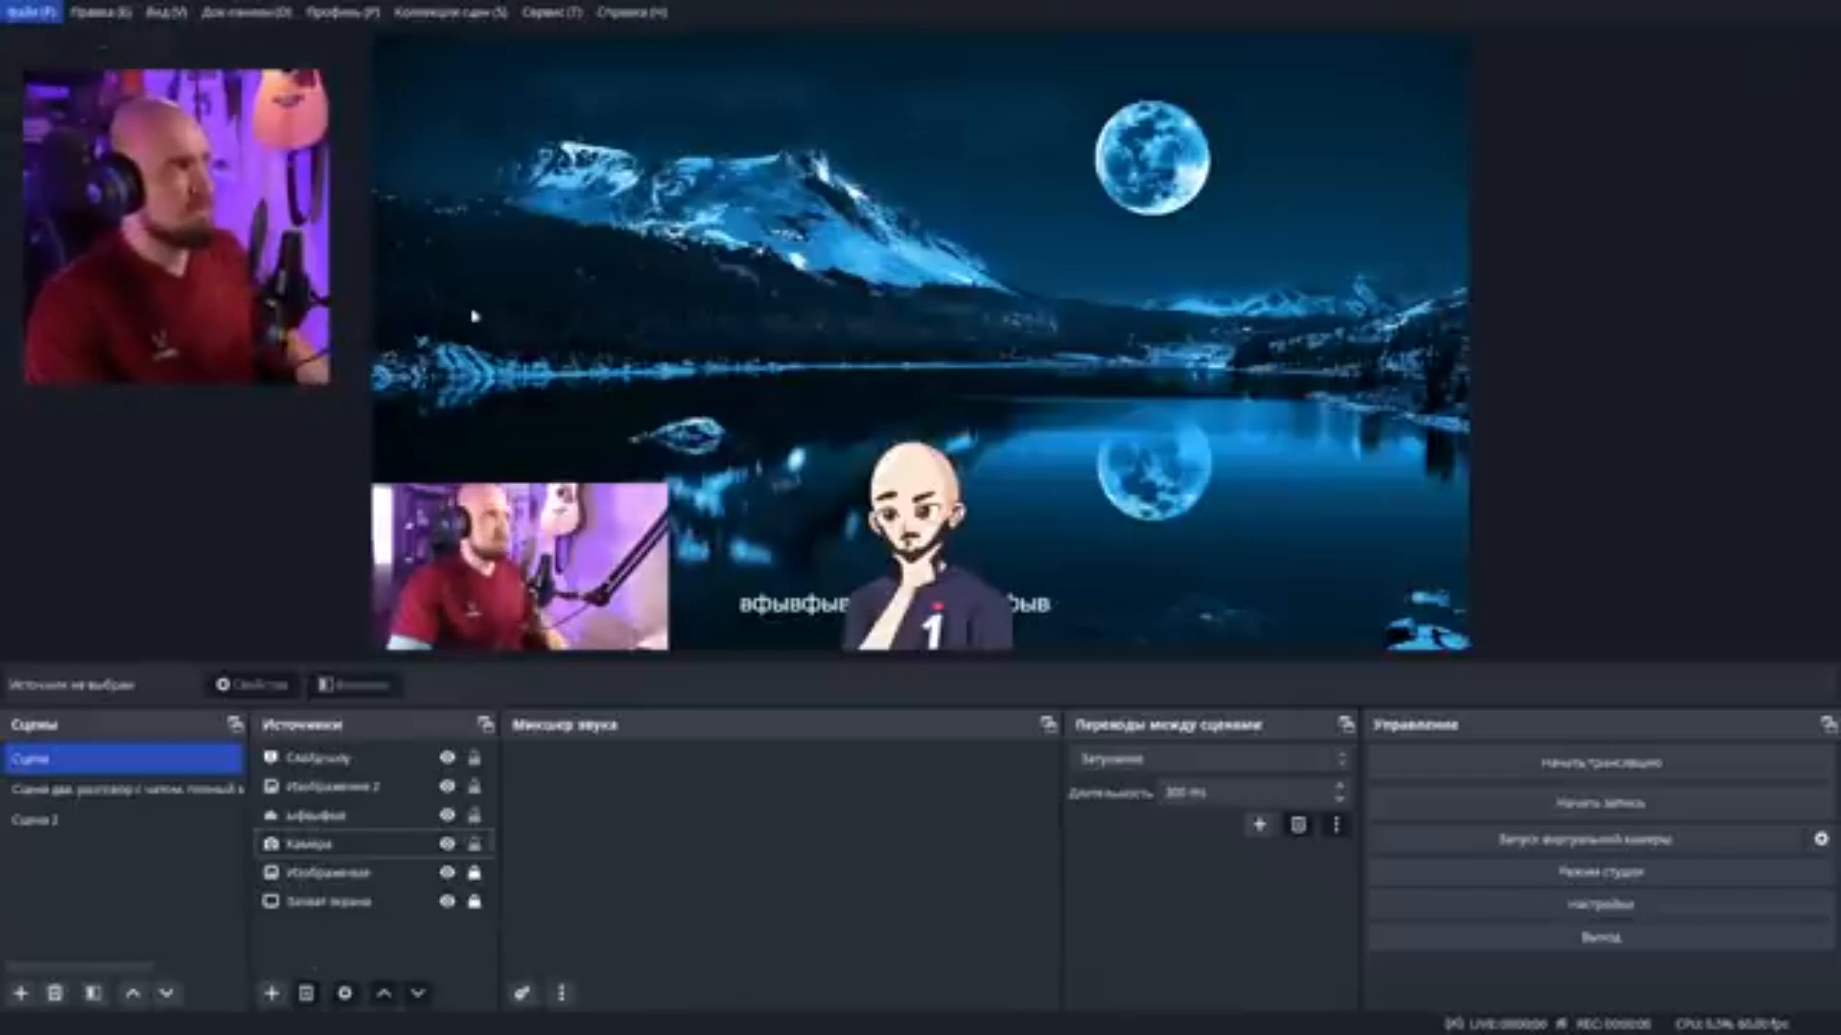
Step: Set Desktop Audio to Динамики (5- USB Audio Device) and Mic/Auxiliary Audio to Line (AG06/AG03), and save
{"action": "left_click", "coordinate": [517, 295]}
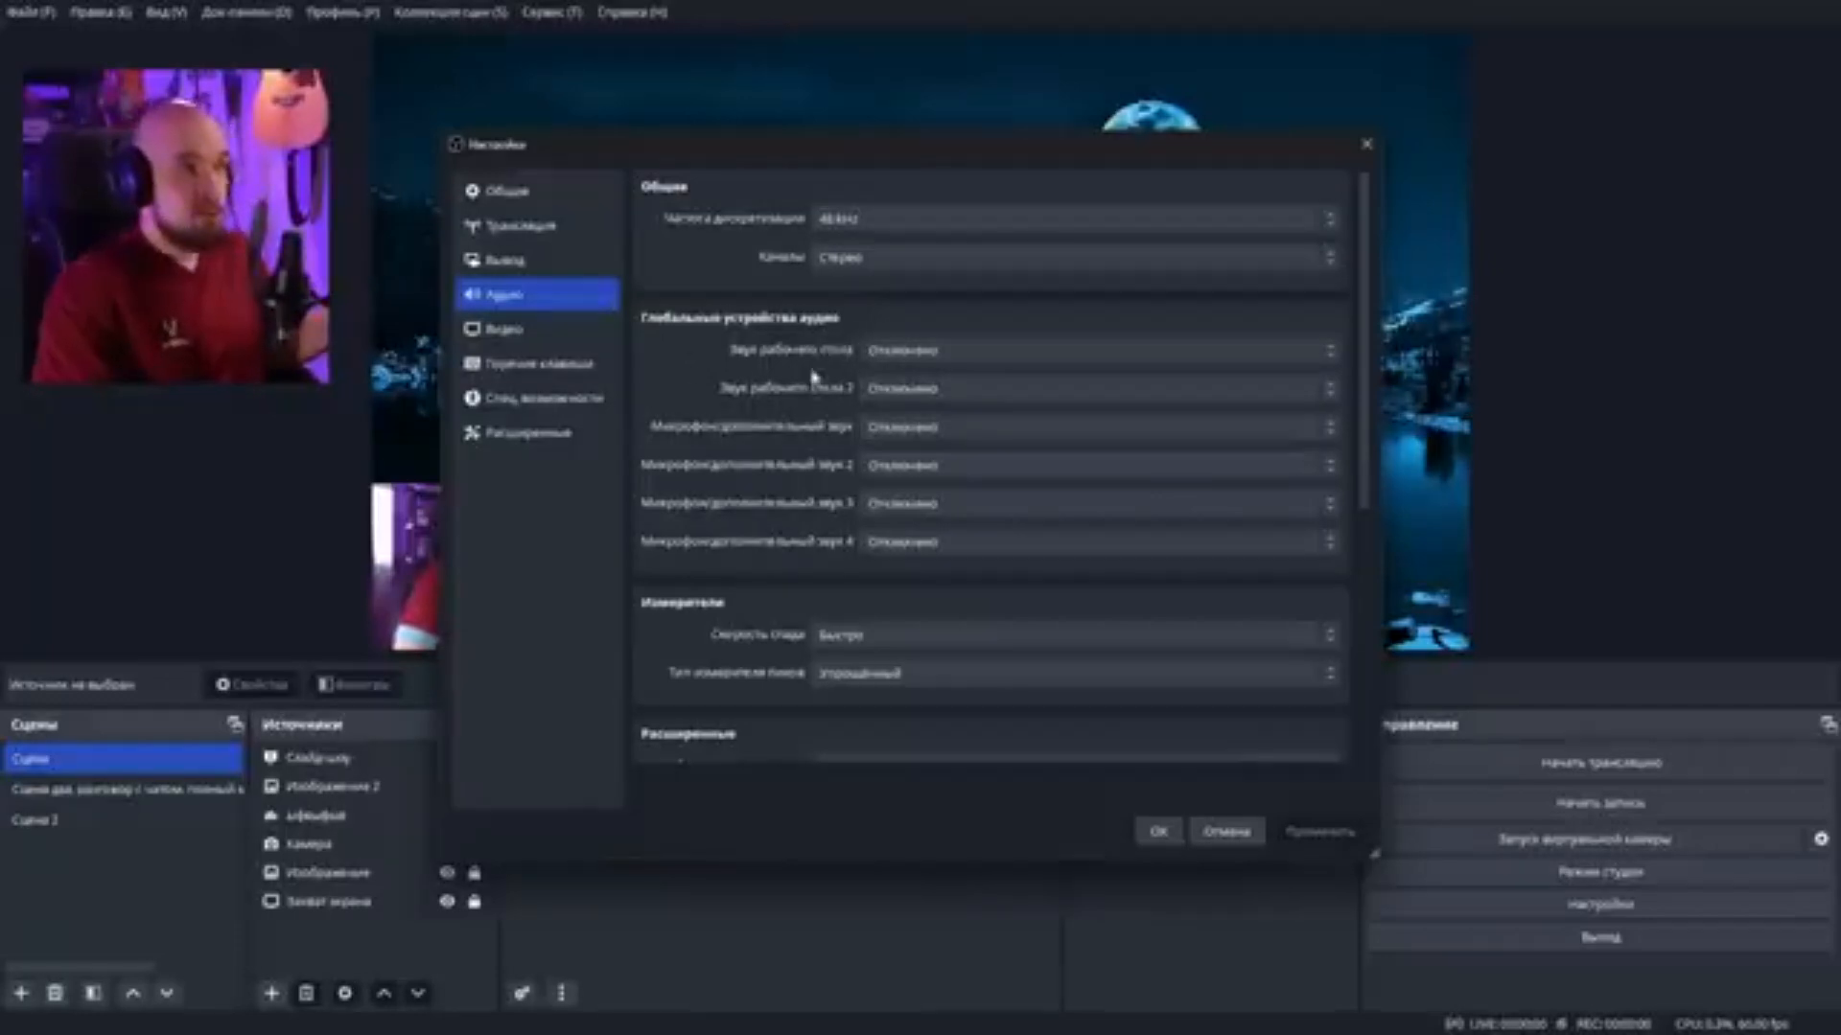
{"action": "left_click", "coordinate": [945, 351]}
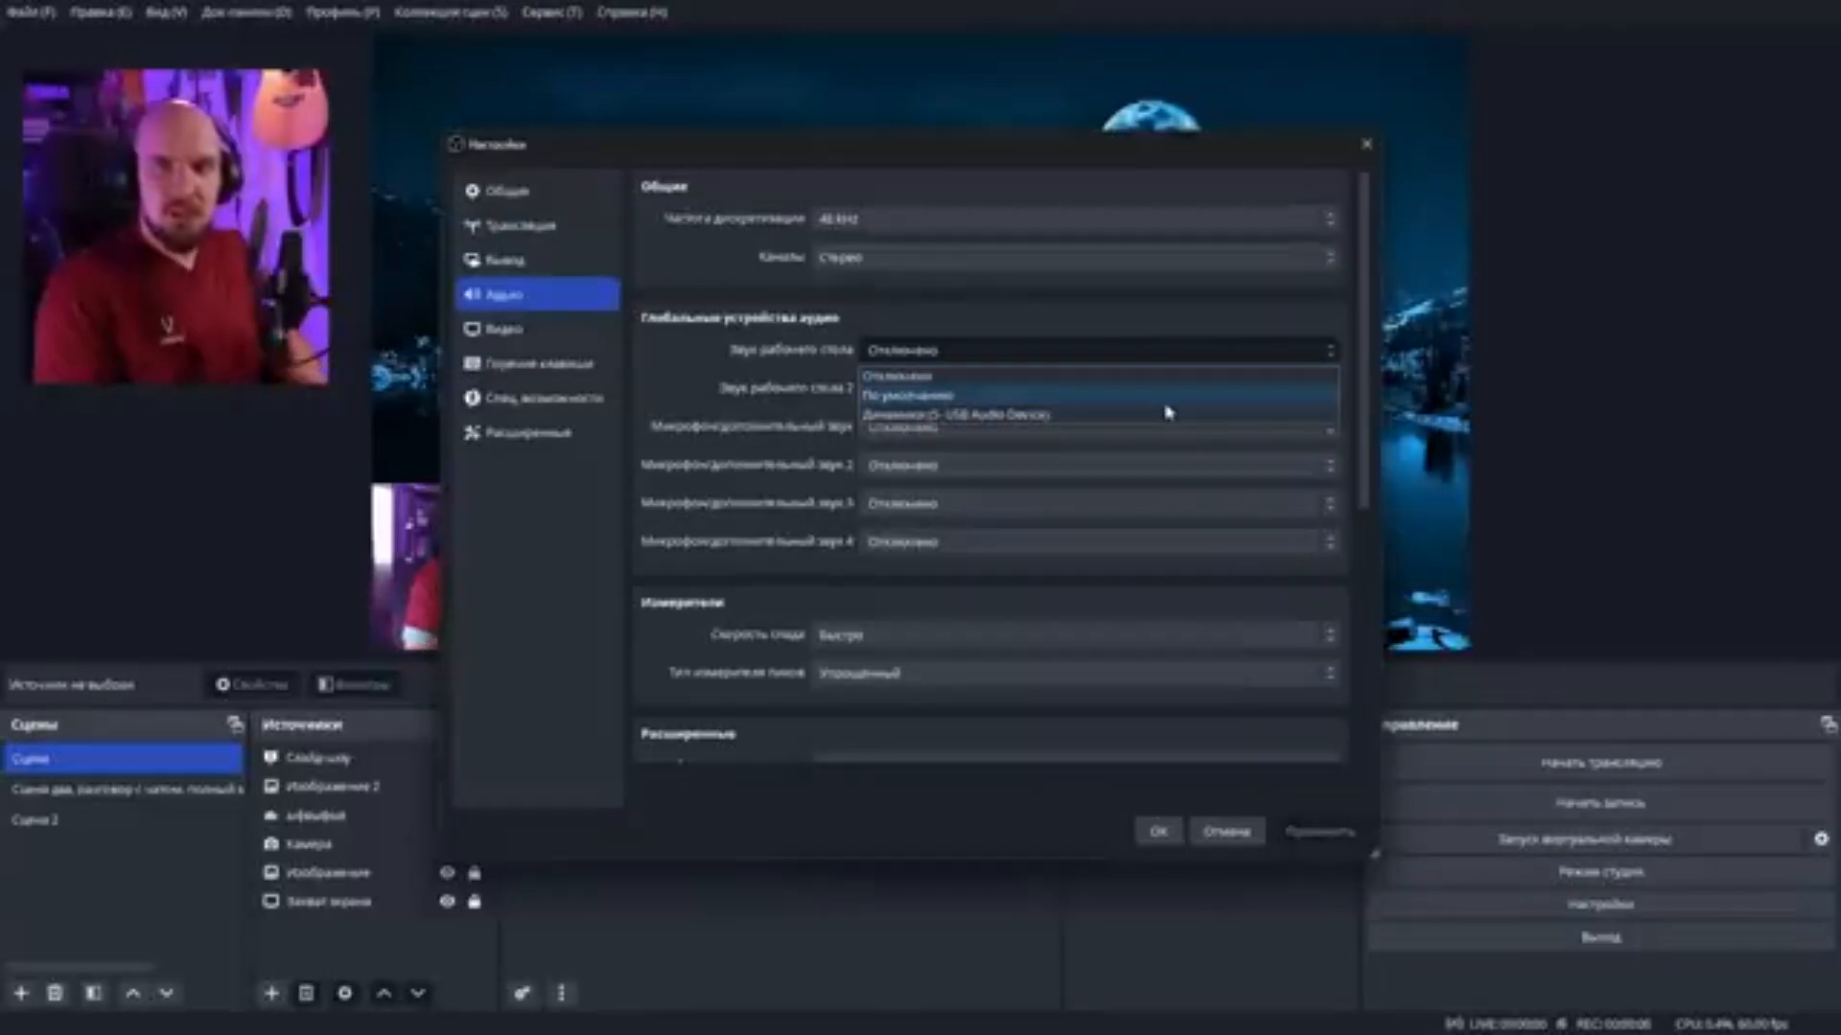
{"action": "left_click", "coordinate": [1029, 417]}
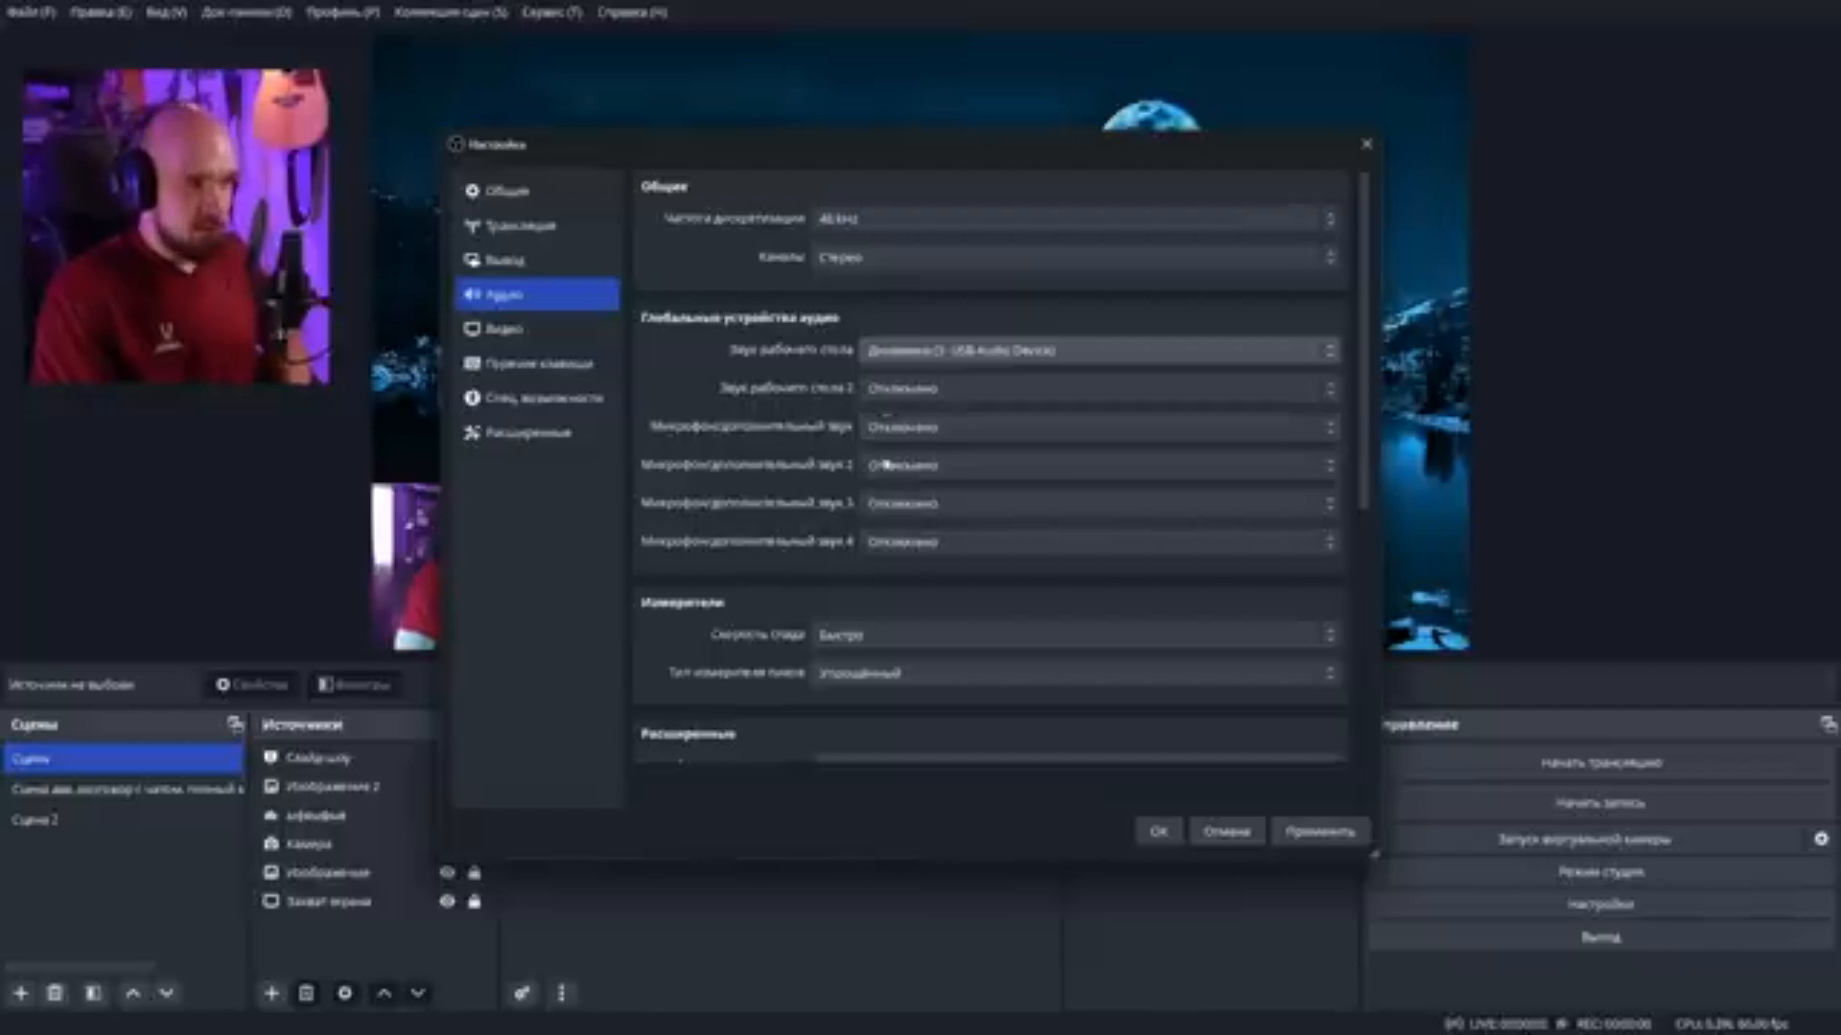
{"action": "left_click", "coordinate": [905, 428]}
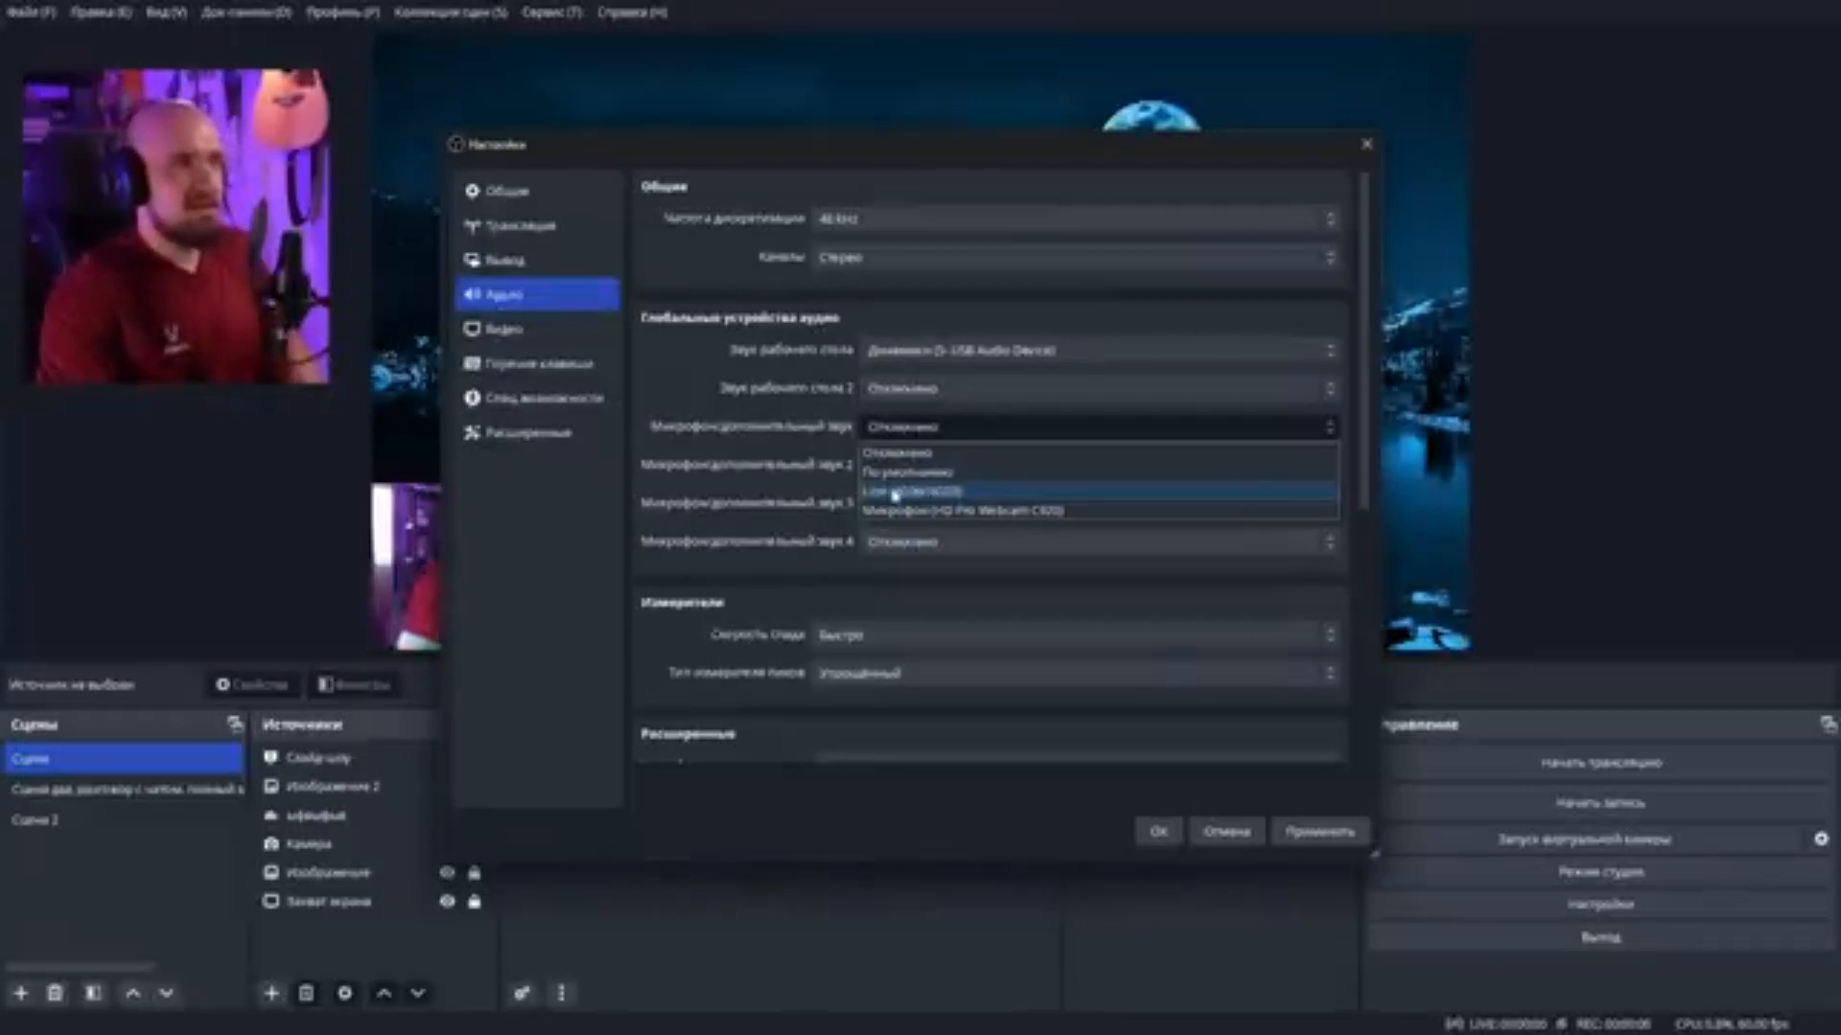
{"action": "left_click", "coordinate": [893, 492]}
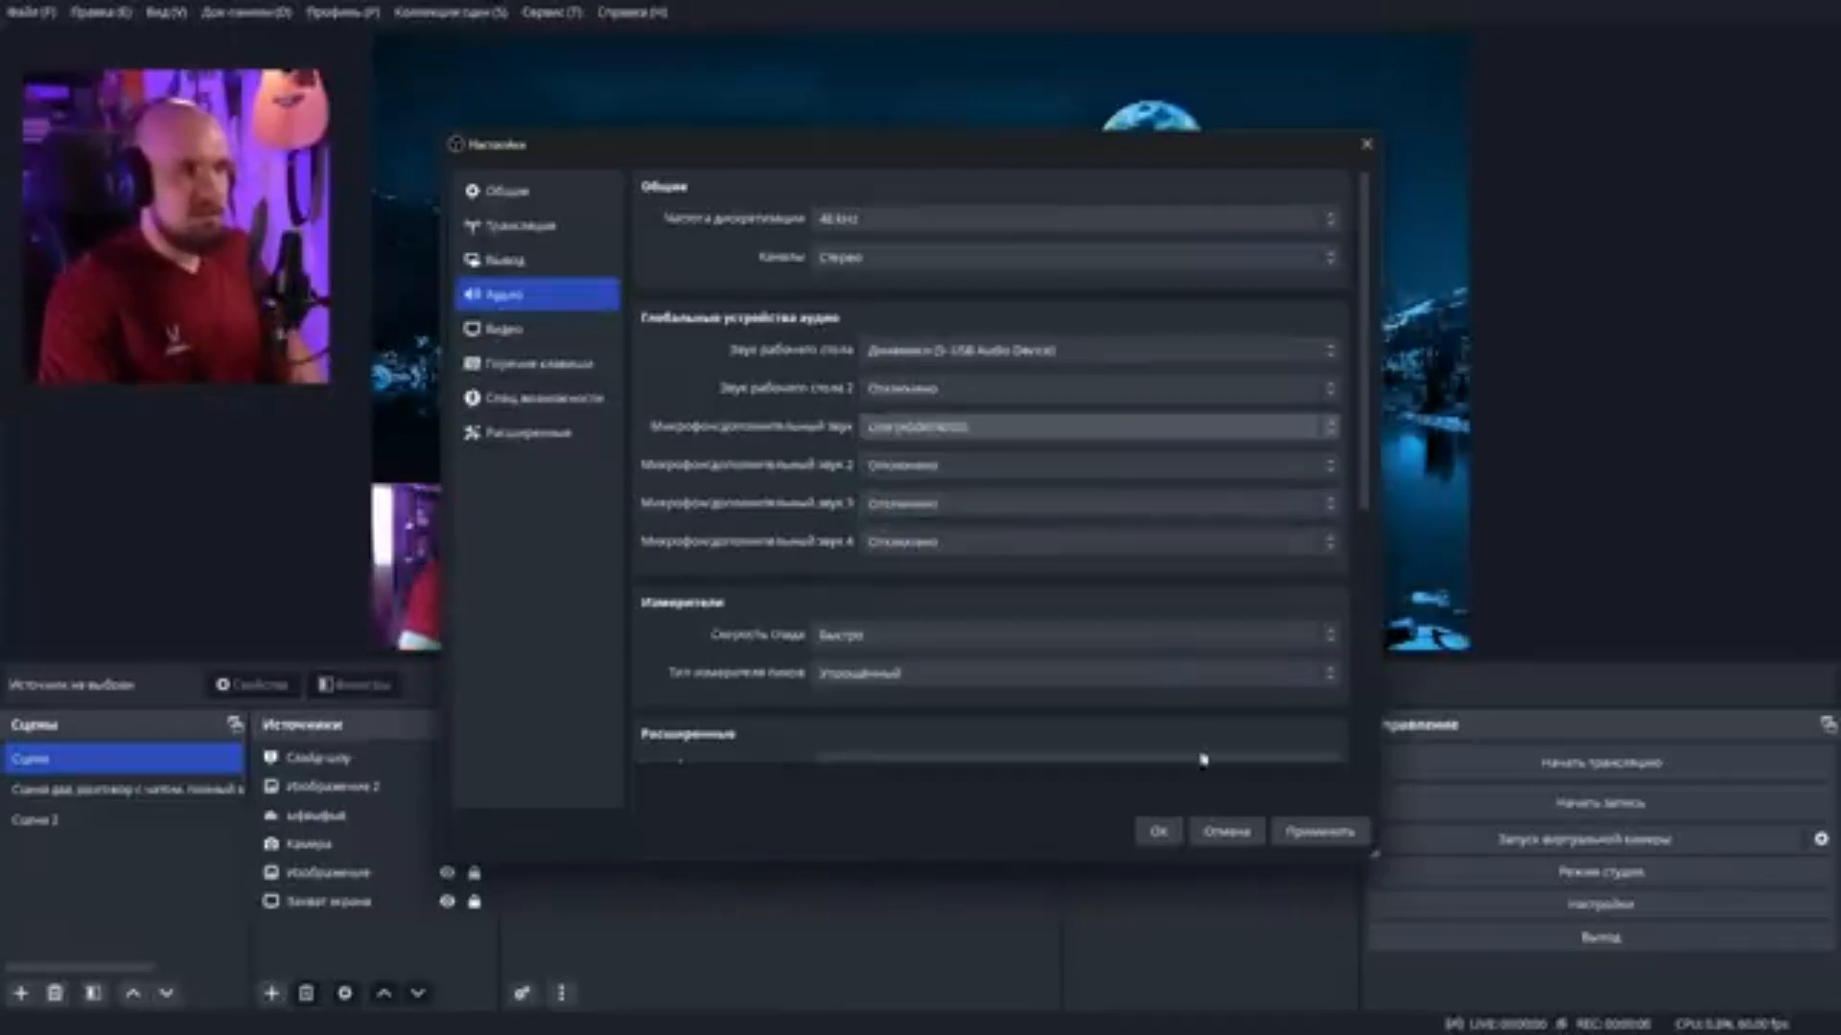
{"action": "left_click", "coordinate": [1160, 832]}
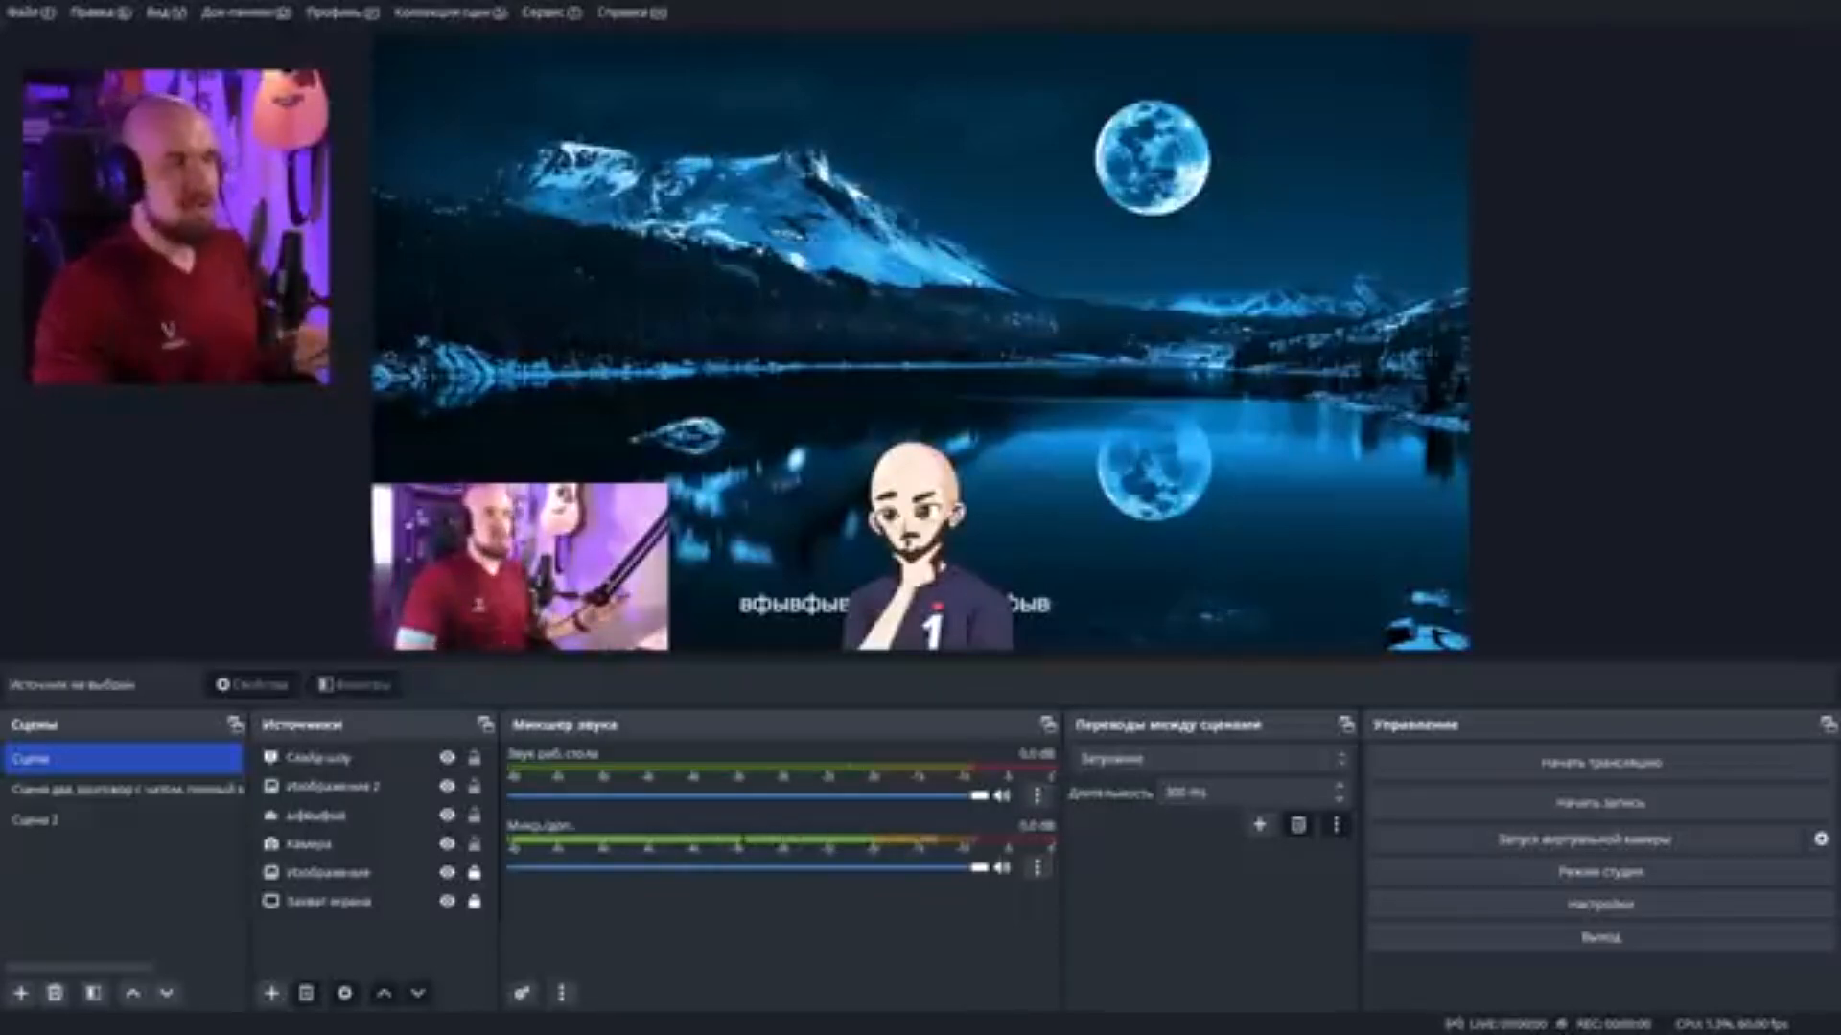
Step: Test the Desktop Audio fader at -31.1, -15.6 and -4.8 dB, then bring up the Mic/Aux channel menu
{"action": "left_click", "coordinate": [439, 909]}
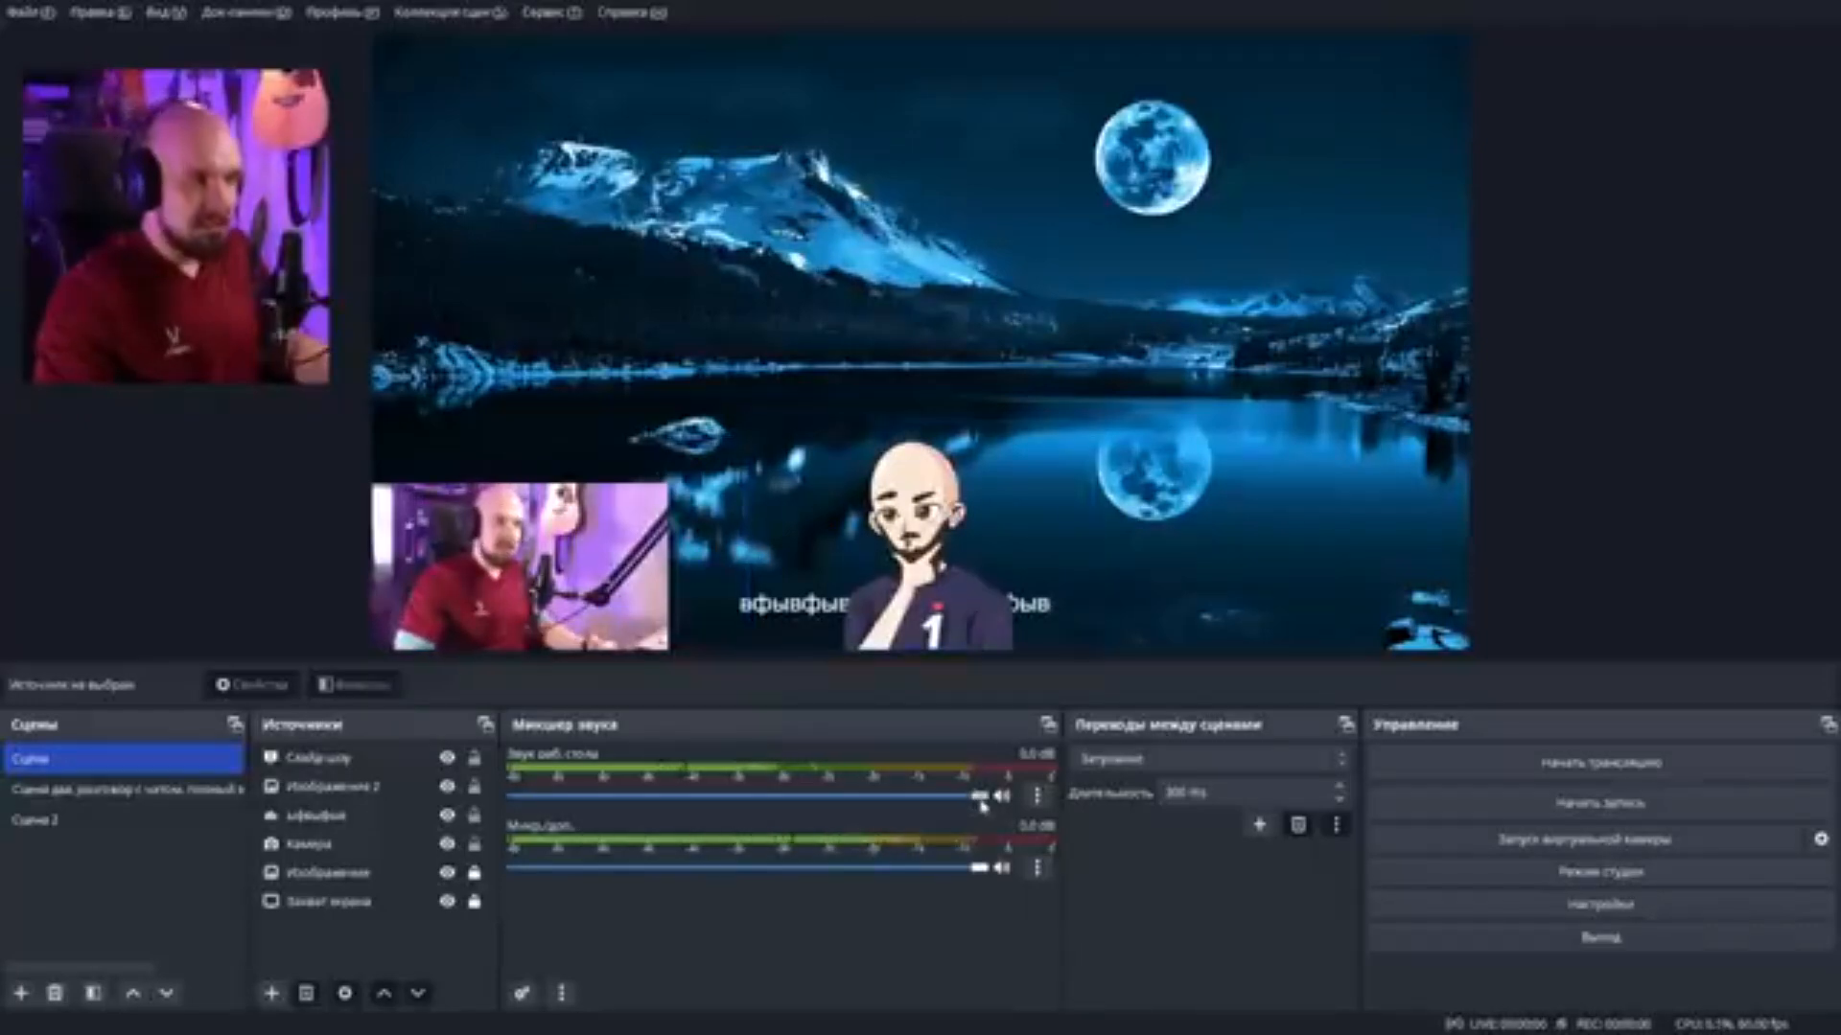
{"action": "left_click_drag", "start_coordinate": [979, 804], "coordinate": [615, 815]}
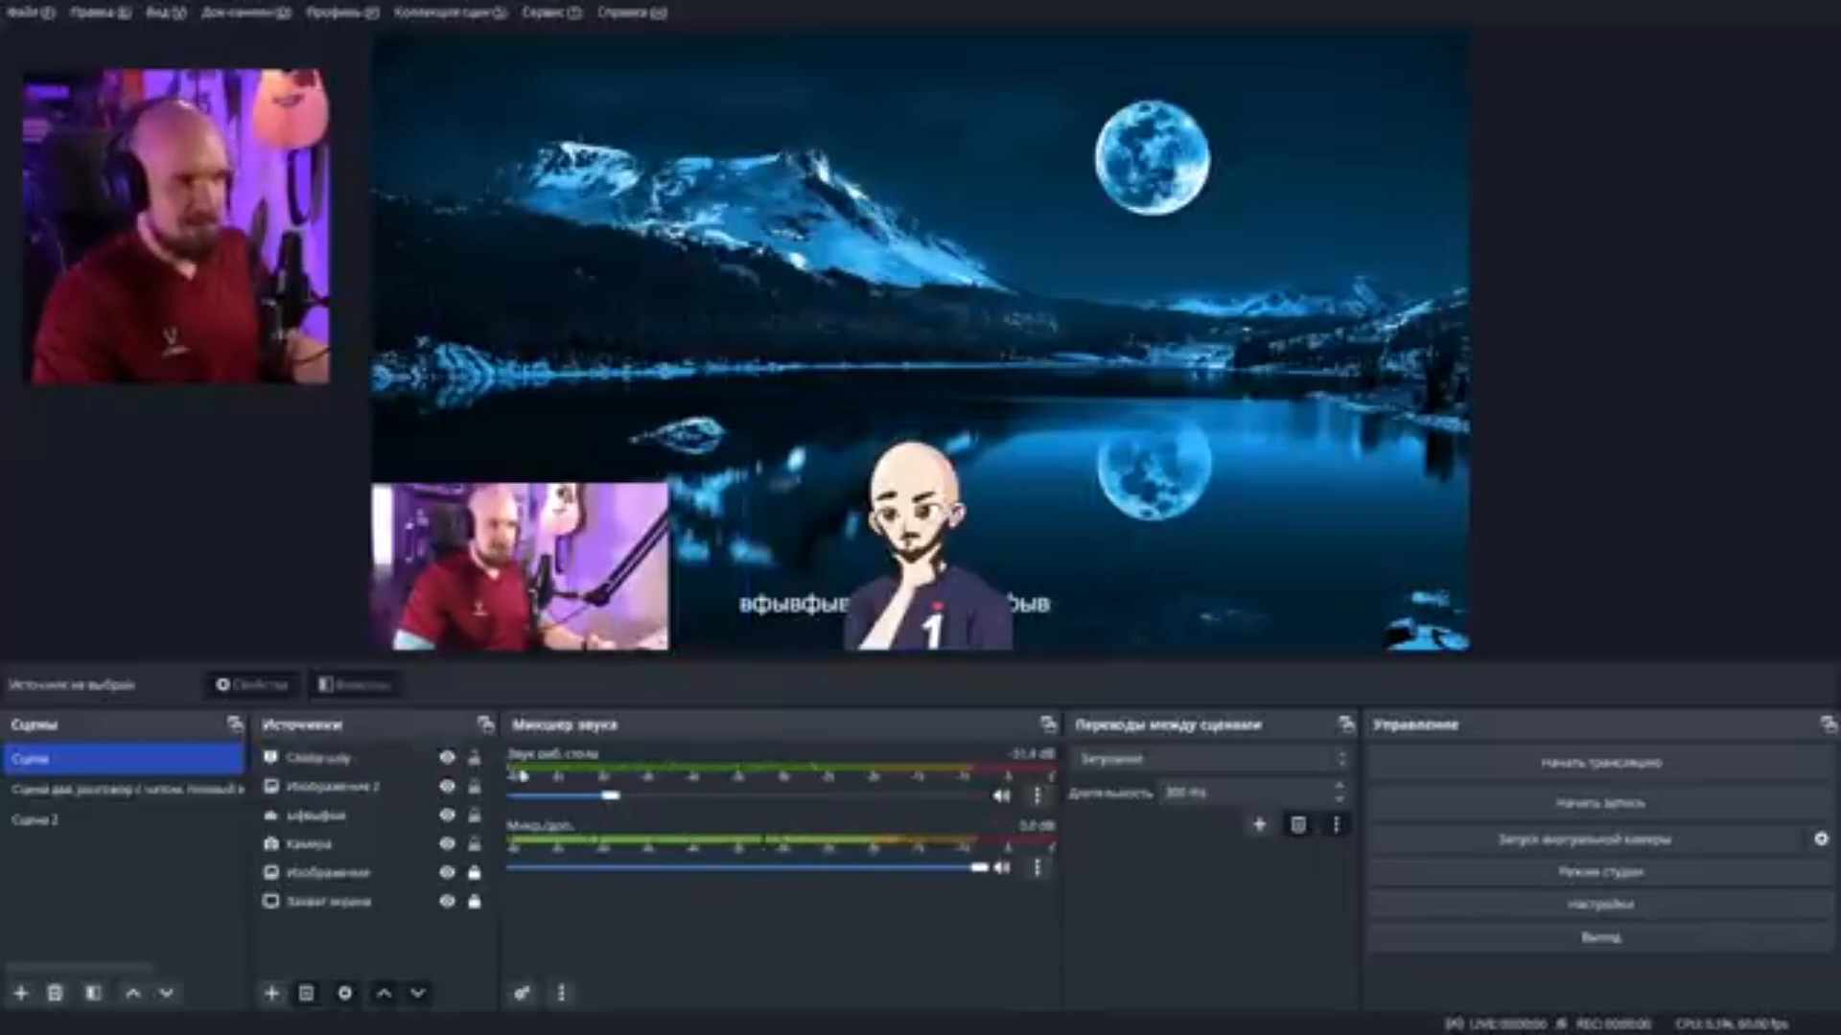
{"action": "left_click_drag", "start_coordinate": [614, 802], "coordinate": [771, 802]}
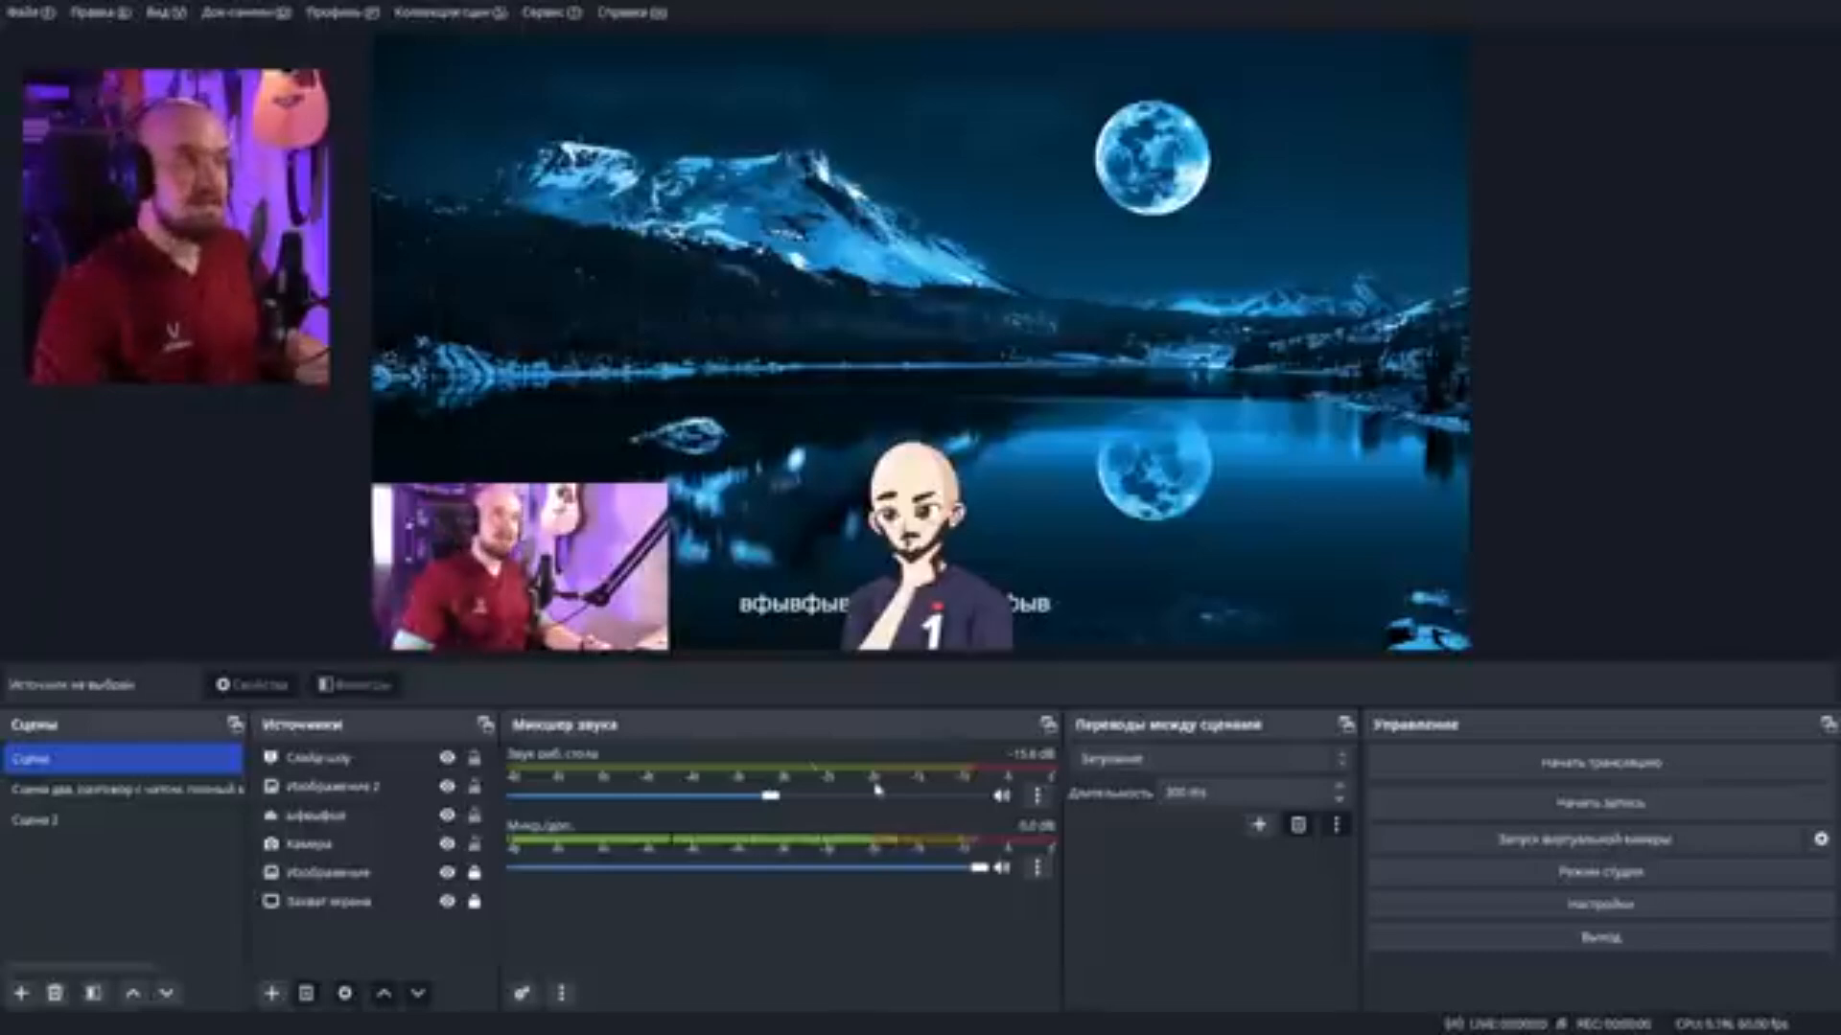
{"action": "left_click_drag", "start_coordinate": [770, 796], "coordinate": [987, 801]}
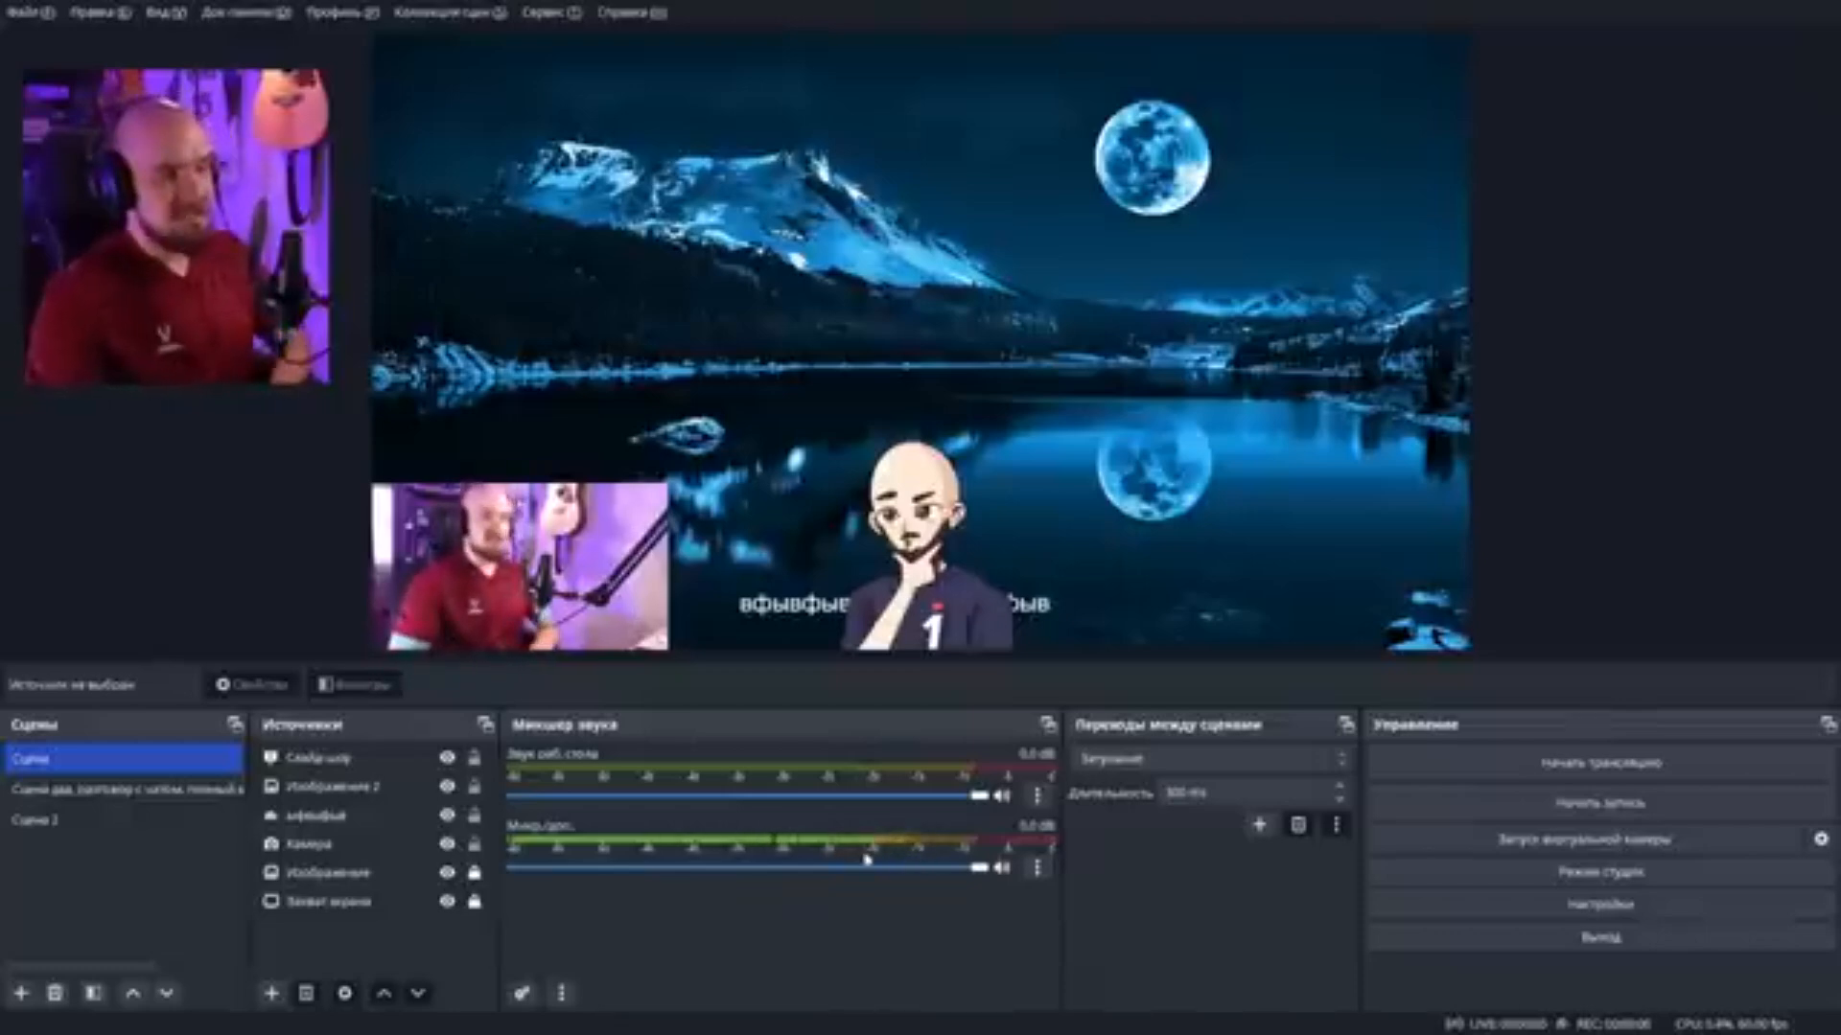
{"action": "left_click", "coordinate": [1036, 869]}
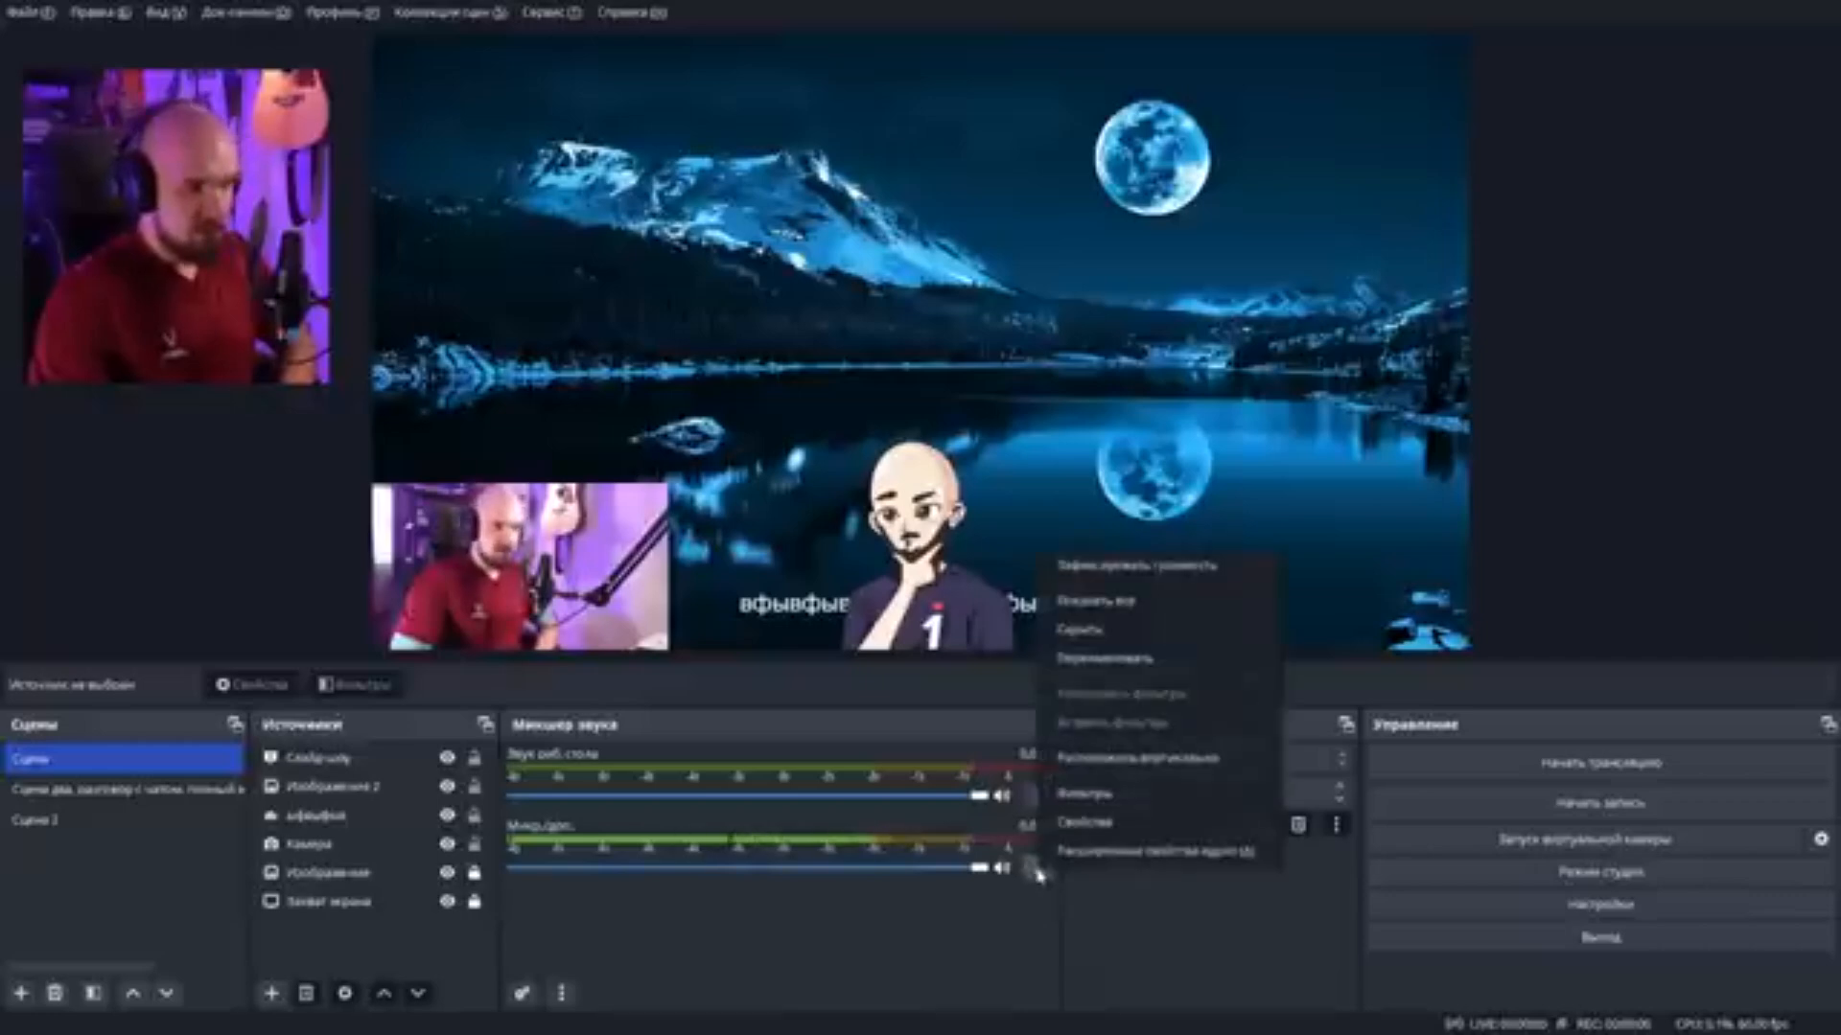
Step: Add a Шумоподавление (noise suppression) filter to the microphone
{"action": "left_click", "coordinate": [1089, 796]}
{"action": "left_click", "coordinate": [770, 770]}
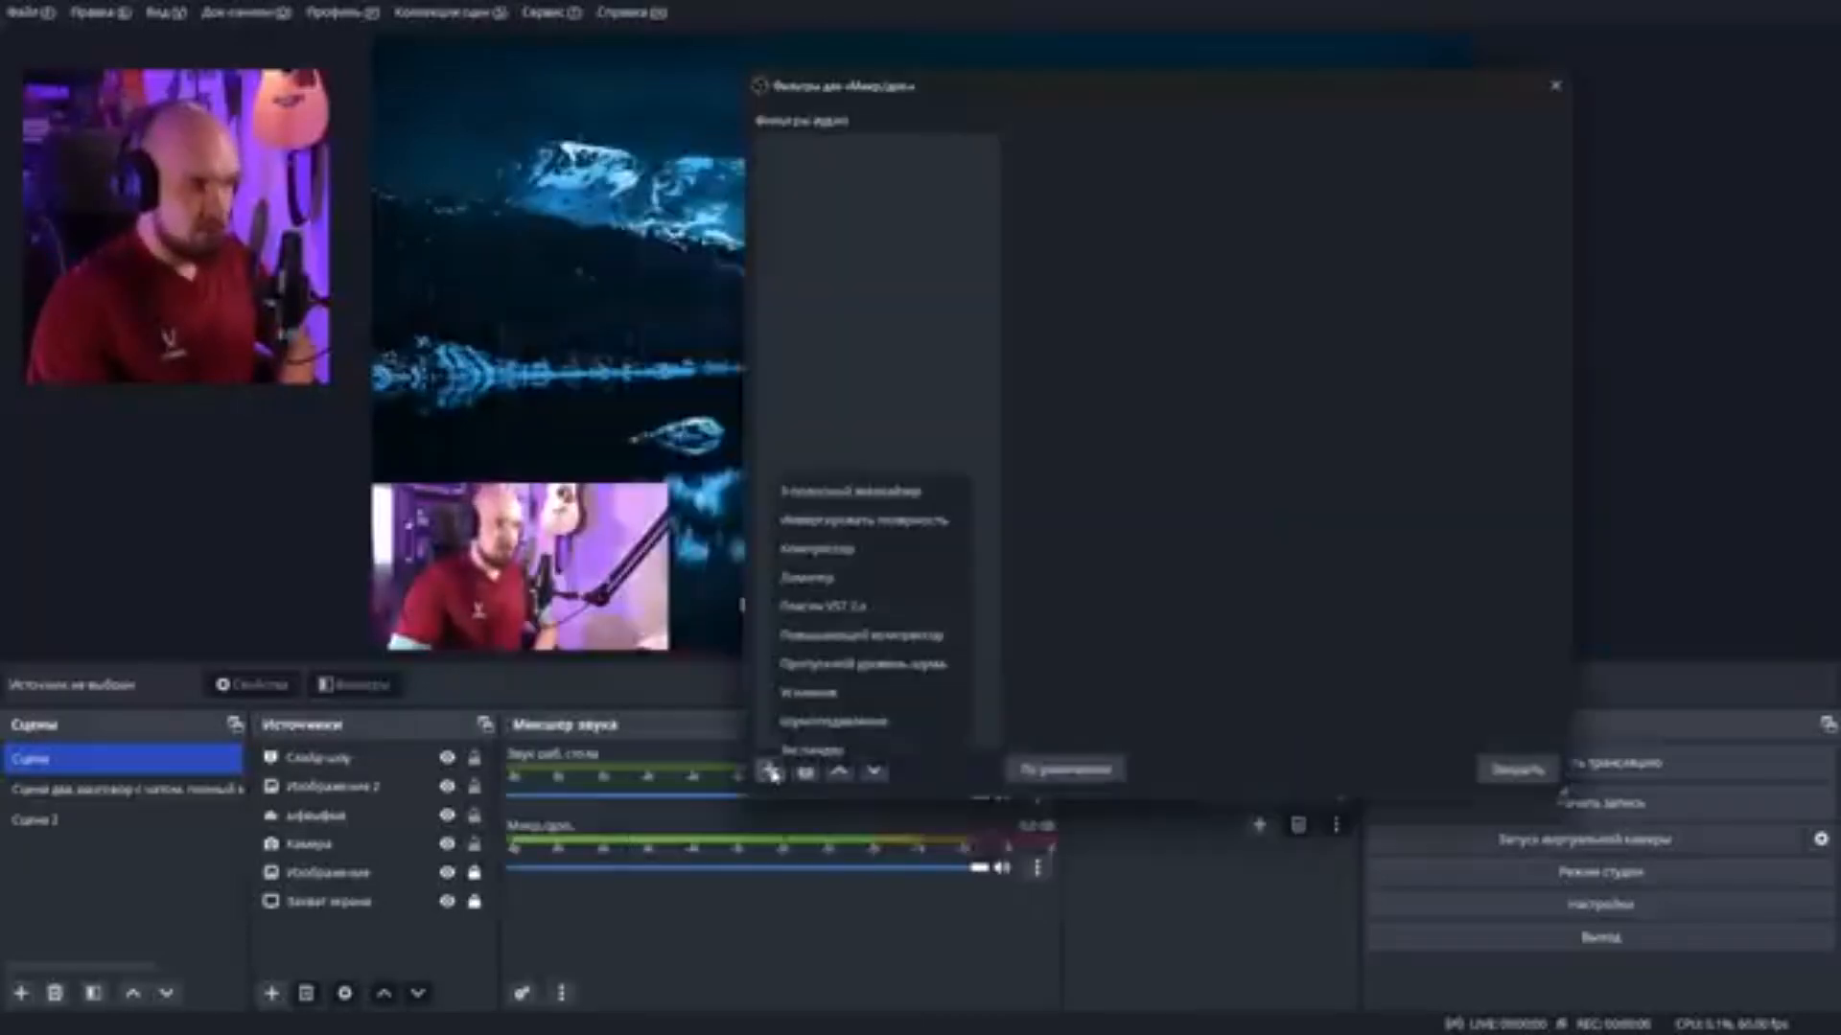
{"action": "left_click", "coordinate": [819, 722]}
{"action": "left_click", "coordinate": [1103, 470]}
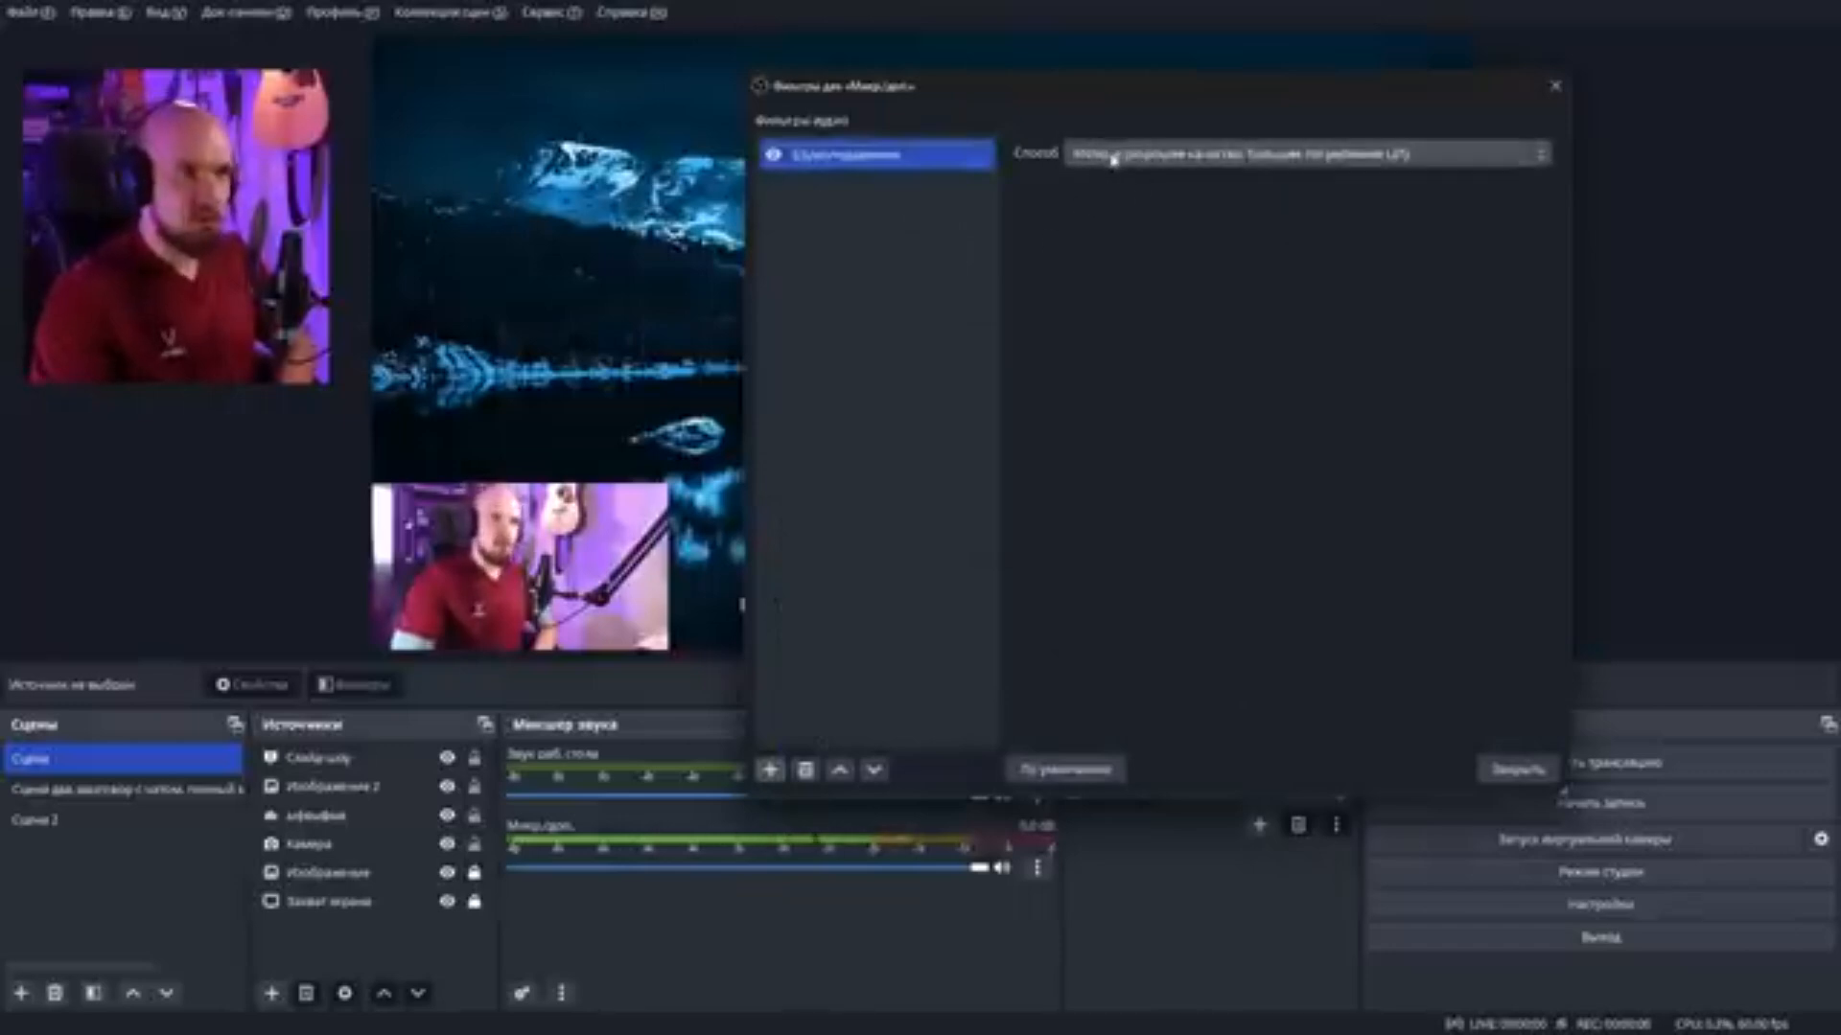
Step: Add a Лимитер filter with threshold about -1 dB and close the filters
{"action": "left_click", "coordinate": [770, 770]}
{"action": "left_click", "coordinate": [848, 583]}
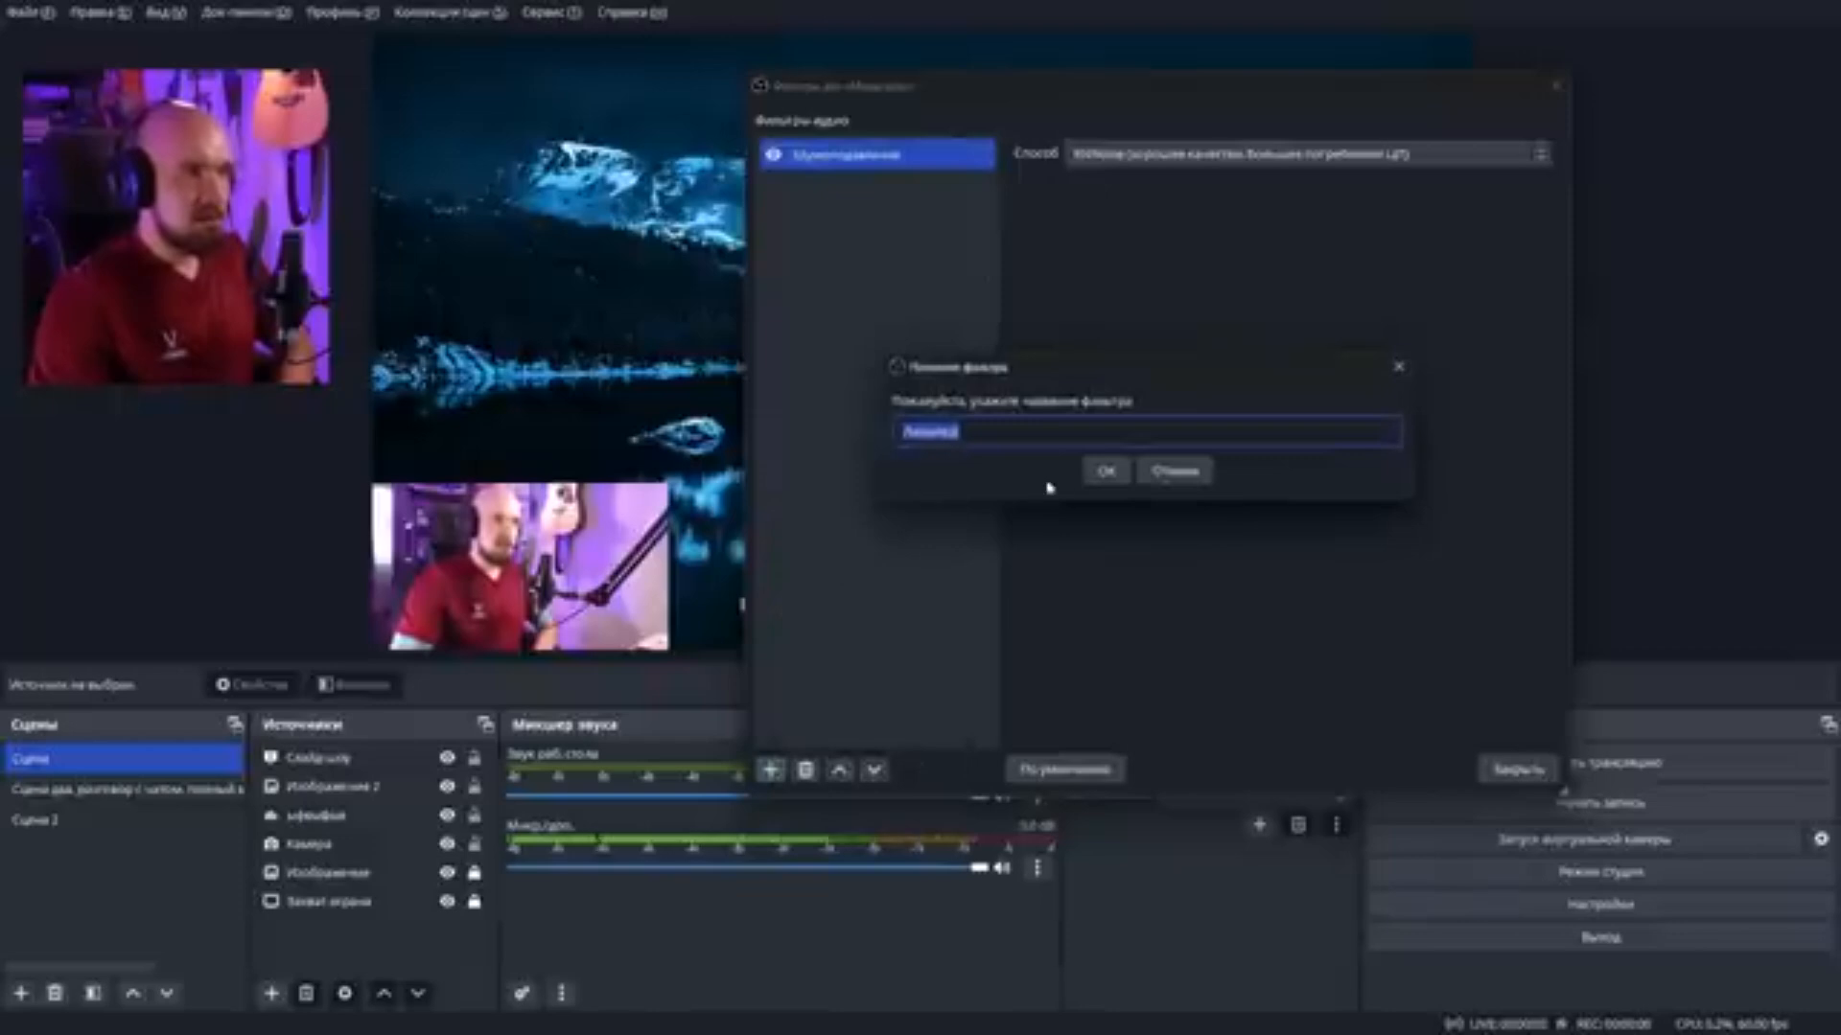
{"action": "left_click", "coordinate": [1108, 472]}
{"action": "left_click_drag", "start_coordinate": [1421, 155], "coordinate": [1450, 163]}
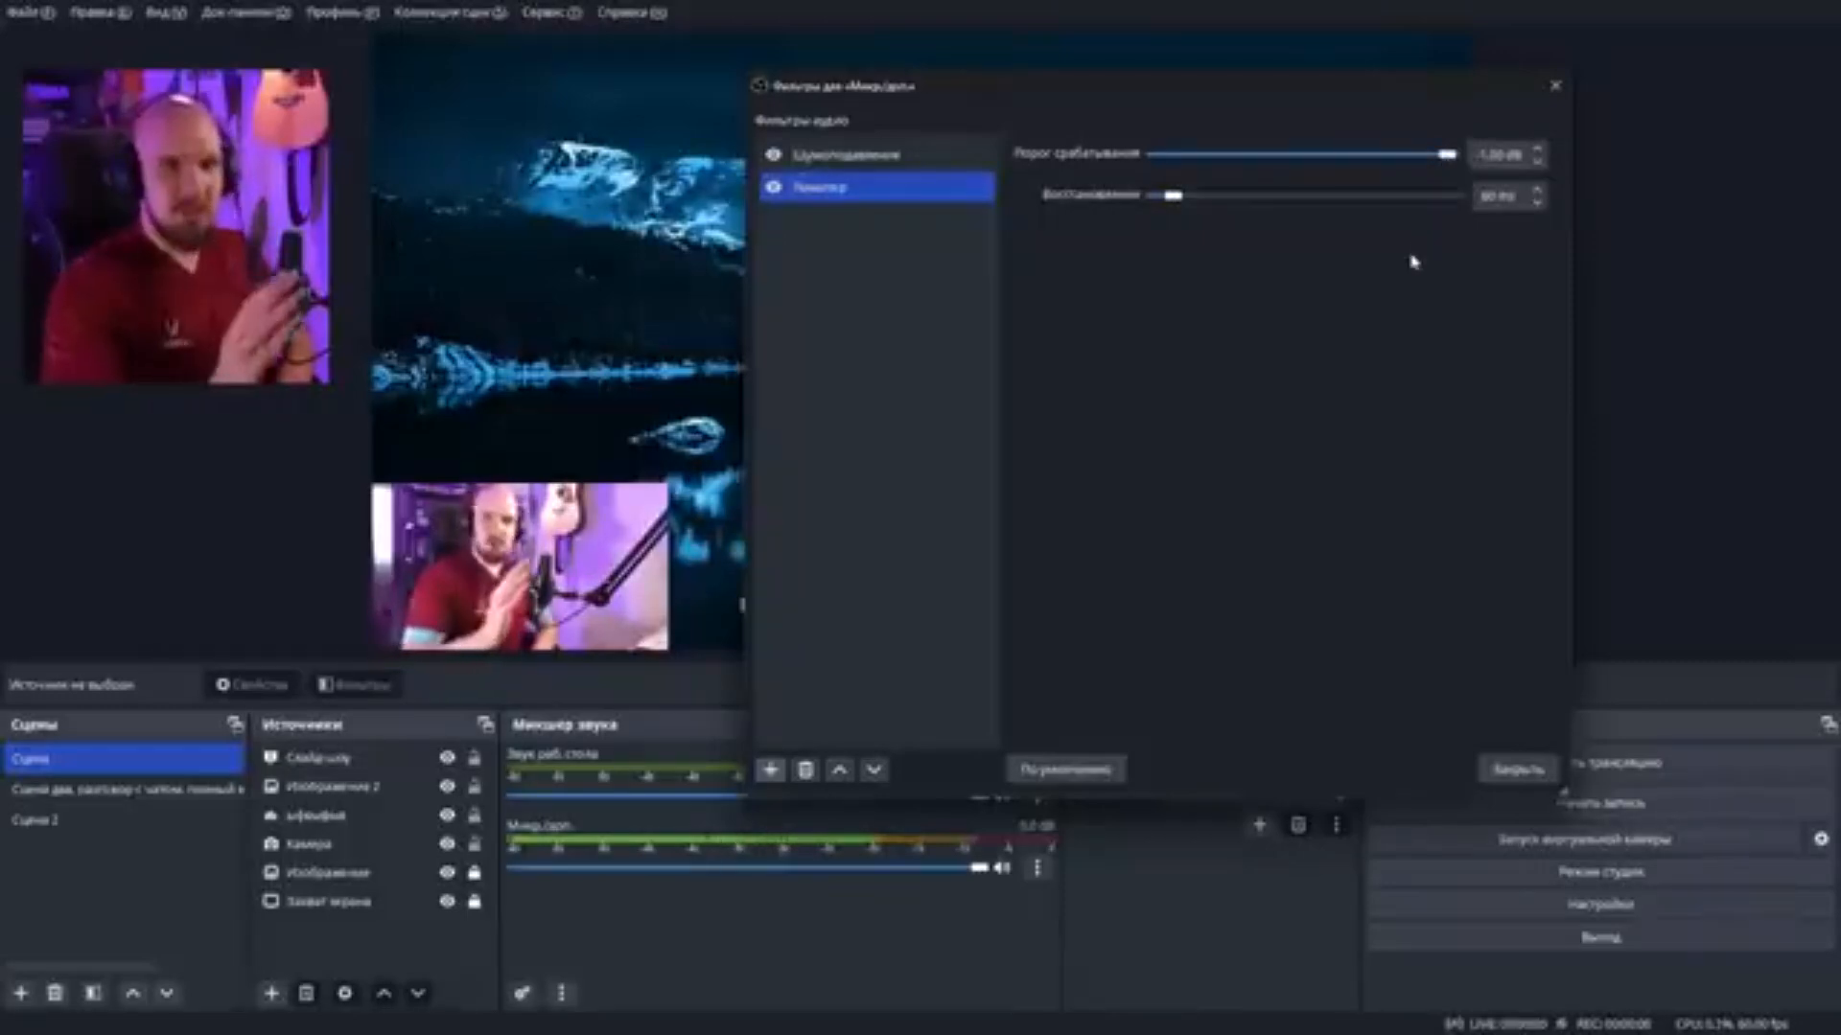
{"action": "left_click", "coordinate": [1515, 776]}
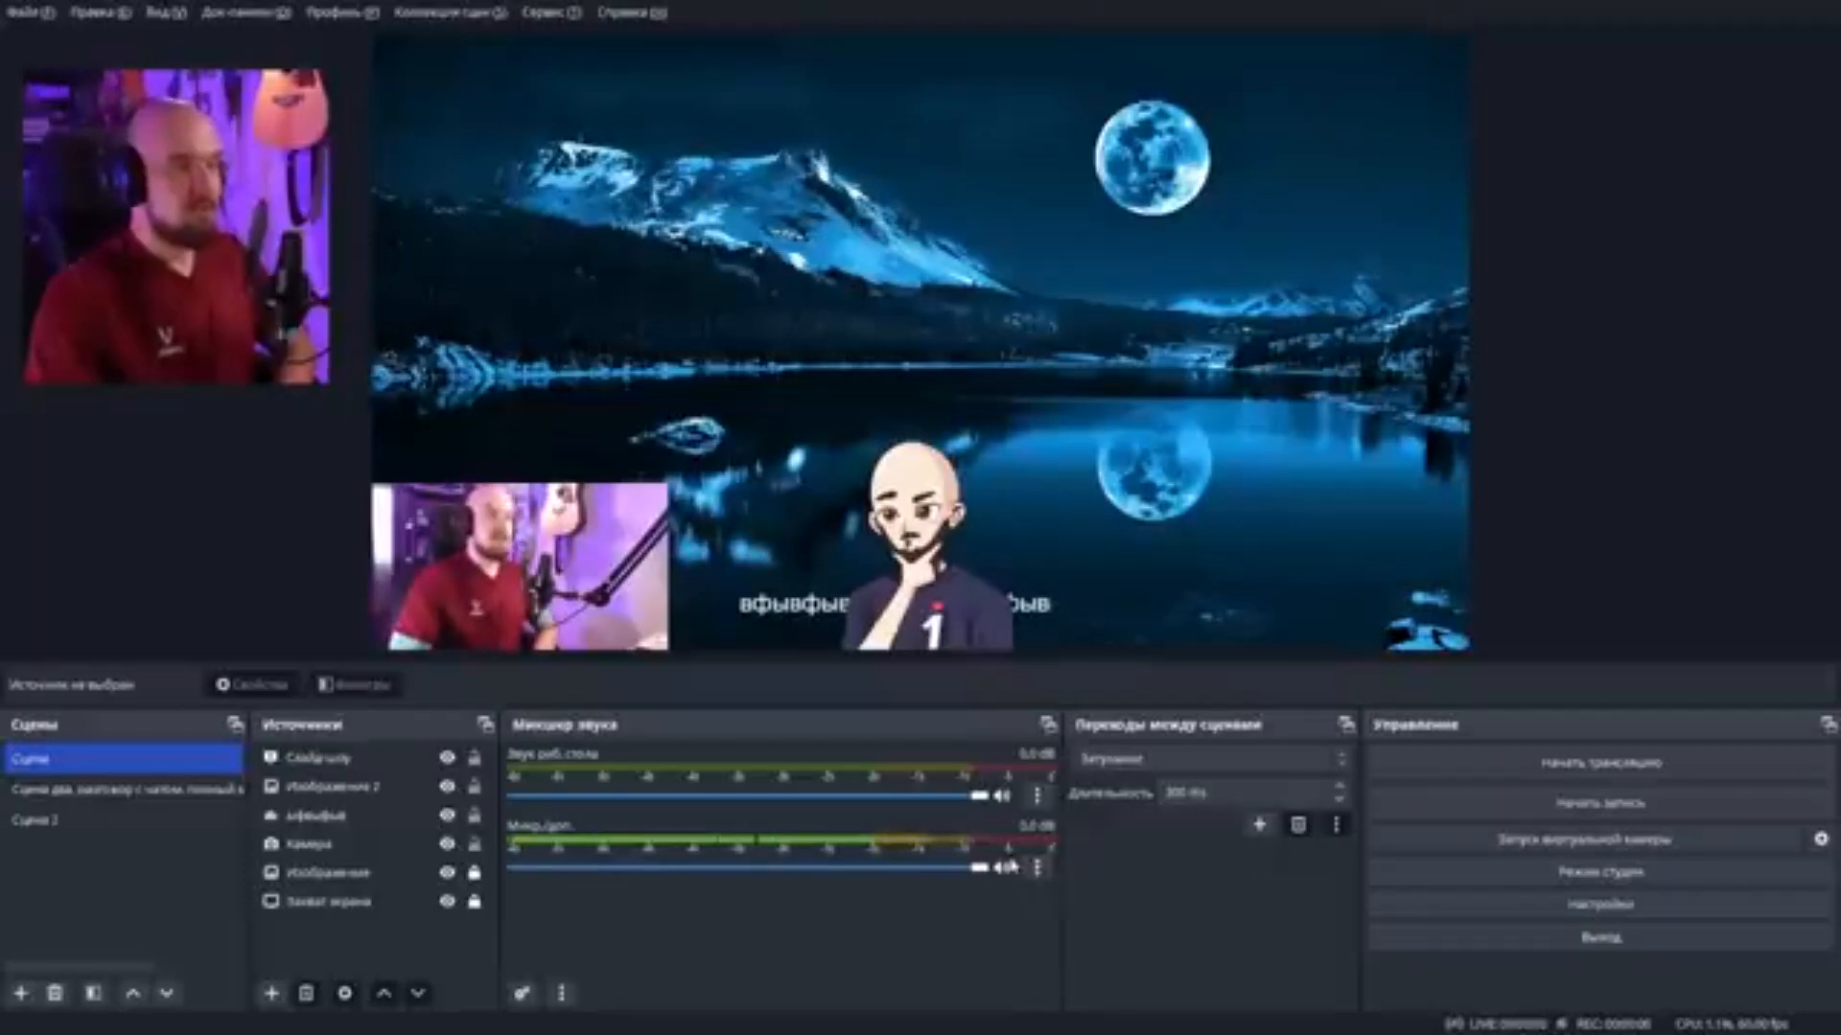
Step: Lower the Mic/Aux volume and add an Усиление (gain) filter to the microphone
{"action": "left_click_drag", "start_coordinate": [982, 874], "coordinate": [765, 887]}
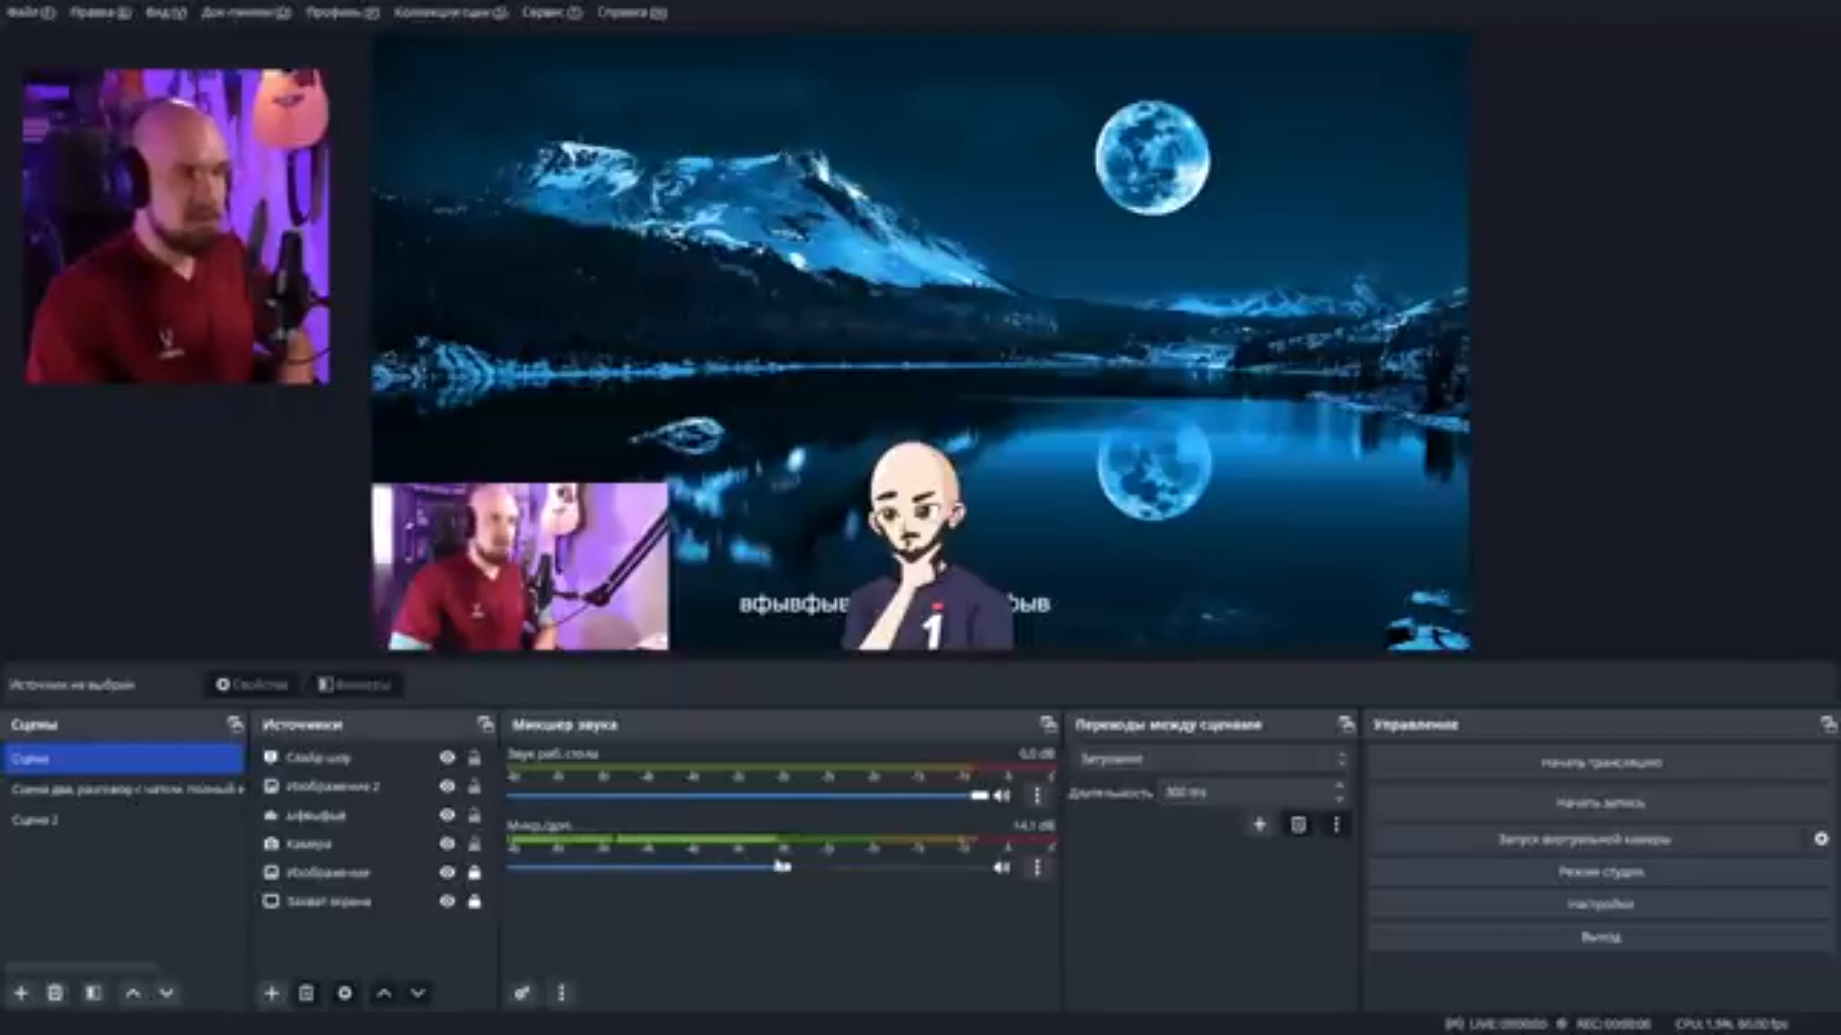
{"action": "left_click", "coordinate": [1037, 867]}
{"action": "left_click", "coordinate": [1095, 794]}
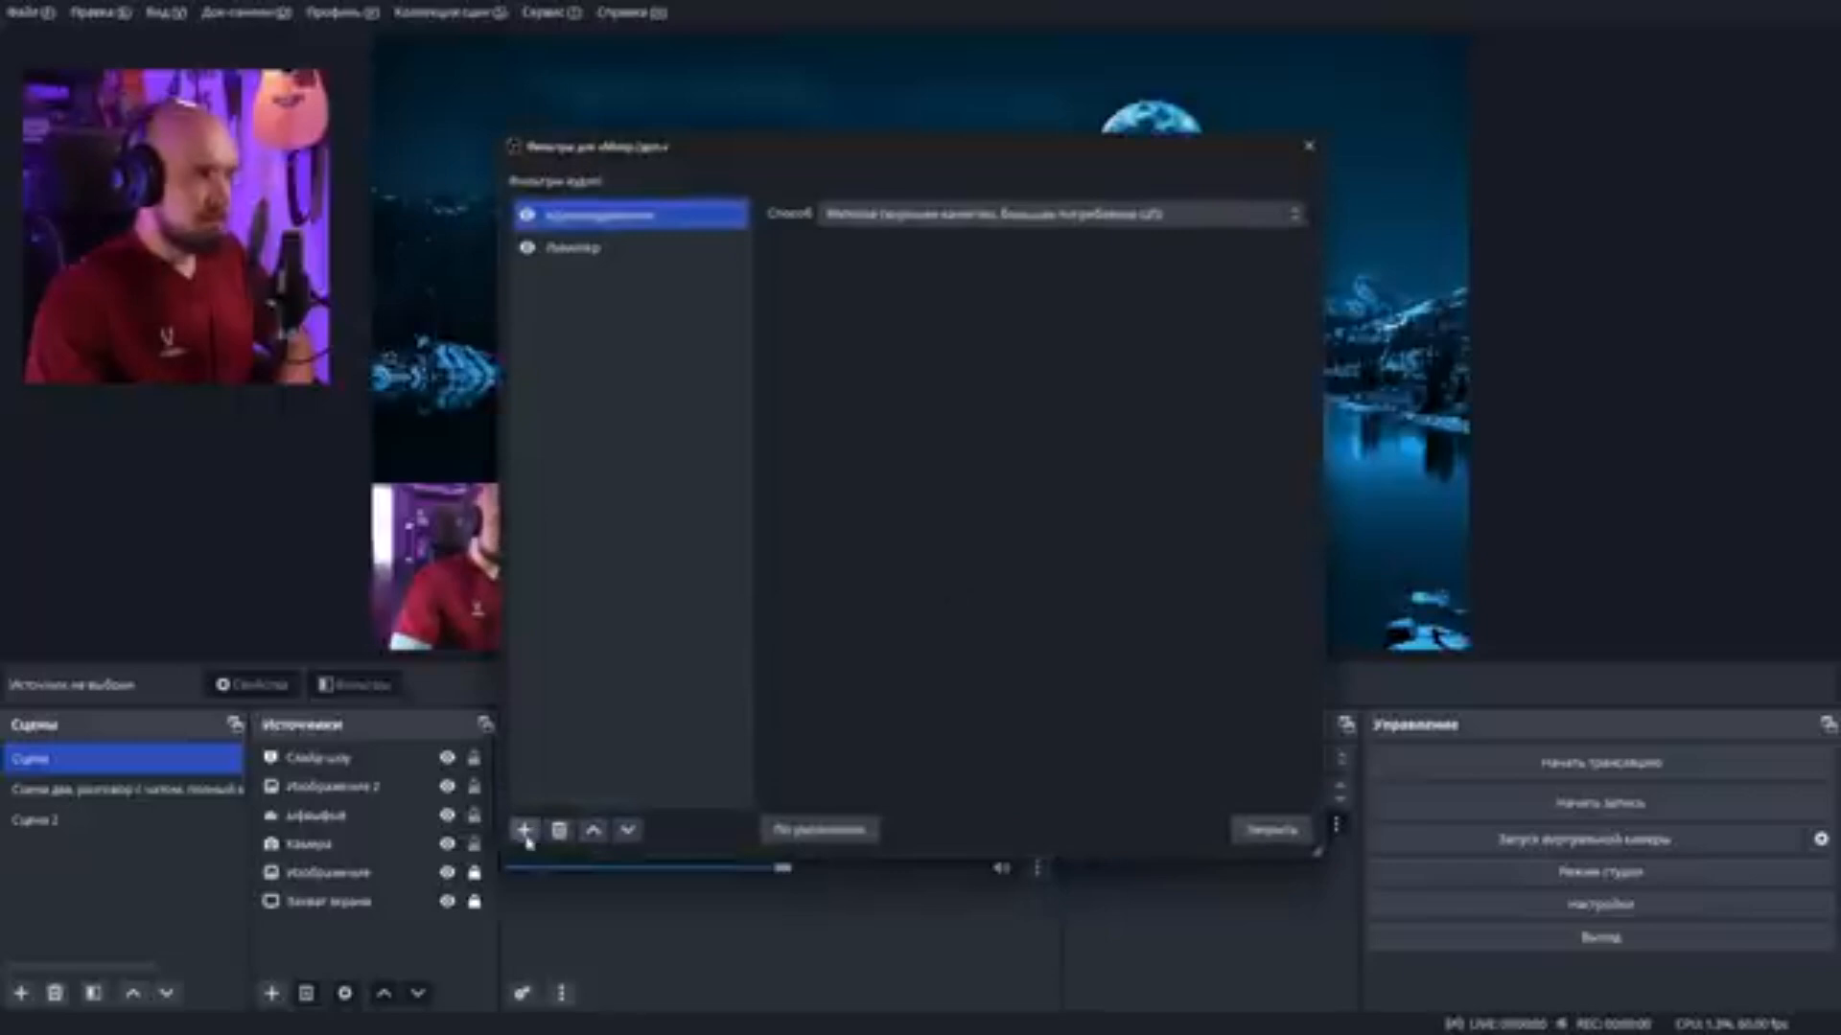
{"action": "left_click", "coordinate": [580, 251]}
{"action": "left_click", "coordinate": [606, 218]}
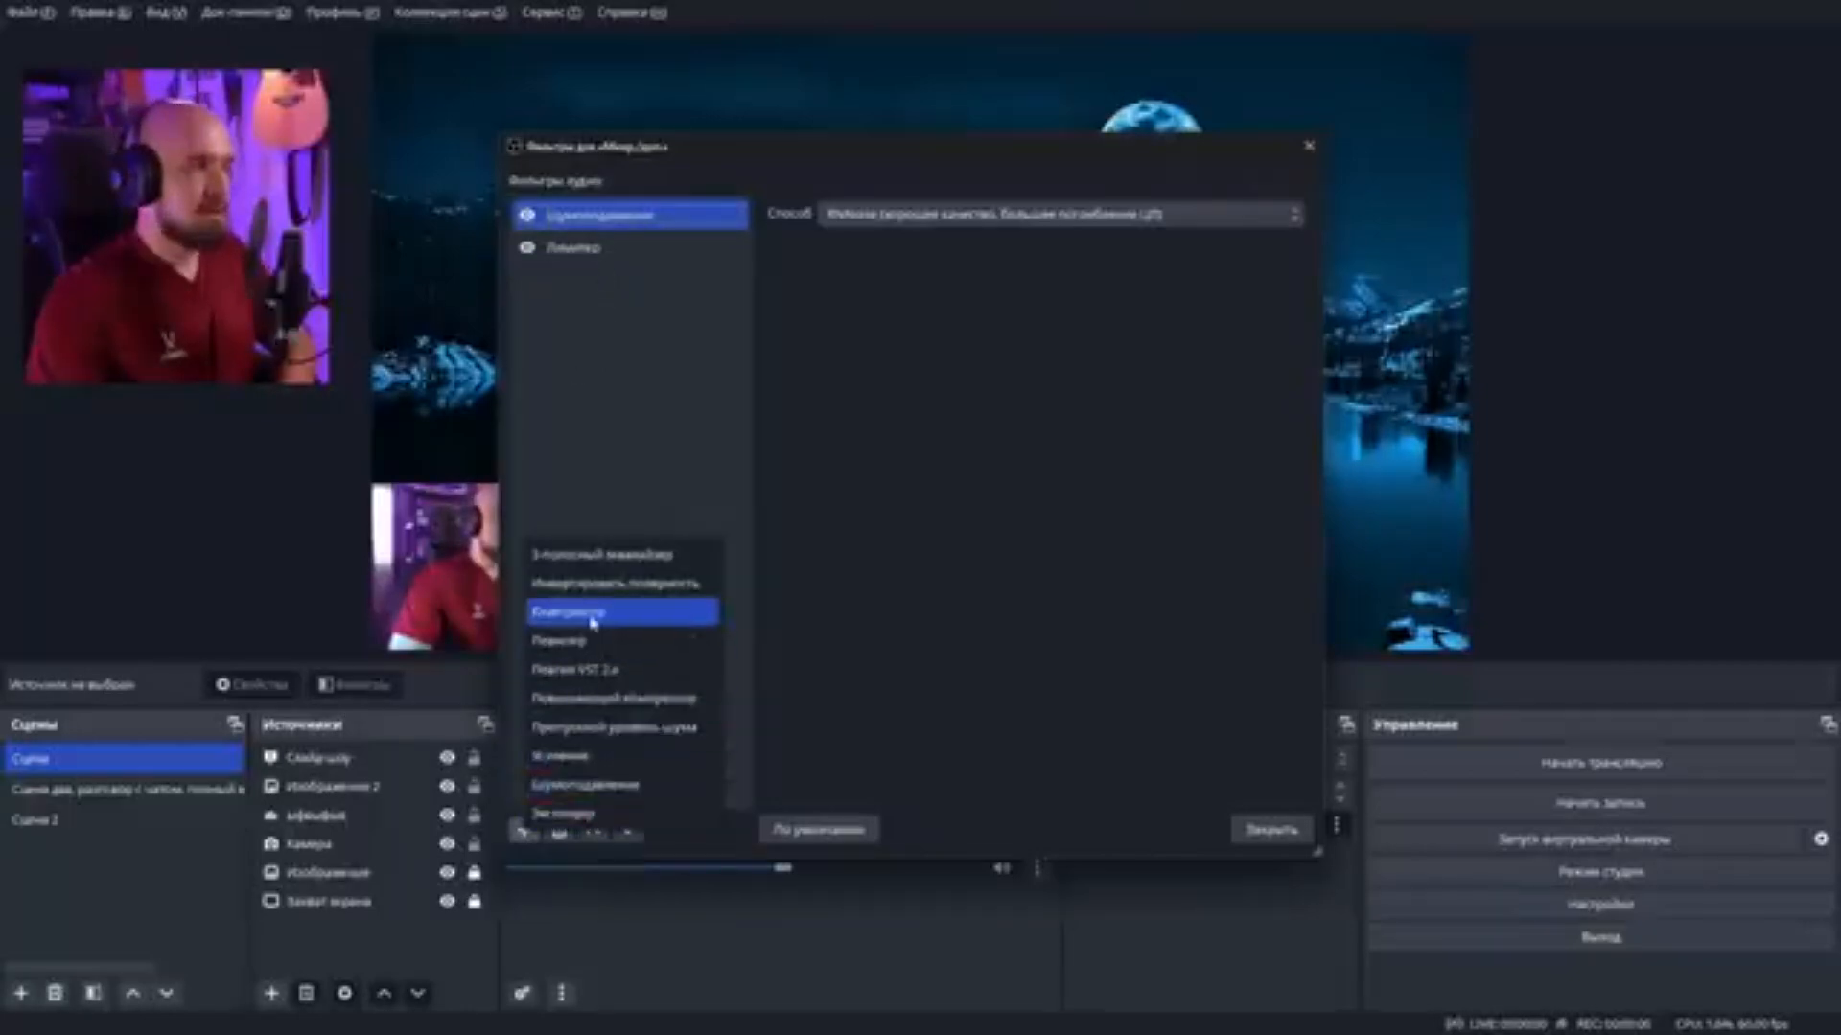
{"action": "left_click", "coordinate": [582, 760]}
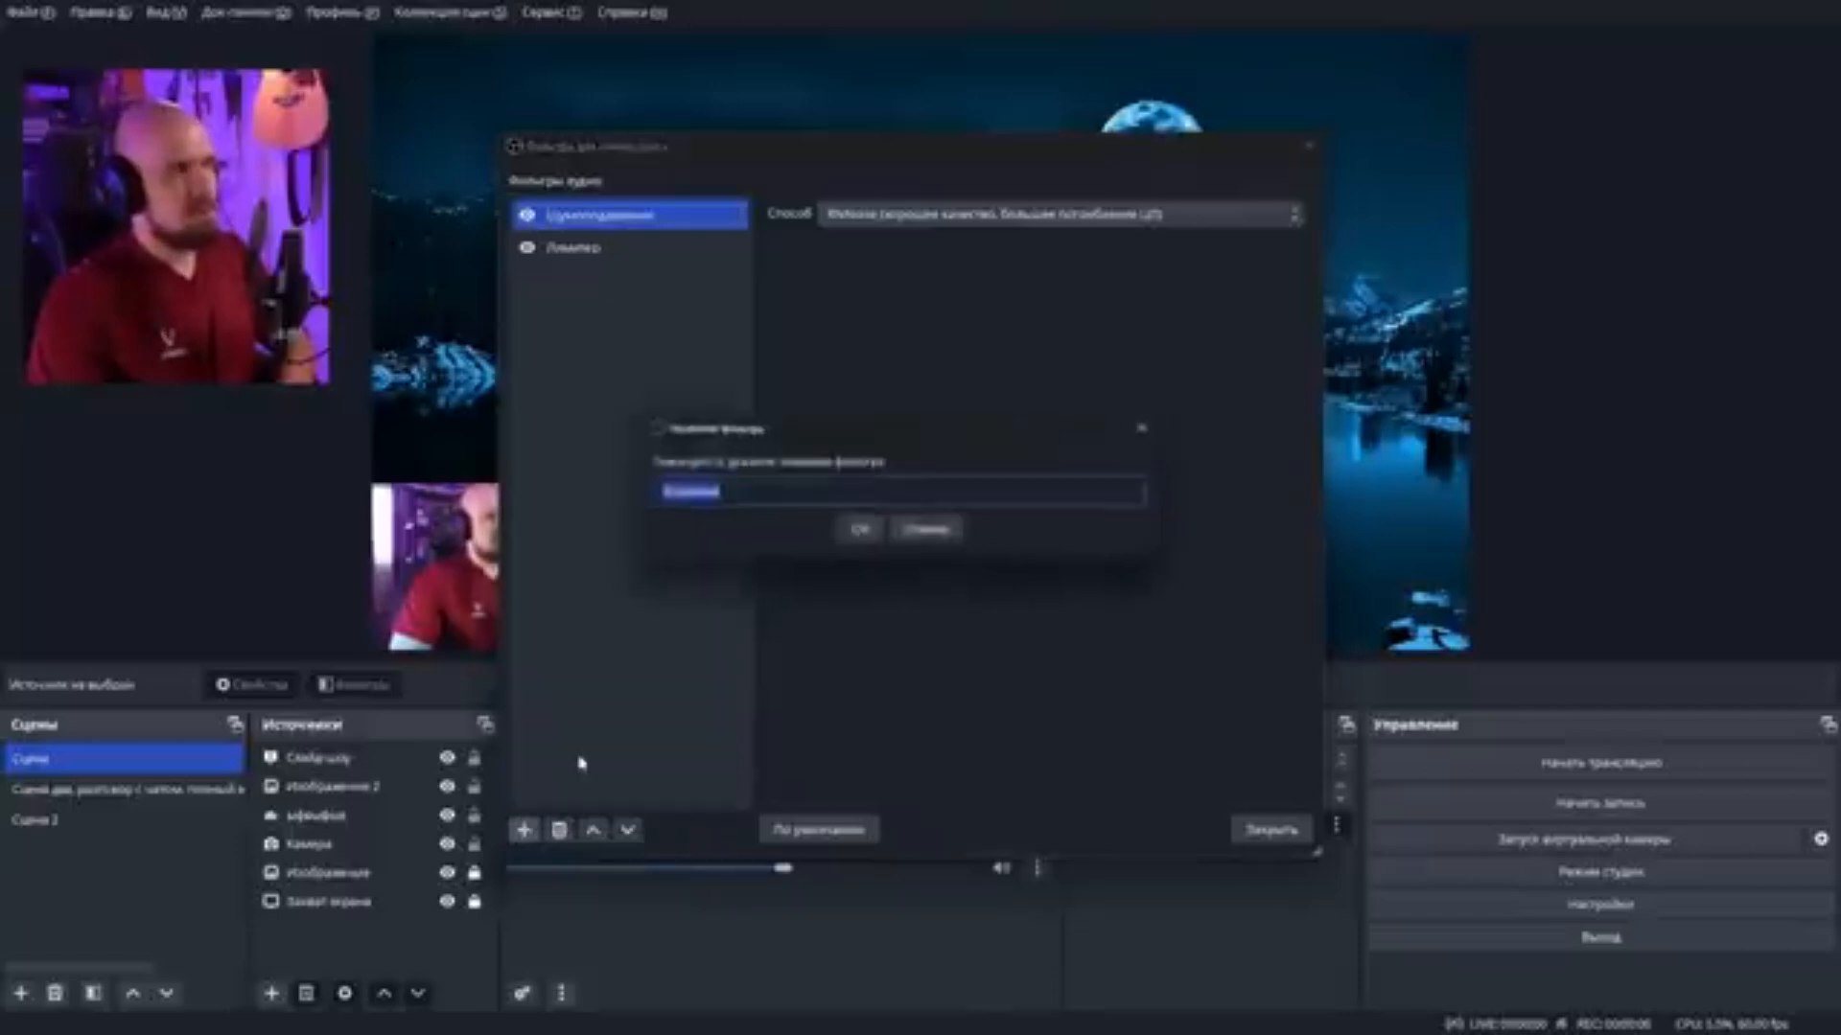
{"action": "left_click", "coordinate": [859, 527]}
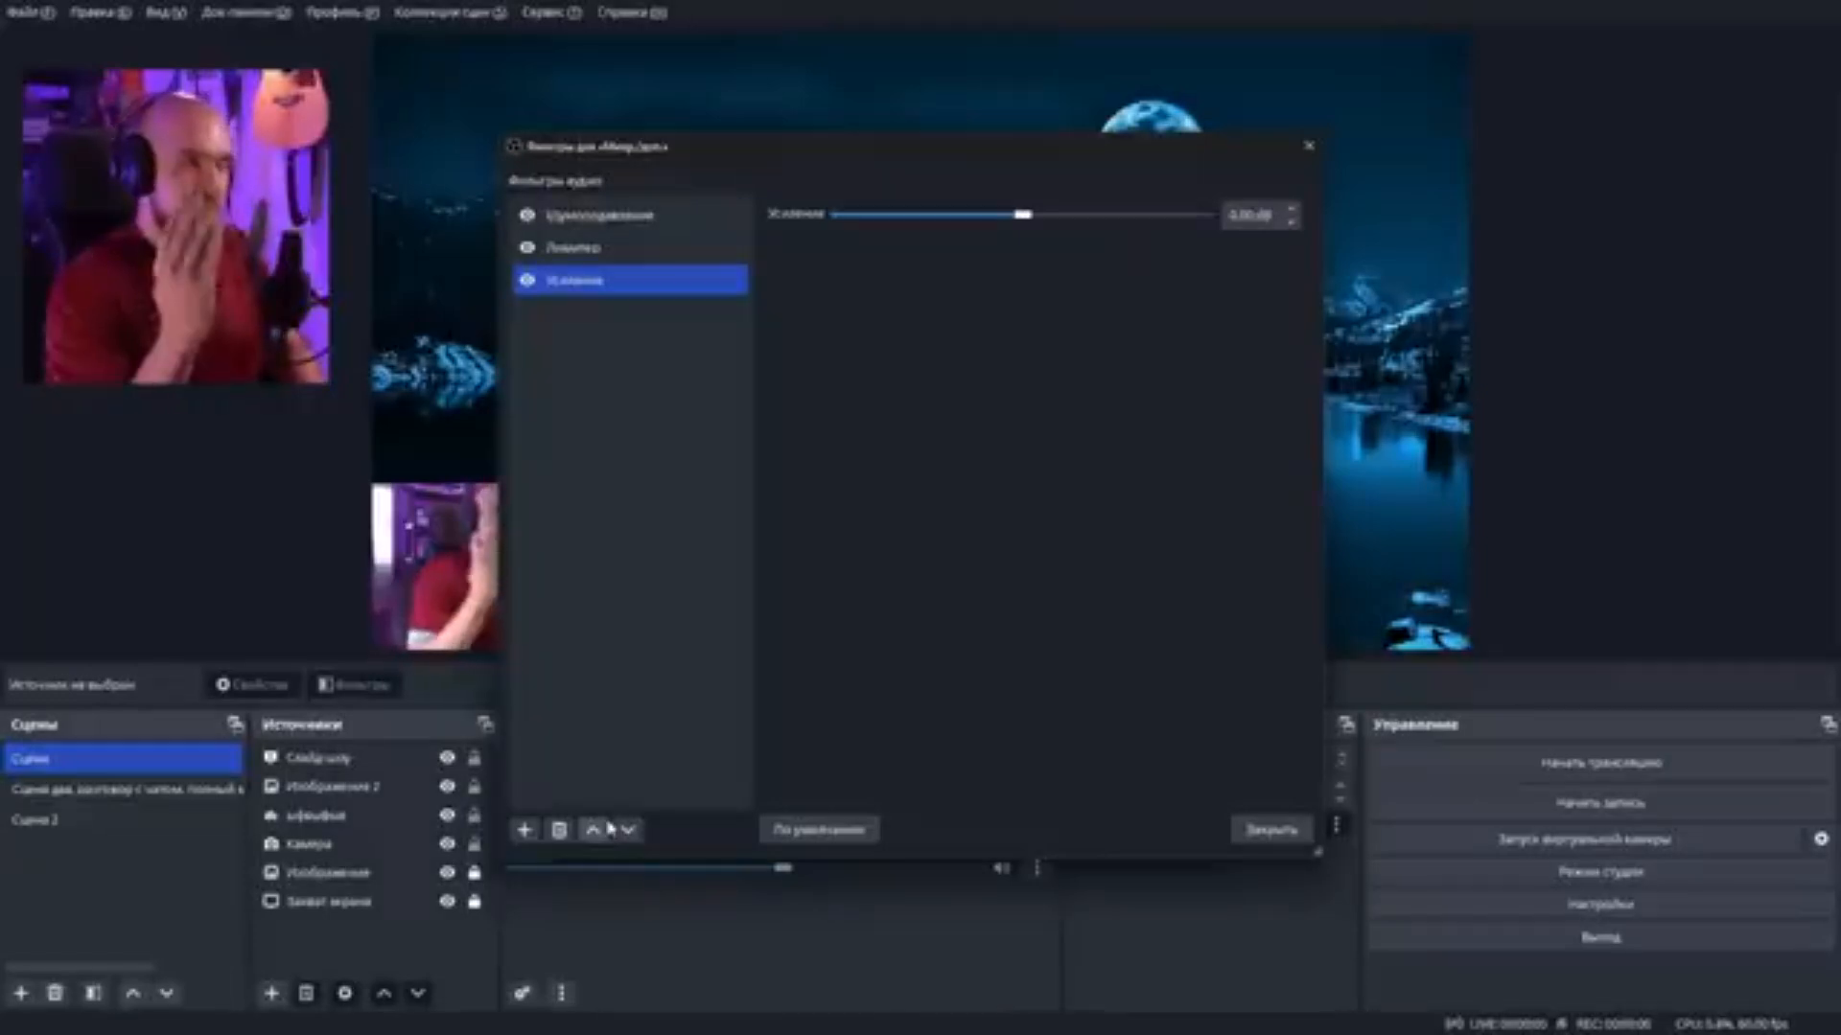
Step: Add then remove a Компрессор filter, and move Усиление above the limiter
{"action": "left_click", "coordinate": [526, 830]}
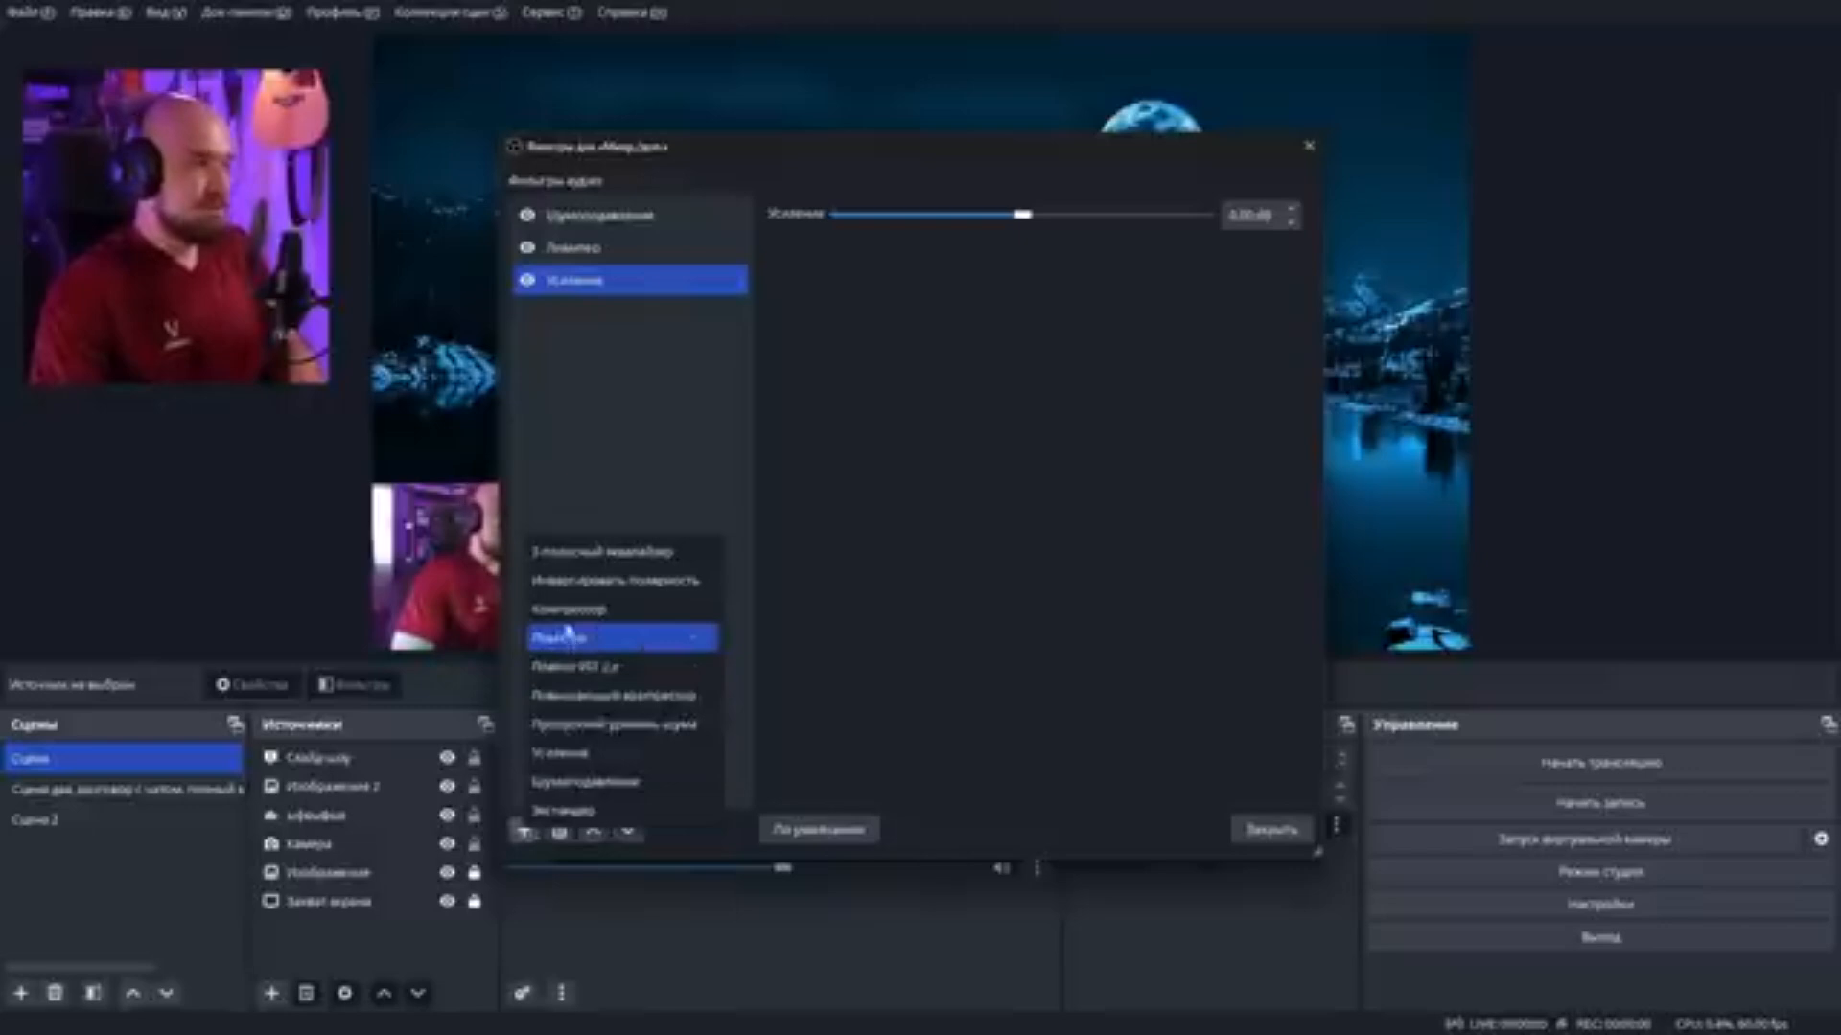
{"action": "left_click", "coordinate": [613, 637]}
{"action": "left_click", "coordinate": [860, 531]}
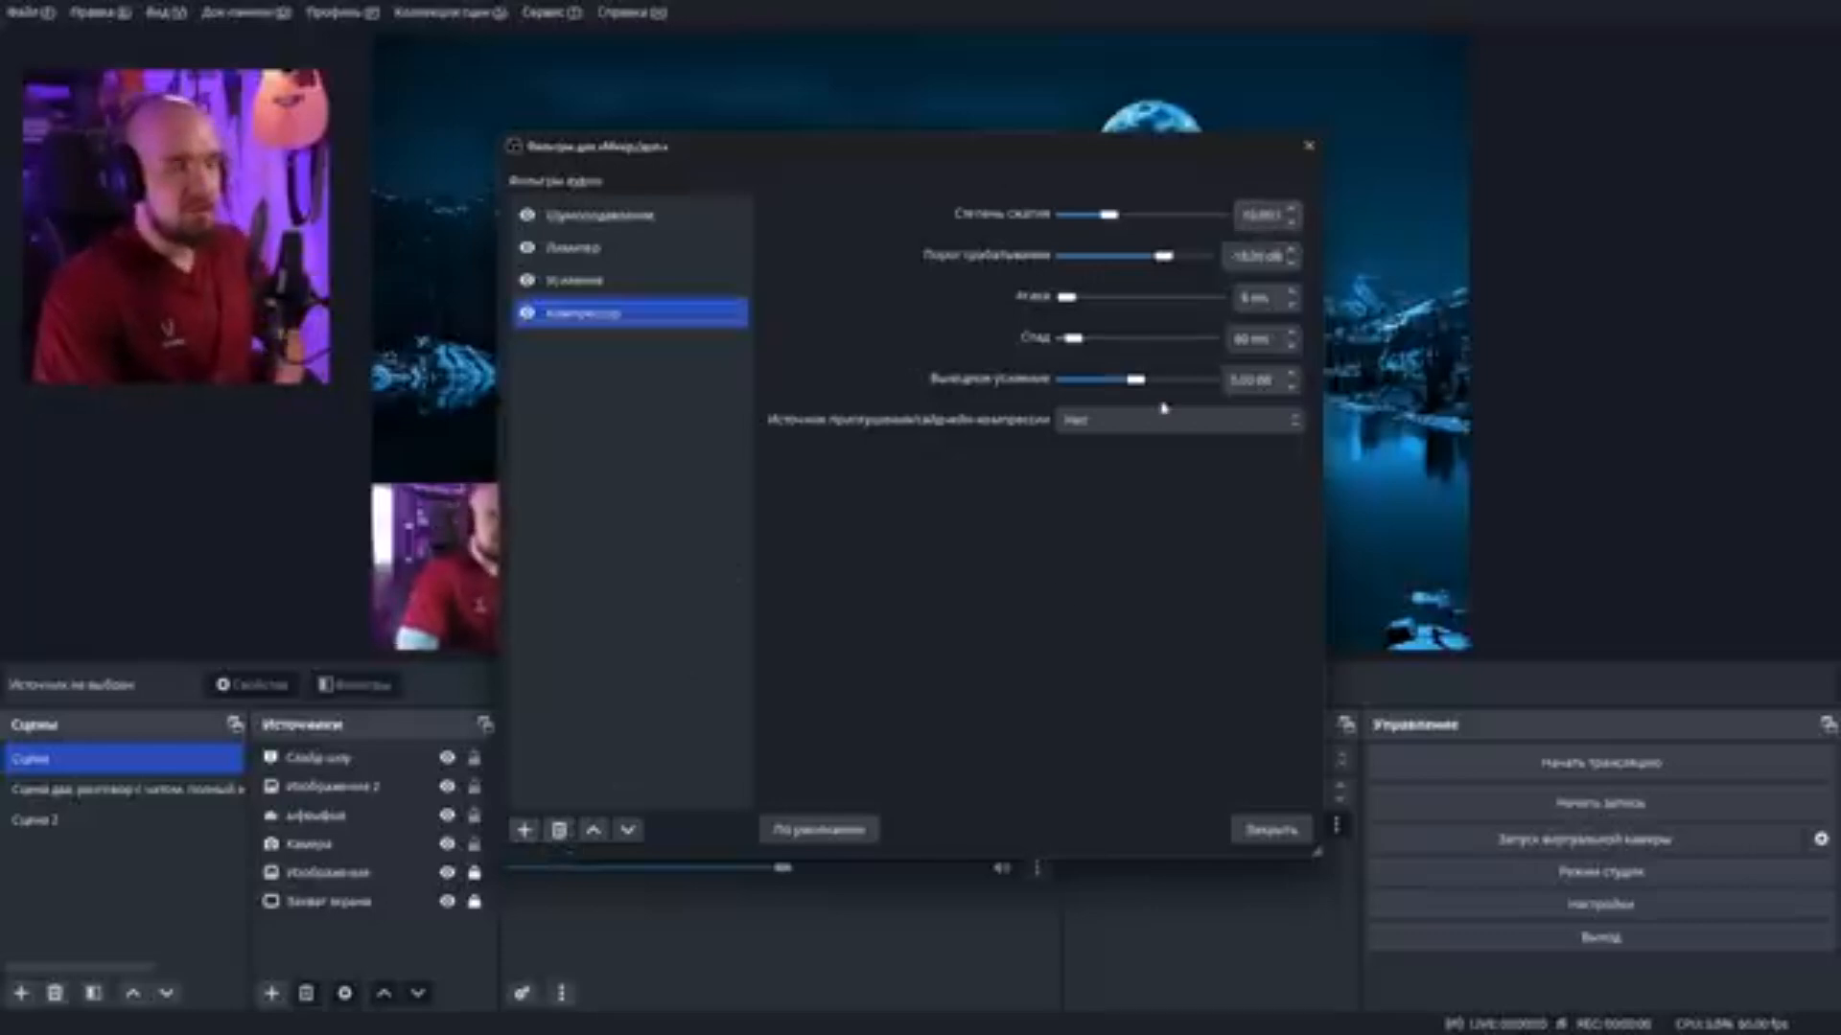
{"action": "left_click", "coordinate": [573, 827]}
{"action": "left_click", "coordinate": [976, 521]}
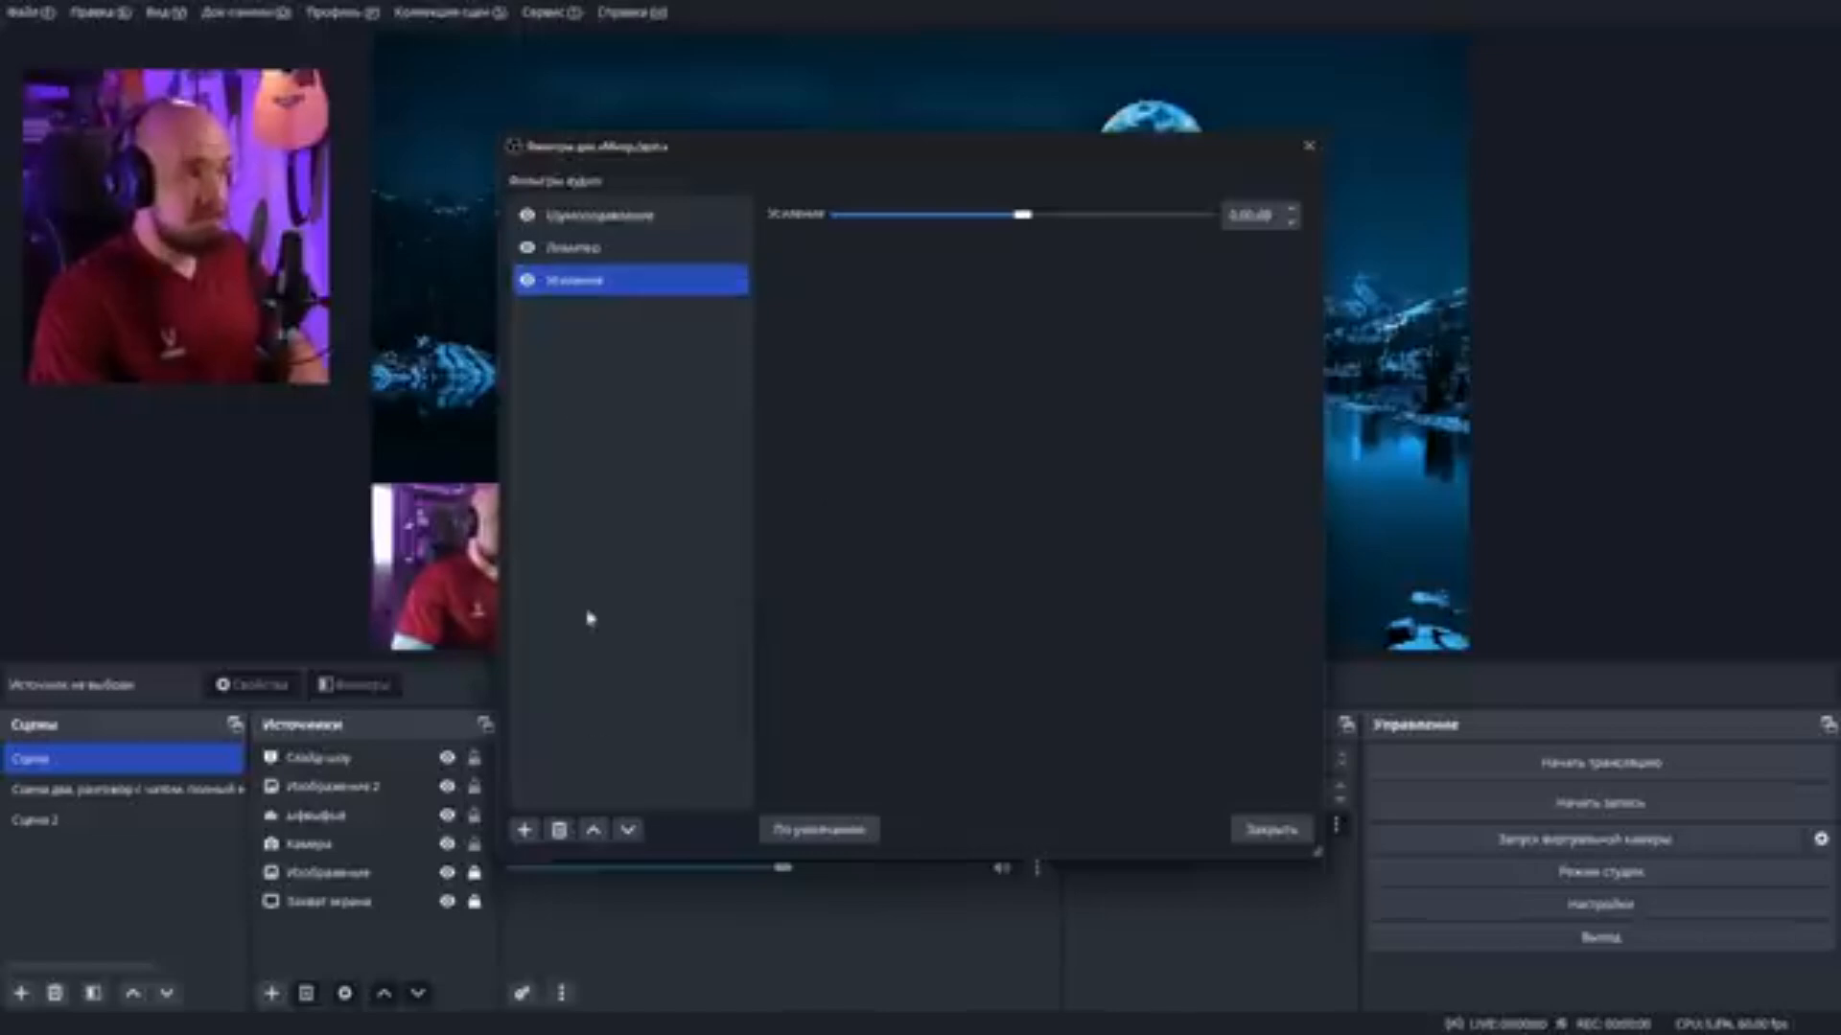
{"action": "left_click", "coordinate": [594, 829]}
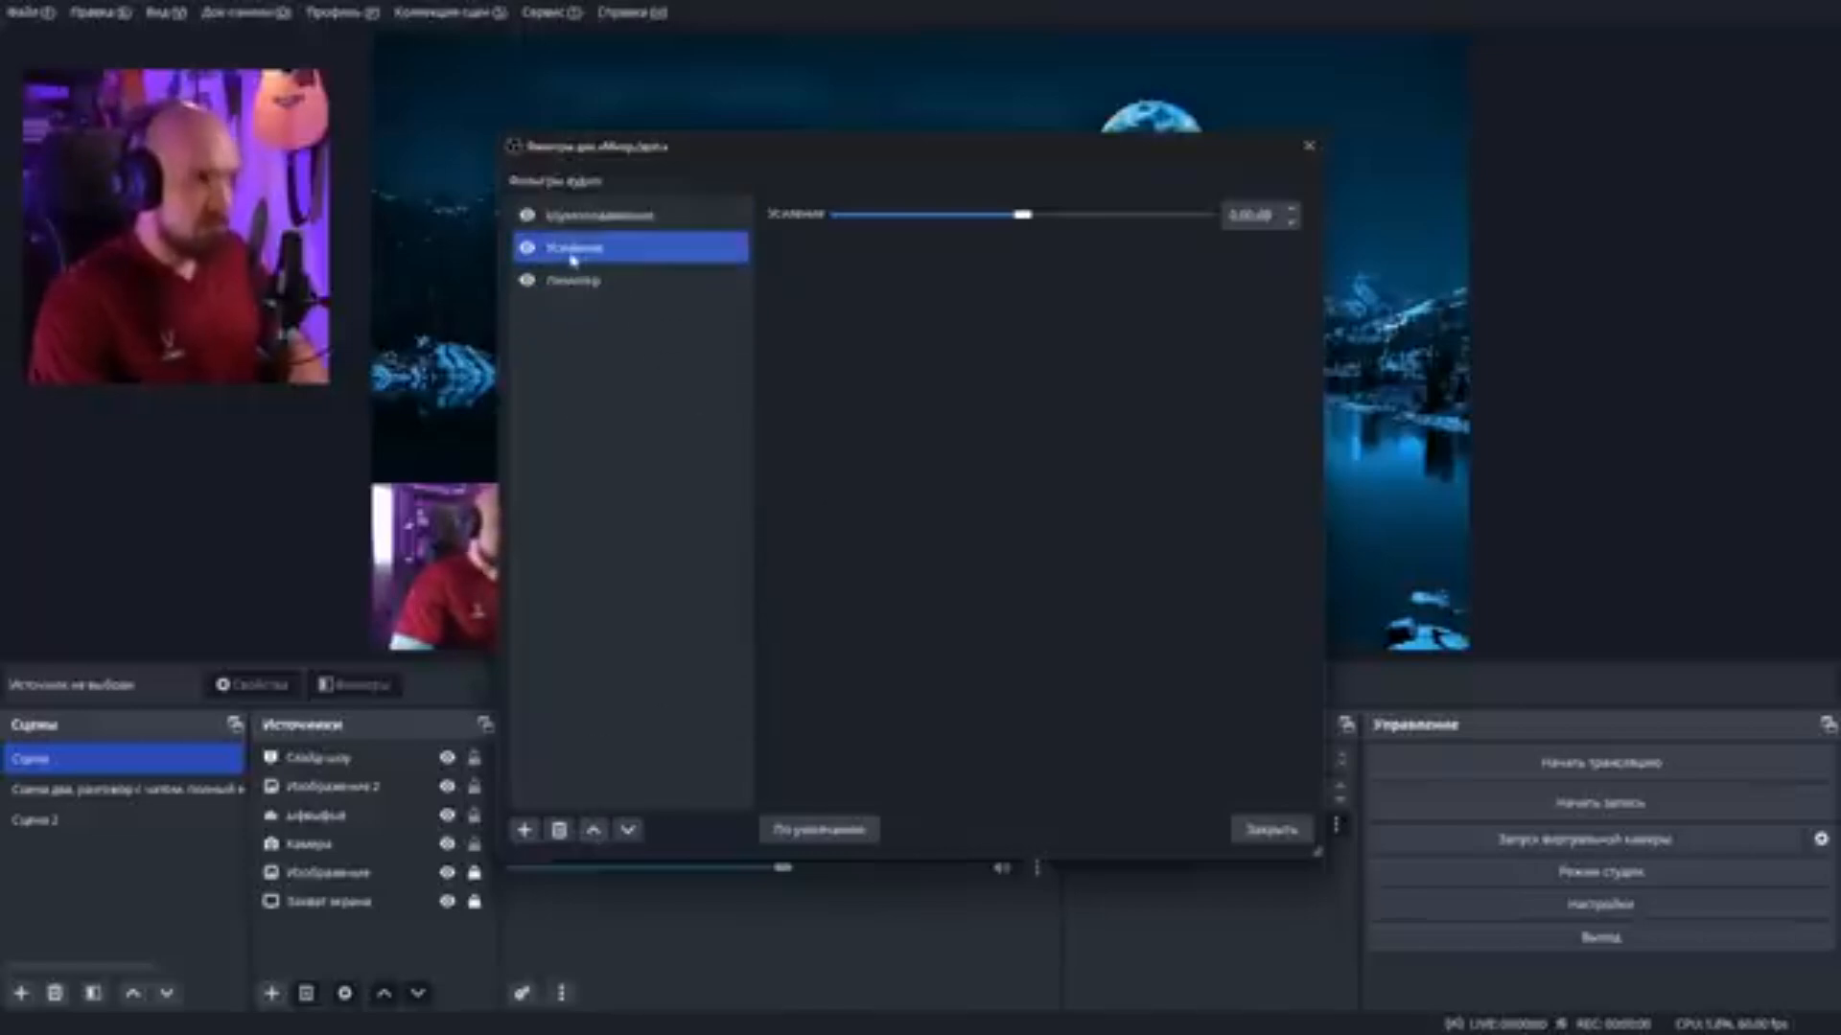
Step: Boost the mic's Усиление filter to about 17 dB and return the Mic/Aux fader to 0 dB
{"action": "left_click_drag", "start_coordinate": [870, 153], "coordinate": [884, 69]}
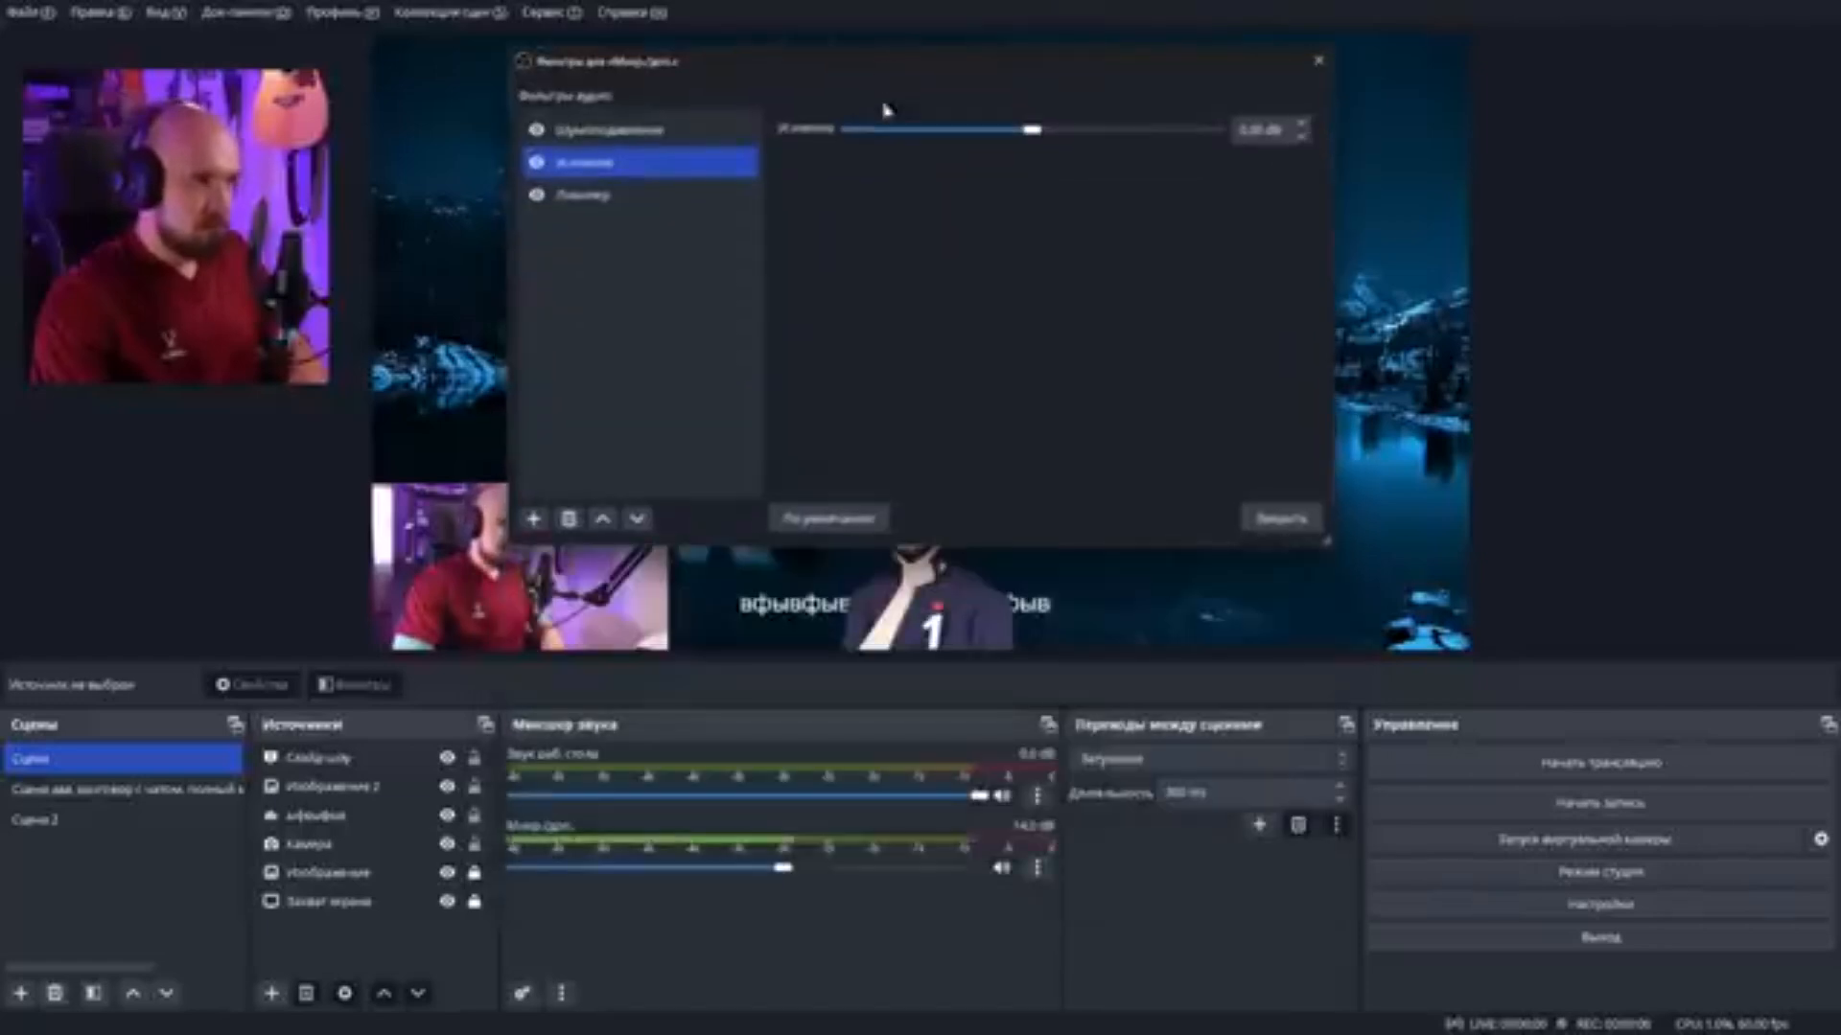
{"action": "left_click_drag", "start_coordinate": [1036, 133], "coordinate": [1157, 155]}
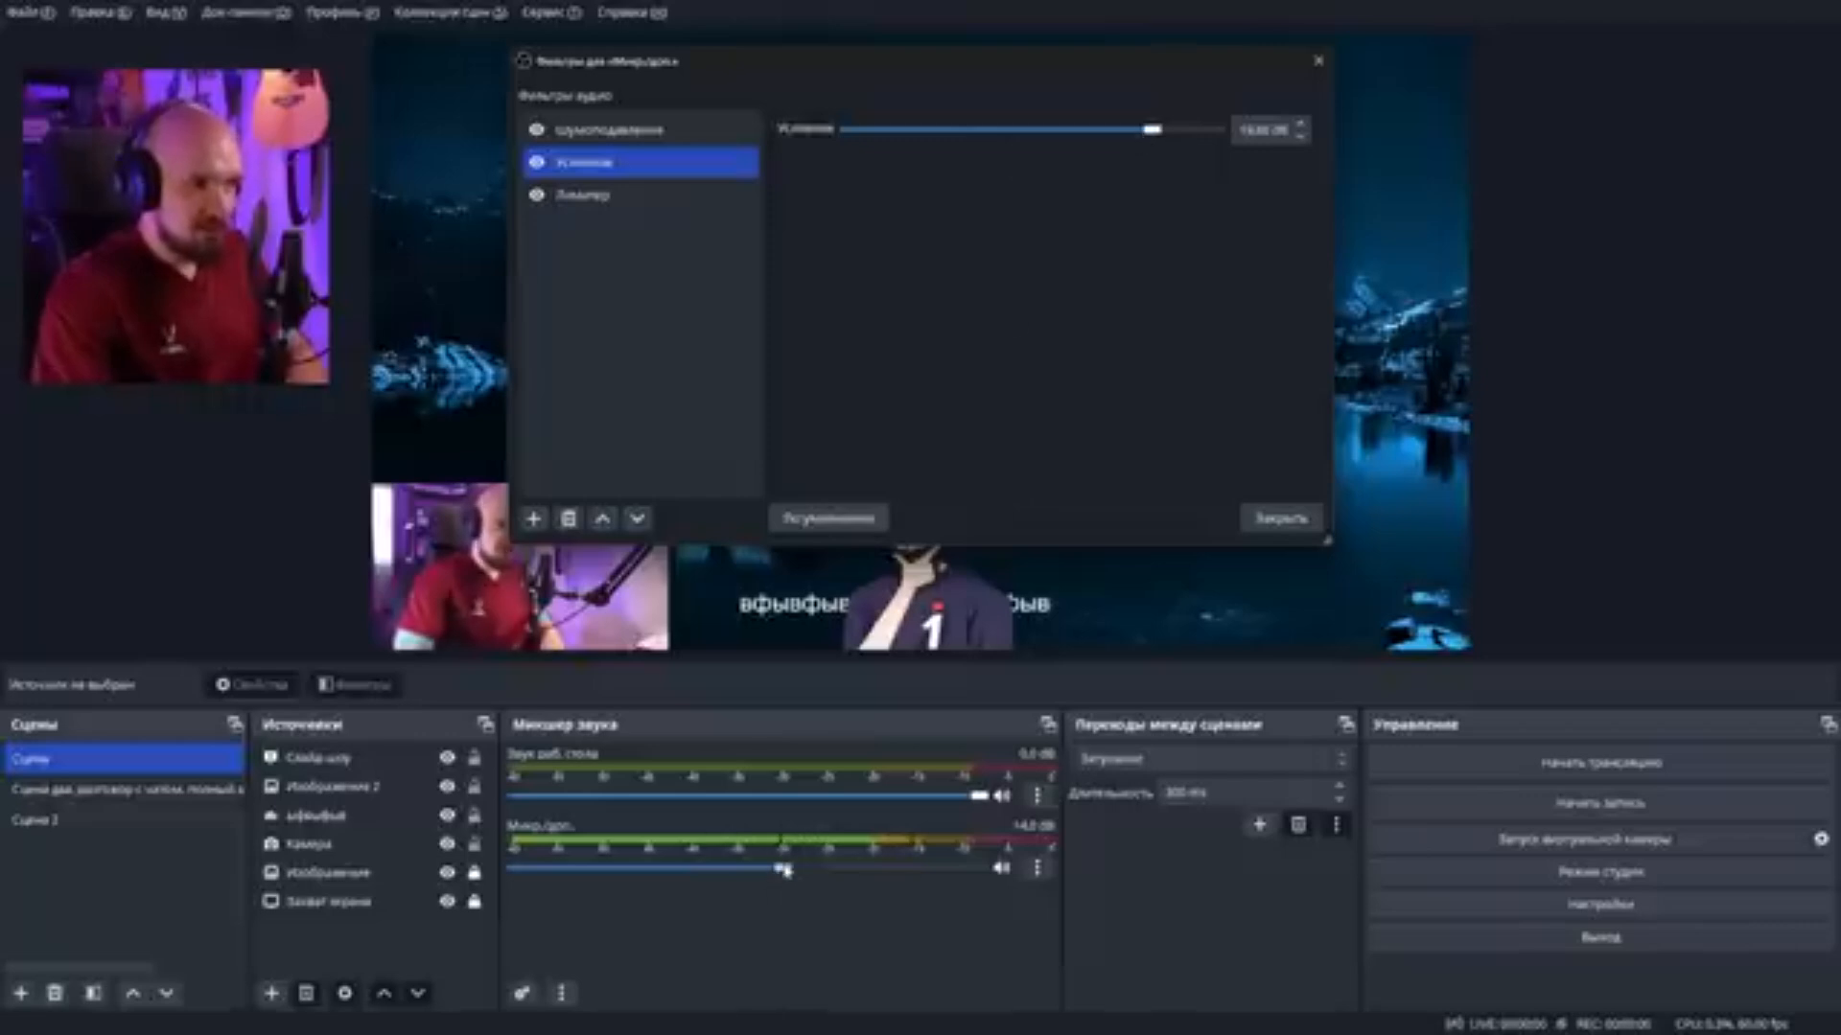
{"action": "left_click", "coordinate": [537, 162]}
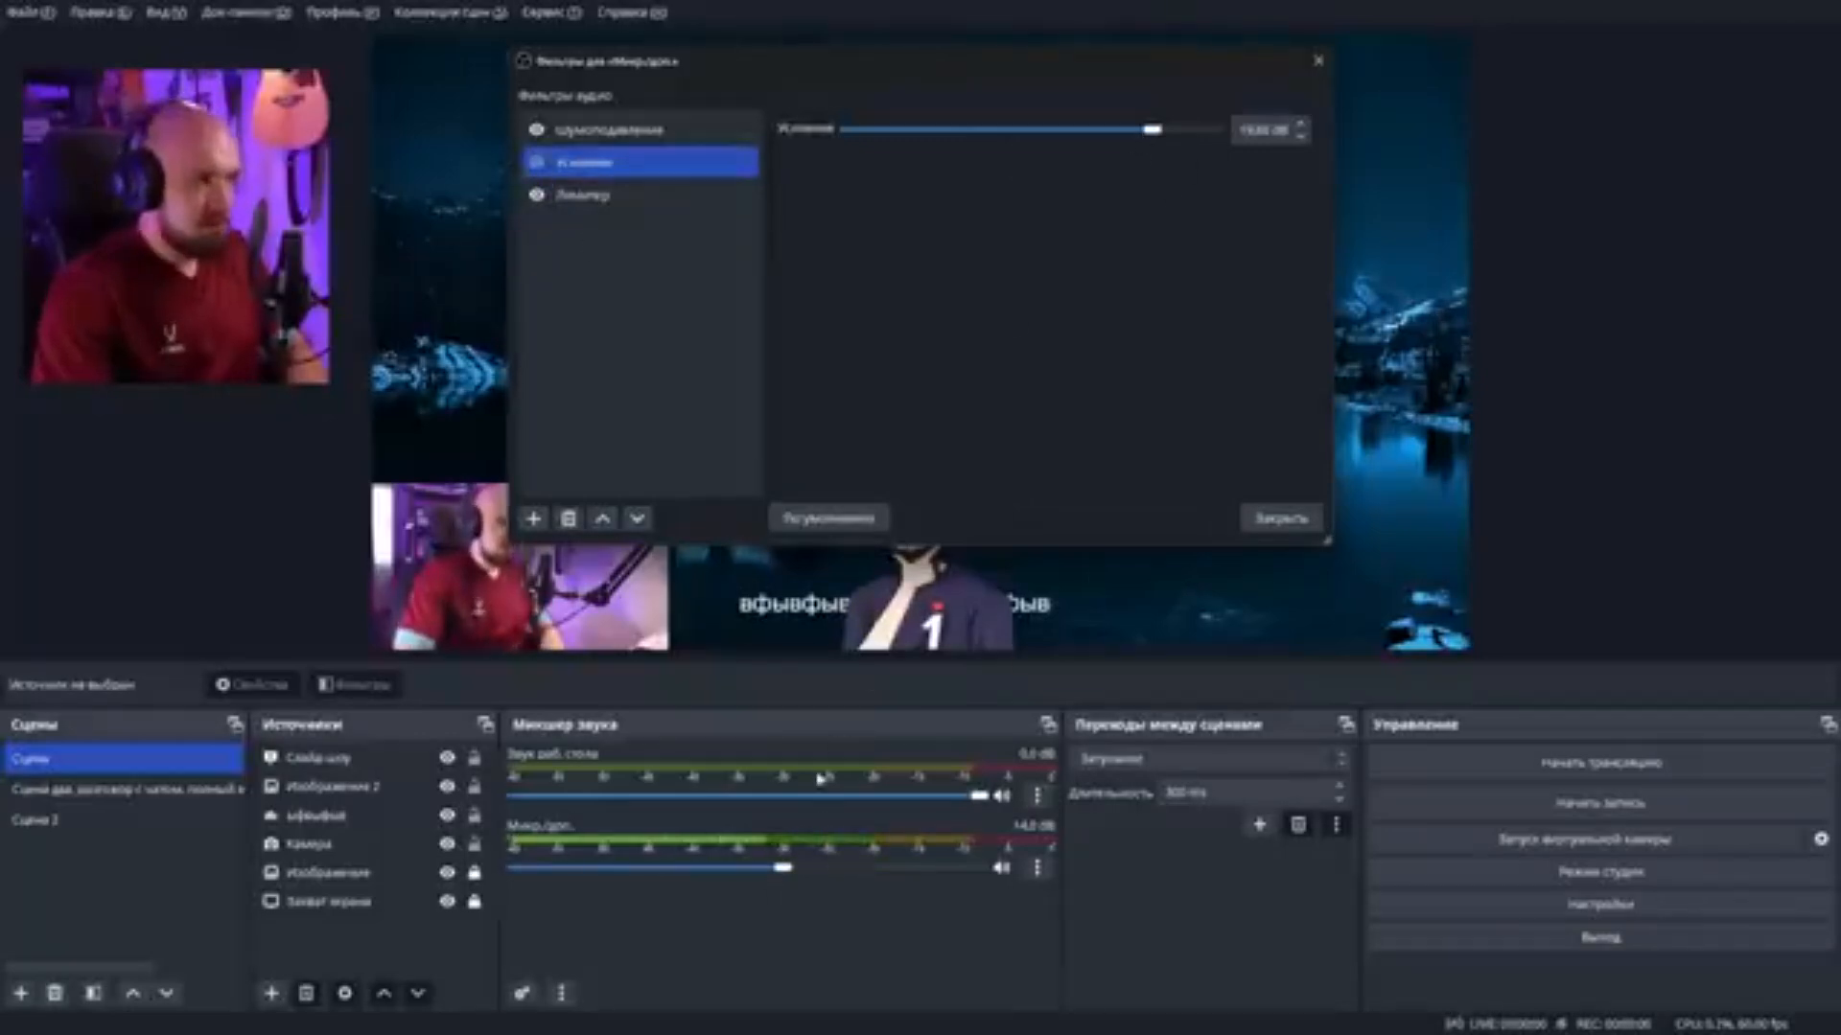
{"action": "left_click_drag", "start_coordinate": [783, 869], "coordinate": [1083, 862]}
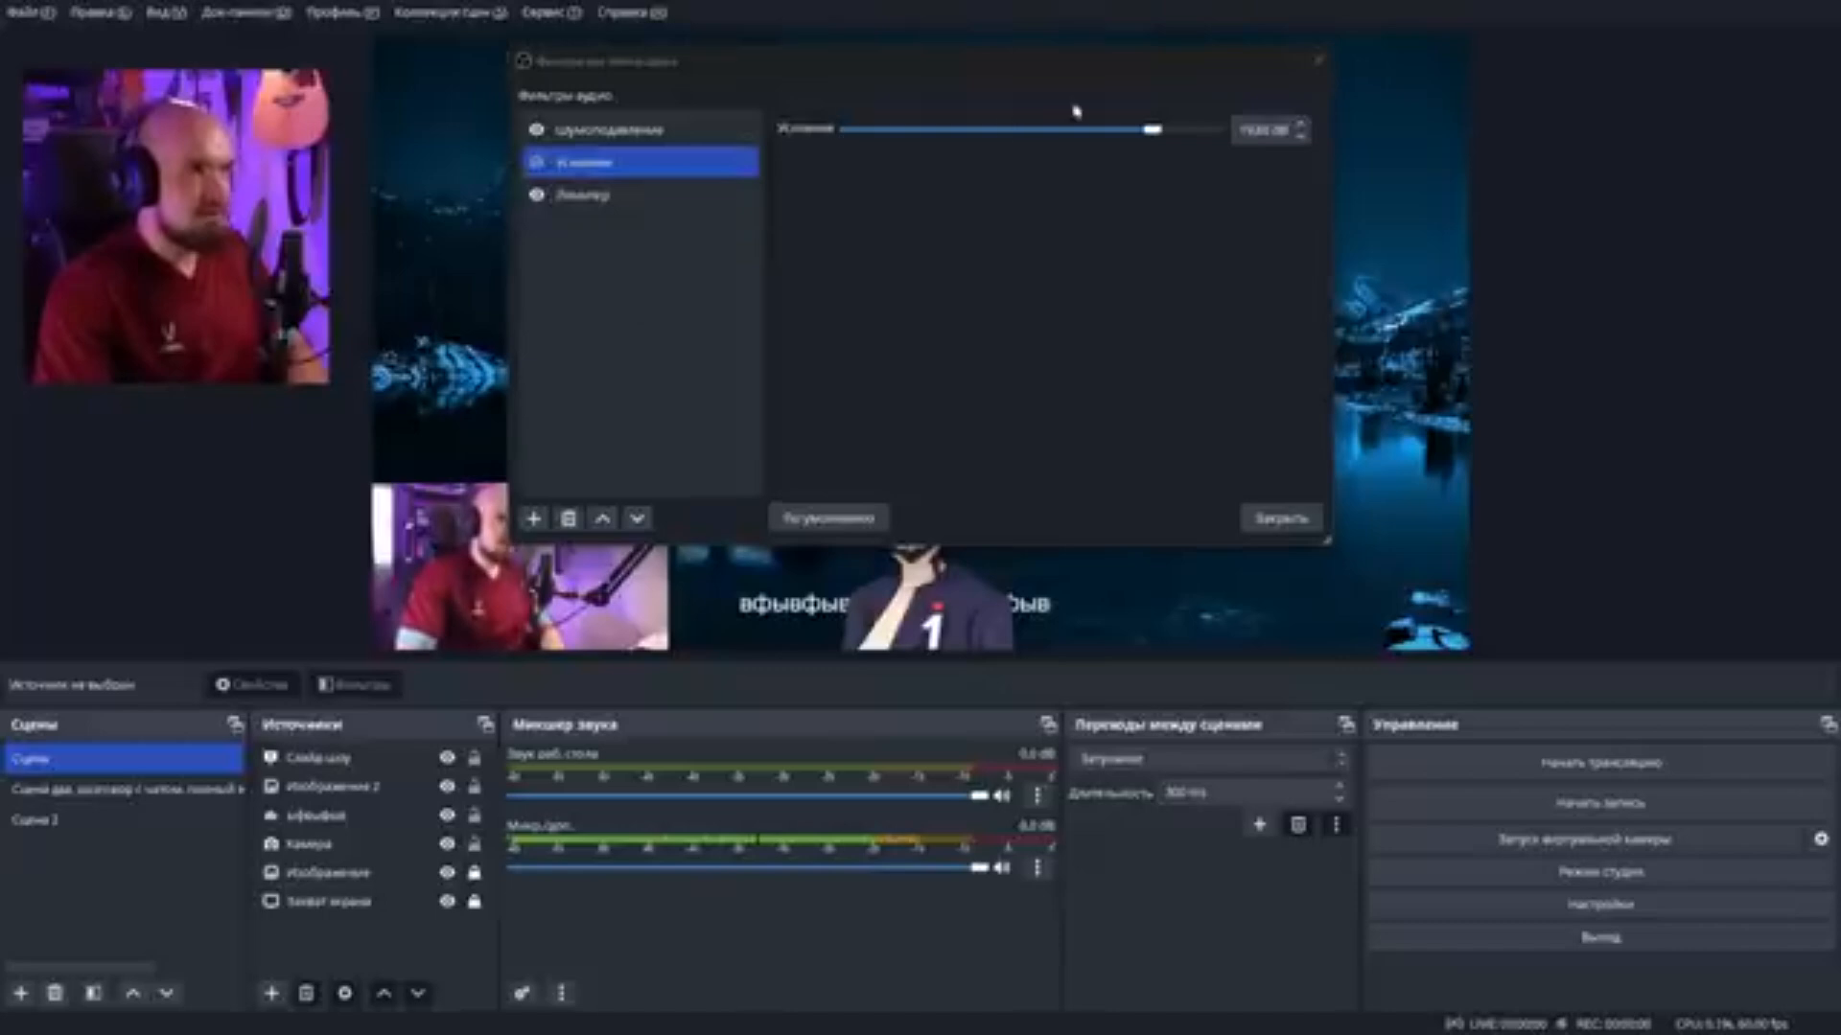
{"action": "left_click_drag", "start_coordinate": [1154, 132], "coordinate": [1141, 131]}
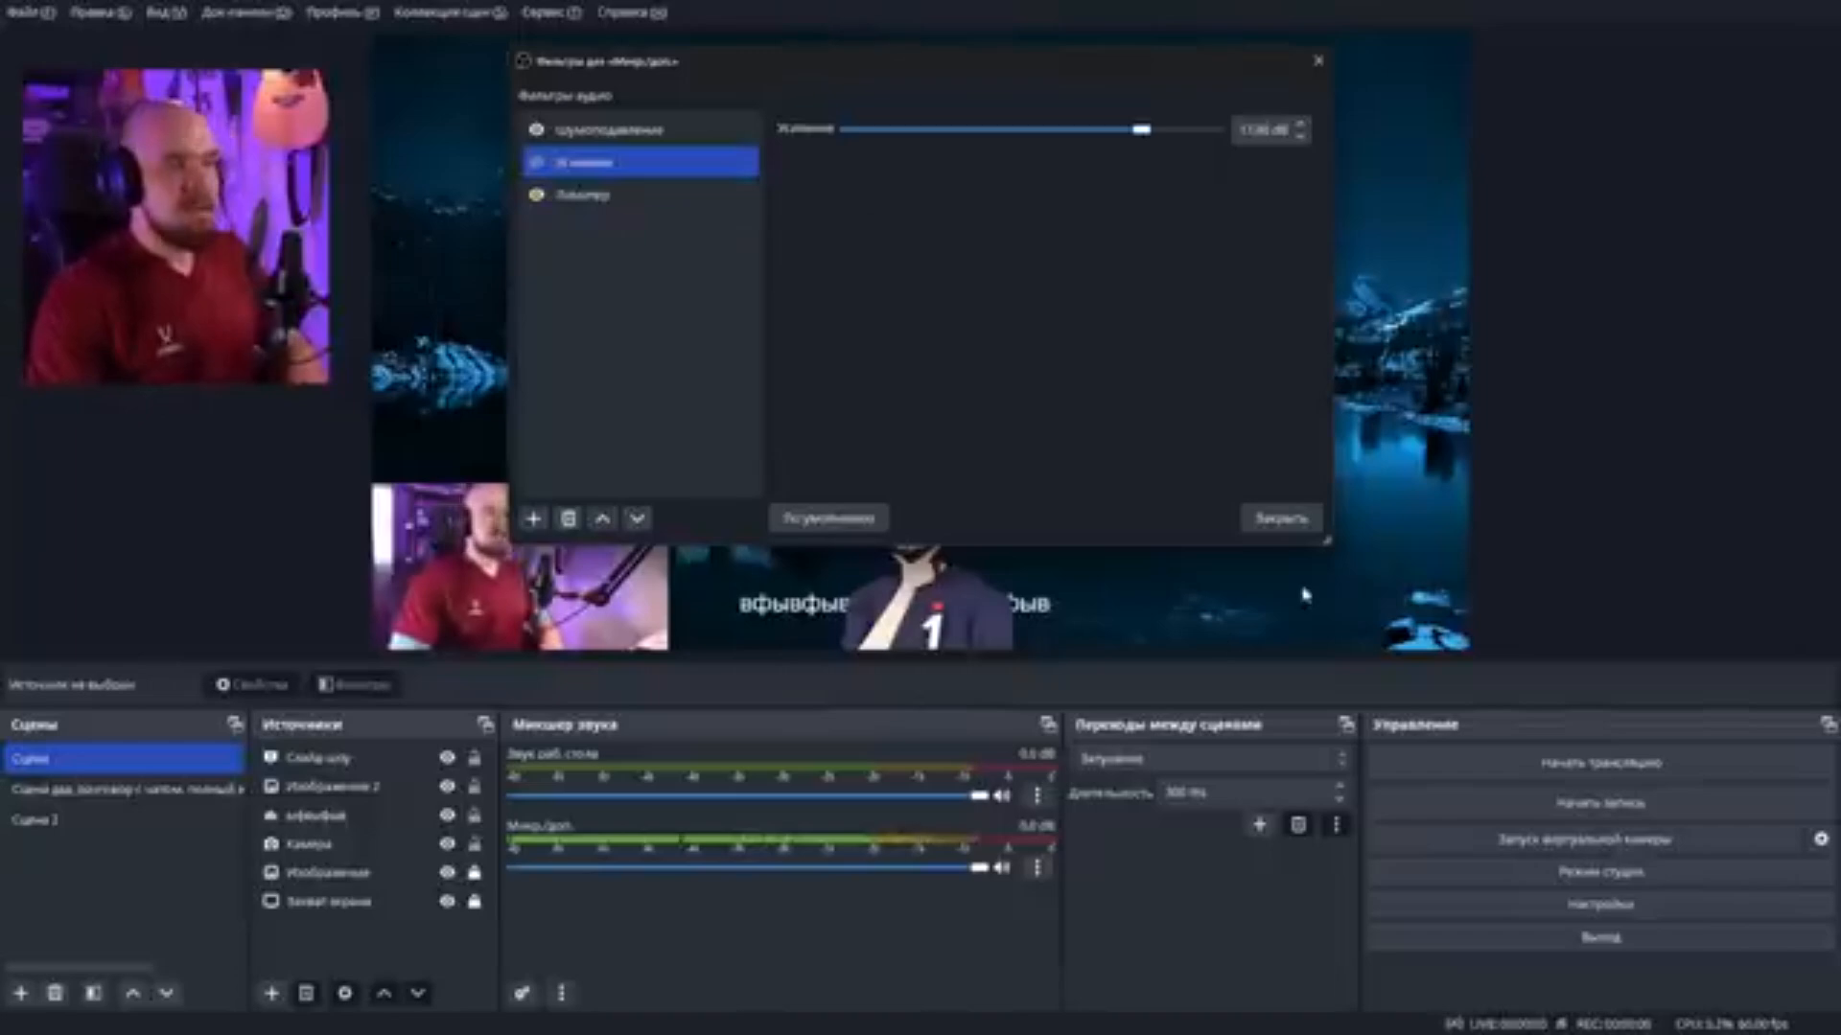
Step: Close the mic filters and raise the Mic/Aux fader to about -3.4 dB
{"action": "left_click", "coordinate": [1277, 520]}
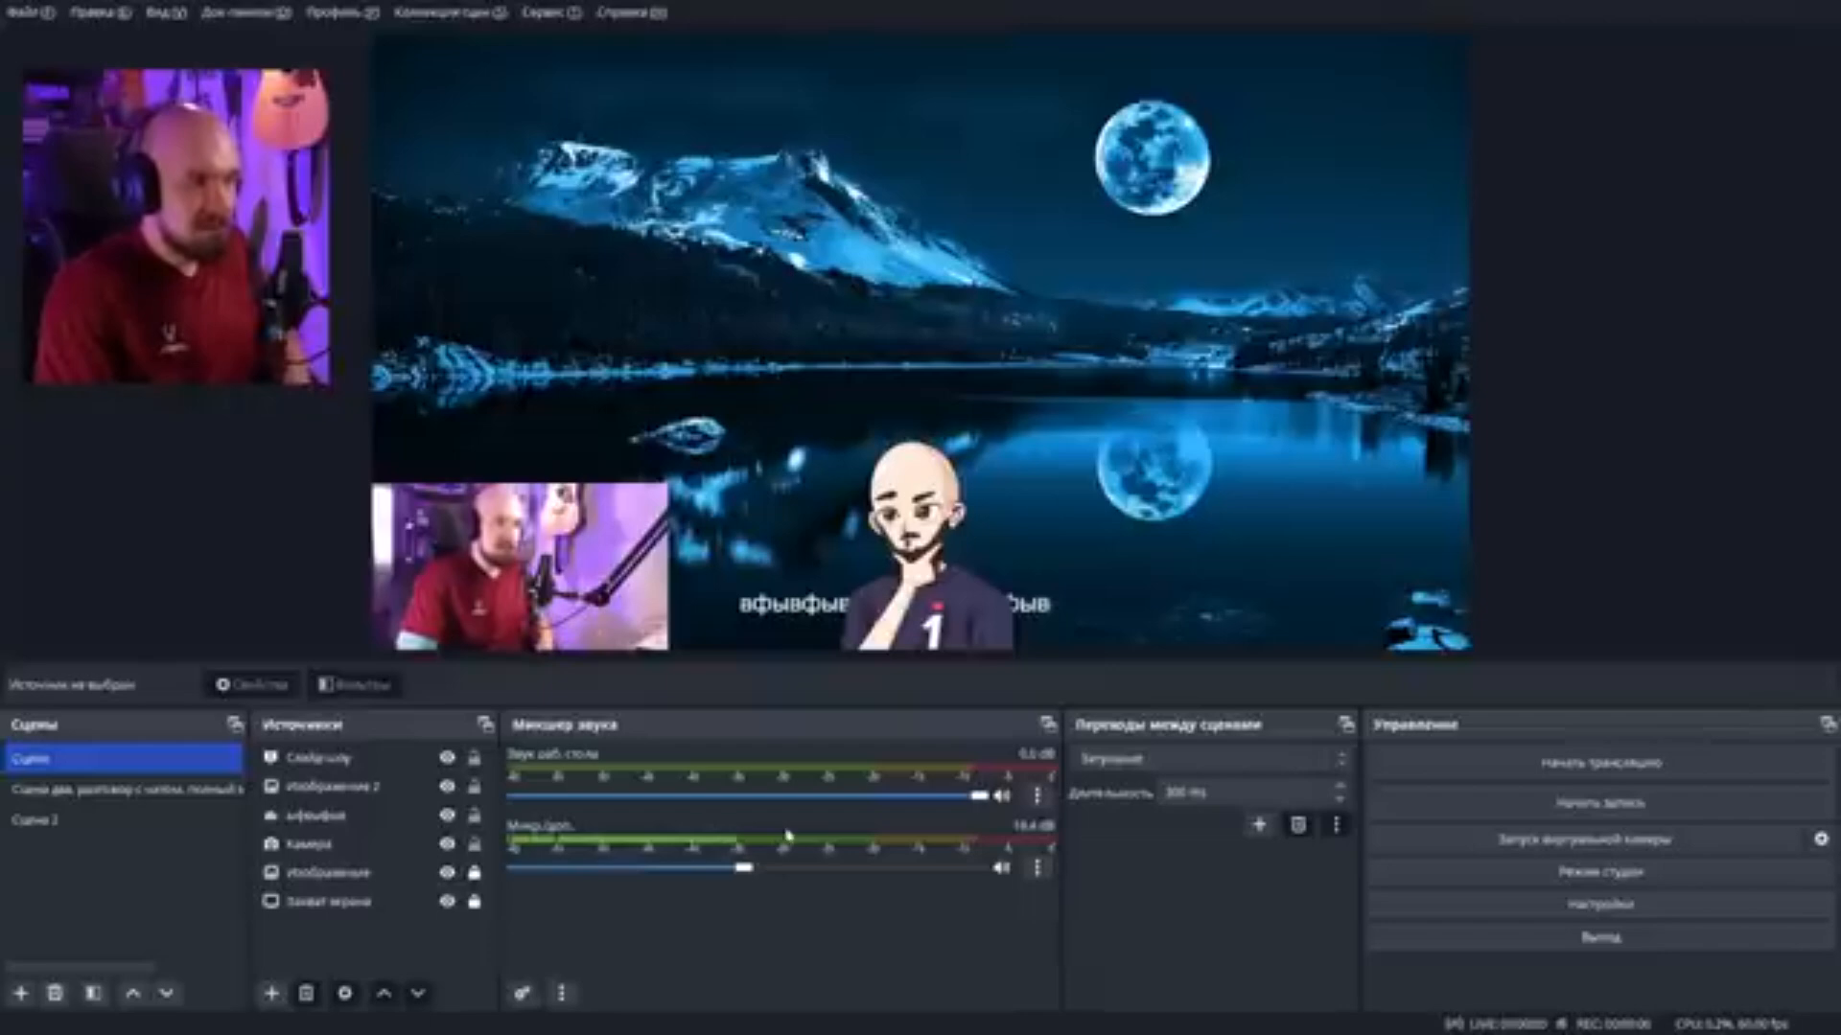
{"action": "left_click_drag", "start_coordinate": [749, 870], "coordinate": [905, 867]}
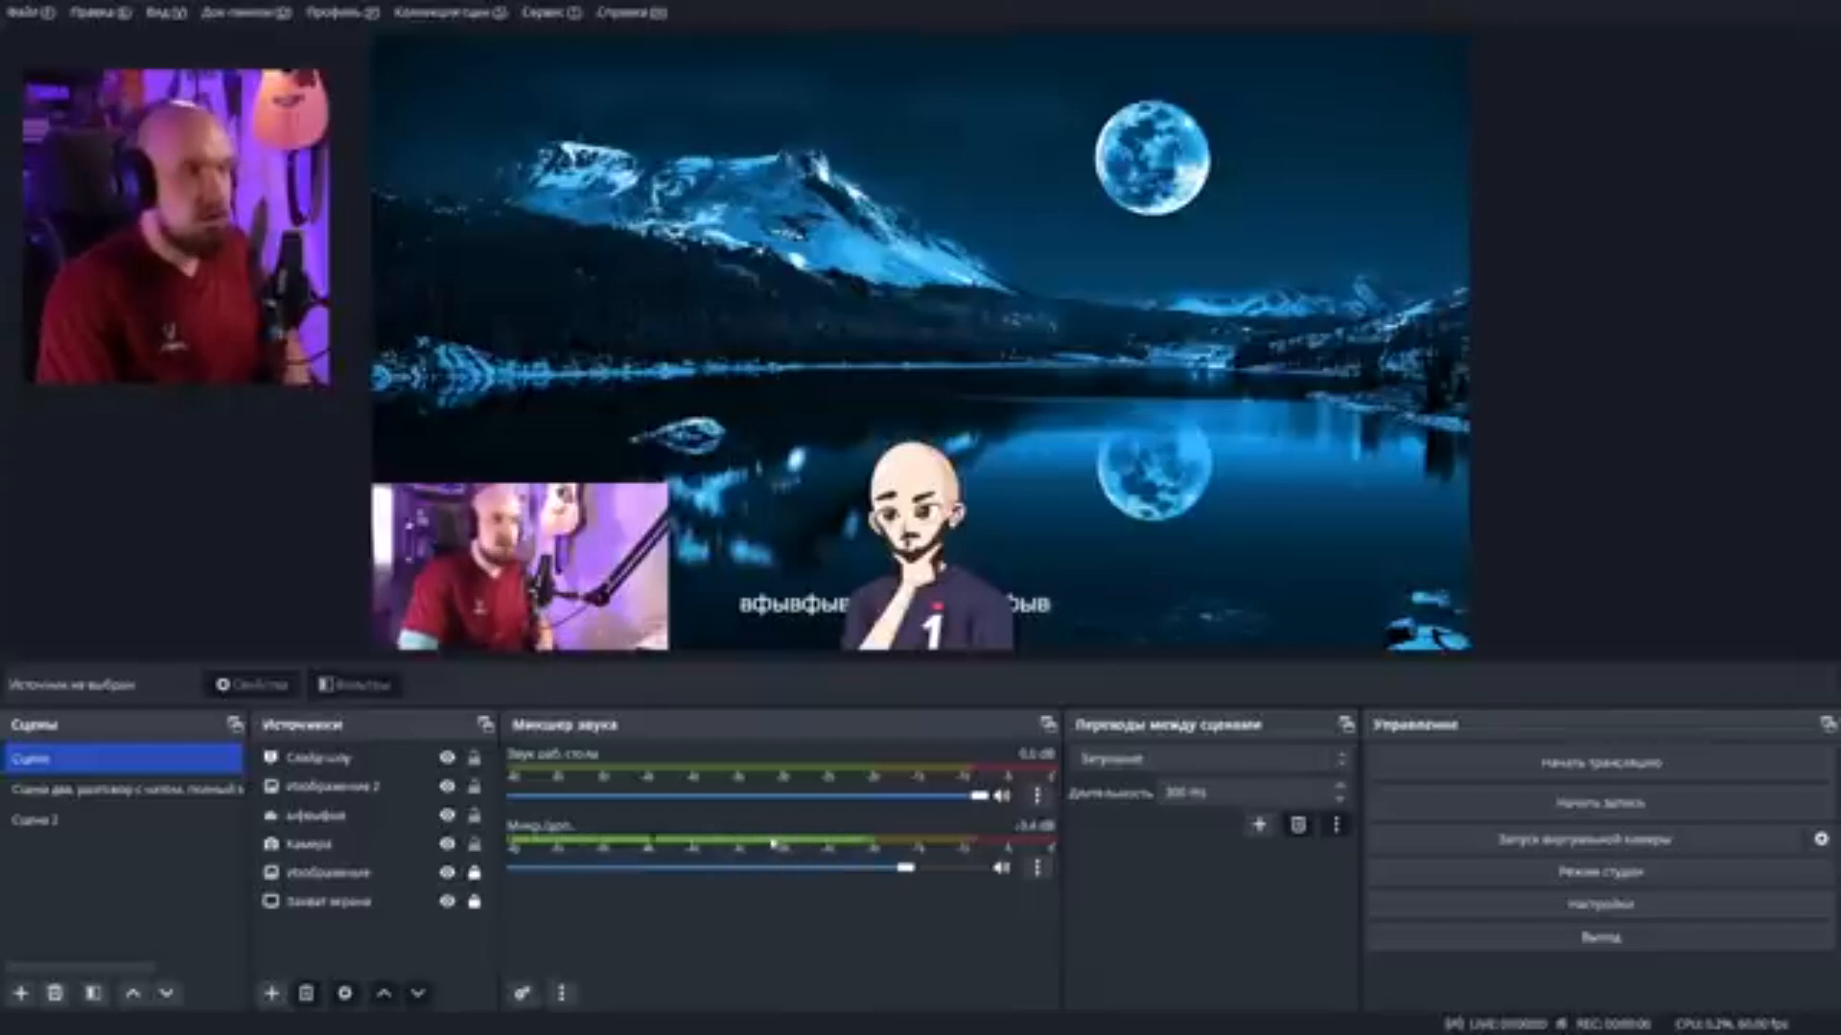
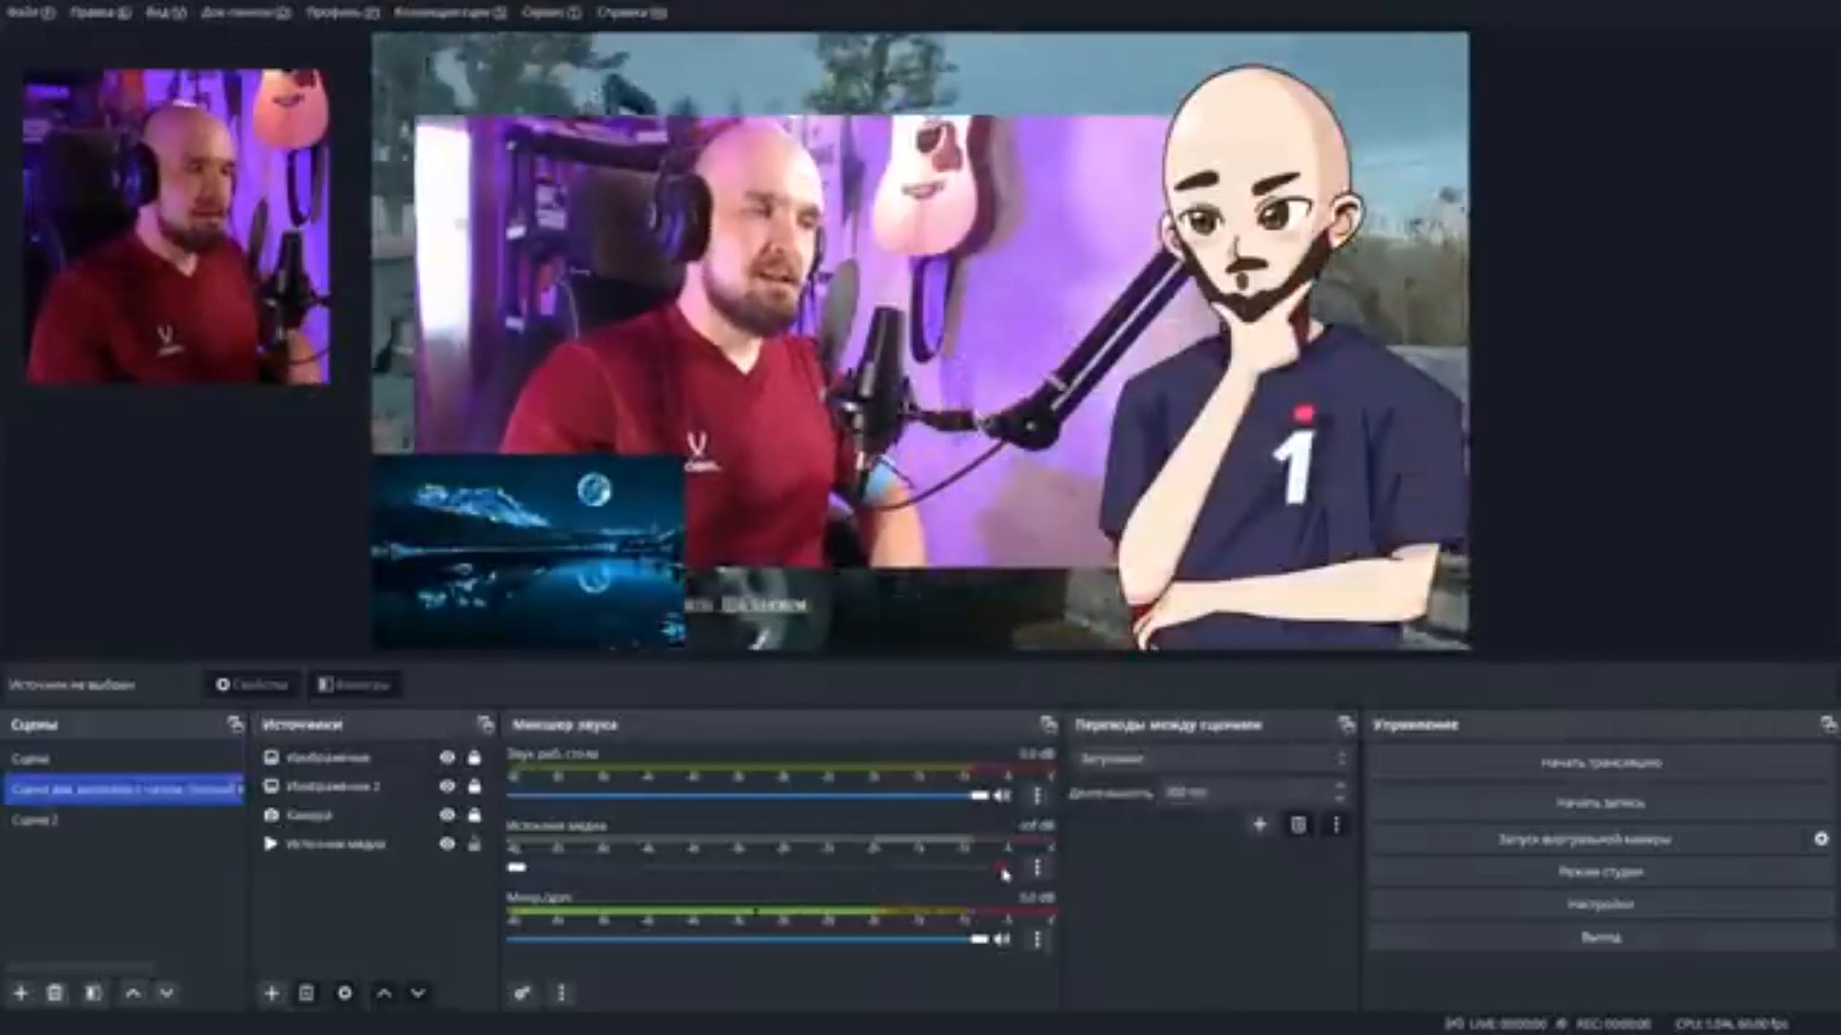
Step: Raise the media source volume to -18.2 dB and review its monitoring options in Advanced Audio Properties
{"action": "left_click_drag", "start_coordinate": [519, 868], "coordinate": [739, 870]}
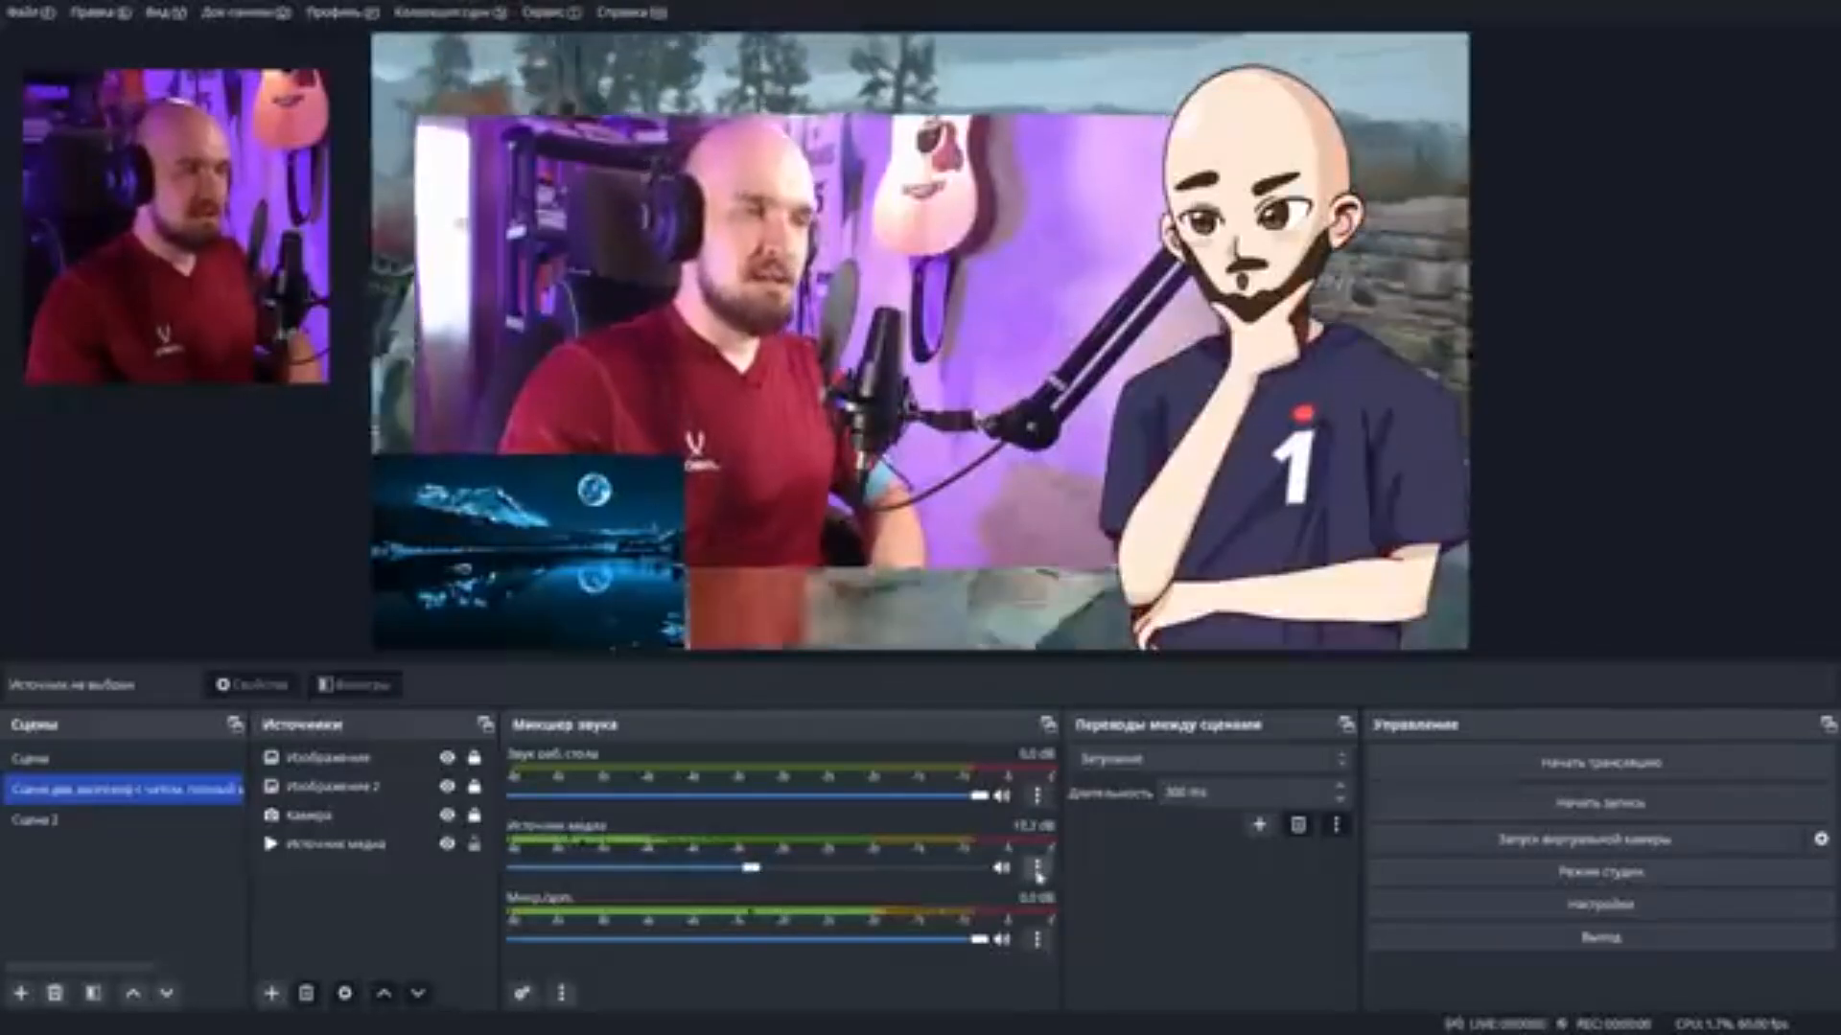
{"action": "left_click", "coordinate": [522, 992]}
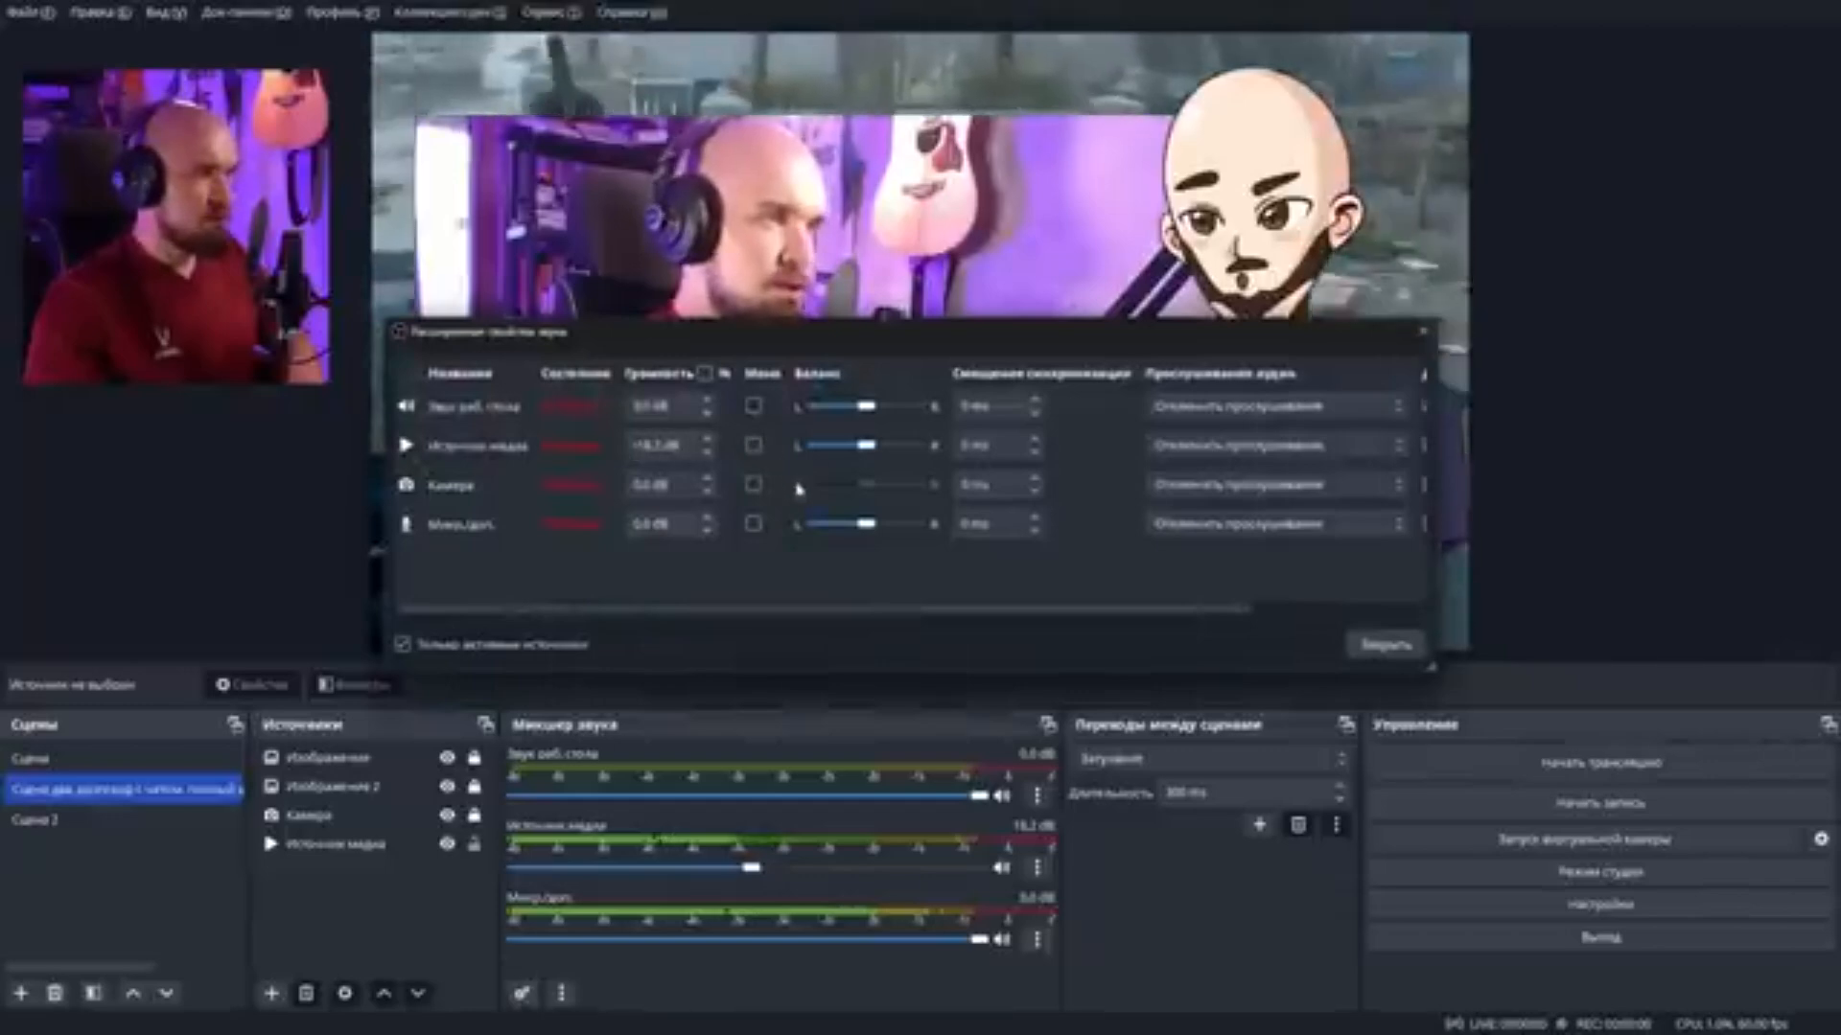
{"action": "left_click_drag", "start_coordinate": [818, 616], "coordinate": [933, 617]}
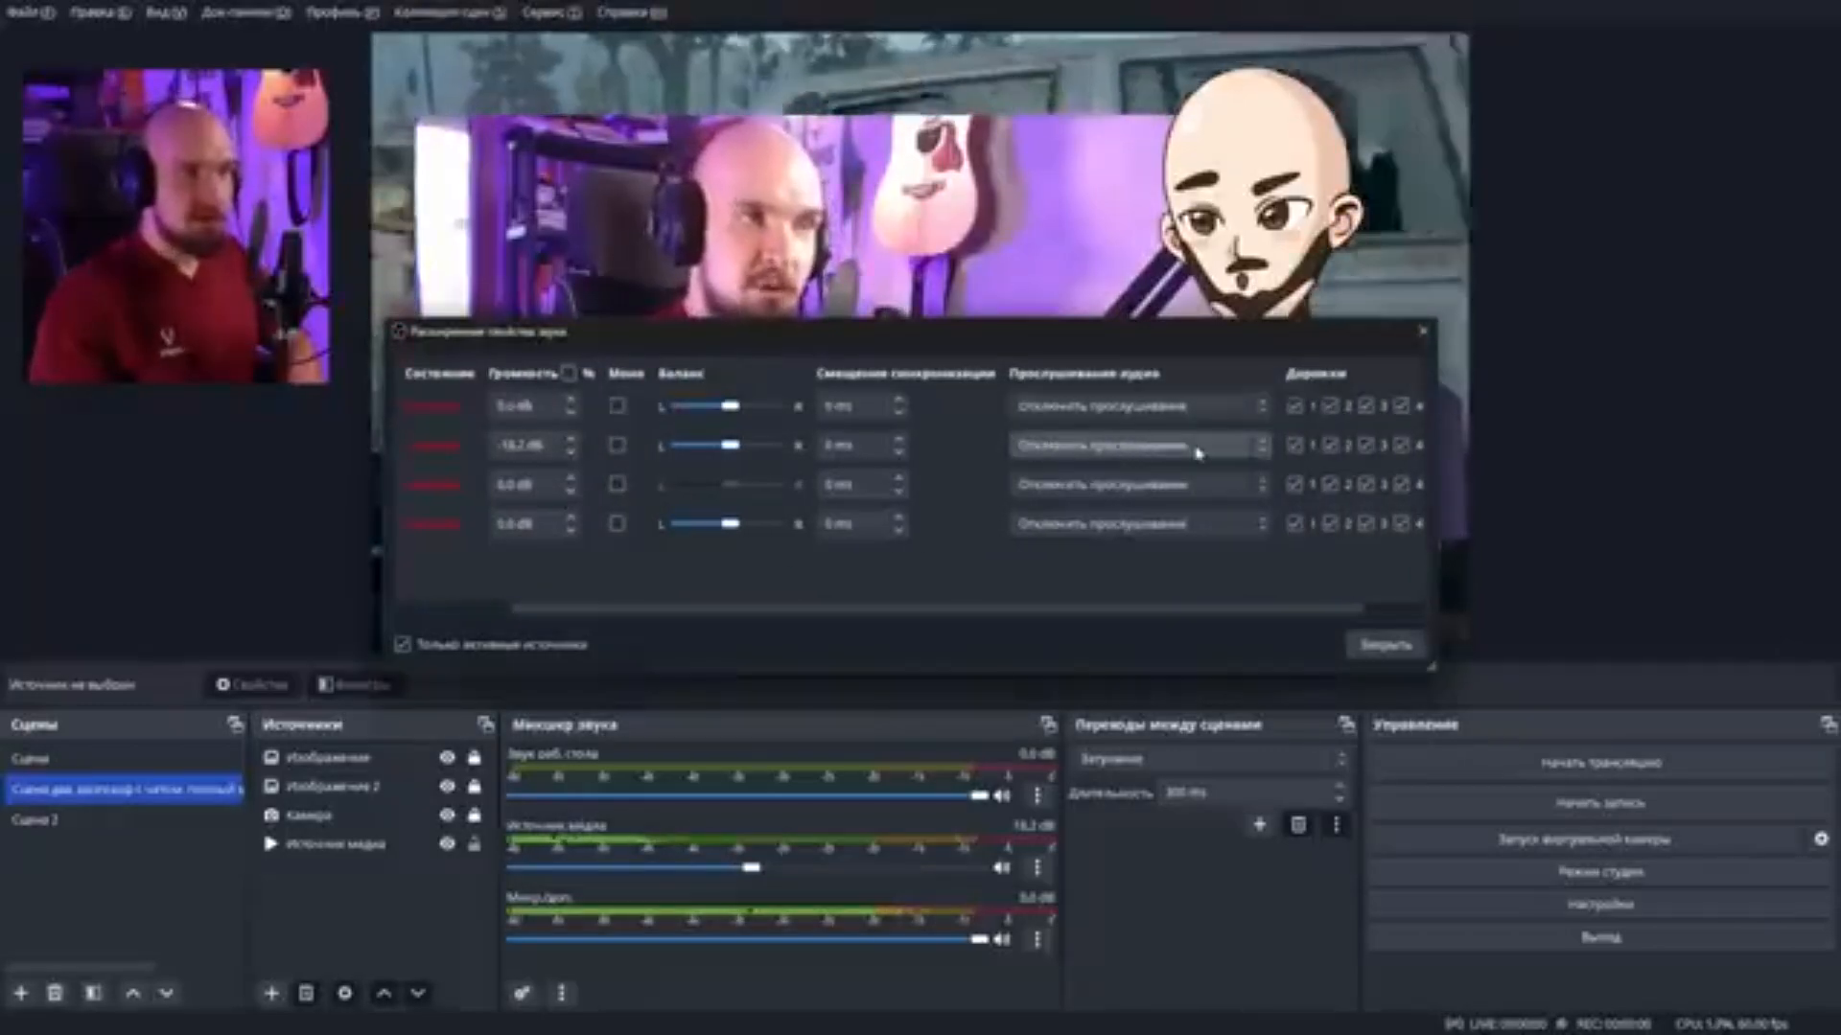
{"action": "left_click", "coordinate": [1203, 449]}
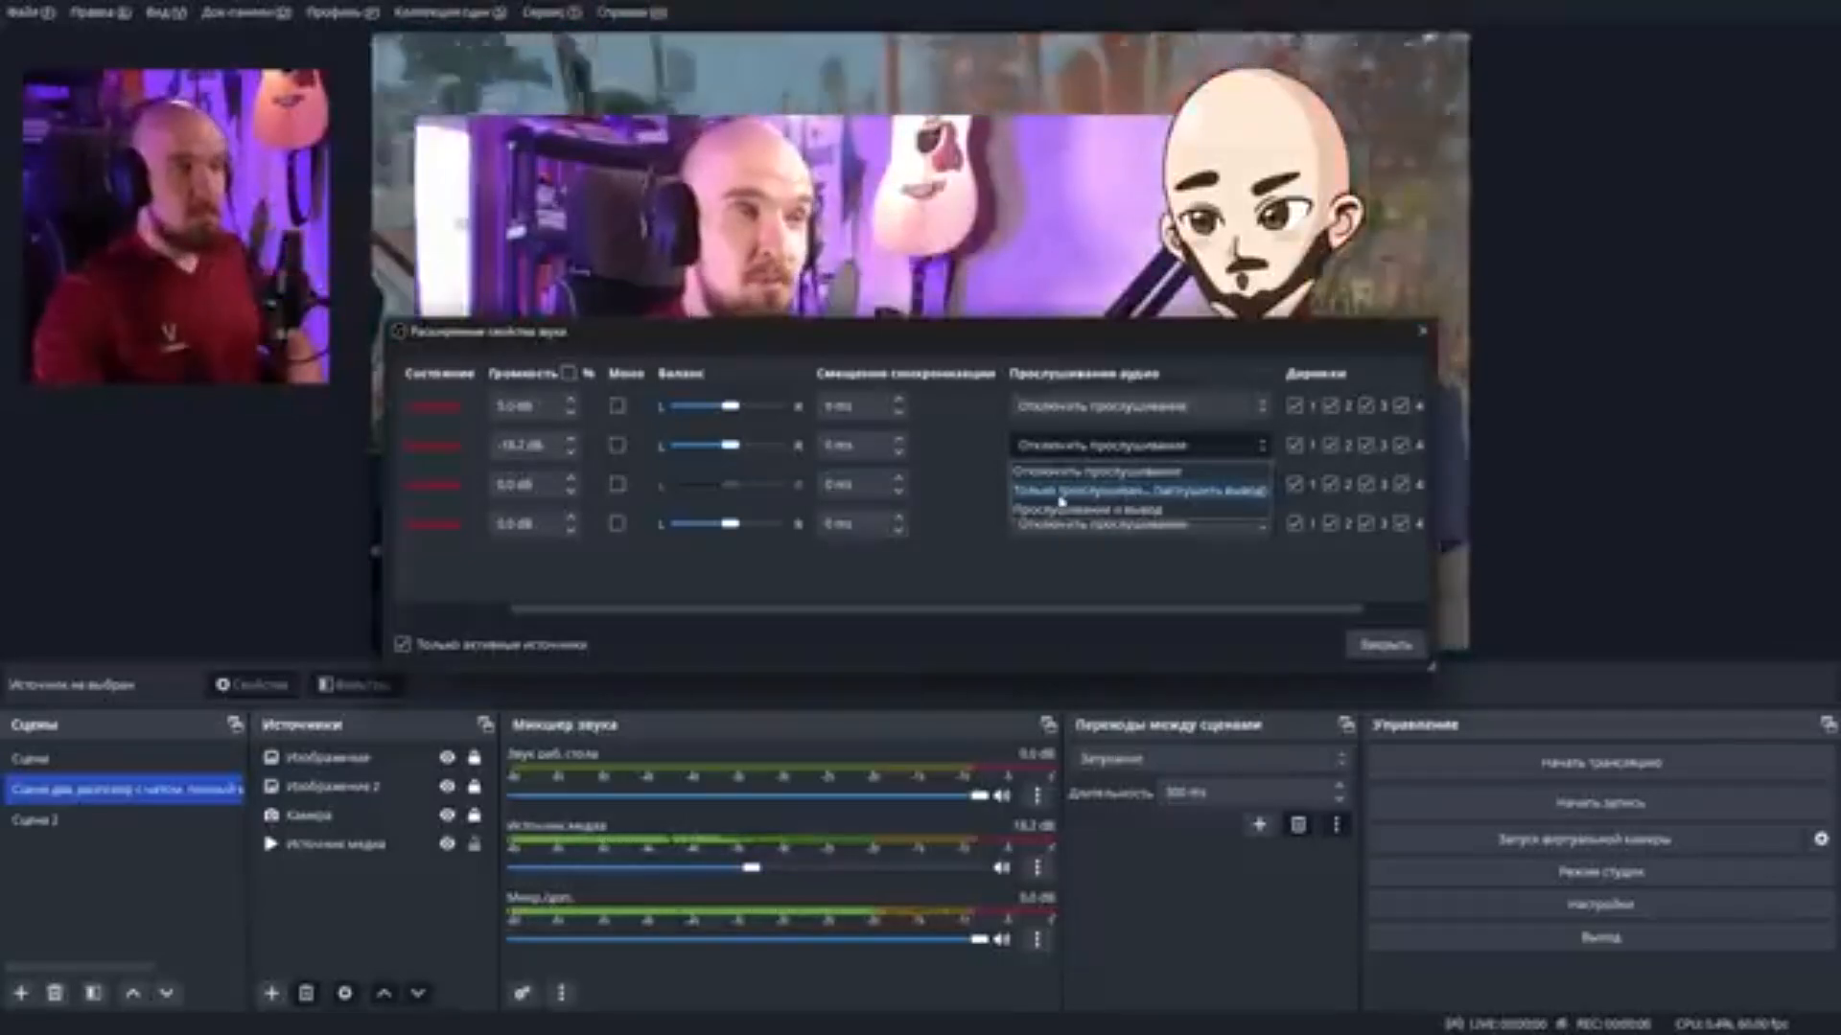
{"action": "left_click", "coordinate": [1040, 576]}
{"action": "left_click_drag", "start_coordinate": [811, 611], "coordinate": [701, 611]}
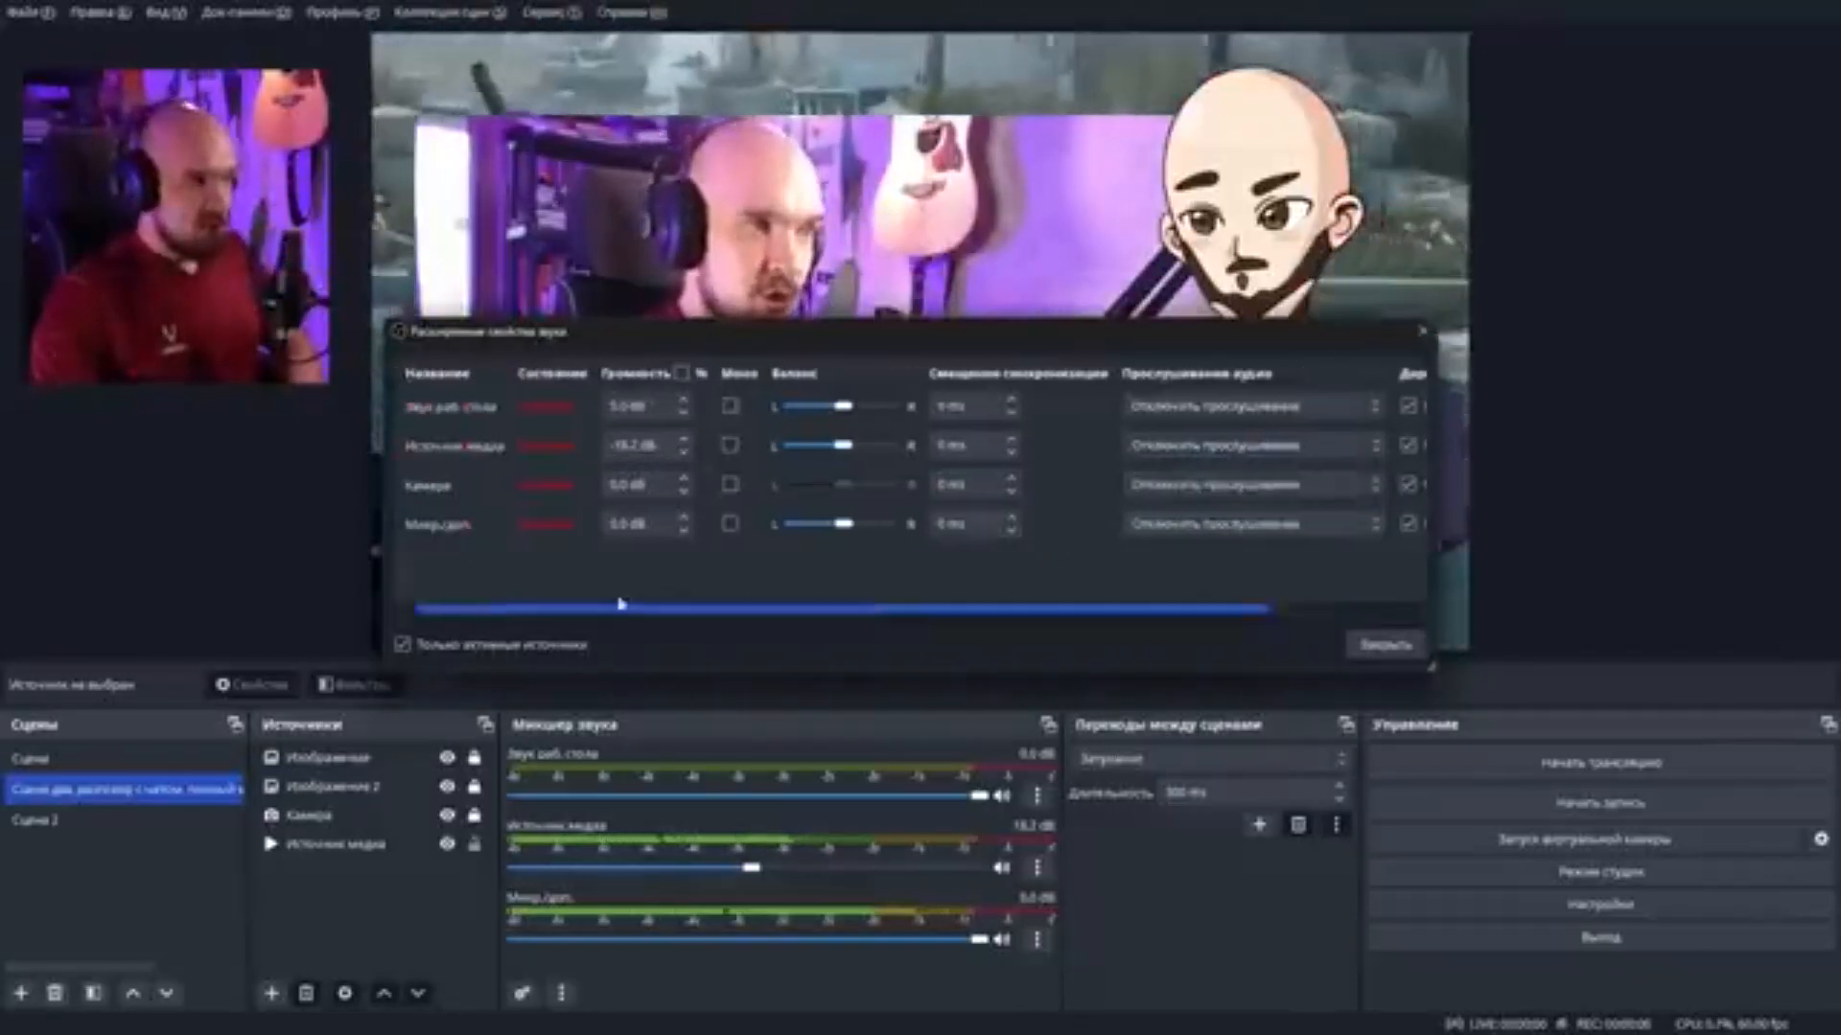
{"action": "left_click_drag", "start_coordinate": [1084, 611], "coordinate": [1193, 612]}
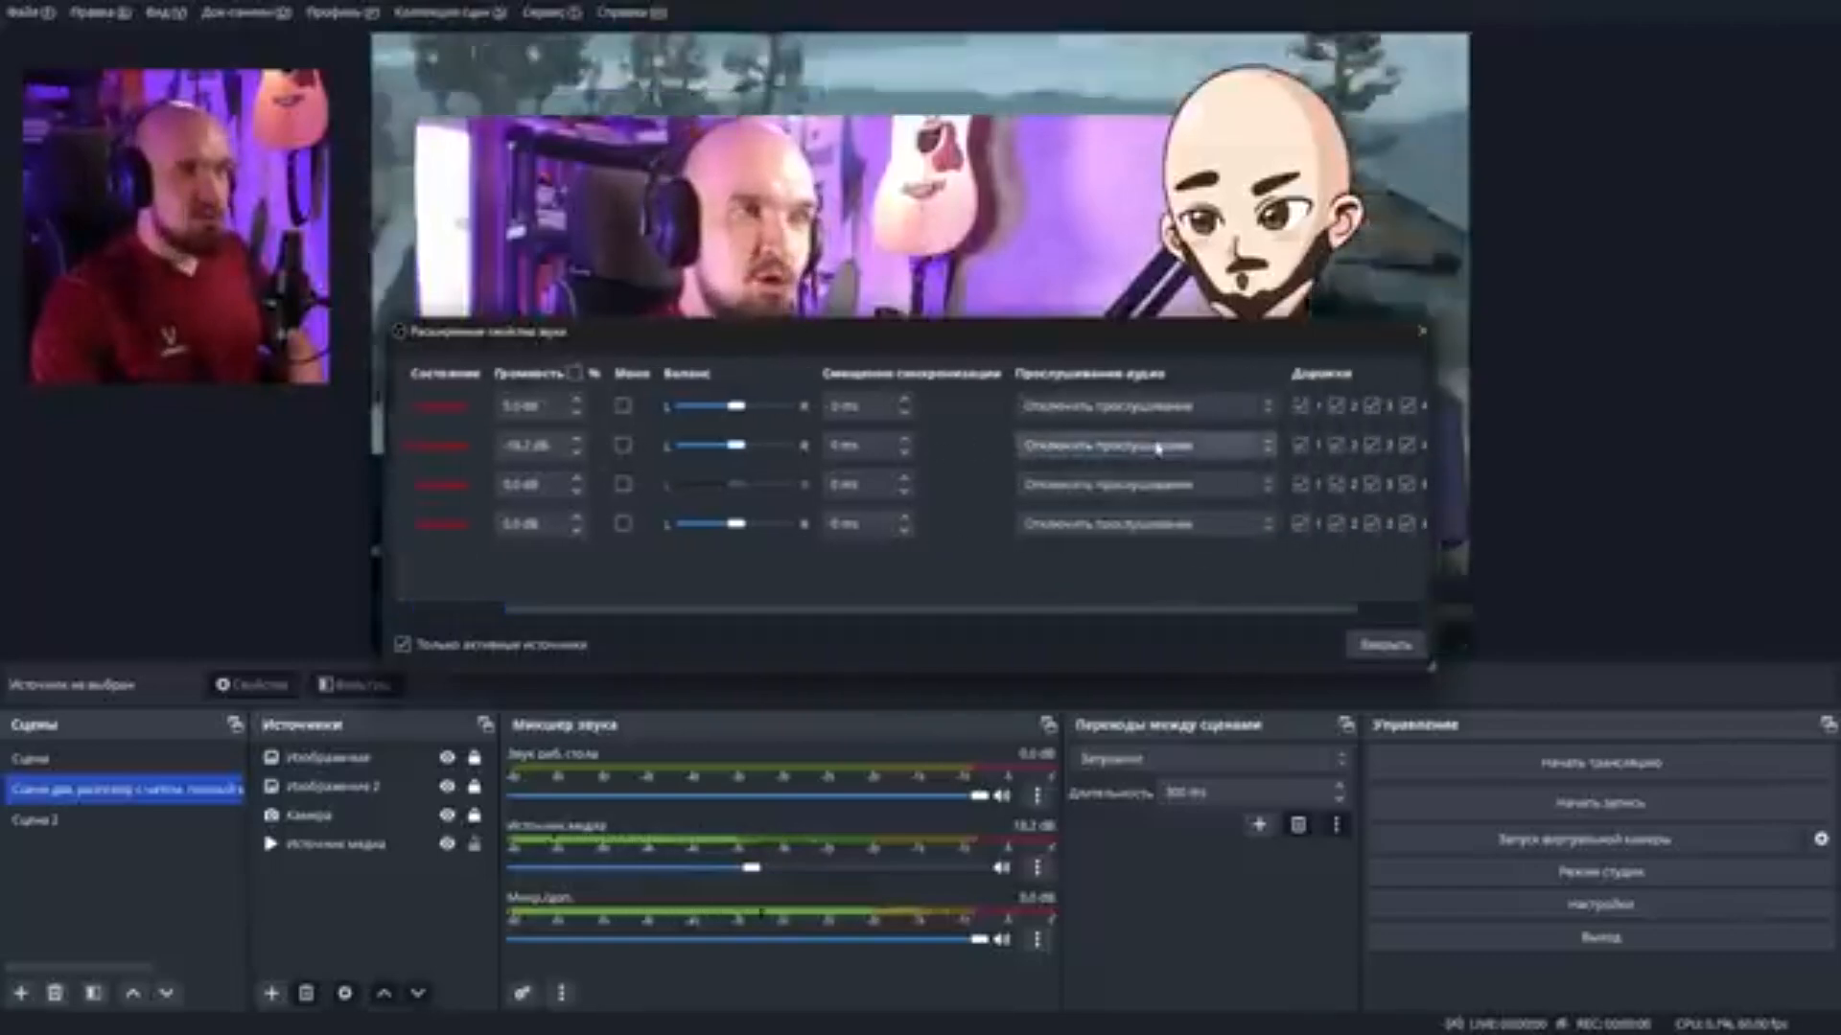
{"action": "left_click", "coordinate": [1386, 647]}
Step: Set the Аудио monitoring device to Динамики (5- USB Audio Device), then apply and close Settings
{"action": "left_click", "coordinate": [1563, 901]}
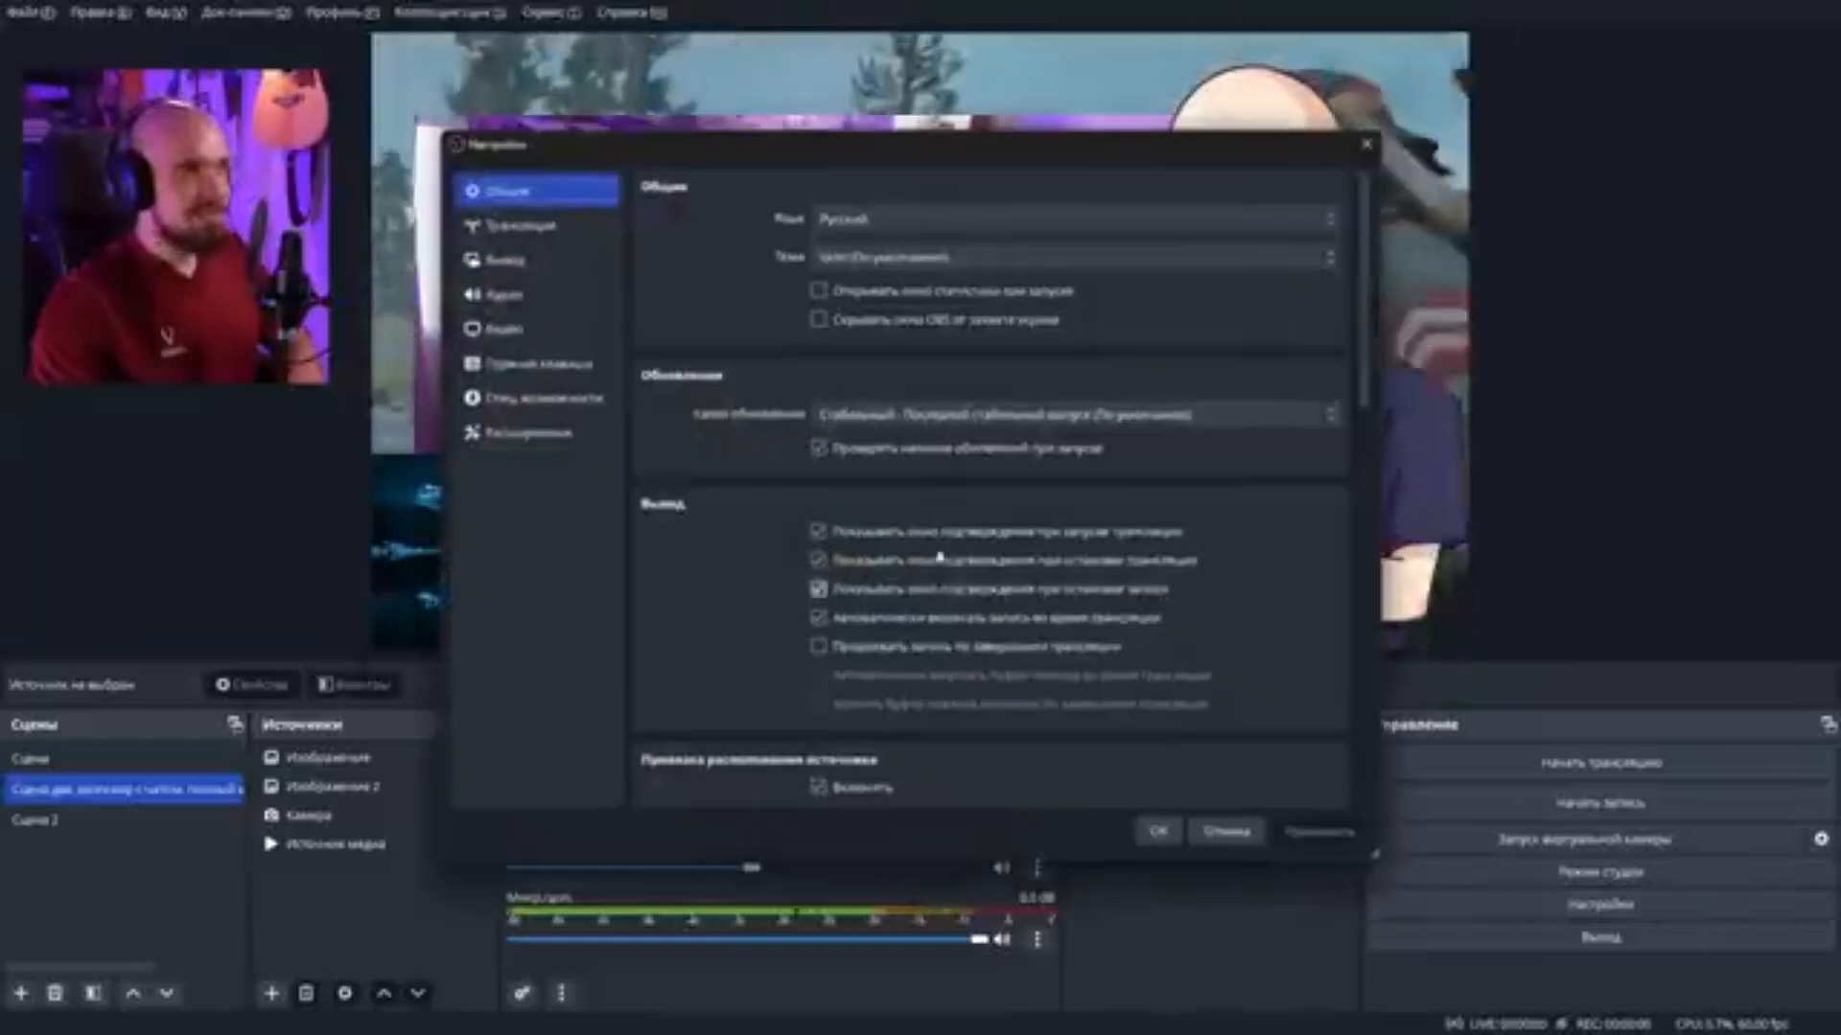
{"action": "left_click", "coordinate": [540, 291]}
{"action": "scroll", "coordinate": [738, 403], "scroll_direction": "down", "scroll_amount": 5}
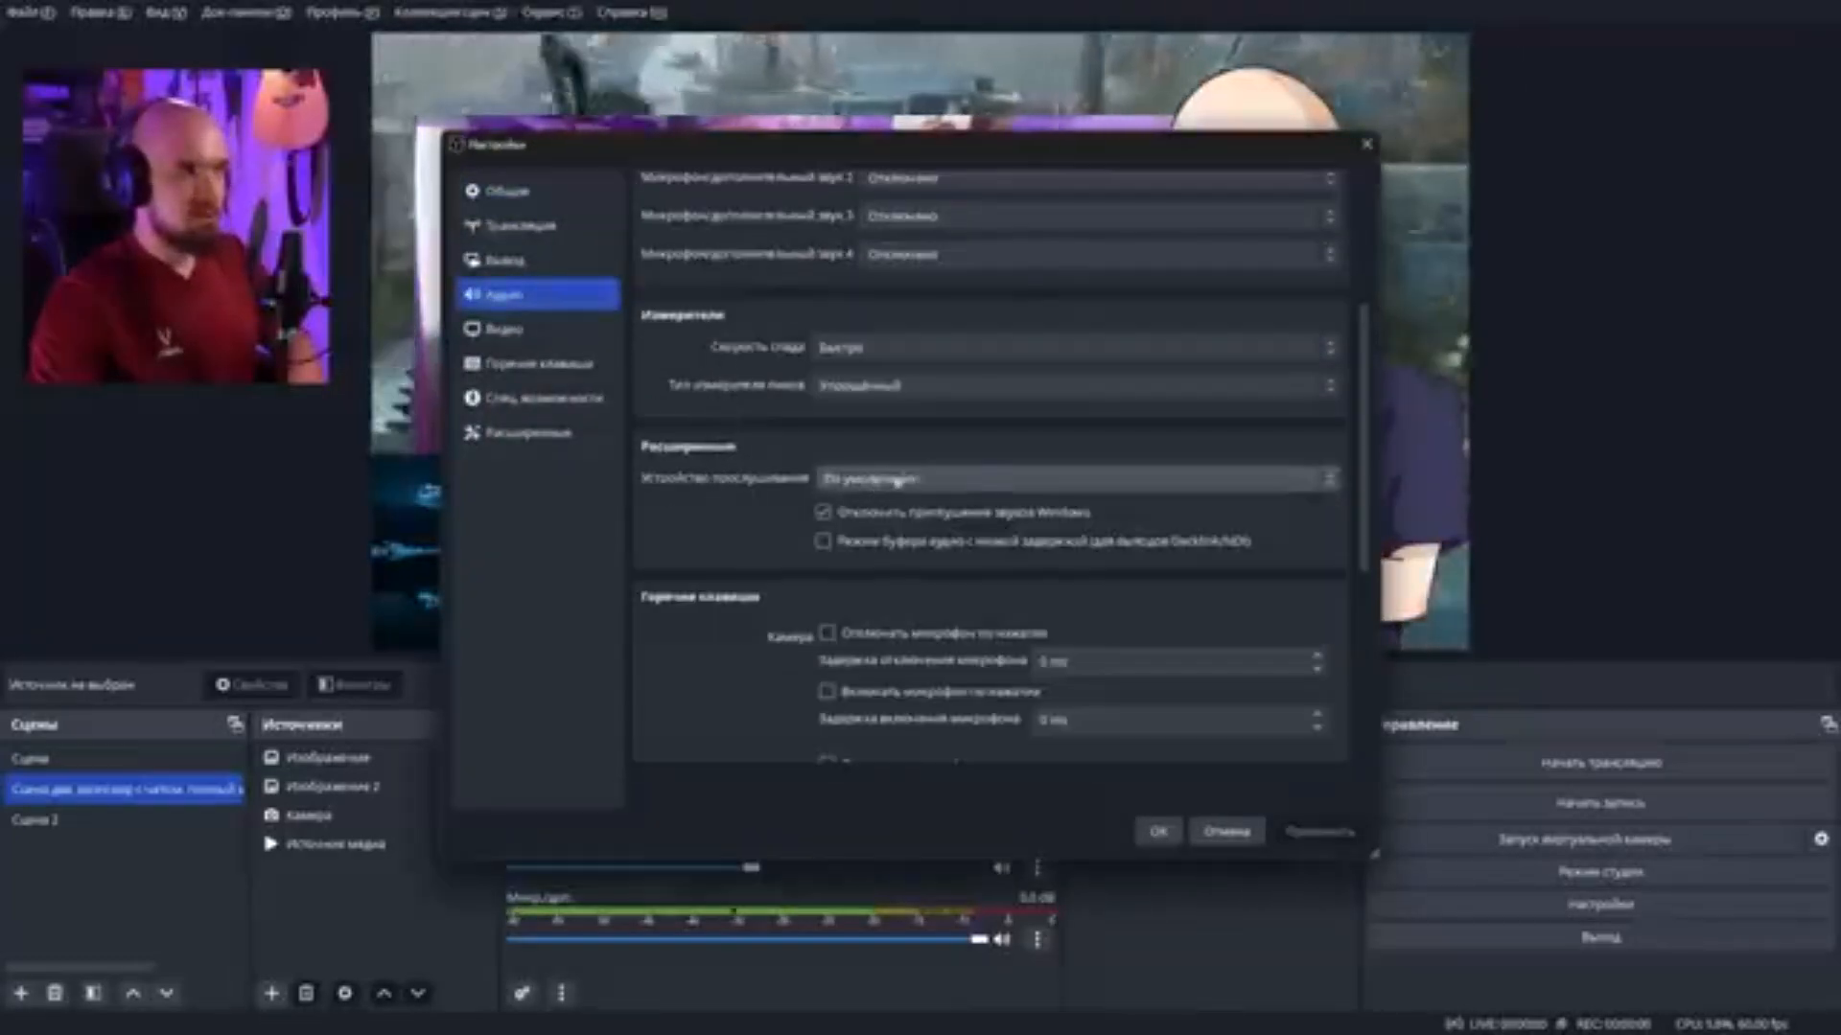
{"action": "left_click", "coordinate": [947, 482]}
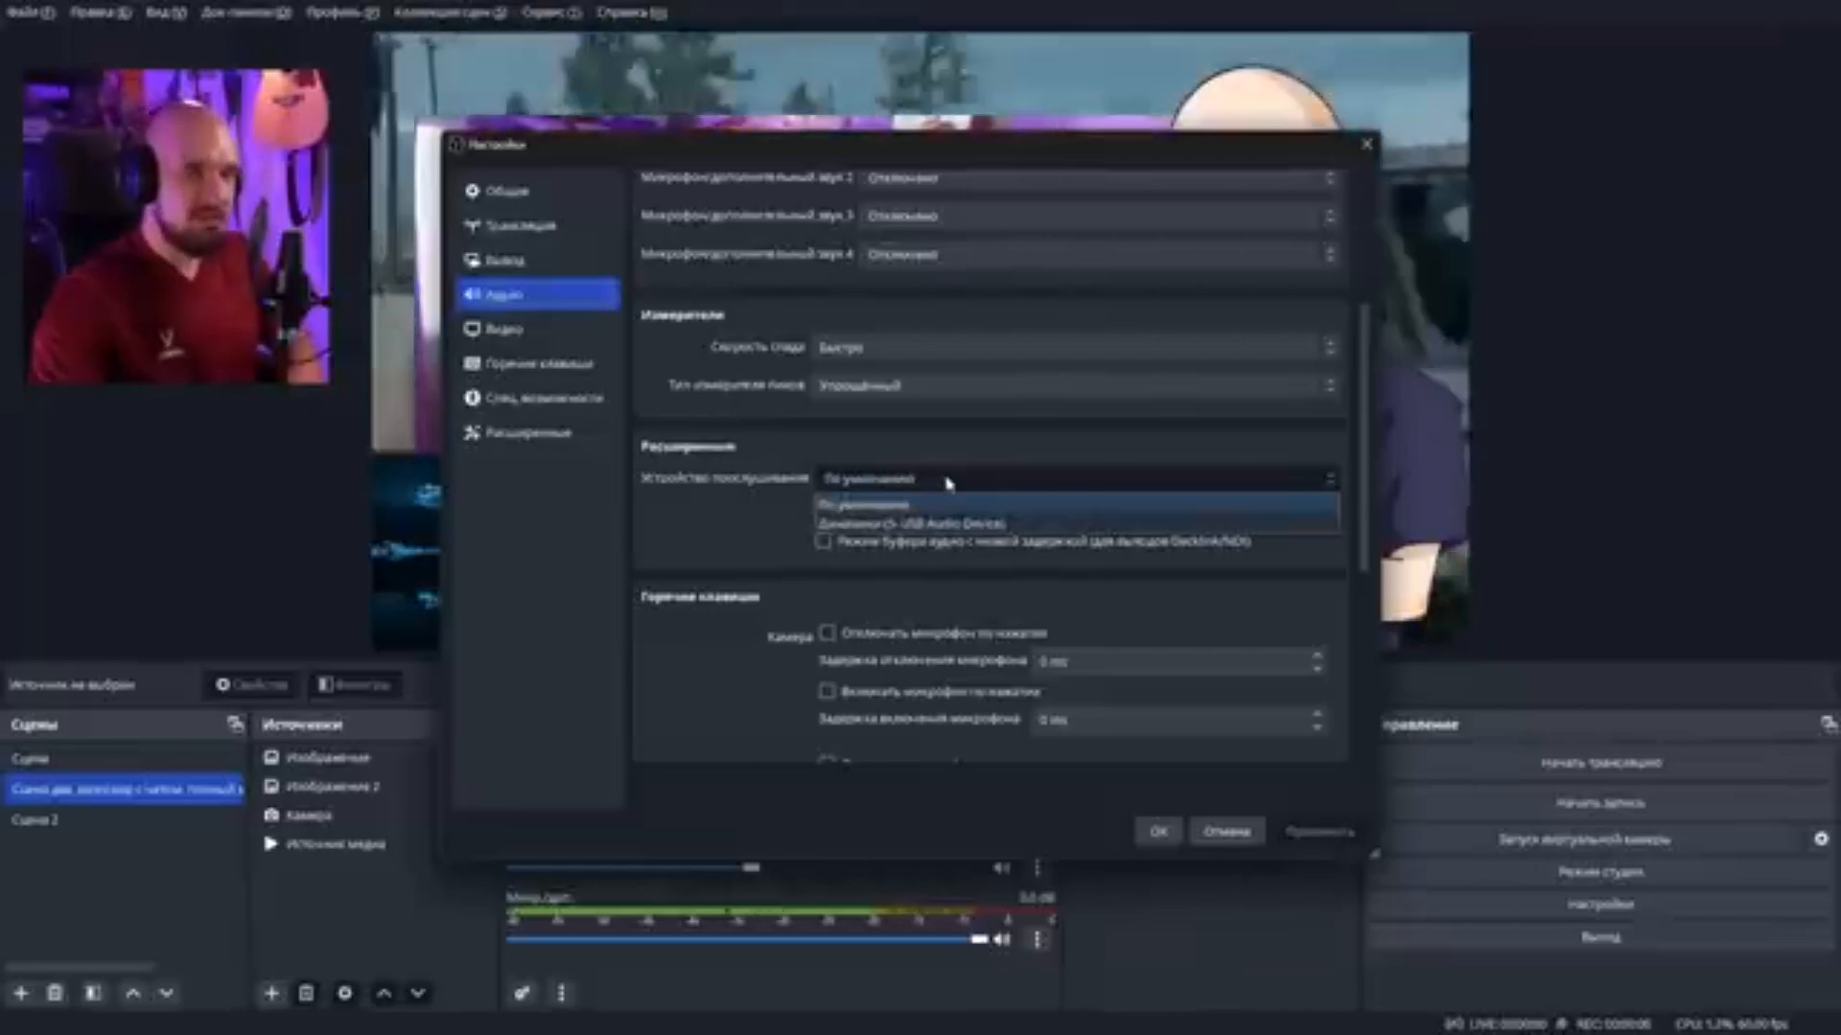
{"action": "left_click", "coordinate": [805, 309]}
{"action": "scroll", "coordinate": [805, 310], "scroll_direction": "up", "scroll_amount": 5}
{"action": "scroll", "coordinate": [858, 560], "scroll_direction": "down", "scroll_amount": 2}
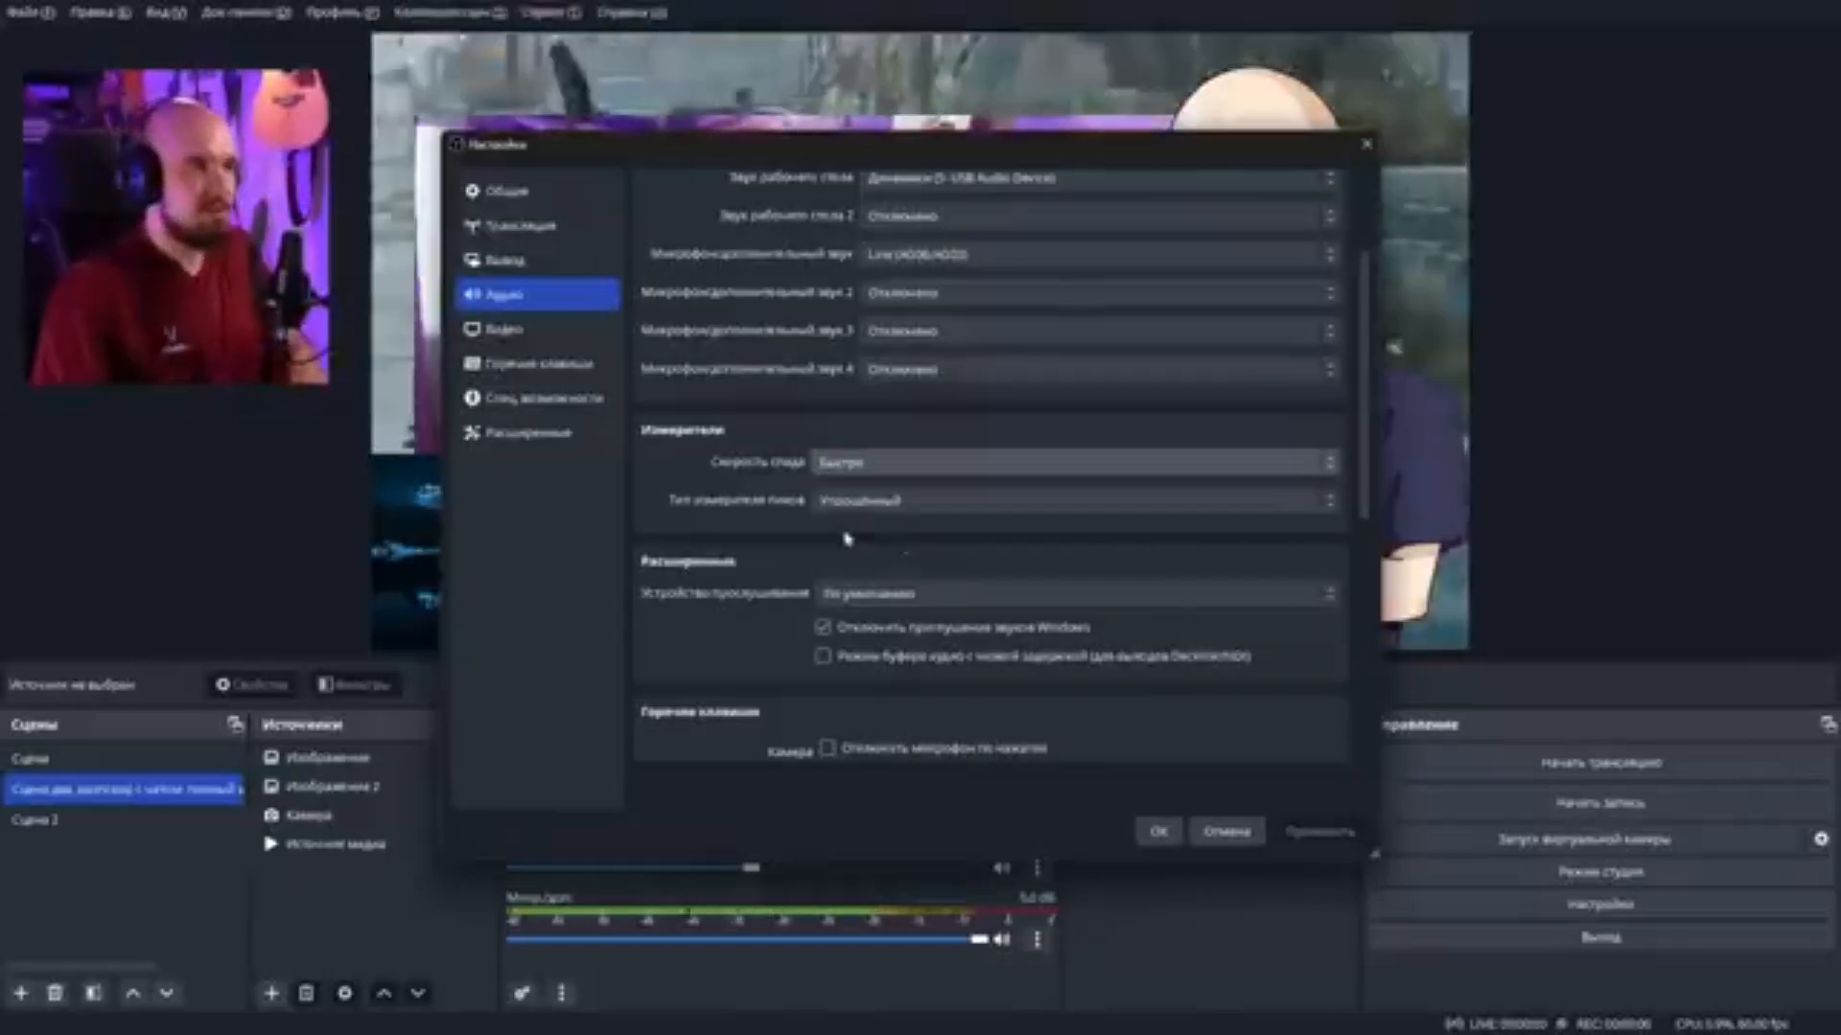
{"action": "left_click", "coordinate": [874, 596]}
{"action": "left_click", "coordinate": [909, 642]}
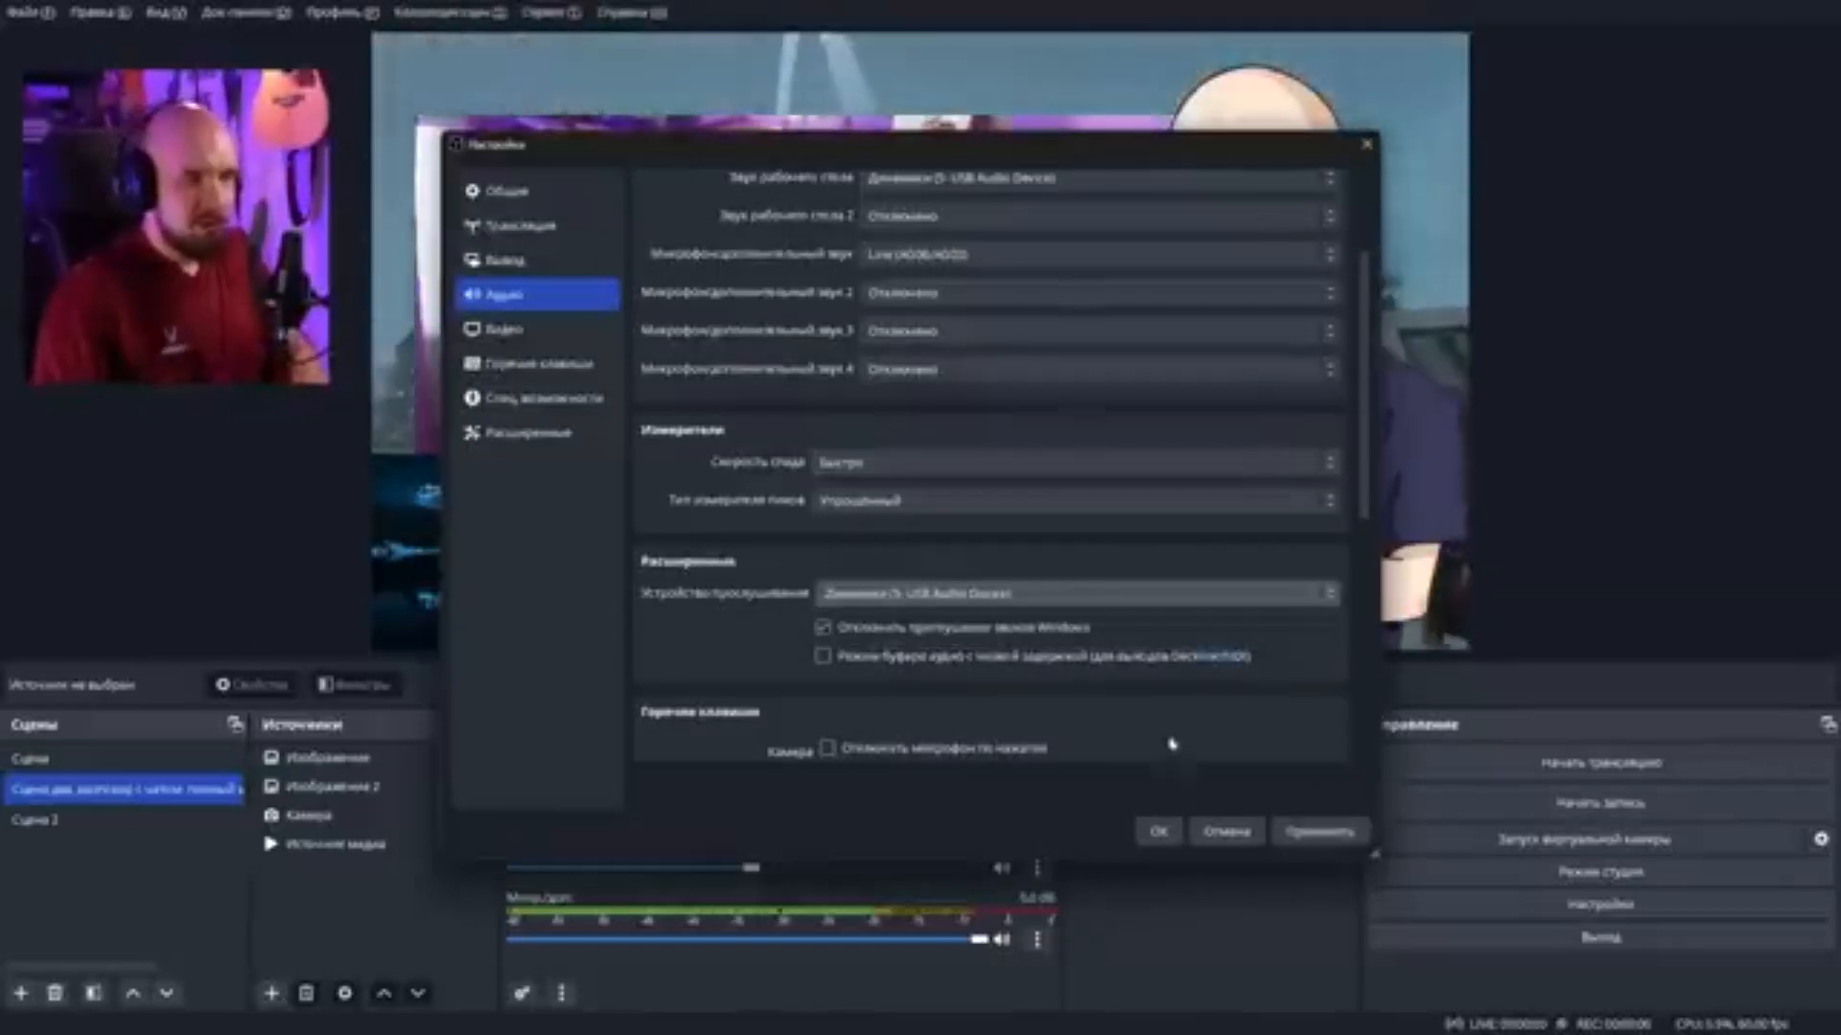
{"action": "left_click", "coordinate": [1314, 831]}
{"action": "left_click", "coordinate": [1159, 831]}
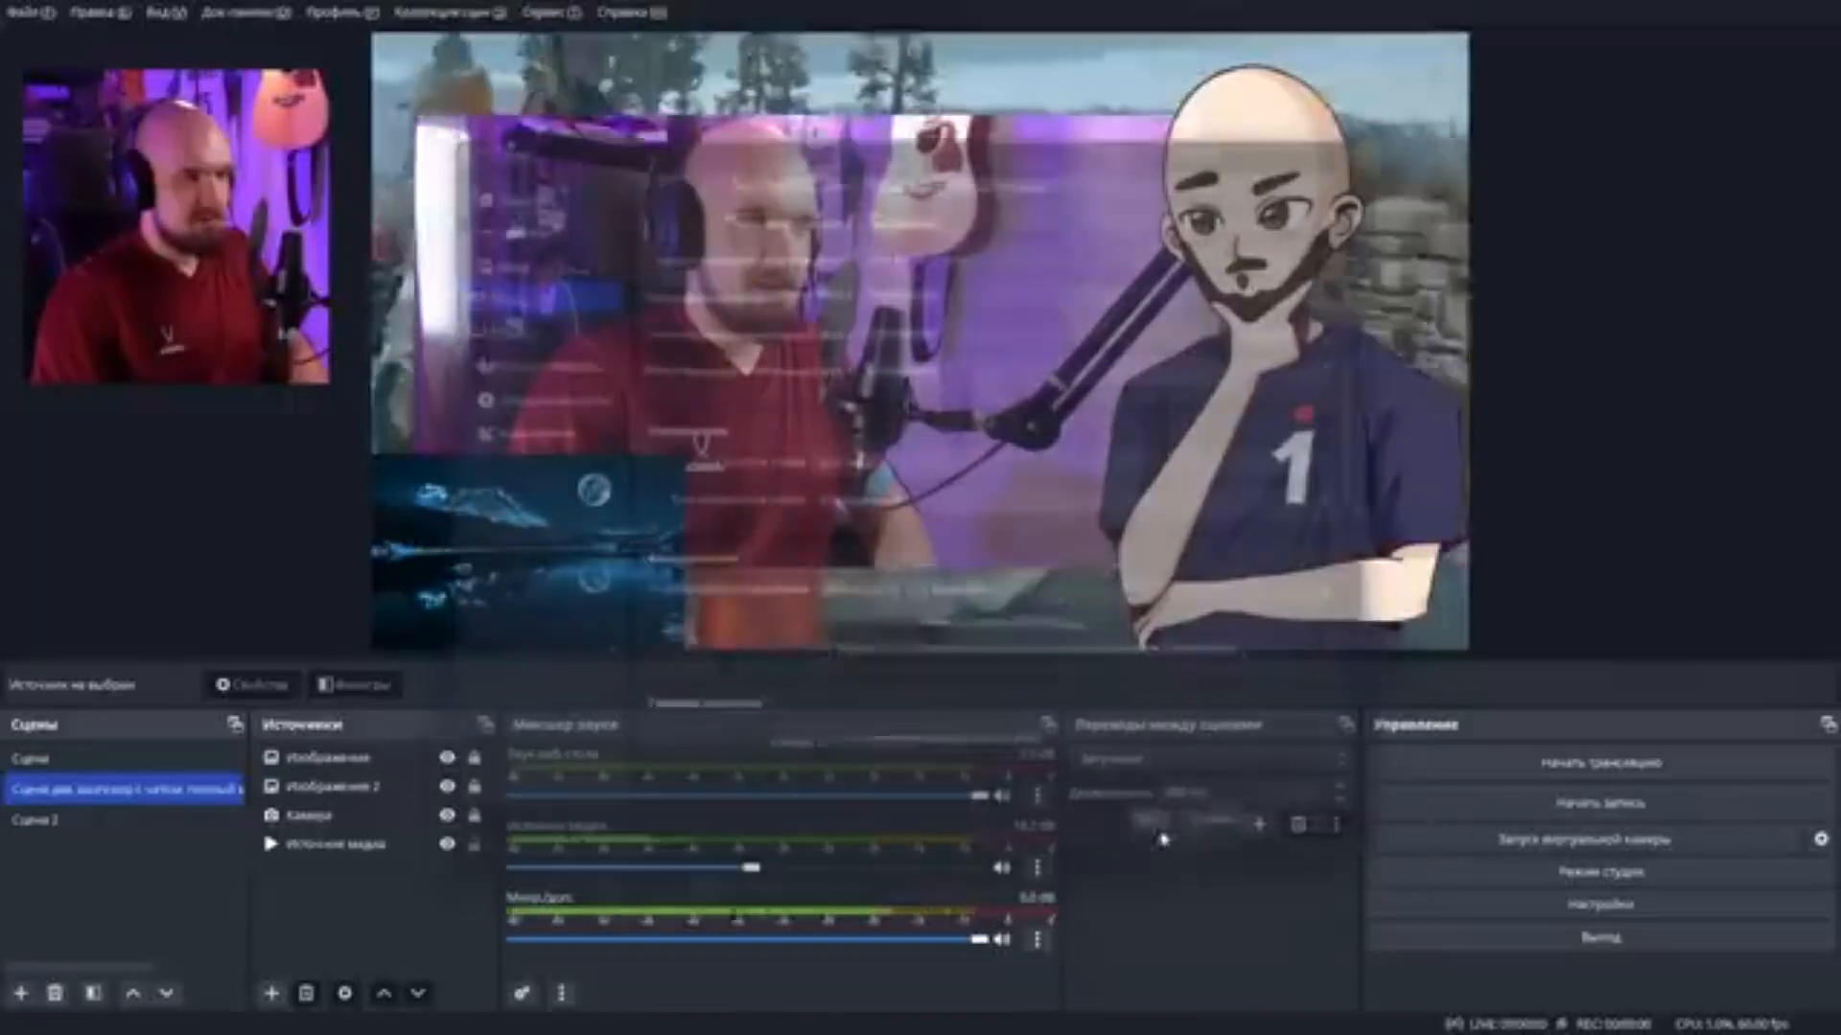
Step: Set the media source to Только прослушивание (заглушить вывод) and drop its fader to -inf dB
{"action": "left_click", "coordinate": [522, 994]}
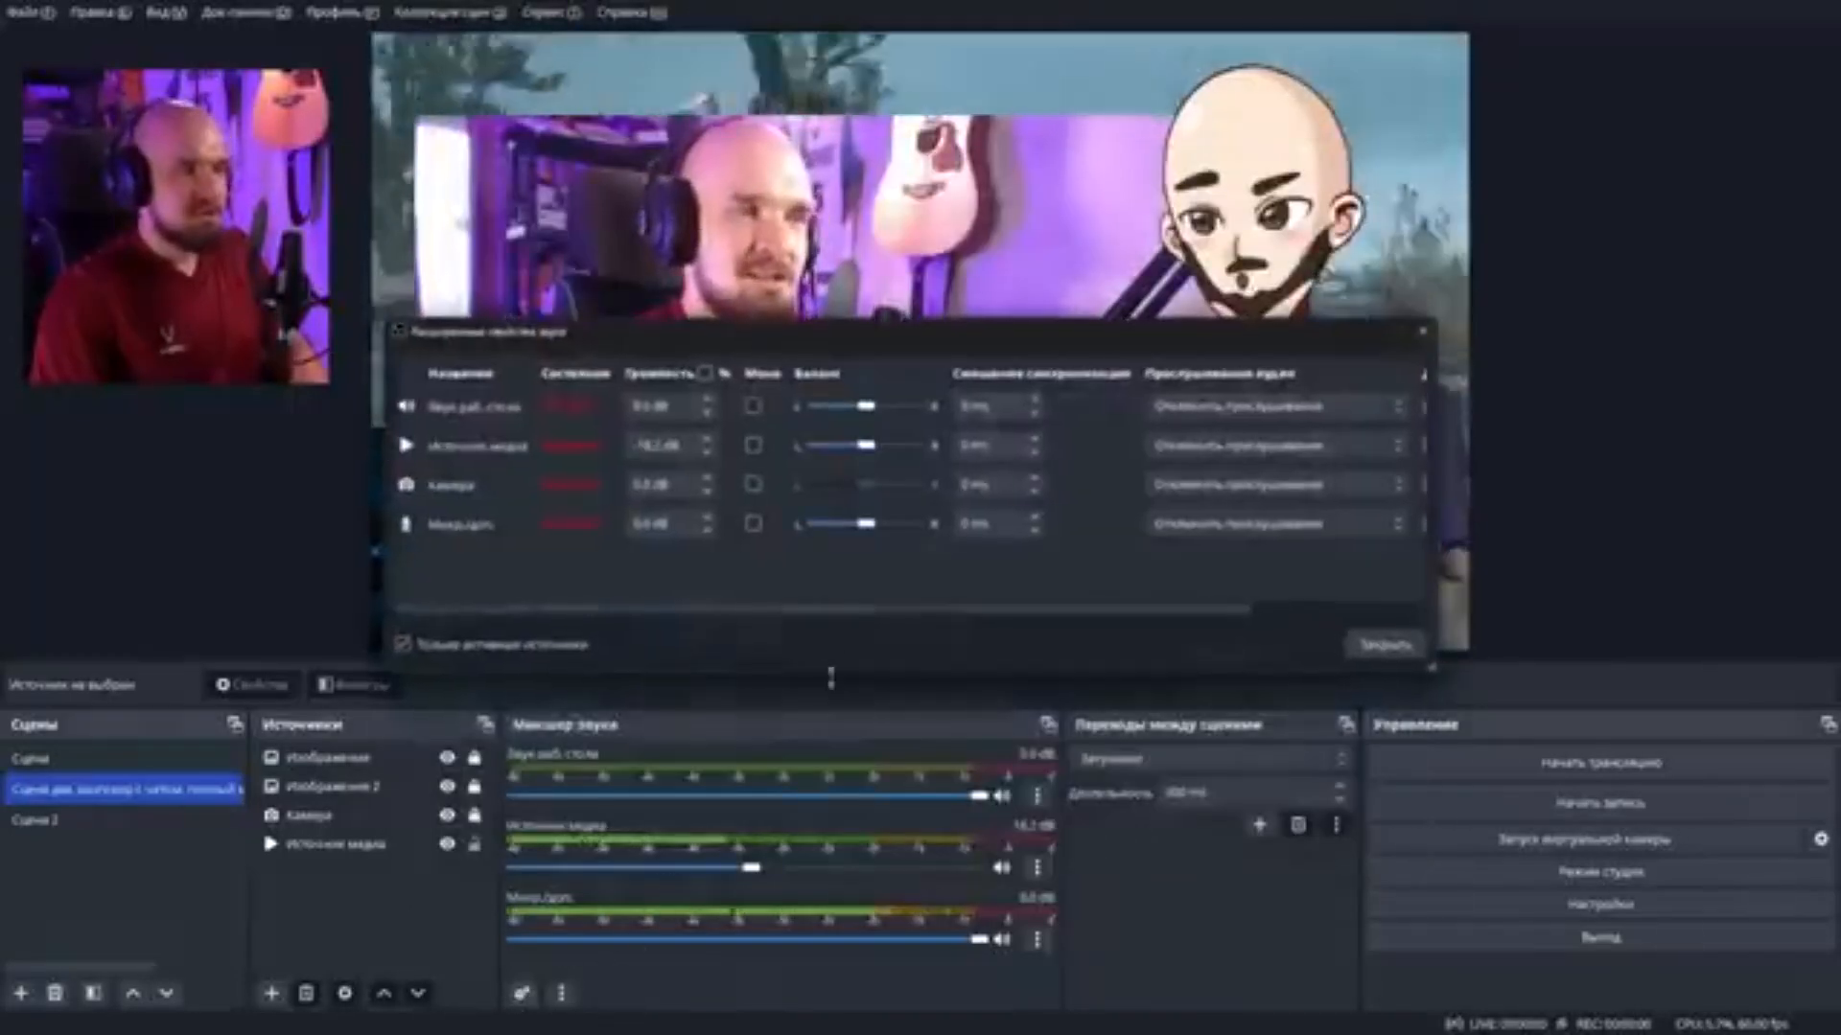
{"action": "left_click", "coordinate": [1265, 446]}
{"action": "left_click", "coordinate": [1237, 490]}
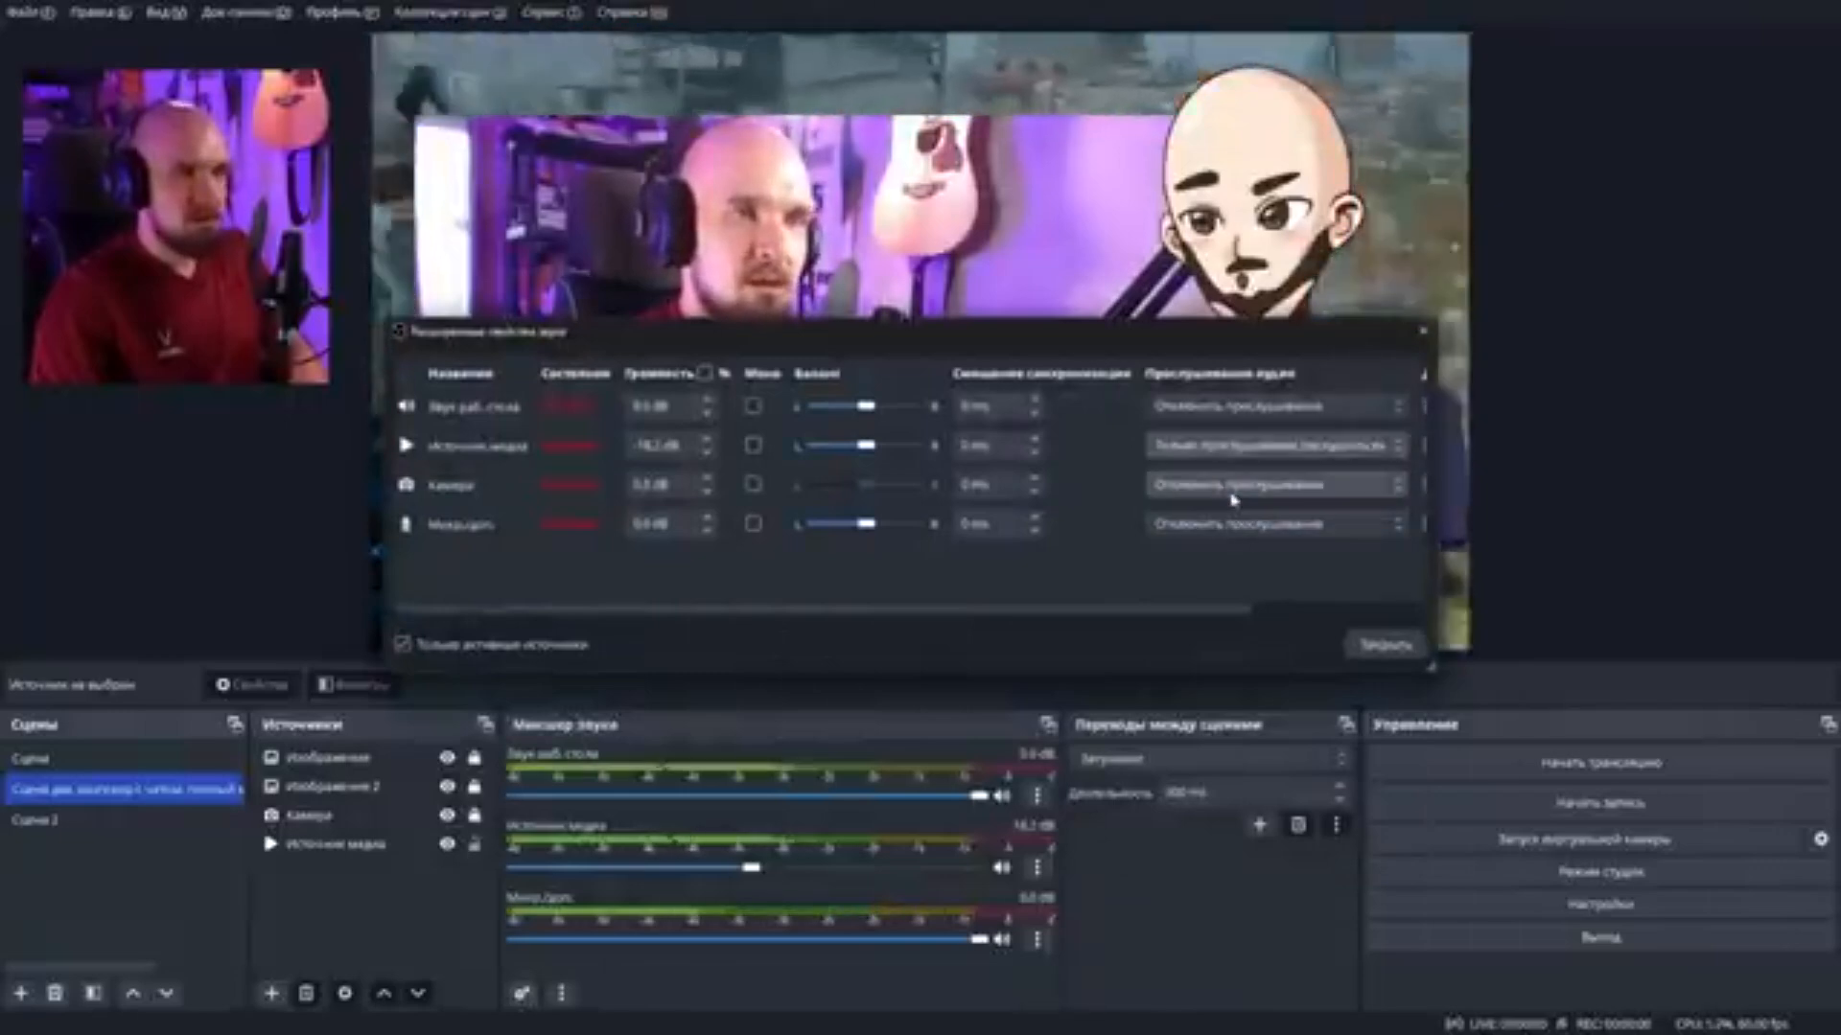
{"action": "left_click", "coordinate": [1379, 648]}
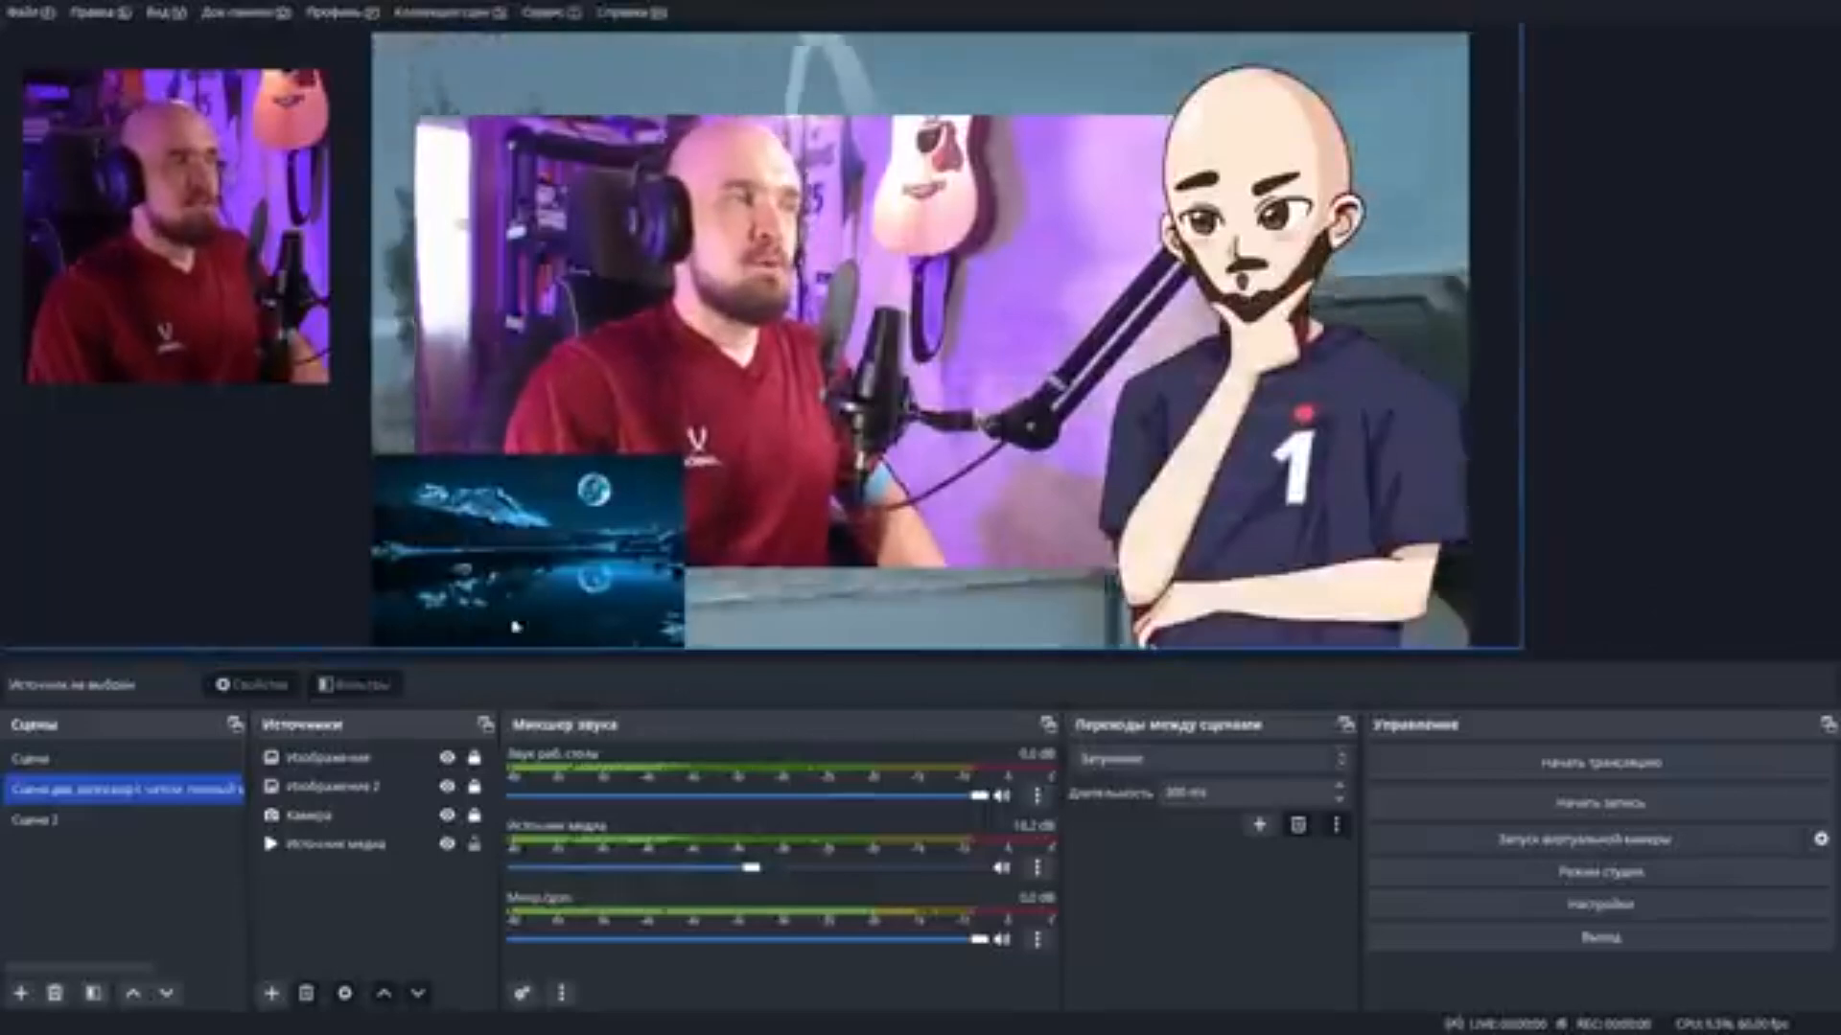
{"action": "left_click_drag", "start_coordinate": [750, 868], "coordinate": [518, 867]}
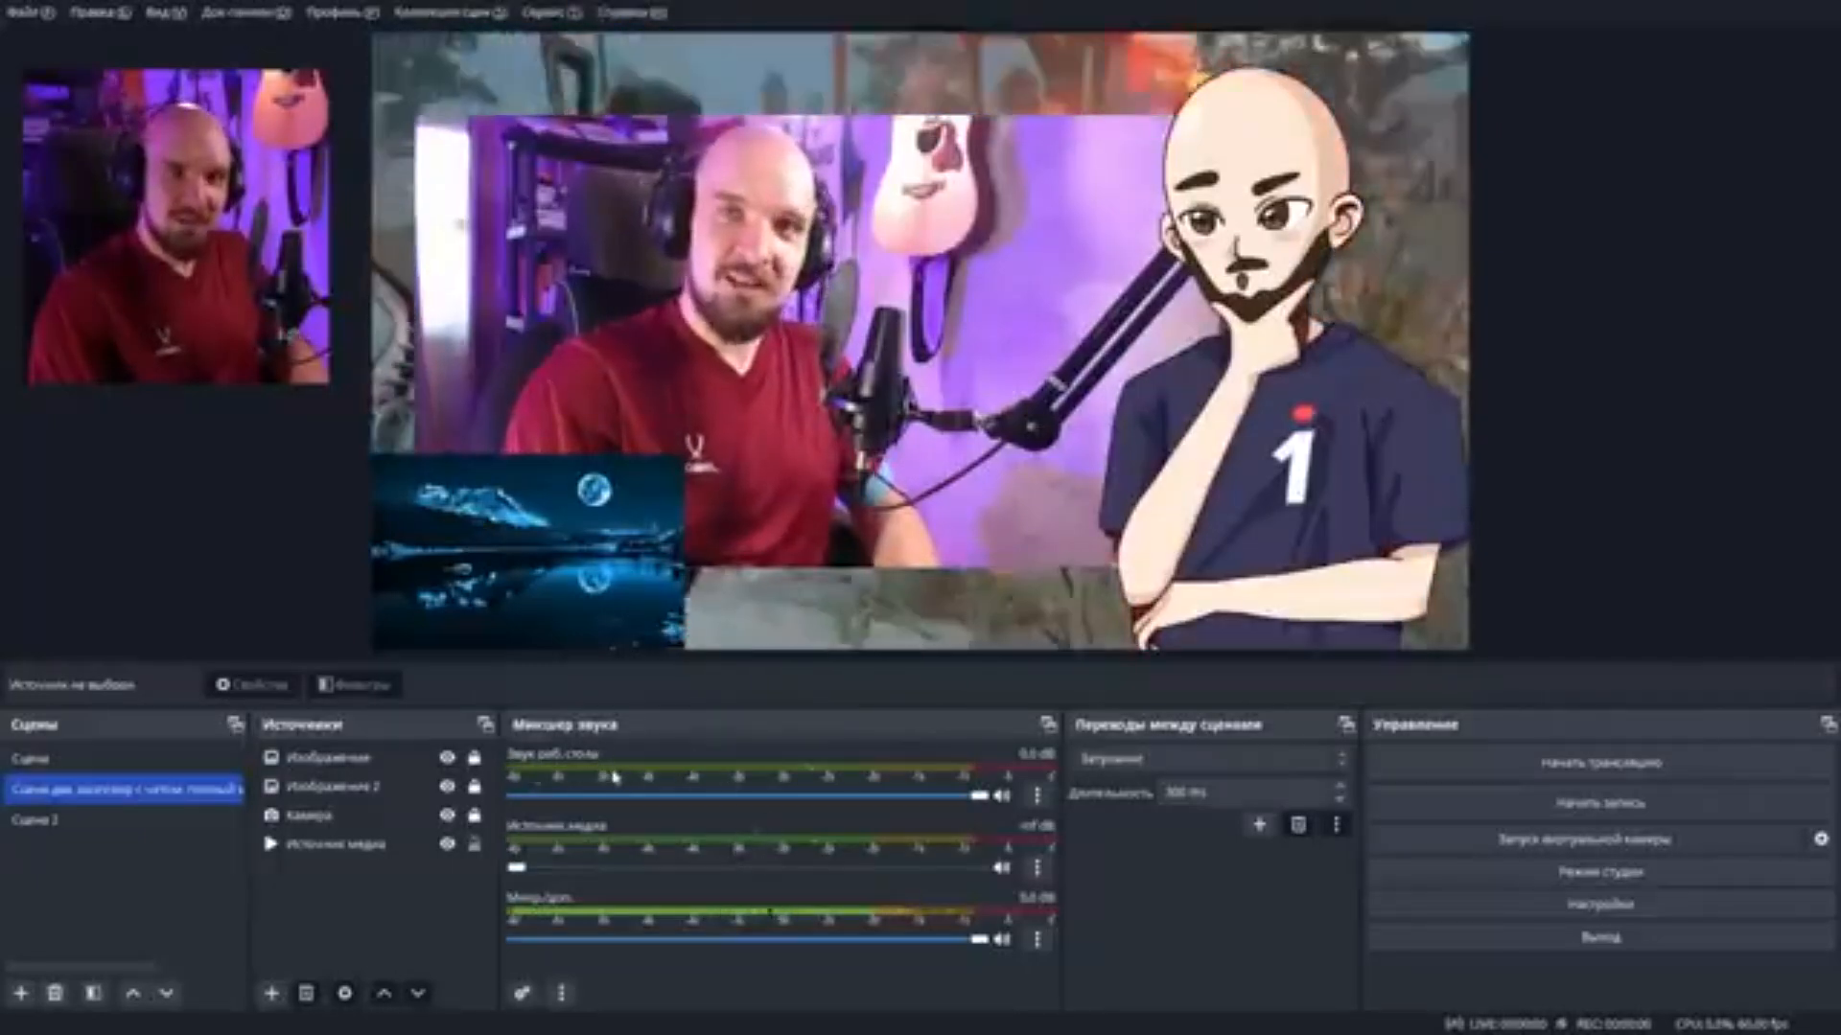
Step: Keep the media source on monitor-only, raise its volume to about -25 dB, and show Сцена 2
{"action": "left_click", "coordinate": [522, 993]}
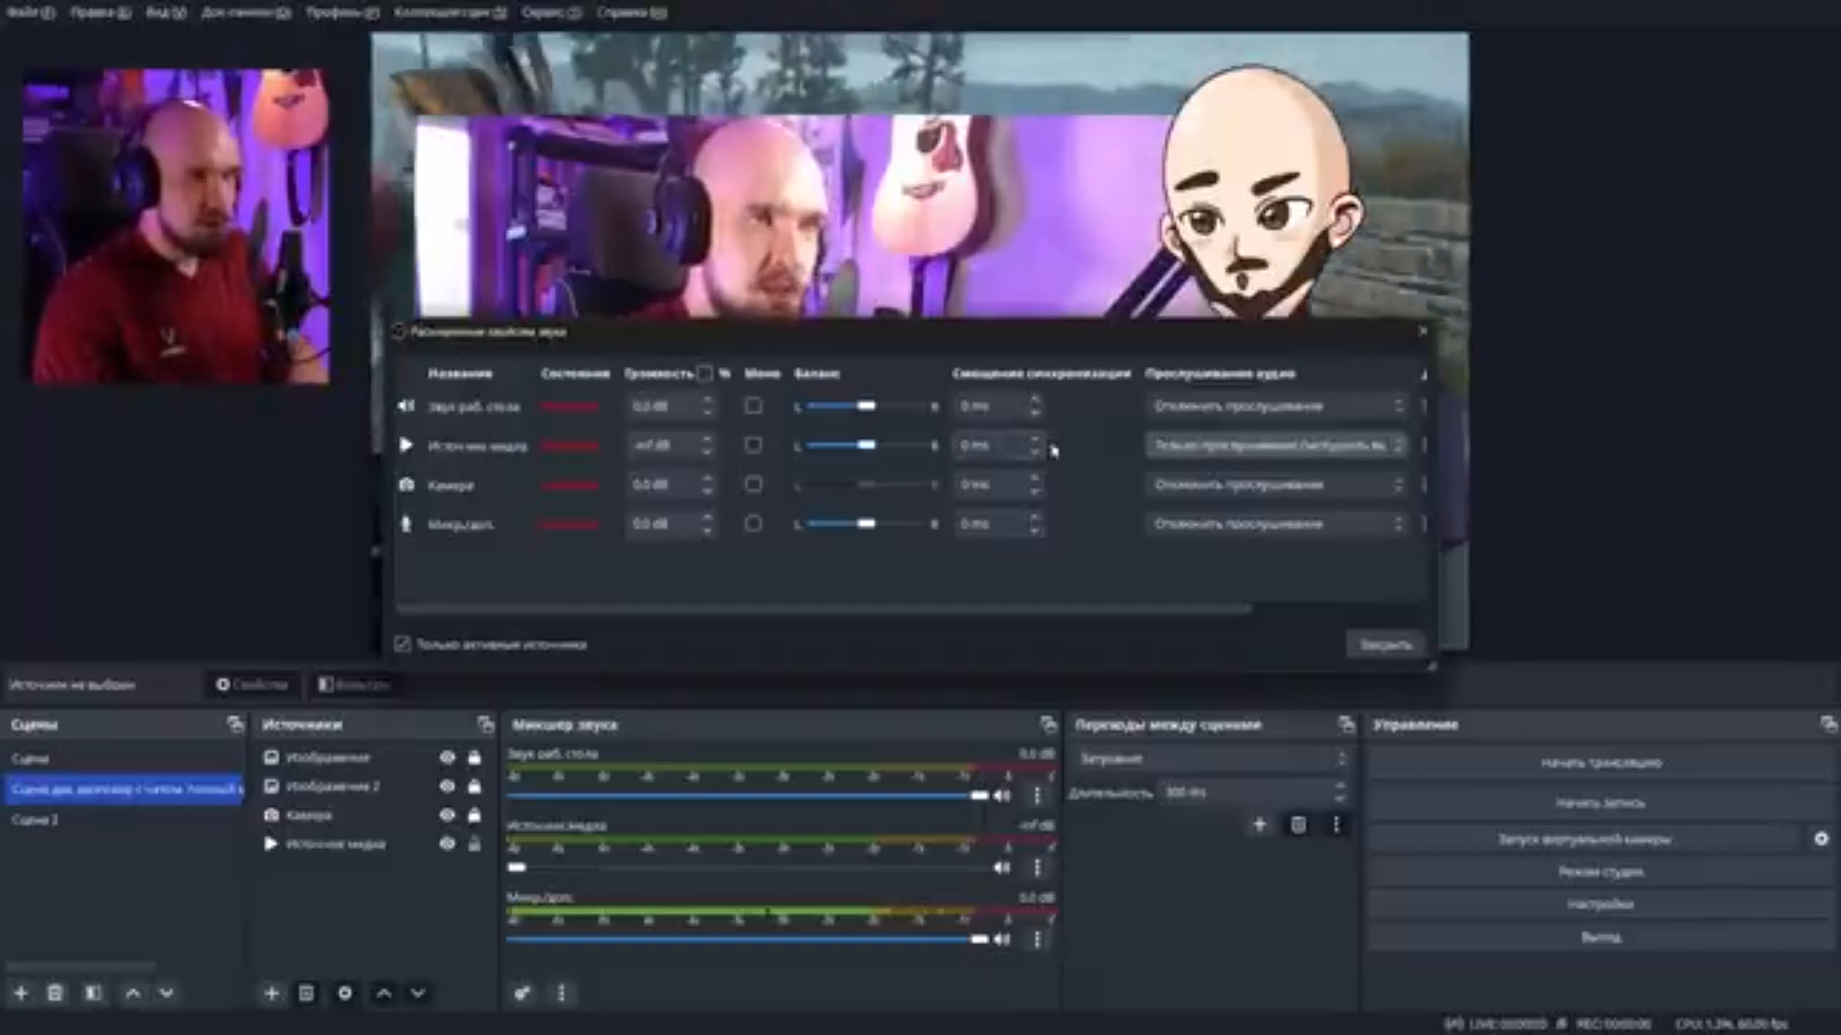
{"action": "left_click", "coordinate": [1185, 453]}
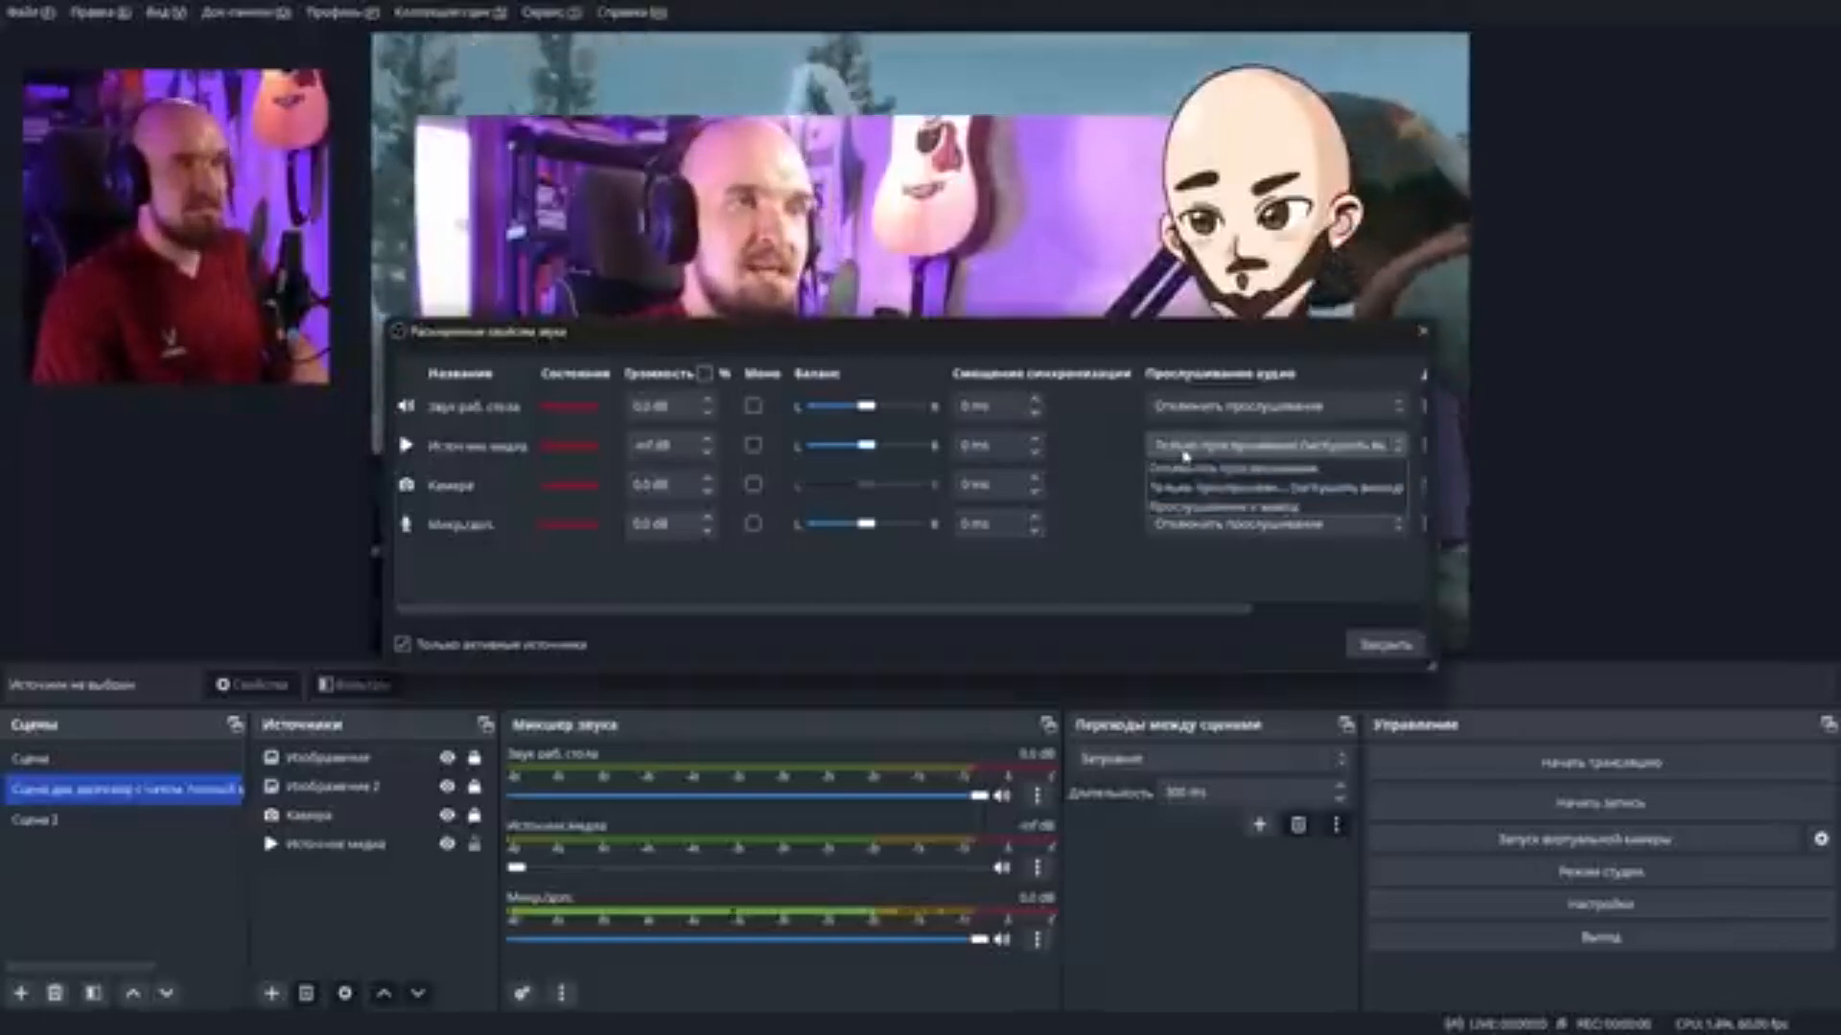
{"action": "left_click", "coordinate": [1207, 494]}
{"action": "left_click", "coordinate": [1380, 644]}
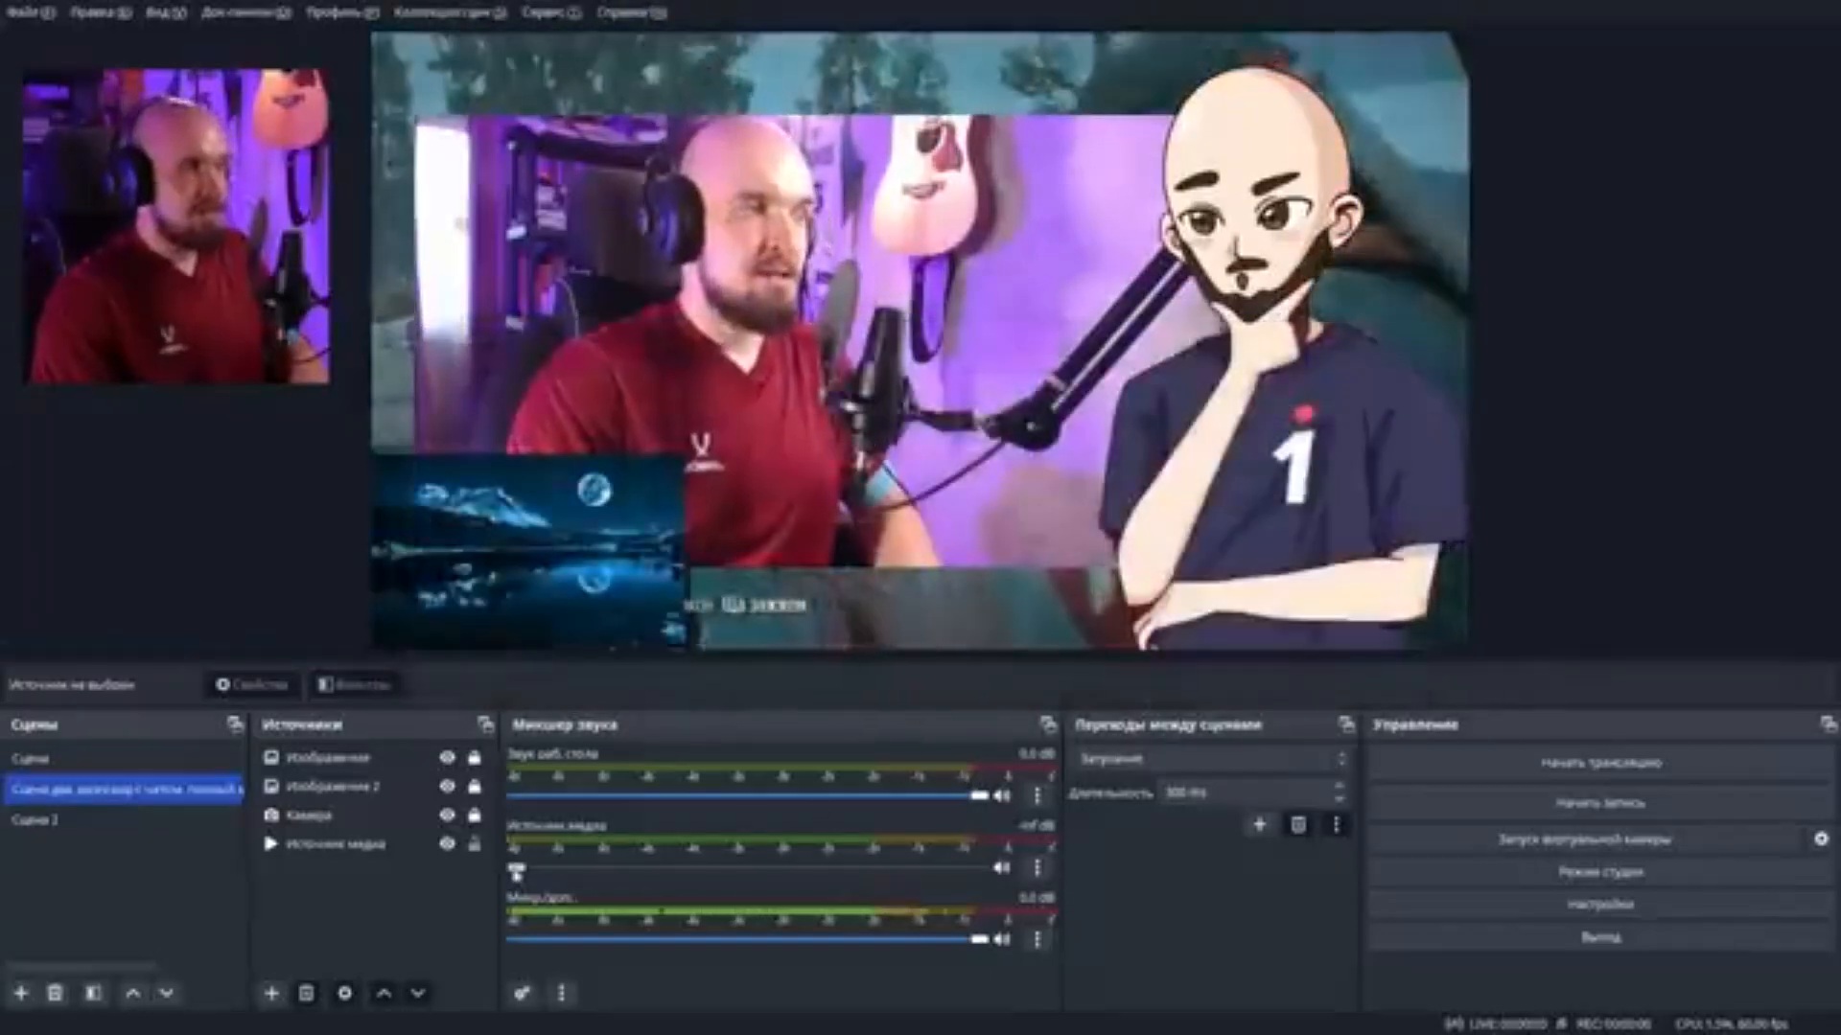
{"action": "left_click_drag", "start_coordinate": [657, 868], "coordinate": [727, 877]}
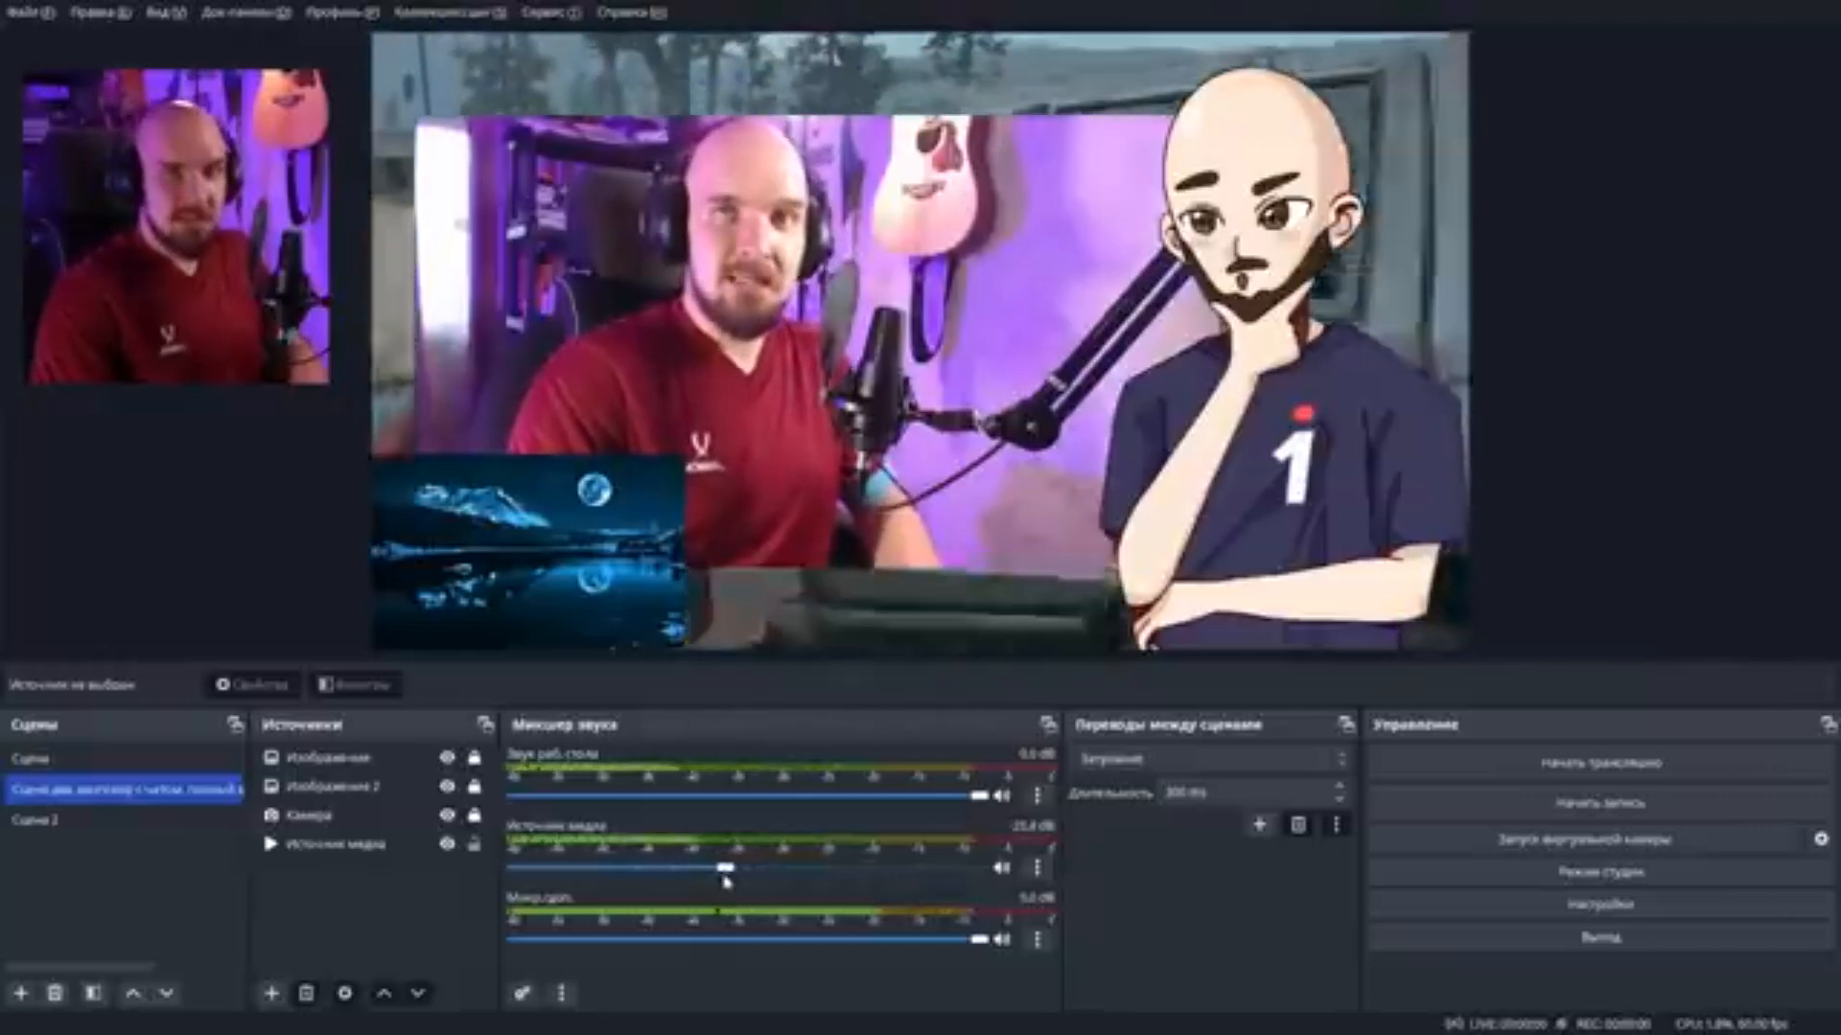
{"action": "left_click", "coordinate": [103, 820]}
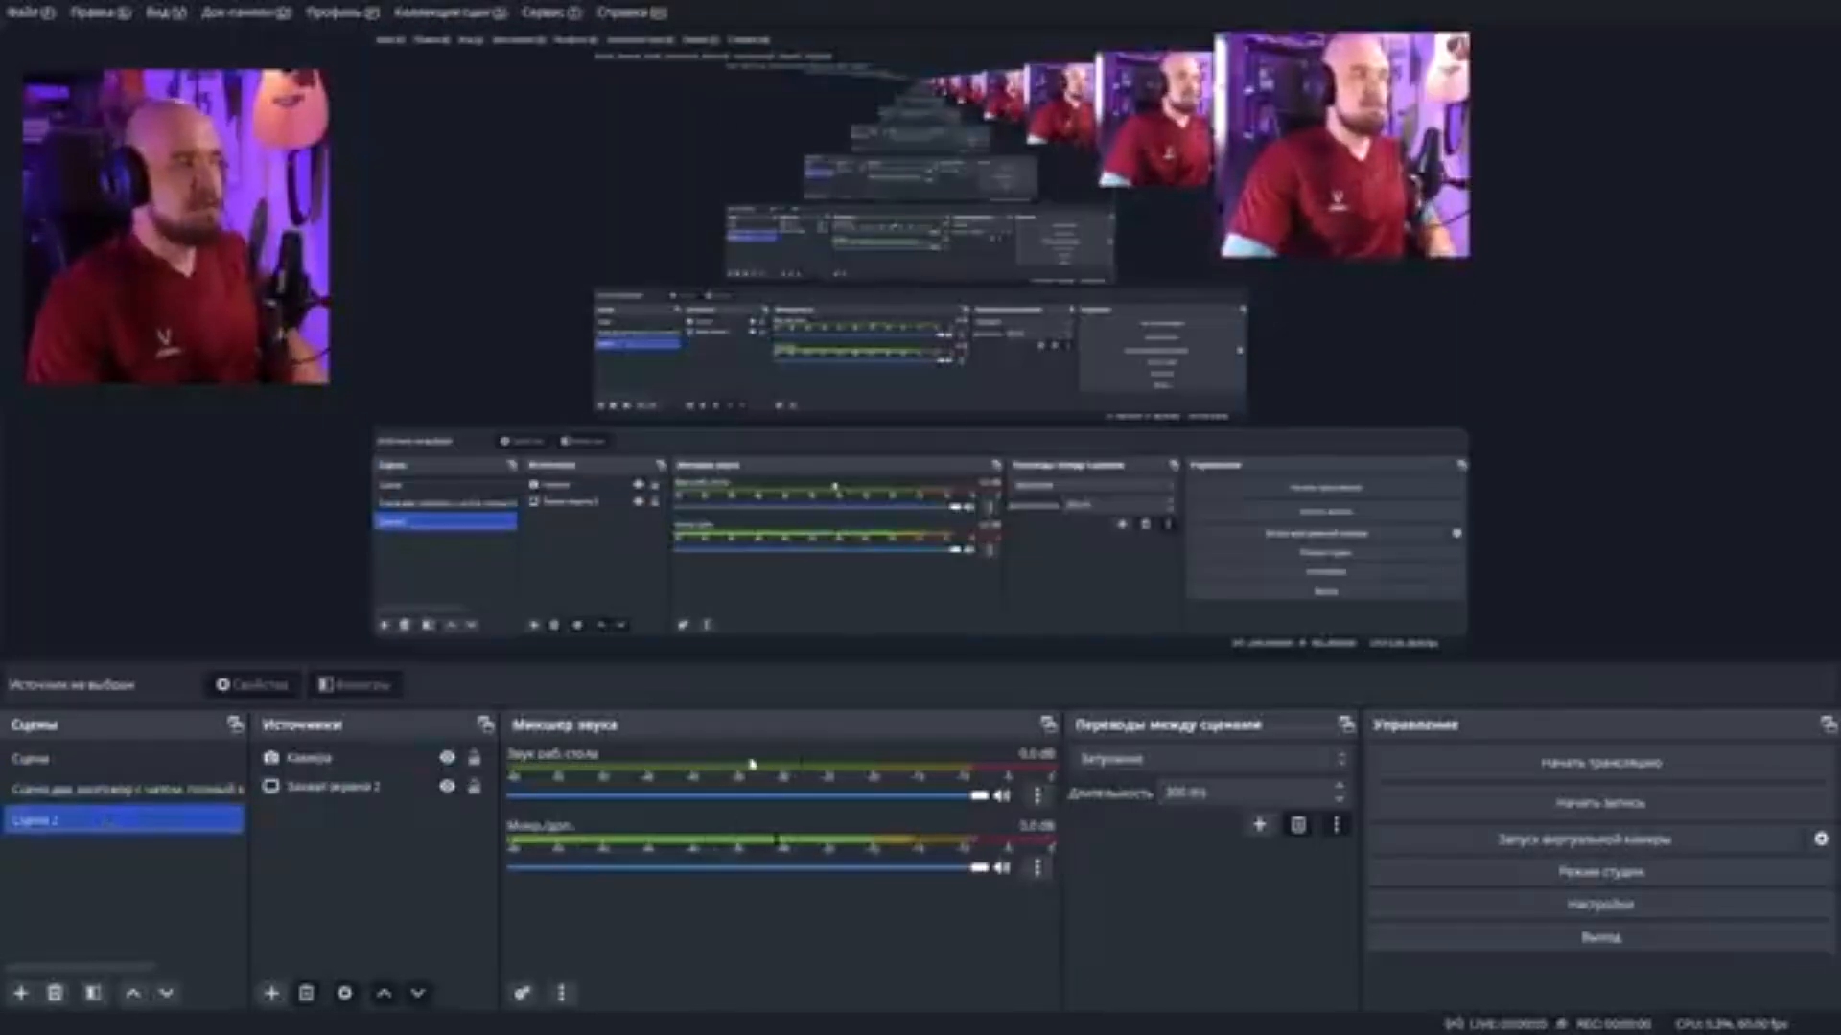
{"action": "right_click", "coordinate": [298, 838]}
{"action": "mouse_move", "coordinate": [402, 851]}
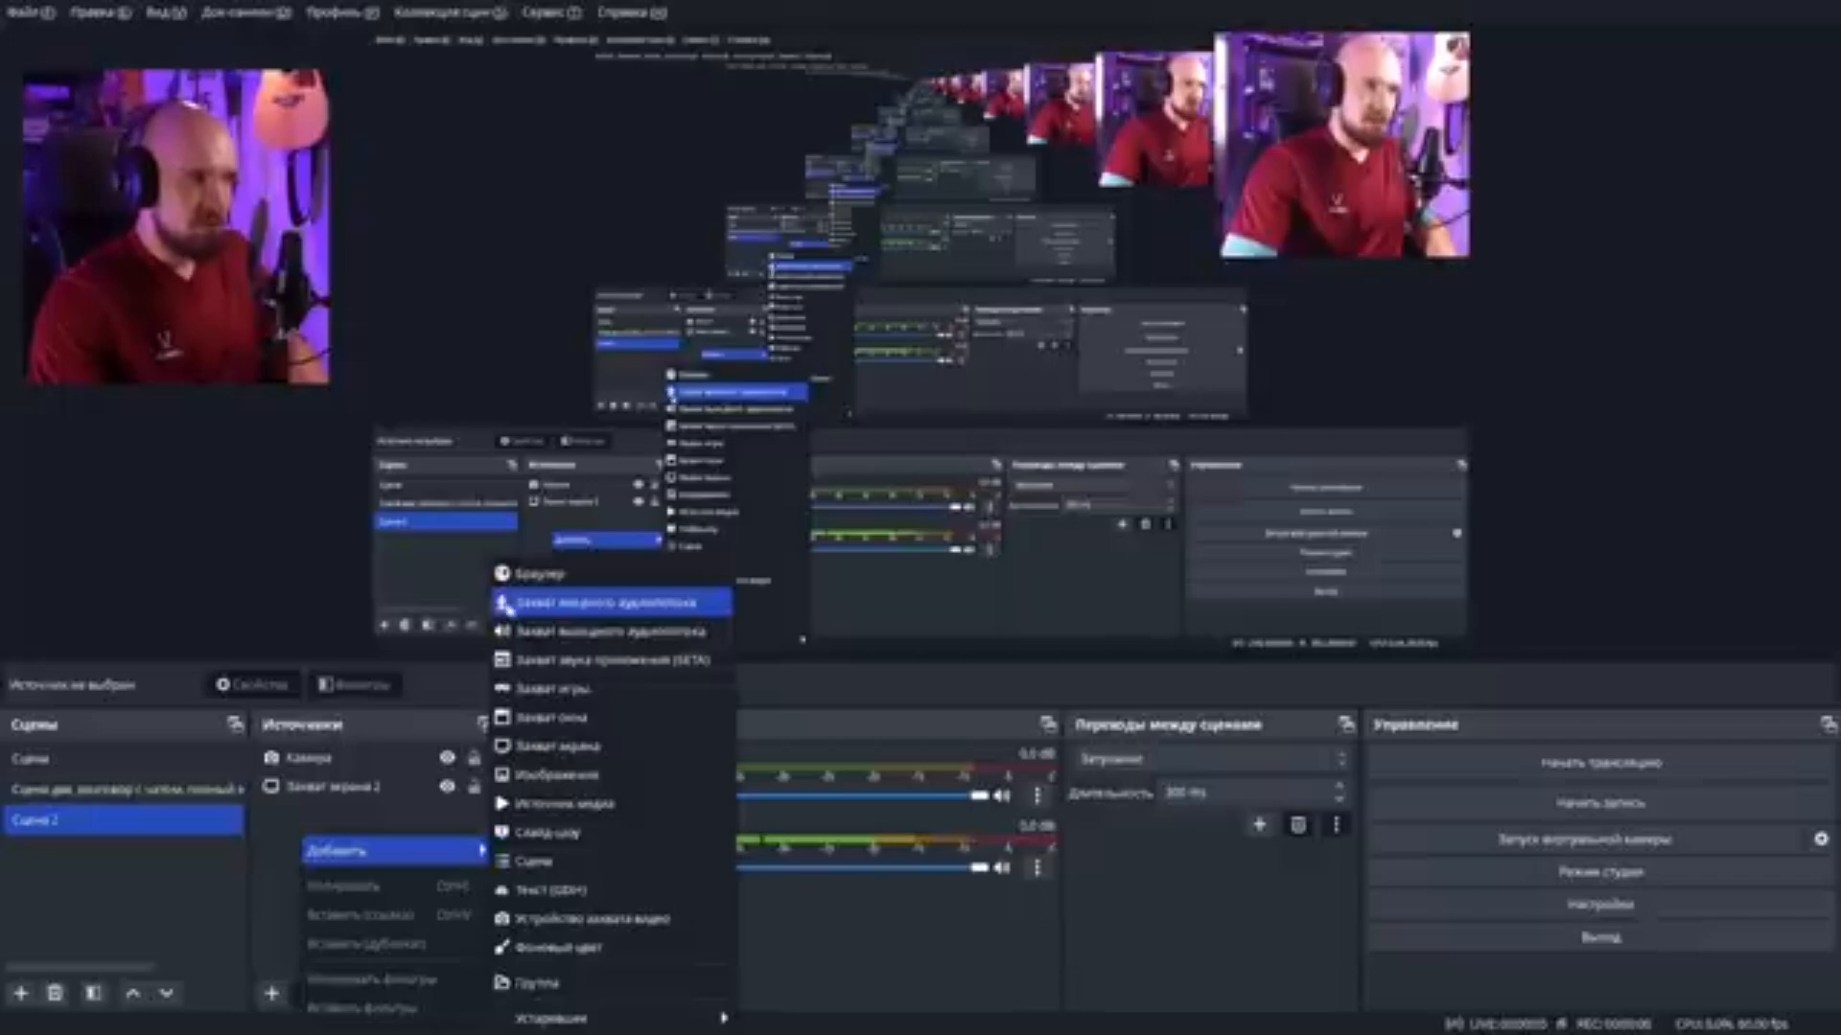
{"action": "left_click", "coordinate": [567, 604]}
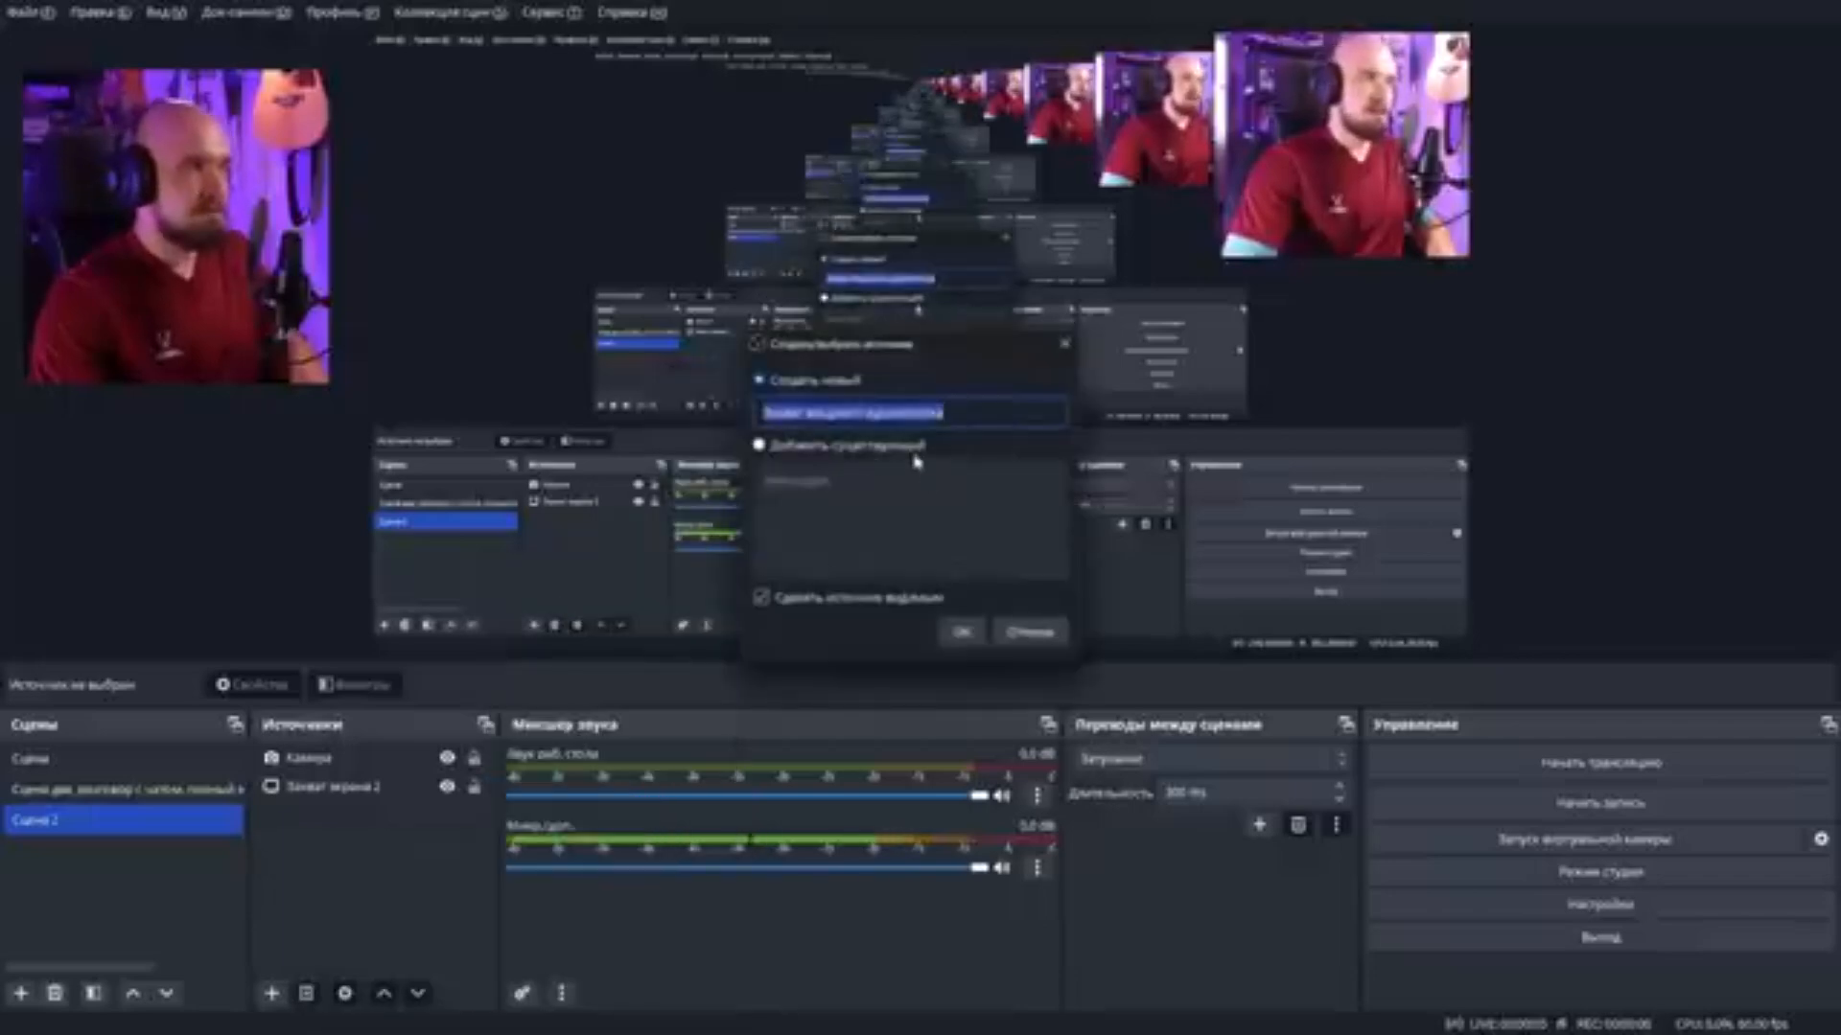
{"action": "type", "text": "микрофонмик"}
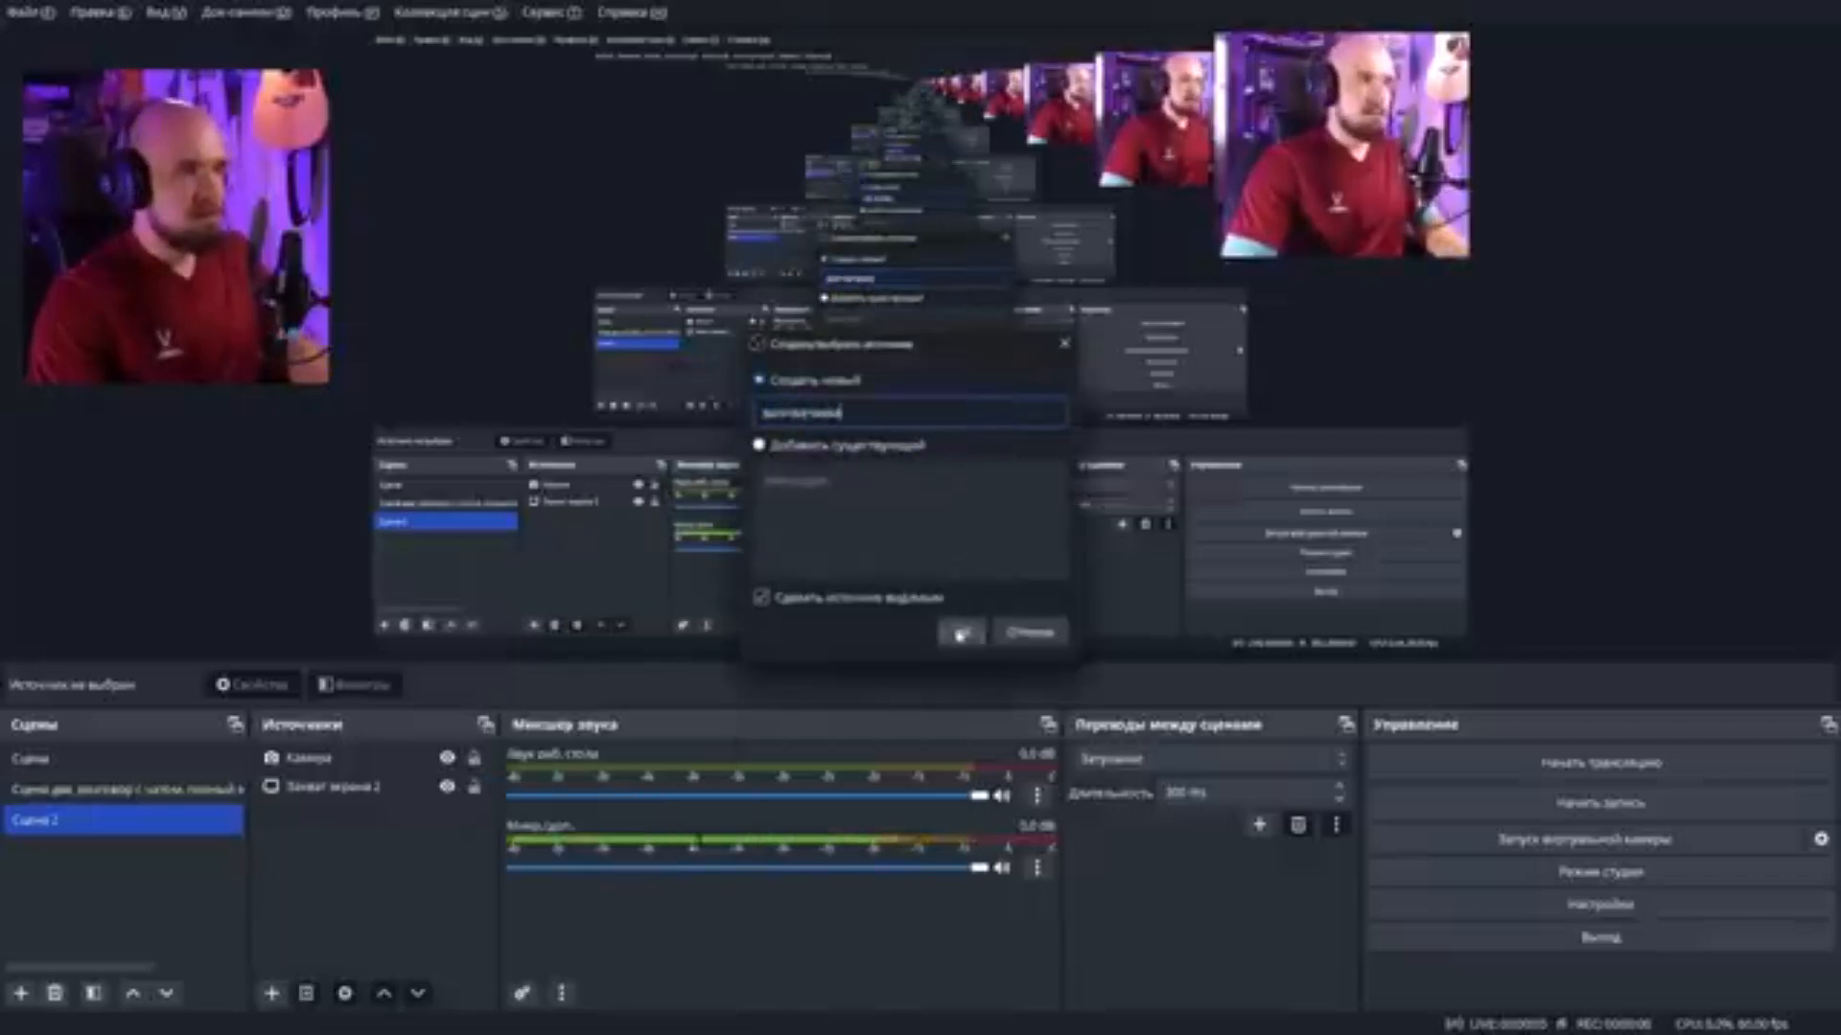
{"action": "left_click", "coordinate": [962, 632]}
{"action": "left_click", "coordinate": [709, 260]}
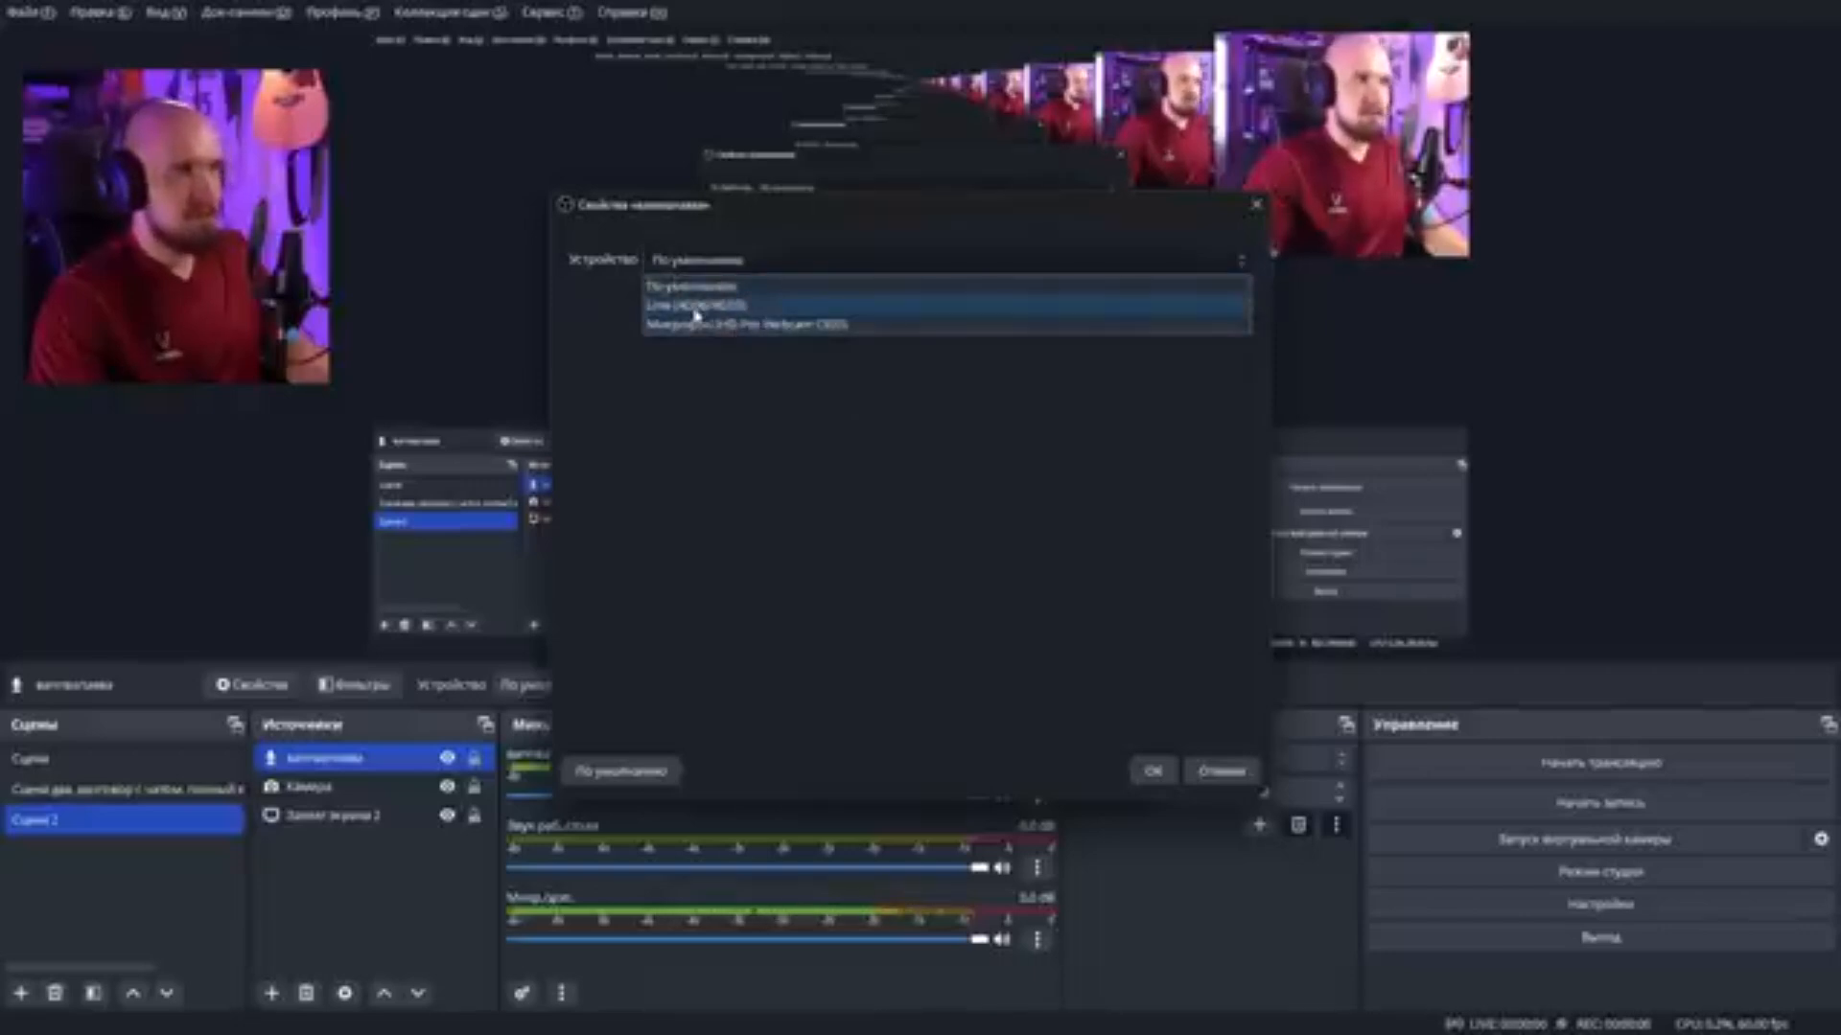
{"action": "left_click", "coordinate": [696, 305]}
{"action": "left_click", "coordinate": [1154, 770]}
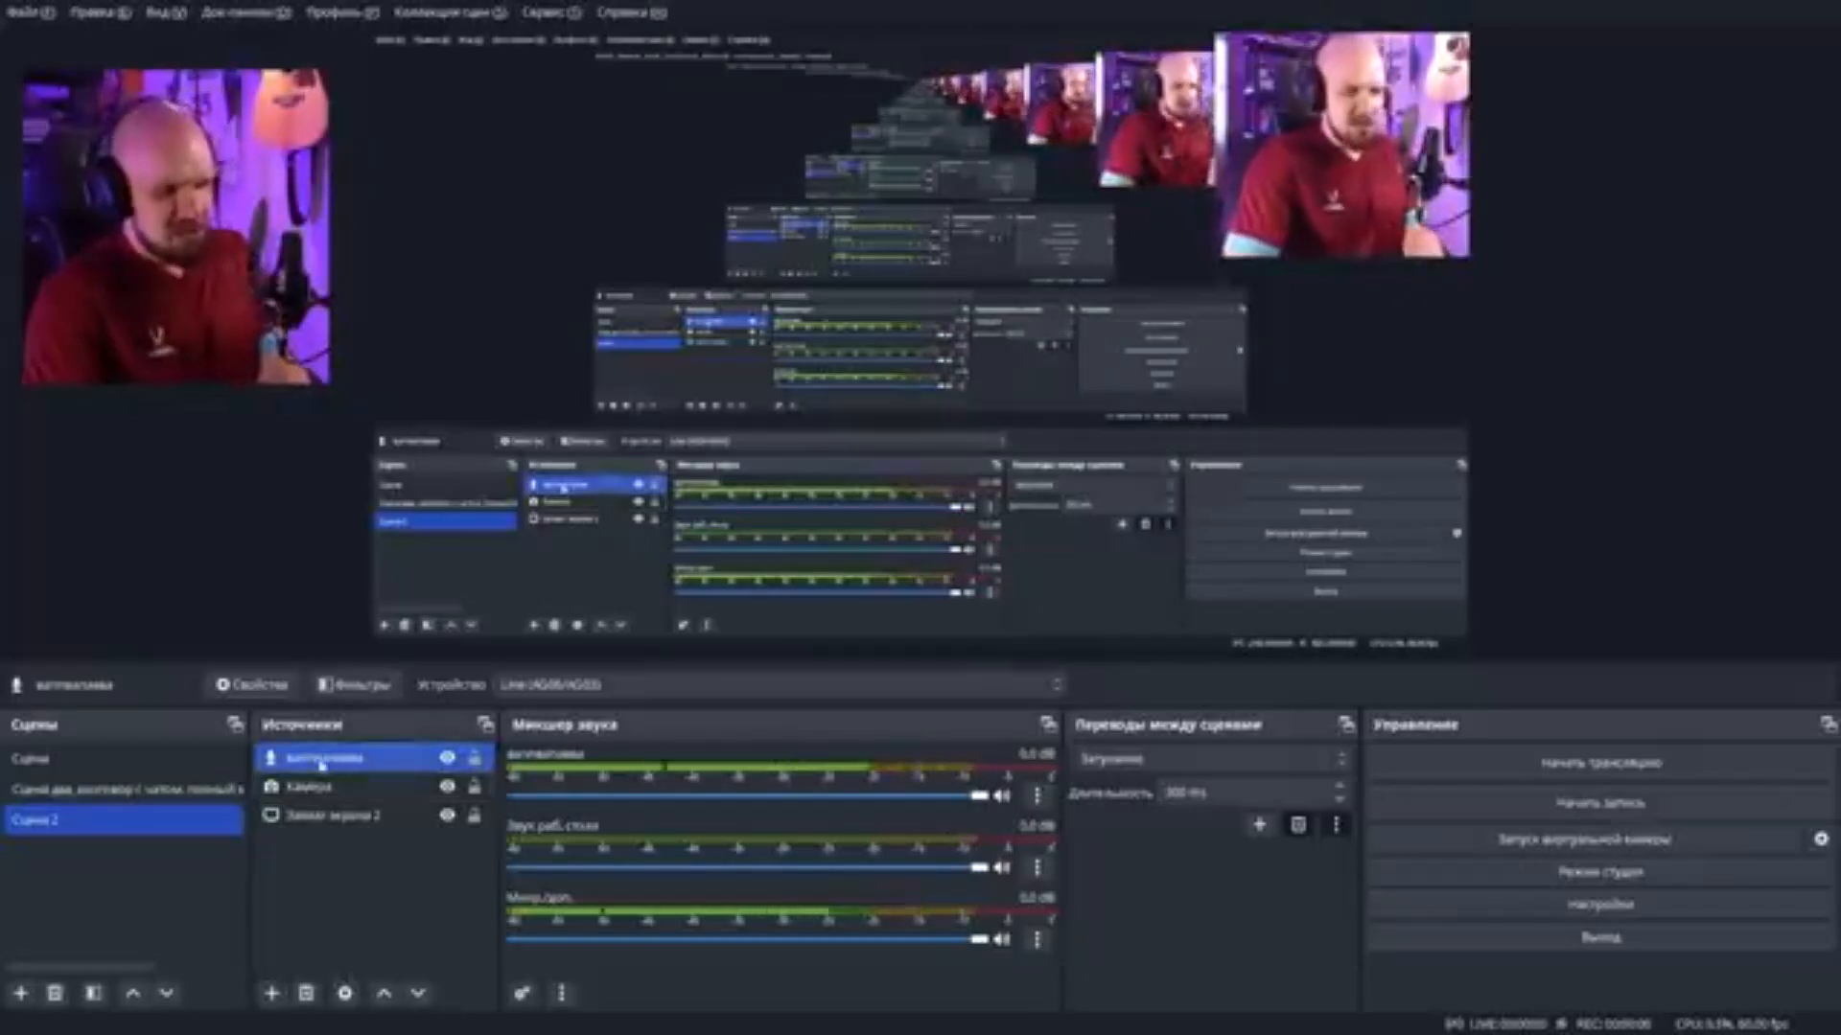
{"action": "key", "text": "Delete"}
{"action": "key", "text": "Return"}
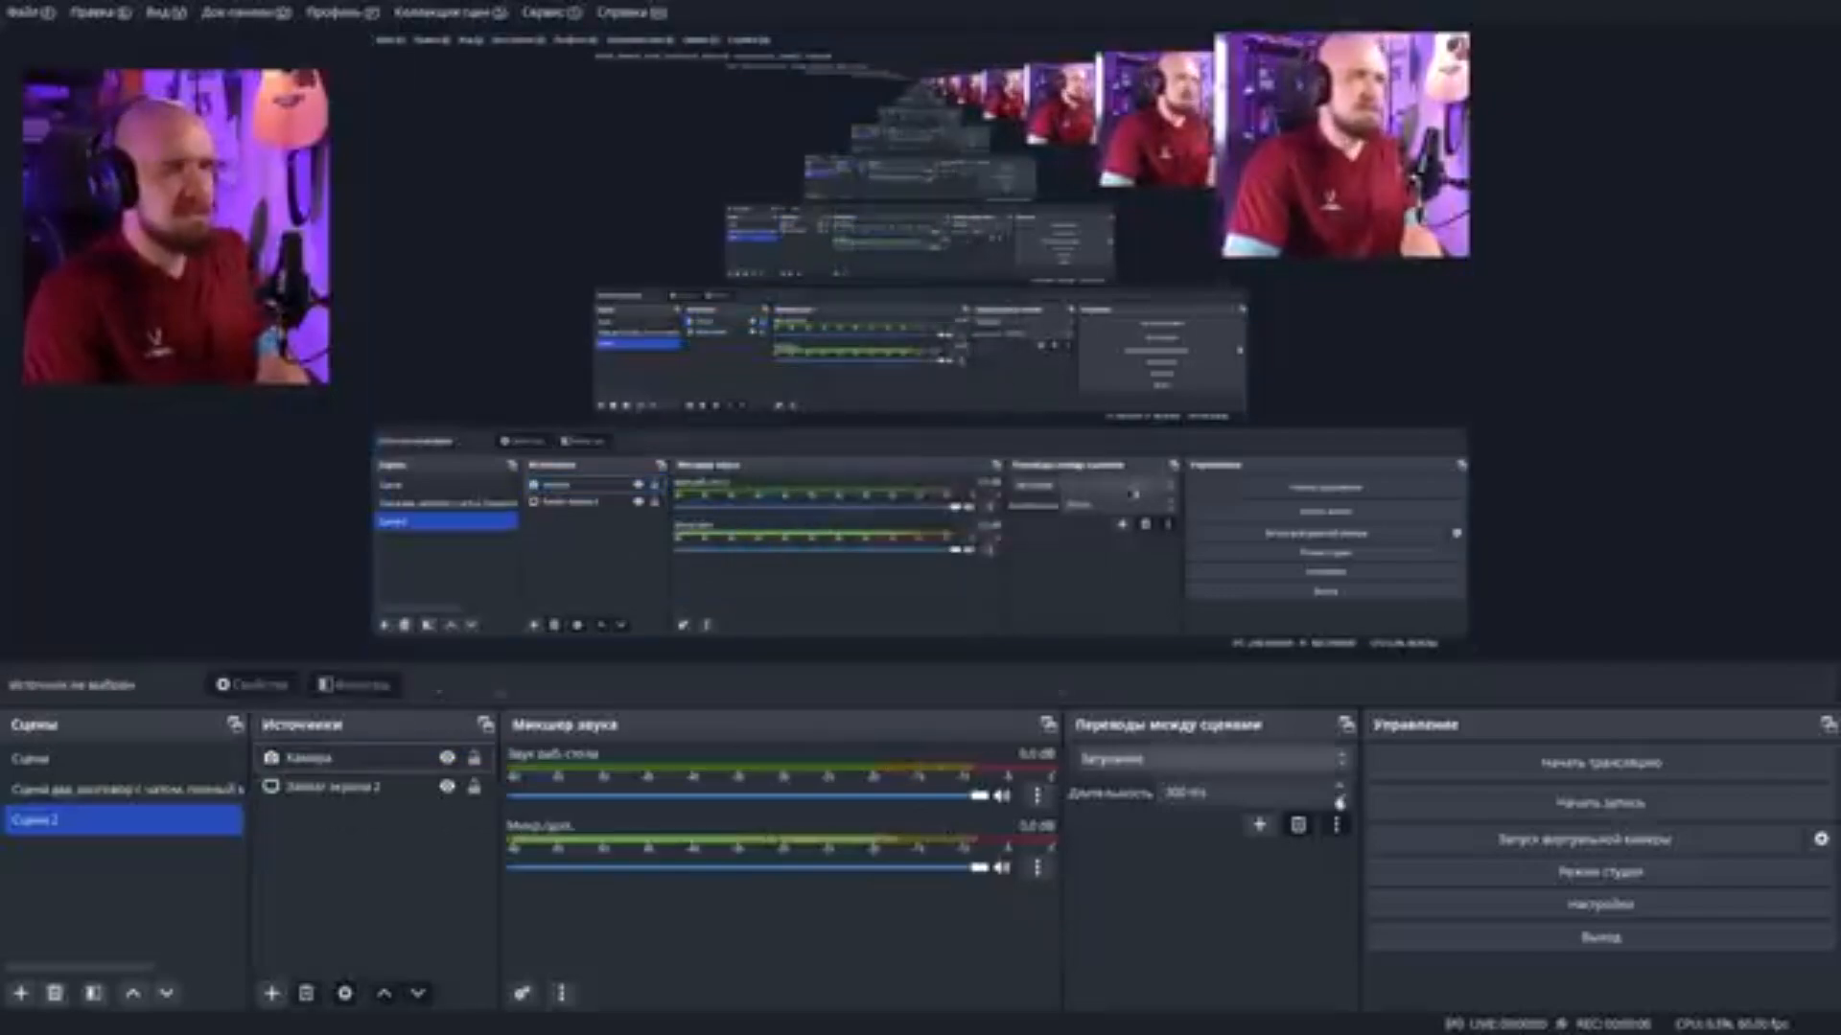
{"action": "left_click", "coordinate": [1508, 906]}
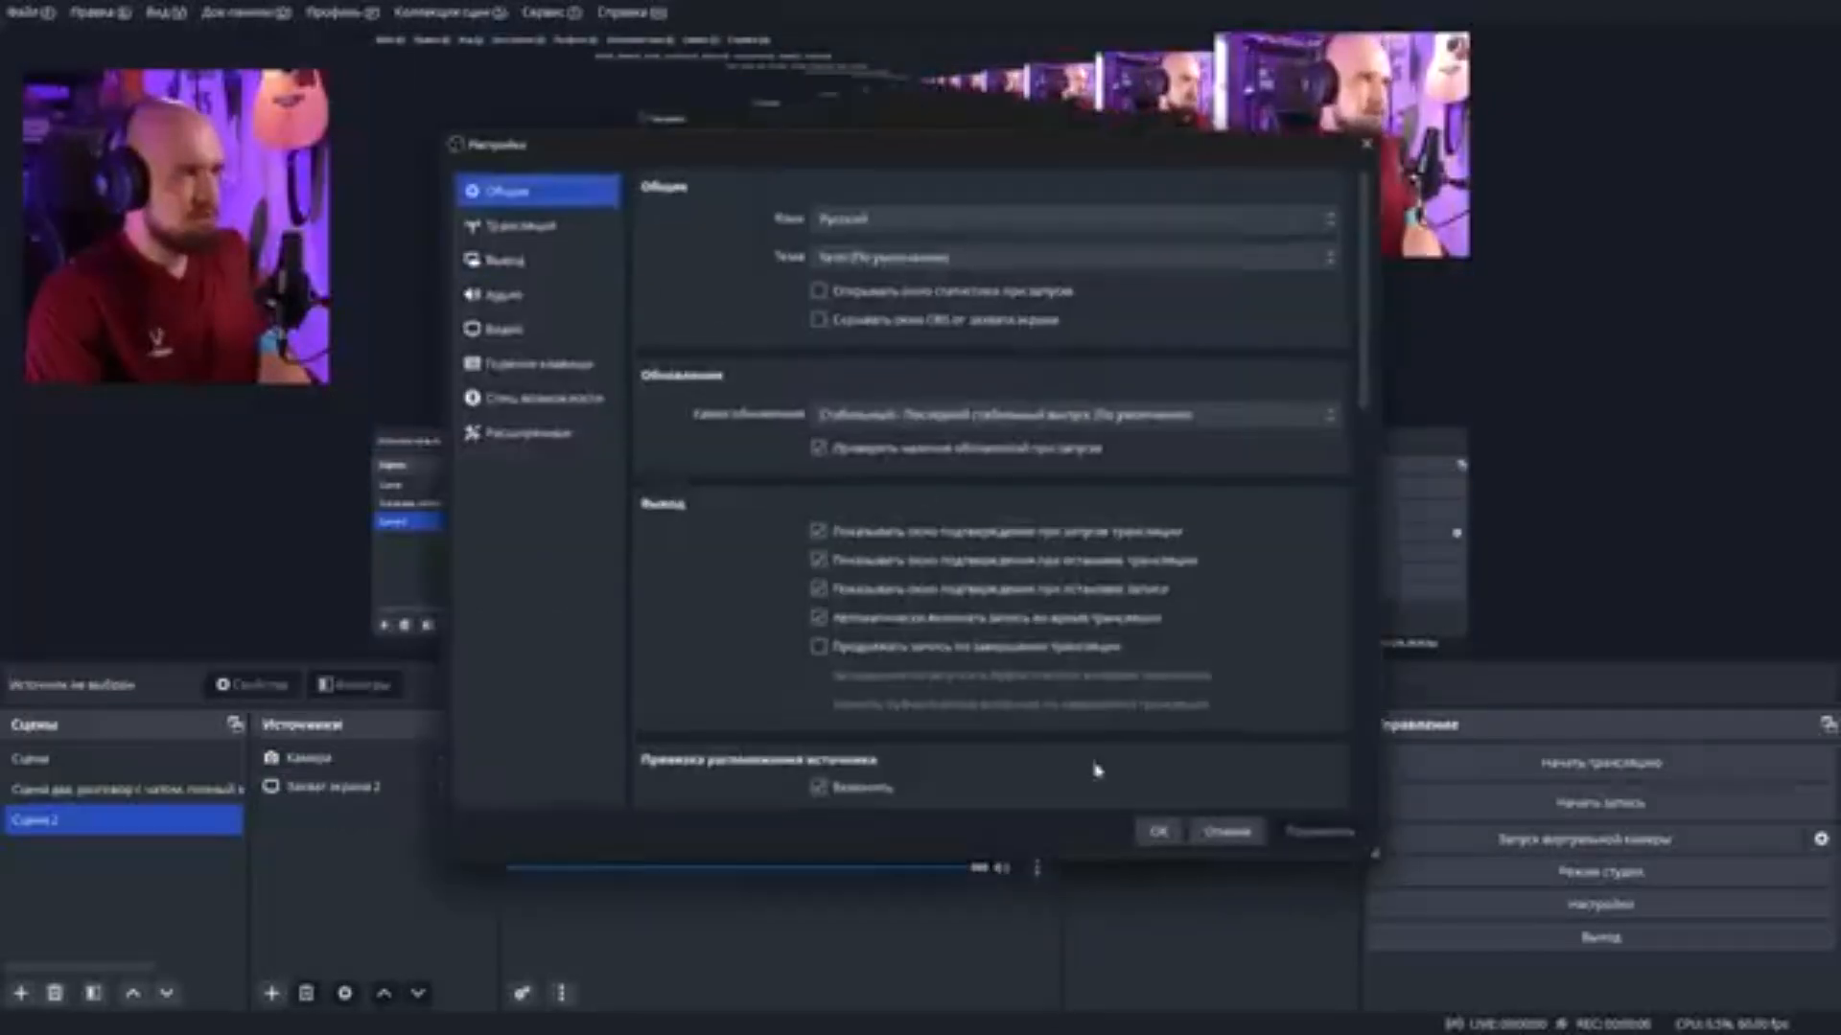
Step: Check the Камера source, the mic channel's filters and the Сцена scene, then return to Сцена 2
{"action": "left_click", "coordinate": [1226, 830]}
{"action": "left_click", "coordinate": [475, 759]}
{"action": "right_click", "coordinate": [349, 844]}
{"action": "mouse_move", "coordinate": [432, 857]}
{"action": "left_click", "coordinate": [304, 842]}
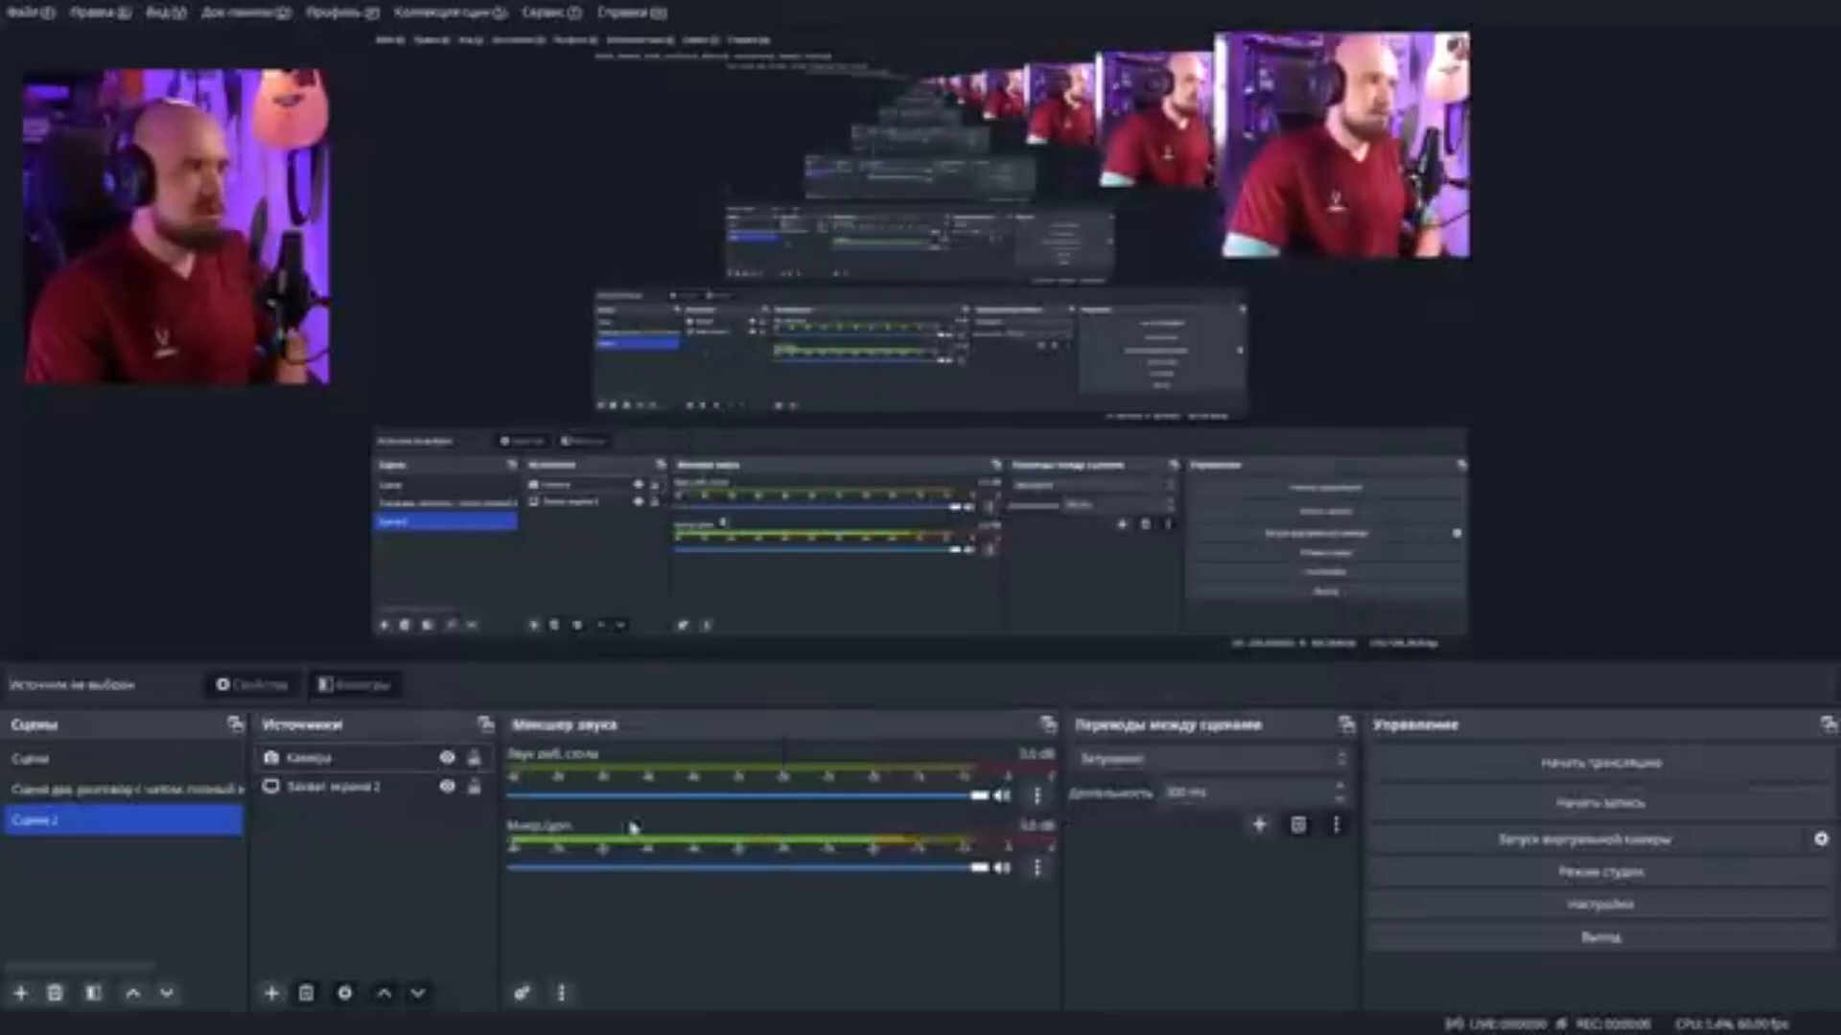
{"action": "left_click", "coordinate": [1039, 869]}
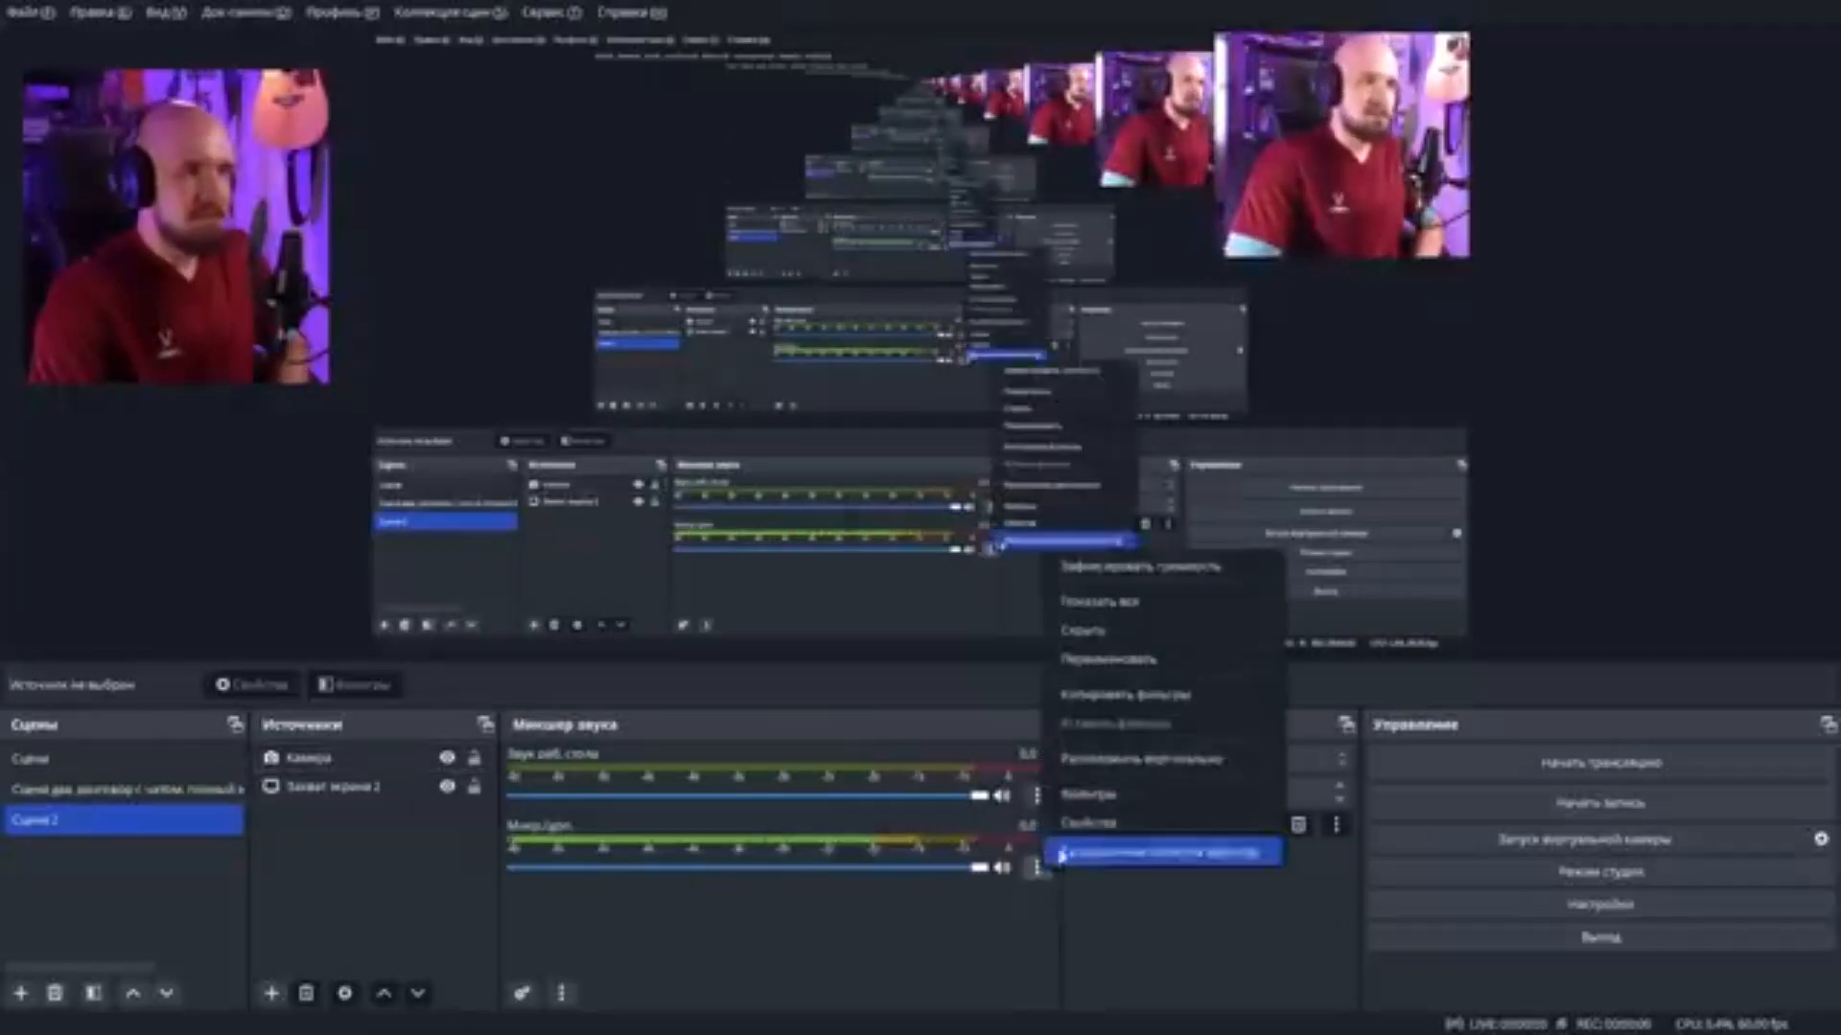
{"action": "left_click", "coordinate": [1087, 807]}
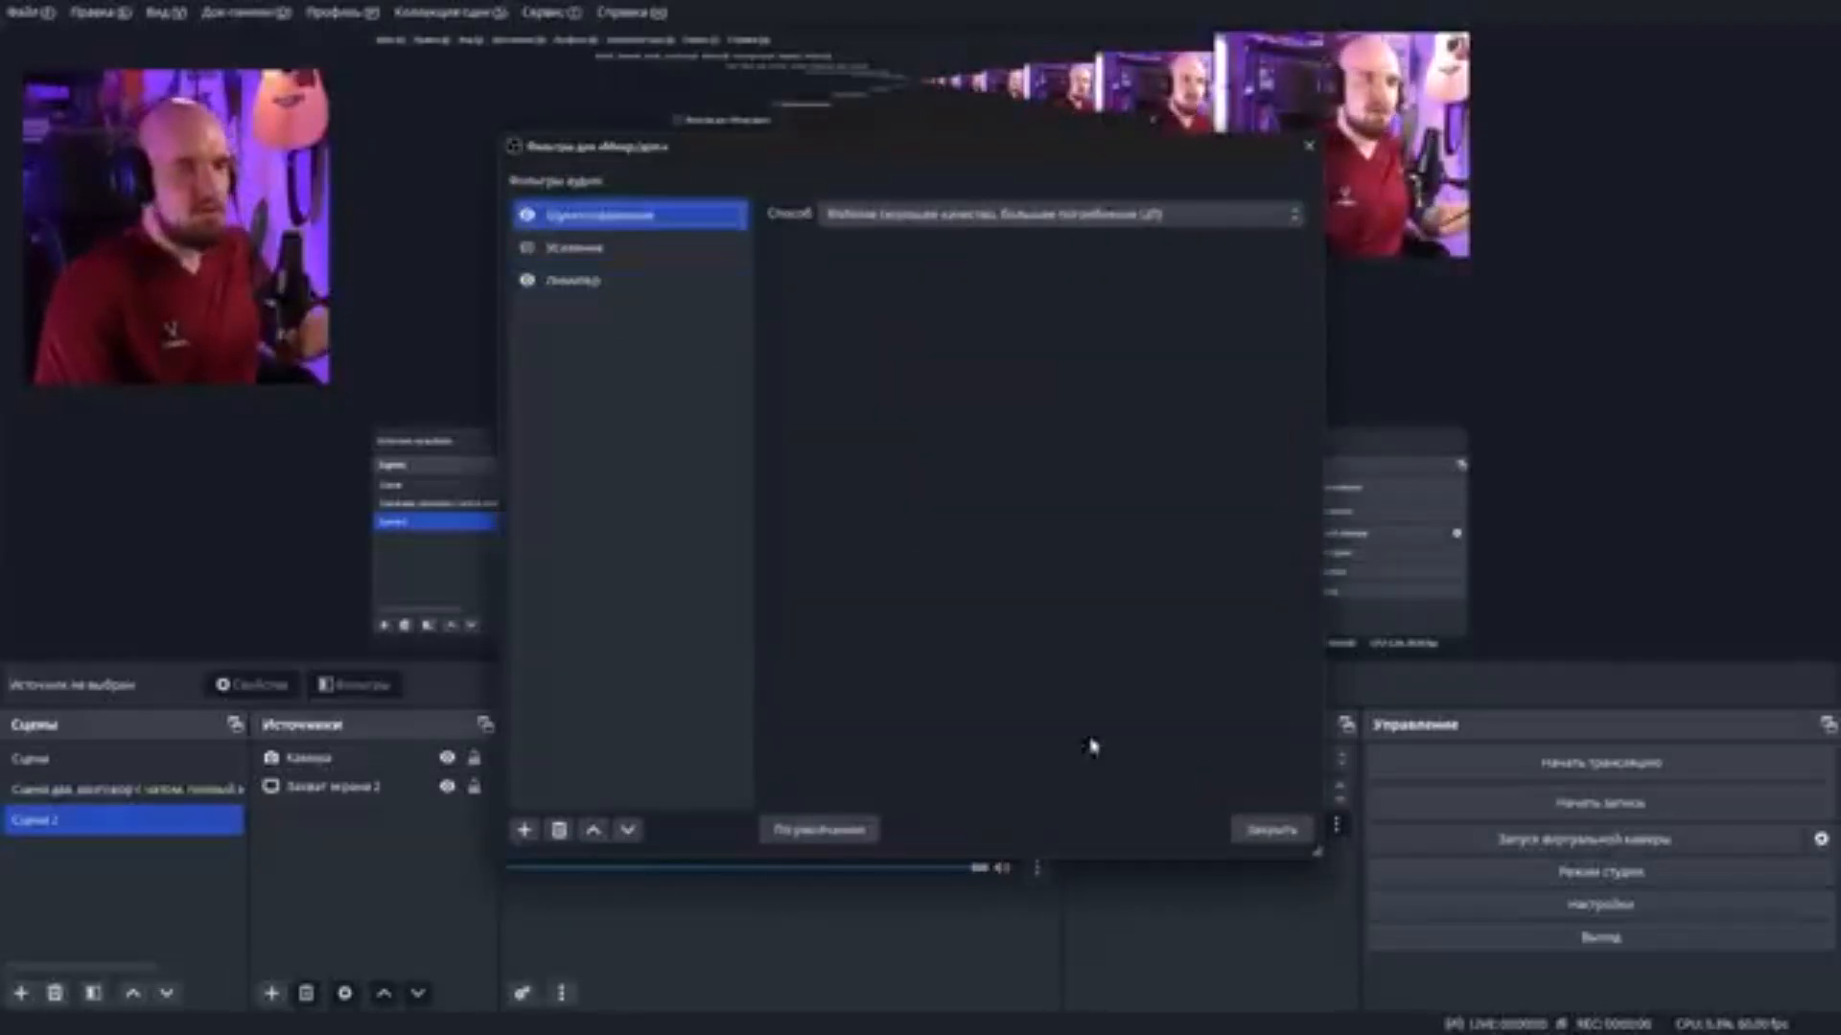
{"action": "left_click", "coordinate": [1258, 824]}
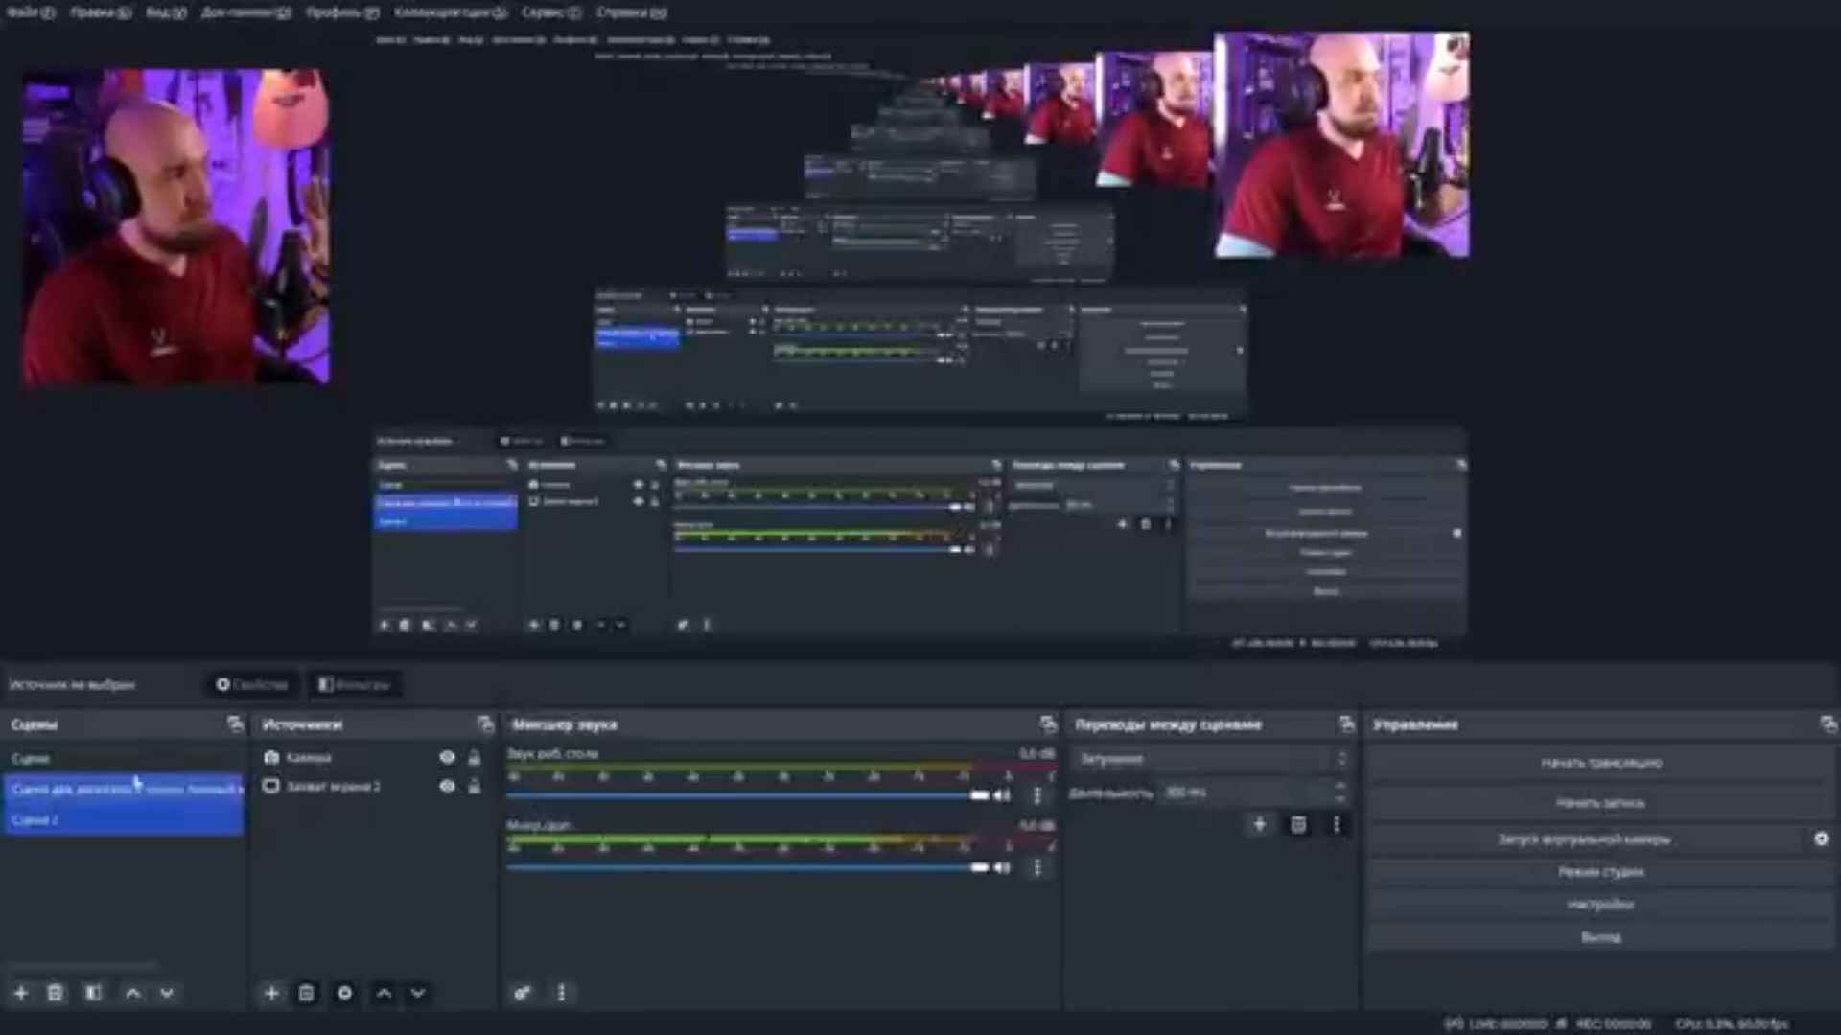
{"action": "left_click", "coordinate": [144, 759]}
{"action": "left_click", "coordinate": [237, 822]}
Step: Add a Line (AG06/AG03) audio input capture to Сцена 2, then switch to Сцена
{"action": "right_click", "coordinate": [350, 843]}
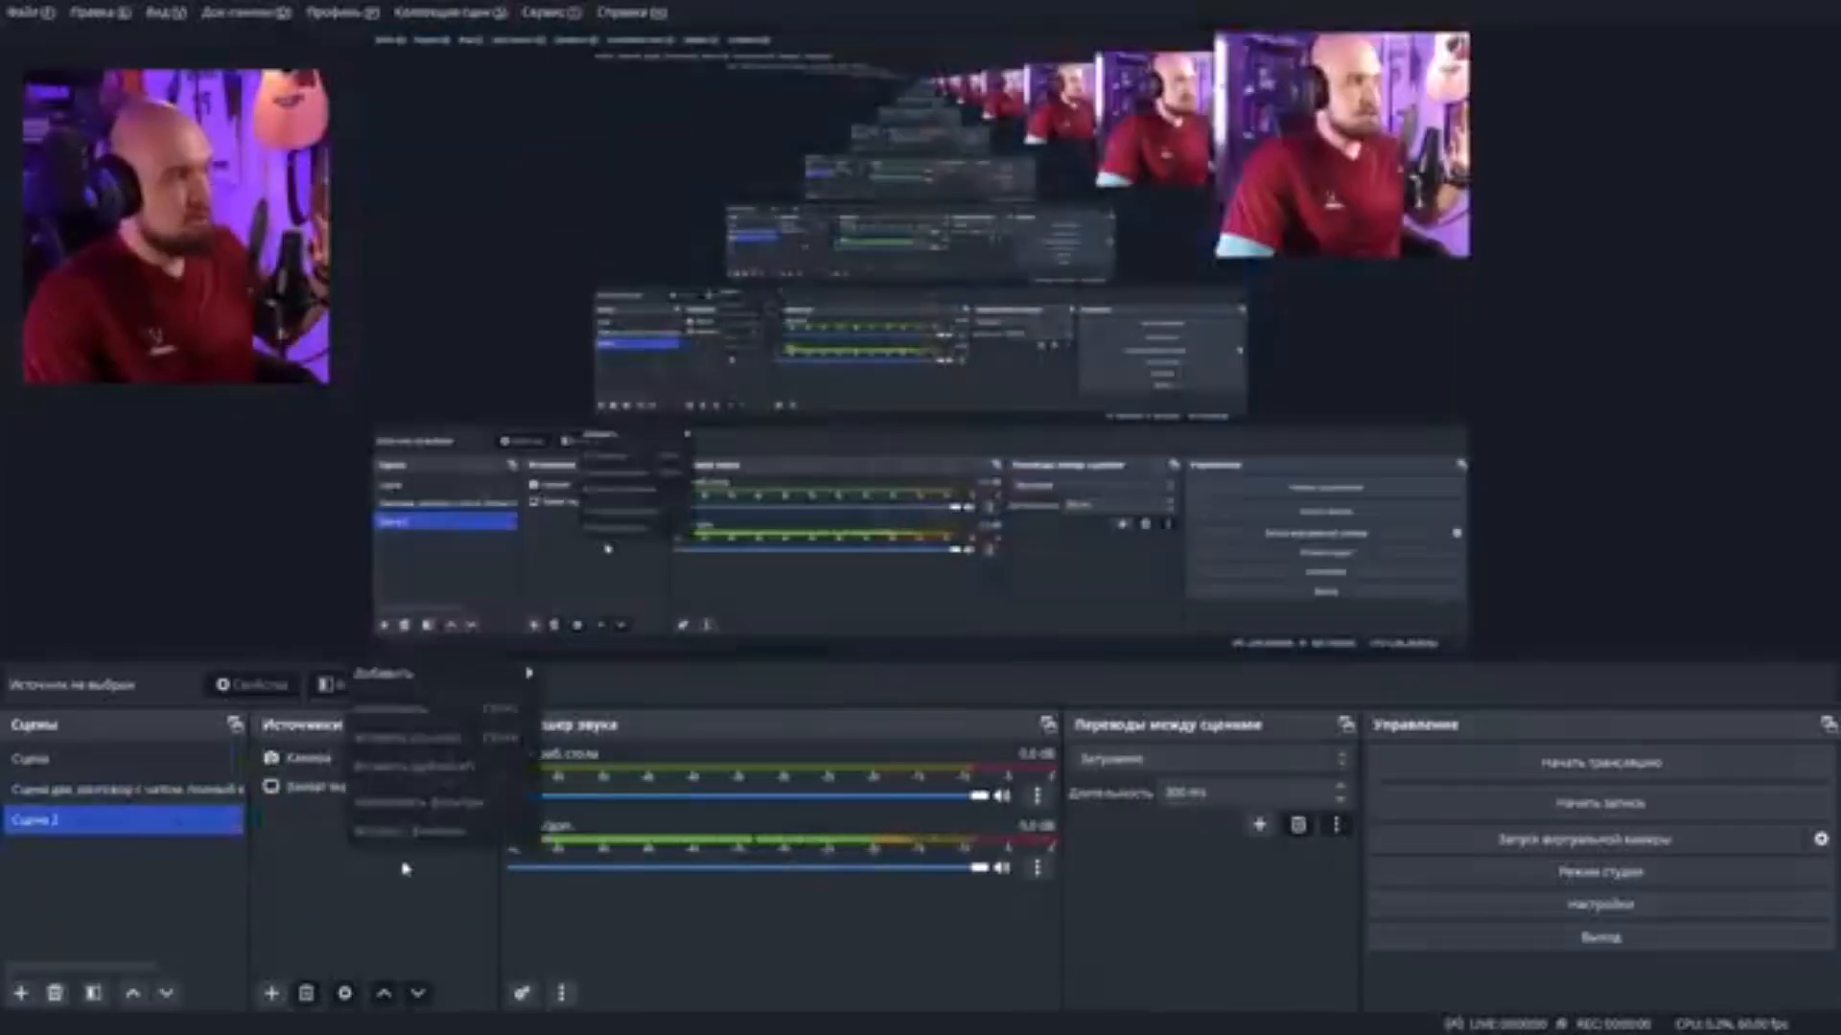
{"action": "mouse_move", "coordinate": [441, 673]}
{"action": "left_click", "coordinate": [632, 623]}
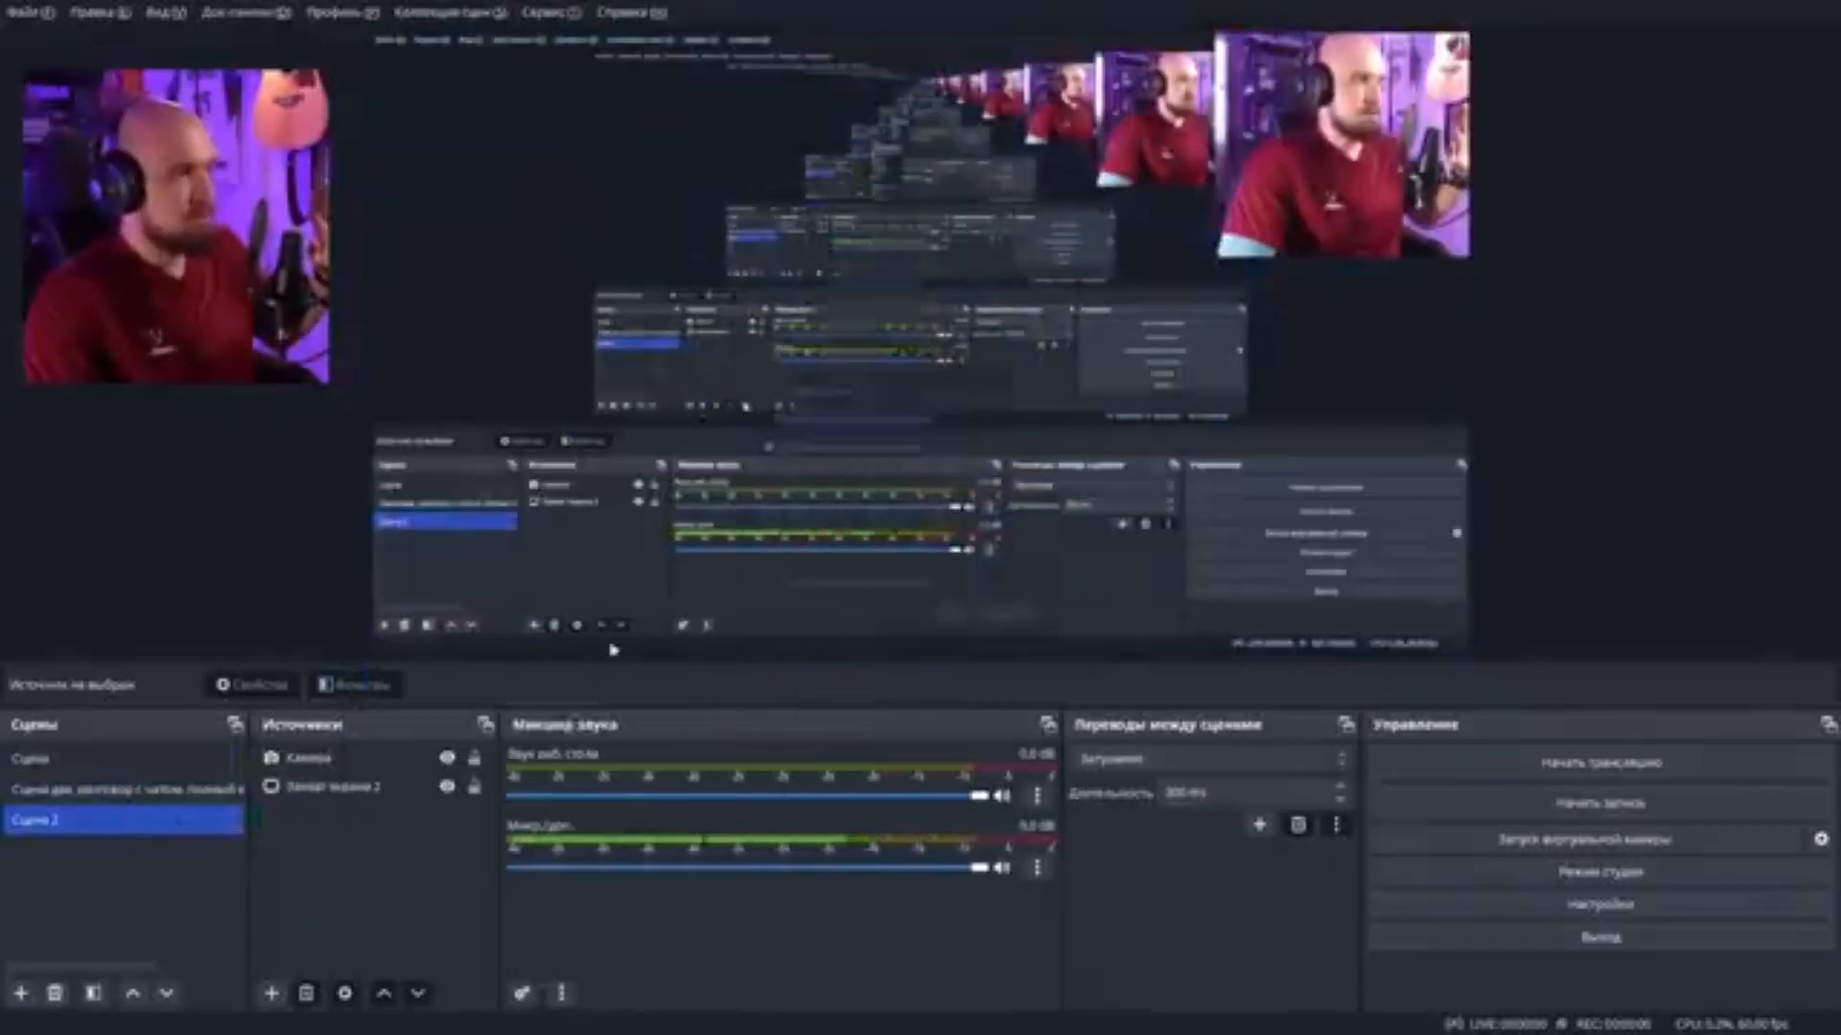
{"action": "left_click", "coordinate": [959, 631]}
{"action": "left_click", "coordinate": [722, 259]}
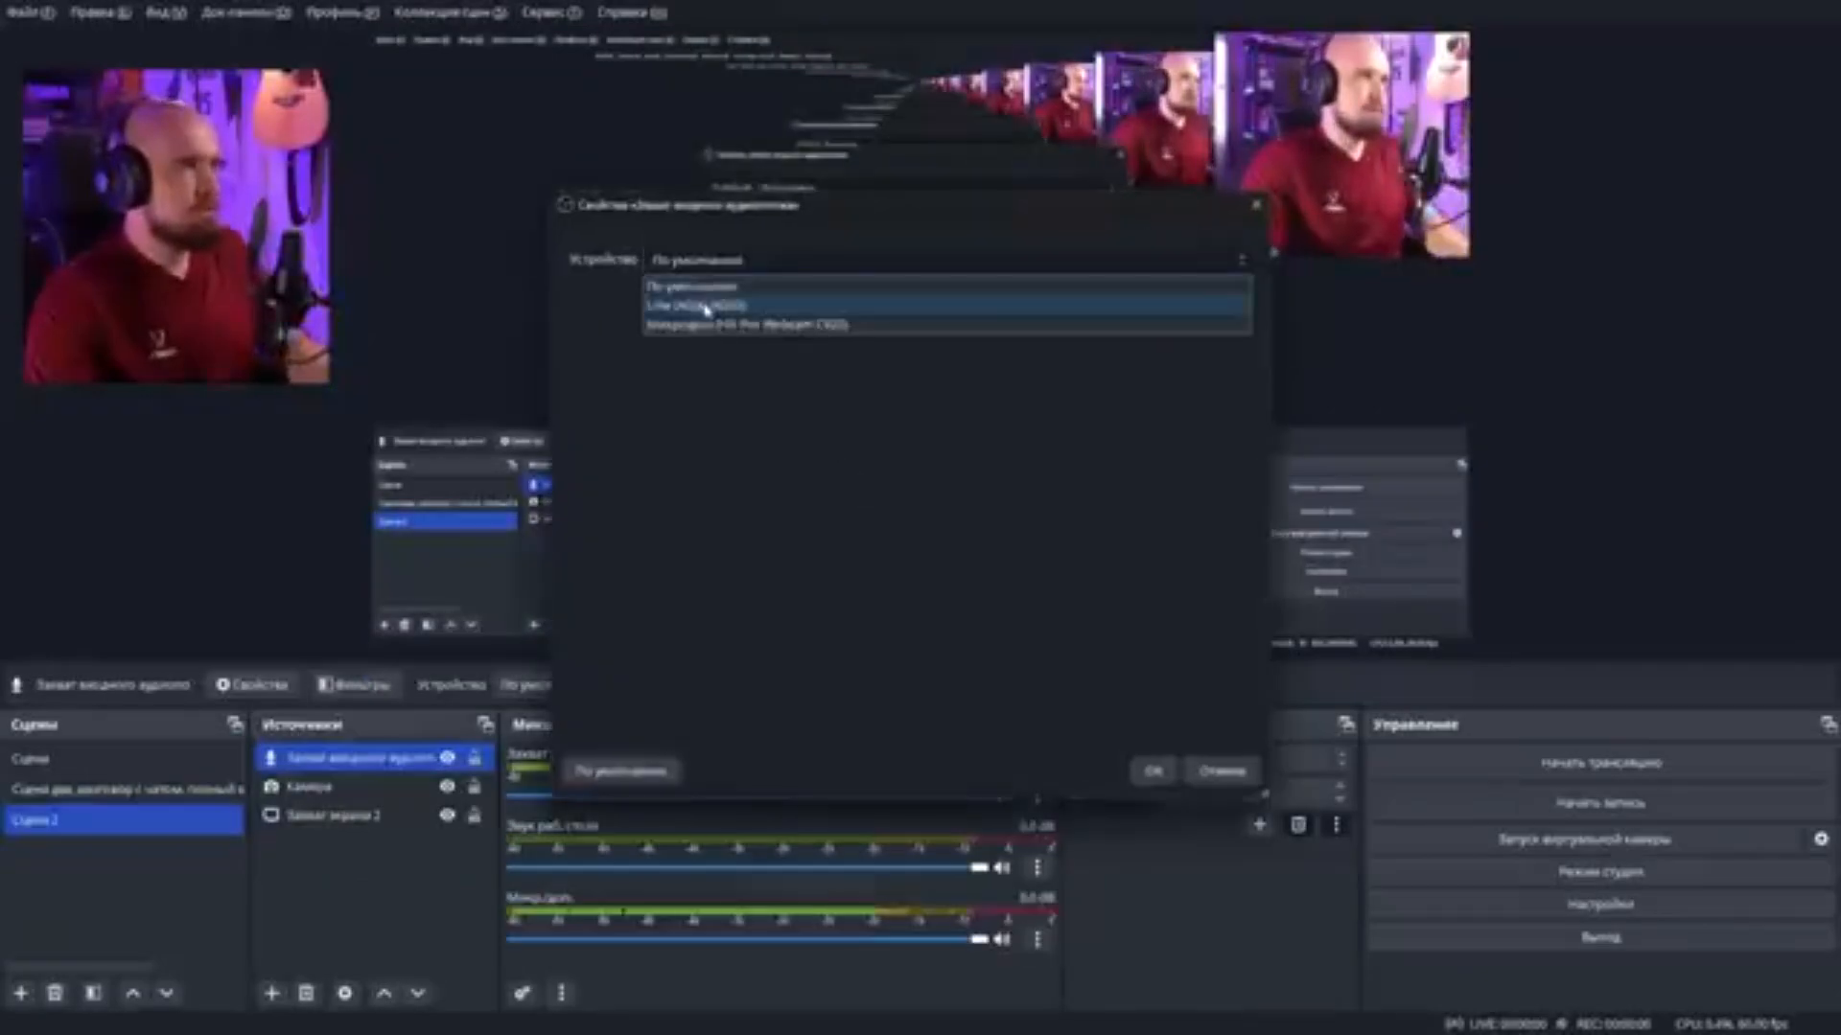
{"action": "left_click", "coordinate": [698, 304]}
{"action": "left_click", "coordinate": [1152, 773]}
{"action": "left_click", "coordinate": [96, 759]}
Step: Add the existing audio input capture source to the scene Сцена
{"action": "right_click", "coordinate": [304, 935]}
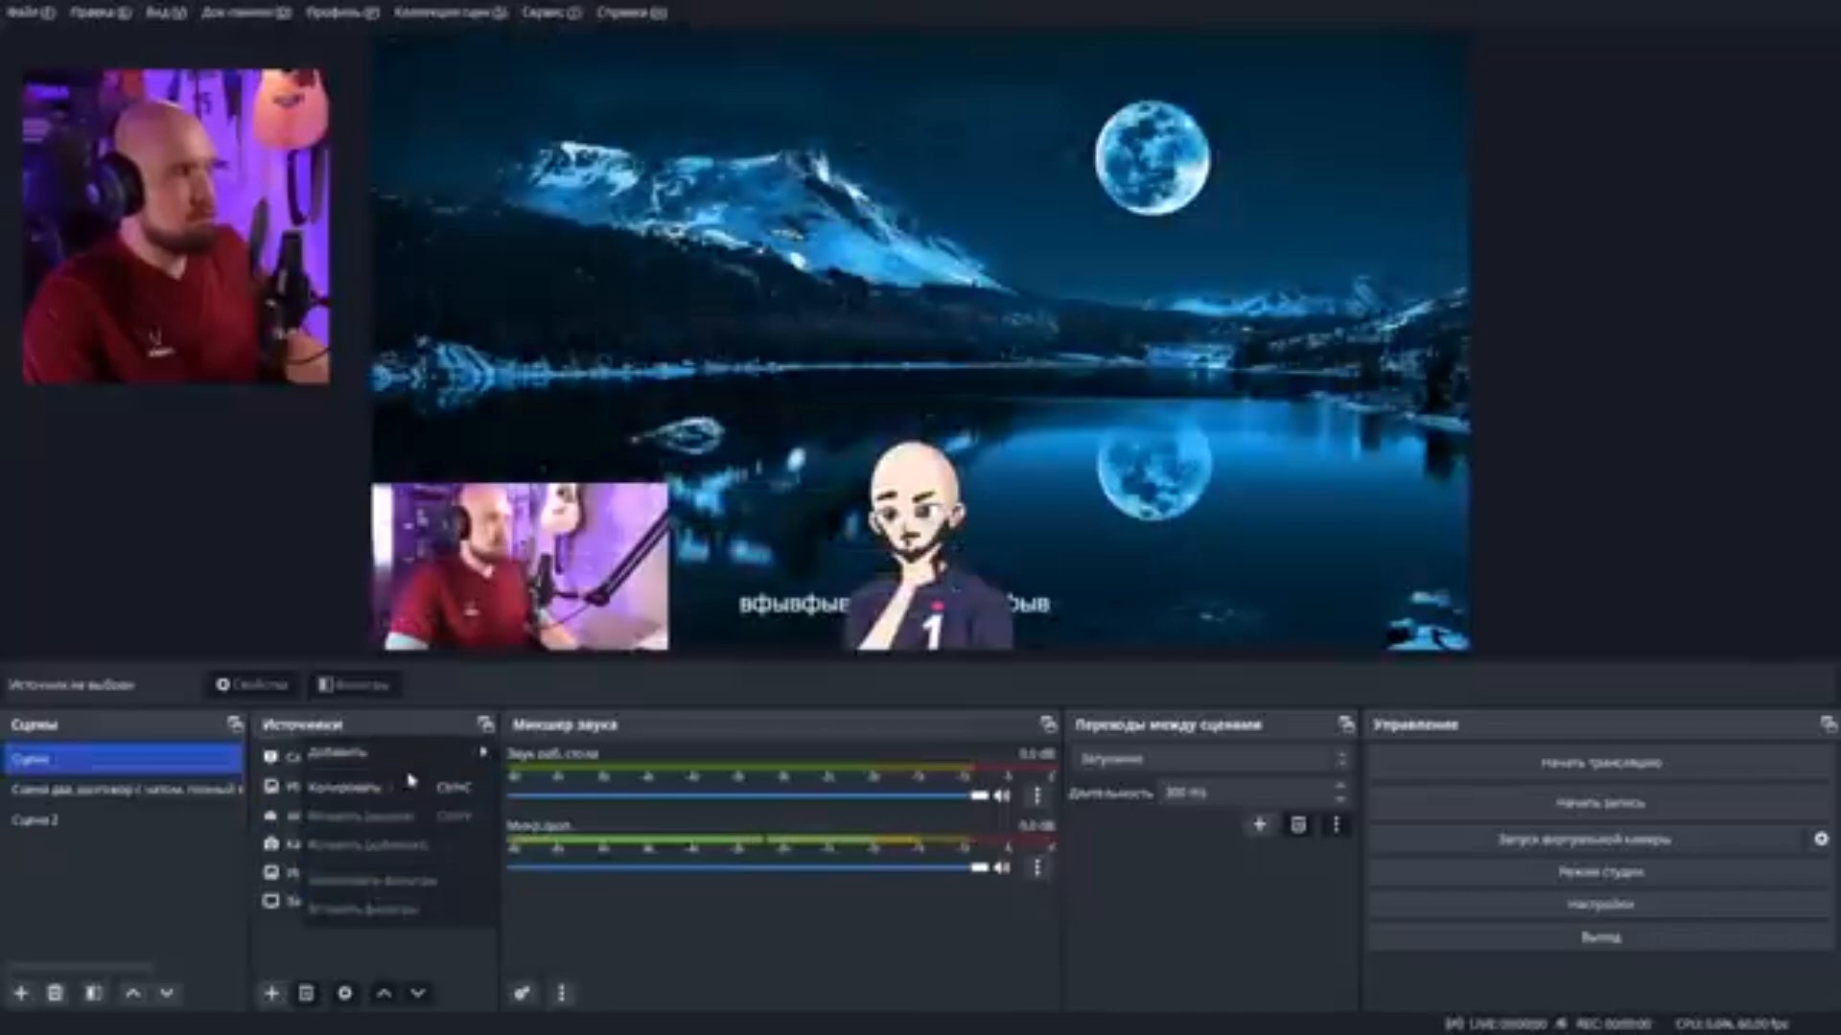
{"action": "mouse_move", "coordinate": [436, 769]}
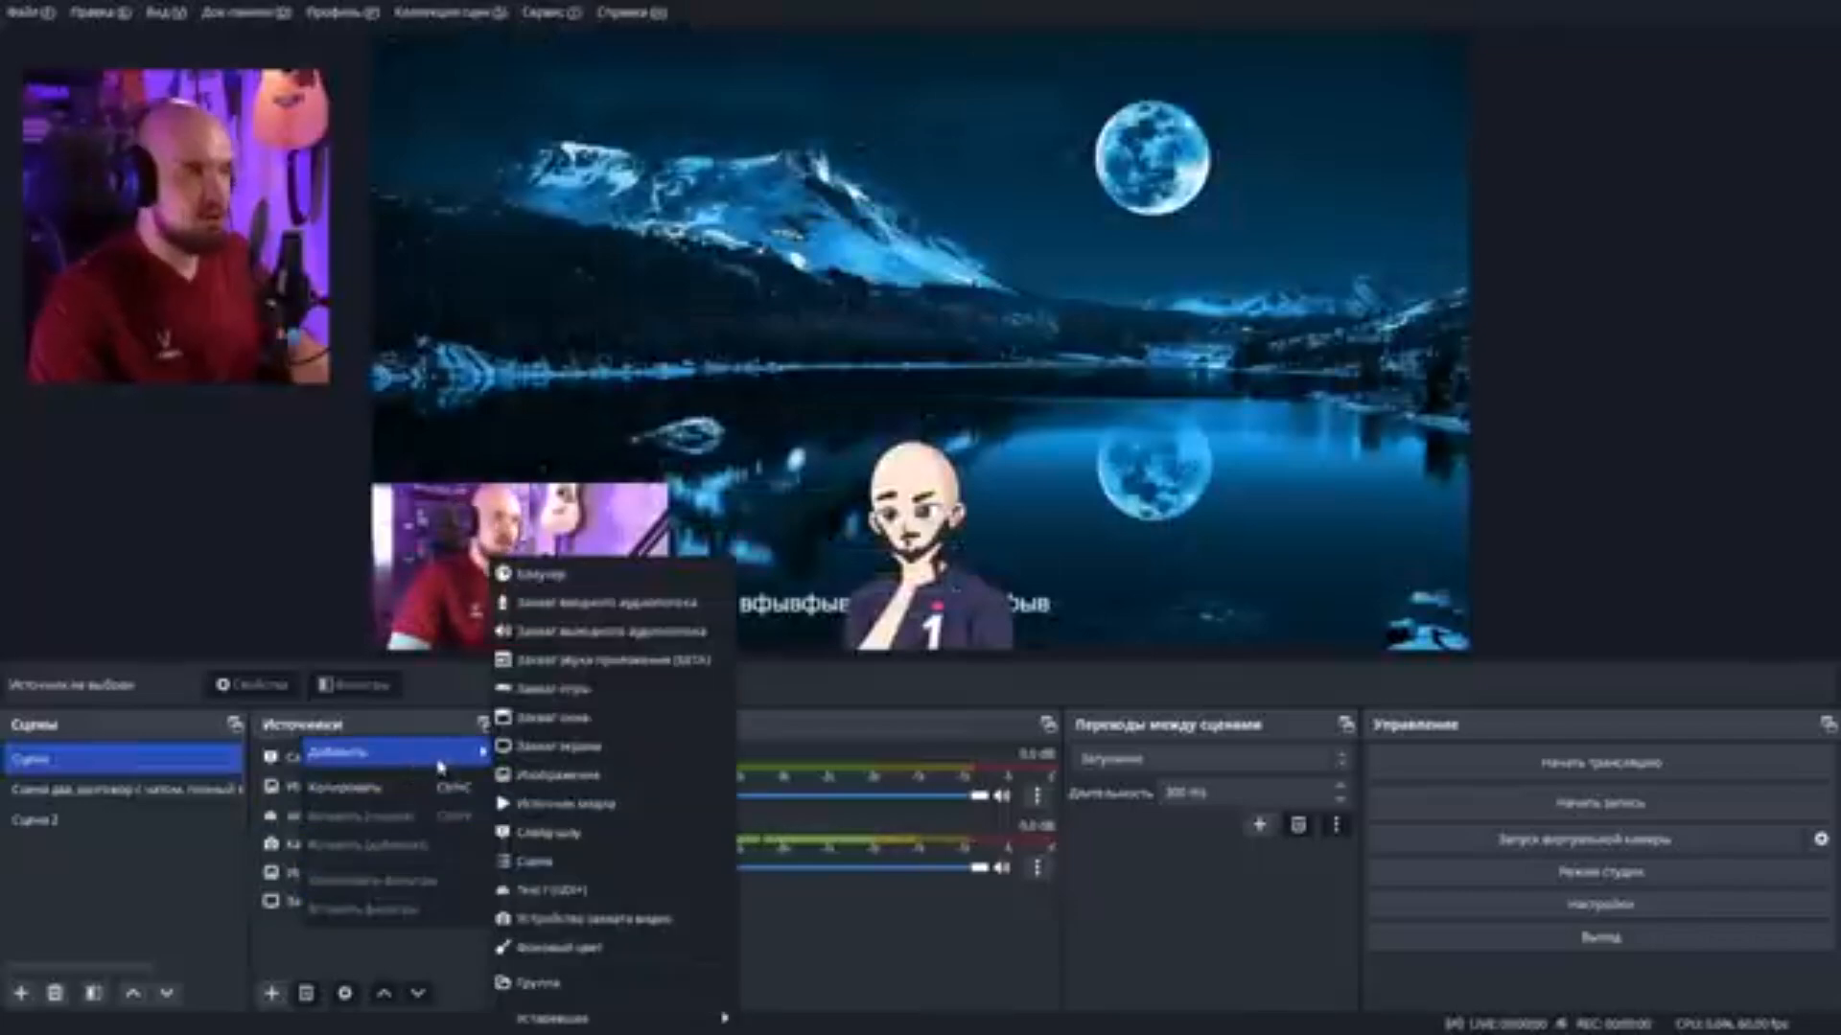
{"action": "left_click", "coordinate": [594, 602]}
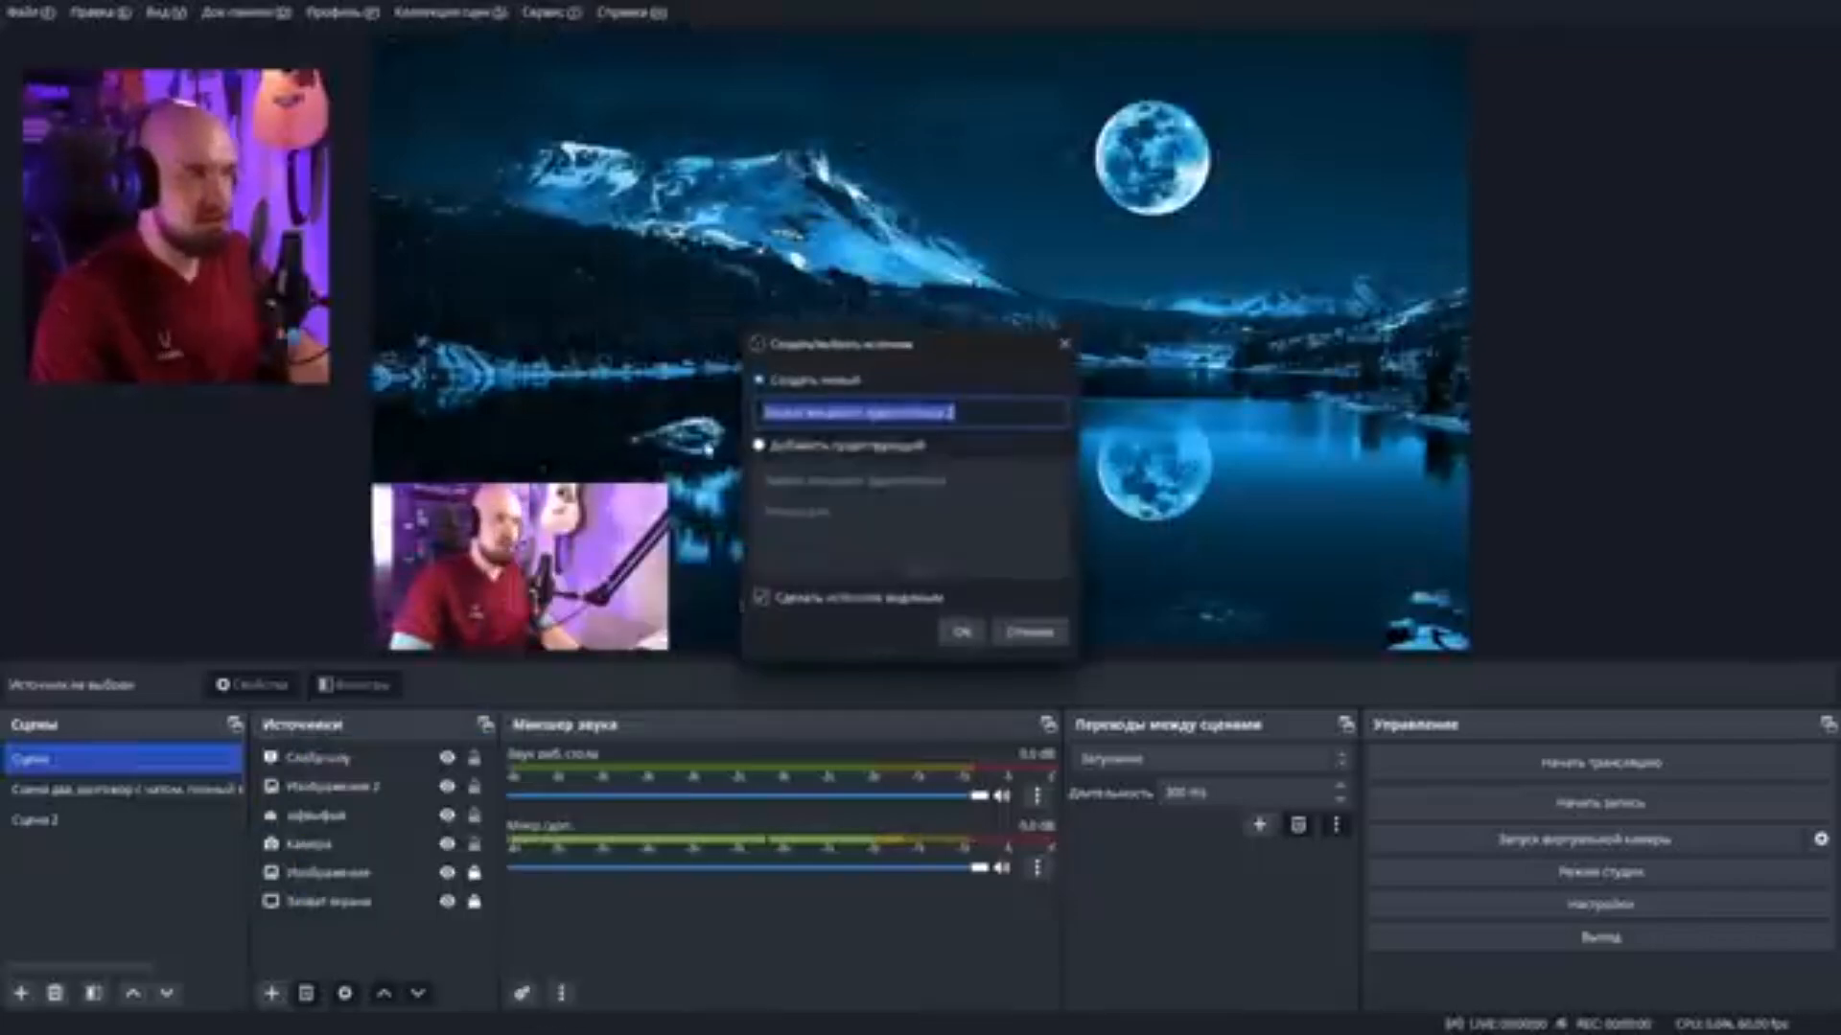
{"action": "left_click", "coordinate": [762, 447]}
{"action": "left_click", "coordinate": [820, 483]}
{"action": "left_click", "coordinate": [955, 632]}
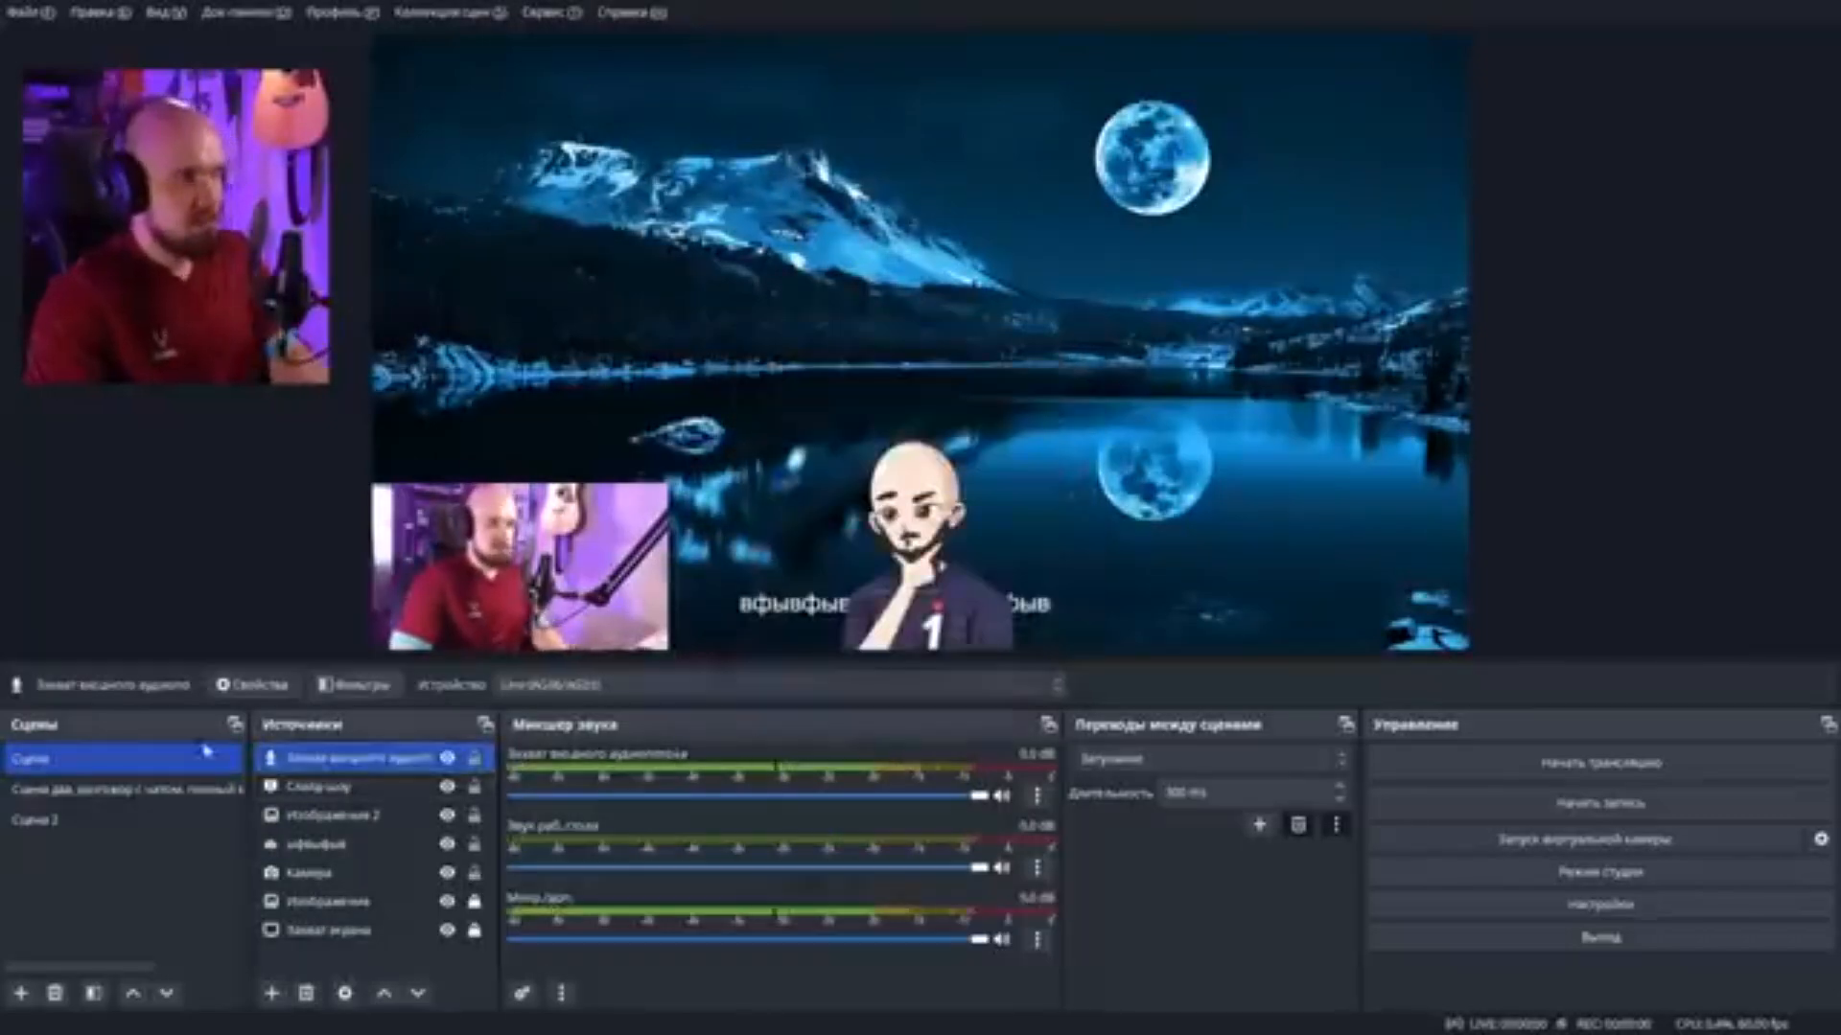
Step: Delete the audio input capture source from both Сцена 2 and Сцена
{"action": "left_click", "coordinate": [90, 819]}
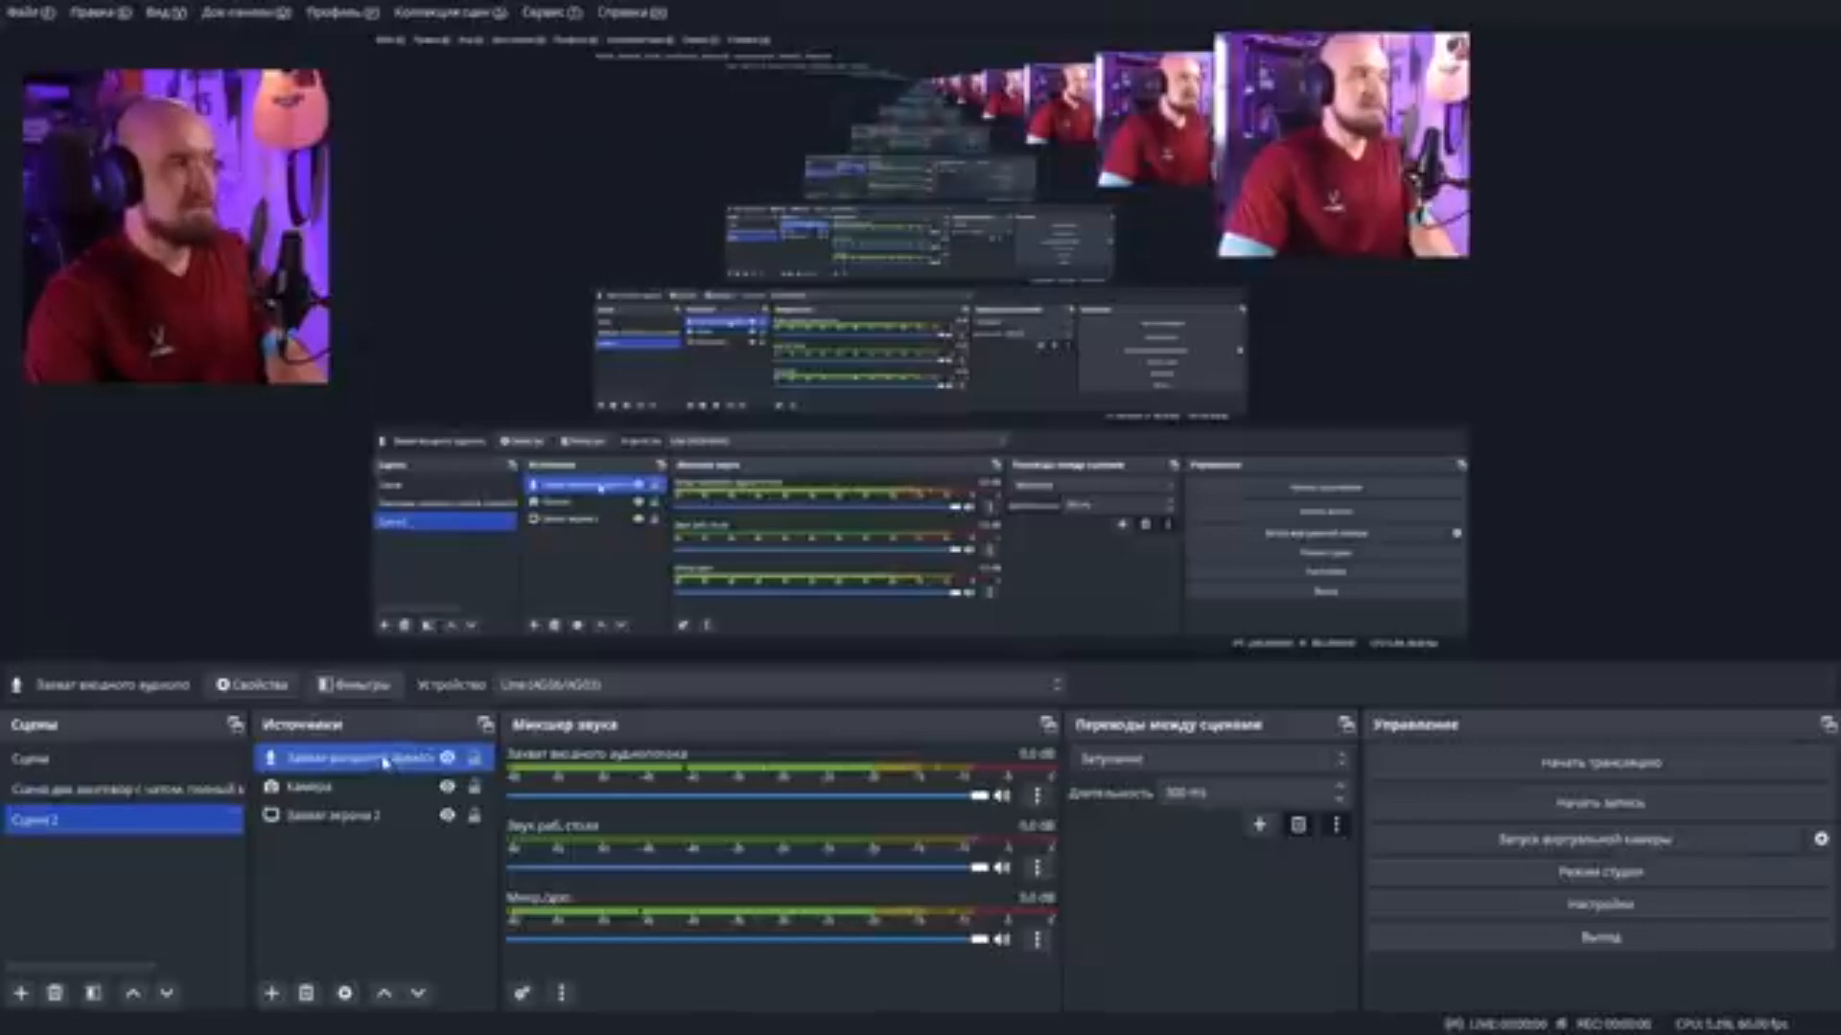
{"action": "key", "text": "Delete"}
{"action": "left_click", "coordinate": [1042, 535]}
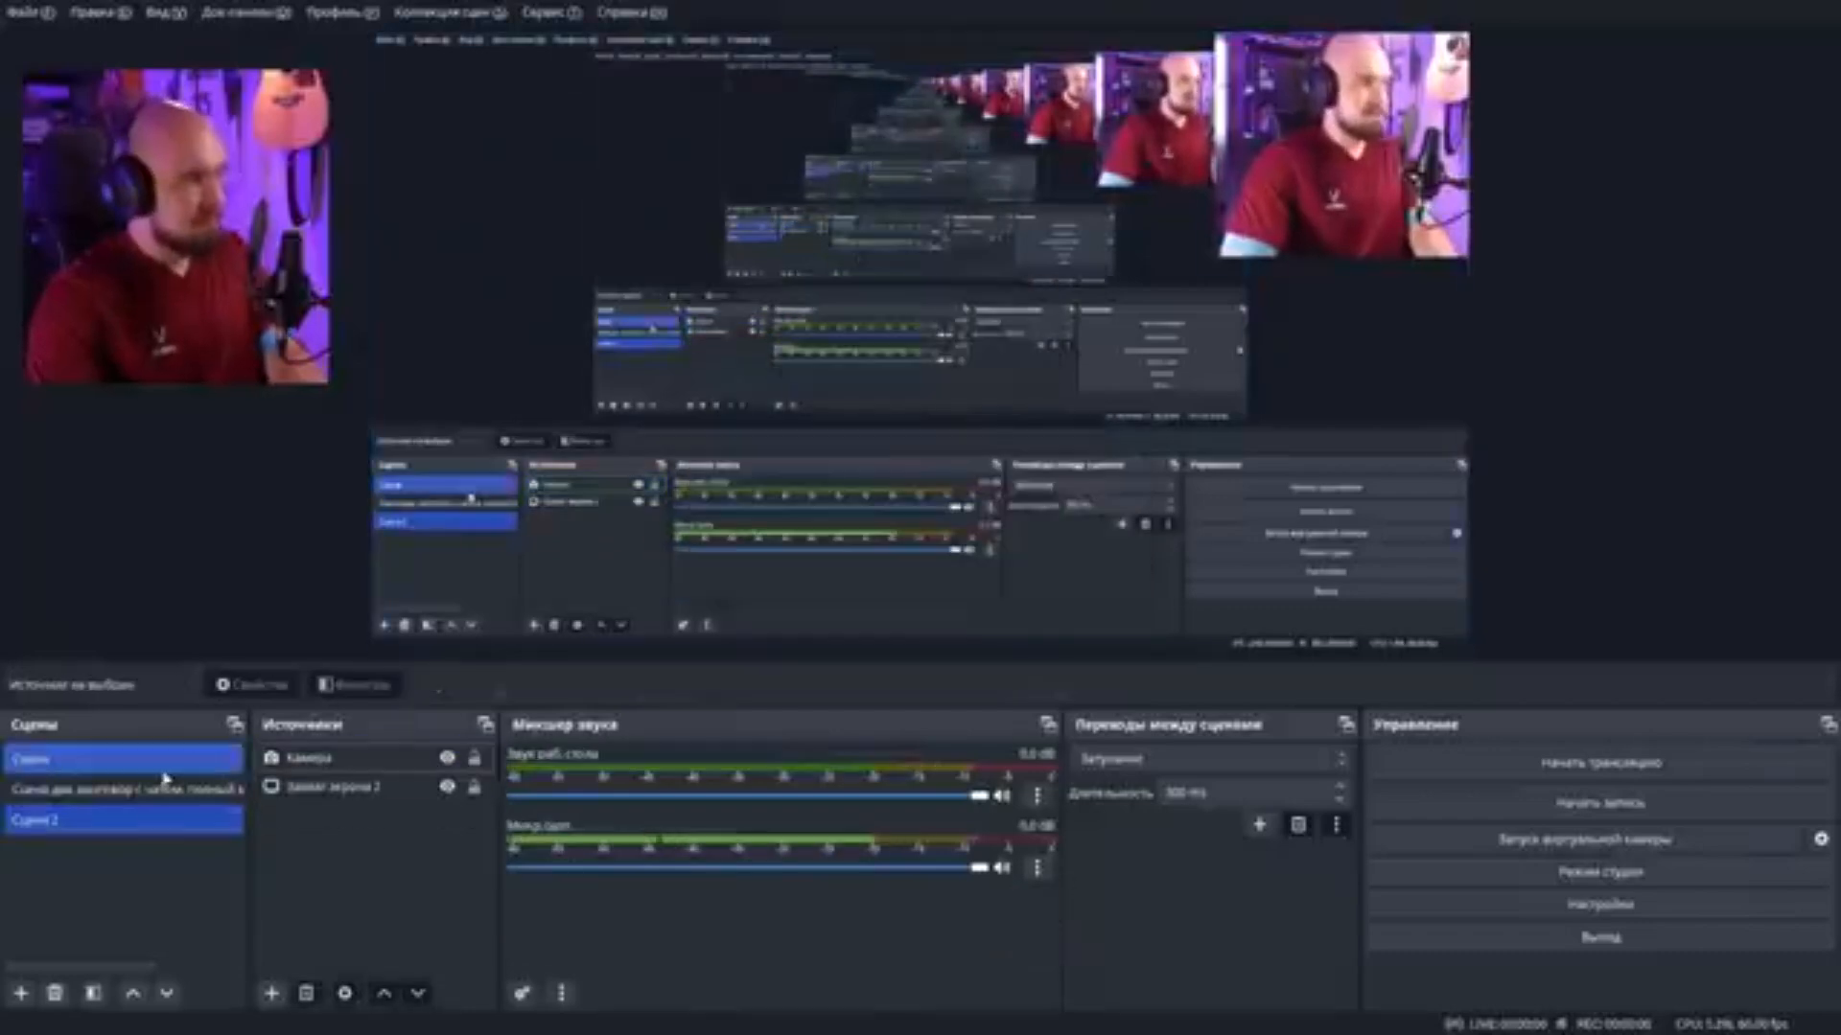
{"action": "left_click", "coordinate": [163, 766]}
{"action": "key", "text": "Delete"}
{"action": "left_click", "coordinate": [1045, 532]}
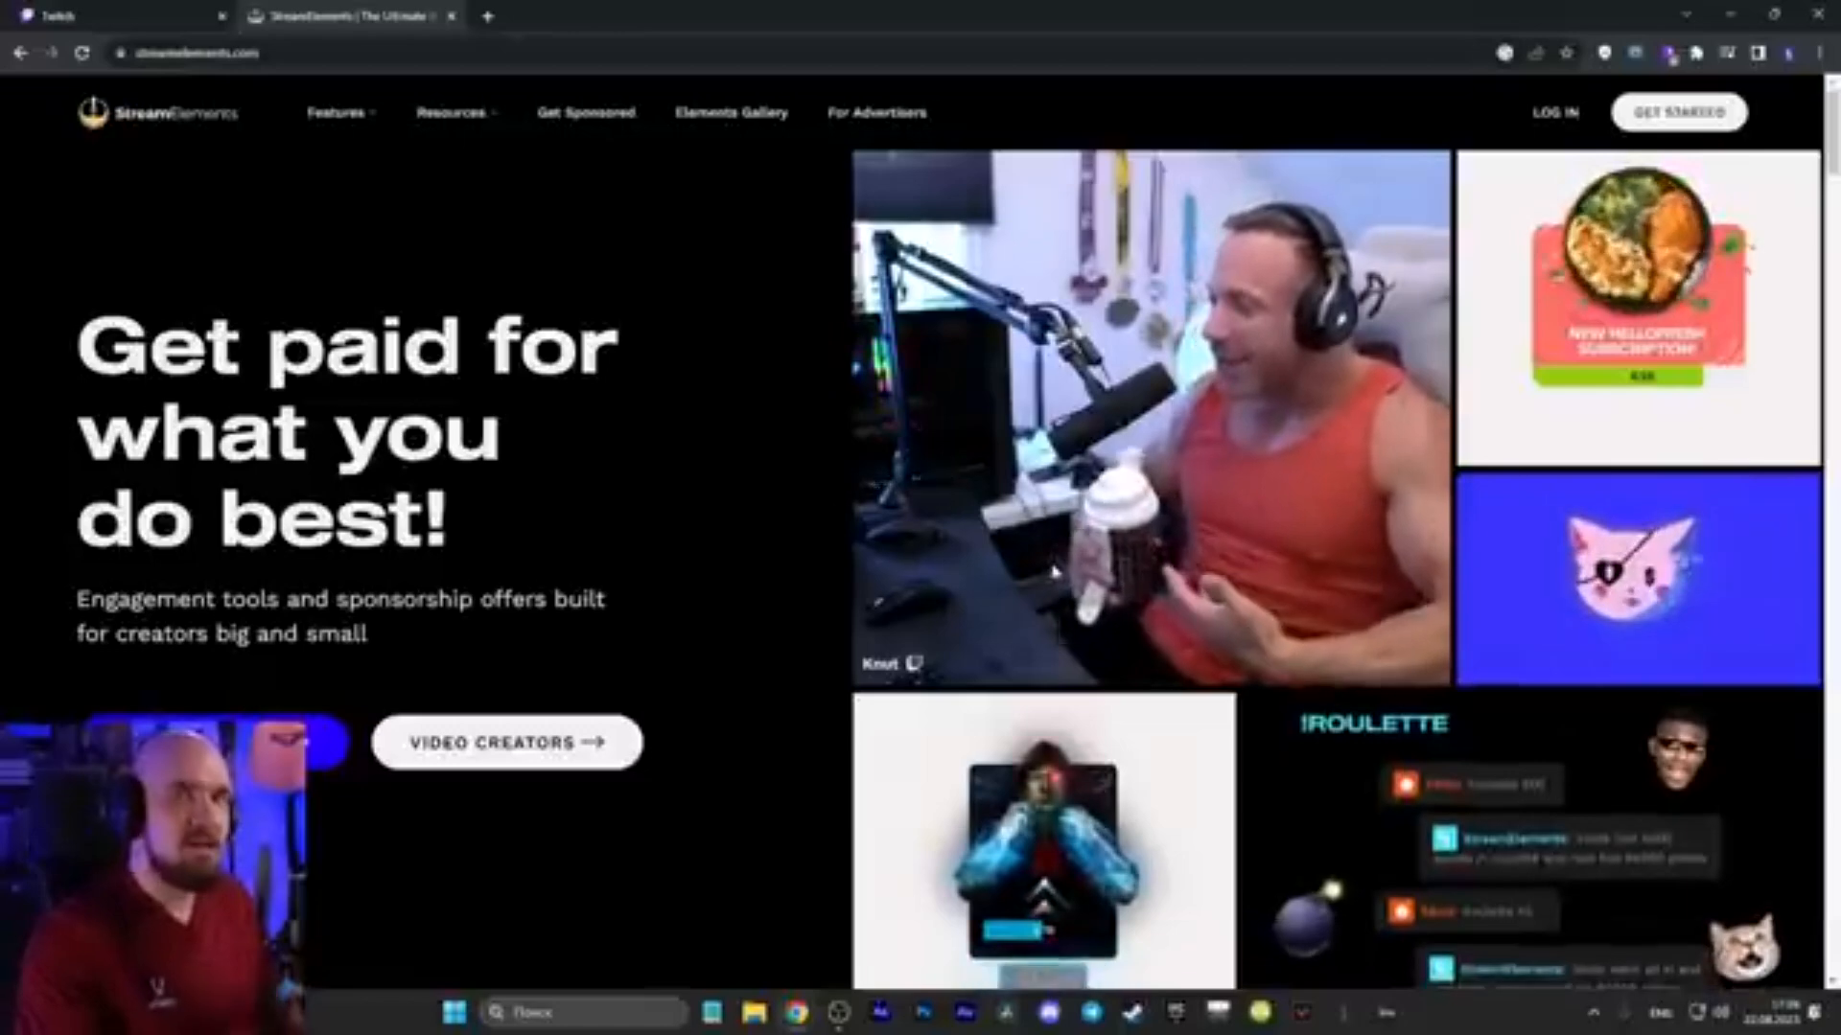
{"action": "scroll", "coordinate": [1016, 564], "scroll_direction": "down", "scroll_amount": 3}
{"action": "scroll", "coordinate": [1016, 564], "scroll_direction": "up", "scroll_amount": 3}
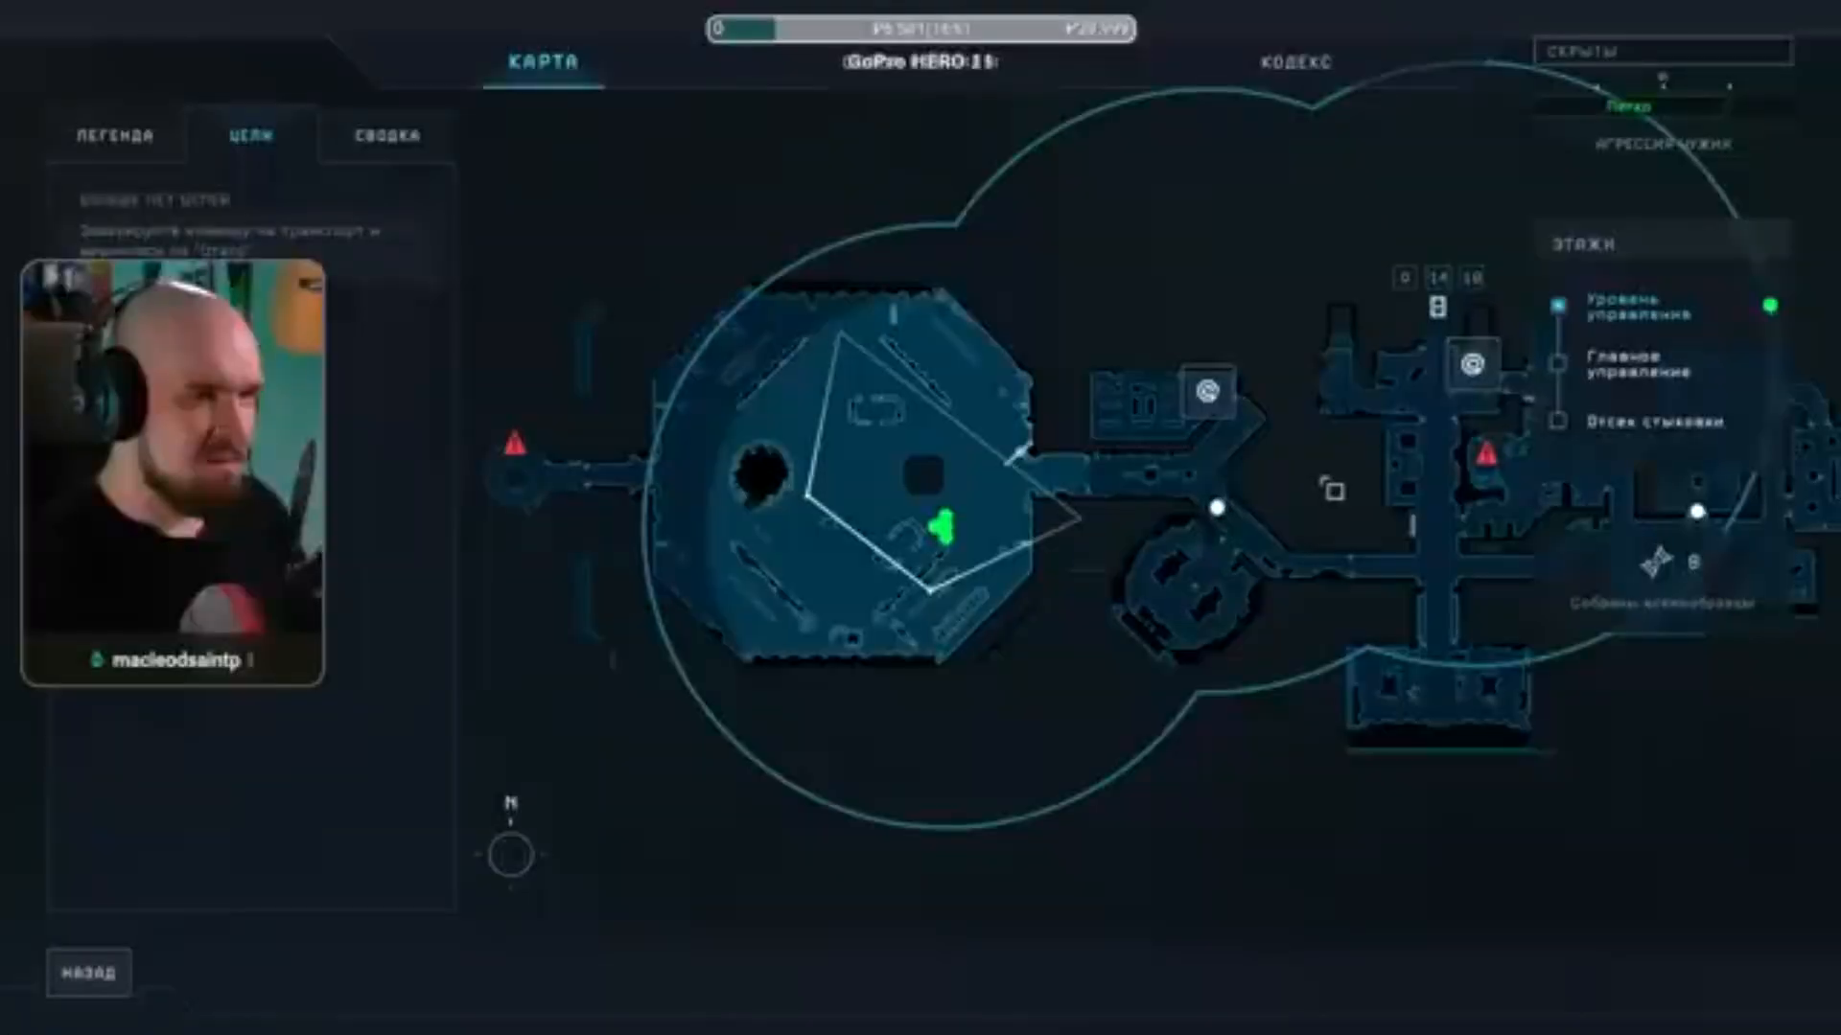
{"action": "key", "text": "d"}
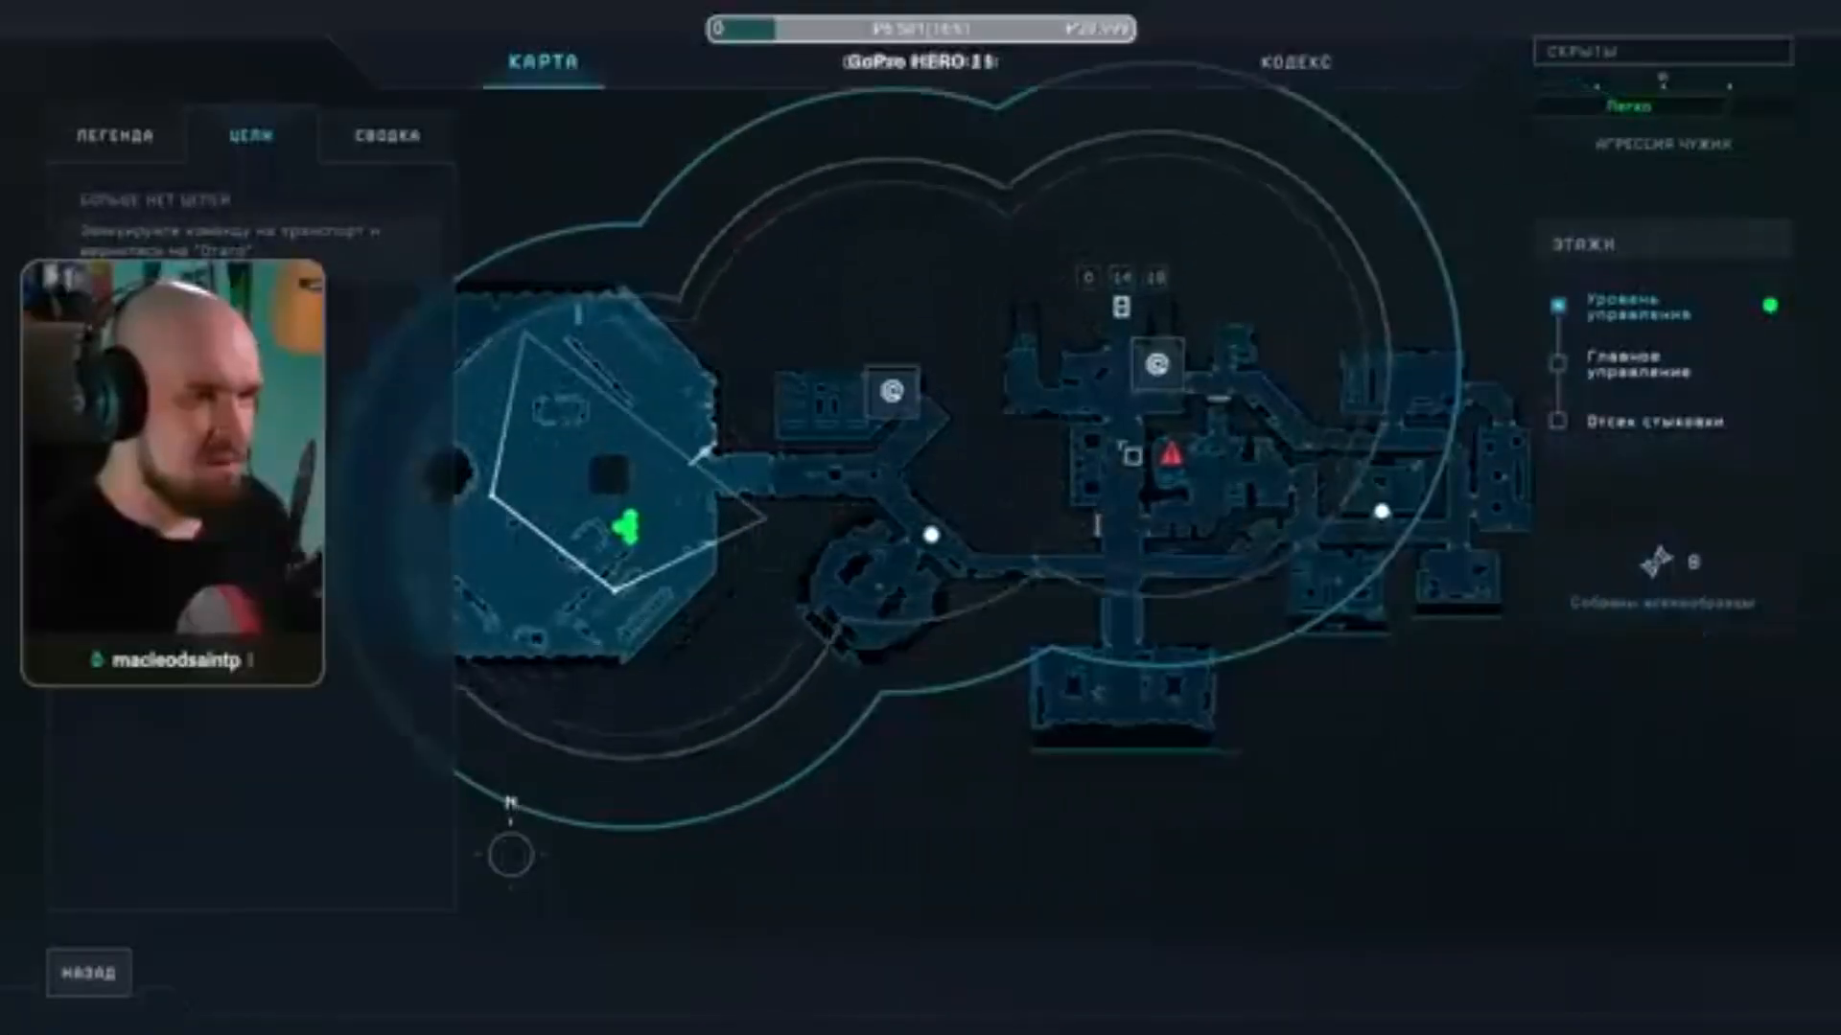
{"action": "key", "text": "Escape"}
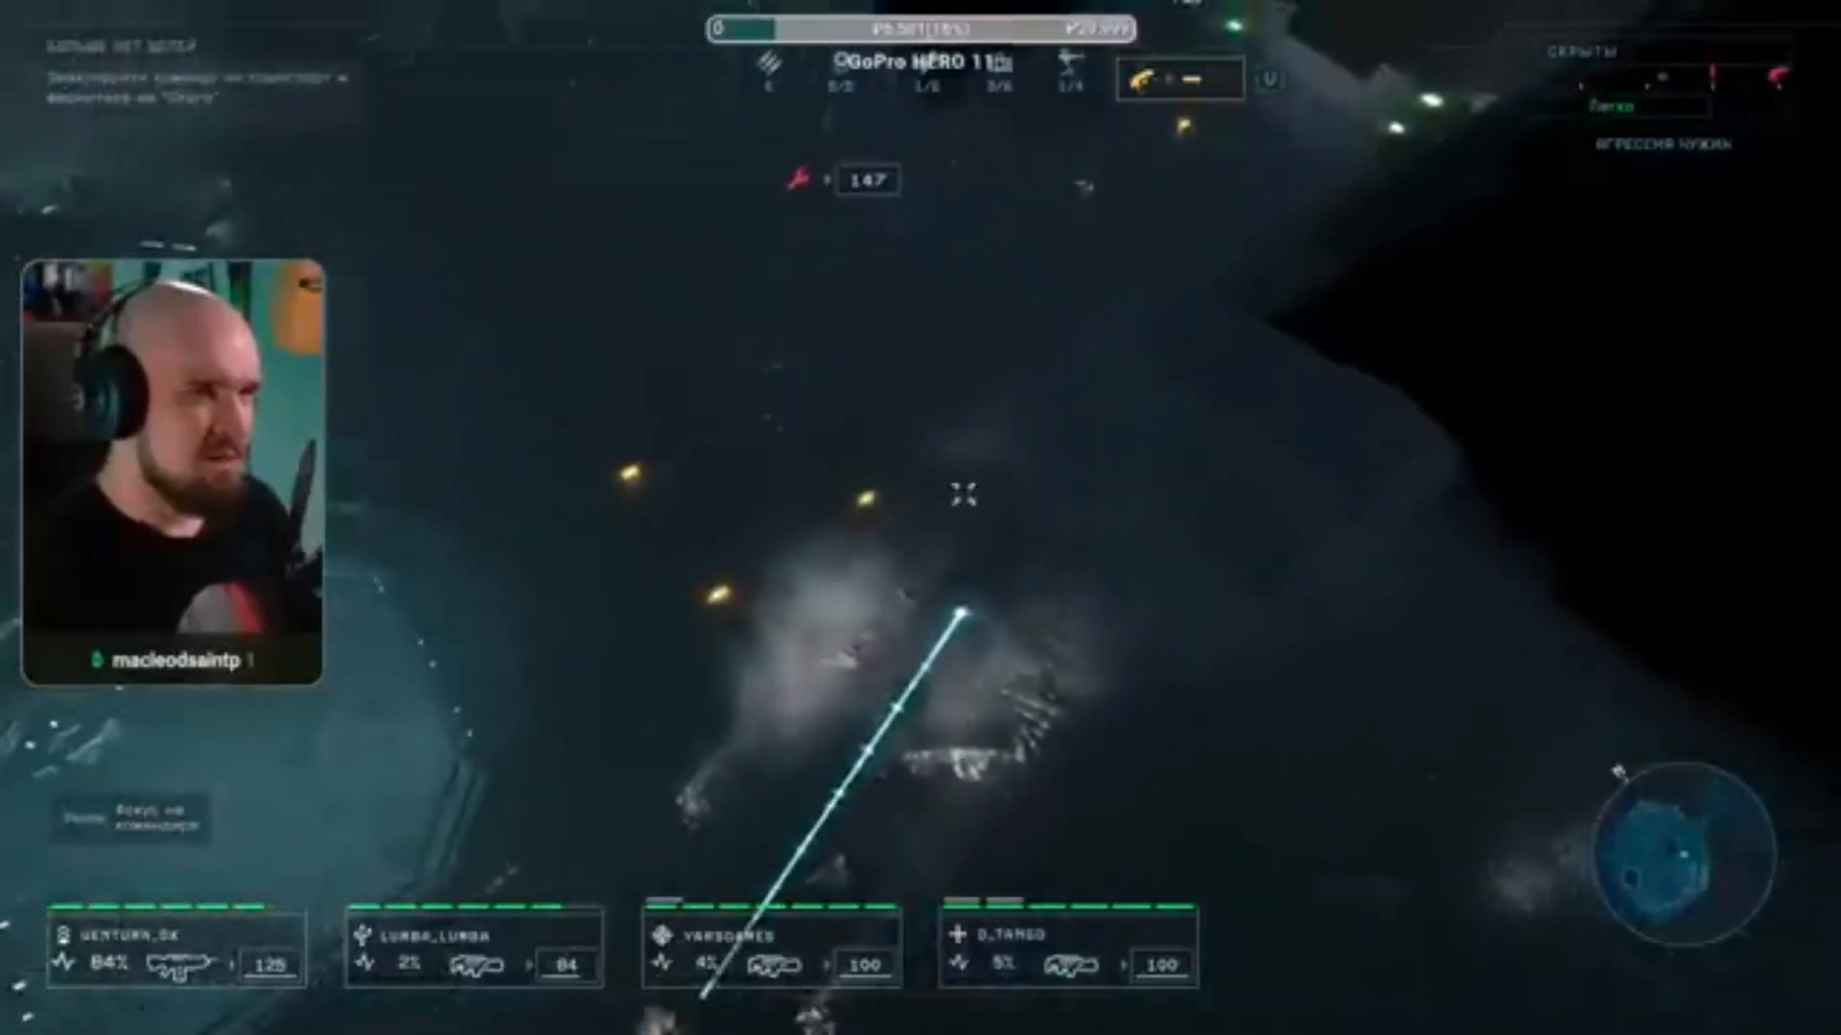
{"action": "left_click", "coordinate": [881, 478]}
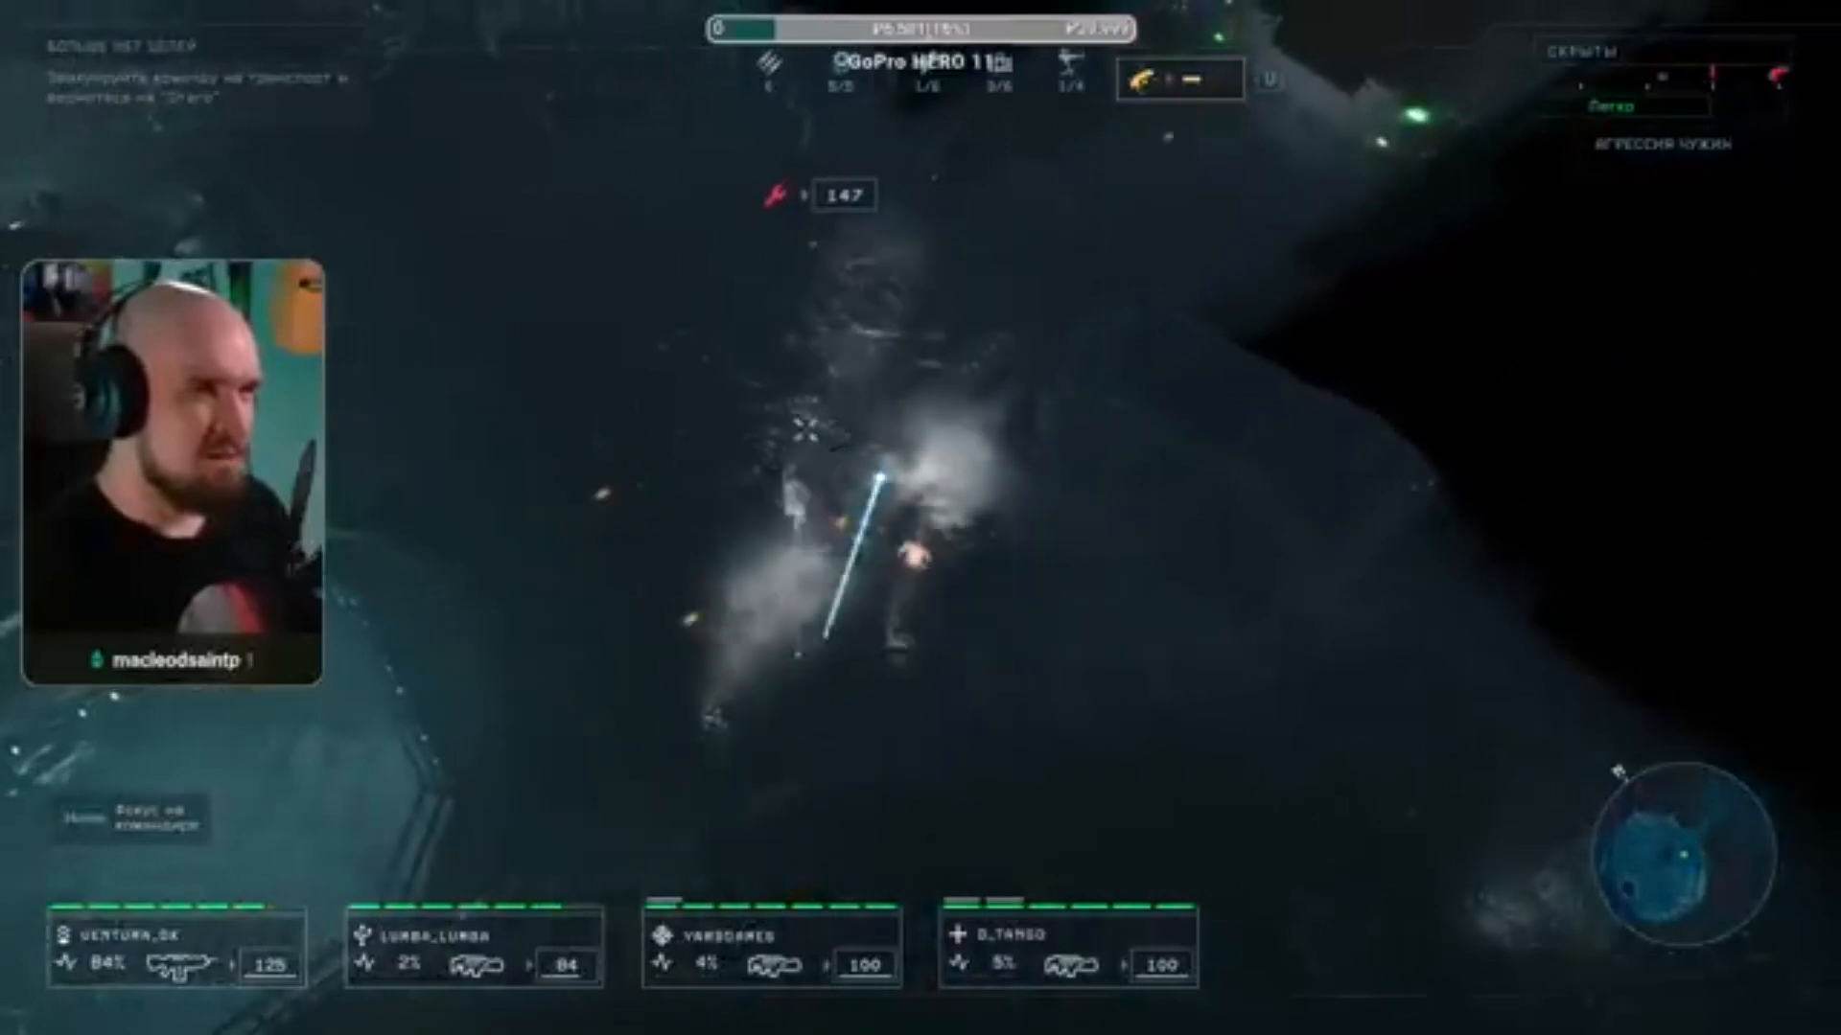
{"action": "left_click", "coordinate": [1048, 357]}
{"action": "key", "text": "w"}
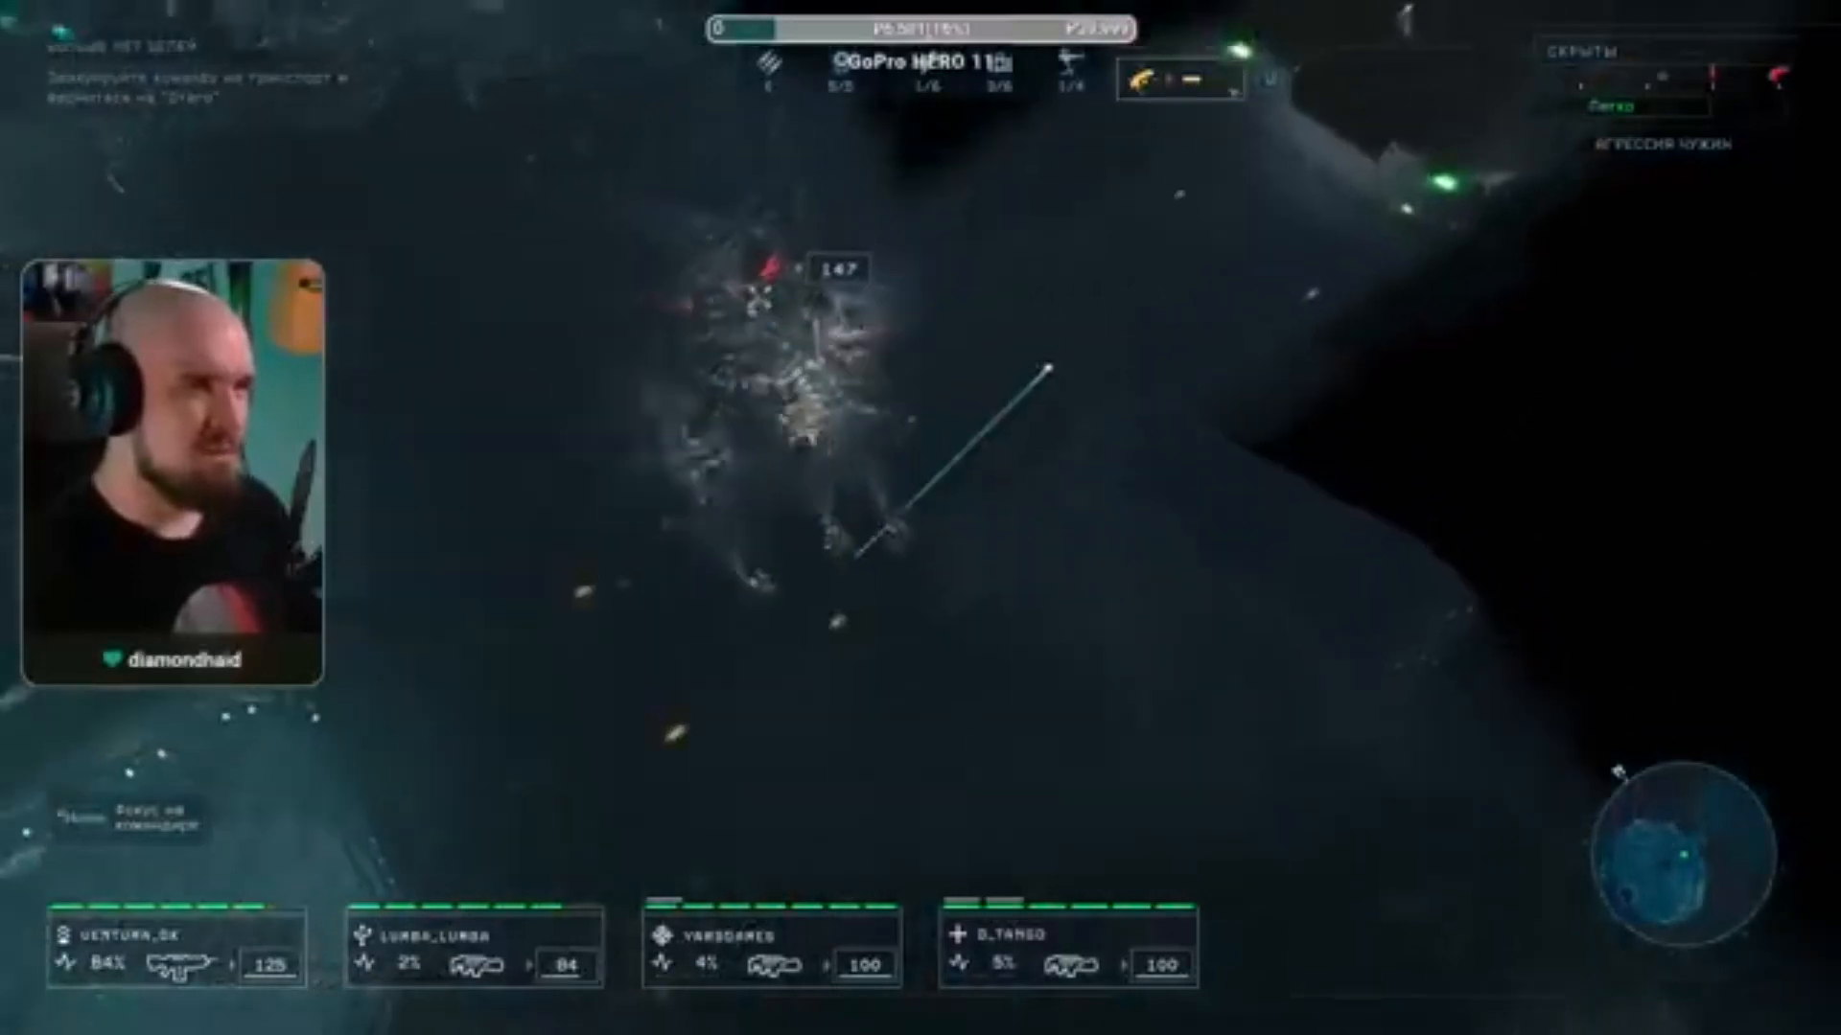
{"action": "key", "text": "d"}
{"action": "key", "text": "m"}
{"action": "key", "text": "m"}
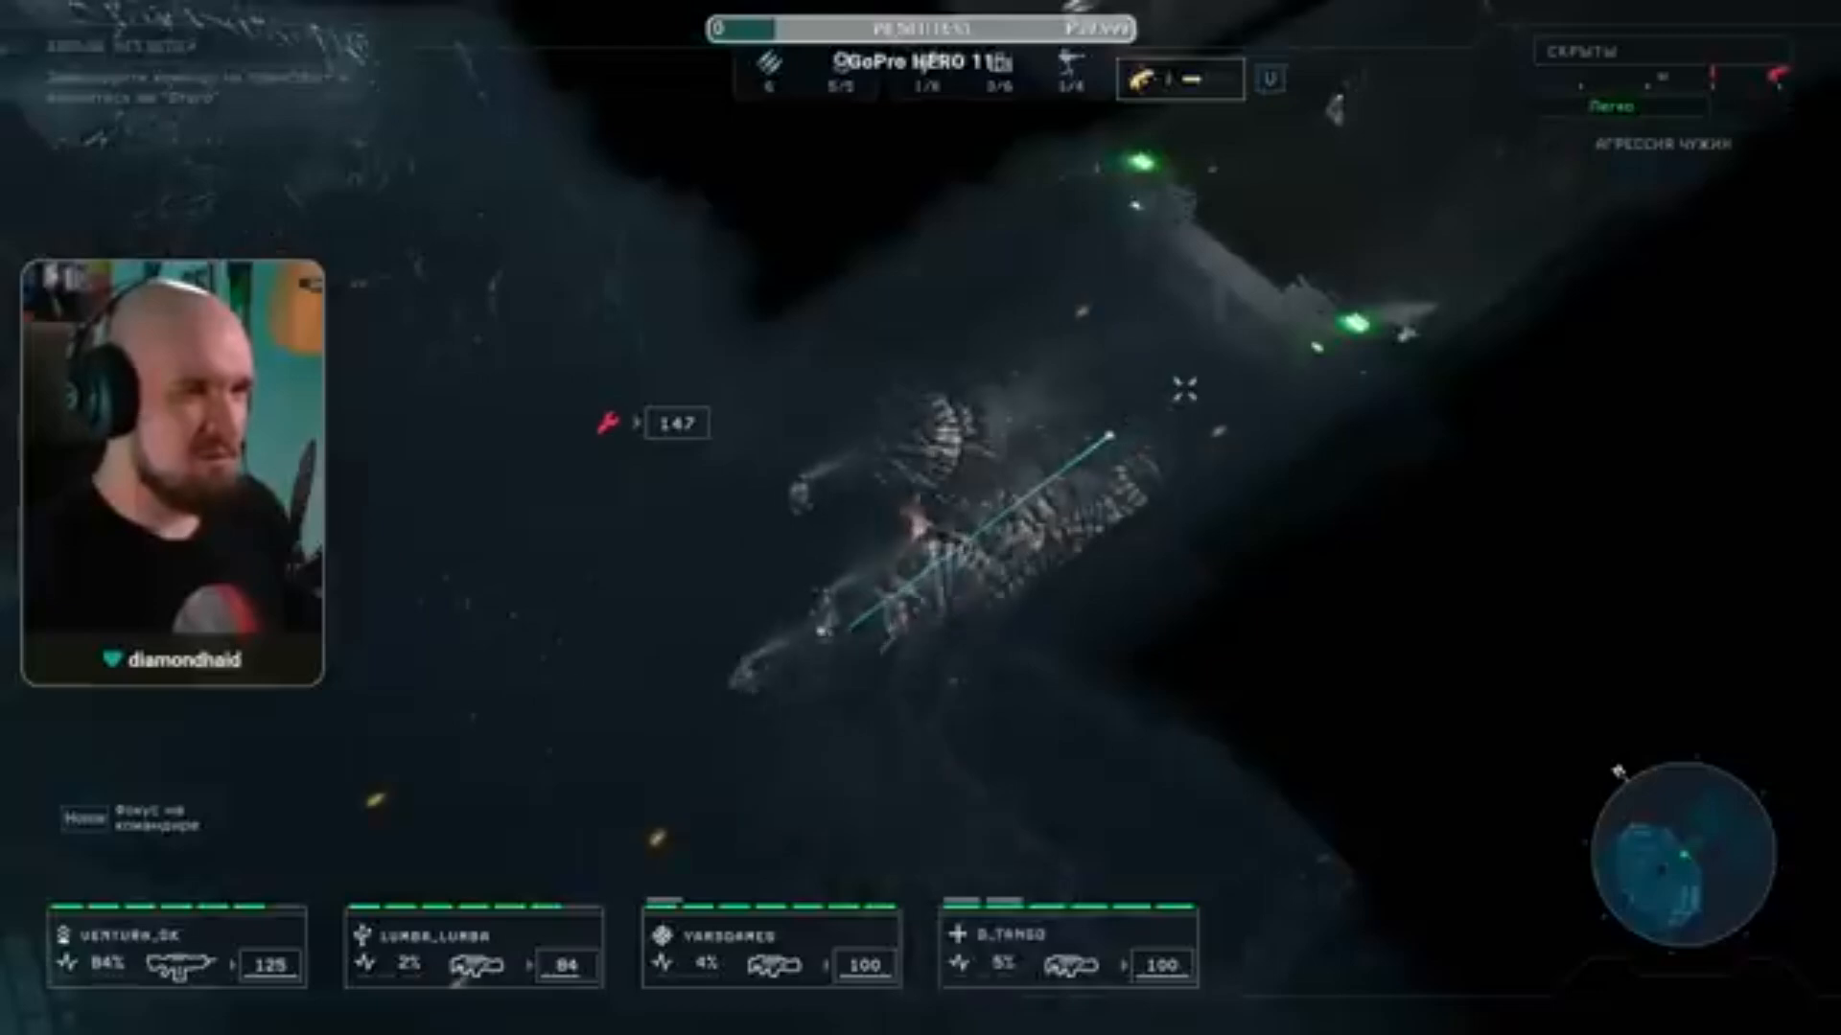
{"action": "key", "text": "m"}
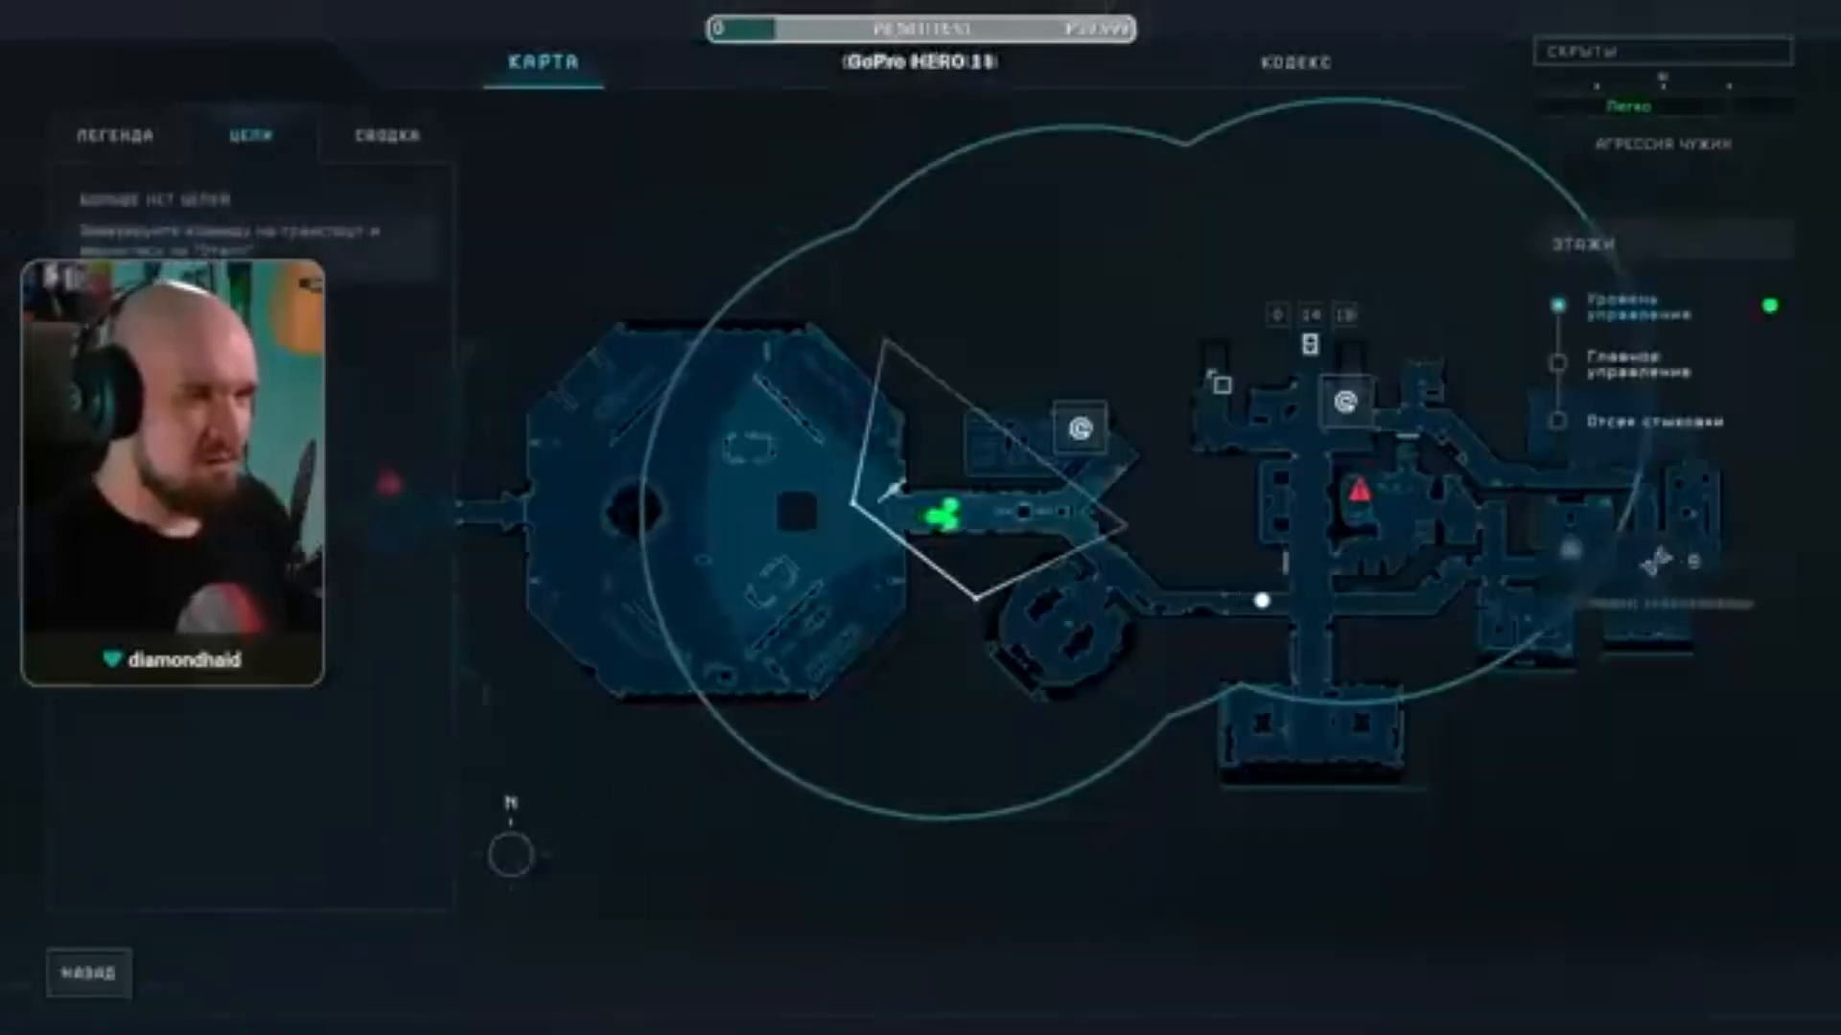
{"action": "key", "text": "m"}
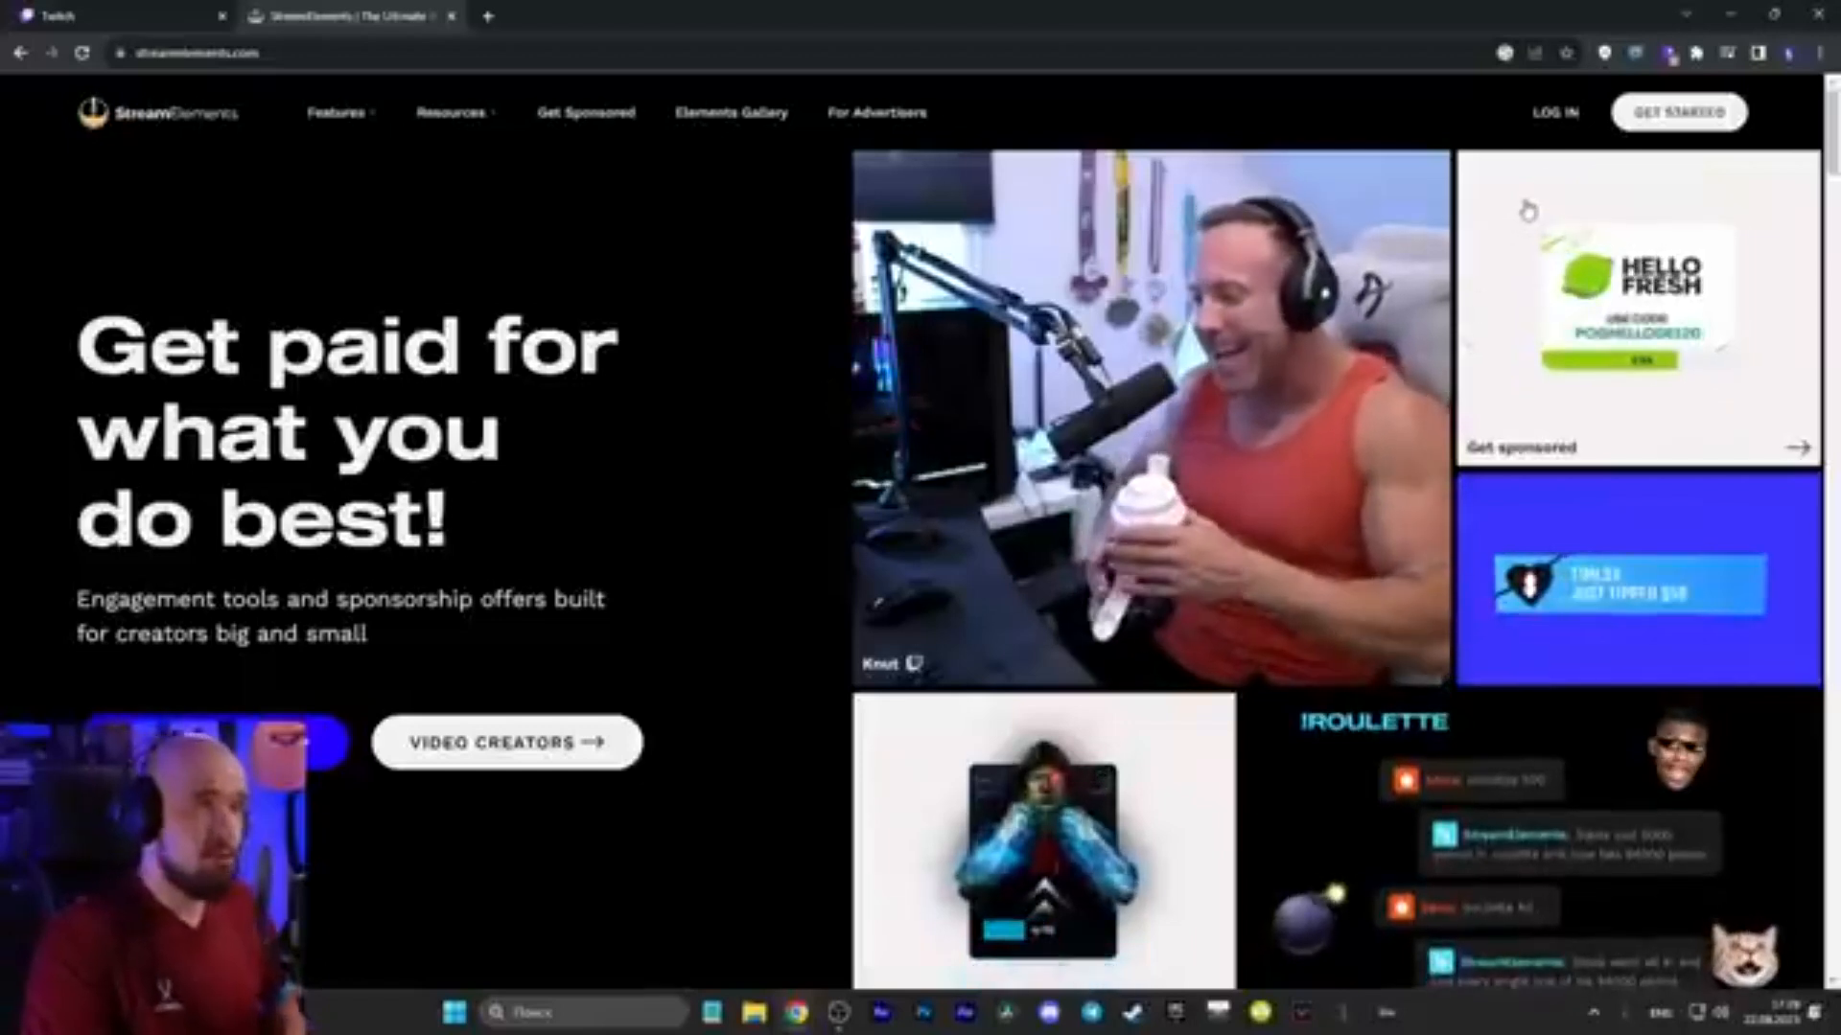
Step: Sign in to StreamElements with Twitch and go to Инструменты > Оверлеи
{"action": "left_click", "coordinate": [1555, 114]}
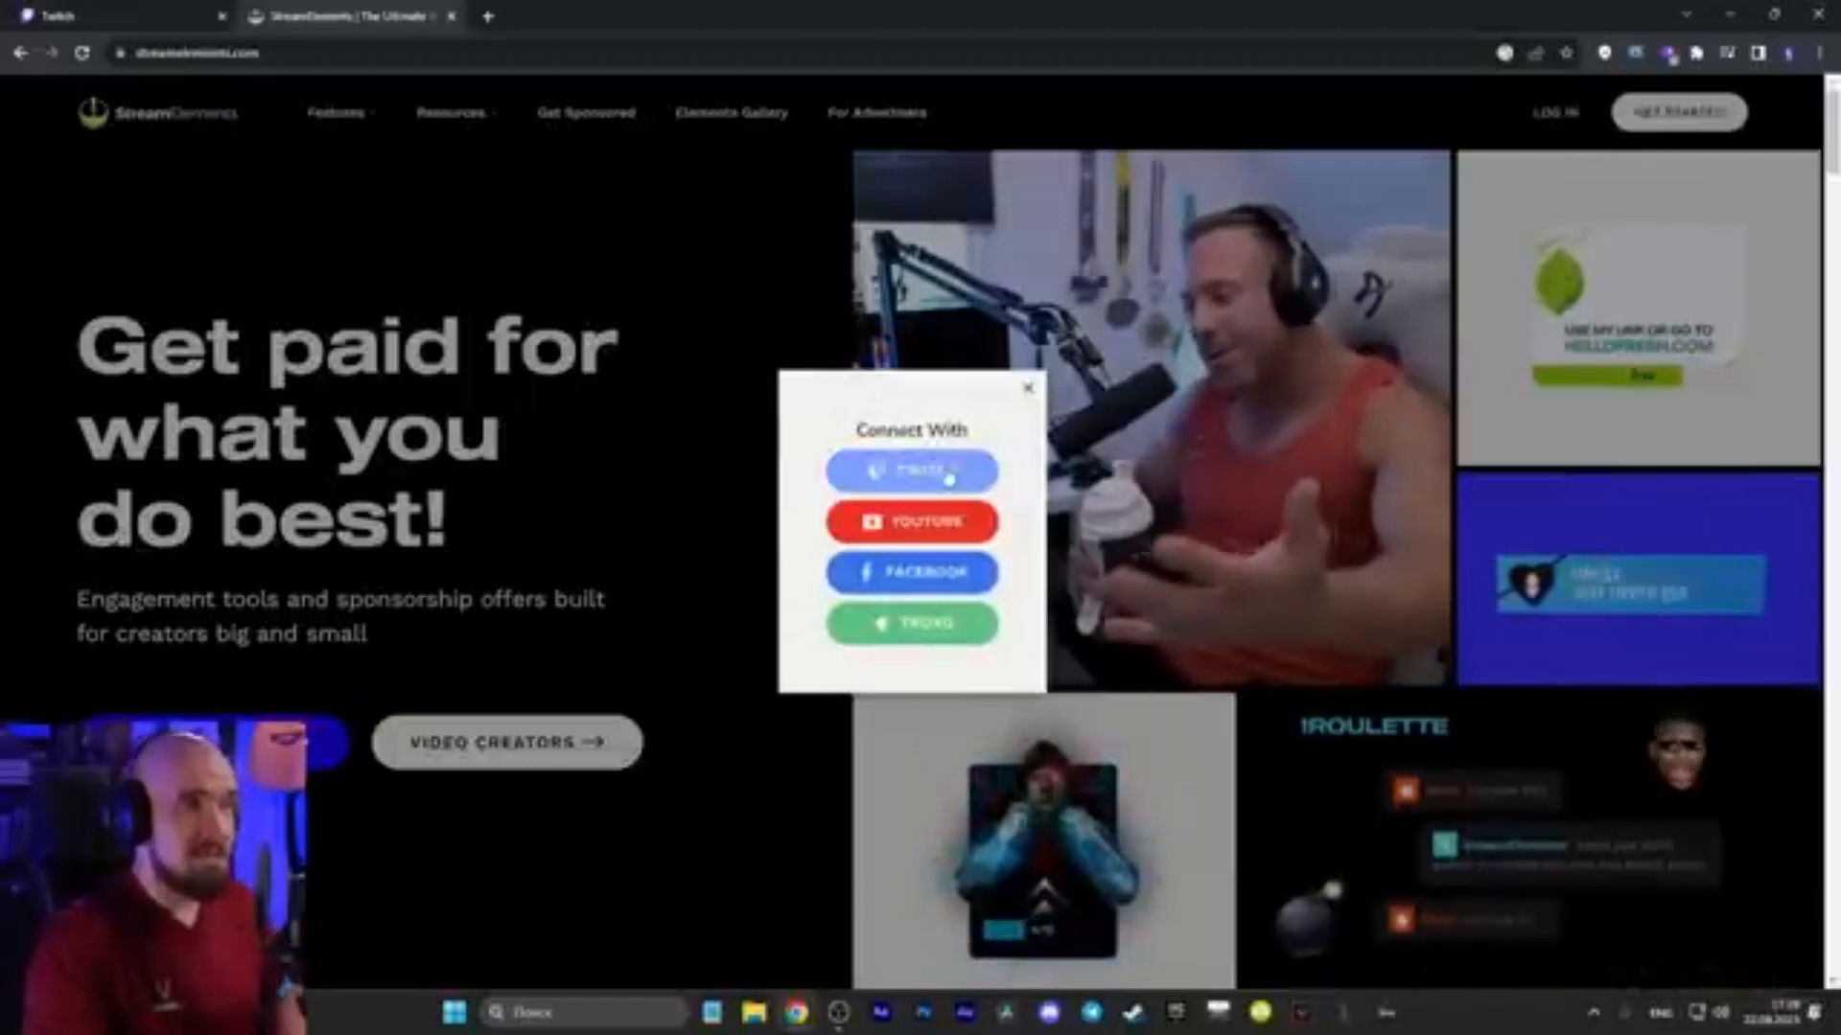
{"action": "left_click", "coordinate": [928, 480]}
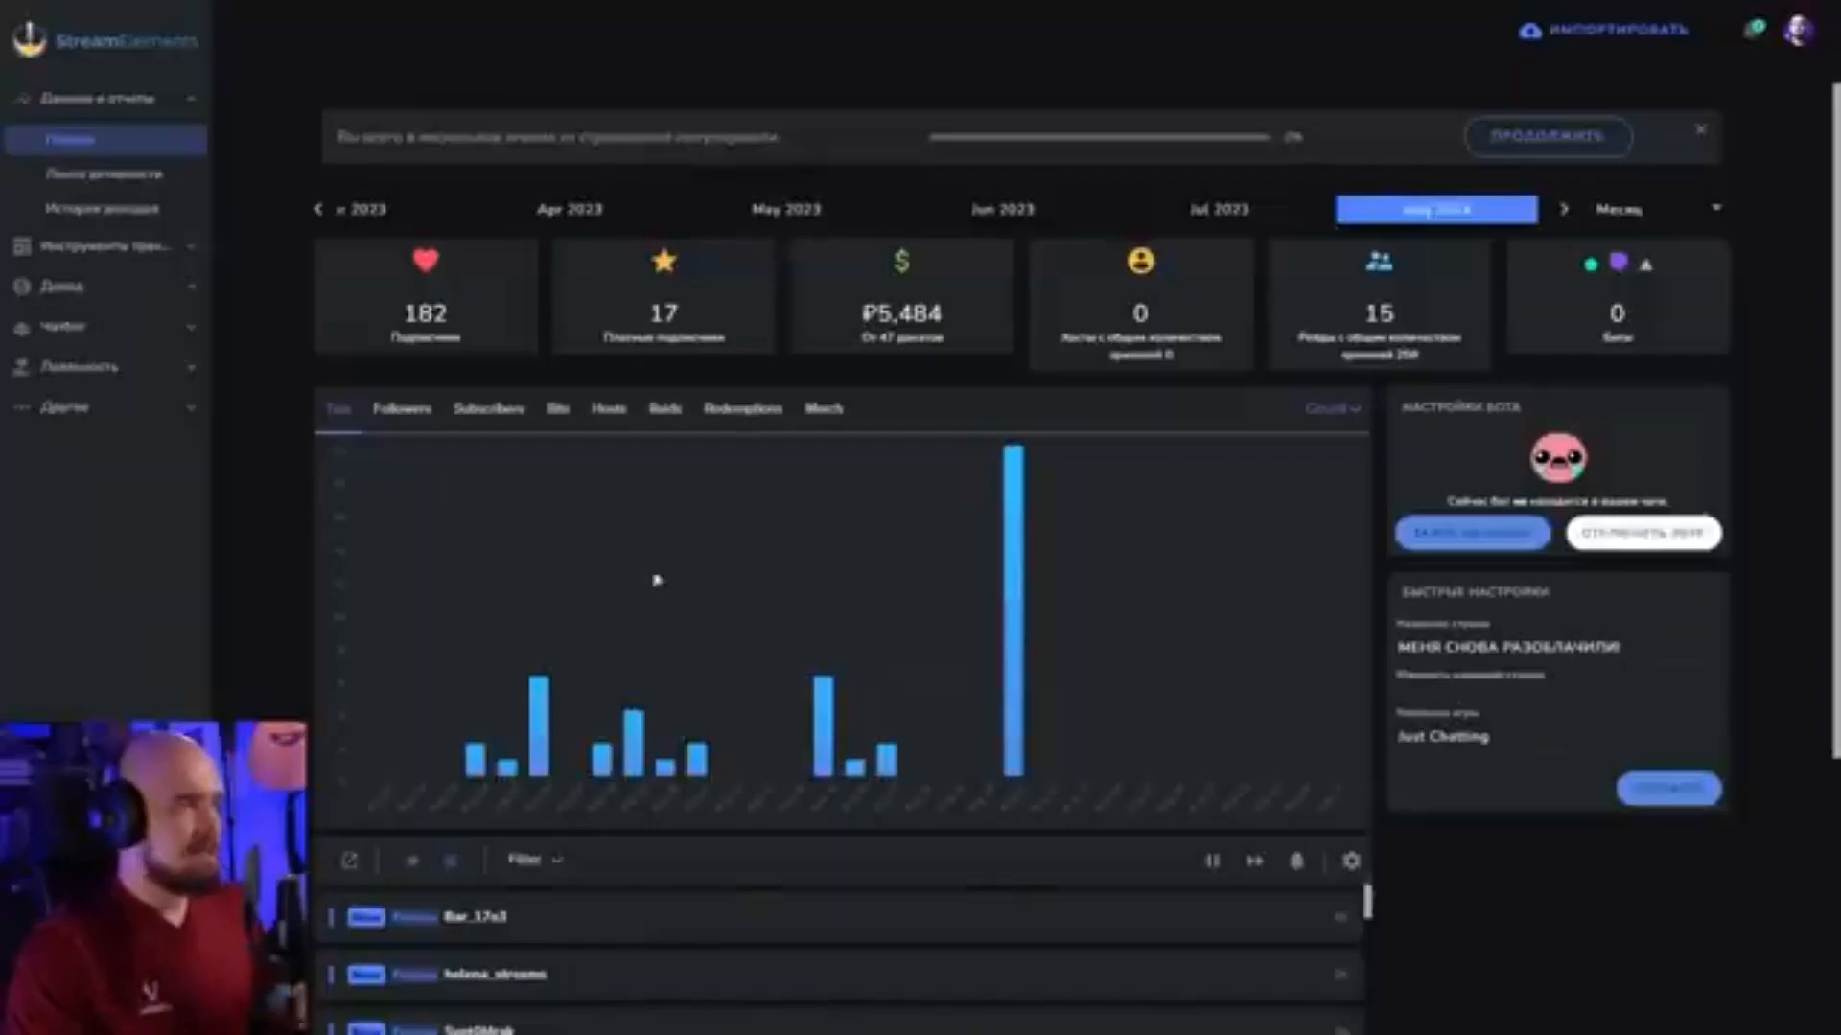
{"action": "scroll", "coordinate": [723, 732], "scroll_direction": "down", "scroll_amount": 2}
{"action": "scroll", "coordinate": [827, 739], "scroll_direction": "up", "scroll_amount": 2}
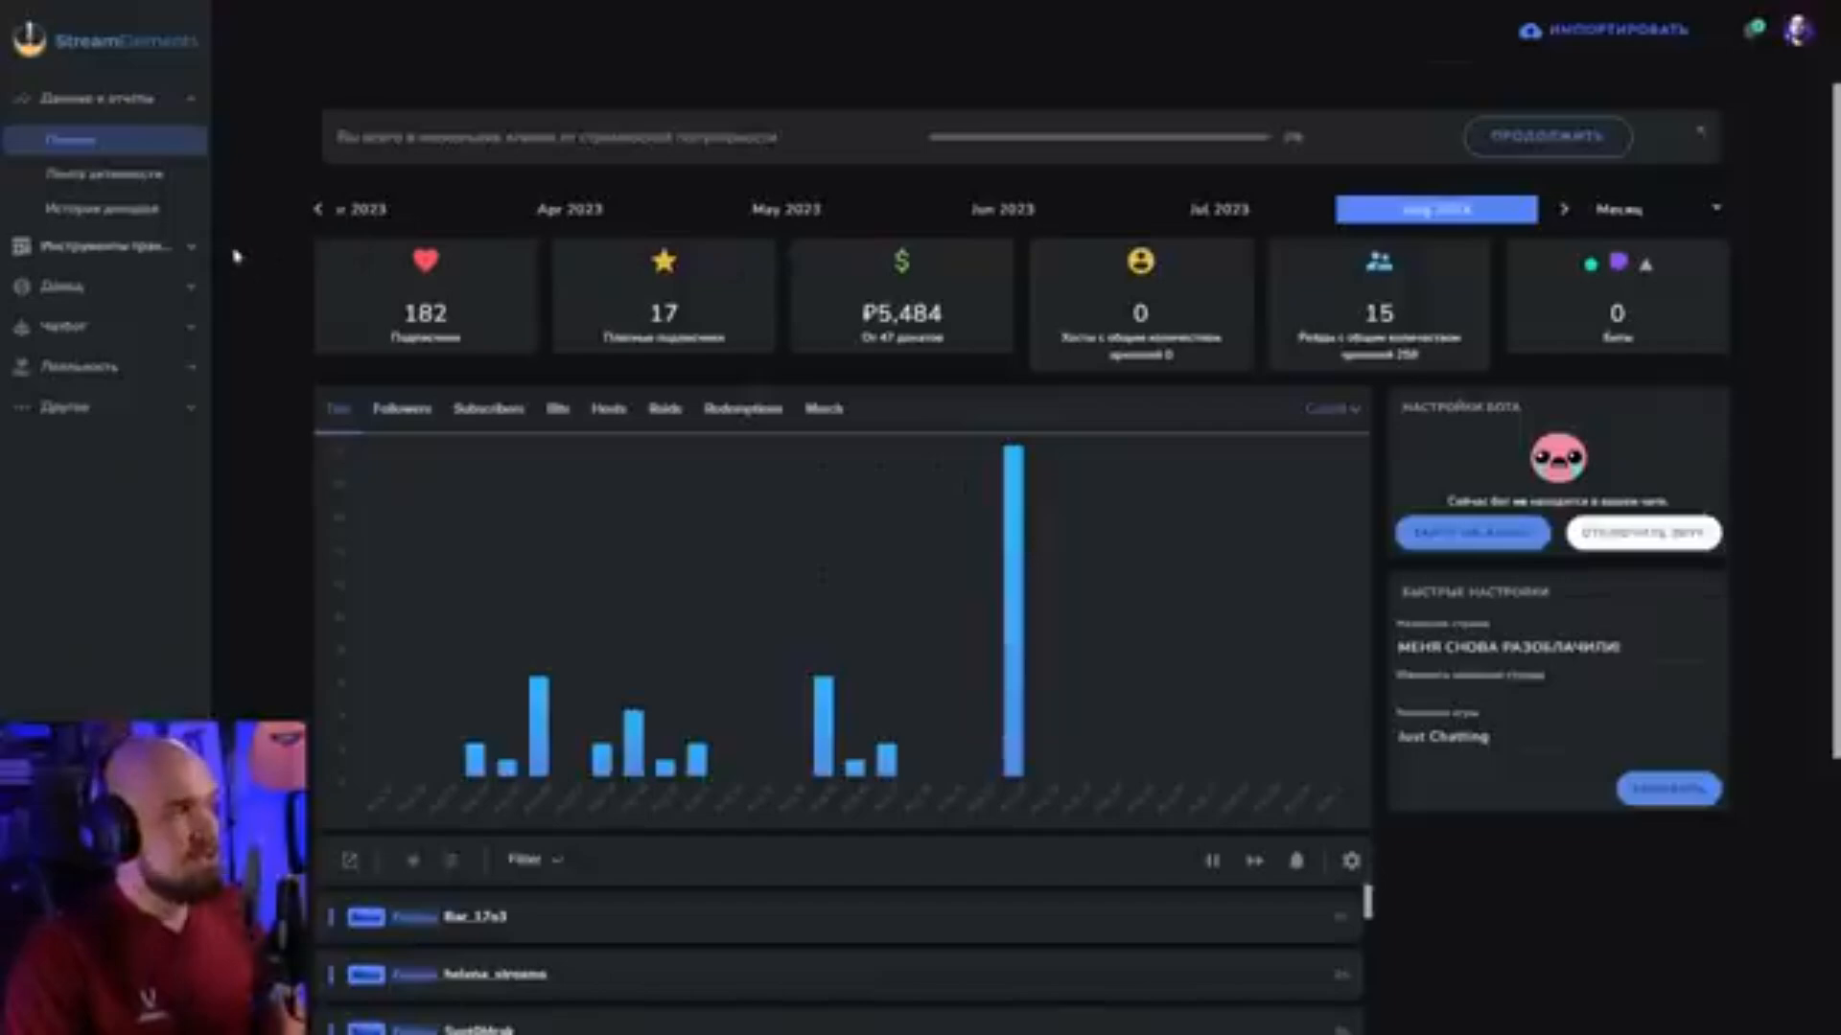
{"action": "left_click", "coordinate": [192, 255]}
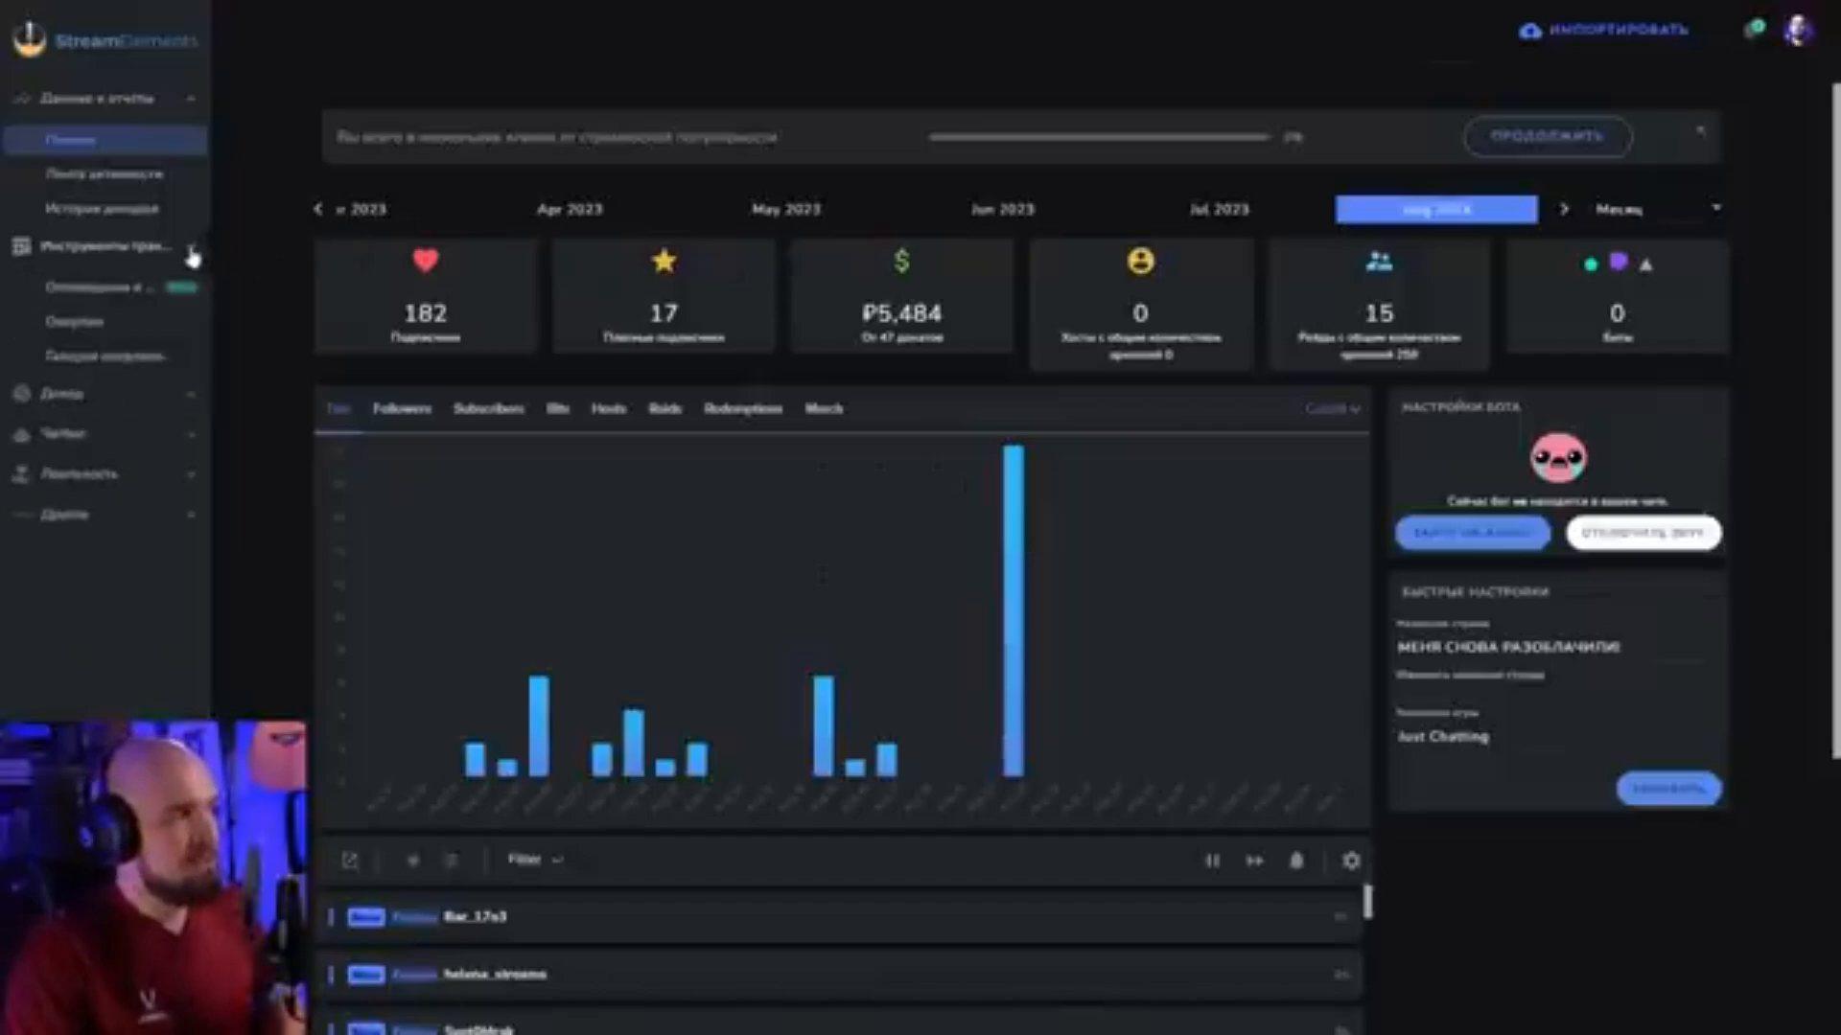
{"action": "left_click", "coordinate": [77, 323]}
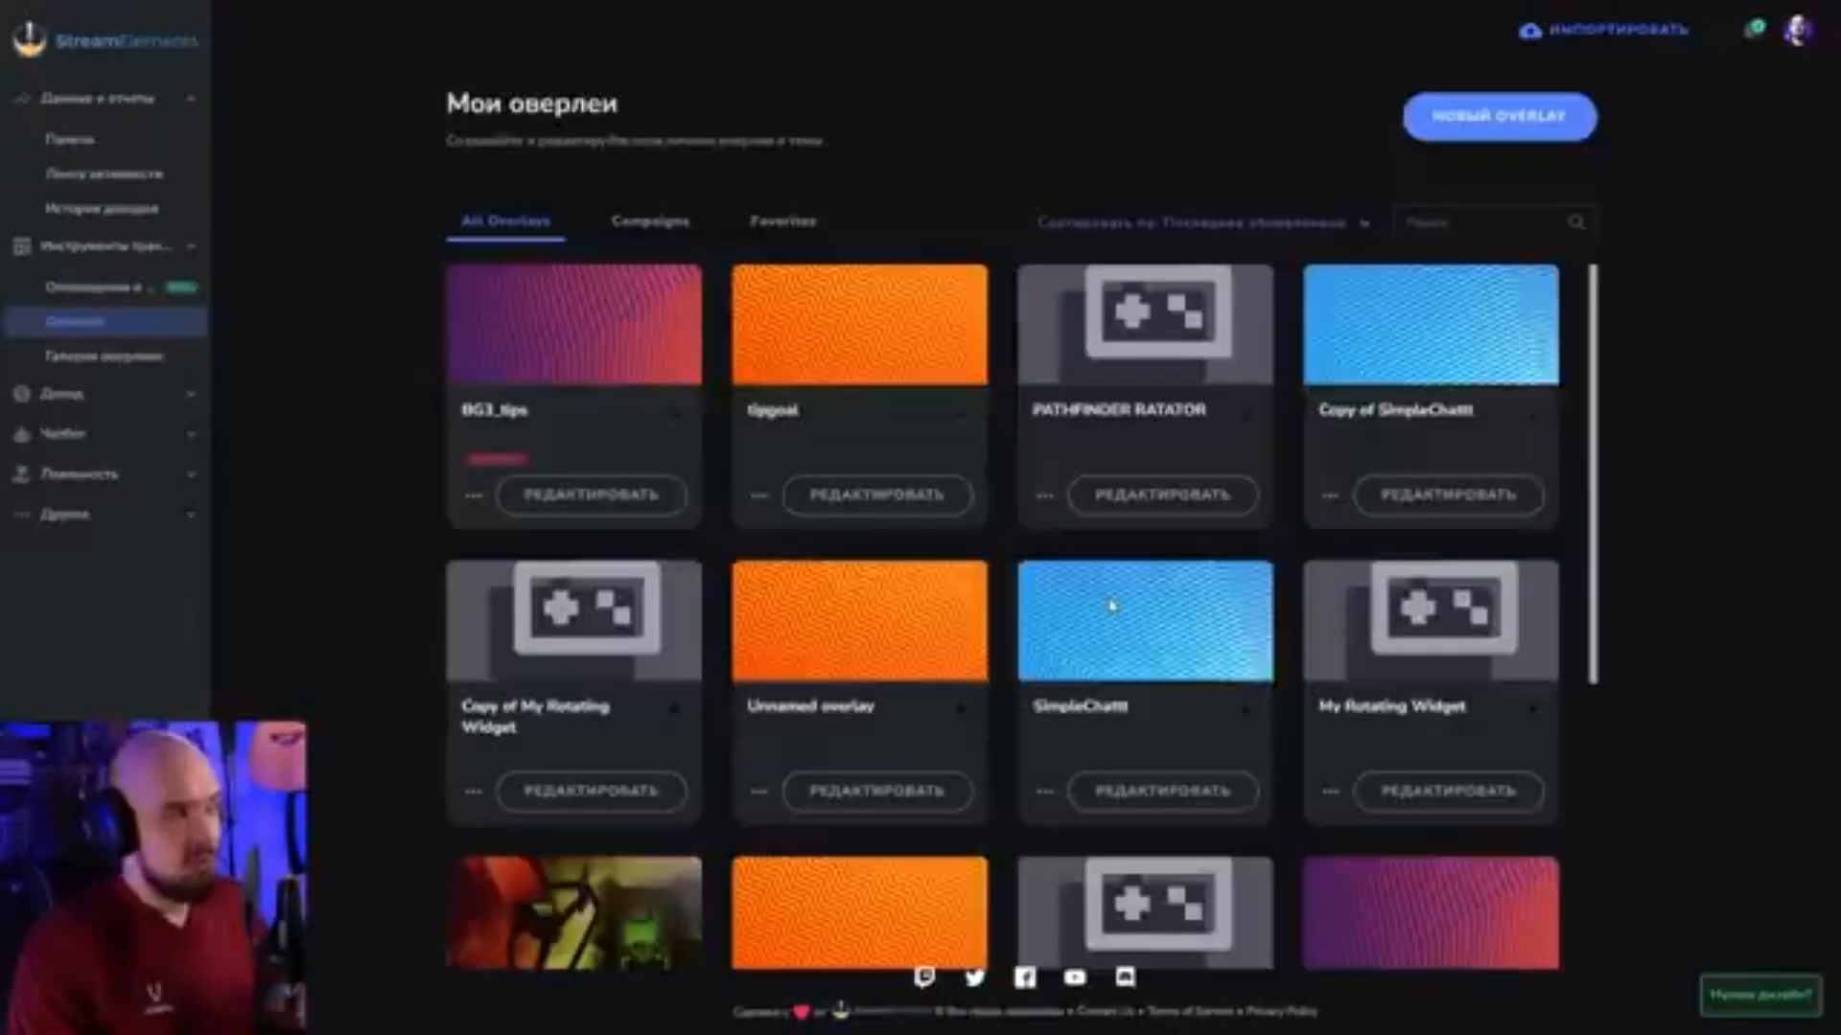
Step: Start a new unnamed overlay with 'Новый overlay' on the Мои оверлеи page
{"action": "scroll", "coordinate": [1110, 606], "scroll_direction": "down", "scroll_amount": 5}
{"action": "scroll", "coordinate": [1130, 669], "scroll_direction": "up", "scroll_amount": 5}
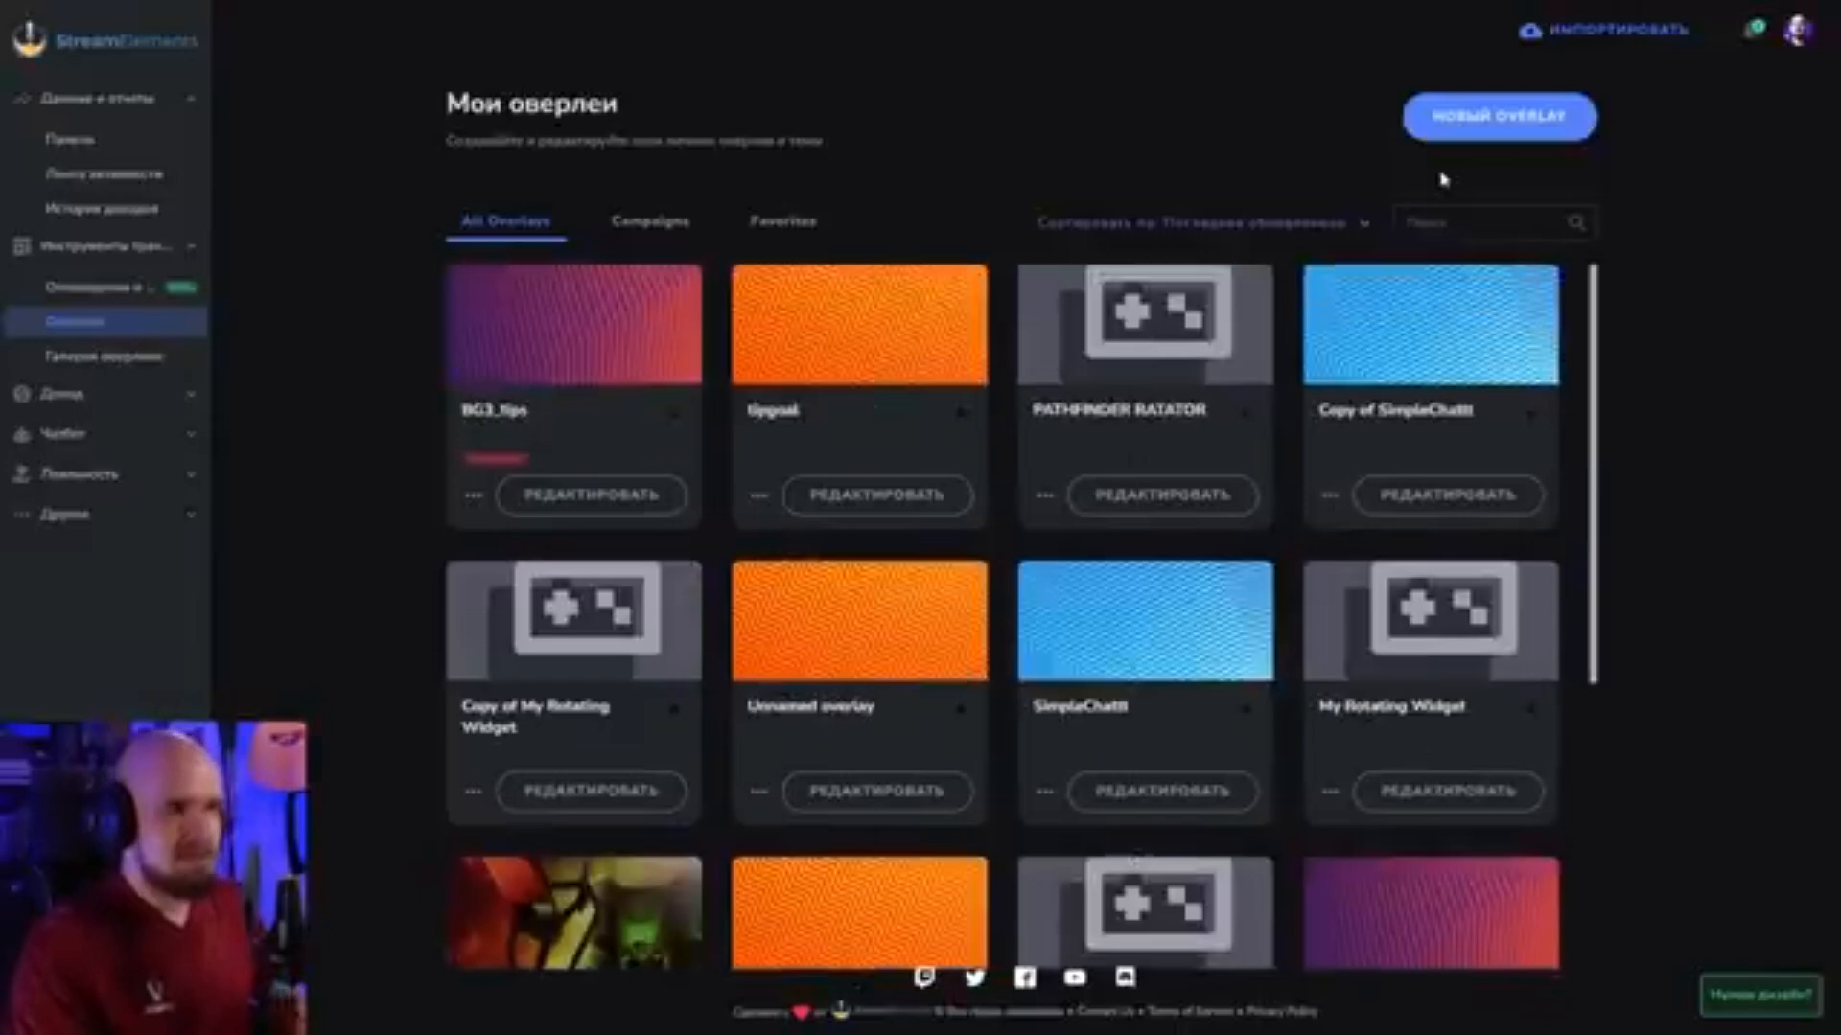
{"action": "left_click", "coordinate": [1483, 142]}
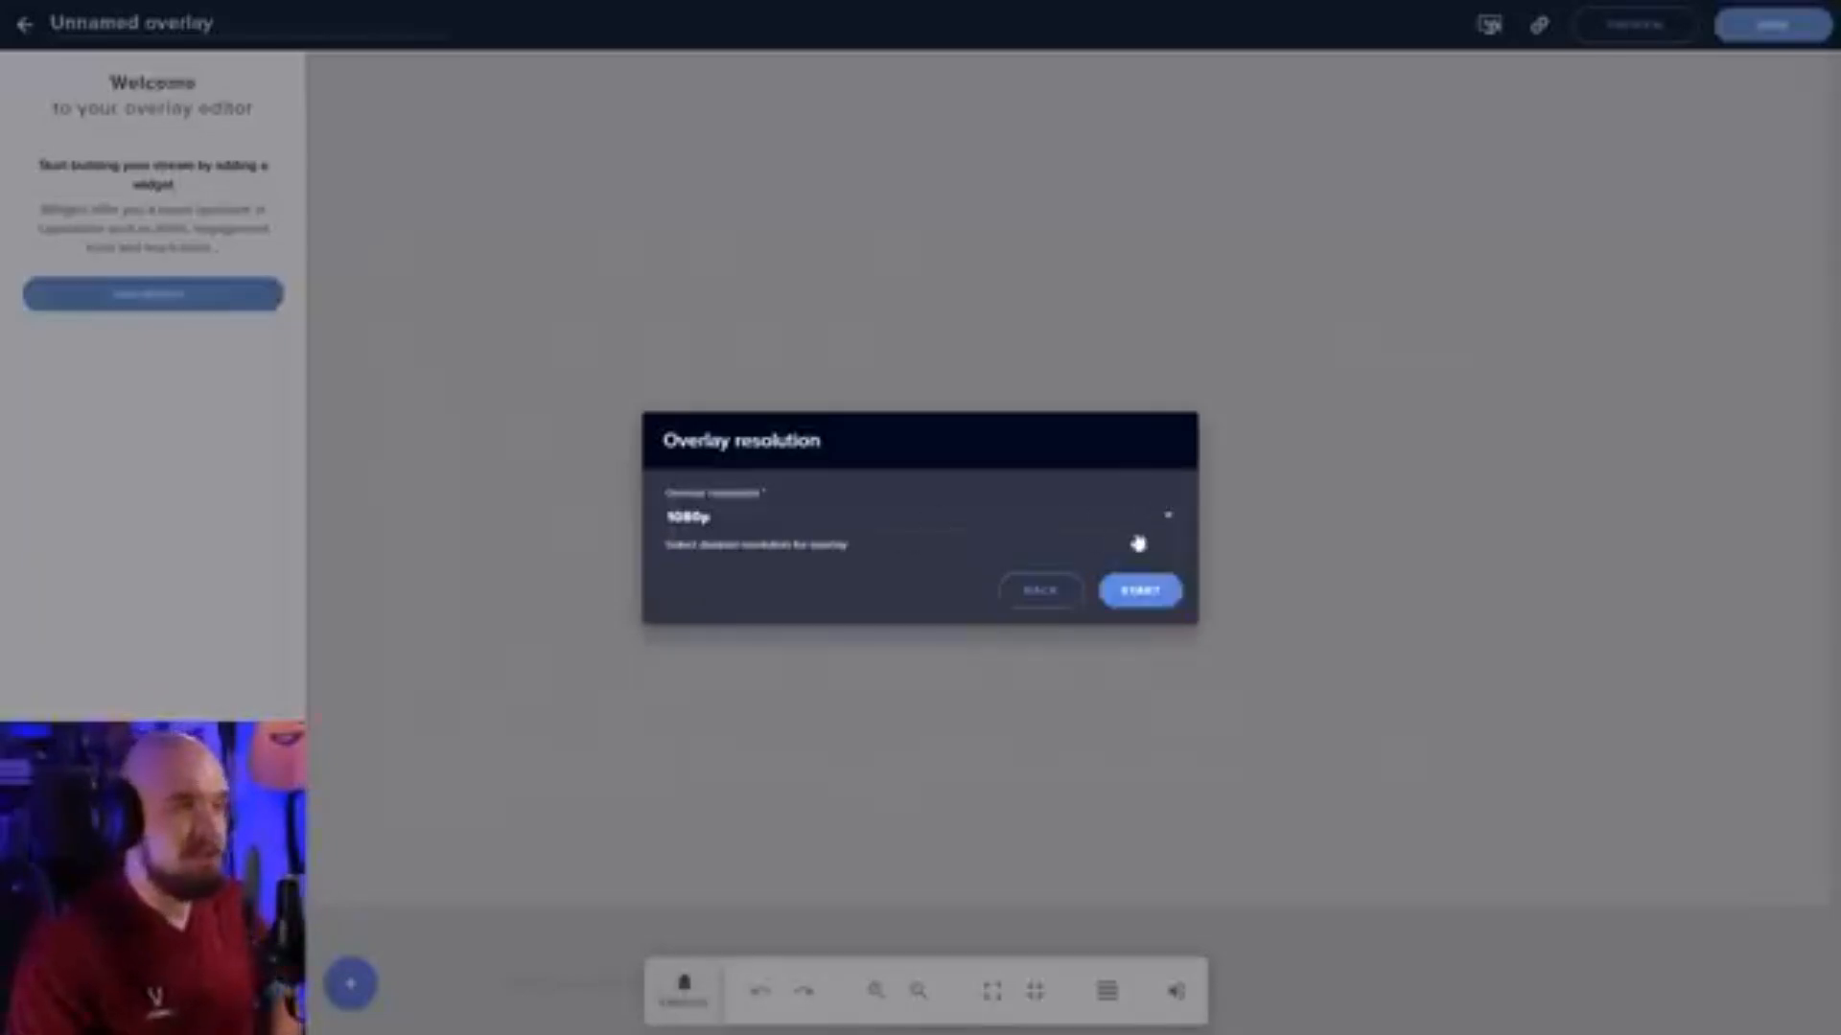
Step: Keep 1080p as the overlay resolution and start the empty editor
{"action": "left_click", "coordinate": [1072, 538]}
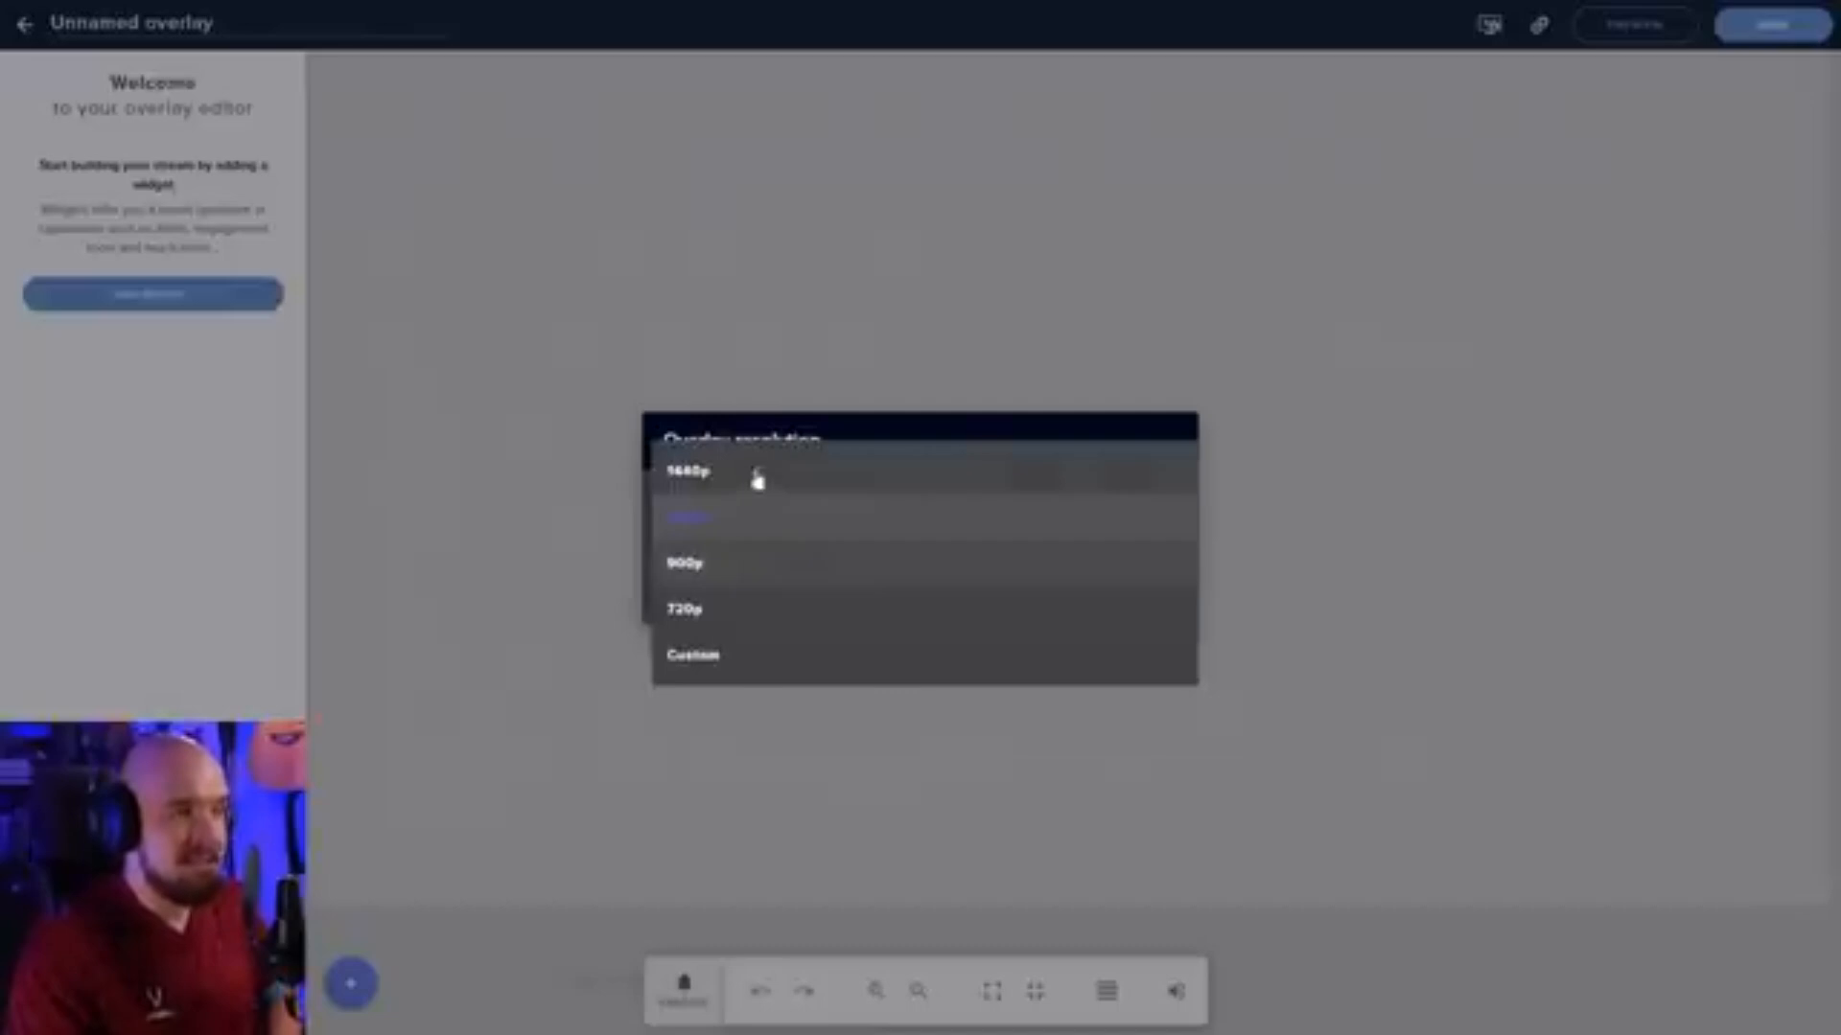
{"action": "left_click", "coordinate": [723, 531]}
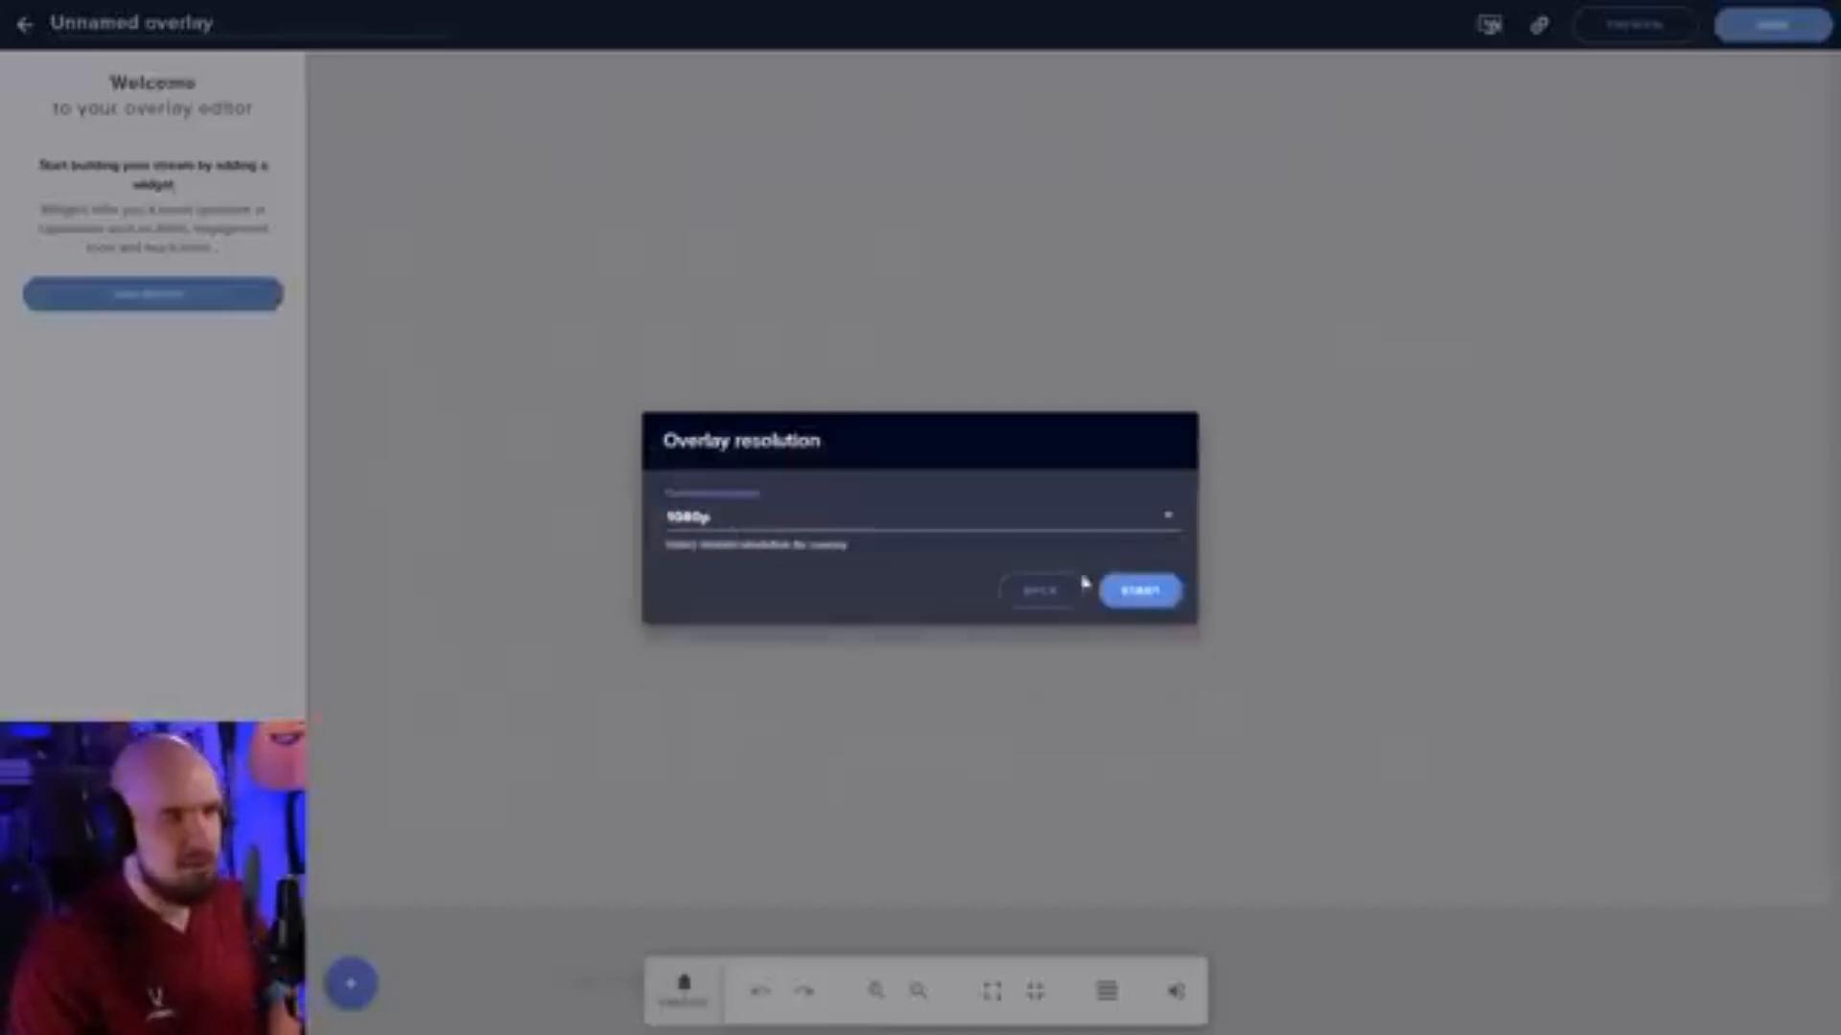
{"action": "left_click", "coordinate": [1140, 590]}
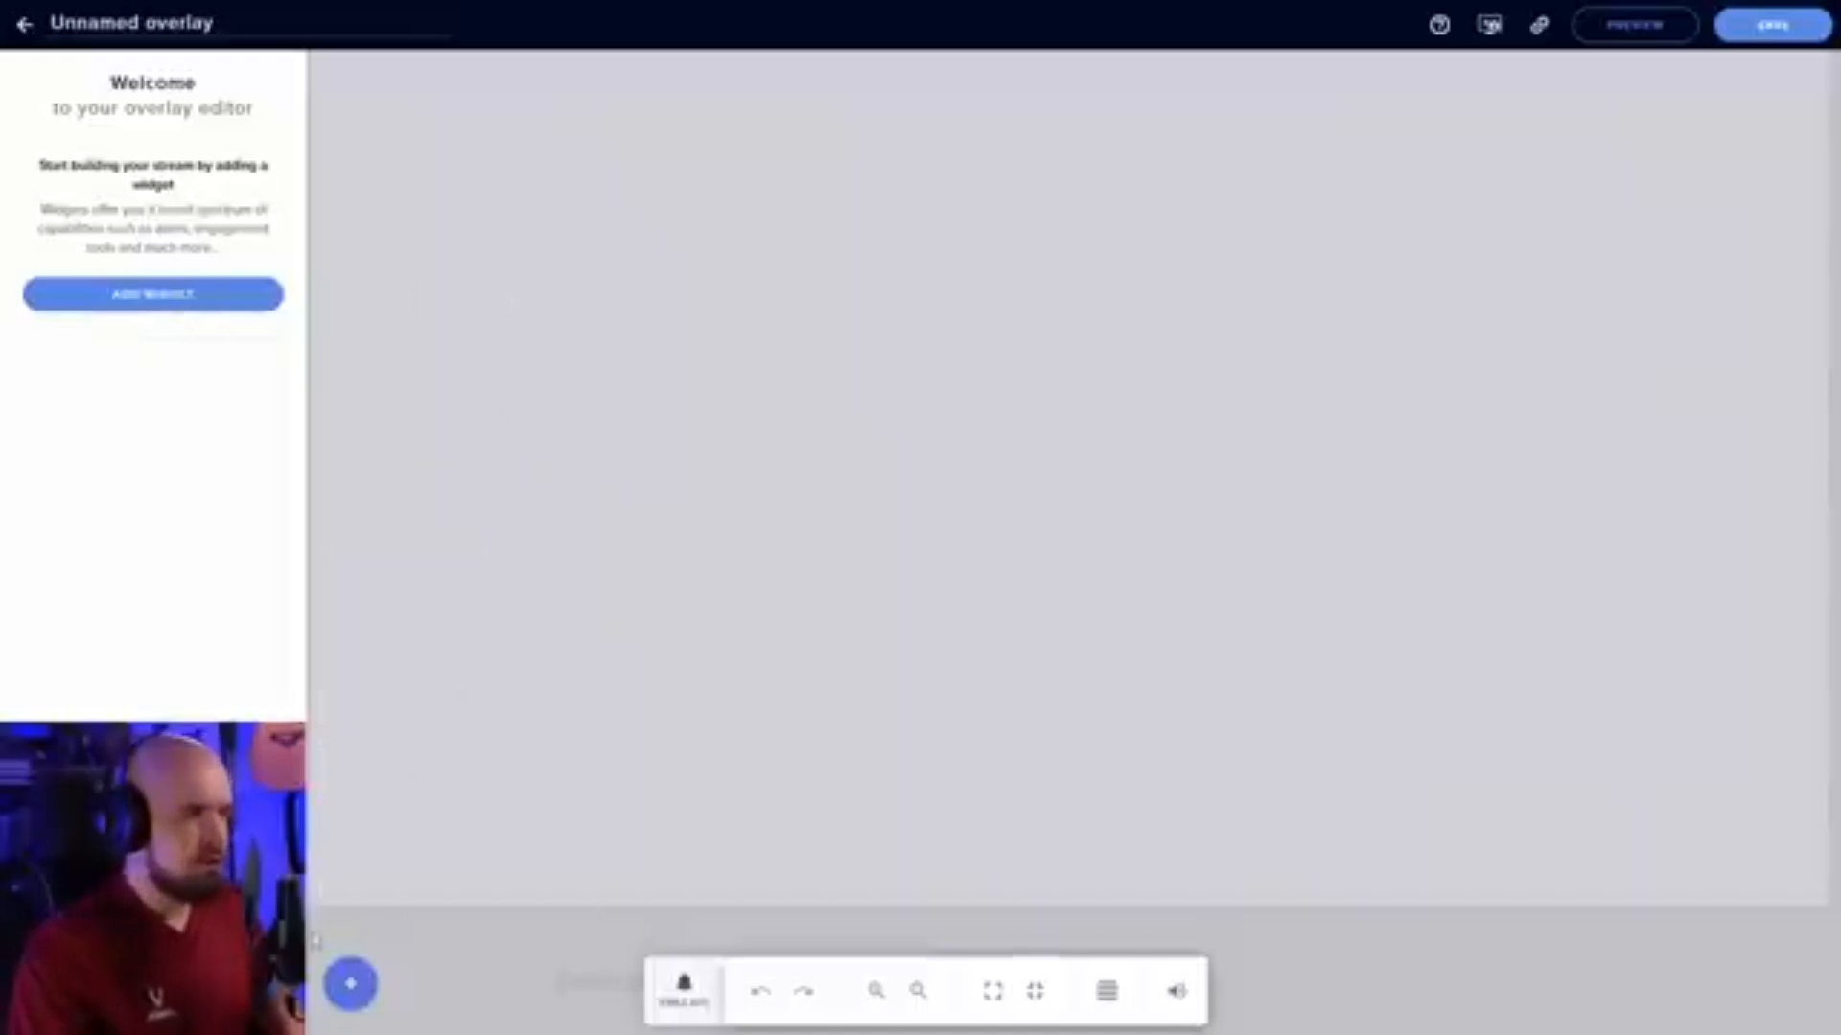
Step: Add an AlertBox widget from Alerts and position it toward the right of the canvas
{"action": "mouse_move", "coordinate": [348, 980]}
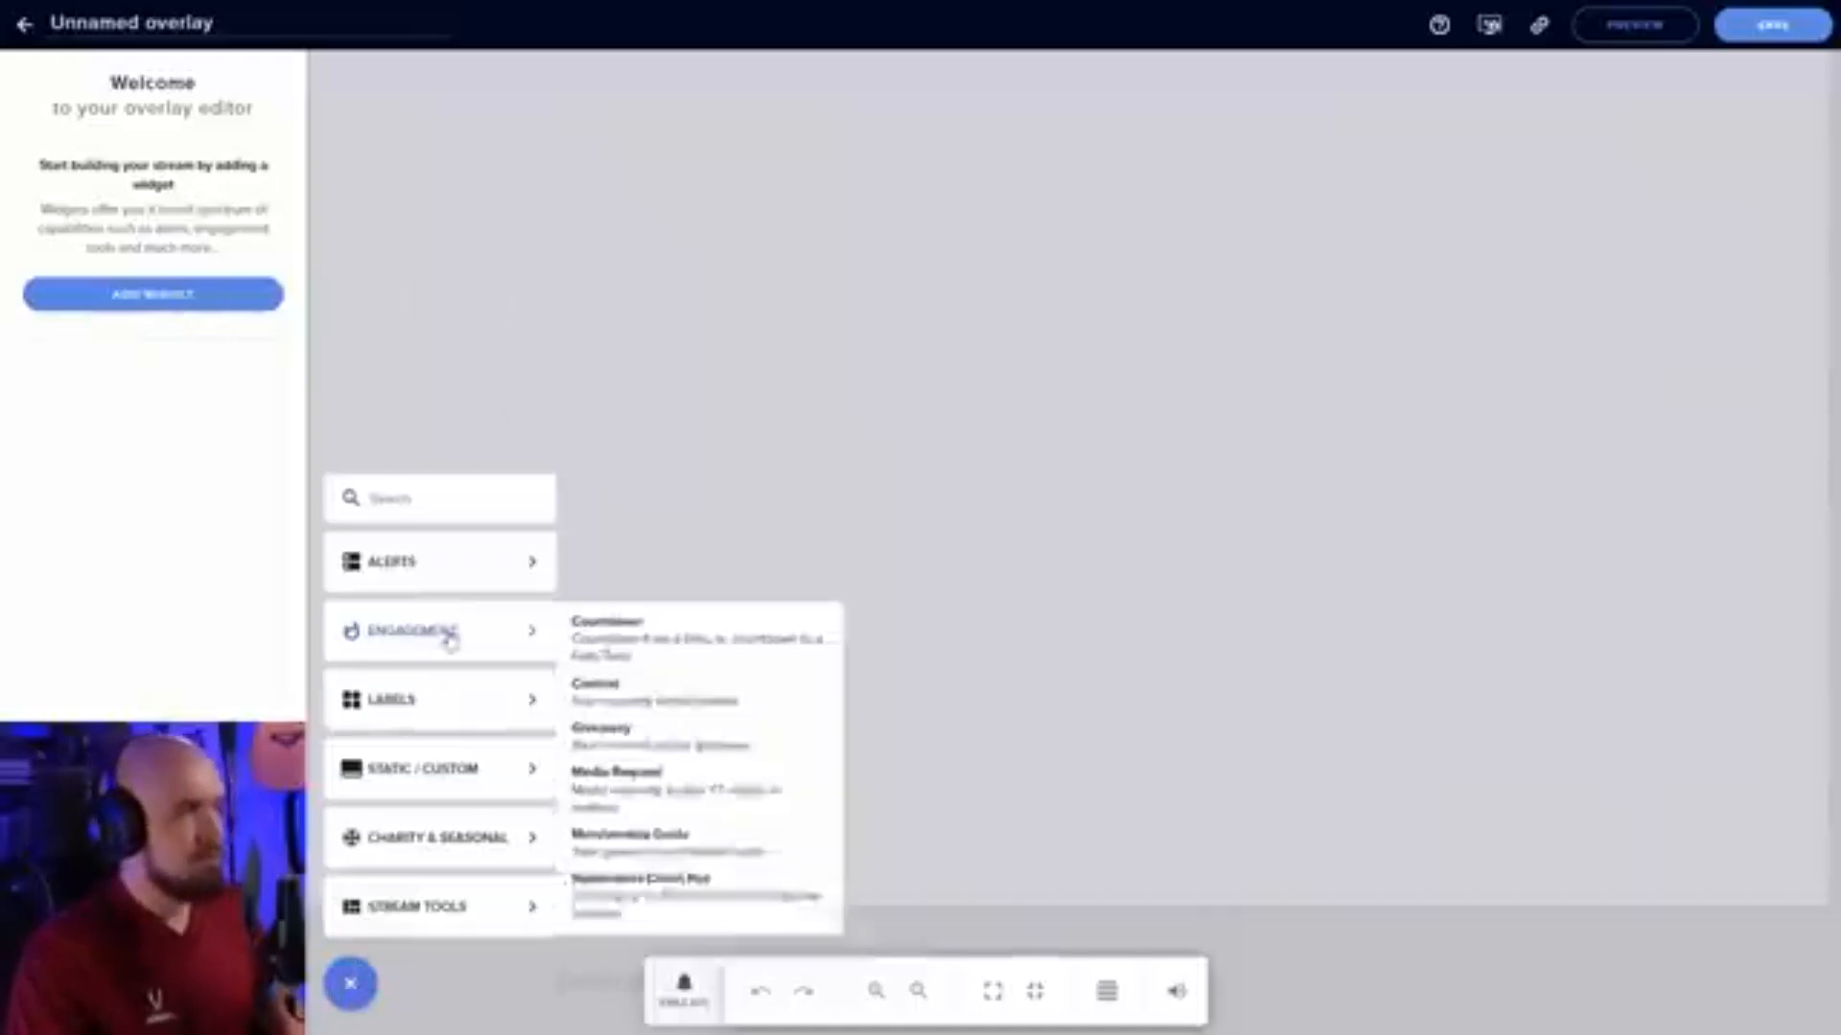
{"action": "mouse_move", "coordinate": [444, 566]}
{"action": "left_click", "coordinate": [628, 575]}
{"action": "left_click_drag", "start_coordinate": [662, 509], "coordinate": [1061, 529]}
{"action": "left_click_drag", "start_coordinate": [1026, 446], "coordinate": [1040, 457]}
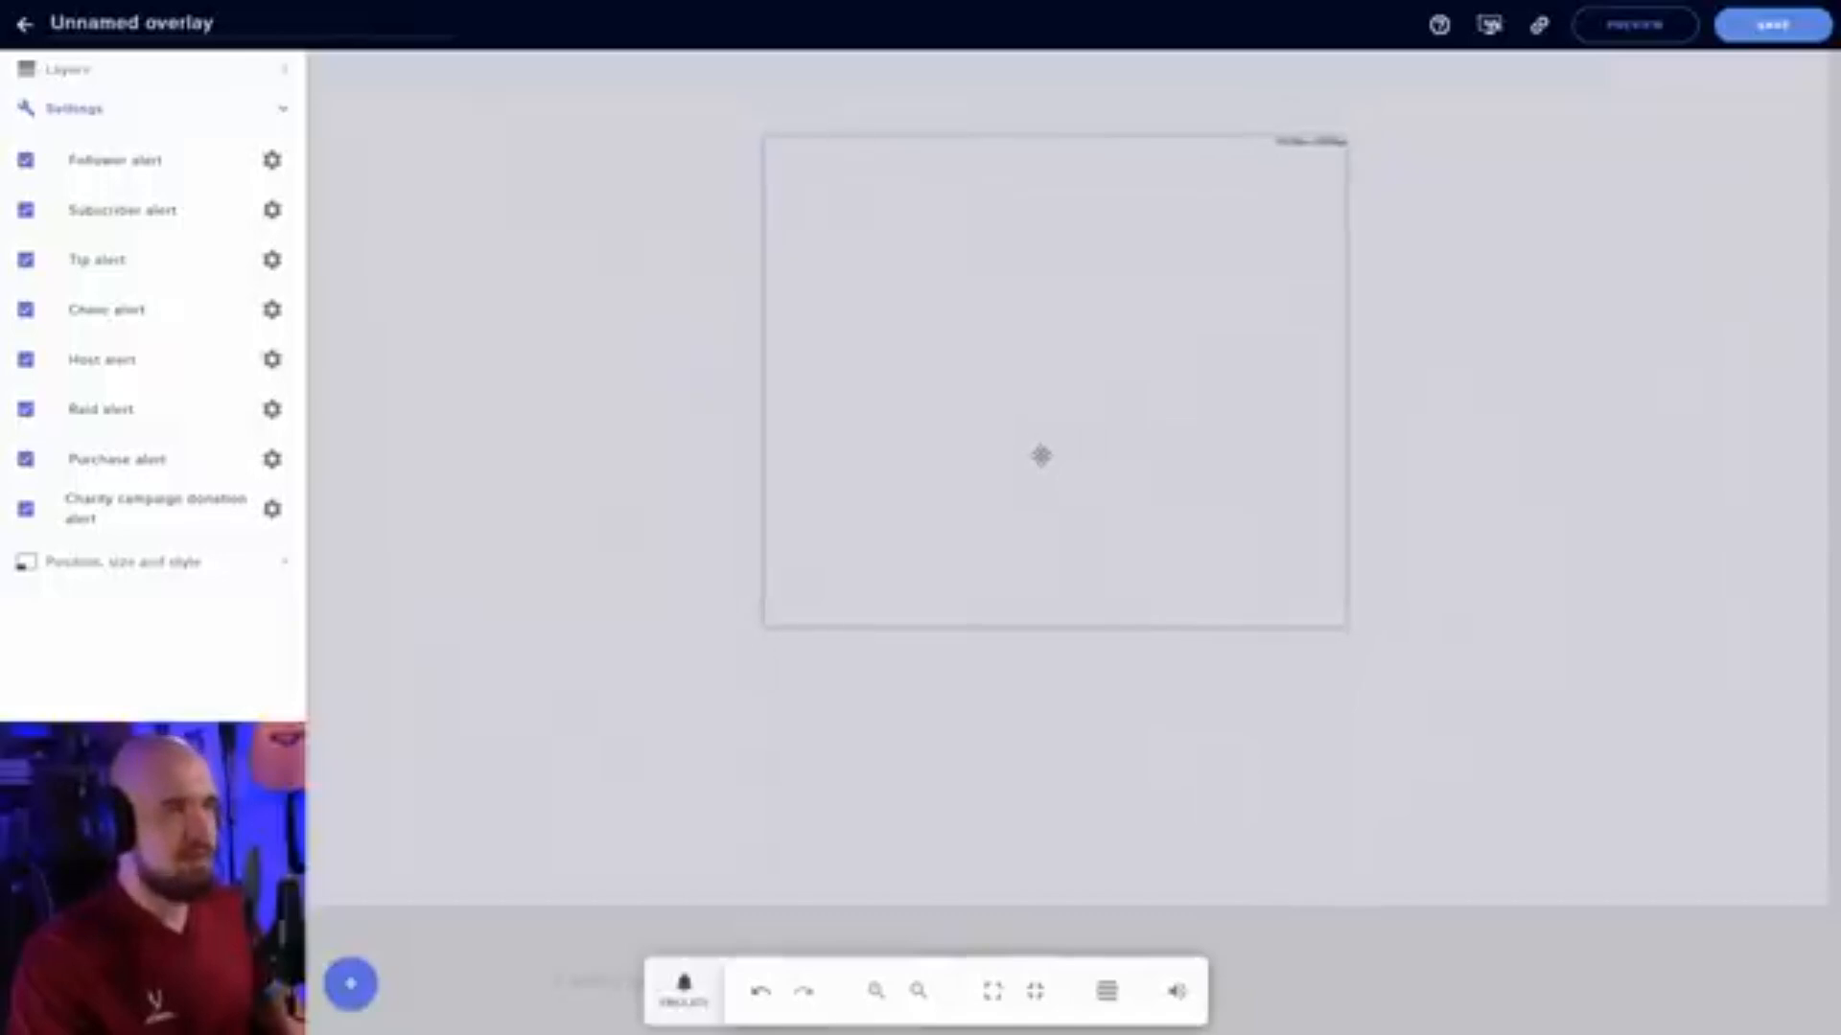
{"action": "left_click", "coordinate": [1421, 514]}
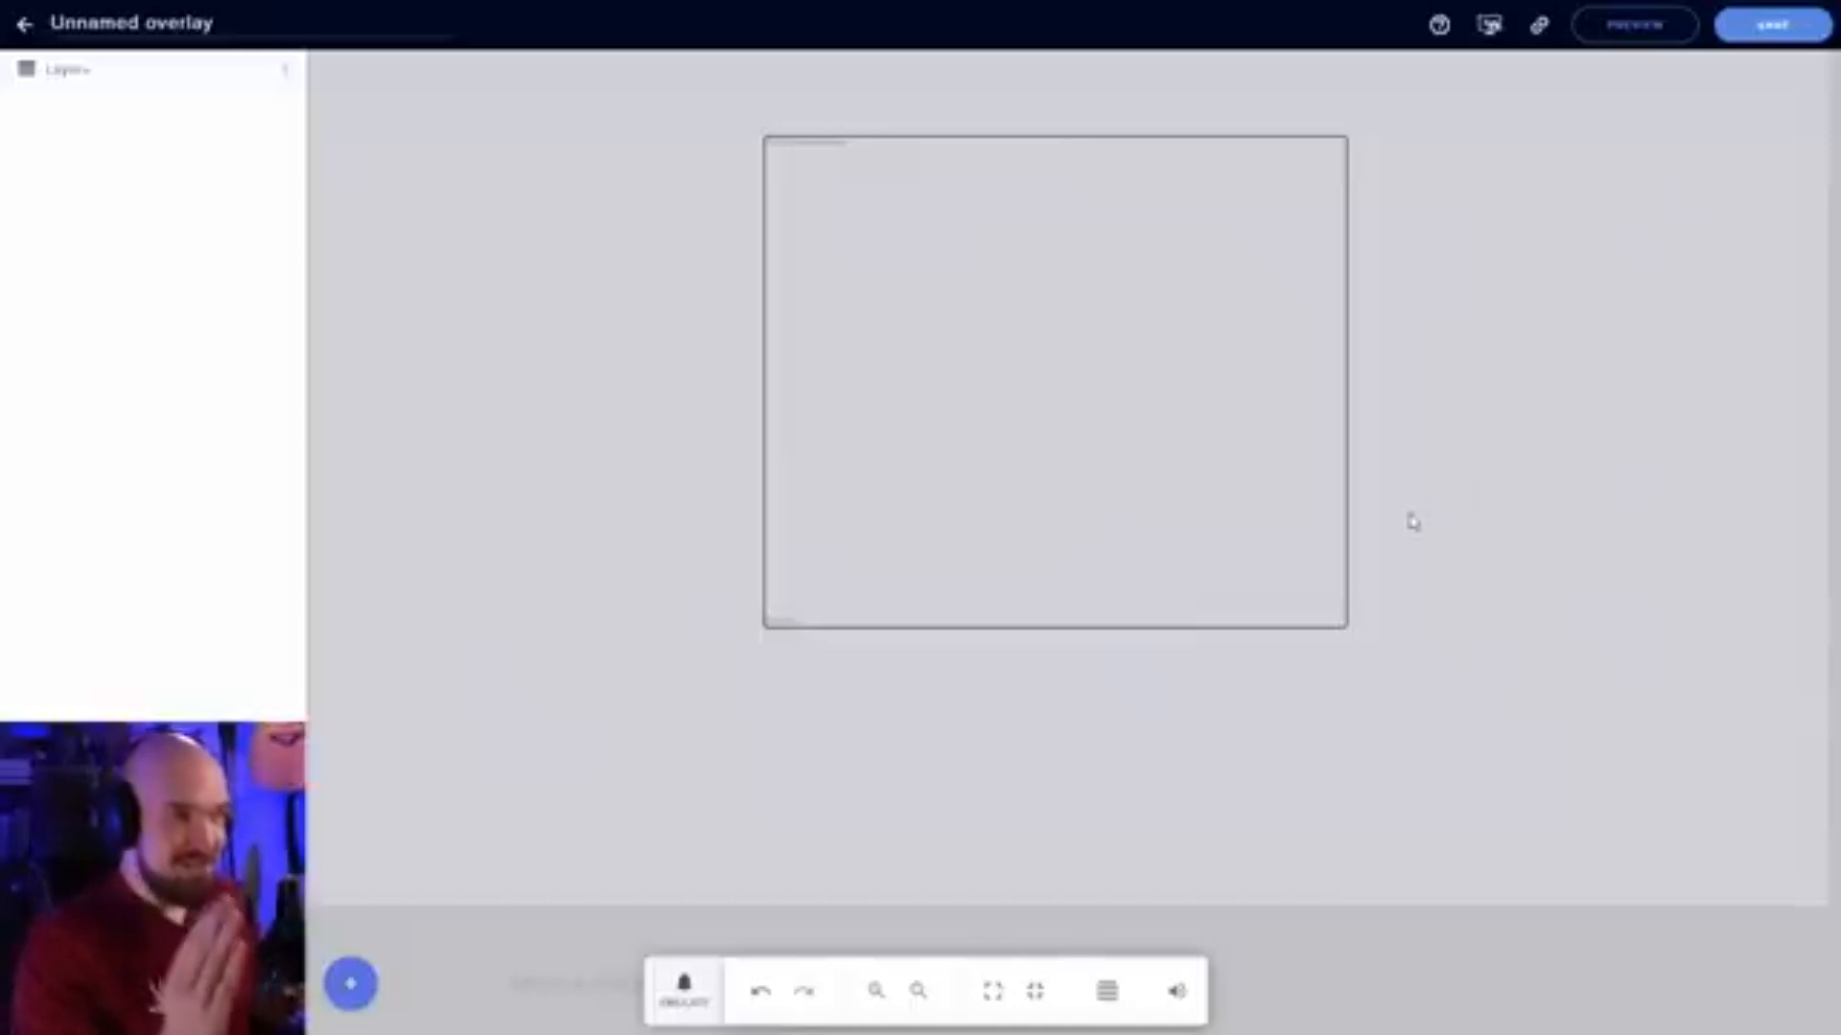
Step: Emulate a Follower test event and select the alert widget to see its settings
{"action": "left_click", "coordinate": [685, 996]}
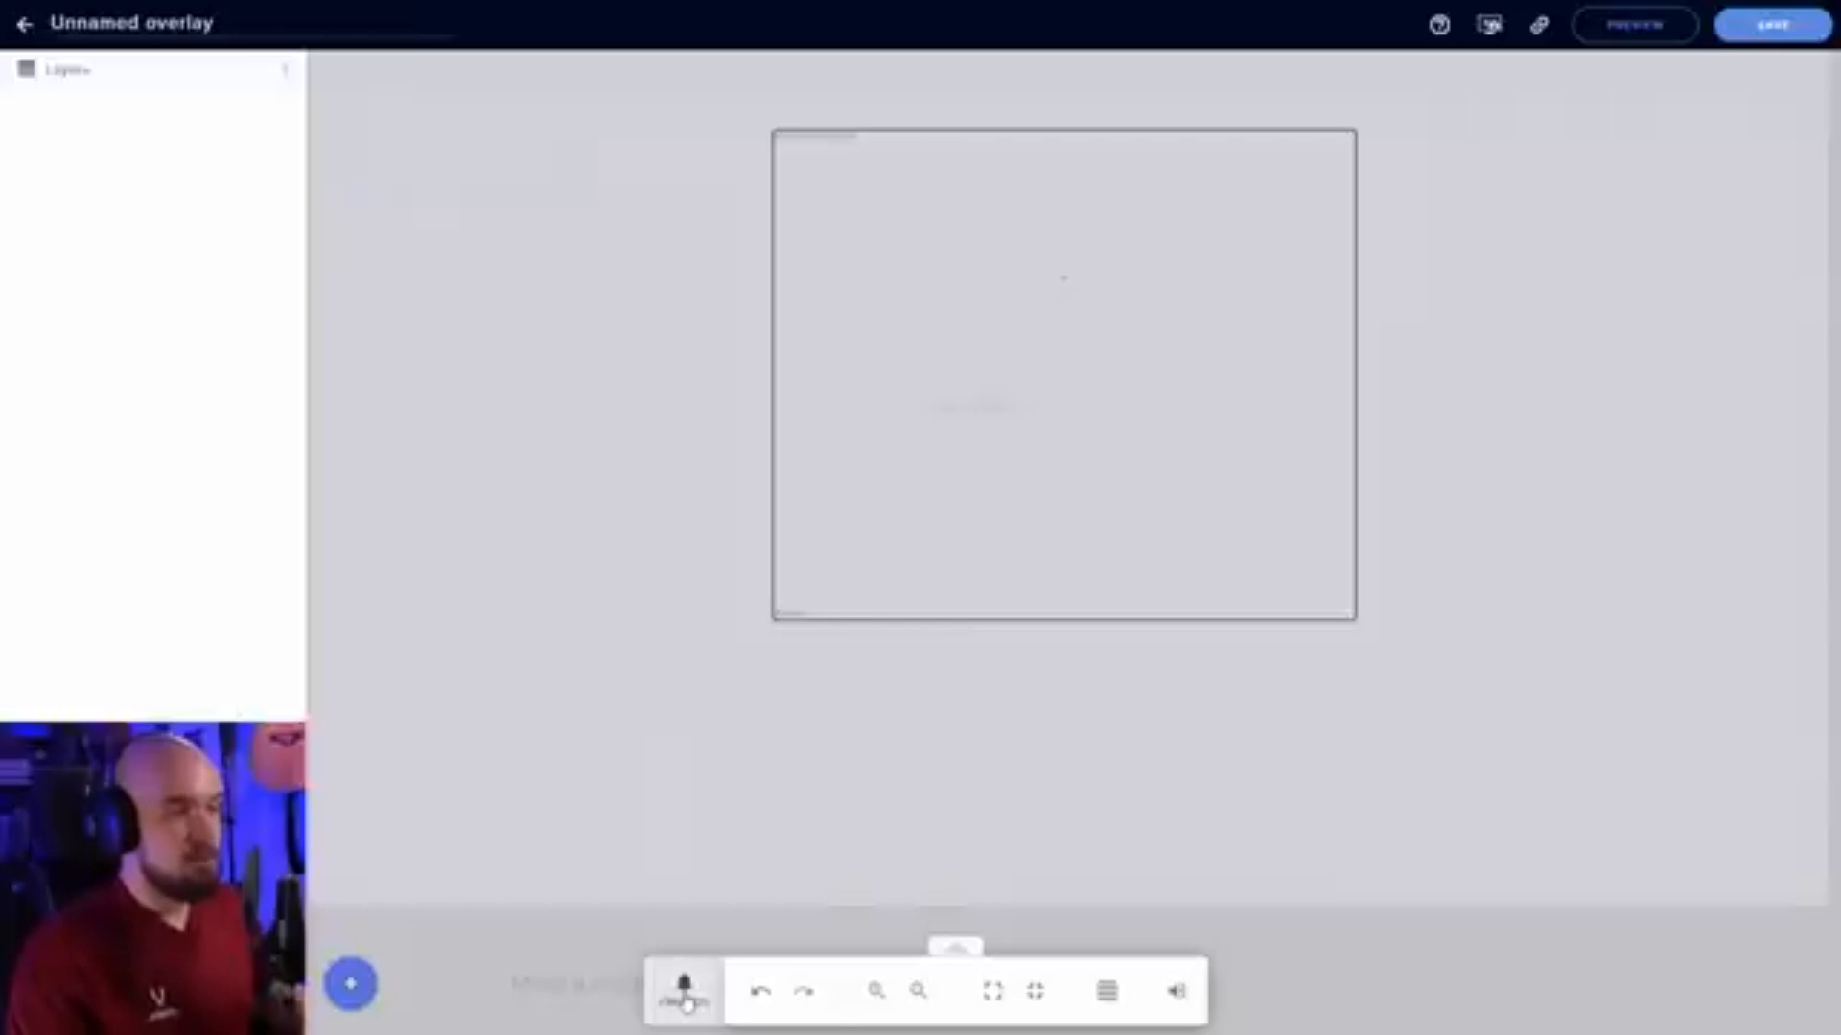
{"action": "left_click", "coordinate": [685, 997]}
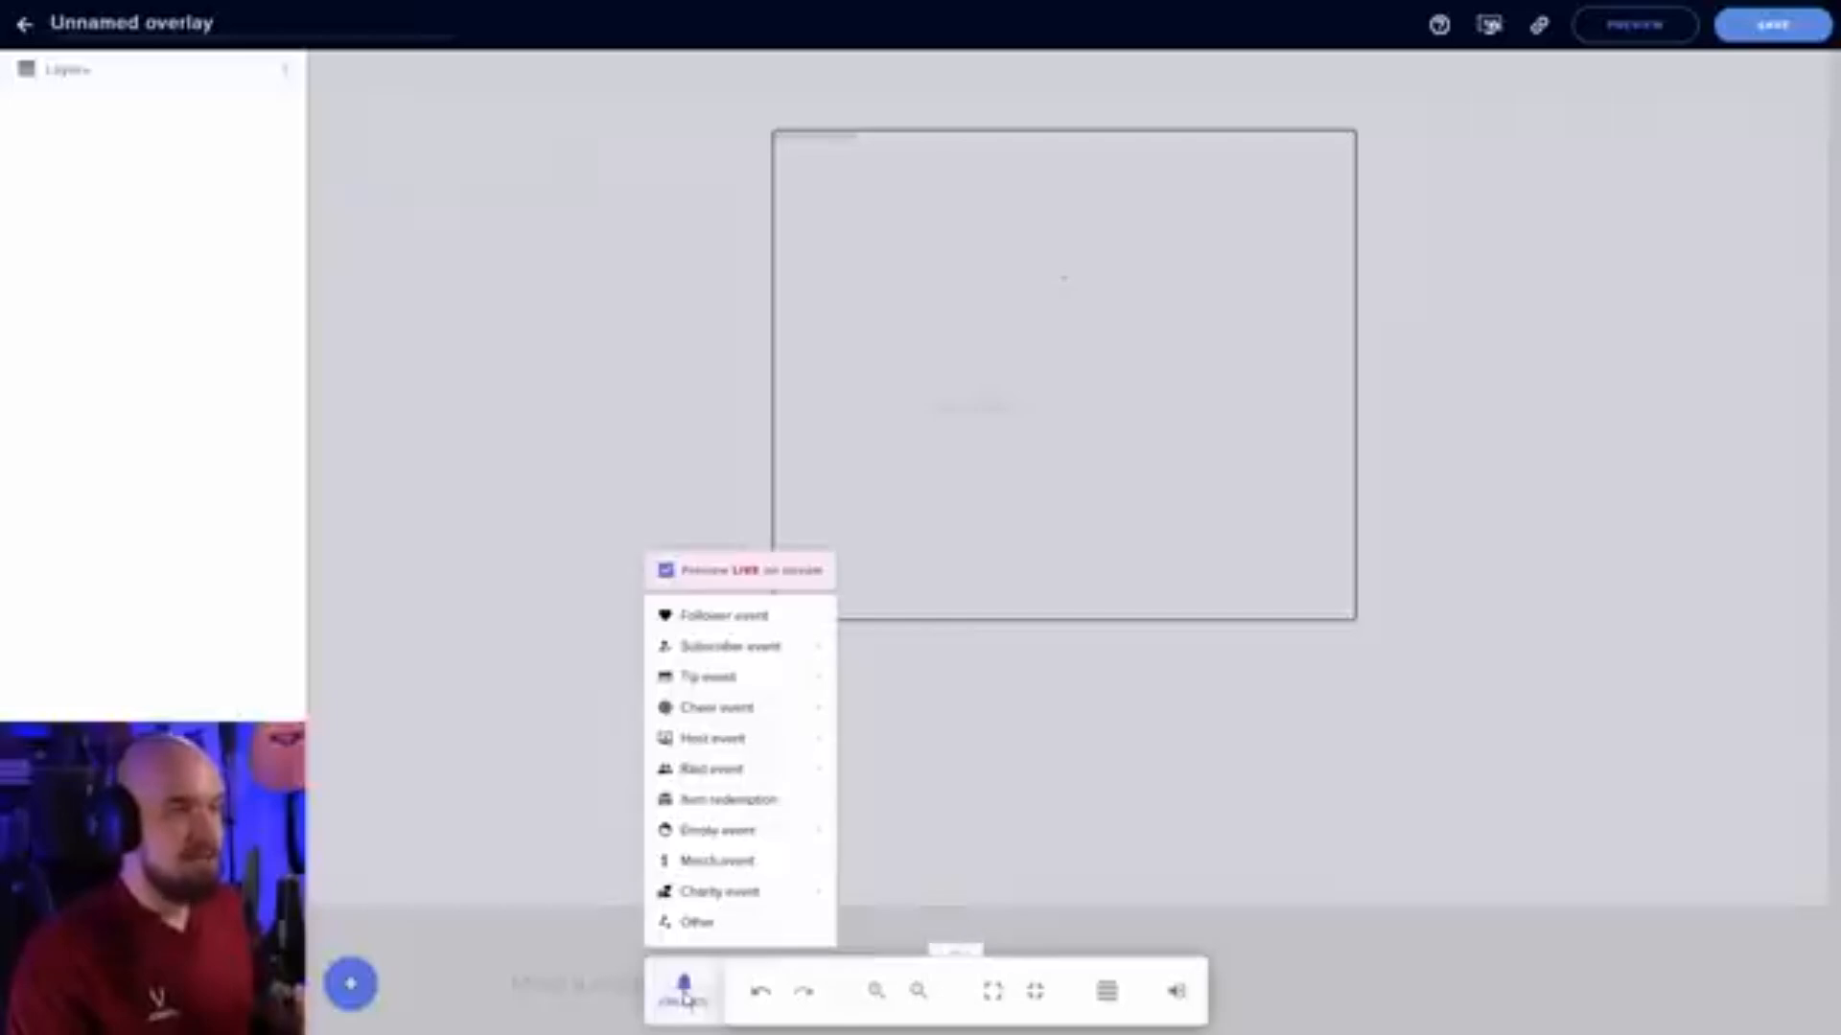
{"action": "left_click", "coordinate": [714, 614]}
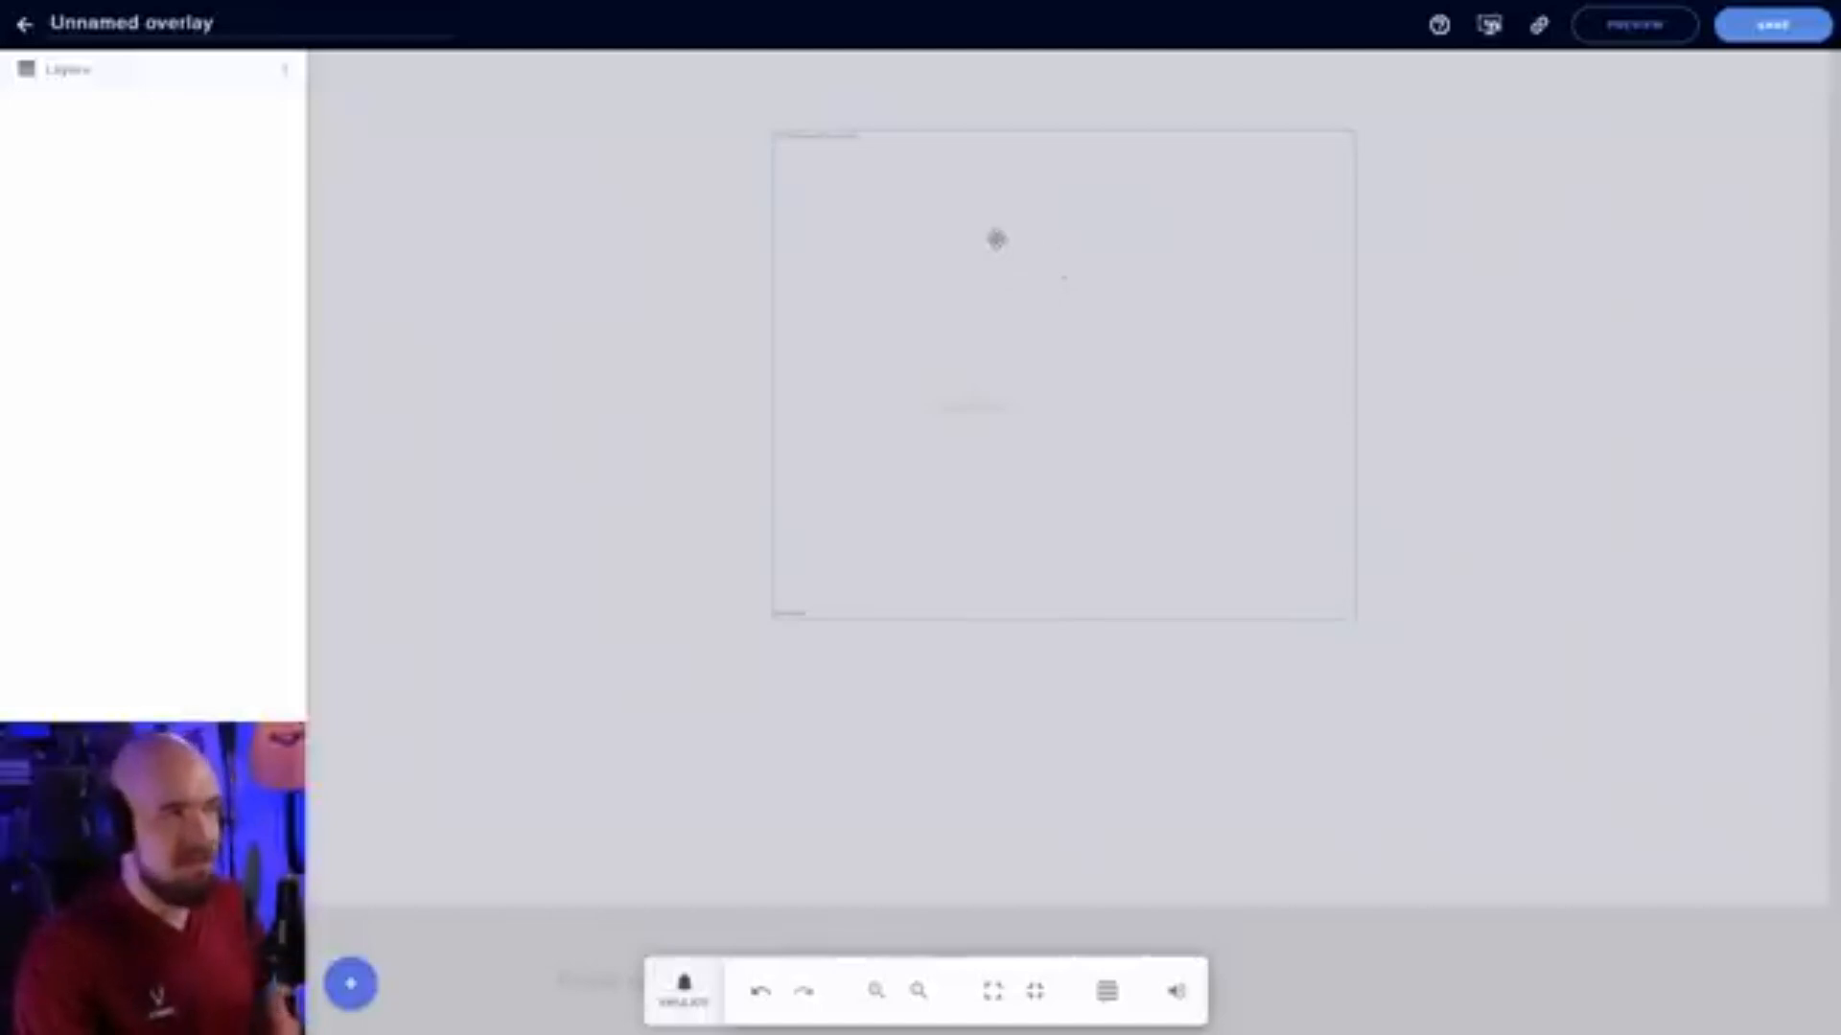
{"action": "left_click", "coordinate": [996, 238]}
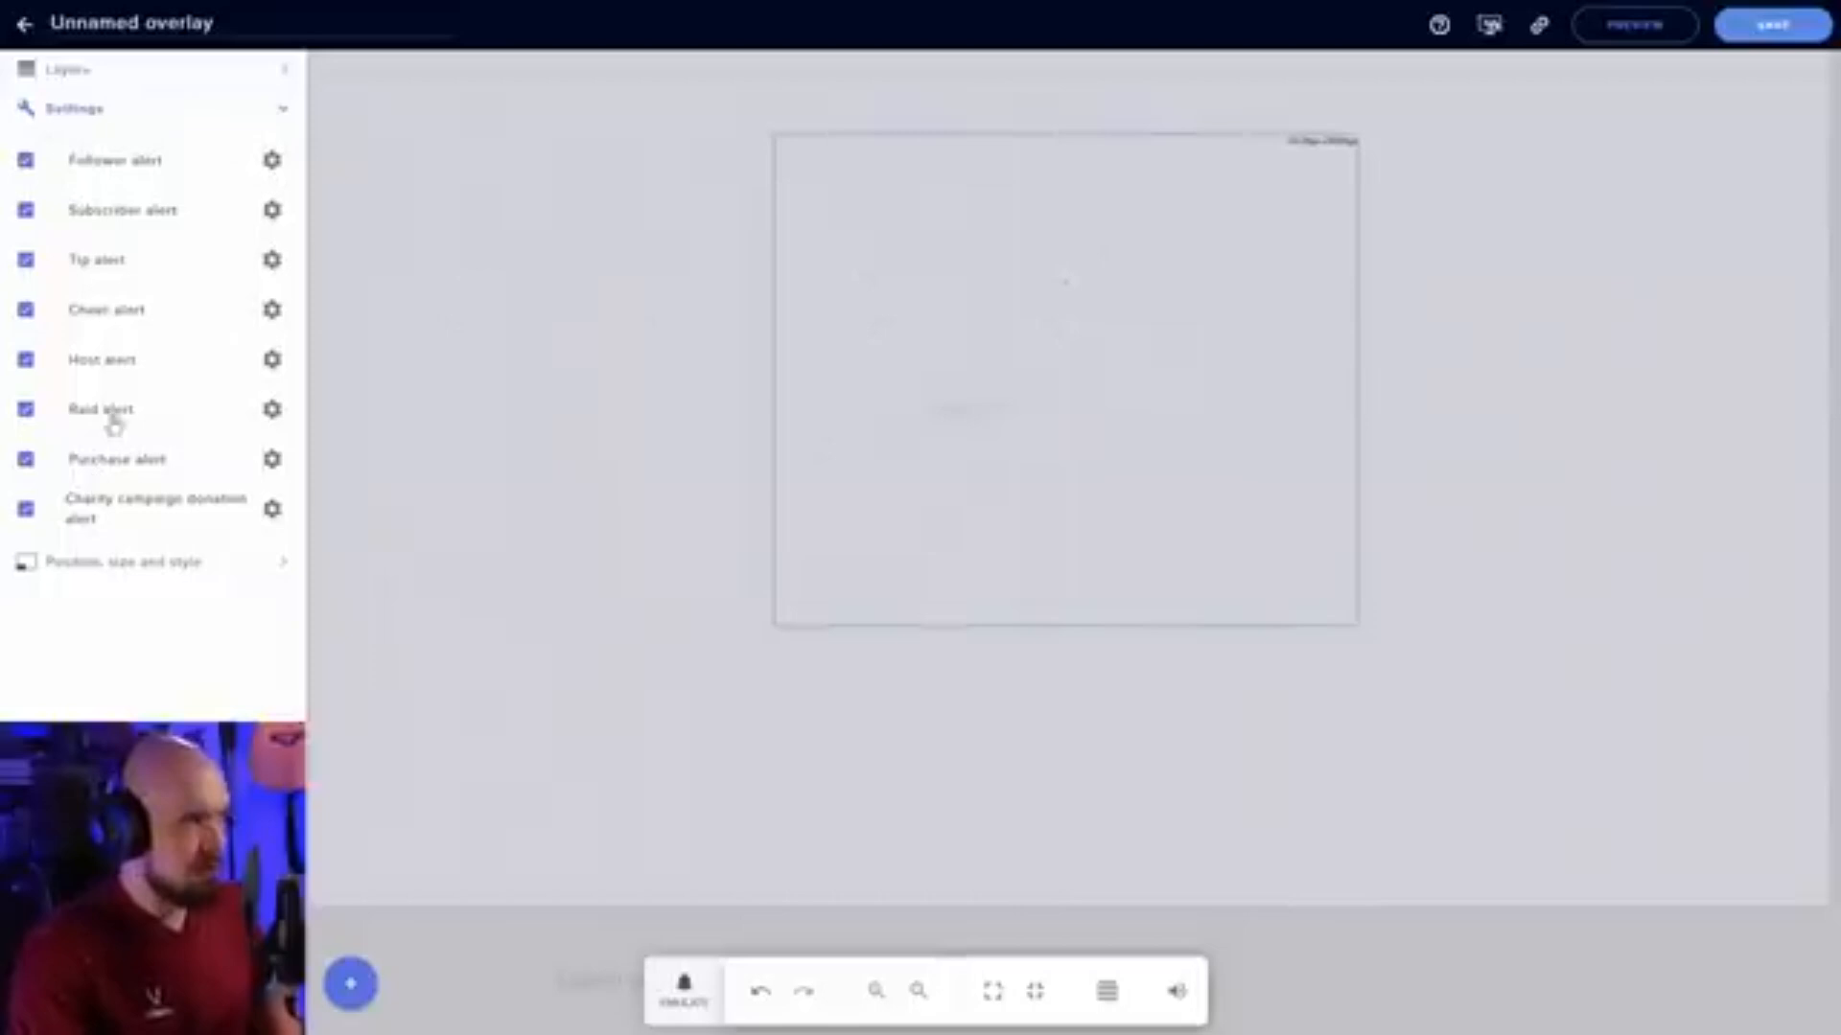
Step: Change the Follower alert message to '{name} подписался на канал'
{"action": "left_click", "coordinate": [272, 162]}
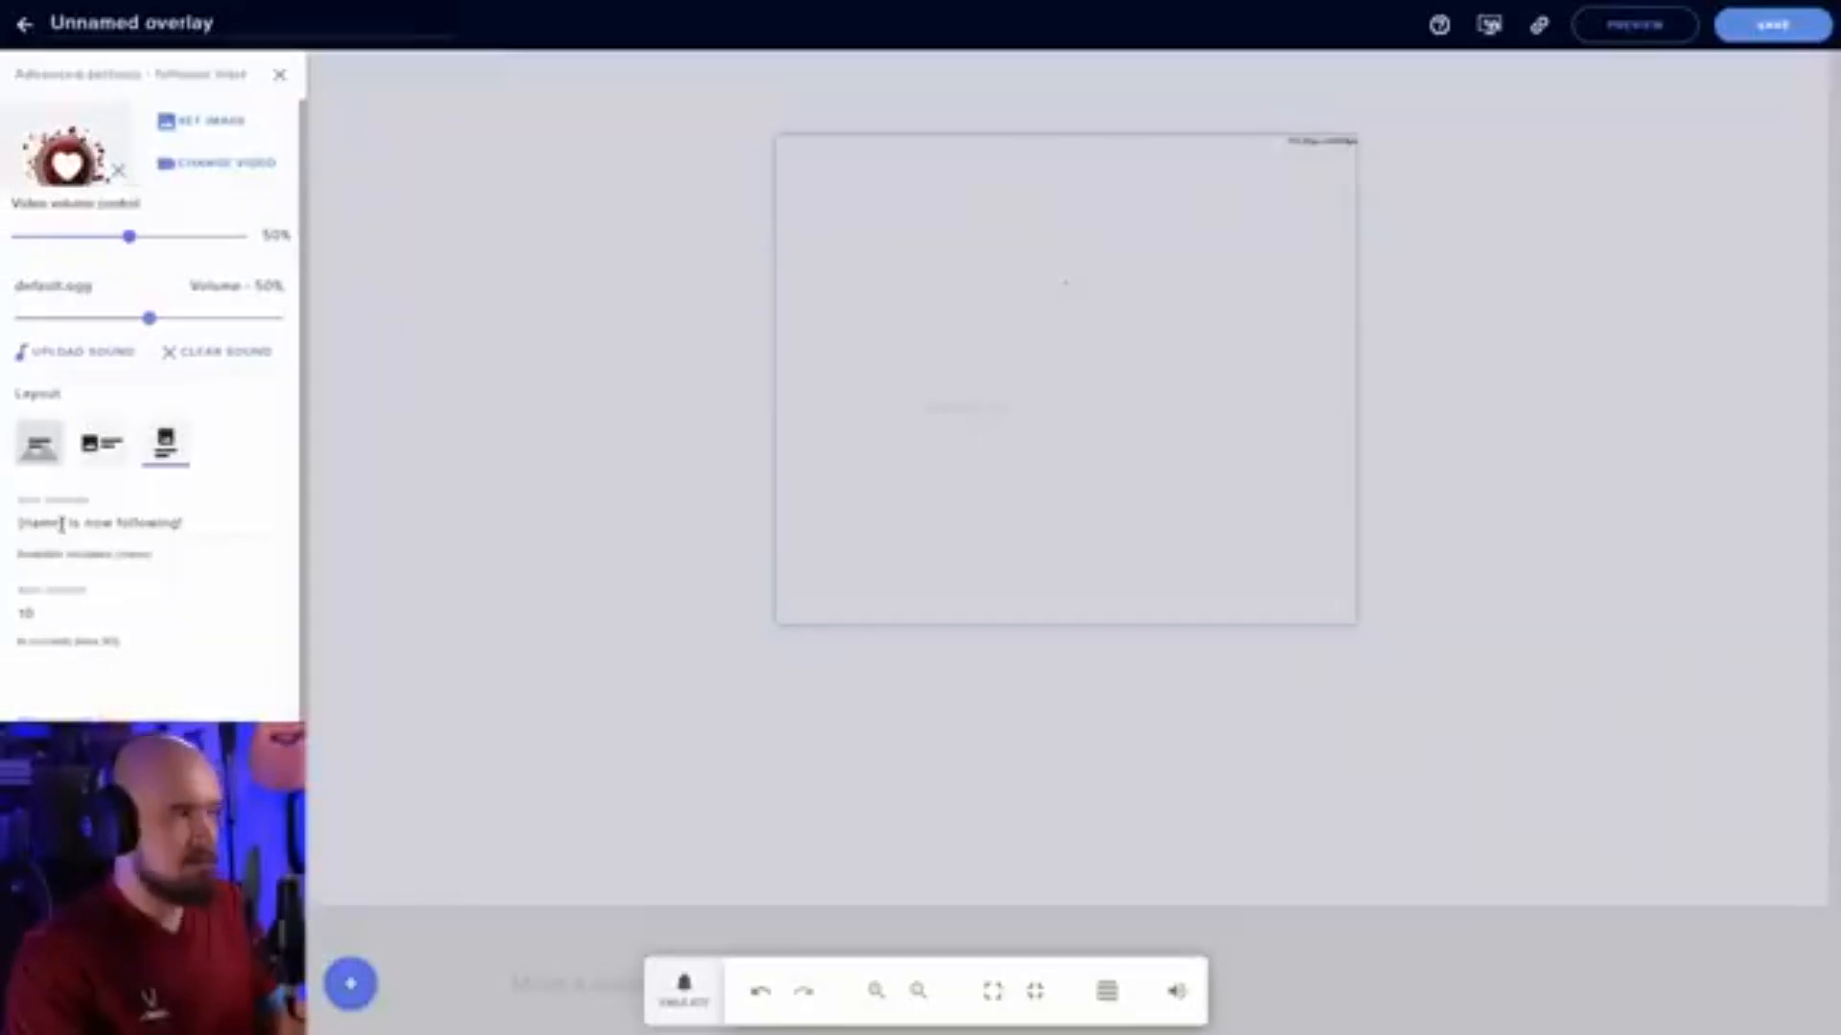
{"action": "left_click_drag", "start_coordinate": [194, 525], "coordinate": [81, 523]}
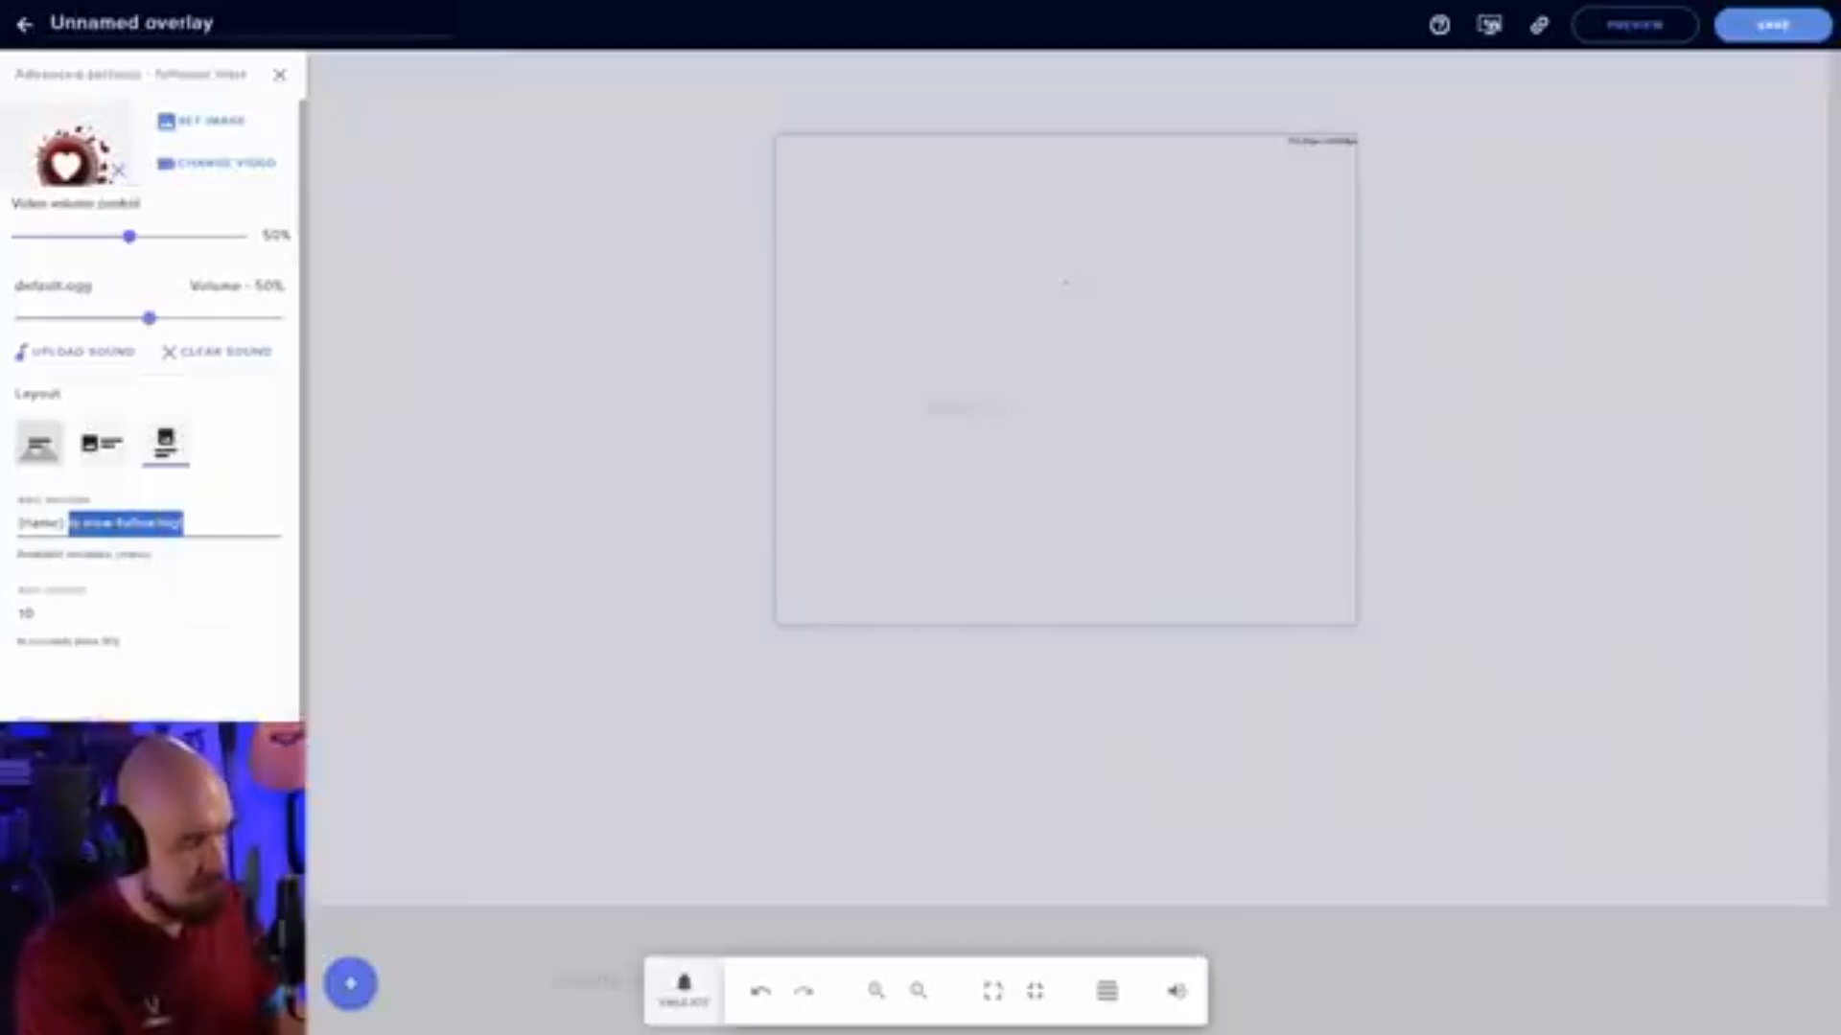
{"action": "type", "text": "folgtся на канал!"}
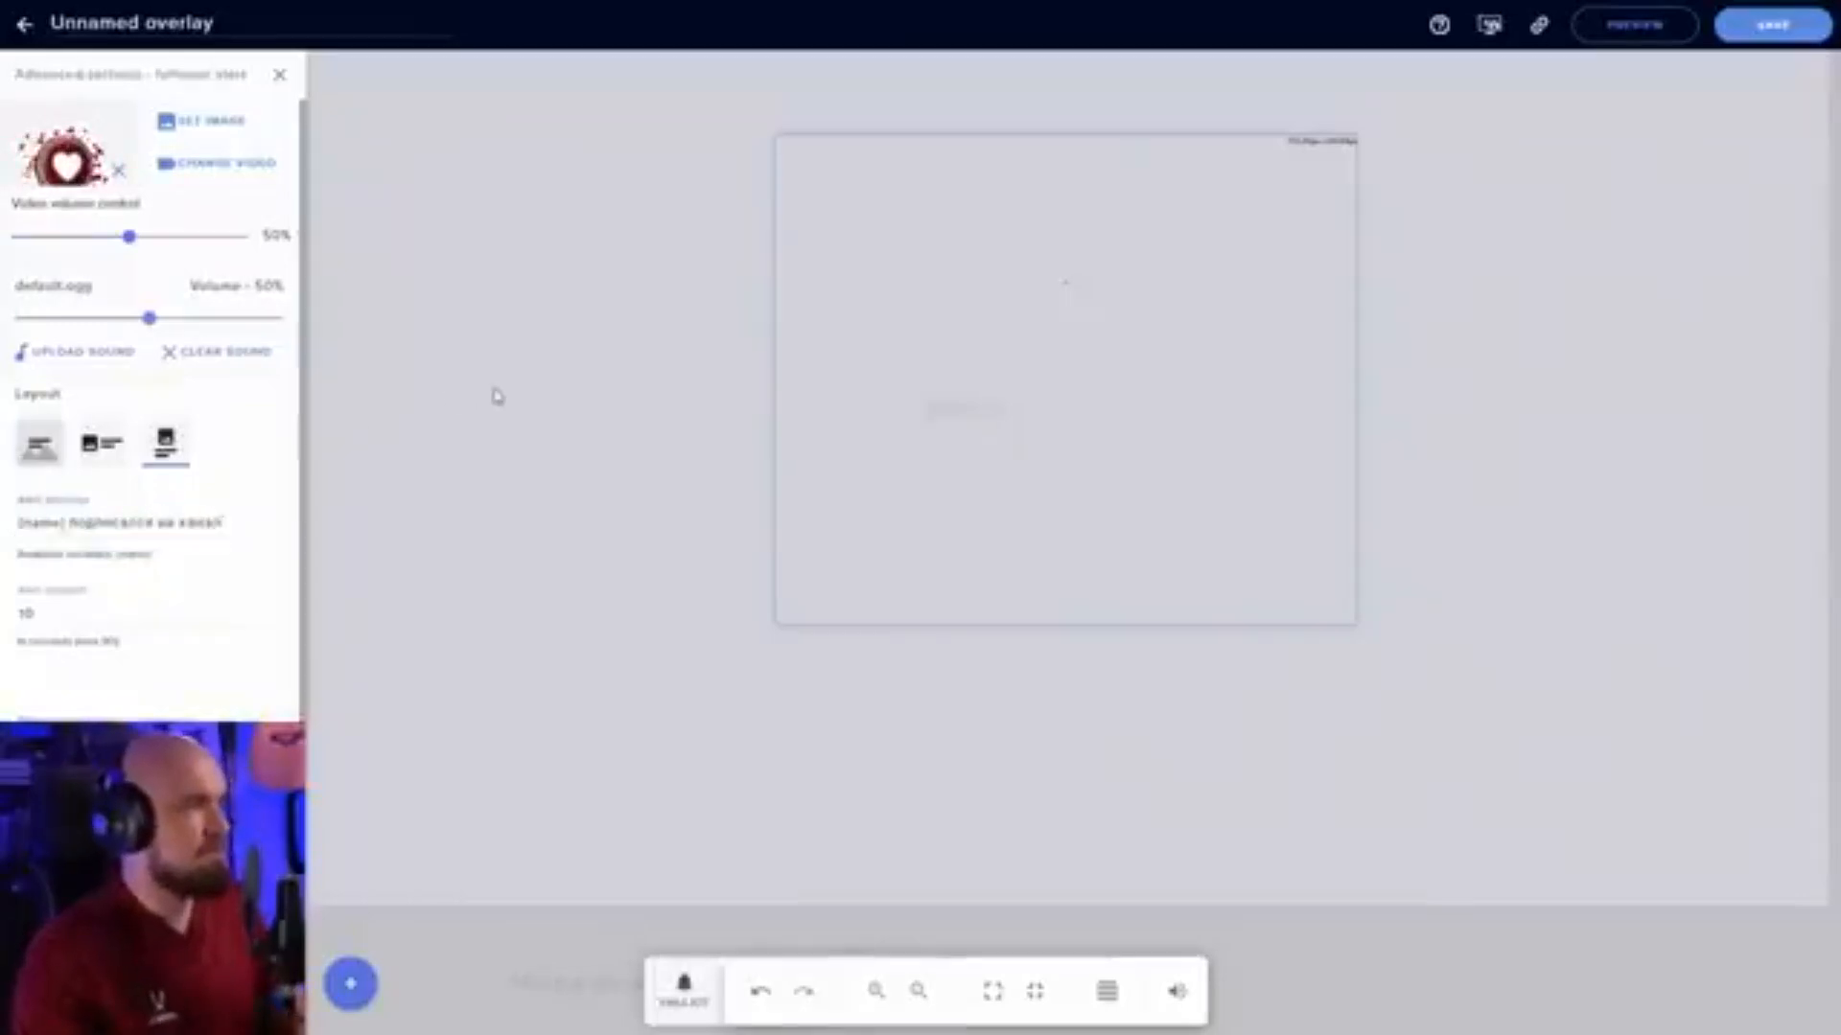
{"action": "left_click", "coordinate": [488, 395]}
Step: Emulate a Follower alert to test the new message, then copy the overlay URL
{"action": "left_click", "coordinate": [691, 985]}
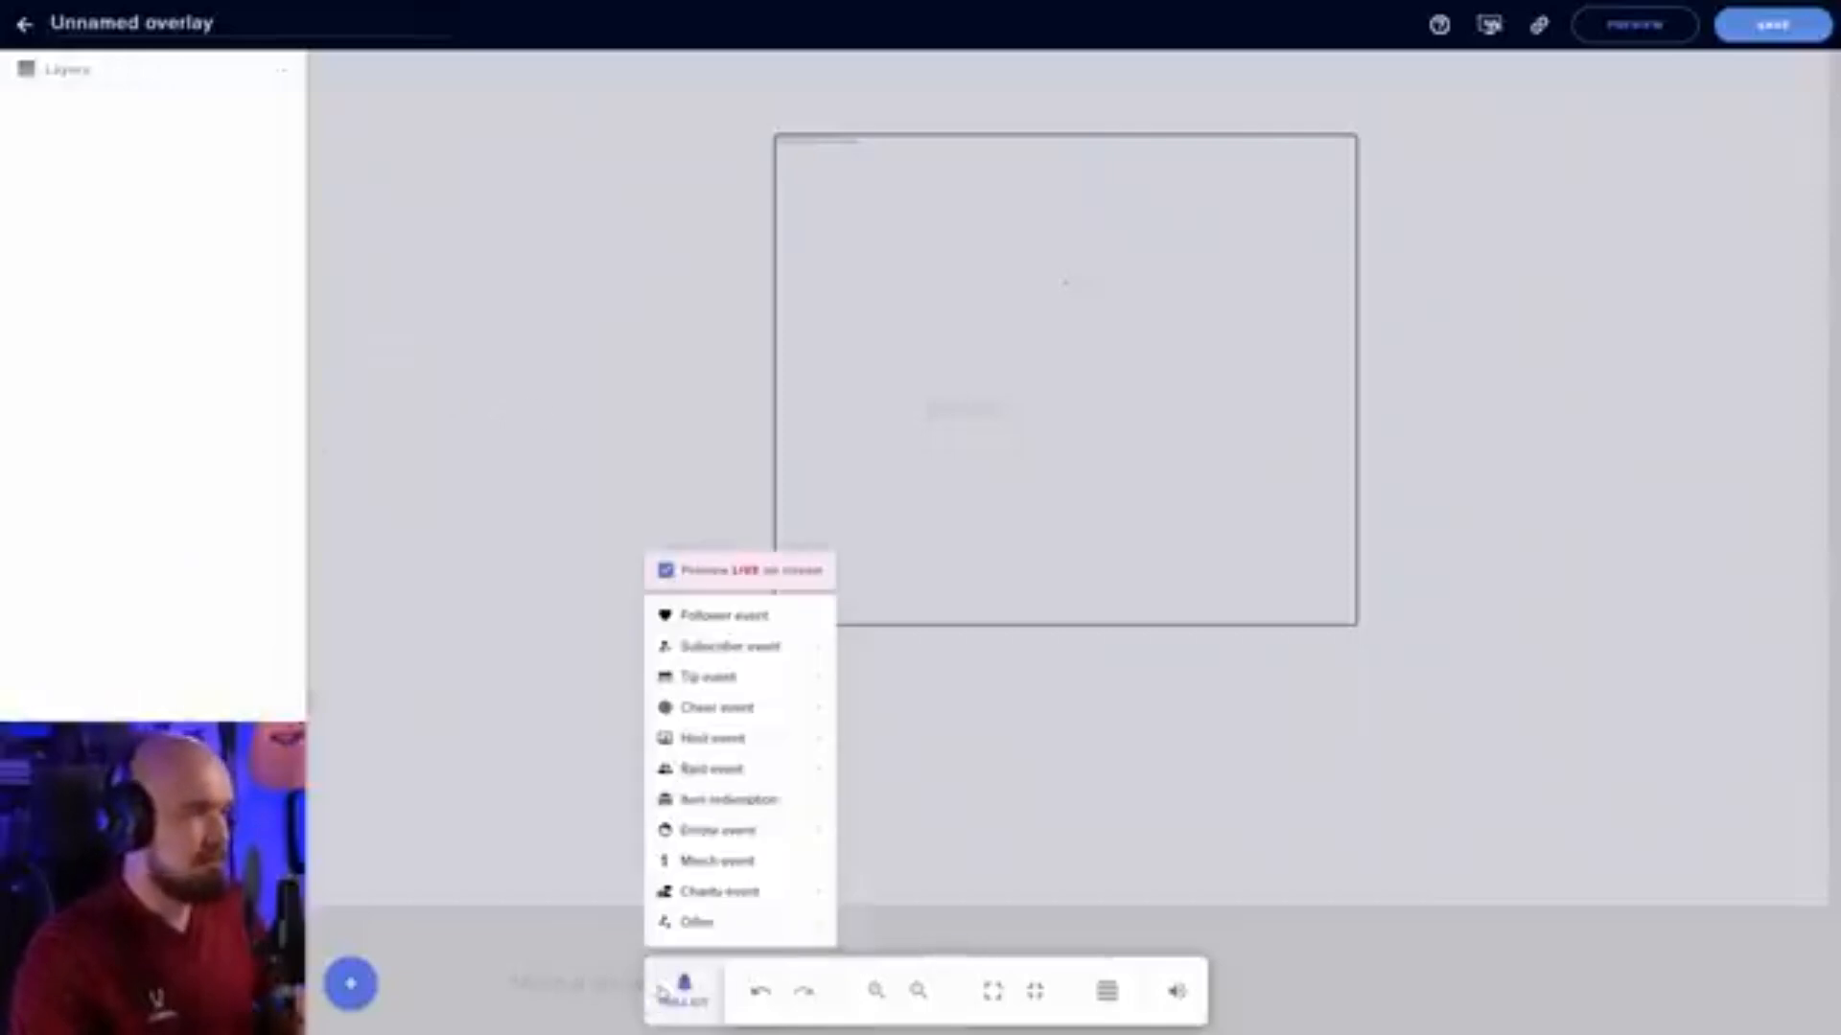
{"action": "left_click", "coordinate": [574, 420]}
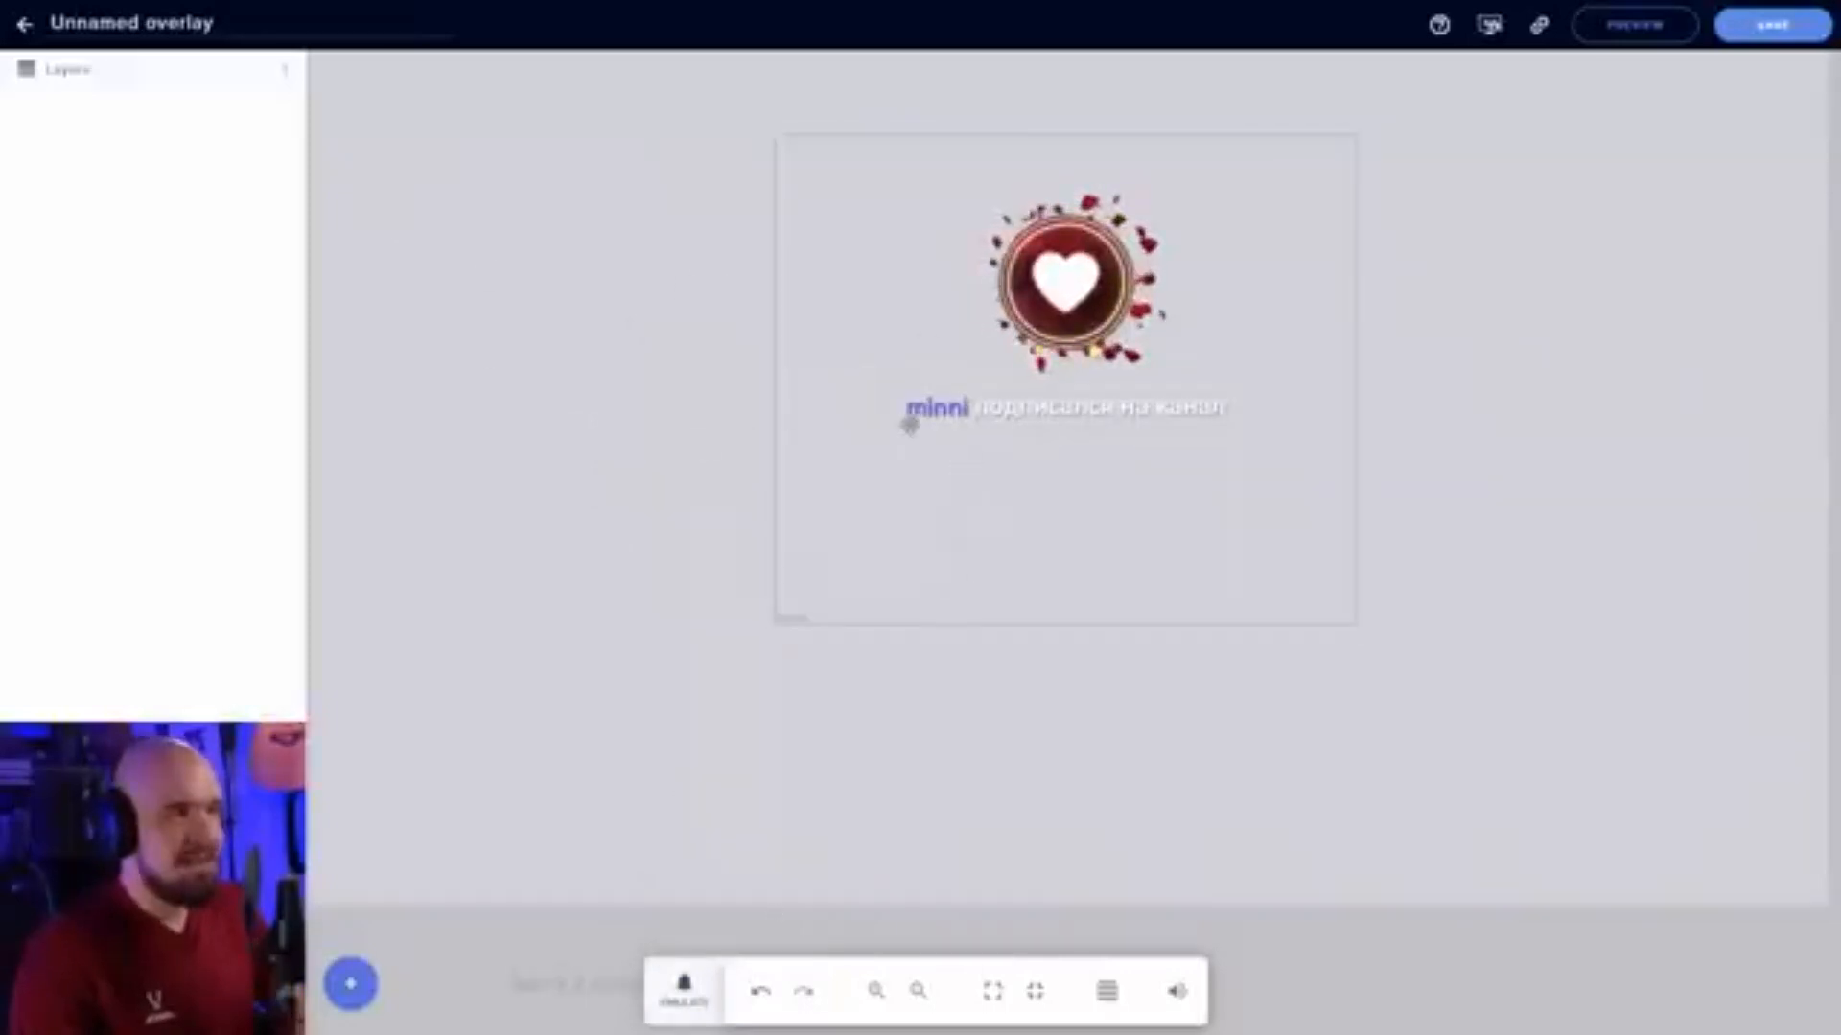
{"action": "left_click", "coordinate": [908, 414]}
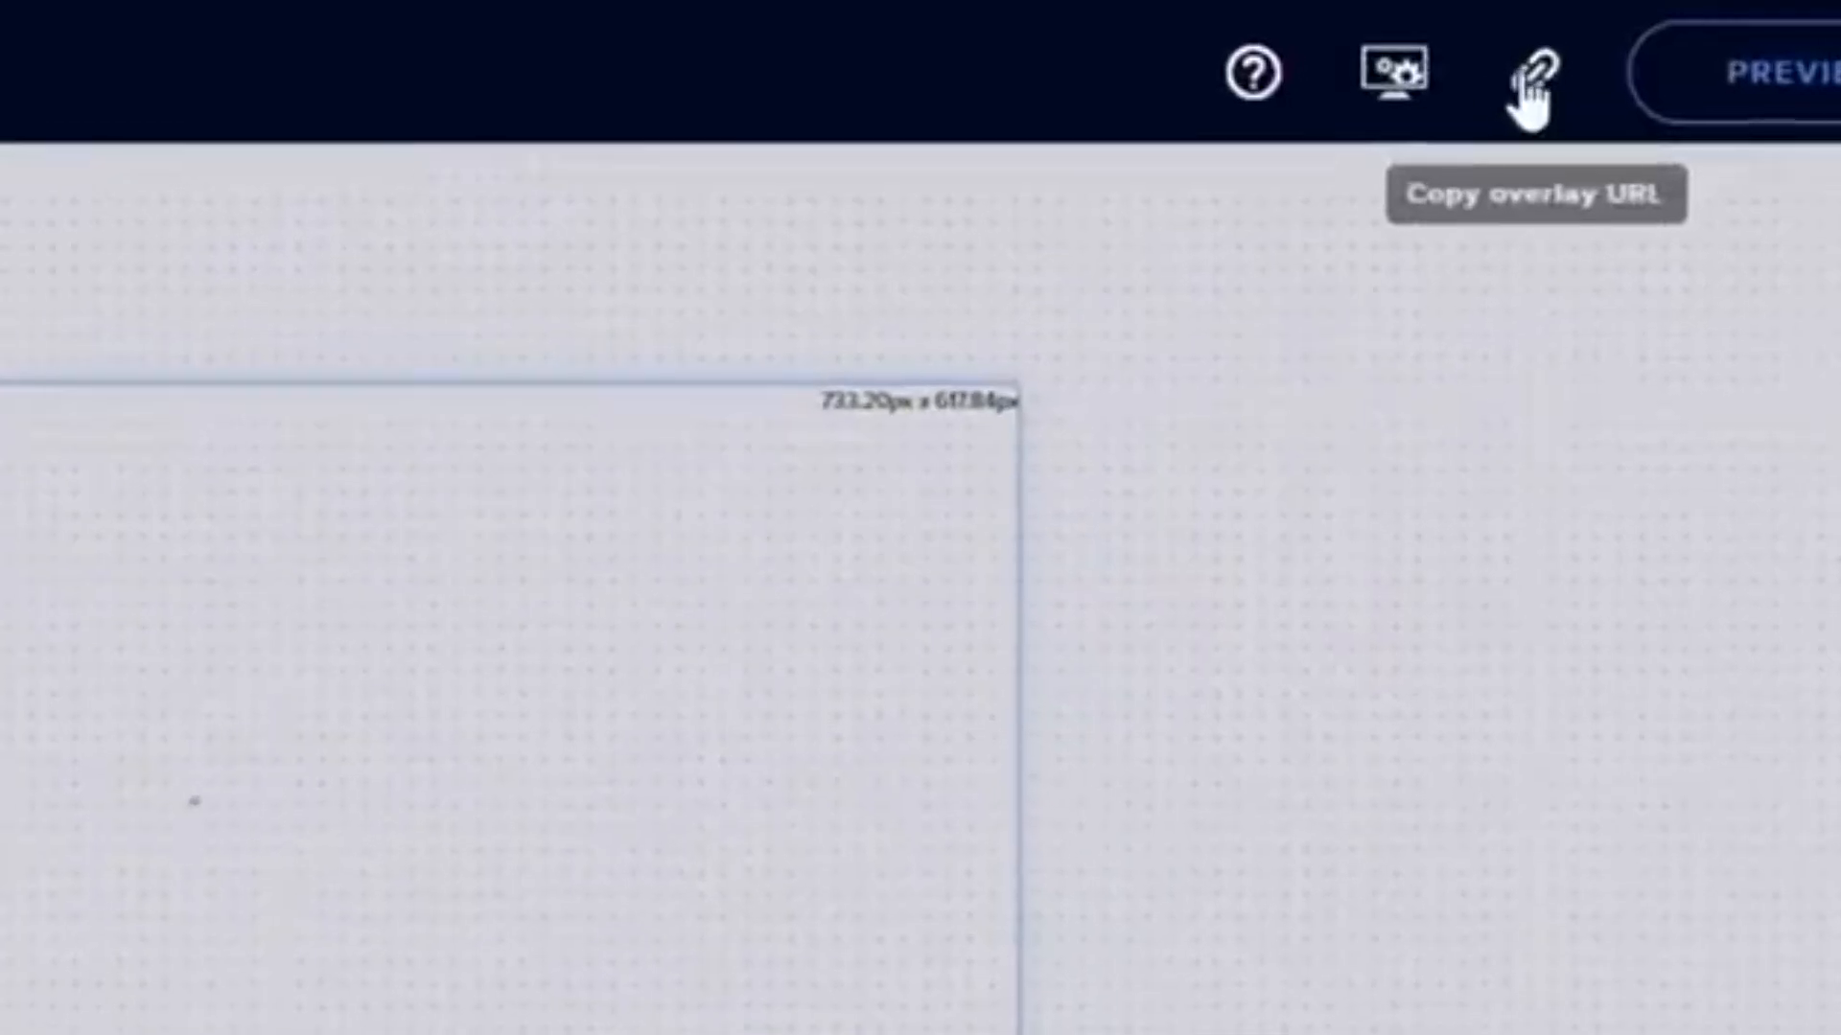
{"action": "left_click", "coordinate": [1532, 86]}
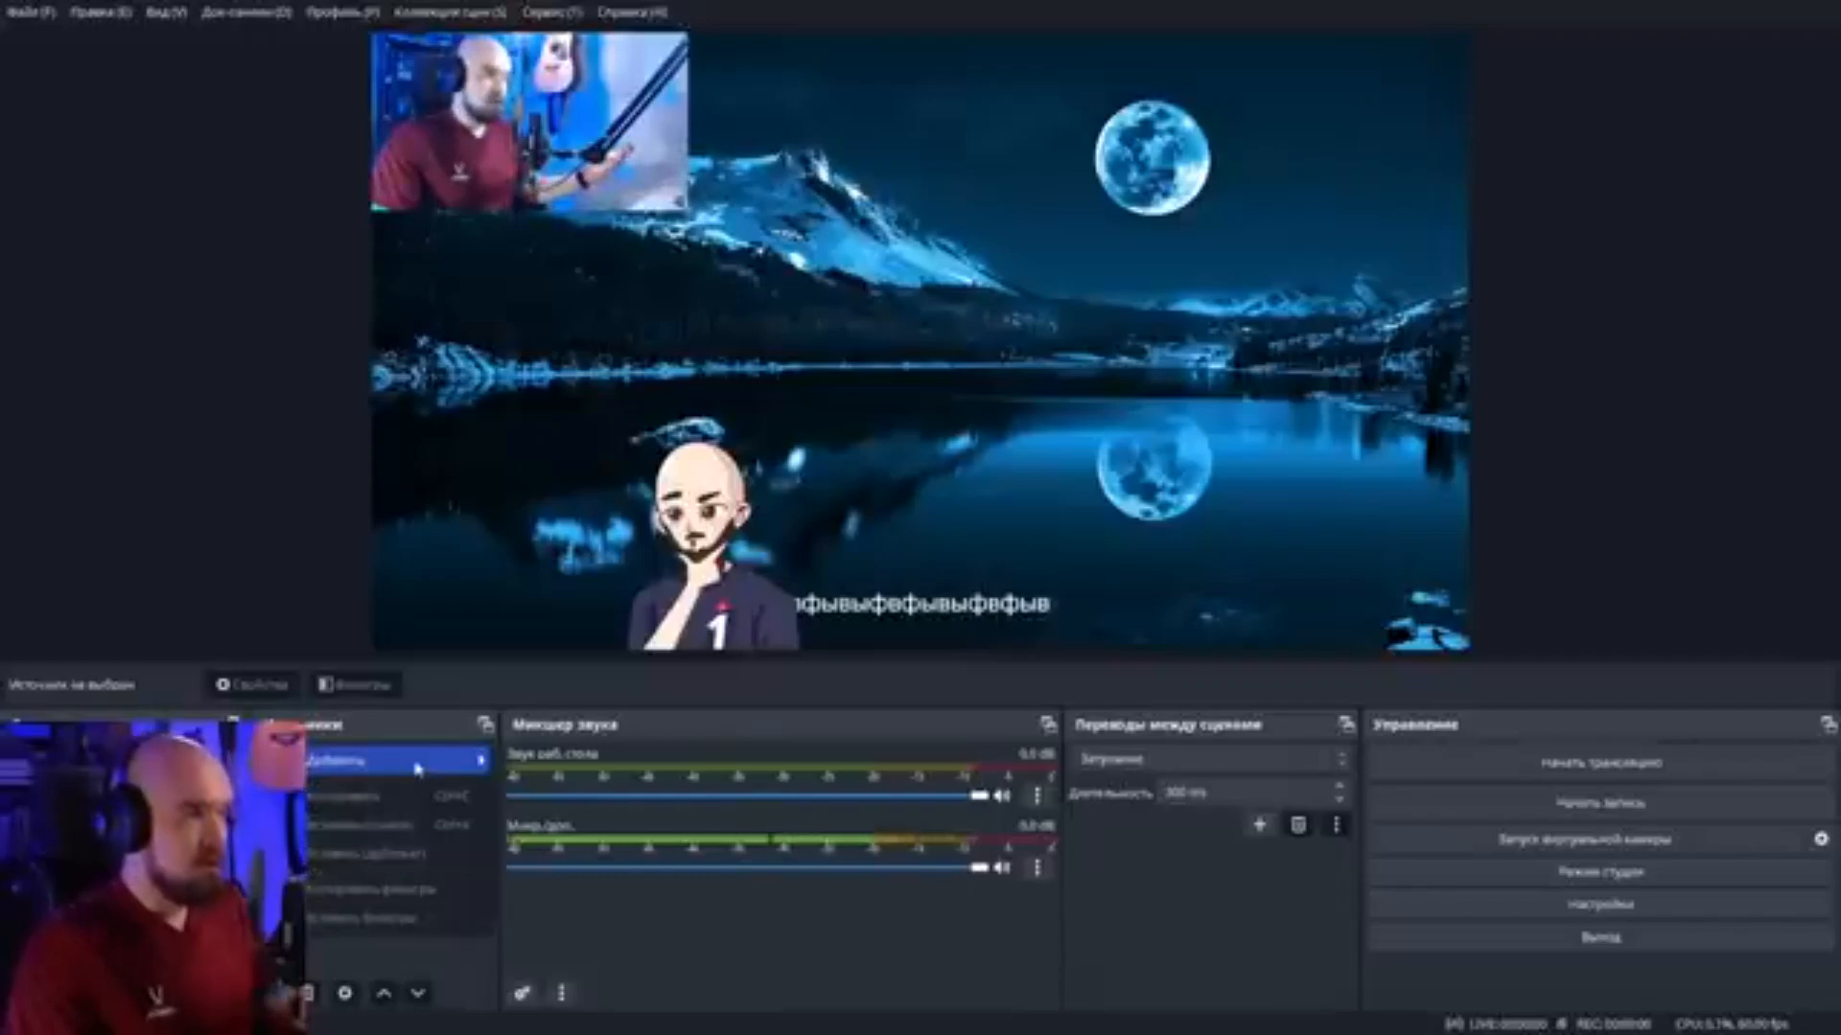
Step: Add a new browser source named 'алерты' to the scene
{"action": "mouse_move", "coordinate": [432, 760]}
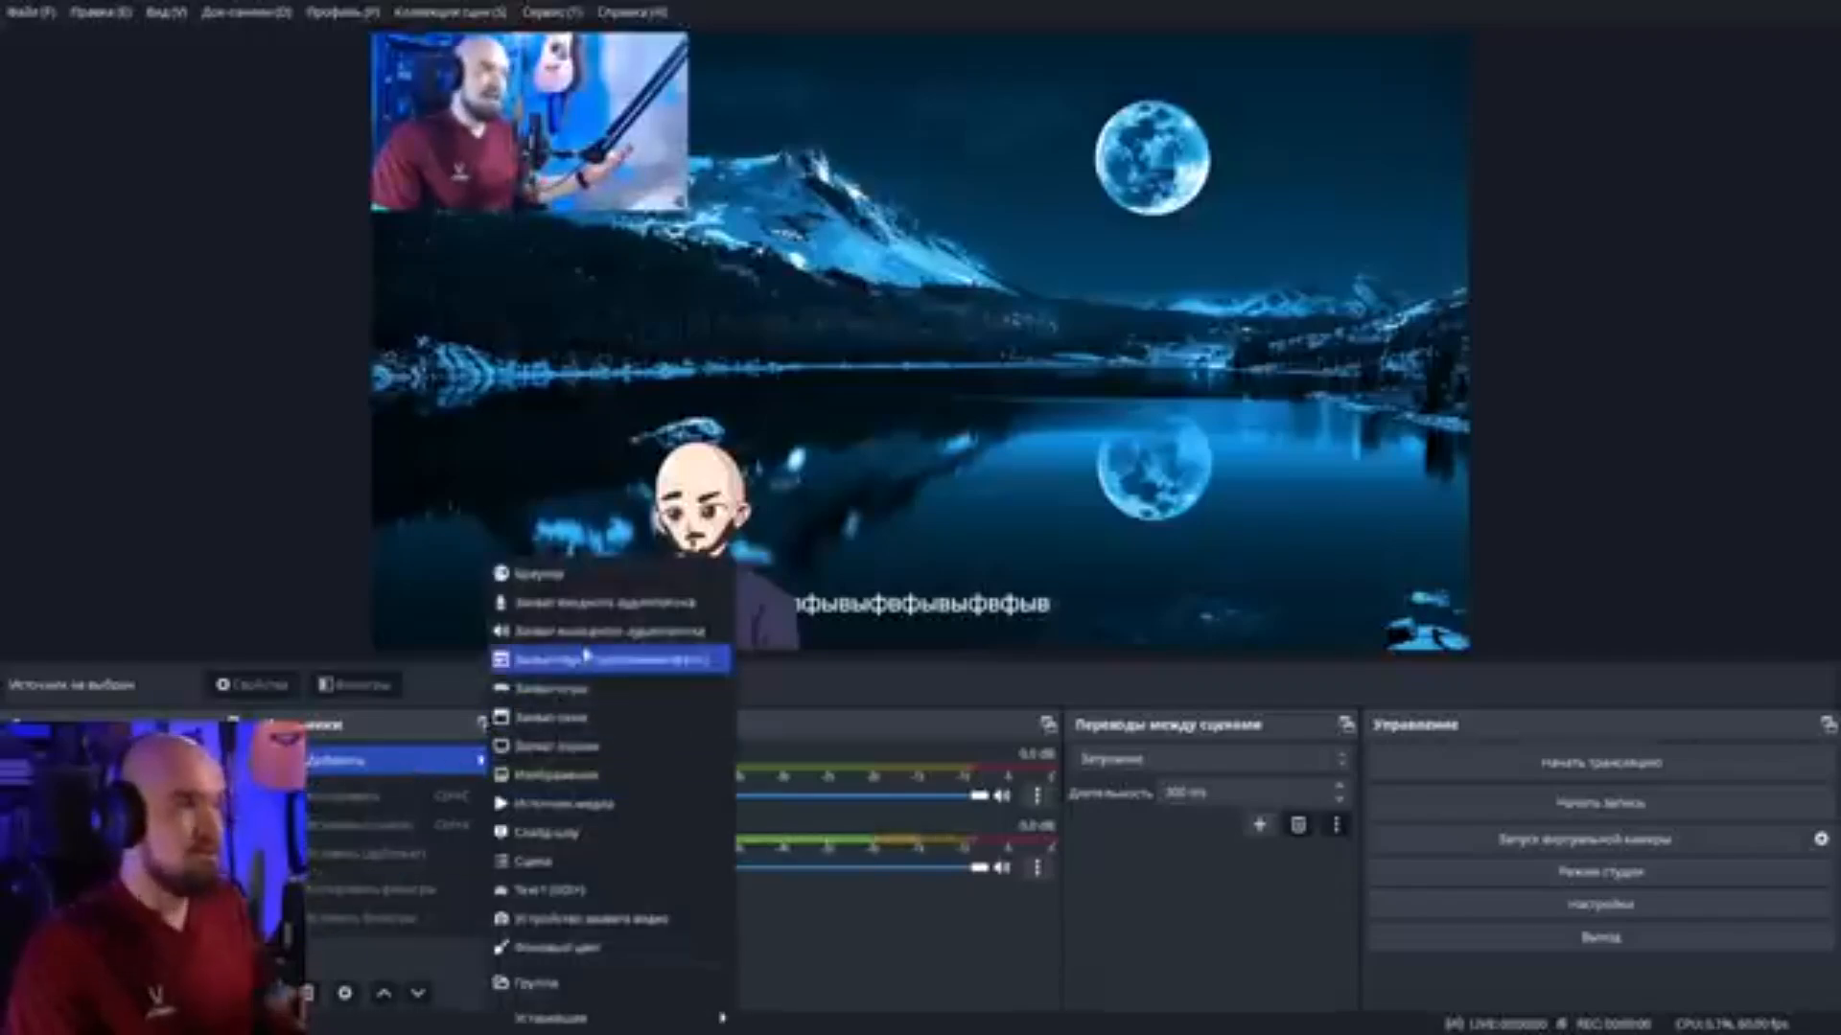
{"action": "left_click", "coordinate": [566, 580]}
{"action": "type", "text": "алерты"}
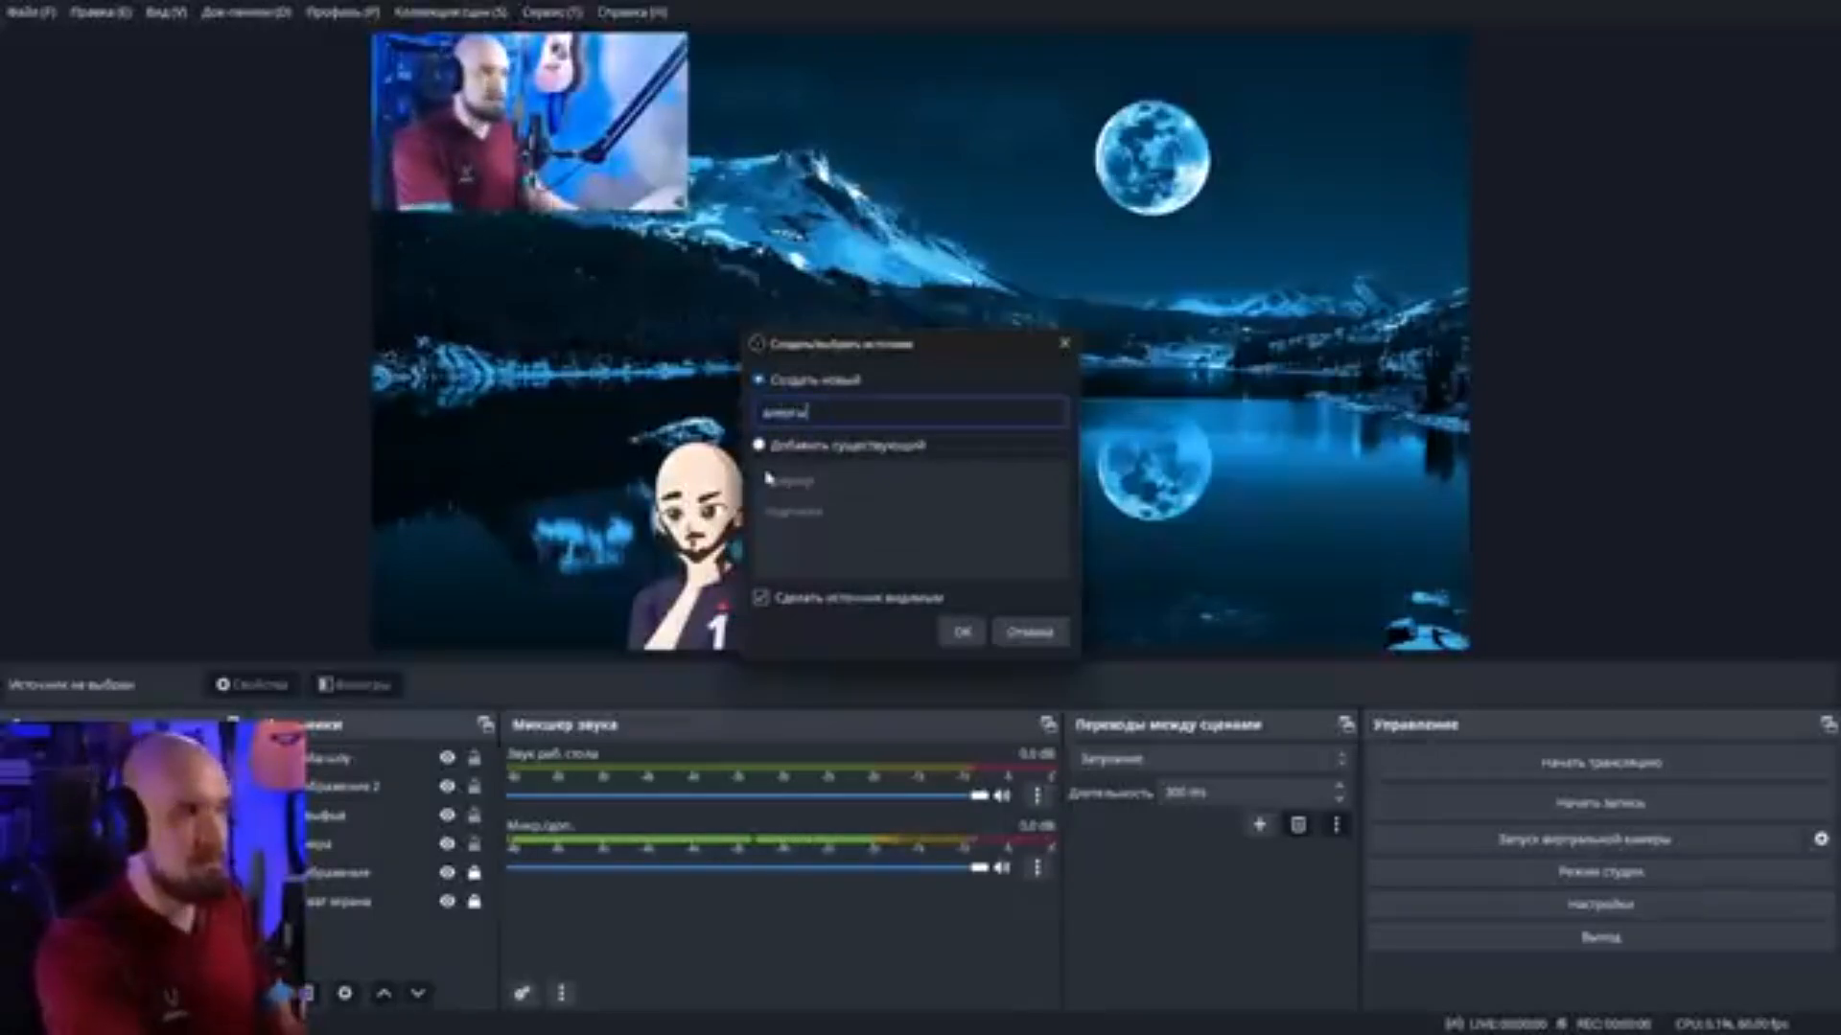
{"action": "key", "text": "Return"}
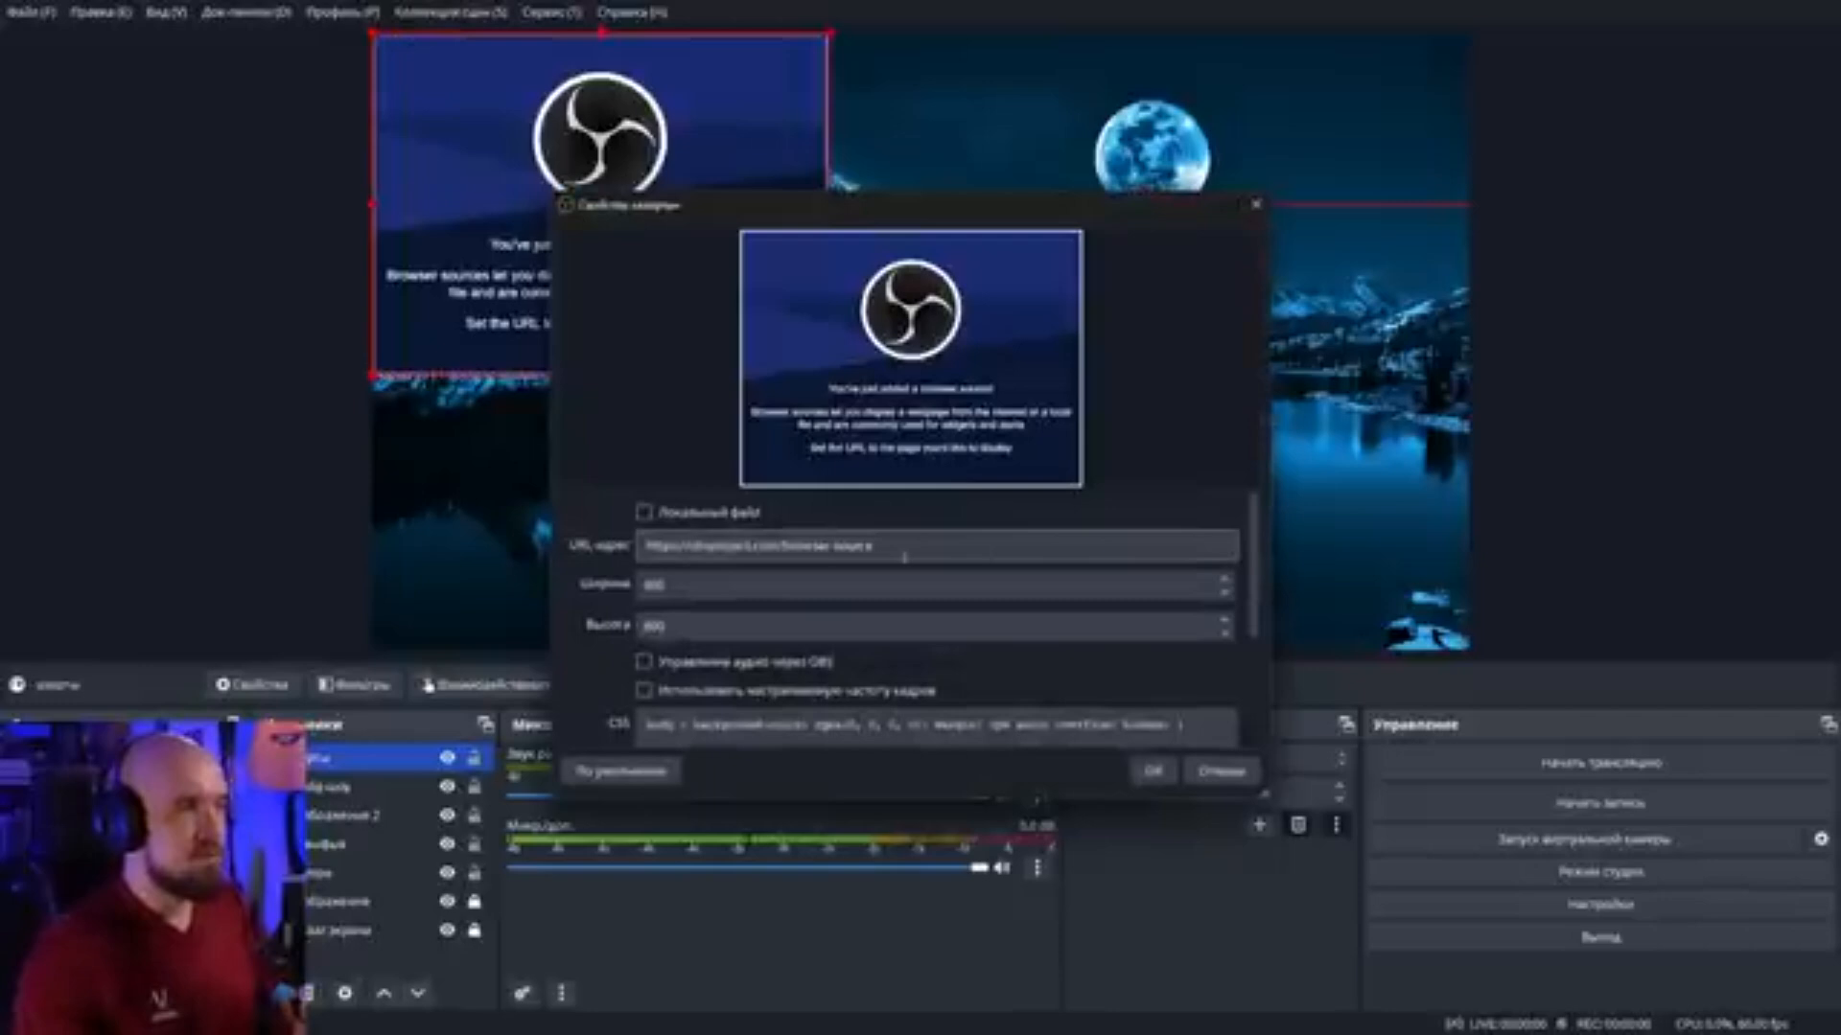
Step: Paste the StreamElements overlay URL and set the source size to 1920×1080
{"action": "left_click_drag", "start_coordinate": [904, 554], "coordinate": [592, 554]}
{"action": "key", "text": "ctrl+v"}
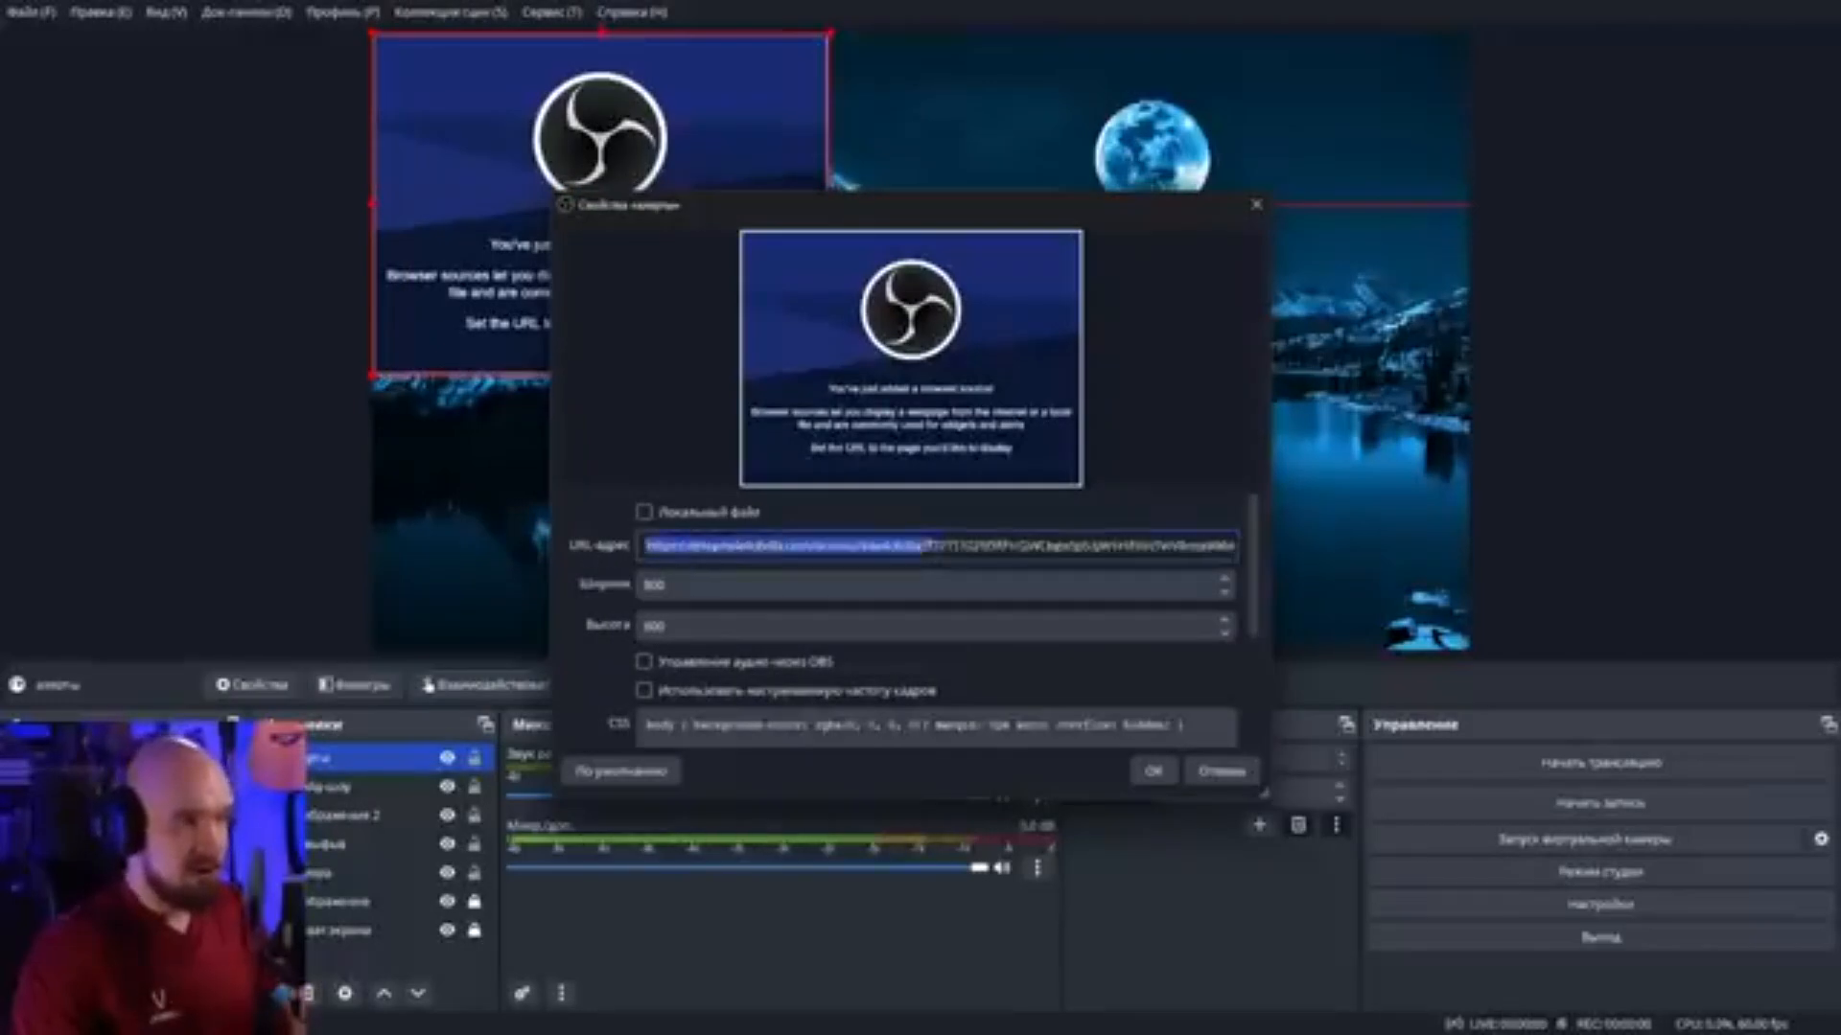
{"action": "key", "text": "Tab"}
{"action": "left_click", "coordinate": [612, 586]}
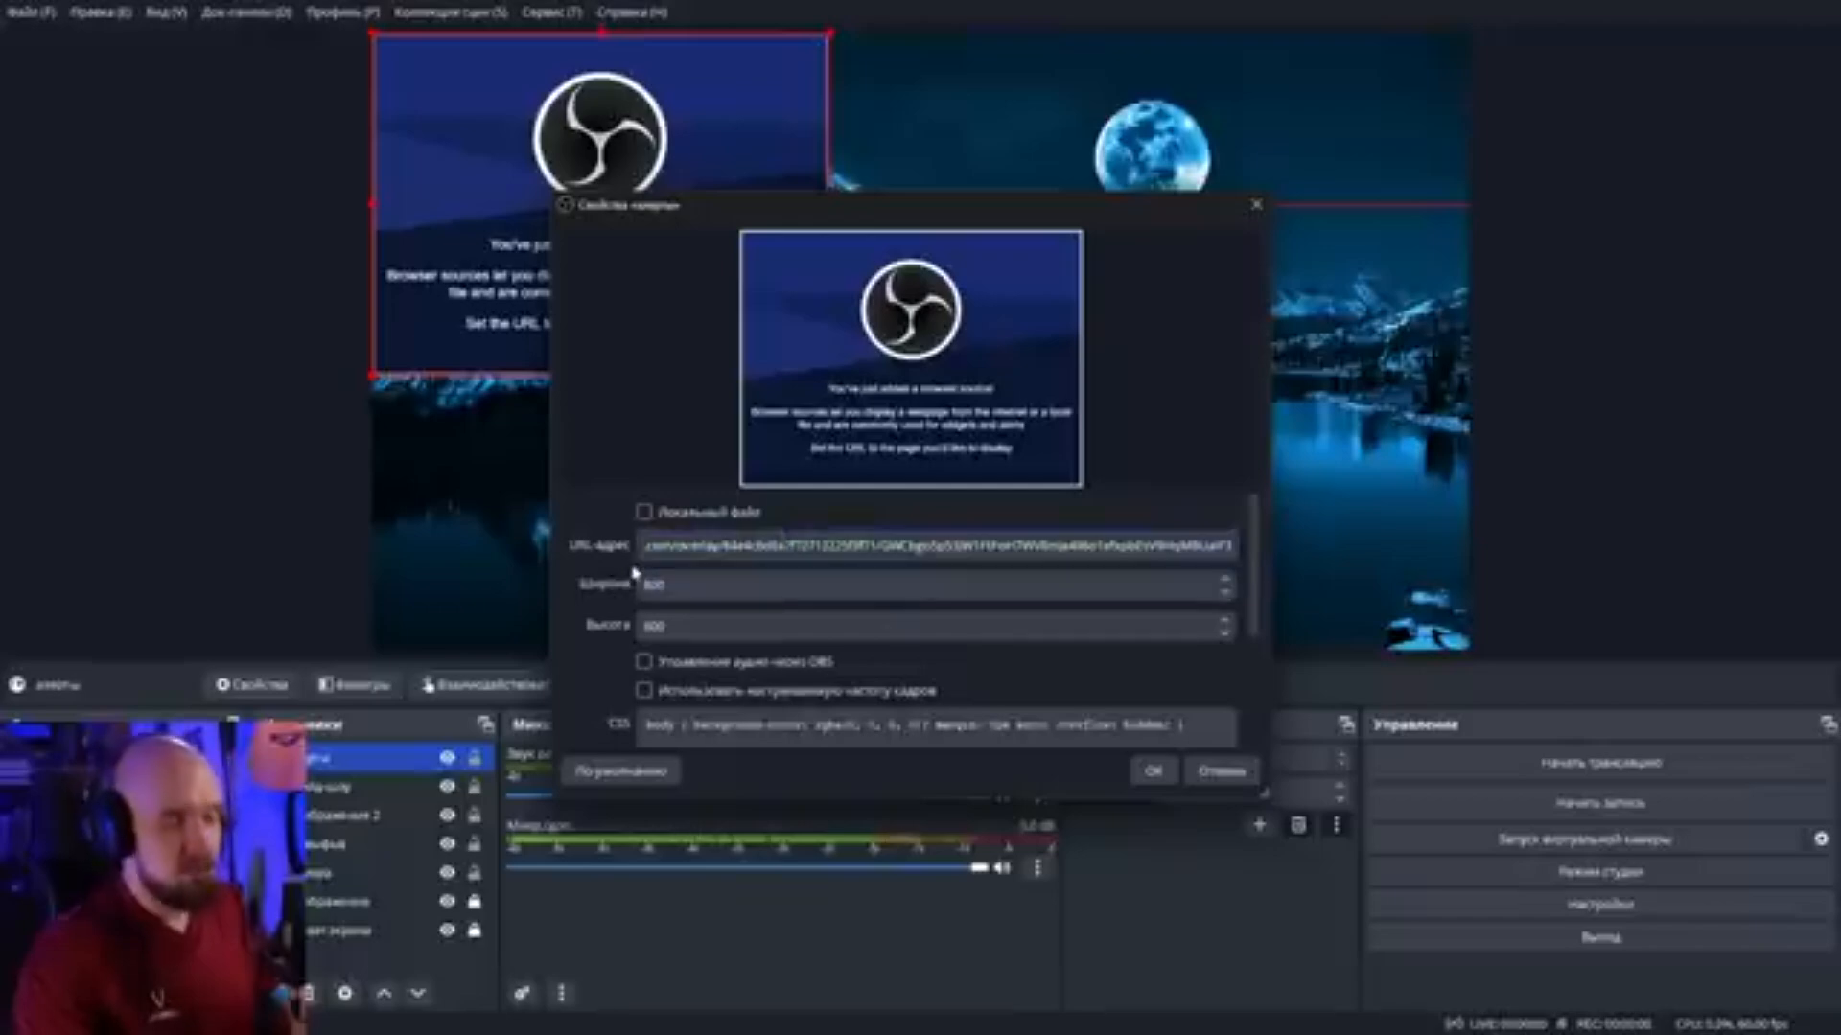
{"action": "type", "text": "1920"}
{"action": "left_click_drag", "start_coordinate": [681, 584], "coordinate": [623, 618]}
{"action": "type", "text": "1080"}
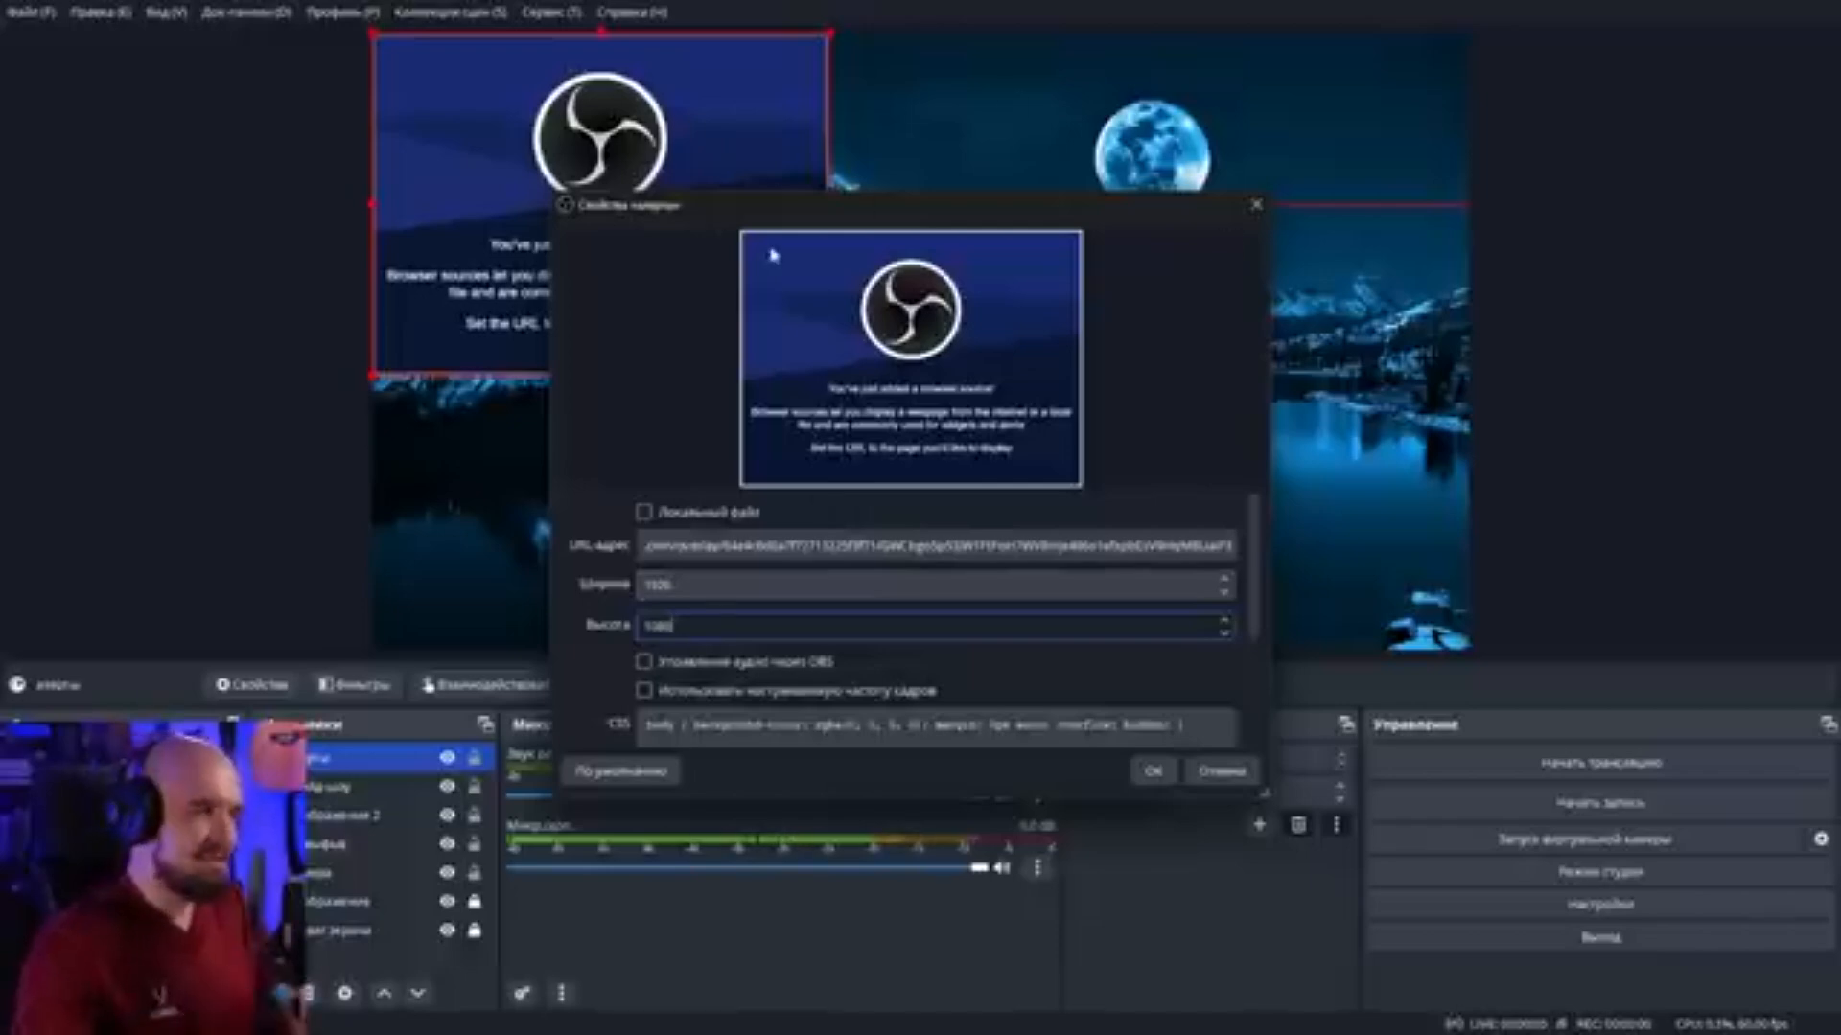
{"action": "left_click", "coordinate": [1023, 677]}
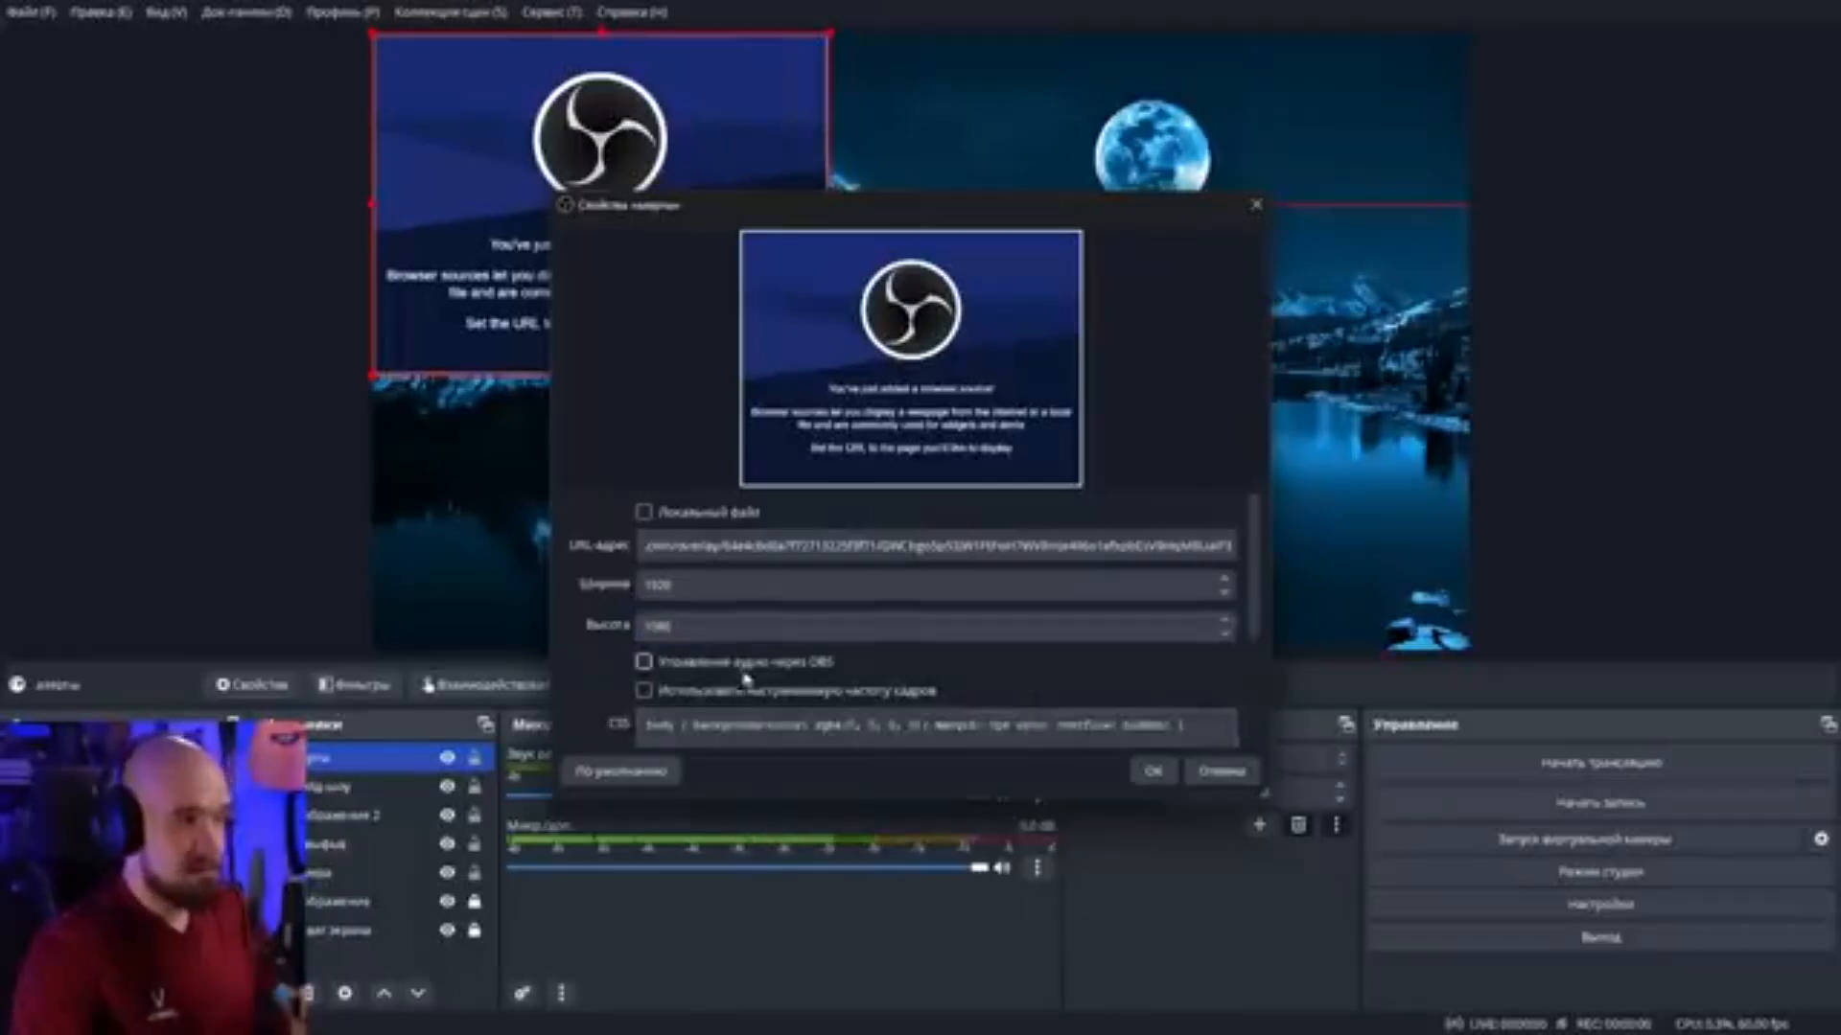
{"action": "left_click", "coordinate": [1155, 770]}
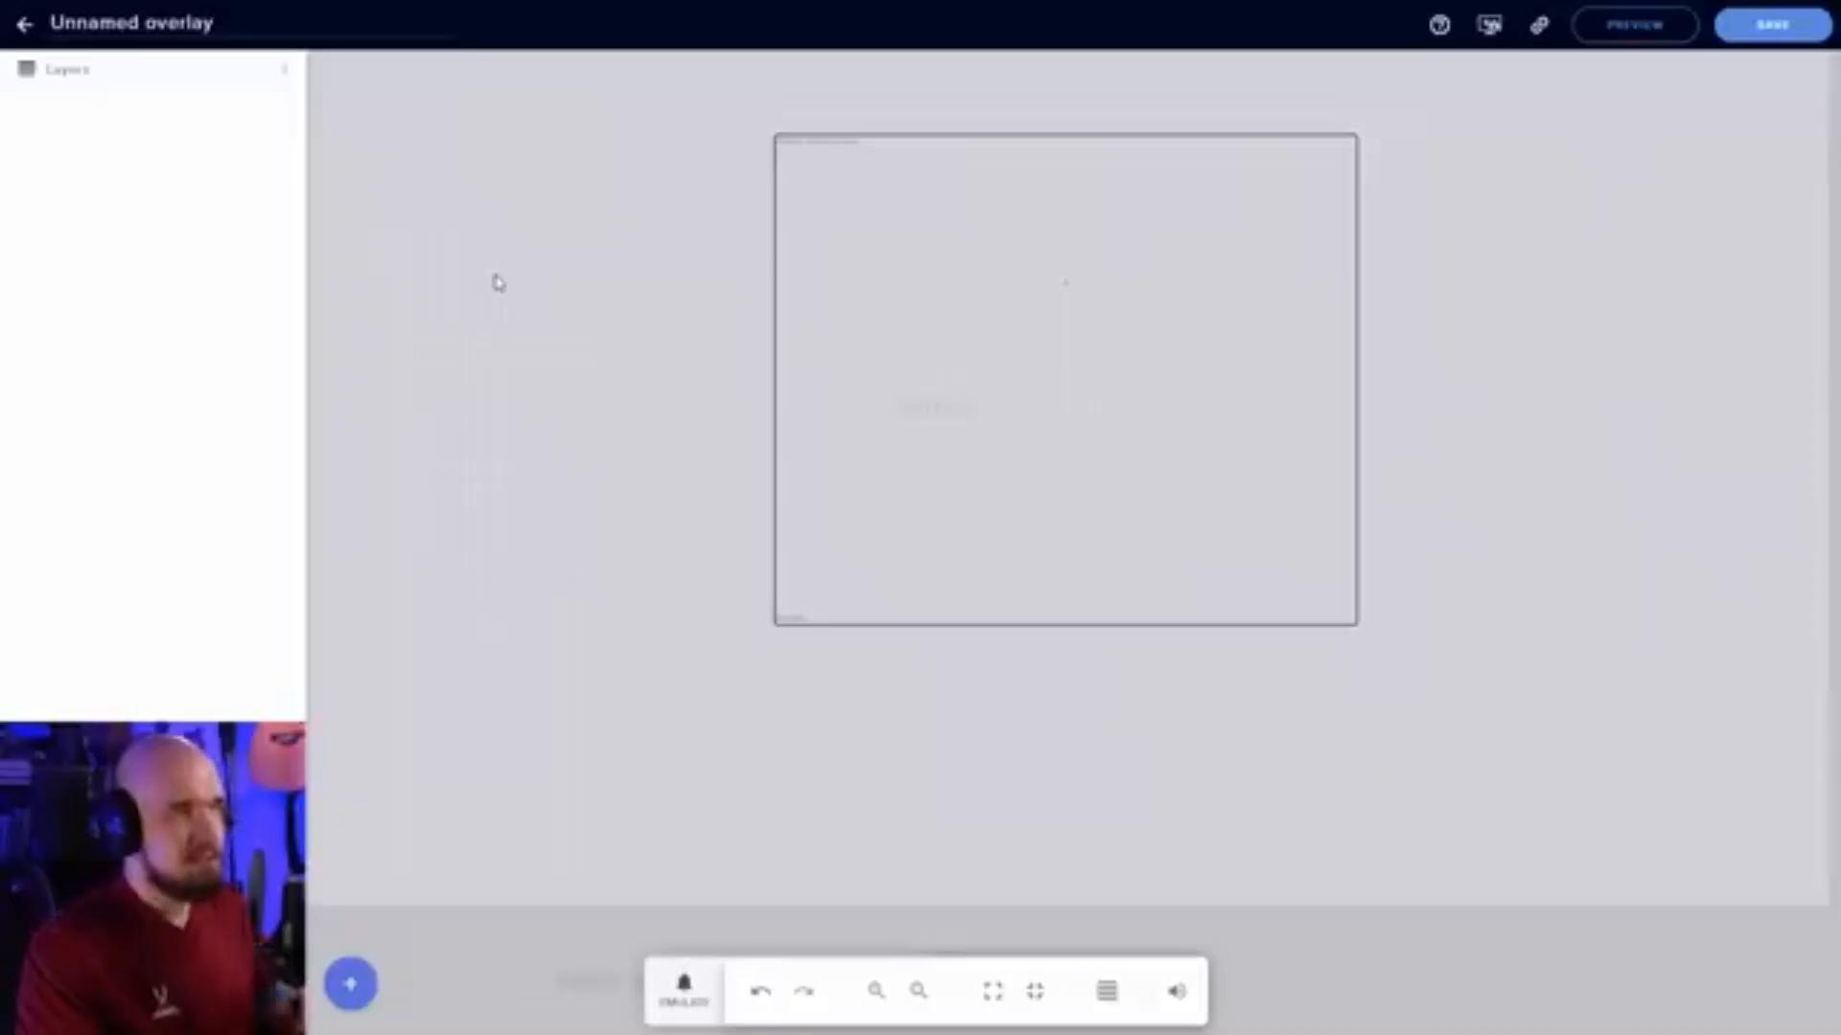
Step: Rename the StreamElements overlay to 'алерты' and save it
{"action": "left_click", "coordinate": [224, 30]}
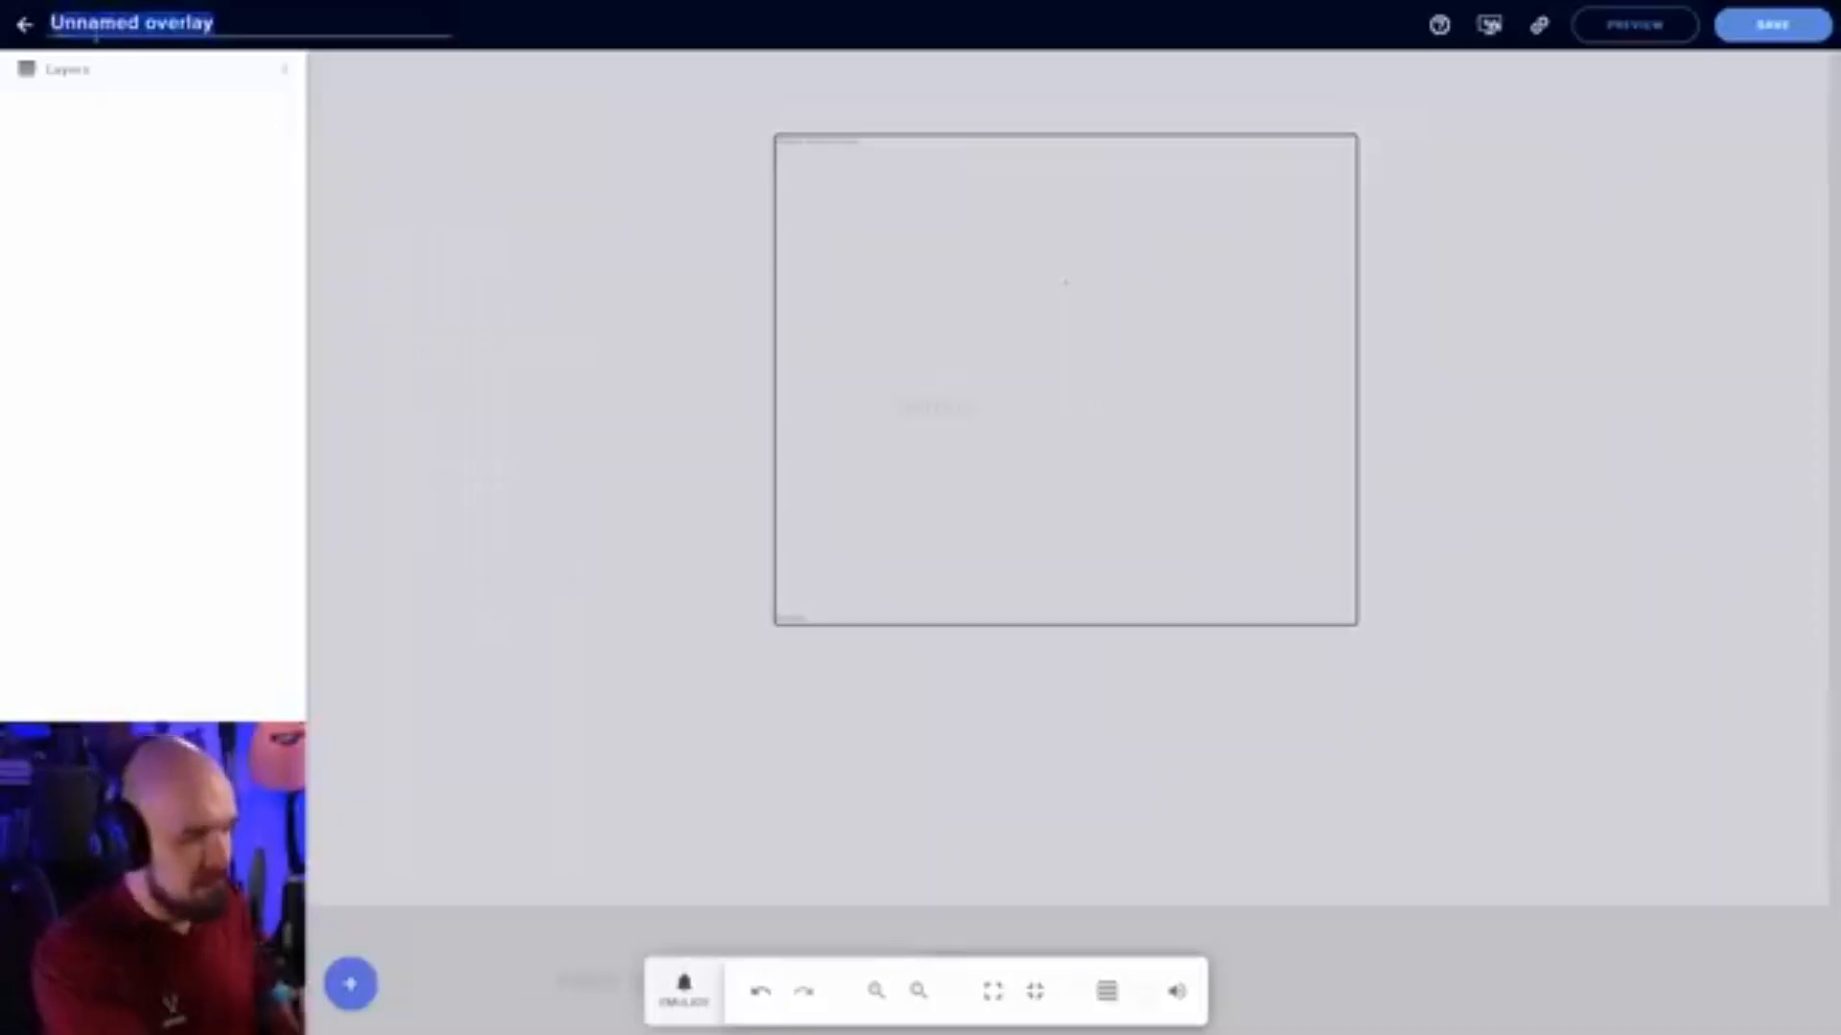
{"action": "type", "text": "алерты"}
{"action": "left_click", "coordinate": [1598, 173]}
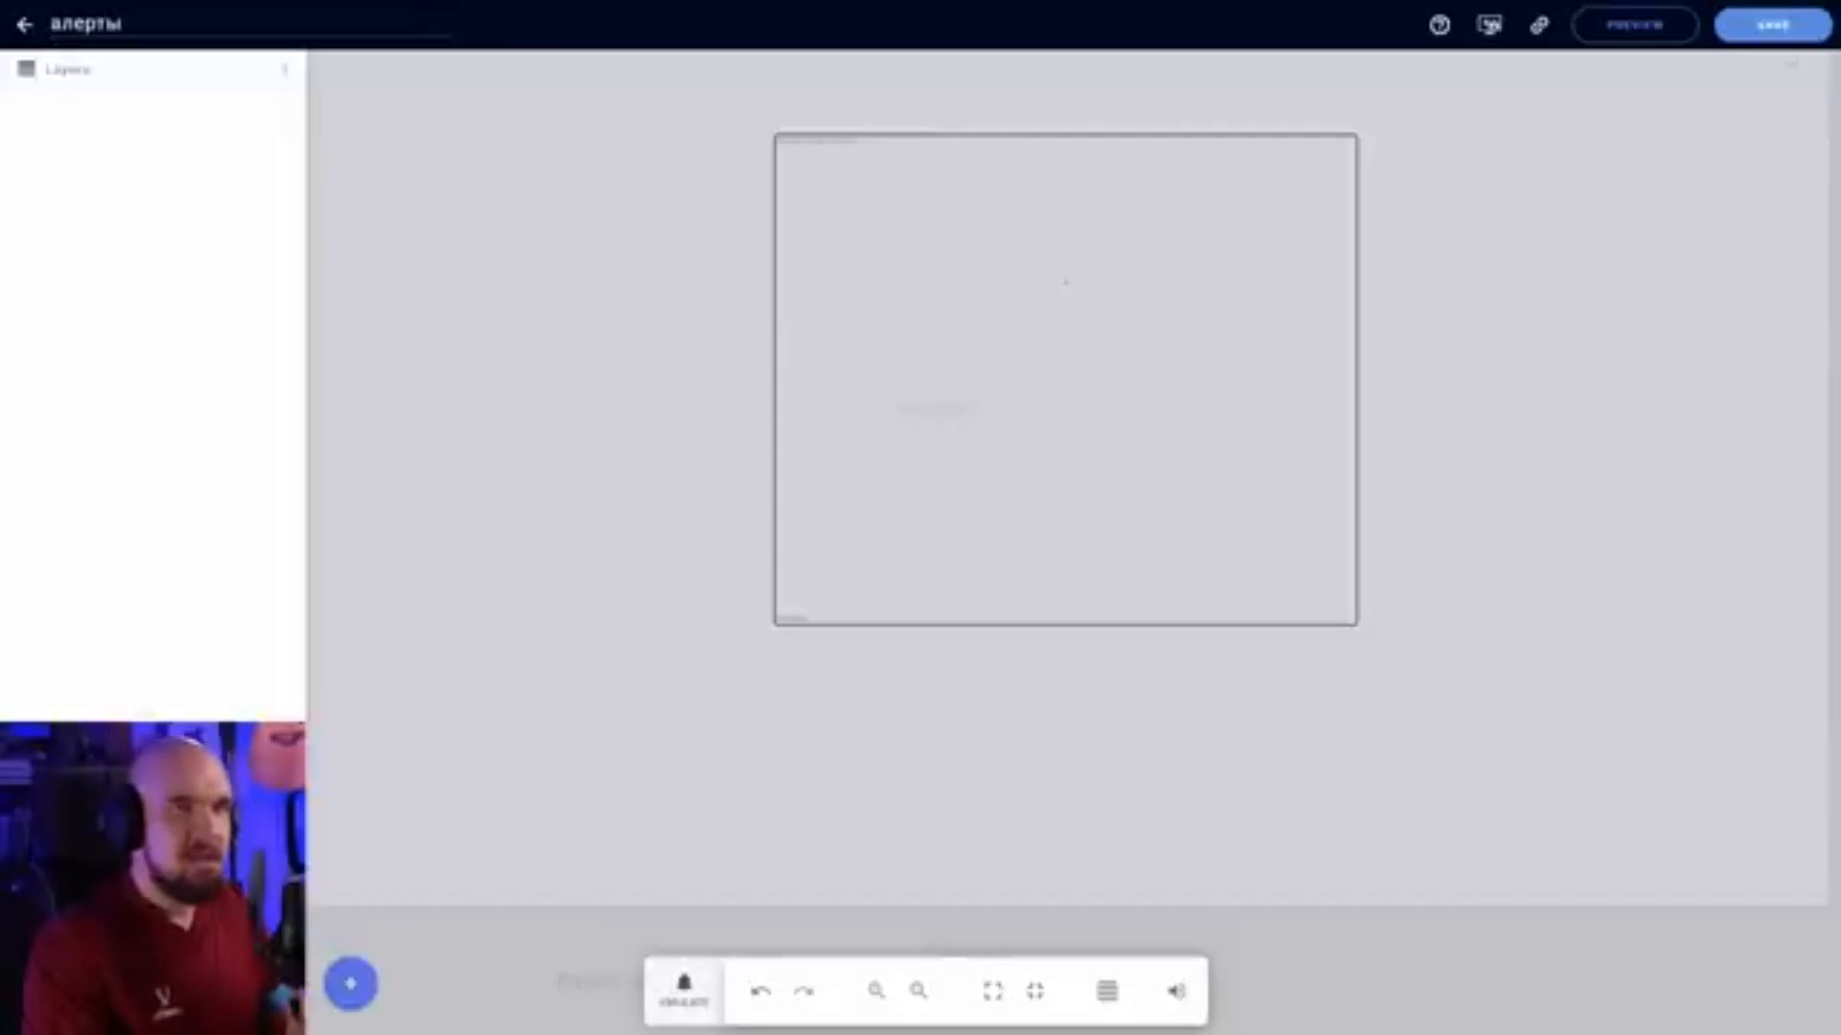
{"action": "left_click", "coordinate": [1775, 35]}
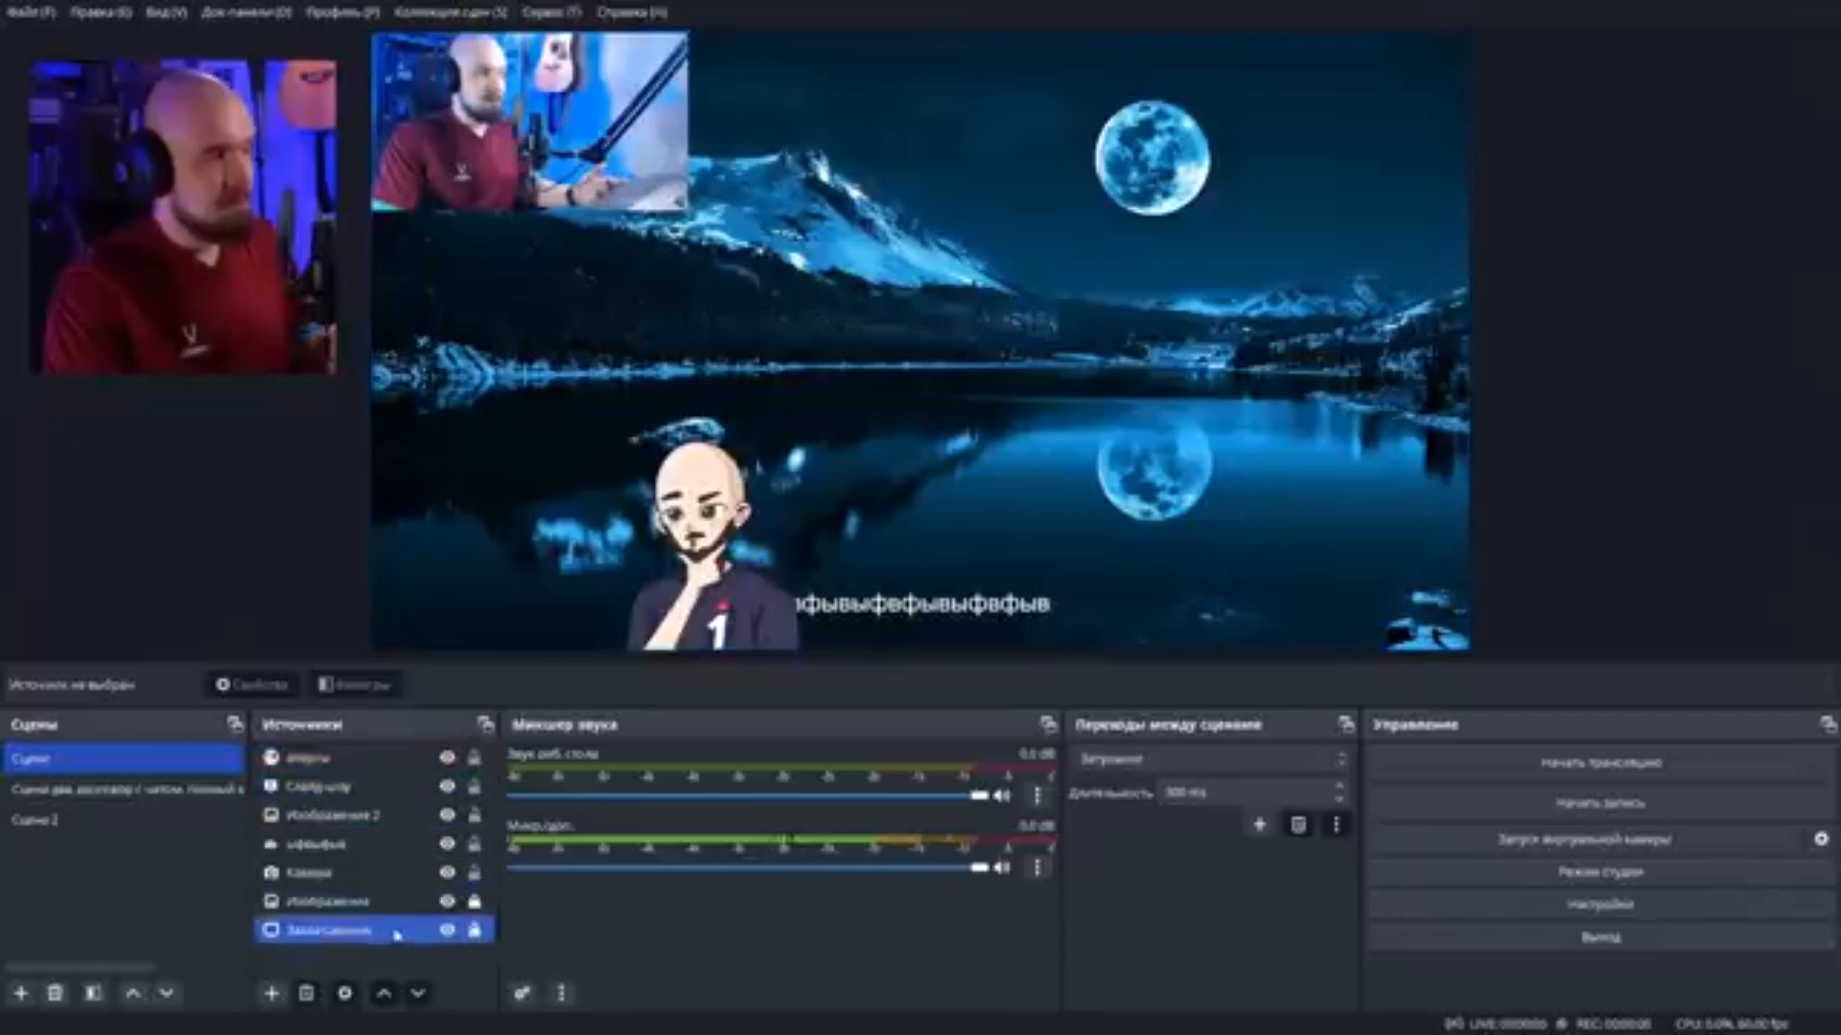
Step: Stretch the алерты source to fill the canvas and move it down the layer list
{"action": "left_click", "coordinate": [390, 762]}
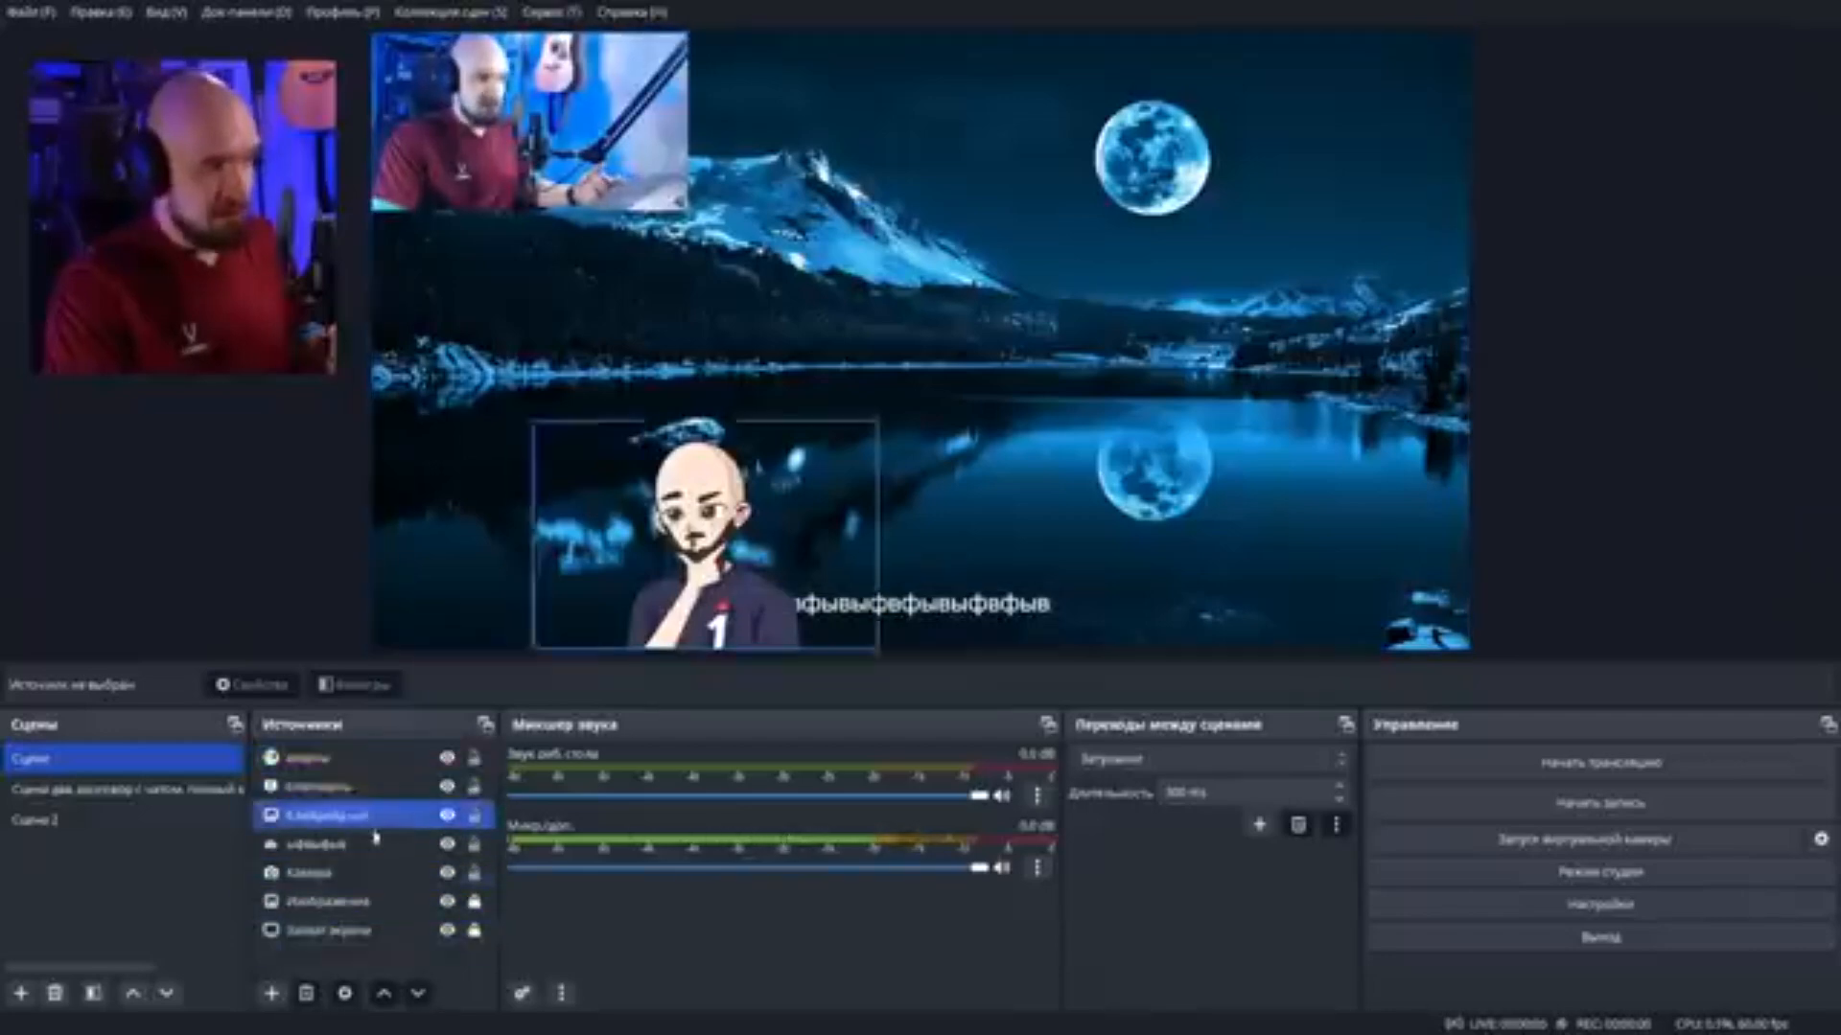
{"action": "left_click", "coordinate": [354, 759]}
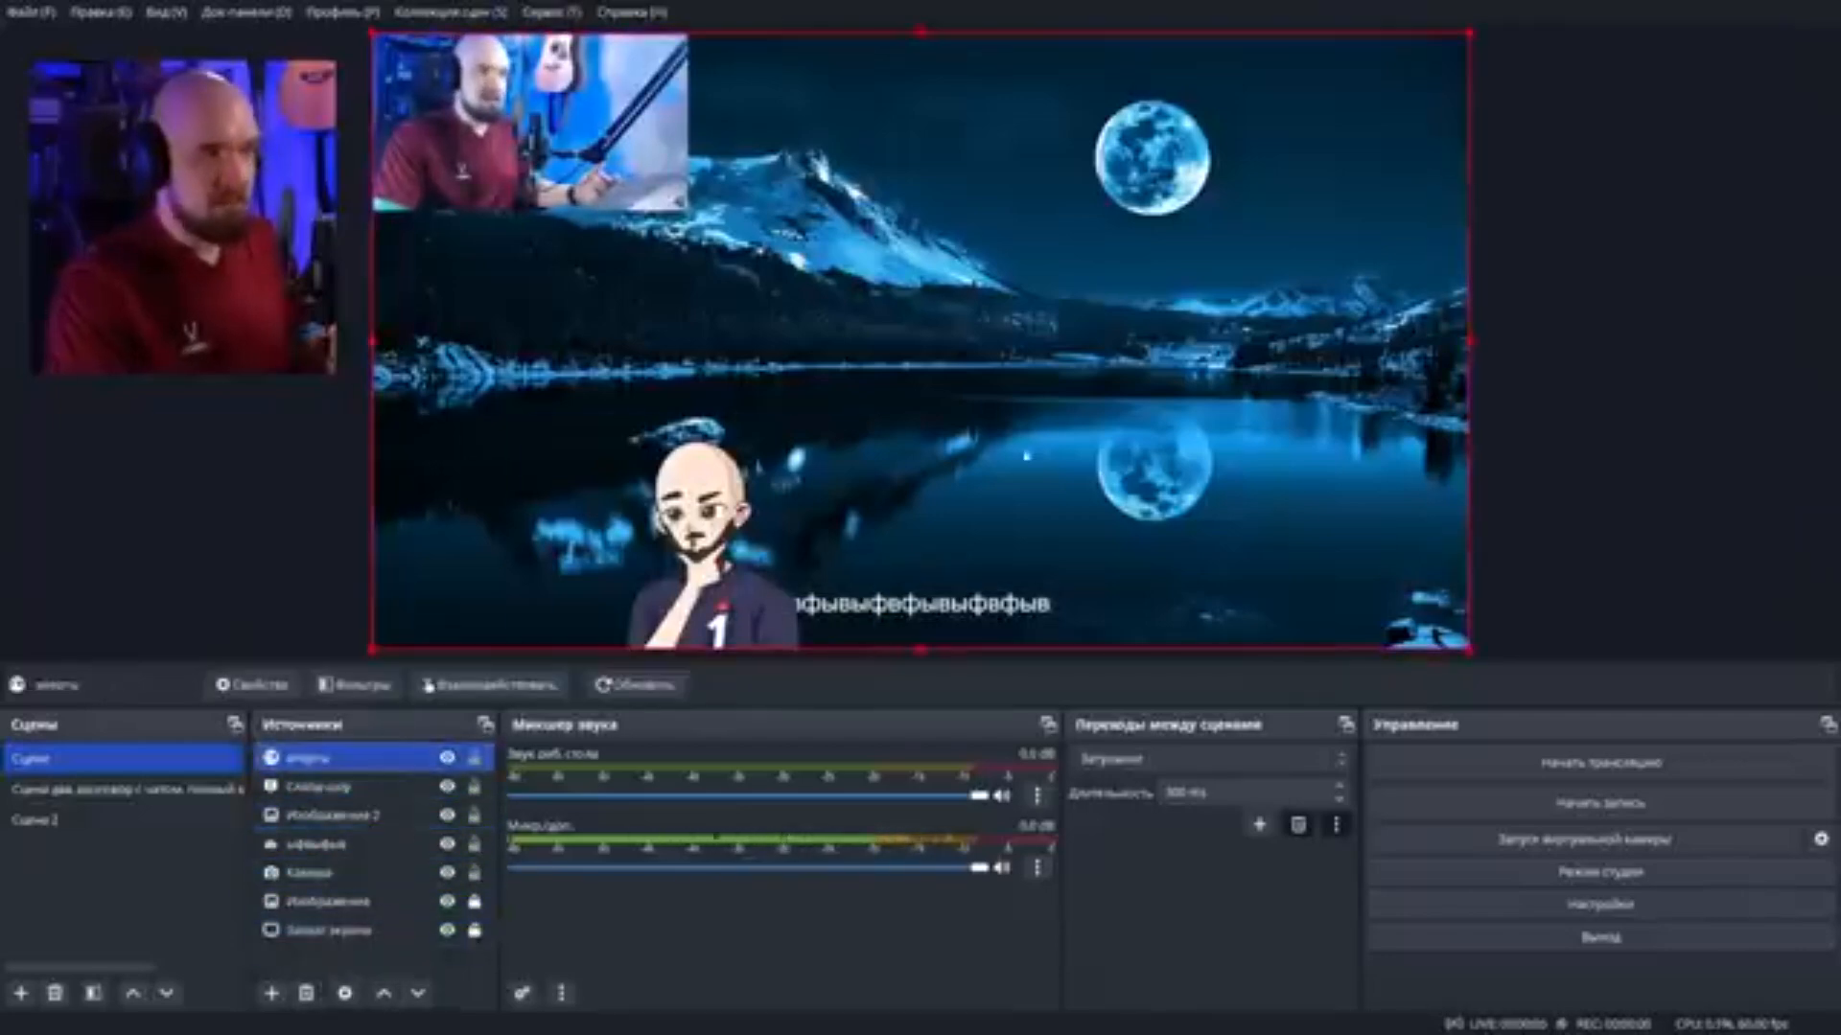
{"action": "left_click_drag", "start_coordinate": [925, 489], "coordinate": [1024, 423]}
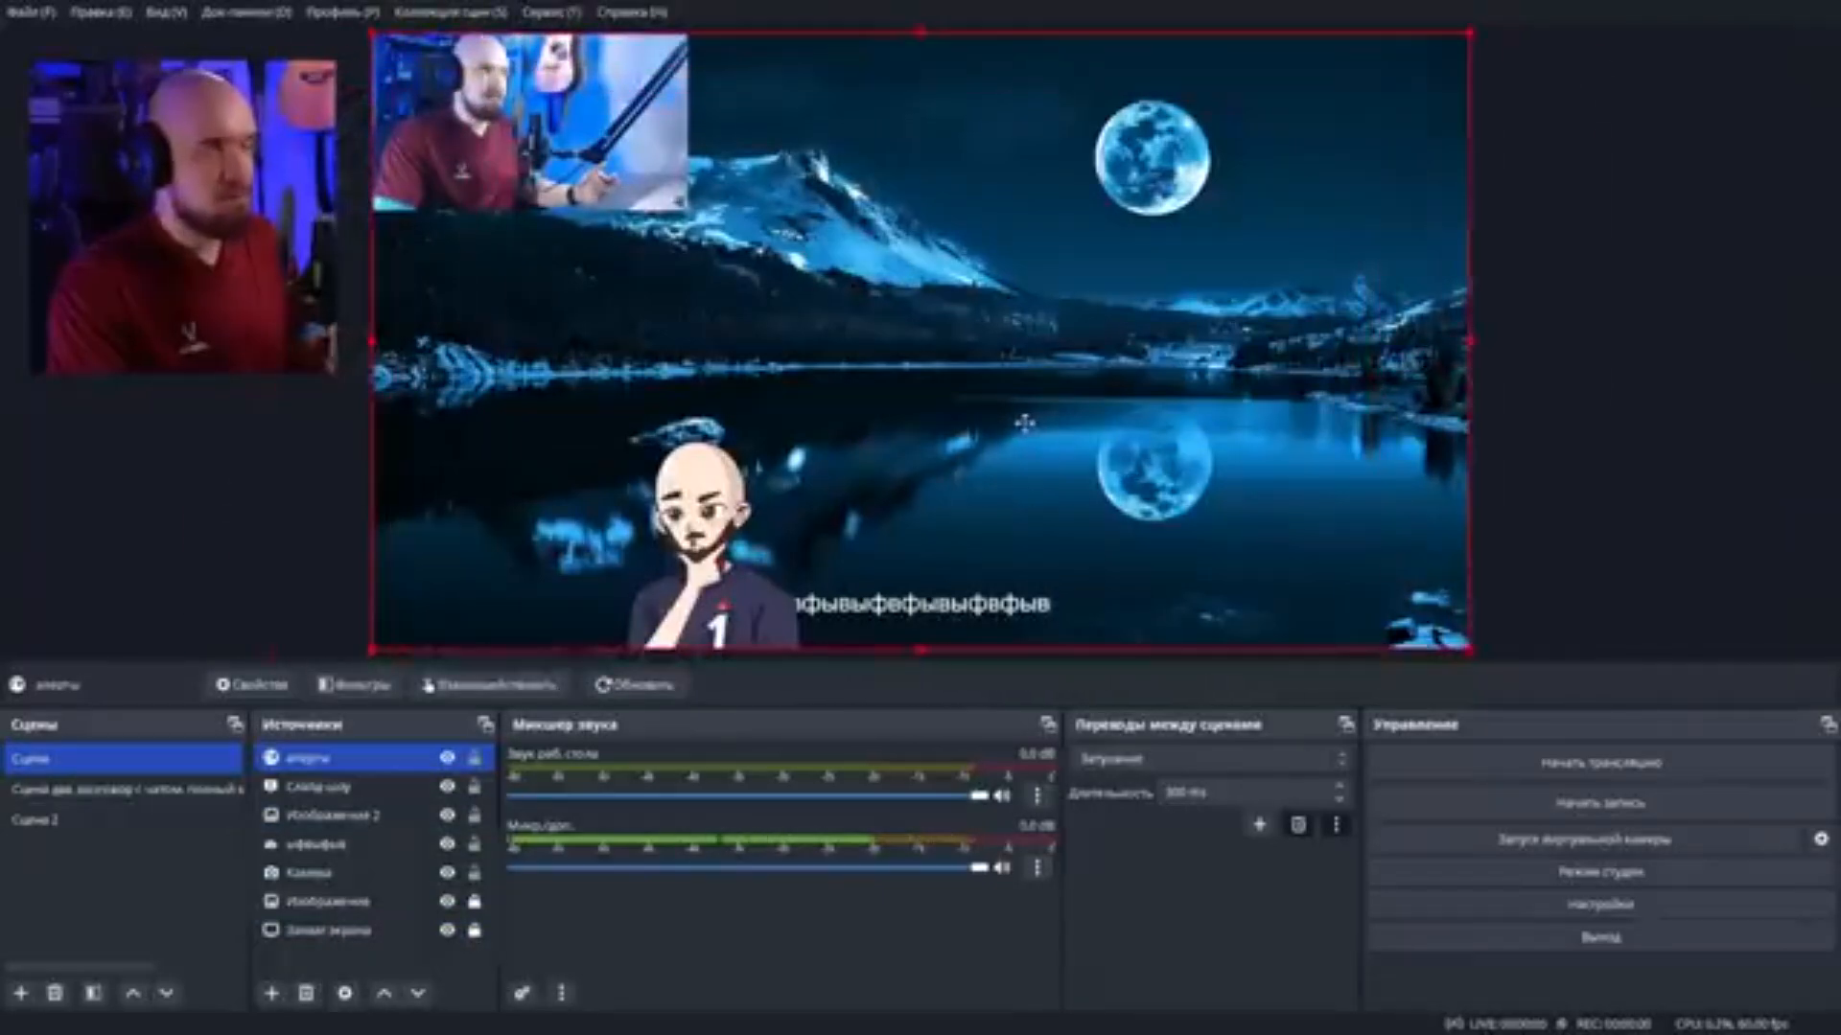
{"action": "left_click", "coordinate": [418, 997]}
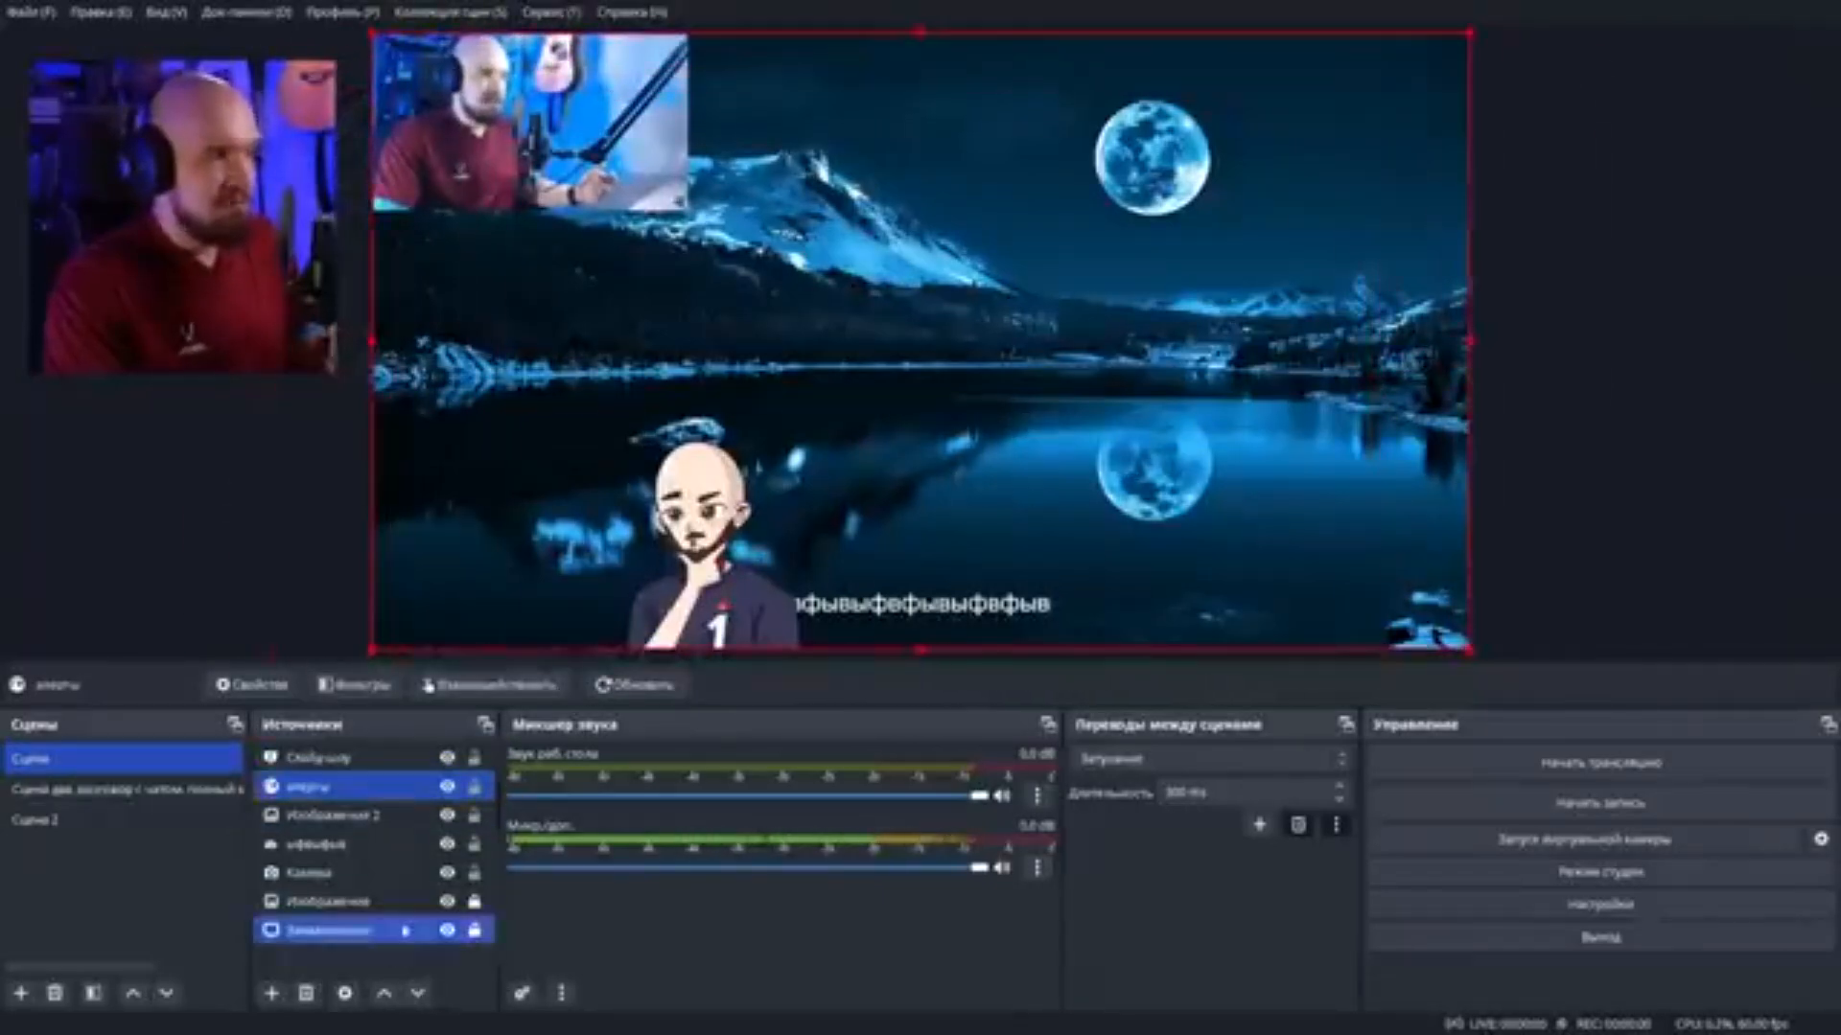
{"action": "left_click", "coordinate": [419, 998]}
{"action": "left_click", "coordinate": [419, 998]}
{"action": "left_click", "coordinate": [419, 999]}
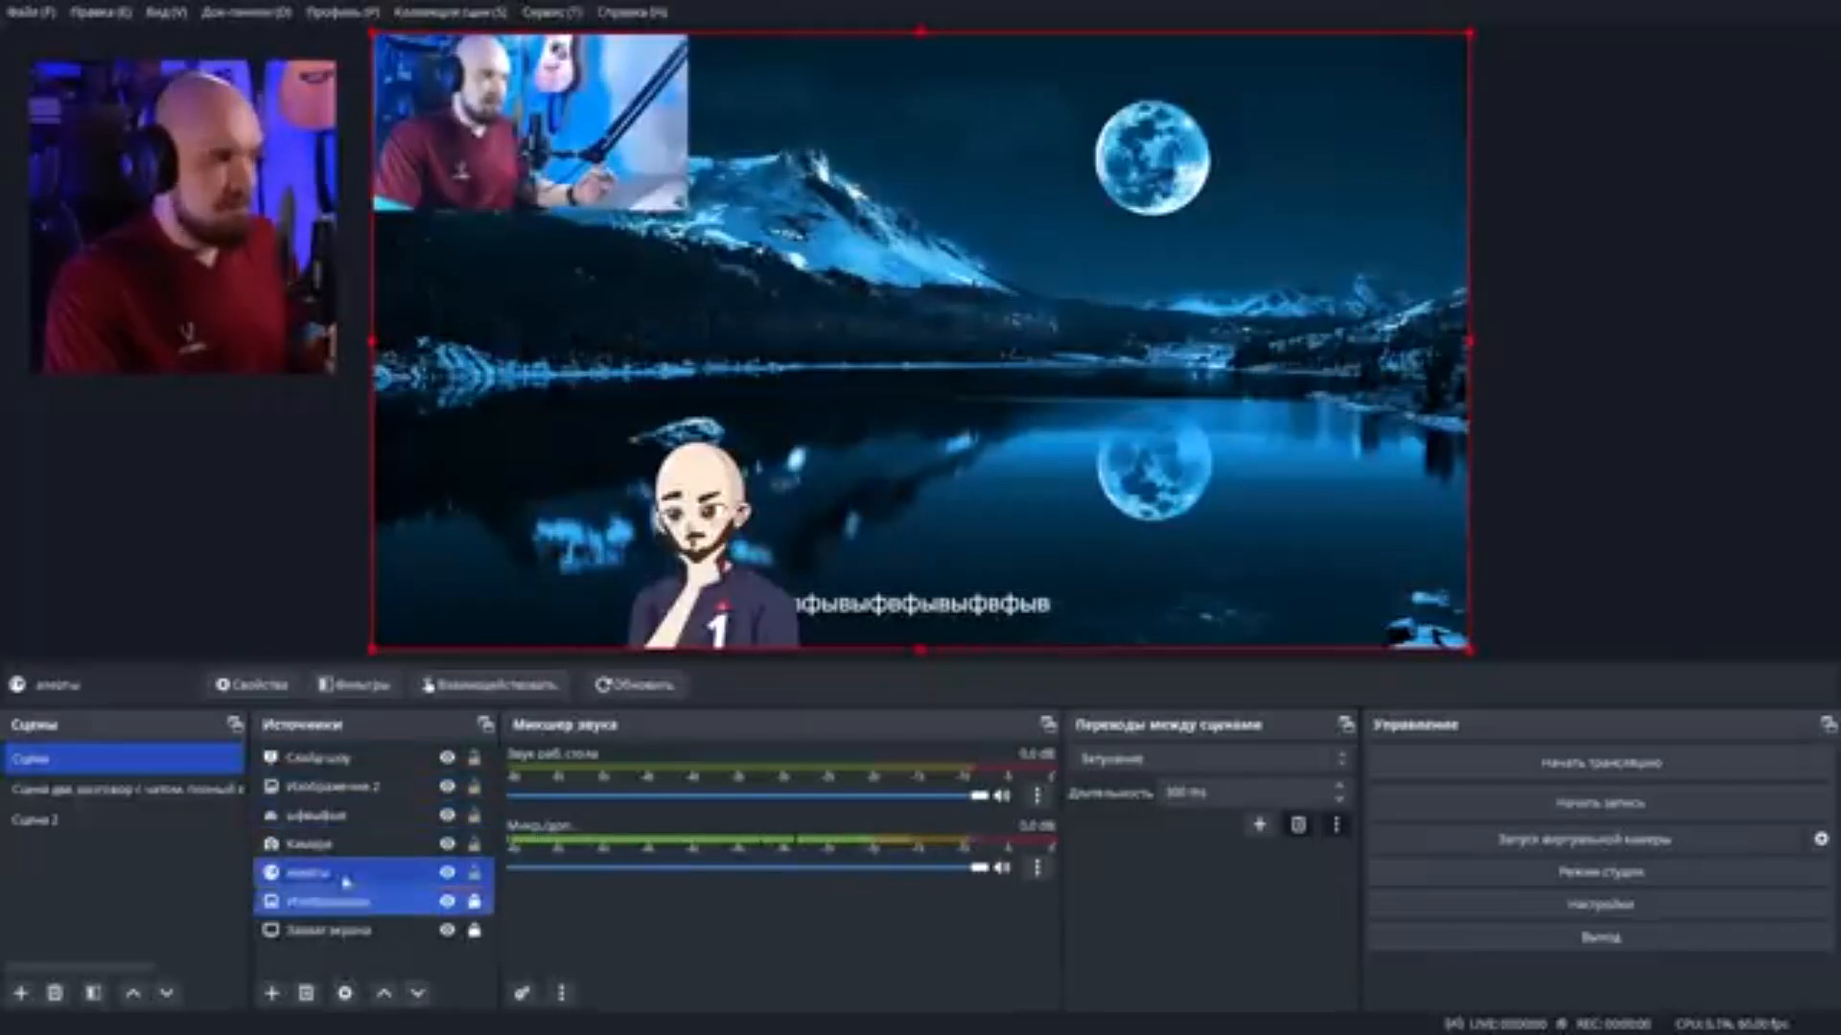
{"action": "left_click", "coordinate": [337, 598]}
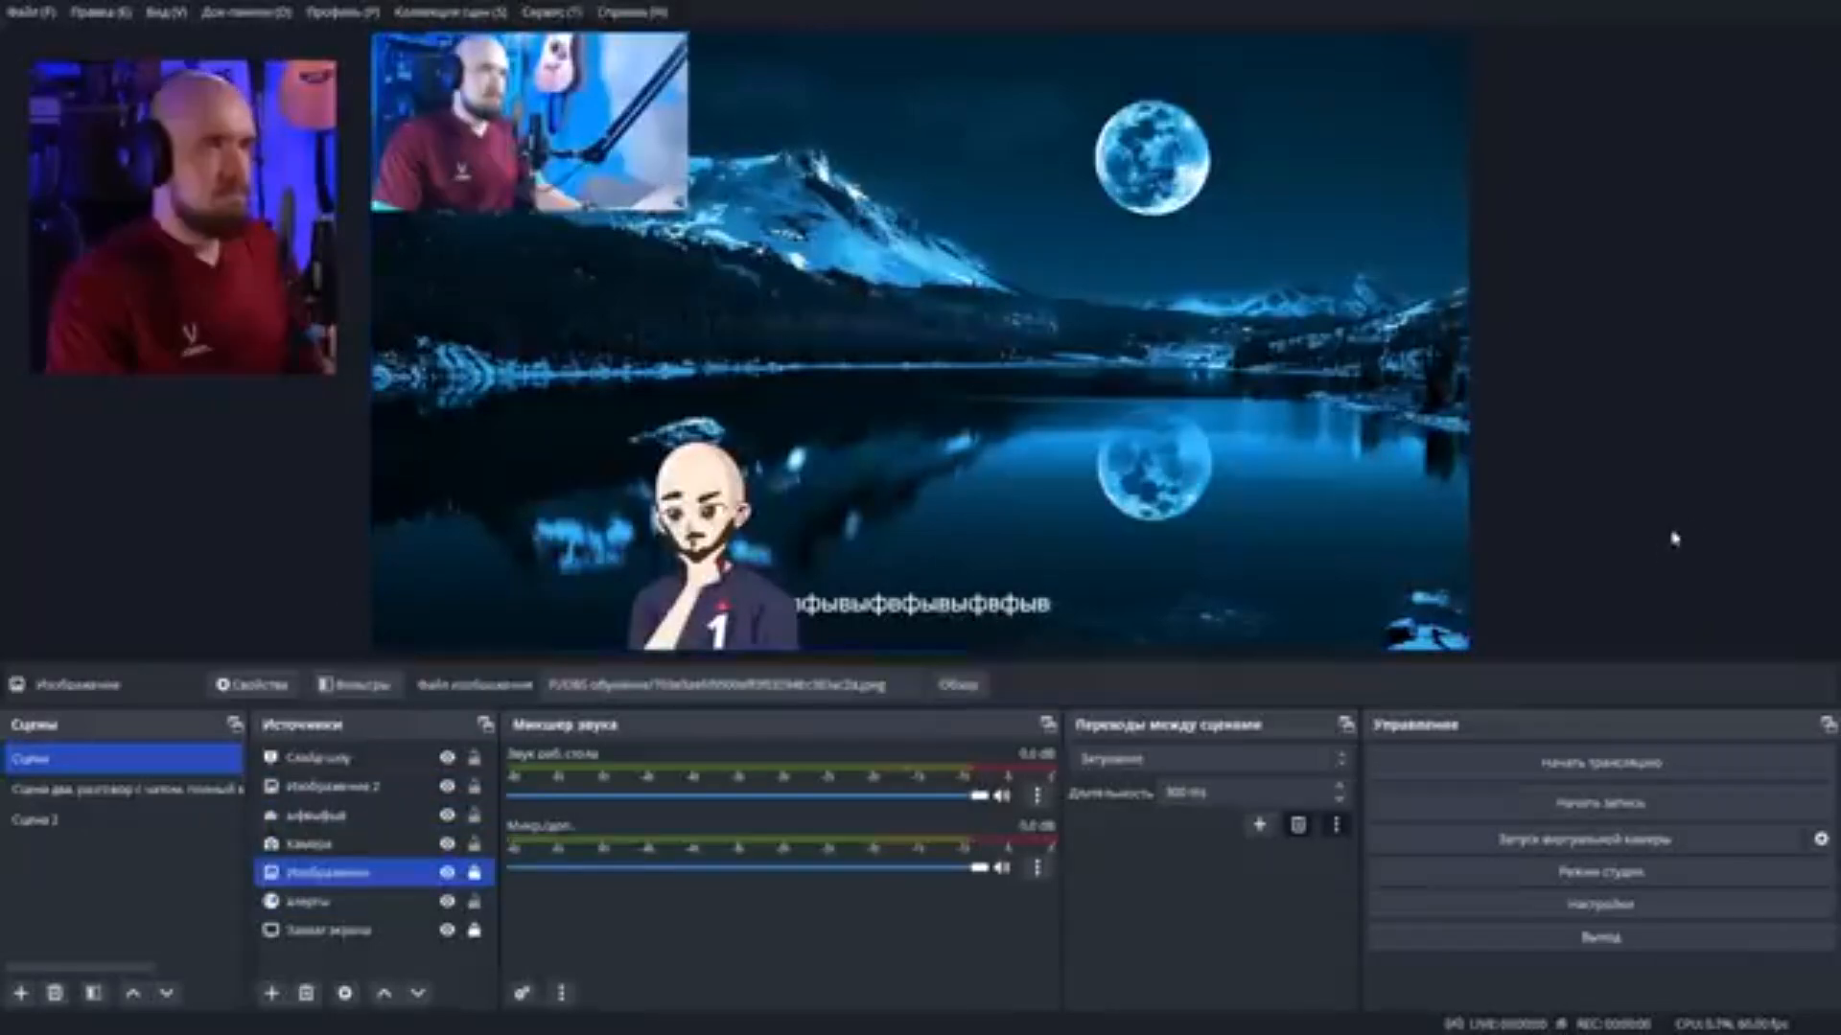
Step: Toggle the background image to check layering, then raise алерты to the top layer
{"action": "left_click", "coordinate": [1666, 534]}
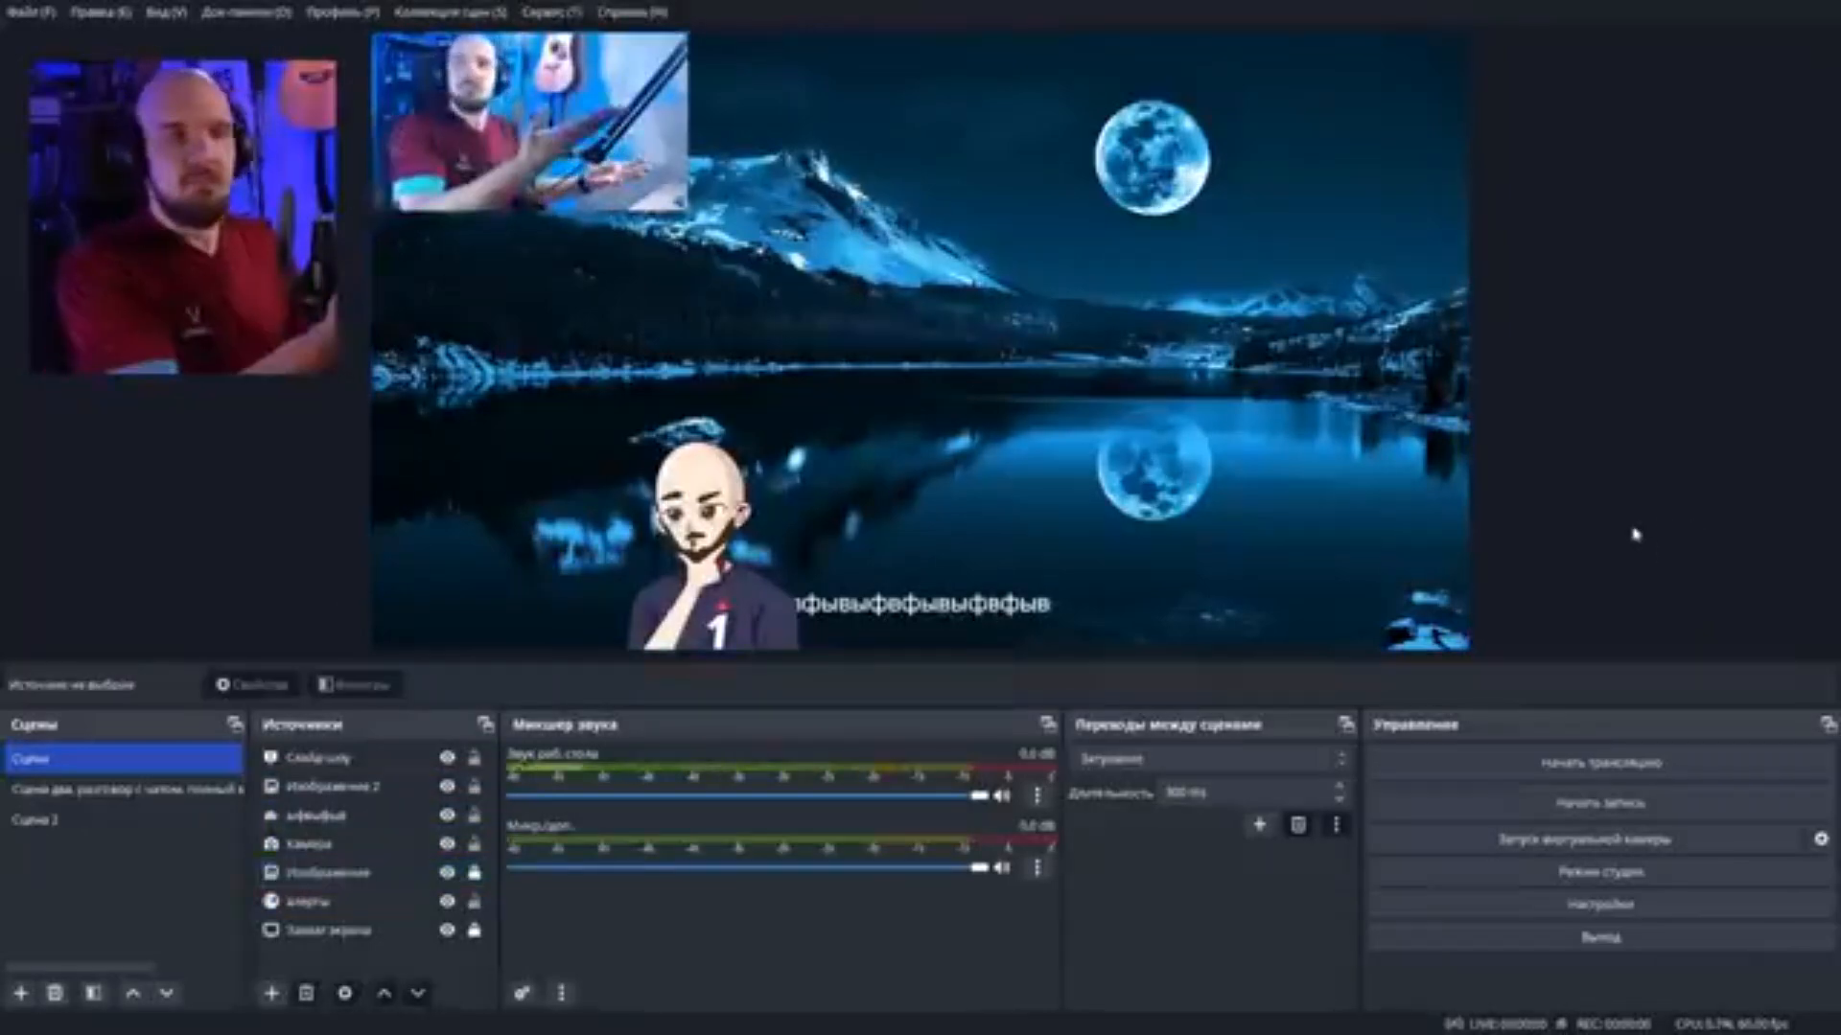
{"action": "left_click", "coordinate": [447, 872]}
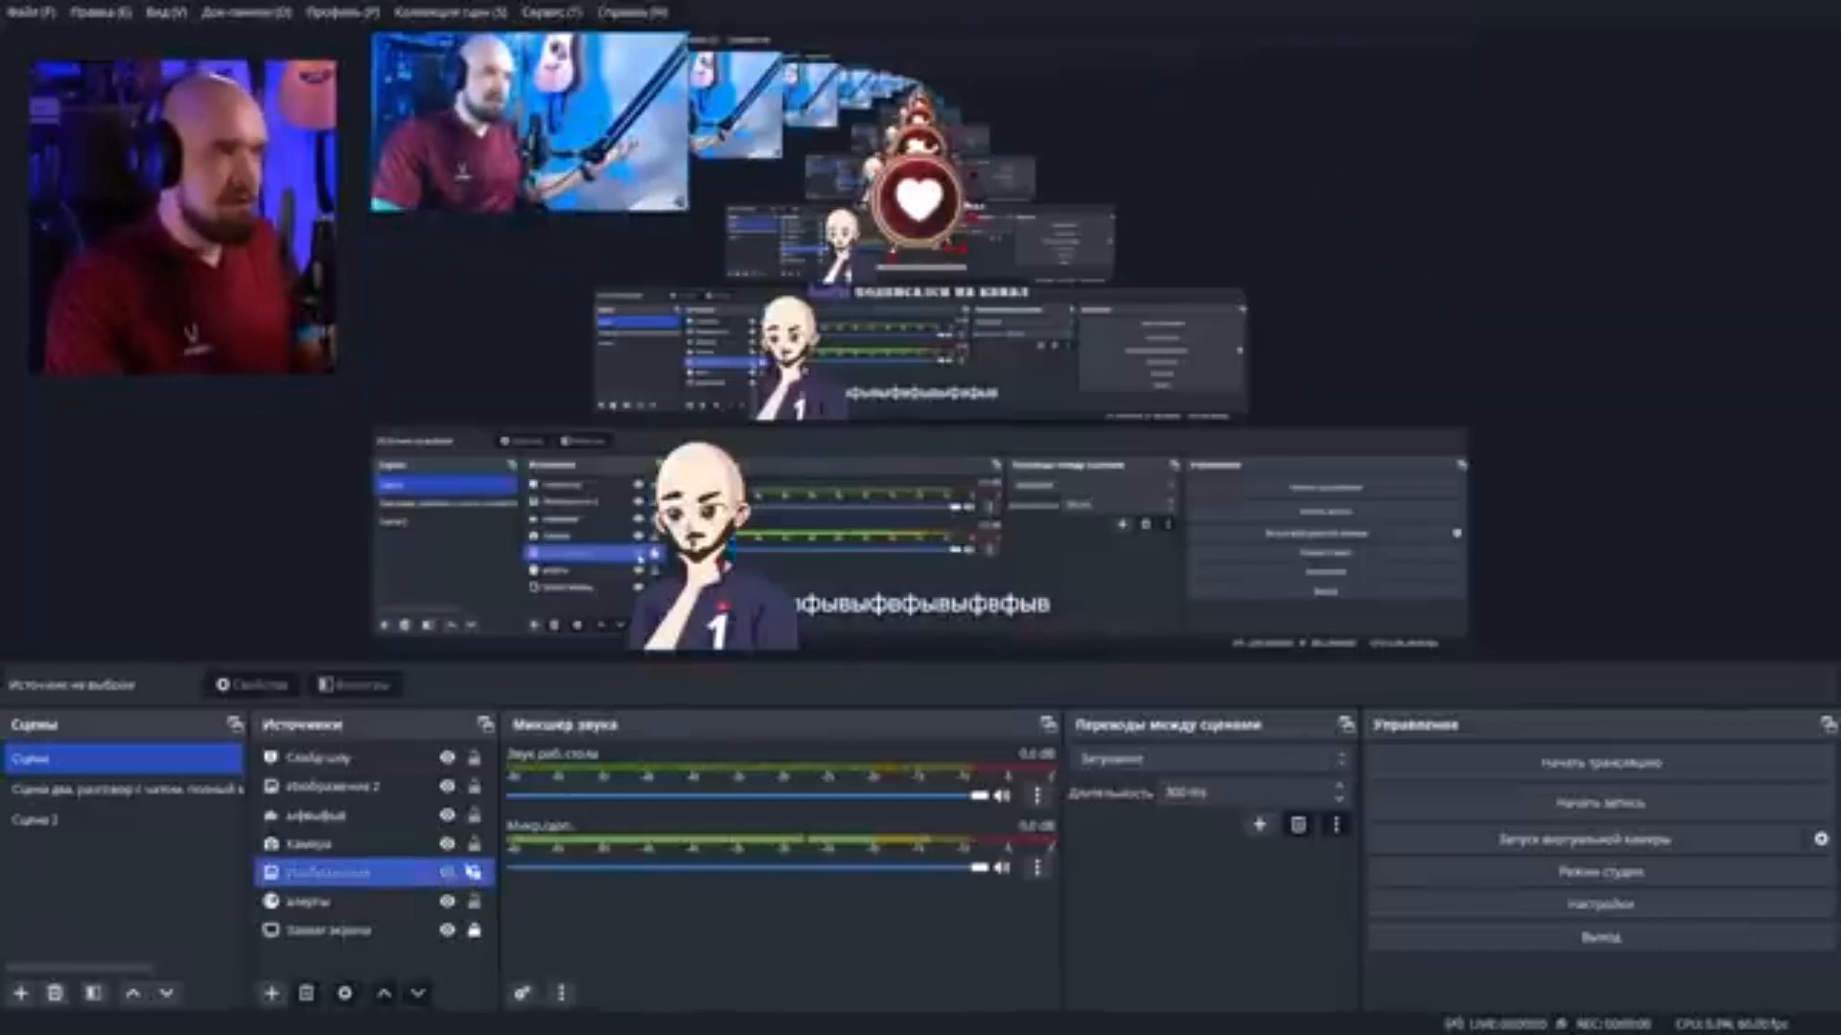
{"action": "left_click", "coordinate": [446, 873]}
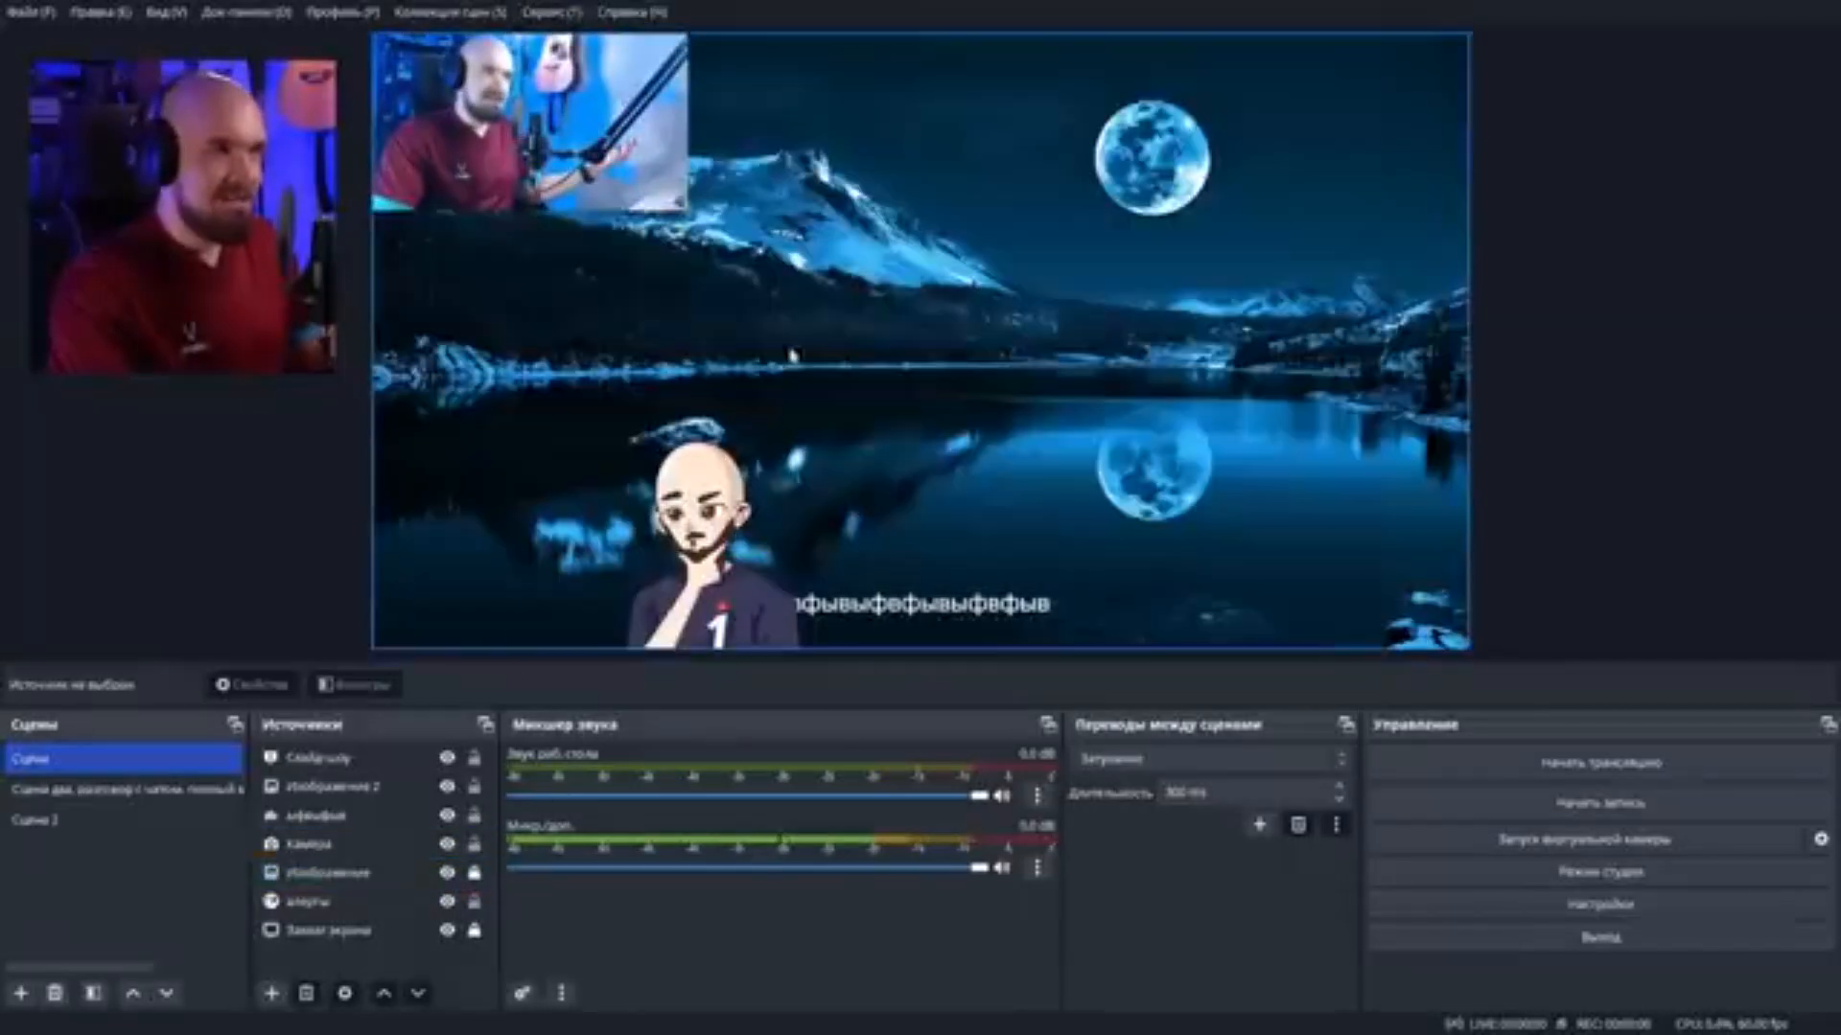
{"action": "left_click", "coordinate": [355, 873]}
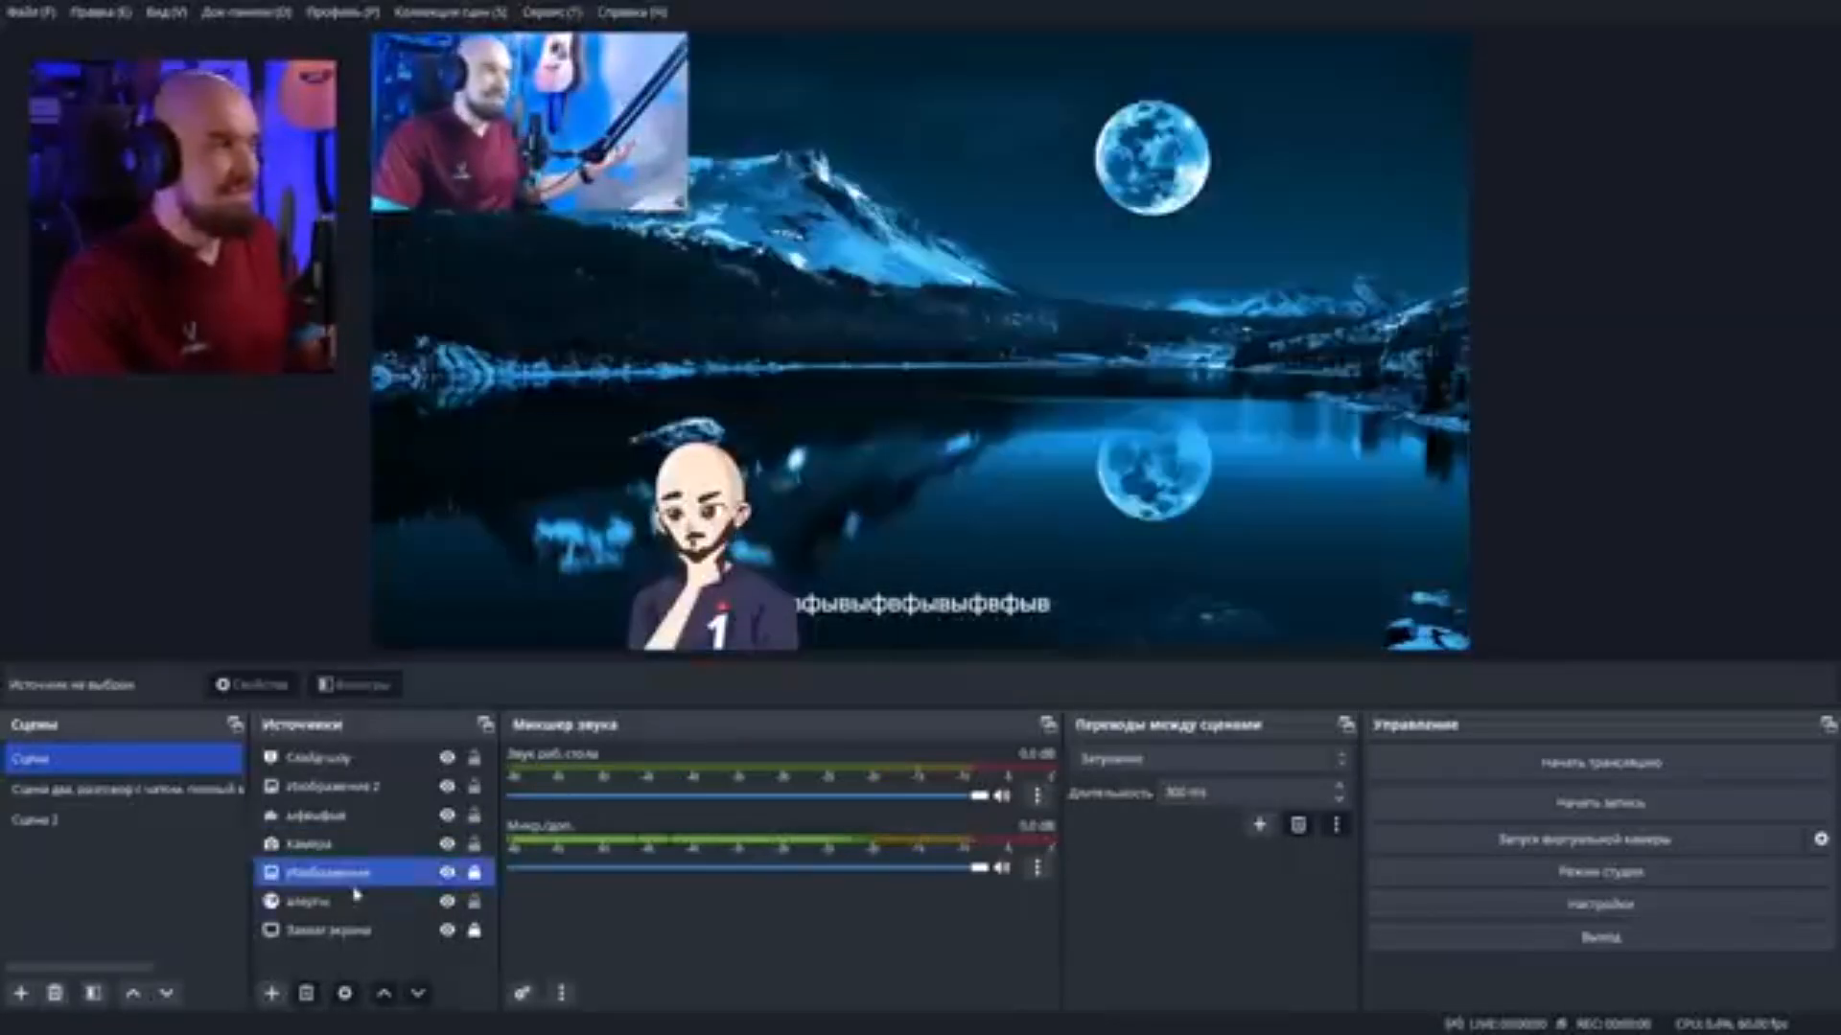
{"action": "left_click", "coordinate": [357, 903]}
{"action": "left_click", "coordinate": [355, 906]}
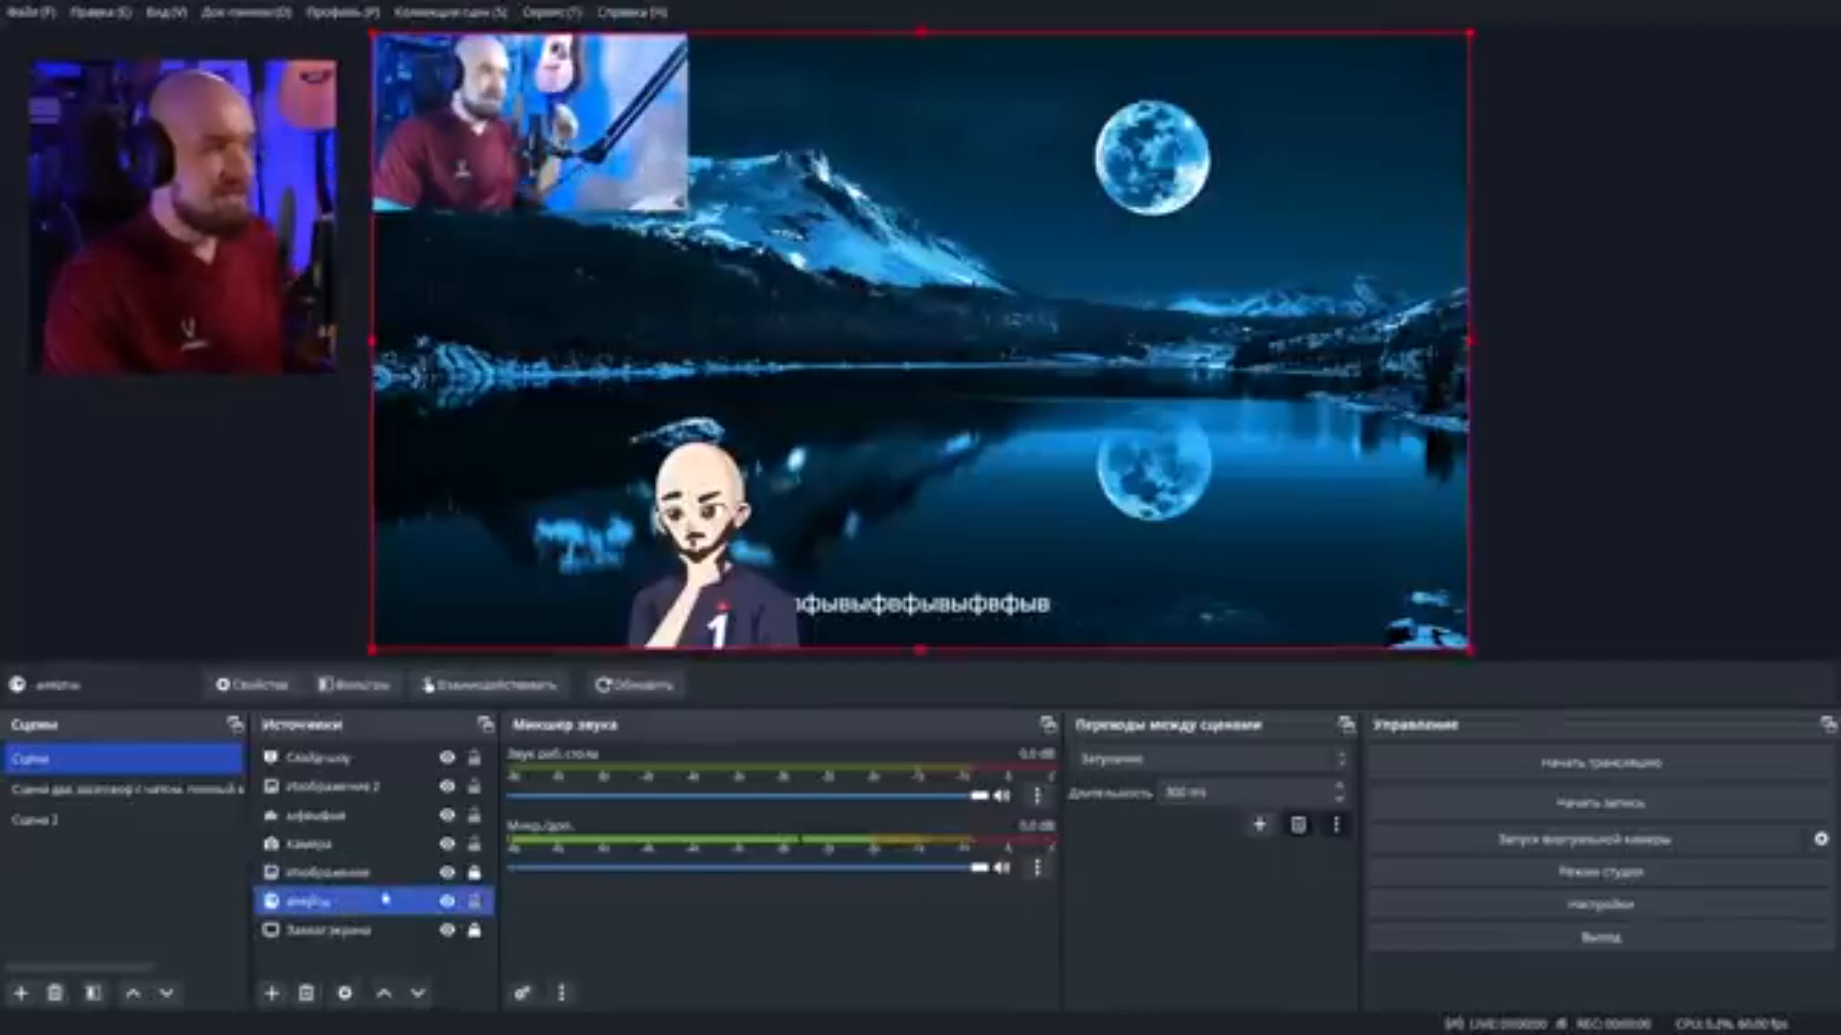
{"action": "left_click", "coordinate": [385, 994]}
{"action": "left_click", "coordinate": [385, 995]}
{"action": "left_click", "coordinate": [385, 994]}
{"action": "left_click", "coordinate": [385, 994]}
{"action": "left_click", "coordinate": [384, 995]}
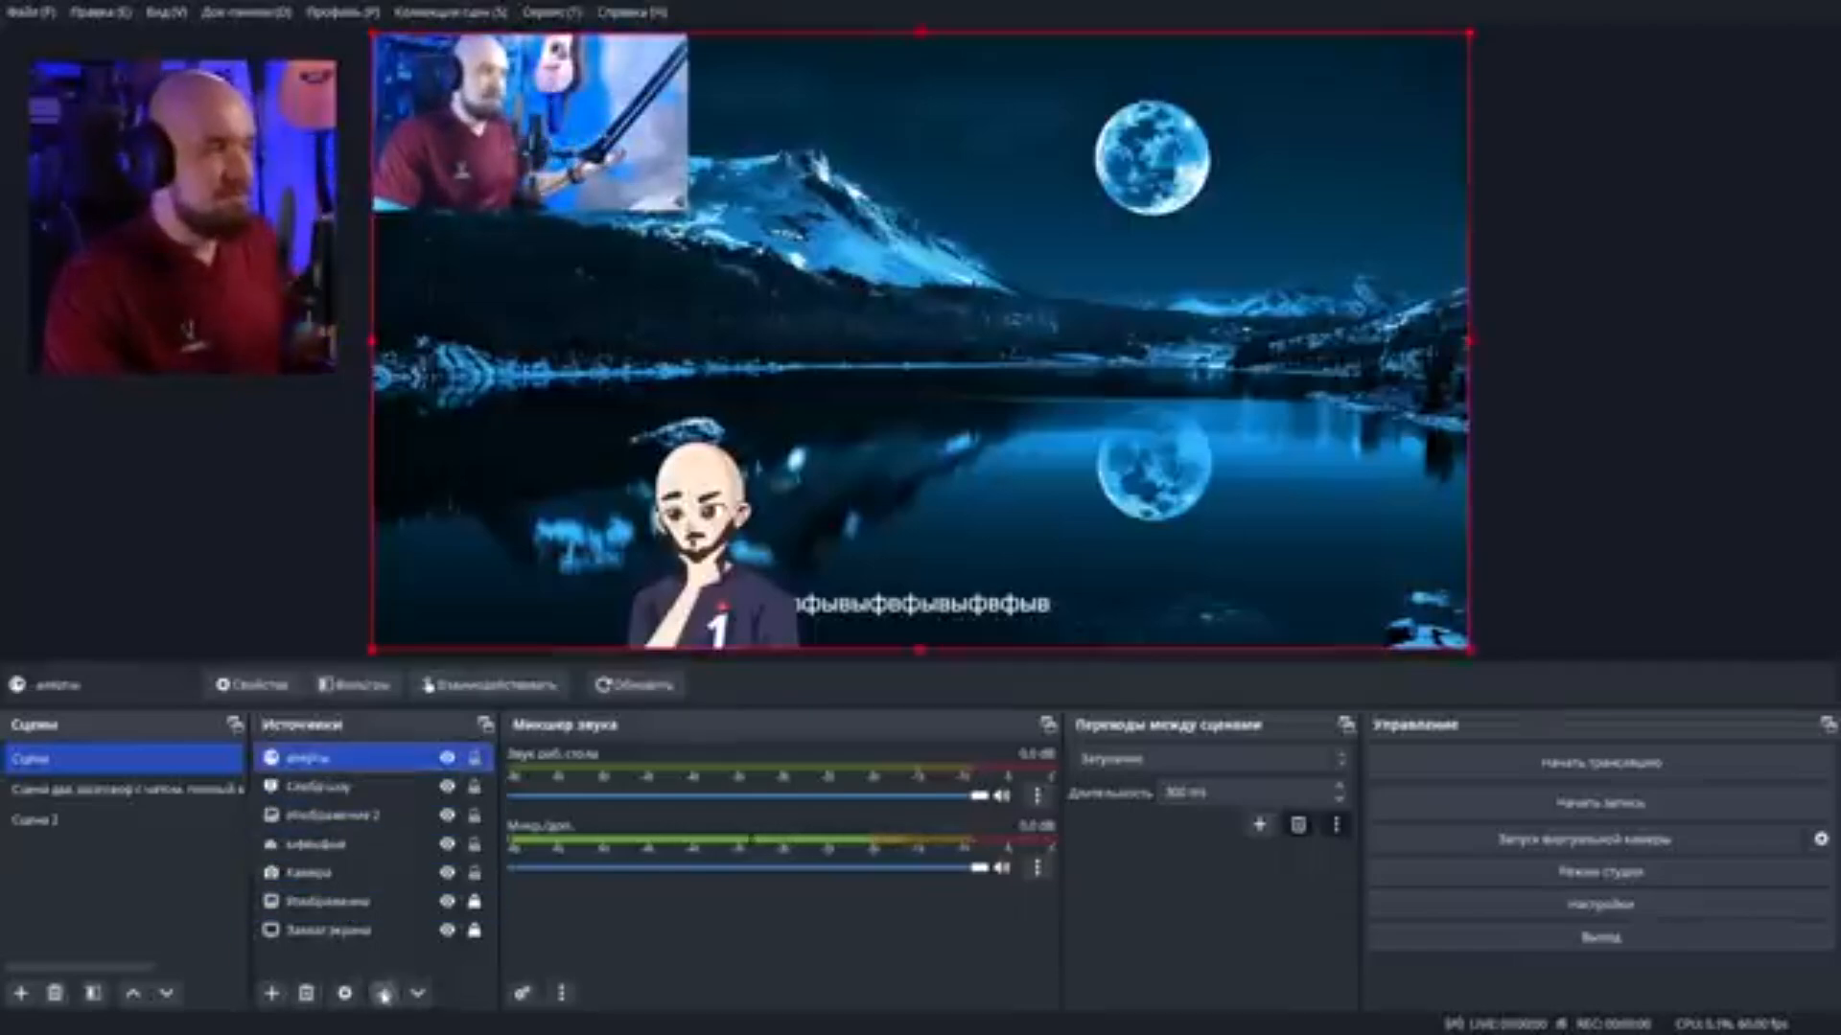
{"action": "left_click", "coordinate": [381, 906]}
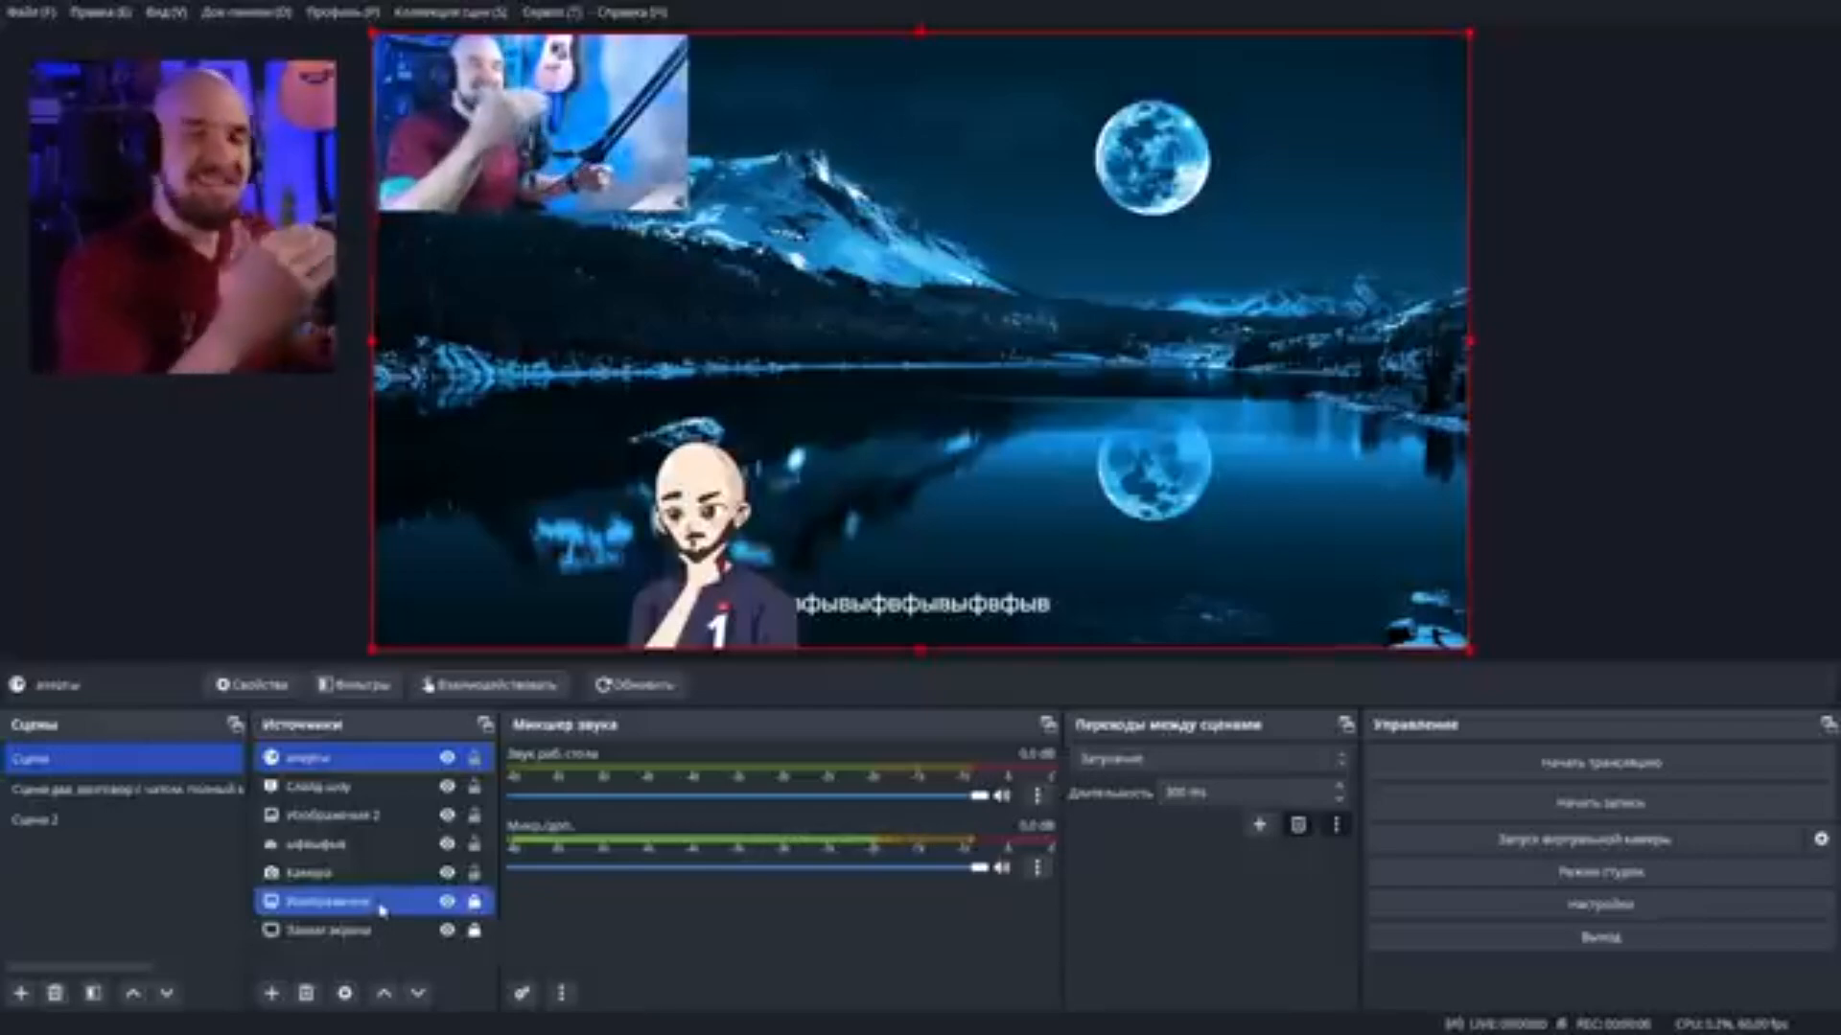
Step: Add a new image source, Изображение 3, without choosing an image file
{"action": "right_click", "coordinate": [299, 969]}
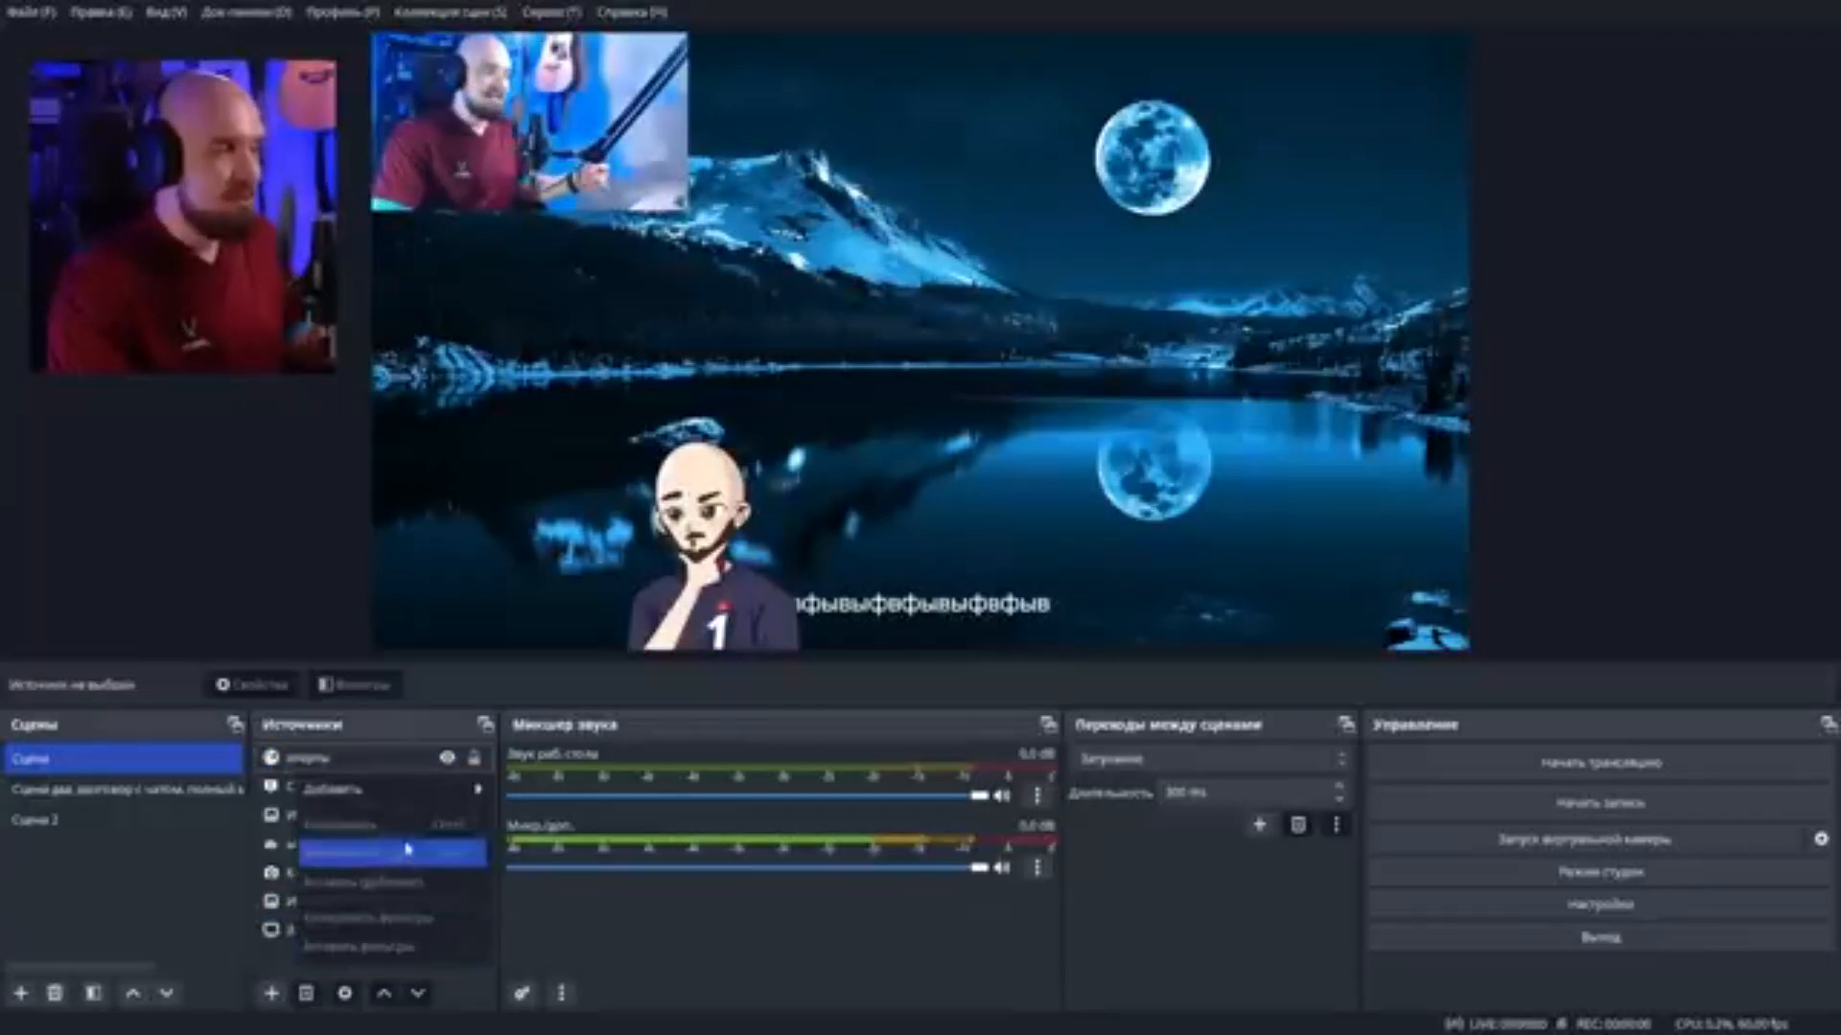
{"action": "mouse_move", "coordinate": [383, 794]}
{"action": "left_click", "coordinate": [604, 779]}
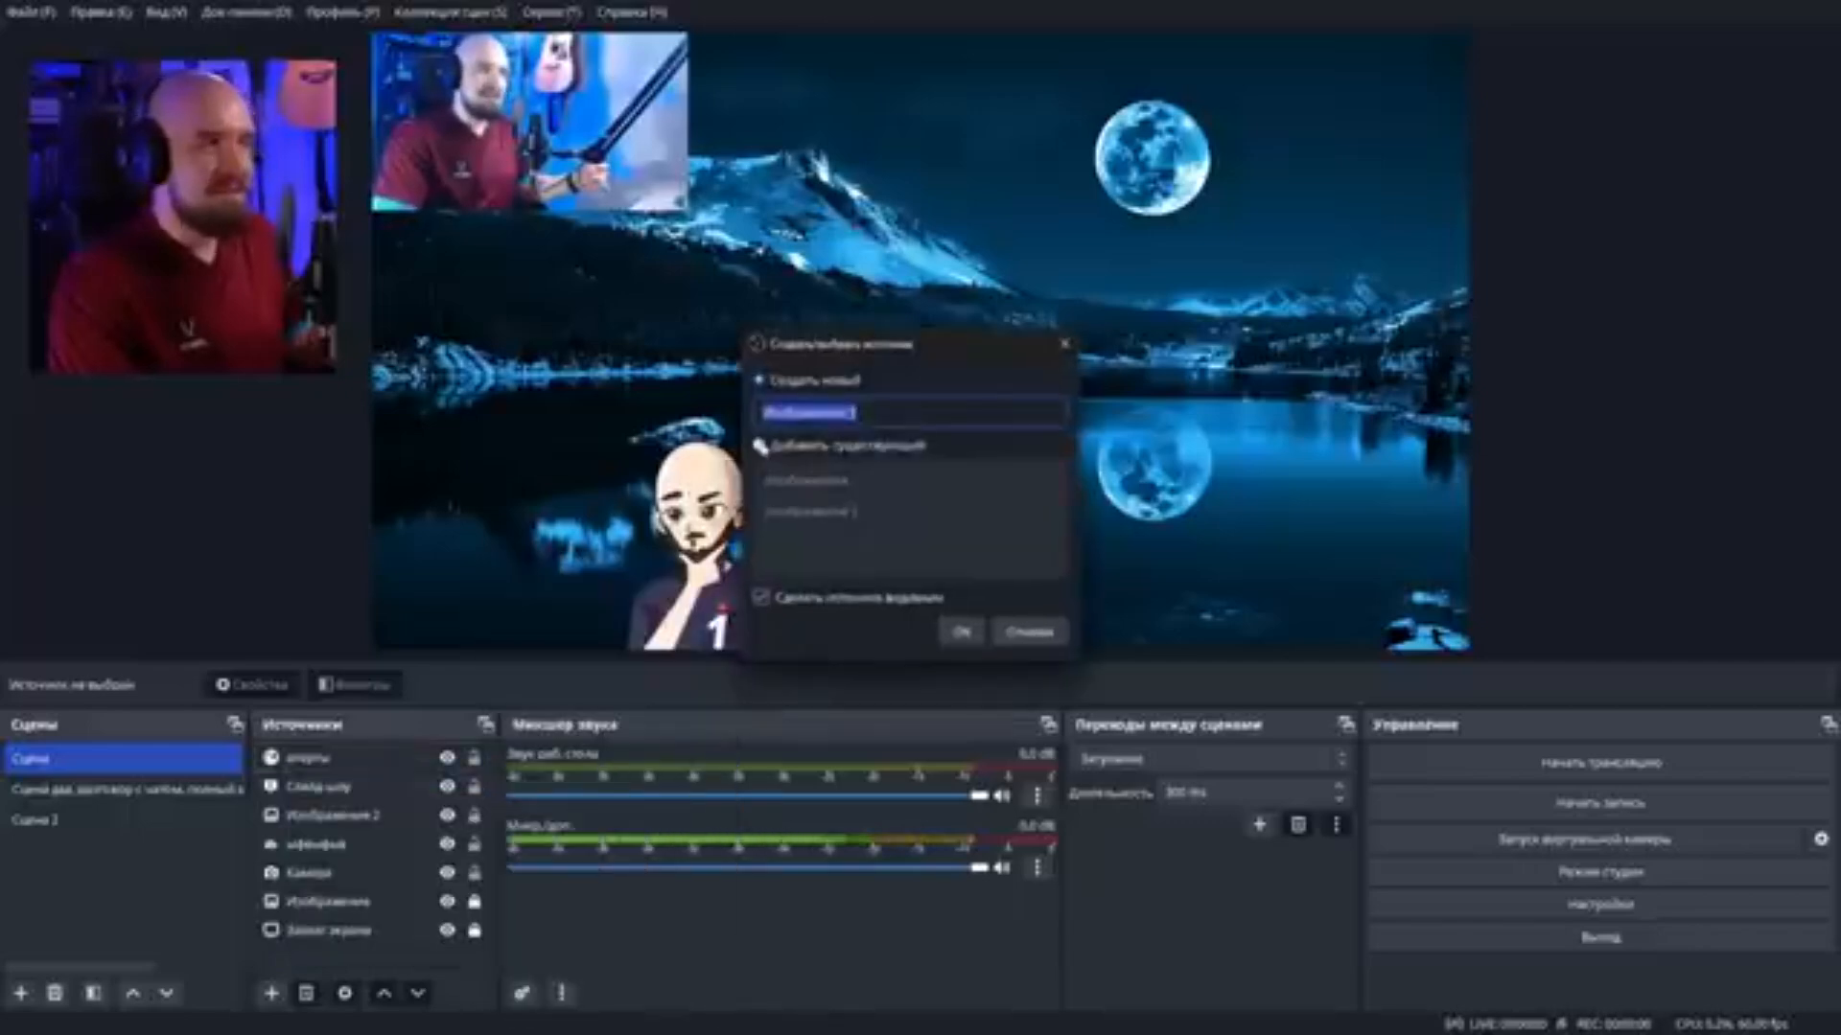
{"action": "left_click", "coordinate": [961, 631]}
{"action": "left_click", "coordinate": [1155, 771]}
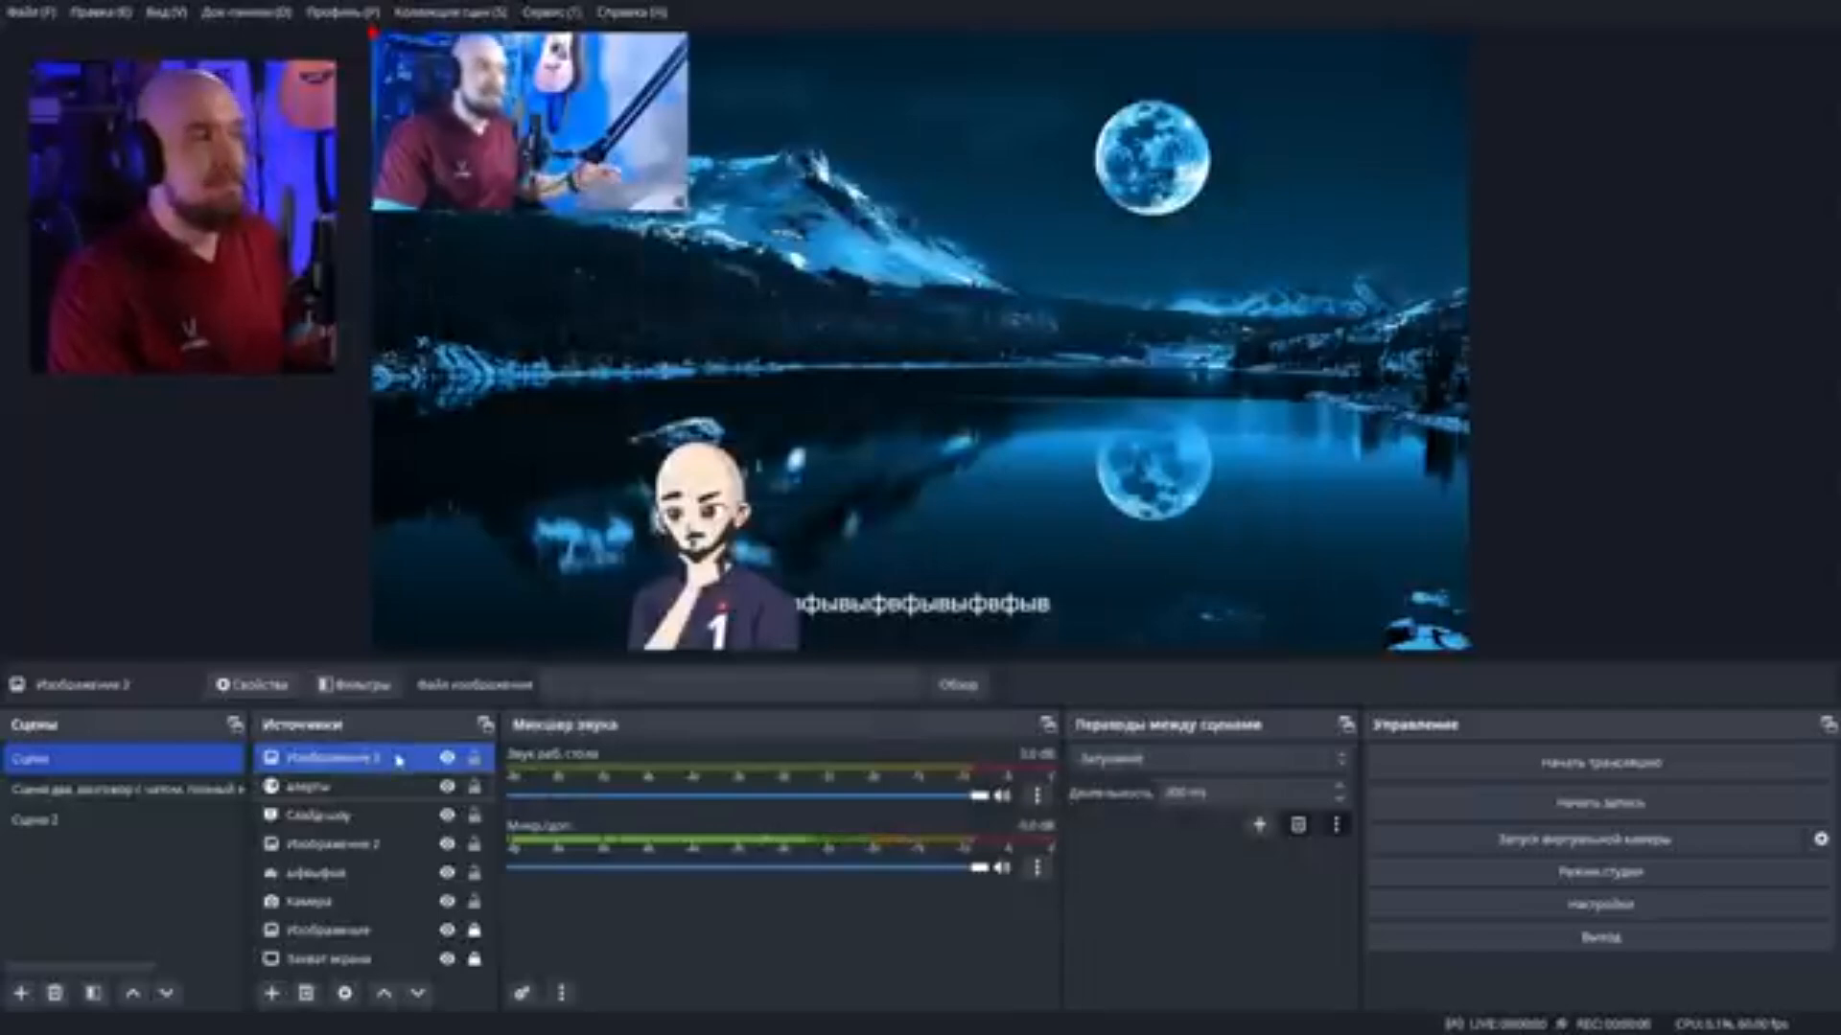
Step: Nudge the алерты source down and back up in the source order
{"action": "left_click", "coordinate": [384, 787]}
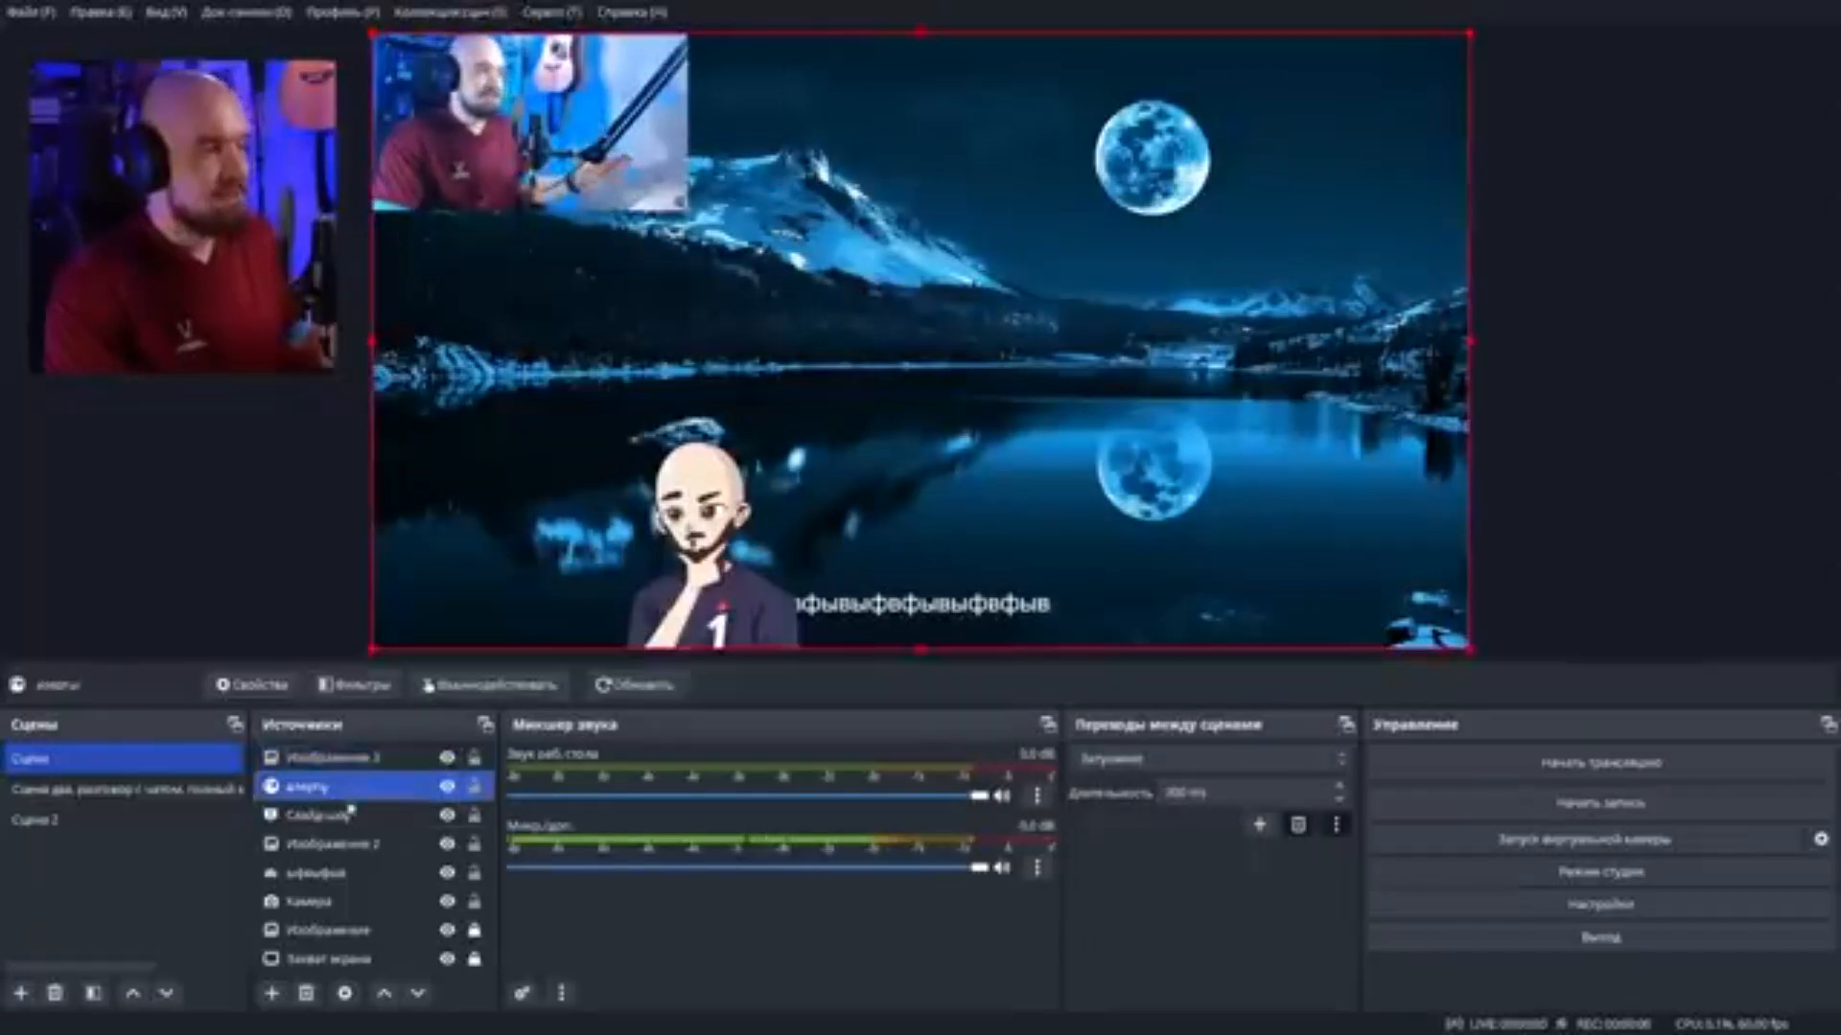
{"action": "left_click", "coordinate": [383, 994]}
{"action": "left_click", "coordinate": [418, 993]}
{"action": "left_click", "coordinate": [419, 995]}
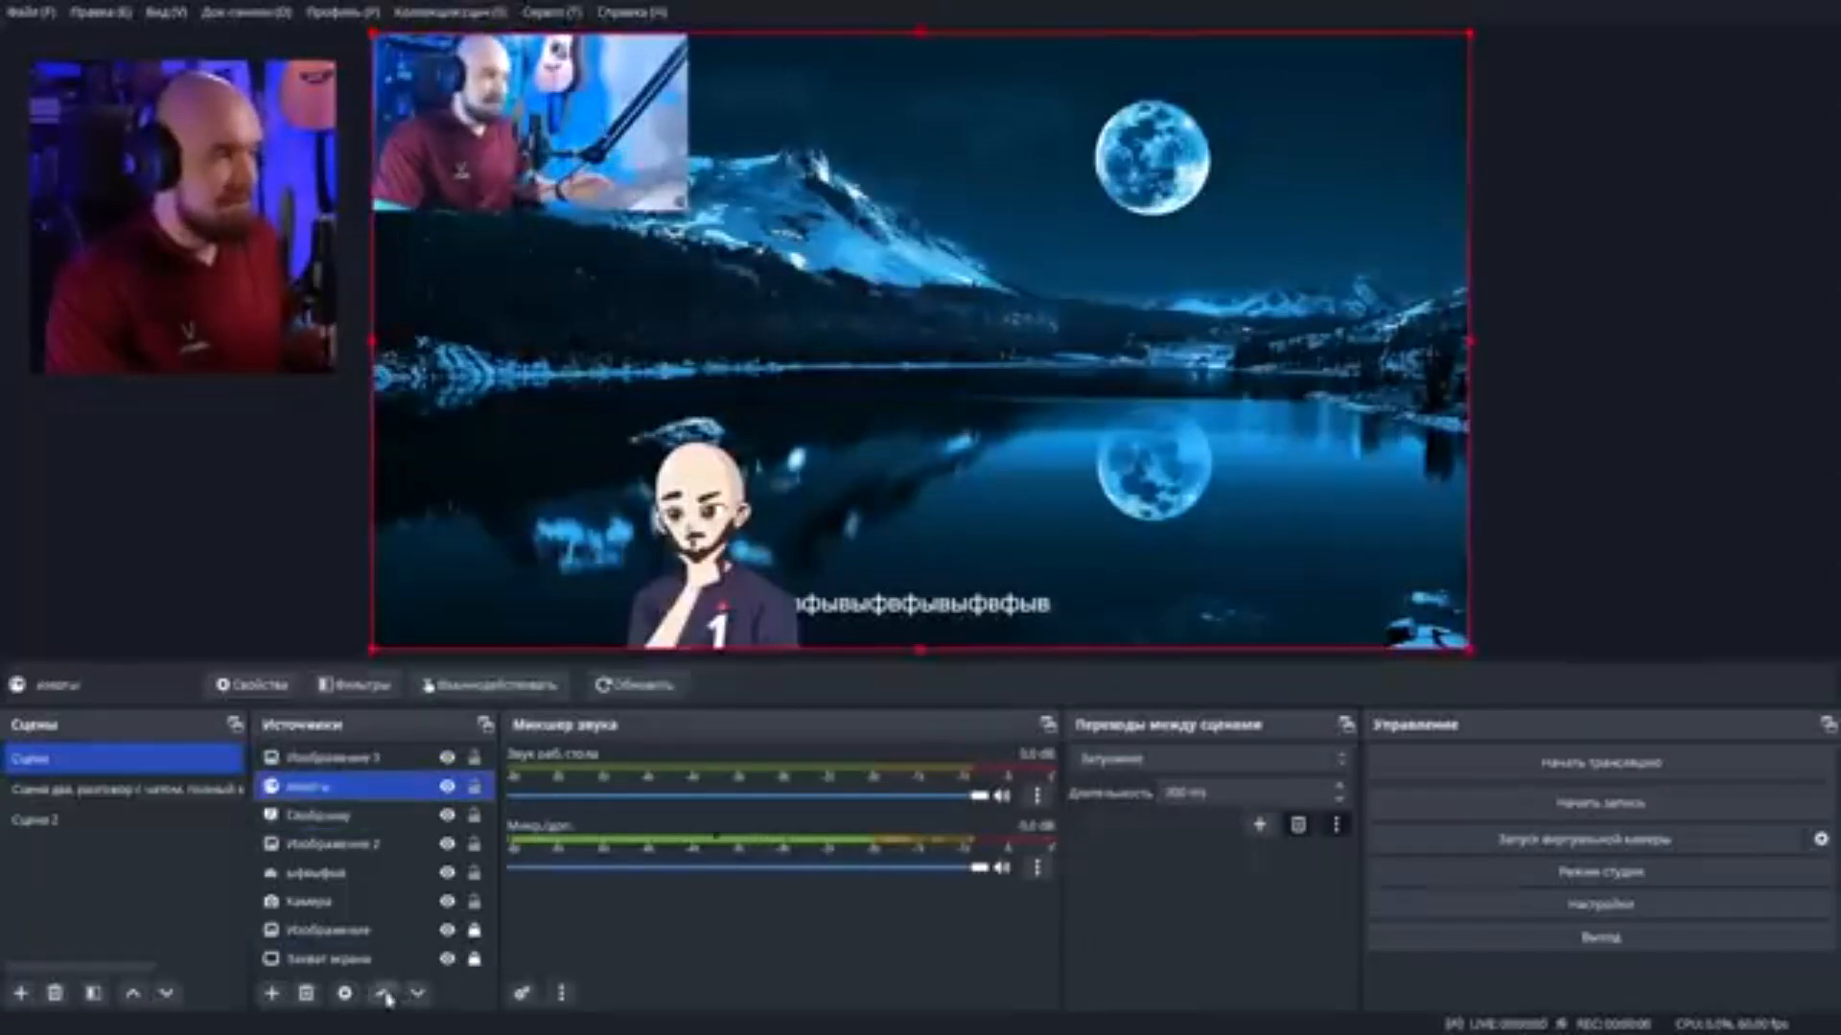
{"action": "left_click", "coordinate": [383, 994]}
{"action": "left_click", "coordinate": [384, 994]}
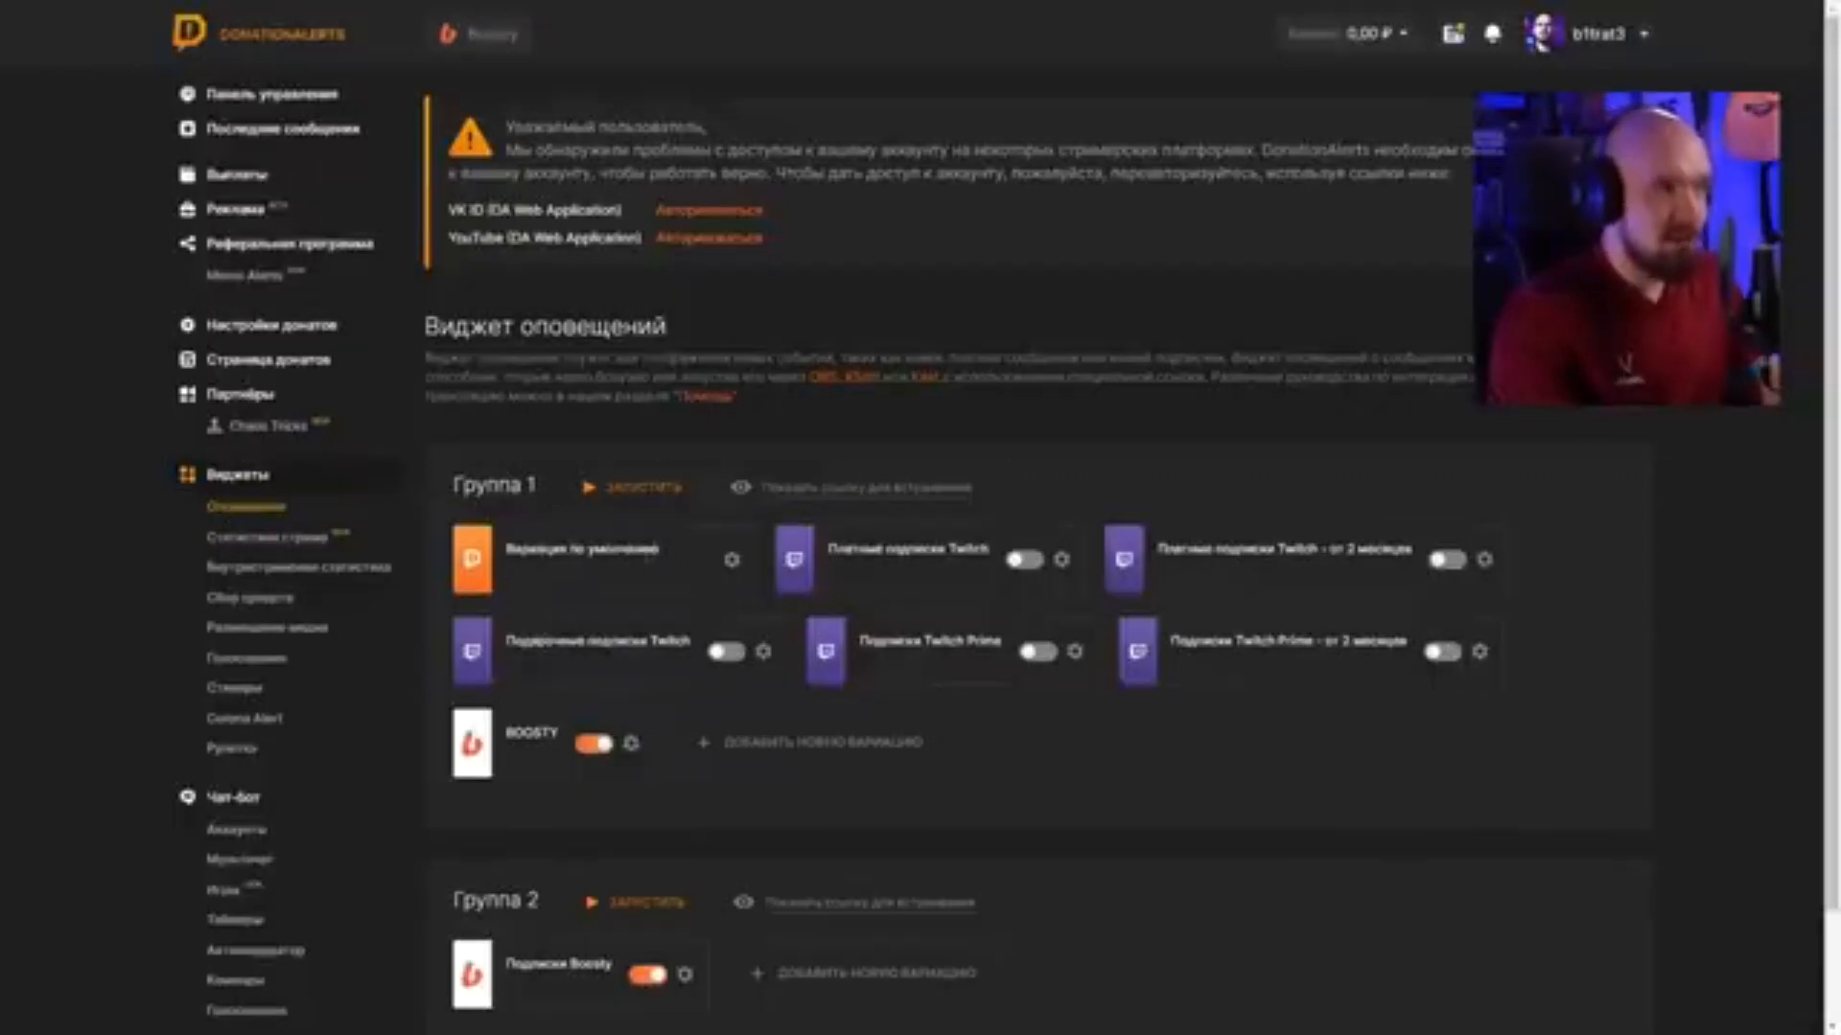
Step: Reveal Группа 1's widget embed link and copy it
{"action": "left_click", "coordinate": [852, 489]}
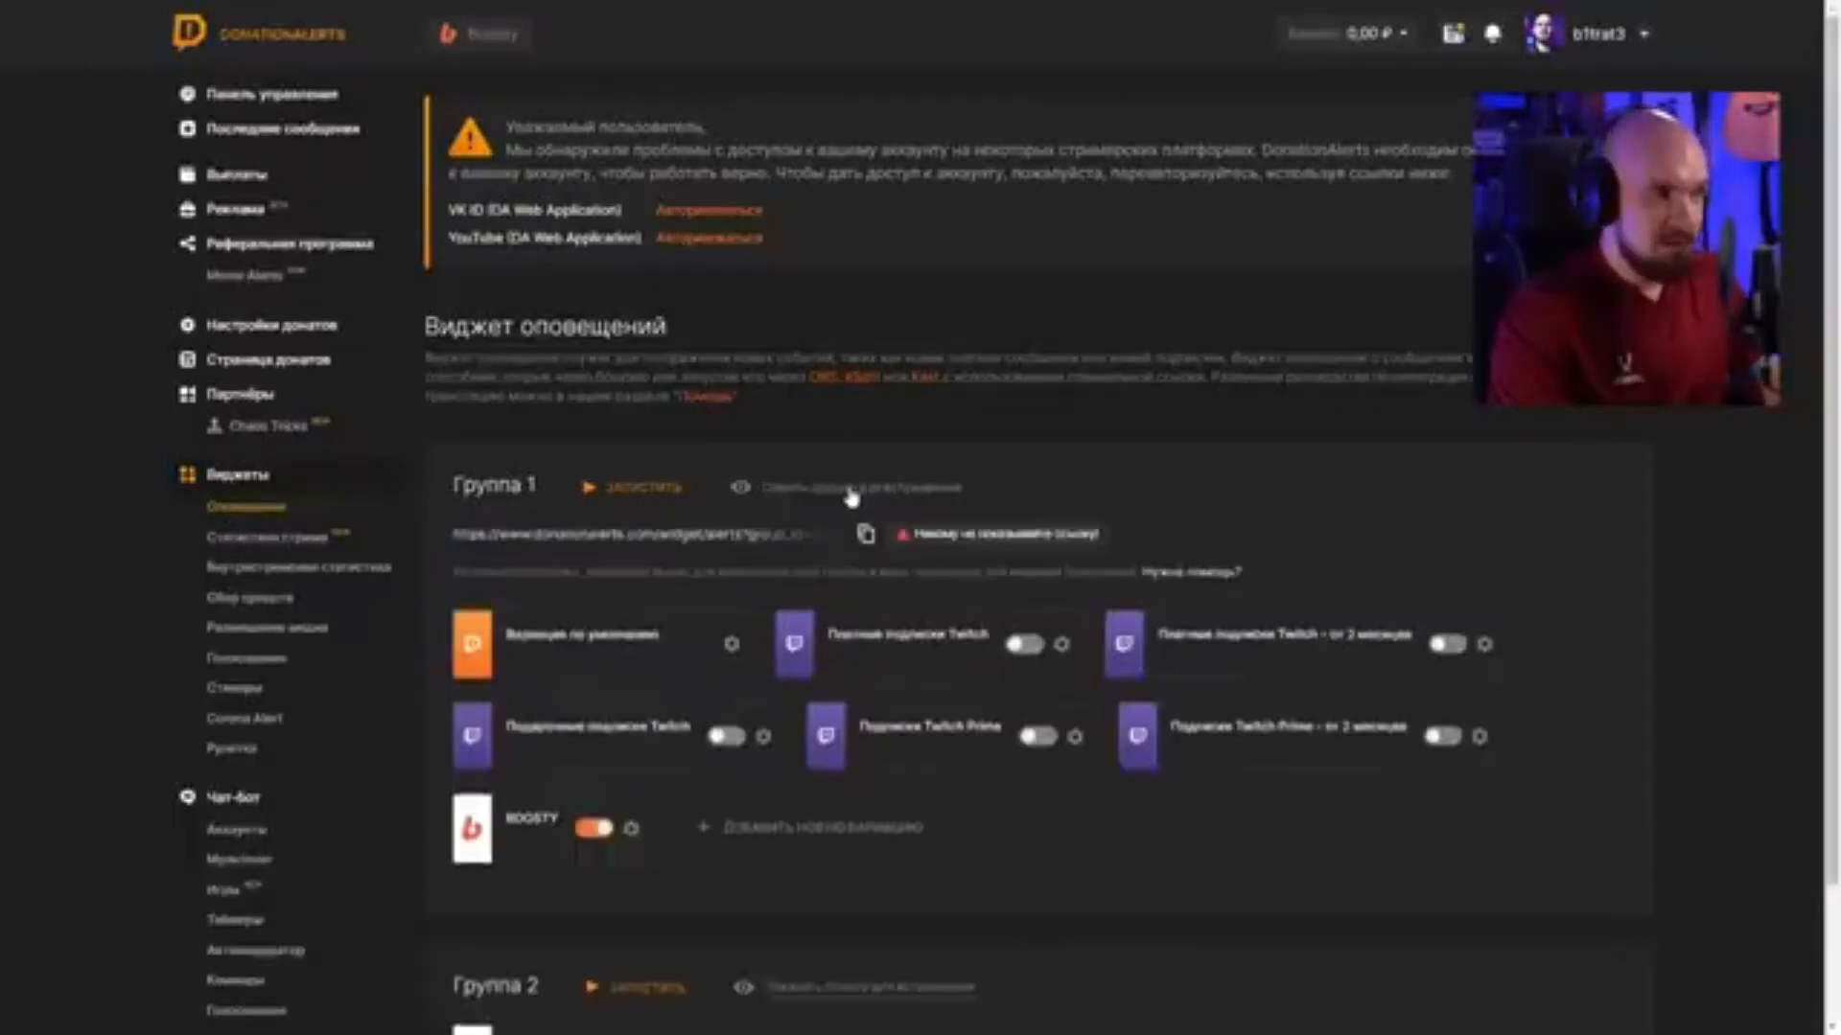
{"action": "left_click", "coordinate": [866, 541]}
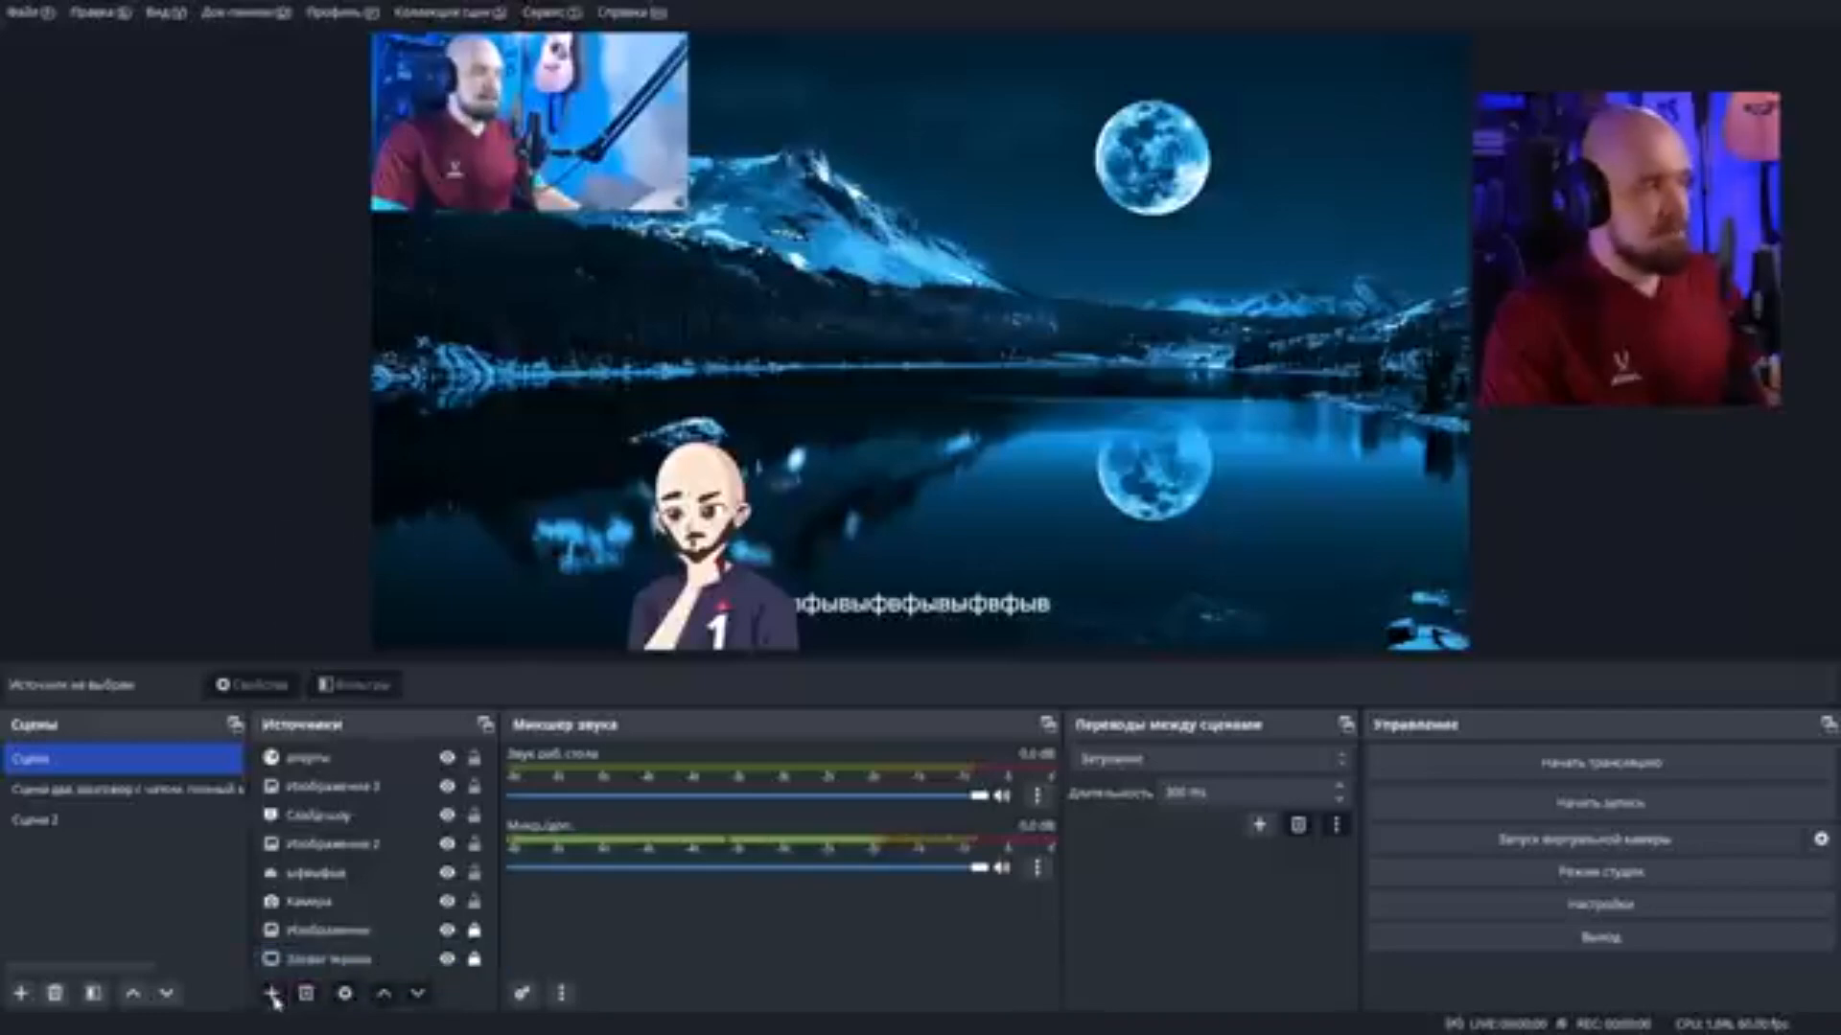
Step: Add a browser source 'Донаты' loading the copied DonationAlerts widget link
{"action": "left_click", "coordinate": [274, 997]}
{"action": "left_click", "coordinate": [441, 532]}
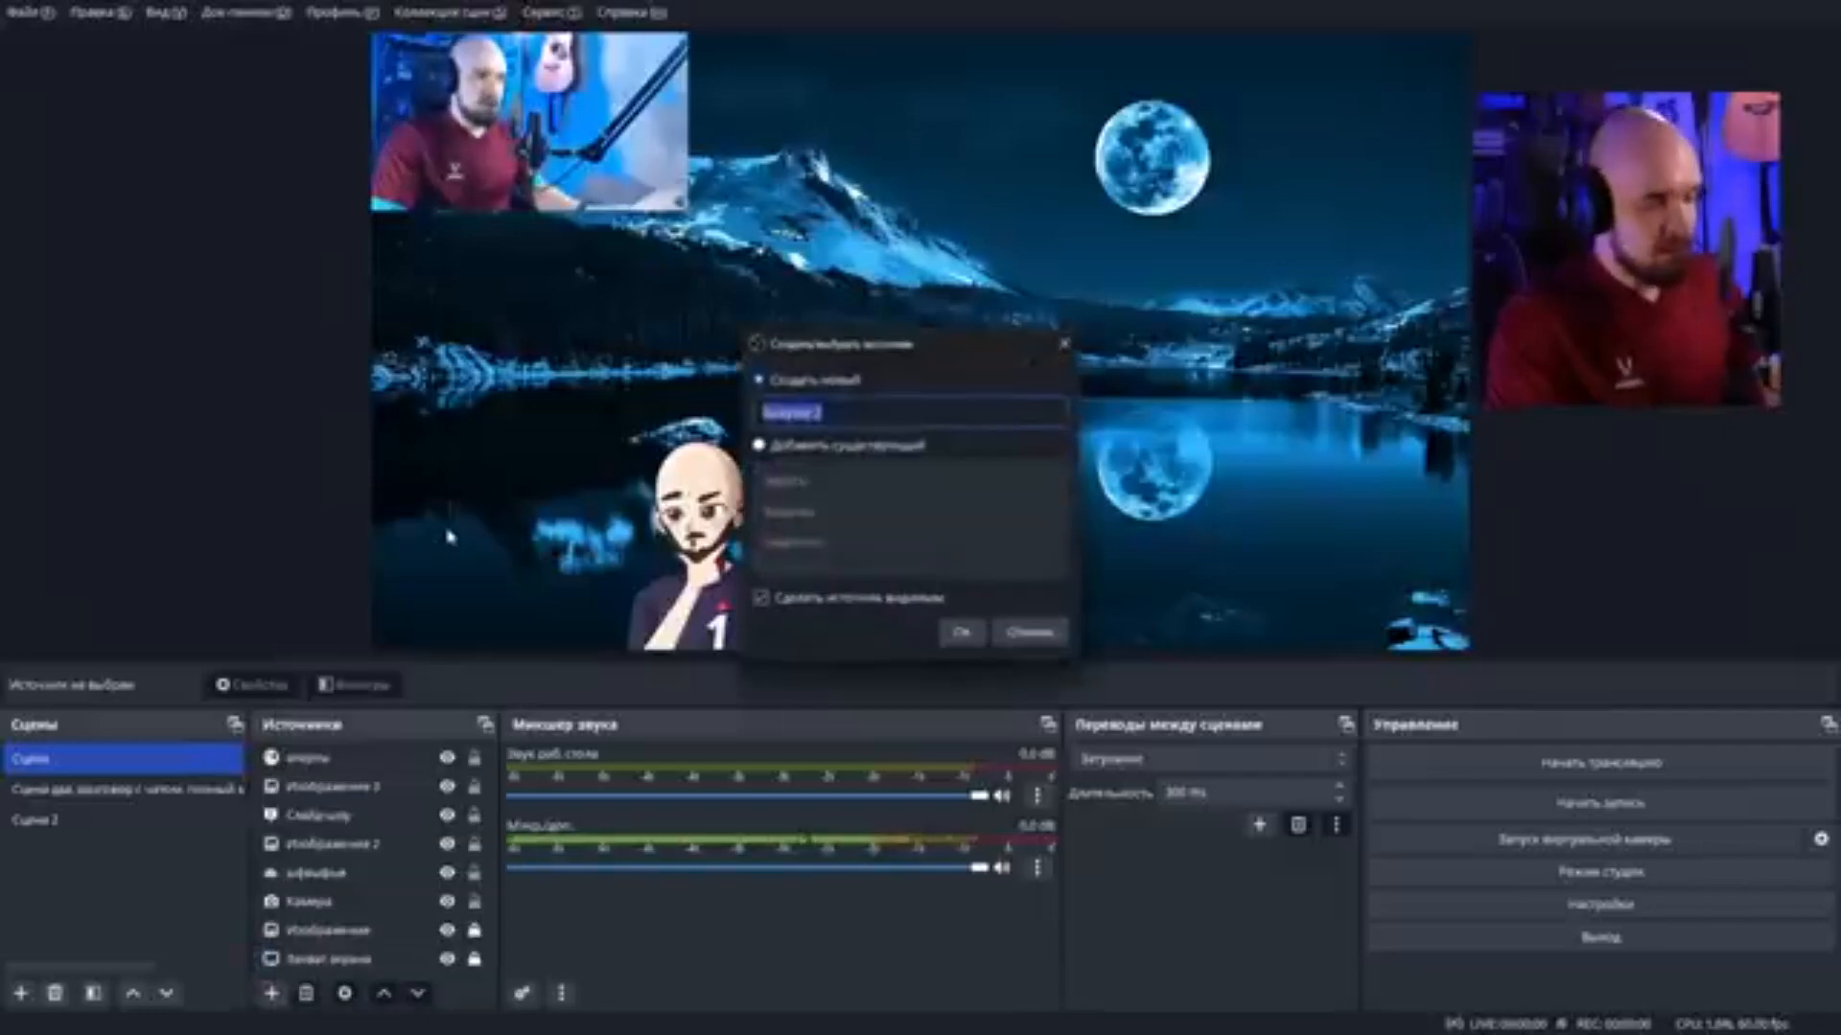
{"action": "type", "text": "Донаты"}
{"action": "key", "text": "Return"}
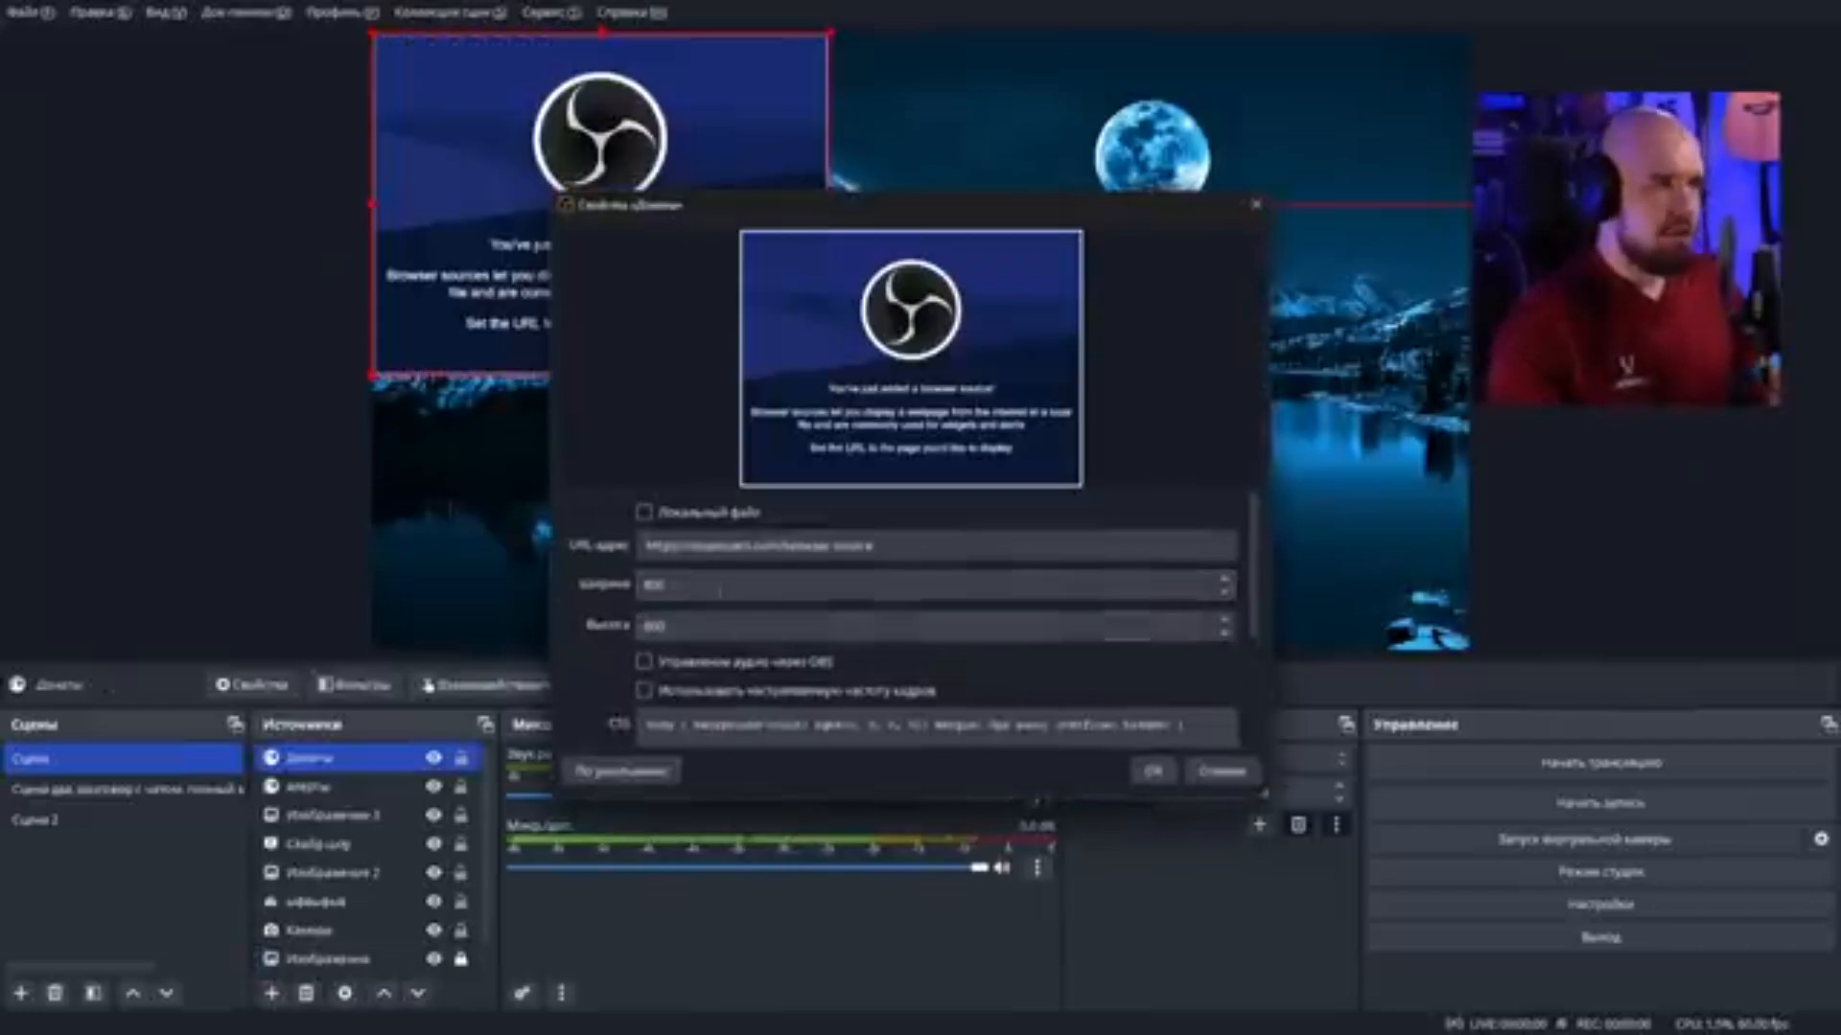
{"action": "left_click_drag", "start_coordinate": [900, 544], "coordinate": [582, 542]}
{"action": "key", "text": "ctrl+v"}
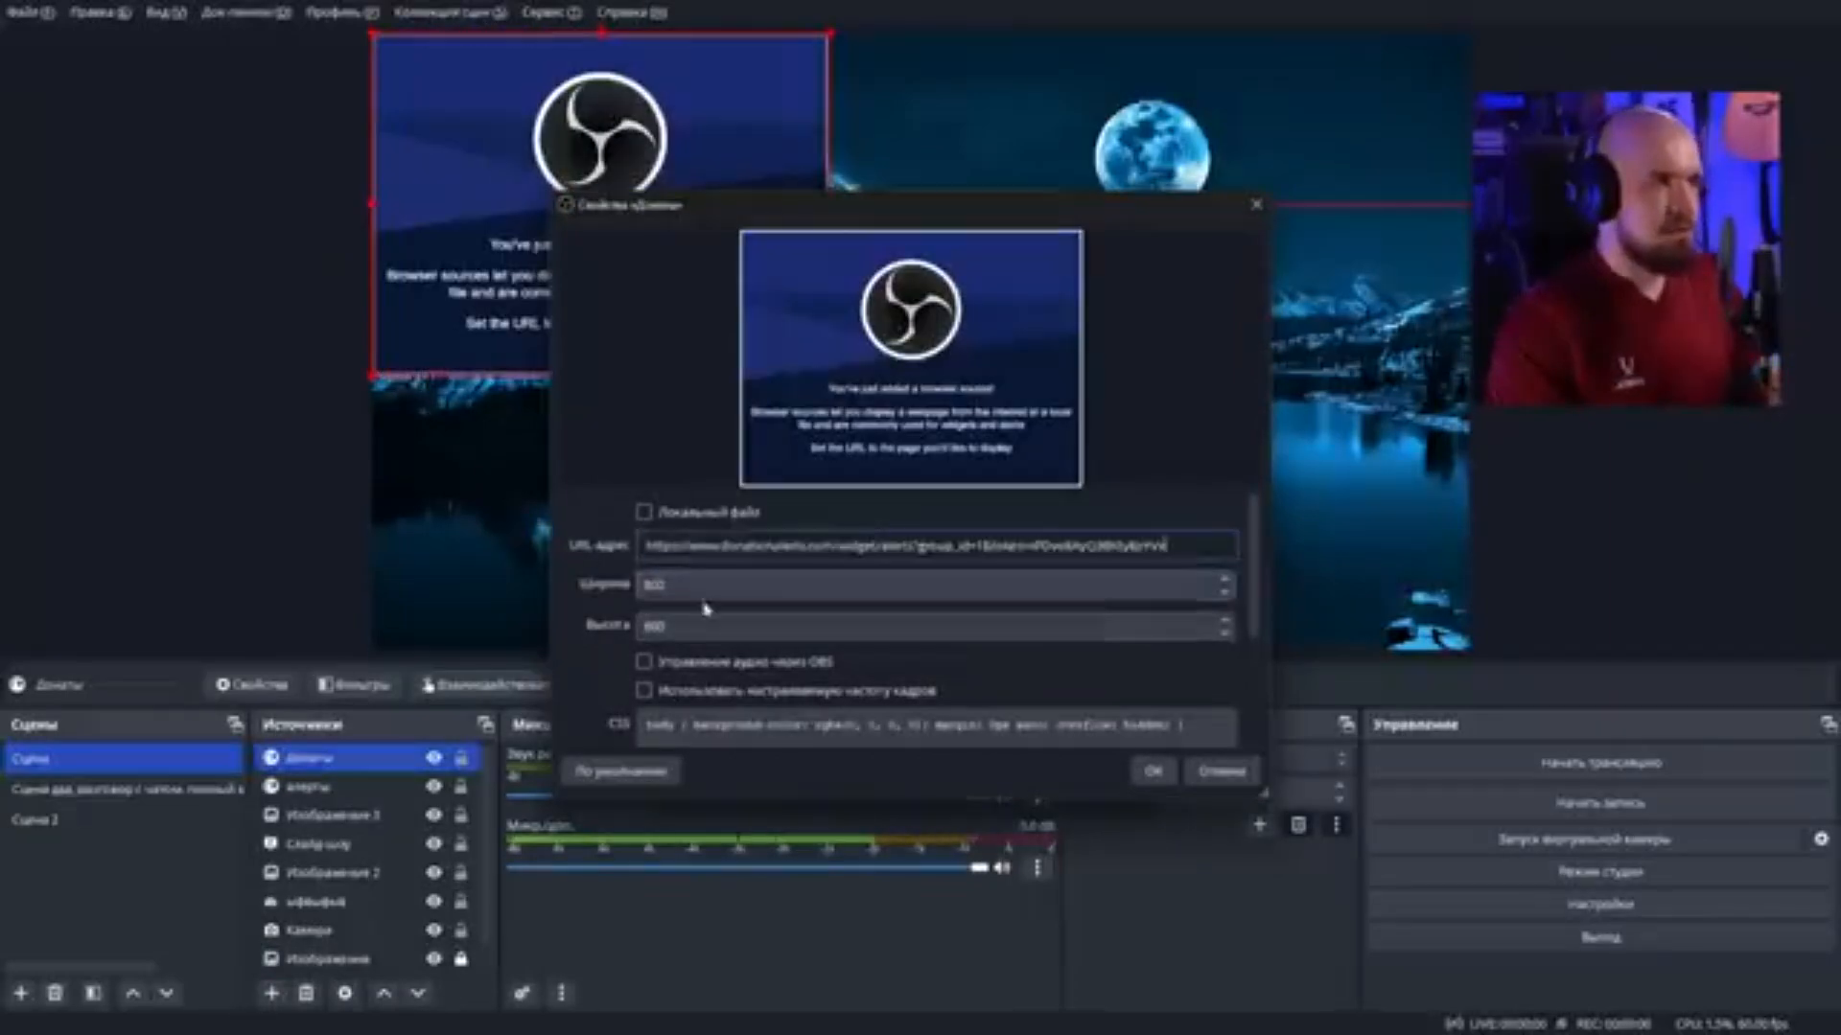
{"action": "left_click", "coordinate": [1153, 772]}
Step: Position the Донаты widget in the upper canvas, just left of the moon
{"action": "left_click_drag", "start_coordinate": [656, 203], "coordinate": [1185, 257]}
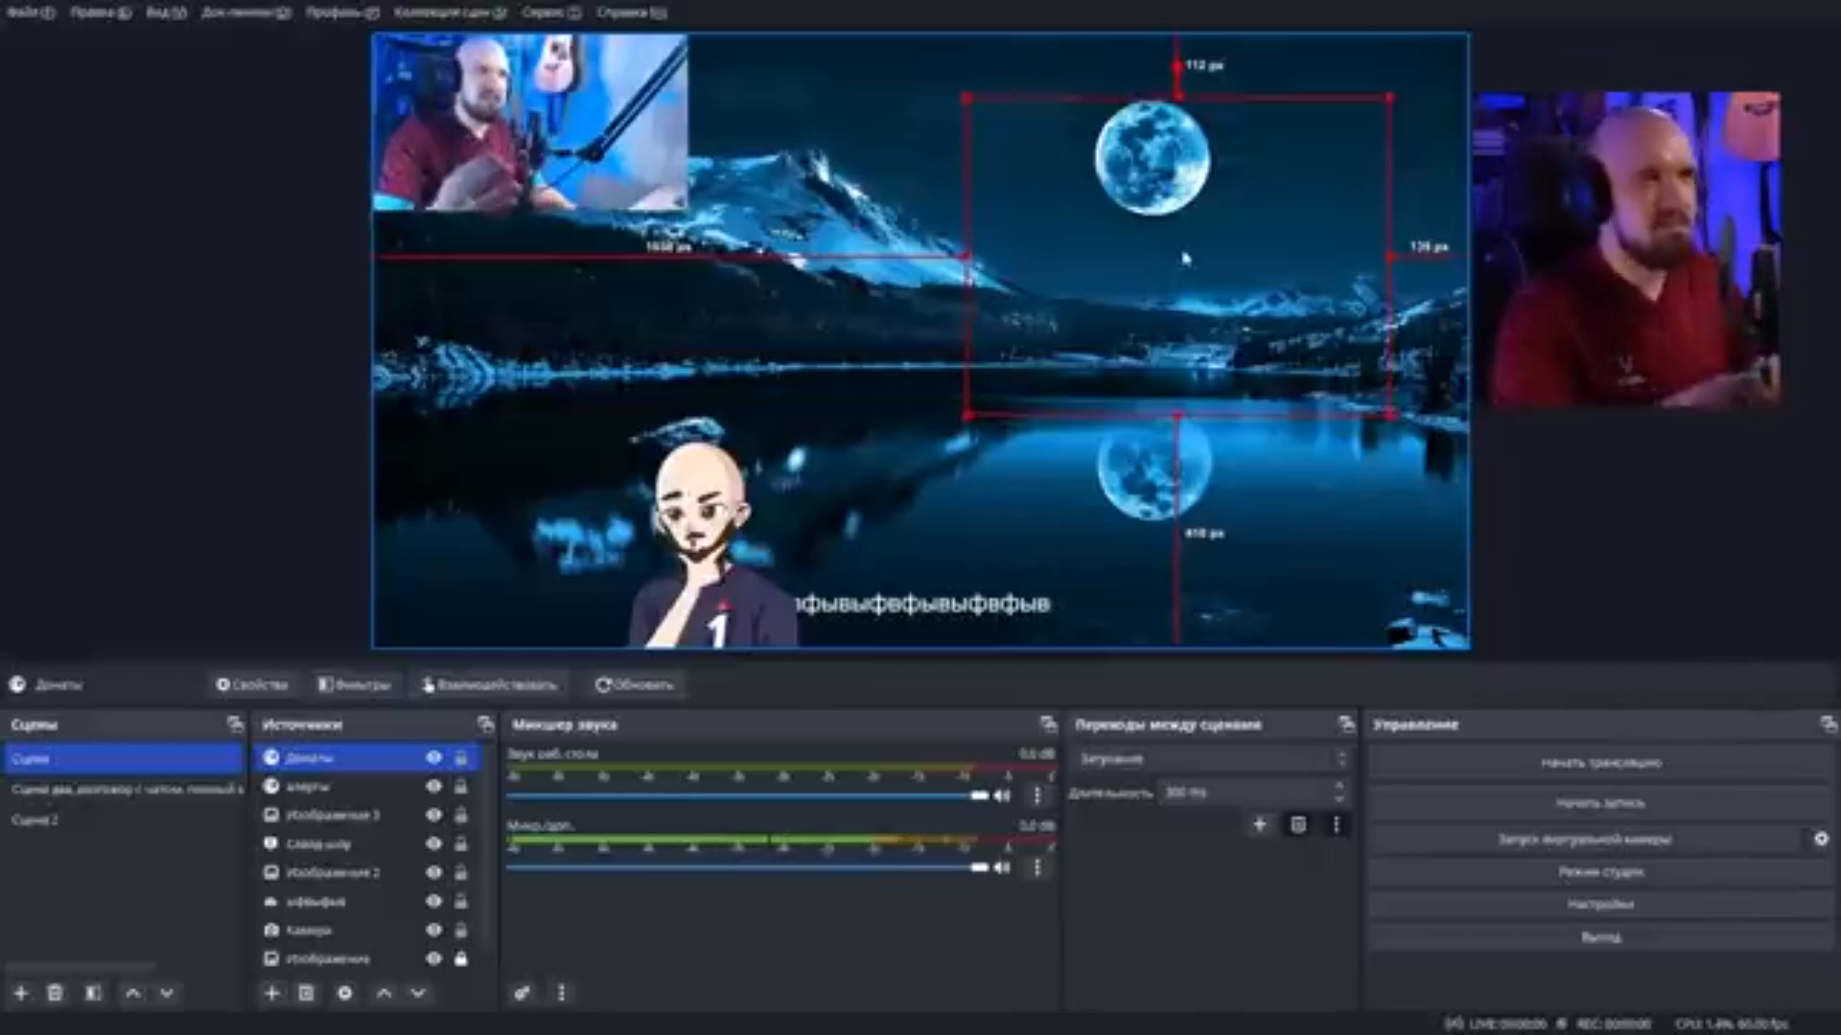
{"action": "left_click_drag", "start_coordinate": [1206, 249], "coordinate": [978, 278]}
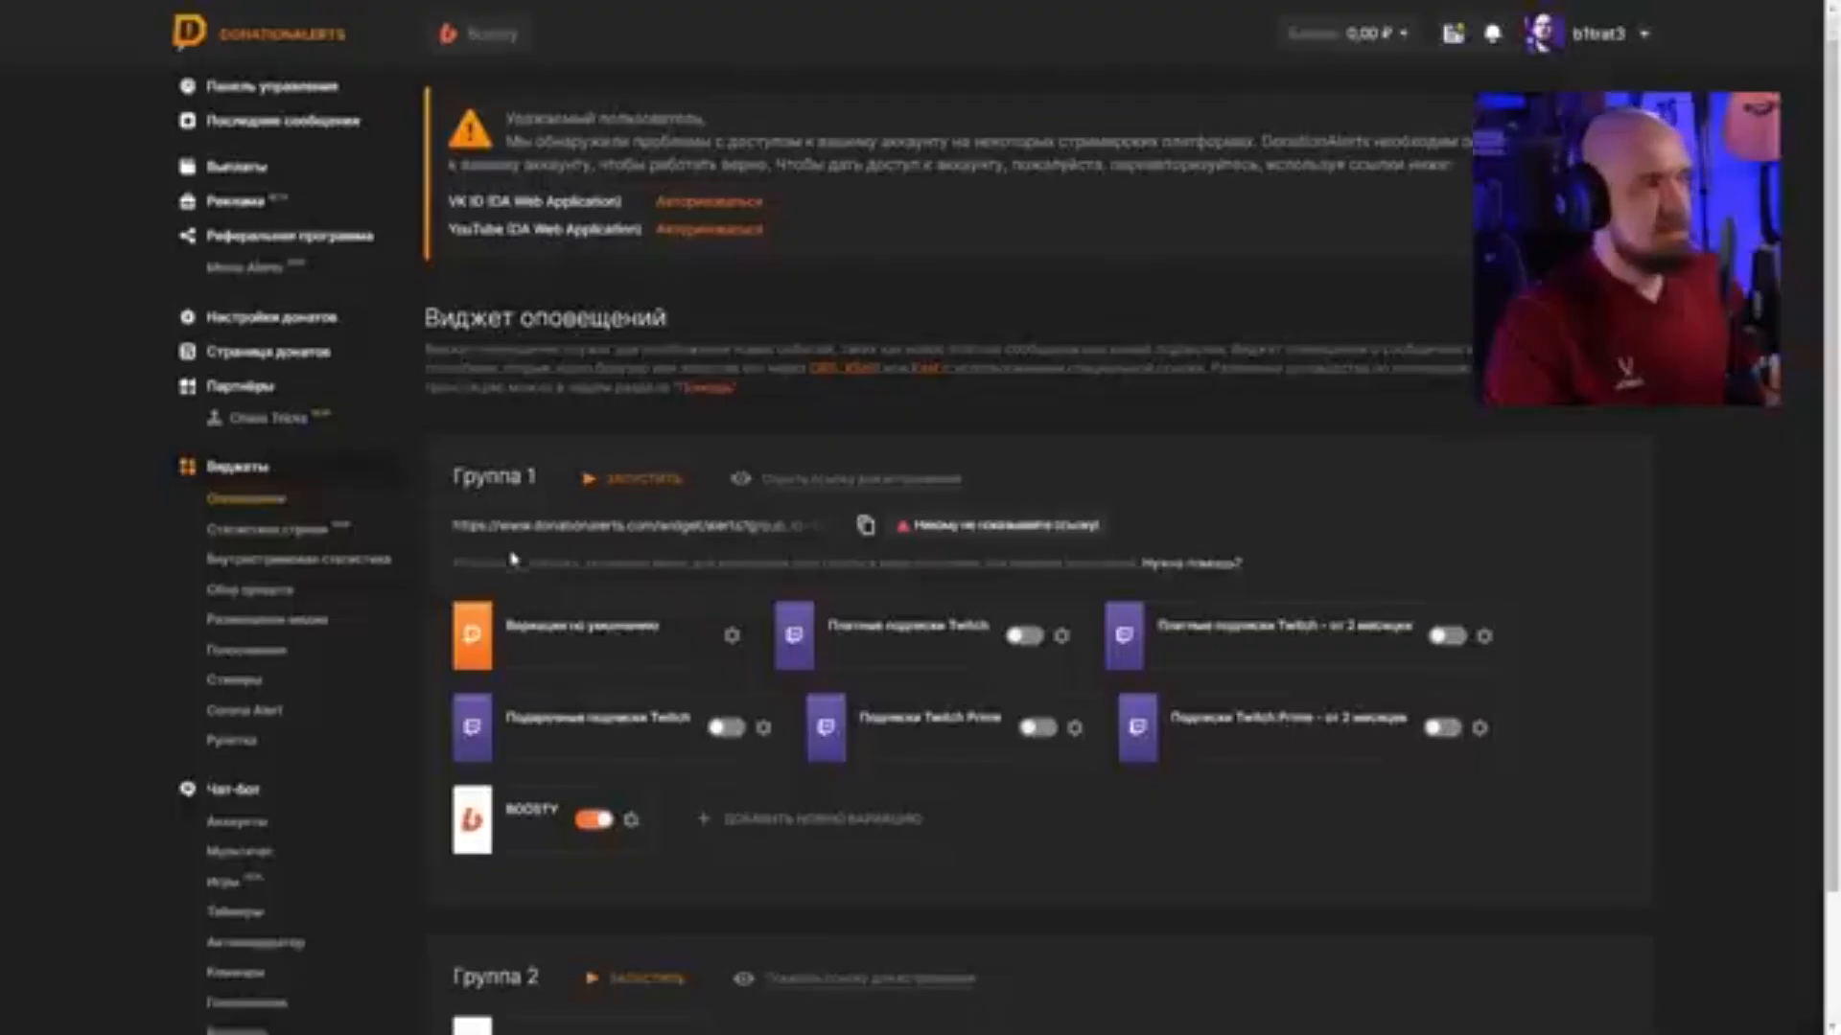
{"action": "scroll", "coordinate": [1007, 537], "scroll_direction": "down", "scroll_amount": 2}
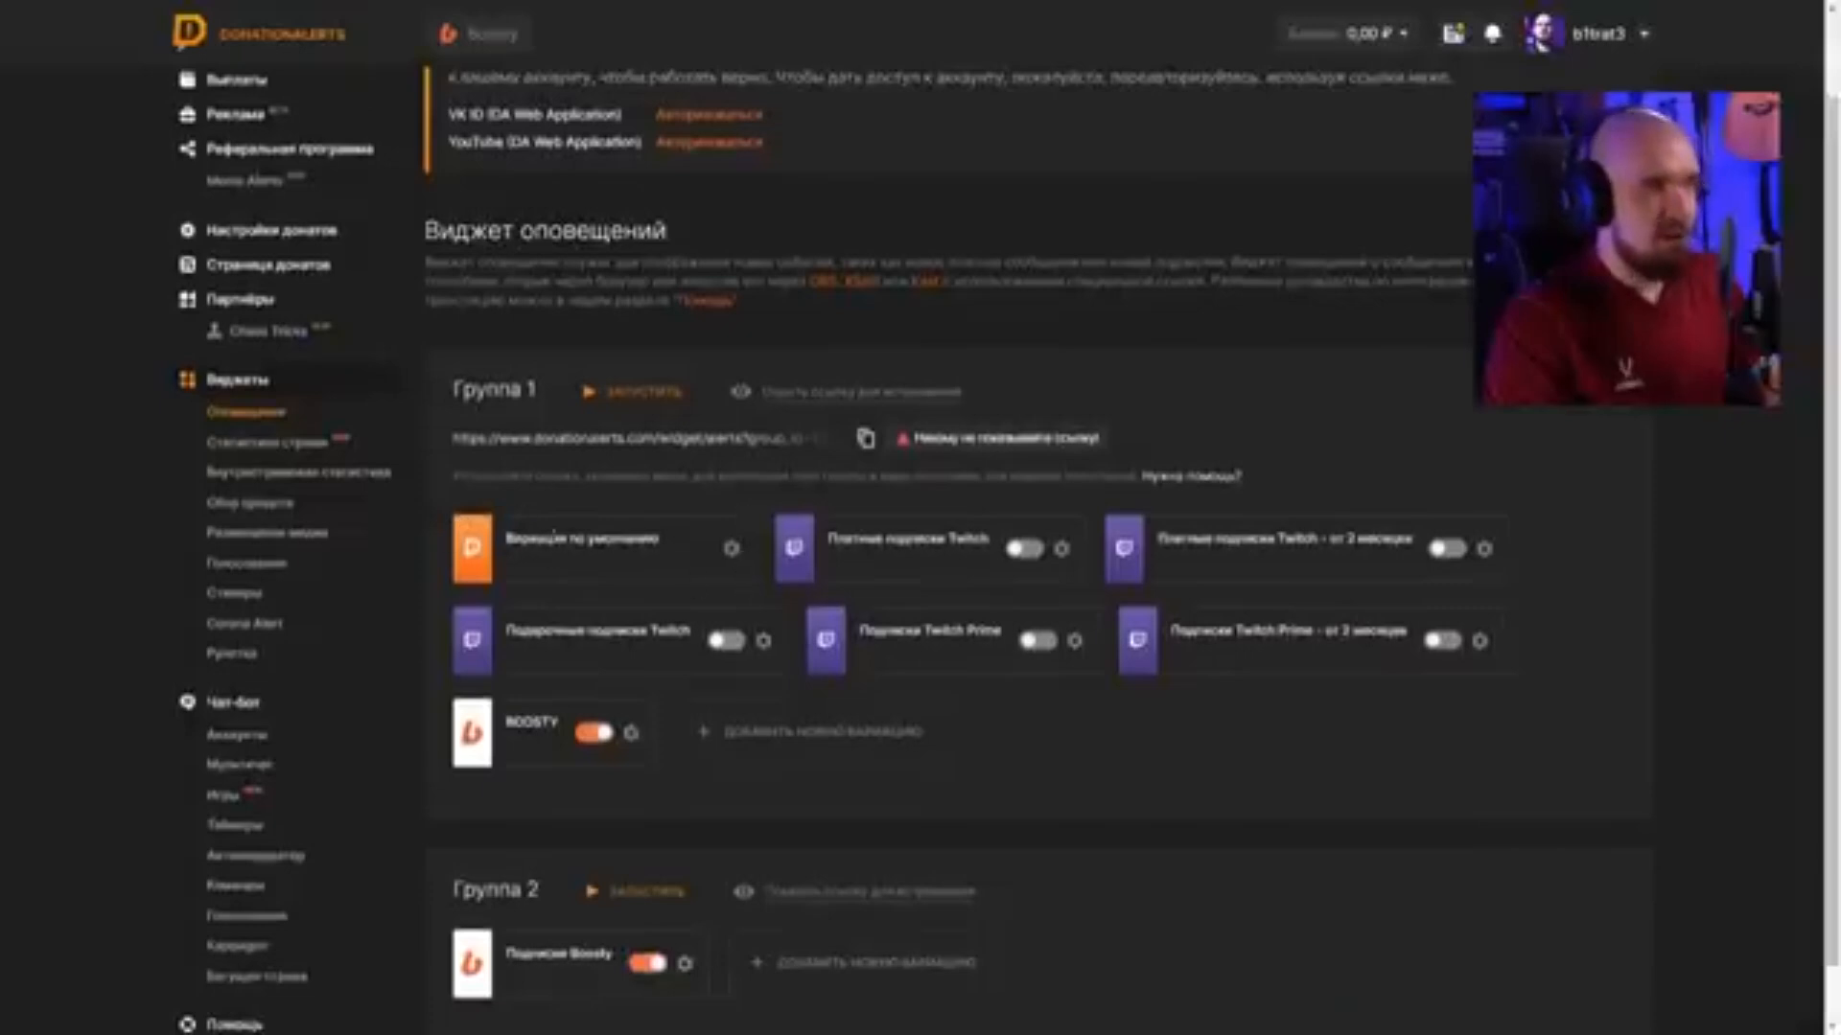
Step: Send a test alert for Группа 1's 'Вариация по умолчанию' from its gear menu
{"action": "left_click", "coordinate": [732, 552]}
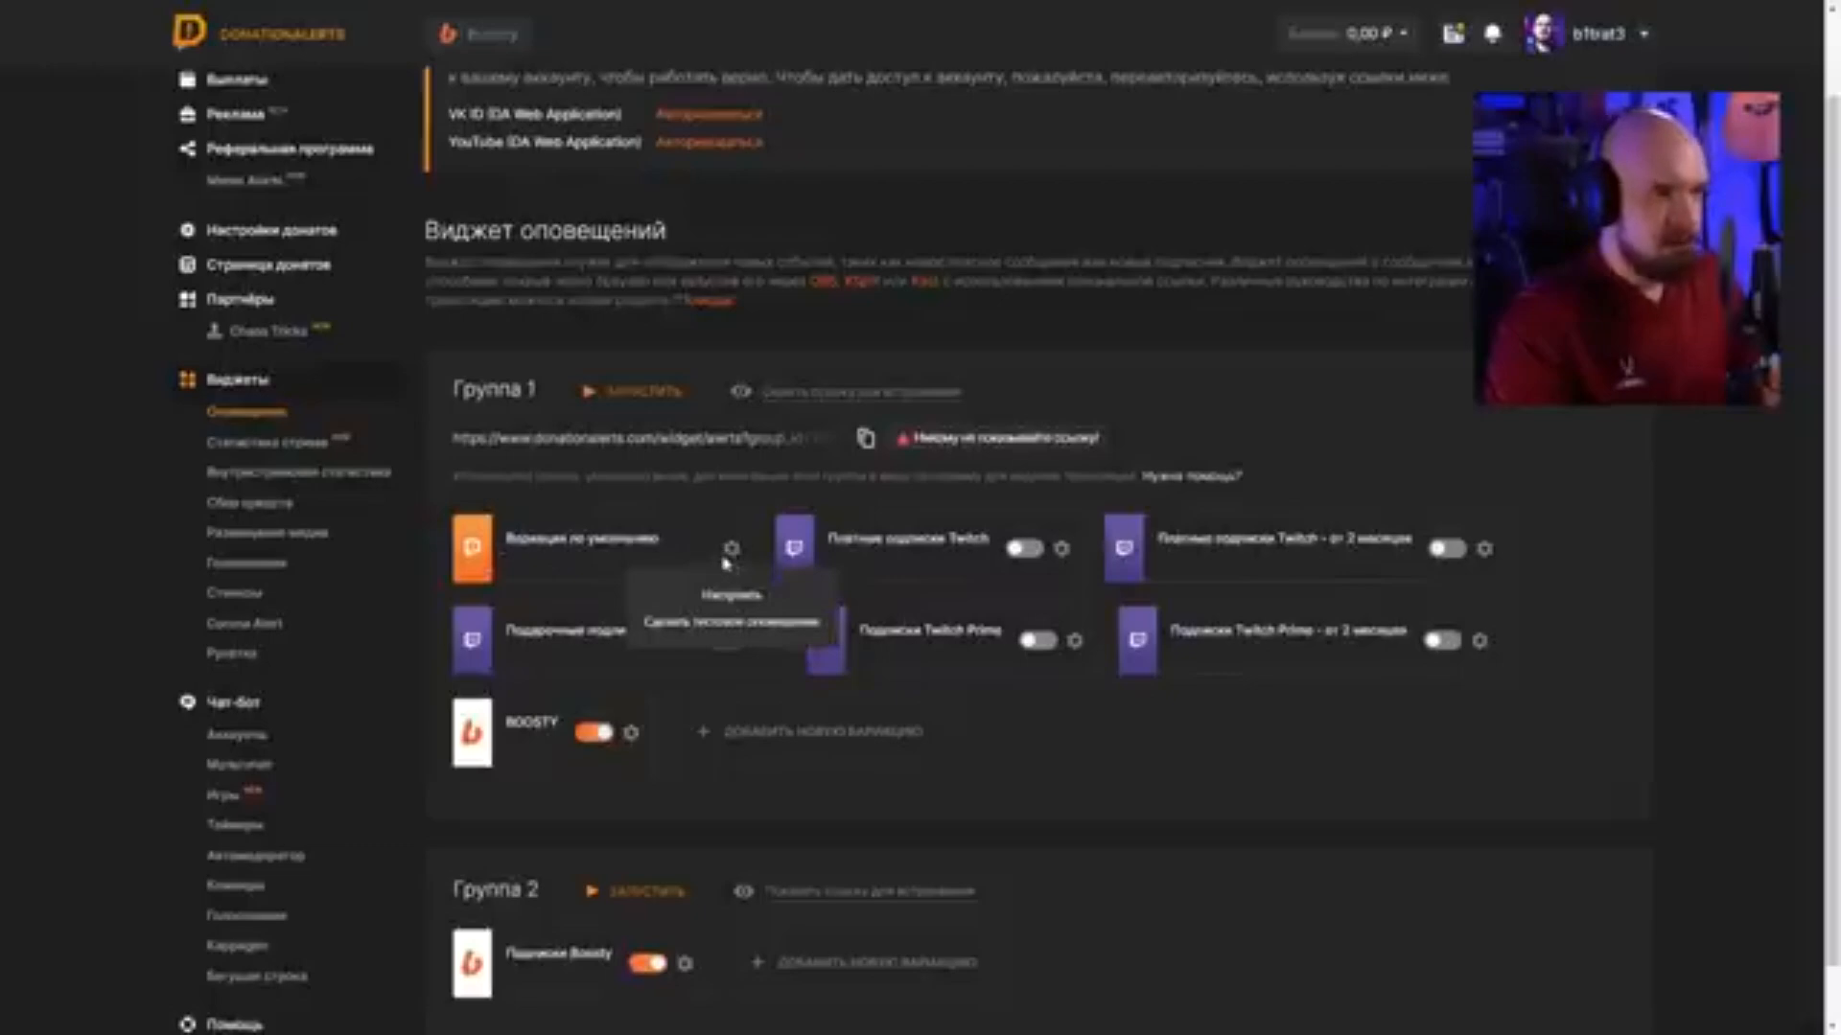
{"action": "left_click", "coordinate": [732, 623]}
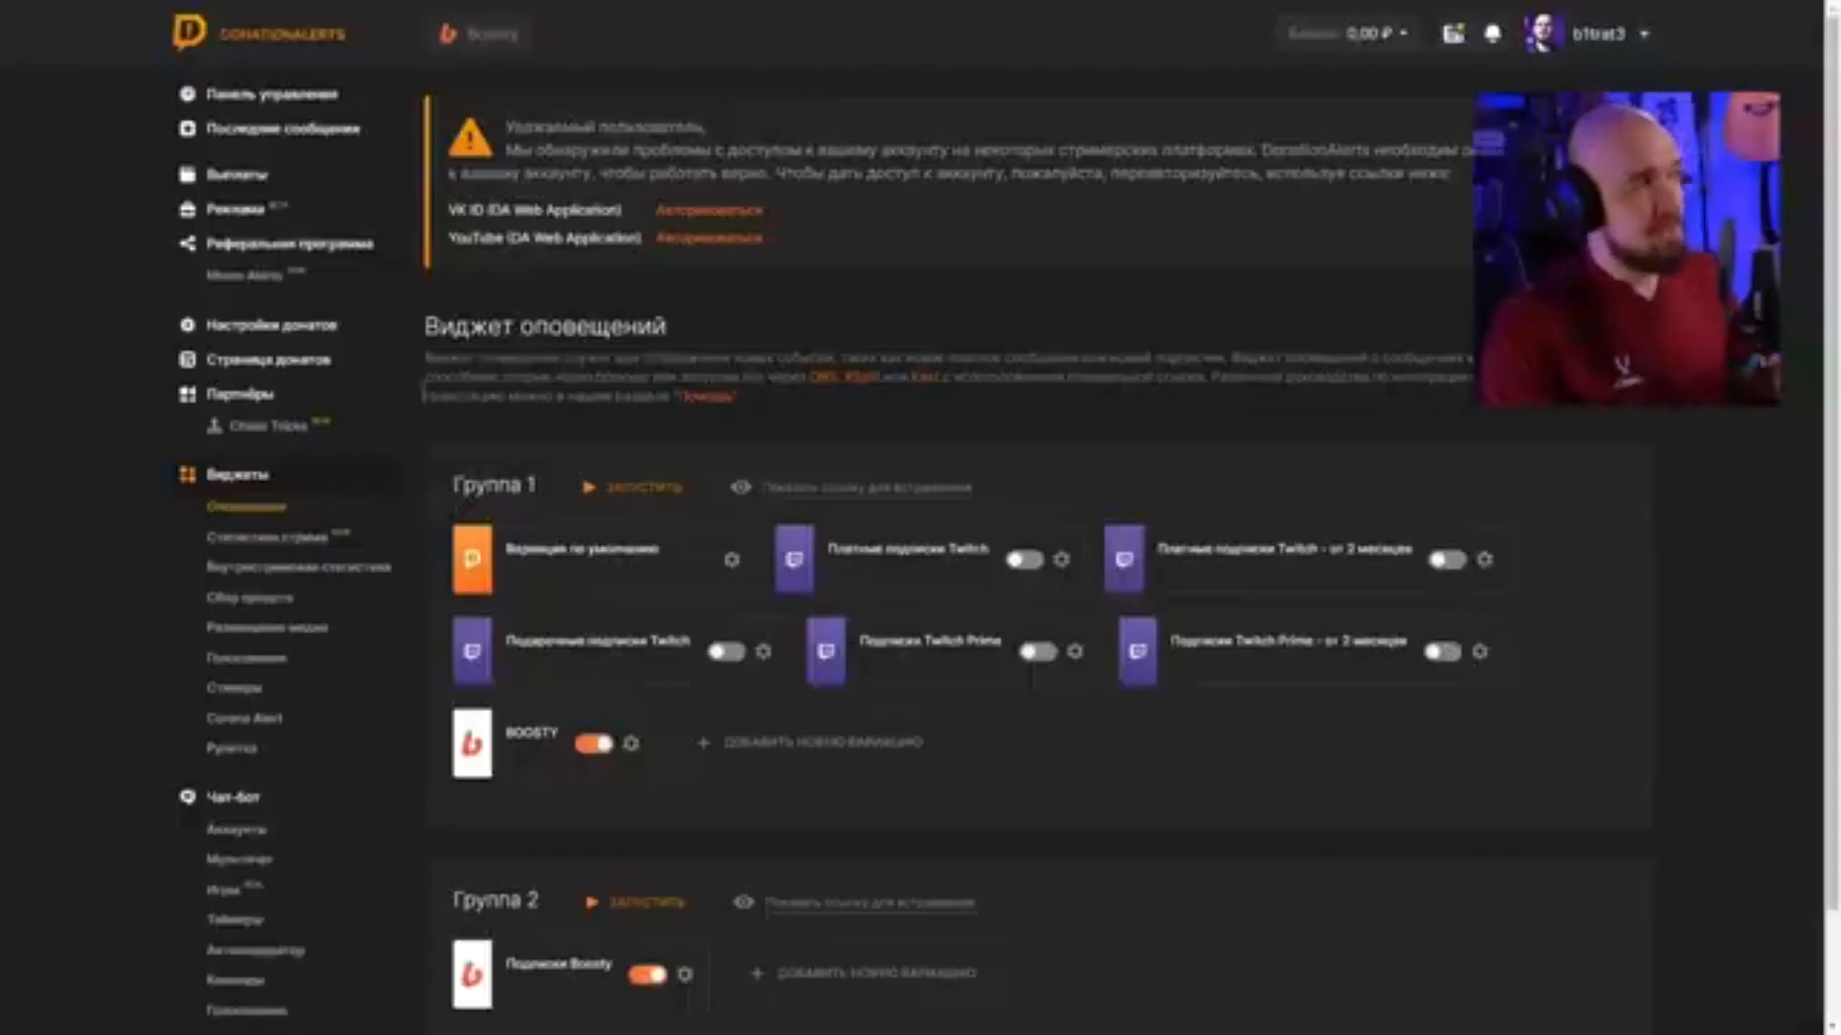
Step: Open the Страница донатов page and copy its 'Основная ссылка' donation link
{"action": "left_click", "coordinate": [271, 361]}
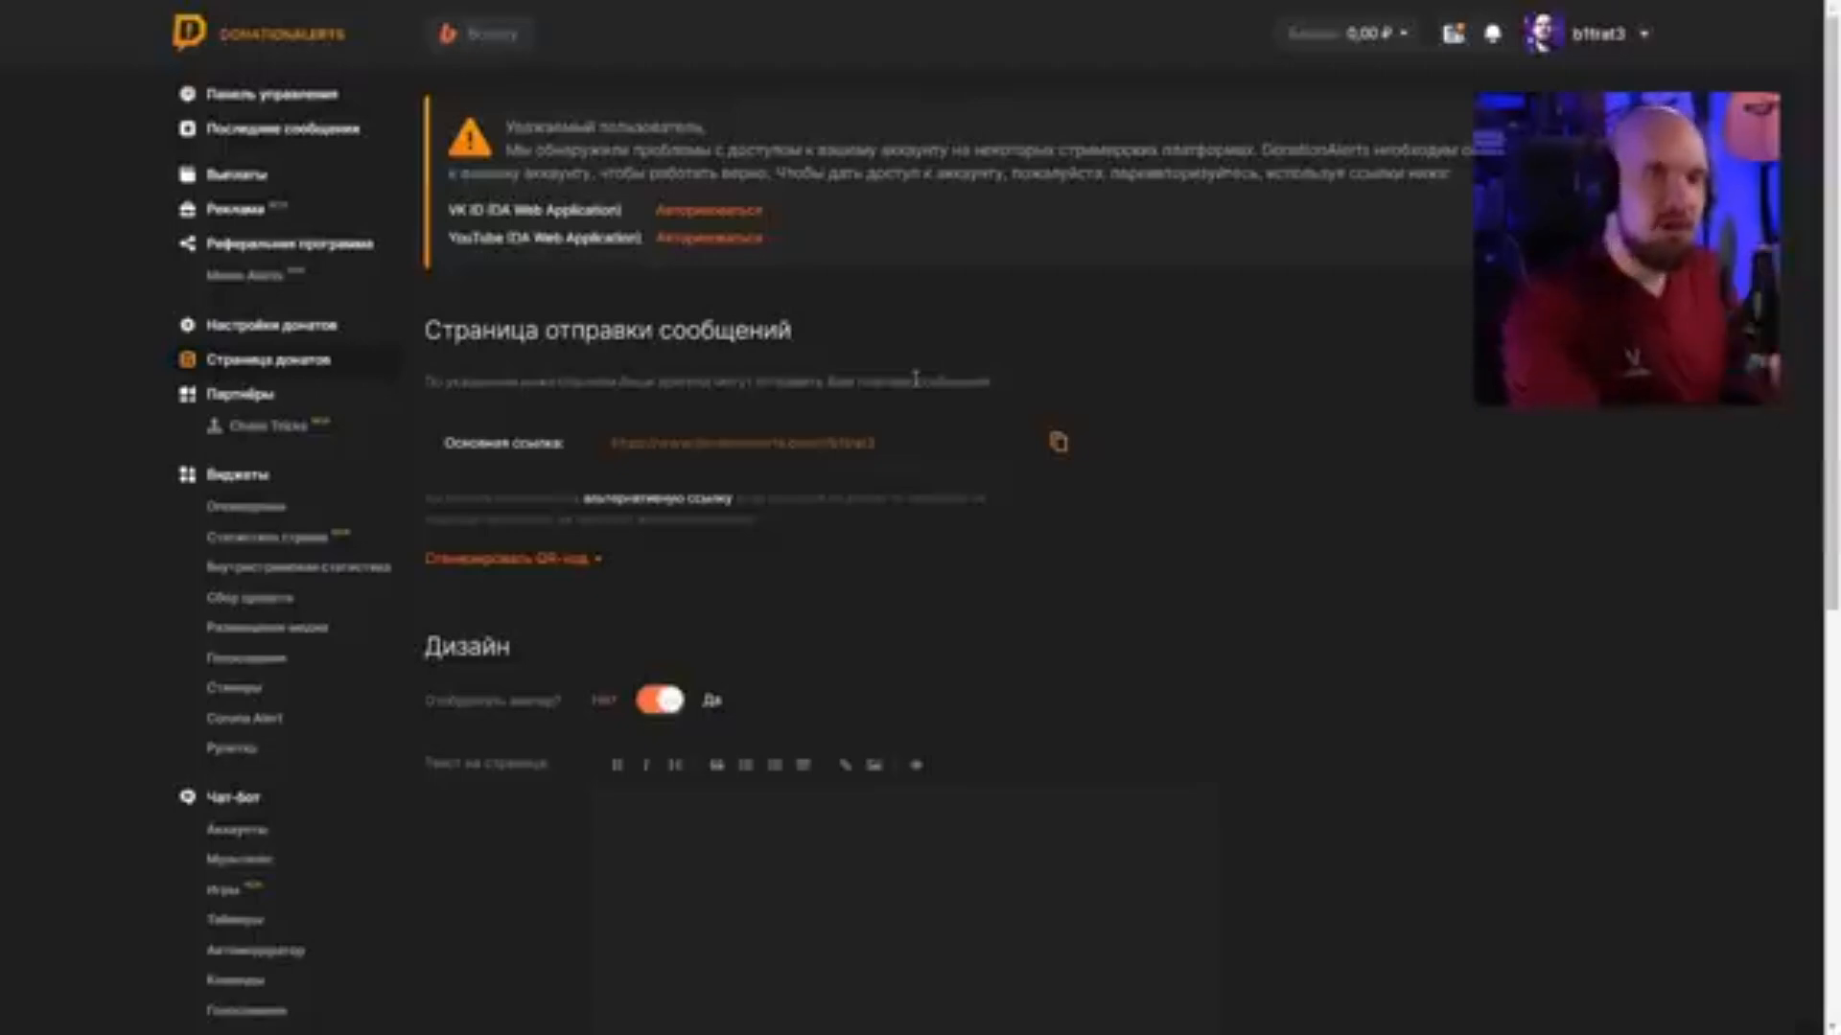
{"action": "scroll", "coordinate": [1001, 442], "scroll_direction": "down", "scroll_amount": 7}
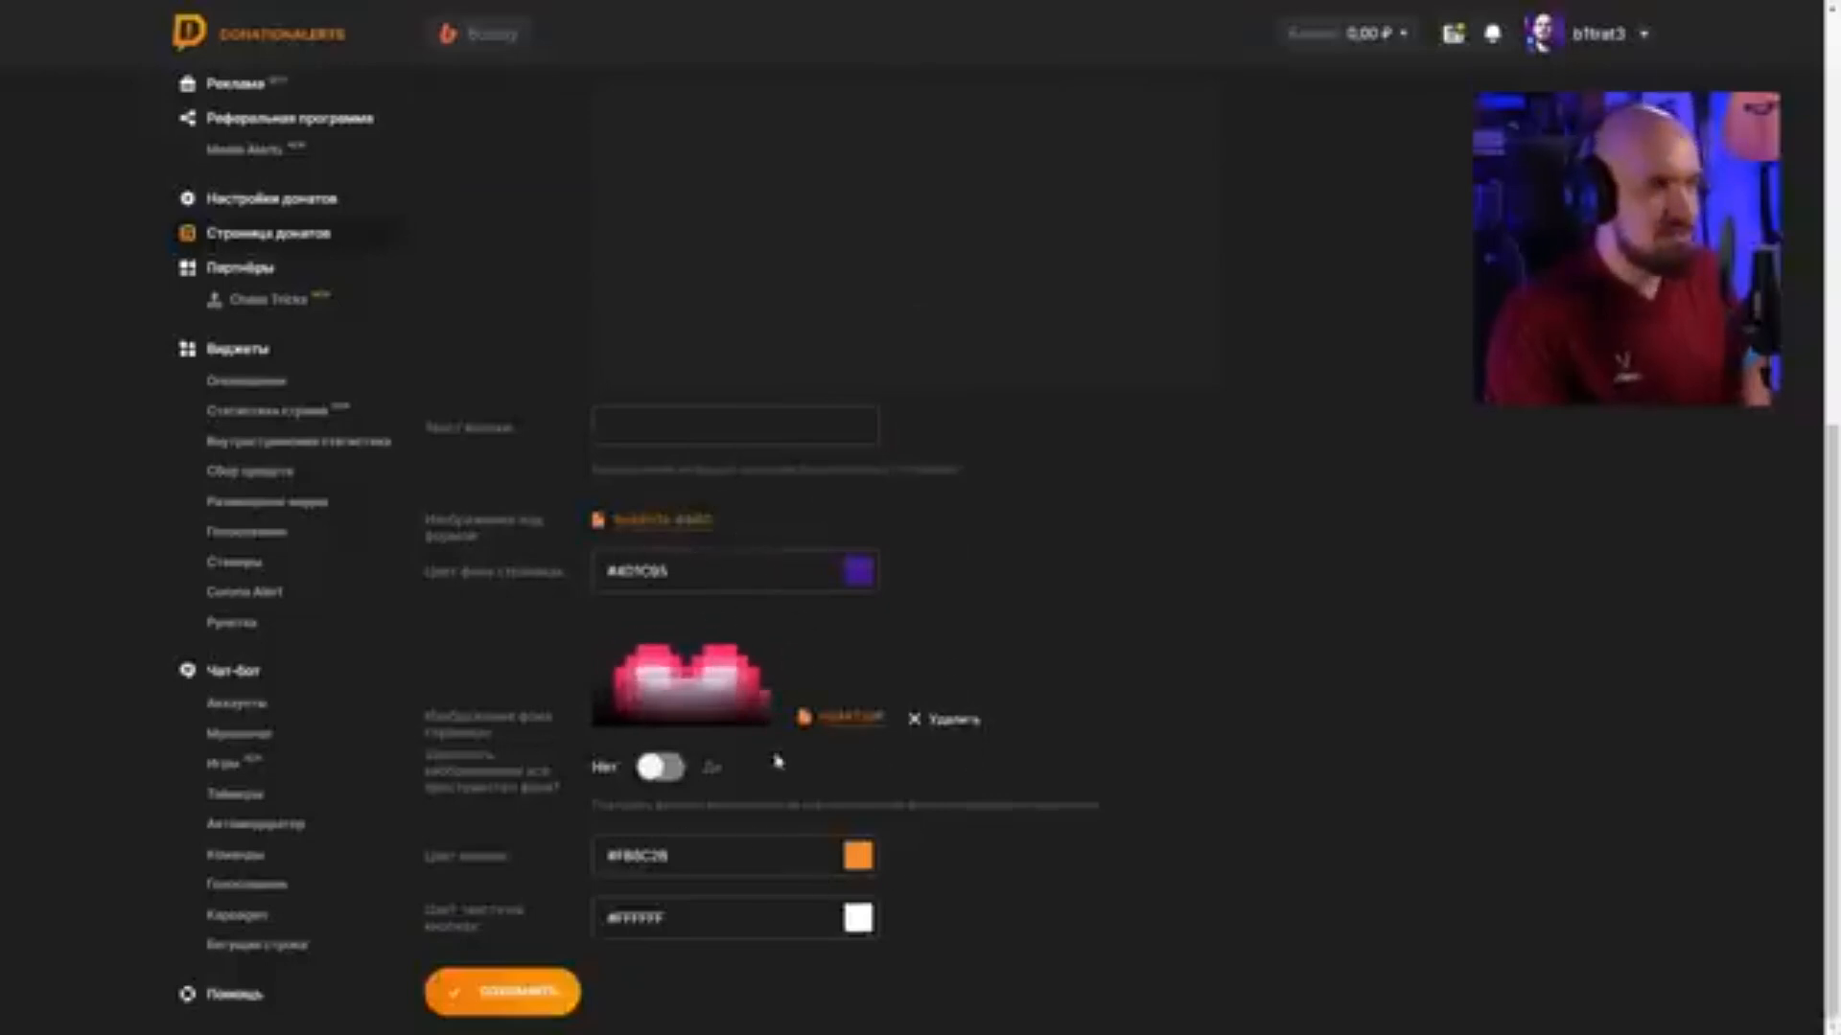
{"action": "scroll", "coordinate": [854, 608], "scroll_direction": "up", "scroll_amount": 5}
{"action": "scroll", "coordinate": [854, 608], "scroll_direction": "up", "scroll_amount": 1}
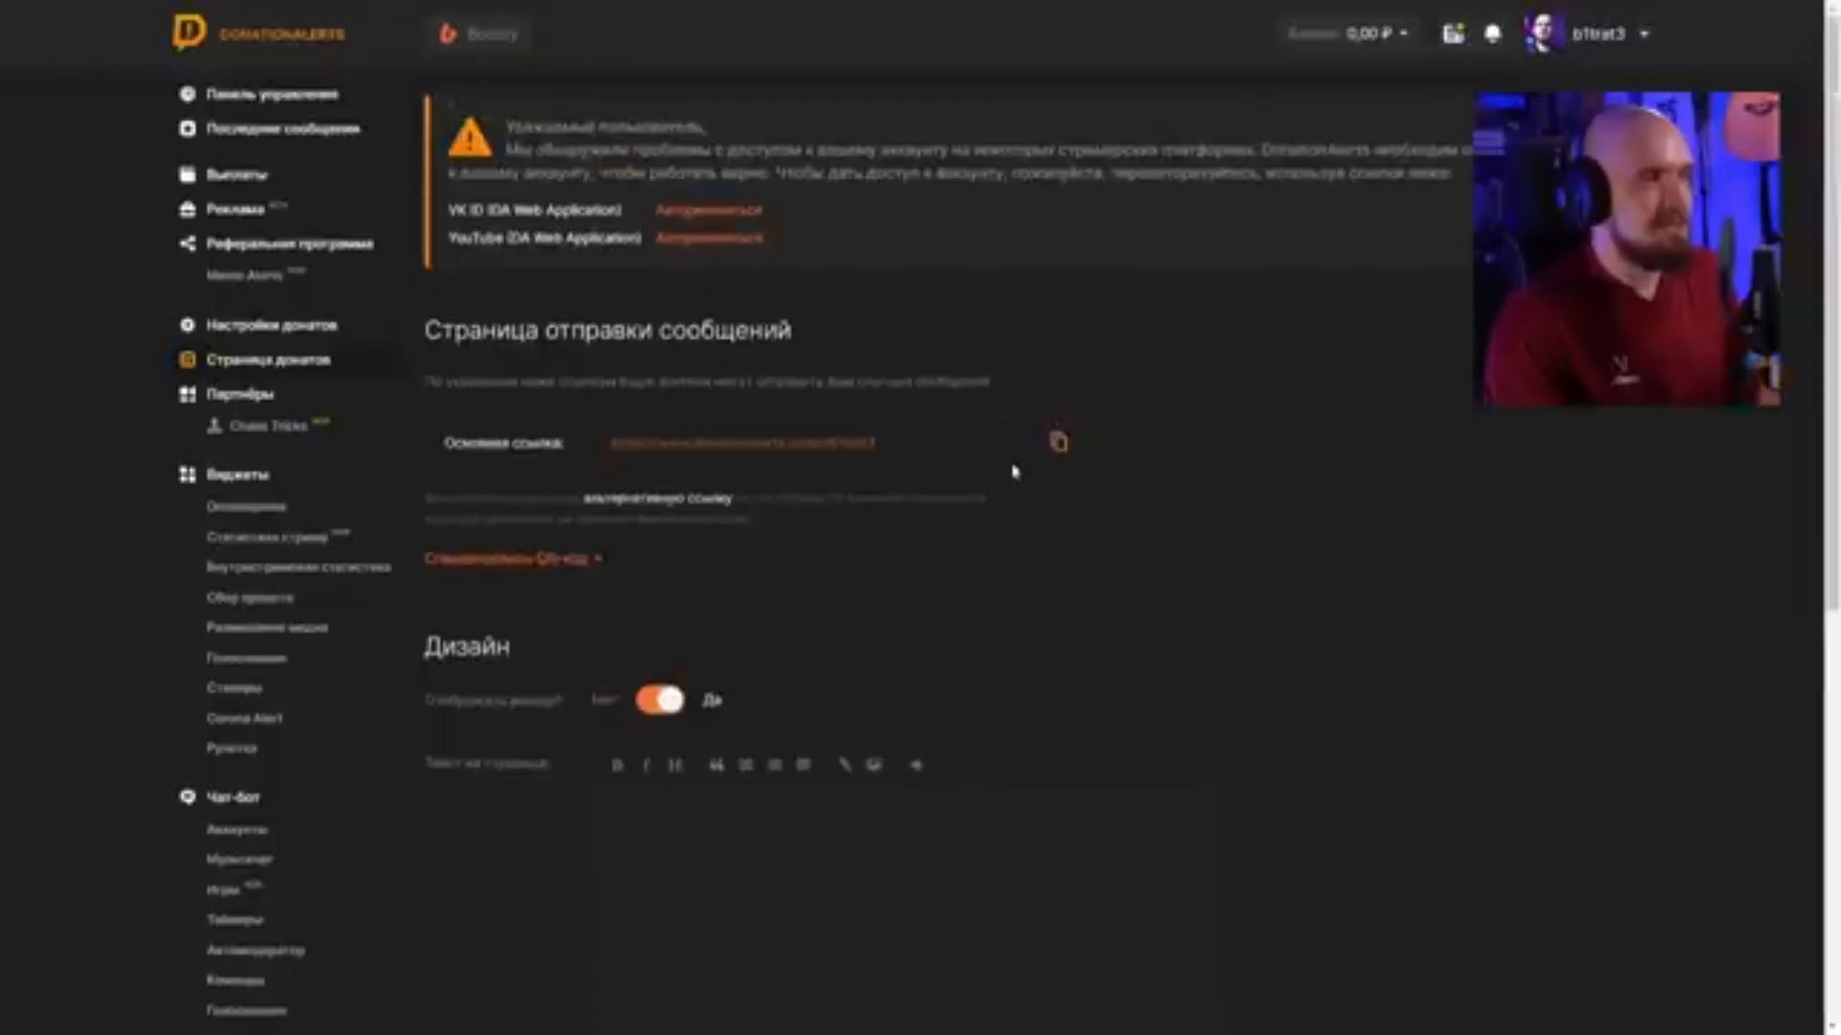
{"action": "left_click", "coordinate": [1059, 443]}
{"action": "left_click", "coordinate": [1059, 444]}
{"action": "left_click", "coordinate": [1058, 444]}
{"action": "left_click", "coordinate": [1058, 444]}
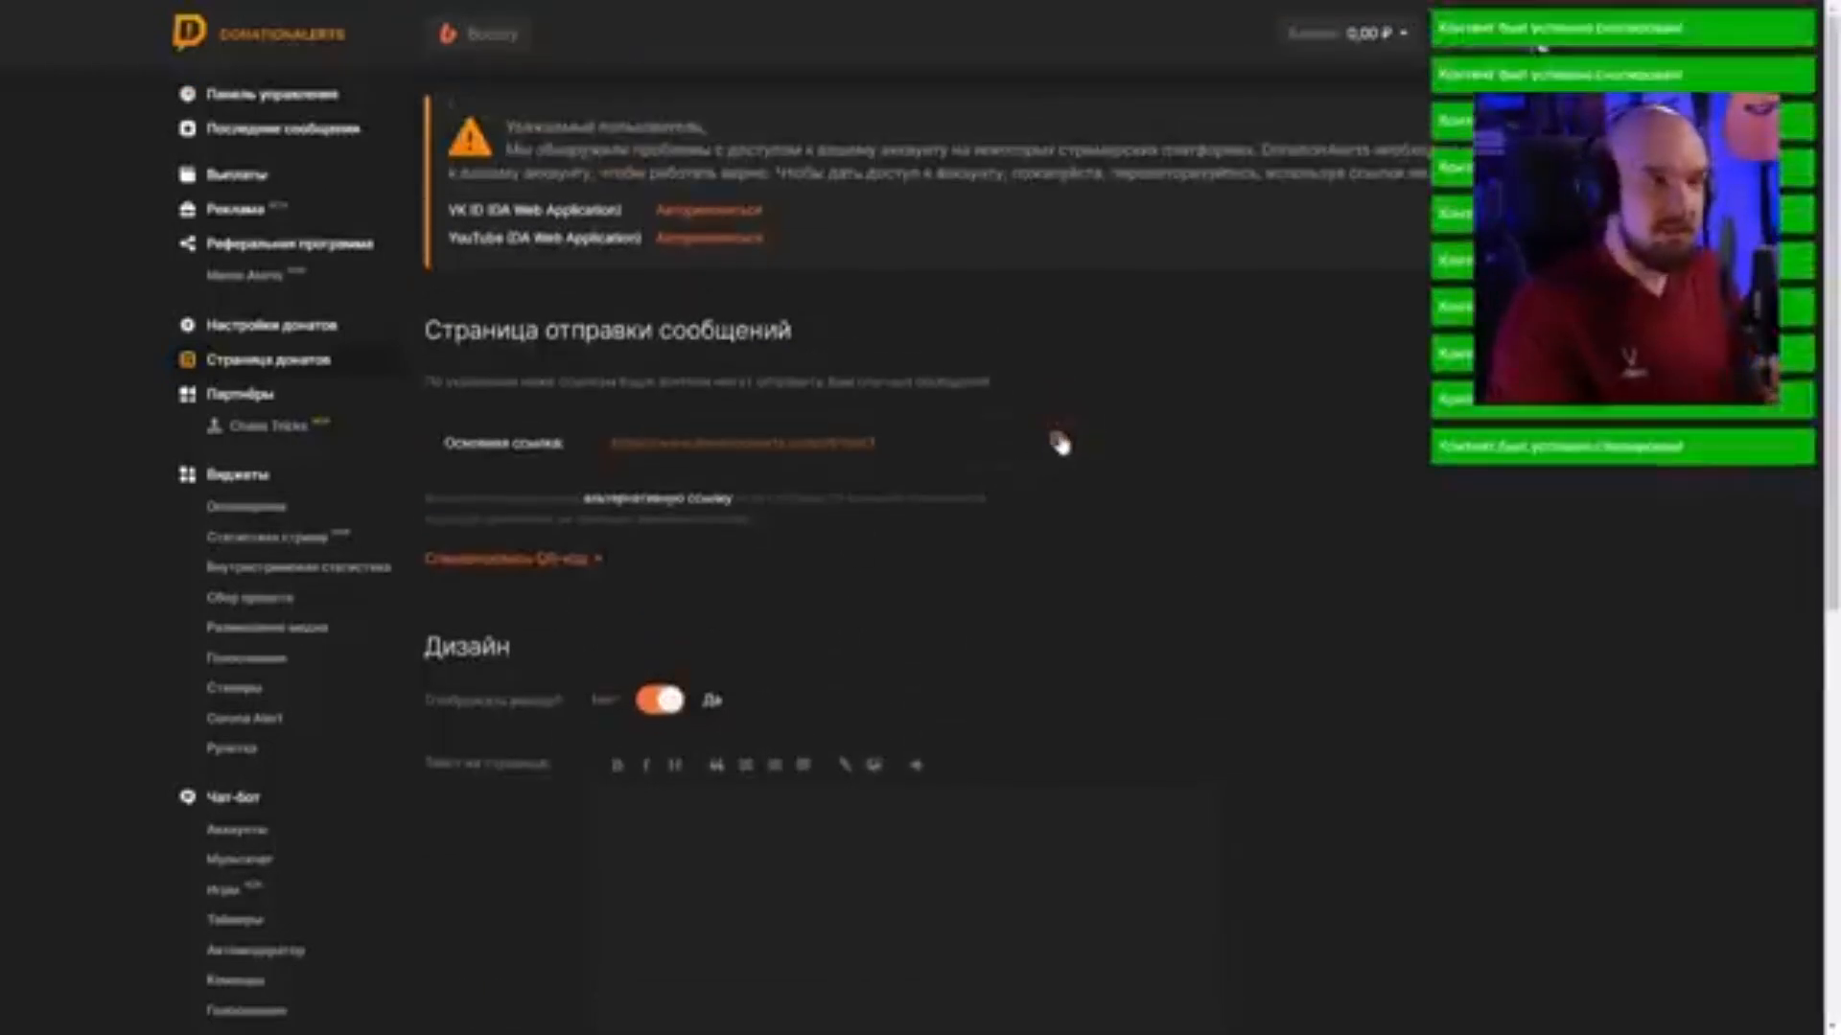
{"action": "left_click", "coordinate": [1069, 460]}
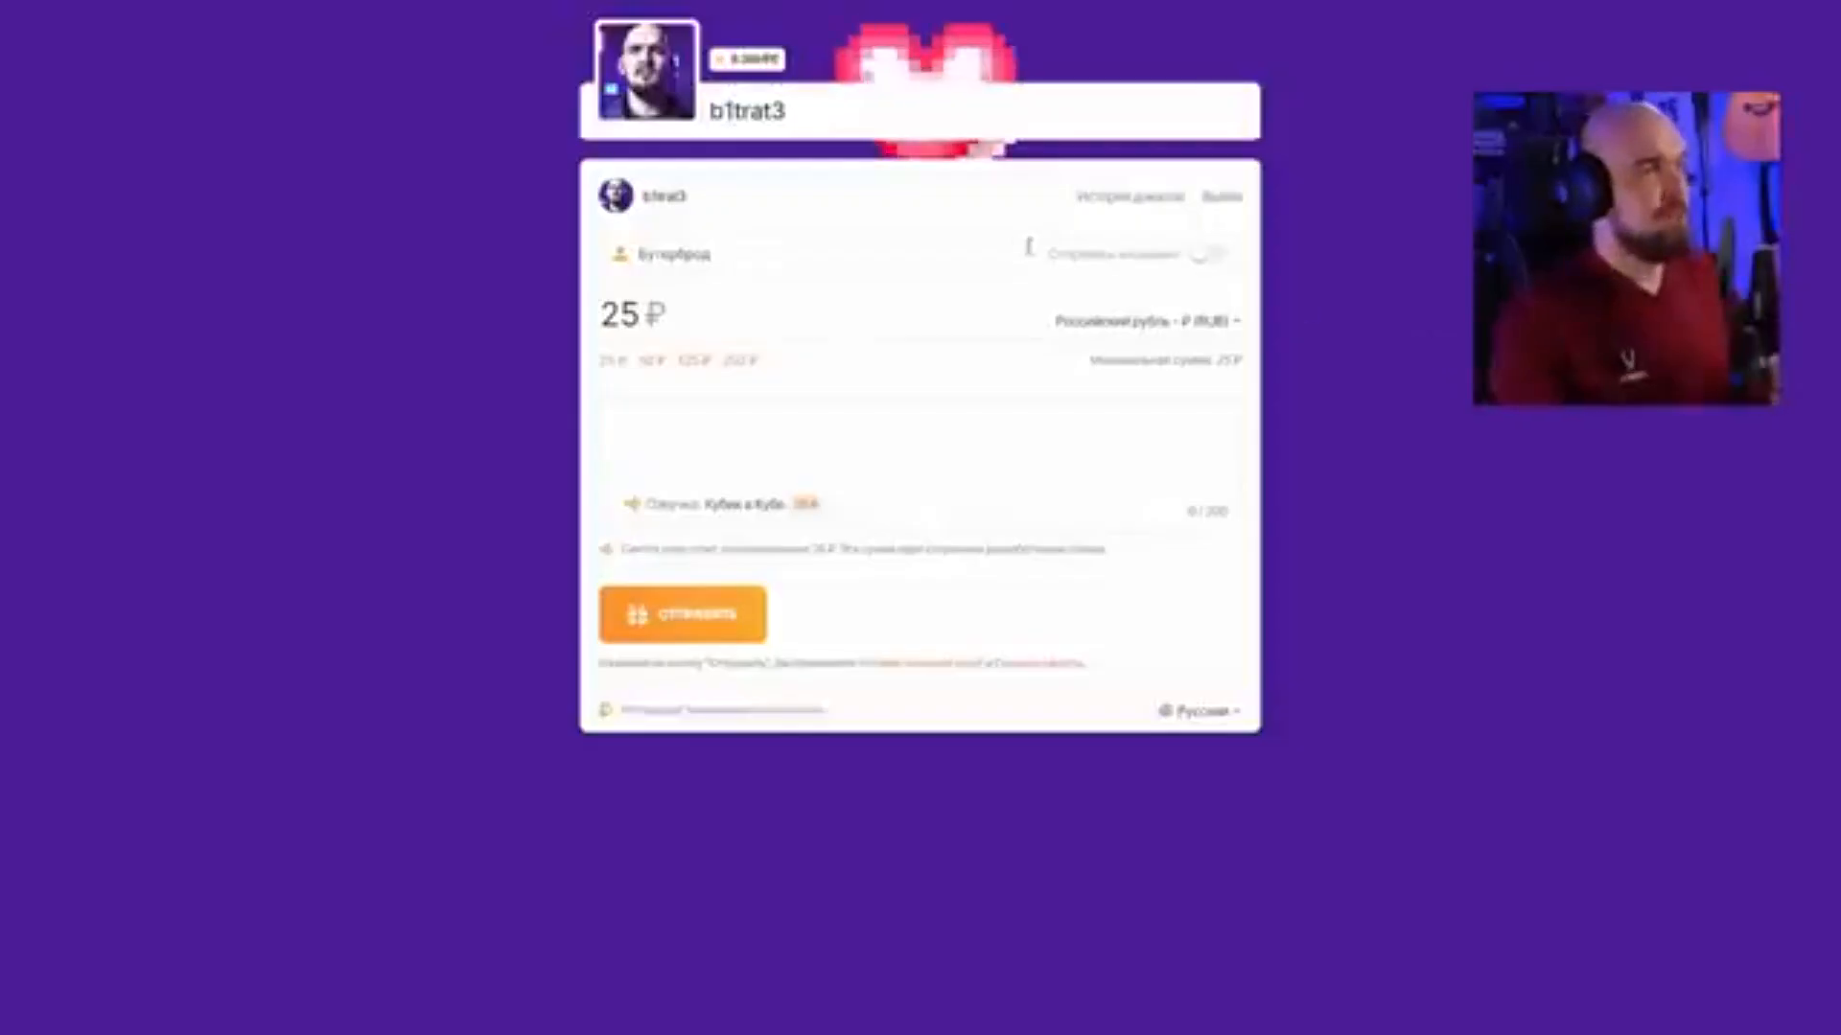
Step: Replace the sender name on the donation form and enter a 1231231.31 ₽ amount
{"action": "left_click_drag", "start_coordinate": [712, 254], "coordinate": [636, 255]}
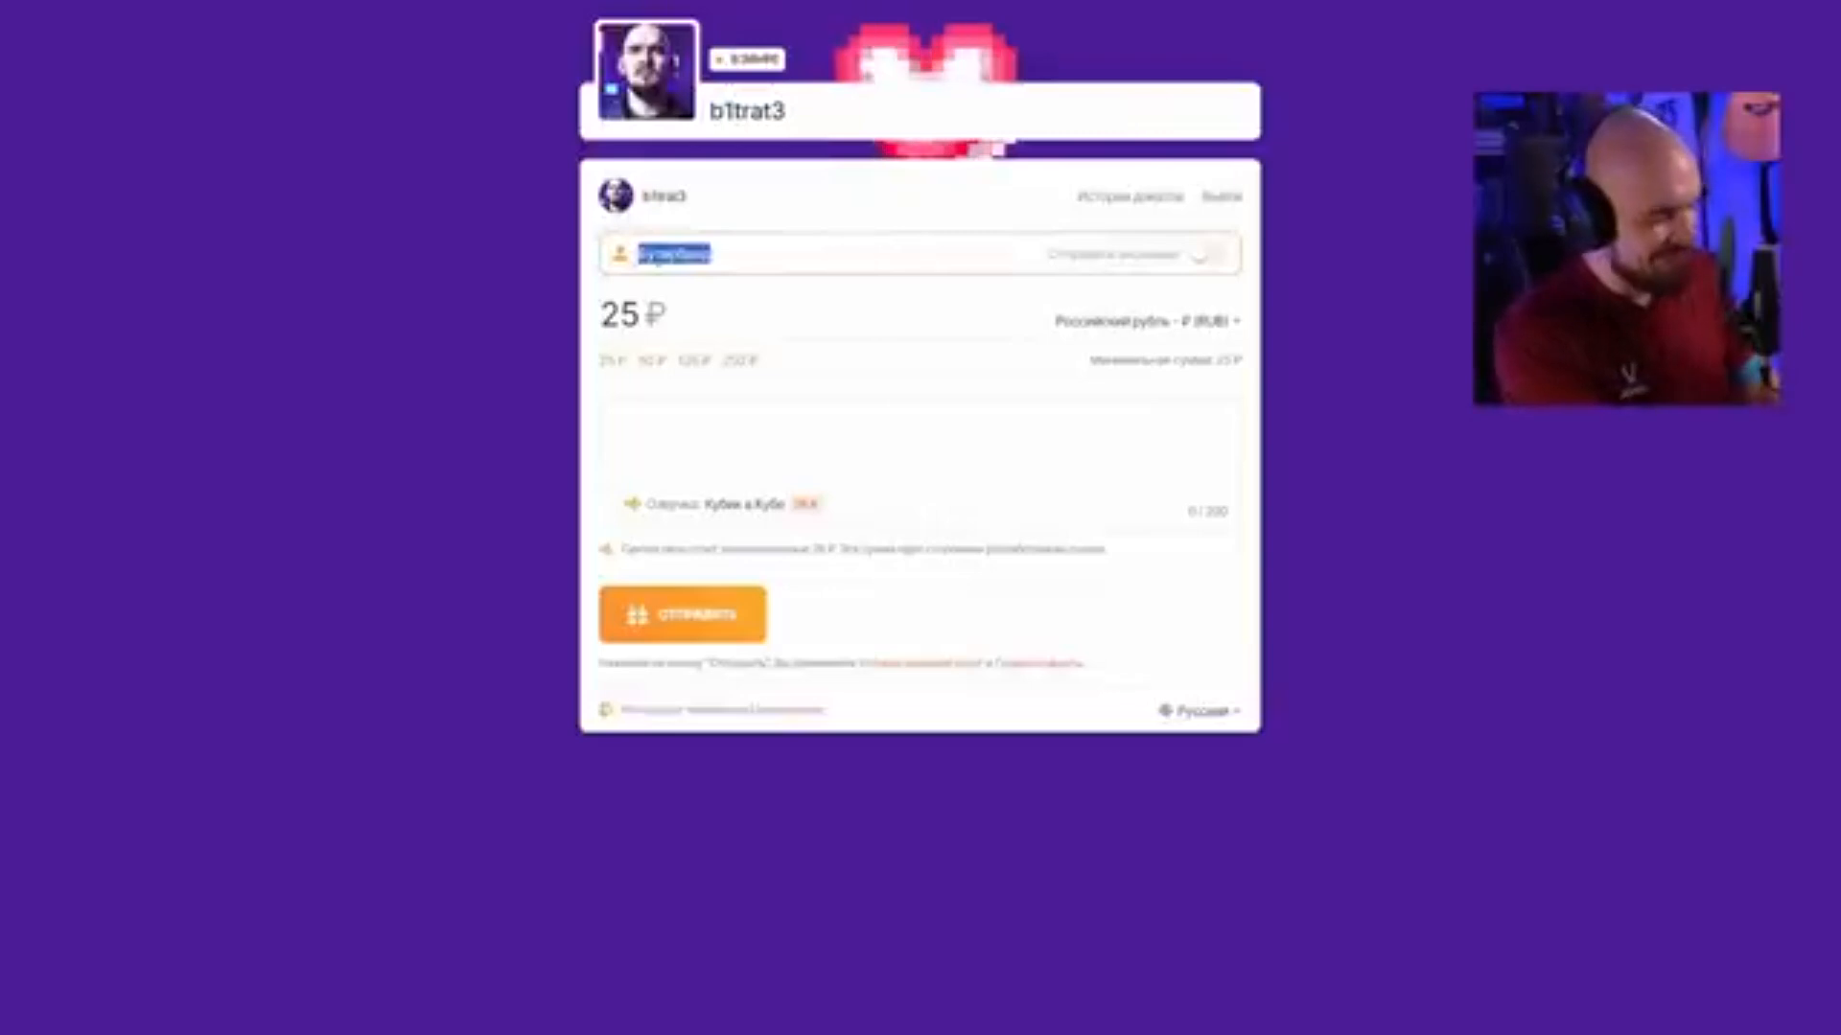
{"action": "type", "text": "Битрейт"}
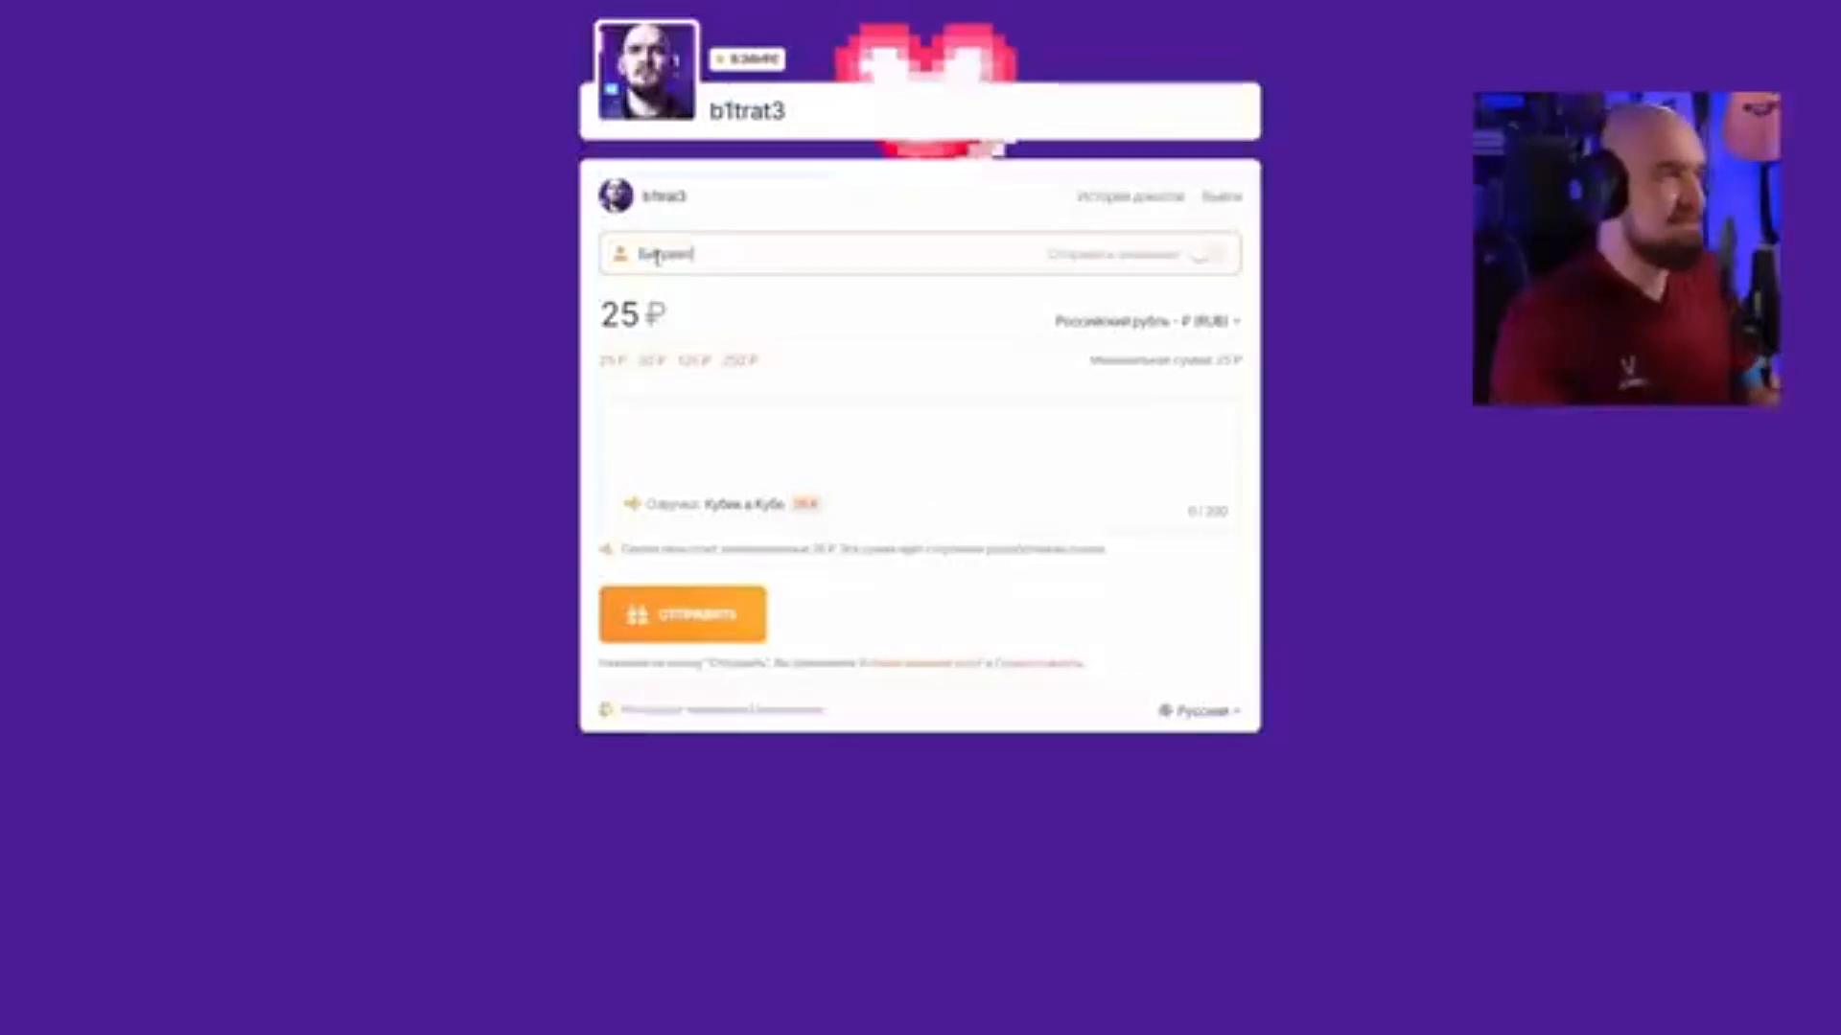
{"action": "left_click", "coordinate": [653, 364]}
{"action": "left_click", "coordinate": [700, 364]}
{"action": "key", "text": "ctrl+a"}
{"action": "type", "text": "1231231.31"}
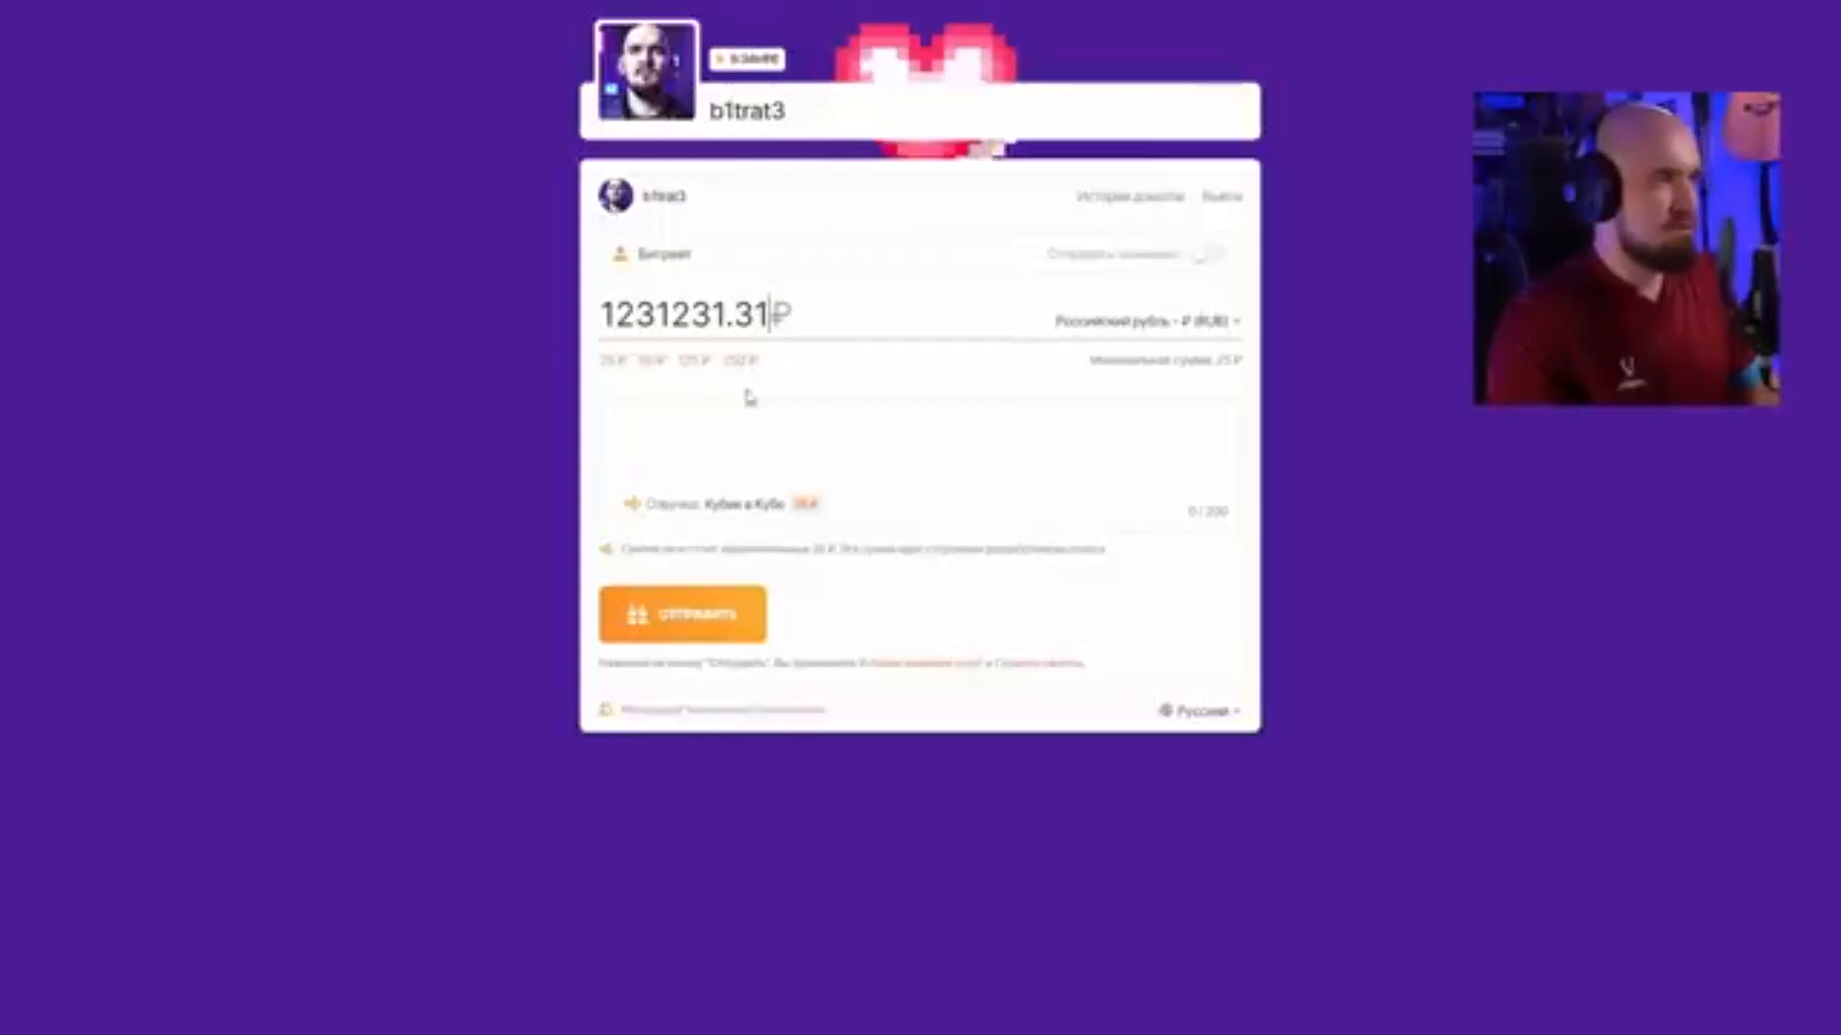
{"action": "left_click_drag", "start_coordinate": [675, 315], "coordinate": [726, 316]}
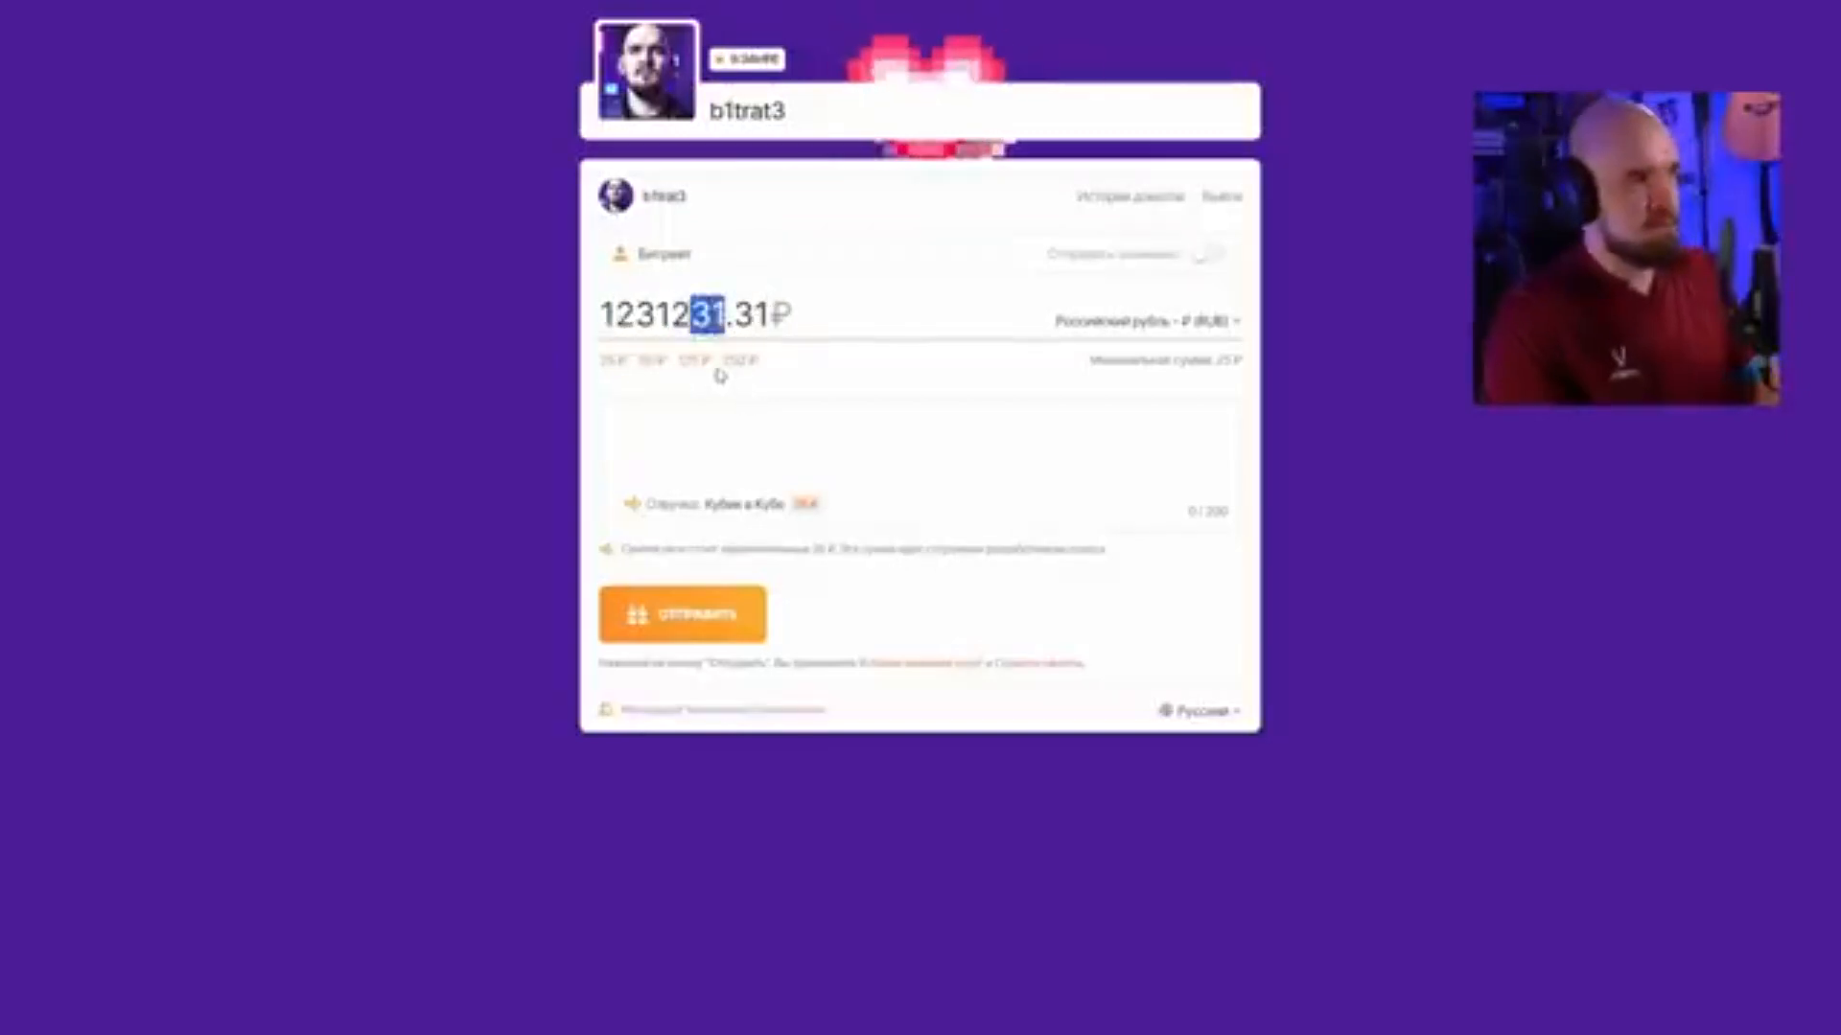
{"action": "left_click", "coordinate": [714, 523]}
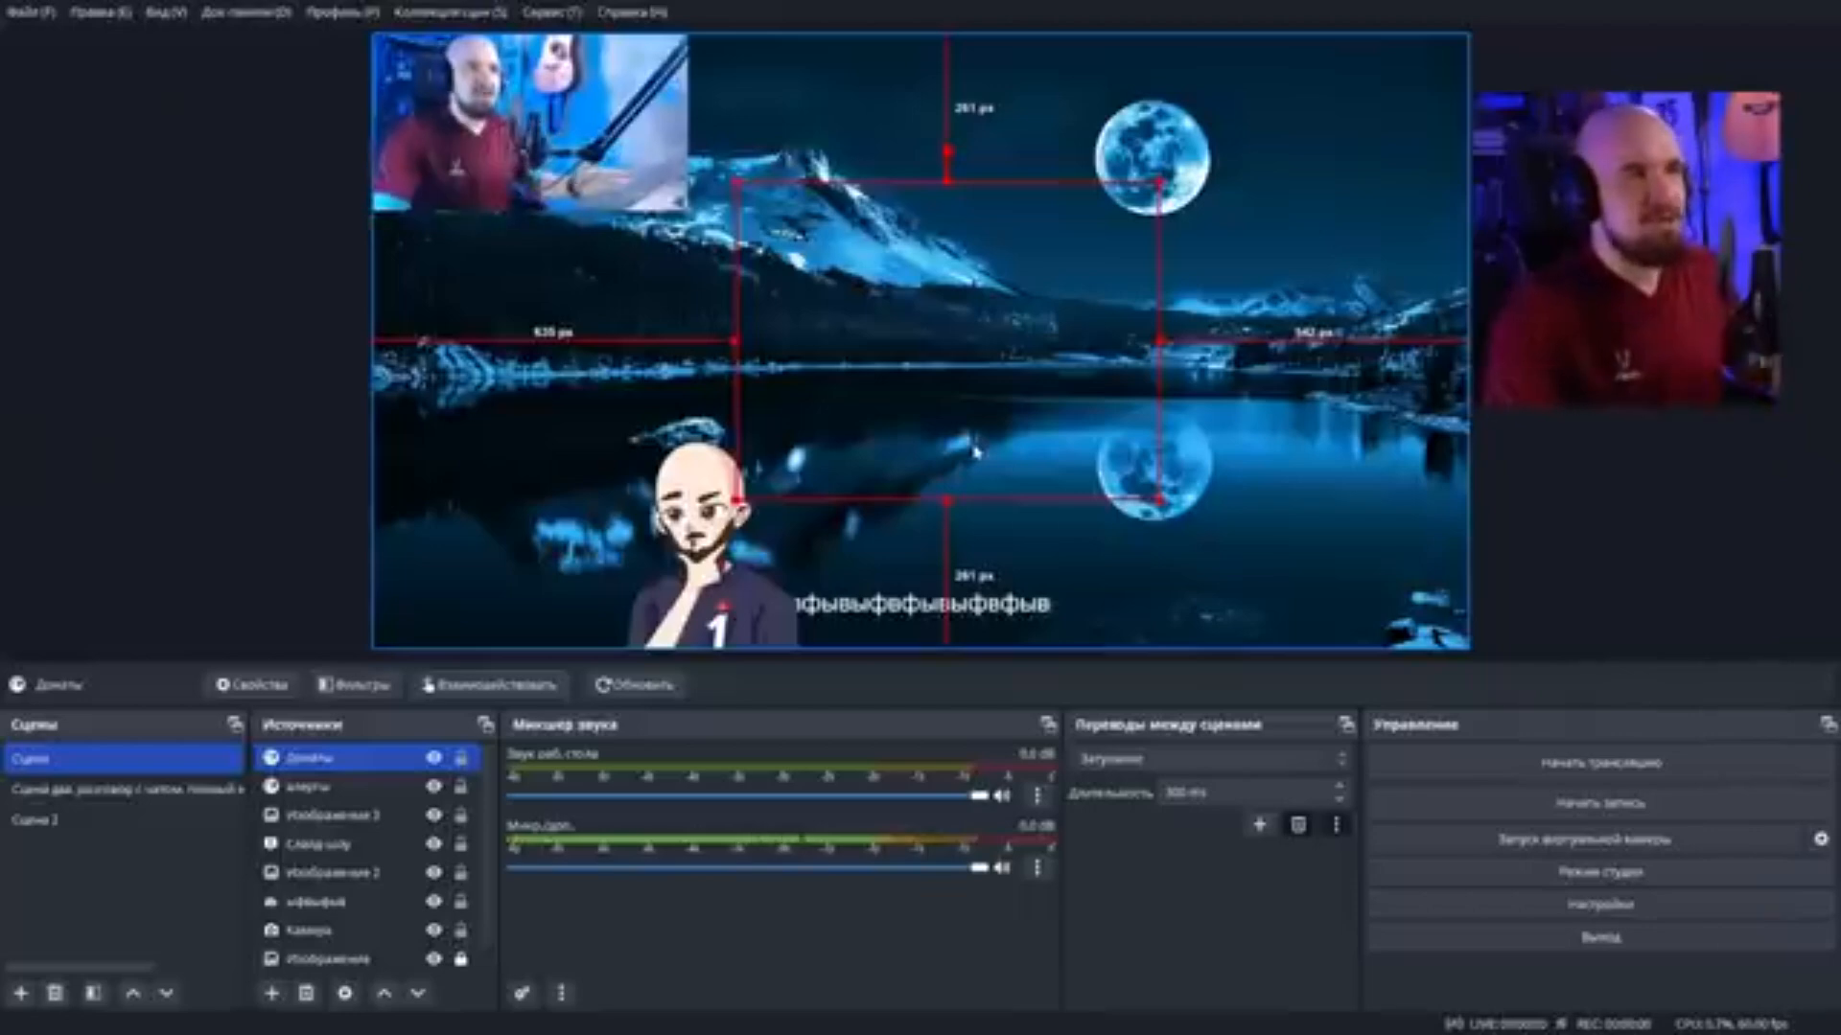
Step: Move the Донаты source up and left and change its URL to google.com
{"action": "left_click_drag", "start_coordinate": [958, 321], "coordinate": [991, 297]}
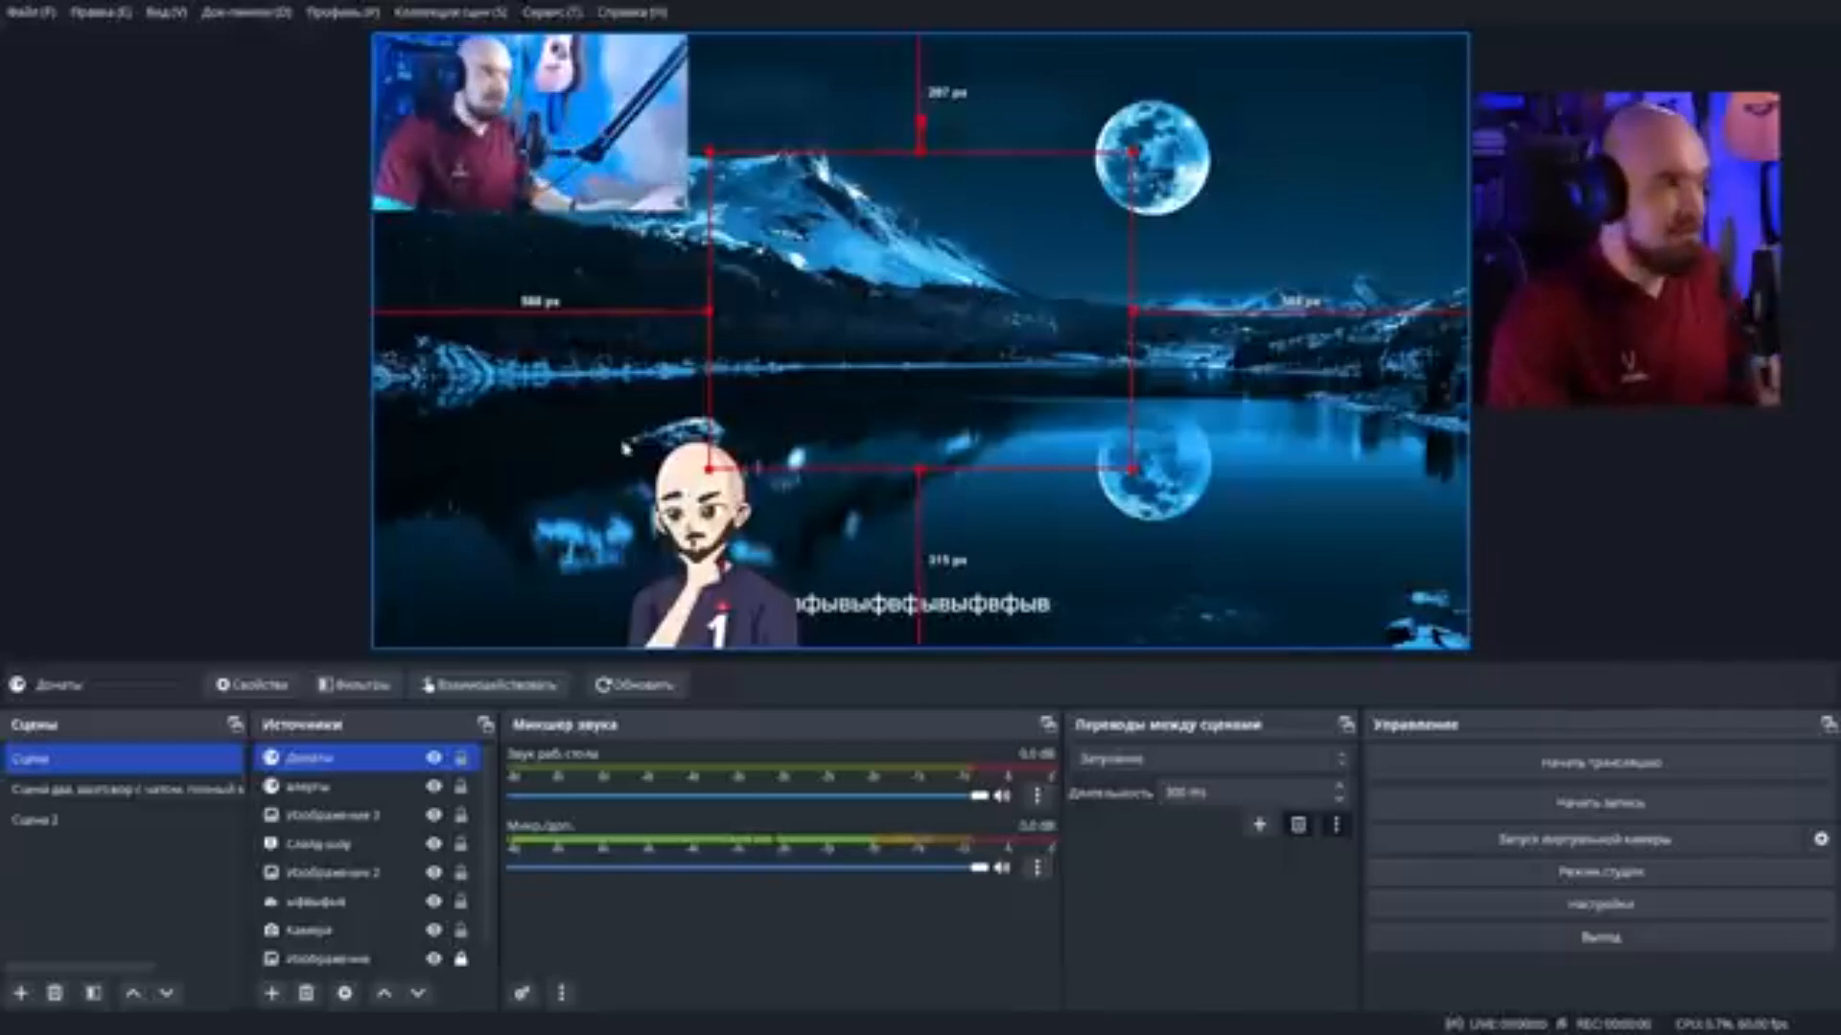
{"action": "double_click", "coordinate": [326, 767]}
{"action": "triple_click", "coordinate": [822, 540]}
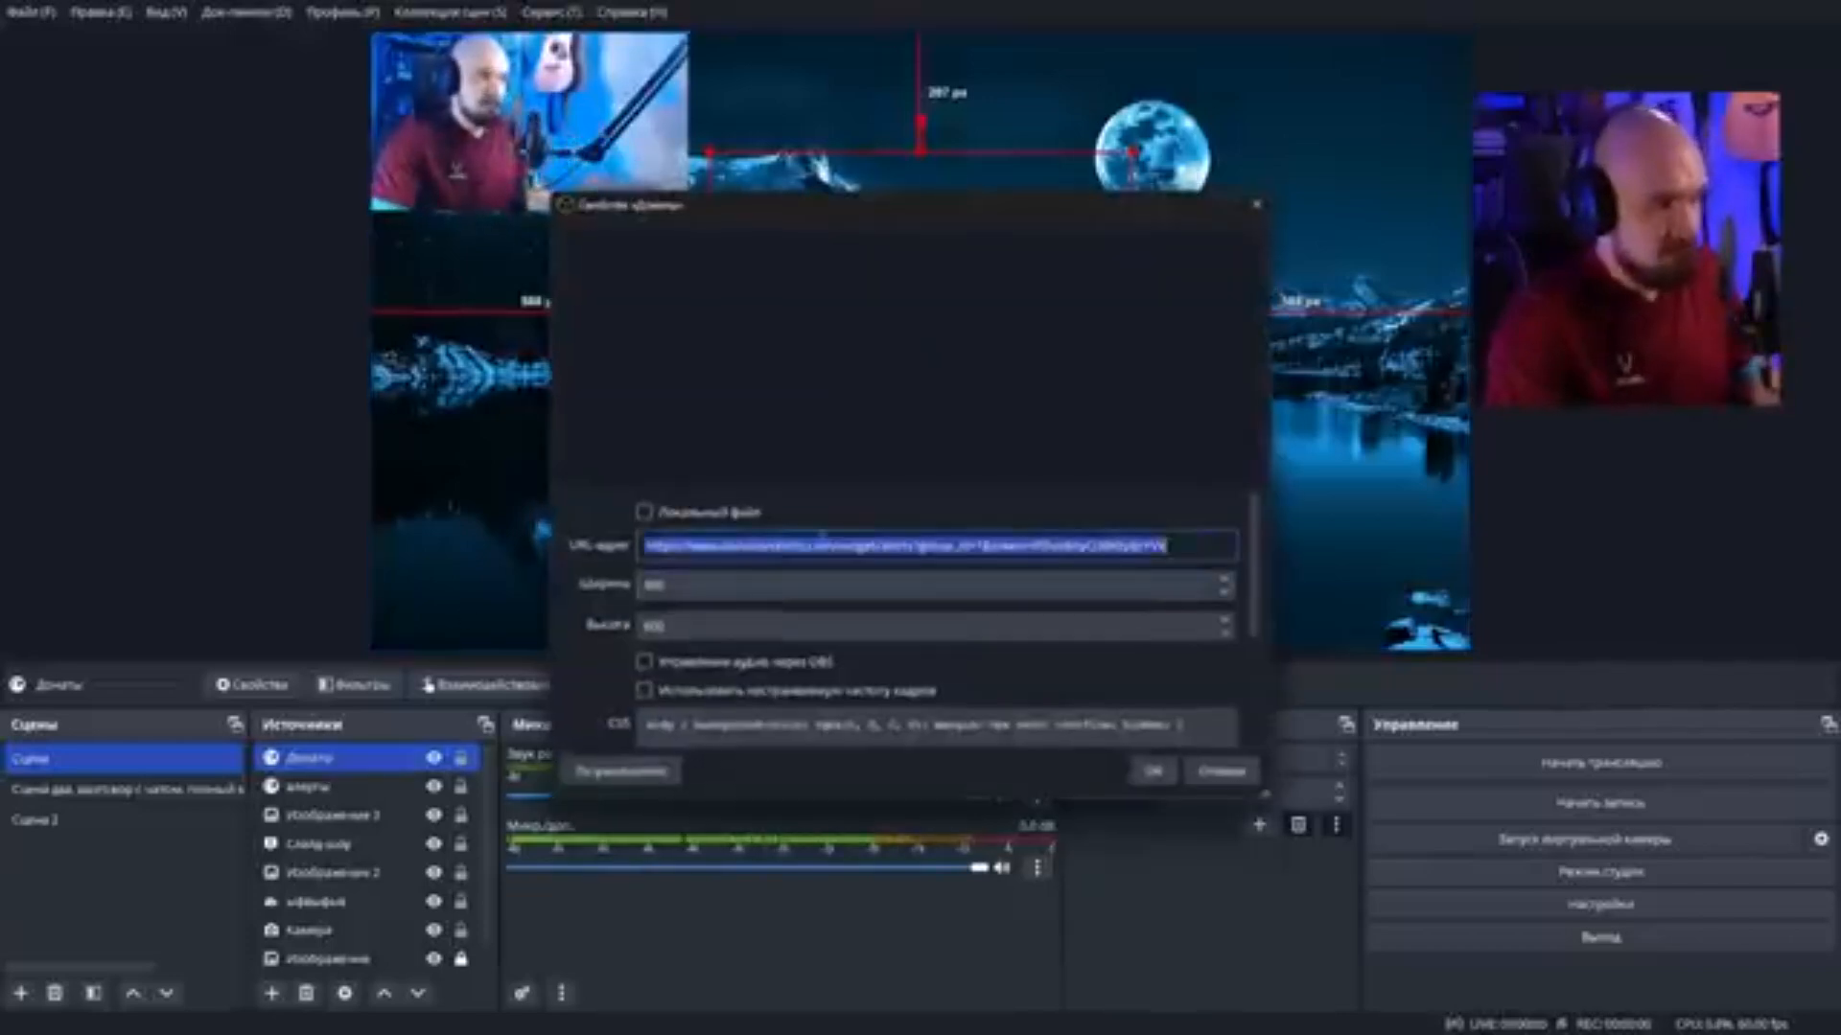
{"action": "type", "text": "ывшала"}
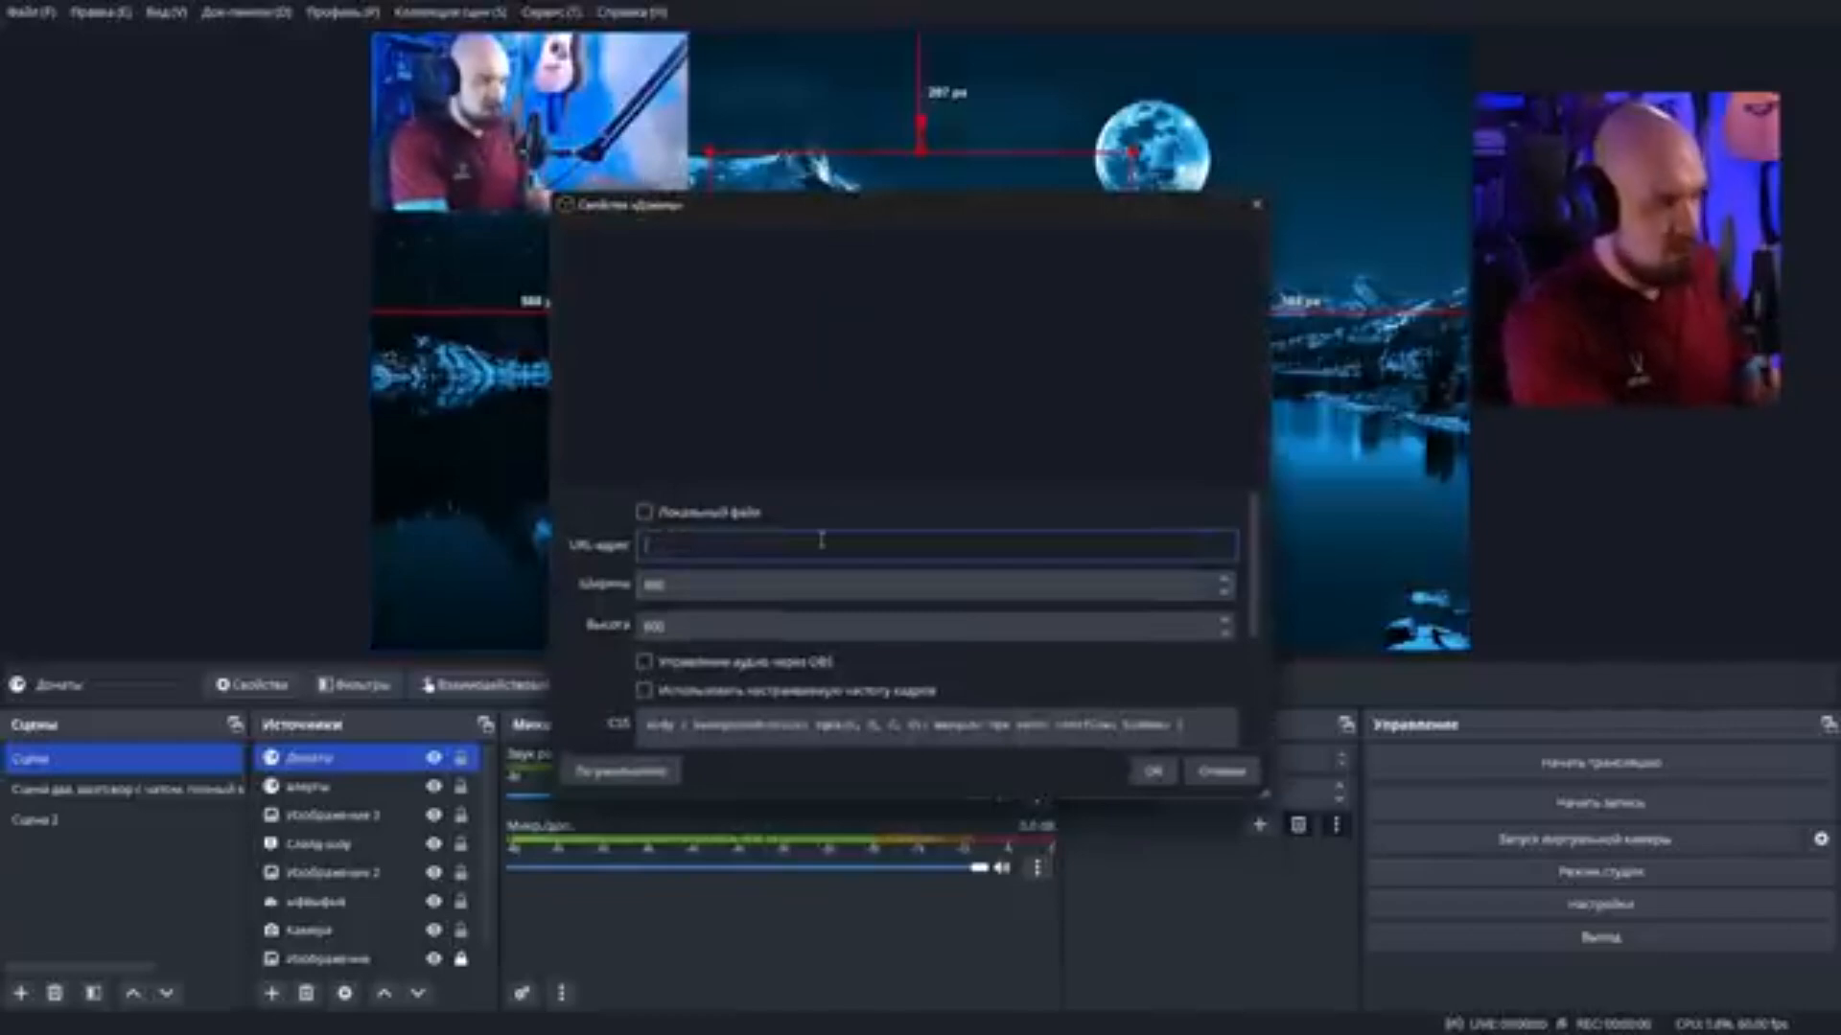
{"action": "key", "text": "Return"}
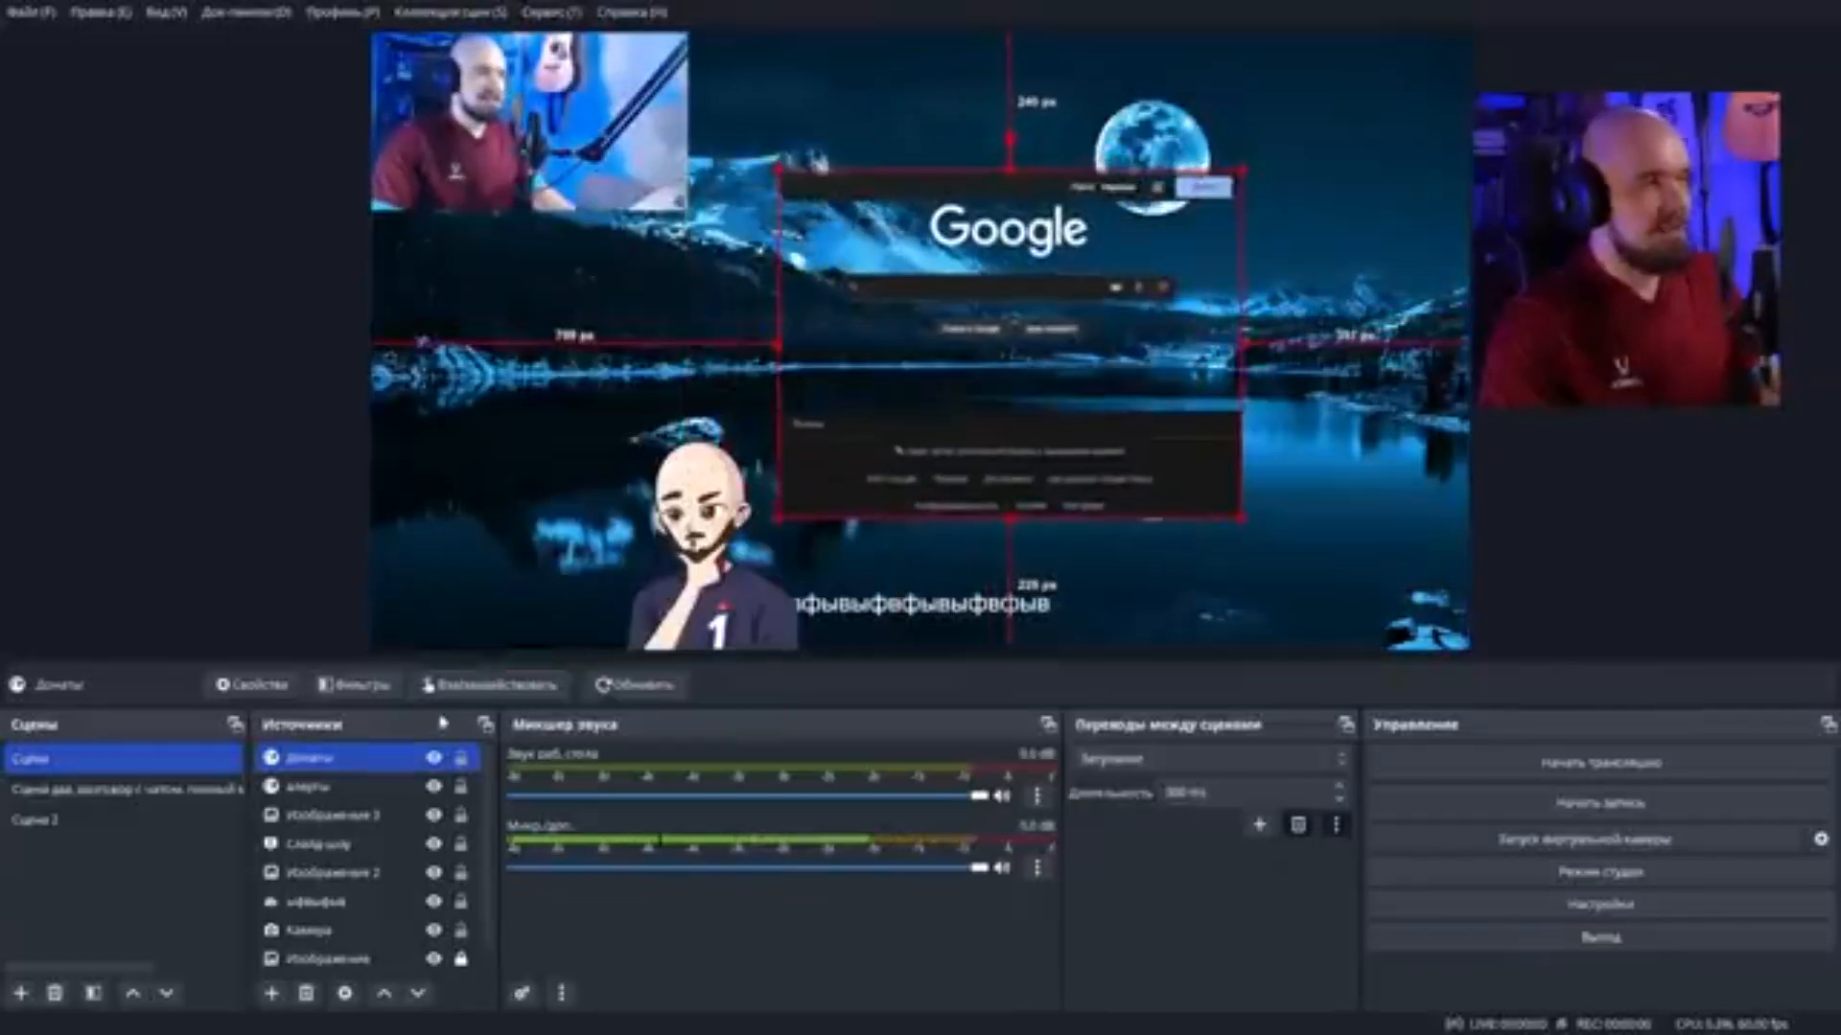
{"action": "double_click", "coordinate": [354, 759]}
{"action": "left_click", "coordinate": [750, 543]}
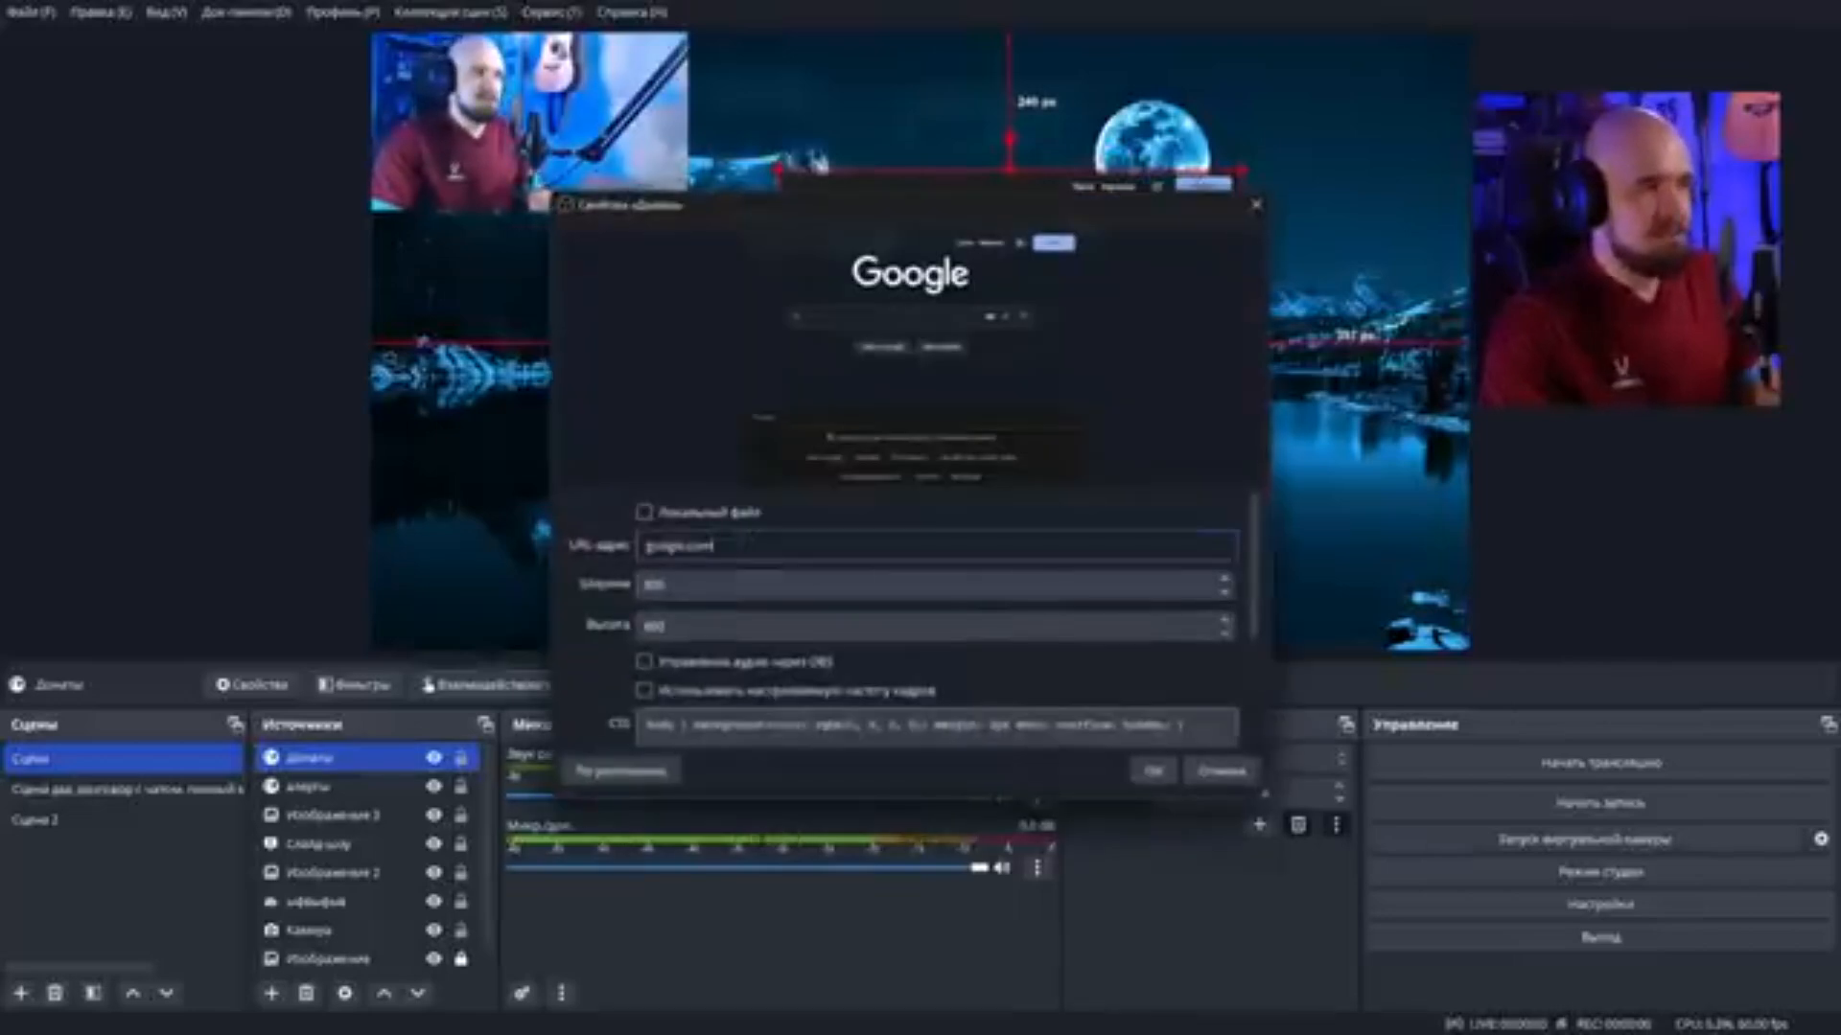
{"action": "left_click", "coordinate": [1222, 770]}
Step: Open the алерты source's properties to inspect its StreamElements overlay URL
{"action": "double_click", "coordinate": [307, 786]}
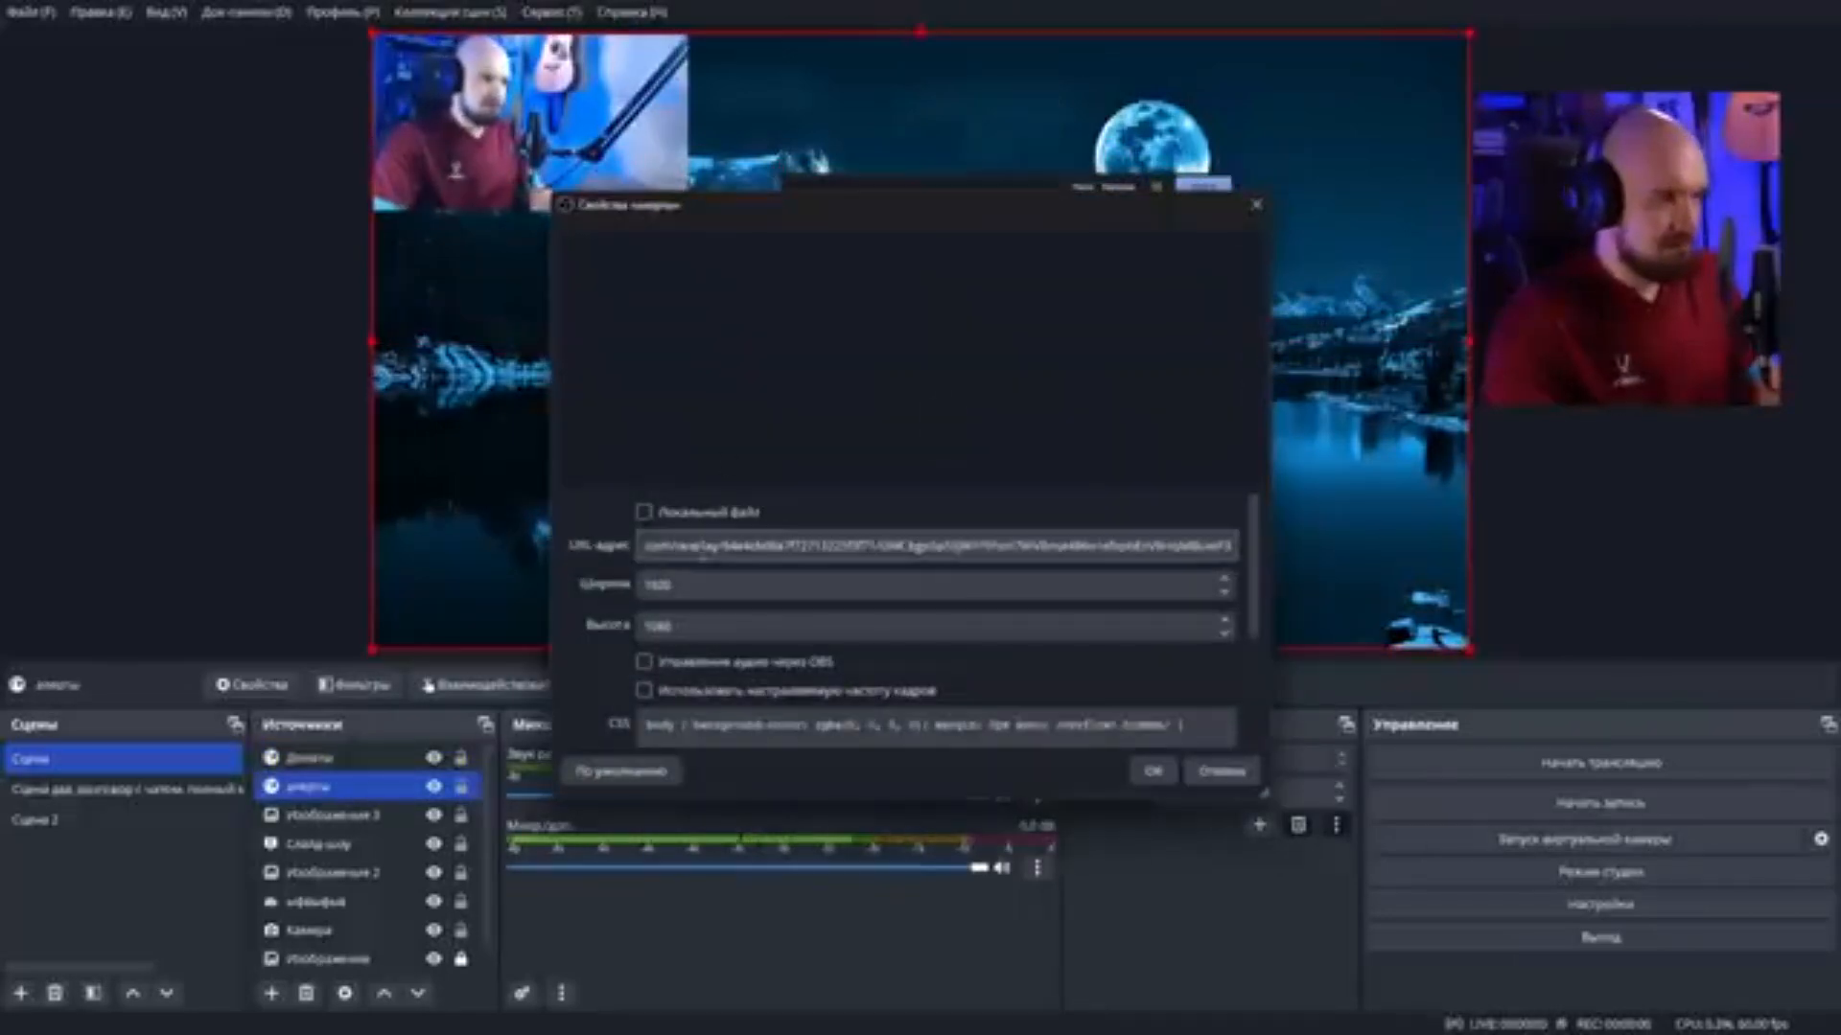
{"action": "left_click_drag", "start_coordinate": [726, 546], "coordinate": [1270, 551]}
{"action": "left_click", "coordinate": [1169, 556]}
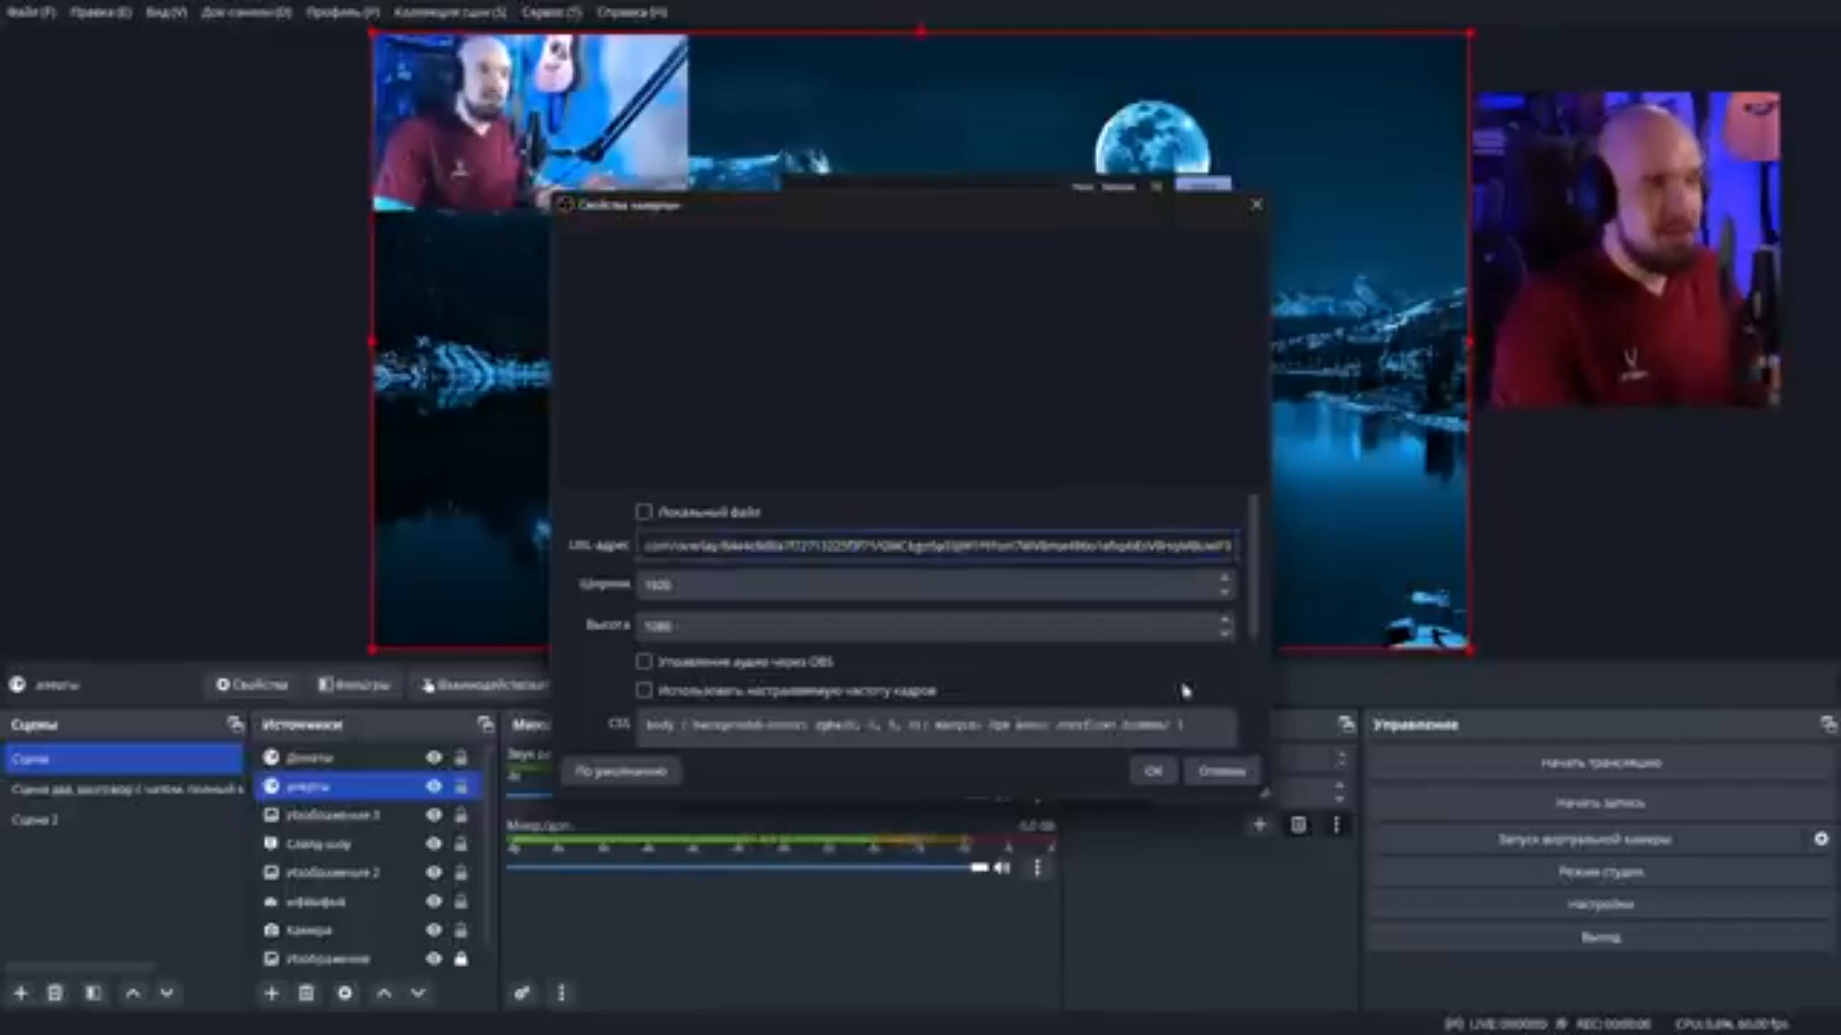
{"action": "left_click_drag", "start_coordinate": [803, 546], "coordinate": [887, 545]}
{"action": "left_click", "coordinate": [907, 543]}
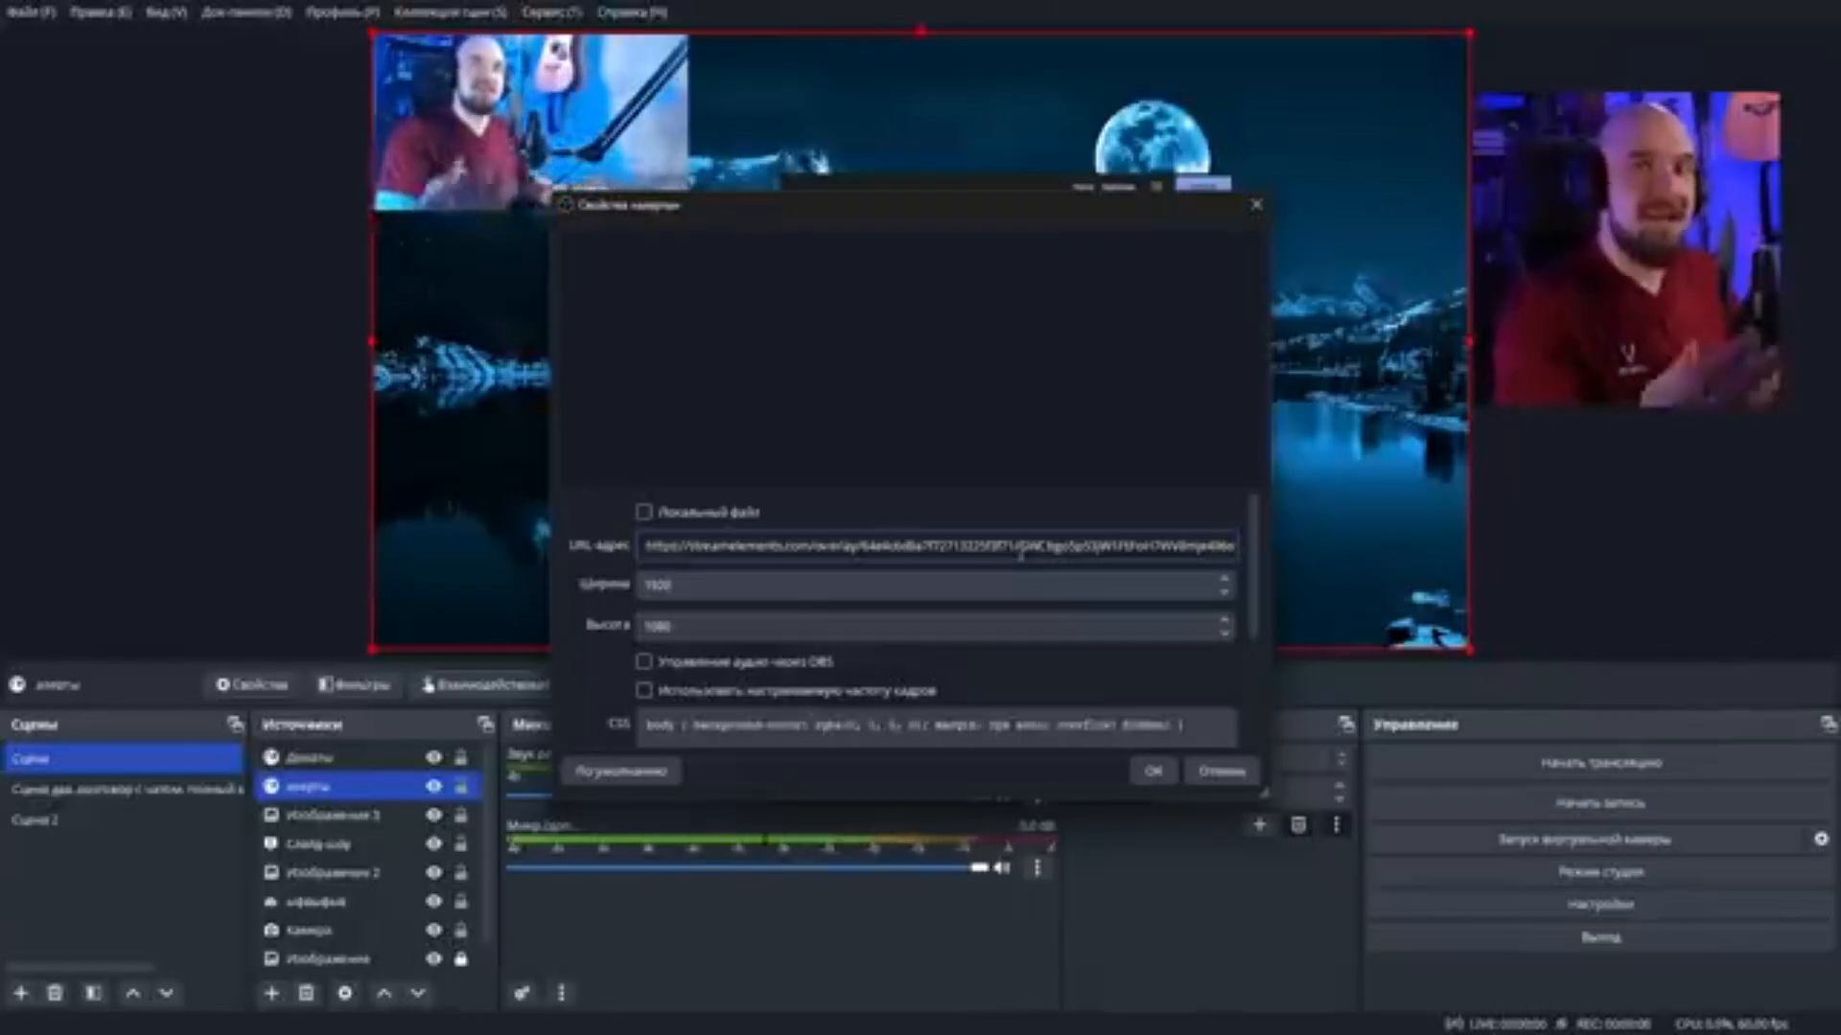
Step: Delete the Донаты source from the scene
{"action": "left_click", "coordinate": [1219, 771]}
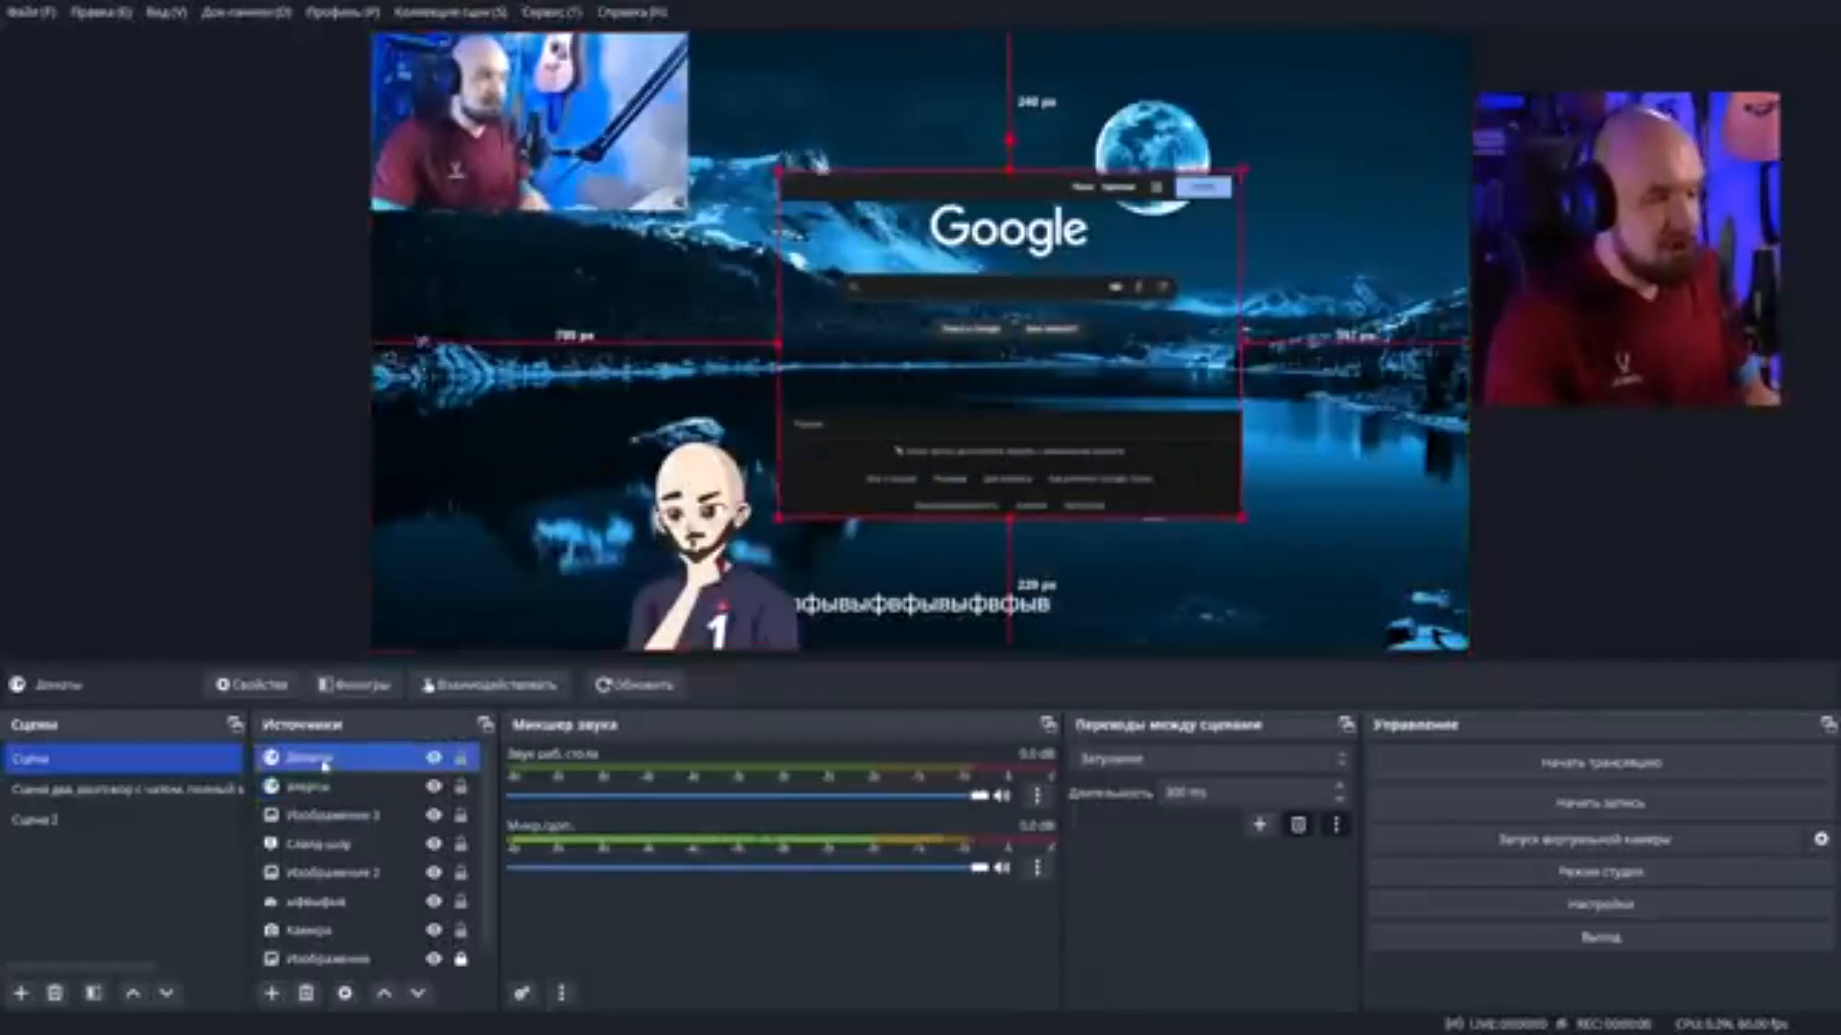
{"action": "left_click", "coordinate": [1066, 343]}
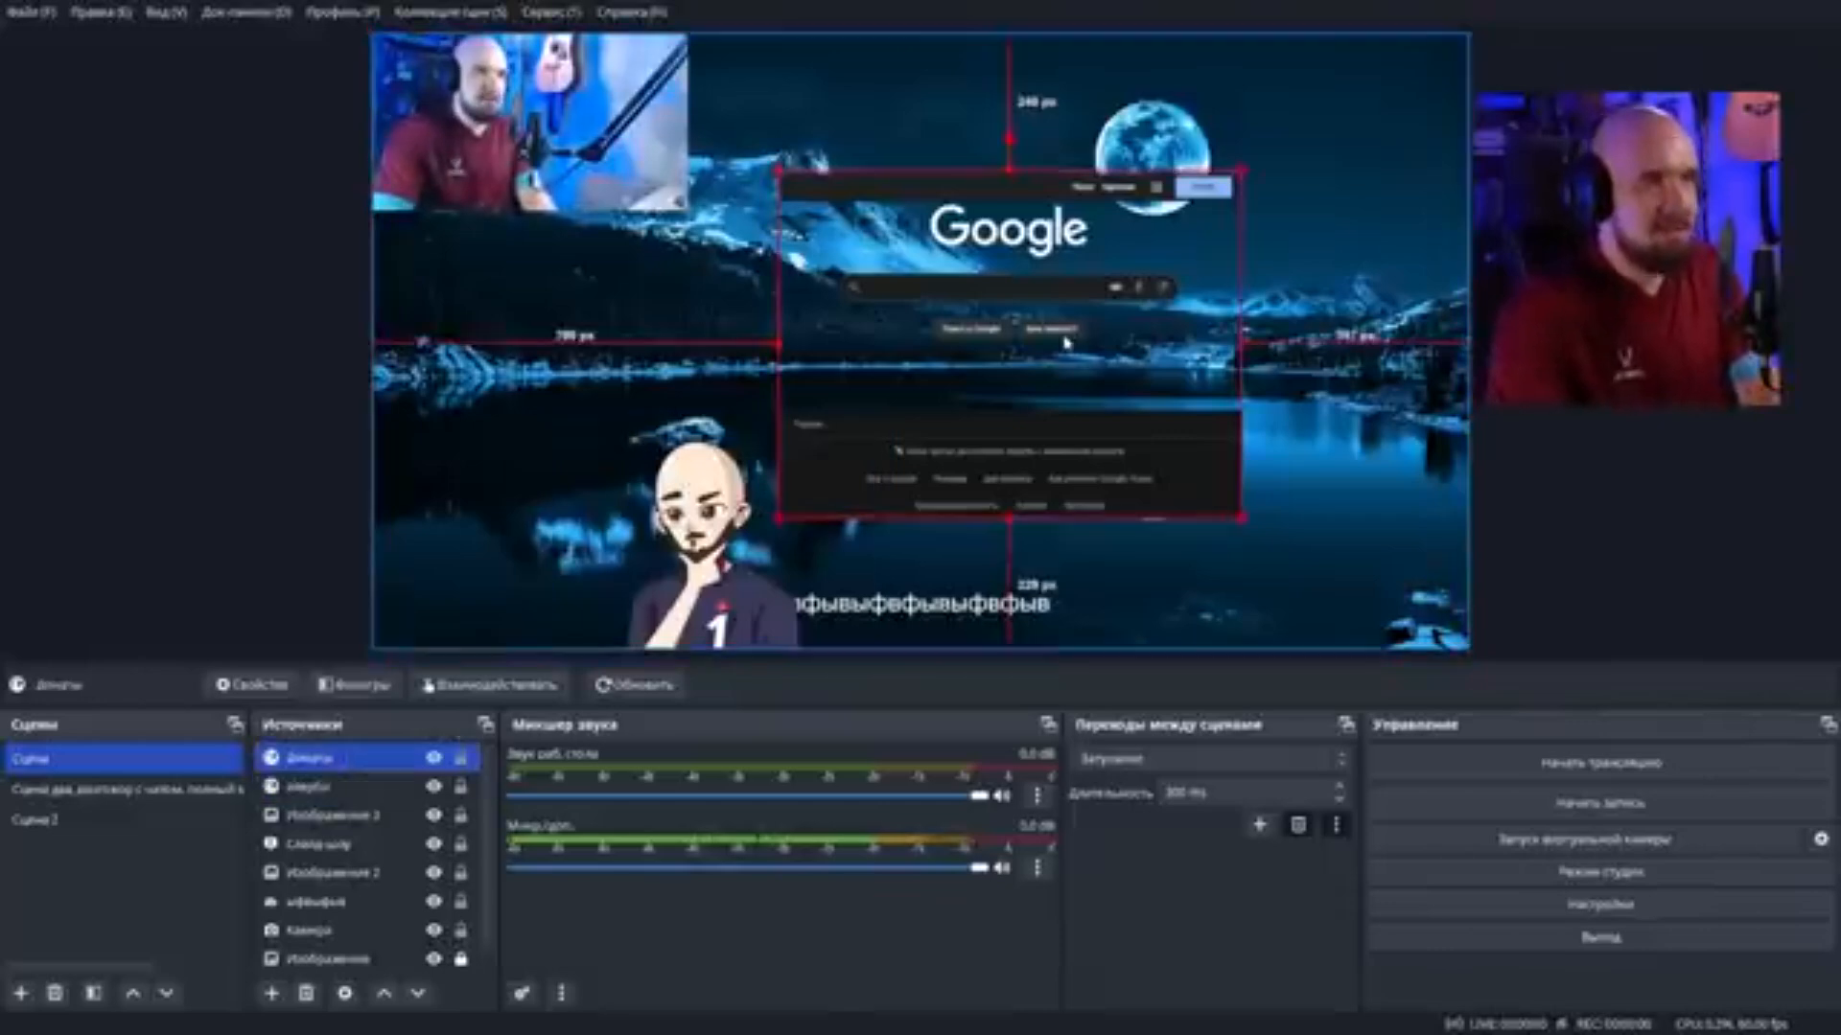
{"action": "key", "text": "Delete"}
{"action": "left_click", "coordinate": [973, 534]}
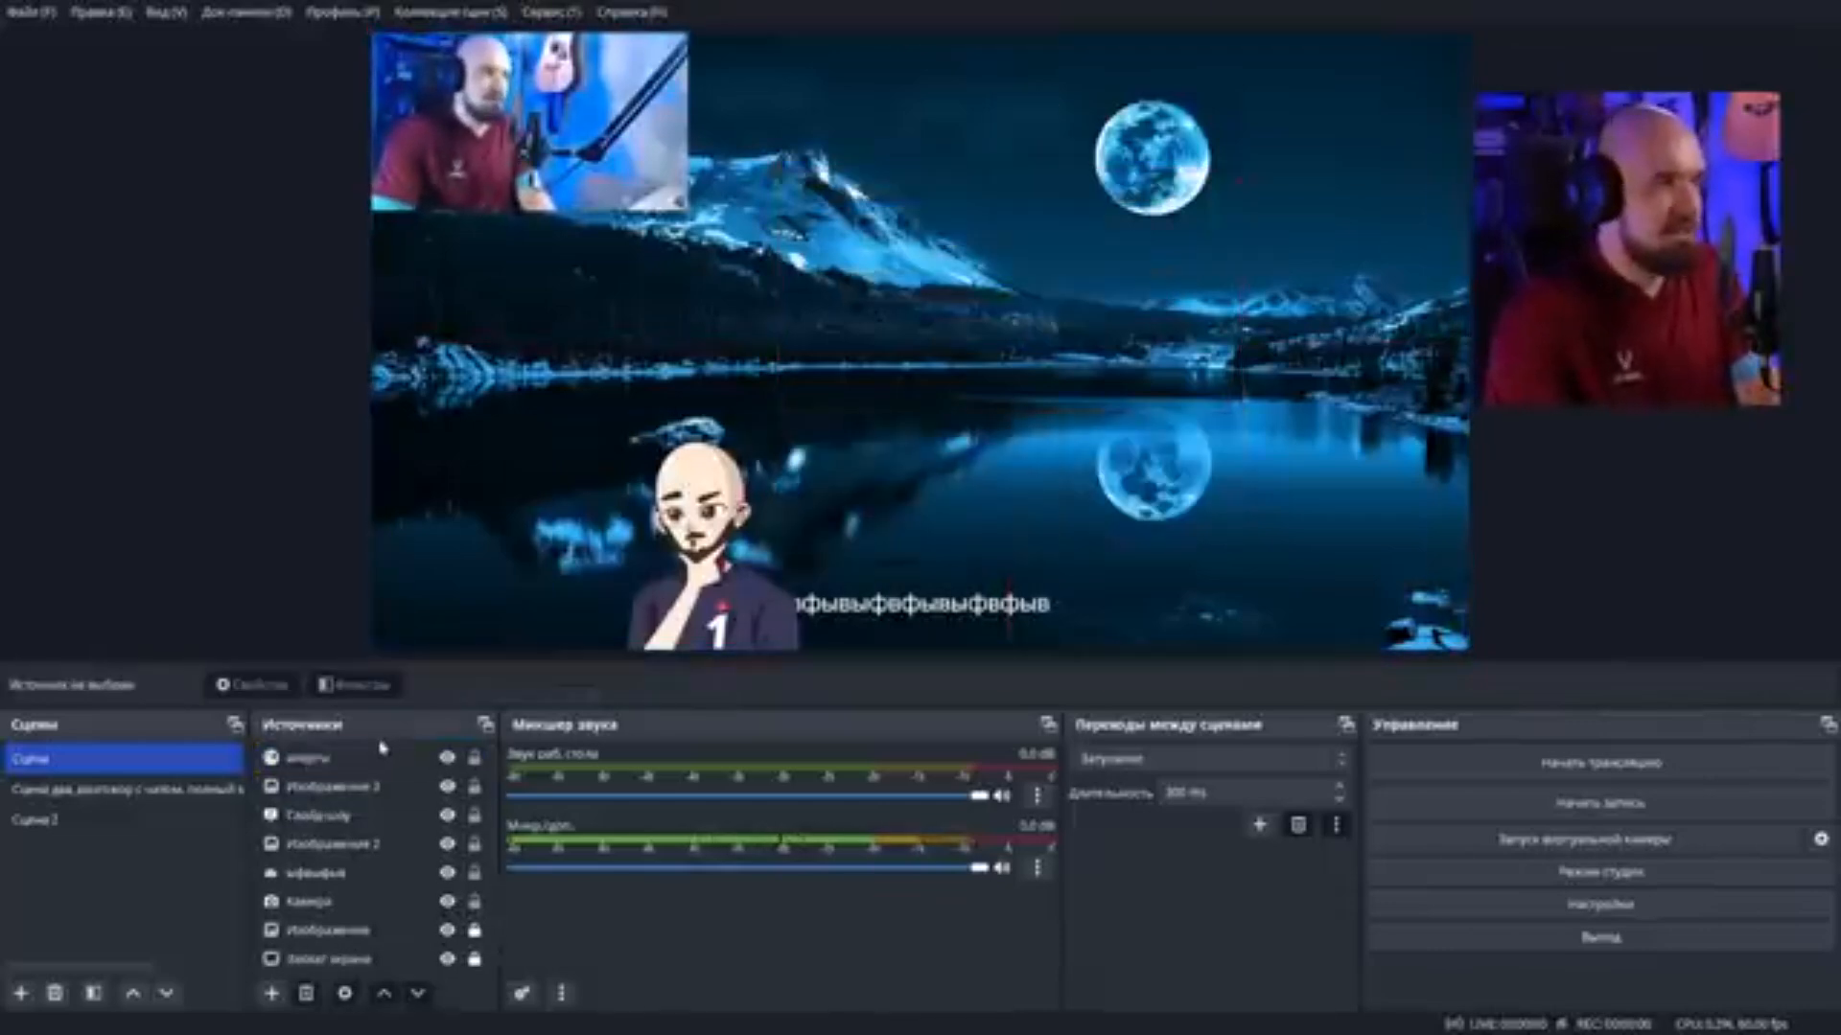
Step: Reapply the алерты properties so its follower alert plays in the preview
{"action": "double_click", "coordinate": [383, 755]}
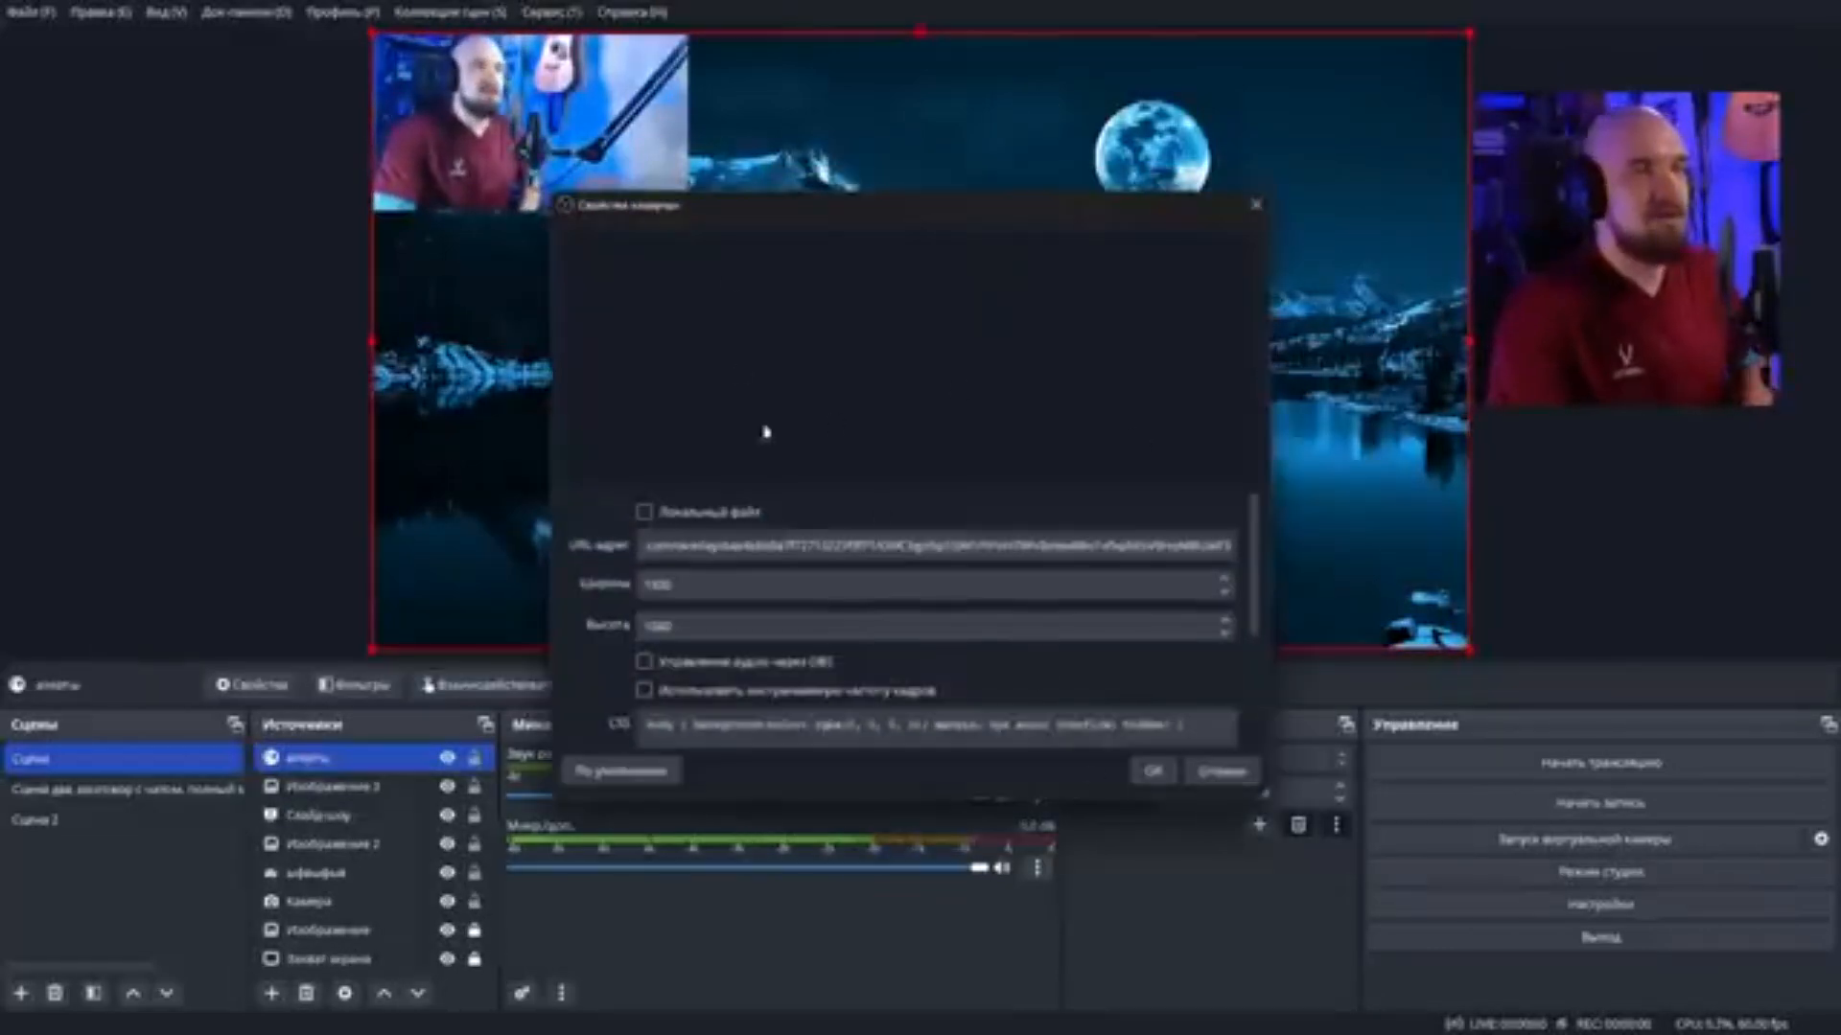
{"action": "left_click", "coordinate": [1154, 771]}
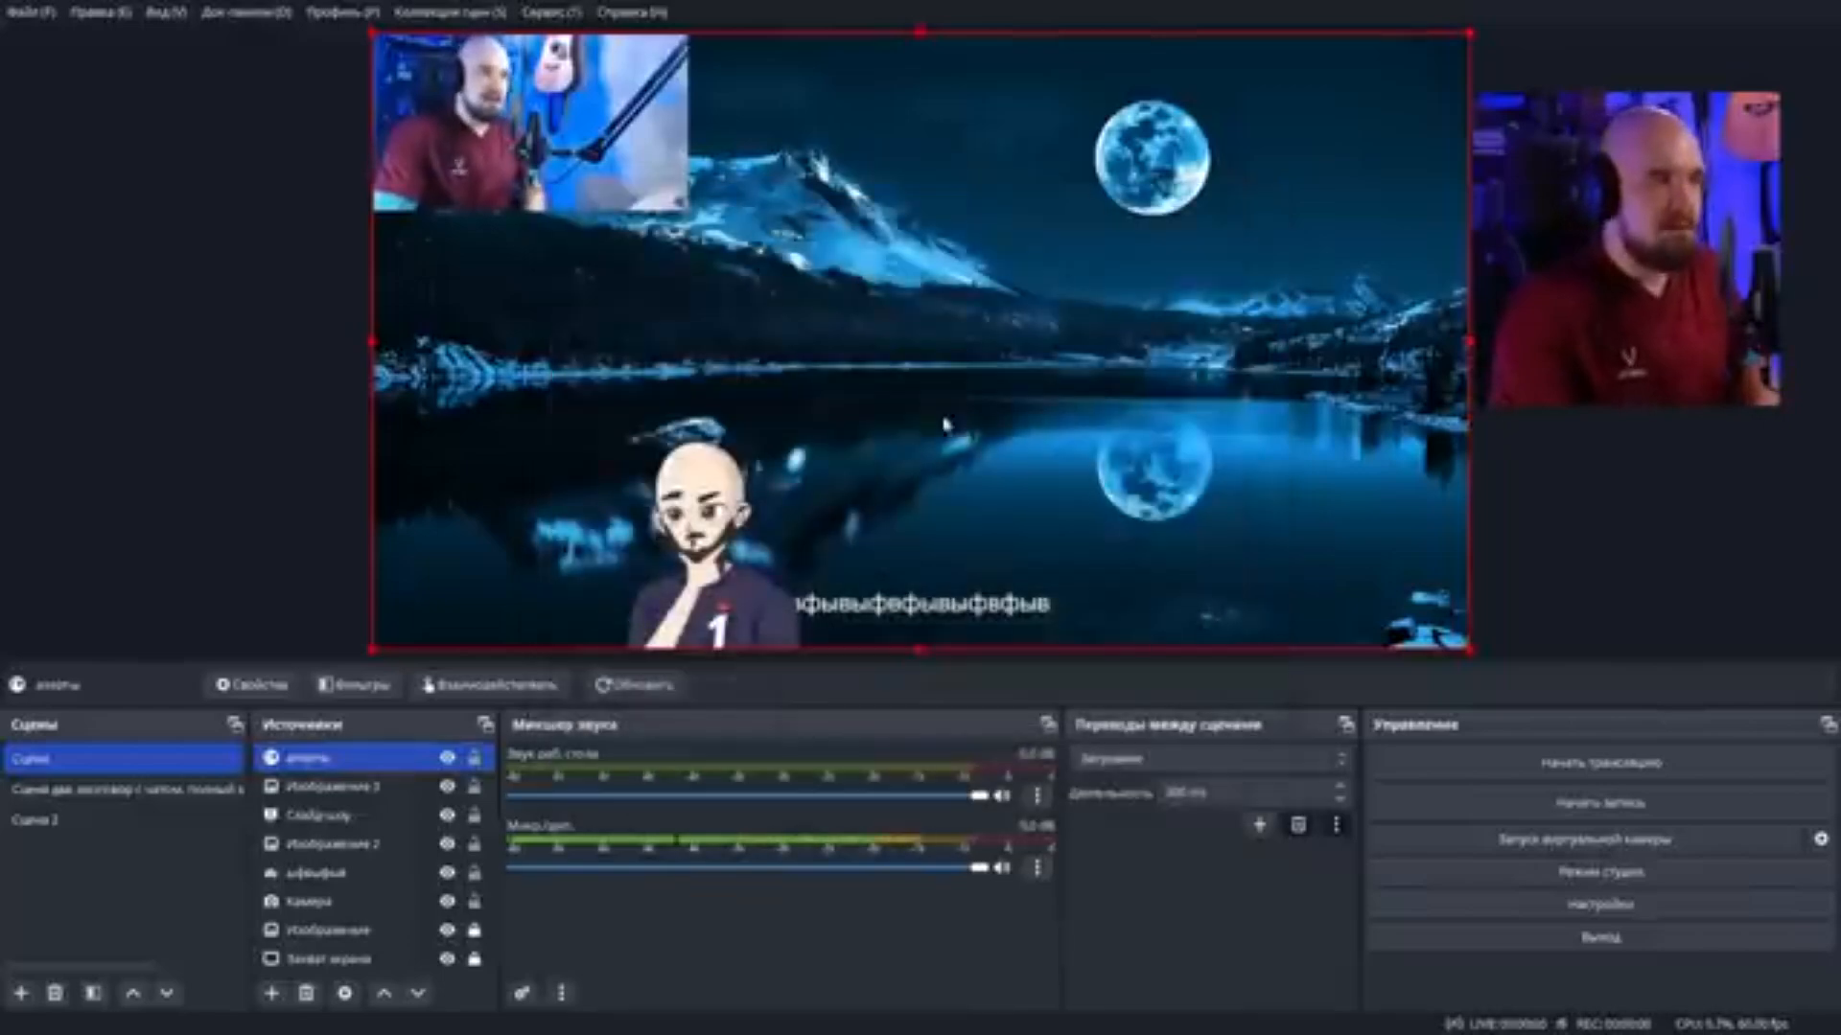
{"action": "left_click", "coordinate": [1589, 507]}
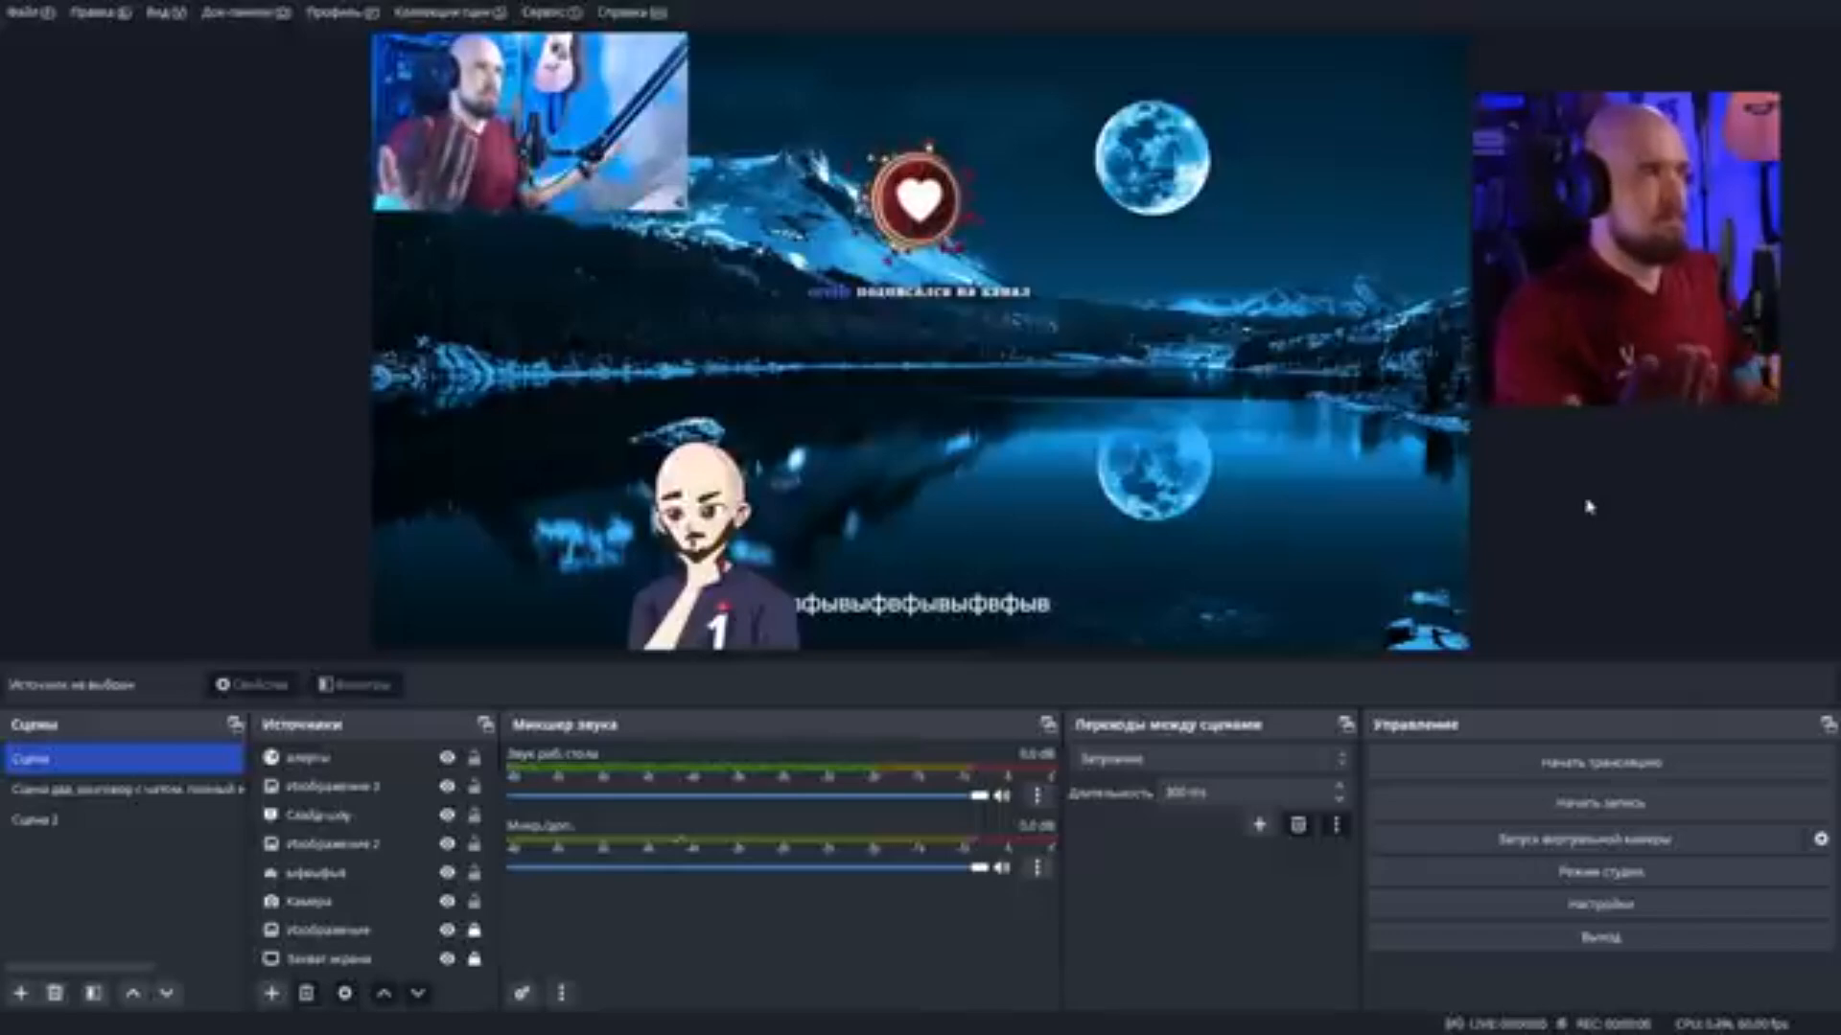